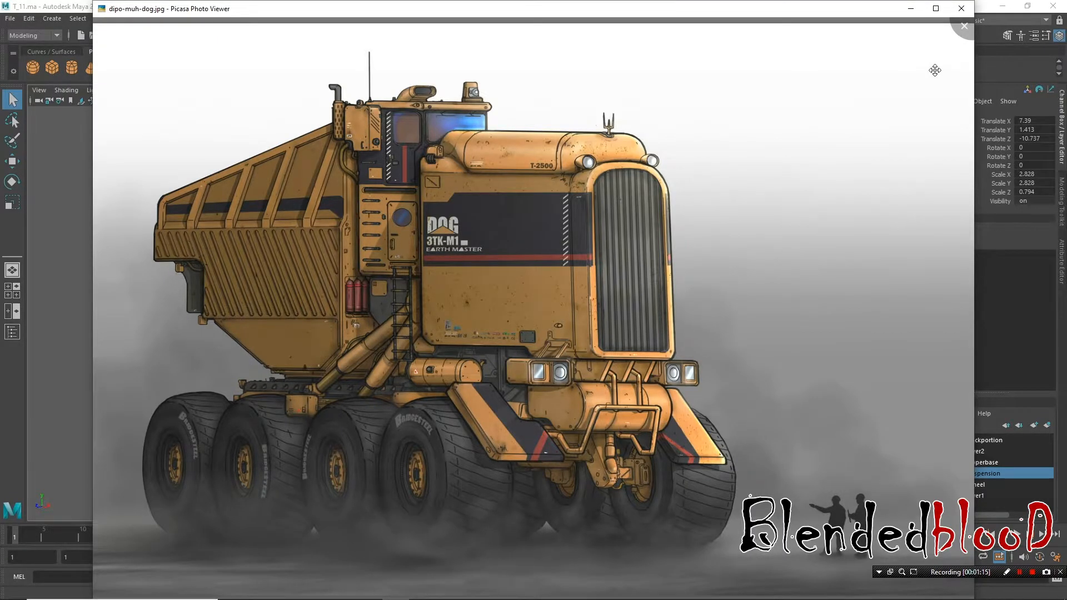
Step: Close the reference picture, deselect the front grille part and display the truck model shaded
{"action": "left_click", "coordinate": [1009, 67]}
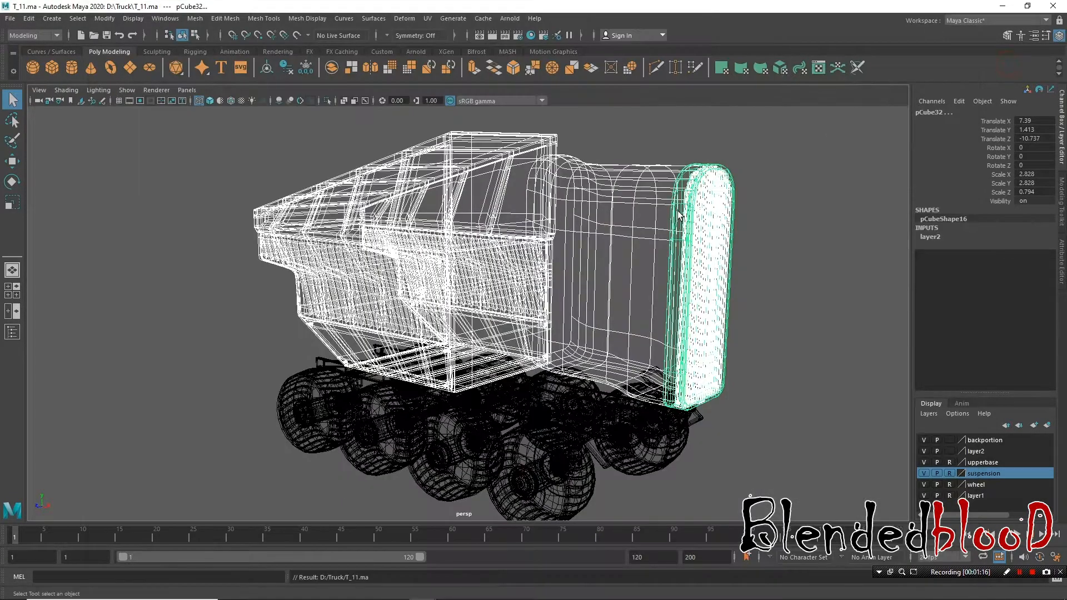
{"action": "left_click", "coordinate": [769, 248]}
{"action": "key", "text": "5"}
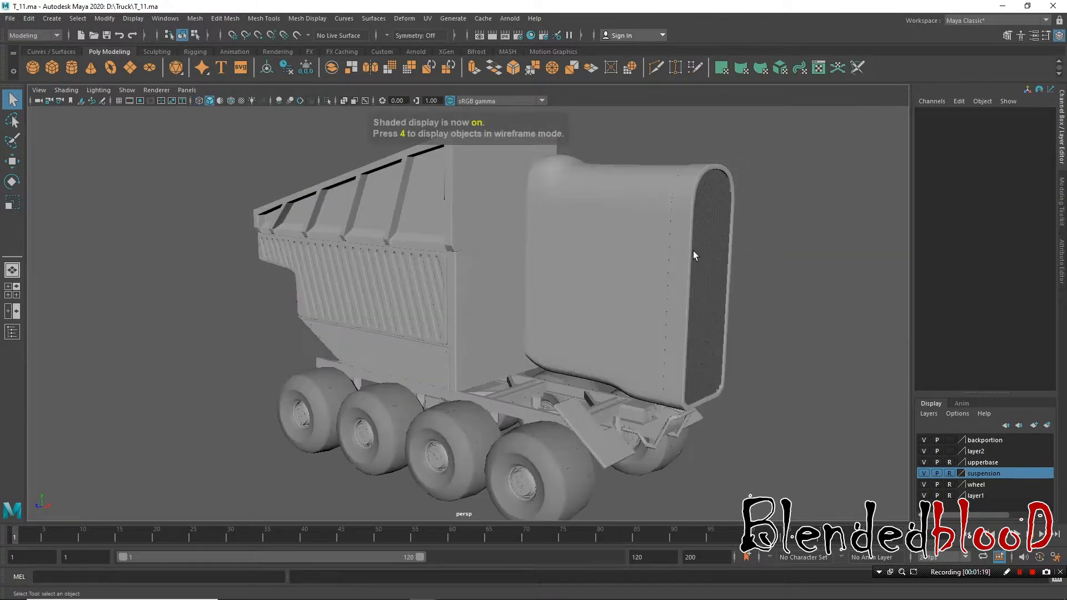
{"action": "left_click_drag", "start_coordinate": [611, 278], "coordinate": [535, 287], "text": "alt"}
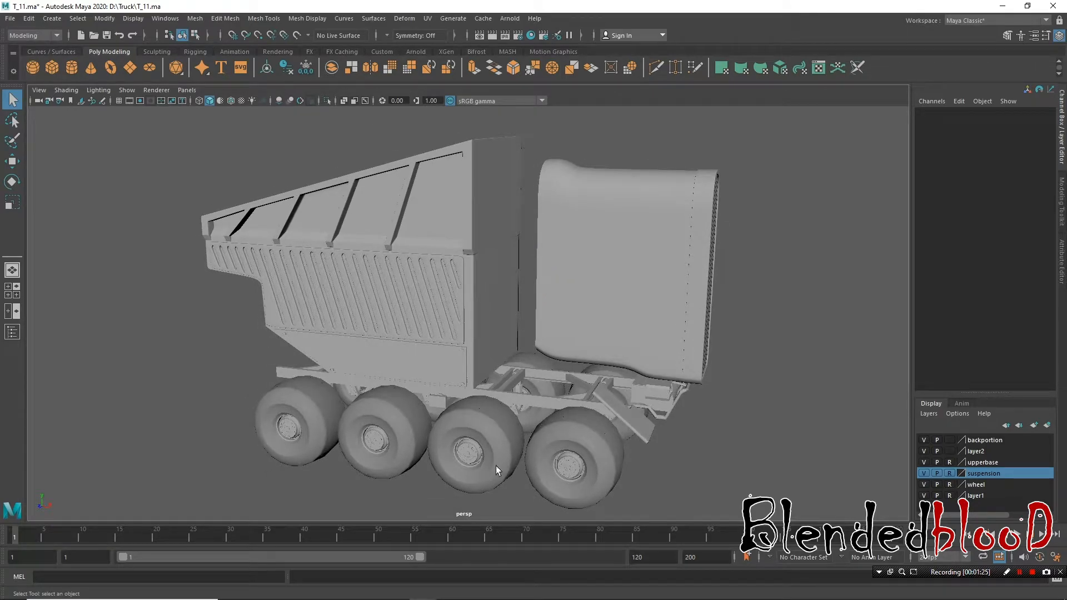
Step: Hide the wheel layer and show the truck in the four-view layout with the model and side reference picture framed
{"action": "left_click", "coordinate": [924, 485]}
{"action": "left_click_drag", "start_coordinate": [812, 409], "coordinate": [622, 395], "text": "alt"}
{"action": "key", "text": "space"}
{"action": "middle_click_drag", "start_coordinate": [345, 356], "coordinate": [333, 359], "text": "alt"}
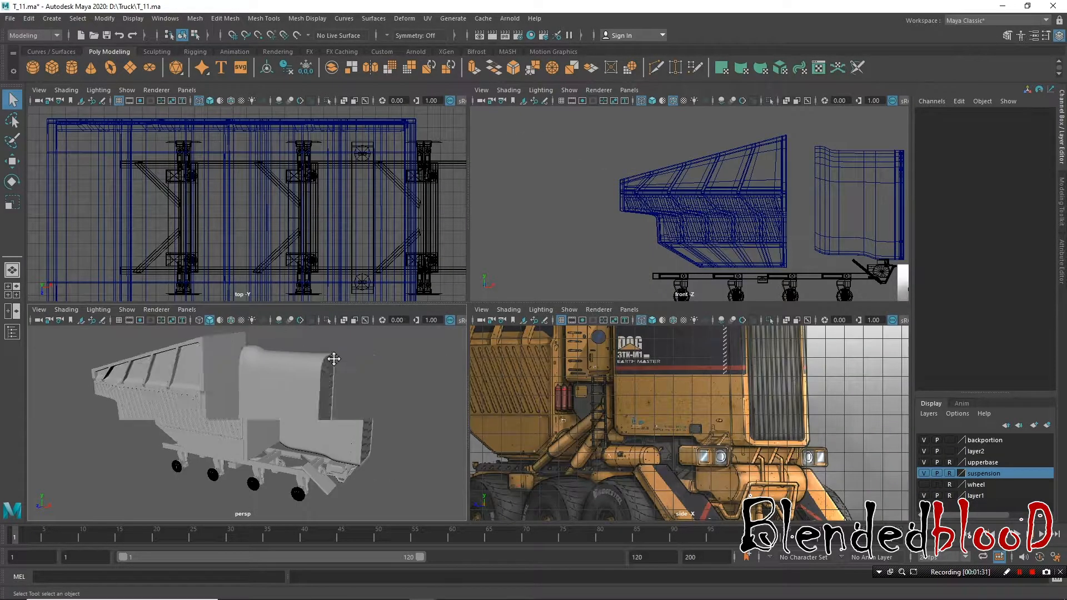
{"action": "left_click_drag", "start_coordinate": [334, 359], "coordinate": [256, 370], "text": "alt"}
{"action": "right_click_drag", "start_coordinate": [349, 405], "coordinate": [326, 438], "text": "alt"}
{"action": "middle_click_drag", "start_coordinate": [351, 405], "coordinate": [292, 413], "text": "alt"}
{"action": "right_click_drag", "start_coordinate": [293, 413], "coordinate": [428, 489], "text": "alt"}
{"action": "middle_click_drag", "start_coordinate": [734, 425], "coordinate": [778, 433], "text": "alt"}
{"action": "right_click_drag", "start_coordinate": [778, 434], "coordinate": [599, 365], "text": "alt"}
{"action": "middle_click_drag", "start_coordinate": [599, 365], "coordinate": [612, 375], "text": "alt"}
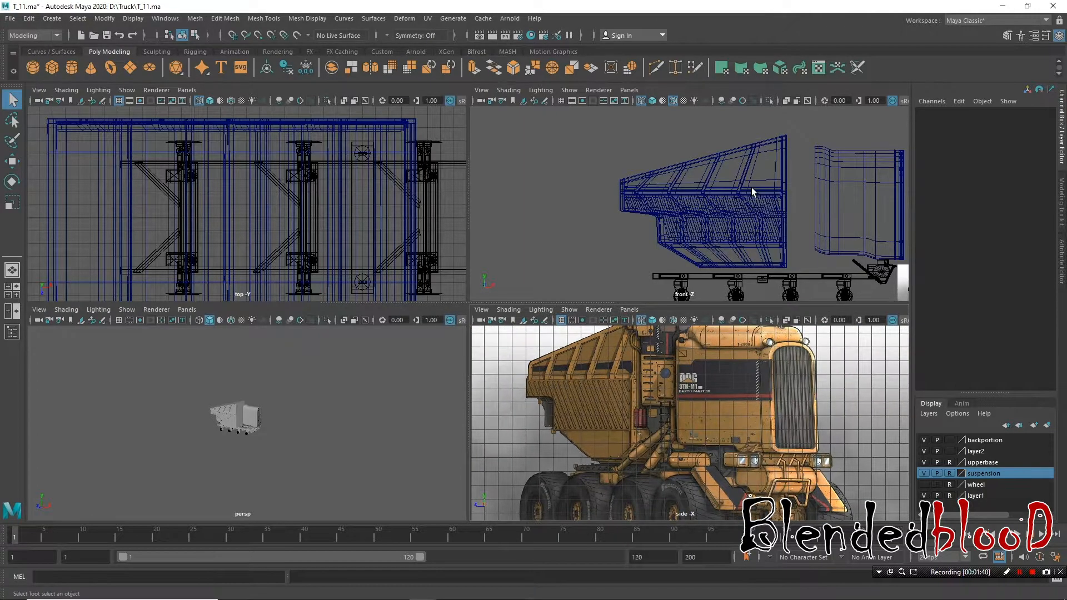
{"action": "middle_click_drag", "start_coordinate": [647, 206], "coordinate": [549, 166], "text": "alt"}
{"action": "right_click_drag", "start_coordinate": [652, 222], "coordinate": [556, 223], "text": "alt"}
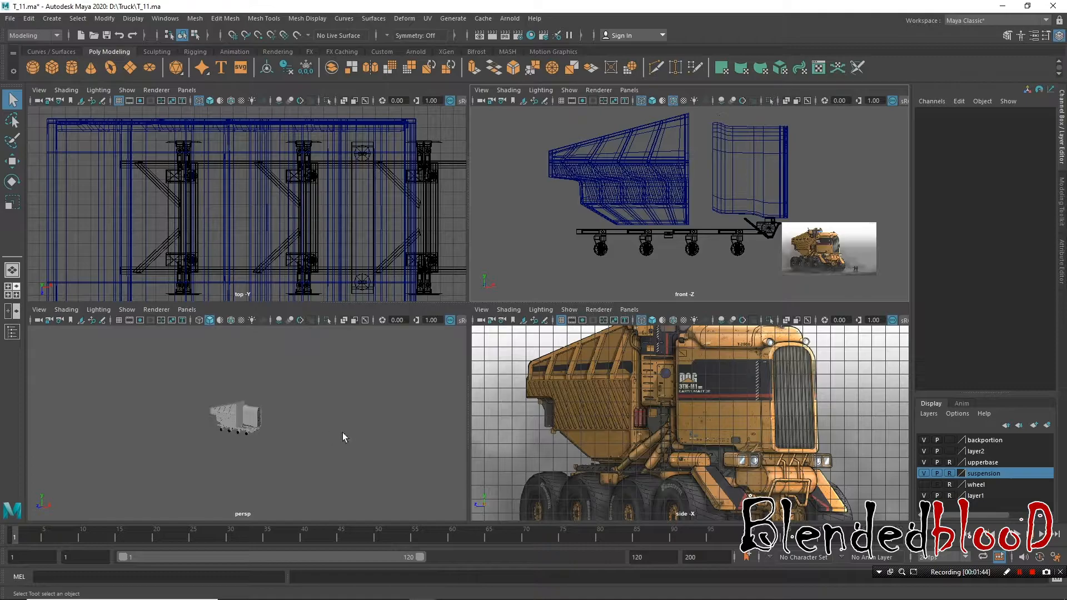
Step: Swap the perspective and front views in the four-view layout and frame the dump body and cab in perspective
{"action": "key", "text": "space"}
{"action": "left_click", "coordinate": [578, 221]}
{"action": "middle_click_drag", "start_coordinate": [579, 221], "coordinate": [590, 240], "text": "alt"}
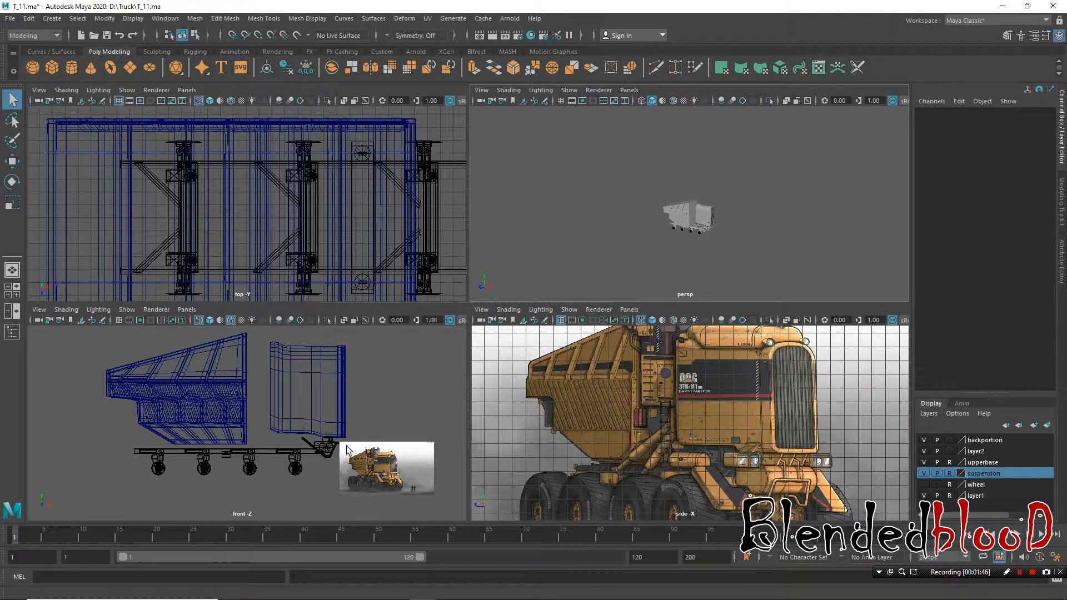
{"action": "middle_click_drag", "start_coordinate": [659, 242], "coordinate": [628, 206], "text": "alt"}
{"action": "right_click_drag", "start_coordinate": [671, 193], "coordinate": [678, 191], "text": "alt"}
{"action": "middle_click_drag", "start_coordinate": [679, 191], "coordinate": [691, 231], "text": "alt"}
{"action": "right_click_drag", "start_coordinate": [671, 186], "coordinate": [656, 166], "text": "alt"}
{"action": "middle_click_drag", "start_coordinate": [656, 166], "coordinate": [662, 217], "text": "alt"}
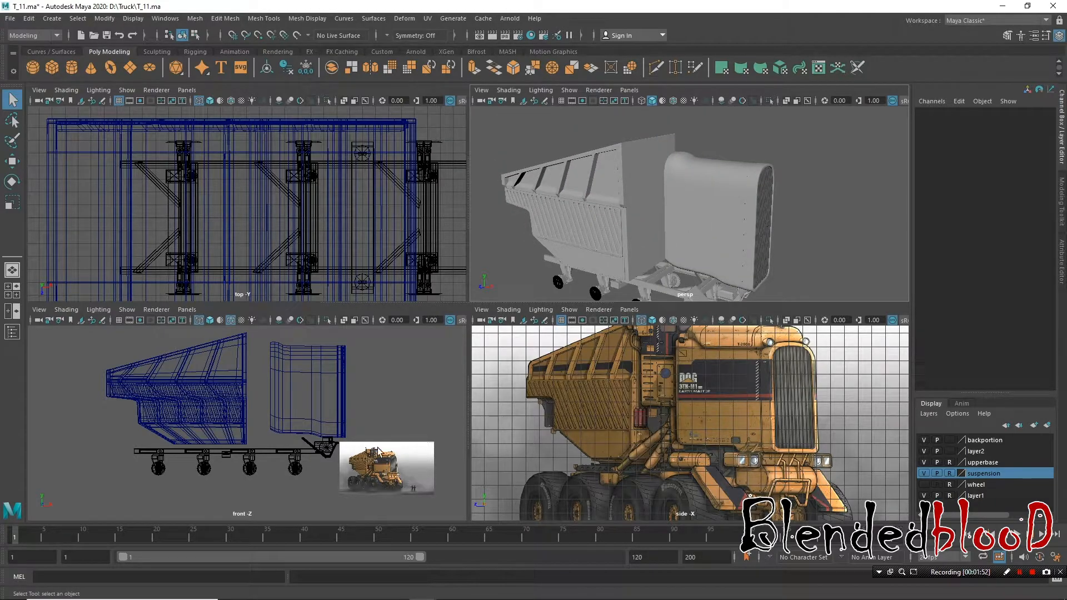
{"action": "middle_click_drag", "start_coordinate": [629, 406], "coordinate": [636, 440], "text": "alt"}
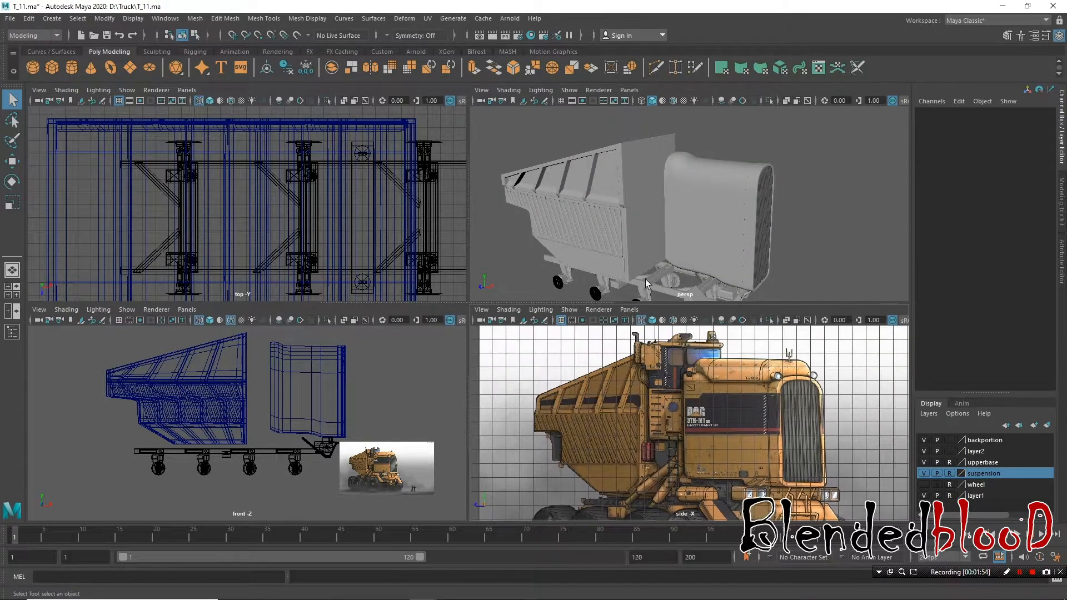
{"action": "left_click_drag", "start_coordinate": [592, 195], "coordinate": [636, 198], "text": "alt"}
{"action": "middle_click_drag", "start_coordinate": [603, 212], "coordinate": [692, 196], "text": "alt"}
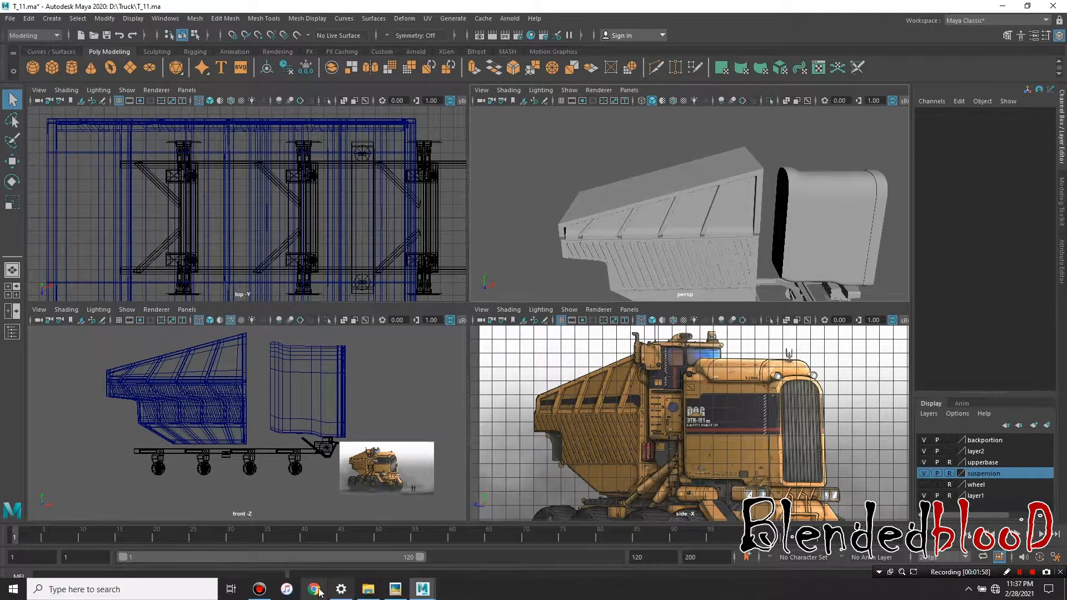
Step: Switch to the Truck folder in File Explorer and view the 386921 garbage truck picture
{"action": "left_click", "coordinate": [378, 593]}
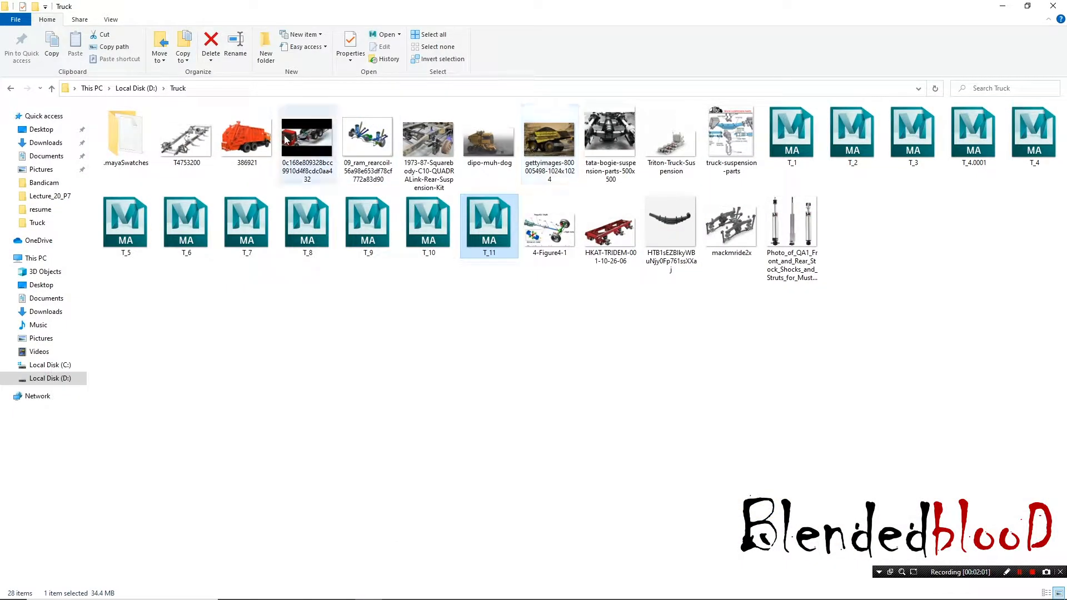
{"action": "left_click", "coordinate": [256, 139]}
{"action": "right_click", "coordinate": [258, 140]}
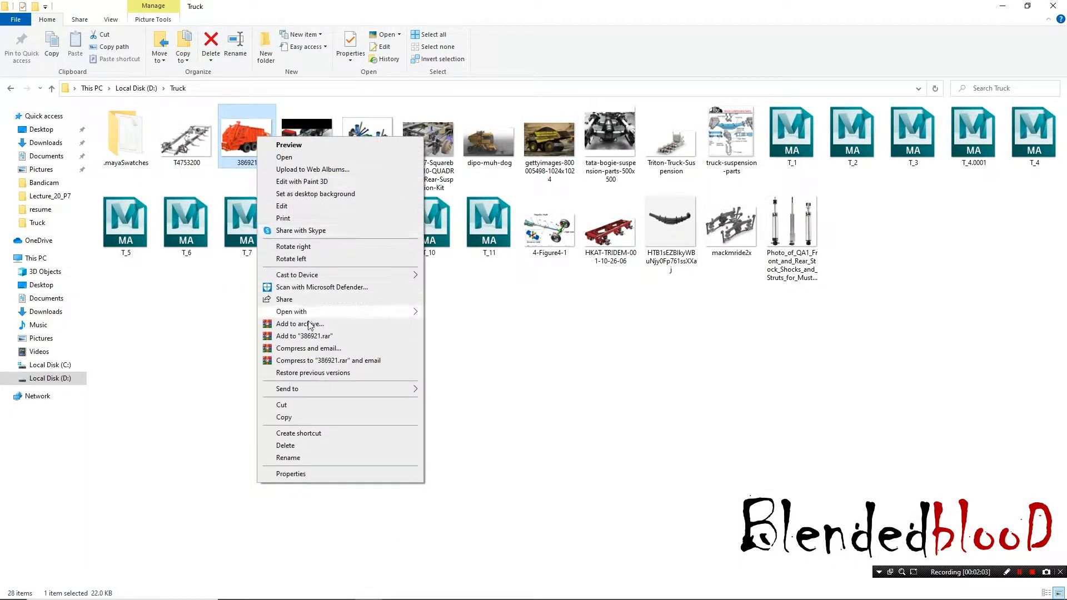
{"action": "left_click", "coordinate": [285, 157]}
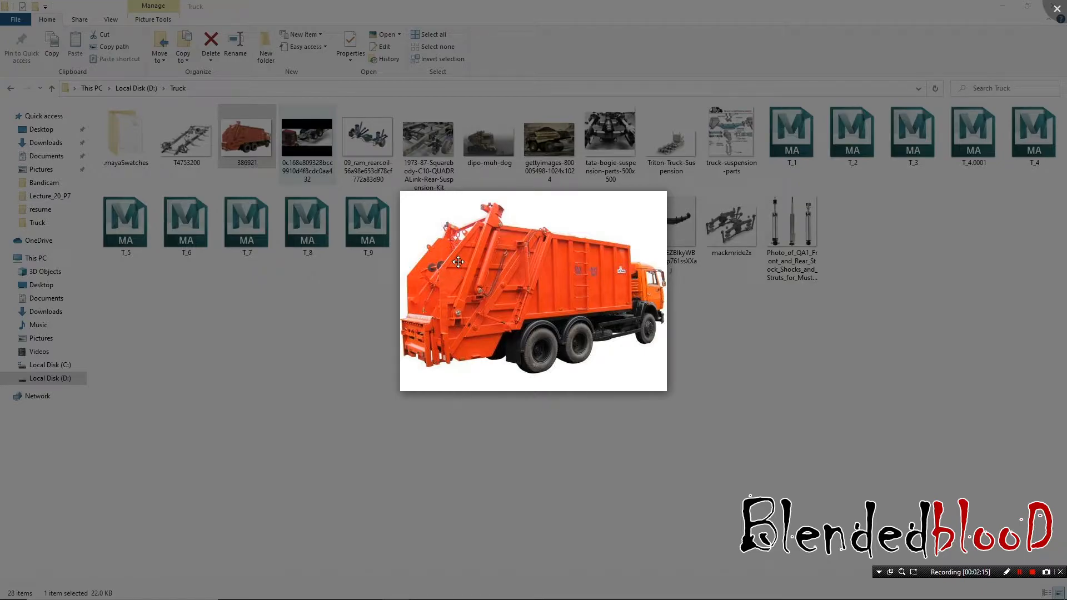
{"action": "left_click", "coordinate": [802, 338]}
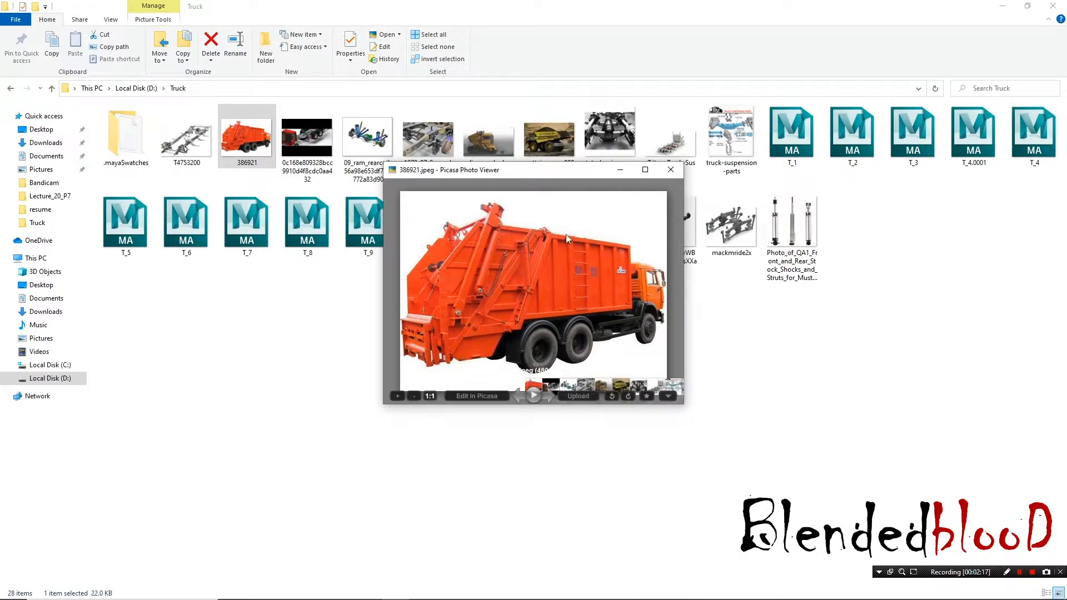
Step: Compare the dump bed in the gettyimages mining truck photo with the dipo-muh-dog concept picture, and close the viewer
{"action": "double_click", "coordinate": [555, 129]}
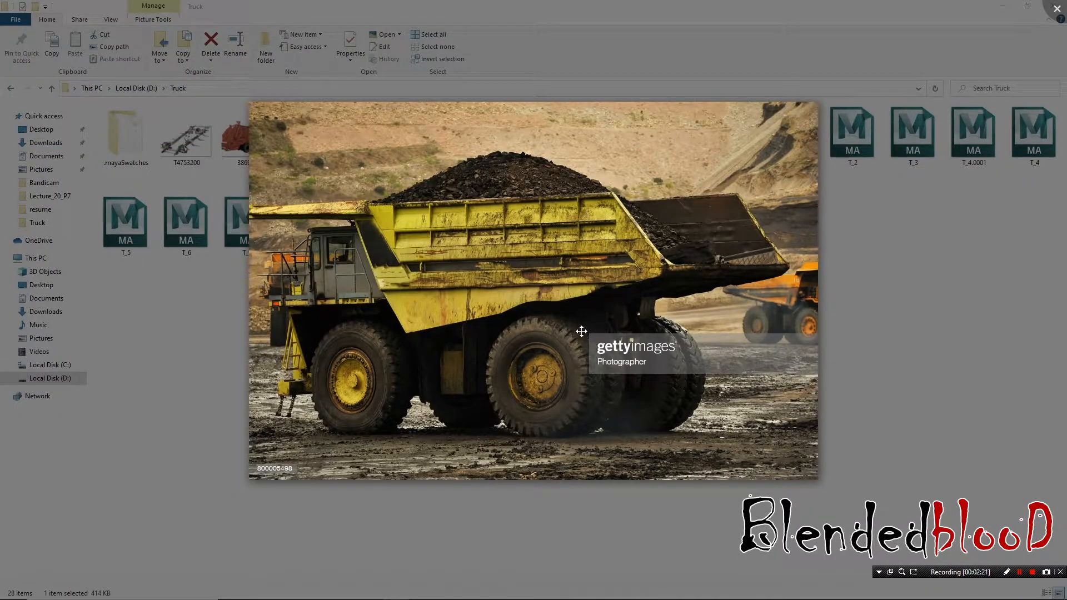
{"action": "key", "text": "Right"}
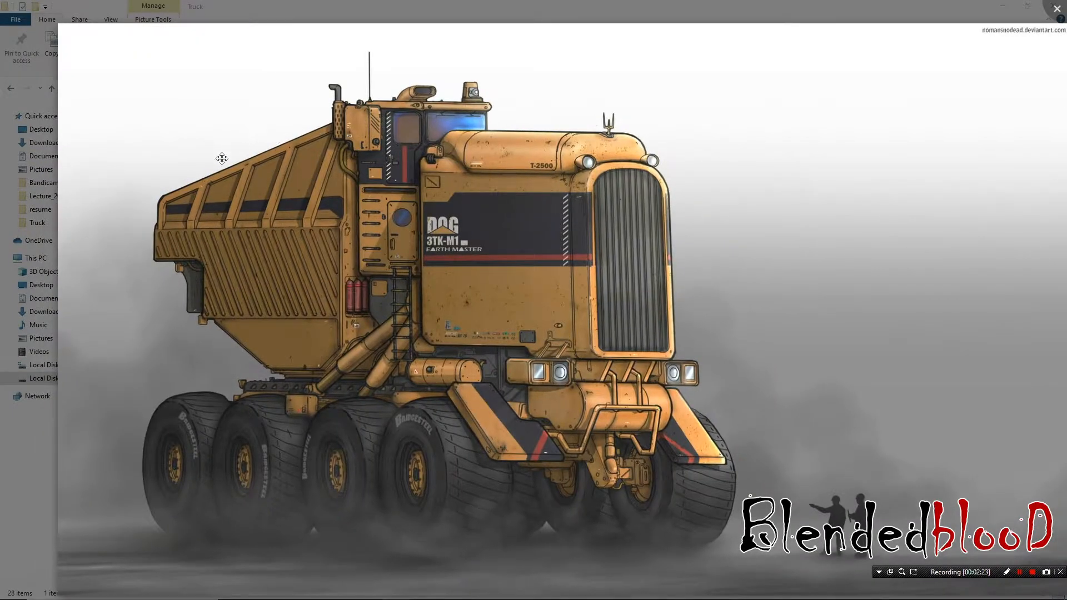
{"action": "key", "text": "Left"}
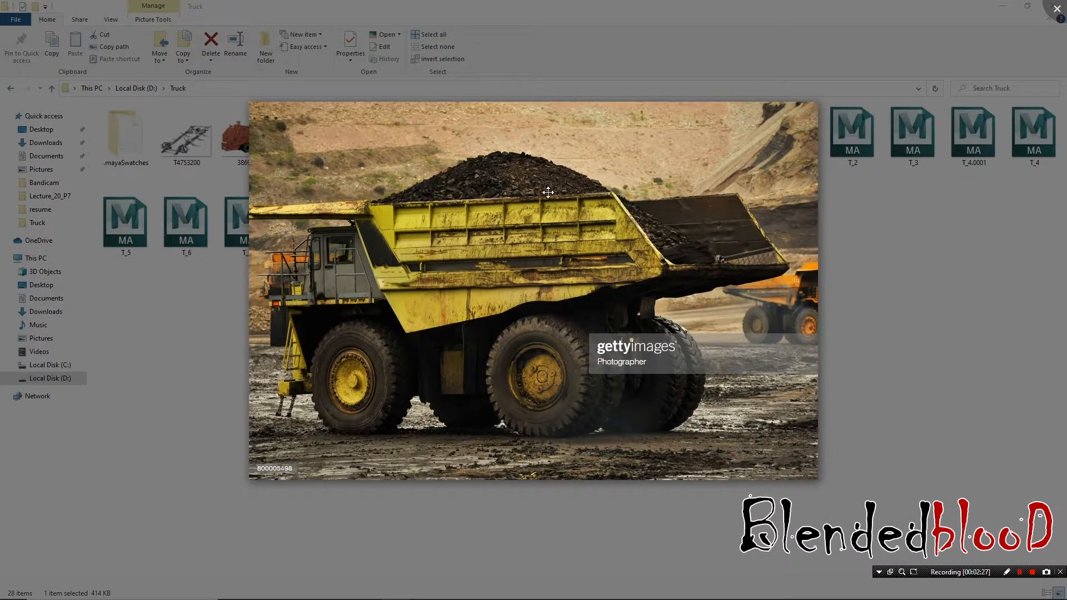
{"action": "key", "text": "Right"}
{"action": "key", "text": "Left"}
{"action": "key", "text": "Escape"}
{"action": "left_click", "coordinate": [905, 362]}
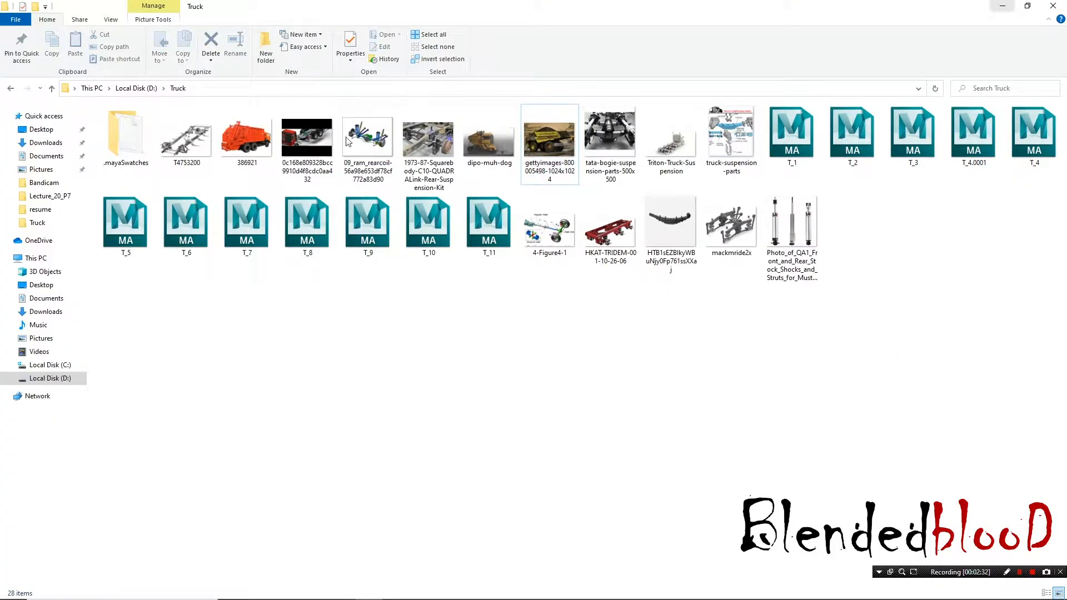
Step: Open the dipo-muh-dog concept picture and switch back to Maya
{"action": "double_click", "coordinate": [489, 138]}
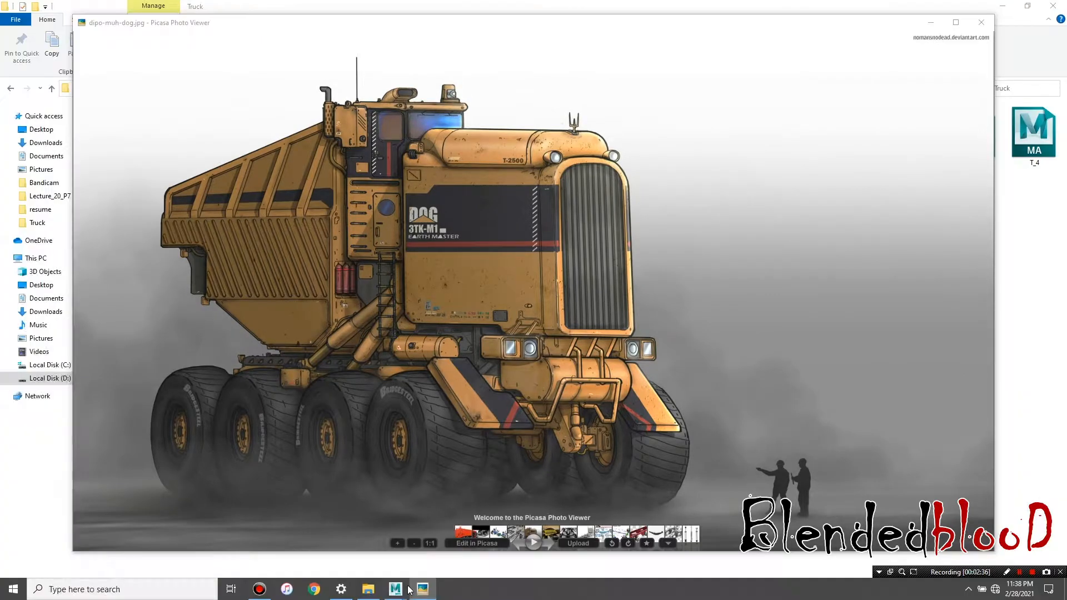
{"action": "key", "text": "super"}
{"action": "mouse_move", "coordinate": [399, 589]}
{"action": "left_click", "coordinate": [443, 542]}
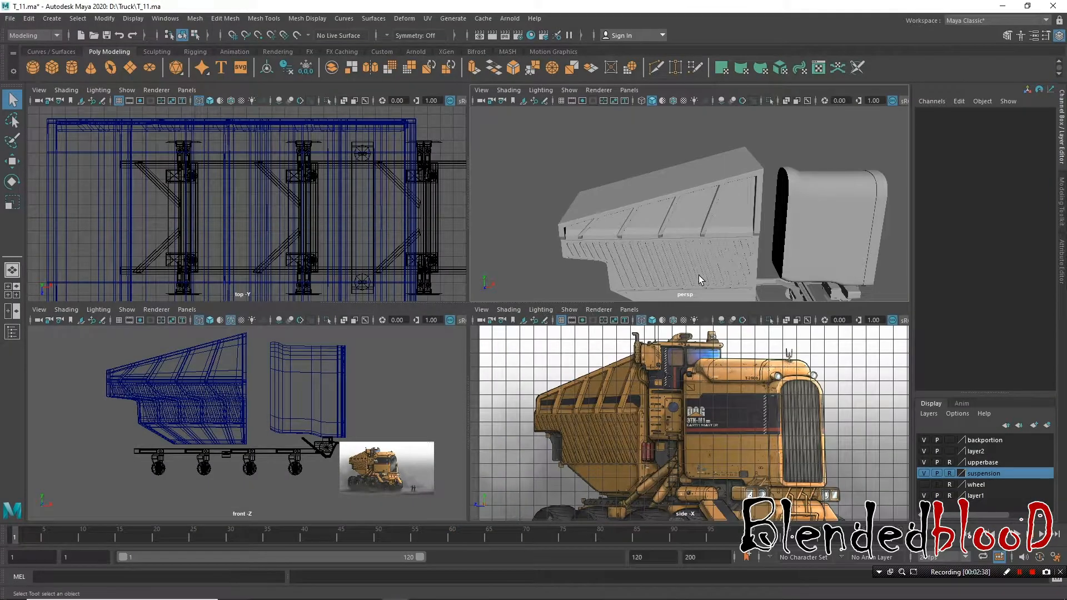
Step: Enlarge the perspective view and put the dump body into face selection mode with its top in view
{"action": "left_click_drag", "start_coordinate": [722, 236], "coordinate": [682, 228], "text": "alt"}
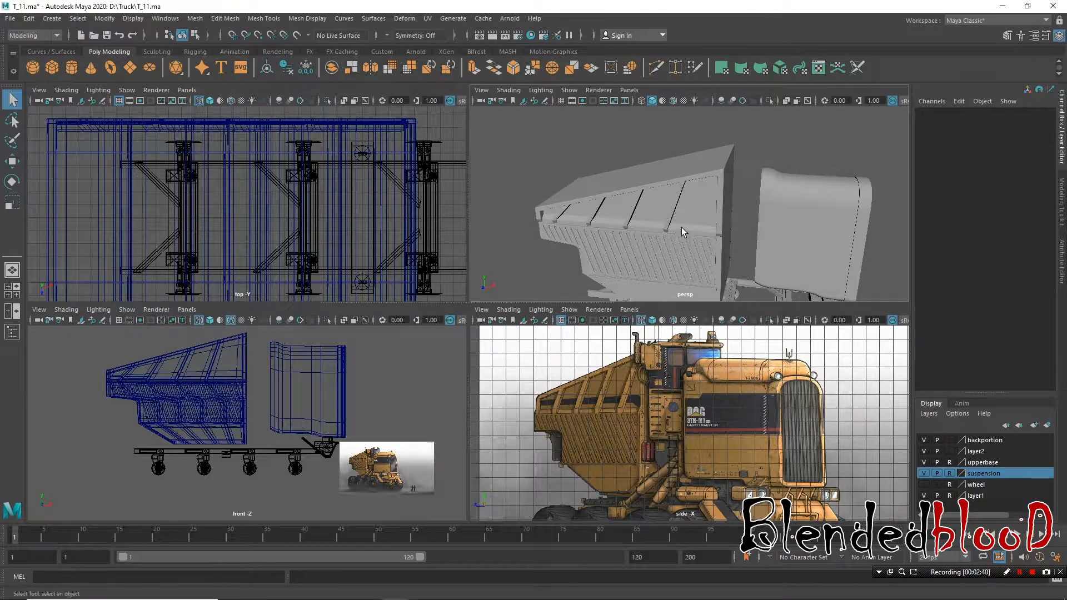
{"action": "key", "text": "space"}
{"action": "left_click_drag", "start_coordinate": [523, 248], "coordinate": [581, 281], "text": "alt"}
{"action": "middle_click_drag", "start_coordinate": [731, 251], "coordinate": [917, 189], "text": "alt"}
{"action": "left_click", "coordinate": [634, 217]}
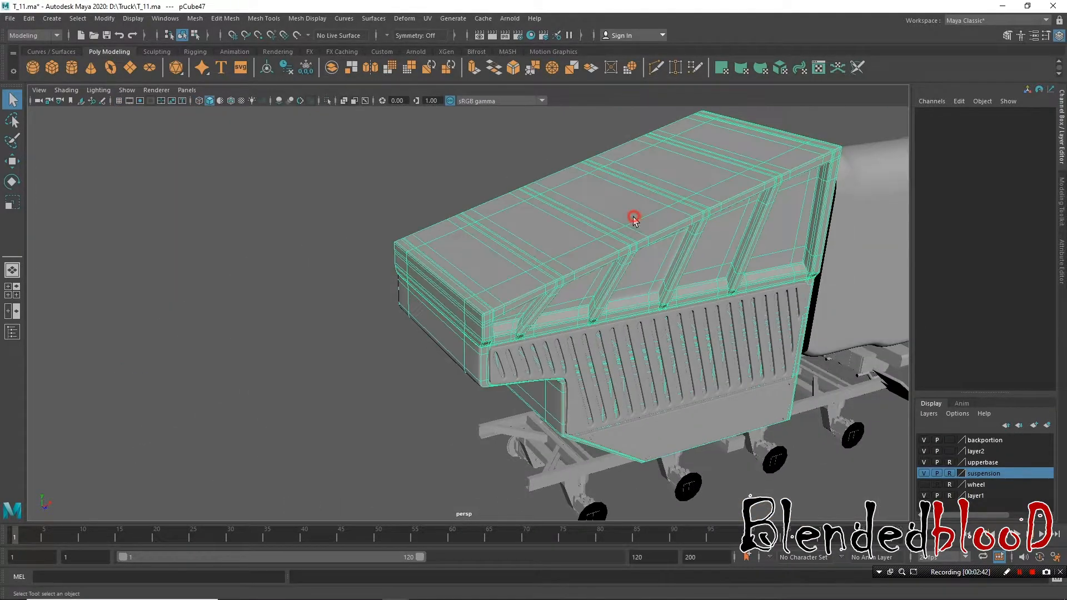
{"action": "middle_click_drag", "start_coordinate": [630, 265], "coordinate": [621, 272], "text": "alt"}
{"action": "left_click_drag", "start_coordinate": [601, 295], "coordinate": [613, 275], "text": "alt"}
{"action": "middle_click_drag", "start_coordinate": [612, 274], "coordinate": [607, 332], "text": "alt"}
{"action": "left_click_drag", "start_coordinate": [658, 282], "coordinate": [653, 378], "text": "alt"}
{"action": "right_click_drag", "start_coordinate": [652, 379], "coordinate": [653, 314]}
Step: Try to delete the large top face at the cab end of the dump body
{"action": "left_click", "coordinate": [688, 348]}
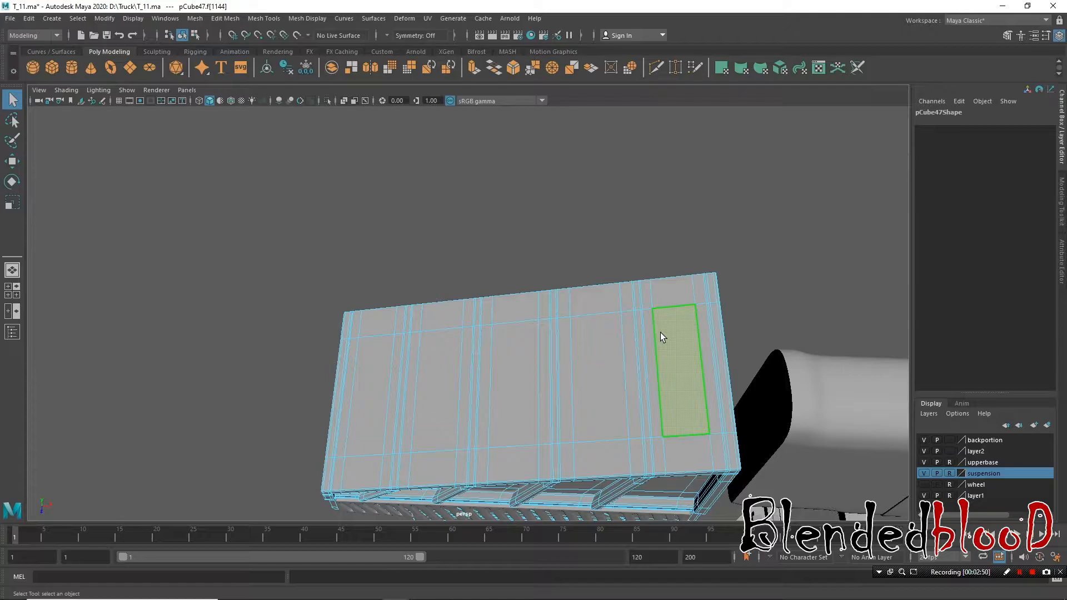
{"action": "key", "text": "Delete"}
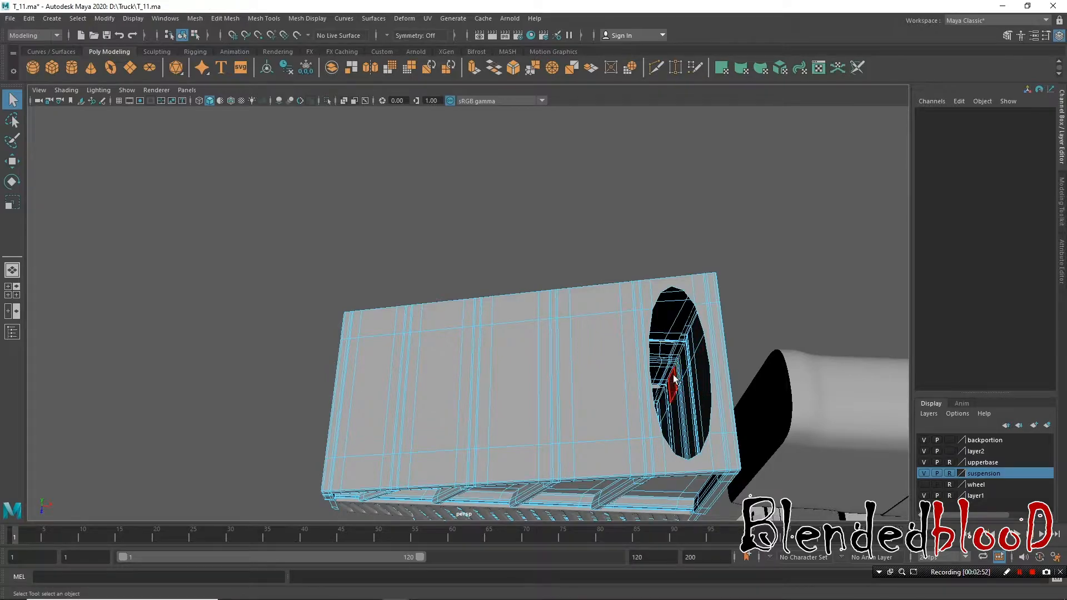
{"action": "key", "text": "ctrl+z"}
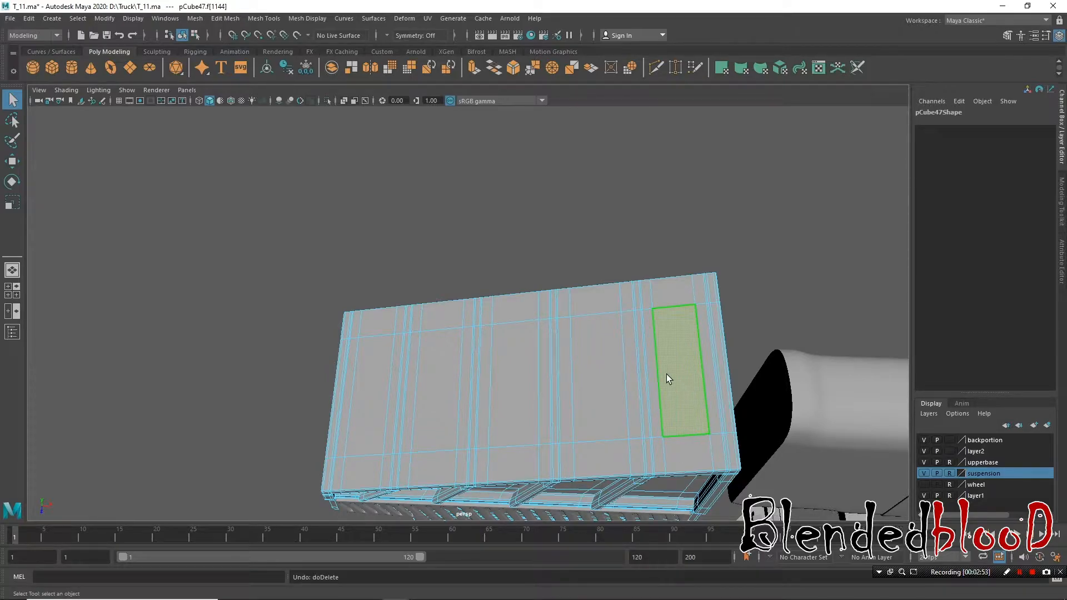
Step: Select the middle top faces of the dump body's bay nearest the cab, keeping the smoothed preview on
{"action": "key", "text": "1"}
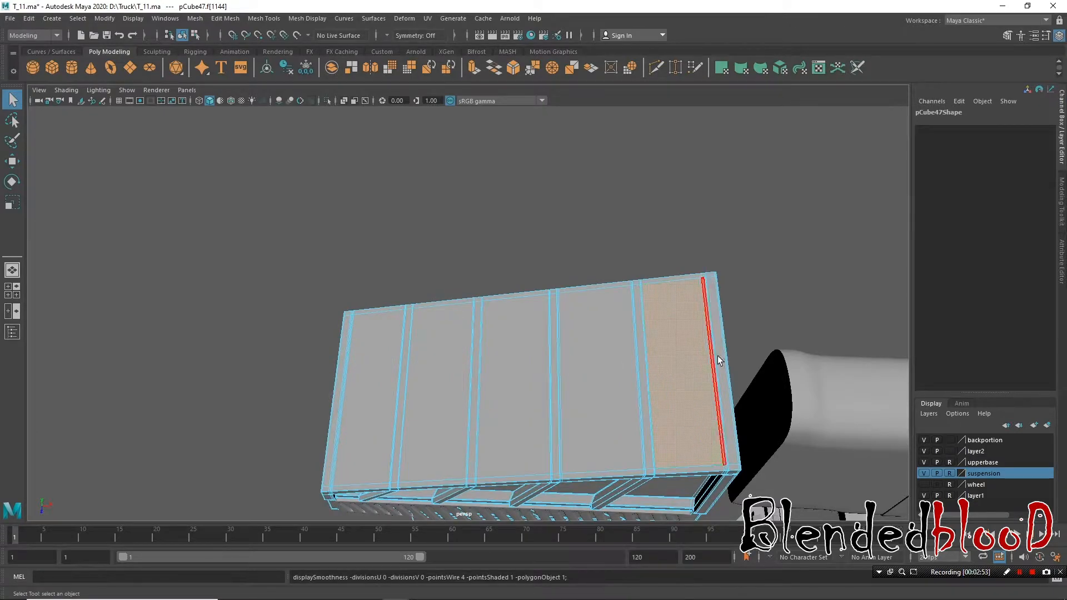
{"action": "middle_click_drag", "start_coordinate": [713, 367], "coordinate": [585, 300], "text": "alt"}
{"action": "right_click_drag", "start_coordinate": [585, 301], "coordinate": [644, 471], "text": "alt"}
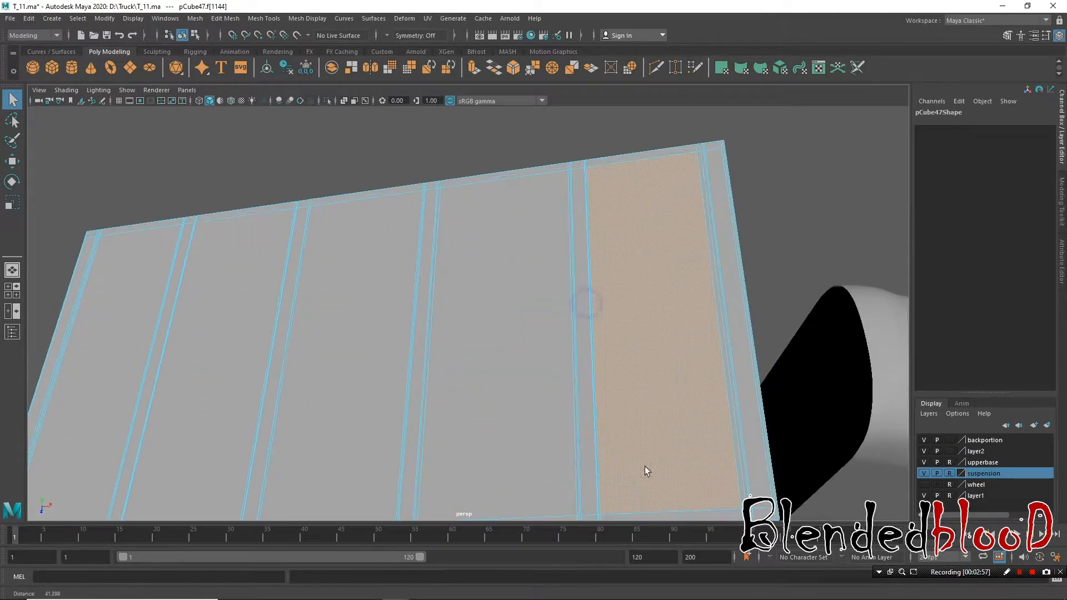
{"action": "left_click", "coordinate": [739, 376]}
{"action": "key", "text": "3"}
{"action": "left_click", "coordinate": [728, 374], "text": "shift"}
{"action": "left_click", "coordinate": [748, 372]}
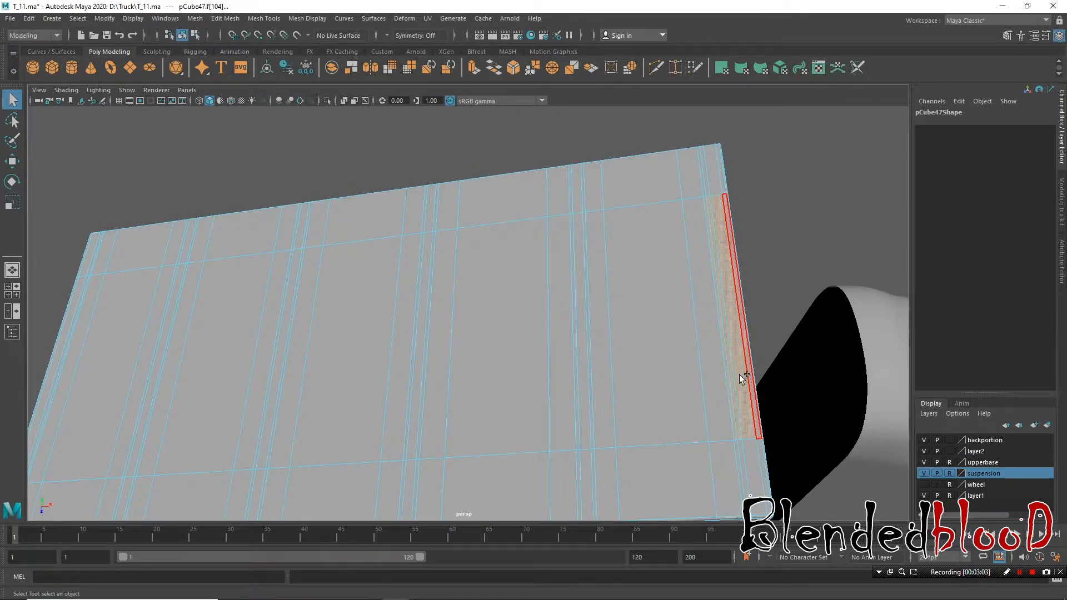
{"action": "left_click", "coordinate": [684, 389], "text": "shift"}
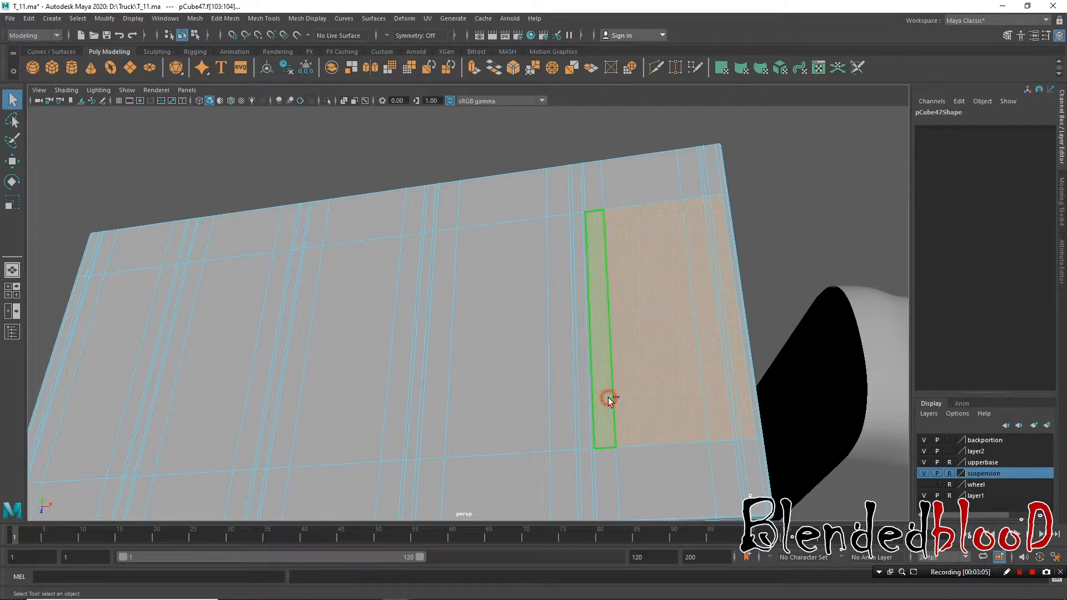
{"action": "key", "text": "1"}
{"action": "key", "text": "3"}
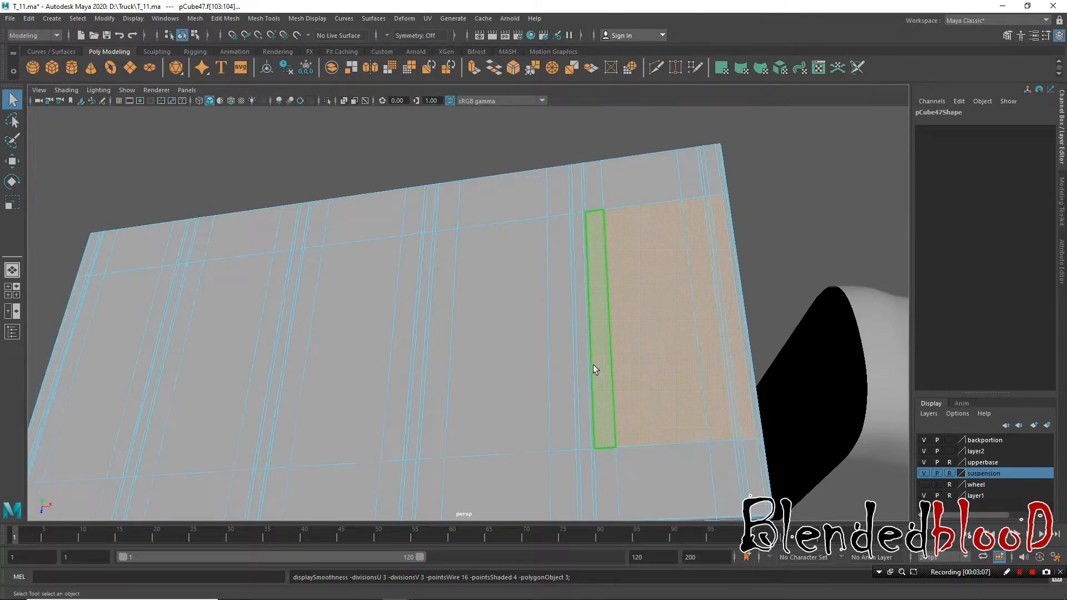
Step: Add the middle top faces across the first rib and the second bay to the selection
{"action": "left_click", "coordinate": [589, 376], "text": "shift"}
{"action": "left_click", "coordinate": [584, 378], "text": "shift"}
{"action": "left_click", "coordinate": [572, 381], "text": "shift"}
{"action": "left_click", "coordinate": [560, 381], "text": "shift"}
{"action": "left_click_drag", "start_coordinate": [531, 383], "coordinate": [678, 233], "text": "alt"}
{"action": "left_click", "coordinate": [622, 278], "text": "shift"}
{"action": "left_click", "coordinate": [607, 293], "text": "shift"}
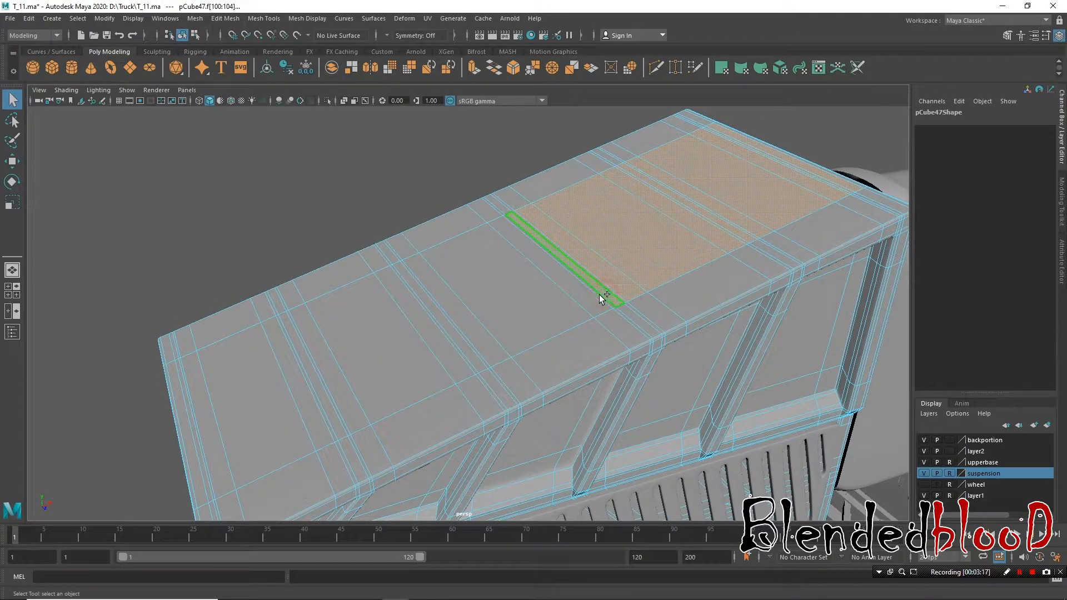
Step: Add the middle top faces of the remaining bays and ribs, up to the dump body's rear edge, to the selection
{"action": "left_click", "coordinate": [570, 310], "text": "shift"}
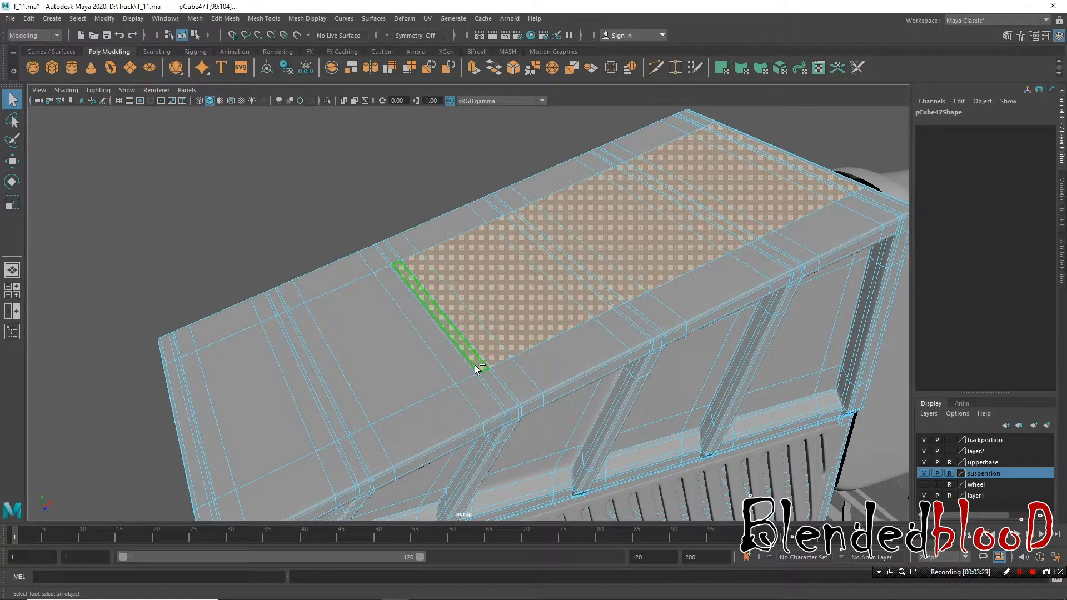
{"action": "left_click", "coordinate": [467, 369], "text": "shift"}
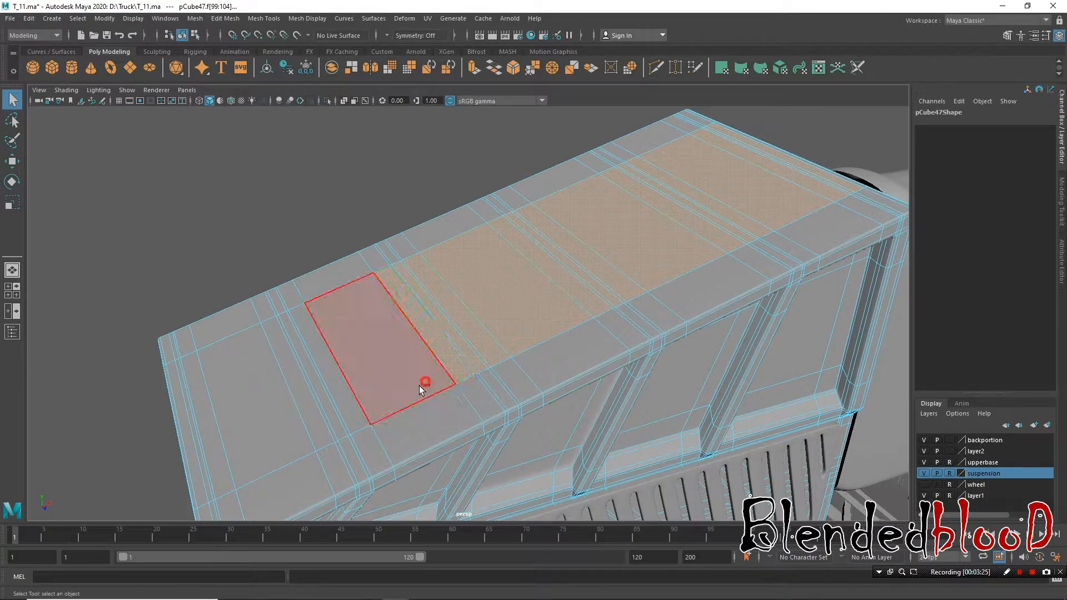
{"action": "left_click", "coordinate": [335, 431], "text": "shift"}
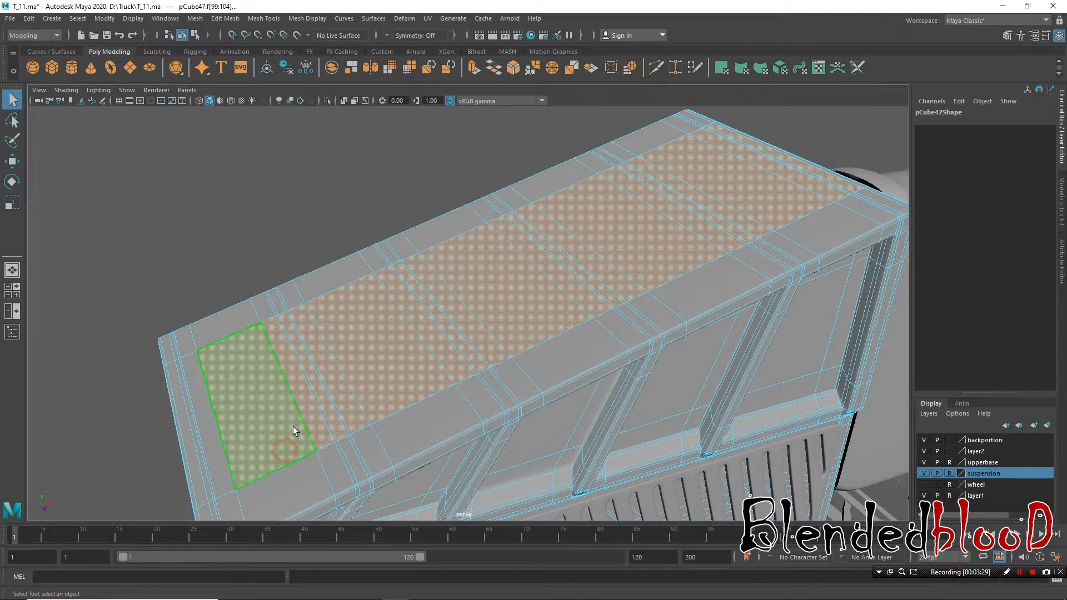
{"action": "middle_click_drag", "start_coordinate": [292, 432], "coordinate": [568, 289], "text": "alt"}
{"action": "right_click_drag", "start_coordinate": [568, 289], "coordinate": [632, 295], "text": "alt"}
{"action": "middle_click_drag", "start_coordinate": [631, 296], "coordinate": [484, 343], "text": "alt"}
{"action": "right_click_drag", "start_coordinate": [485, 343], "coordinate": [487, 362], "text": "alt"}
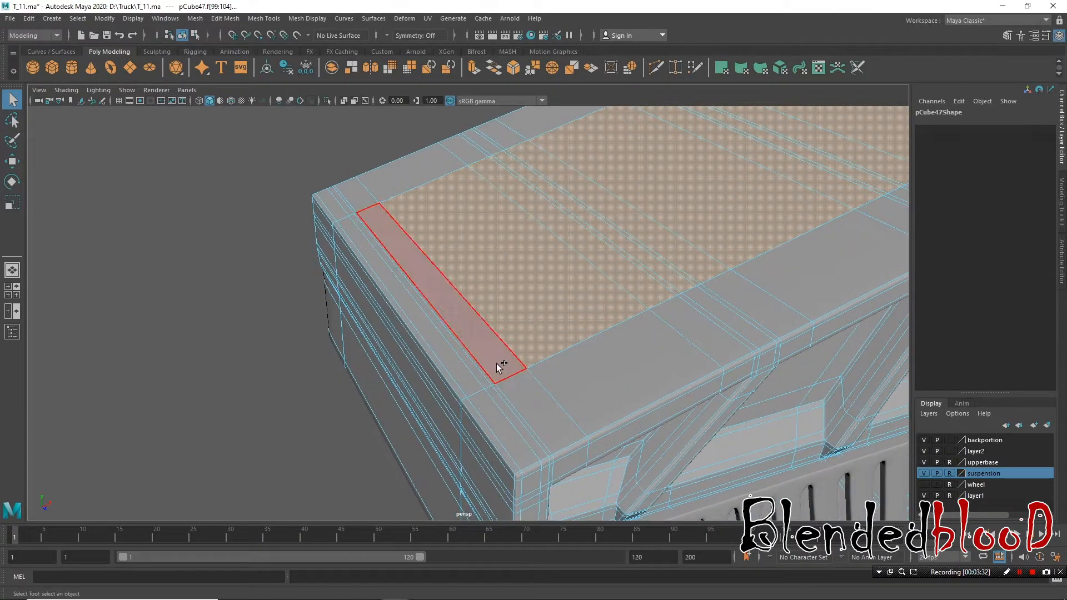
{"action": "left_click", "coordinate": [485, 373], "text": "shift"}
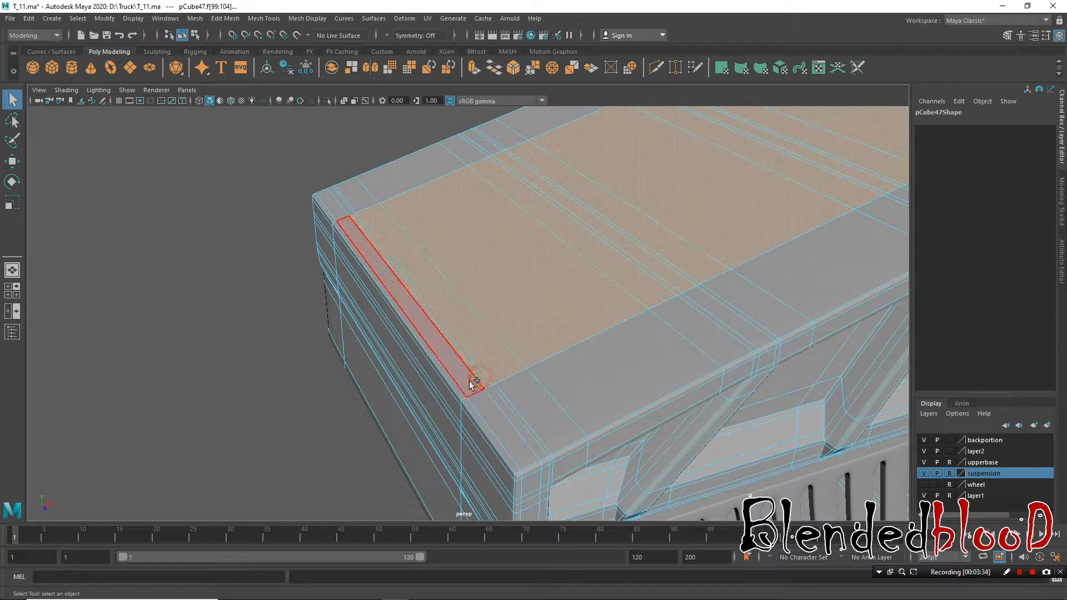
Step: Add the middle faces of the rear wall's upper band, from the lower ledge to the top edge, to the selection
{"action": "left_click_drag", "start_coordinate": [500, 405], "coordinate": [469, 322], "text": "alt"}
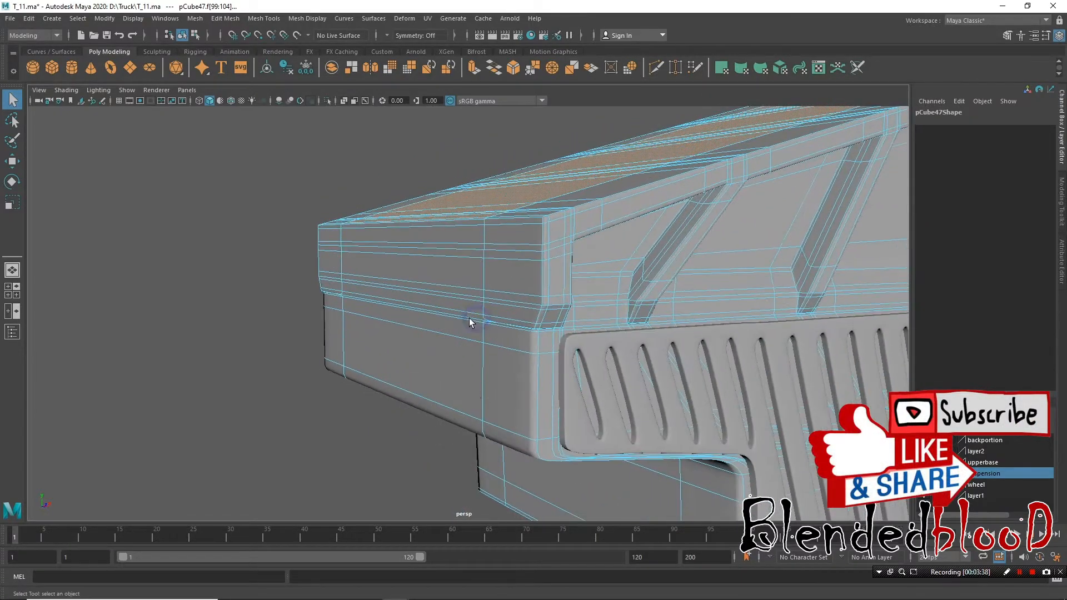
{"action": "middle_click_drag", "start_coordinate": [442, 322], "coordinate": [424, 350], "text": "alt"}
{"action": "left_click_drag", "start_coordinate": [423, 352], "coordinate": [514, 312], "text": "alt"}
{"action": "middle_click_drag", "start_coordinate": [470, 310], "coordinate": [389, 325], "text": "alt"}
{"action": "right_click_drag", "start_coordinate": [457, 322], "coordinate": [486, 427], "text": "alt"}
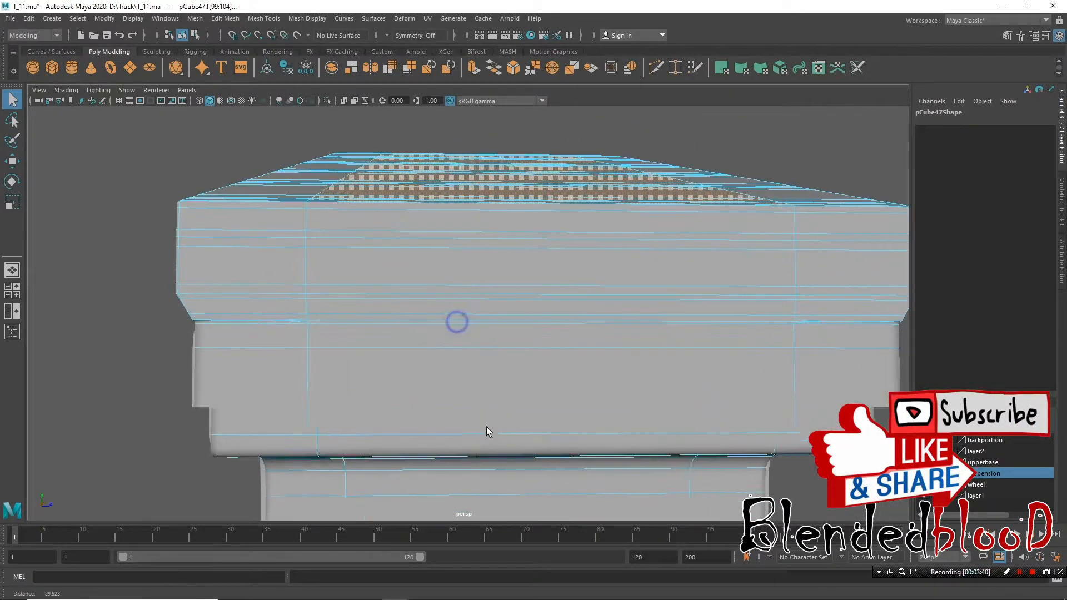
{"action": "left_click_drag", "start_coordinate": [532, 351], "coordinate": [494, 349], "text": "alt"}
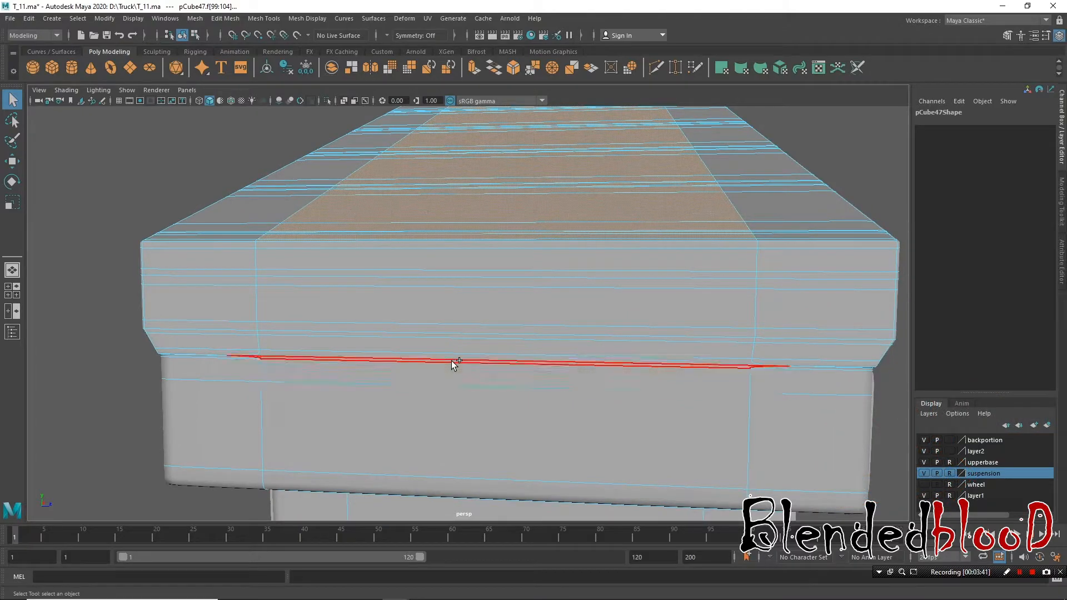
{"action": "left_click", "coordinate": [465, 348], "text": "shift"}
{"action": "left_click", "coordinate": [467, 334], "text": "shift"}
{"action": "left_click", "coordinate": [471, 328], "text": "shift"}
{"action": "left_click", "coordinate": [479, 286], "text": "shift"}
{"action": "left_click", "coordinate": [480, 282], "text": "shift"}
{"action": "left_click", "coordinate": [485, 253], "text": "shift"}
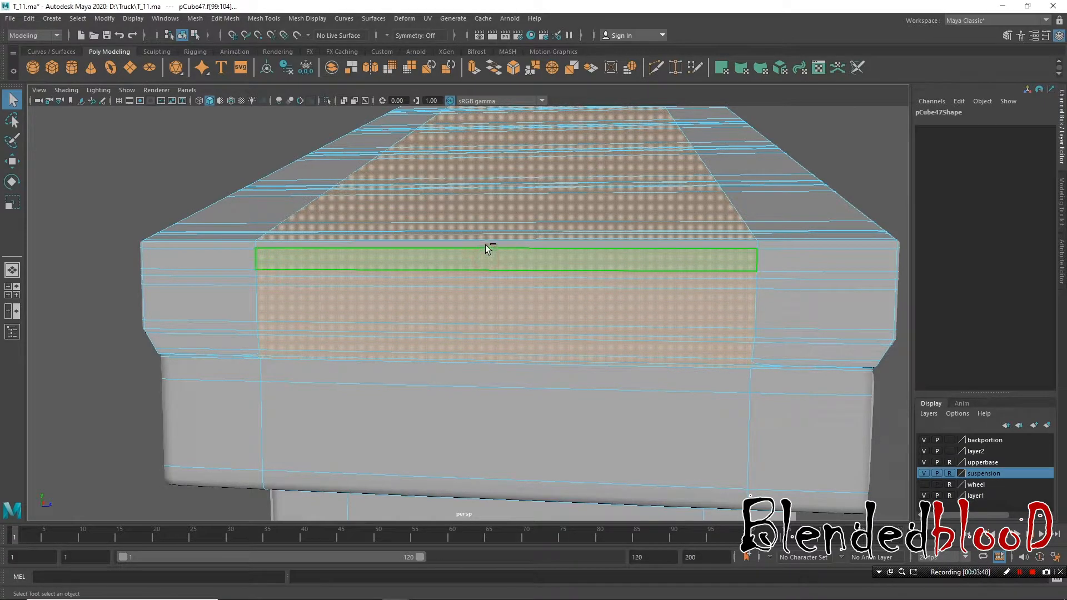
Step: Switch to the Truck folder in File Explorer and display its contents as extra large icons
{"action": "left_click_drag", "start_coordinate": [561, 290], "coordinate": [486, 319], "text": "alt"}
{"action": "right_click_drag", "start_coordinate": [361, 358], "coordinate": [382, 345], "text": "alt"}
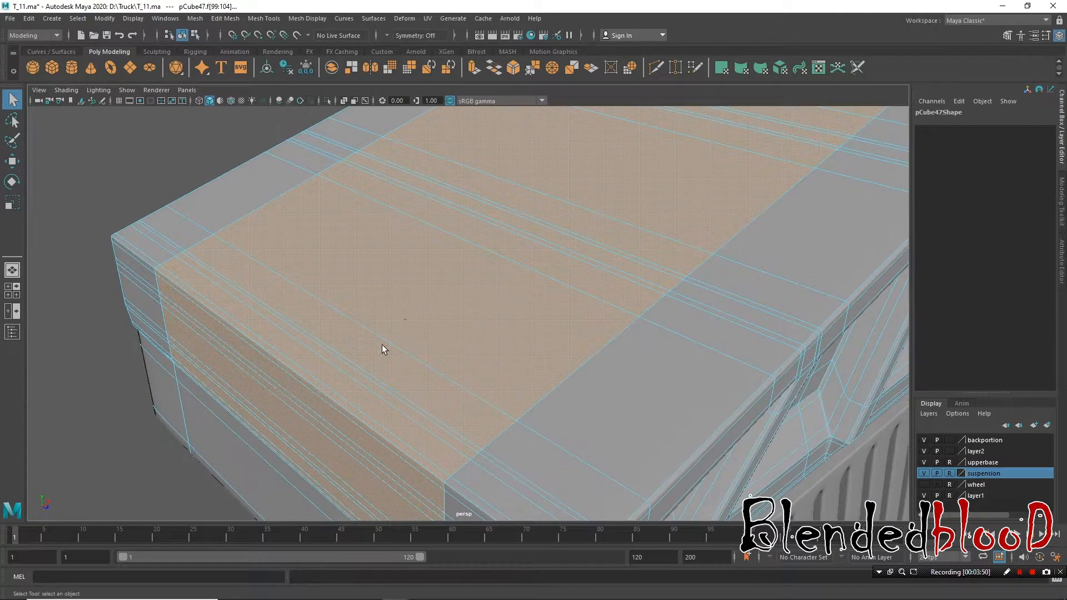
{"action": "middle_click_drag", "start_coordinate": [382, 345], "coordinate": [406, 320], "text": "alt"}
{"action": "mouse_move", "coordinate": [345, 596]}
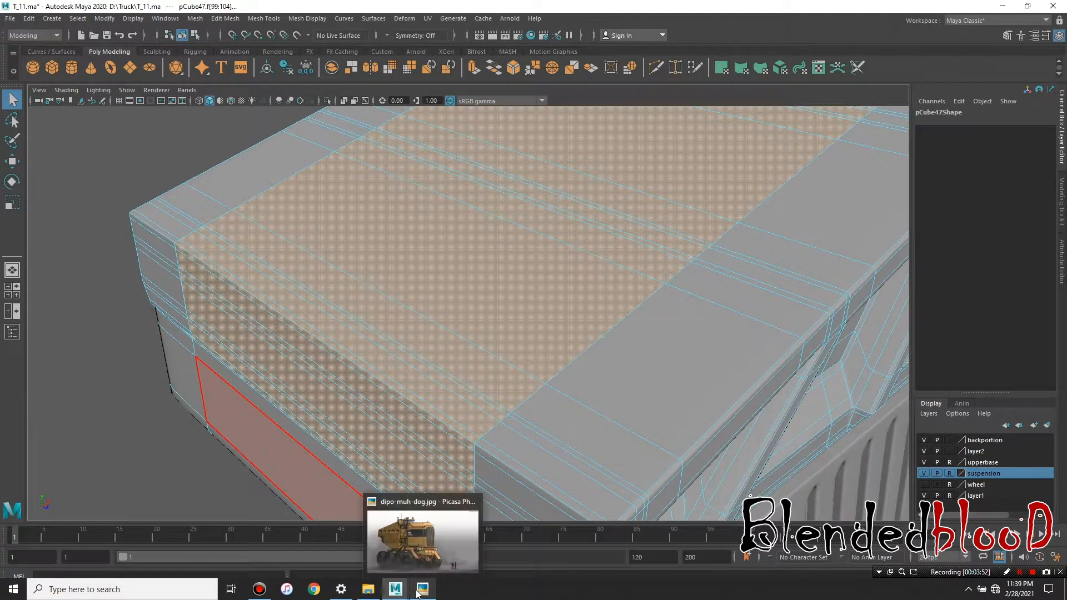
{"action": "left_click", "coordinate": [420, 590]}
{"action": "left_click", "coordinate": [376, 595]}
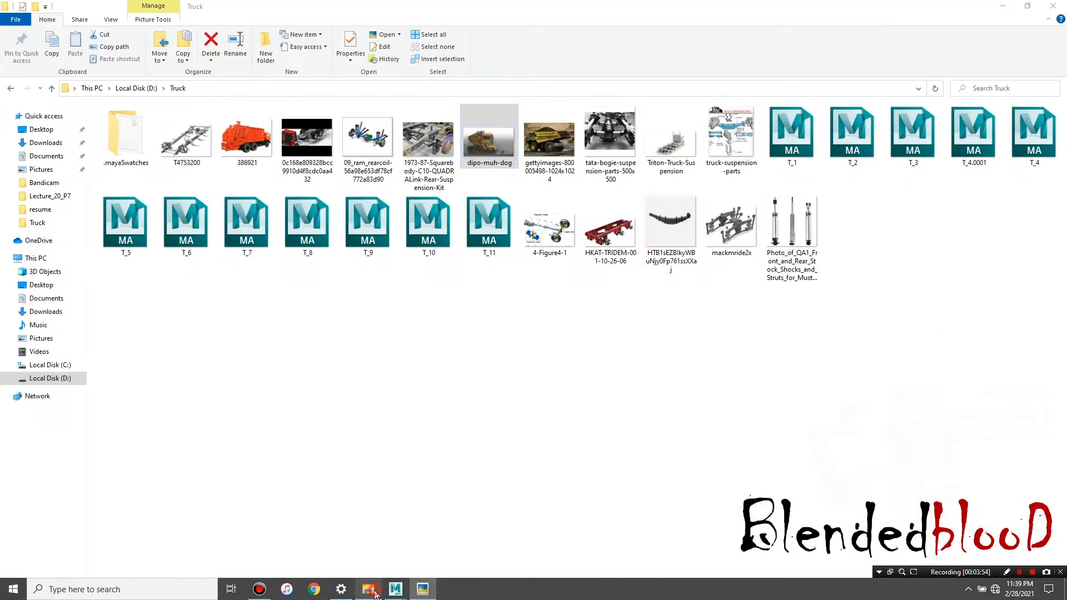
{"action": "left_click", "coordinate": [112, 20]}
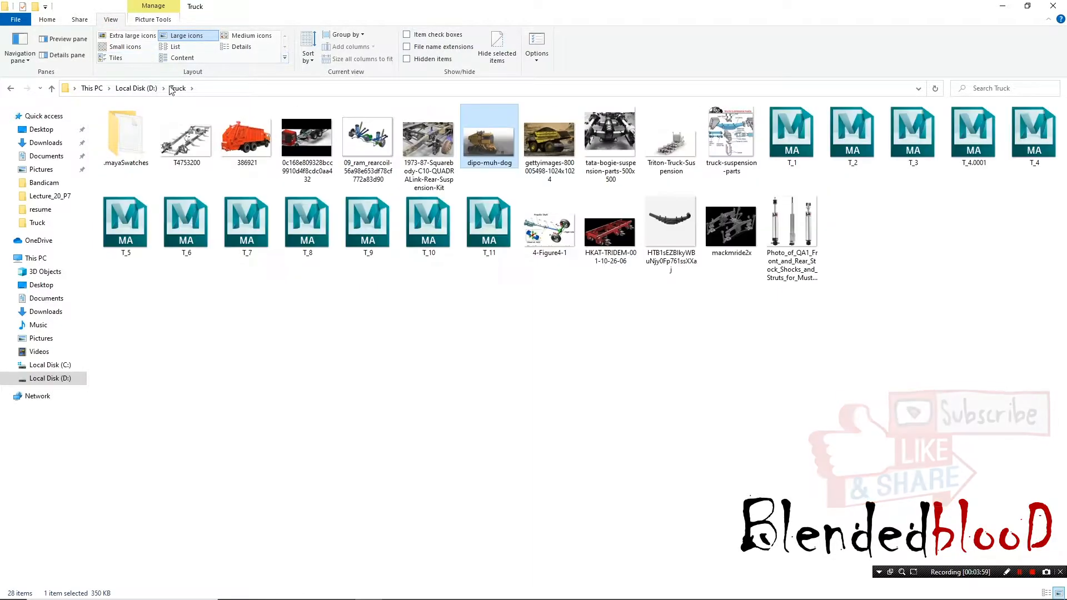
{"action": "left_click", "coordinate": [133, 36]}
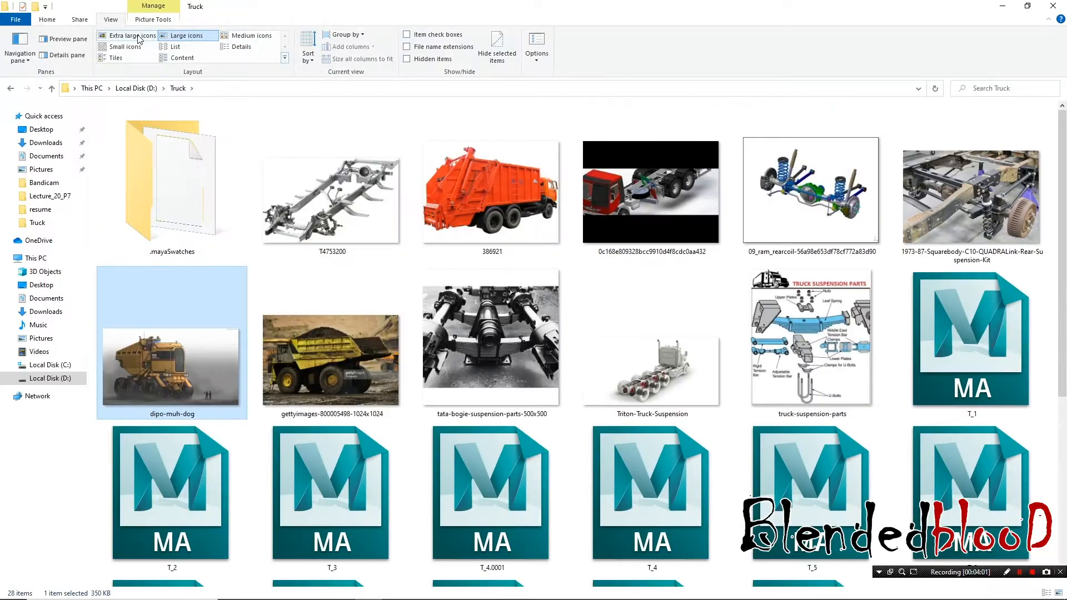
{"action": "left_click", "coordinate": [347, 347]}
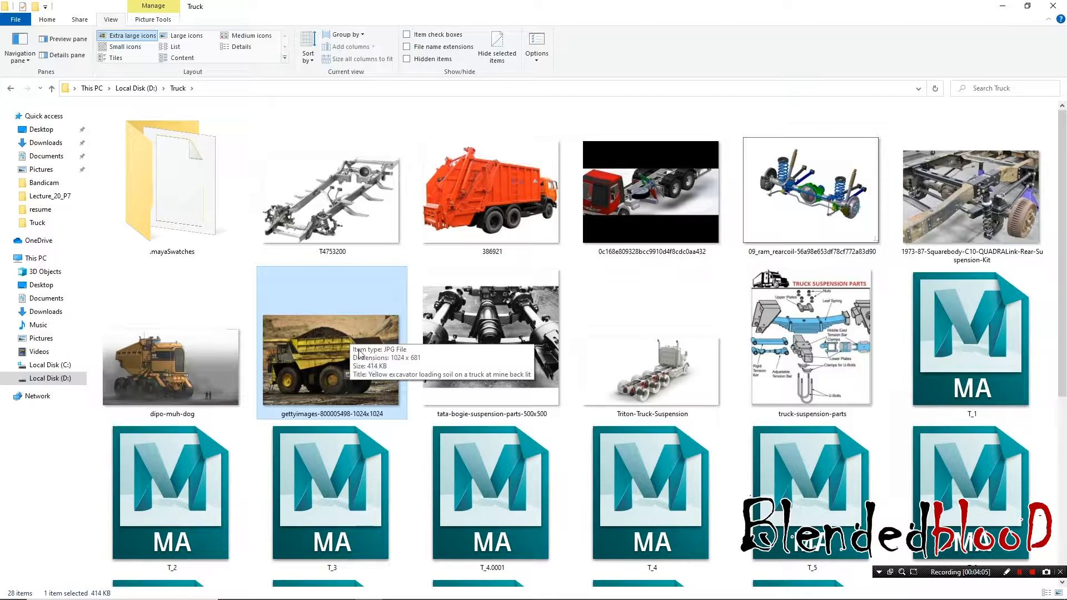
{"action": "key", "text": "space"}
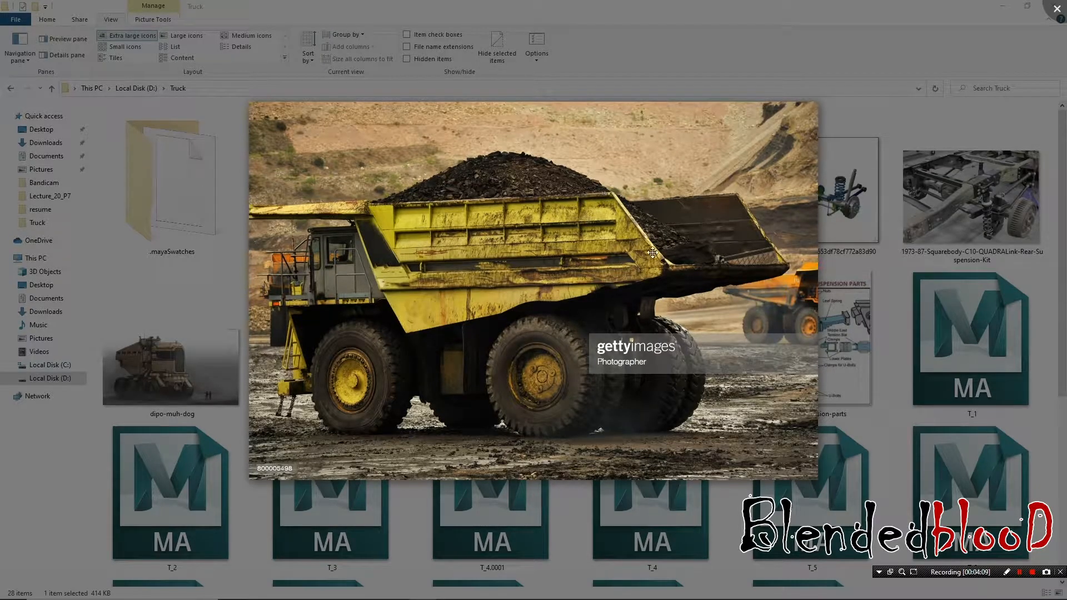
{"action": "left_click", "coordinate": [194, 286]}
{"action": "double_click", "coordinate": [176, 353]}
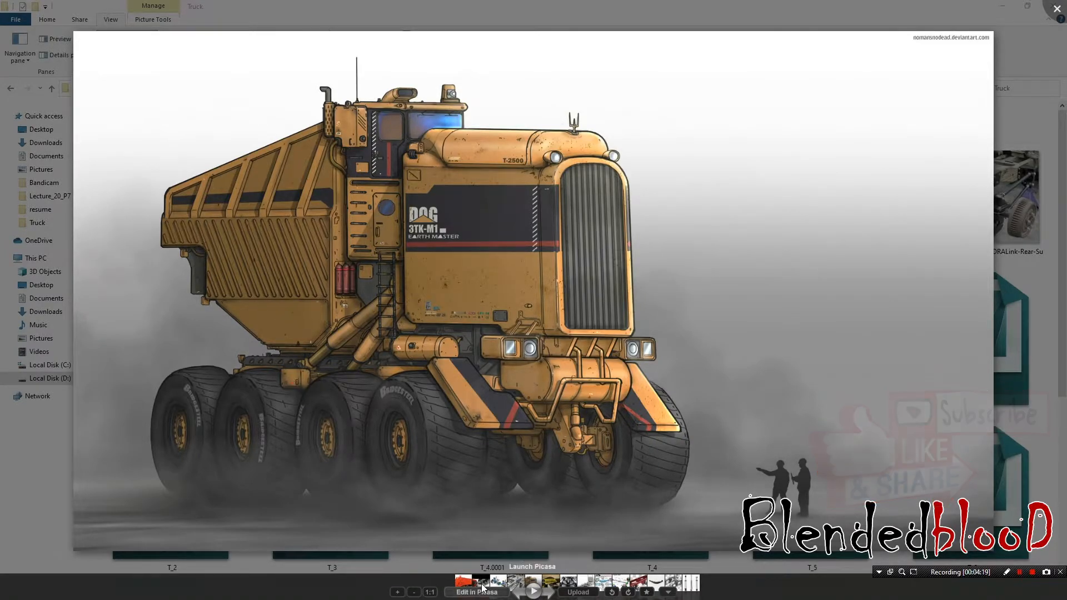
Step: Switch back to the T_11 scene in Maya and delete the selected top and rear faces of the dump body
{"action": "key", "text": "super"}
{"action": "mouse_move", "coordinate": [395, 589]}
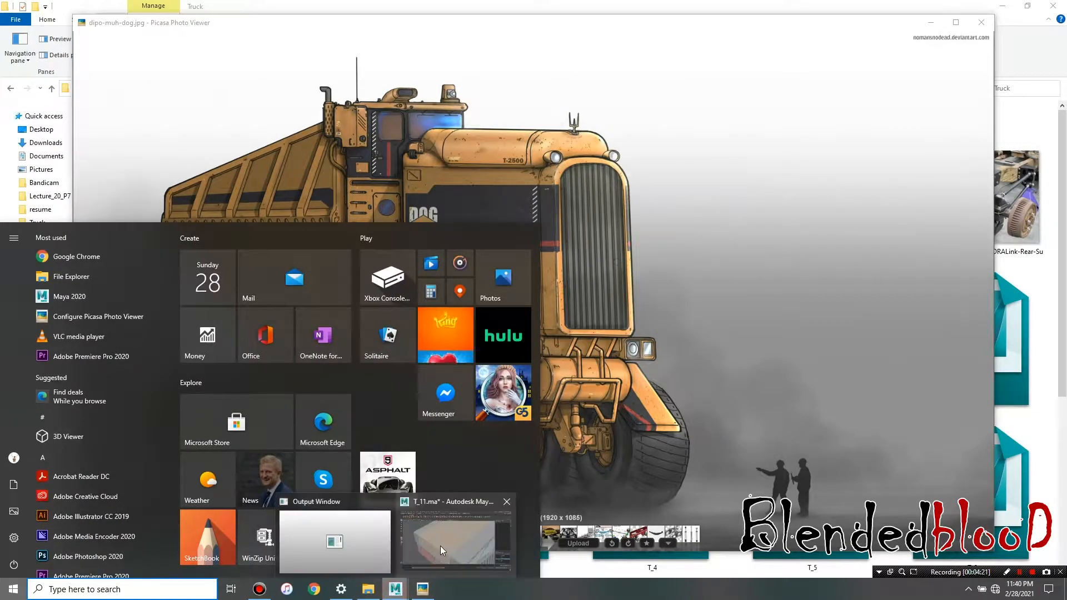
{"action": "left_click", "coordinate": [440, 546]}
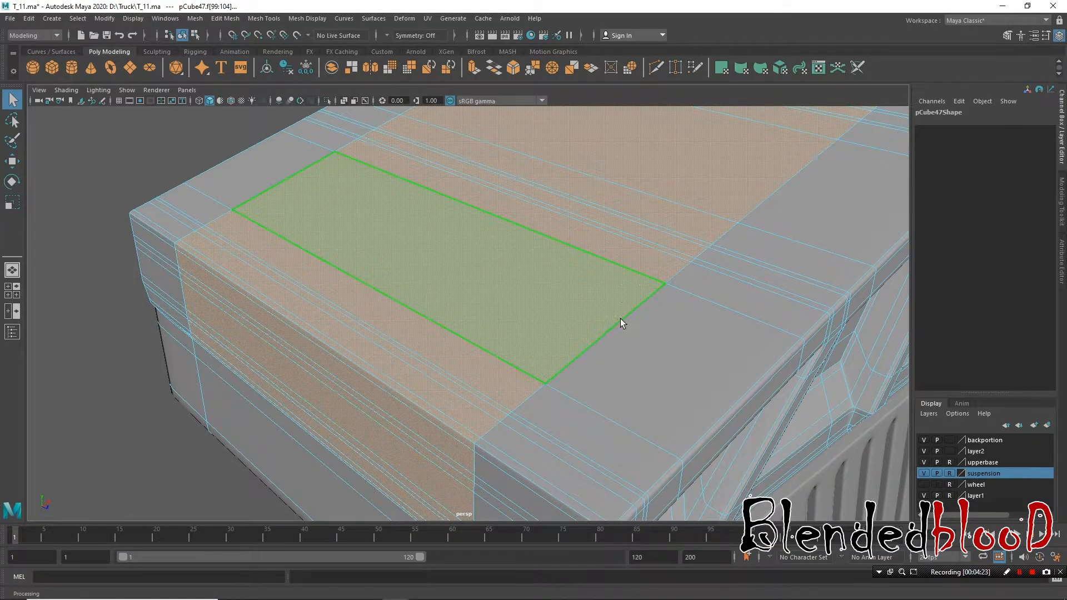
{"action": "left_click_drag", "start_coordinate": [620, 318], "coordinate": [577, 329], "text": "alt"}
{"action": "scroll", "coordinate": [681, 351], "scroll_direction": "down", "scroll_amount": 5}
{"action": "left_click_drag", "start_coordinate": [682, 351], "coordinate": [629, 284], "text": "alt"}
{"action": "middle_click_drag", "start_coordinate": [629, 284], "coordinate": [642, 329], "text": "alt"}
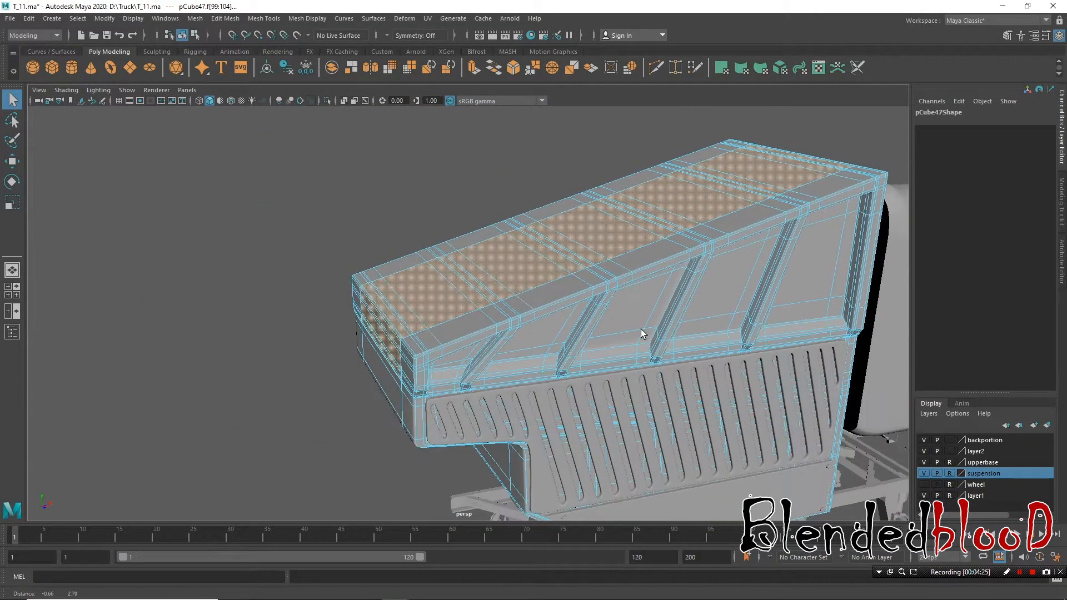
{"action": "key", "text": "Delete"}
Step: Select the border edges around the dump body's opening in edge mode, with the smoothed preview turned off
{"action": "left_click_drag", "start_coordinate": [622, 322], "coordinate": [612, 293], "text": "alt"}
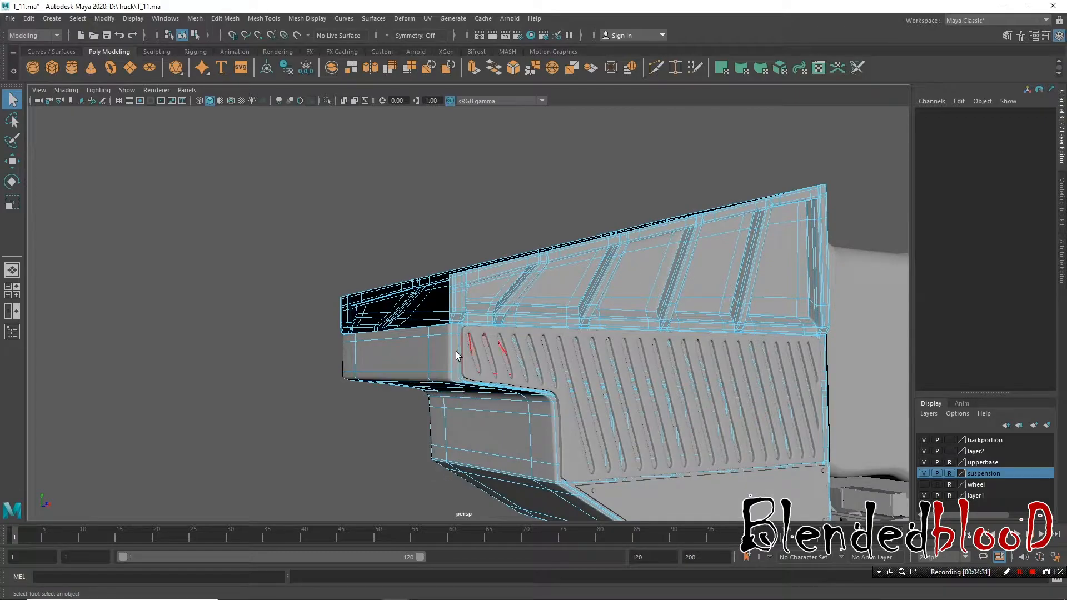
{"action": "left_click_drag", "start_coordinate": [507, 347], "coordinate": [617, 396], "text": "alt"}
{"action": "key", "text": "1"}
{"action": "right_click_drag", "start_coordinate": [732, 139], "coordinate": [731, 110]}
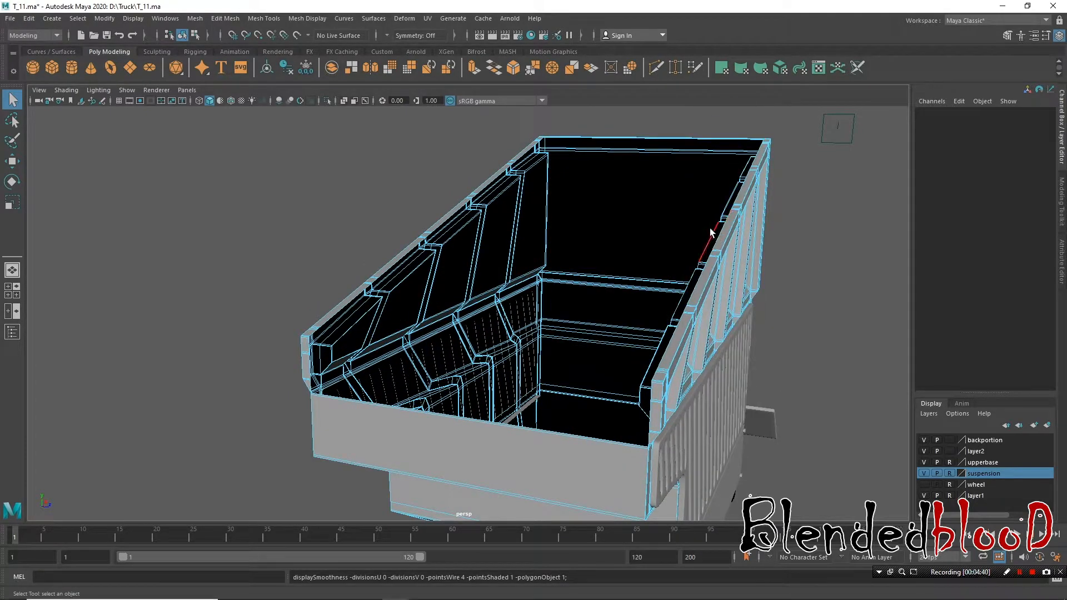
{"action": "key", "text": "3"}
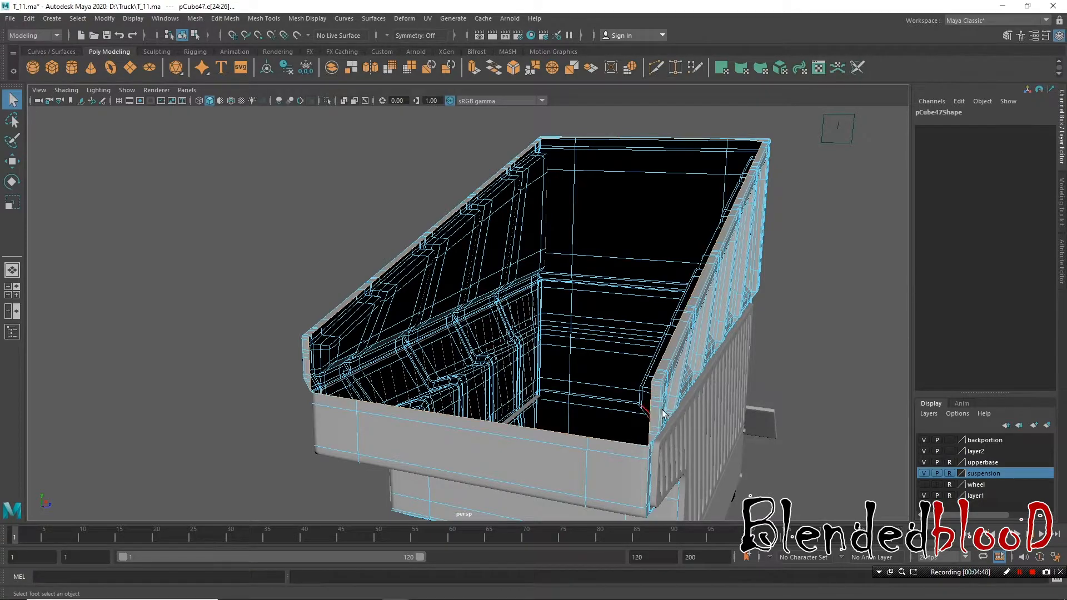
{"action": "key", "text": "1"}
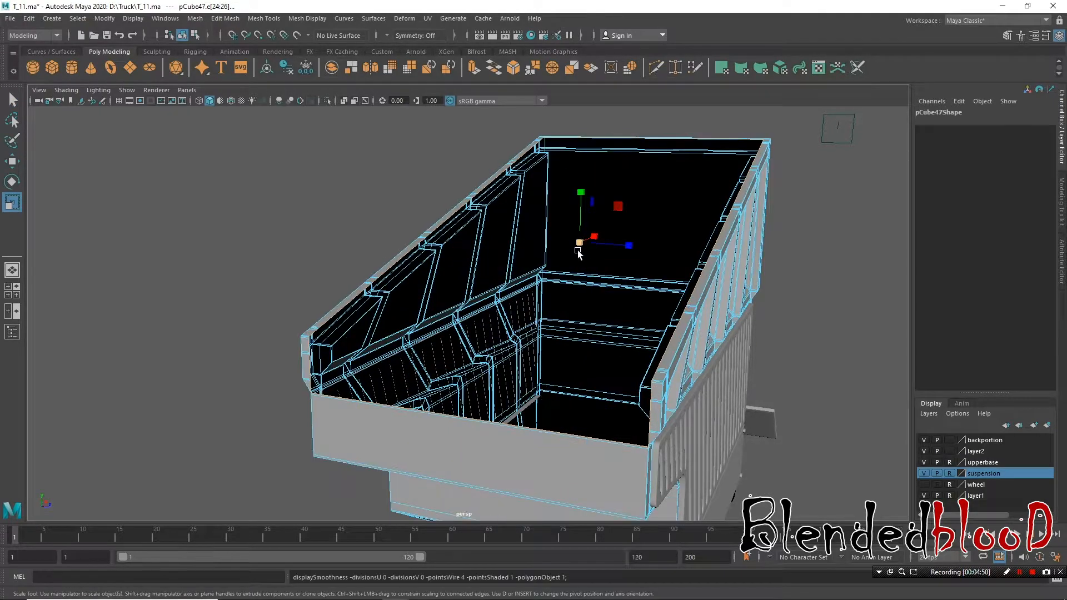
{"action": "left_click_drag", "start_coordinate": [585, 247], "coordinate": [575, 241]}
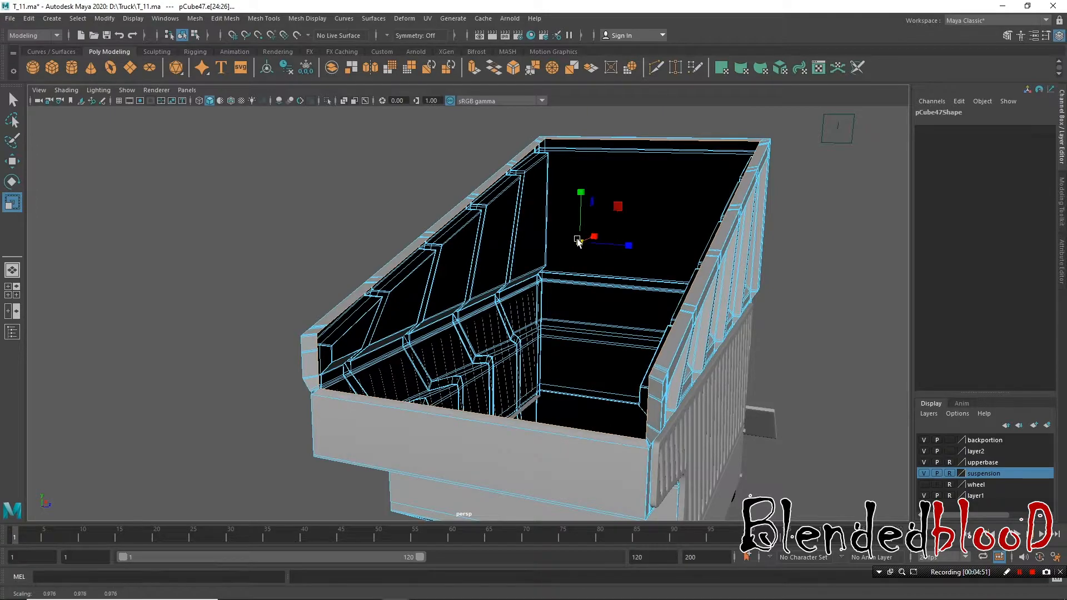
{"action": "key", "text": "ctrl+z"}
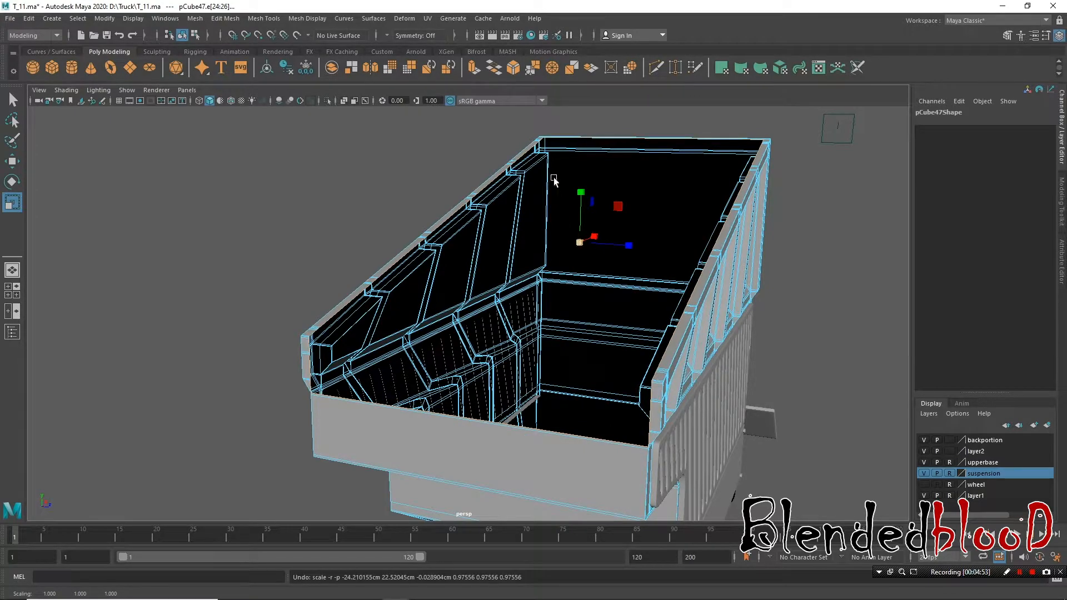
{"action": "key", "text": "w"}
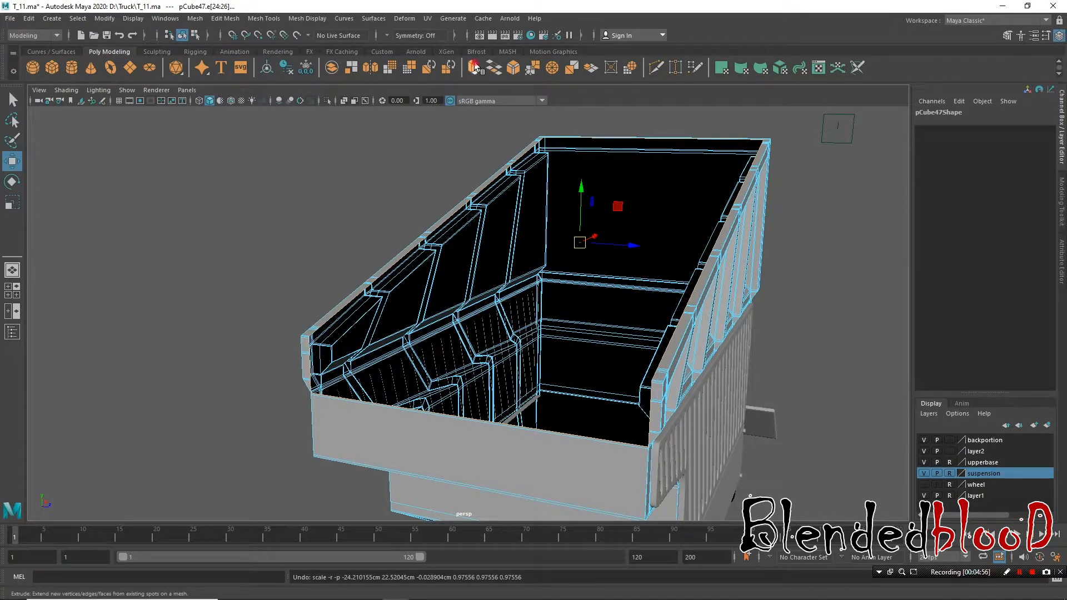
Step: Extrude the border edges of the opening and scale them slightly inward to form a narrow rim
{"action": "key", "text": "ctrl+e"}
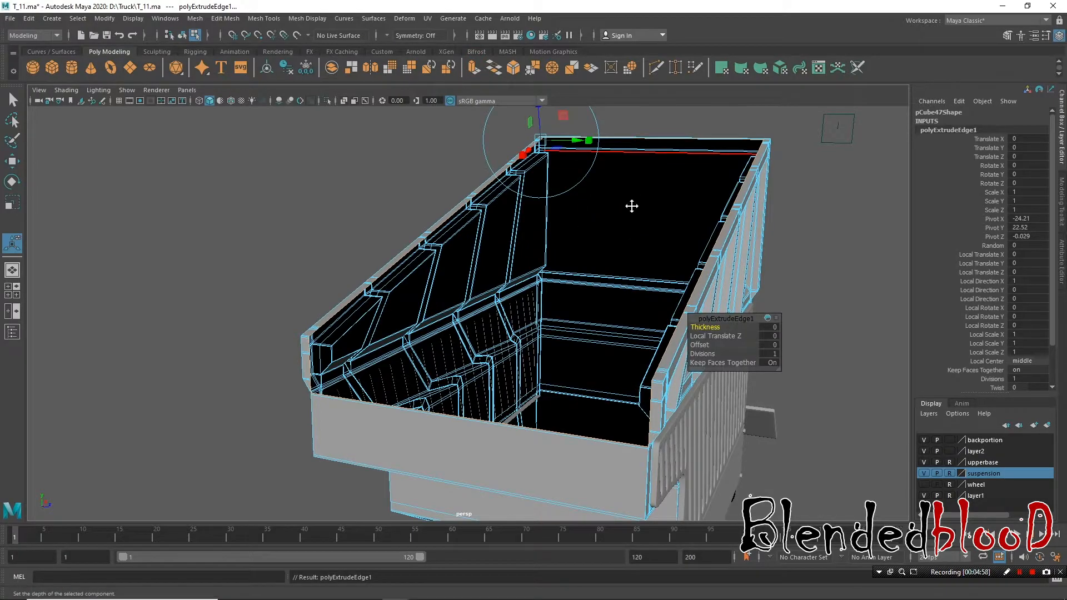
{"action": "left_click_drag", "start_coordinate": [632, 185], "coordinate": [640, 150], "text": "alt"}
{"action": "left_click", "coordinate": [616, 114]}
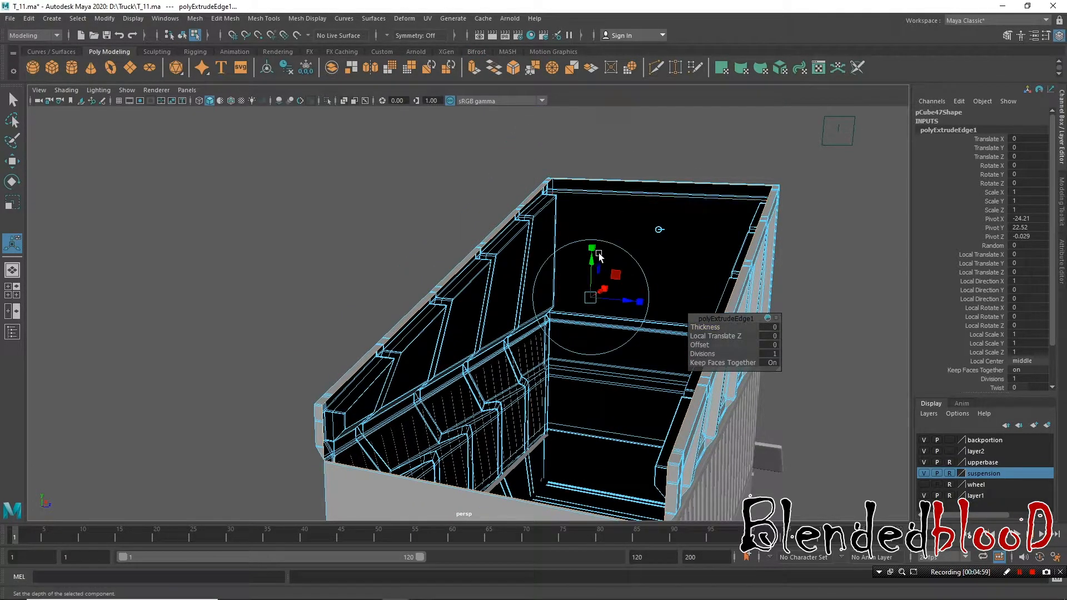
{"action": "key", "text": "r"}
{"action": "left_click_drag", "start_coordinate": [587, 295], "coordinate": [554, 273]}
{"action": "right_click_drag", "start_coordinate": [566, 246], "coordinate": [564, 246], "text": "alt"}
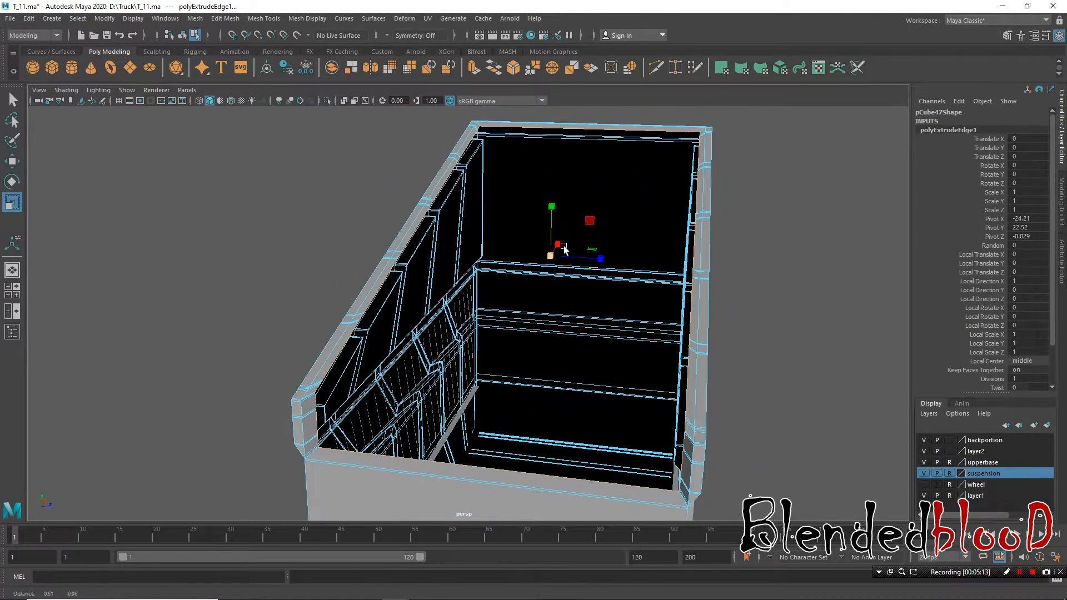
Step: Extrude the inner rim edges again and scale them well inward to form a wide inner band
{"action": "left_click", "coordinate": [476, 69]}
{"action": "left_click_drag", "start_coordinate": [588, 159], "coordinate": [602, 229], "text": "alt"}
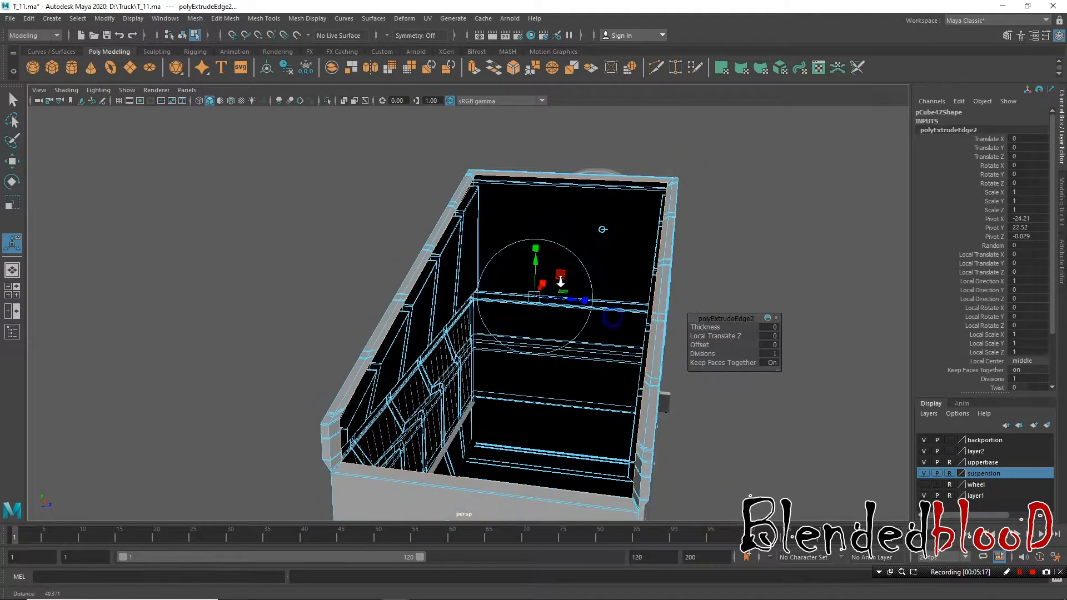
{"action": "key", "text": "r"}
{"action": "left_click_drag", "start_coordinate": [532, 297], "coordinate": [468, 230]}
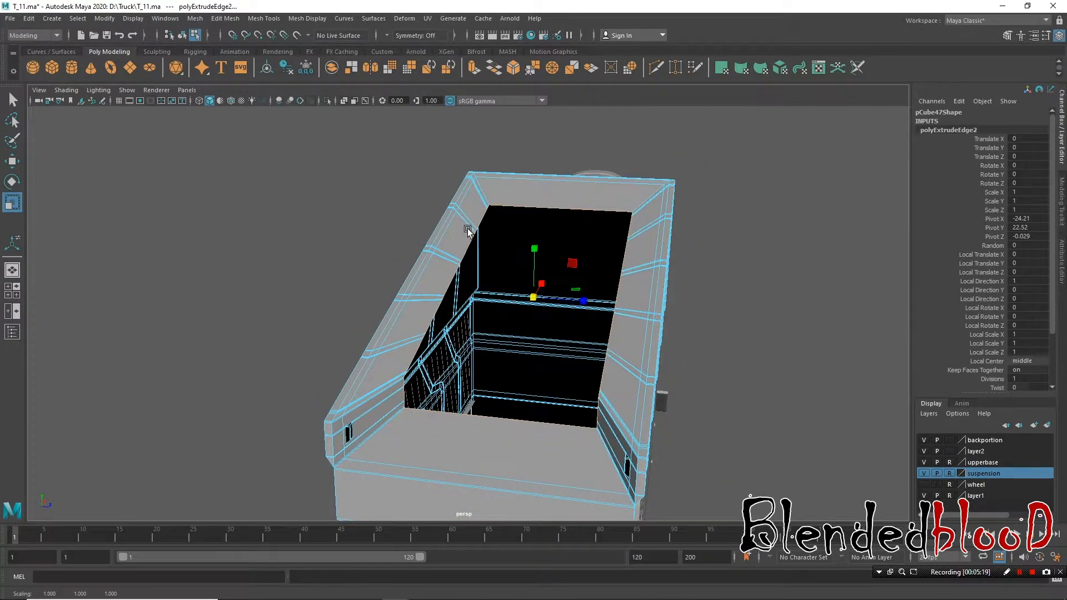
Step: Tear off the Mesh Tools and Convert Selection menus as floating windows placed at the sides of the viewport
{"action": "left_click", "coordinate": [262, 26]}
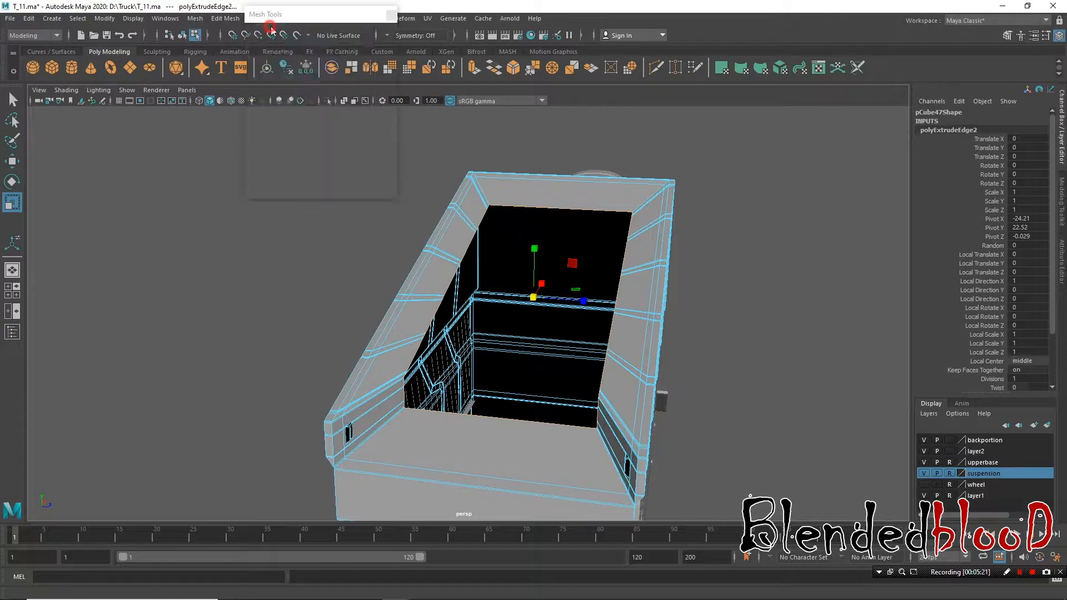
{"action": "left_click_drag", "start_coordinate": [276, 9], "coordinate": [828, 102]}
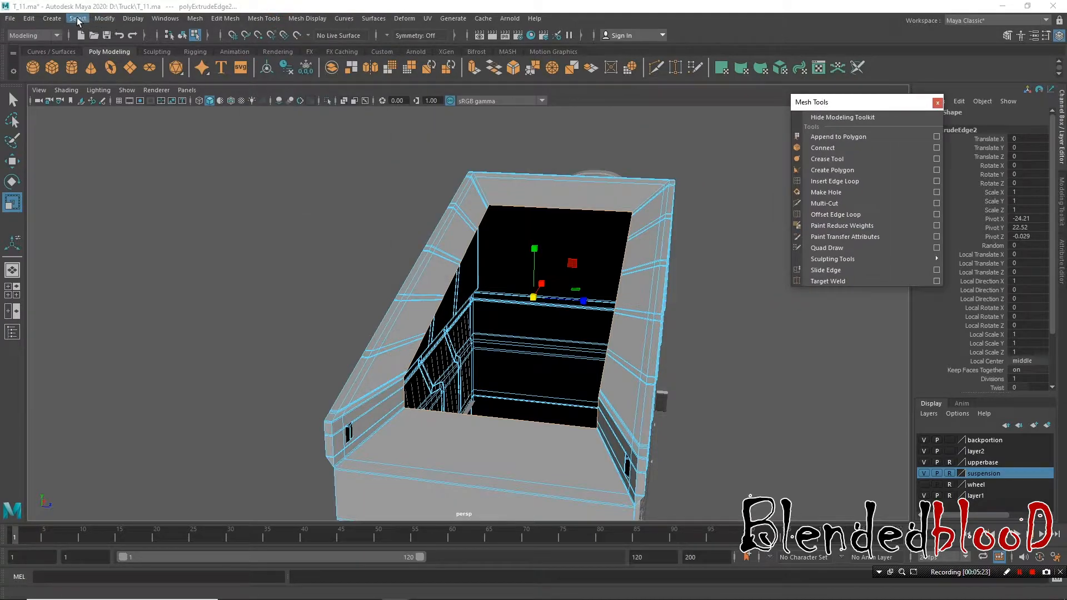
{"action": "left_click", "coordinate": [78, 19]}
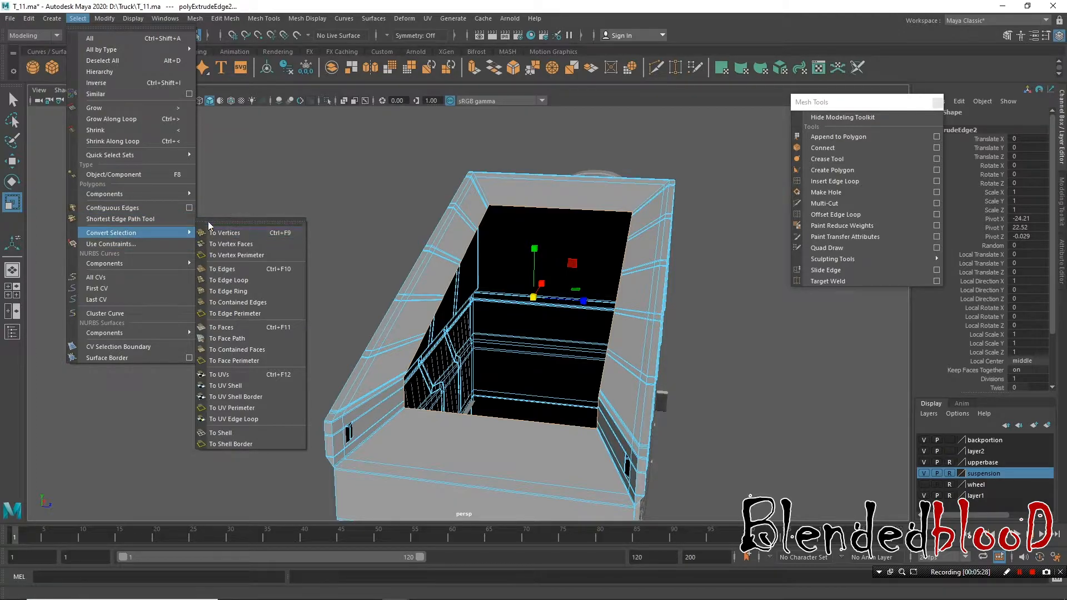
{"action": "left_click", "coordinate": [225, 222]}
{"action": "left_click_drag", "start_coordinate": [253, 218], "coordinate": [108, 245]}
Step: Scale the inner border edges of the dump body's opening wider across the truck so they reach the side walls
{"action": "left_click_drag", "start_coordinate": [603, 360], "coordinate": [526, 271], "text": "alt"}
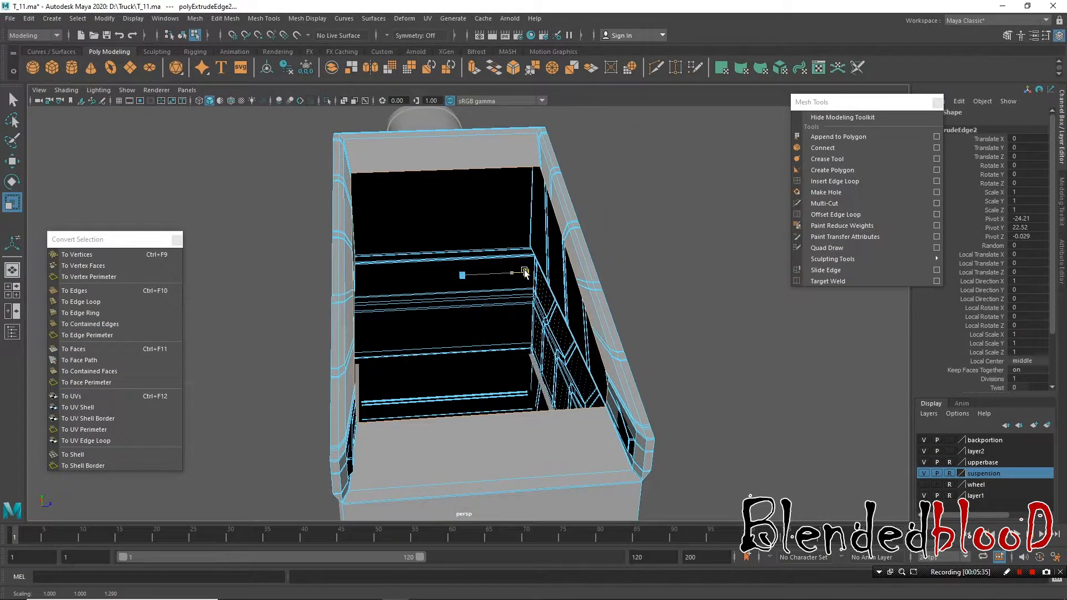
{"action": "left_click_drag", "start_coordinate": [484, 302], "coordinate": [416, 354], "text": "alt"}
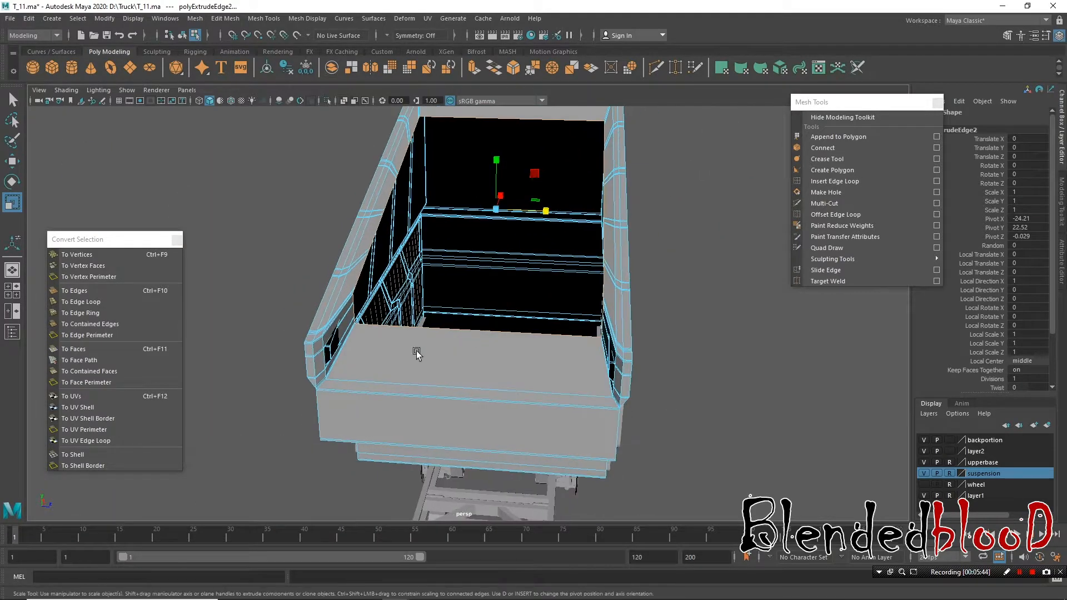
{"action": "left_click_drag", "start_coordinate": [342, 341], "coordinate": [489, 296], "text": "alt"}
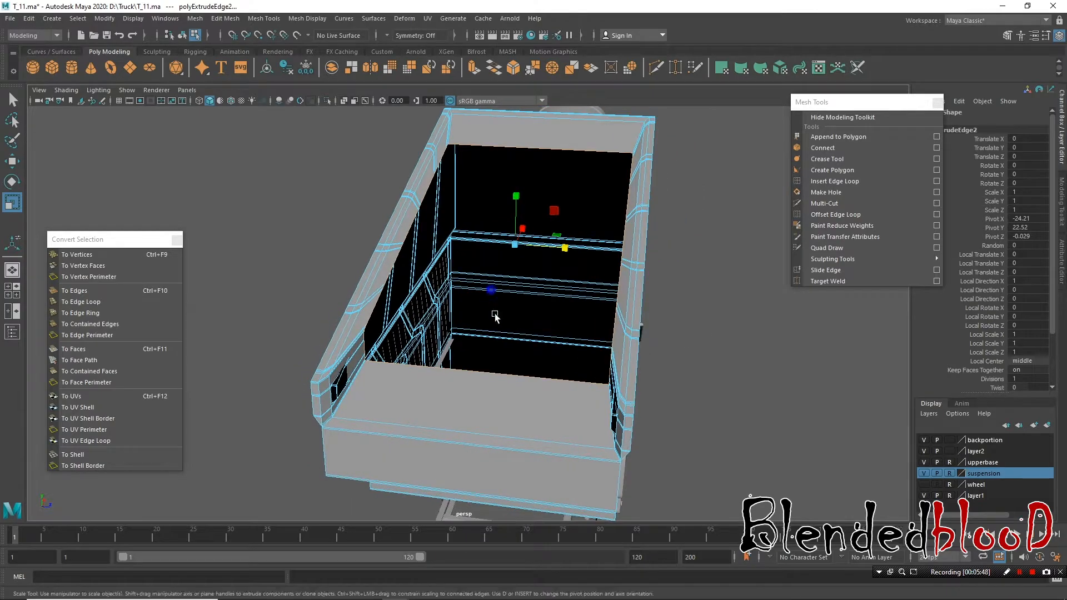
{"action": "right_click_drag", "start_coordinate": [489, 295], "coordinate": [542, 298], "text": "alt"}
{"action": "middle_click_drag", "start_coordinate": [542, 297], "coordinate": [537, 214], "text": "alt"}
{"action": "left_click_drag", "start_coordinate": [537, 215], "coordinate": [575, 224], "text": "alt"}
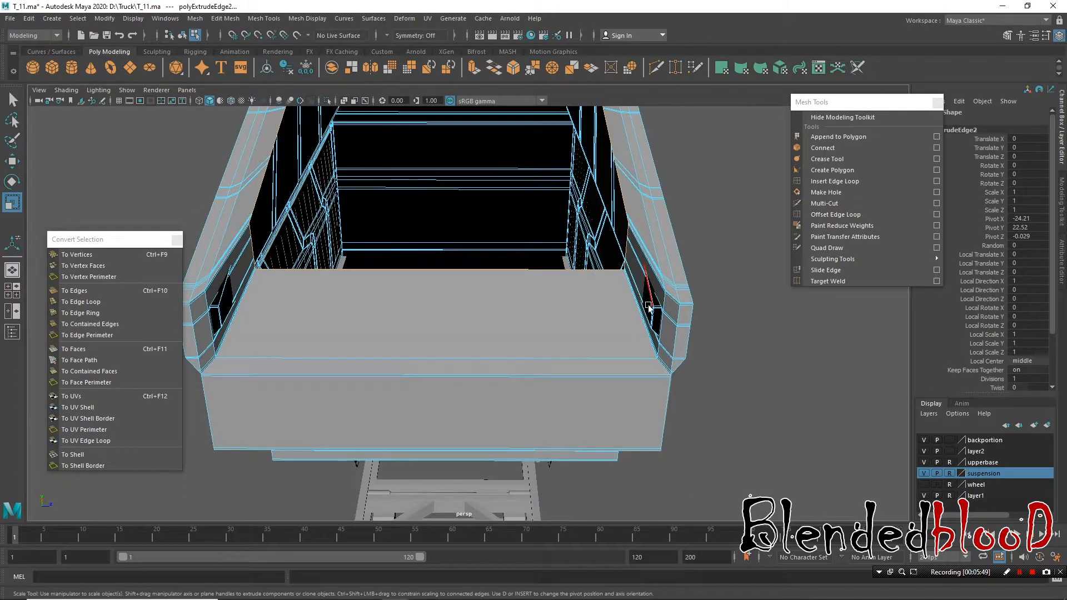
Step: Select the rear corner vertices on both sides of the dump body's opening and scale them slightly outward across the width
{"action": "left_click_drag", "start_coordinate": [650, 309], "coordinate": [681, 329], "text": "alt"}
{"action": "right_click_drag", "start_coordinate": [684, 329], "coordinate": [653, 295]}
{"action": "key", "text": "4"}
{"action": "left_click_drag", "start_coordinate": [688, 355], "coordinate": [583, 434], "text": "alt"}
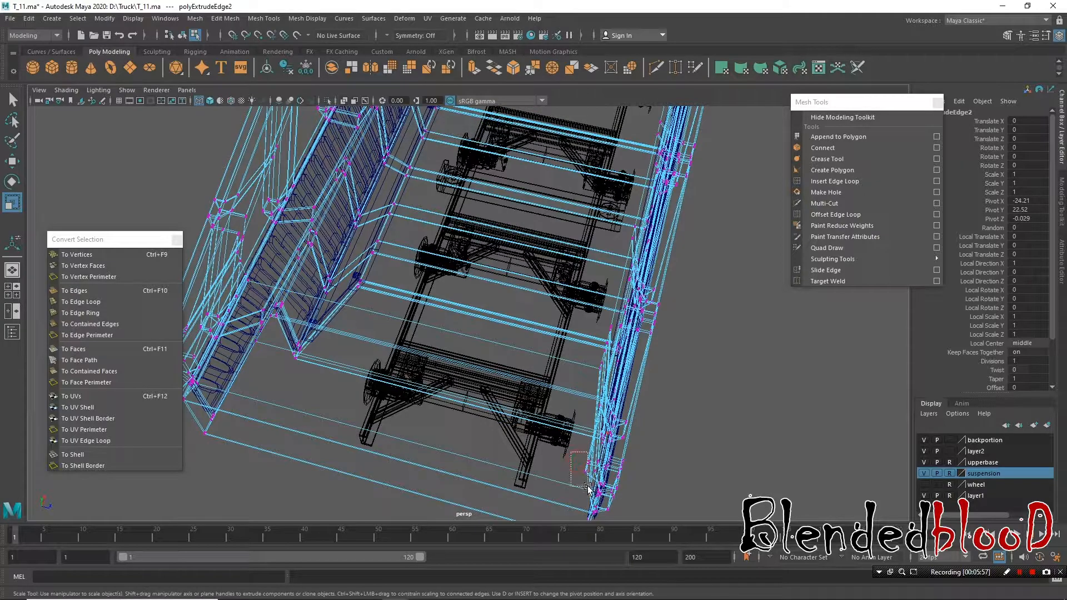
{"action": "left_click_drag", "start_coordinate": [589, 482], "coordinate": [591, 483]}
{"action": "left_click_drag", "start_coordinate": [450, 432], "coordinate": [469, 472], "text": "alt"}
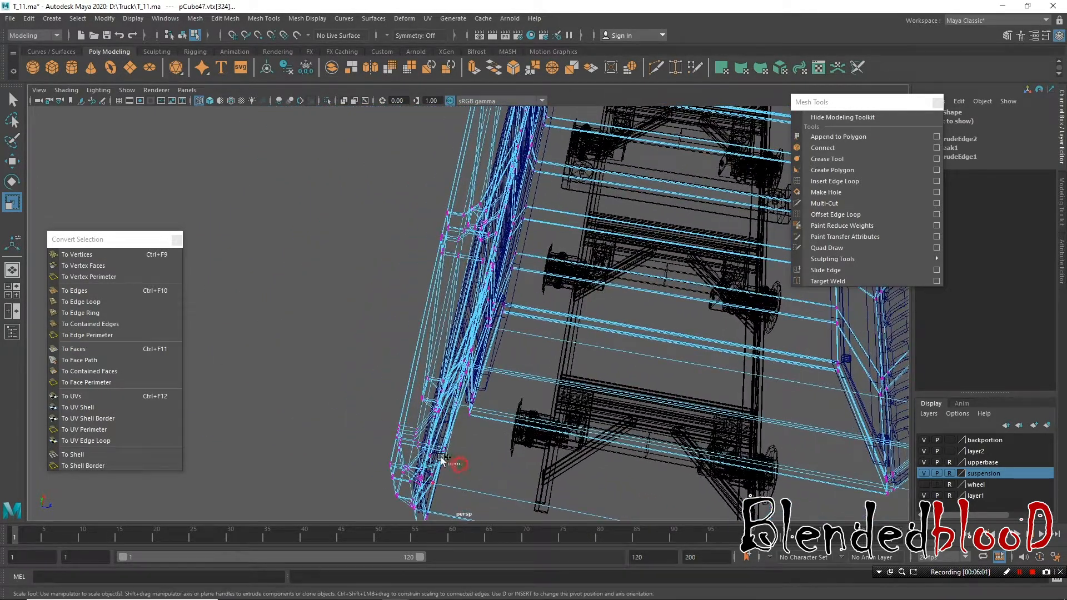
{"action": "right_click_drag", "start_coordinate": [578, 433], "coordinate": [562, 425]}
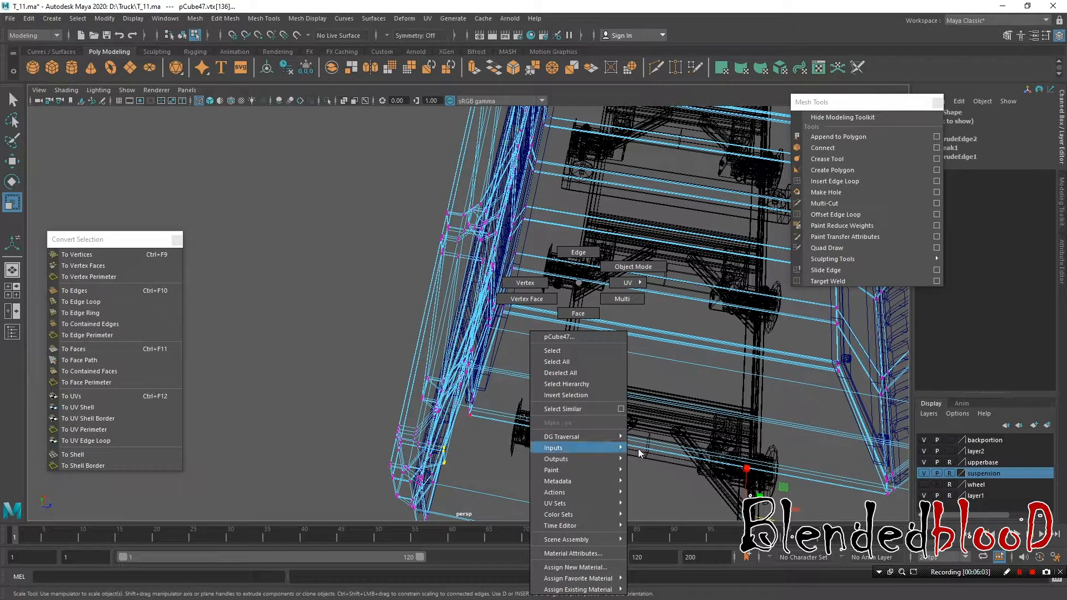
{"action": "mouse_move", "coordinate": [591, 306]}
{"action": "left_mouse_down", "text": "alt"}
{"action": "mouse_move", "coordinate": [572, 356]}
{"action": "mouse_move", "coordinate": [509, 318]}
{"action": "mouse_move", "coordinate": [503, 333]}
{"action": "left_mouse_up", "text": "alt"}
{"action": "key", "text": "5"}
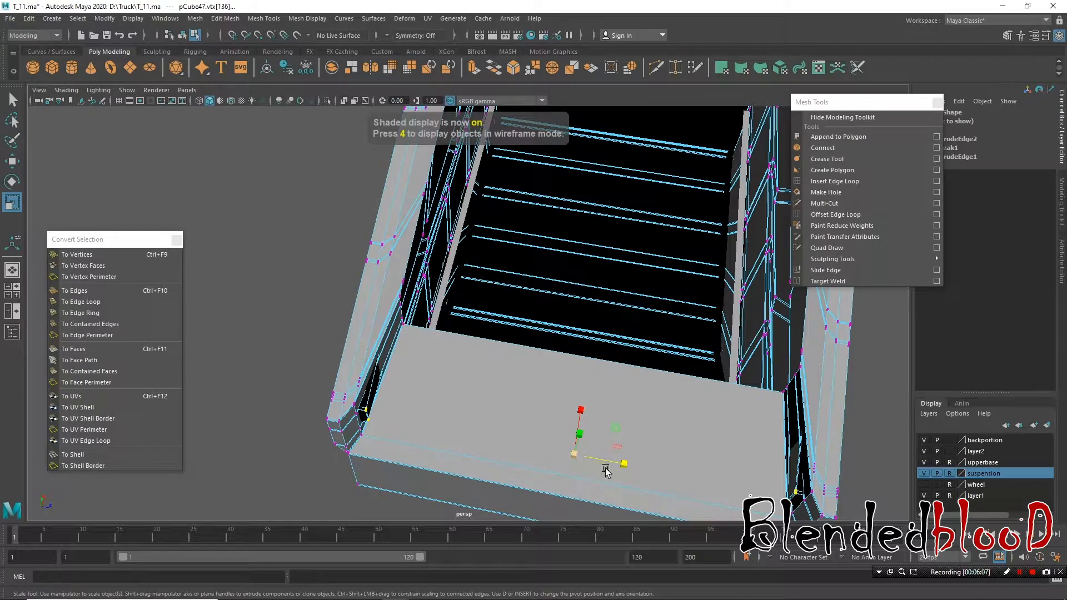
{"action": "left_click_drag", "start_coordinate": [625, 467], "coordinate": [629, 466]}
{"action": "left_click_drag", "start_coordinate": [465, 372], "coordinate": [507, 180], "text": "alt"}
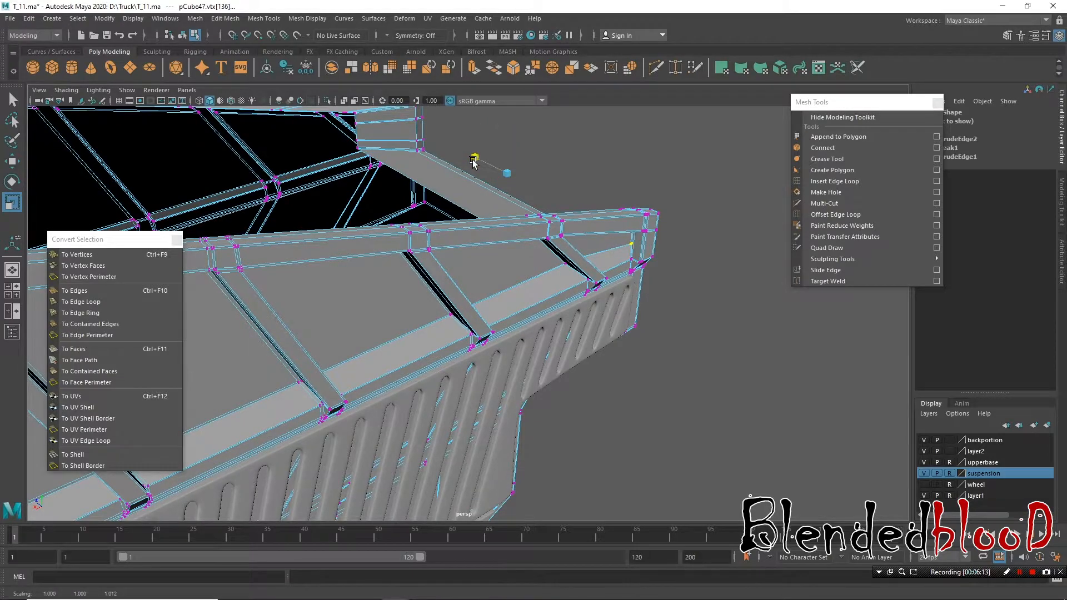
{"action": "left_click_drag", "start_coordinate": [581, 203], "coordinate": [493, 388], "text": "alt"}
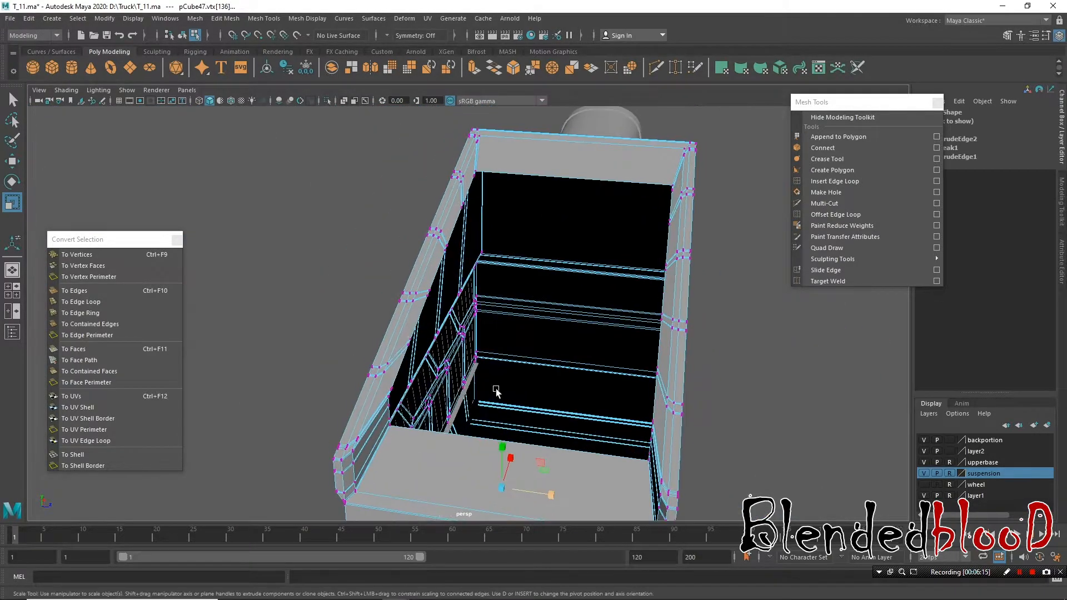
Step: Select the inner border edge loop of the opening in edge mode and scale it slightly wider across the truck
{"action": "key", "text": "w"}
{"action": "right_click", "coordinate": [435, 283]}
{"action": "right_click_drag", "start_coordinate": [429, 245], "coordinate": [434, 252]}
{"action": "left_click", "coordinate": [494, 449]}
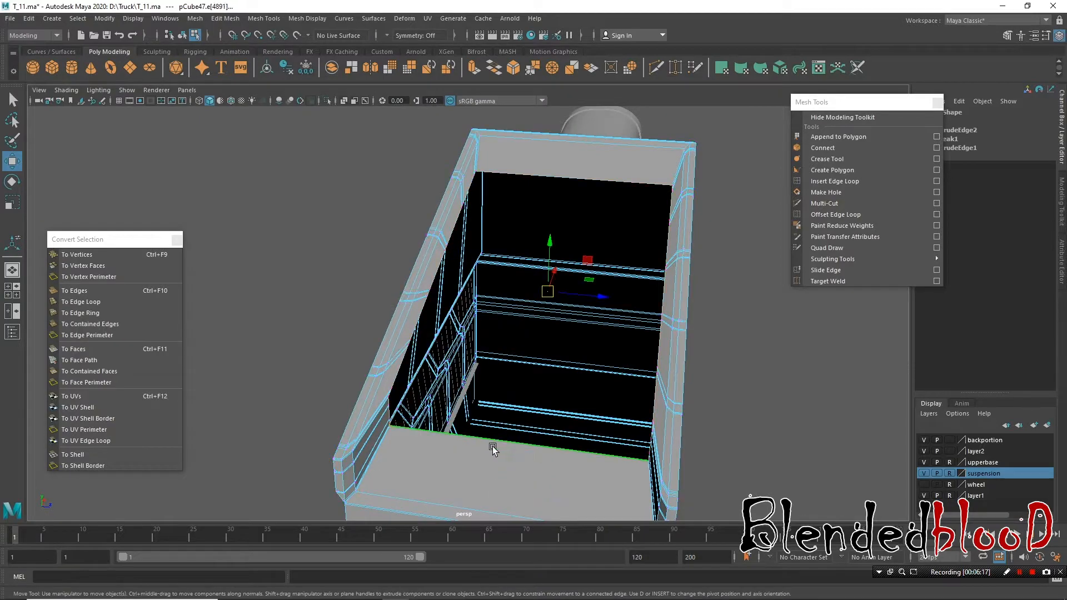
{"action": "left_click_drag", "start_coordinate": [437, 365], "coordinate": [453, 338], "text": "alt"}
{"action": "key", "text": "r"}
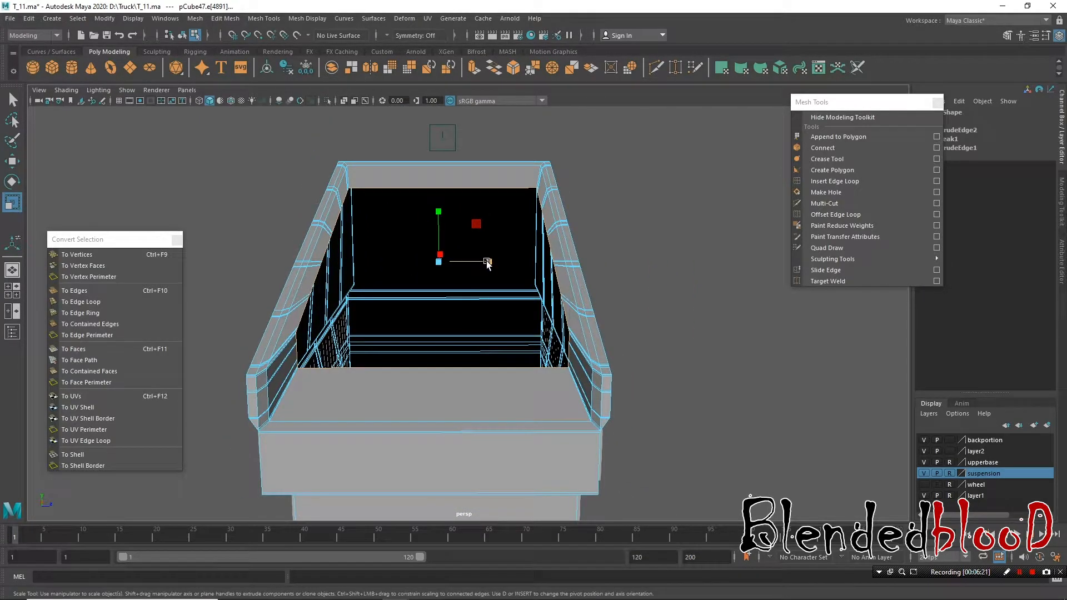
{"action": "left_click_drag", "start_coordinate": [487, 262], "coordinate": [494, 263]}
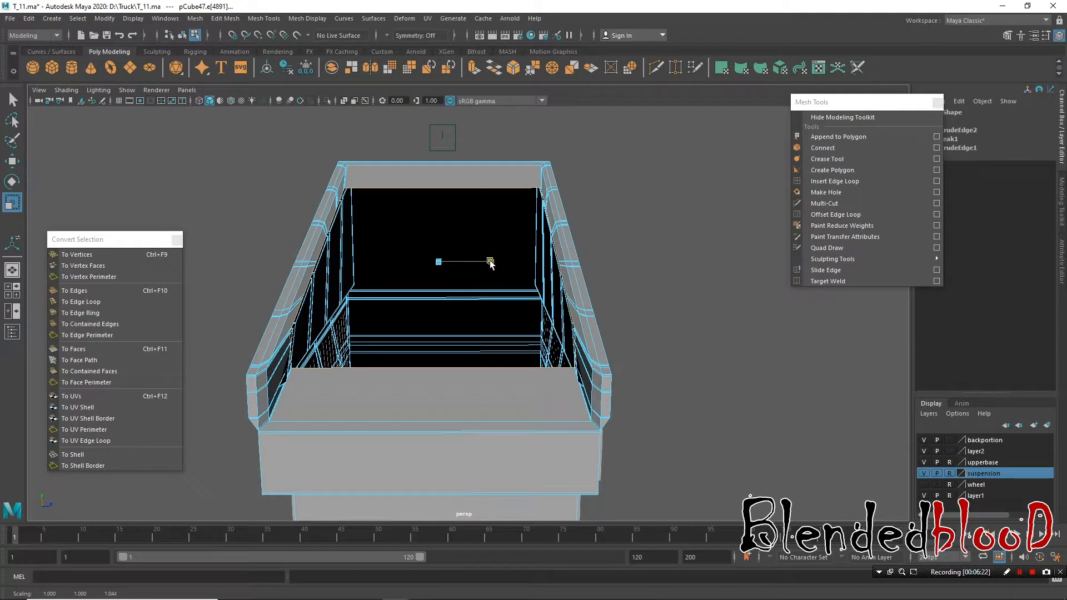
{"action": "left_click_drag", "start_coordinate": [408, 280], "coordinate": [526, 266], "text": "alt"}
{"action": "left_click_drag", "start_coordinate": [556, 363], "coordinate": [473, 372], "text": "alt"}
{"action": "left_click_drag", "start_coordinate": [347, 383], "coordinate": [513, 290], "text": "alt"}
{"action": "right_click_drag", "start_coordinate": [513, 290], "coordinate": [577, 356], "text": "alt"}
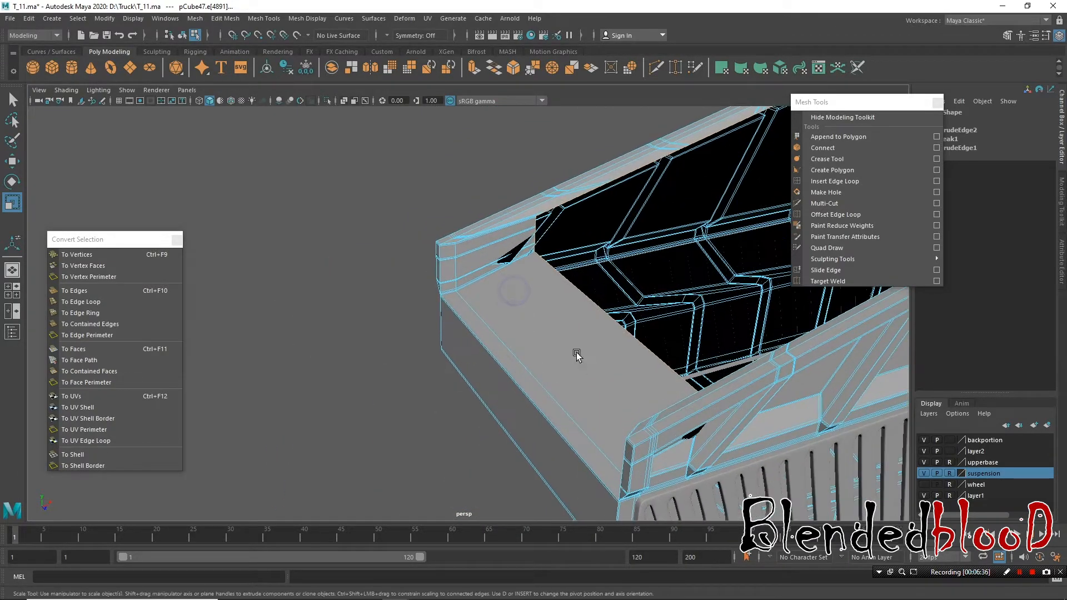
{"action": "middle_click_drag", "start_coordinate": [576, 356], "coordinate": [465, 376], "text": "alt"}
{"action": "right_click_drag", "start_coordinate": [476, 349], "coordinate": [360, 239], "text": "alt"}
{"action": "left_click_drag", "start_coordinate": [489, 371], "coordinate": [522, 266], "text": "alt"}
Step: Duplicate the dump body in object mode and move the copy sideways clear of the truck
{"action": "key", "text": "w"}
{"action": "left_click", "coordinate": [517, 268]}
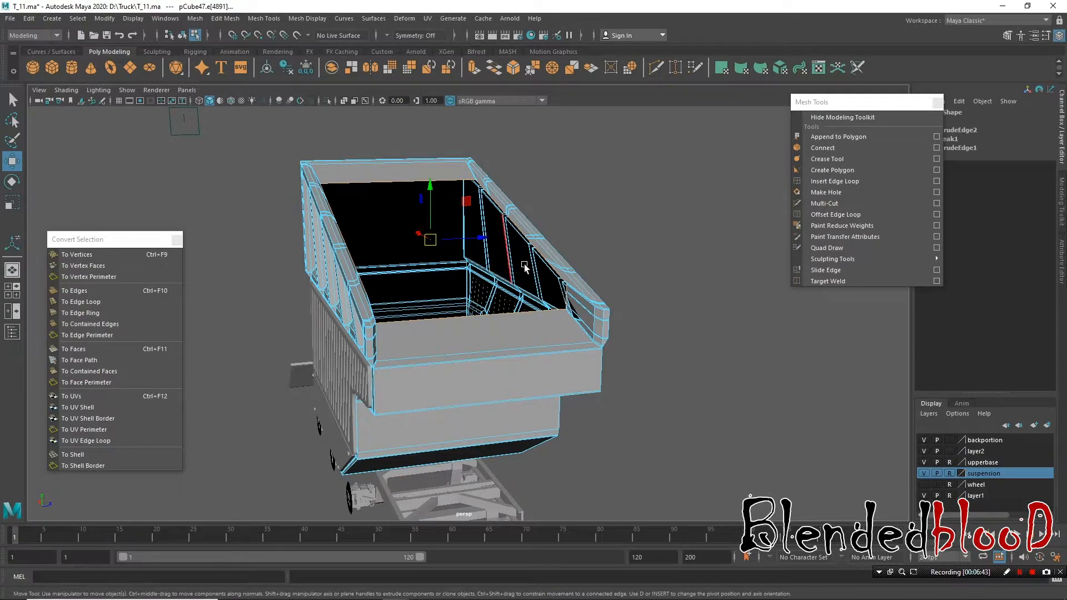
{"action": "left_click_drag", "start_coordinate": [524, 266], "coordinate": [509, 240], "text": "alt"}
{"action": "right_click_drag", "start_coordinate": [510, 238], "coordinate": [570, 211]}
{"action": "left_click_drag", "start_coordinate": [658, 288], "coordinate": [517, 282], "text": "alt"}
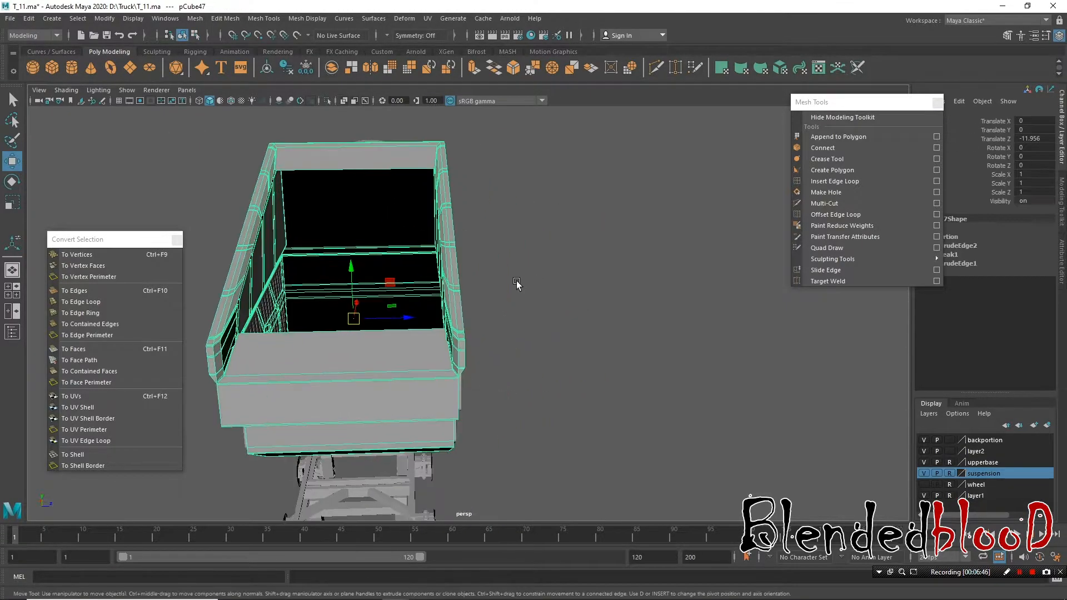
{"action": "key", "text": "ctrl+d"}
{"action": "left_click_drag", "start_coordinate": [408, 319], "coordinate": [770, 335]}
Step: Try to thicken the copied dump body by extruding all its faces, scaling the extrusion and previewing it smoothed
{"action": "middle_click_drag", "start_coordinate": [593, 327], "coordinate": [383, 306], "text": "alt"}
{"action": "left_click_drag", "start_coordinate": [411, 306], "coordinate": [469, 217], "text": "alt"}
{"action": "right_click_drag", "start_coordinate": [468, 217], "coordinate": [469, 248]}
{"action": "left_click_drag", "start_coordinate": [617, 359], "coordinate": [462, 275], "text": "alt"}
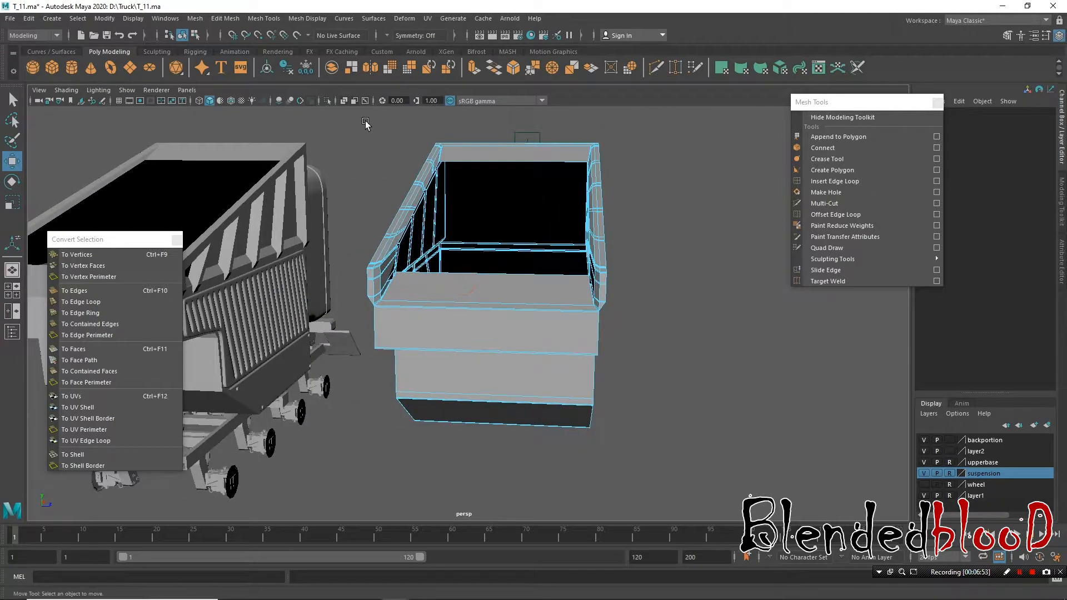
{"action": "left_click_drag", "start_coordinate": [715, 483], "coordinate": [713, 482]}
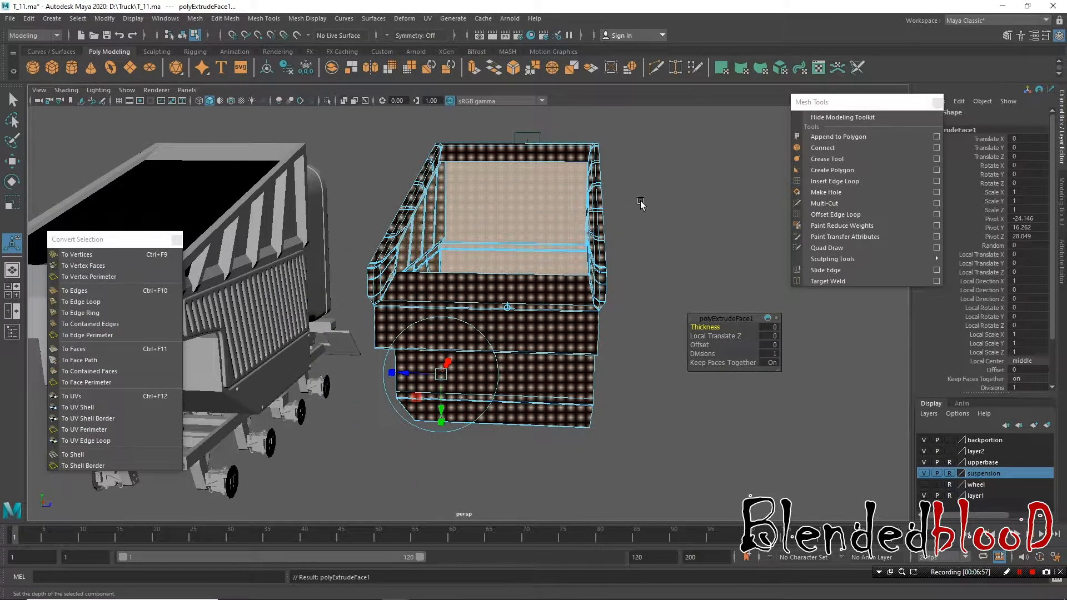
{"action": "middle_click_drag", "start_coordinate": [641, 204], "coordinate": [569, 232], "text": "alt"}
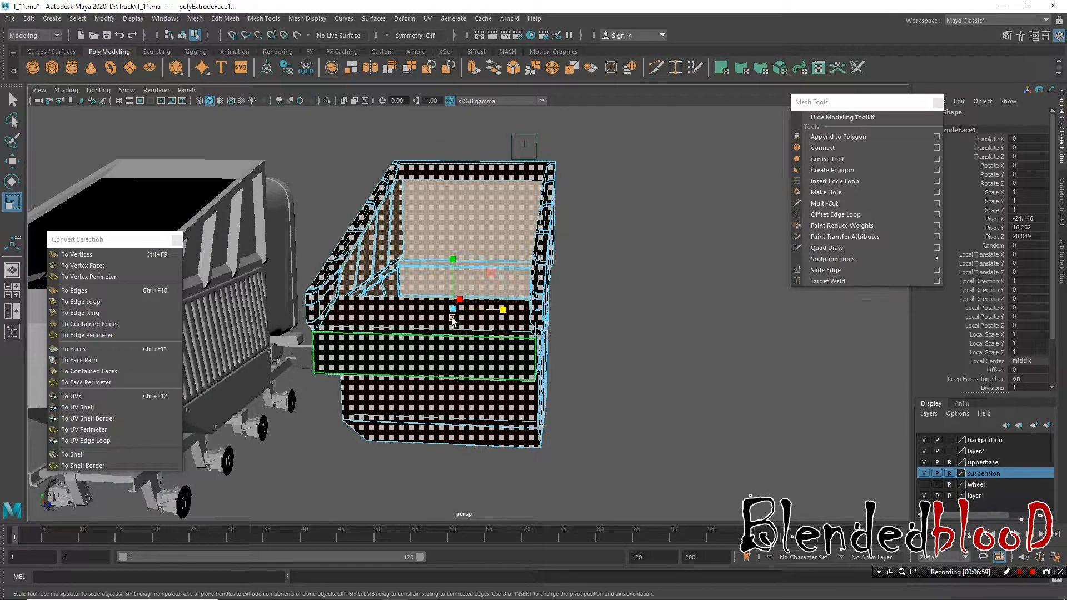
{"action": "key", "text": "r"}
{"action": "left_click_drag", "start_coordinate": [452, 312], "coordinate": [495, 302]}
{"action": "key", "text": "w"}
{"action": "key", "text": "3"}
Step: Undo the last changes on the copied dump body and delete the copy
{"action": "right_click_drag", "start_coordinate": [548, 228], "coordinate": [630, 218]}
{"action": "left_click", "coordinate": [598, 321]}
{"action": "left_click_drag", "start_coordinate": [599, 321], "coordinate": [565, 327], "text": "alt"}
{"action": "left_click", "coordinate": [530, 302]}
{"action": "key", "text": "ctrl+z"}
{"action": "key", "text": "ctrl+z"}
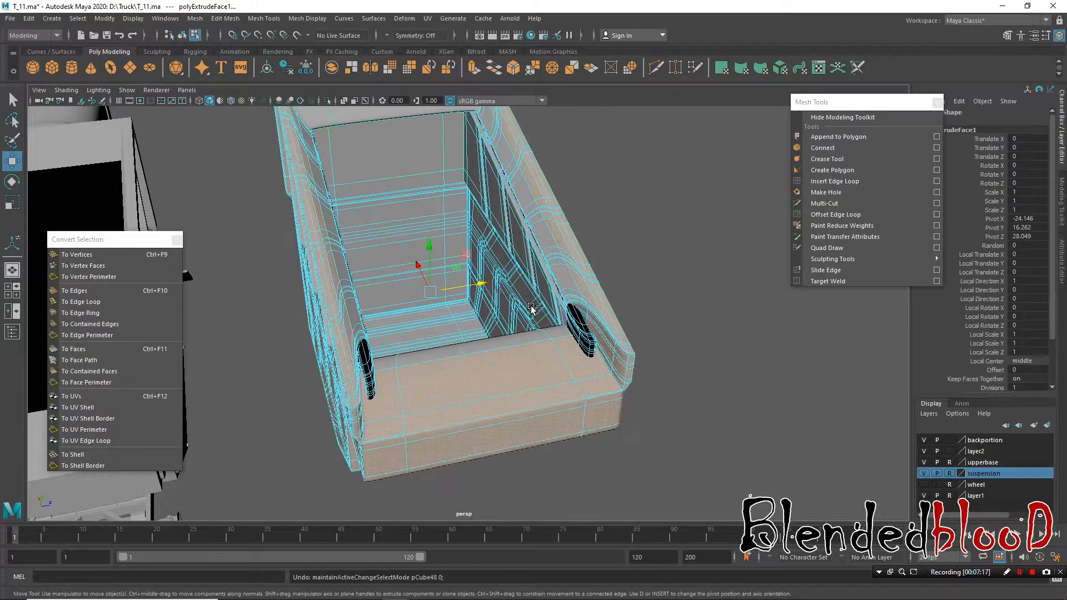
{"action": "key", "text": "ctrl+z"}
{"action": "left_click_drag", "start_coordinate": [506, 293], "coordinate": [626, 317], "text": "alt"}
{"action": "key", "text": "Delete"}
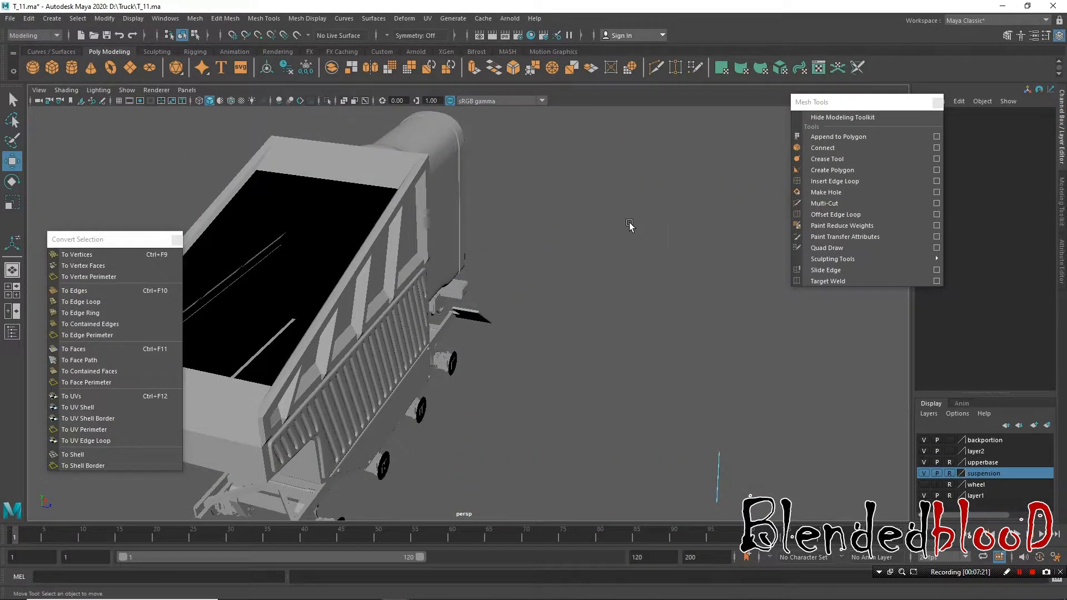
Step: Select the inner border edges of the original dump body, convert the selection to faces and delete the inner band
{"action": "left_click_drag", "start_coordinate": [393, 268], "coordinate": [596, 178], "text": "alt"}
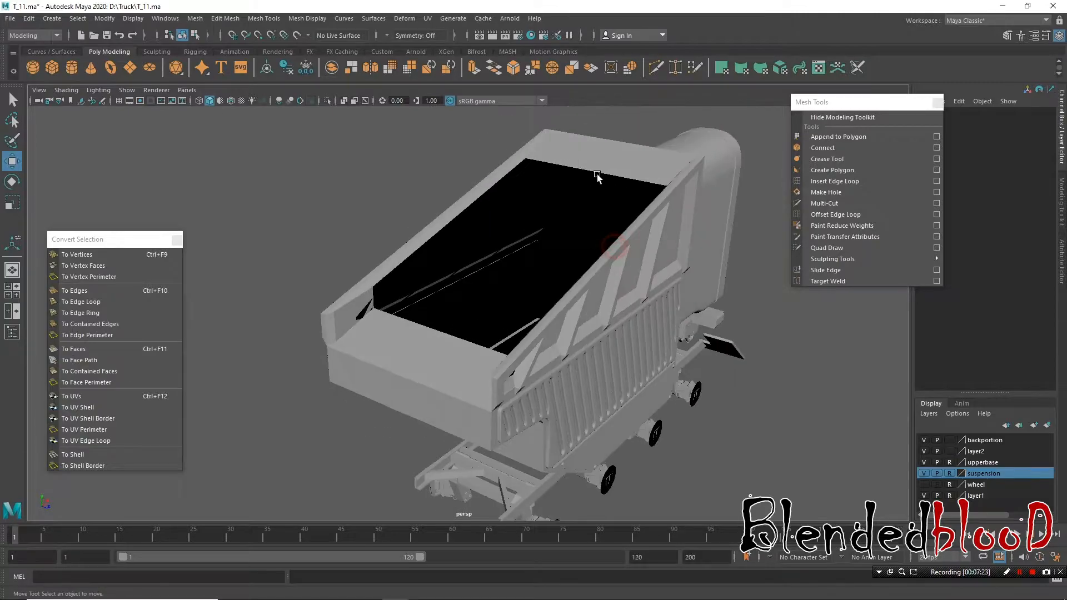
{"action": "left_click", "coordinate": [604, 157]}
{"action": "left_click_drag", "start_coordinate": [602, 228], "coordinate": [541, 291], "text": "alt"}
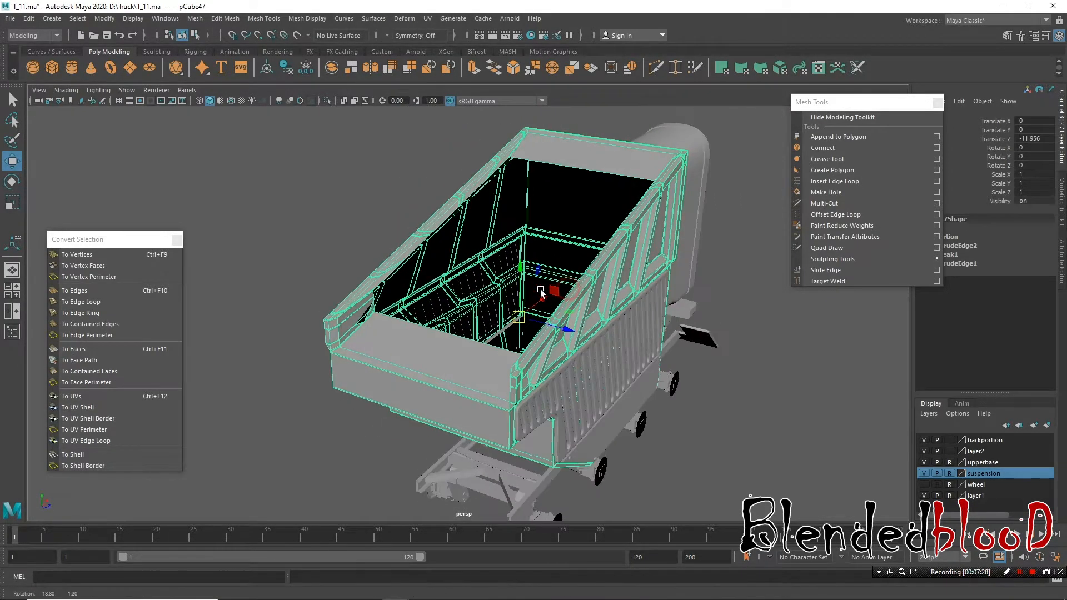
{"action": "right_click_drag", "start_coordinate": [571, 162], "coordinate": [570, 130]}
{"action": "left_click", "coordinate": [574, 166]}
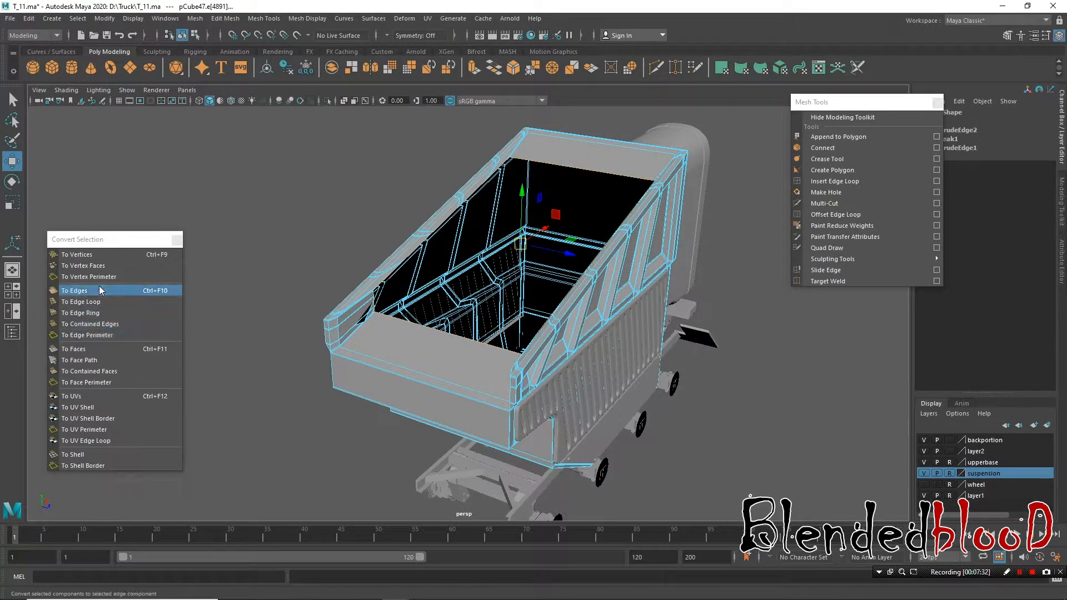
{"action": "left_click", "coordinate": [103, 349]}
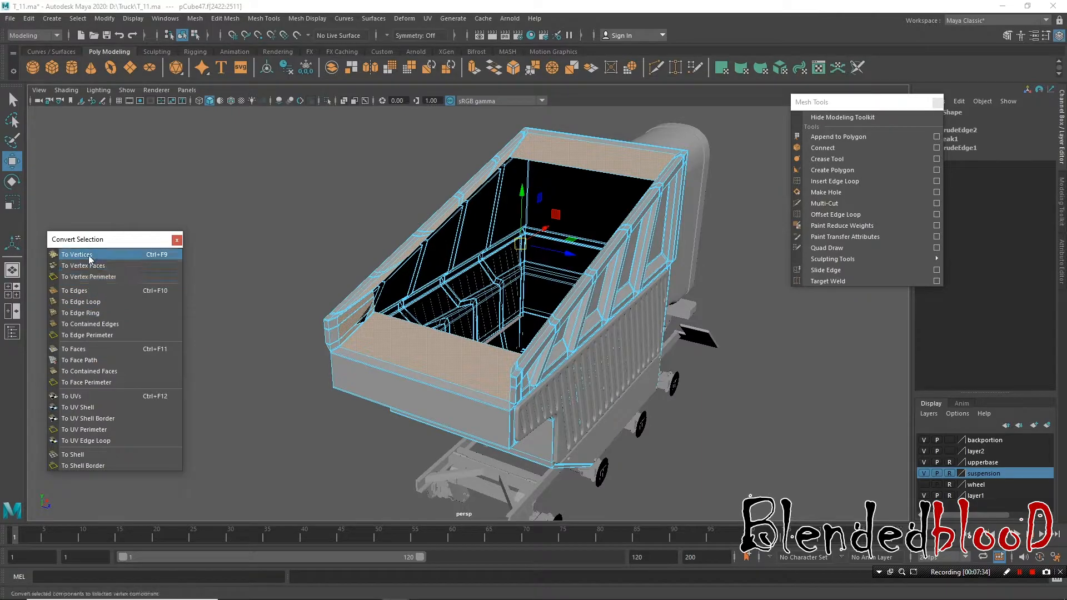
{"action": "left_click_drag", "start_coordinate": [411, 367], "coordinate": [494, 375], "text": "alt"}
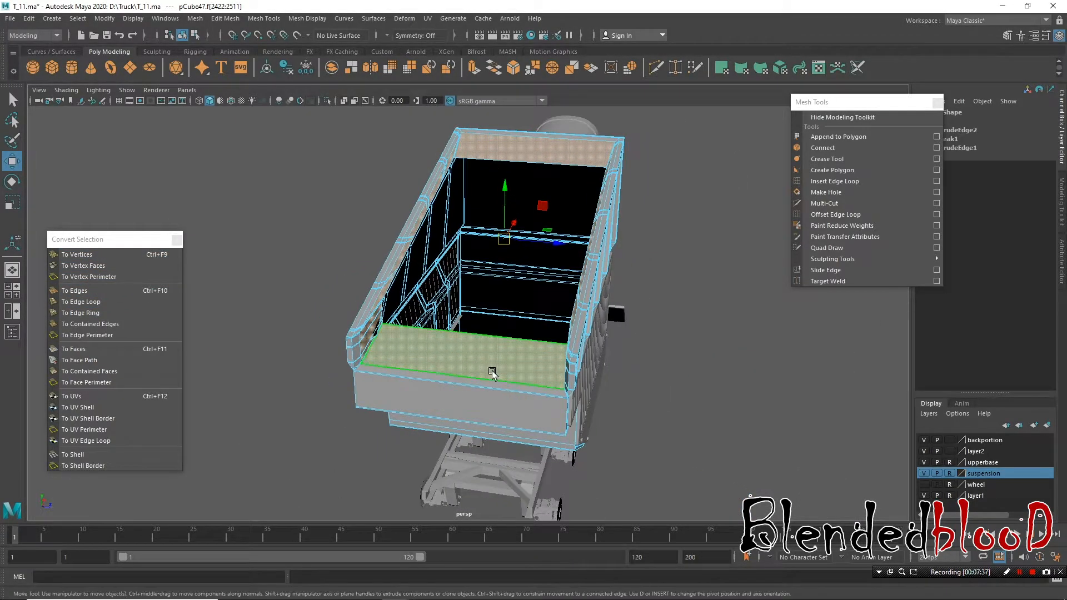
{"action": "key", "text": "Delete"}
Step: Return the dump body to object mode and clear the selection
{"action": "right_click_drag", "start_coordinate": [613, 137], "coordinate": [668, 120]}
{"action": "right_click_drag", "start_coordinate": [572, 215], "coordinate": [573, 262], "text": "alt"}
{"action": "left_click_drag", "start_coordinate": [572, 261], "coordinate": [612, 333], "text": "alt"}
{"action": "left_click", "coordinate": [611, 338]}
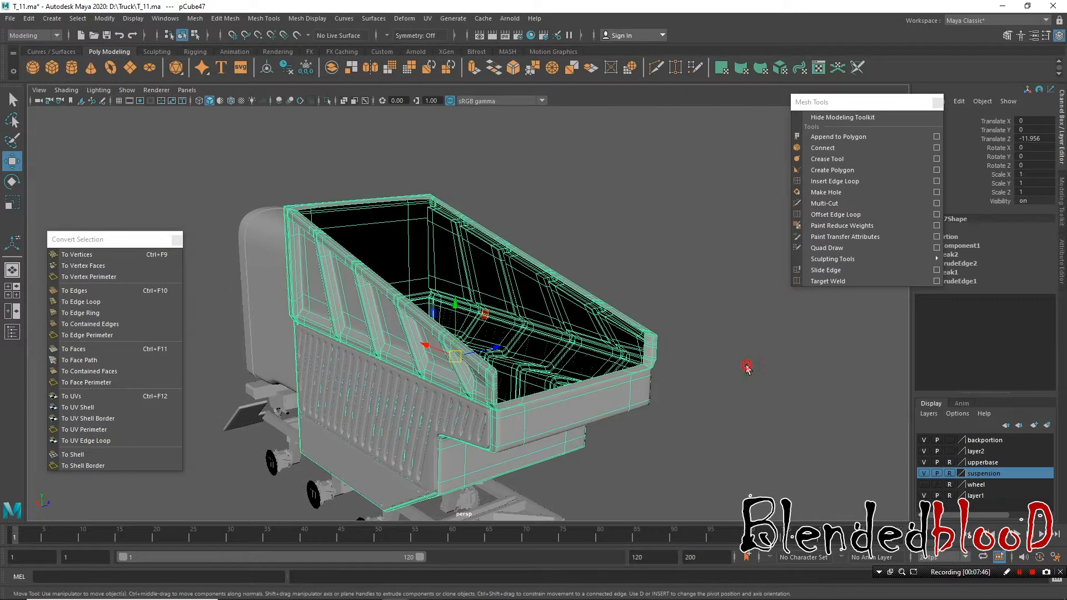
{"action": "left_click", "coordinate": [726, 386]}
Step: Create a polygon cube and move it in the front view to the middle of the dump body, at X -22.156 and Y 12.54
{"action": "left_click_drag", "start_coordinate": [726, 386], "coordinate": [660, 392], "text": "alt"}
{"action": "right_click_drag", "start_coordinate": [660, 392], "coordinate": [595, 344], "text": "alt"}
{"action": "left_click_drag", "start_coordinate": [595, 343], "coordinate": [539, 332], "text": "alt"}
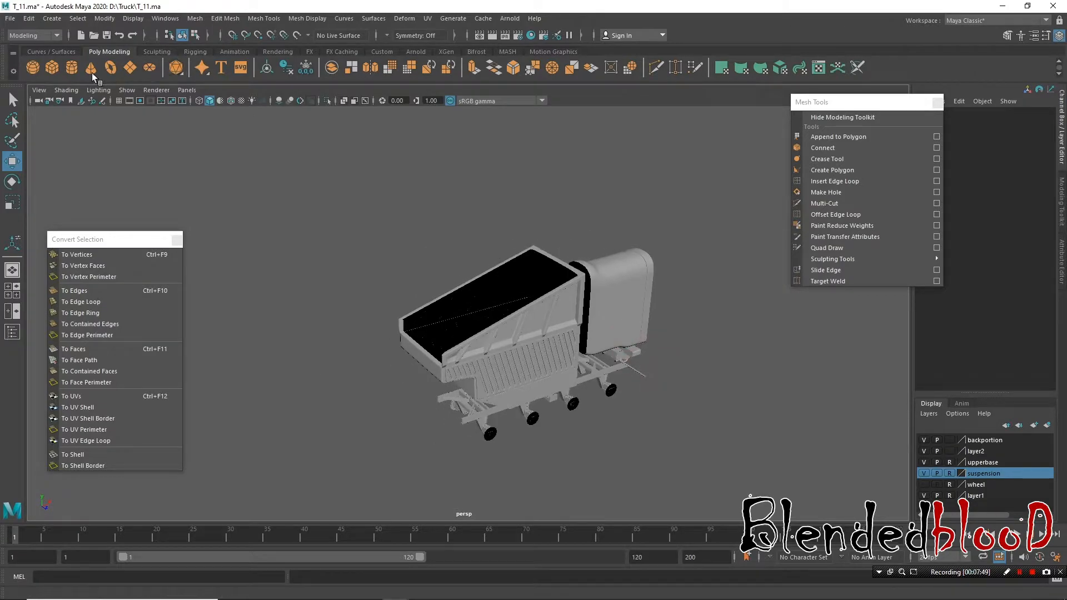
{"action": "left_click_drag", "start_coordinate": [648, 382], "coordinate": [619, 362], "text": "alt"}
{"action": "key", "text": "space"}
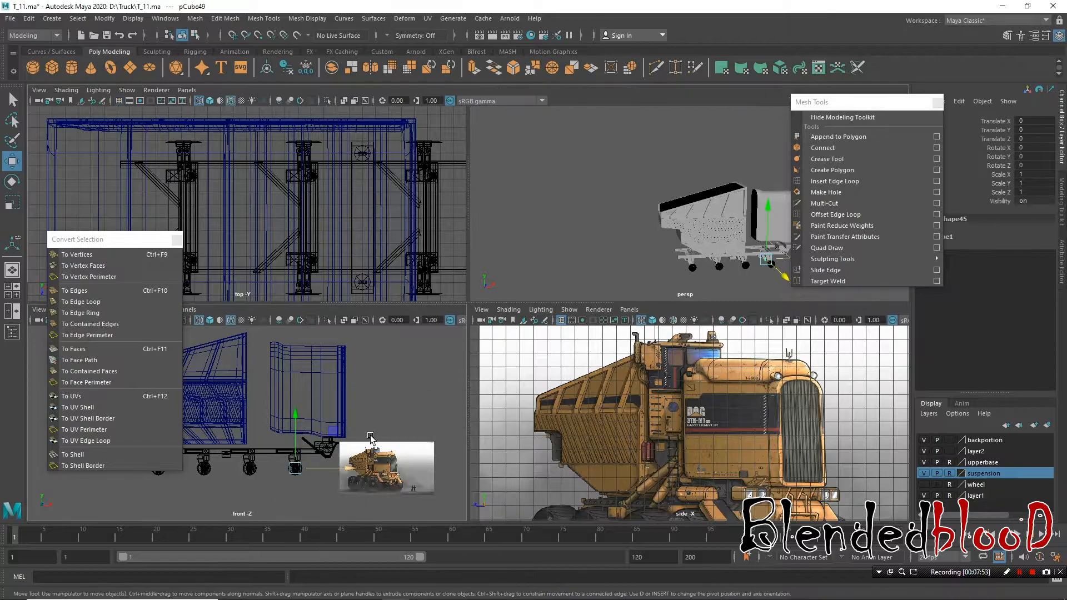
{"action": "key", "text": "space"}
{"action": "scroll", "coordinate": [698, 470], "scroll_direction": "down", "scroll_amount": 2}
{"action": "left_click_drag", "start_coordinate": [683, 444], "coordinate": [477, 328]}
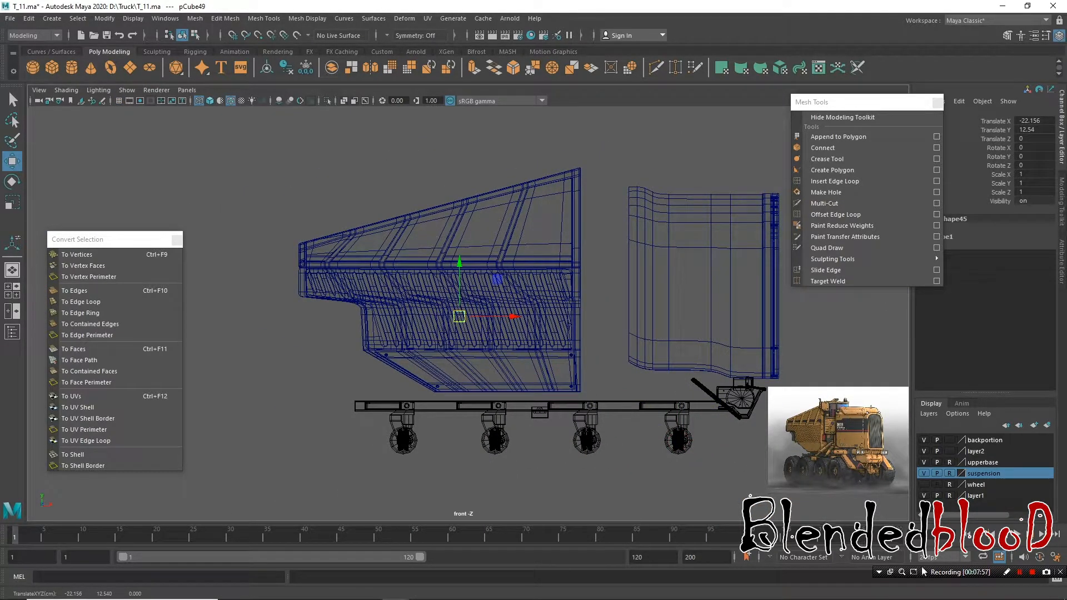
Step: Scale the new cube uniformly to 15.675
{"action": "left_click_drag", "start_coordinate": [924, 572], "coordinate": [1049, 597]}
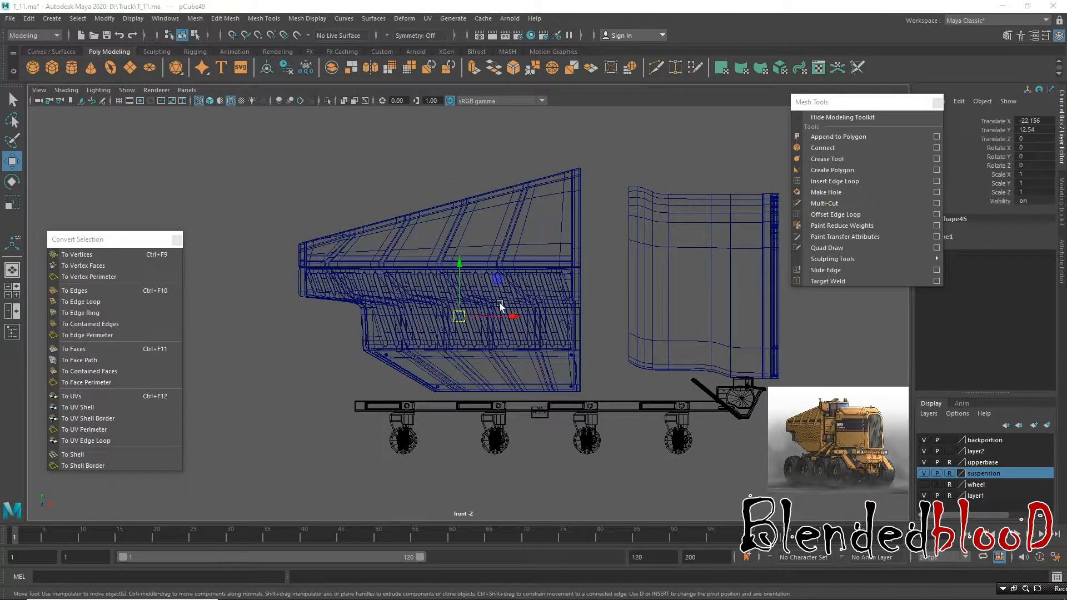
{"action": "key", "text": "r"}
{"action": "left_click_drag", "start_coordinate": [459, 317], "coordinate": [530, 391]}
{"action": "key", "text": "w"}
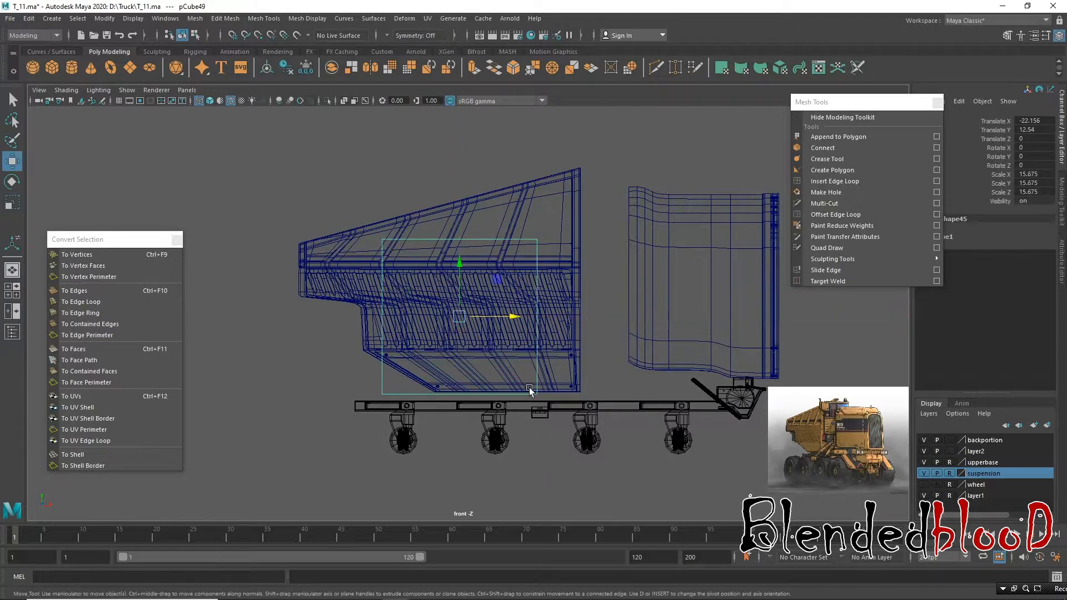
Step: Move the new cube to X -21.594 and Y 14.621 in the front view
{"action": "left_click_drag", "start_coordinate": [459, 317], "coordinate": [464, 295]}
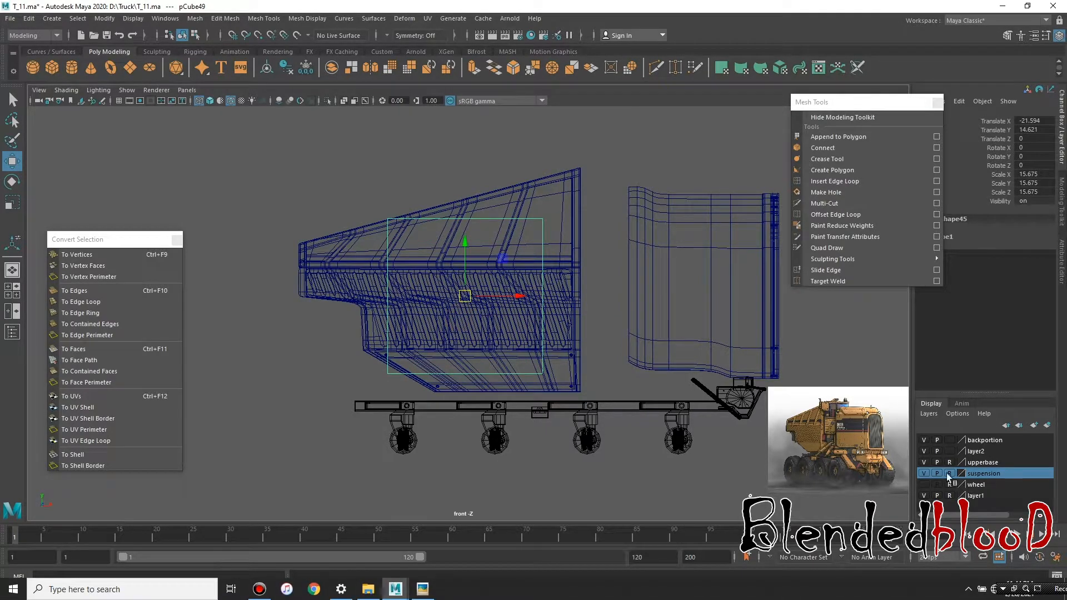
Step: Hide the suspension layer and set the layer2 and backportion layers to reference
{"action": "left_click", "coordinate": [925, 473]}
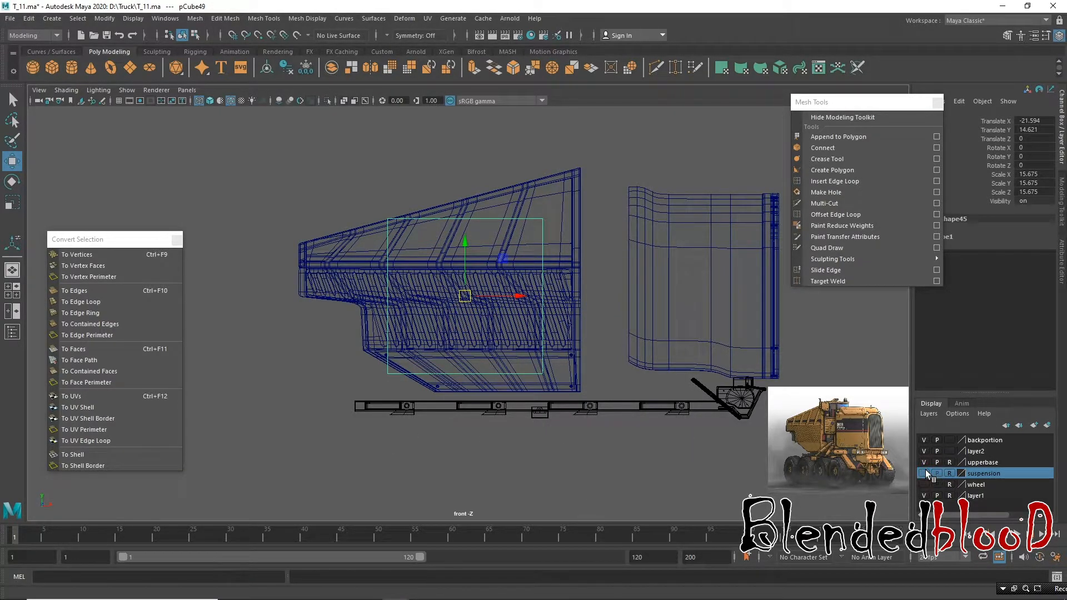
{"action": "left_click", "coordinate": [924, 463]}
{"action": "left_click", "coordinate": [925, 463]}
{"action": "left_click", "coordinate": [924, 451]}
{"action": "left_click", "coordinate": [925, 451]}
{"action": "left_click", "coordinate": [951, 451]}
{"action": "left_click", "coordinate": [951, 451]}
{"action": "left_click", "coordinate": [924, 440]}
{"action": "left_click", "coordinate": [924, 439]}
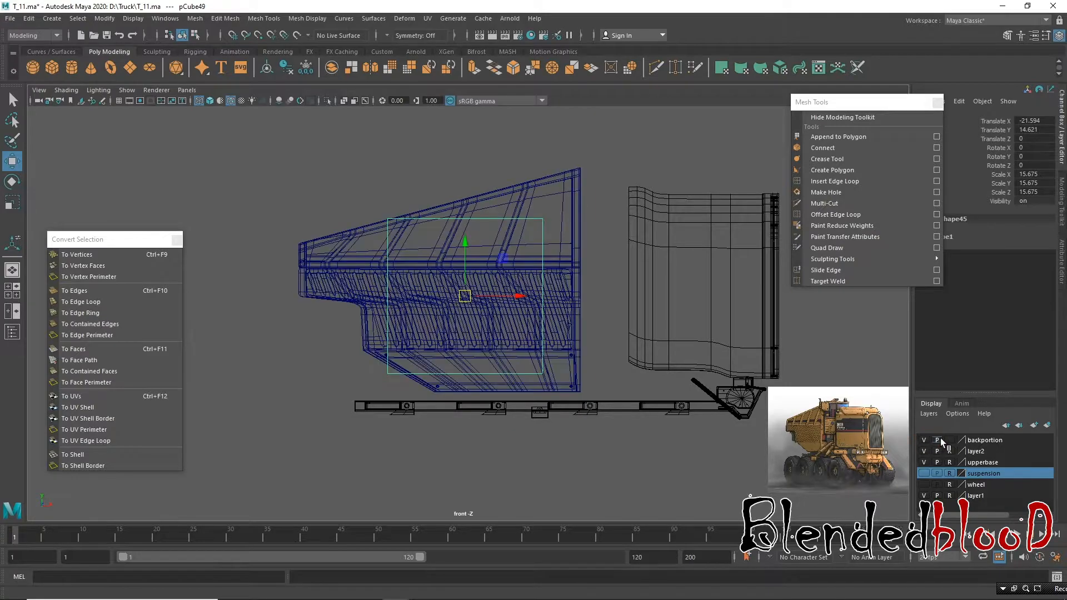
{"action": "left_click", "coordinate": [950, 440]}
{"action": "left_click", "coordinate": [951, 440]}
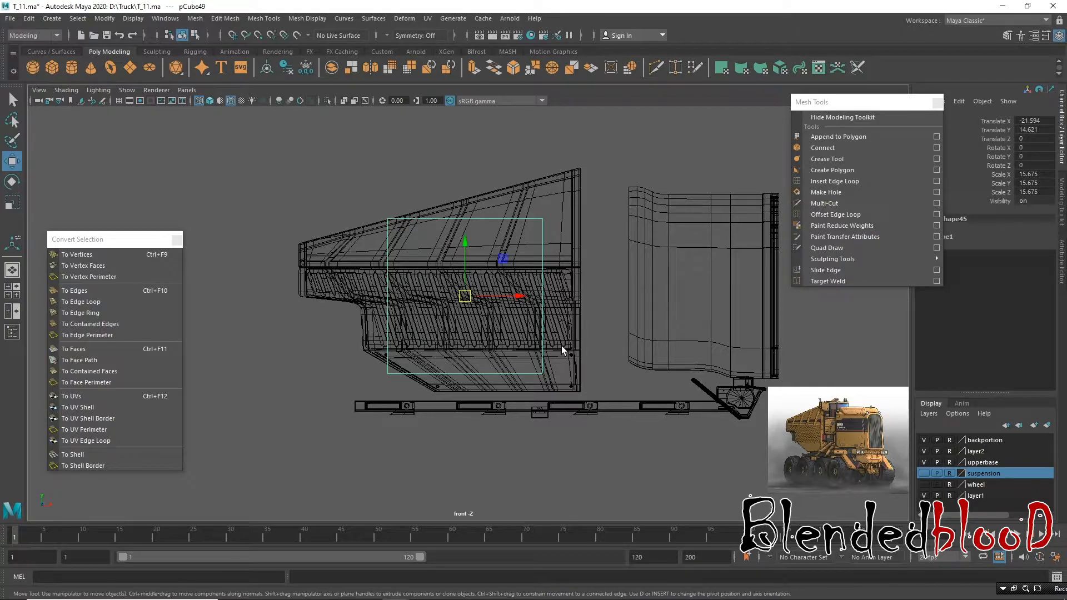
Step: Move the cube's two upper corners vertically so its top edge follows the dump body's sloping rim
{"action": "middle_click_drag", "start_coordinate": [444, 314], "coordinate": [442, 339], "text": "alt"}
{"action": "scroll", "coordinate": [442, 339], "scroll_direction": "up", "scroll_amount": 1}
{"action": "right_click_drag", "start_coordinate": [515, 234], "coordinate": [453, 232]}
{"action": "left_click_drag", "start_coordinate": [523, 221], "coordinate": [583, 287]}
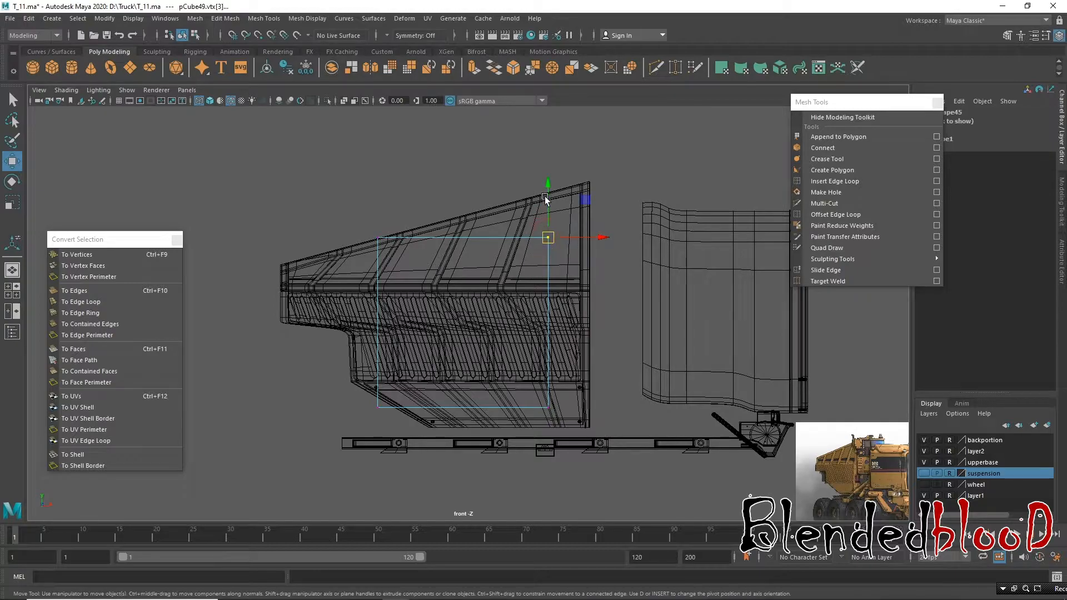
{"action": "left_click_drag", "start_coordinate": [545, 179], "coordinate": [542, 151]}
{"action": "left_click_drag", "start_coordinate": [365, 221], "coordinate": [398, 244]}
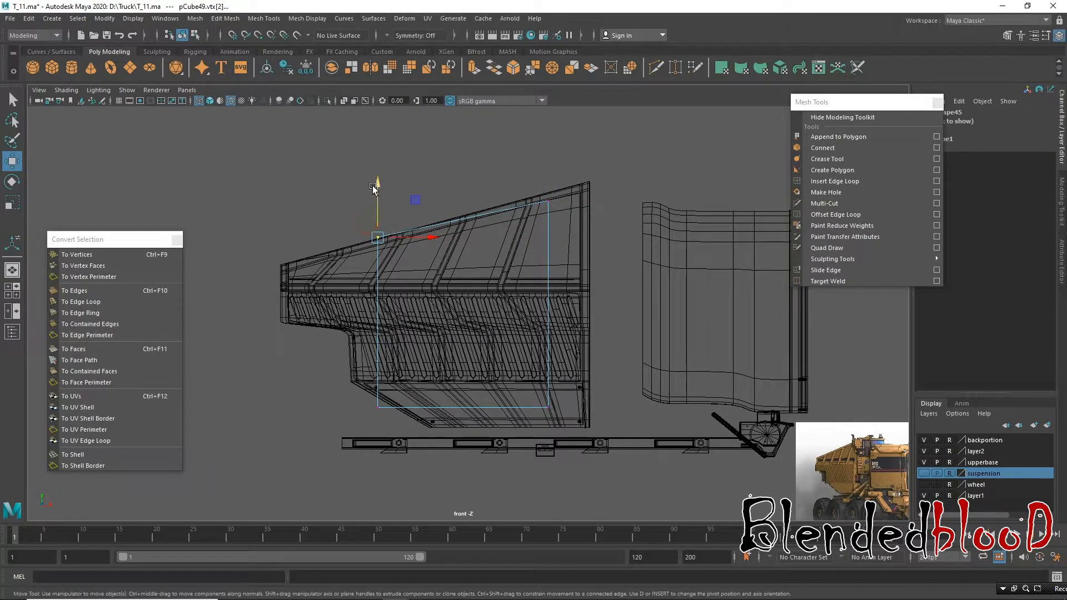
{"action": "left_click_drag", "start_coordinate": [379, 182], "coordinate": [384, 192]}
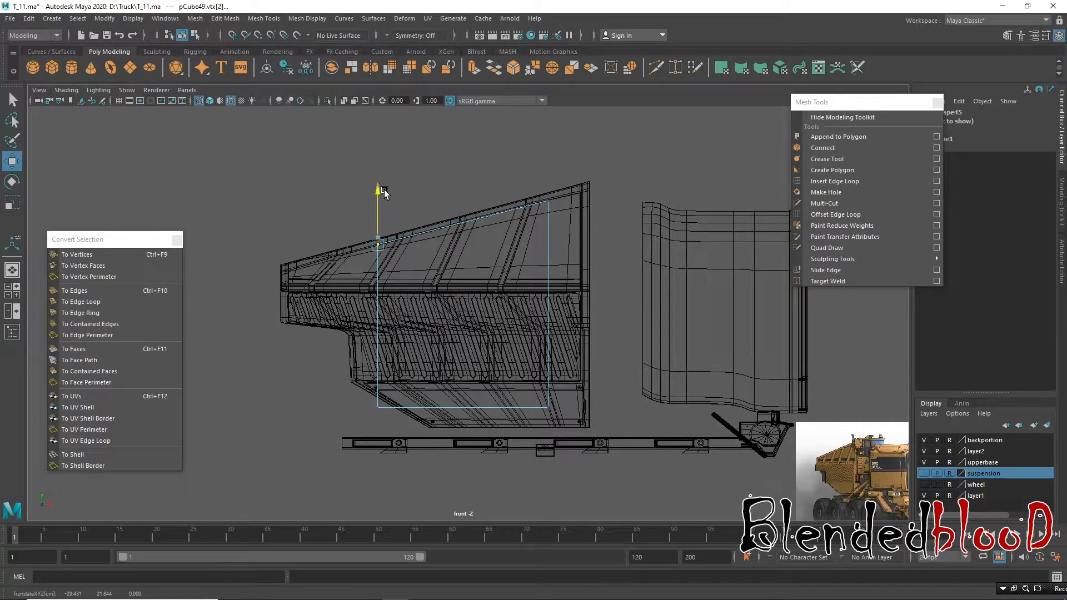
Step: Move the cube's cab-side vertices out to the dump body's end wall and raise their top corner to the rim
{"action": "left_click_drag", "start_coordinate": [510, 171], "coordinate": [597, 436]}
{"action": "left_click_drag", "start_coordinate": [618, 306], "coordinate": [636, 305]}
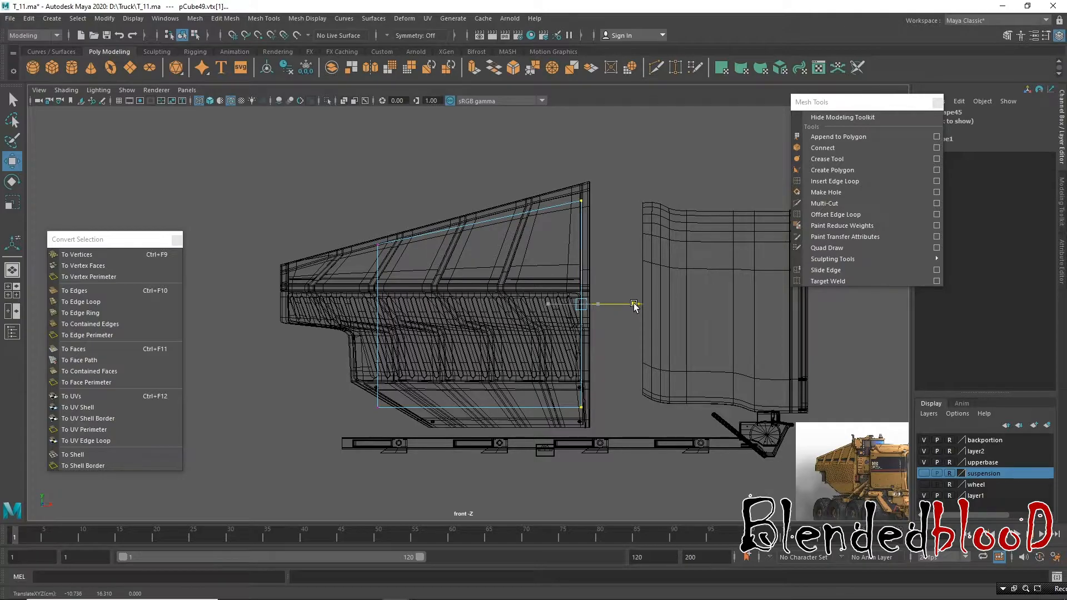
{"action": "left_click", "coordinate": [581, 200]}
{"action": "left_click_drag", "start_coordinate": [582, 159], "coordinate": [579, 141]}
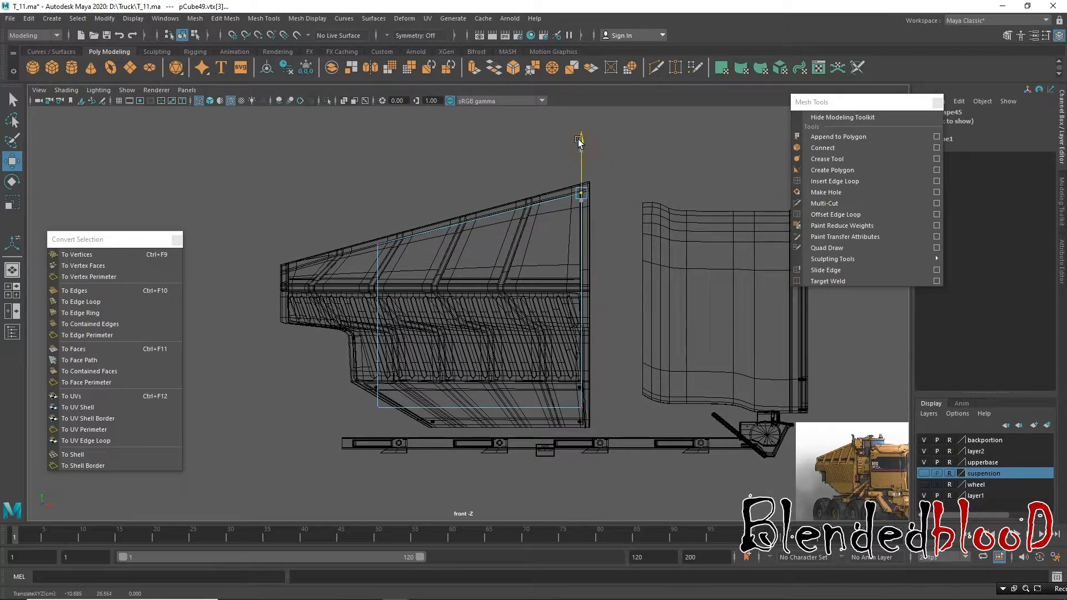
Step: Lower the cube's bottom vertices to the body's floor and fit its tail-side vertices to the point where the floor starts sloping
{"action": "left_click_drag", "start_coordinate": [376, 391], "coordinate": [590, 437]}
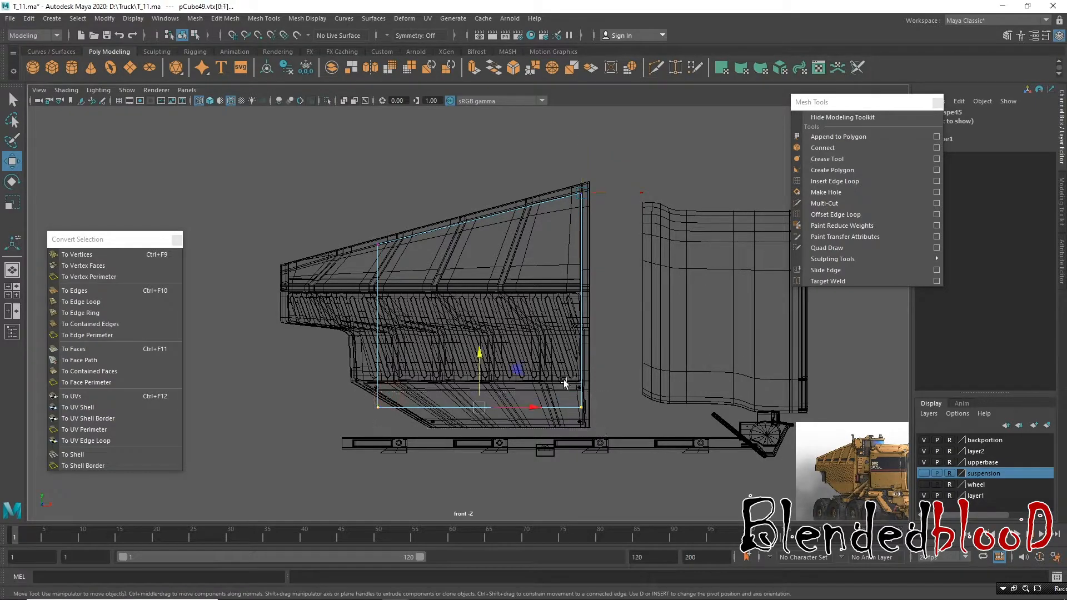
{"action": "left_click_drag", "start_coordinate": [480, 354], "coordinate": [484, 366]}
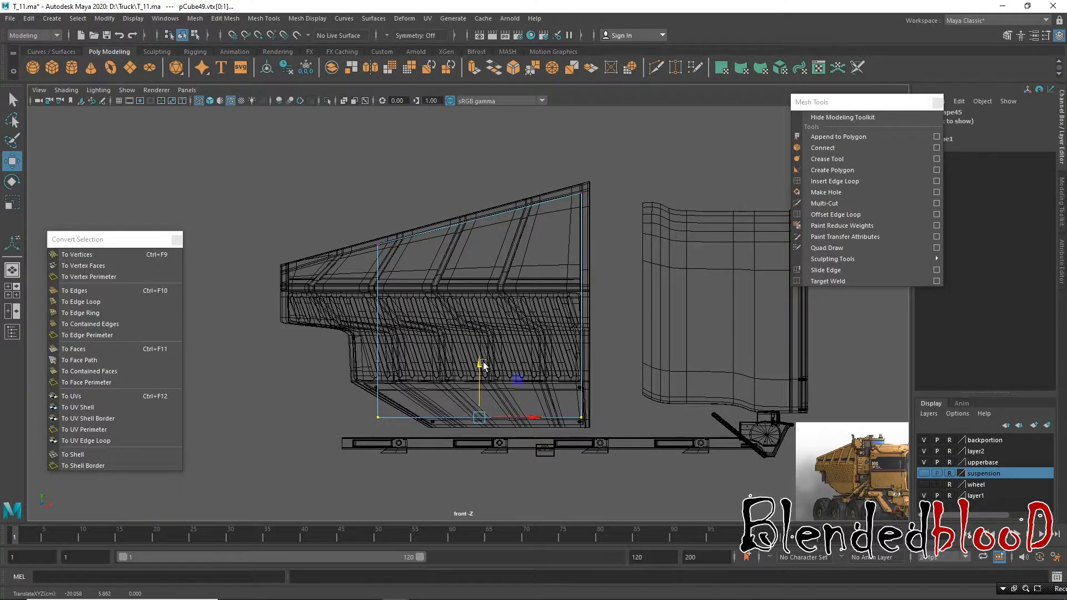
{"action": "left_click_drag", "start_coordinate": [327, 191], "coordinate": [445, 446]}
{"action": "left_click_drag", "start_coordinate": [435, 337], "coordinate": [474, 336]}
{"action": "left_click", "coordinate": [409, 238]}
{"action": "left_click_drag", "start_coordinate": [423, 195], "coordinate": [422, 185]}
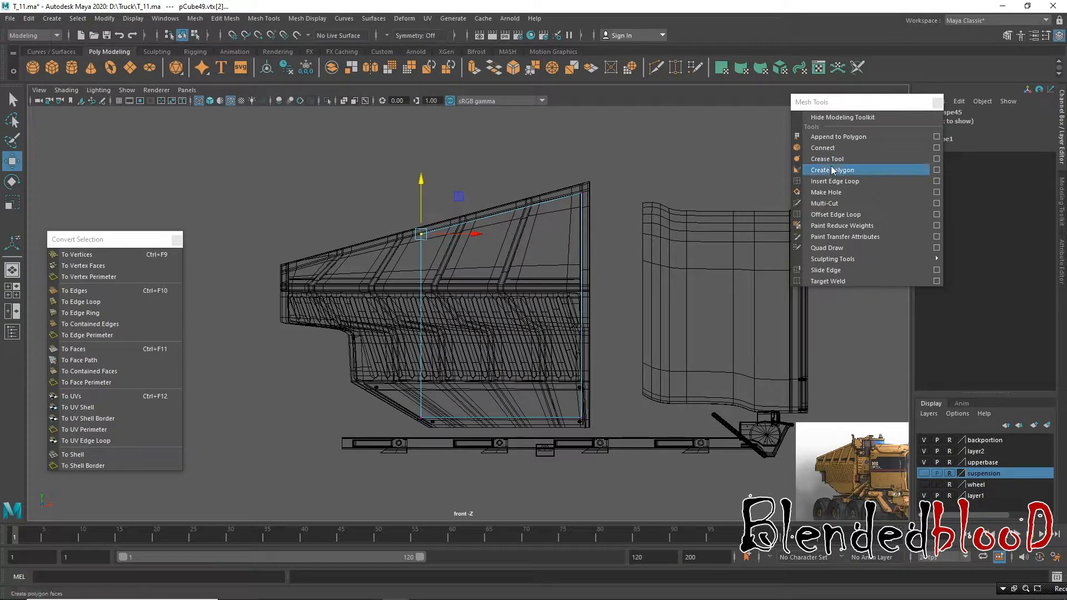
{"action": "left_click", "coordinate": [834, 181]}
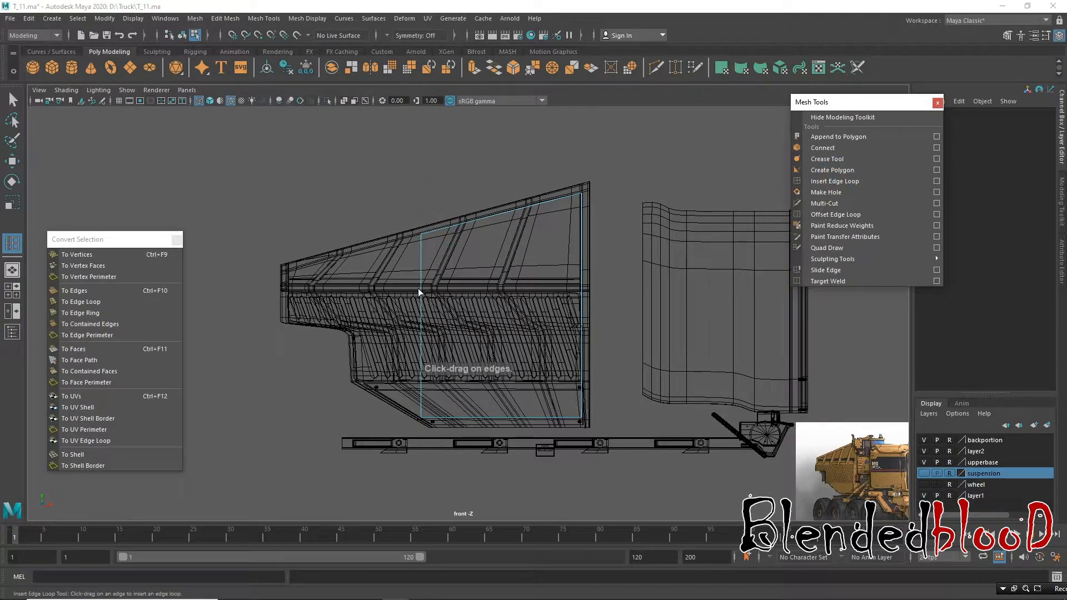
{"action": "key", "text": "w"}
{"action": "right_click_drag", "start_coordinate": [430, 227], "coordinate": [383, 221]}
{"action": "left_click_drag", "start_coordinate": [391, 217], "coordinate": [475, 230]}
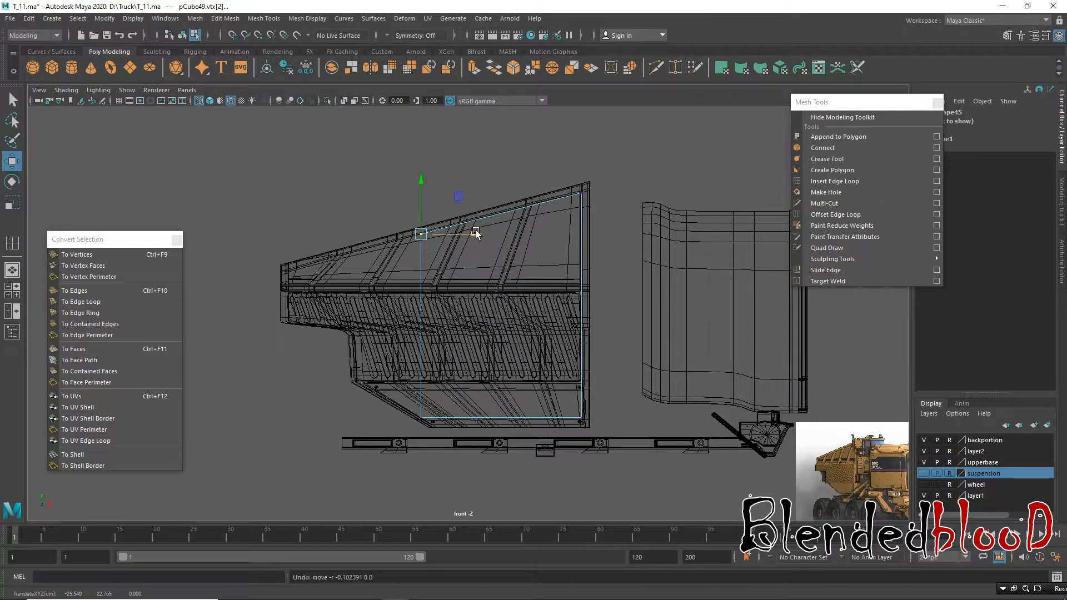
Step: Extrude the cube's tail-side face out to the dump body's lower vertical wall
{"action": "key", "text": "space"}
{"action": "left_click_drag", "start_coordinate": [685, 225], "coordinate": [695, 222], "text": "alt"}
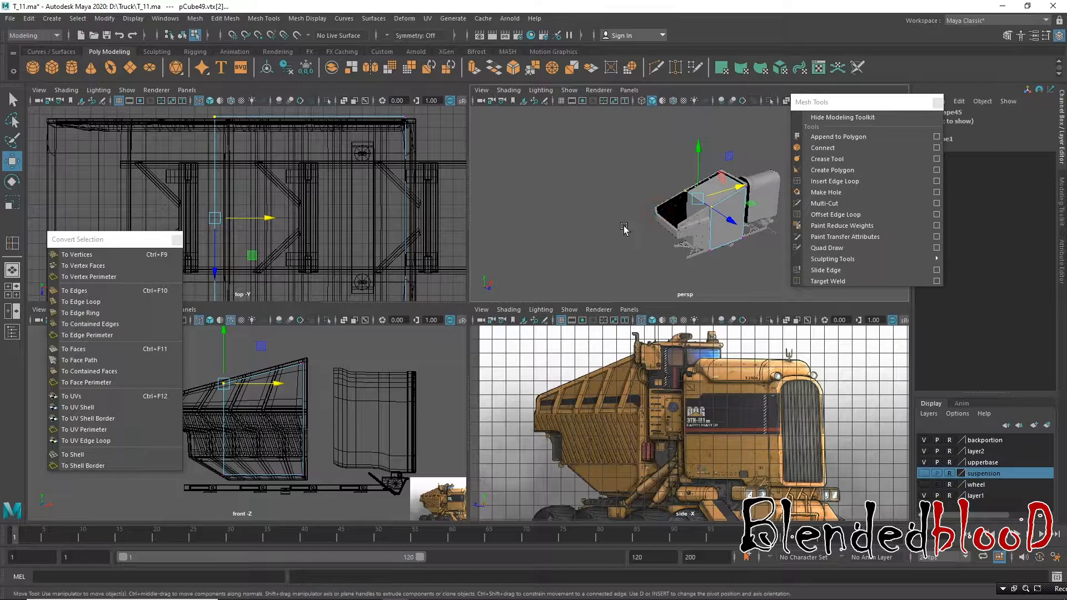
{"action": "right_click_drag", "start_coordinate": [624, 230], "coordinate": [748, 272], "text": "alt"}
{"action": "middle_click_drag", "start_coordinate": [748, 272], "coordinate": [659, 276], "text": "alt"}
{"action": "right_click_drag", "start_coordinate": [642, 186], "coordinate": [652, 225]}
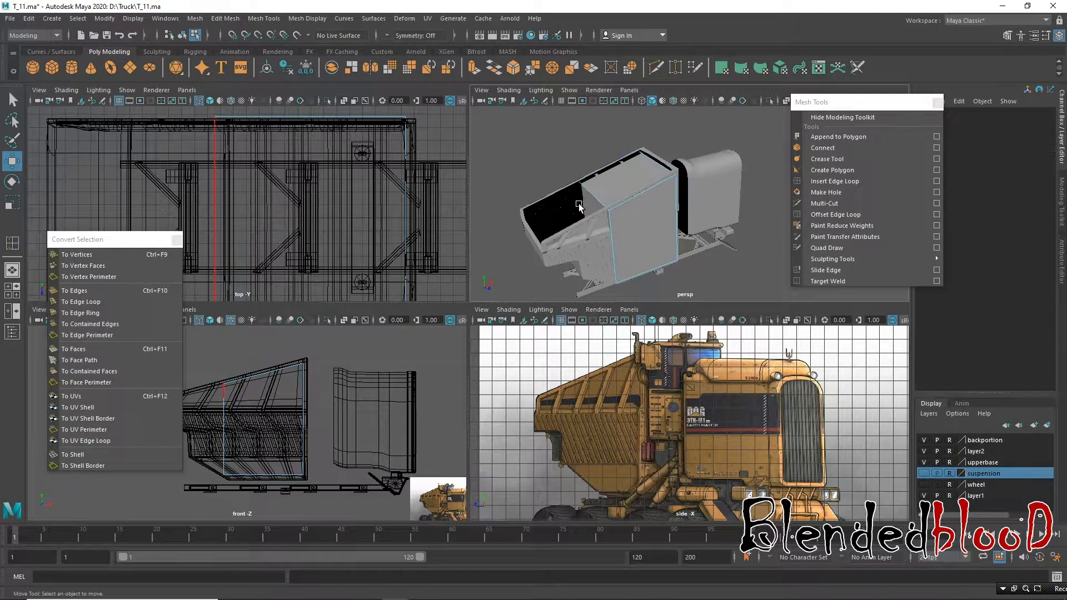
{"action": "left_click", "coordinate": [588, 213]}
{"action": "key", "text": "space"}
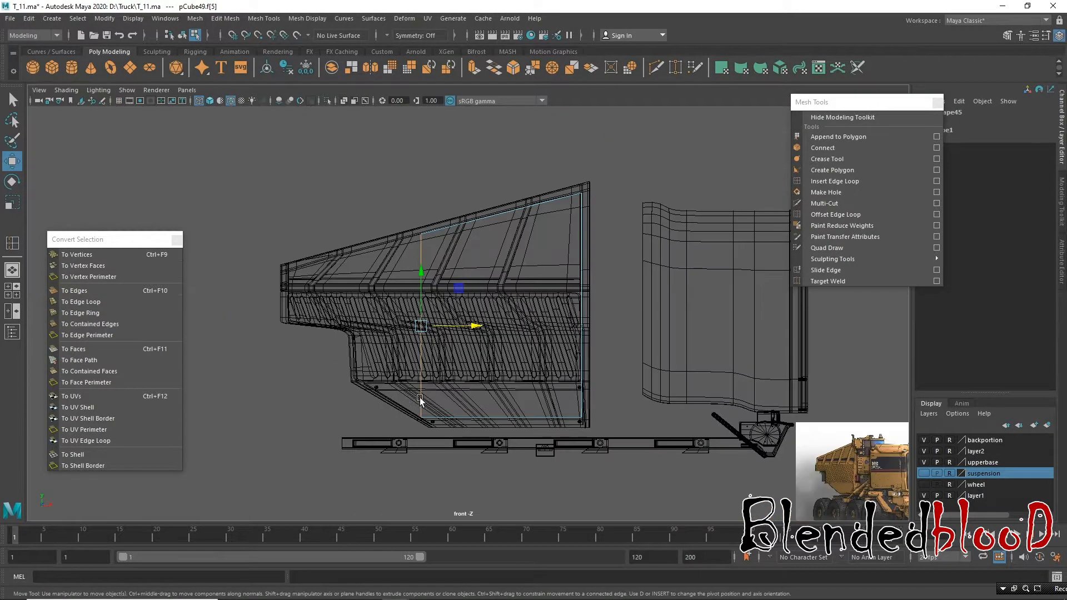
{"action": "left_click", "coordinate": [473, 69]}
{"action": "left_click_drag", "start_coordinate": [527, 322], "coordinate": [461, 332]}
Step: Lower the extrusion's upper corners to the sloping rim and raise its bottom corners to follow the angled floor
{"action": "right_click_drag", "start_coordinate": [407, 231], "coordinate": [339, 221]}
{"action": "mouse_move", "coordinate": [398, 197]}
{"action": "left_mouse_down"}
{"action": "mouse_move", "coordinate": [419, 261]}
{"action": "mouse_move", "coordinate": [405, 190]}
{"action": "mouse_move", "coordinate": [407, 202]}
{"action": "left_mouse_up"}
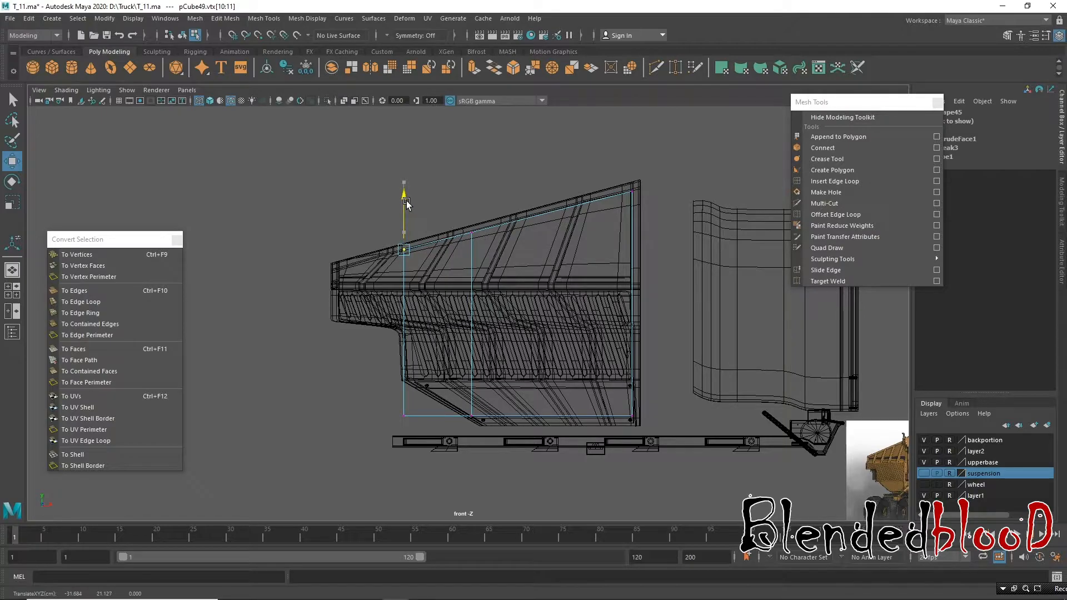
{"action": "left_click_drag", "start_coordinate": [379, 416], "coordinate": [408, 427]}
{"action": "left_click_drag", "start_coordinate": [406, 362], "coordinate": [411, 324]}
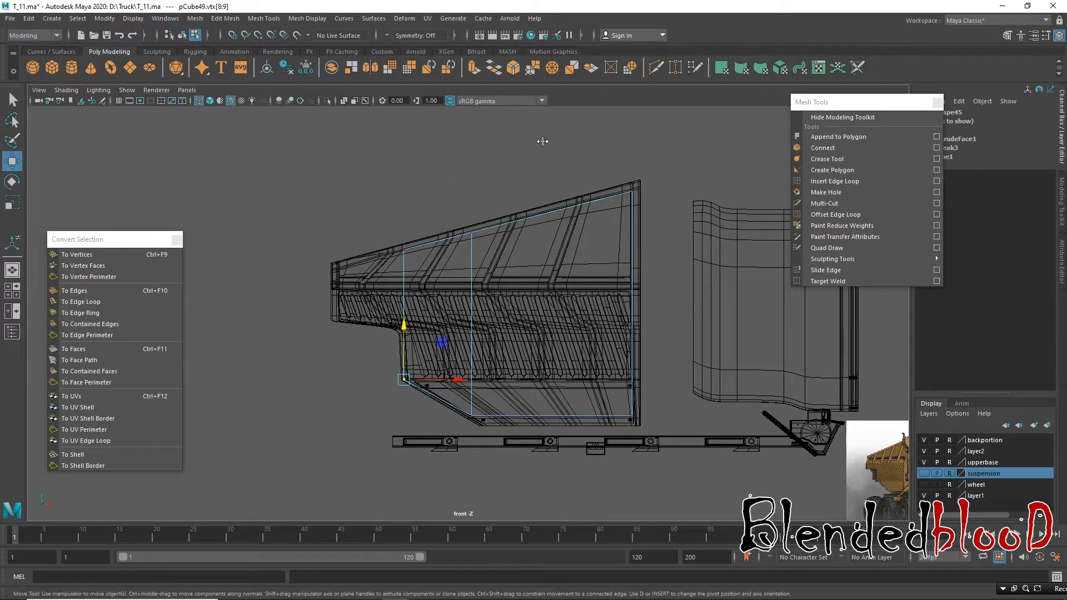
Step: Extrude the cube's tail-side end face again, out to the narrow tail end of the dump body
{"action": "key", "text": "space"}
{"action": "key", "text": "space"}
{"action": "left_click_drag", "start_coordinate": [474, 263], "coordinate": [394, 288], "text": "alt"}
{"action": "right_click_drag", "start_coordinate": [393, 286], "coordinate": [387, 318]}
{"action": "left_click", "coordinate": [301, 312]}
{"action": "key", "text": "space"}
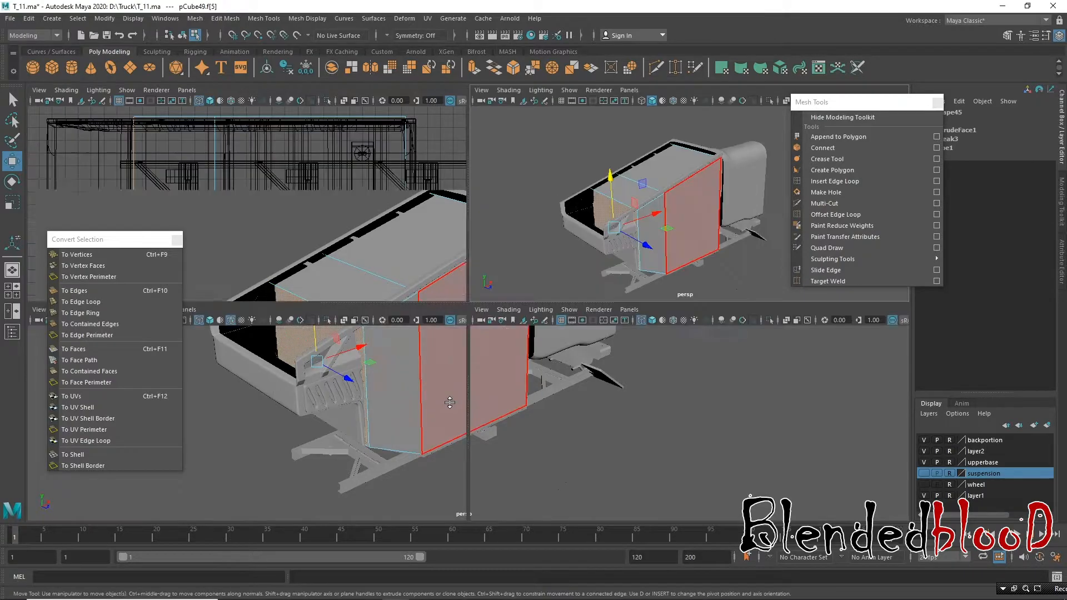
{"action": "key", "text": "space"}
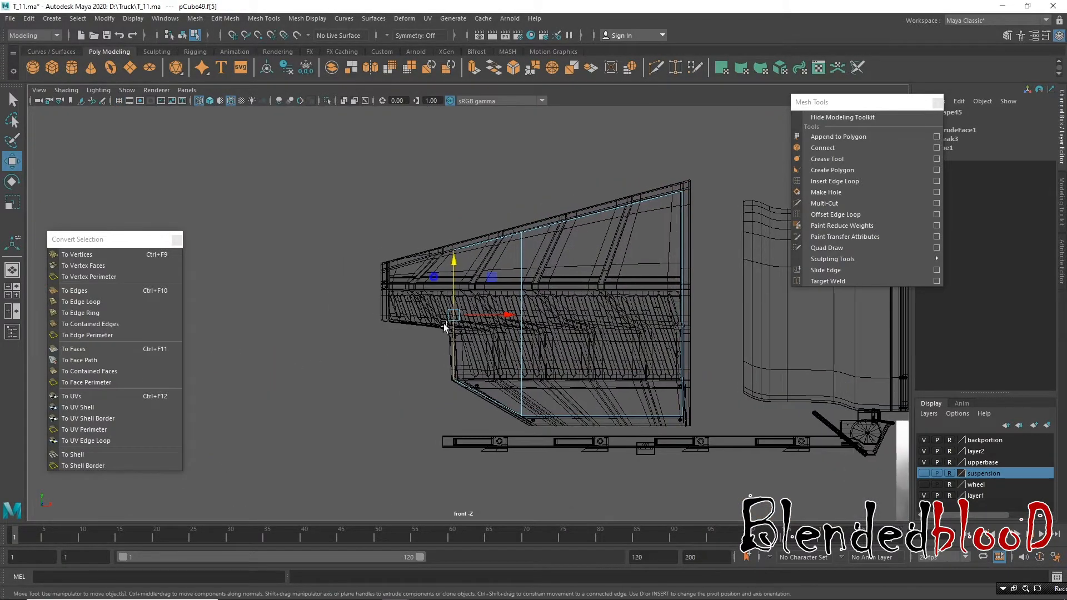
{"action": "scroll", "coordinate": [445, 327], "scroll_direction": "up", "scroll_amount": 2}
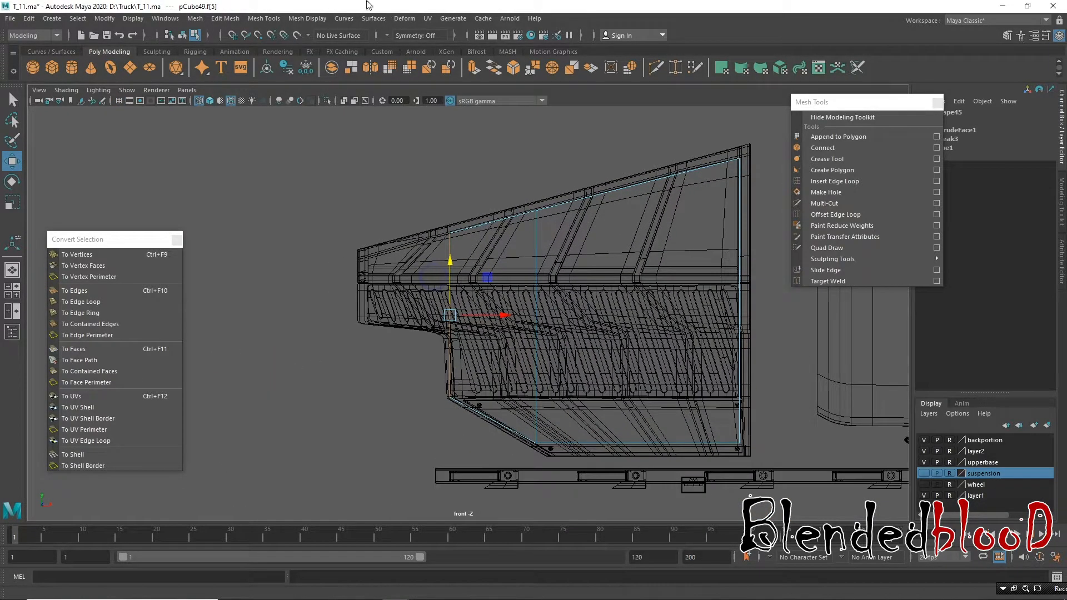
{"action": "left_click", "coordinate": [474, 69]}
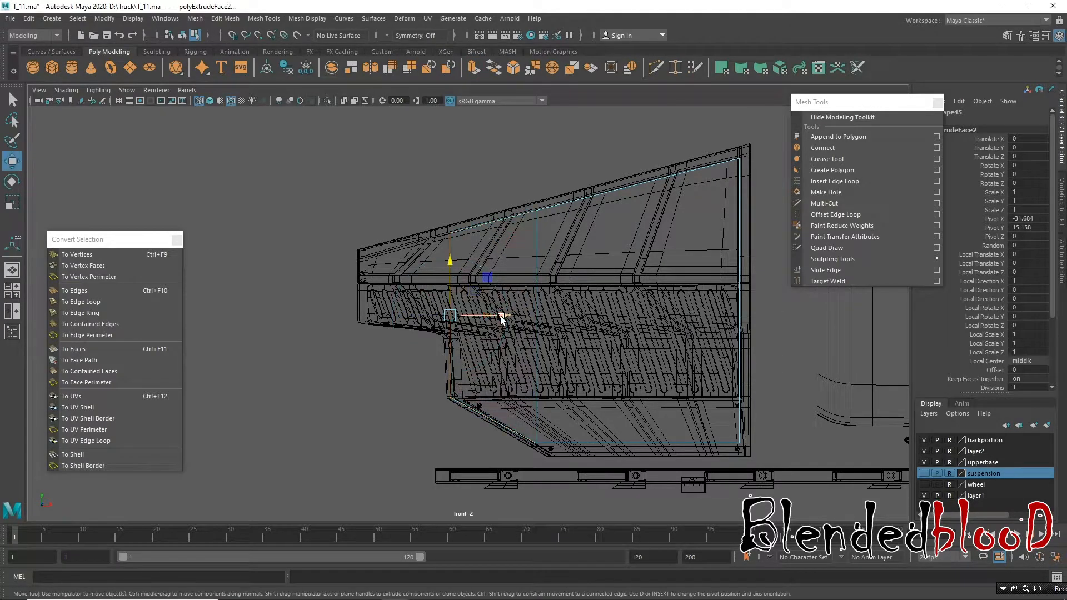
{"action": "left_click_drag", "start_coordinate": [498, 319], "coordinate": [418, 317]}
Step: Lower the tail end's top vertices to about Y 19.594 and raise its bottom vertices to about Y 14.636 to fit the body's outline
{"action": "right_click_drag", "start_coordinate": [364, 239], "coordinate": [269, 225]}
{"action": "left_click_drag", "start_coordinate": [332, 192], "coordinate": [381, 266]}
{"action": "left_click_drag", "start_coordinate": [366, 178], "coordinate": [370, 204]}
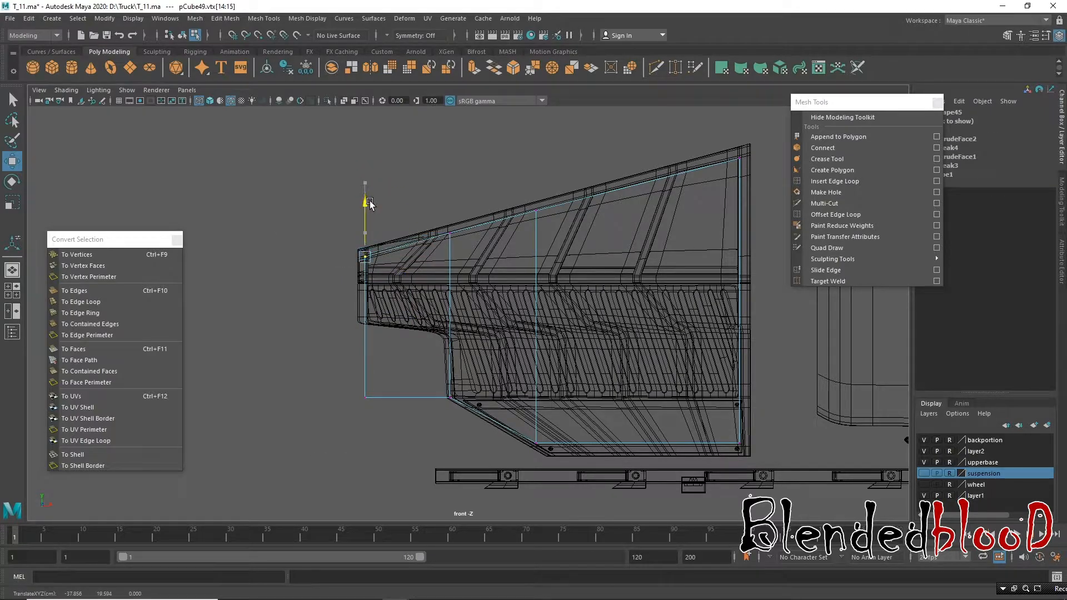
{"action": "left_click_drag", "start_coordinate": [351, 377], "coordinate": [382, 421]}
{"action": "left_click_drag", "start_coordinate": [367, 341], "coordinate": [376, 263]}
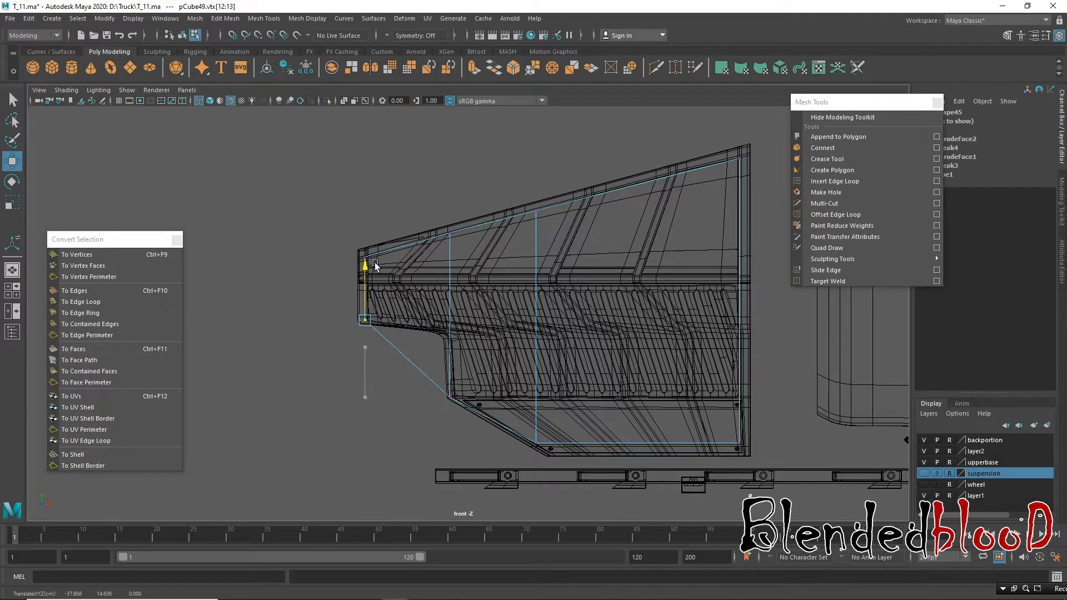
Step: Insert an edge loop beside the lower vertical wall and raise its bottom vertices to the underside of the tail overhang
{"action": "left_click", "coordinate": [834, 182]}
{"action": "left_click_drag", "start_coordinate": [422, 371], "coordinate": [446, 387]}
{"action": "key", "text": "w"}
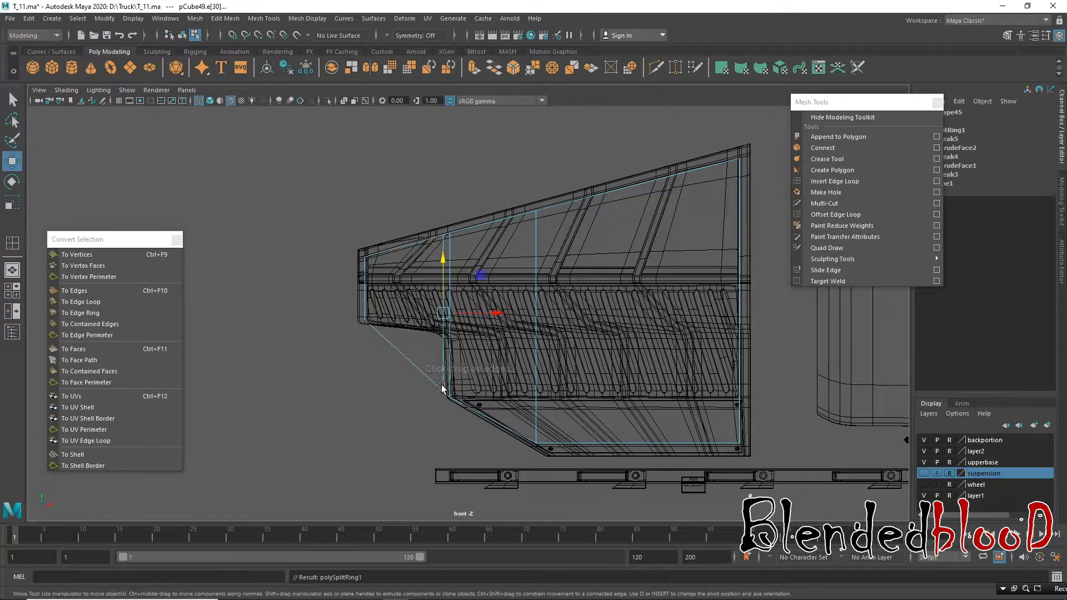
{"action": "right_click_drag", "start_coordinate": [438, 384], "coordinate": [386, 282]}
{"action": "left_click_drag", "start_coordinate": [421, 366], "coordinate": [446, 395]}
{"action": "left_click_drag", "start_coordinate": [446, 340], "coordinate": [448, 277]}
Step: Delete the top faces of the interior cube to open it, and return it to object mode
{"action": "key", "text": "space"}
{"action": "key", "text": "space"}
{"action": "left_click_drag", "start_coordinate": [587, 233], "coordinate": [592, 235], "text": "alt"}
{"action": "right_click_drag", "start_coordinate": [417, 248], "coordinate": [418, 279]}
{"action": "left_click", "coordinate": [416, 261]}
{"action": "key", "text": "Delete"}
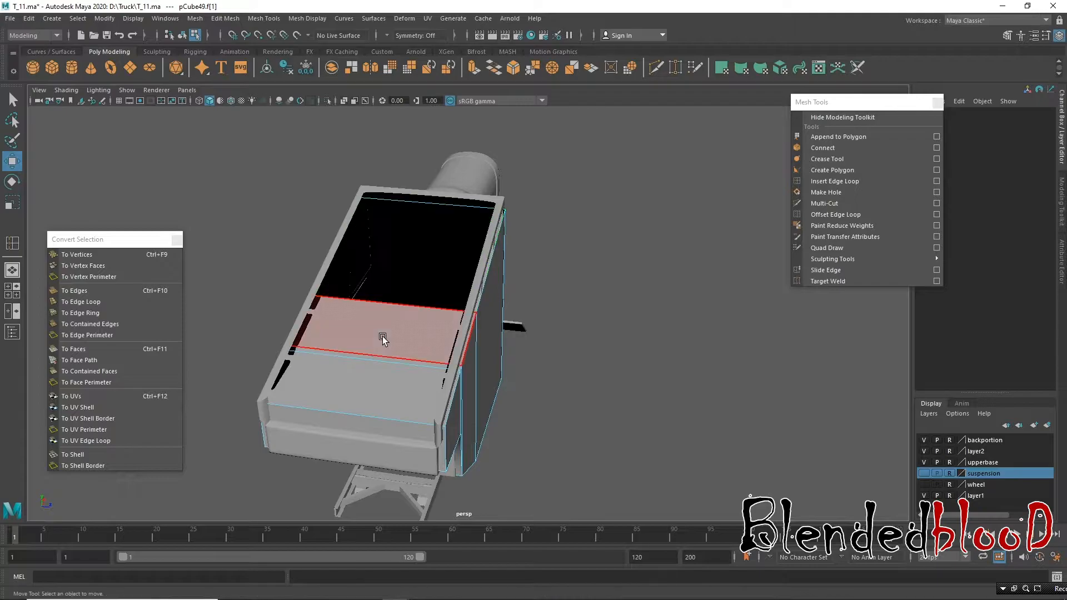
{"action": "left_click", "coordinate": [382, 396]}
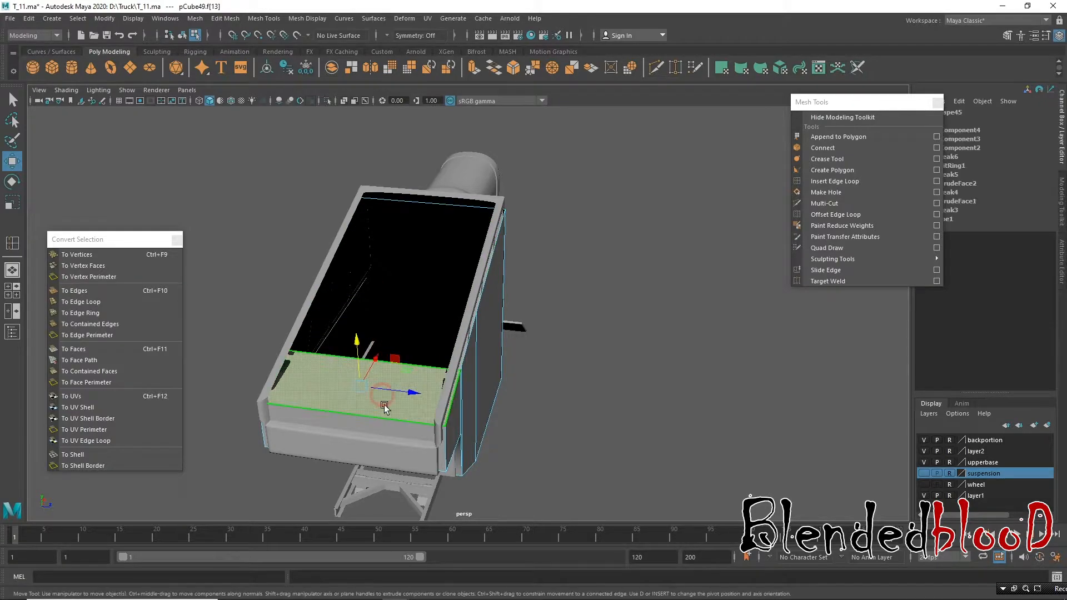
{"action": "key", "text": "Delete"}
{"action": "left_click_drag", "start_coordinate": [471, 412], "coordinate": [406, 403], "text": "alt"}
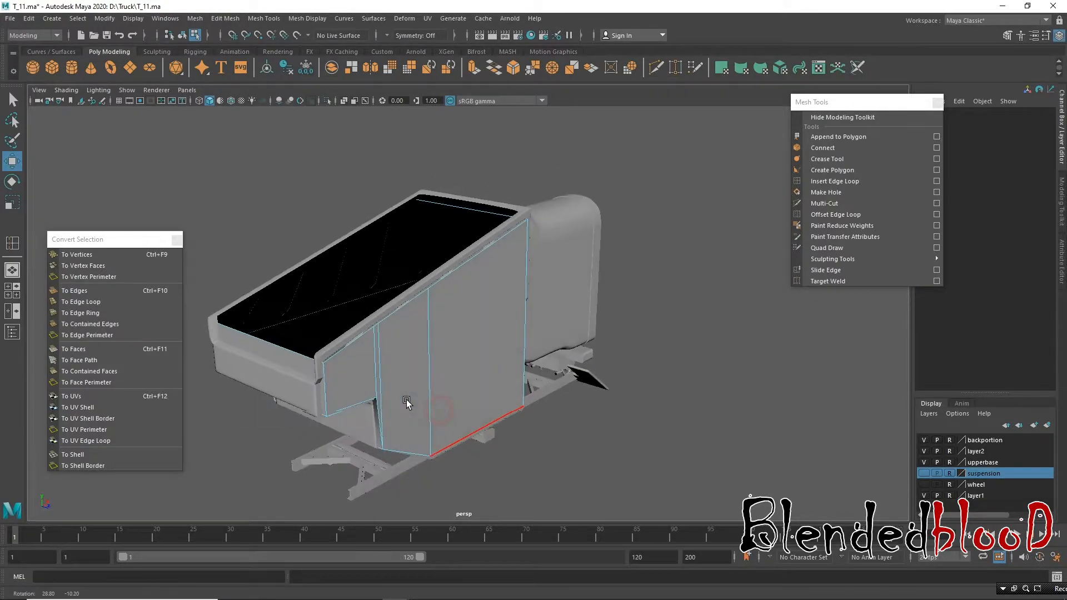
{"action": "right_click_drag", "start_coordinate": [488, 319], "coordinate": [537, 270]}
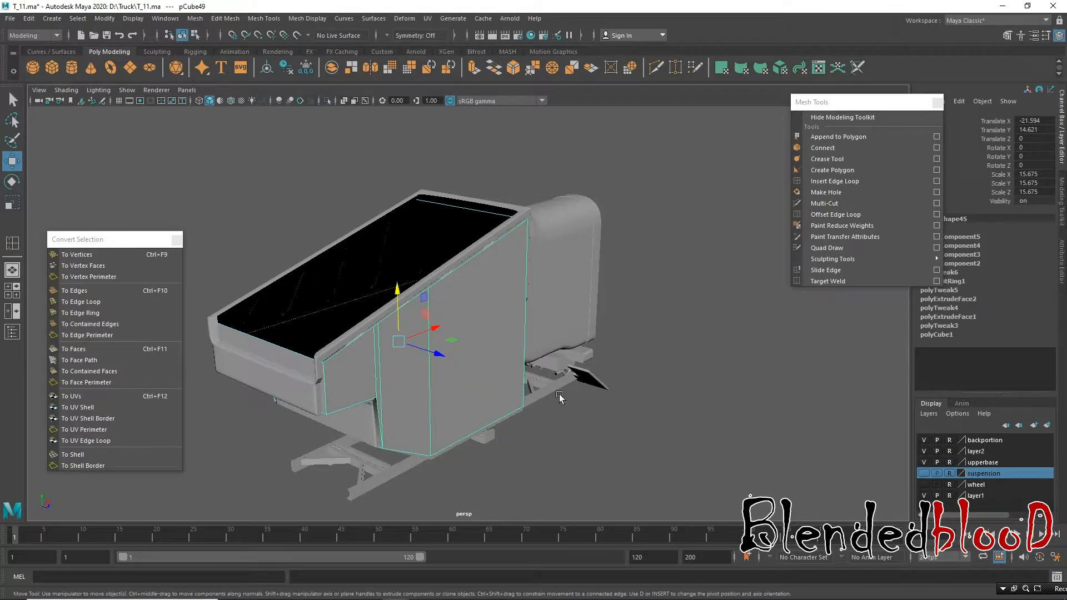
Step: Assign a new Blinn material to the interior cube
{"action": "left_click_drag", "start_coordinate": [444, 394], "coordinate": [489, 345], "text": "alt"}
{"action": "right_click_drag", "start_coordinate": [485, 283], "coordinate": [468, 576]}
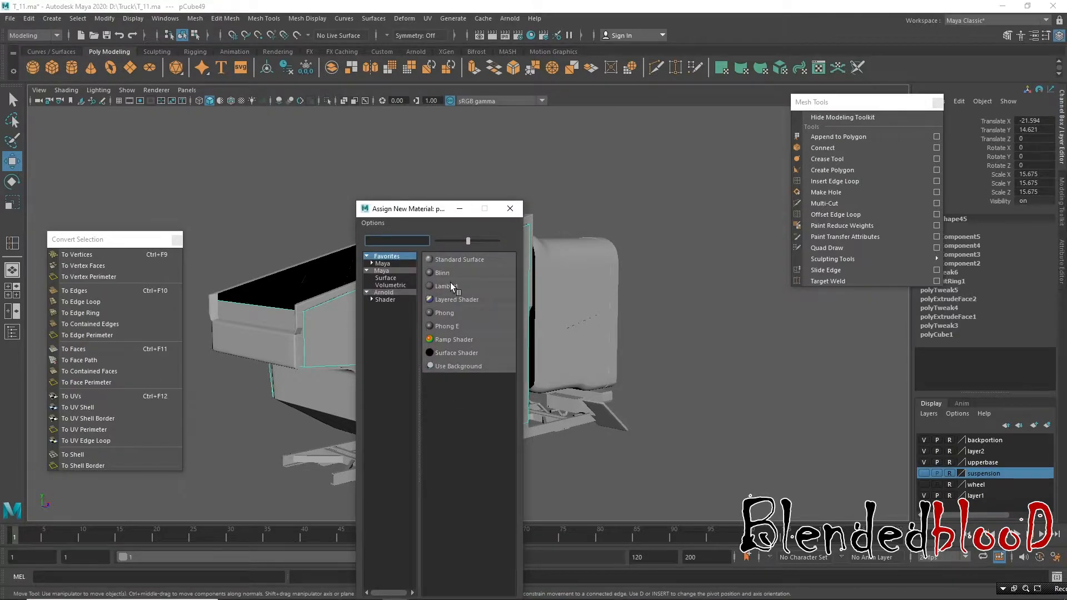
{"action": "left_click", "coordinate": [453, 274]}
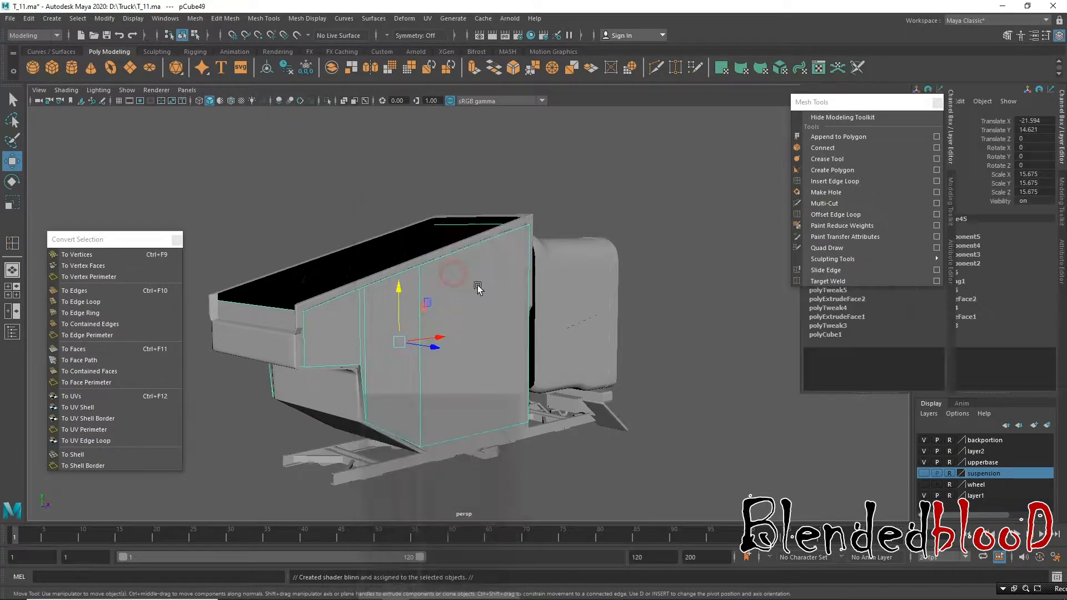
Step: Darken the color of the interior cube's Blinn material to a medium grey
{"action": "left_click", "coordinate": [890, 104]}
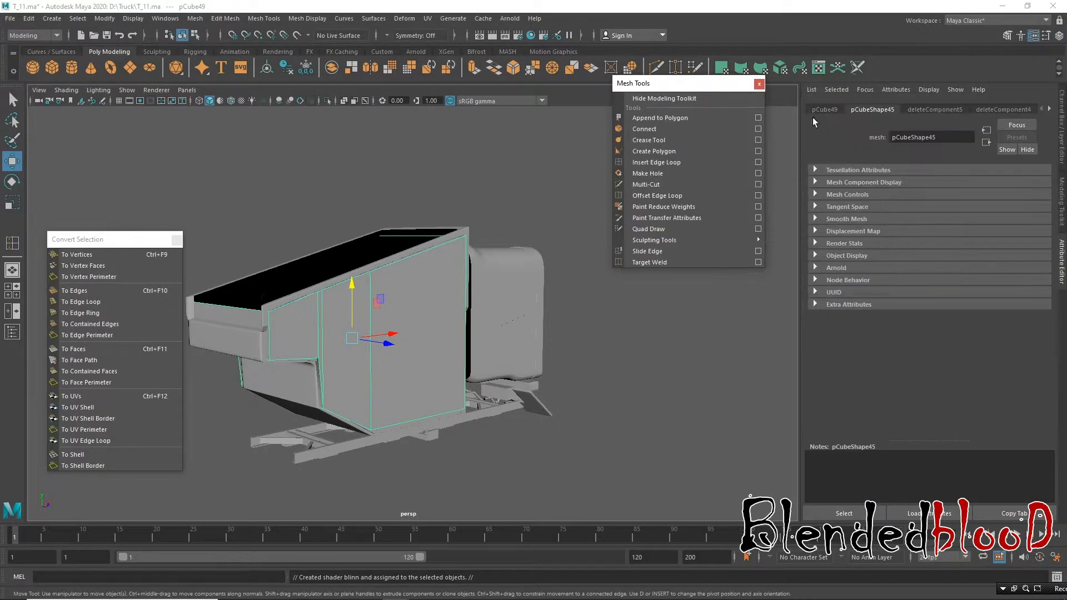
{"action": "left_click", "coordinate": [1050, 108]}
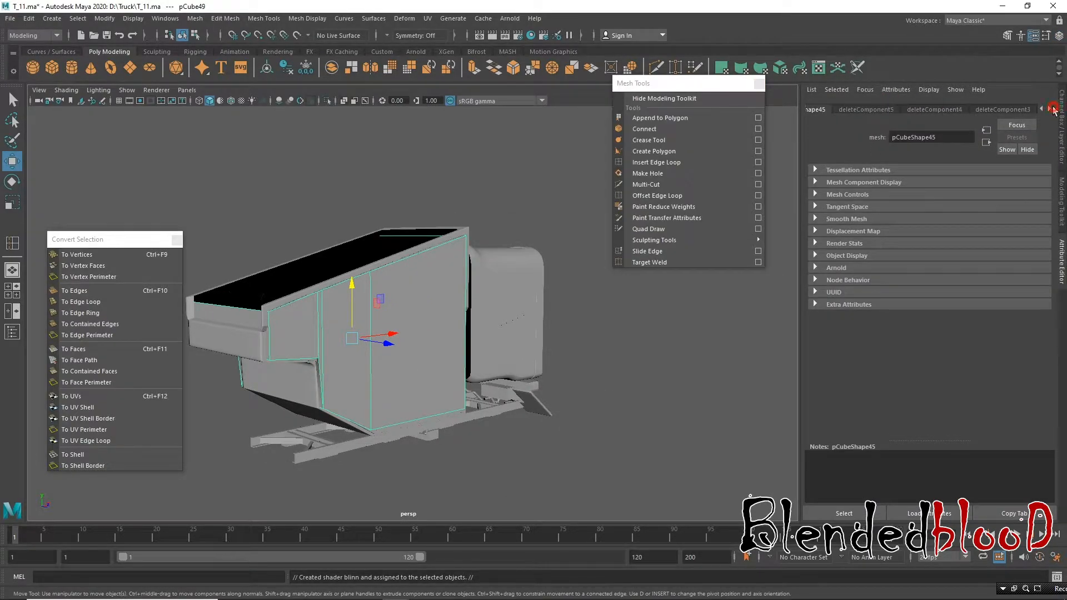
{"action": "left_click", "coordinate": [1051, 108]}
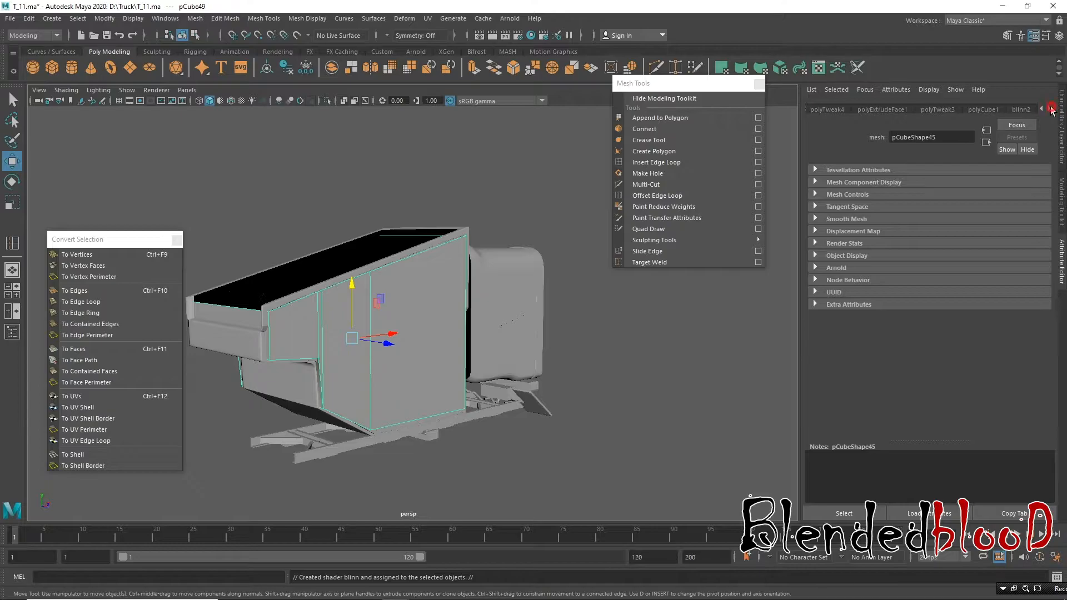
{"action": "left_click", "coordinate": [1051, 109]}
{"action": "left_click_drag", "start_coordinate": [977, 237], "coordinate": [956, 236]}
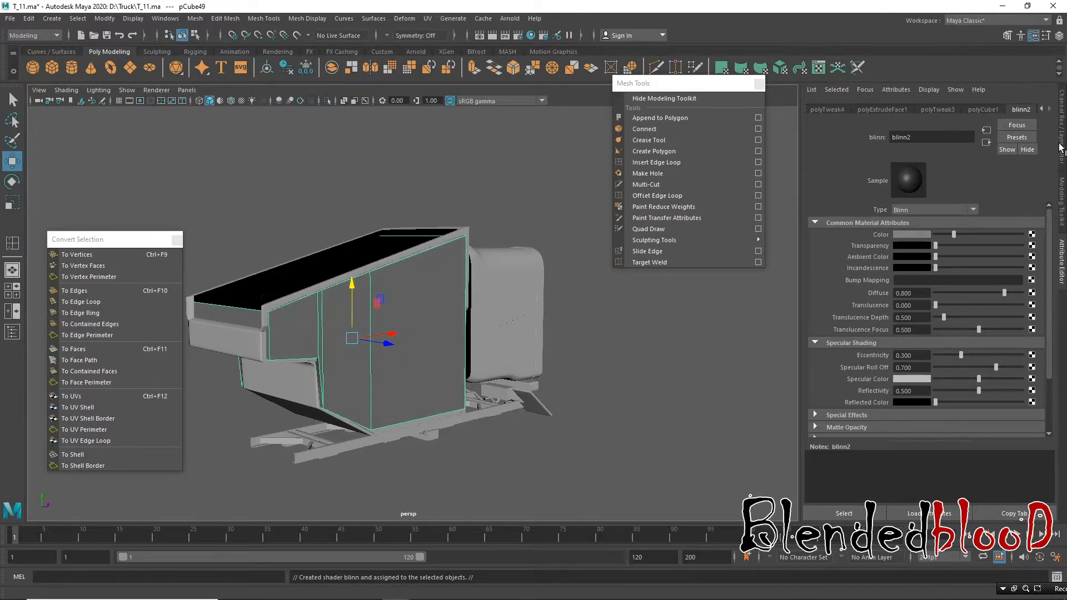
{"action": "left_click", "coordinate": [1061, 147]}
Step: Narrow the interior cube to a Z scale of about 13.27 so it sits inside the dump body's side walls
{"action": "left_click_drag", "start_coordinate": [512, 256], "coordinate": [528, 268], "text": "alt"}
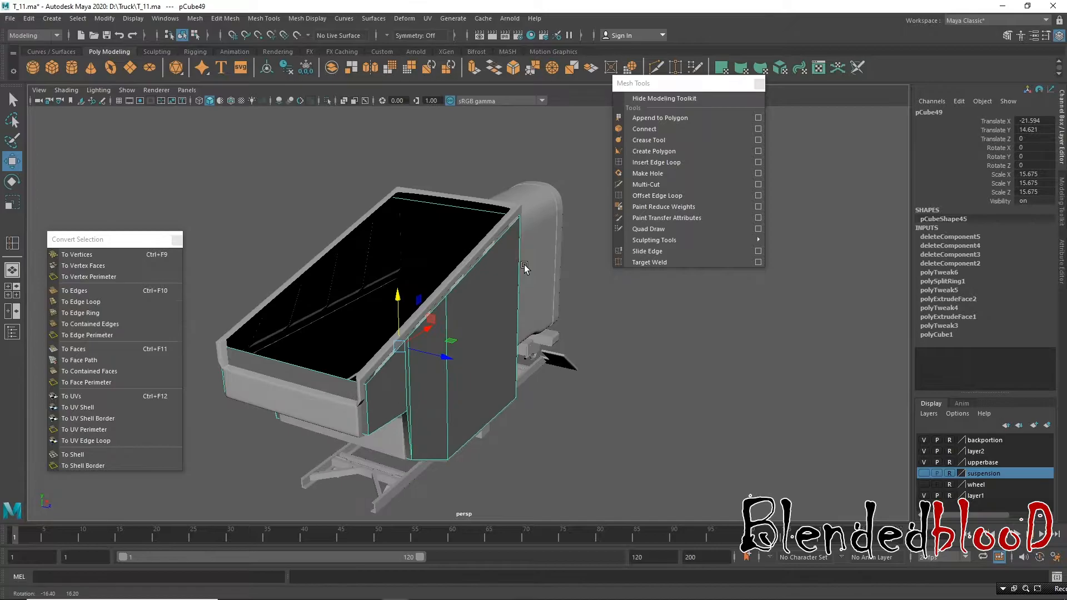
{"action": "key", "text": "r"}
{"action": "left_click_drag", "start_coordinate": [394, 348], "coordinate": [445, 266]}
{"action": "key", "text": "ctrl+z"}
{"action": "key", "text": "w"}
{"action": "right_click_drag", "start_coordinate": [445, 266], "coordinate": [460, 302]}
Step: Try moving the interior cube sideways out of the dump body
{"action": "mouse_move", "coordinate": [467, 313]}
{"action": "left_mouse_down", "text": "alt"}
{"action": "mouse_move", "coordinate": [440, 317]}
{"action": "mouse_move", "coordinate": [483, 308]}
{"action": "left_mouse_up", "text": "alt"}
{"action": "right_click_drag", "start_coordinate": [483, 308], "coordinate": [381, 218], "text": "alt"}
{"action": "right_click_drag", "start_coordinate": [439, 314], "coordinate": [446, 285]}
{"action": "left_click_drag", "start_coordinate": [492, 346], "coordinate": [671, 388]}
{"action": "key", "text": "ctrl+z"}
{"action": "left_click_drag", "start_coordinate": [512, 352], "coordinate": [513, 329], "text": "alt"}
{"action": "scroll", "coordinate": [513, 329], "scroll_direction": "up", "scroll_amount": 3}
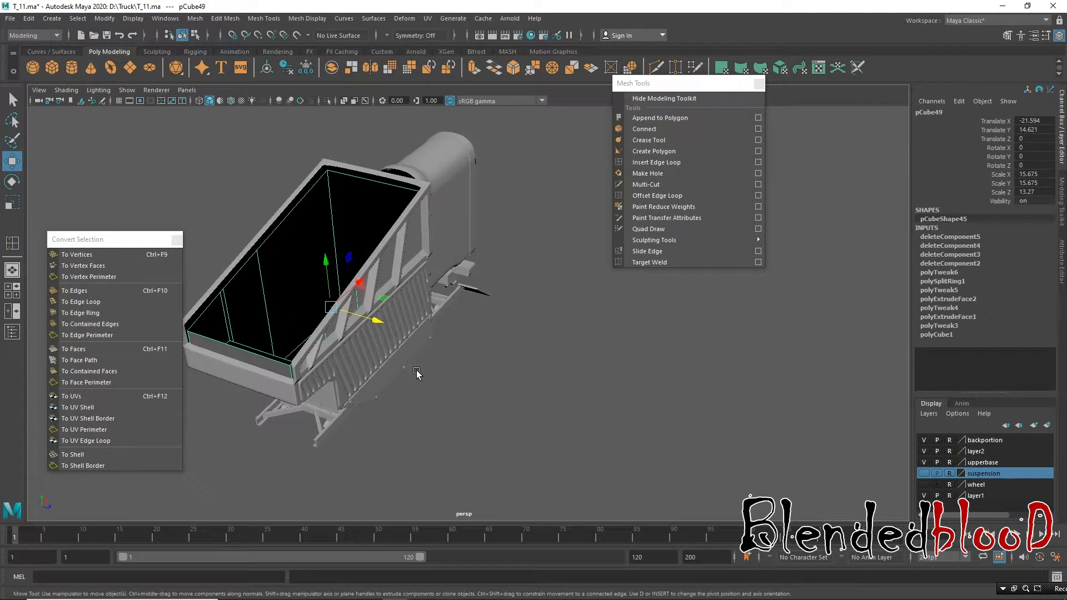
Step: Duplicate the interior cube and move the copy sideways beside the truck to about Z 32.294
{"action": "key", "text": "ctrl+d"}
{"action": "left_click_drag", "start_coordinate": [376, 322], "coordinate": [631, 462]}
{"action": "left_click_drag", "start_coordinate": [526, 324], "coordinate": [565, 305], "text": "alt"}
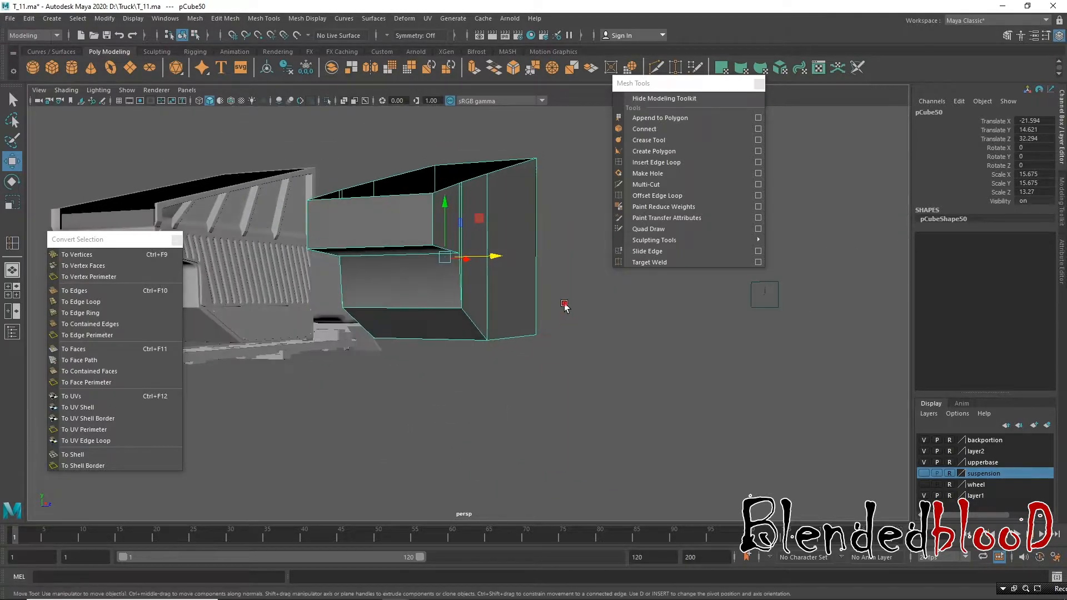
{"action": "left_click", "coordinate": [565, 306]}
{"action": "left_click", "coordinate": [504, 245]}
Step: Try rotating the copy's large side face at the cab end
{"action": "right_click_drag", "start_coordinate": [524, 238], "coordinate": [522, 246]}
{"action": "left_click", "coordinate": [526, 264]}
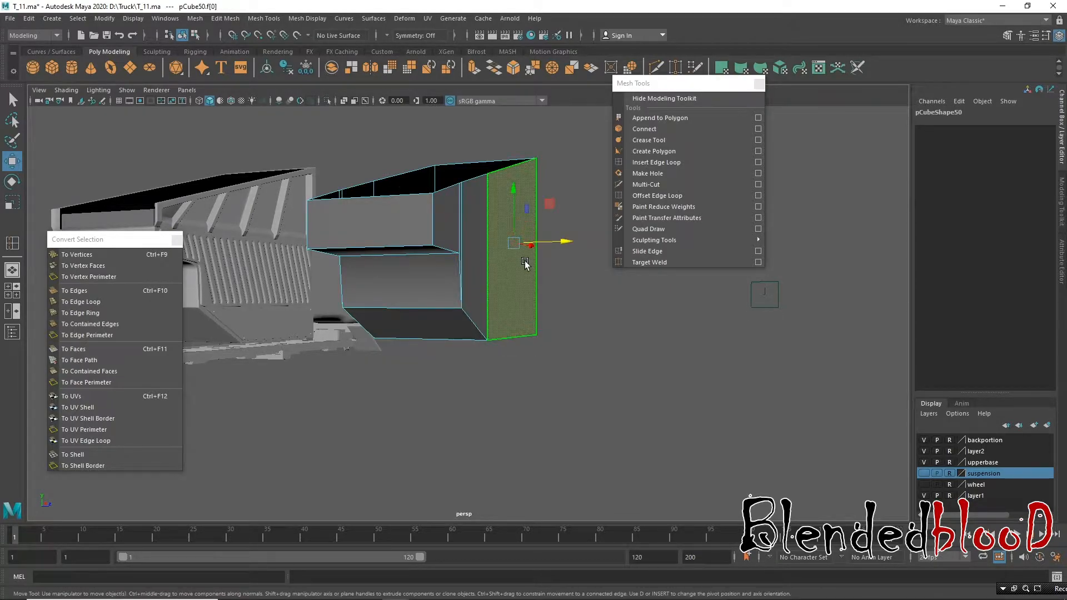
{"action": "key", "text": "e"}
{"action": "left_click_drag", "start_coordinate": [559, 240], "coordinate": [489, 134]}
{"action": "right_click", "coordinate": [501, 218]}
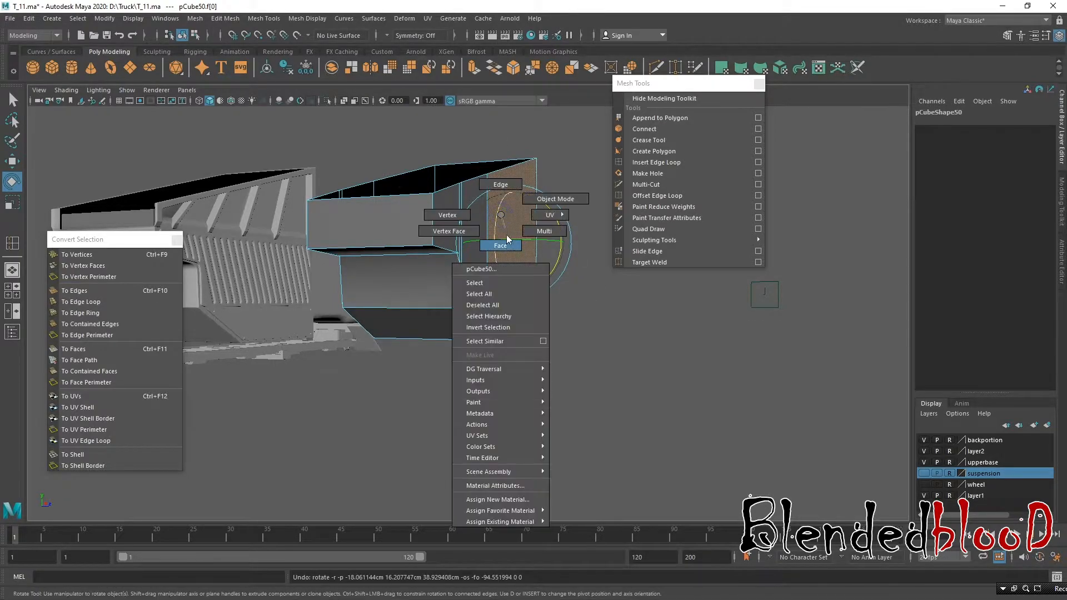
{"action": "key", "text": "w"}
Step: Select all faces of the copy and bring up the Reverse Normals option
{"action": "left_click_drag", "start_coordinate": [277, 186], "coordinate": [217, 123]}
{"action": "left_click_drag", "start_coordinate": [481, 267], "coordinate": [479, 276], "text": "alt"}
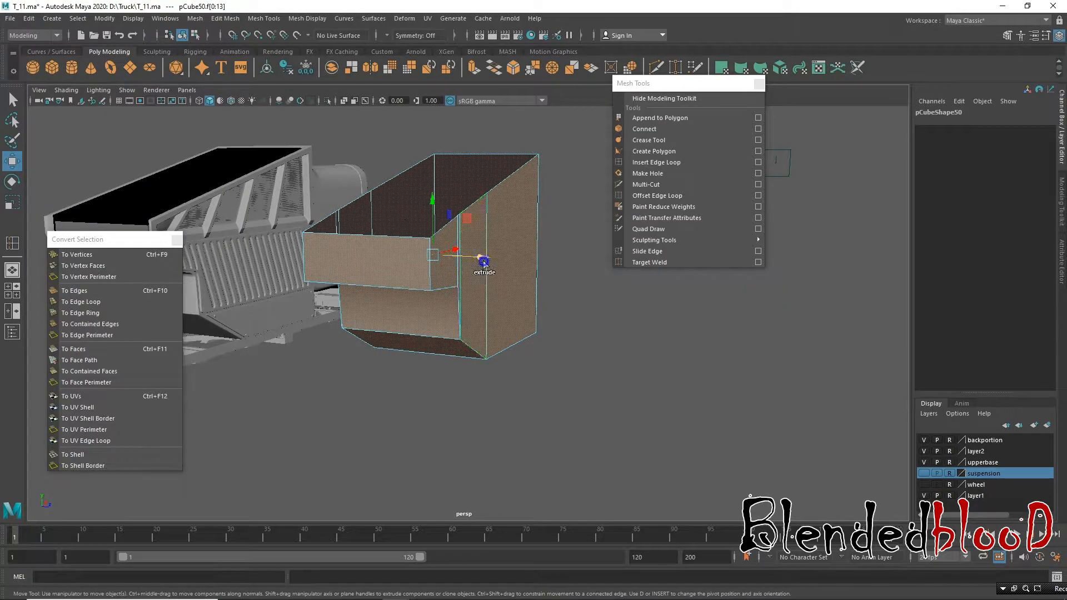
{"action": "right_click", "coordinate": [495, 282], "text": "shift"}
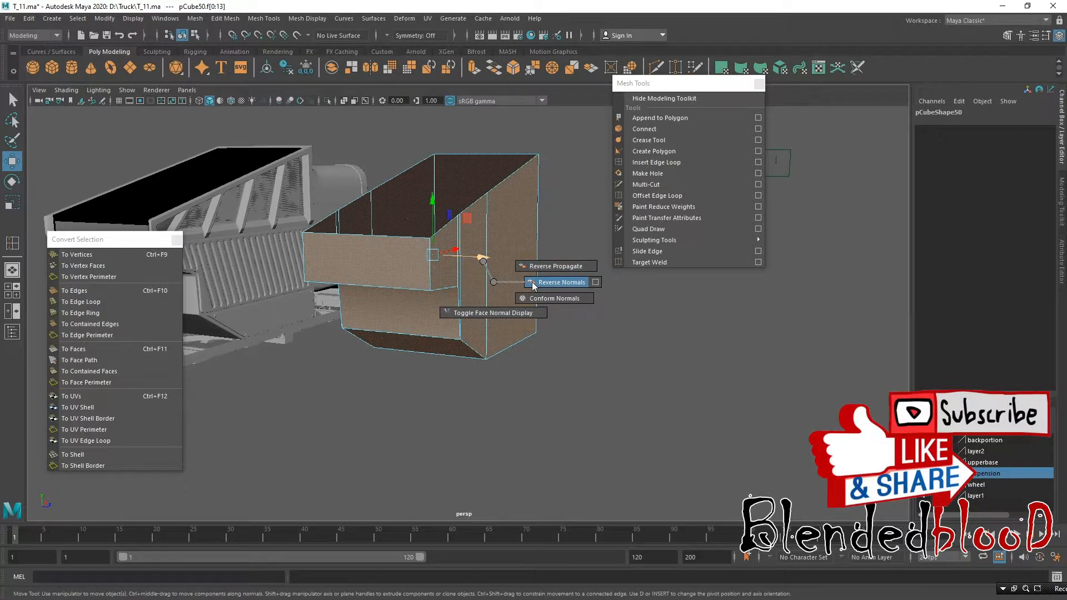
{"action": "right_click_drag", "start_coordinate": [483, 264], "coordinate": [510, 237], "text": "shift"}
Step: Compare the copy's smoothed preview with its unsmoothed shape and deselect it in object mode
{"action": "key", "text": "3"}
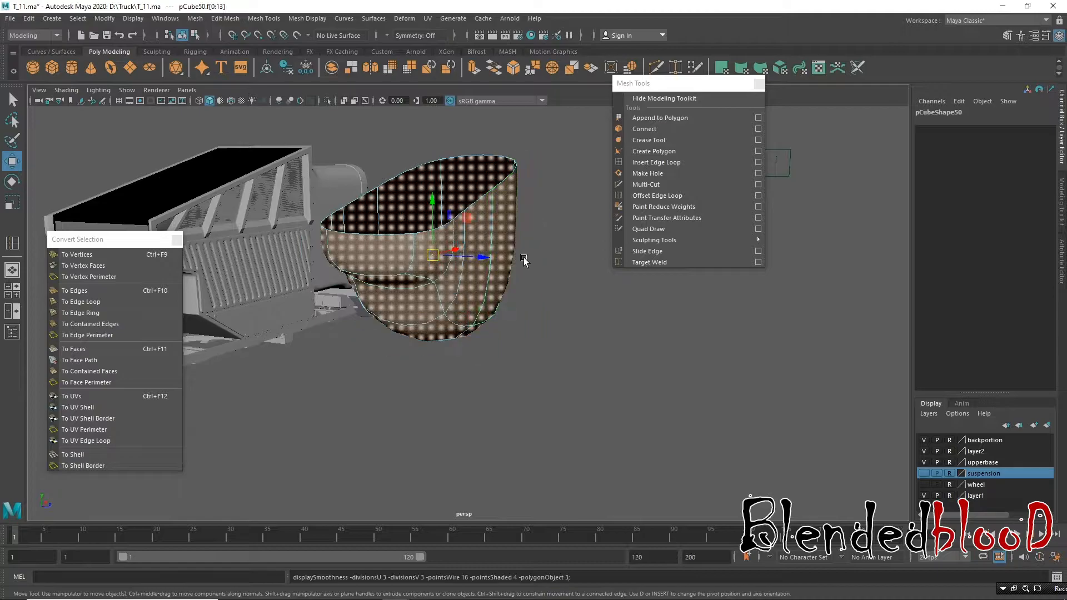
{"action": "key", "text": "1"}
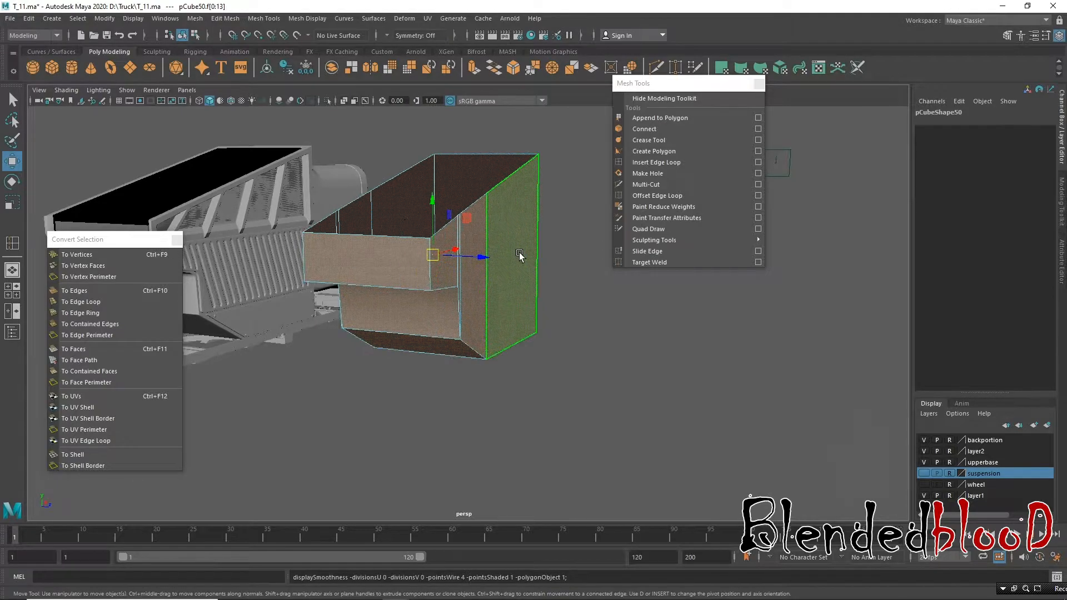
{"action": "key", "text": "3"}
{"action": "left_click_drag", "start_coordinate": [512, 249], "coordinate": [502, 284], "text": "alt"}
{"action": "key", "text": "1"}
{"action": "right_click_drag", "start_coordinate": [512, 222], "coordinate": [548, 198]}
{"action": "left_click", "coordinate": [640, 353]}
Step: Reverse the normals of all the copy's faces and return it to object mode
{"action": "left_click", "coordinate": [497, 243]}
{"action": "right_click_drag", "start_coordinate": [496, 243], "coordinate": [496, 278]}
{"action": "left_click", "coordinate": [500, 282]}
{"action": "left_click_drag", "start_coordinate": [738, 497], "coordinate": [275, 134]}
{"action": "left_click_drag", "start_coordinate": [391, 229], "coordinate": [528, 291], "text": "alt"}
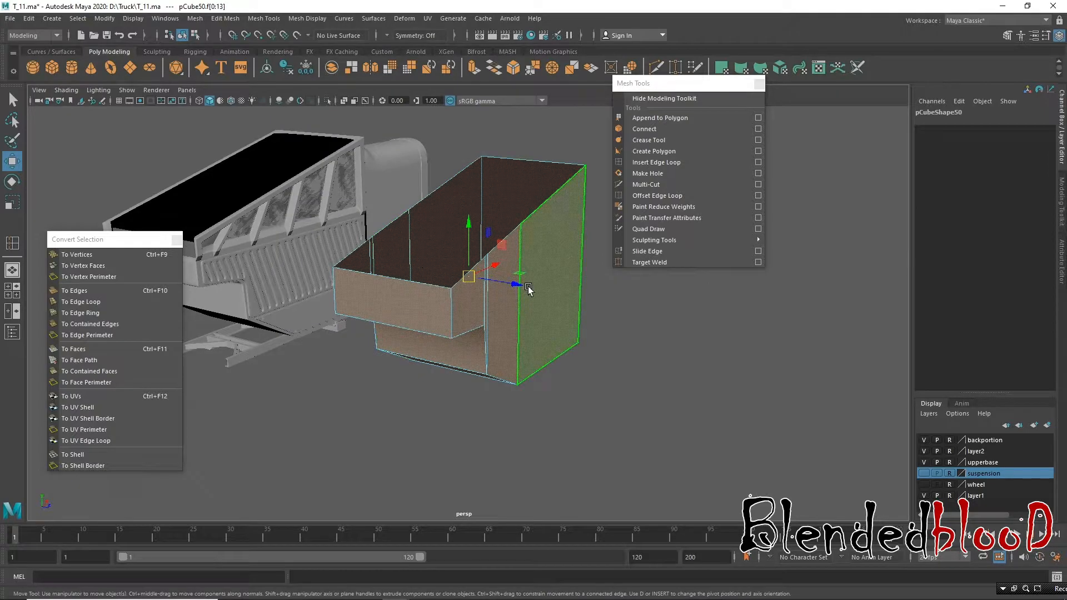
{"action": "right_click", "coordinate": [540, 245], "text": "shift"}
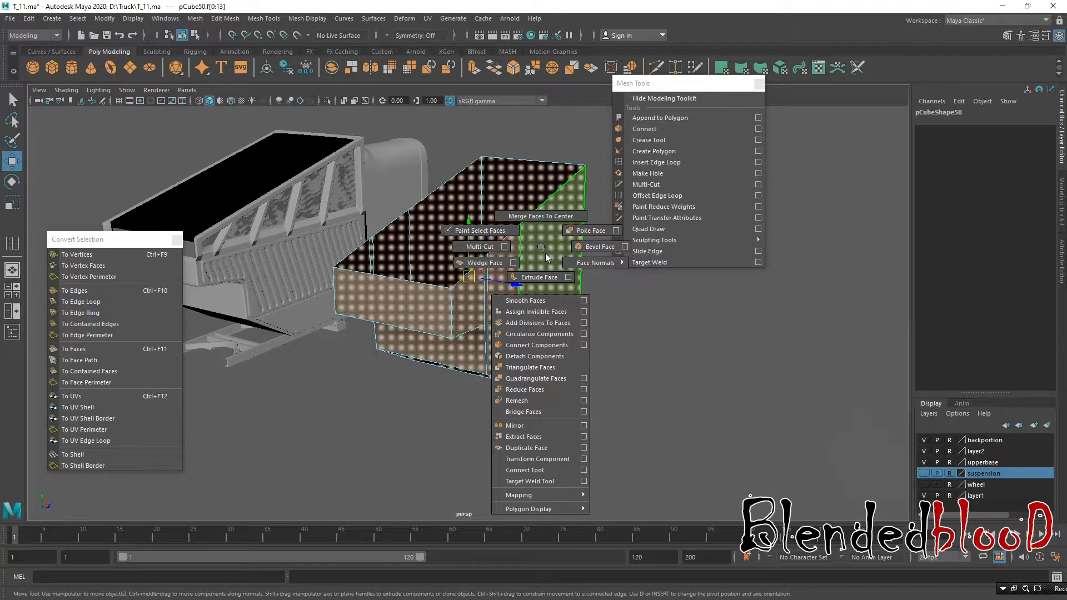
{"action": "right_click_drag", "start_coordinate": [578, 261], "coordinate": [630, 258]}
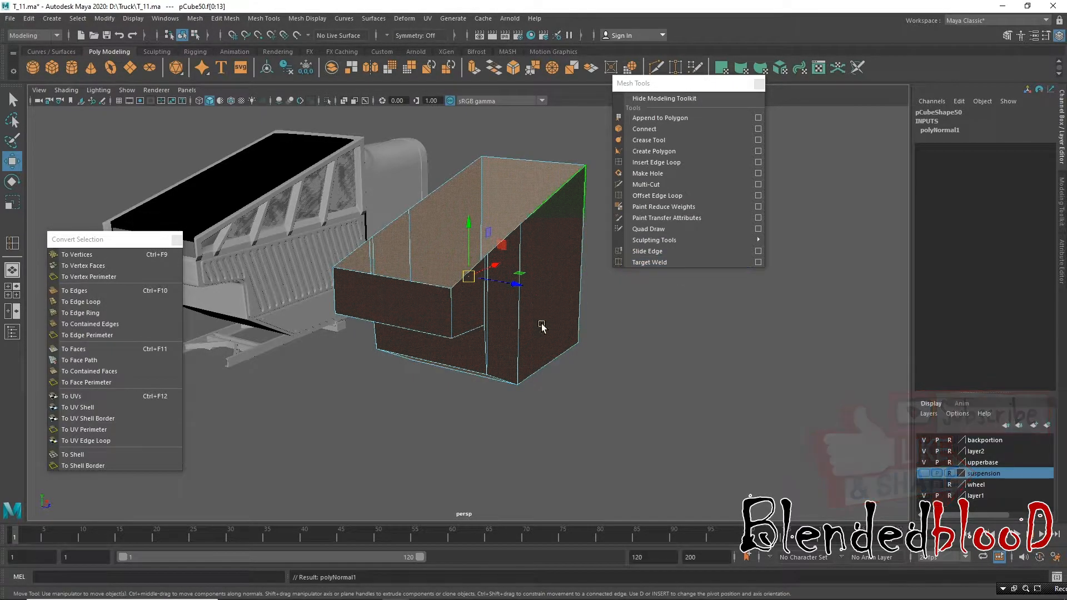
{"action": "right_click_drag", "start_coordinate": [504, 223], "coordinate": [551, 201]}
{"action": "left_click", "coordinate": [676, 385]}
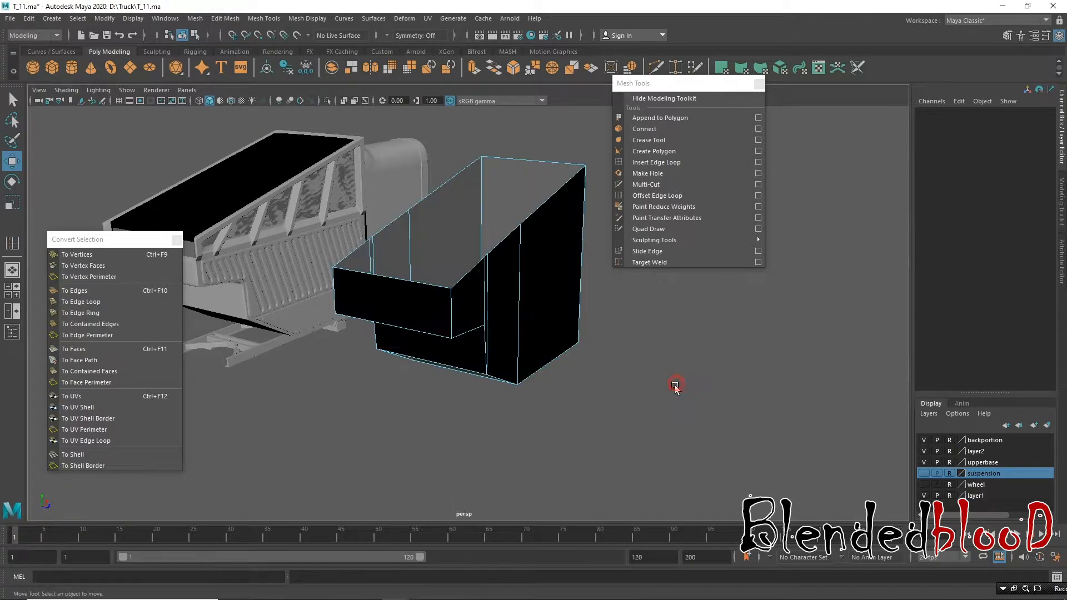
Step: Check the reversed copy from several sides in smoothed preview and switch it back to the unsmoothed display
{"action": "left_click_drag", "start_coordinate": [541, 413], "coordinate": [588, 317], "text": "alt"}
{"action": "left_click", "coordinate": [556, 295]}
{"action": "key", "text": "3"}
{"action": "left_click", "coordinate": [670, 381]}
{"action": "left_click_drag", "start_coordinate": [706, 399], "coordinate": [552, 315], "text": "alt"}
{"action": "left_click", "coordinate": [533, 311]}
{"action": "key", "text": "1"}
{"action": "left_click", "coordinate": [658, 372]}
Step: Delete the original interior cube and move the reversed copy back into the dump body at about Z 0.006
{"action": "left_click", "coordinate": [527, 277]}
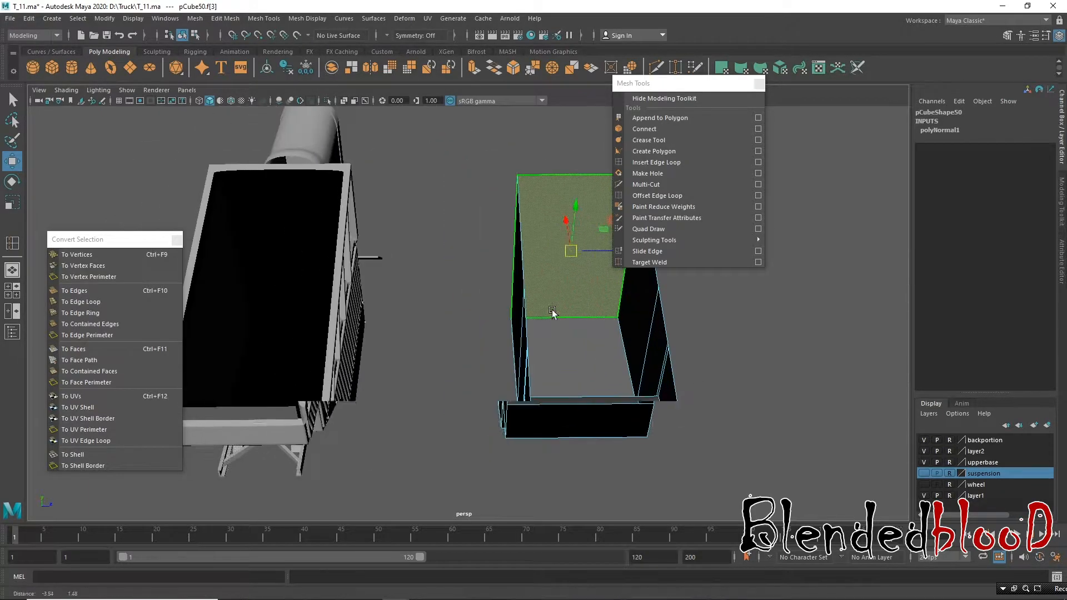
{"action": "left_click", "coordinate": [269, 210]}
{"action": "left_click", "coordinate": [475, 318]}
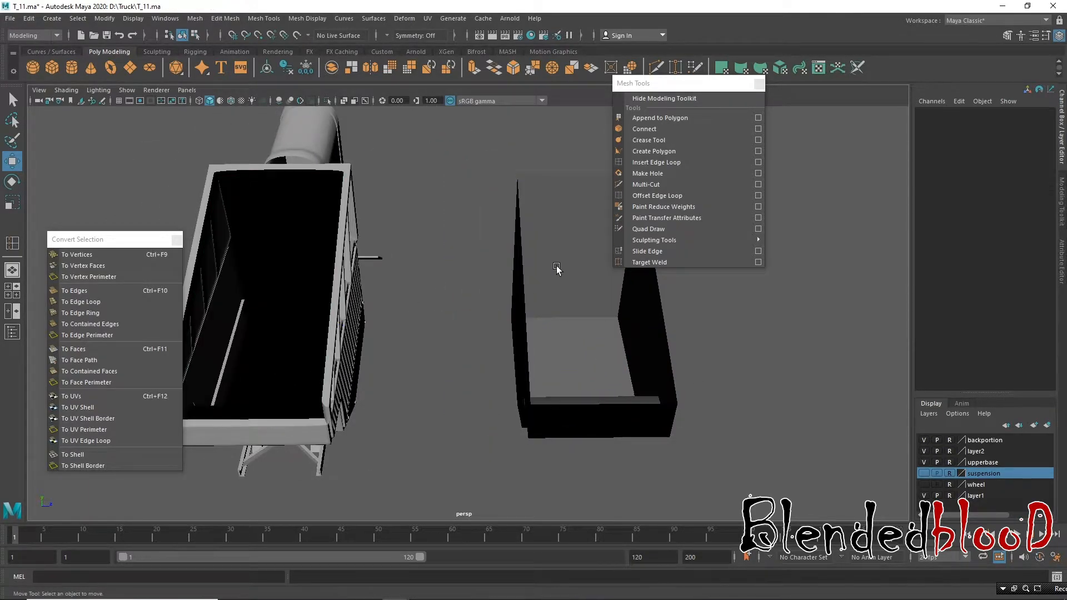
{"action": "left_click", "coordinate": [604, 320]}
{"action": "left_click_drag", "start_coordinate": [631, 326], "coordinate": [337, 325]}
Step: Check the interior shell's alignment within the dump body in the top view and the other orthographic views
{"action": "left_click_drag", "start_coordinate": [345, 287], "coordinate": [411, 316], "text": "alt"}
{"action": "scroll", "coordinate": [477, 357], "scroll_direction": "up", "scroll_amount": 3}
{"action": "key", "text": "space"}
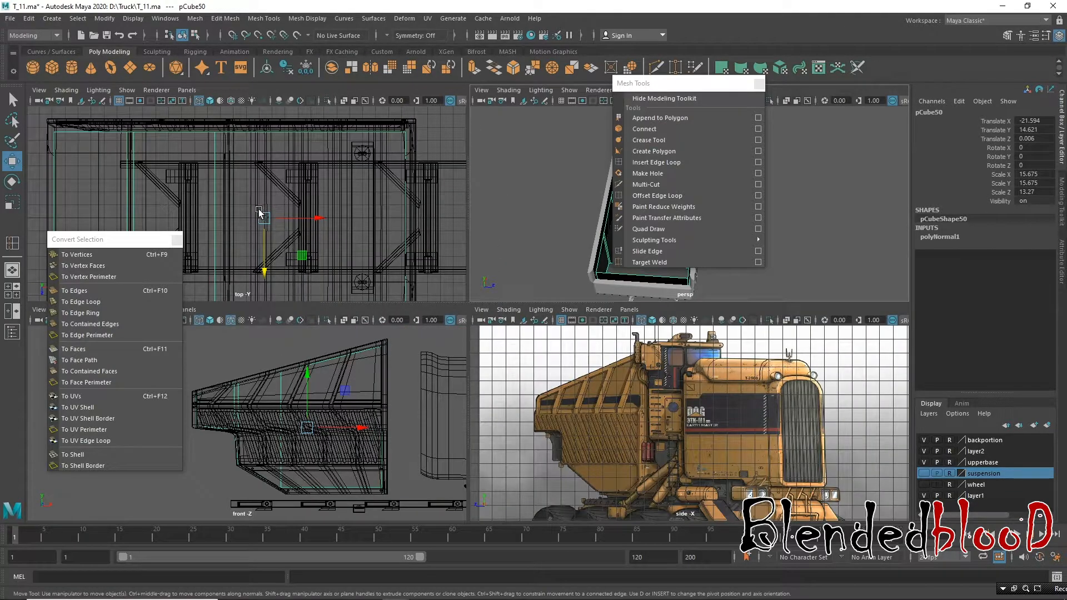
{"action": "left_click_drag", "start_coordinate": [122, 240], "coordinate": [109, 323]}
{"action": "middle_click_drag", "start_coordinate": [248, 193], "coordinate": [278, 155], "text": "alt"}
{"action": "right_click_drag", "start_coordinate": [336, 192], "coordinate": [300, 186], "text": "alt"}
{"action": "mouse_move", "coordinate": [294, 210]}
{"action": "middle_mouse_down", "text": "alt"}
{"action": "mouse_move", "coordinate": [295, 240]}
{"action": "mouse_move", "coordinate": [295, 229]}
{"action": "middle_mouse_up", "text": "alt"}
{"action": "left_click_drag", "start_coordinate": [286, 257], "coordinate": [295, 257]}
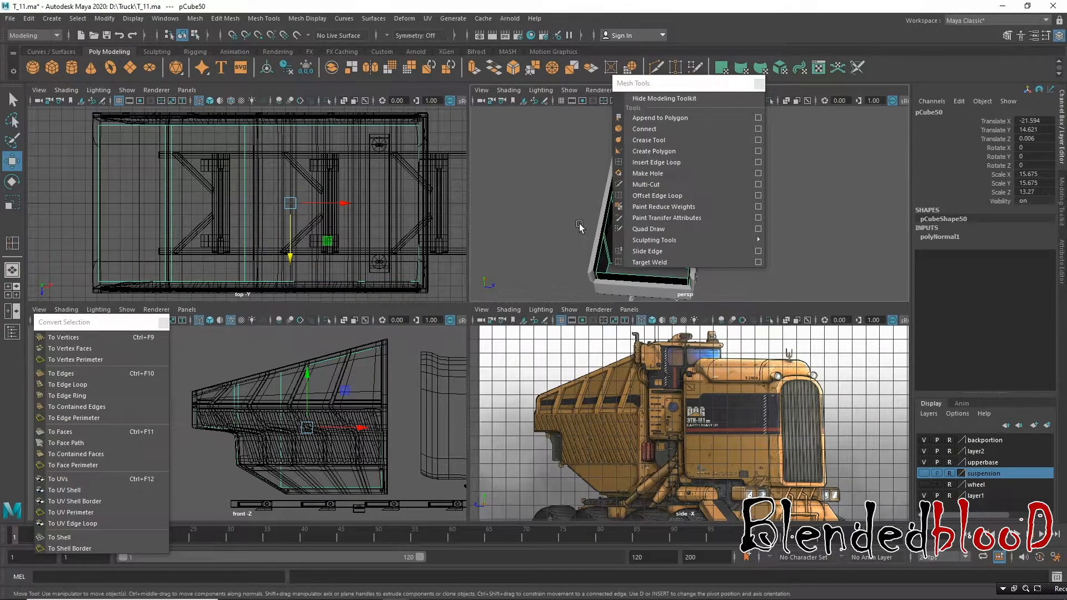
{"action": "key", "text": "space"}
Step: Switch the interior shell to face selection and examine its walls from several sides
{"action": "left_click_drag", "start_coordinate": [537, 225], "coordinate": [354, 253], "text": "alt"}
{"action": "left_click_drag", "start_coordinate": [419, 293], "coordinate": [524, 257], "text": "alt"}
{"action": "right_click_drag", "start_coordinate": [525, 257], "coordinate": [524, 282]}
{"action": "left_click", "coordinate": [570, 326]}
{"action": "left_click_drag", "start_coordinate": [569, 326], "coordinate": [525, 366]}
{"action": "left_click_drag", "start_coordinate": [371, 340], "coordinate": [478, 340], "text": "alt"}
{"action": "left_click", "coordinate": [380, 238]}
{"action": "left_click_drag", "start_coordinate": [529, 300], "coordinate": [503, 300], "text": "alt"}
Step: Insert an edge loop around the shell near the bottom of its tail wall, level with the body's rear rim
{"action": "left_click", "coordinate": [537, 349]}
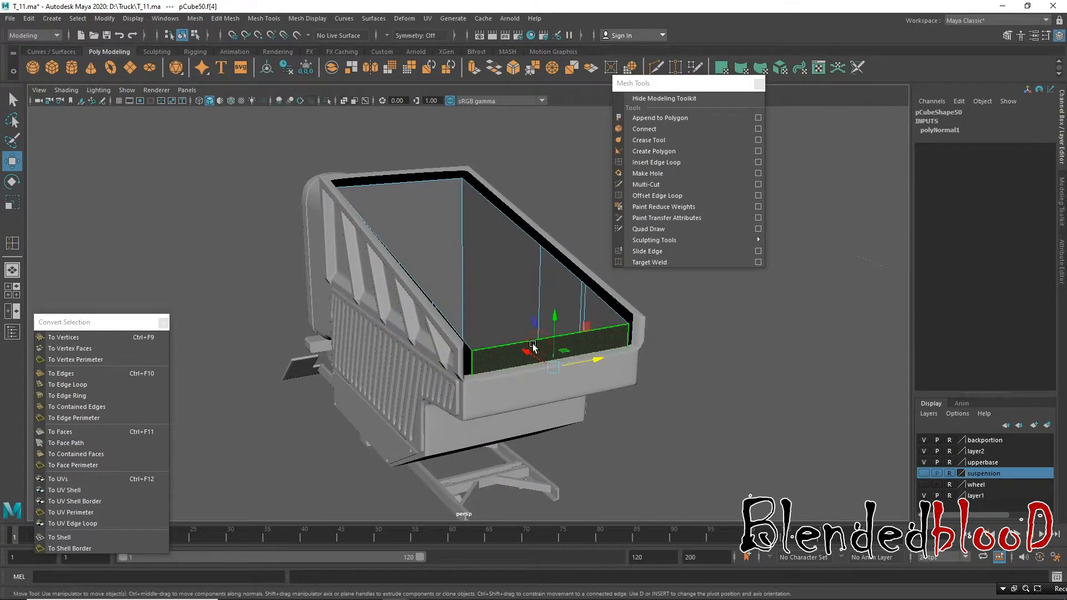
{"action": "middle_click_drag", "start_coordinate": [471, 346], "coordinate": [417, 307], "text": "alt"}
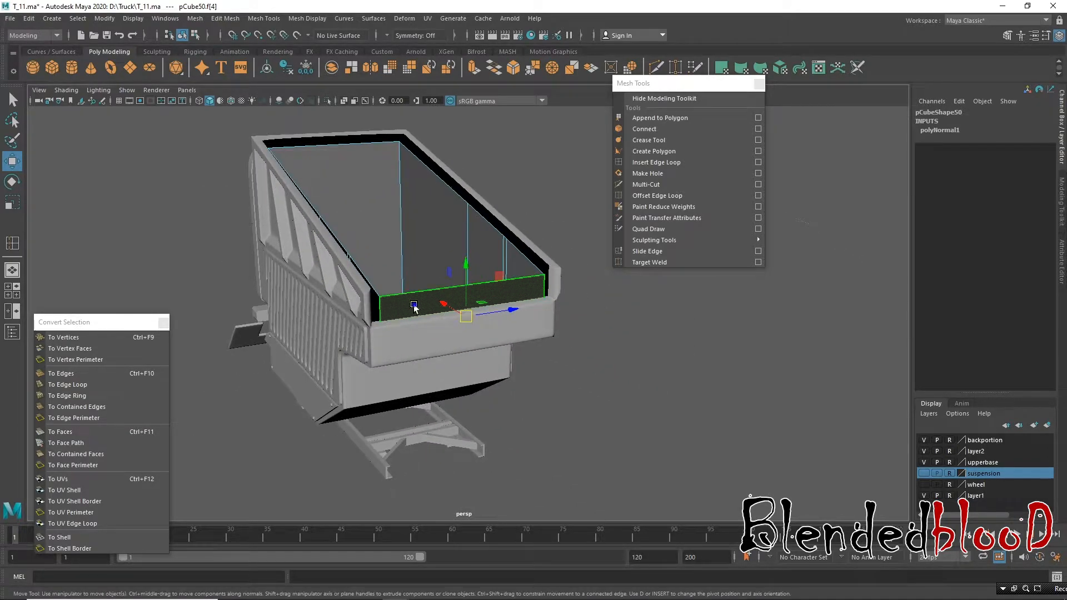
{"action": "scroll", "coordinate": [414, 308], "scroll_direction": "up", "scroll_amount": 3}
{"action": "left_click", "coordinate": [656, 163]}
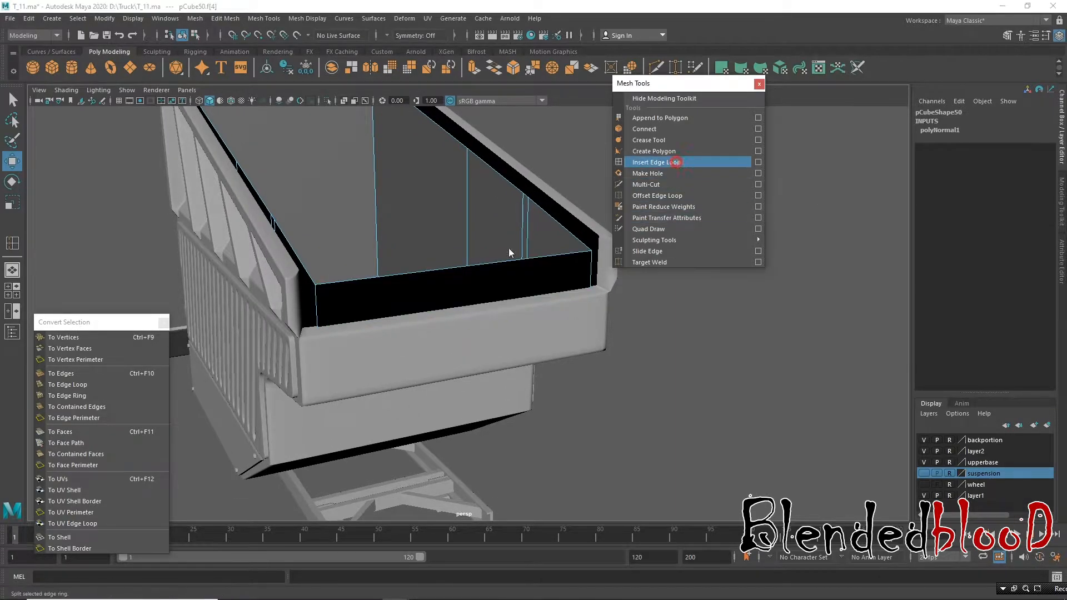
{"action": "left_click", "coordinate": [318, 328]}
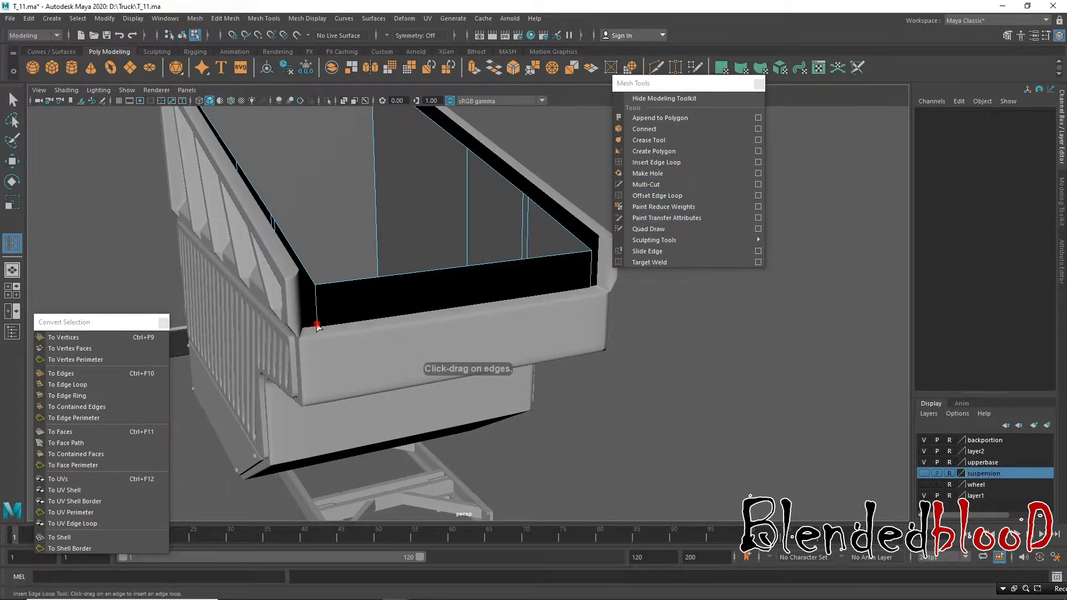
{"action": "key", "text": "w"}
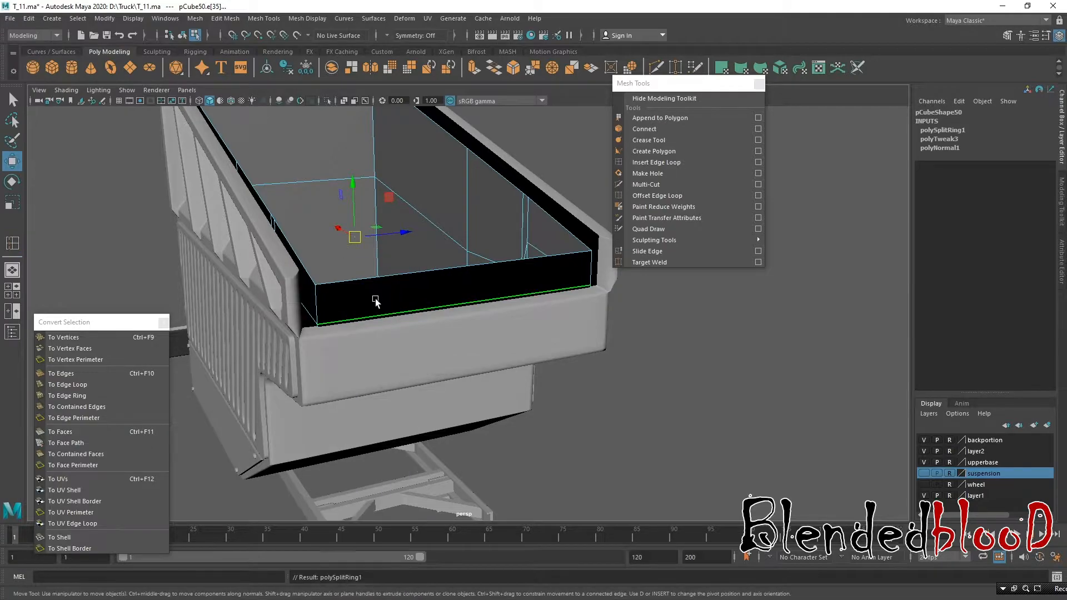
Step: Delete the tail wall face above the new edge loop
{"action": "left_click", "coordinate": [376, 296]}
{"action": "key", "text": "Delete"}
{"action": "left_click_drag", "start_coordinate": [386, 310], "coordinate": [435, 309], "text": "alt"}
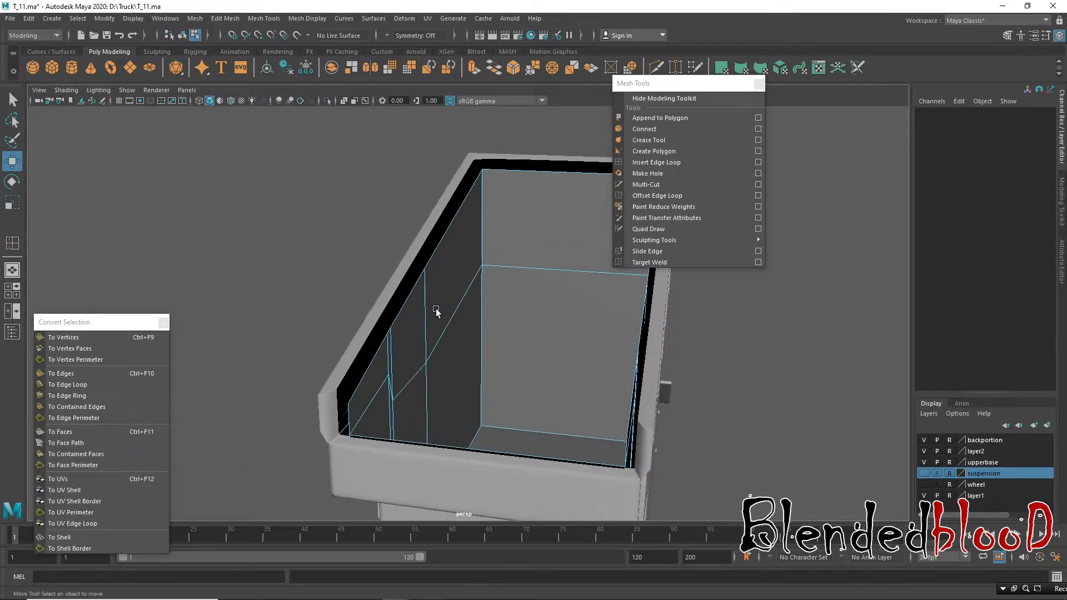
Step: Select the top edges along one side wall of the shell and move them up and outward to the body's rail
{"action": "right_click", "coordinate": [485, 186]}
{"action": "left_click", "coordinate": [481, 155]}
{"action": "left_click", "coordinate": [477, 178]}
{"action": "left_click", "coordinate": [379, 352], "text": "shift"}
{"action": "left_click_drag", "start_coordinate": [396, 369], "coordinate": [343, 329], "text": "alt"}
{"action": "right_click_drag", "start_coordinate": [343, 328], "coordinate": [383, 442], "text": "alt"}
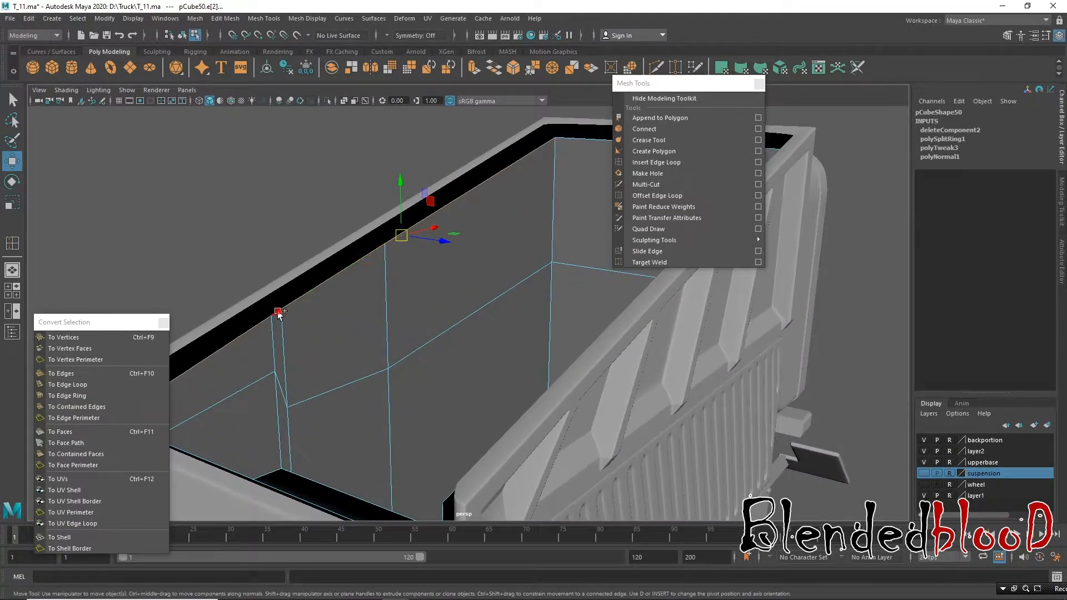
{"action": "right_click_drag", "start_coordinate": [436, 307], "coordinate": [385, 278], "text": "alt"}
{"action": "left_click_drag", "start_coordinate": [386, 278], "coordinate": [476, 259], "text": "alt"}
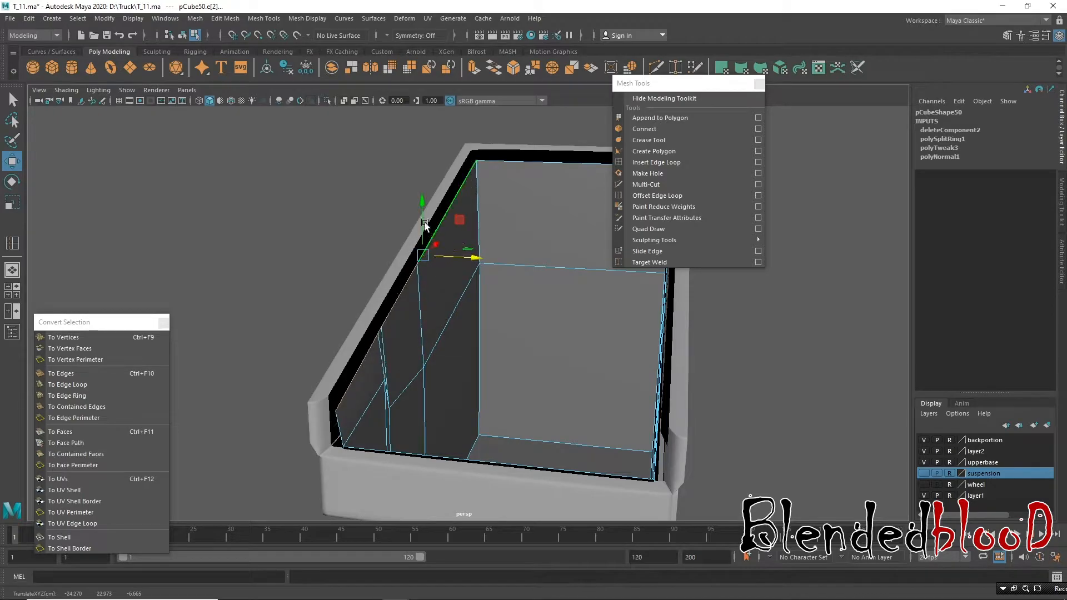
{"action": "left_click_drag", "start_coordinate": [423, 205], "coordinate": [413, 192]}
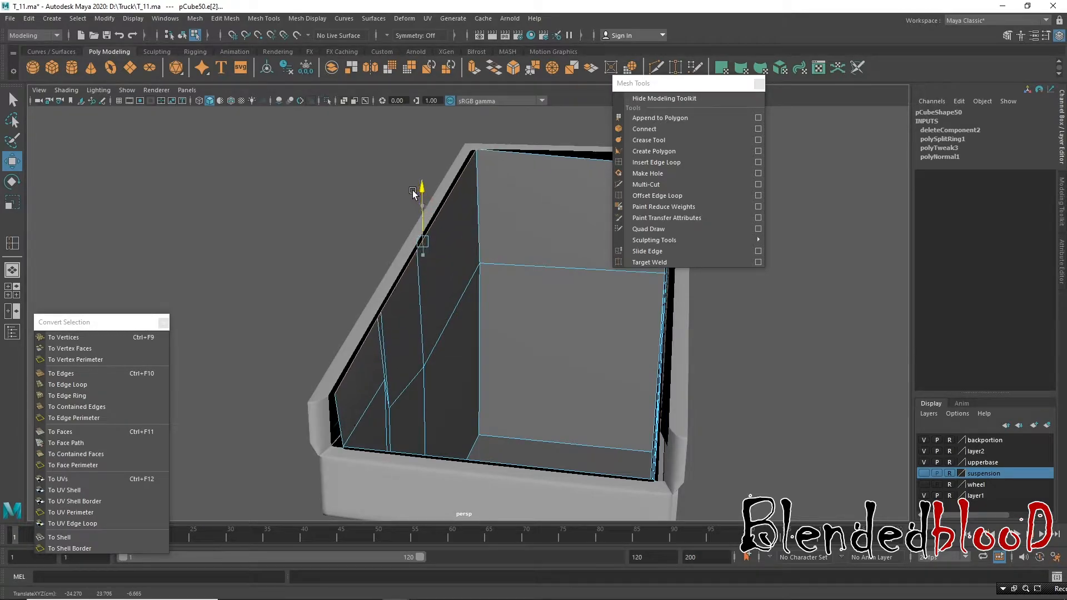
{"action": "left_click_drag", "start_coordinate": [483, 250], "coordinate": [440, 265]}
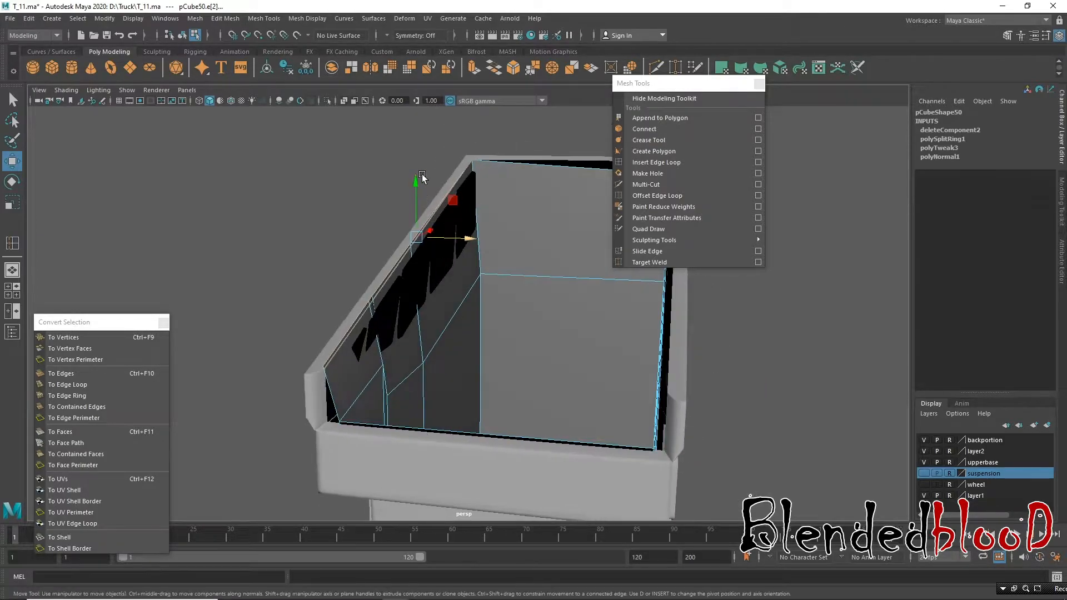
{"action": "left_click_drag", "start_coordinate": [418, 182], "coordinate": [419, 183]}
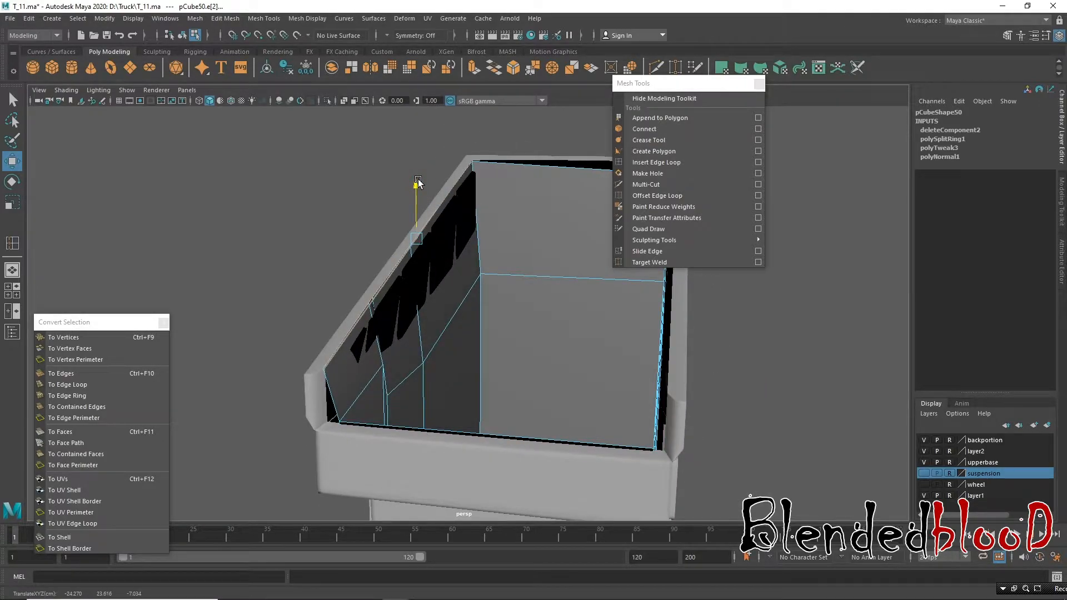
Step: Try adjusting the height of that side wall's top vertices to follow the body's sloping rail
{"action": "left_click_drag", "start_coordinate": [452, 242], "coordinate": [412, 256], "text": "alt"}
{"action": "right_click_drag", "start_coordinate": [412, 253], "coordinate": [369, 256]}
{"action": "left_click_drag", "start_coordinate": [377, 298], "coordinate": [349, 300], "text": "alt"}
{"action": "left_click_drag", "start_coordinate": [209, 307], "coordinate": [282, 326]}
{"action": "left_click_drag", "start_coordinate": [489, 189], "coordinate": [532, 216], "text": "shift"}
{"action": "left_click_drag", "start_coordinate": [406, 277], "coordinate": [389, 237], "text": "alt"}
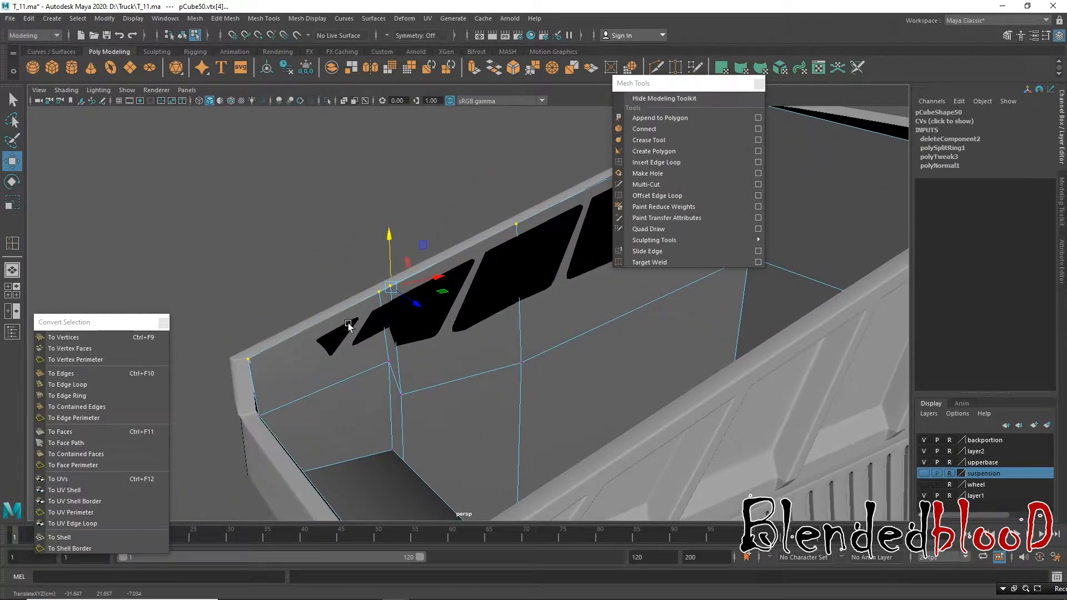
{"action": "left_click_drag", "start_coordinate": [350, 271], "coordinate": [398, 323]}
{"action": "left_click_drag", "start_coordinate": [383, 240], "coordinate": [419, 295]}
Step: Undo the vertex and edge adjustments along the side wall's top
{"action": "key", "text": "ctrl+z"}
{"action": "key", "text": "ctrl+z"}
{"action": "key", "text": "ctrl+z"}
{"action": "key", "text": "ctrl+z"}
{"action": "key", "text": "ctrl+z"}
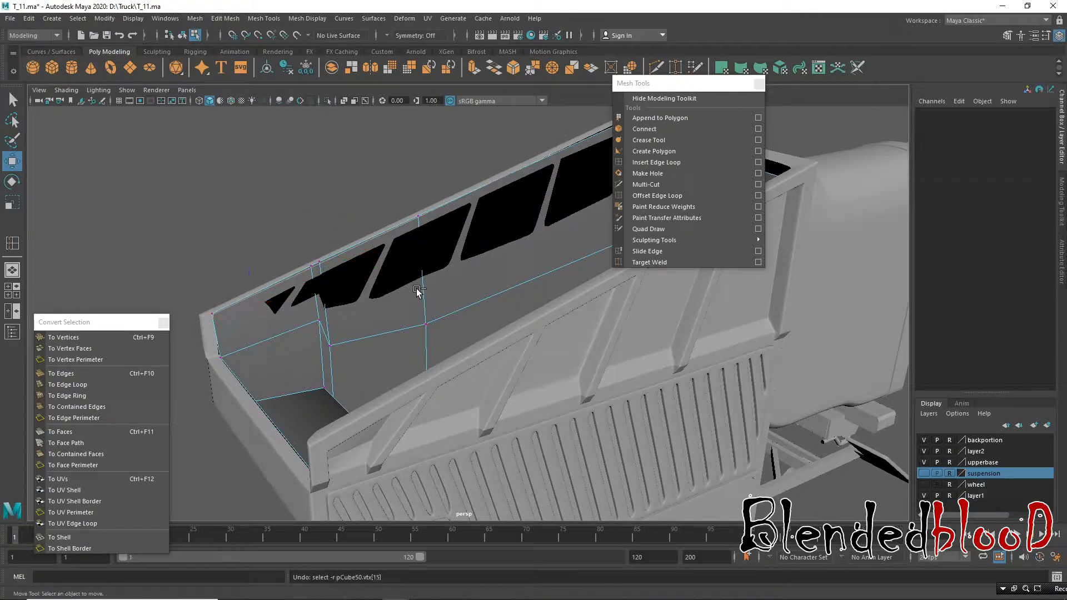
{"action": "key", "text": "ctrl+z"}
{"action": "key", "text": "ctrl+z"}
{"action": "key", "text": "ctrl+z"}
Step: Raise the shell's two top vertices on the cab-side end wall to meet the body's rim
{"action": "left_click_drag", "start_coordinate": [418, 297], "coordinate": [440, 295], "text": "alt"}
{"action": "left_click_drag", "start_coordinate": [309, 165], "coordinate": [591, 223]}
{"action": "left_click_drag", "start_coordinate": [493, 202], "coordinate": [449, 147], "text": "alt"}
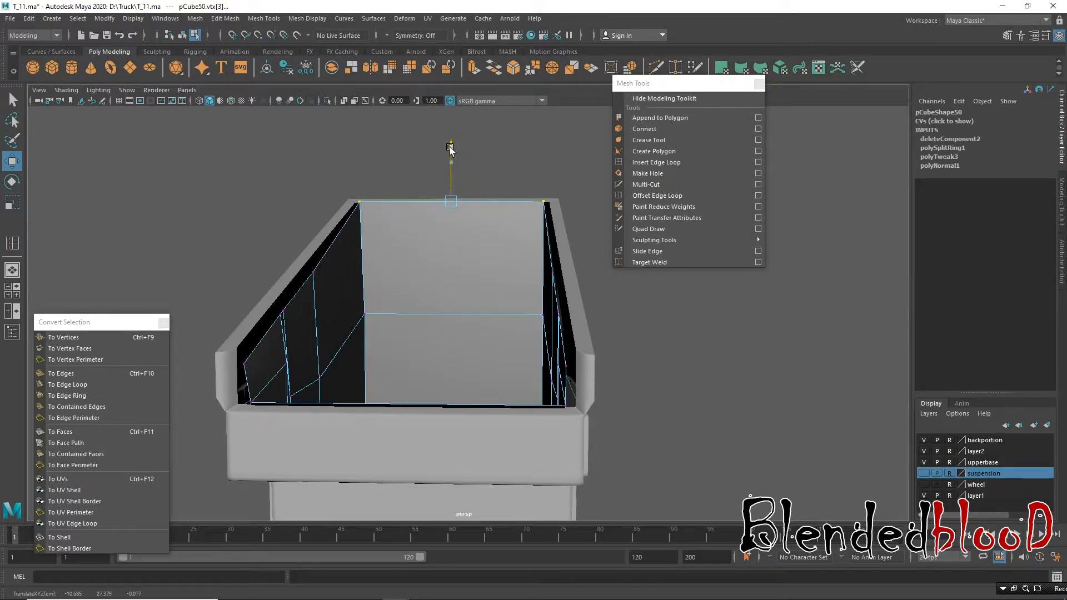
{"action": "left_click_drag", "start_coordinate": [434, 241], "coordinate": [414, 263], "text": "alt"}
{"action": "left_click_drag", "start_coordinate": [398, 301], "coordinate": [456, 417], "text": "alt"}
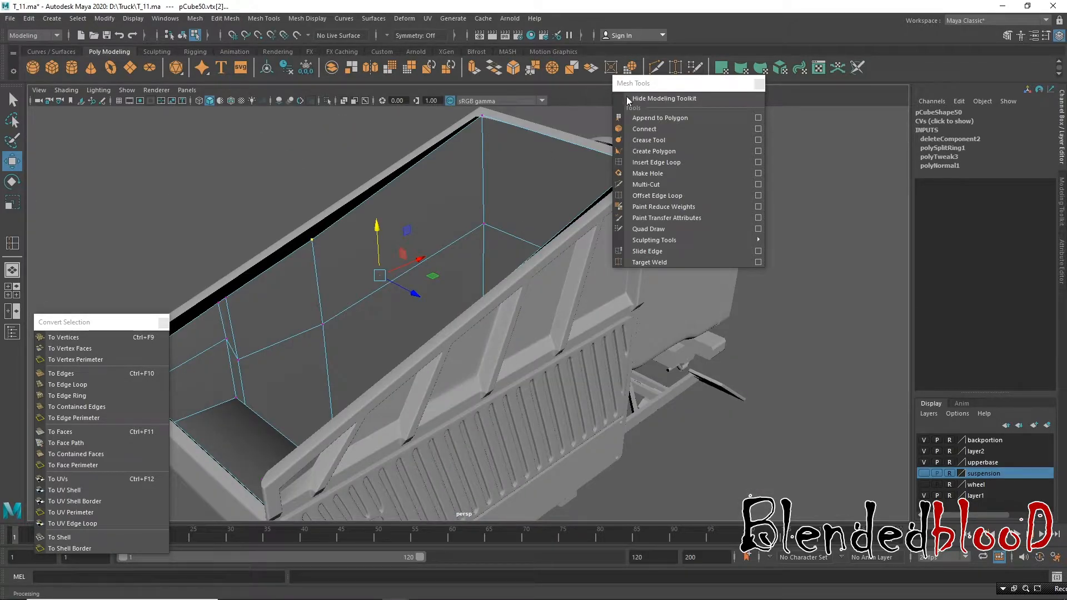
Step: Select all of the shell's top vertices in the front view and scale them vertically into one flat line
{"action": "left_click_drag", "start_coordinate": [650, 84], "coordinate": [879, 160]}
{"action": "left_click_drag", "start_coordinate": [580, 312], "coordinate": [667, 304], "text": "alt"}
{"action": "key", "text": "space"}
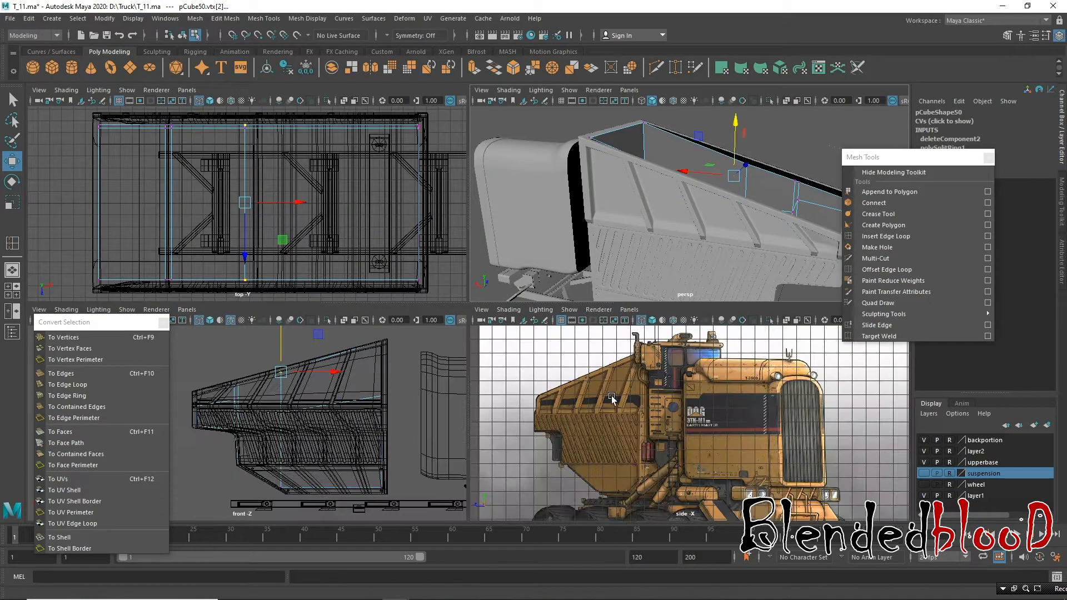
{"action": "key", "text": "space"}
{"action": "scroll", "coordinate": [360, 329], "scroll_direction": "up", "scroll_amount": 8}
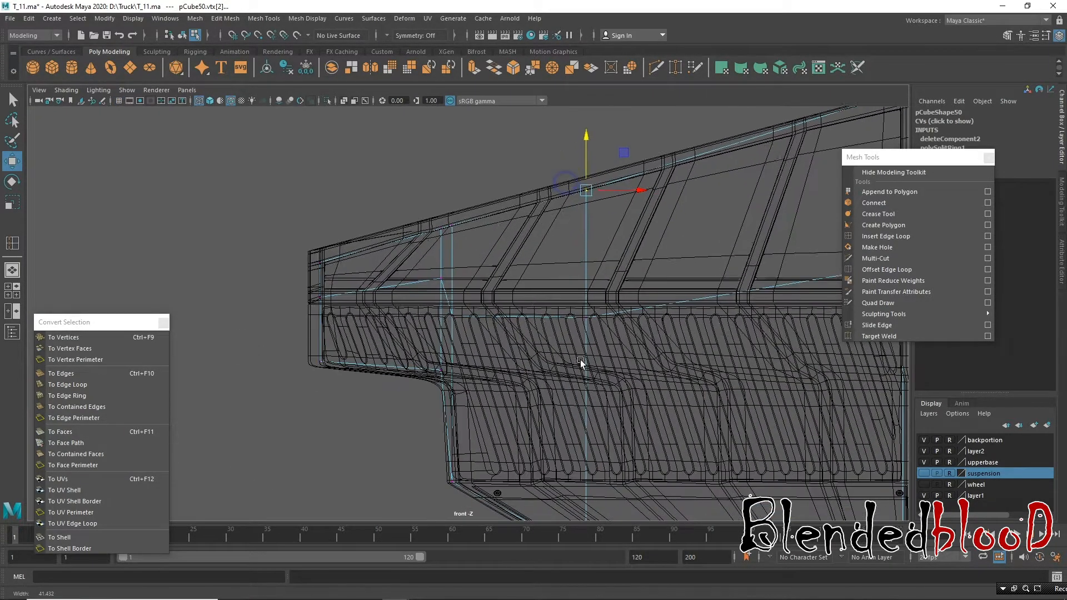
{"action": "scroll", "coordinate": [449, 194], "scroll_direction": "up", "scroll_amount": 3}
{"action": "middle_click_drag", "start_coordinate": [368, 220], "coordinate": [444, 283], "text": "alt"}
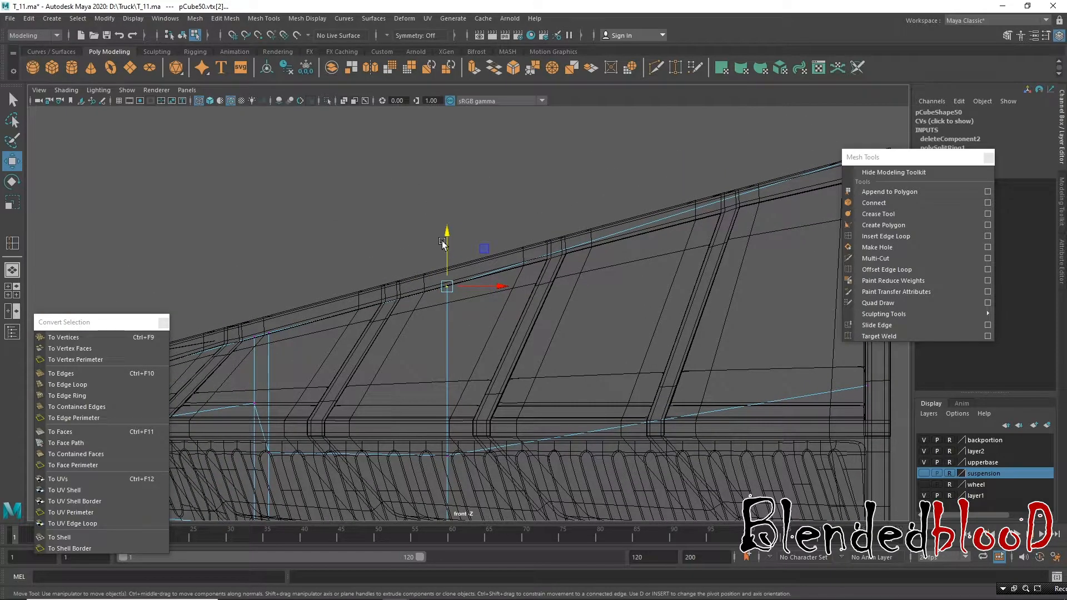
{"action": "scroll", "coordinate": [441, 245], "scroll_direction": "down", "scroll_amount": 5}
{"action": "left_click_drag", "start_coordinate": [279, 365], "coordinate": [334, 366]}
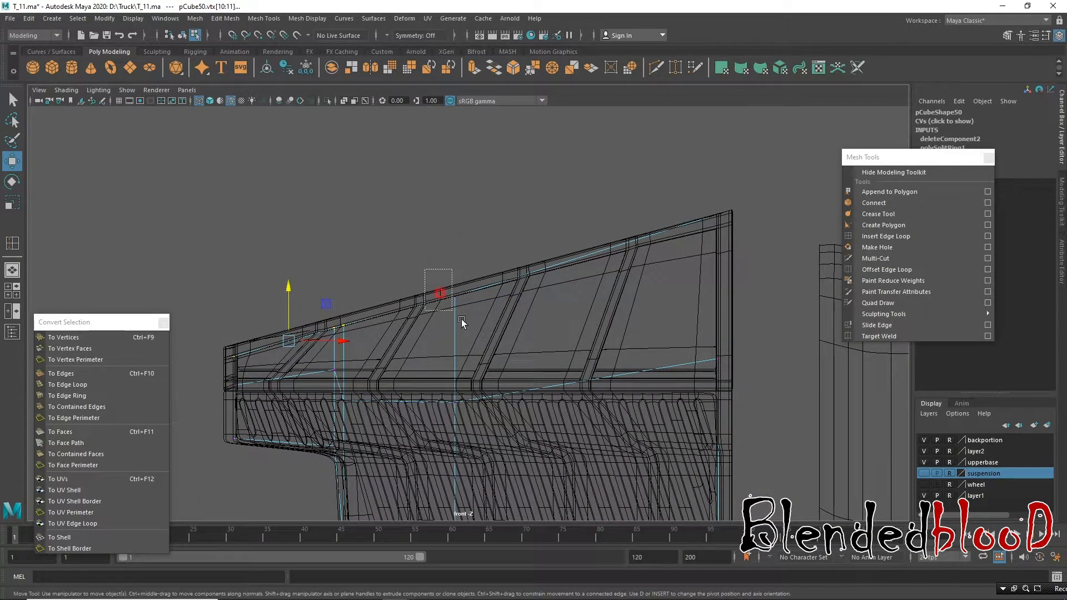
{"action": "left_click_drag", "start_coordinate": [667, 187], "coordinate": [753, 243]}
{"action": "key", "text": "r"}
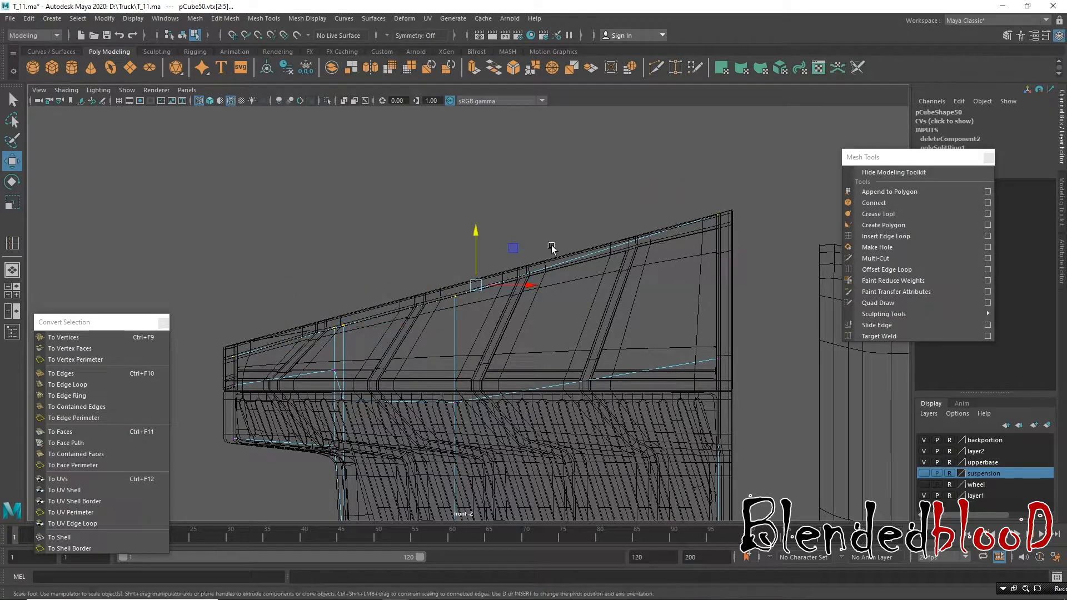
{"action": "left_click_drag", "start_coordinate": [480, 253], "coordinate": [477, 284]}
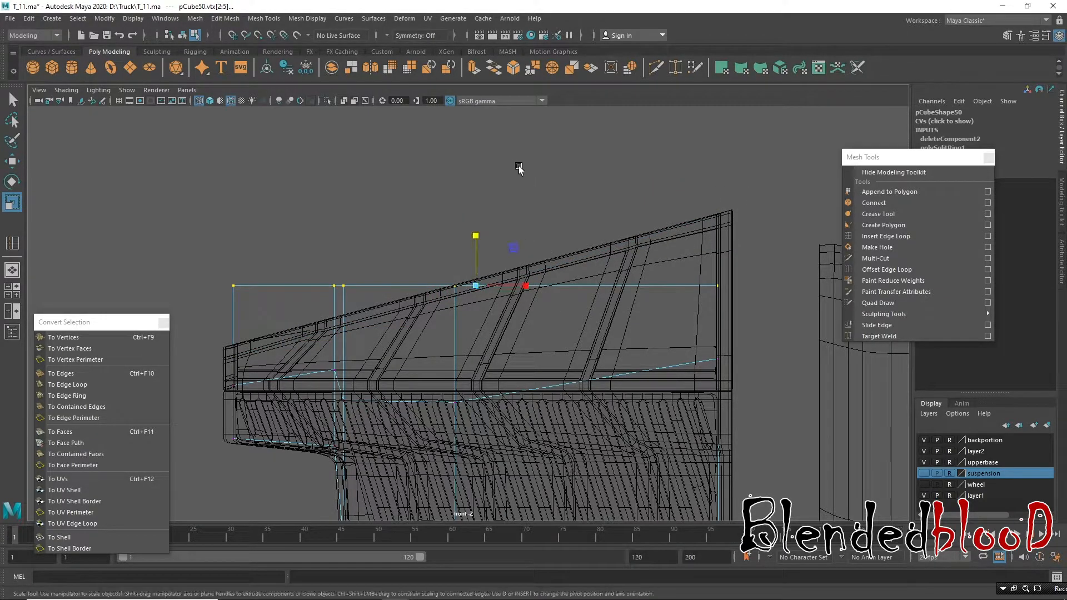
Step: Rotate the flattened top vertices to match the body's sloping rail and move them up onto it
{"action": "key", "text": "e"}
{"action": "left_click_drag", "start_coordinate": [525, 256], "coordinate": [476, 231]}
{"action": "key", "text": "w"}
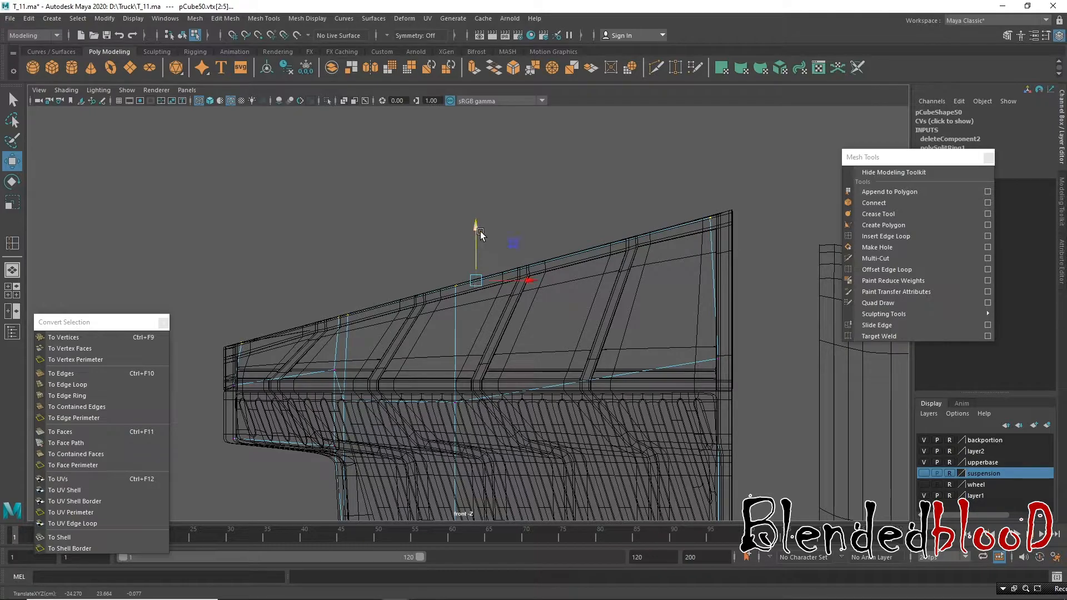
Step: Align the shell's cab-end vertices into a vertical line and shift them against the body's end wall
{"action": "key", "text": "space"}
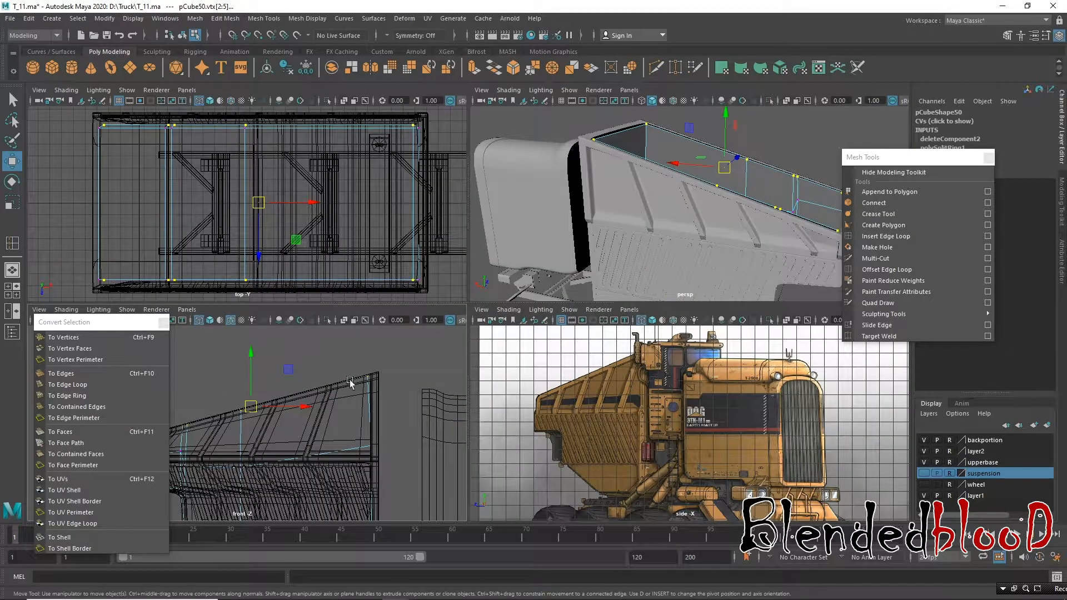
{"action": "key", "text": "space"}
{"action": "middle_click_drag", "start_coordinate": [482, 254], "coordinate": [359, 245], "text": "alt"}
{"action": "left_click_drag", "start_coordinate": [537, 157], "coordinate": [642, 501]}
{"action": "middle_click_drag", "start_coordinate": [647, 365], "coordinate": [612, 319], "text": "alt"}
{"action": "right_click_drag", "start_coordinate": [612, 319], "coordinate": [427, 91], "text": "alt"}
{"action": "left_click_drag", "start_coordinate": [477, 151], "coordinate": [583, 520]}
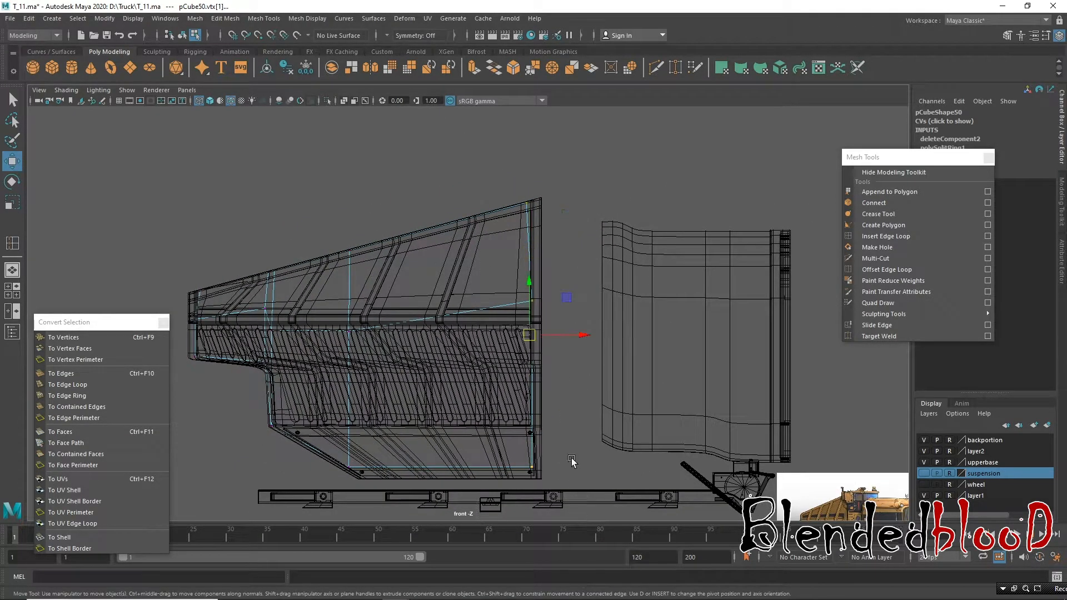
{"action": "key", "text": "r"}
{"action": "left_click_drag", "start_coordinate": [580, 337], "coordinate": [306, 346]}
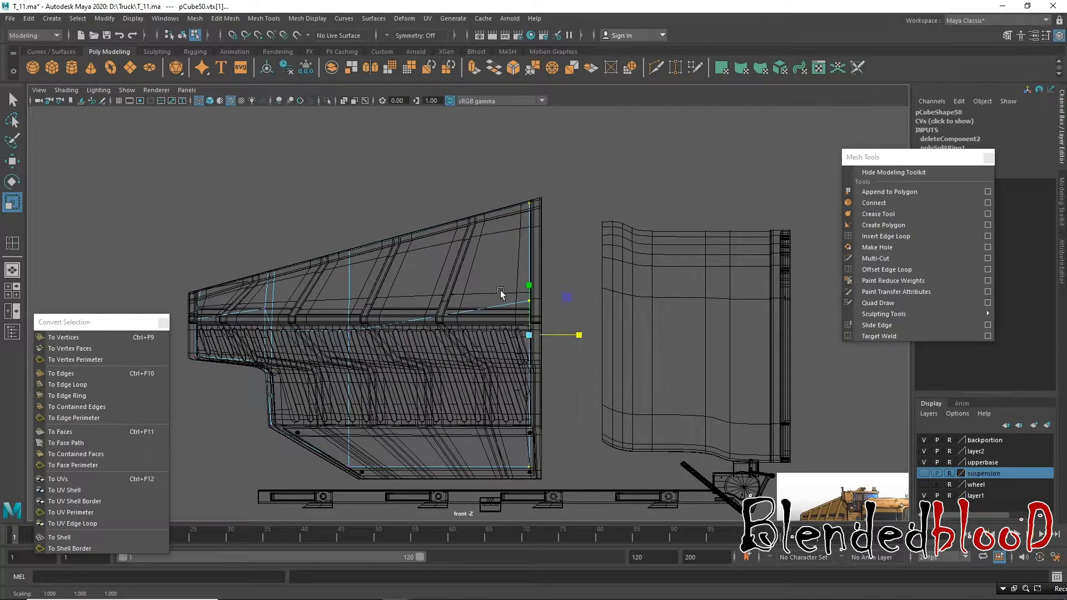
{"action": "key", "text": "w"}
{"action": "left_click_drag", "start_coordinate": [578, 332], "coordinate": [588, 333]}
Step: Align the shell's tail-end vertices along the length axis and nudge the top ones down below the rail
{"action": "middle_click_drag", "start_coordinate": [277, 324], "coordinate": [386, 322], "text": "alt"}
{"action": "left_click_drag", "start_coordinate": [276, 256], "coordinate": [326, 396]}
{"action": "key", "text": "r"}
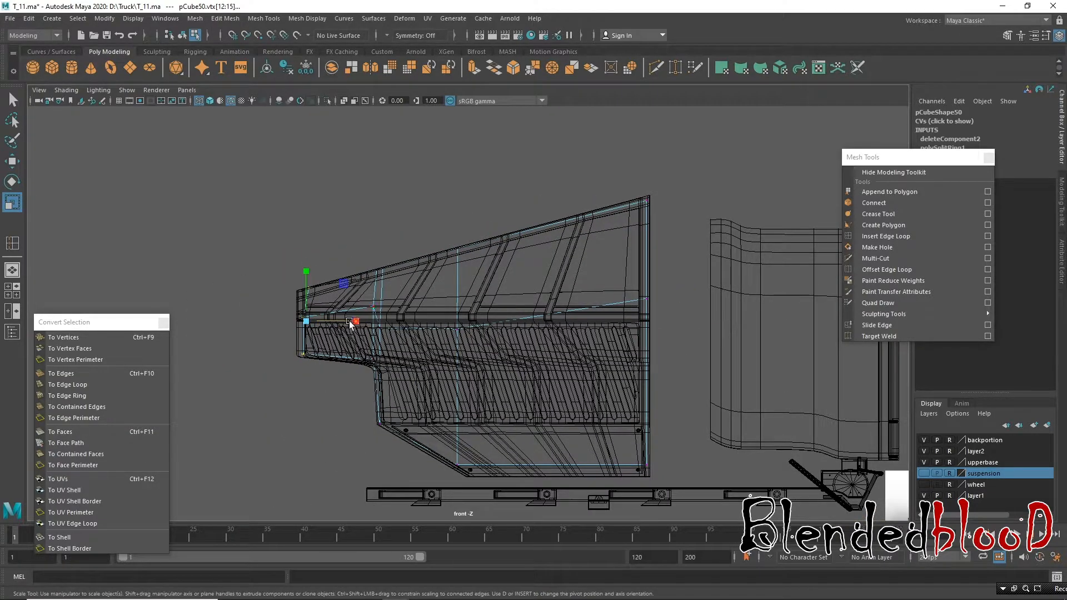
{"action": "key", "text": "w"}
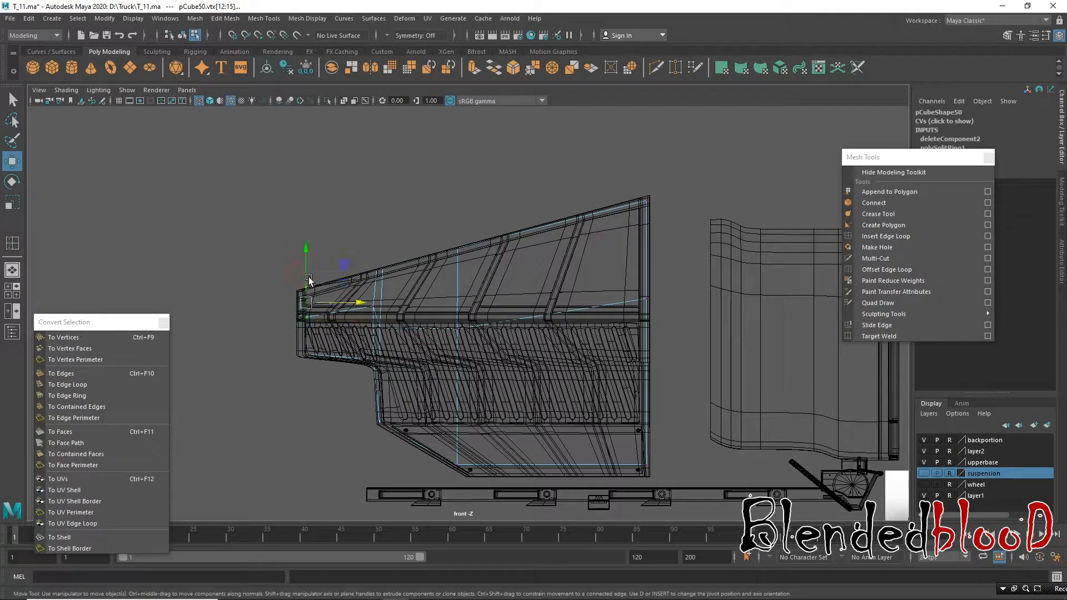
{"action": "left_click_drag", "start_coordinate": [303, 251], "coordinate": [306, 256]}
Step: Select the top edges along one side wall of the shell in the perspective view and move them outward into the body's rail
{"action": "key", "text": "space"}
{"action": "key", "text": "space"}
{"action": "left_click_drag", "start_coordinate": [477, 214], "coordinate": [570, 217], "text": "alt"}
{"action": "right_click_drag", "start_coordinate": [570, 216], "coordinate": [572, 184]}
{"action": "left_click", "coordinate": [578, 199]}
{"action": "left_click_drag", "start_coordinate": [583, 311], "coordinate": [619, 307], "text": "alt"}
{"action": "left_click", "coordinate": [626, 317], "text": "shift"}
{"action": "left_click", "coordinate": [648, 342], "text": "shift"}
{"action": "left_click", "coordinate": [665, 361], "text": "shift"}
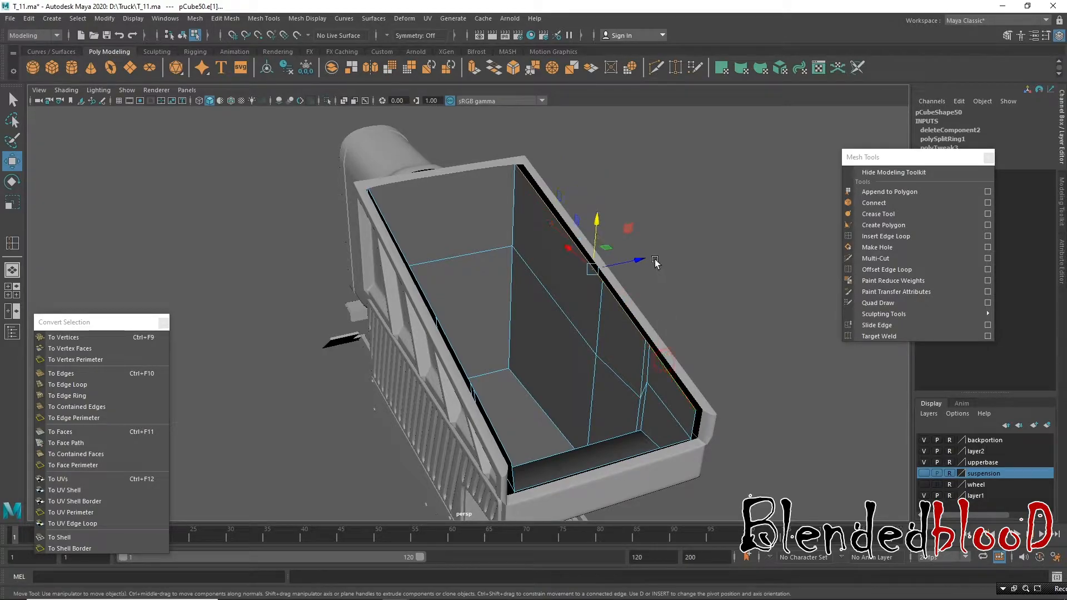
{"action": "mouse_move", "coordinate": [639, 261]}
{"action": "left_mouse_down"}
{"action": "mouse_move", "coordinate": [567, 272]}
{"action": "mouse_move", "coordinate": [656, 266]}
{"action": "left_mouse_up"}
{"action": "scroll", "coordinate": [567, 271], "scroll_direction": "up", "scroll_amount": 2}
{"action": "mouse_move", "coordinate": [575, 180]}
{"action": "left_mouse_down"}
{"action": "mouse_move", "coordinate": [638, 187]}
{"action": "mouse_move", "coordinate": [572, 200]}
{"action": "left_mouse_up"}
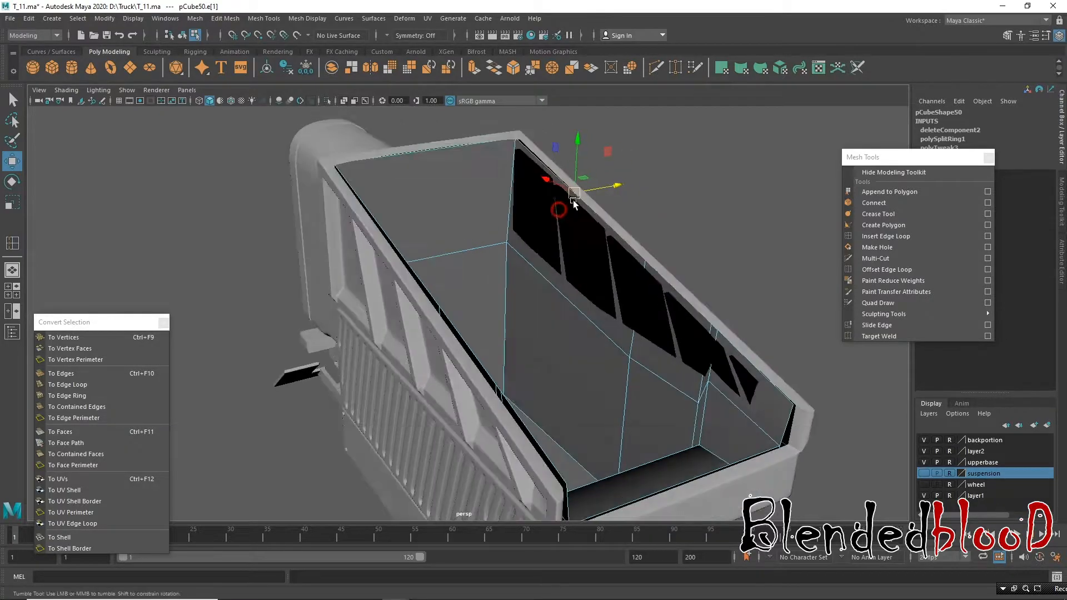
Step: Raise the top edge of the shell's cab-side end wall slightly to close the gap below the rim
{"action": "left_click_drag", "start_coordinate": [572, 147], "coordinate": [425, 218]}
{"action": "left_click", "coordinate": [436, 258], "text": "shift"}
{"action": "left_click", "coordinate": [442, 261]}
{"action": "left_click", "coordinate": [391, 227]}
{"action": "left_click_drag", "start_coordinate": [390, 227], "coordinate": [472, 219], "text": "alt"}
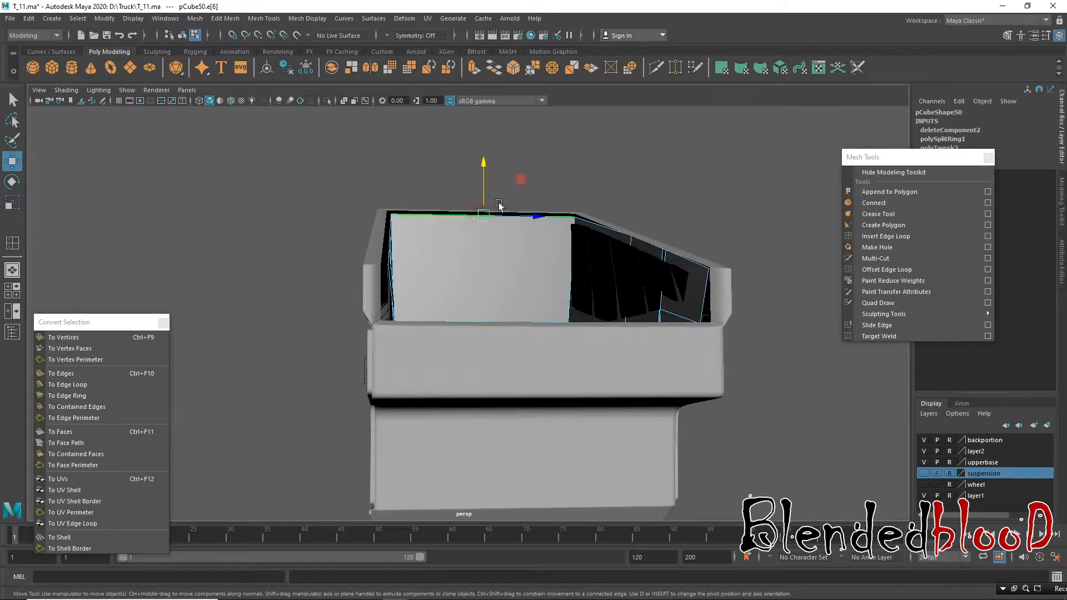
{"action": "left_click_drag", "start_coordinate": [485, 169], "coordinate": [485, 165]}
{"action": "left_click_drag", "start_coordinate": [518, 269], "coordinate": [528, 268], "text": "alt"}
{"action": "left_click_drag", "start_coordinate": [491, 213], "coordinate": [408, 188], "text": "alt"}
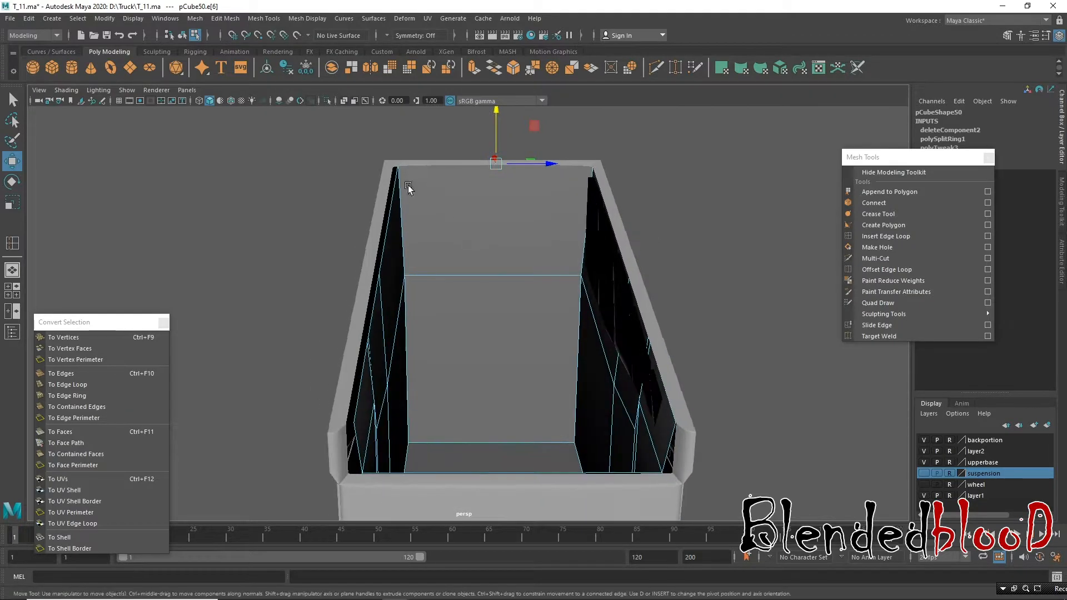
Step: Move the top edges of the shell's opposite side wall outward into the body's rail
{"action": "left_click", "coordinate": [396, 186]}
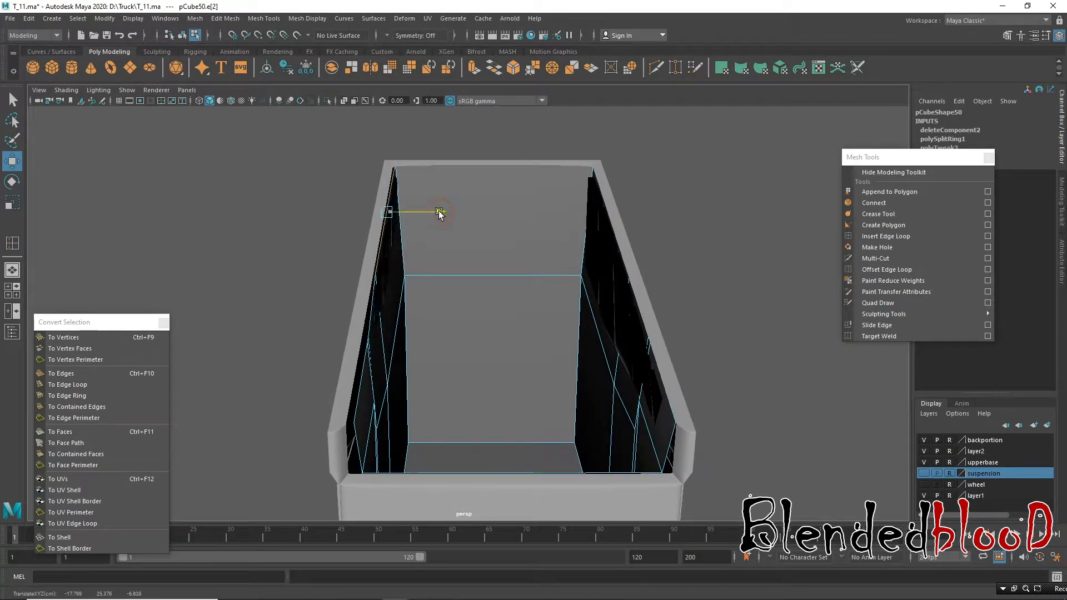
{"action": "left_click_drag", "start_coordinate": [439, 214], "coordinate": [437, 214]}
{"action": "left_click_drag", "start_coordinate": [387, 323], "coordinate": [307, 317], "text": "alt"}
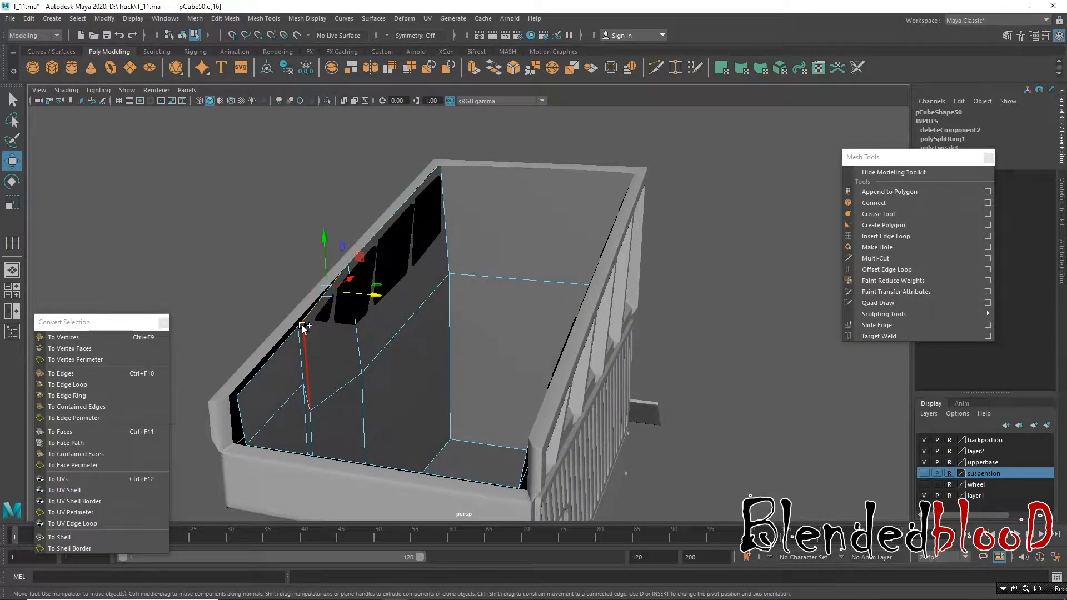
{"action": "left_click", "coordinate": [288, 337], "text": "shift"}
{"action": "left_click_drag", "start_coordinate": [347, 331], "coordinate": [312, 351]}
Step: Move the shell's top corner vertex at the tail of that side wall outward to meet the rail
{"action": "right_click", "coordinate": [320, 340]}
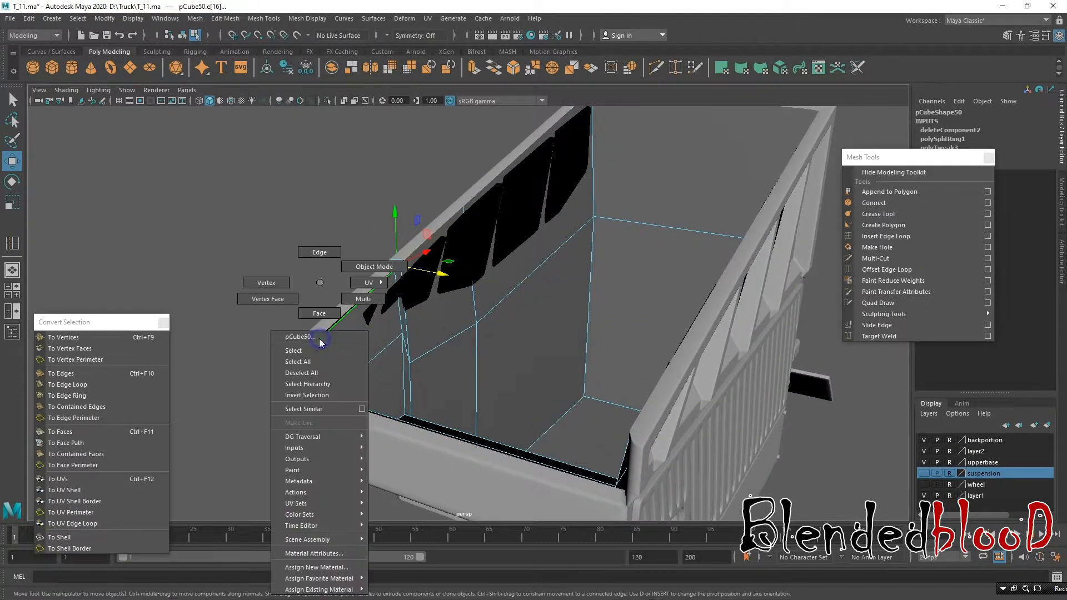
{"action": "left_click", "coordinate": [262, 283]}
{"action": "left_click", "coordinate": [318, 345]}
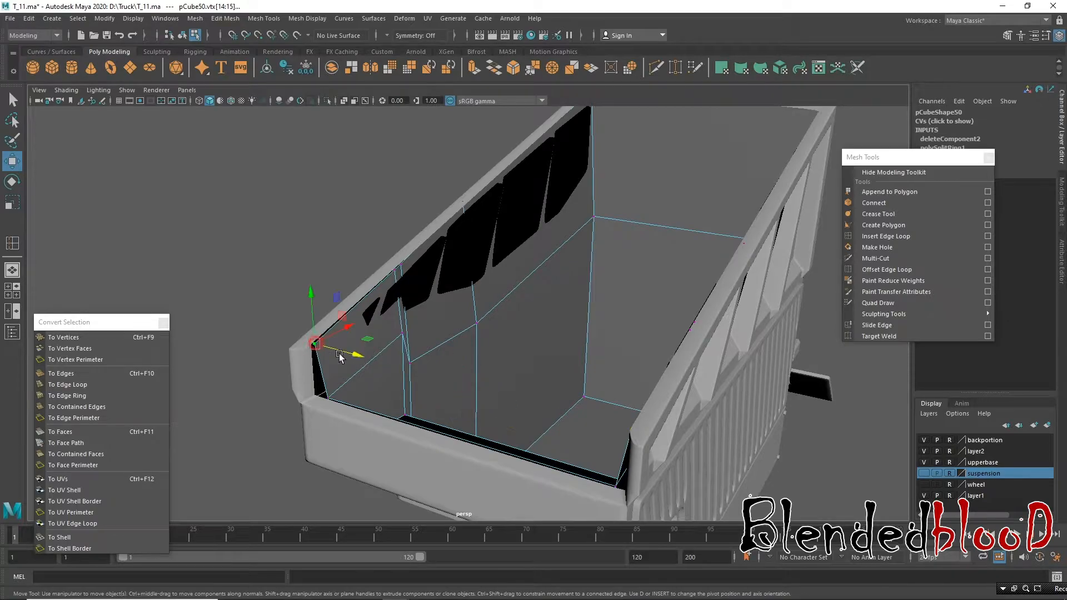
{"action": "left_click_drag", "start_coordinate": [357, 355], "coordinate": [353, 354]}
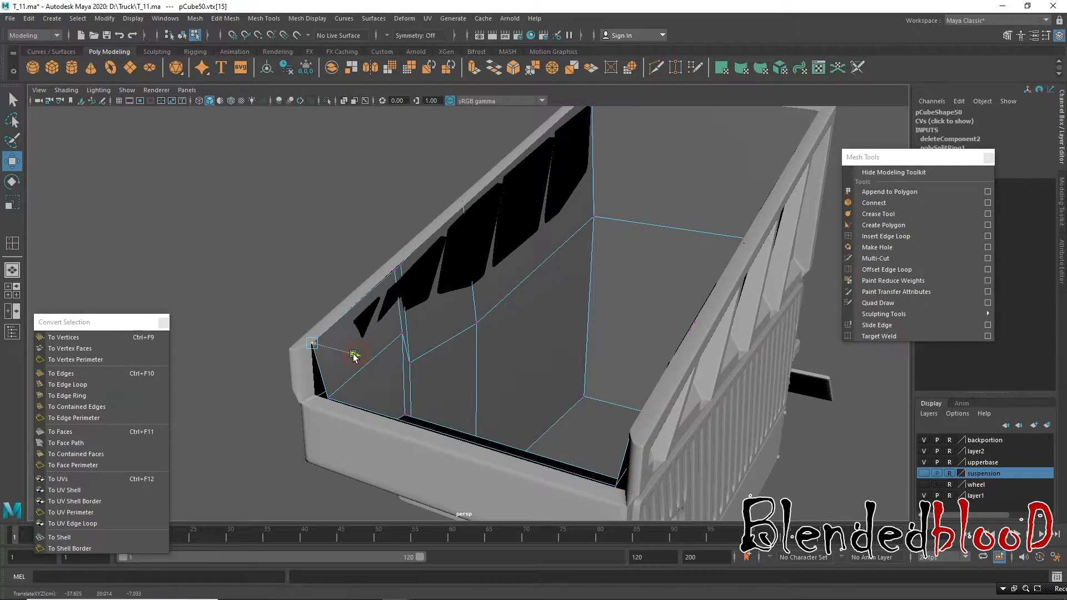
Step: Scale the lower tail-end corner vertices apart across the width to reach the body's side walls
{"action": "left_click", "coordinate": [328, 398]}
{"action": "left_click_drag", "start_coordinate": [328, 398], "coordinate": [689, 384], "text": "alt"}
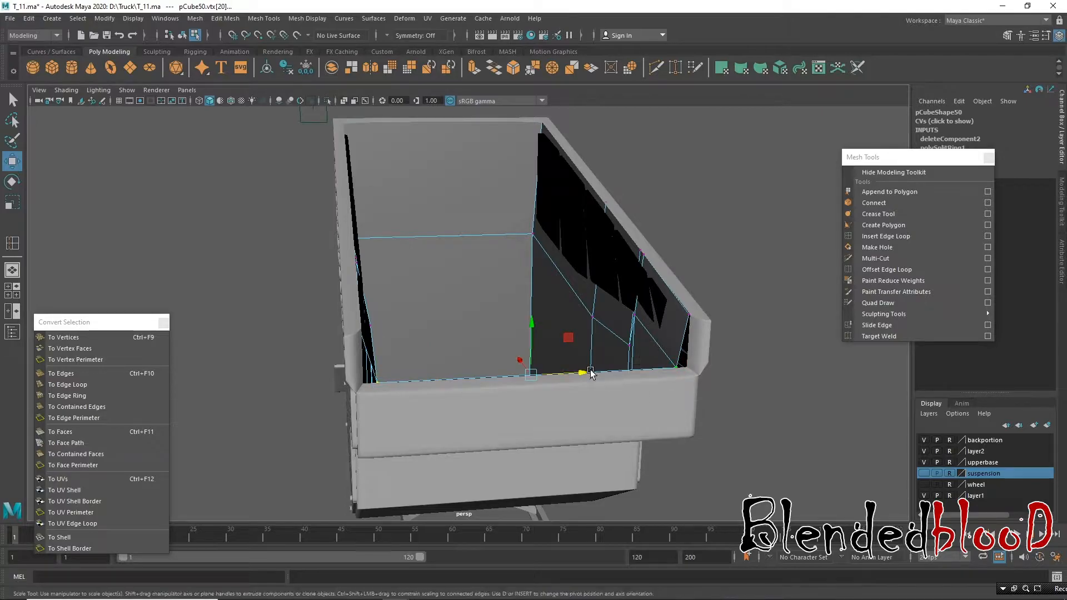
{"action": "key", "text": "r"}
{"action": "left_click_drag", "start_coordinate": [579, 370], "coordinate": [778, 311]}
Step: Insert an edge loop around the shell just below its rim and scale it inward across the width to about 0.91
{"action": "left_click", "coordinate": [906, 236]}
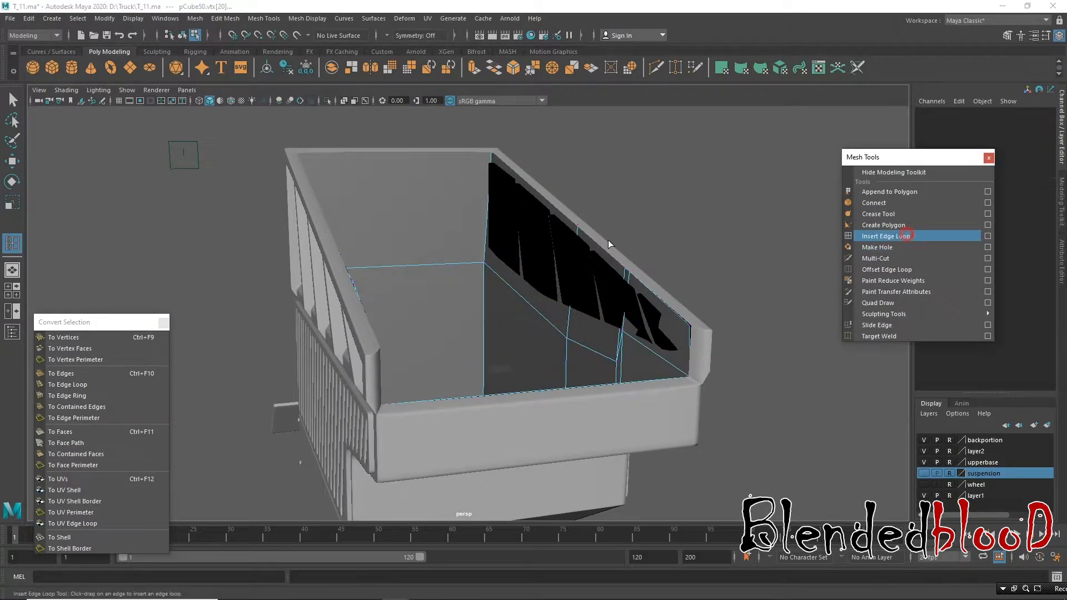
{"action": "left_click_drag", "start_coordinate": [486, 255], "coordinate": [483, 253]}
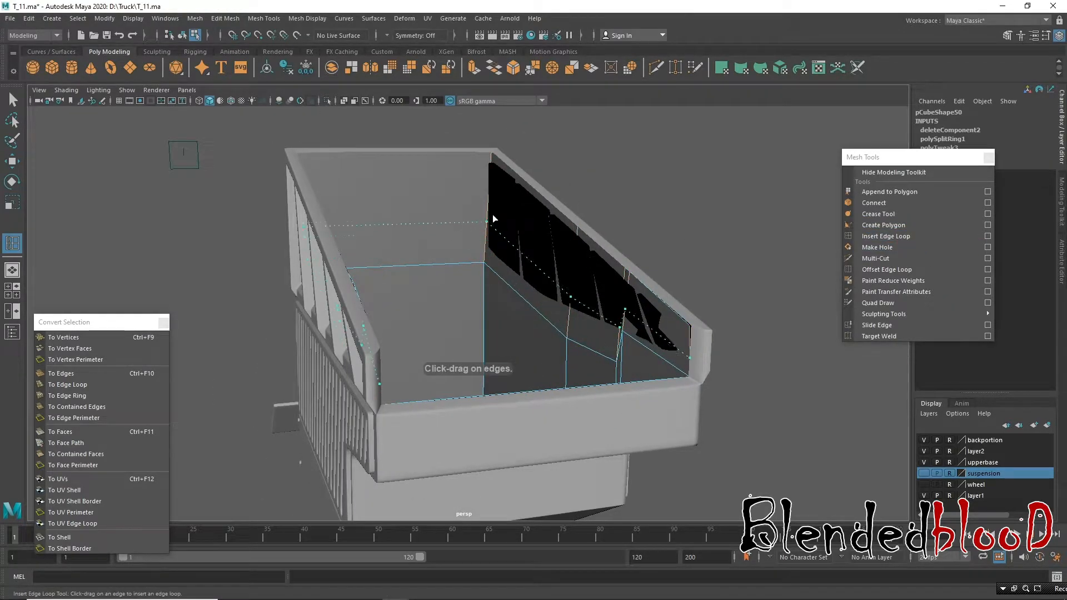
{"action": "left_click_drag", "start_coordinate": [487, 174], "coordinate": [466, 165]}
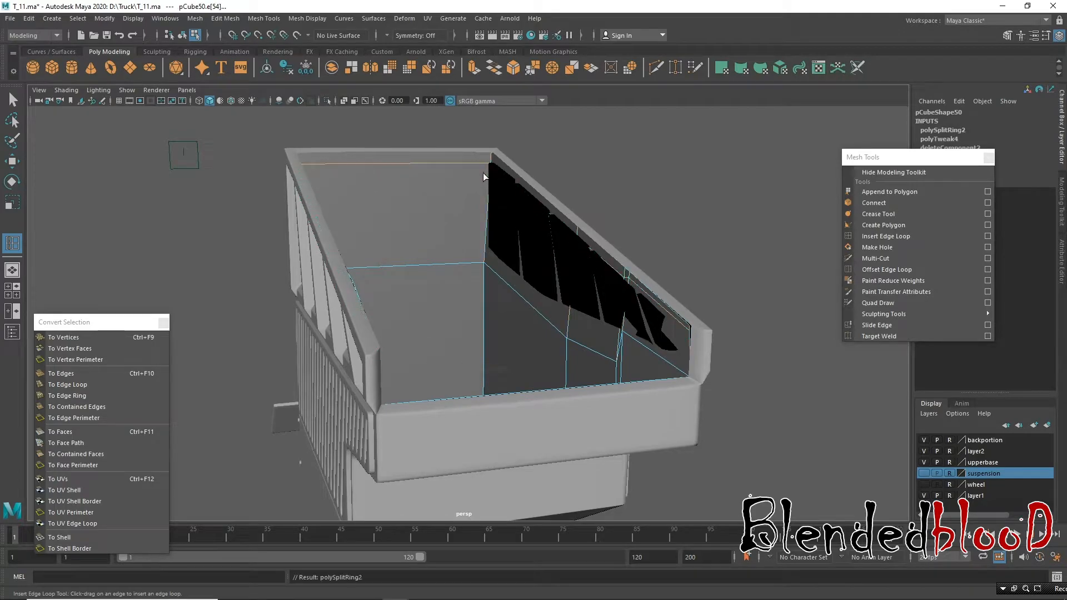
{"action": "key", "text": "w"}
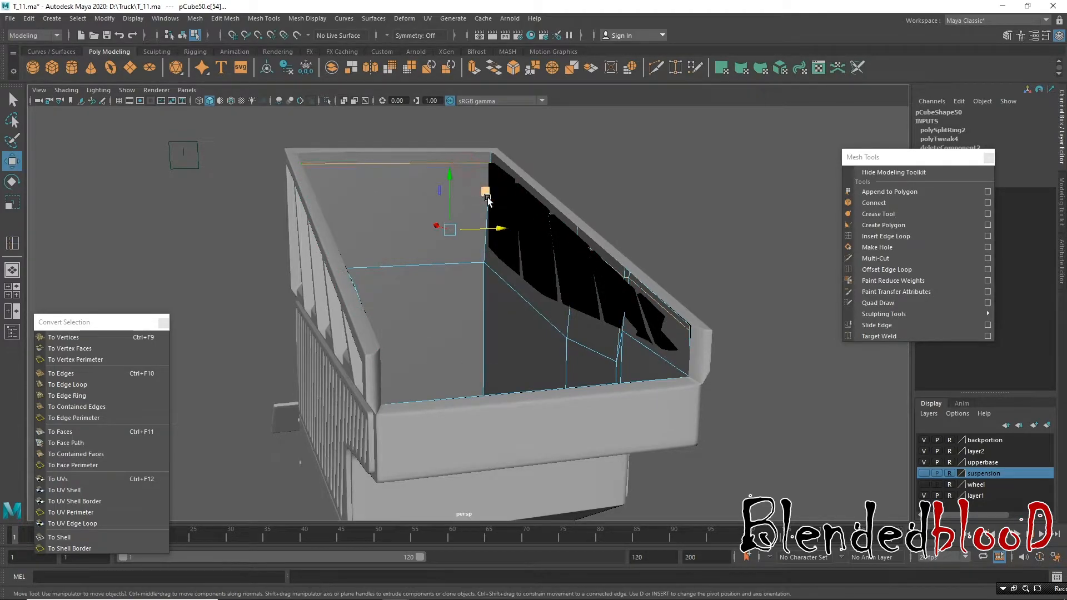
{"action": "key", "text": "r"}
{"action": "left_click", "coordinate": [498, 228]}
{"action": "left_click_drag", "start_coordinate": [498, 228], "coordinate": [494, 230]}
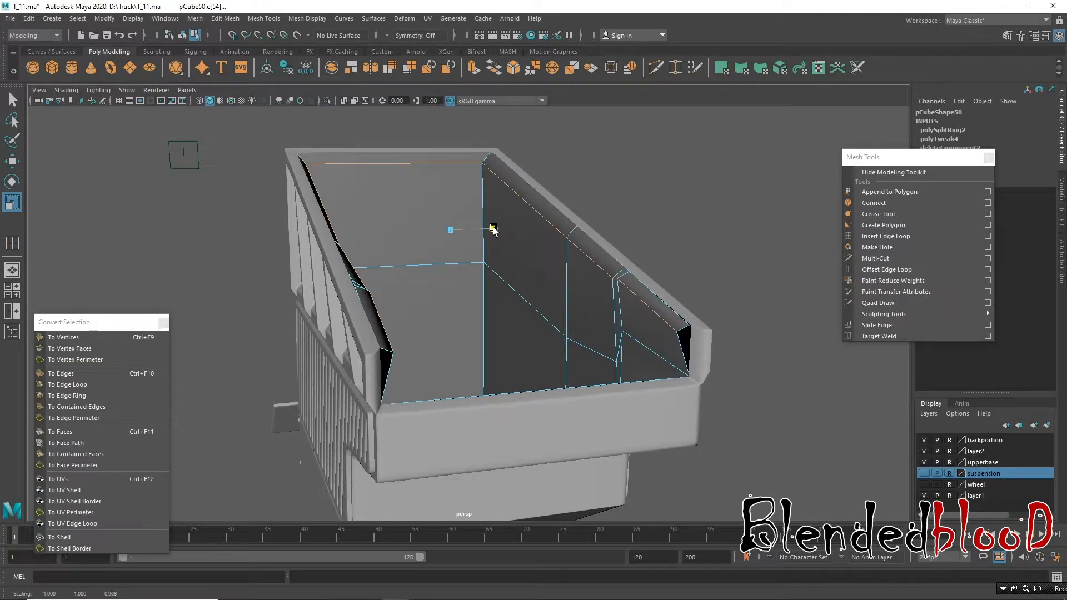
Step: Insert a crosswise edge loop through the shell's side walls near the tail end
{"action": "left_click_drag", "start_coordinate": [629, 314], "coordinate": [611, 319], "text": "alt"}
{"action": "right_click_drag", "start_coordinate": [610, 285], "coordinate": [564, 287]}
{"action": "left_click", "coordinate": [617, 325]}
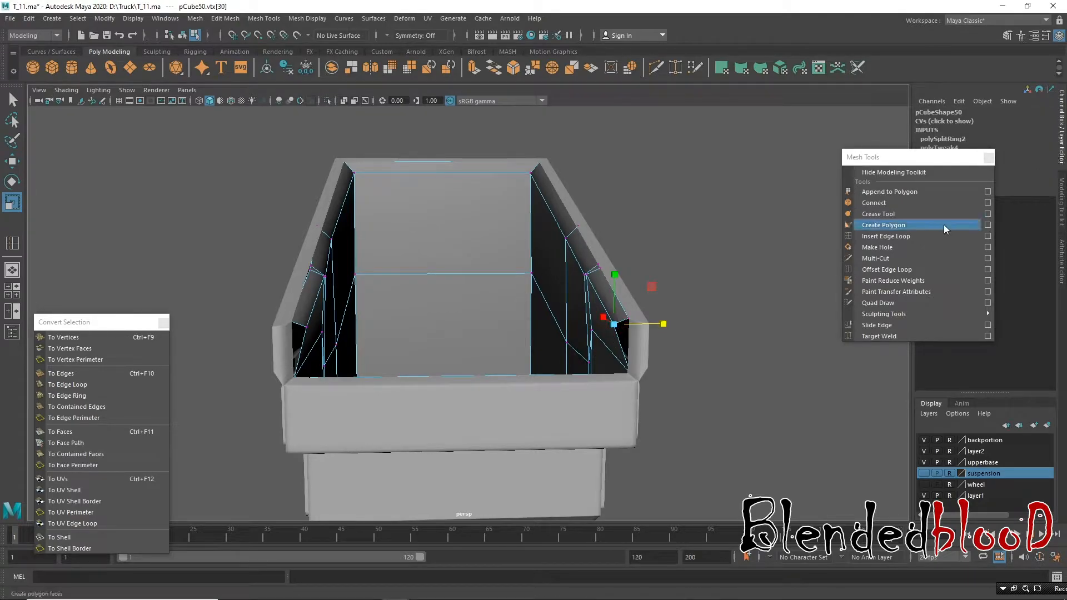
{"action": "left_click", "coordinate": [890, 236]}
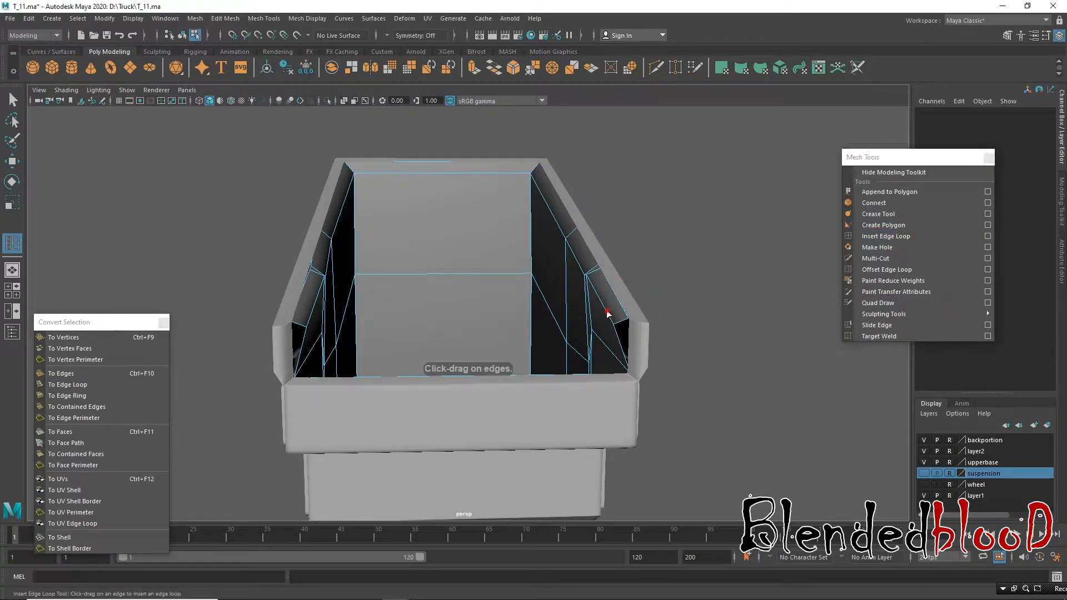
{"action": "left_click", "coordinate": [606, 315]}
{"action": "key", "text": "w"}
Step: Select the below-rim vertices at the tail end of both side walls and scale them outward to meet the body
{"action": "right_click_drag", "start_coordinate": [615, 283], "coordinate": [578, 282]}
{"action": "left_click", "coordinate": [617, 321]}
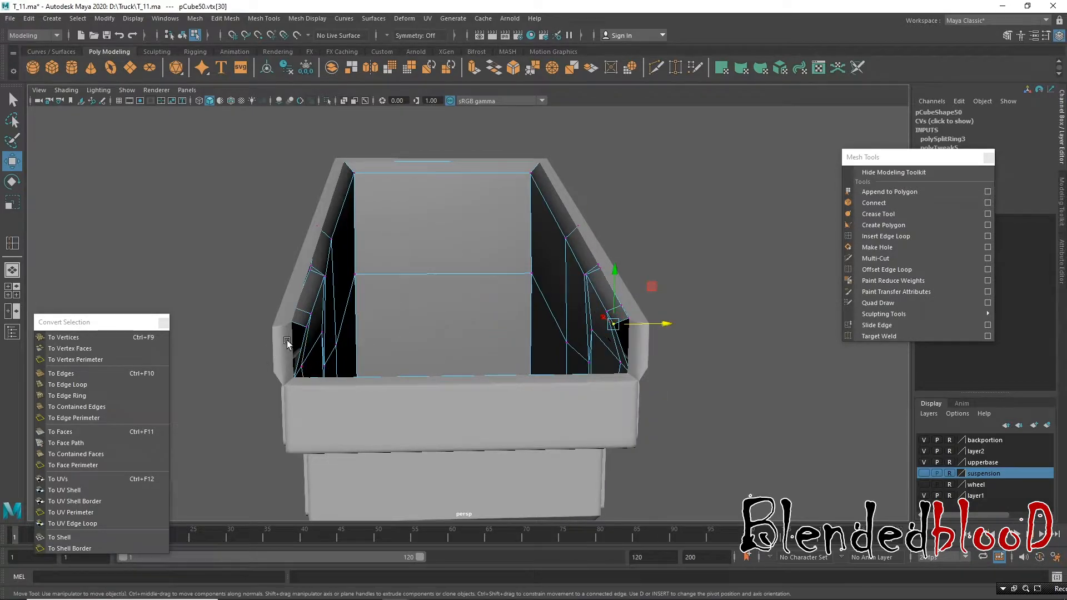
{"action": "left_click", "coordinate": [305, 332], "text": "shift"}
{"action": "key", "text": "r"}
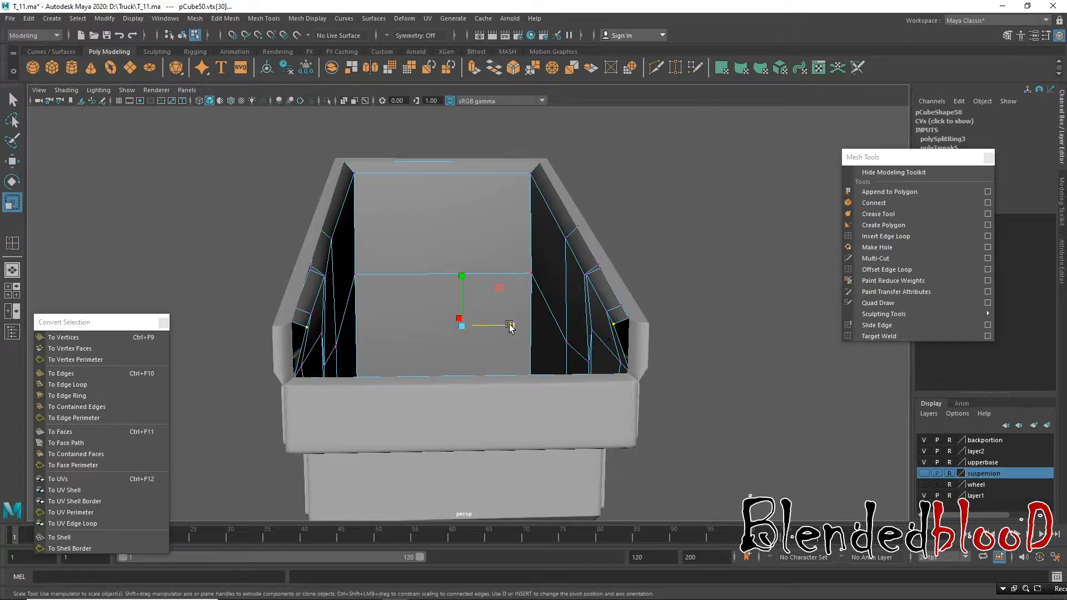
{"action": "left_click_drag", "start_coordinate": [510, 326], "coordinate": [514, 326]}
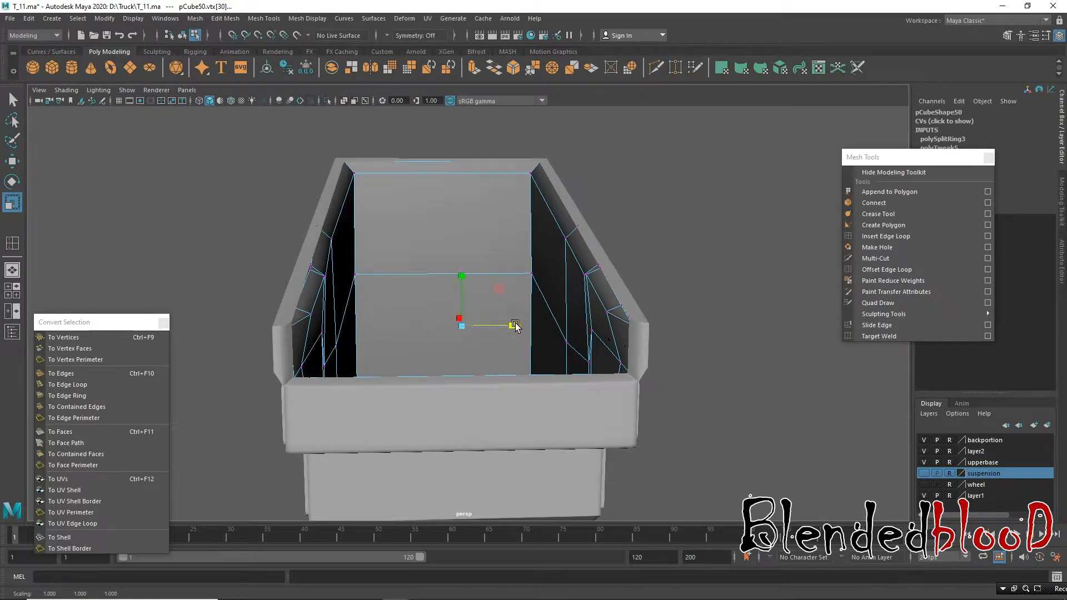
{"action": "key", "text": "w"}
Step: Return to object mode and preview the interior shell smoothed
{"action": "left_click_drag", "start_coordinate": [572, 309], "coordinate": [601, 311], "text": "alt"}
{"action": "right_click_drag", "start_coordinate": [601, 310], "coordinate": [639, 263]}
{"action": "key", "text": "3"}
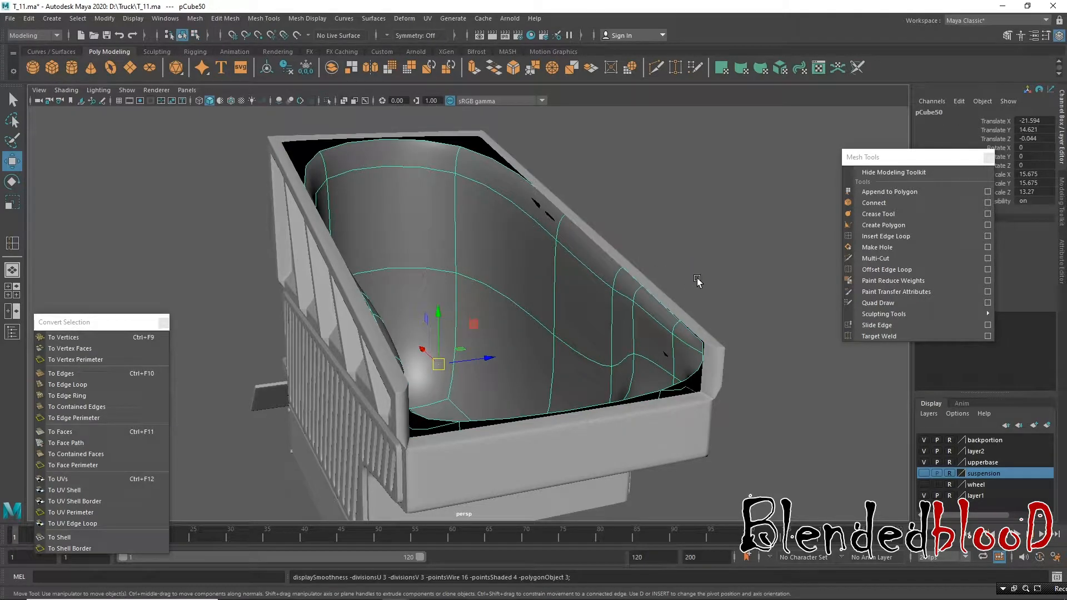
Step: Turn off the interior shell's smooth preview and select side-wall faces with the Scale tool
{"action": "key", "text": "1"}
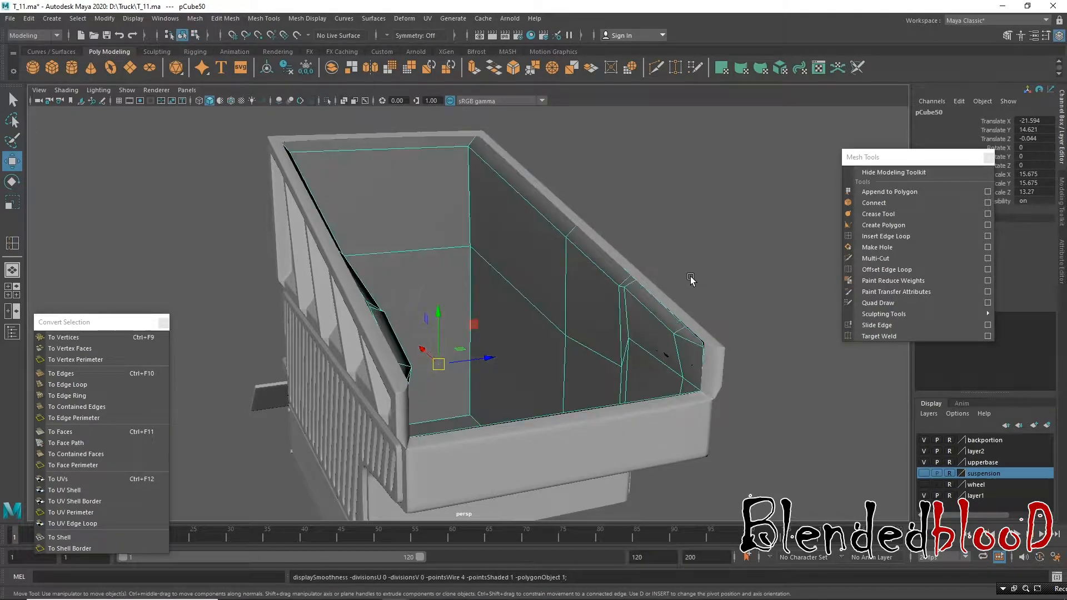
{"action": "right_click_drag", "start_coordinate": [661, 342], "coordinate": [658, 325]}
{"action": "left_click", "coordinate": [657, 331]}
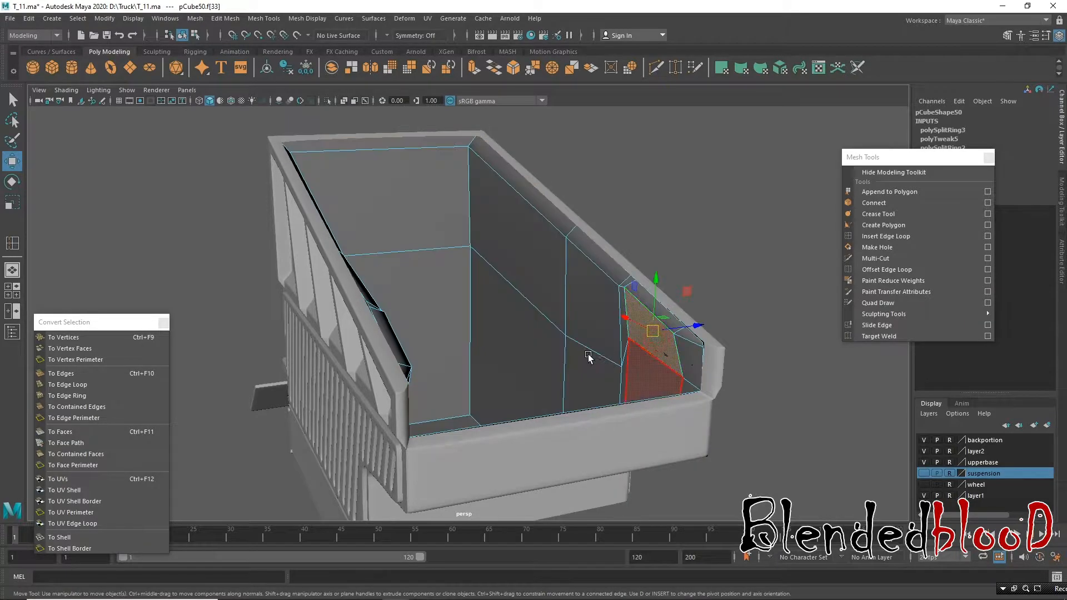
{"action": "left_click_drag", "start_coordinate": [588, 357], "coordinate": [375, 361], "text": "alt"}
{"action": "left_click", "coordinate": [287, 359]}
{"action": "key", "text": "r"}
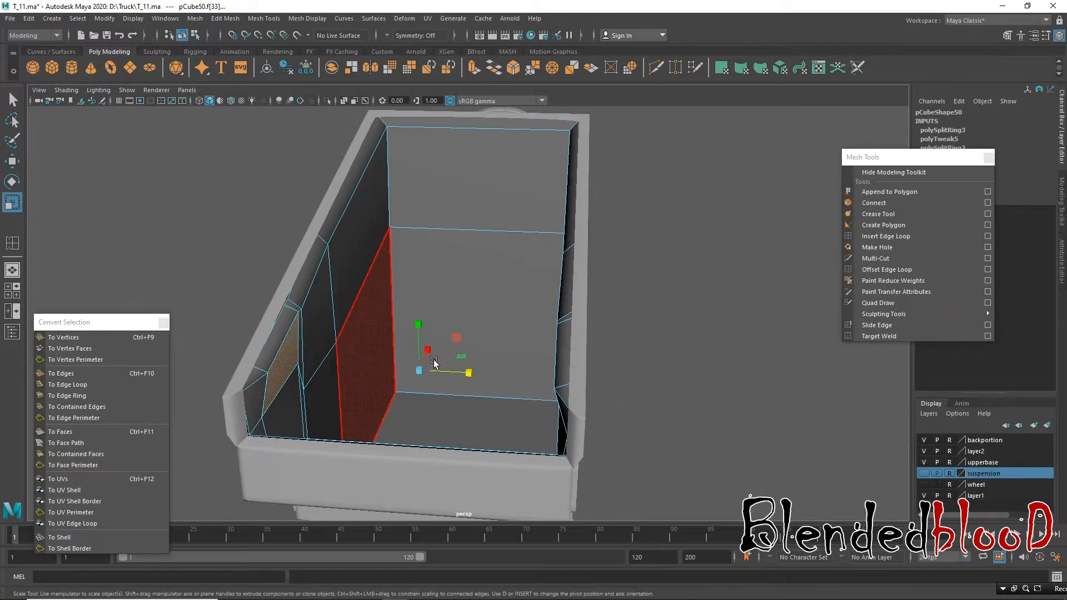
{"action": "key", "text": "w"}
Step: Select the shell's open edges at the tail end and move them lengthwise outward to close the gap with the body
{"action": "left_click_drag", "start_coordinate": [469, 372], "coordinate": [569, 411], "text": "alt"}
{"action": "left_click_drag", "start_coordinate": [714, 335], "coordinate": [600, 317], "text": "alt"}
{"action": "right_click_drag", "start_coordinate": [600, 317], "coordinate": [653, 243], "text": "alt"}
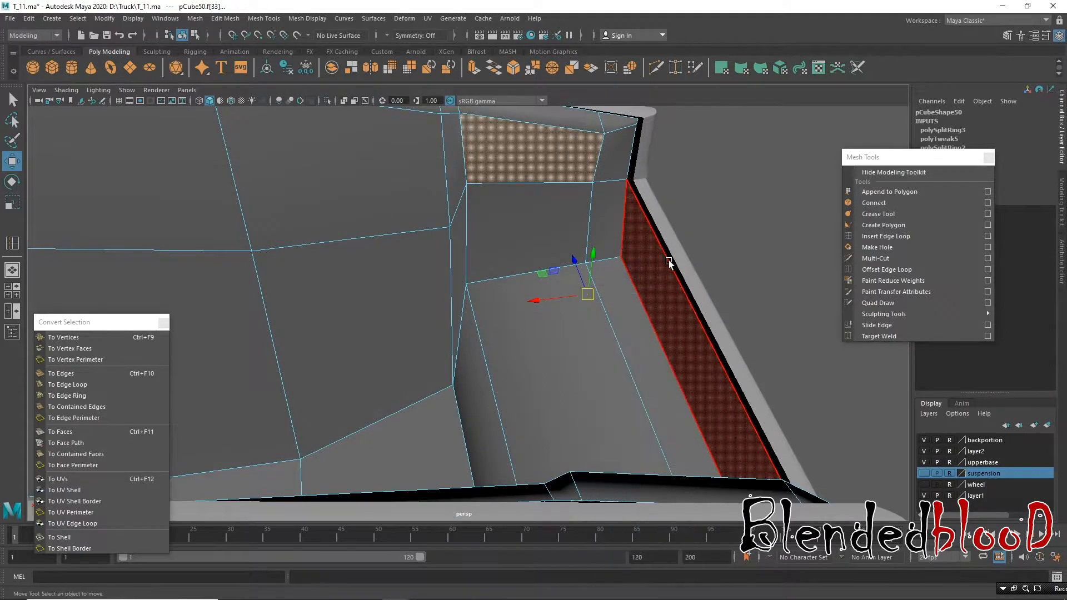
{"action": "left_click", "coordinate": [669, 261]}
{"action": "left_click_drag", "start_coordinate": [666, 274], "coordinate": [577, 345], "text": "alt"}
{"action": "left_click", "coordinate": [575, 198]}
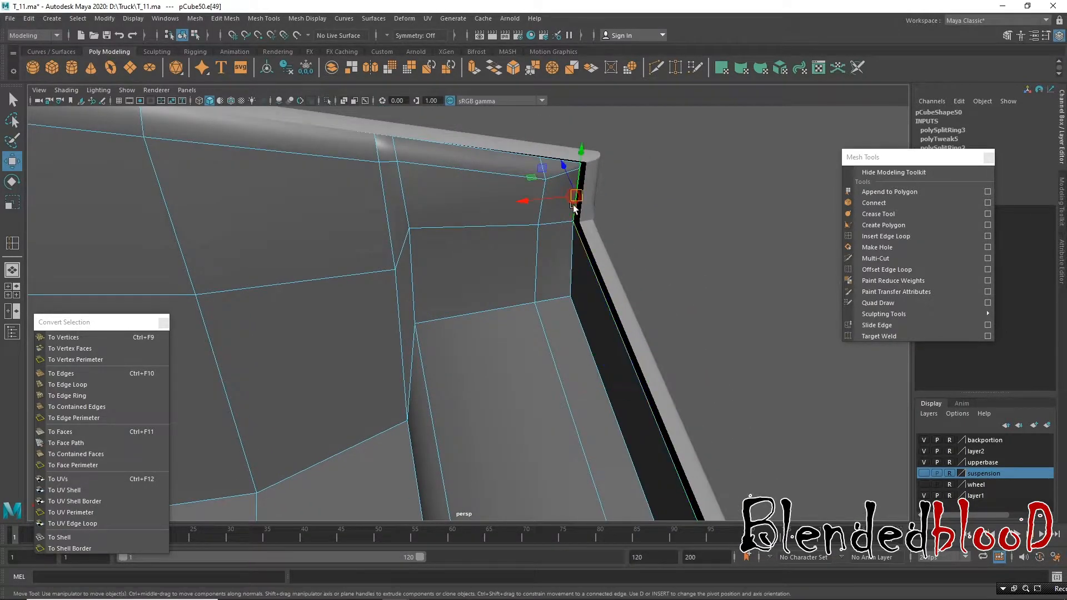
{"action": "left_click", "coordinate": [608, 308], "text": "shift"}
{"action": "left_click_drag", "start_coordinate": [621, 371], "coordinate": [482, 180], "text": "alt"}
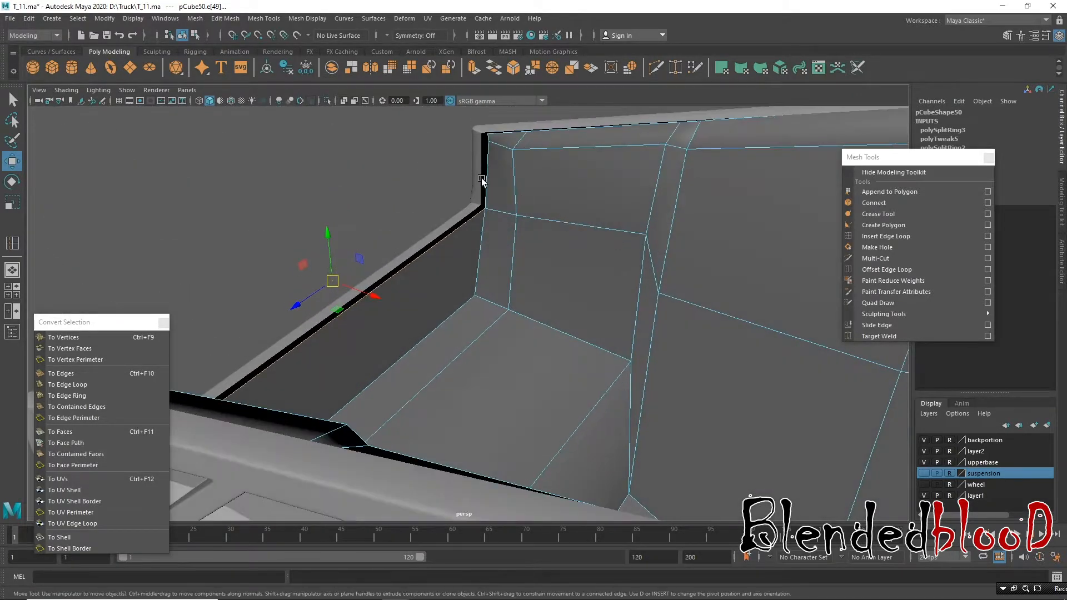
{"action": "left_click_drag", "start_coordinate": [379, 296], "coordinate": [371, 293]}
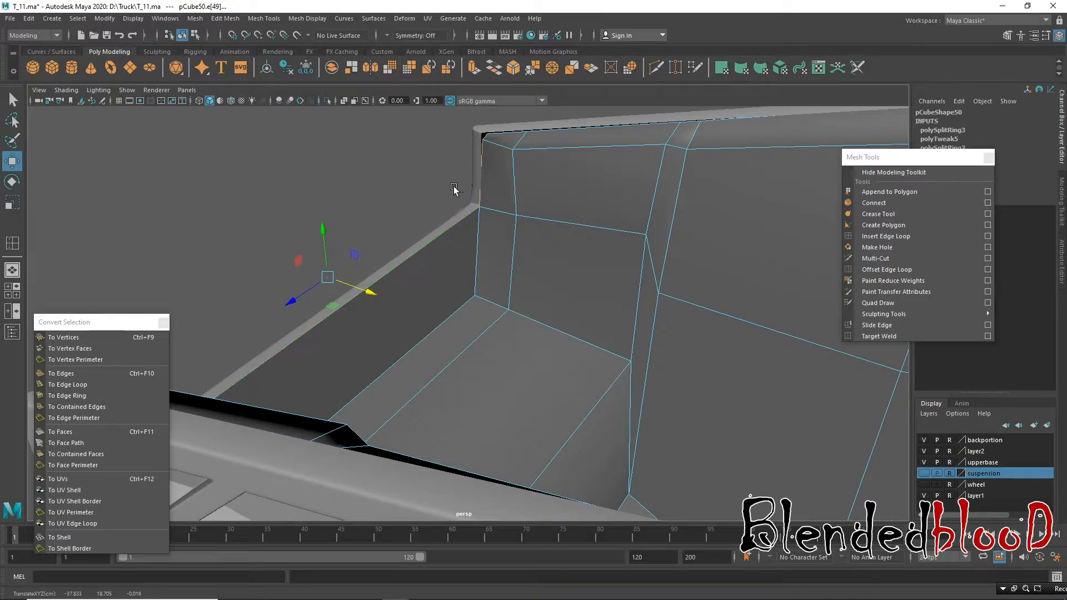
Step: Select the shell's rim corner vertices on both sides of the tail end and return to object mode
{"action": "right_click_drag", "start_coordinate": [494, 145], "coordinate": [492, 119]}
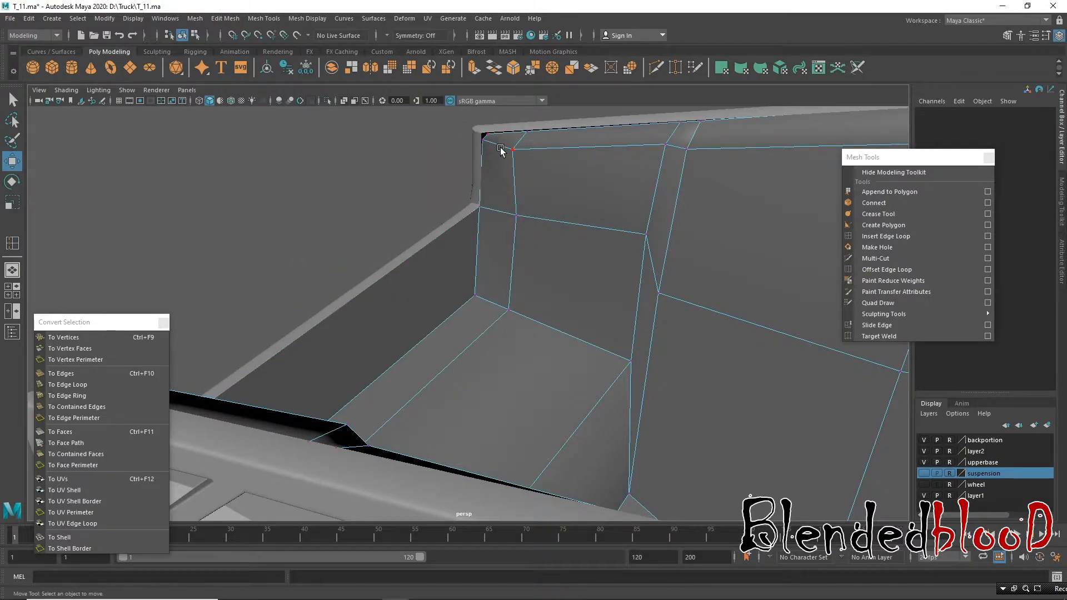
{"action": "left_click", "coordinate": [490, 134]}
{"action": "left_click_drag", "start_coordinate": [509, 169], "coordinate": [391, 188], "text": "alt"}
{"action": "middle_click_drag", "start_coordinate": [479, 139], "coordinate": [502, 316], "text": "alt"}
{"action": "left_click", "coordinate": [481, 222], "text": "shift"}
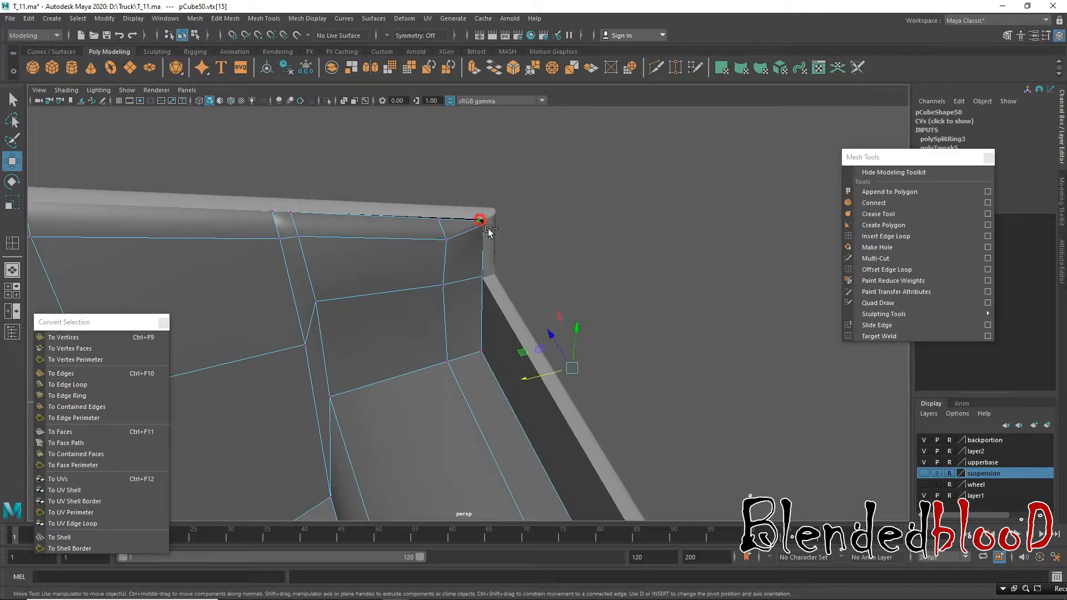
{"action": "left_click_drag", "start_coordinate": [528, 377], "coordinate": [331, 276], "text": "alt"}
{"action": "right_click_drag", "start_coordinate": [331, 276], "coordinate": [404, 261]}
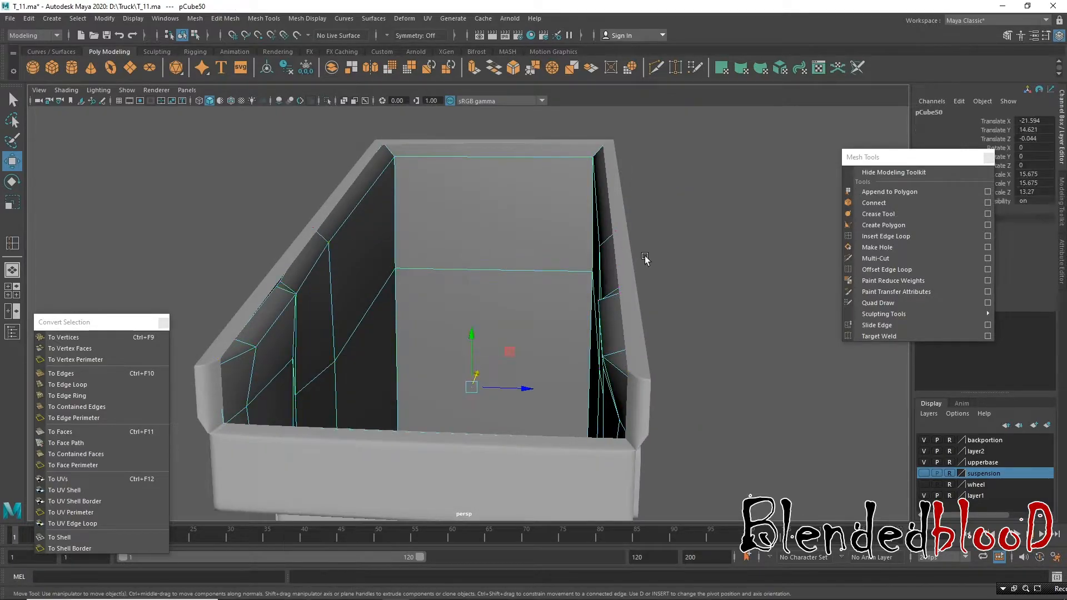
Step: Insert supporting edge loops around the shell just above and just below its rim crease
{"action": "left_click", "coordinate": [713, 244]}
{"action": "left_click", "coordinate": [599, 248]}
{"action": "left_click", "coordinate": [886, 236]}
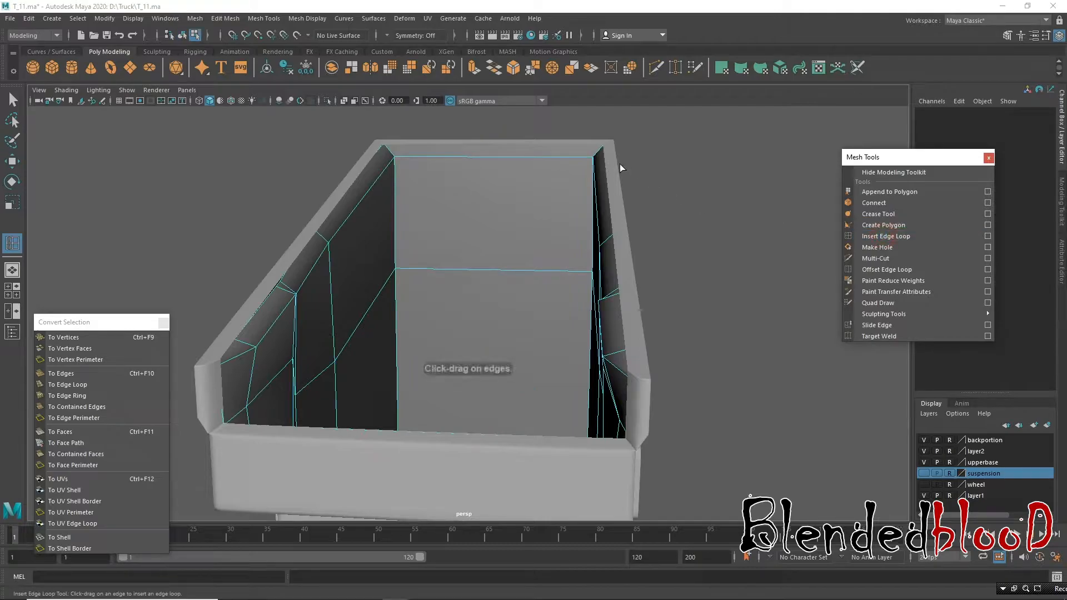
{"action": "left_click_drag", "start_coordinate": [598, 156], "coordinate": [608, 149]}
{"action": "left_click_drag", "start_coordinate": [329, 251], "coordinate": [329, 245]}
{"action": "left_click_drag", "start_coordinate": [393, 366], "coordinate": [264, 329], "text": "alt"}
{"action": "left_click_drag", "start_coordinate": [391, 249], "coordinate": [372, 321], "text": "alt"}
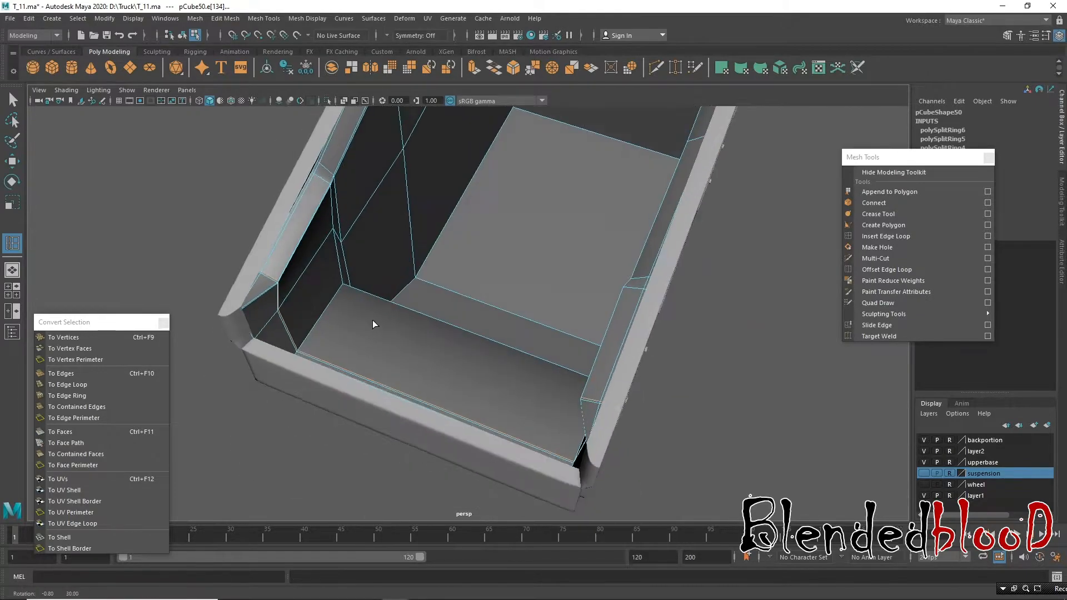
Step: Insert supporting edge loops close to the shell's floor step, side-wall base and front-wall corner
{"action": "left_click", "coordinate": [345, 290]}
{"action": "left_click_drag", "start_coordinate": [401, 269], "coordinate": [553, 422], "text": "alt"}
{"action": "left_click", "coordinate": [568, 333]}
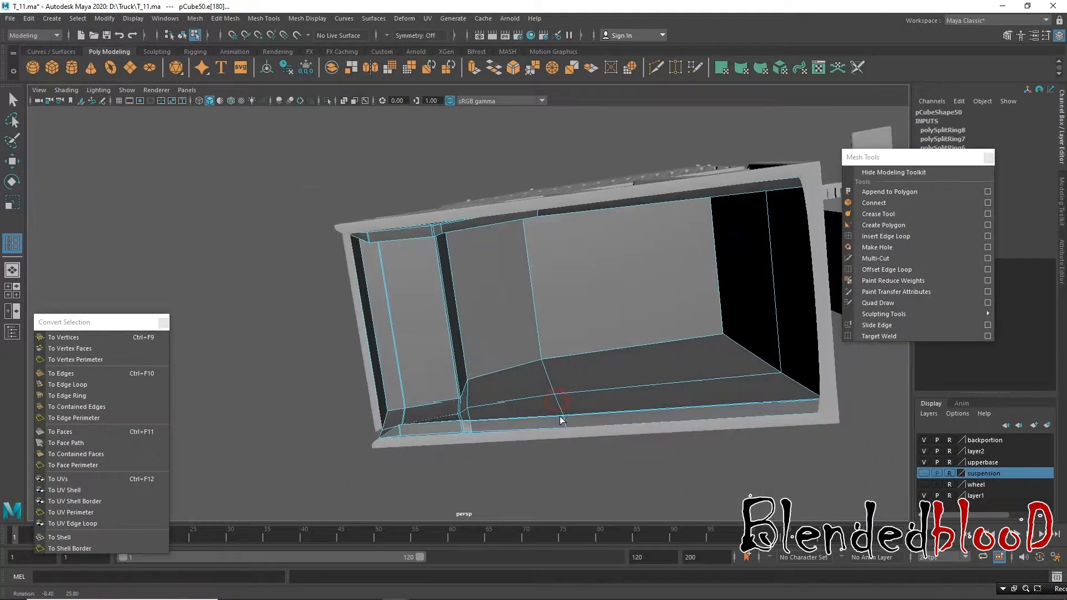
{"action": "left_click", "coordinate": [545, 360]}
{"action": "left_click_drag", "start_coordinate": [544, 360], "coordinate": [584, 363], "text": "alt"}
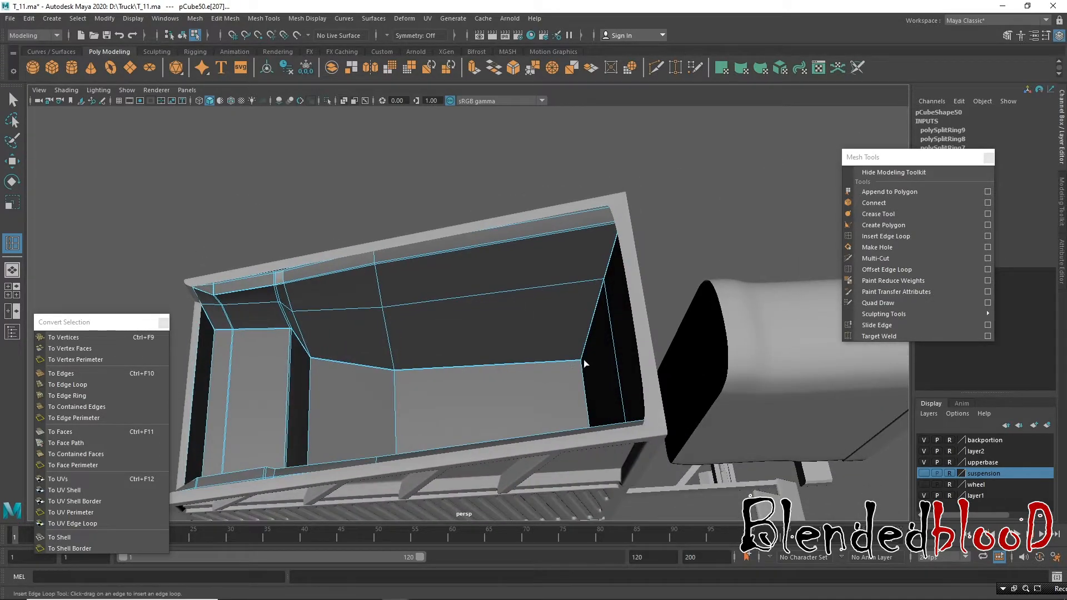
{"action": "left_click", "coordinate": [582, 356]}
{"action": "left_click_drag", "start_coordinate": [566, 394], "coordinate": [543, 362], "text": "alt"}
Step: Preview the interior shell smoothed and return to object mode to check its corners
{"action": "key", "text": "w"}
{"action": "key", "text": "3"}
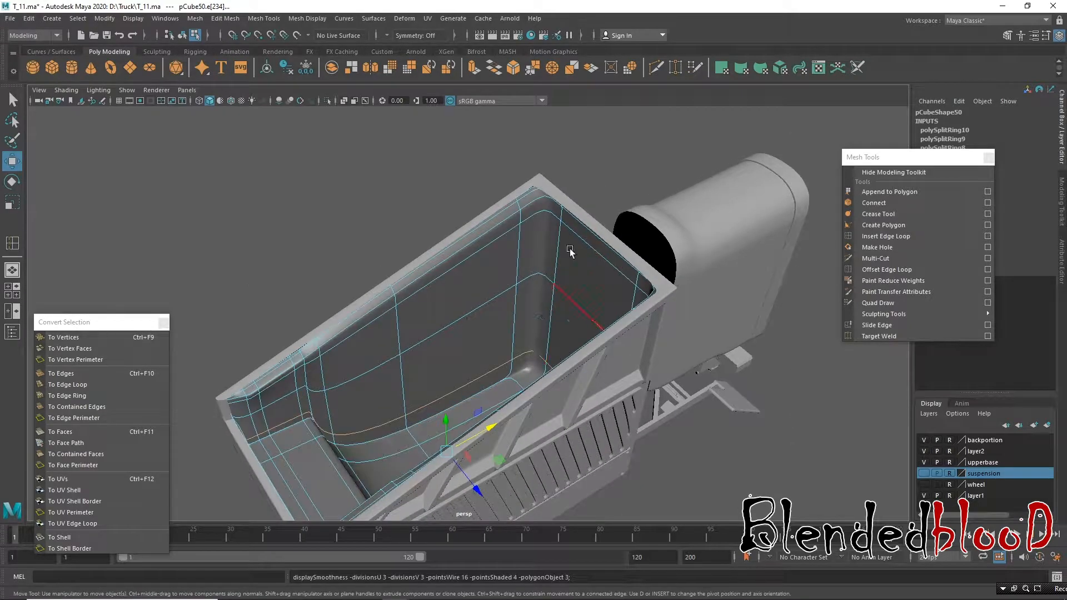
{"action": "right_click_drag", "start_coordinate": [561, 212], "coordinate": [579, 195]}
{"action": "left_click", "coordinate": [590, 192]}
{"action": "right_click_drag", "start_coordinate": [617, 296], "coordinate": [461, 221], "text": "alt"}
{"action": "left_click_drag", "start_coordinate": [509, 325], "coordinate": [396, 313], "text": "alt"}
{"action": "left_click", "coordinate": [396, 313]}
{"action": "scroll", "coordinate": [475, 463], "scroll_direction": "up", "scroll_amount": 6}
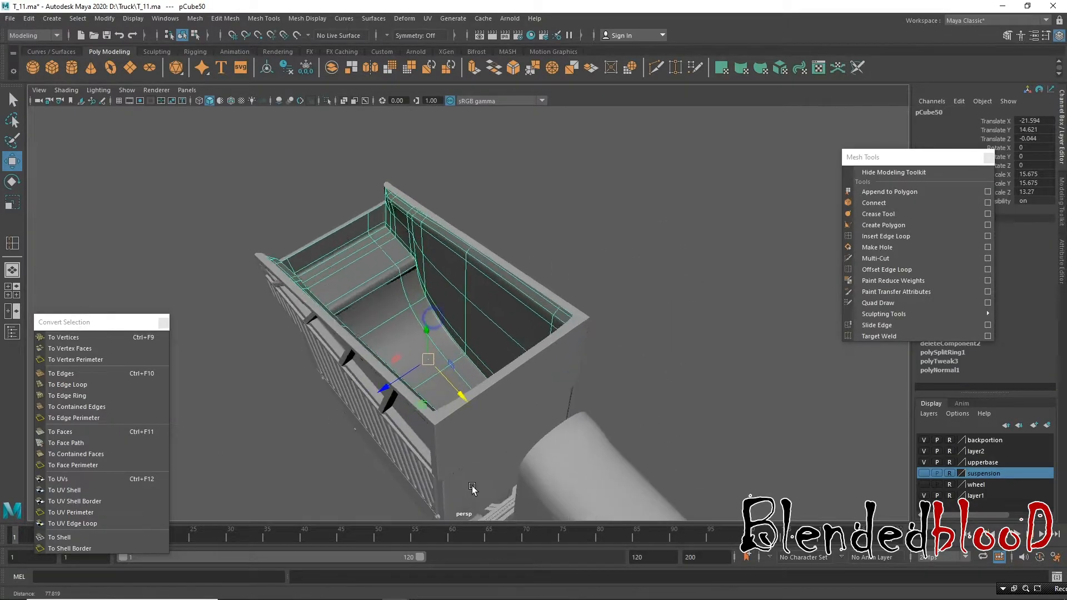
Step: Show the shell unsmoothed and insert another crosswise edge loop near the base of its floor step
{"action": "key", "text": "1"}
{"action": "left_click_drag", "start_coordinate": [418, 359], "coordinate": [478, 340], "text": "alt"}
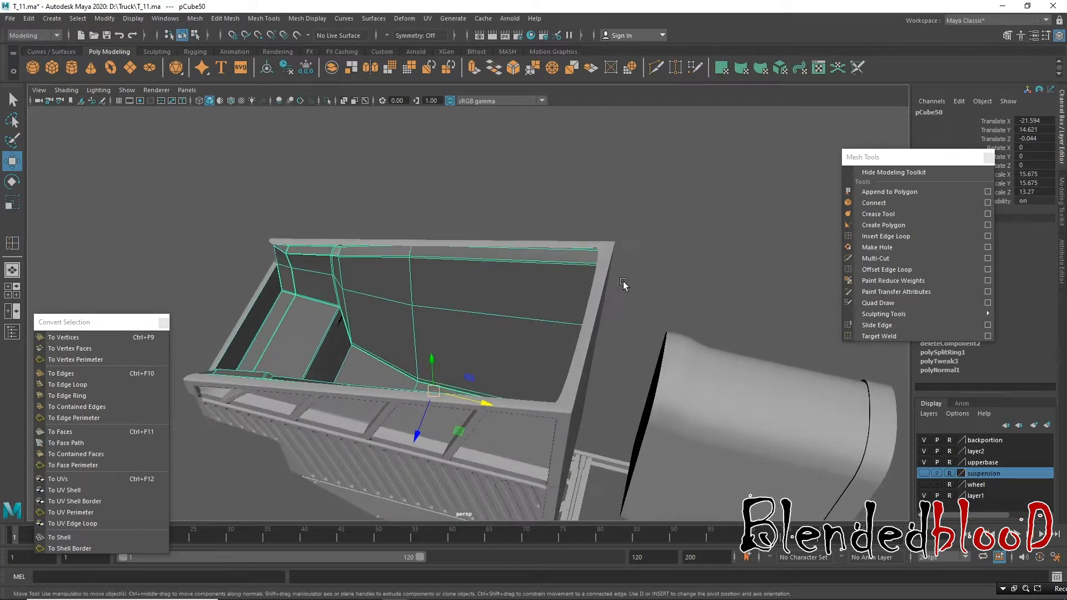
{"action": "left_click", "coordinate": [886, 236]}
{"action": "scroll", "coordinate": [465, 336], "scroll_direction": "up", "scroll_amount": 4}
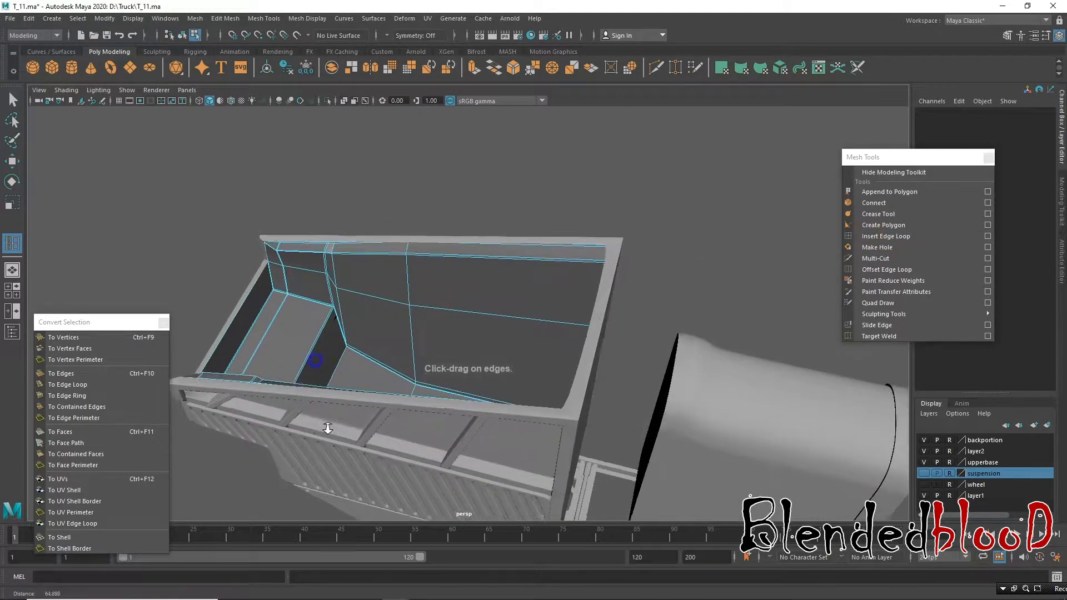
{"action": "middle_click_drag", "start_coordinate": [385, 349], "coordinate": [458, 326], "text": "alt"}
{"action": "scroll", "coordinate": [457, 326], "scroll_direction": "up", "scroll_amount": 3}
{"action": "left_click_drag", "start_coordinate": [402, 336], "coordinate": [407, 351]}
Step: Turn the shell's smooth preview back on, return to object mode and clear the selection
{"action": "key", "text": "w"}
{"action": "key", "text": "3"}
{"action": "right_click_drag", "start_coordinate": [419, 265], "coordinate": [369, 222], "text": "alt"}
{"action": "right_click", "coordinate": [451, 282]}
{"action": "right_click_drag", "start_coordinate": [450, 282], "coordinate": [507, 236]}
{"action": "left_click", "coordinate": [510, 170]}
Step: Examine how the smoothed shell fits the dump body's rim, corners and tail end from several angles
{"action": "right_click_drag", "start_coordinate": [595, 293], "coordinate": [333, 125], "text": "alt"}
{"action": "left_click_drag", "start_coordinate": [495, 338], "coordinate": [492, 313], "text": "alt"}
{"action": "right_click_drag", "start_coordinate": [441, 293], "coordinate": [523, 544], "text": "alt"}
{"action": "left_click_drag", "start_coordinate": [422, 322], "coordinate": [467, 303], "text": "alt"}
{"action": "right_click_drag", "start_coordinate": [617, 360], "coordinate": [367, 208], "text": "alt"}
{"action": "left_click_drag", "start_coordinate": [617, 338], "coordinate": [528, 319], "text": "alt"}
{"action": "right_click_drag", "start_coordinate": [416, 300], "coordinate": [529, 599], "text": "alt"}
{"action": "right_click_drag", "start_coordinate": [483, 255], "coordinate": [555, 445], "text": "alt"}
{"action": "right_click_drag", "start_coordinate": [367, 334], "coordinate": [262, 335], "text": "alt"}
{"action": "middle_click_drag", "start_coordinate": [261, 336], "coordinate": [460, 290], "text": "alt"}
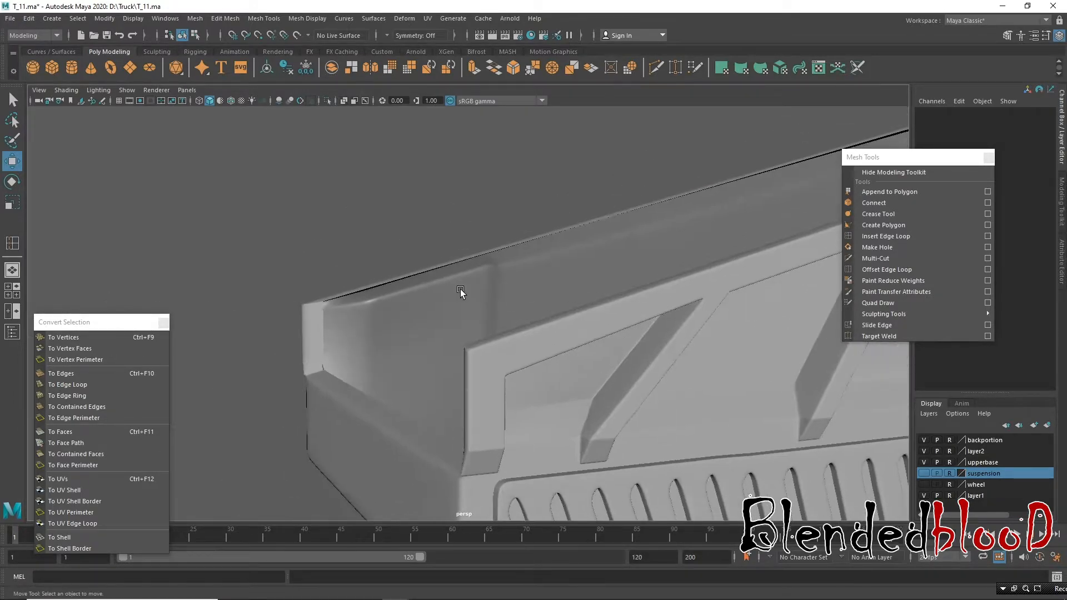
{"action": "left_click", "coordinate": [433, 294]}
{"action": "left_click", "coordinate": [420, 224]}
{"action": "right_click_drag", "start_coordinate": [538, 311], "coordinate": [428, 309], "text": "alt"}
{"action": "left_click_drag", "start_coordinate": [586, 311], "coordinate": [672, 316], "text": "alt"}
{"action": "left_click_drag", "start_coordinate": [713, 356], "coordinate": [470, 332], "text": "alt"}
Step: Move the Mesh Tools window out of the way and delete the construction history of all objects
{"action": "left_click_drag", "start_coordinate": [972, 159], "coordinate": [891, 404]}
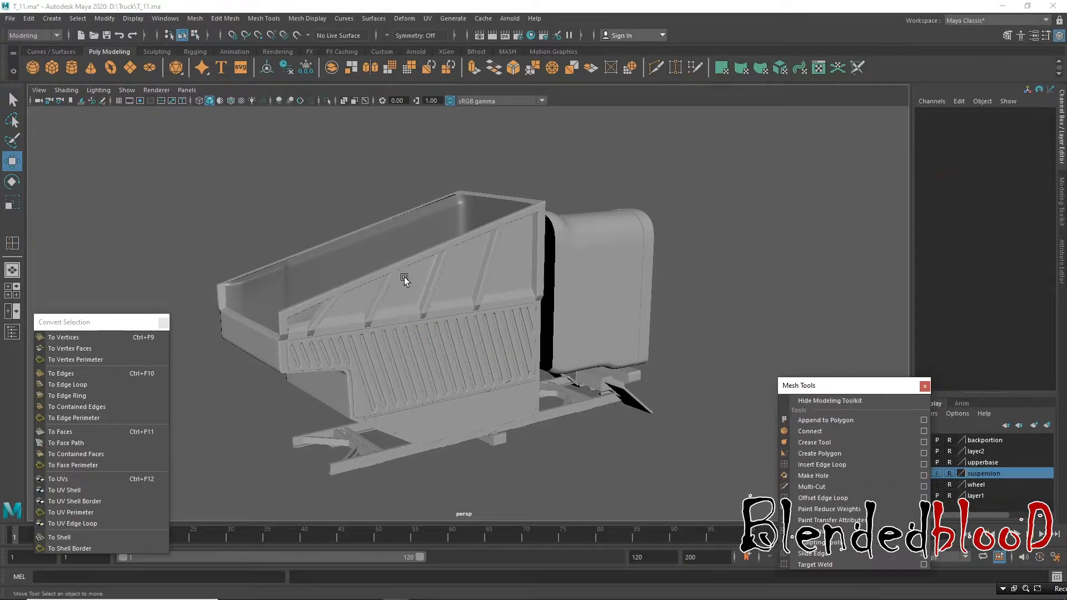
{"action": "left_click", "coordinate": [360, 262]}
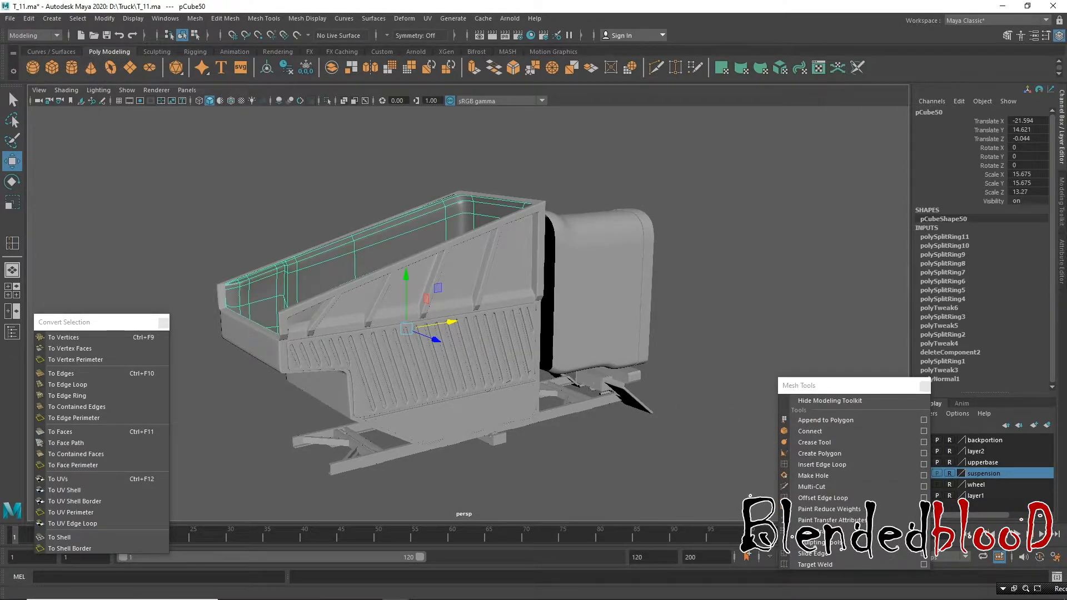
{"action": "left_click", "coordinate": [29, 19]}
{"action": "mouse_move", "coordinate": [92, 159]}
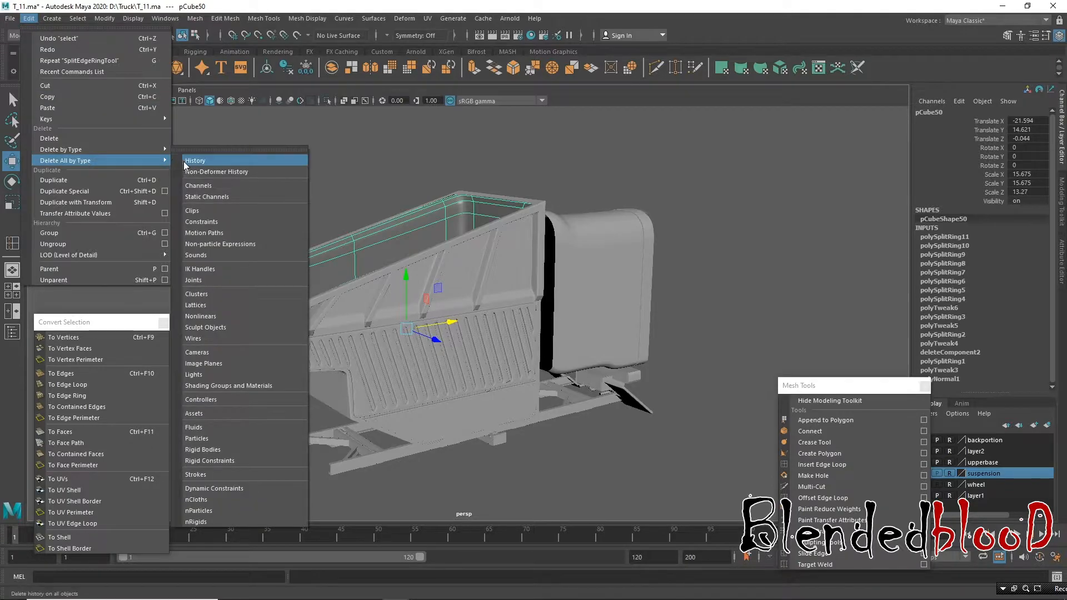
{"action": "left_click", "coordinate": [184, 162]}
Step: Save the scene as T_10.ma in D:\Truck, replacing the existing file
{"action": "left_click", "coordinate": [10, 19]}
{"action": "left_click", "coordinate": [55, 71]}
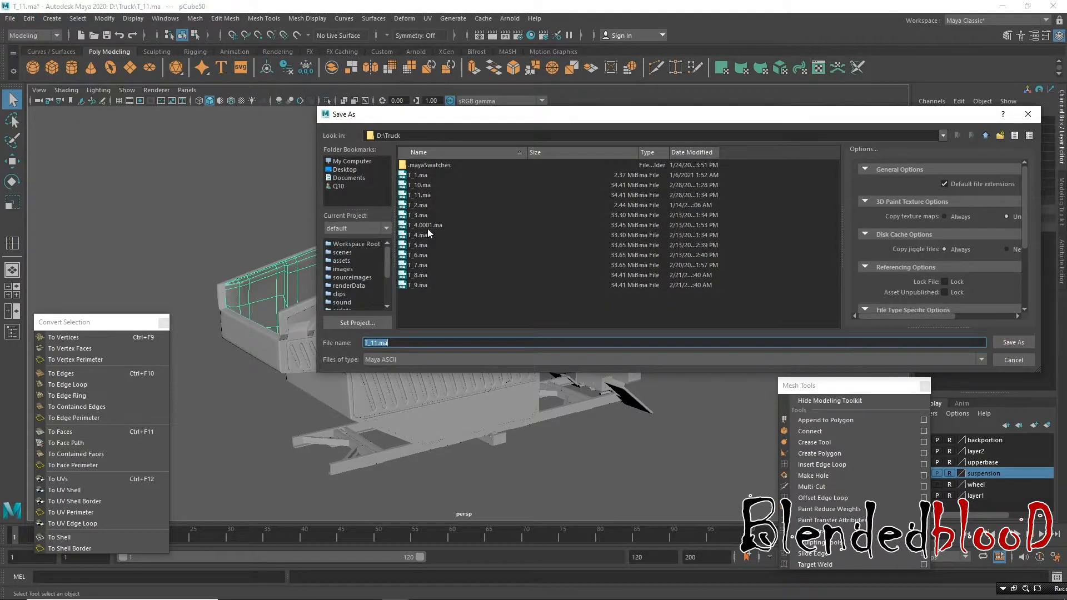
{"action": "double_click", "coordinate": [422, 185]}
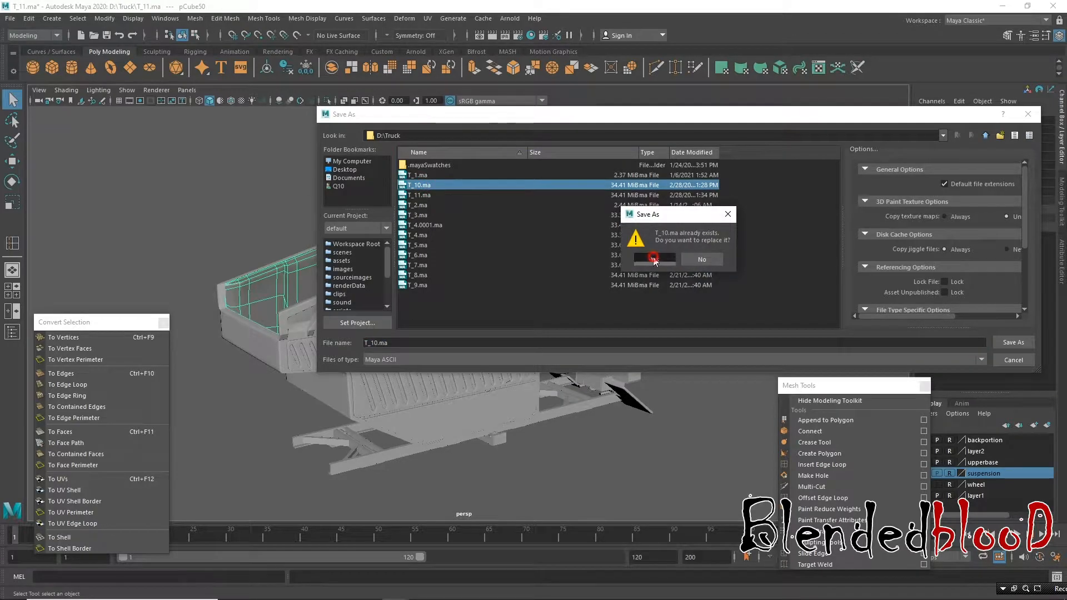
{"action": "left_click", "coordinate": [649, 263]}
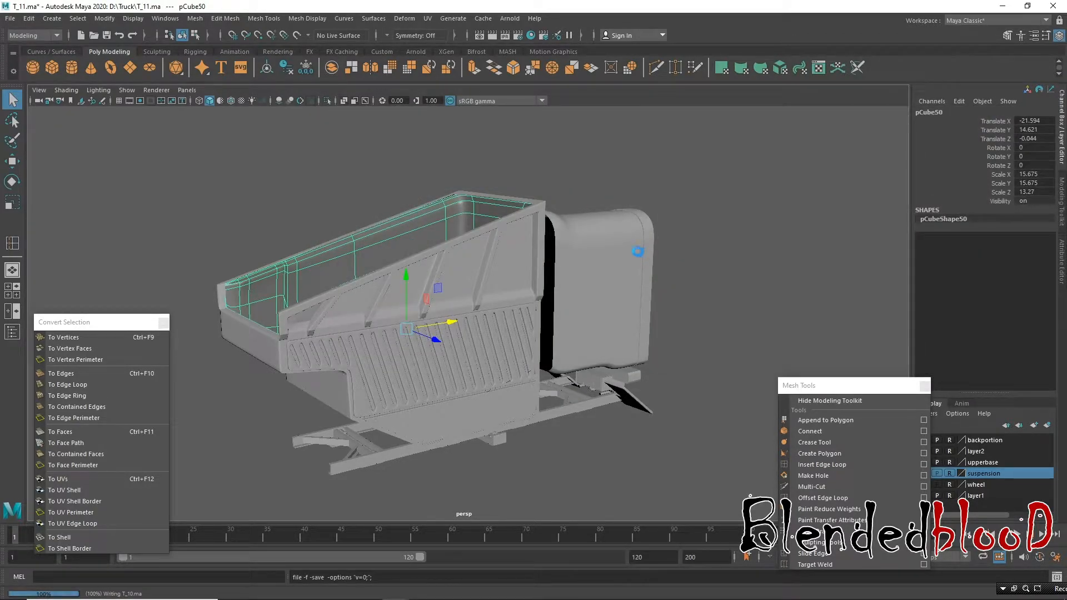
{"action": "key", "text": "w"}
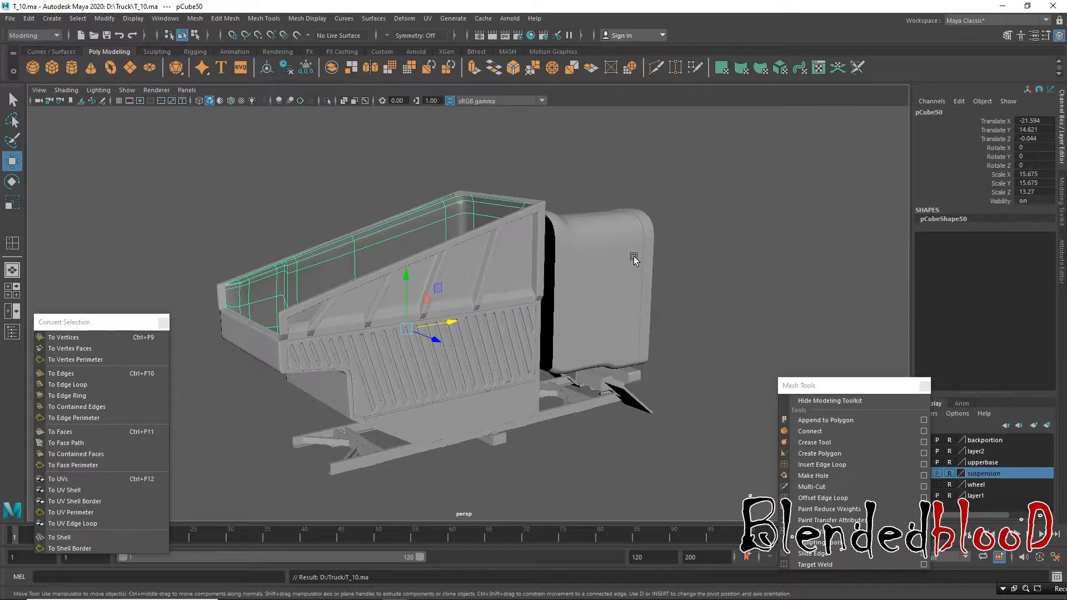
Step: Save the scene as T_11.ma in D:\Truck as well, replacing the existing file
{"action": "left_click", "coordinate": [10, 19]}
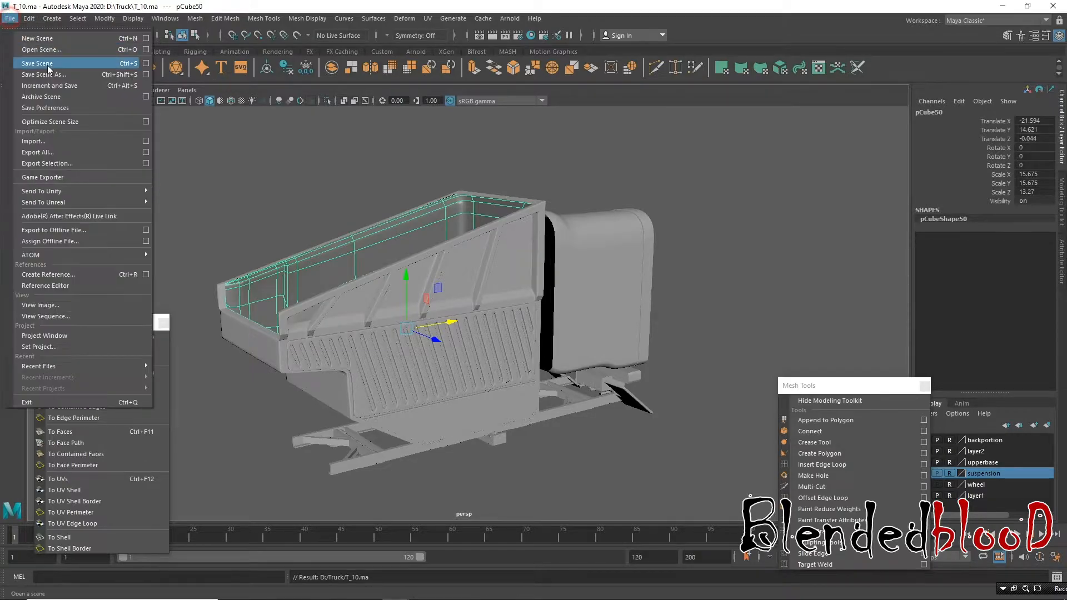
{"action": "left_click", "coordinate": [51, 70]}
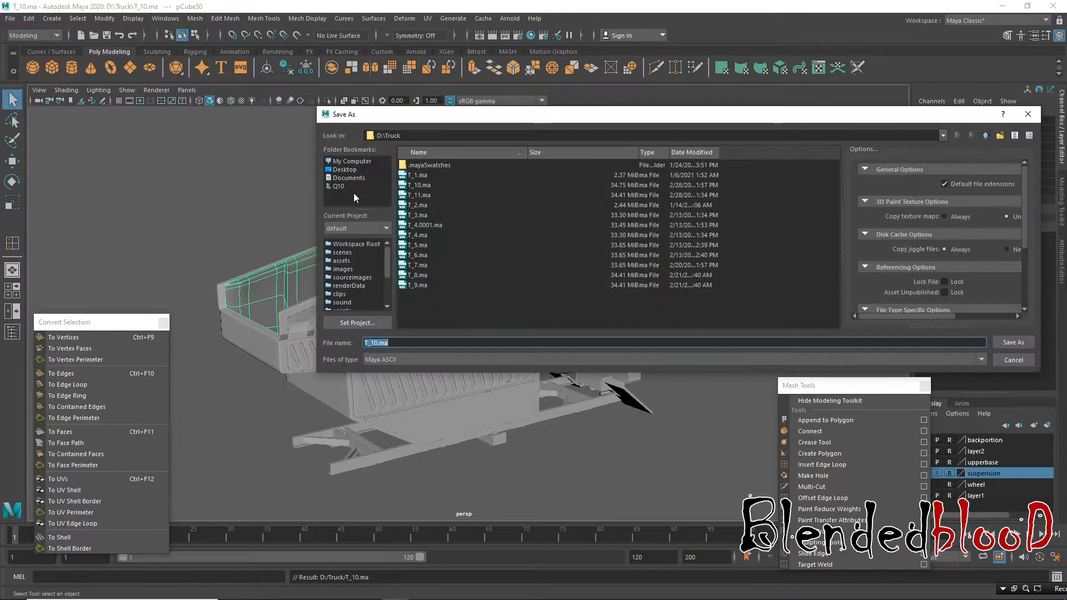
{"action": "double_click", "coordinate": [424, 195]}
{"action": "left_click", "coordinate": [641, 258]}
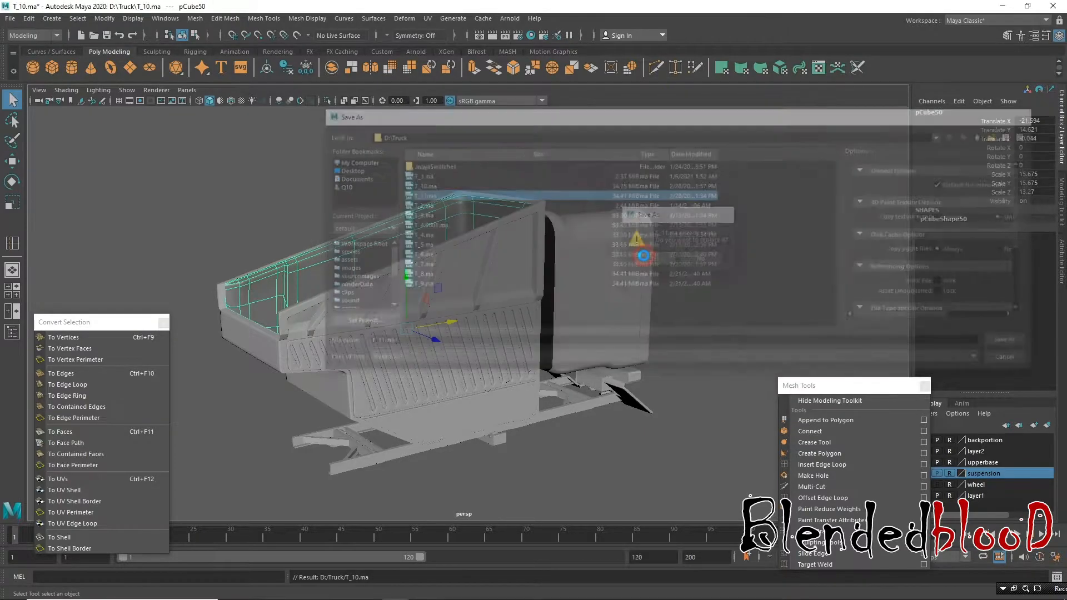
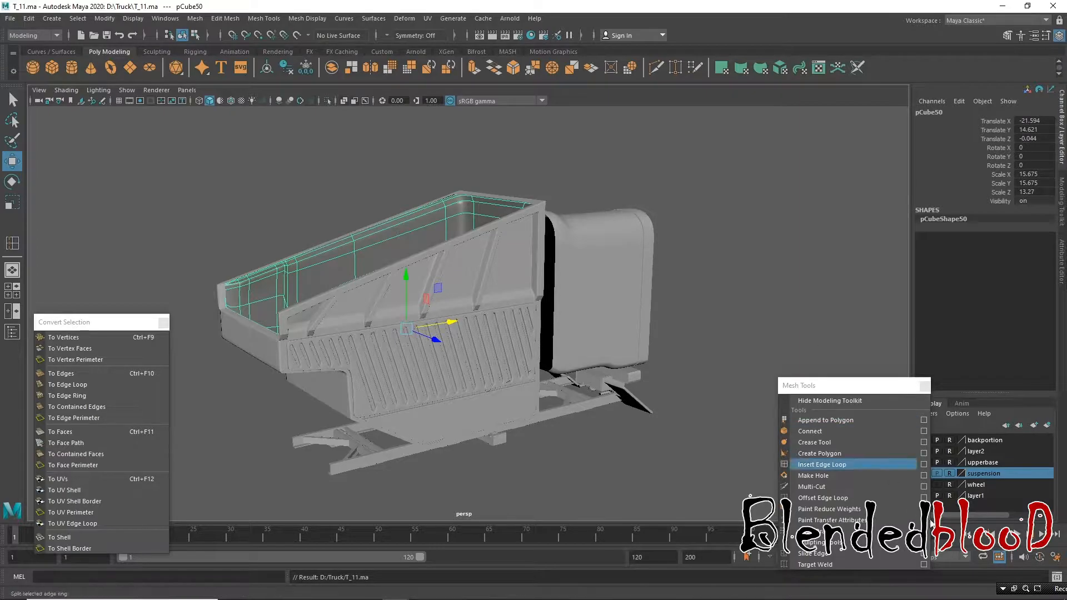
{"action": "left_click_drag", "start_coordinate": [1054, 588], "coordinate": [925, 565]}
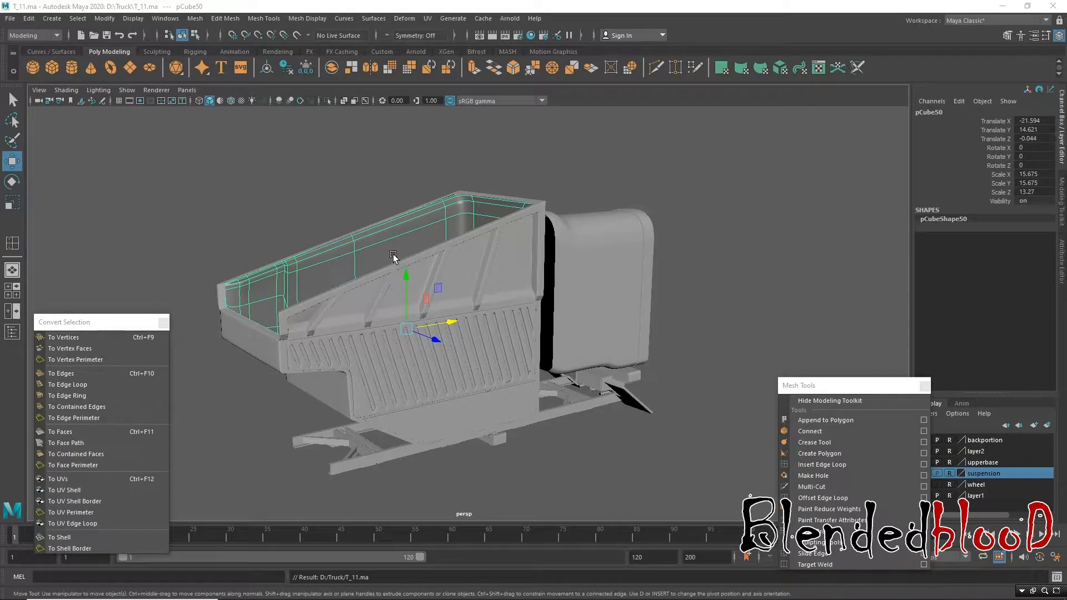
Step: Deselect the shell and examine the dump body from above, behind and below
{"action": "left_click_drag", "start_coordinate": [462, 273], "coordinate": [481, 279], "text": "alt"}
{"action": "right_click_drag", "start_coordinate": [464, 217], "coordinate": [562, 157]}
{"action": "left_click", "coordinate": [588, 263]}
{"action": "left_click_drag", "start_coordinate": [587, 263], "coordinate": [312, 280], "text": "alt"}
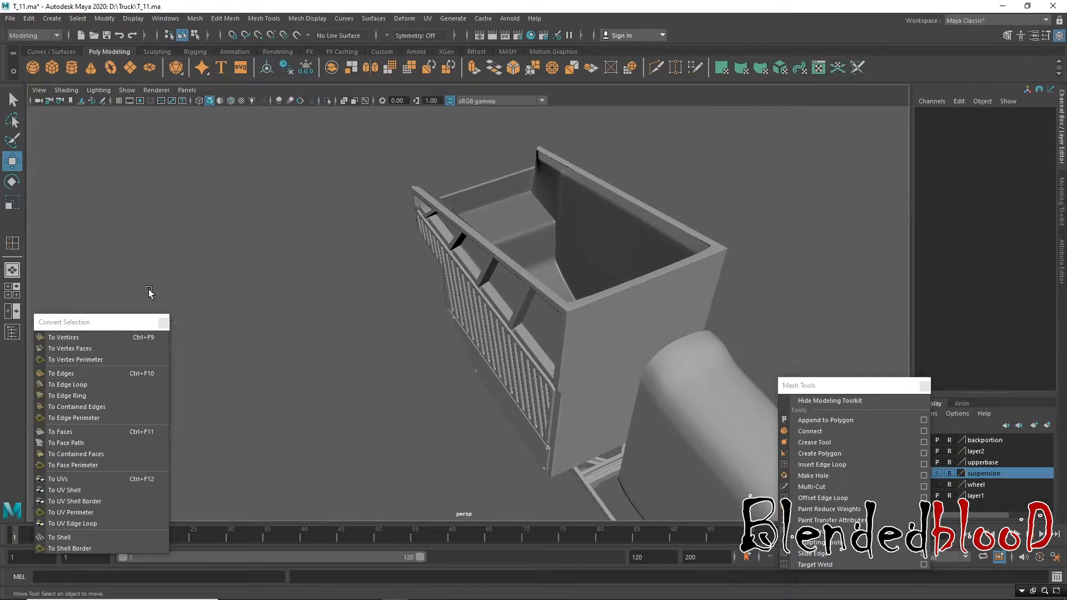
{"action": "left_click_drag", "start_coordinate": [219, 305], "coordinate": [358, 372], "text": "alt"}
{"action": "middle_click_drag", "start_coordinate": [358, 372], "coordinate": [567, 197], "text": "alt"}
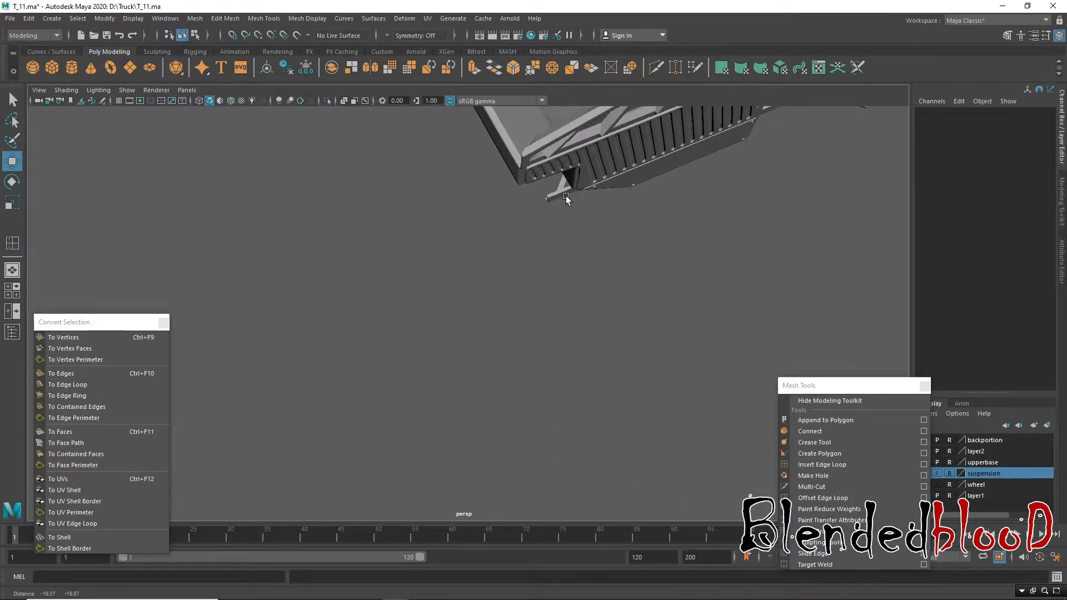
{"action": "right_click_drag", "start_coordinate": [568, 284], "coordinate": [215, 216], "text": "alt"}
{"action": "left_click_drag", "start_coordinate": [641, 396], "coordinate": [475, 312], "text": "alt"}
{"action": "right_click_drag", "start_coordinate": [425, 267], "coordinate": [529, 500], "text": "alt"}
Step: Try to select the stray speck in the empty space beside the dump body, and show the viewport grid
{"action": "left_click", "coordinate": [302, 191]}
{"action": "right_click_drag", "start_coordinate": [338, 180], "coordinate": [331, 167]}
{"action": "left_click_drag", "start_coordinate": [269, 159], "coordinate": [360, 263]}
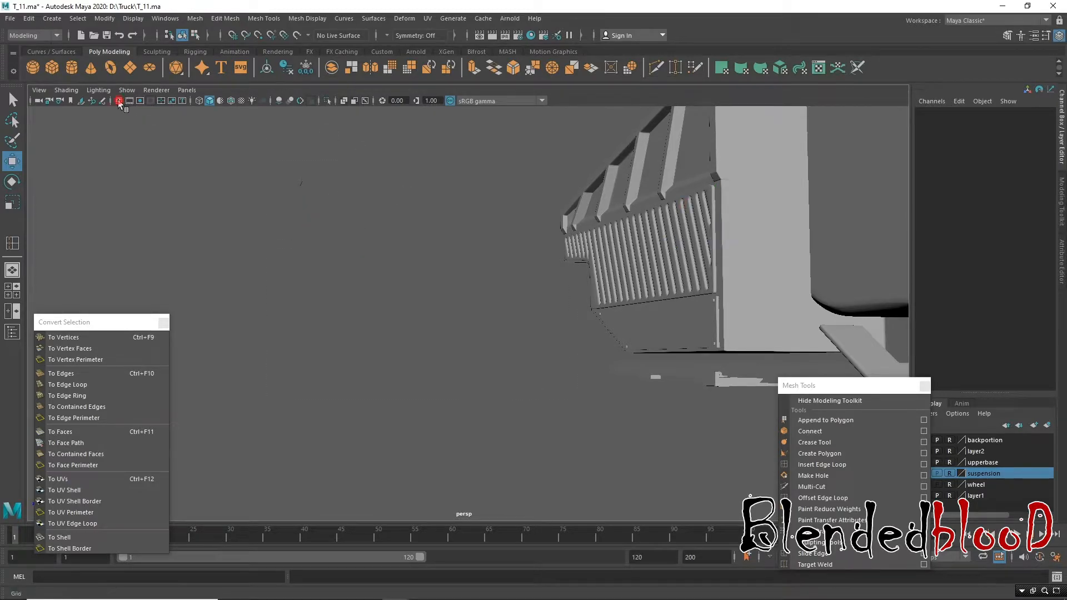
{"action": "left_click", "coordinate": [118, 101]}
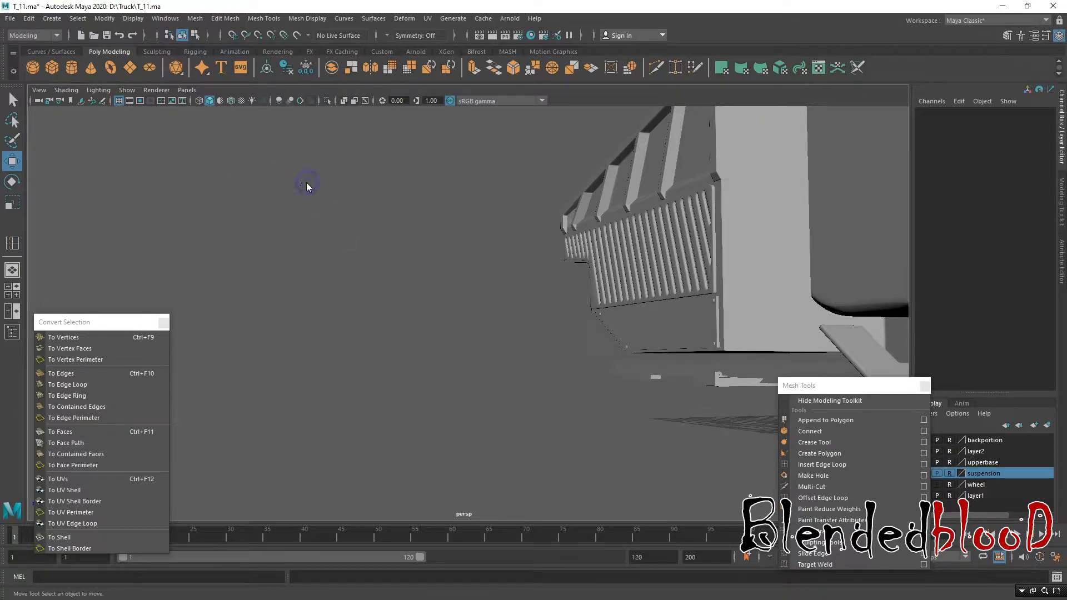
Step: Unlock the suspension, upperbase, layer2 and backportion layers, and select the stray thin piece in the empty space beside the dump body
{"action": "left_click_drag", "start_coordinate": [857, 385], "coordinate": [649, 388]}
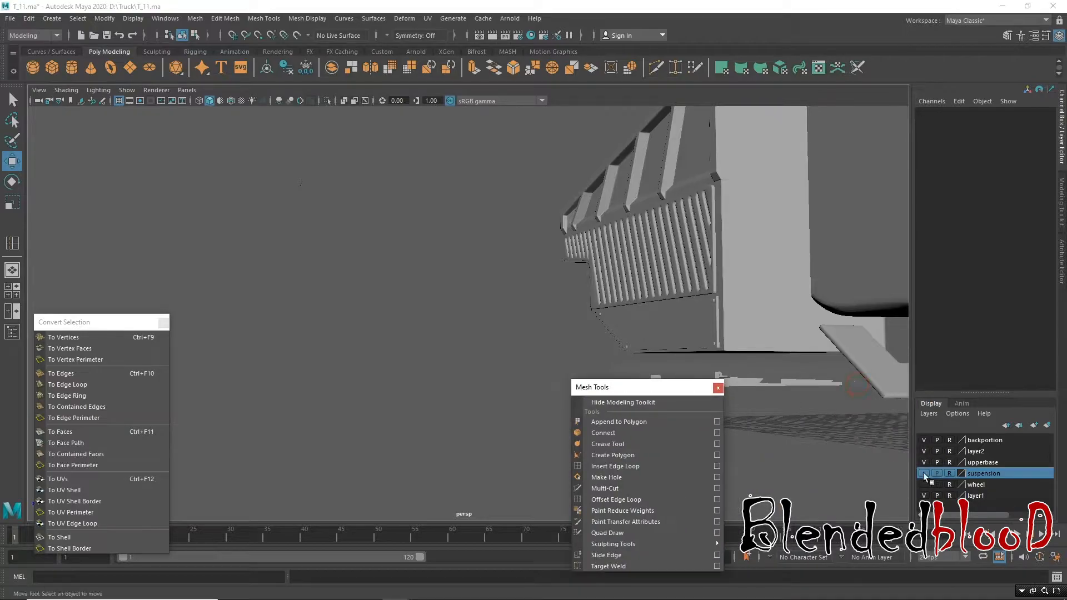
{"action": "left_click", "coordinate": [949, 476]}
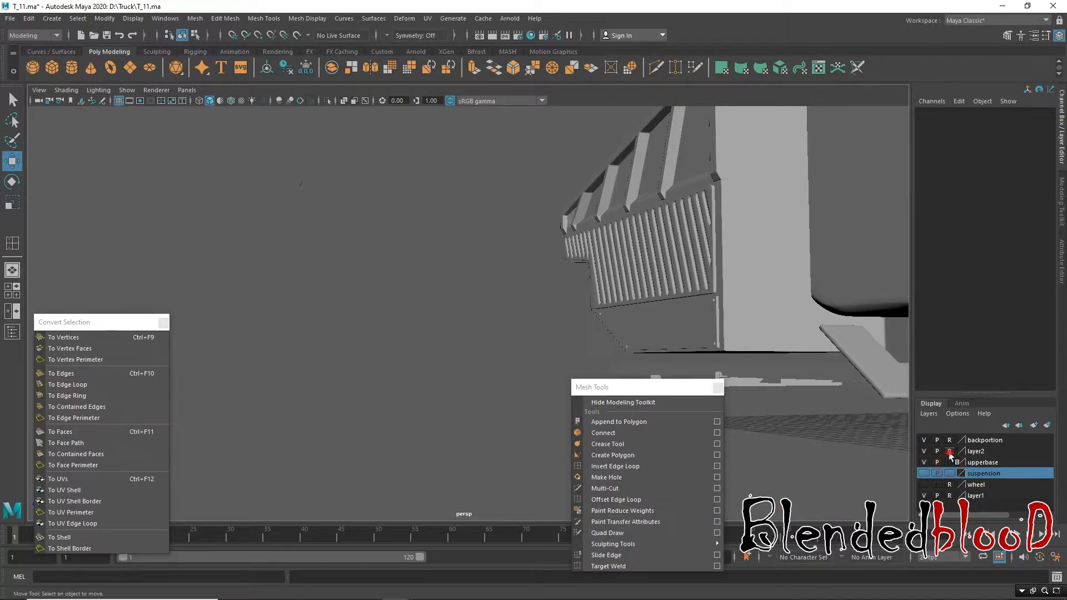
{"action": "left_click_drag", "start_coordinate": [280, 177], "coordinate": [435, 276]}
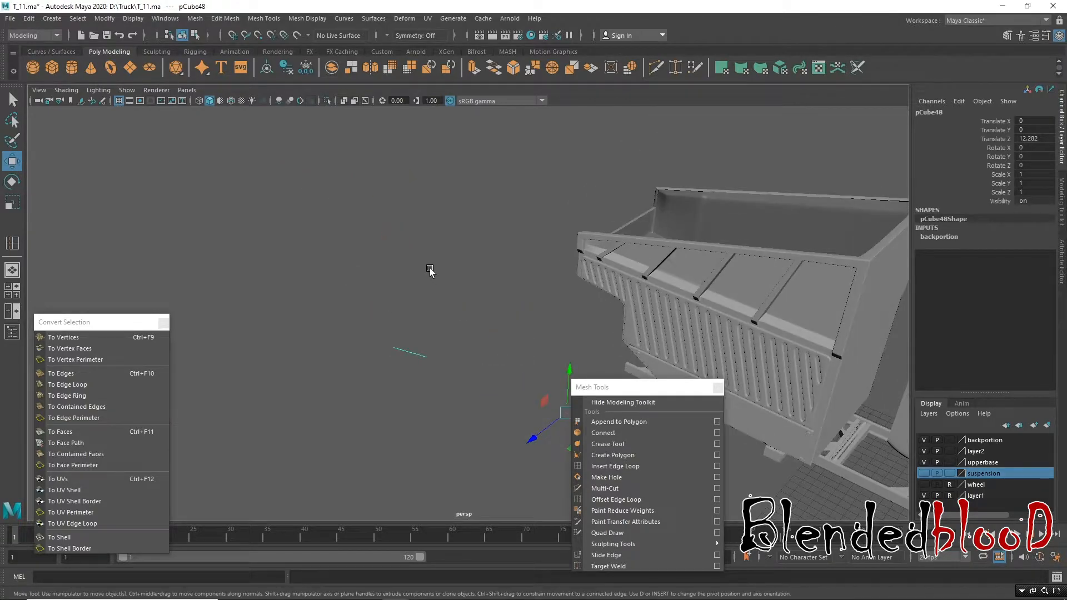
{"action": "key", "text": "f"}
{"action": "middle_click_drag", "start_coordinate": [499, 319], "coordinate": [413, 266], "text": "alt"}
{"action": "mouse_move", "coordinate": [567, 319]}
{"action": "right_mouse_down", "text": "alt"}
{"action": "mouse_move", "coordinate": [311, 214]}
{"action": "mouse_move", "coordinate": [216, 209]}
{"action": "right_mouse_up", "text": "alt"}
{"action": "right_click_drag", "start_coordinate": [562, 280], "coordinate": [311, 197], "text": "alt"}
{"action": "middle_click_drag", "start_coordinate": [561, 305], "coordinate": [477, 272], "text": "alt"}
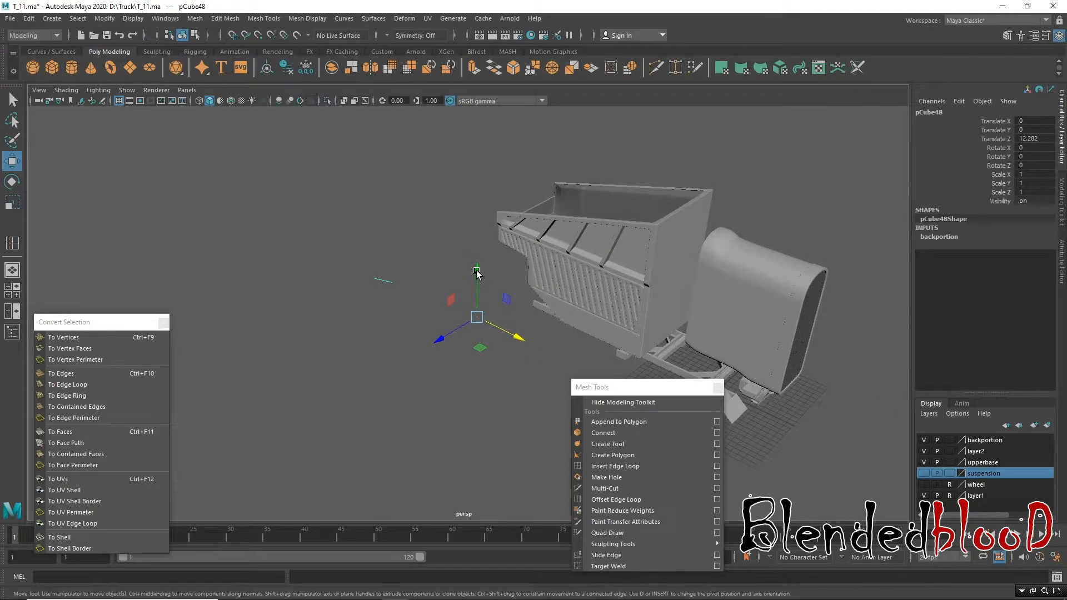
Step: Show the suspension and wheel layers, and clear the selection of the stray piece
{"action": "left_click", "coordinate": [924, 474]}
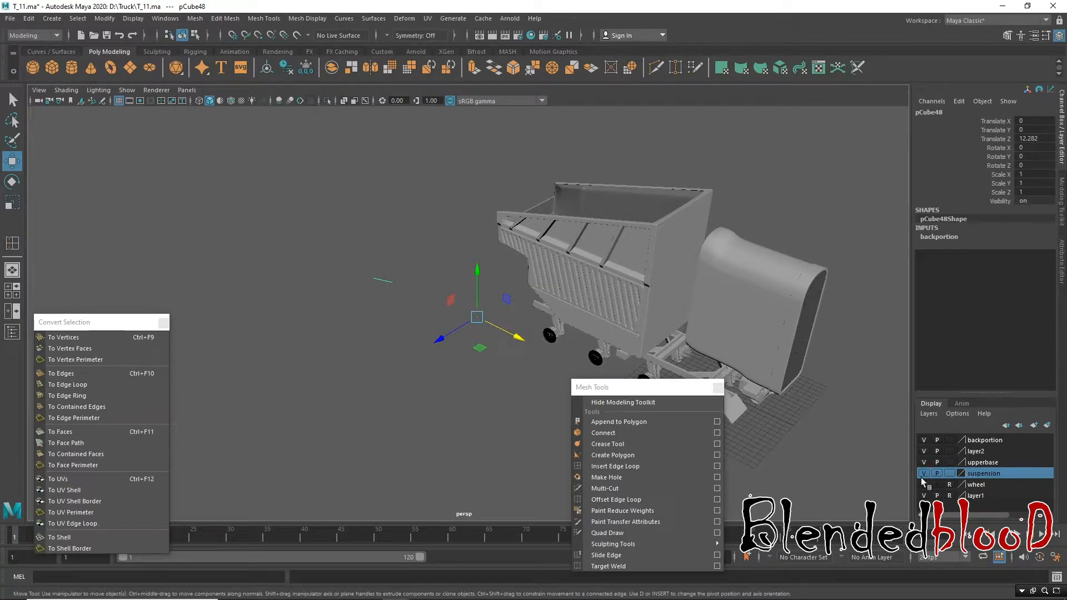
{"action": "left_click", "coordinate": [925, 485]}
{"action": "left_click", "coordinate": [410, 332]}
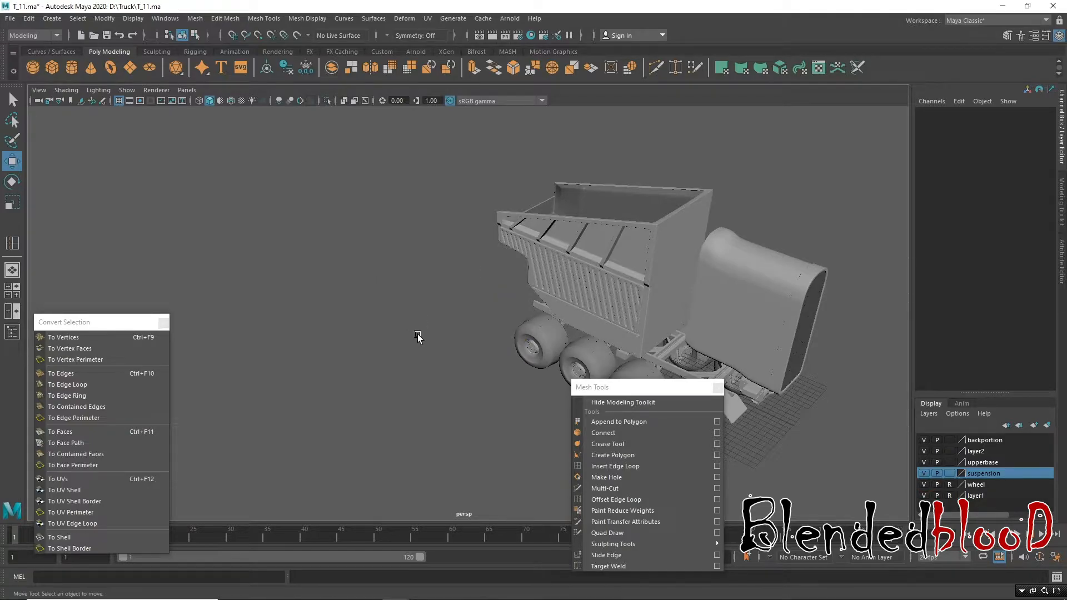
{"action": "left_click_drag", "start_coordinate": [503, 351], "coordinate": [448, 307], "text": "alt"}
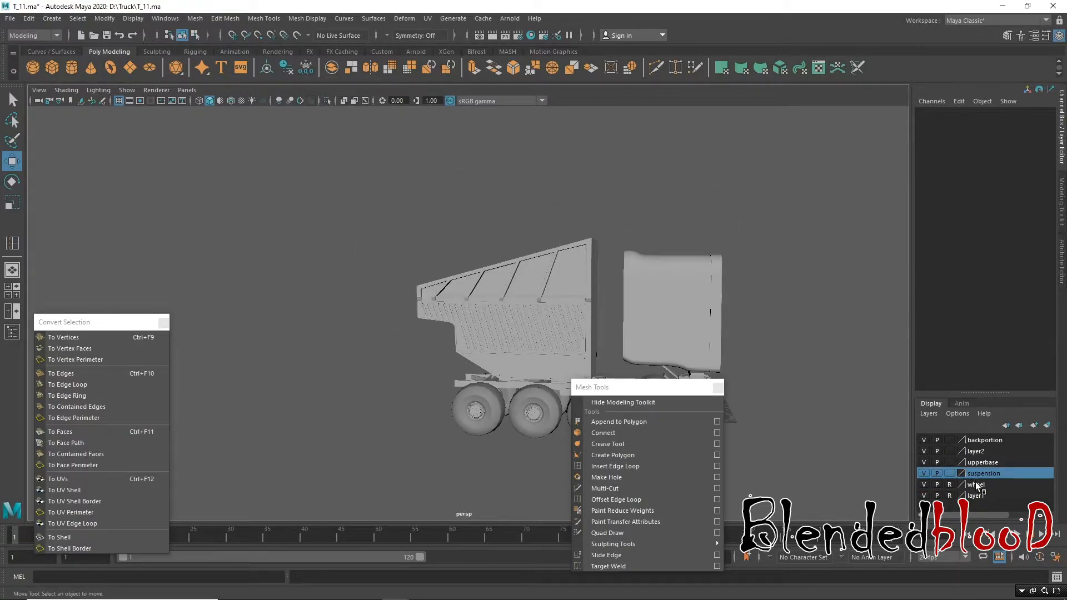
Step: Hide the wheel and backportion layers and set the upperbase layer to template display
{"action": "left_click", "coordinate": [925, 484]}
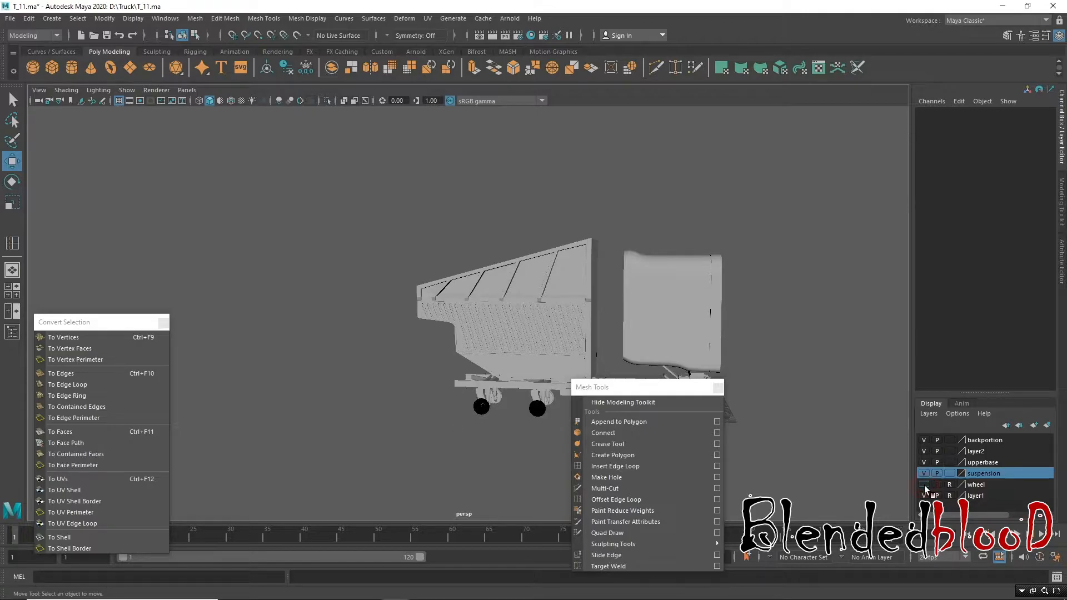
{"action": "left_click", "coordinate": [952, 464]}
{"action": "left_click", "coordinate": [951, 453]}
{"action": "left_click", "coordinate": [951, 453]}
{"action": "left_click", "coordinate": [925, 440]}
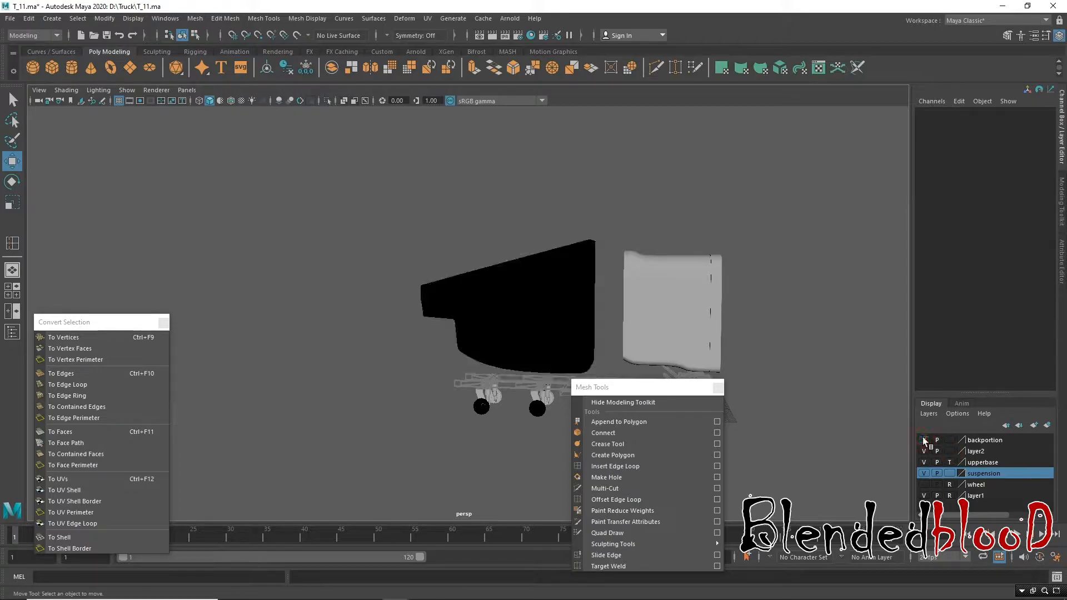
Step: Add the smooth inner shell of the dump body to the backportion layer
{"action": "left_click_drag", "start_coordinate": [574, 348], "coordinate": [369, 238], "text": "alt"}
{"action": "left_click", "coordinate": [369, 238]}
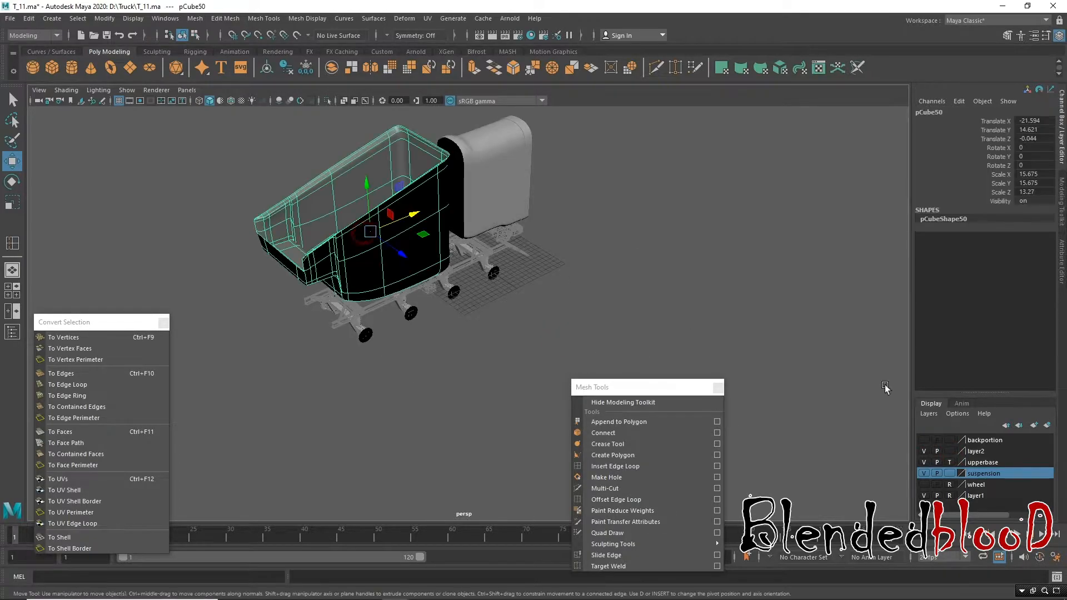
{"action": "left_click", "coordinate": [1000, 440]}
{"action": "right_click", "coordinate": [1002, 441]}
{"action": "left_click", "coordinate": [1015, 465]}
{"action": "left_click", "coordinate": [666, 269]}
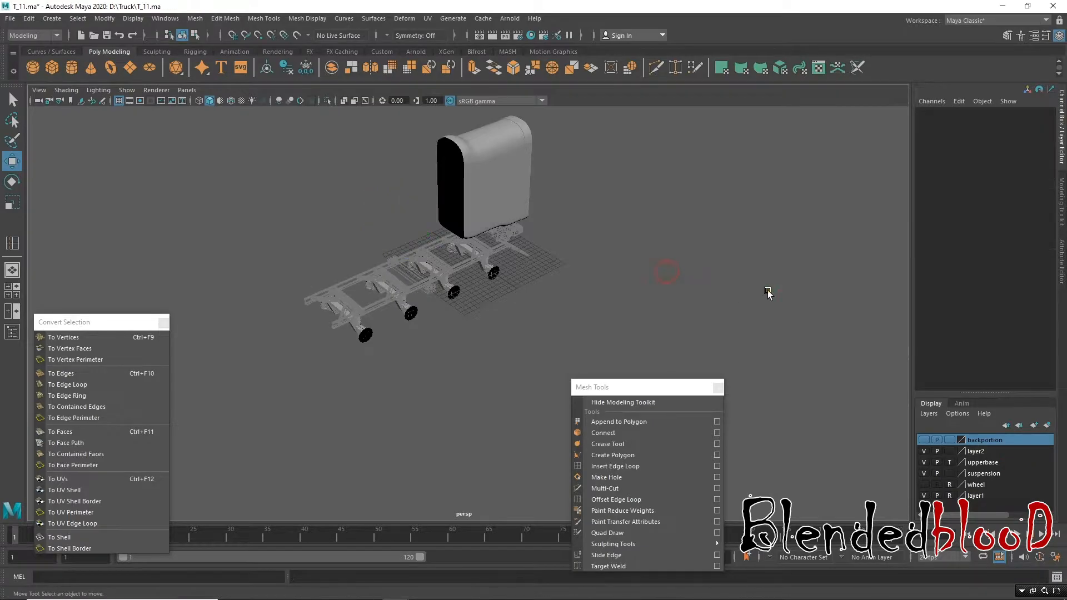
Step: Show the backportion layer and turn off smooth preview on the outer dump body parts
{"action": "left_click_drag", "start_coordinate": [839, 310], "coordinate": [771, 281], "text": "alt"}
{"action": "middle_click_drag", "start_coordinate": [772, 323], "coordinate": [693, 288], "text": "alt"}
{"action": "left_click_drag", "start_coordinate": [662, 395], "coordinate": [813, 519]}
{"action": "left_click_drag", "start_coordinate": [720, 338], "coordinate": [741, 338], "text": "alt"}
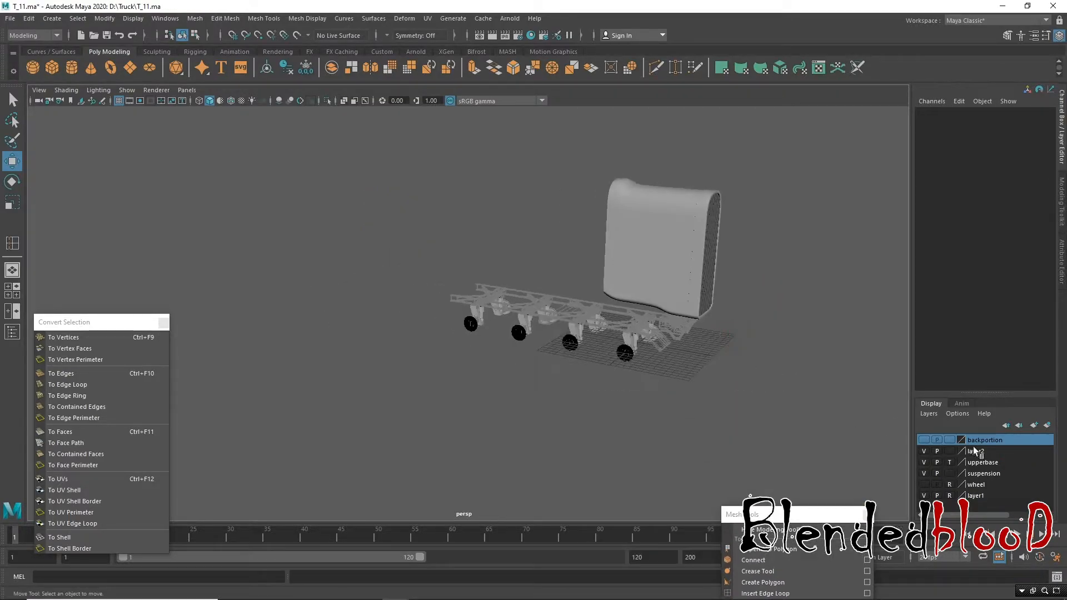
{"action": "left_click", "coordinate": [927, 439]}
{"action": "scroll", "coordinate": [634, 251], "scroll_direction": "up", "scroll_amount": 2}
{"action": "left_click", "coordinate": [542, 220]}
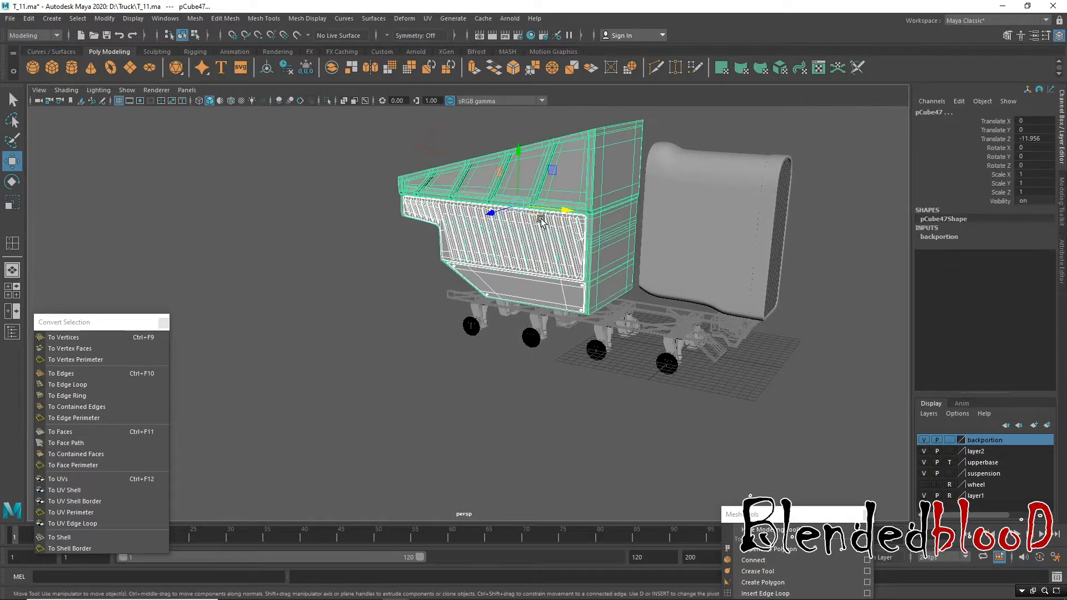
{"action": "key", "text": "1"}
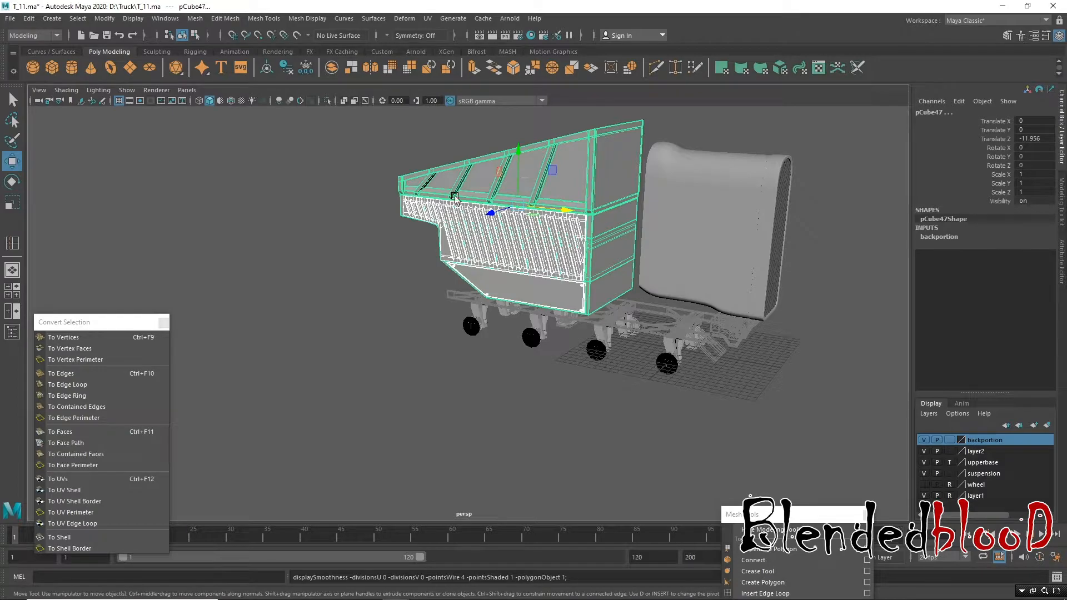
{"action": "left_click", "coordinate": [367, 232]}
Step: Set the backportion layer to reference, select the front hood body, and display wireframe over the shaded model
{"action": "left_click_drag", "start_coordinate": [367, 233], "coordinate": [503, 346], "text": "alt"}
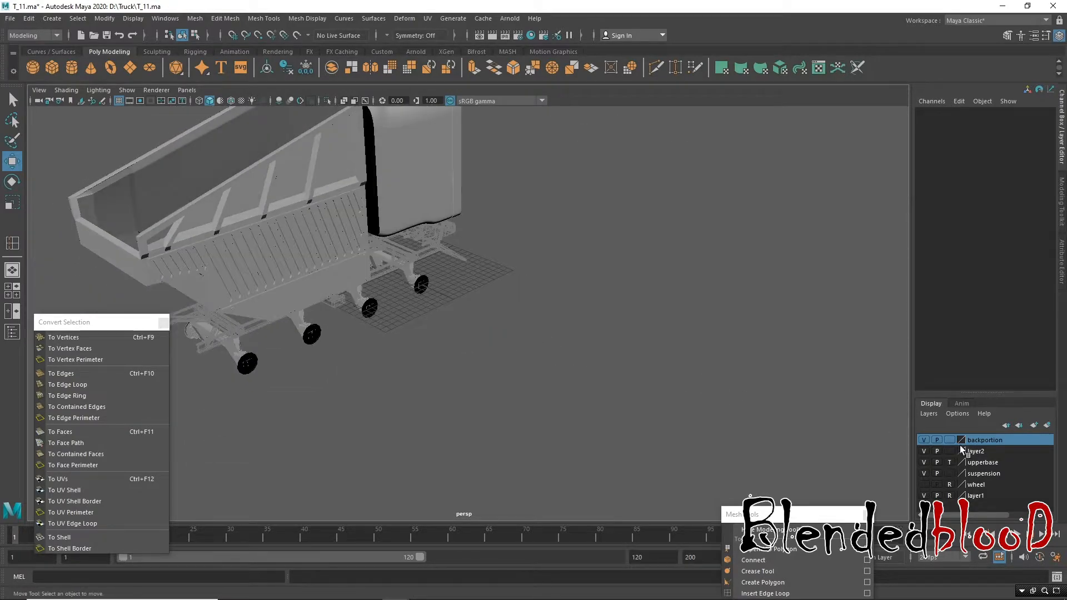
{"action": "left_click", "coordinate": [949, 440]}
{"action": "left_click_drag", "start_coordinate": [707, 361], "coordinate": [479, 295], "text": "alt"}
{"action": "left_click", "coordinate": [644, 275]}
{"action": "left_click_drag", "start_coordinate": [643, 275], "coordinate": [490, 222], "text": "alt"}
{"action": "left_click_drag", "start_coordinate": [308, 184], "coordinate": [458, 298], "text": "alt"}
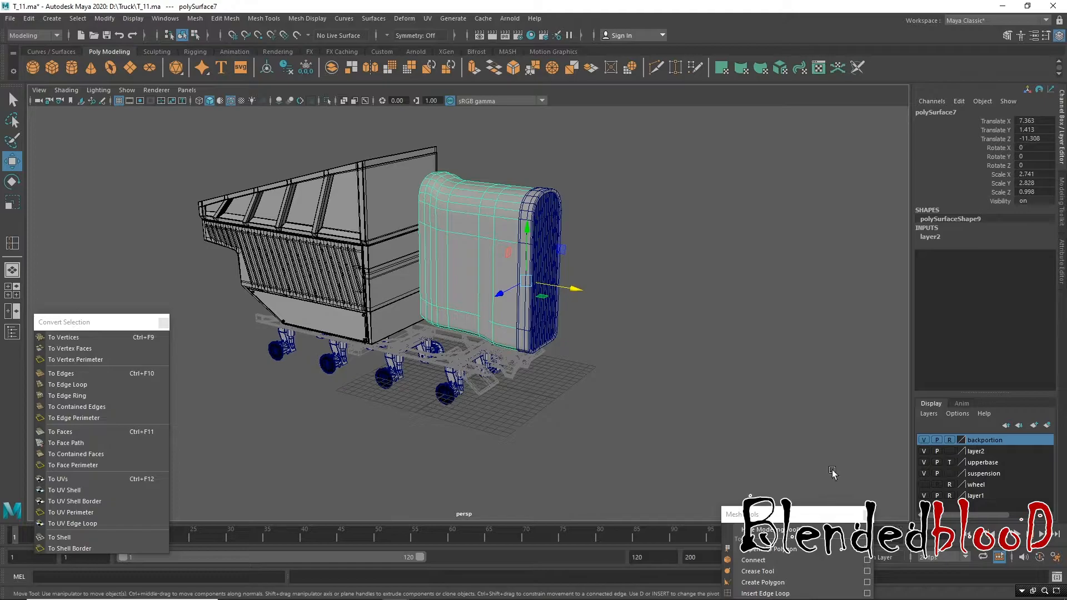
Step: Set the upperbase layer and layer2 to reference display
{"action": "left_click", "coordinate": [950, 464]}
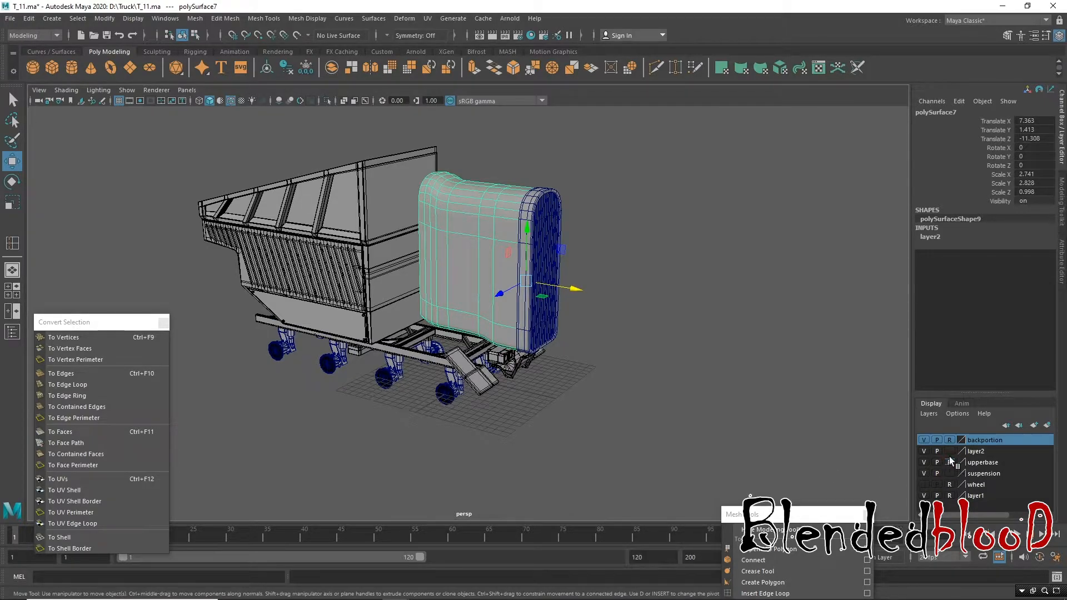
{"action": "left_click", "coordinate": [950, 451]}
{"action": "left_click", "coordinate": [950, 451]}
{"action": "mouse_move", "coordinate": [529, 364]}
{"action": "left_mouse_down", "text": "alt"}
{"action": "mouse_move", "coordinate": [469, 358]}
{"action": "mouse_move", "coordinate": [543, 359]}
{"action": "left_mouse_up", "text": "alt"}
{"action": "scroll", "coordinate": [537, 369], "scroll_direction": "up", "scroll_amount": 4}
{"action": "middle_click_drag", "start_coordinate": [523, 383], "coordinate": [666, 356], "text": "alt"}
{"action": "left_click_drag", "start_coordinate": [666, 355], "coordinate": [589, 345], "text": "alt"}
Step: Hide the grid in the side view and compare the truck's front end with the reference image
{"action": "key", "text": "space"}
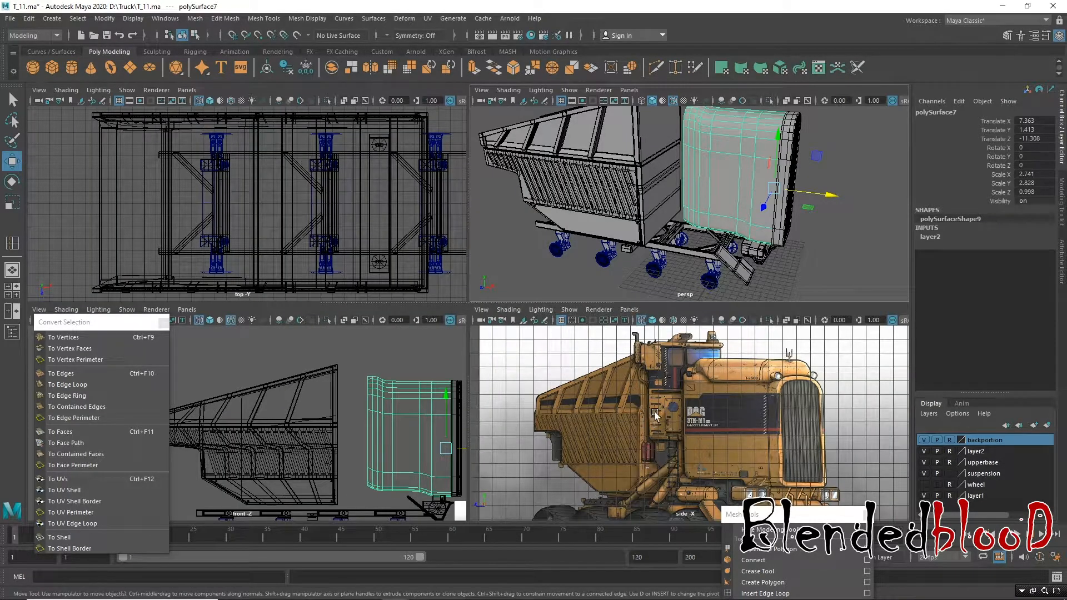
{"action": "left_click", "coordinate": [562, 320]}
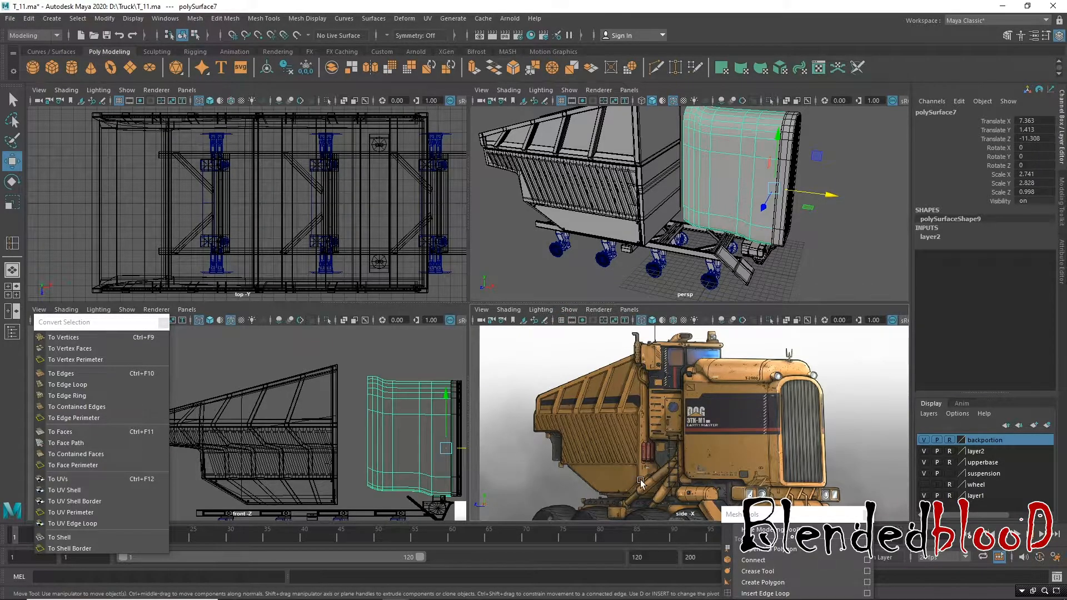
{"action": "left_click_drag", "start_coordinate": [720, 227], "coordinate": [612, 204], "text": "alt"}
{"action": "middle_click_drag", "start_coordinate": [848, 244], "coordinate": [688, 210], "text": "alt"}
{"action": "scroll", "coordinate": [688, 207], "scroll_direction": "down", "scroll_amount": 5}
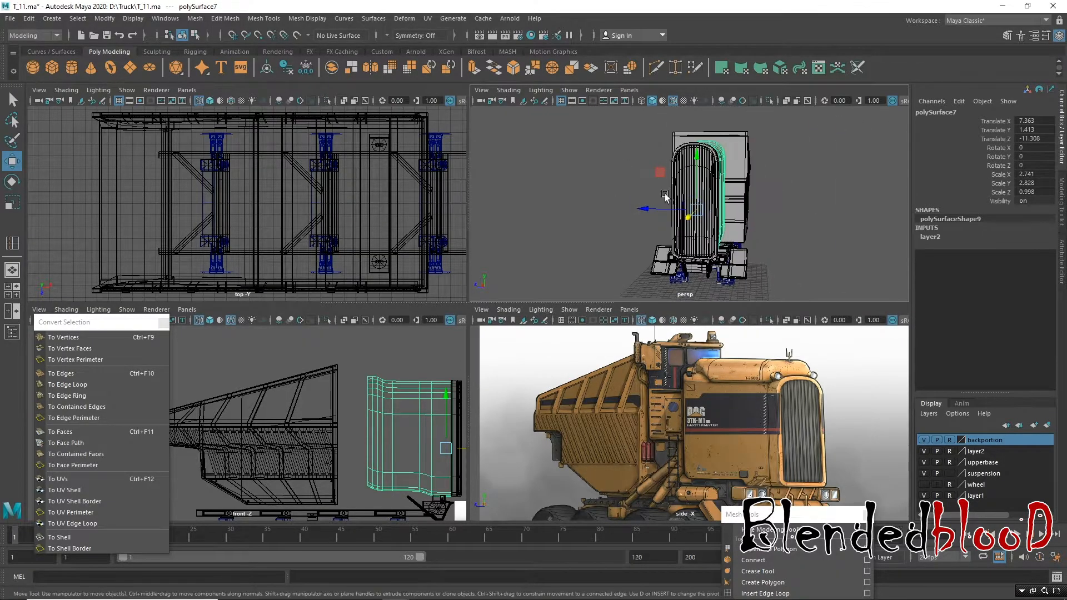
{"action": "left_click_drag", "start_coordinate": [689, 204], "coordinate": [781, 259], "text": "alt"}
{"action": "key", "text": "space"}
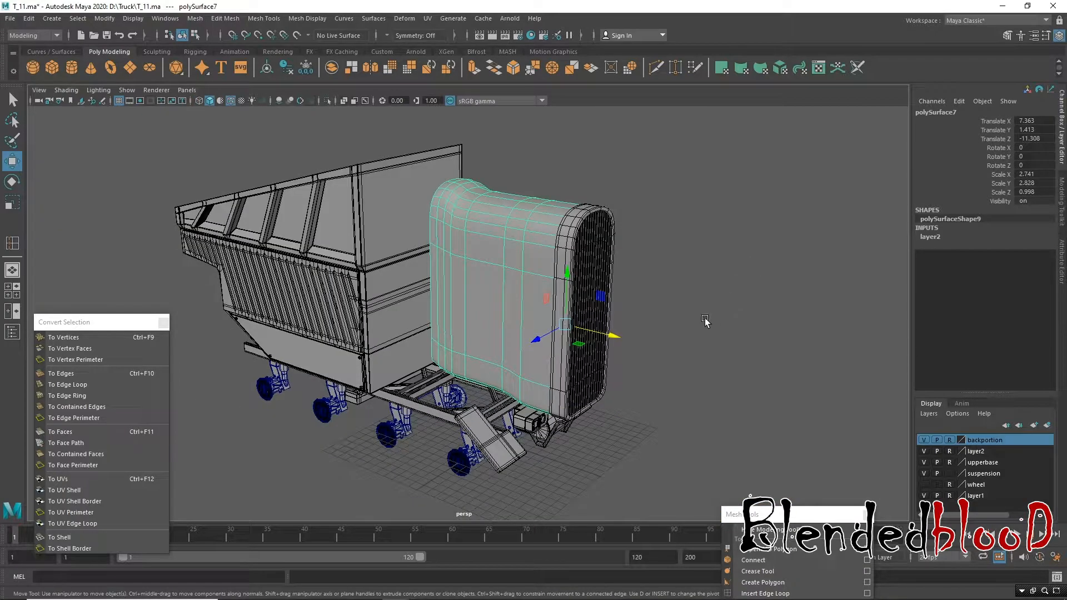
Step: Show the wheel layer again and open the Outliner, moving the Convert Selection window clear of the object list
{"action": "left_click_drag", "start_coordinate": [707, 335], "coordinate": [790, 411], "text": "alt"}
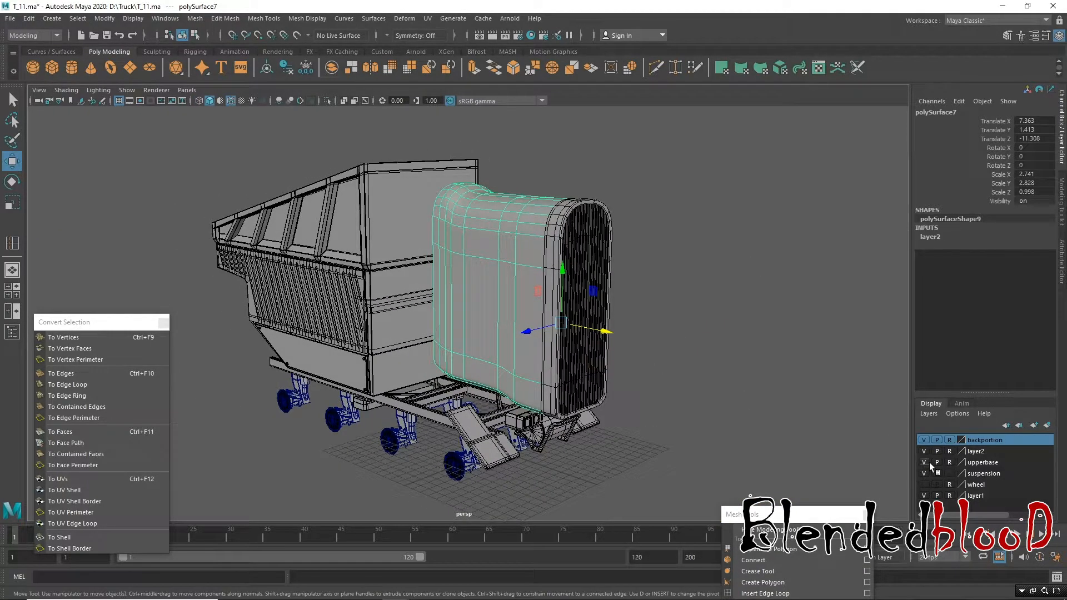
{"action": "left_click", "coordinate": [925, 485]}
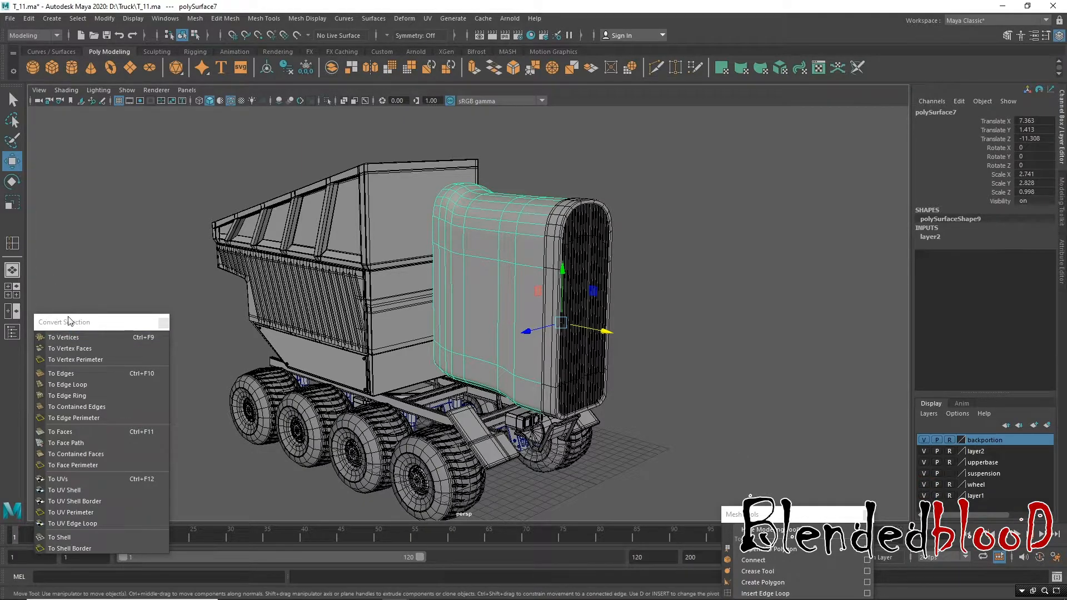
{"action": "left_click_drag", "start_coordinate": [68, 321], "coordinate": [112, 222]}
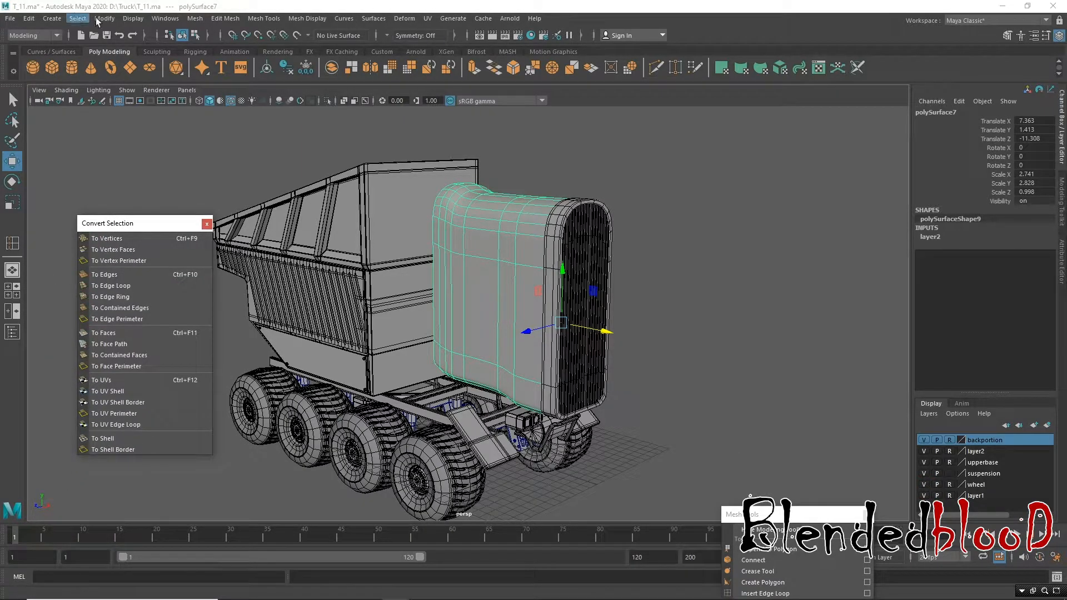
{"action": "left_click", "coordinate": [160, 22]}
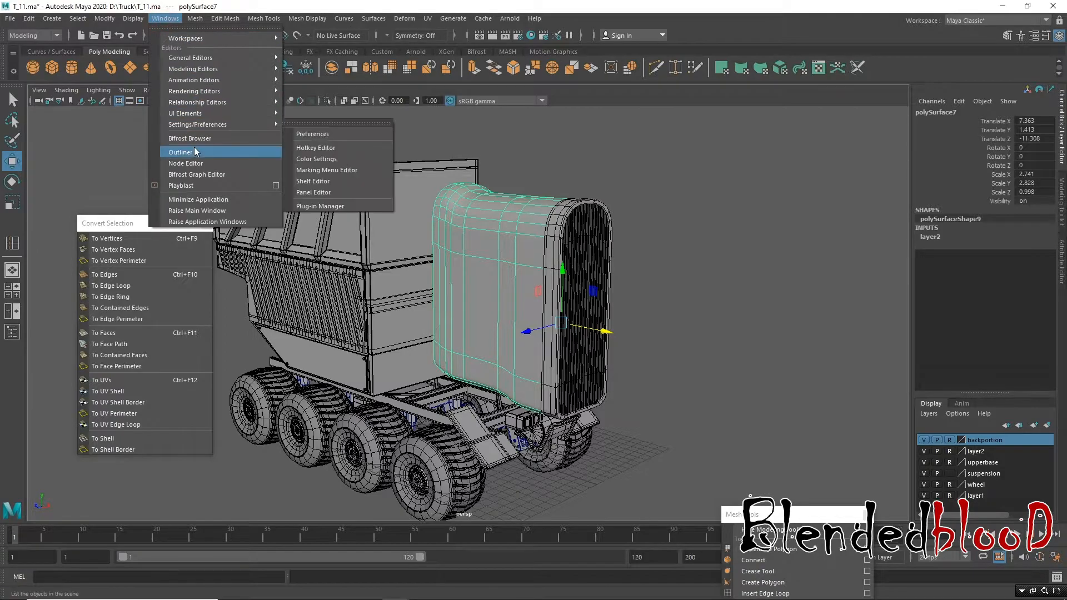
{"action": "left_click", "coordinate": [194, 148]}
{"action": "left_click_drag", "start_coordinate": [172, 227], "coordinate": [305, 143]}
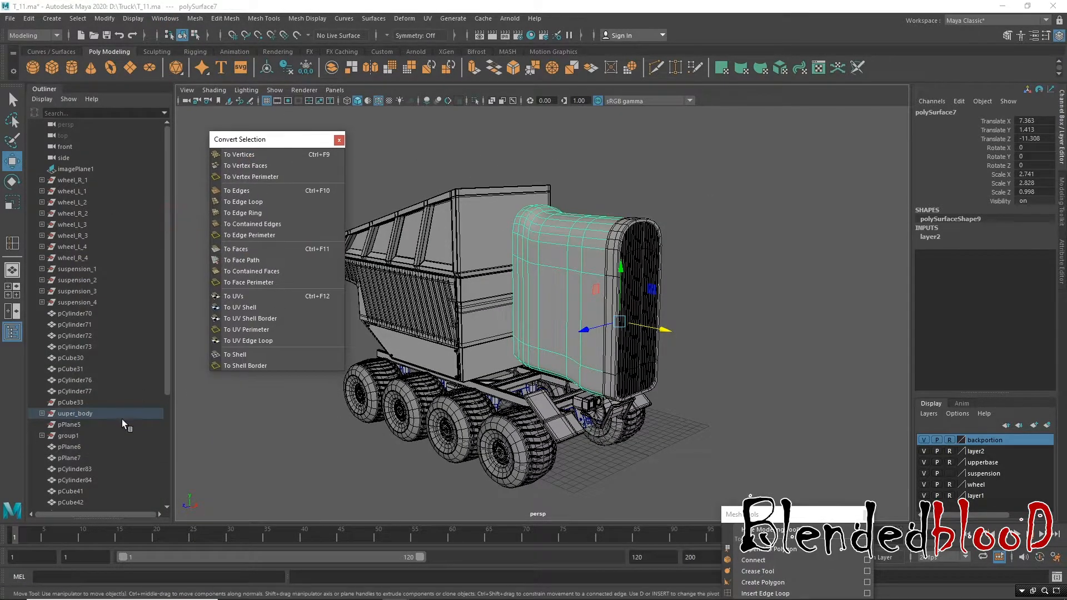
Step: Select the uuper_body group and center its pivot
{"action": "left_click", "coordinate": [84, 414]}
{"action": "left_click_drag", "start_coordinate": [751, 353], "coordinate": [722, 349], "text": "alt"}
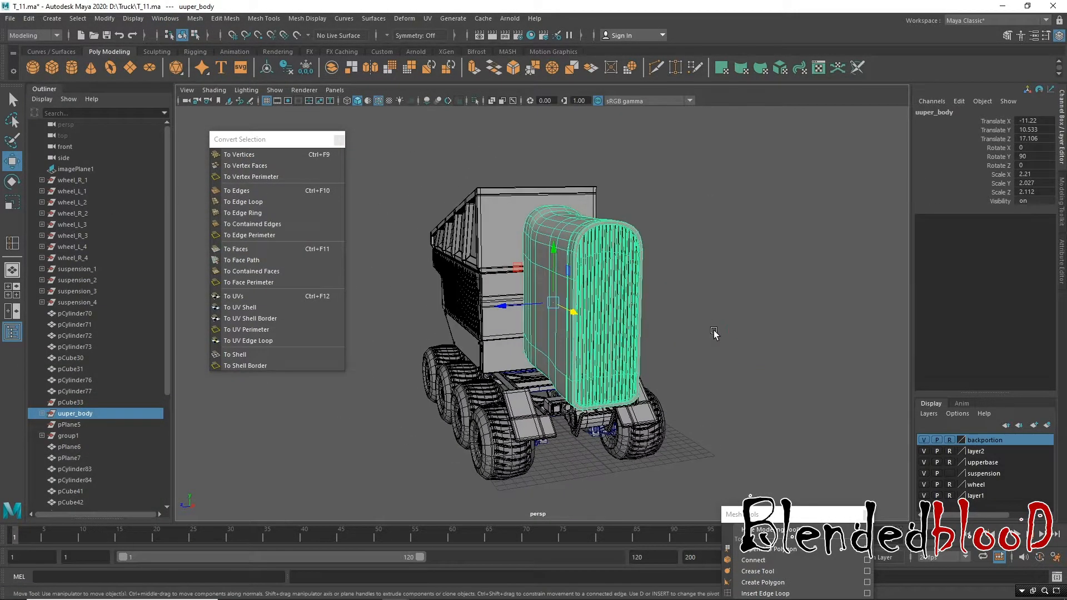
{"action": "left_click", "coordinate": [105, 19]}
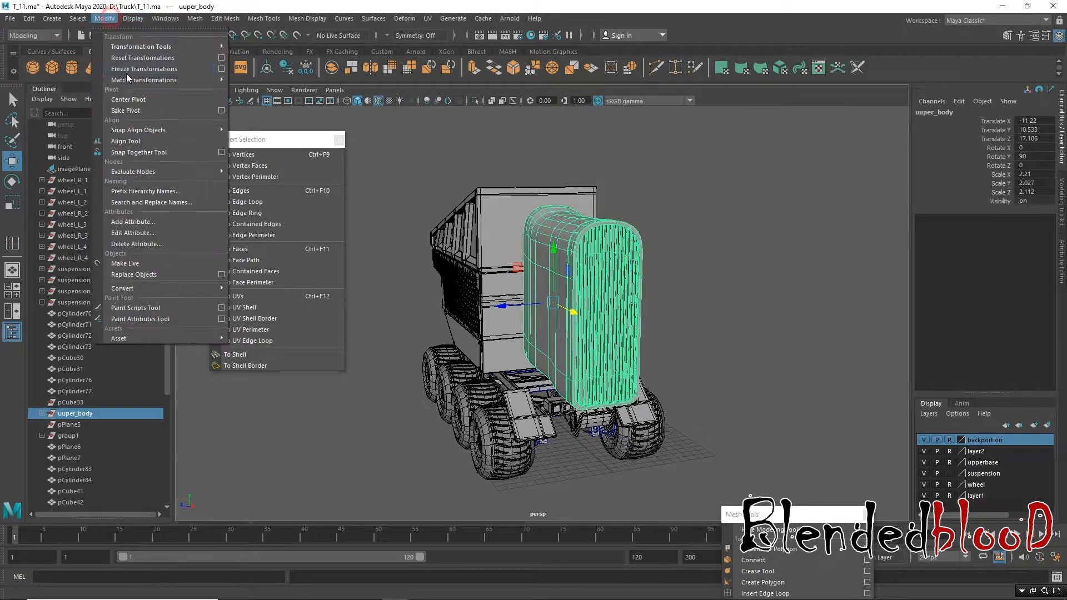
{"action": "left_click", "coordinate": [132, 106]}
Step: Widen the uuper_body group by scaling it in X to about 2.643
{"action": "key", "text": "r"}
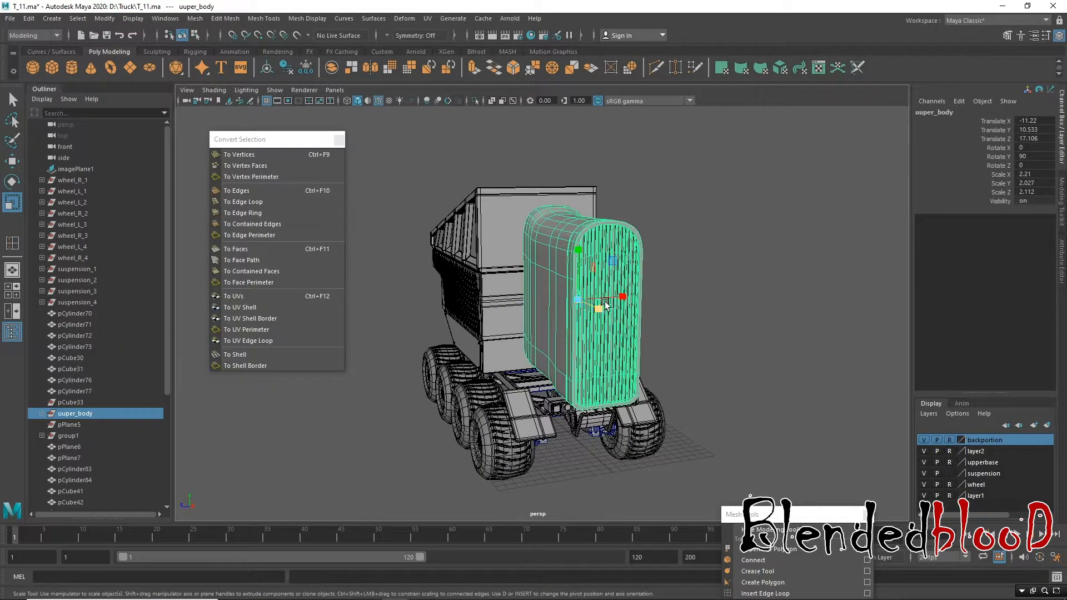
{"action": "left_click_drag", "start_coordinate": [622, 297], "coordinate": [571, 315]}
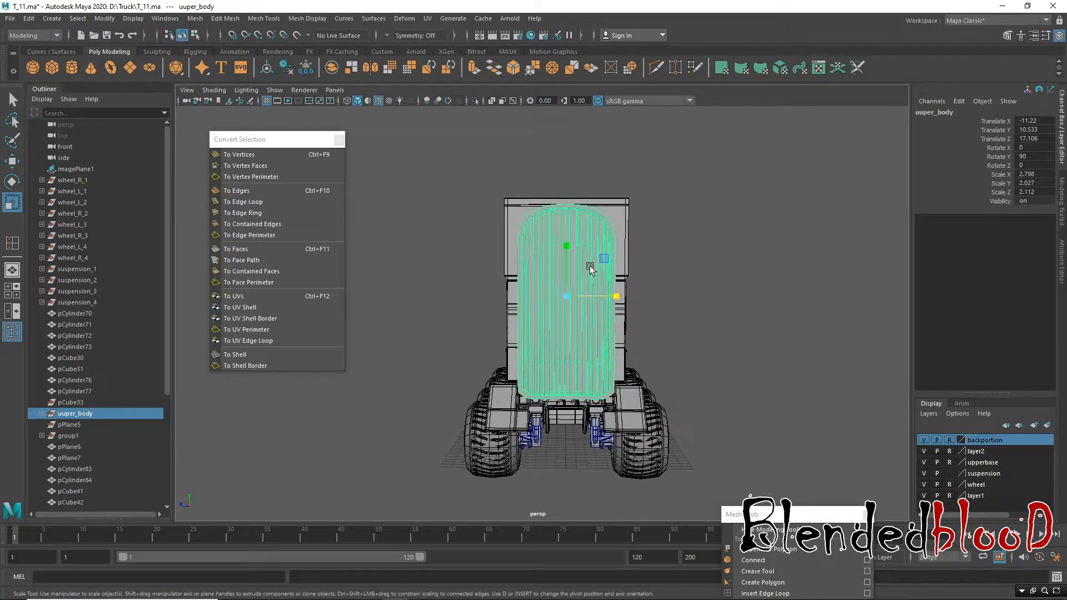
{"action": "left_click_drag", "start_coordinate": [569, 250], "coordinate": [602, 267]}
{"action": "key", "text": "ctrl+z"}
{"action": "left_click_drag", "start_coordinate": [666, 334], "coordinate": [566, 328], "text": "alt"}
{"action": "left_click_drag", "start_coordinate": [609, 296], "coordinate": [615, 295]}
{"action": "key", "text": "w"}
Step: Unlock the backportion layer and move the whole dump body backwards, away from the hood, in the front view
{"action": "left_click_drag", "start_coordinate": [530, 340], "coordinate": [578, 331], "text": "alt"}
{"action": "key", "text": "space"}
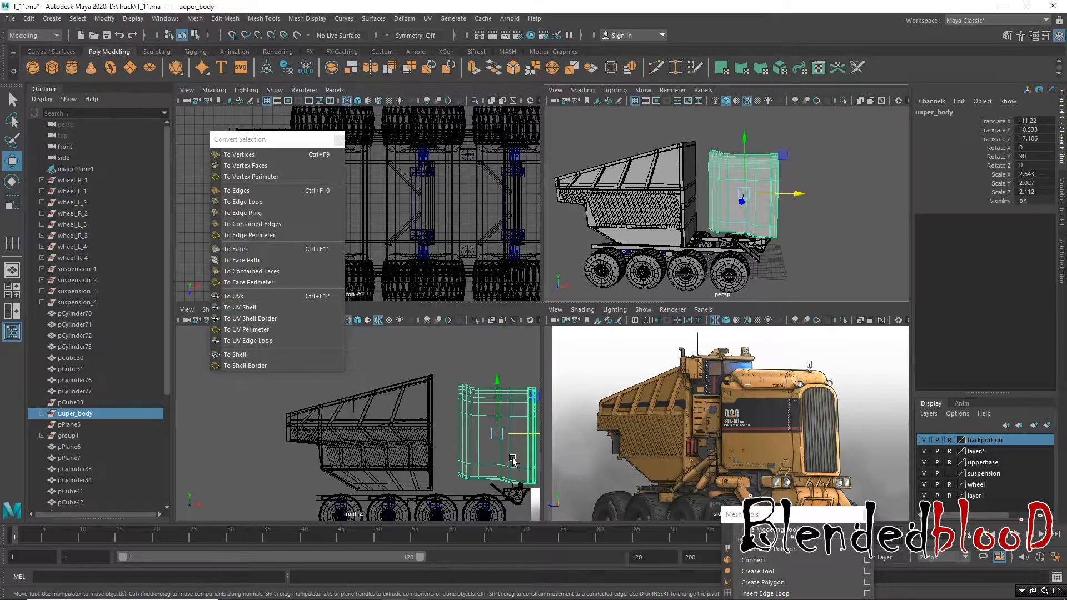
{"action": "key", "text": "space"}
{"action": "scroll", "coordinate": [589, 309], "scroll_direction": "down", "scroll_amount": 5}
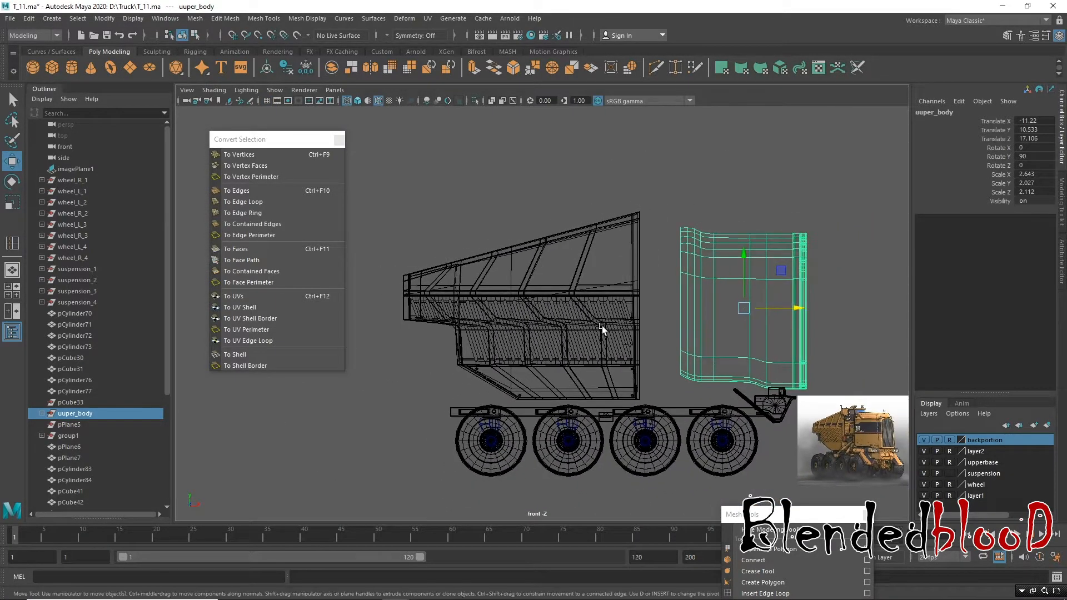
{"action": "middle_click_drag", "start_coordinate": [600, 326], "coordinate": [607, 348], "text": "alt"}
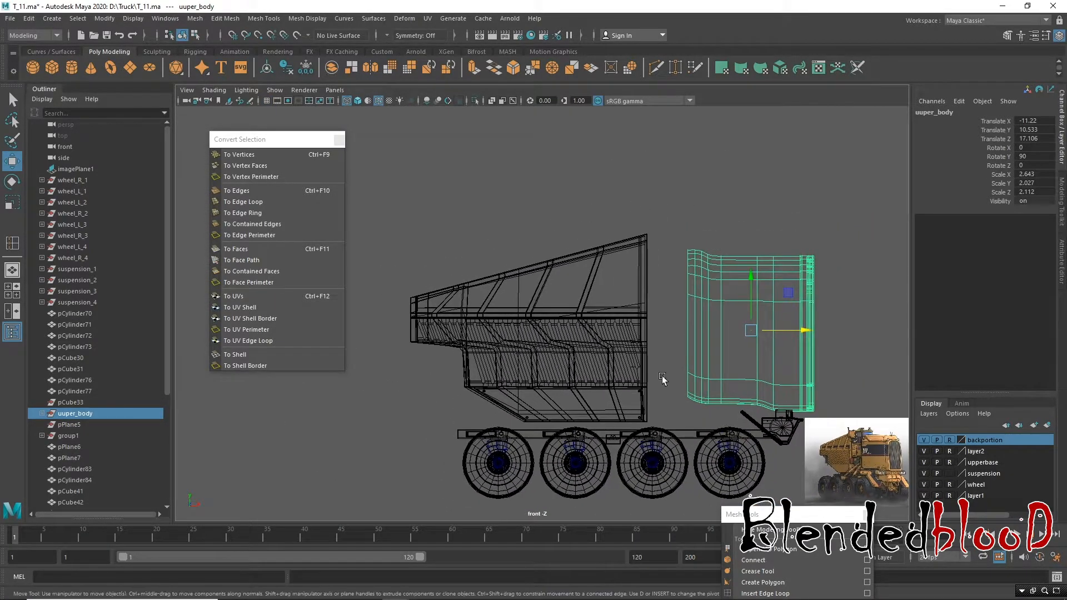
{"action": "left_click", "coordinate": [923, 452]}
{"action": "left_click", "coordinate": [923, 450]}
{"action": "left_click_drag", "start_coordinate": [569, 361], "coordinate": [599, 359]}
{"action": "left_click_drag", "start_coordinate": [391, 202], "coordinate": [651, 399]}
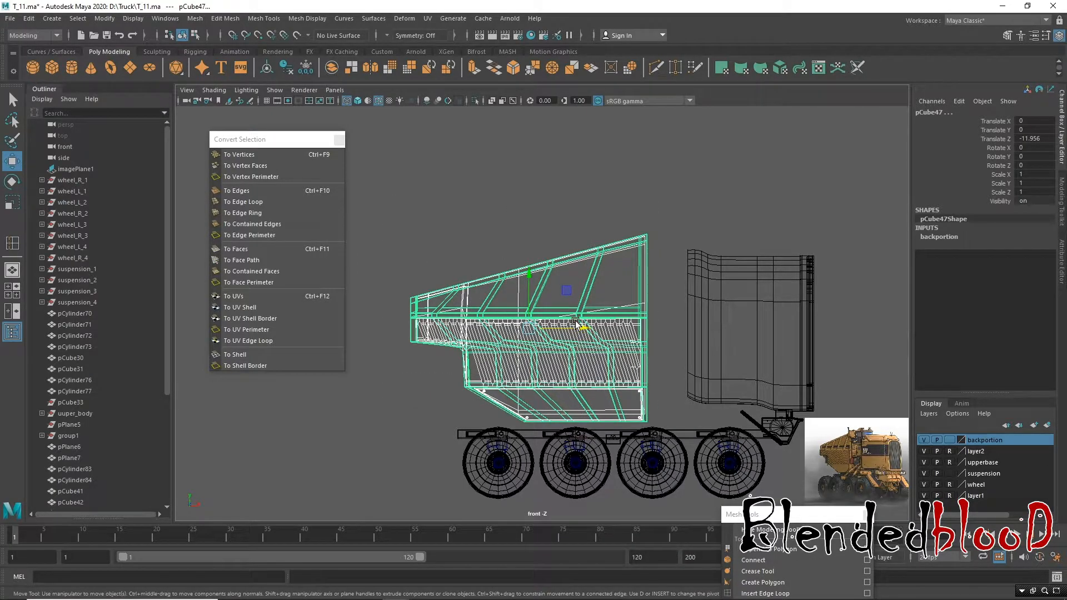
{"action": "left_click_drag", "start_coordinate": [584, 330], "coordinate": [559, 337]}
Step: Move the uuper_body group backwards along X to about -13.696 in the front view, closer to the dump body
{"action": "left_click", "coordinate": [93, 414]}
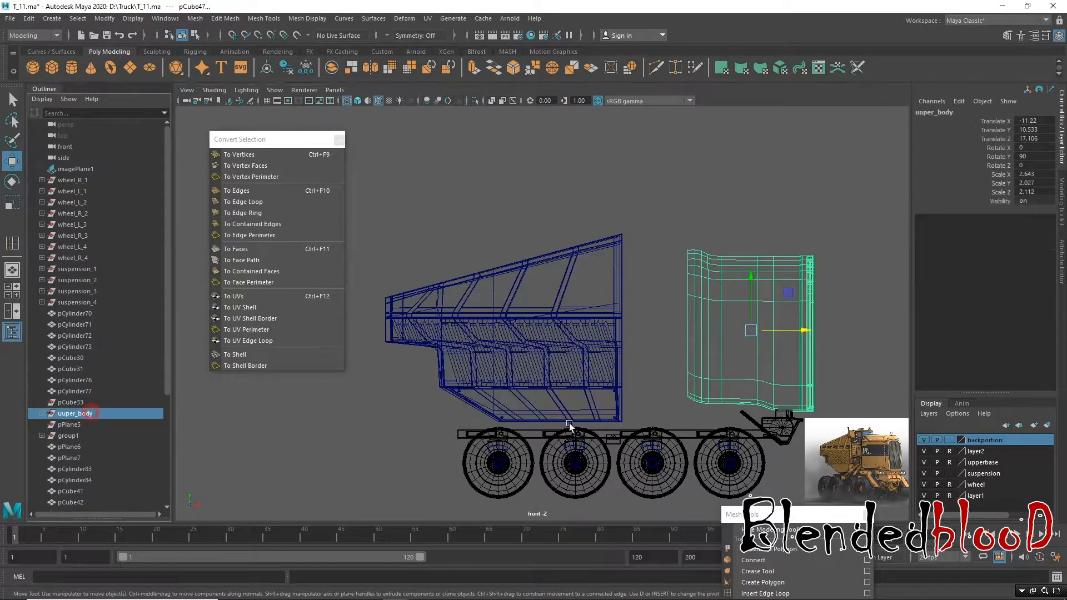
{"action": "left_click_drag", "start_coordinate": [806, 331], "coordinate": [785, 335]}
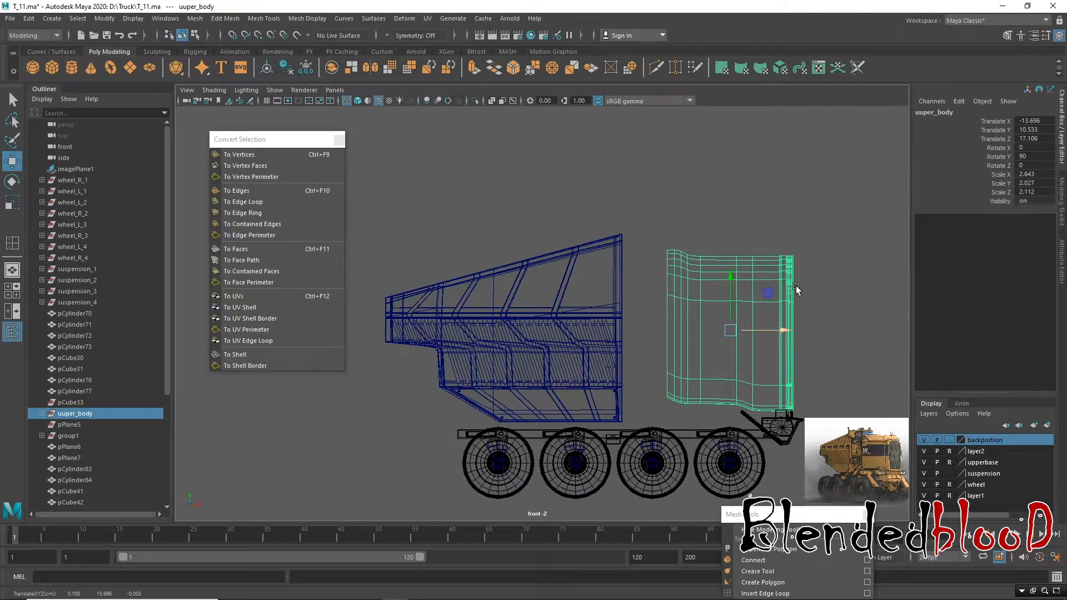
{"action": "key", "text": "space"}
{"action": "key", "text": "space"}
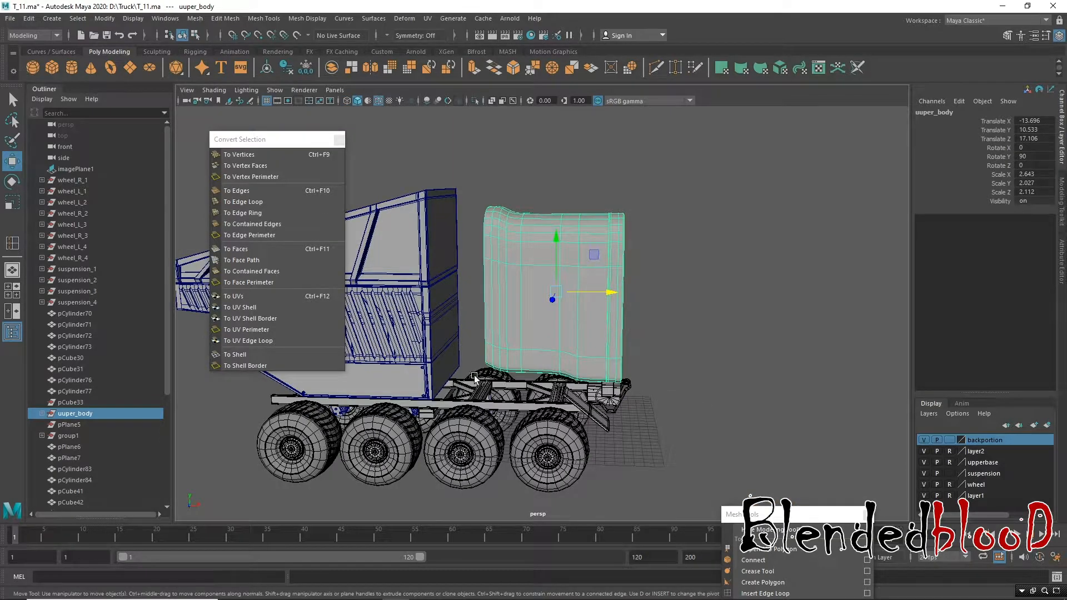
{"action": "key", "text": "space"}
{"action": "key", "text": "space"}
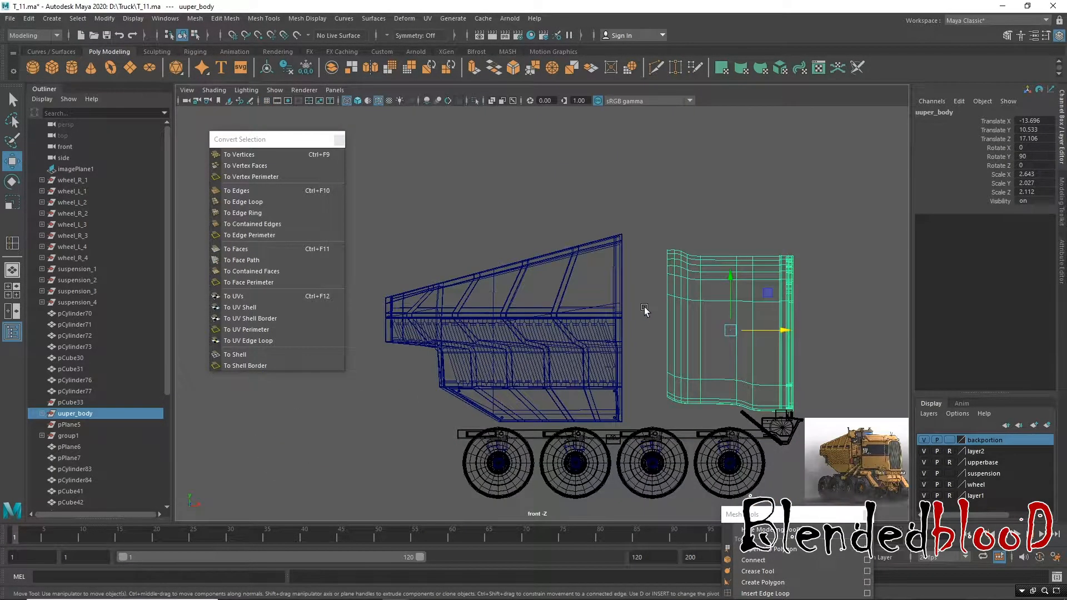
Step: Leave the hood selection and set layer2 back to normal display so its mesh can be selected
{"action": "scroll", "coordinate": [603, 216], "scroll_direction": "up", "scroll_amount": 6}
{"action": "right_click_drag", "start_coordinate": [602, 214], "coordinate": [577, 213]}
{"action": "left_click", "coordinate": [603, 220]}
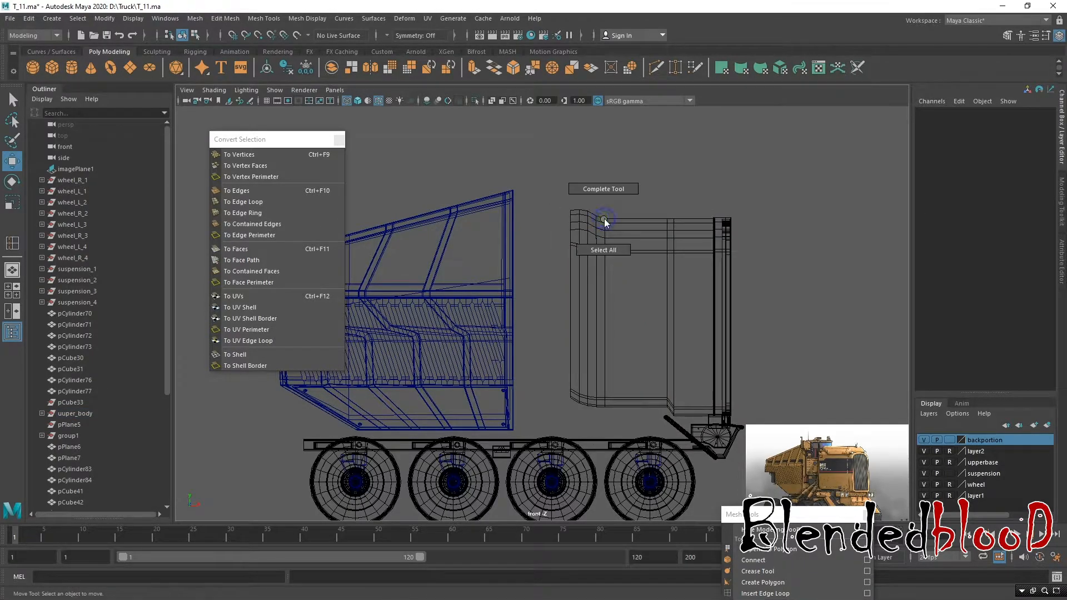
{"action": "left_click", "coordinate": [946, 452]}
{"action": "left_click", "coordinate": [946, 451]}
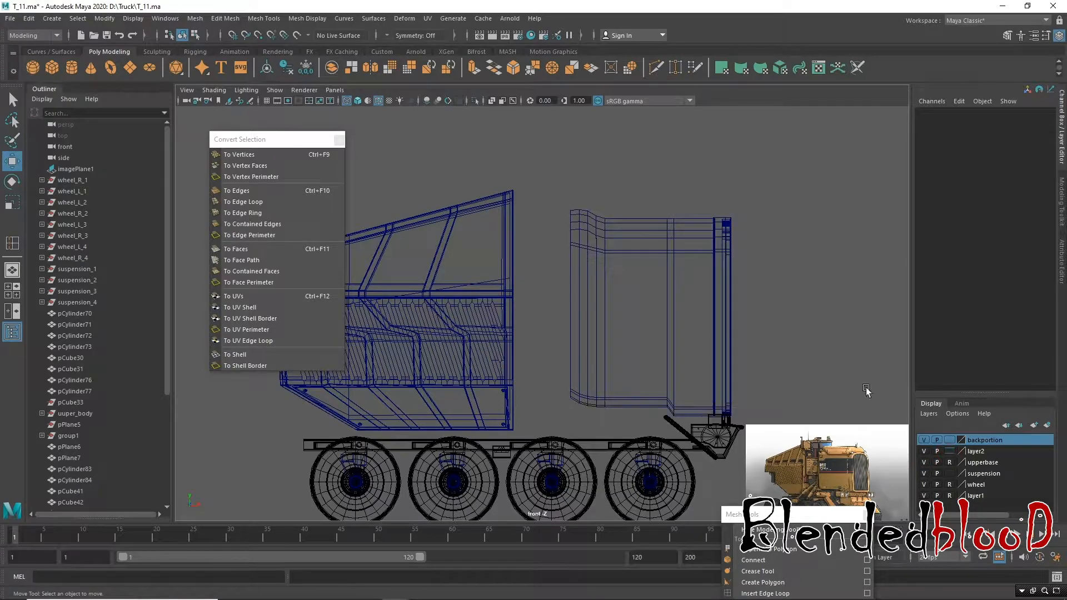
Step: Lengthen the hood by moving its rear vertices slightly back towards the dump body, and return to object mode
{"action": "left_click", "coordinate": [609, 236]}
{"action": "right_click_drag", "start_coordinate": [589, 238], "coordinate": [535, 231]}
{"action": "left_click_drag", "start_coordinate": [525, 169], "coordinate": [629, 431]}
{"action": "left_click_drag", "start_coordinate": [639, 308], "coordinate": [629, 310]}
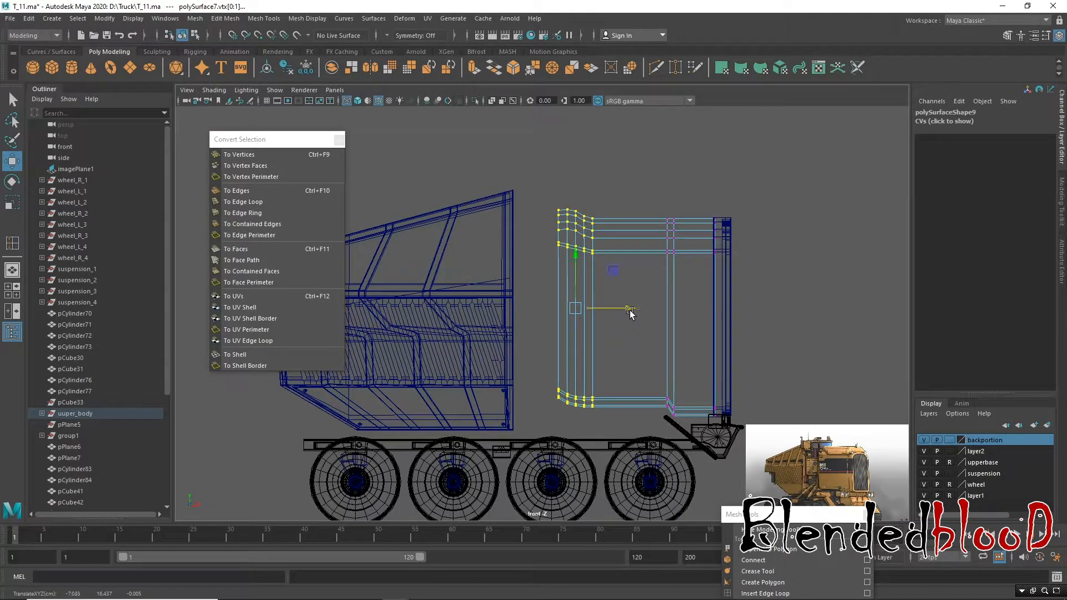
{"action": "key", "text": "space"}
{"action": "key", "text": "space"}
{"action": "left_click_drag", "start_coordinate": [753, 203], "coordinate": [735, 231], "text": "alt"}
{"action": "right_click_drag", "start_coordinate": [546, 284], "coordinate": [616, 264], "text": "alt"}
{"action": "scroll", "coordinate": [618, 267], "scroll_direction": "down", "scroll_amount": 5}
{"action": "mouse_move", "coordinate": [606, 297]}
{"action": "left_mouse_down", "text": "alt"}
{"action": "mouse_move", "coordinate": [562, 299]}
{"action": "mouse_move", "coordinate": [603, 291]}
{"action": "left_mouse_up", "text": "alt"}
{"action": "right_click_drag", "start_coordinate": [614, 222], "coordinate": [667, 209]}
{"action": "left_click", "coordinate": [670, 248]}
{"action": "left_click_drag", "start_coordinate": [681, 289], "coordinate": [581, 321], "text": "alt"}
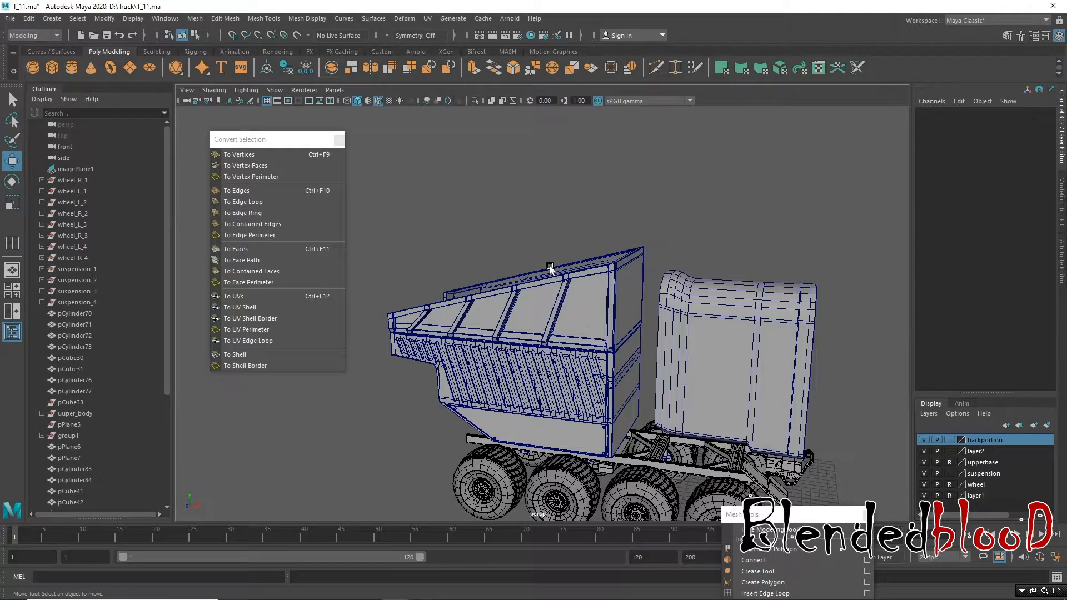
Step: Try raising the selected dump body parts above the chassis and undo the move
{"action": "left_click", "coordinate": [591, 285]}
{"action": "left_click_drag", "start_coordinate": [578, 305], "coordinate": [549, 238], "text": "alt"}
{"action": "left_click_drag", "start_coordinate": [627, 396], "coordinate": [611, 440]}
{"action": "left_click_drag", "start_coordinate": [512, 385], "coordinate": [487, 174], "text": "alt"}
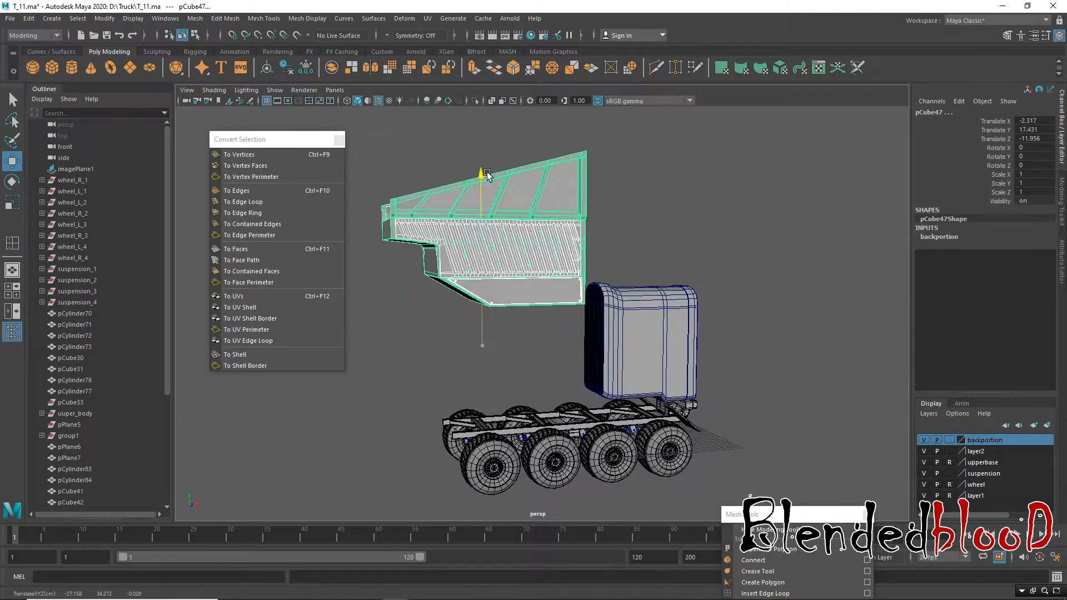
{"action": "key", "text": "ctrl+z"}
Step: Parent pCube50 under the back_body group, then test-lift the whole group and undo the lift
{"action": "left_click_drag", "start_coordinate": [166, 269], "coordinate": [172, 446]}
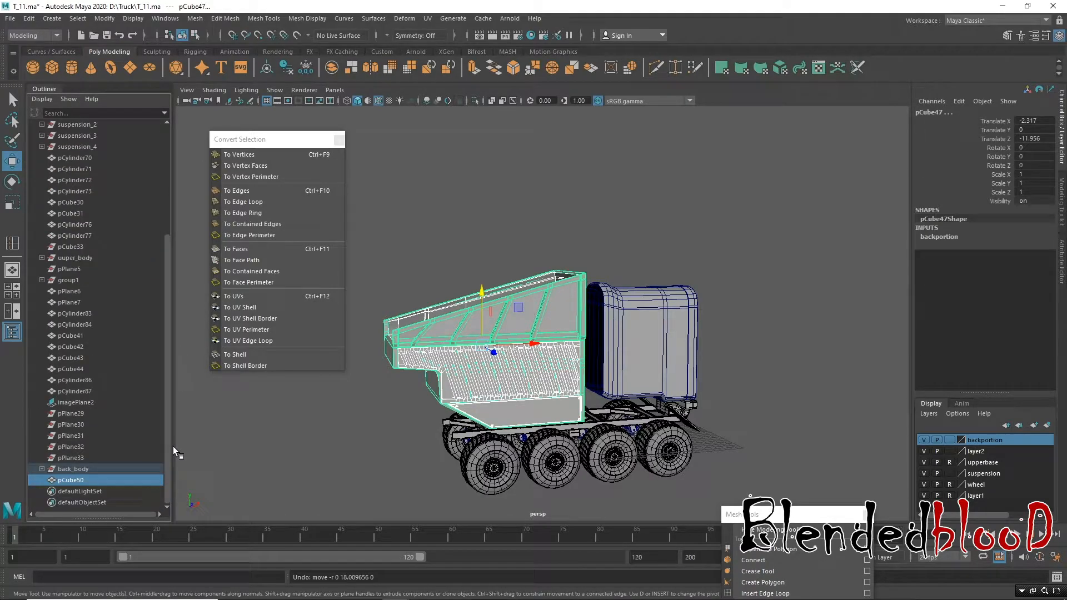
{"action": "left_click", "coordinate": [75, 469]}
{"action": "left_click", "coordinate": [79, 479]}
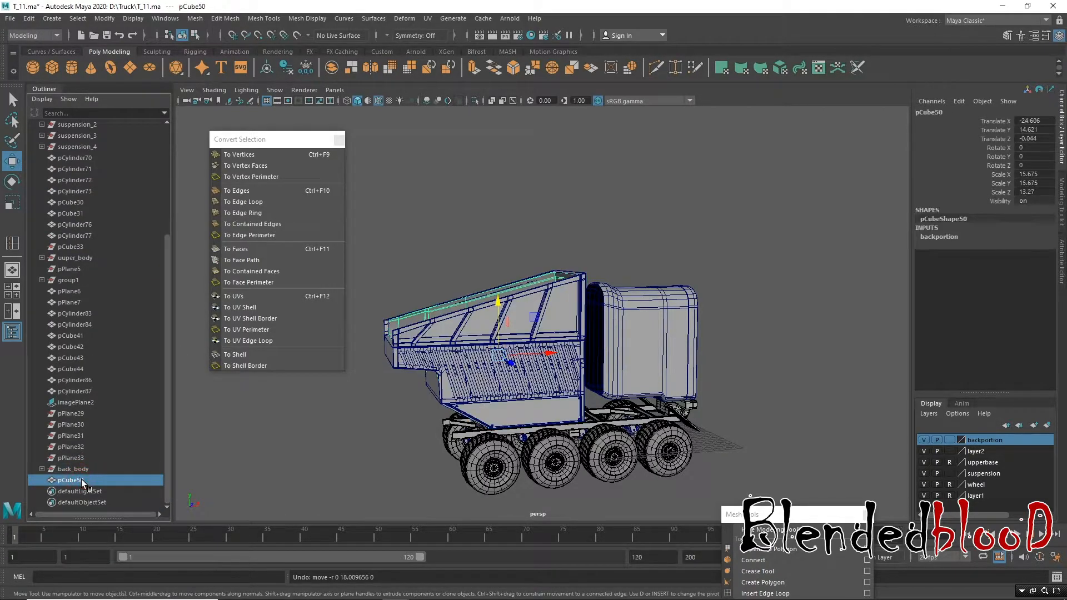
{"action": "left_click_drag", "start_coordinate": [82, 481], "coordinate": [78, 469]}
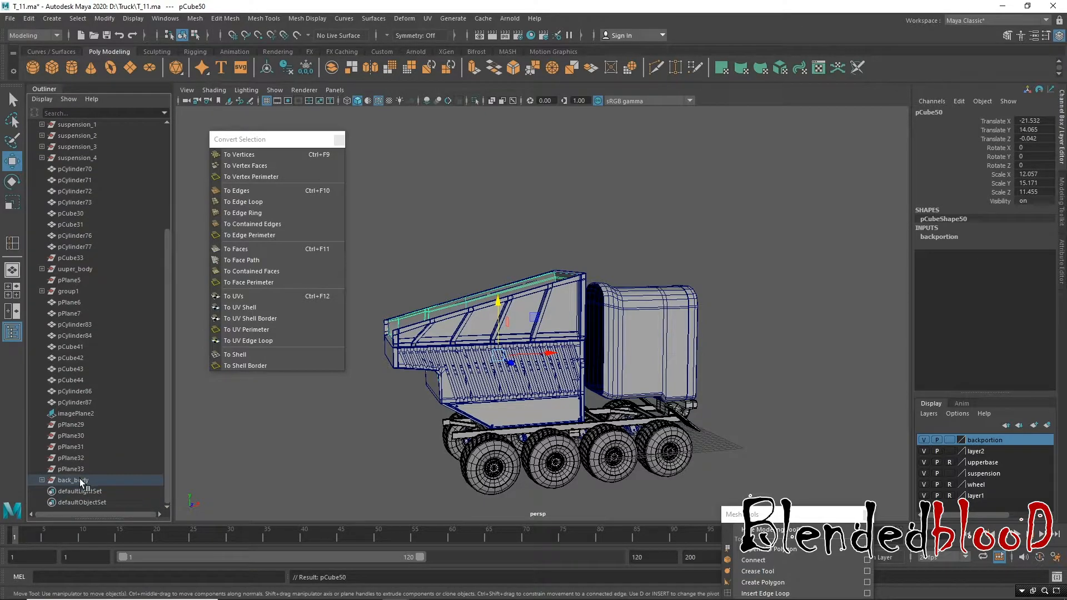
{"action": "left_click", "coordinate": [79, 480]}
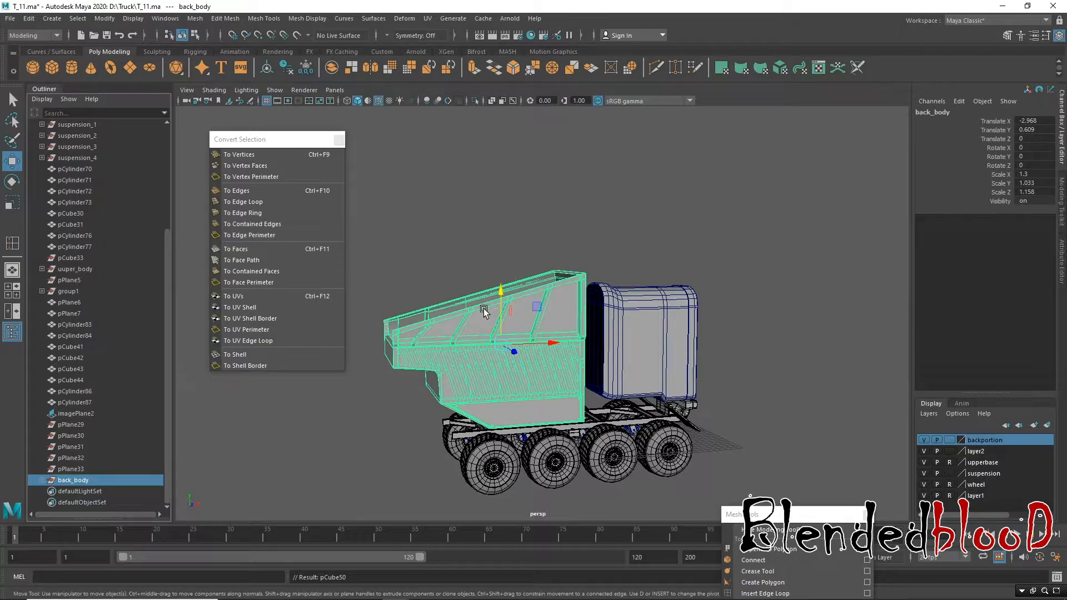
{"action": "left_click_drag", "start_coordinate": [496, 300], "coordinate": [488, 165]}
{"action": "key", "text": "ctrl+z"}
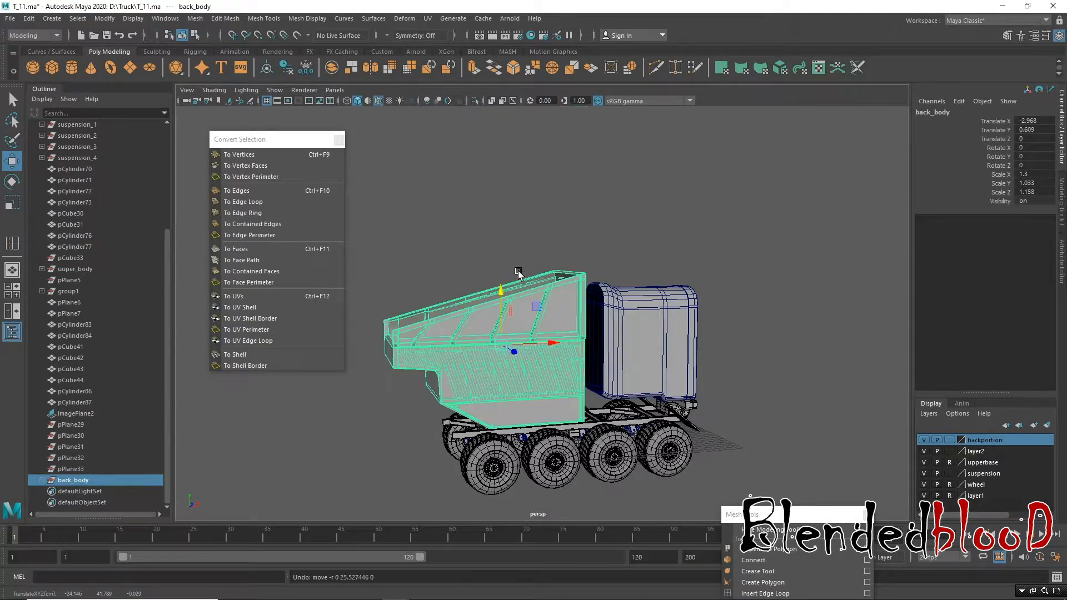
Step: Center the pivot of the back_body group and scale the dump body
{"action": "left_click_drag", "start_coordinate": [535, 263], "coordinate": [467, 334], "text": "alt"}
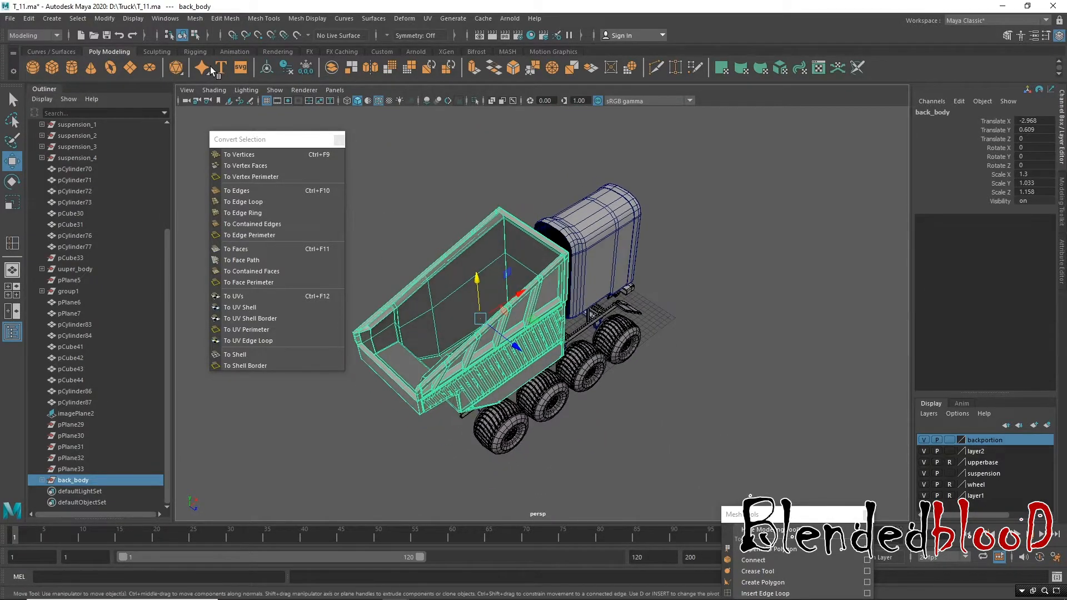
{"action": "left_click", "coordinate": [105, 19]}
{"action": "left_click", "coordinate": [136, 101]}
{"action": "left_click_drag", "start_coordinate": [667, 373], "coordinate": [600, 319], "text": "alt"}
{"action": "middle_click_drag", "start_coordinate": [600, 320], "coordinate": [655, 349], "text": "alt"}
{"action": "right_click_drag", "start_coordinate": [658, 368], "coordinate": [662, 391], "text": "alt"}
{"action": "key", "text": "r"}
{"action": "left_click_drag", "start_coordinate": [610, 388], "coordinate": [582, 431], "text": "alt"}
{"action": "left_click_drag", "start_coordinate": [532, 318], "coordinate": [672, 328]}
{"action": "key", "text": "w"}
Step: Select the open border edge loop at the rear end of the hood mesh
{"action": "middle_click_drag", "start_coordinate": [775, 367], "coordinate": [676, 324], "text": "alt"}
{"action": "left_click_drag", "start_coordinate": [676, 324], "coordinate": [586, 350], "text": "alt"}
{"action": "middle_click_drag", "start_coordinate": [588, 360], "coordinate": [591, 441], "text": "alt"}
{"action": "left_click_drag", "start_coordinate": [496, 323], "coordinate": [604, 334], "text": "alt"}
{"action": "right_click_drag", "start_coordinate": [576, 252], "coordinate": [606, 323], "text": "alt"}
{"action": "left_click_drag", "start_coordinate": [595, 316], "coordinate": [531, 305], "text": "alt"}
{"action": "middle_click_drag", "start_coordinate": [534, 262], "coordinate": [528, 364], "text": "alt"}
{"action": "left_click_drag", "start_coordinate": [524, 361], "coordinate": [536, 342], "text": "alt"}
{"action": "left_click_drag", "start_coordinate": [532, 295], "coordinate": [443, 257], "text": "alt"}
{"action": "right_click_drag", "start_coordinate": [443, 257], "coordinate": [443, 231]}
{"action": "left_click", "coordinate": [449, 250]}
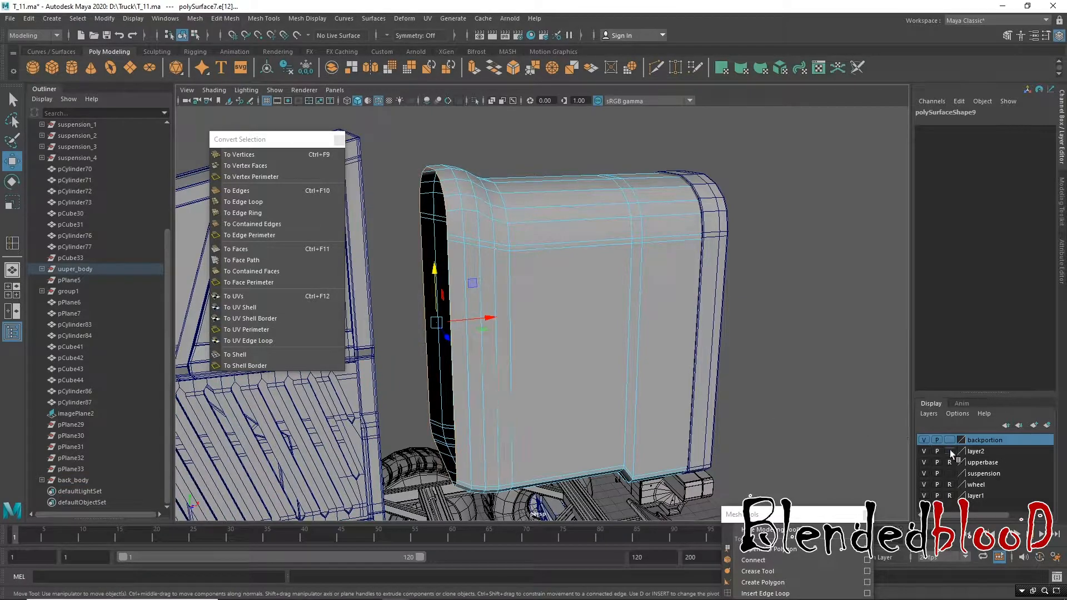
Step: Hide the backportion and wheel layers and set the suspension layer to template display
{"action": "left_click", "coordinate": [924, 440]}
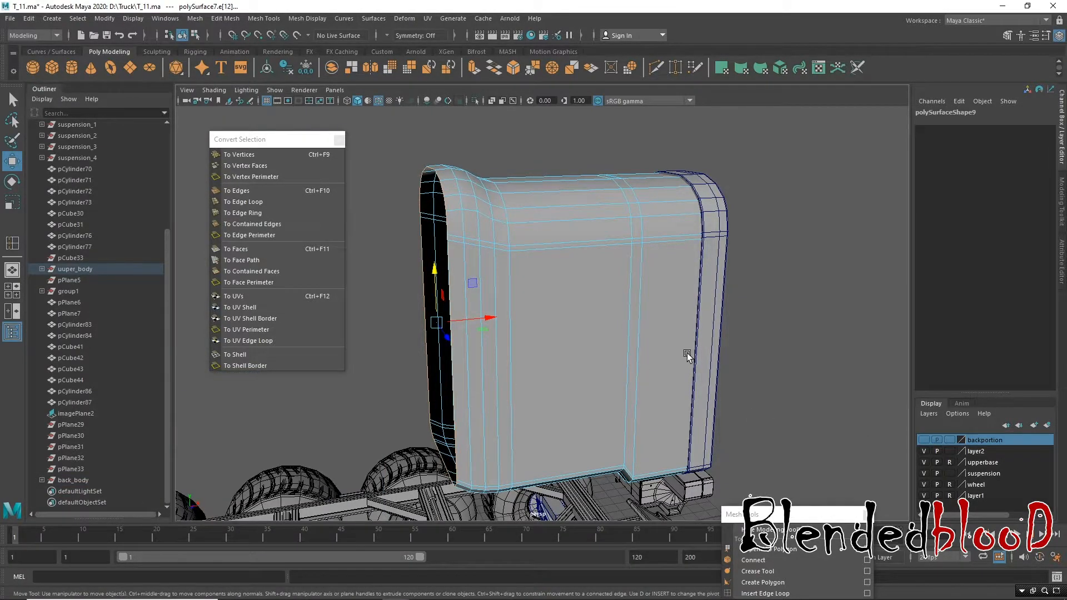
{"action": "scroll", "coordinate": [644, 375], "scroll_direction": "down", "scroll_amount": 5}
{"action": "left_click", "coordinate": [924, 484]}
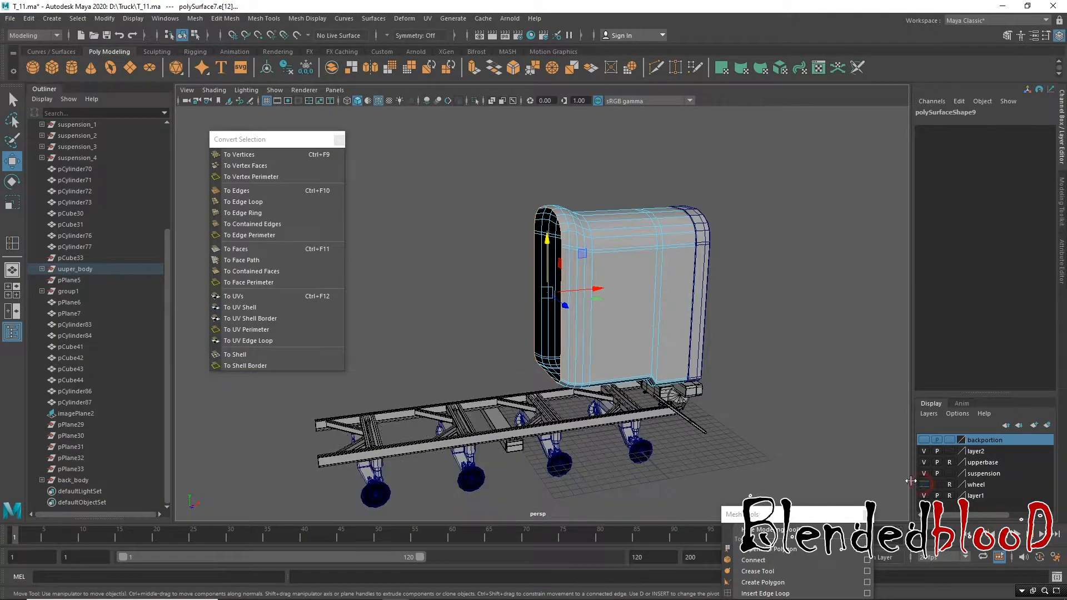
{"action": "left_click_drag", "start_coordinate": [483, 360], "coordinate": [744, 457], "text": "alt"}
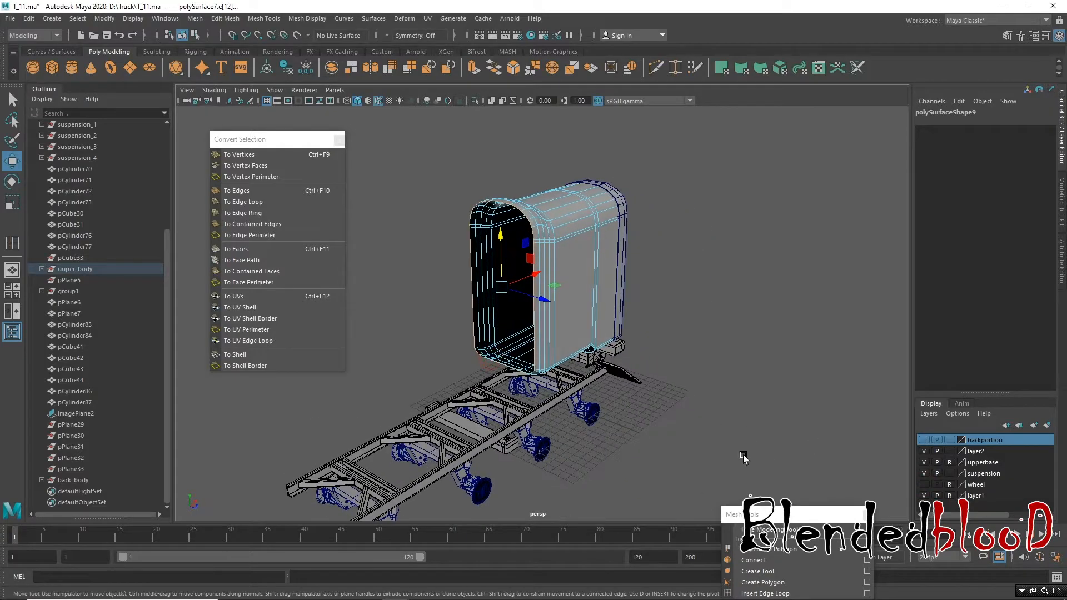
{"action": "left_click", "coordinate": [951, 473]}
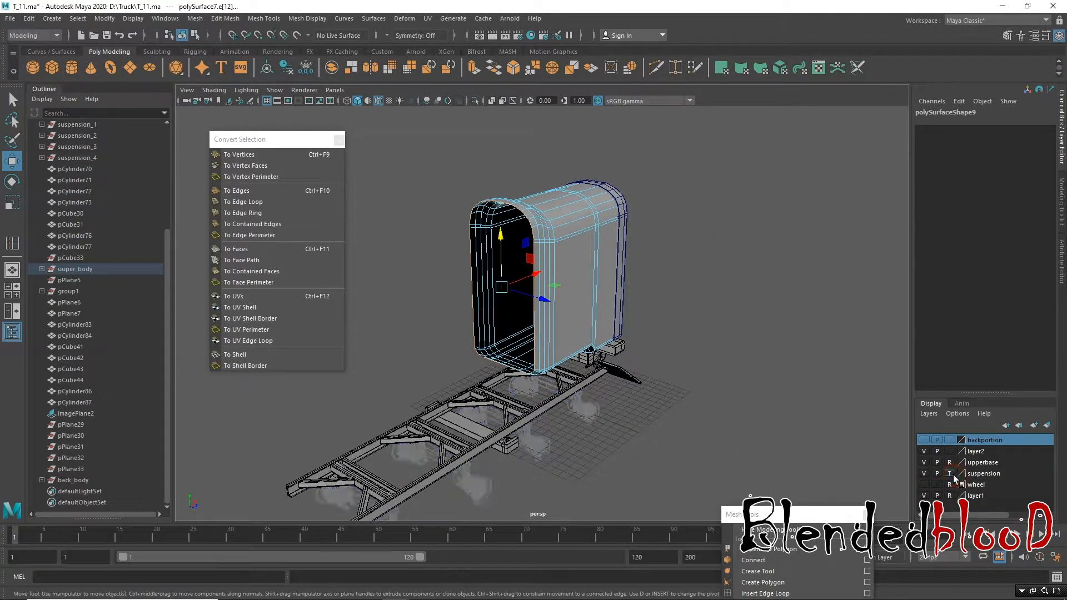
{"action": "left_click", "coordinate": [924, 452]}
{"action": "left_click", "coordinate": [923, 462]}
{"action": "left_click", "coordinate": [923, 462]}
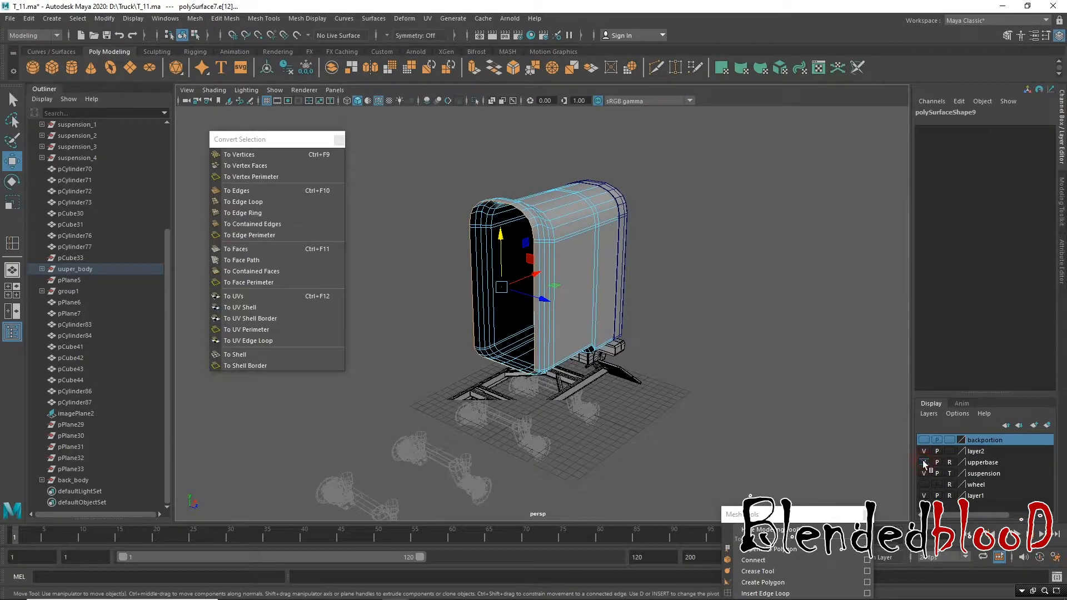
Step: Extrude the hood's rear border edges twice, scaling each extrusion inwards to form a flat rim around the opening
{"action": "middle_click_drag", "start_coordinate": [583, 318], "coordinate": [616, 358], "text": "alt"}
{"action": "scroll", "coordinate": [615, 356], "scroll_direction": "up", "scroll_amount": 5}
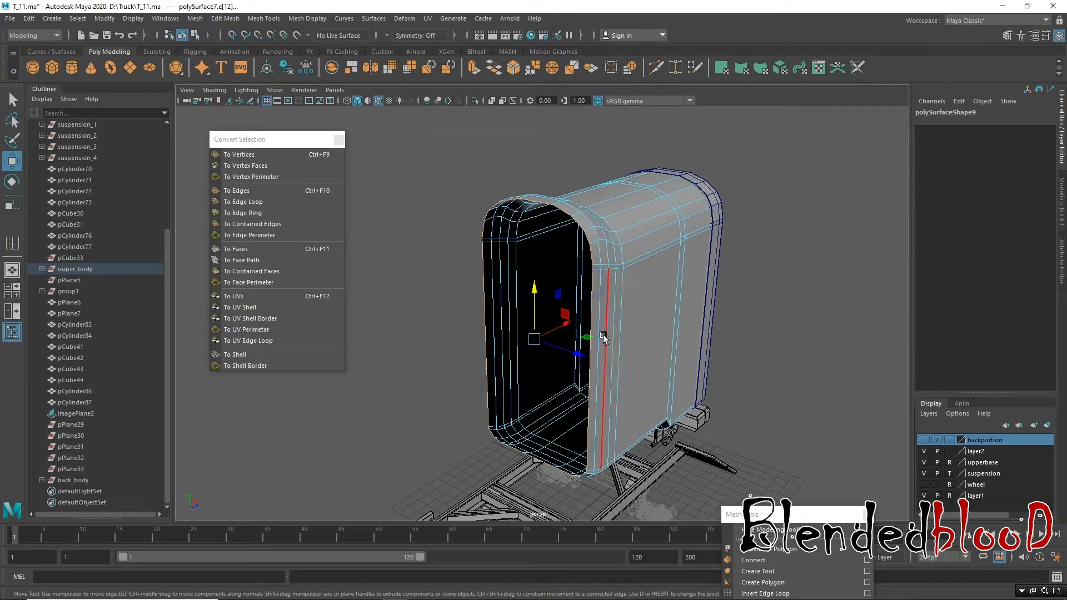
{"action": "key", "text": "1"}
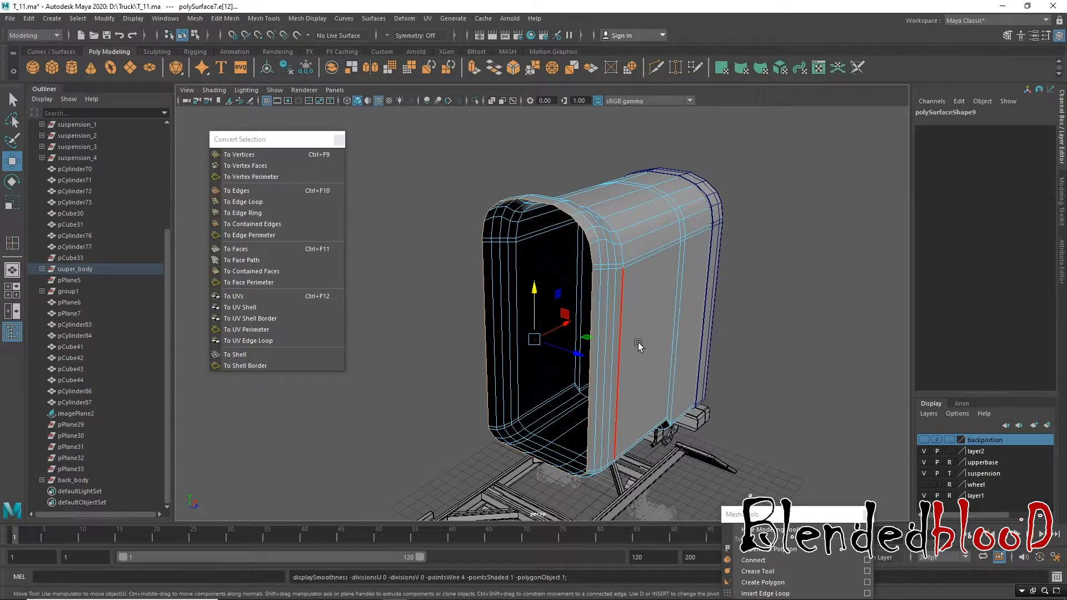
{"action": "left_click", "coordinate": [473, 68]}
{"action": "key", "text": "r"}
{"action": "left_click_drag", "start_coordinate": [534, 341], "coordinate": [520, 337]}
{"action": "left_click", "coordinate": [474, 68]}
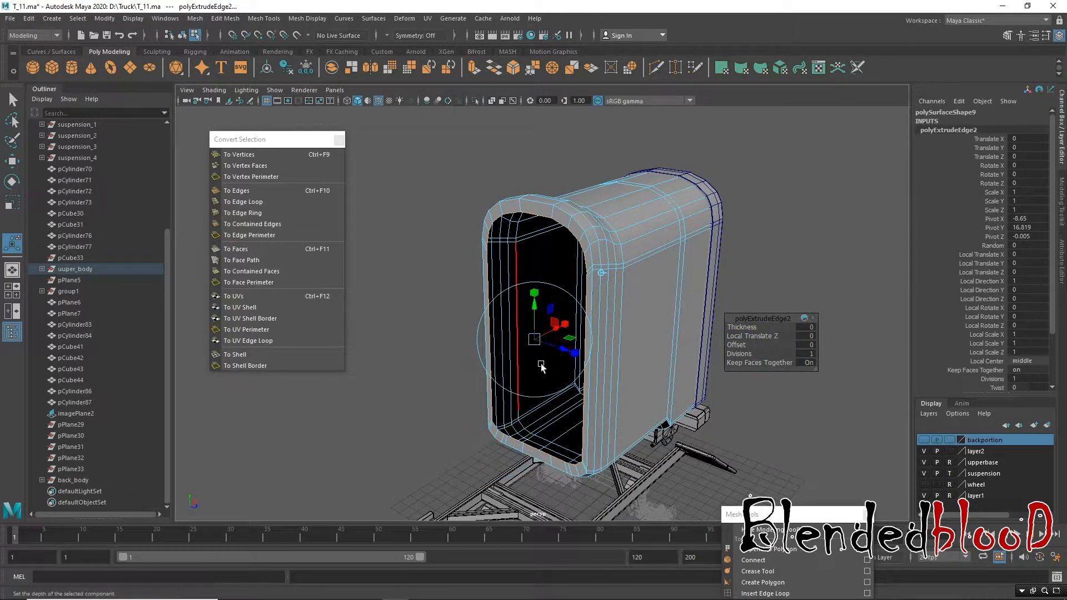
{"action": "key", "text": "r"}
{"action": "left_click_drag", "start_coordinate": [535, 341], "coordinate": [513, 333]}
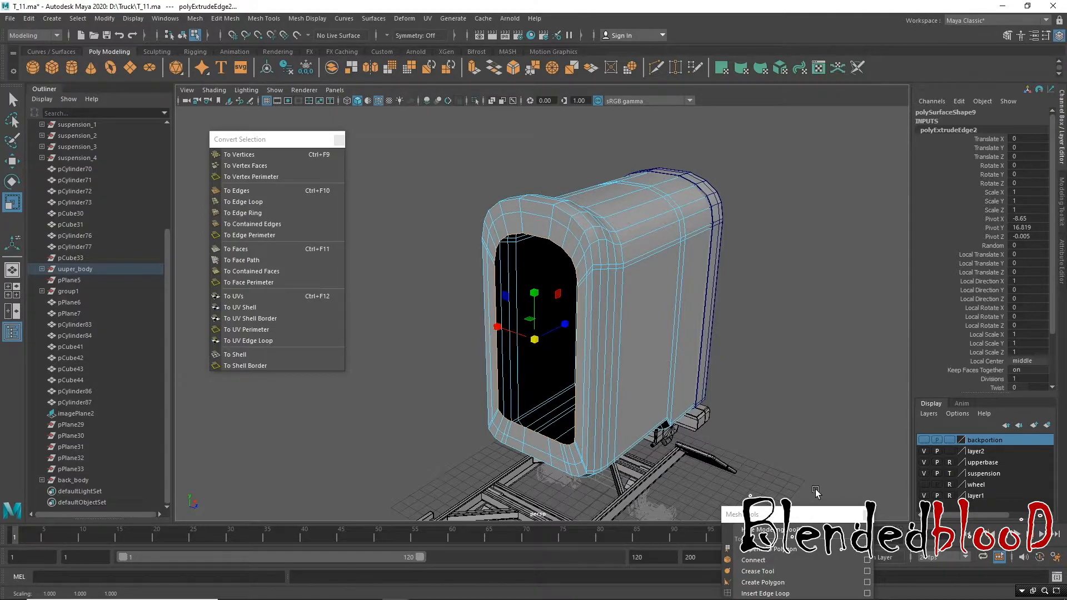
Step: Move the Mesh Tools window up, insert two edge loops along the outer edge of the hood's rear rim, and preview the mesh smoothed
{"action": "left_click_drag", "start_coordinate": [823, 514], "coordinate": [823, 180]}
{"action": "left_click", "coordinate": [793, 259]}
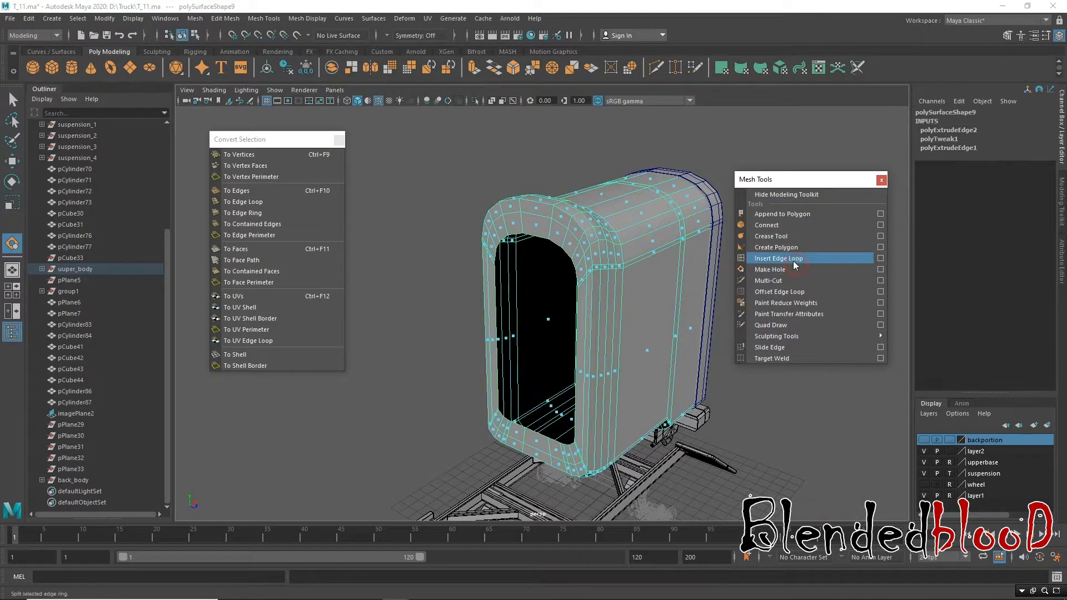
{"action": "right_click_drag", "start_coordinate": [560, 201], "coordinate": [617, 334], "text": "alt"}
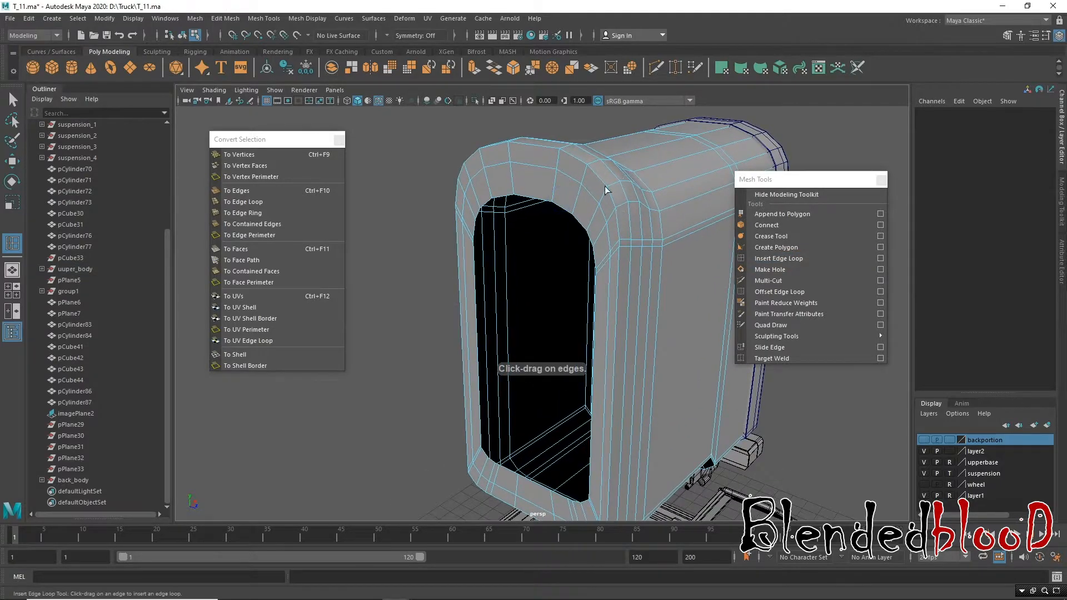
{"action": "left_click", "coordinate": [607, 195]}
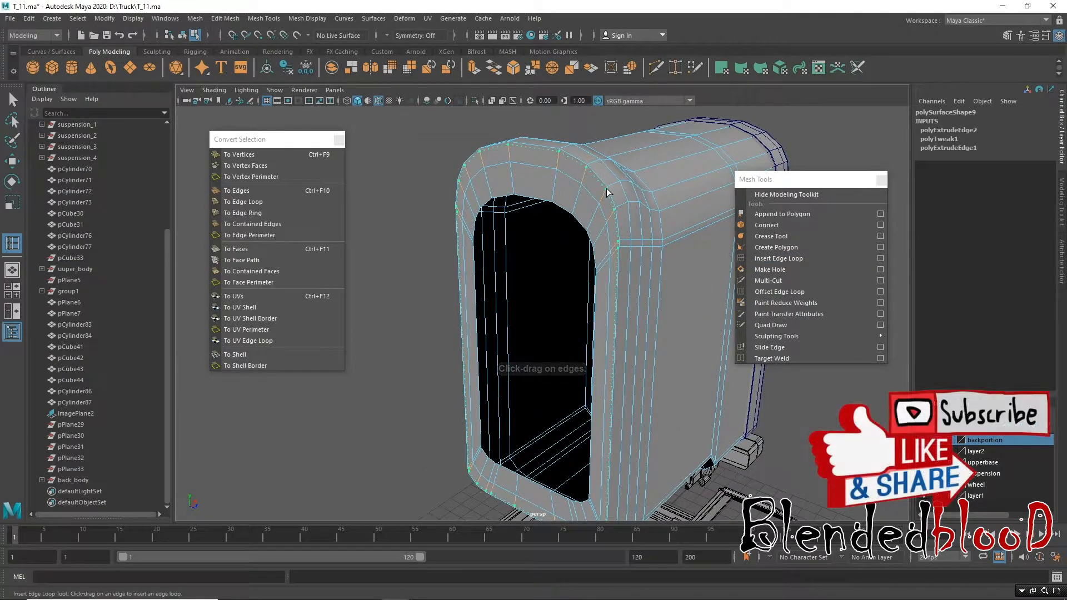
{"action": "left_click_drag", "start_coordinate": [606, 189], "coordinate": [610, 187]}
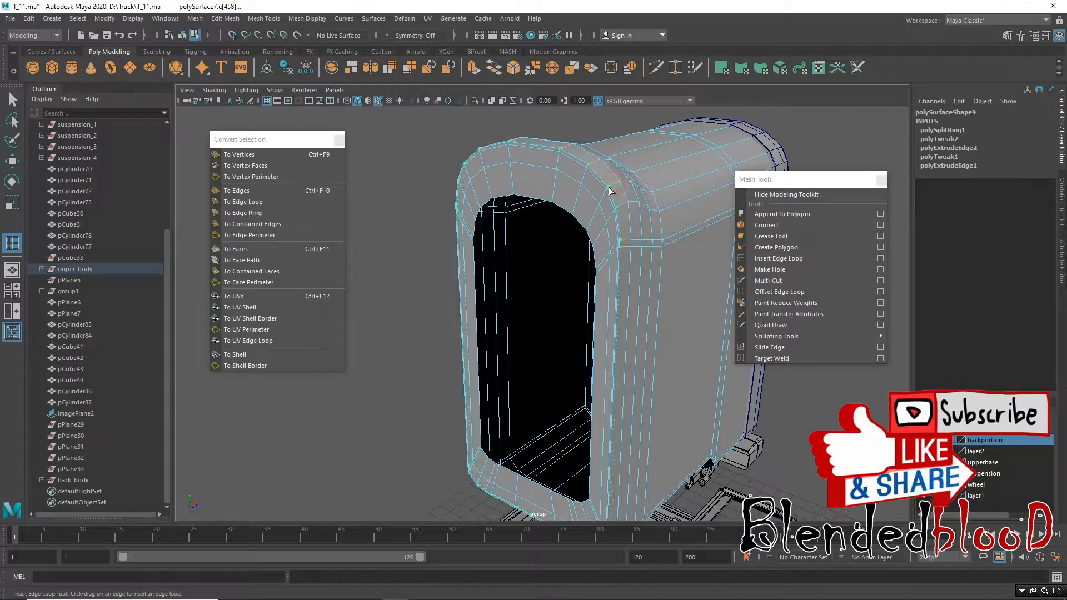
{"action": "left_click", "coordinate": [609, 192]}
{"action": "key", "text": "w"}
{"action": "key", "text": "3"}
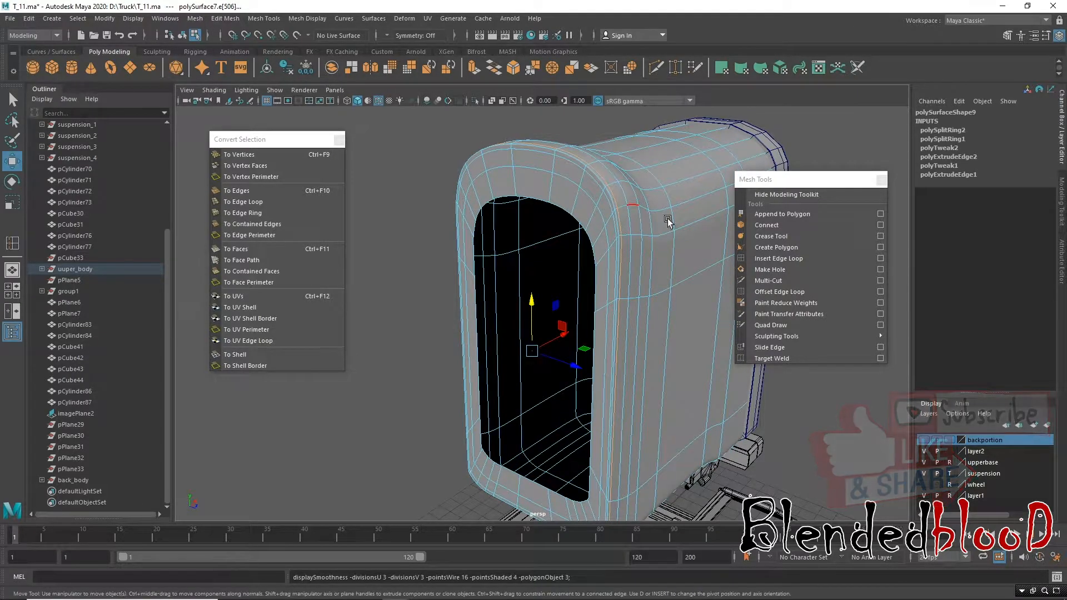
Step: Return to object mode and turn off wireframe on shaded to examine the smoothed hood from several sides
{"action": "left_click_drag", "start_coordinate": [668, 220], "coordinate": [627, 204], "text": "alt"}
{"action": "right_click_drag", "start_coordinate": [659, 144], "coordinate": [721, 135]}
{"action": "left_click", "coordinate": [719, 135]}
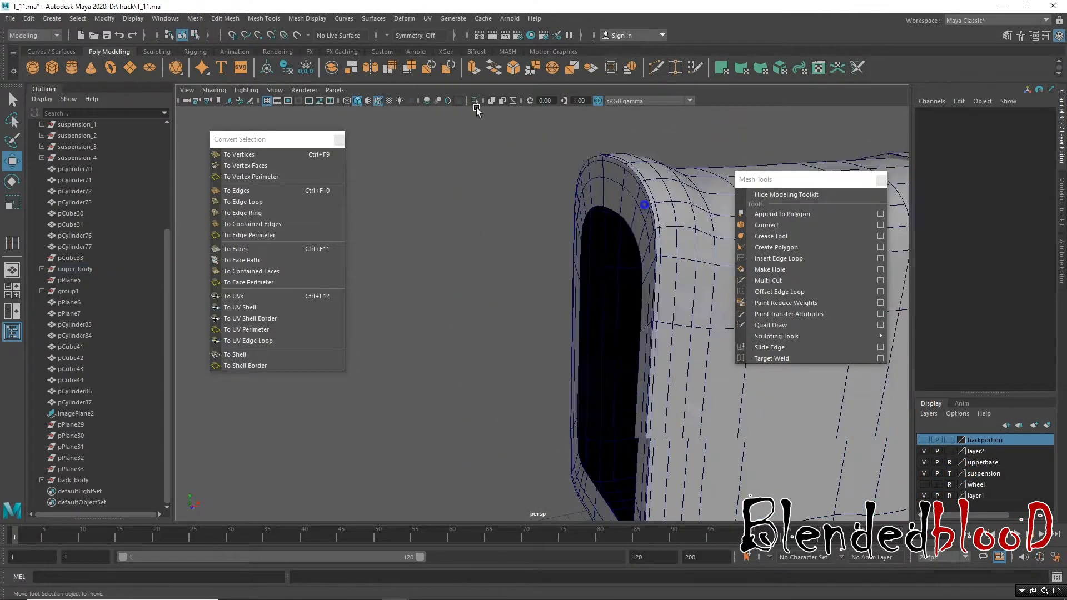
{"action": "right_click_drag", "start_coordinate": [577, 163], "coordinate": [528, 150], "text": "alt"}
{"action": "left_click_drag", "start_coordinate": [622, 320], "coordinate": [567, 262], "text": "alt"}
{"action": "left_click", "coordinate": [378, 101]}
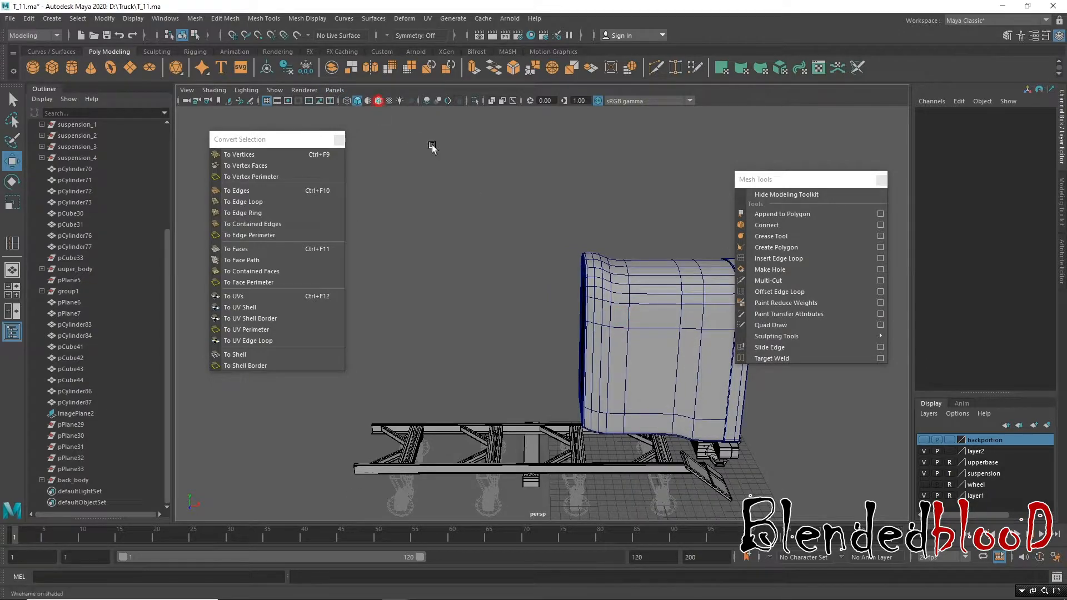
{"action": "left_click_drag", "start_coordinate": [465, 233], "coordinate": [663, 244], "text": "alt"}
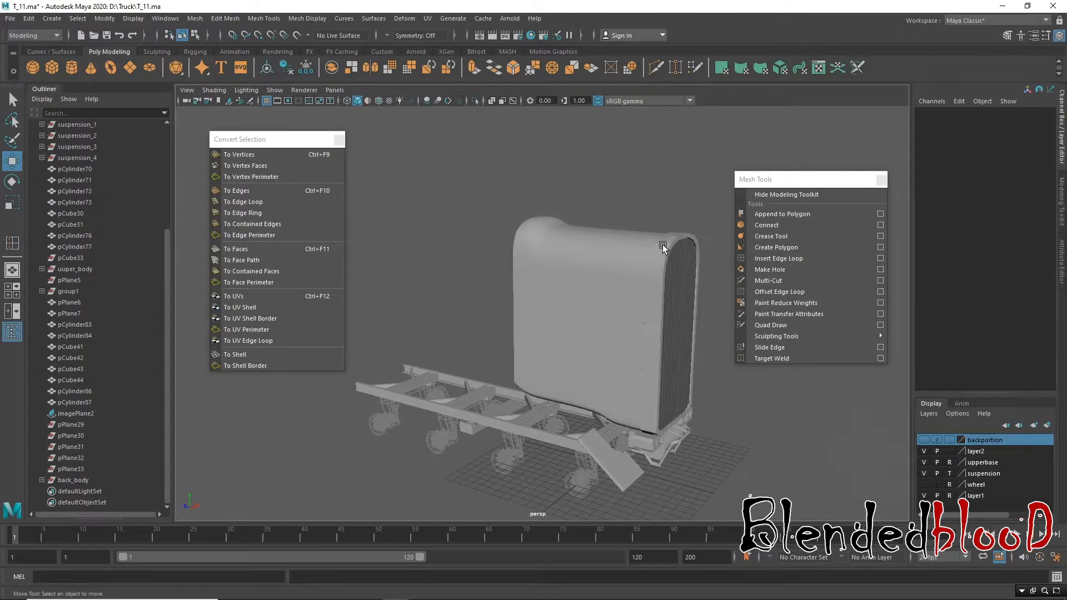
{"action": "left_click", "coordinate": [662, 245]}
{"action": "left_click", "coordinate": [662, 185]}
{"action": "left_click_drag", "start_coordinate": [503, 319], "coordinate": [561, 337], "text": "alt"}
{"action": "middle_click_drag", "start_coordinate": [563, 284], "coordinate": [537, 248], "text": "alt"}
Step: Switch to the four-view layout, frame the hood of the reference image in the side view, and move the Mesh Tools window aside
{"action": "key", "text": "space"}
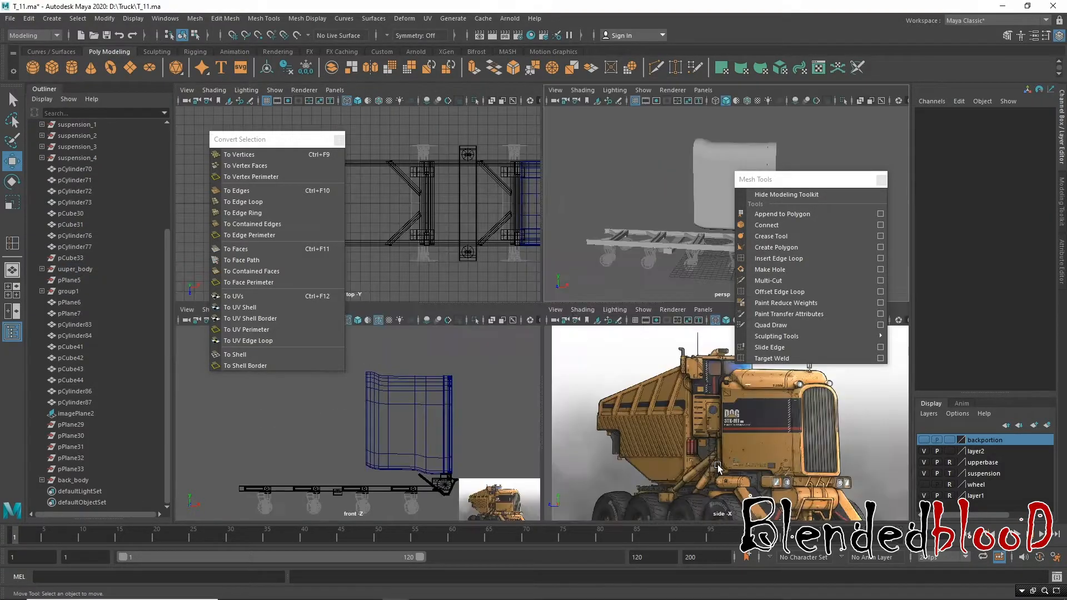
{"action": "middle_click_drag", "start_coordinate": [720, 462], "coordinate": [676, 379], "text": "alt"}
{"action": "scroll", "coordinate": [675, 380], "scroll_direction": "up", "scroll_amount": 4}
{"action": "middle_click_drag", "start_coordinate": [687, 428], "coordinate": [709, 457], "text": "alt"}
{"action": "left_click_drag", "start_coordinate": [806, 179], "coordinate": [917, 172]}
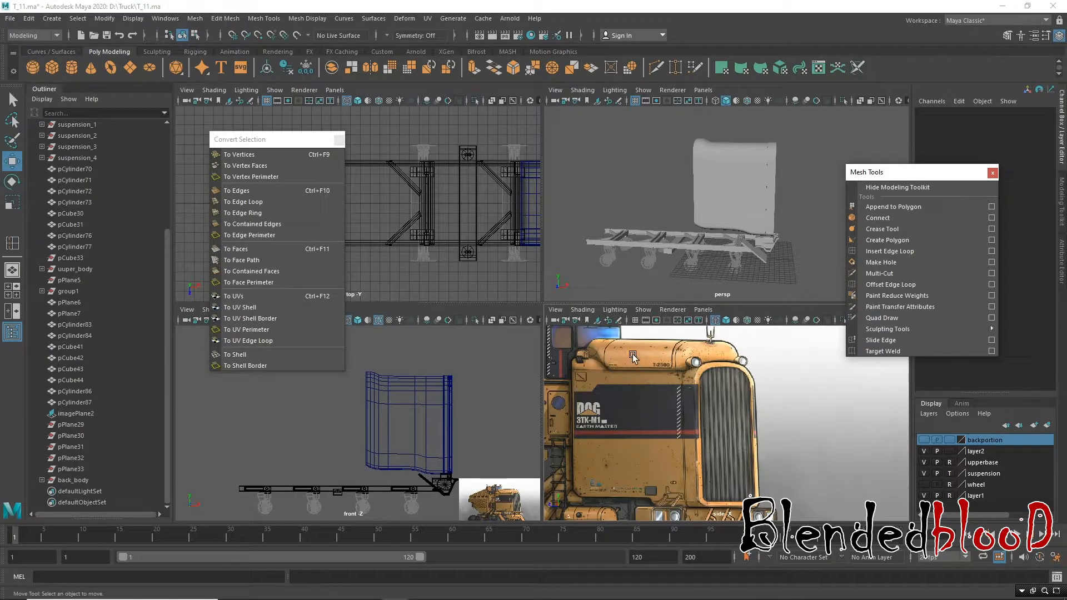
Step: Move the Convert Selection window aside, duplicate the hood and move the copy forward to a Translate Z of 0.506
{"action": "middle_click_drag", "start_coordinate": [656, 380], "coordinate": [697, 384], "text": "alt"}
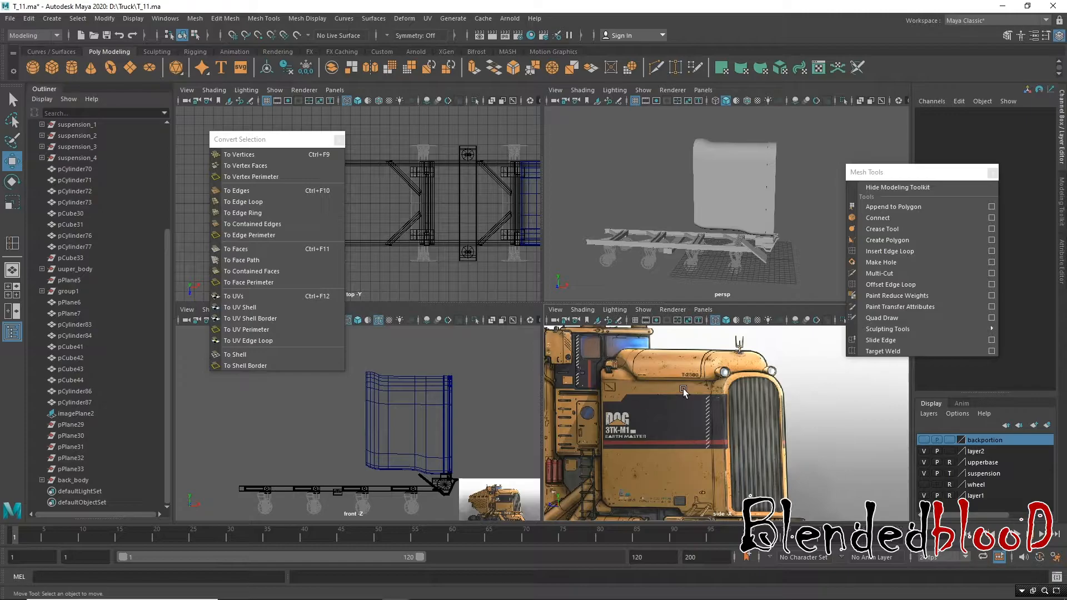
{"action": "scroll", "coordinate": [443, 398], "scroll_direction": "up", "scroll_amount": 6}
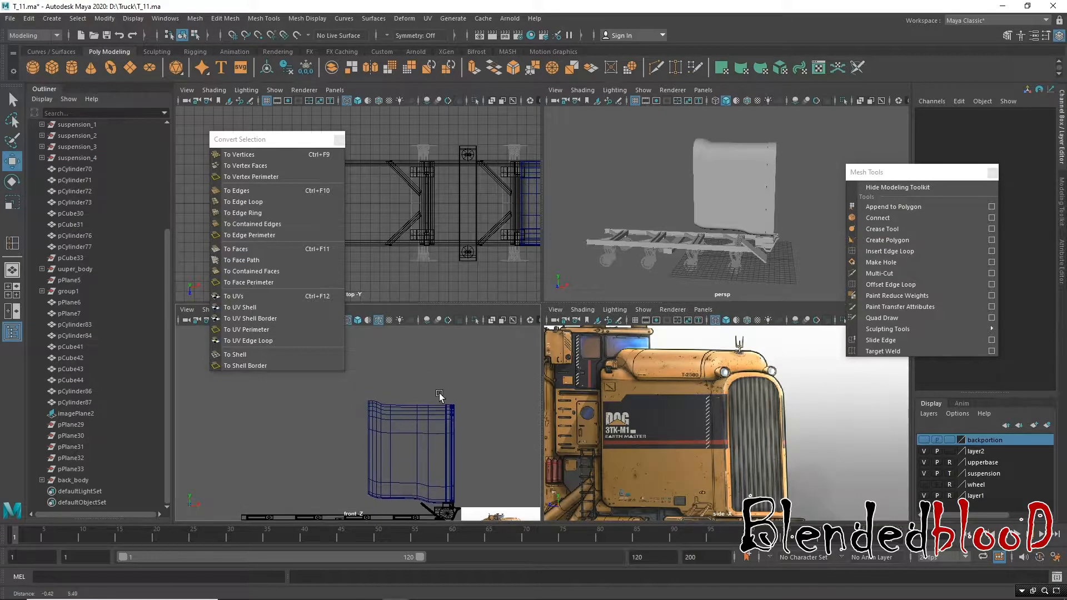
{"action": "scroll", "coordinate": [461, 385], "scroll_direction": "down", "scroll_amount": 5}
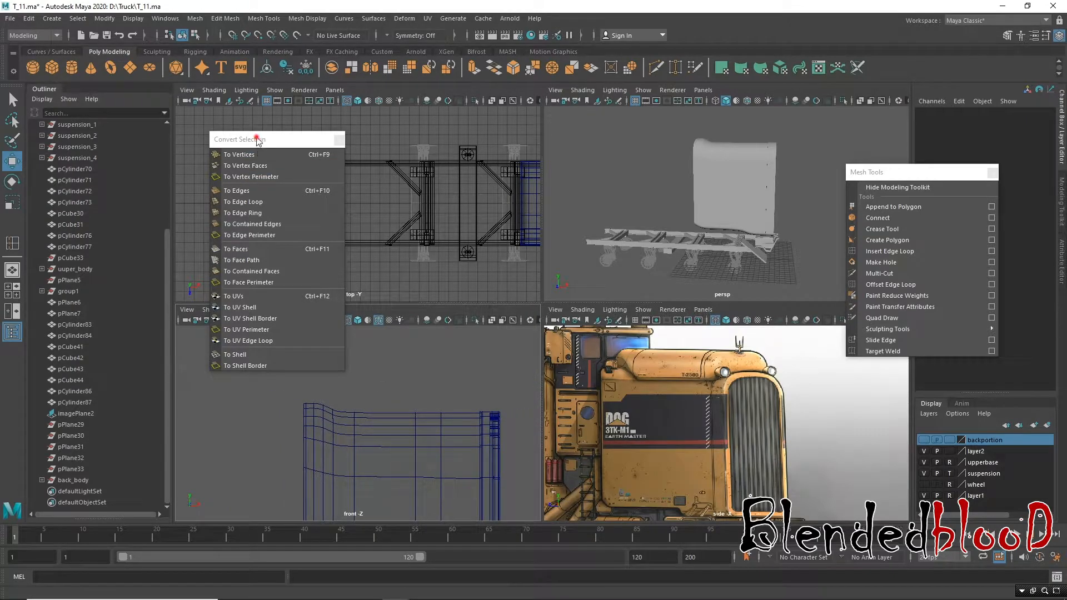
{"action": "left_click_drag", "start_coordinate": [257, 139], "coordinate": [176, 79]}
{"action": "left_click", "coordinate": [743, 194]}
{"action": "left_click_drag", "start_coordinate": [739, 202], "coordinate": [650, 244], "text": "alt"}
{"action": "key", "text": "ctrl+d"}
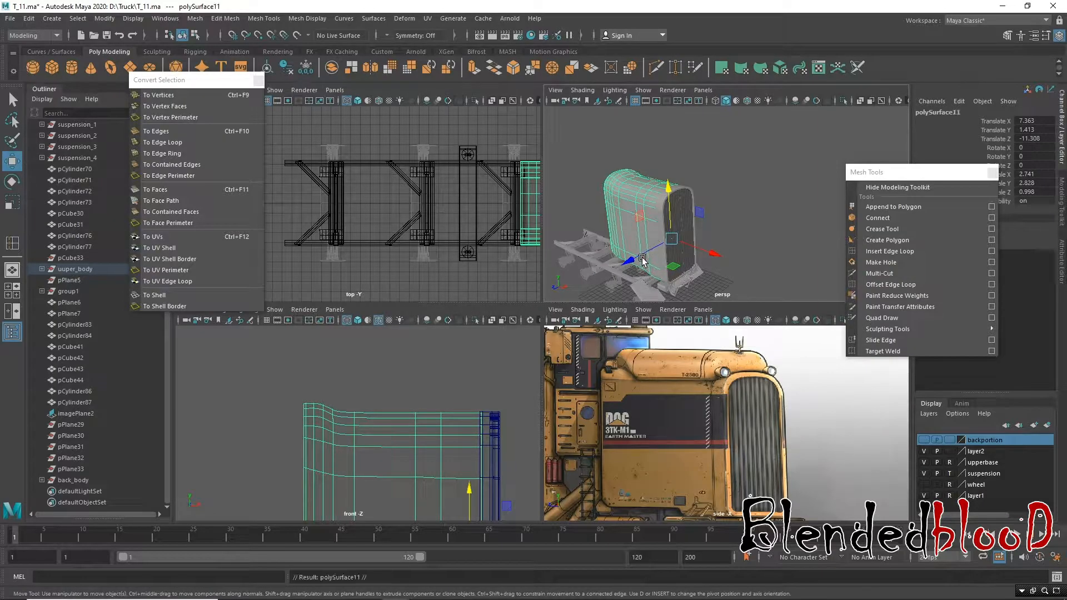
{"action": "left_click_drag", "start_coordinate": [713, 254], "coordinate": [846, 333]}
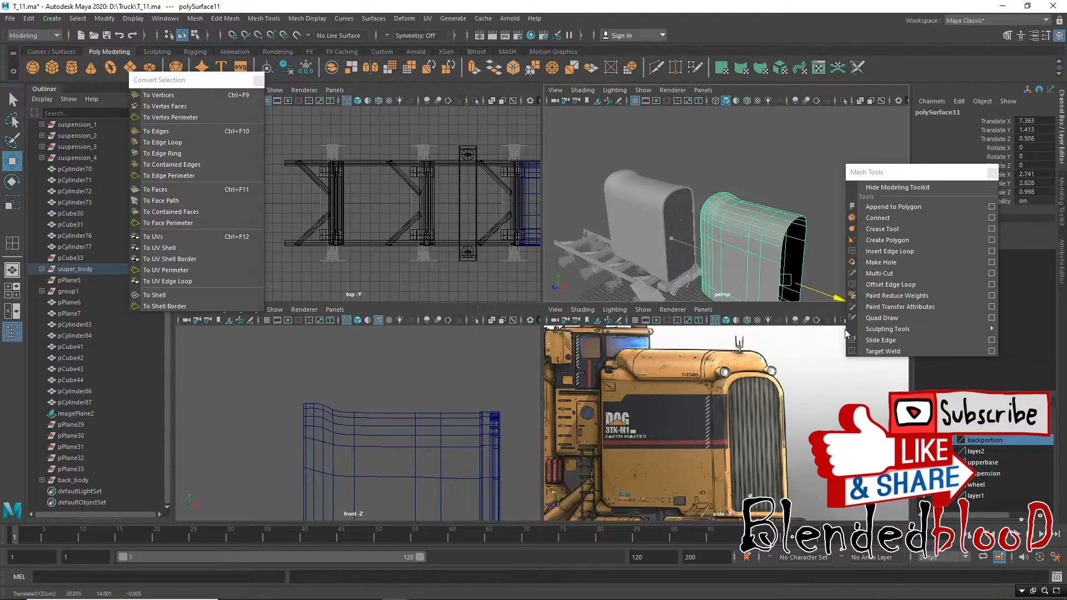
Step: Delete the faces at the front end of the duplicated hood in the front view
{"action": "middle_click_drag", "start_coordinate": [399, 450], "coordinate": [234, 377], "text": "alt"}
{"action": "scroll", "coordinate": [387, 423], "scroll_direction": "up", "scroll_amount": 1}
{"action": "middle_click_drag", "start_coordinate": [388, 421], "coordinate": [450, 432], "text": "alt"}
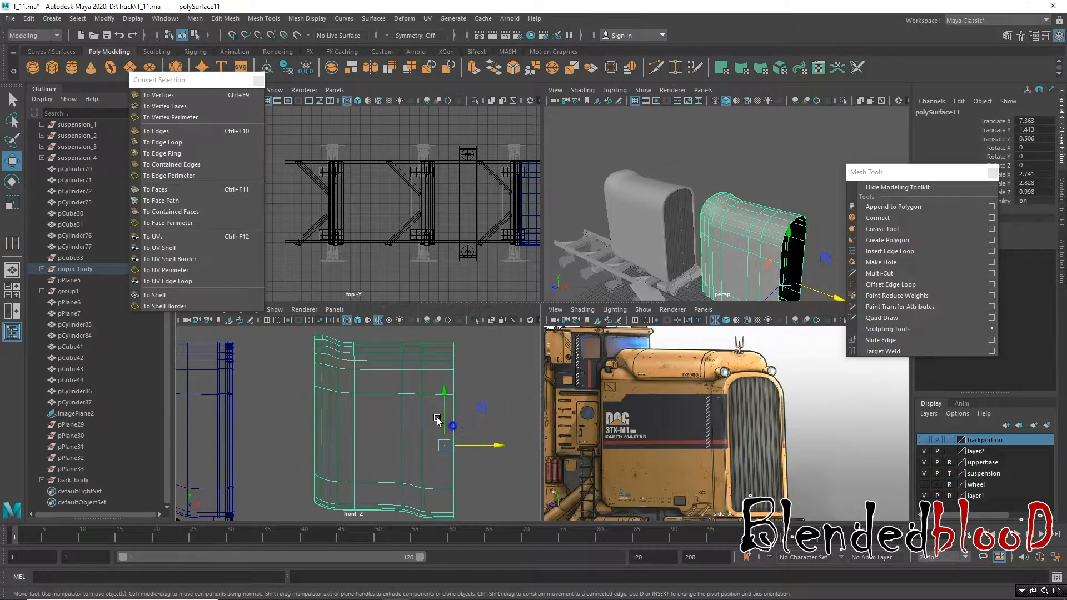
{"action": "right_click_drag", "start_coordinate": [430, 366], "coordinate": [433, 382]}
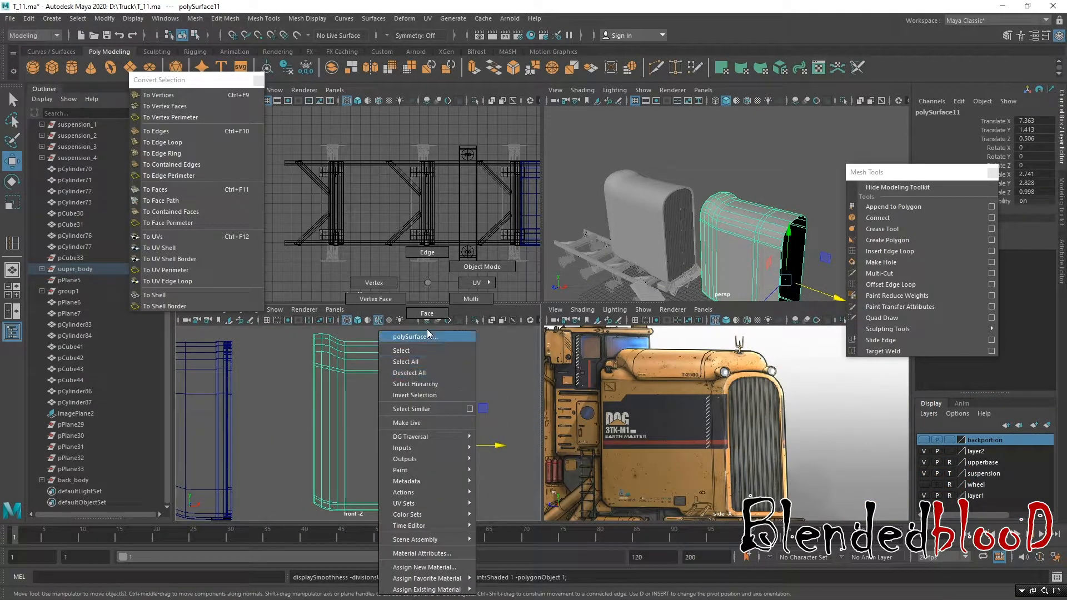
{"action": "right_click_drag", "start_coordinate": [429, 334], "coordinate": [425, 318]}
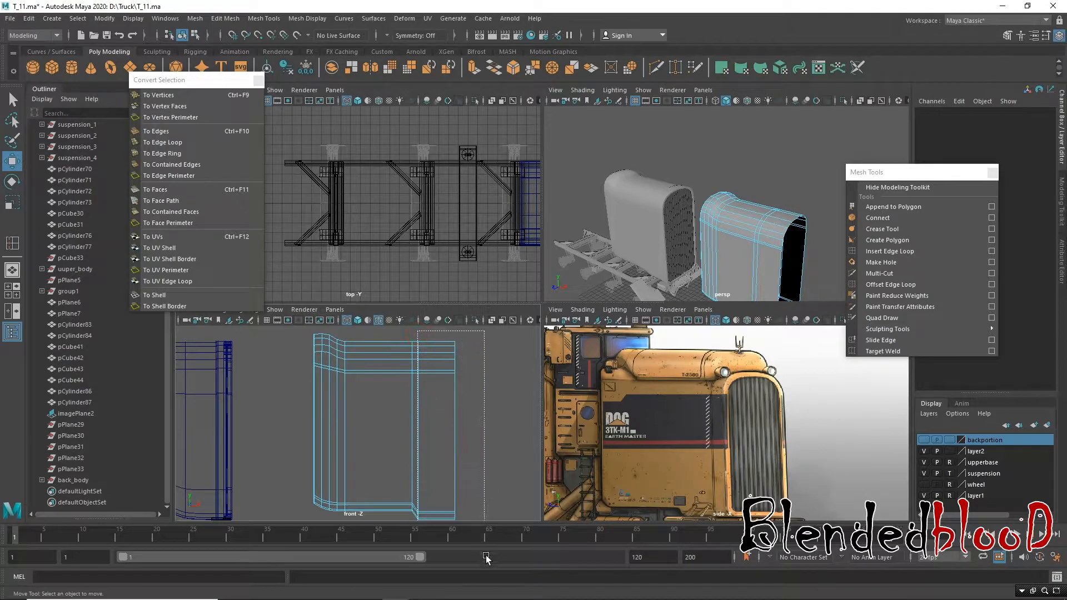
{"action": "left_click_drag", "start_coordinate": [484, 554], "coordinate": [492, 561]}
{"action": "key", "text": "Delete"}
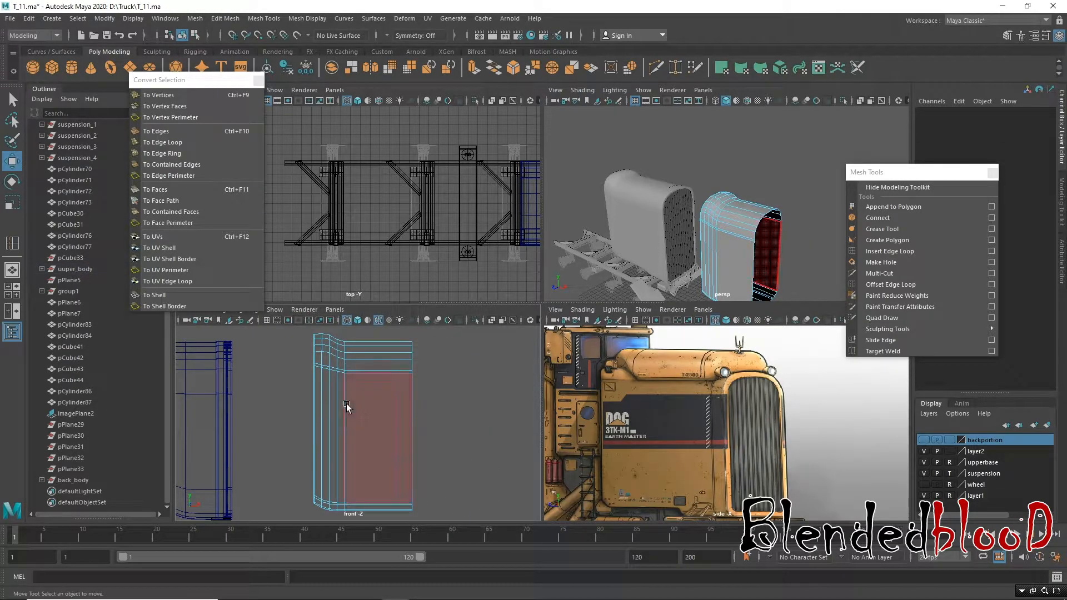
Step: Delete the duplicate's curved rear section and side walls, keeping only the arched top strip, and return to object mode
{"action": "left_click_drag", "start_coordinate": [340, 522], "coordinate": [340, 524]}
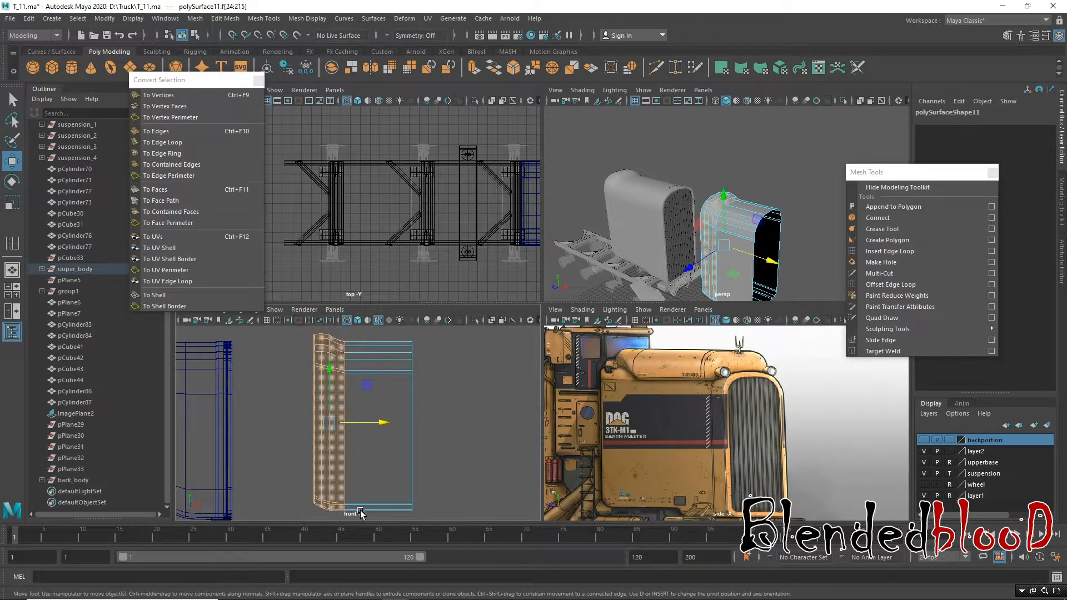
{"action": "key", "text": "Delete"}
{"action": "left_click_drag", "start_coordinate": [266, 430], "coordinate": [259, 424]}
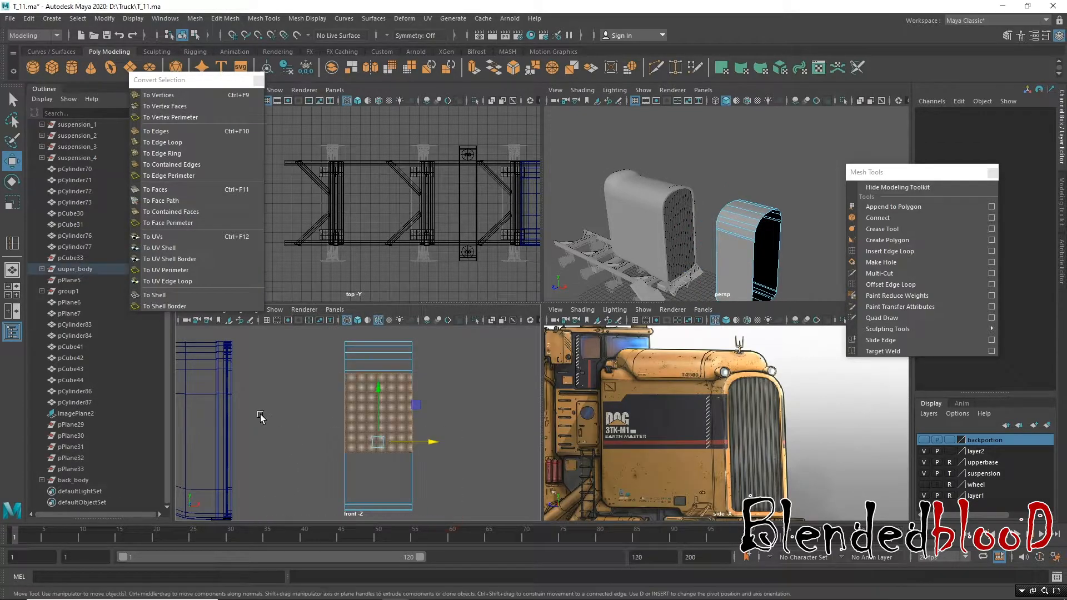
{"action": "key", "text": "Delete"}
{"action": "right_click_drag", "start_coordinate": [408, 352], "coordinate": [488, 266]}
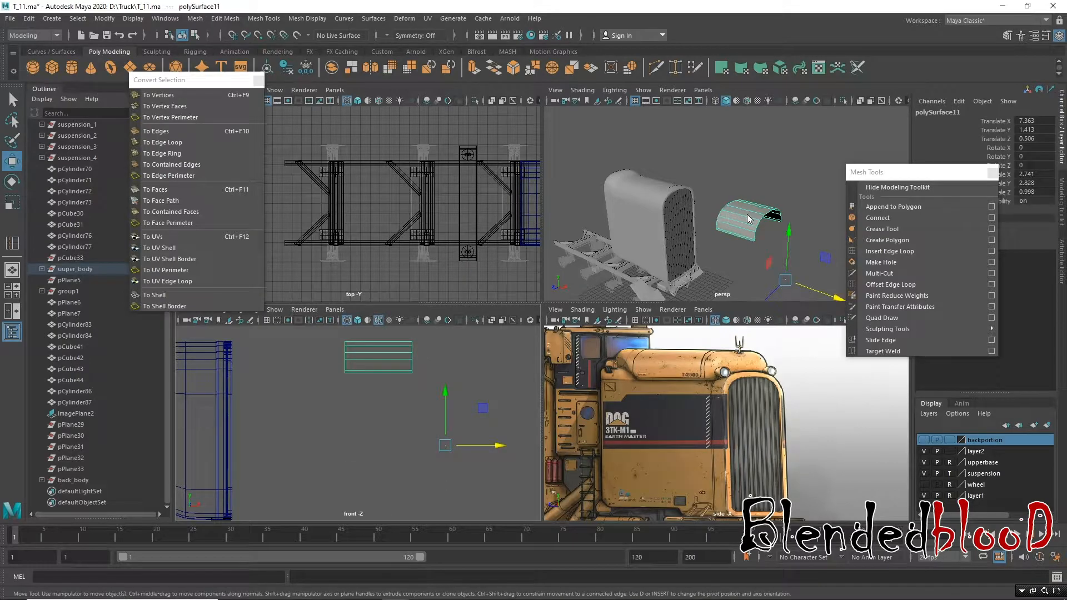
Step: Center the arched strip's pivot and move it back over the hood's top to a Translate Z of -10.056
{"action": "key", "text": "space"}
{"action": "middle_click_drag", "start_coordinate": [549, 349], "coordinate": [598, 339], "text": "alt"}
{"action": "scroll", "coordinate": [598, 339], "scroll_direction": "down", "scroll_amount": 3}
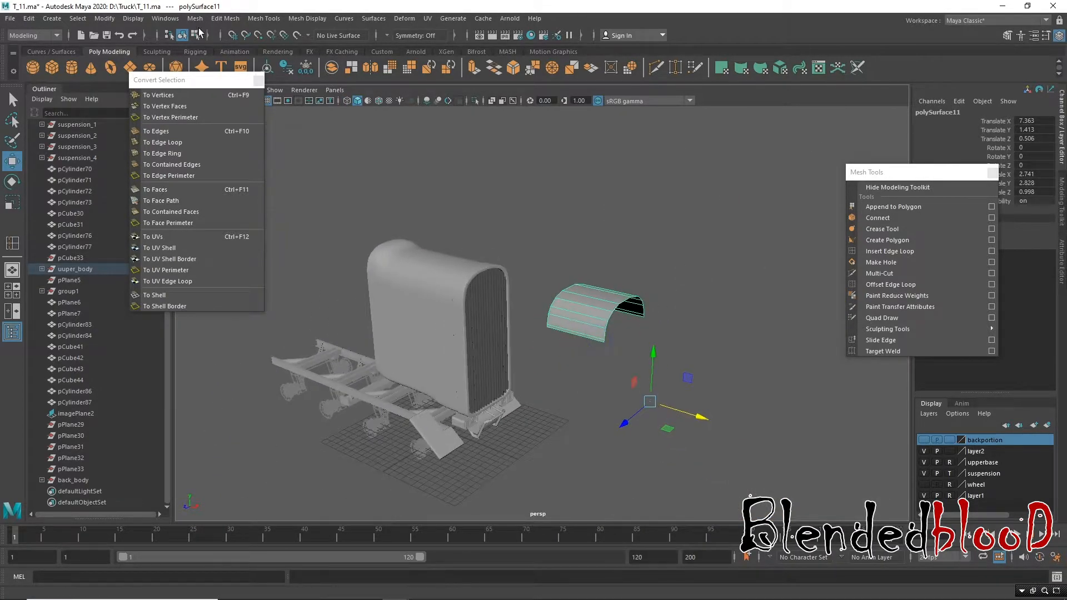
{"action": "left_click", "coordinate": [110, 20]}
{"action": "left_click", "coordinate": [139, 99]}
{"action": "left_click_drag", "start_coordinate": [609, 339], "coordinate": [467, 275], "text": "alt"}
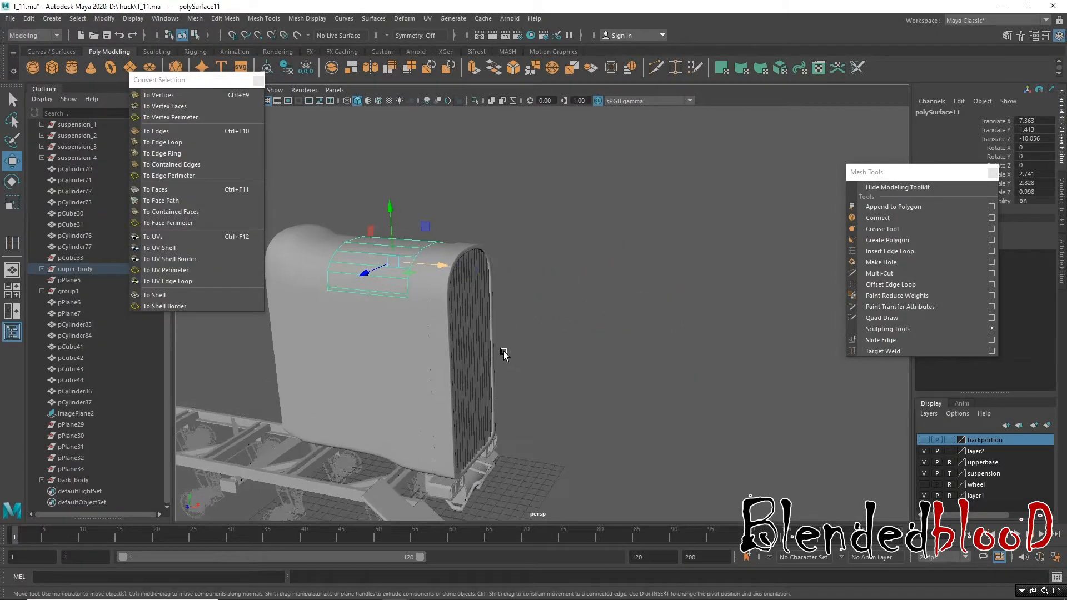
Step: Compare the strip's placement on the hood from several angles with the raised hood top in the reference image
{"action": "key", "text": "space"}
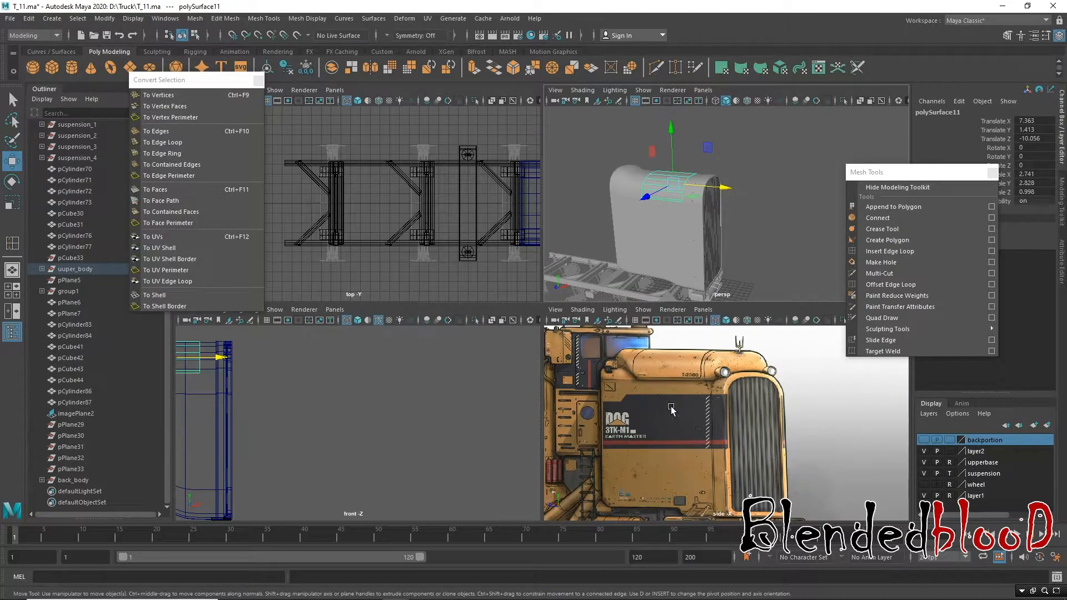
{"action": "key", "text": "space"}
{"action": "left_click_drag", "start_coordinate": [584, 305], "coordinate": [623, 297], "text": "alt"}
{"action": "right_click_drag", "start_coordinate": [530, 283], "coordinate": [589, 367], "text": "alt"}
{"action": "key", "text": "space"}
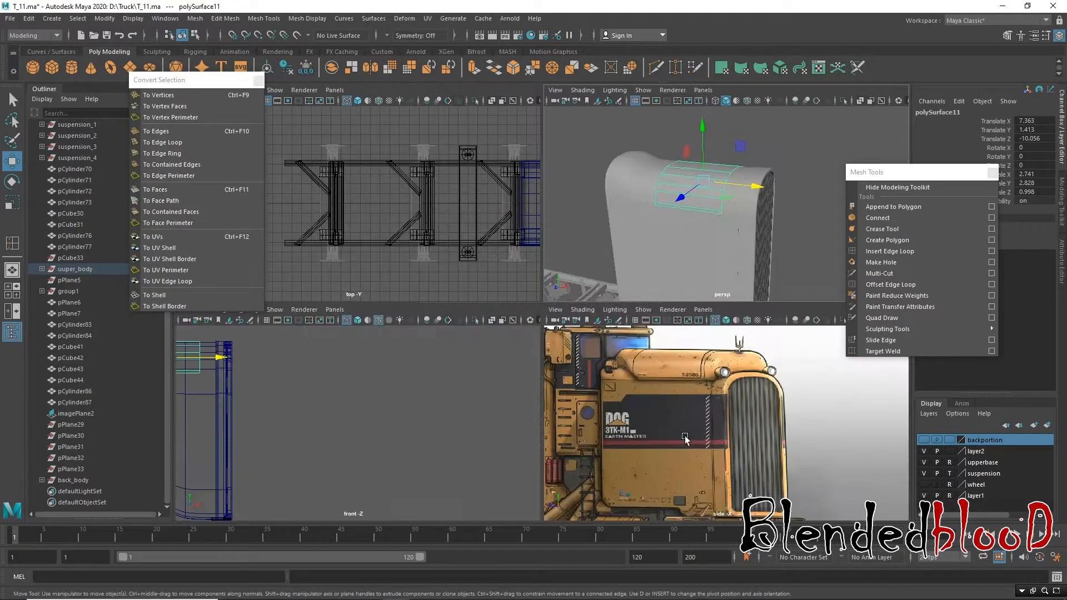
{"action": "key", "text": "space"}
{"action": "left_click_drag", "start_coordinate": [475, 309], "coordinate": [591, 300], "text": "alt"}
{"action": "key", "text": "space"}
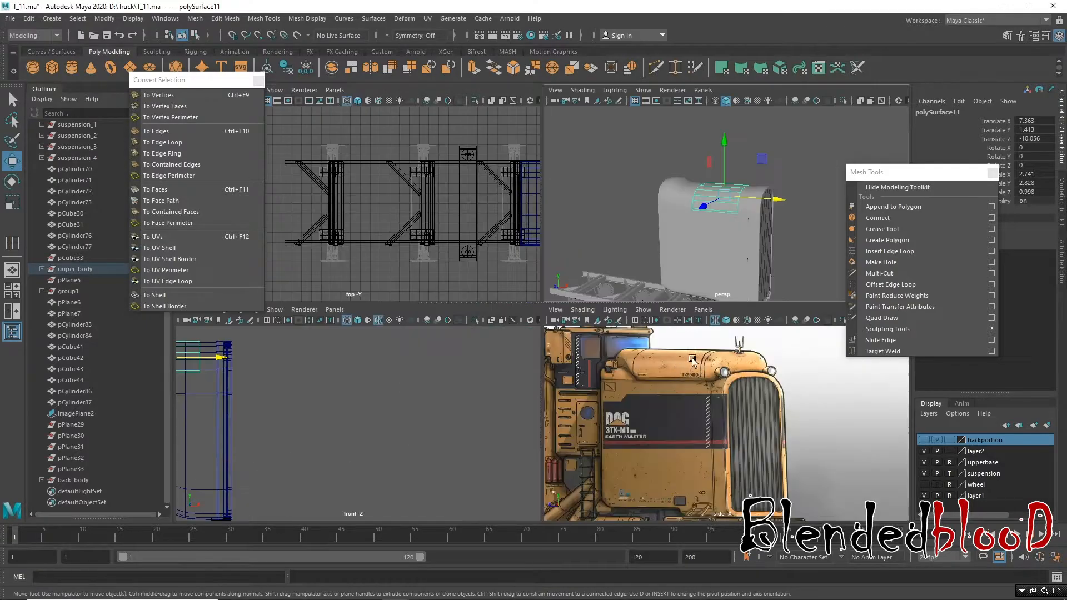
{"action": "key", "text": "space"}
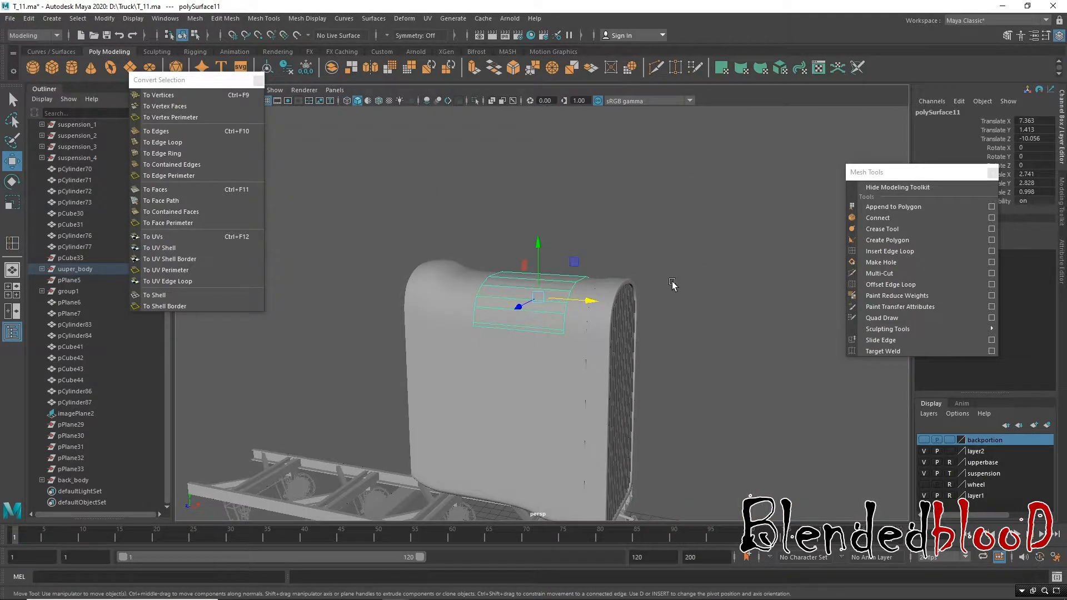
Step: Move the arched strip forward clear of the hood to a Translate Z of -3.129
{"action": "key", "text": "r"}
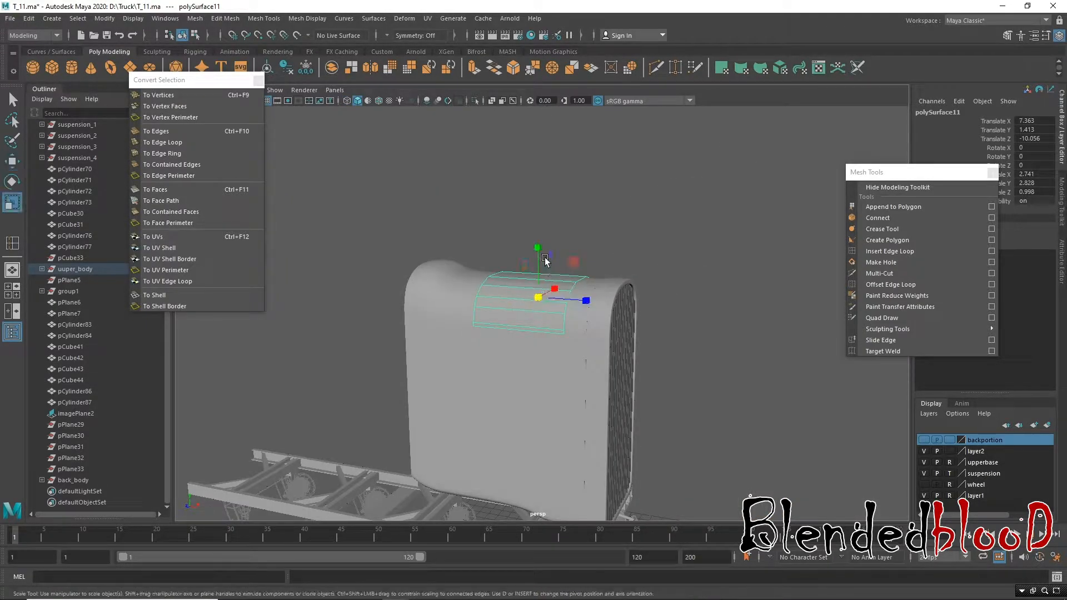
{"action": "key", "text": "w"}
{"action": "left_click_drag", "start_coordinate": [587, 299], "coordinate": [791, 358]}
{"action": "middle_click_drag", "start_coordinate": [791, 357], "coordinate": [682, 287], "text": "alt"}
{"action": "key", "text": "space"}
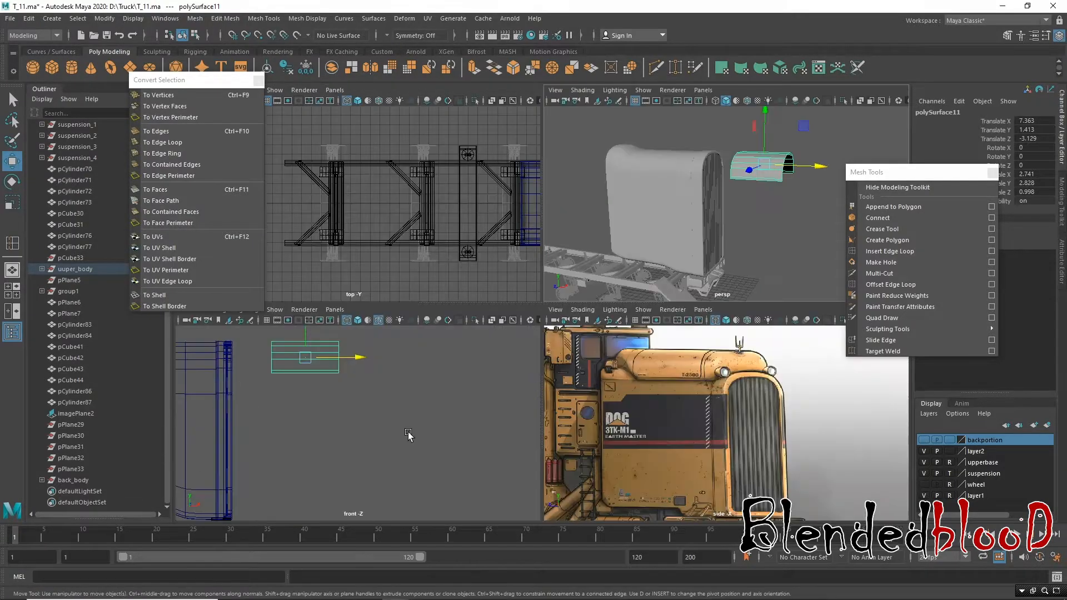
Step: Delete the faces along the lower side edges of the arched strip
{"action": "key", "text": "space"}
{"action": "right_click_drag", "start_coordinate": [498, 283], "coordinate": [499, 290]}
{"action": "left_click_drag", "start_coordinate": [673, 374], "coordinate": [337, 240]}
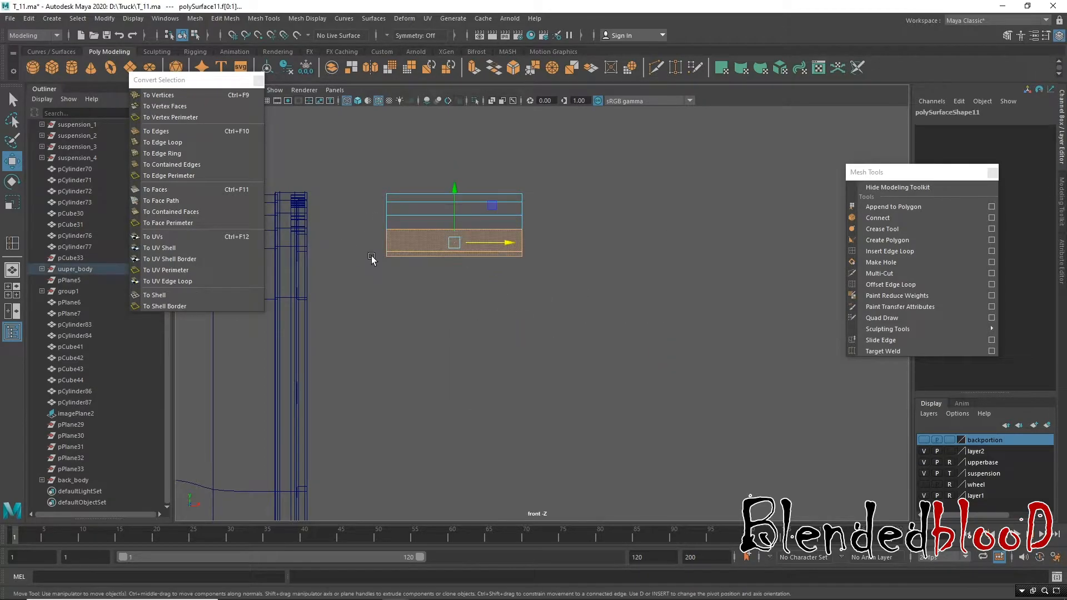
{"action": "left_click", "coordinate": [489, 273]}
{"action": "key", "text": "space"}
{"action": "key", "text": "space"}
Step: Select all faces of the arched strip and extrude them to give it thickness
{"action": "left_click_drag", "start_coordinate": [691, 229], "coordinate": [547, 218], "text": "alt"}
{"action": "right_click_drag", "start_coordinate": [600, 229], "coordinate": [653, 322], "text": "alt"}
{"action": "middle_click_drag", "start_coordinate": [615, 222], "coordinate": [612, 329], "text": "alt"}
{"action": "right_click_drag", "start_coordinate": [617, 308], "coordinate": [611, 256], "text": "alt"}
{"action": "left_click_drag", "start_coordinate": [459, 118], "coordinate": [757, 346]}
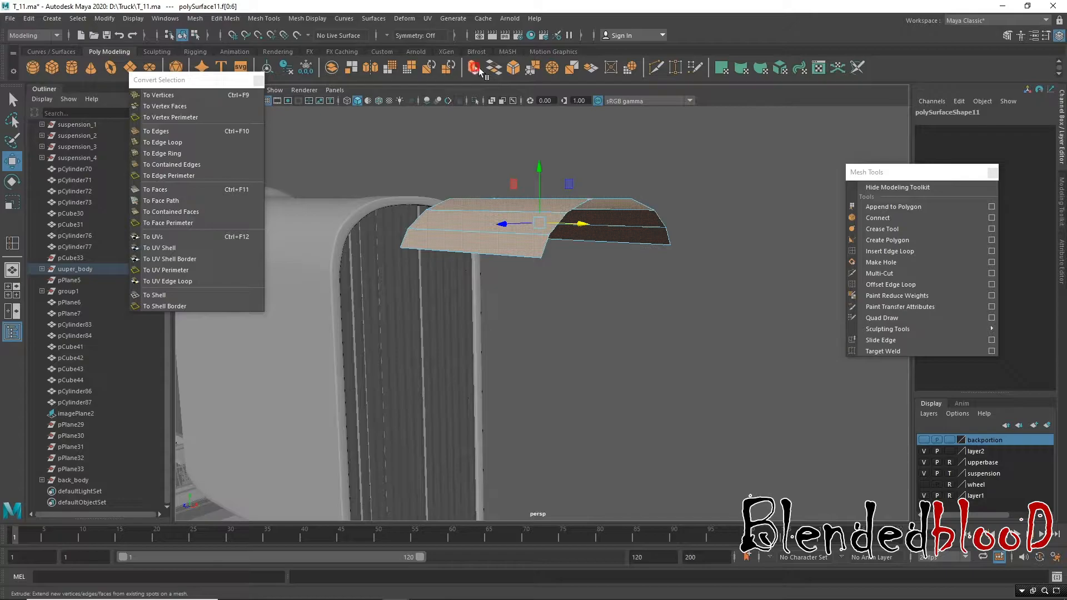
{"action": "left_click", "coordinate": [479, 71]}
{"action": "left_click_drag", "start_coordinate": [553, 225], "coordinate": [571, 276]}
Step: Scale the extruded faces inwards along the strip's length to about 0.811 in the top view
{"action": "key", "text": "space"}
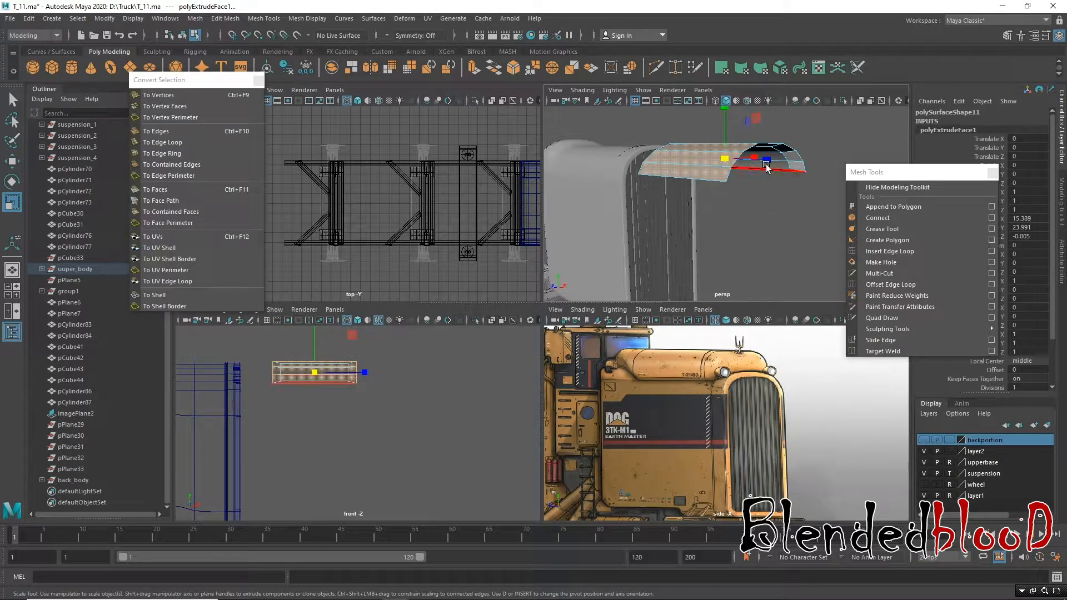
{"action": "left_click_drag", "start_coordinate": [774, 200], "coordinate": [775, 214], "text": "alt"}
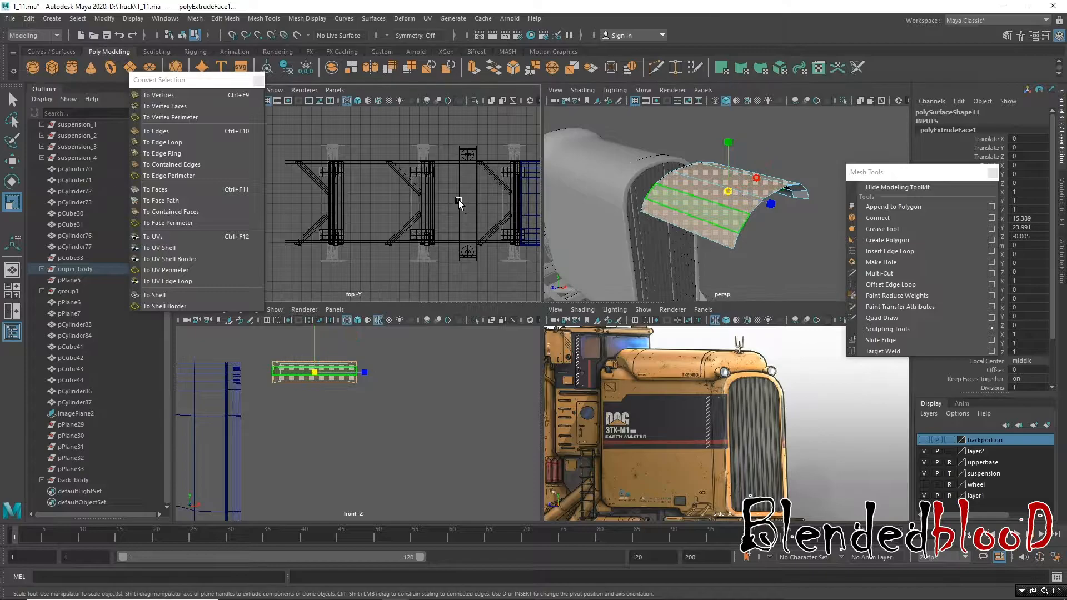
{"action": "key", "text": "f"}
{"action": "right_click_drag", "start_coordinate": [428, 215], "coordinate": [421, 207], "text": "alt"}
{"action": "left_click_drag", "start_coordinate": [408, 205], "coordinate": [402, 211]}
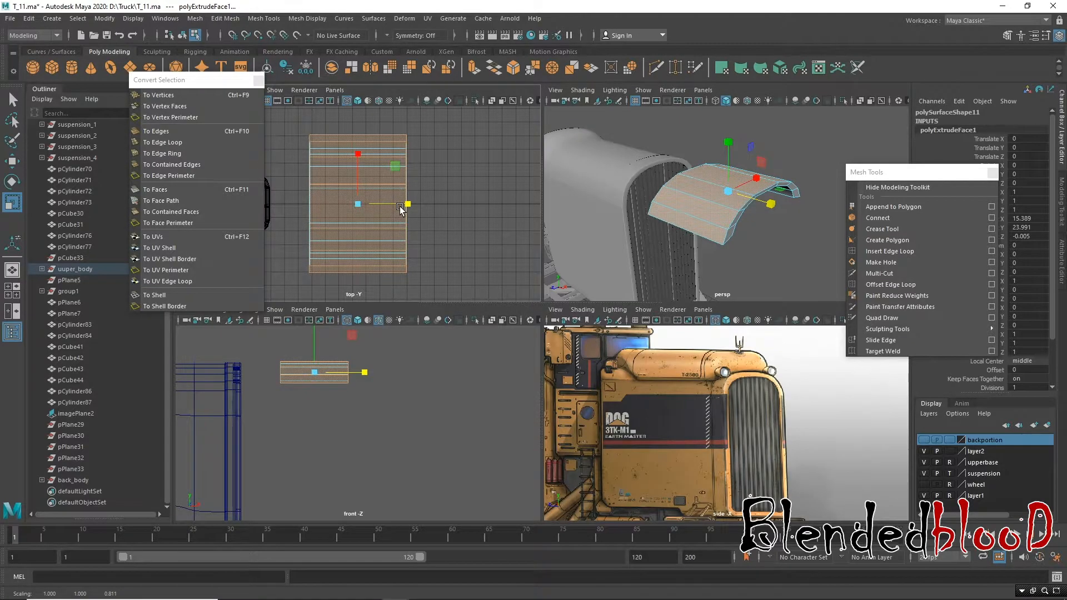
{"action": "key", "text": "w"}
Step: Select the vertices at each end of the strip in turn and scale them flat along its length
{"action": "key", "text": "space"}
{"action": "left_click_drag", "start_coordinate": [683, 260], "coordinate": [690, 199], "text": "alt"}
{"action": "right_click_drag", "start_coordinate": [689, 194], "coordinate": [610, 195]}
{"action": "left_click_drag", "start_coordinate": [668, 261], "coordinate": [628, 223], "text": "alt"}
{"action": "left_click_drag", "start_coordinate": [636, 153], "coordinate": [749, 300]}
{"action": "middle_click_drag", "start_coordinate": [748, 299], "coordinate": [678, 306], "text": "alt"}
{"action": "key", "text": "r"}
{"action": "left_click_drag", "start_coordinate": [451, 151], "coordinate": [531, 387]}
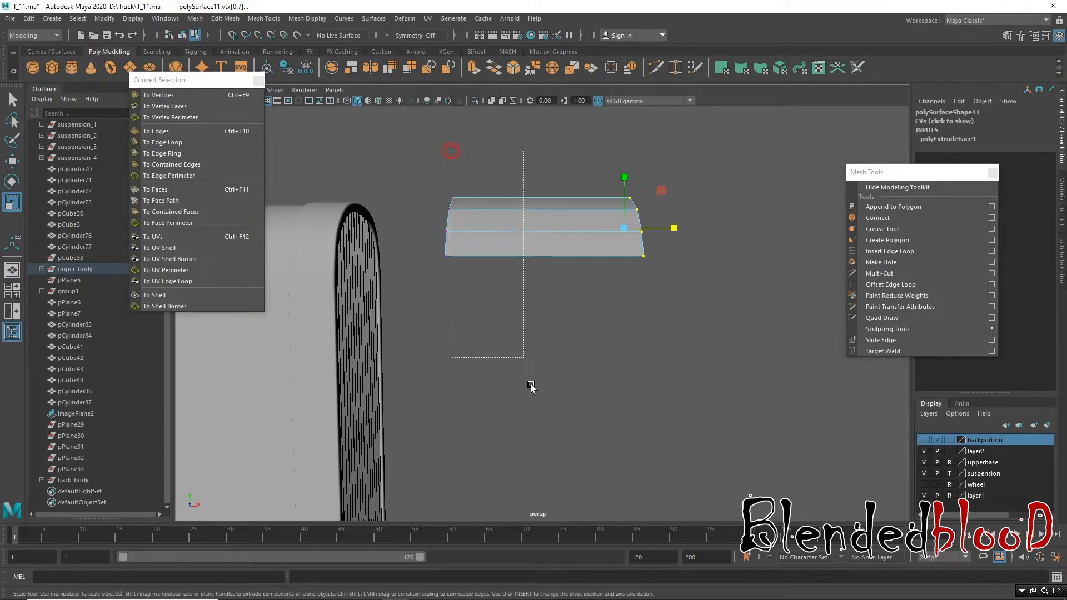
{"action": "left_click_drag", "start_coordinate": [506, 228], "coordinate": [314, 262]}
{"action": "key", "text": "w"}
Step: Return to object mode and move the strip back over the hood to a Translate Z of -10.751
{"action": "left_click_drag", "start_coordinate": [639, 247], "coordinate": [584, 231], "text": "alt"}
{"action": "right_click_drag", "start_coordinate": [558, 229], "coordinate": [618, 182]}
{"action": "left_click_drag", "start_coordinate": [618, 183], "coordinate": [612, 266], "text": "alt"}
{"action": "right_click_drag", "start_coordinate": [612, 266], "coordinate": [679, 223]}
{"action": "right_click_drag", "start_coordinate": [689, 367], "coordinate": [548, 277], "text": "alt"}
{"action": "left_click_drag", "start_coordinate": [602, 303], "coordinate": [507, 331]}
Step: Switch to the four-view layout, frame the hood's top and stretch the strip vertically to a Y scale of 4.718
{"action": "key", "text": "space"}
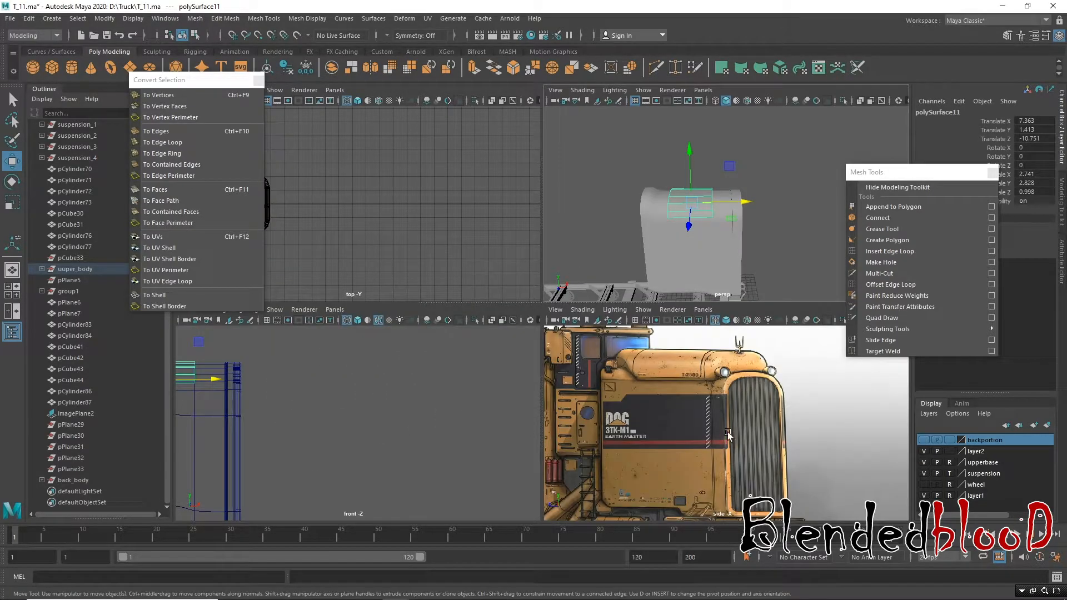
{"action": "middle_click_drag", "start_coordinate": [239, 368], "coordinate": [393, 389], "text": "alt"}
{"action": "right_click_drag", "start_coordinate": [389, 402], "coordinate": [427, 444], "text": "alt"}
{"action": "middle_click_drag", "start_coordinate": [411, 424], "coordinate": [463, 439], "text": "alt"}
{"action": "right_click_drag", "start_coordinate": [461, 440], "coordinate": [494, 452], "text": "alt"}
{"action": "left_click_drag", "start_coordinate": [739, 211], "coordinate": [703, 209], "text": "alt"}
{"action": "right_click_drag", "start_coordinate": [703, 209], "coordinate": [739, 208], "text": "alt"}
{"action": "left_click_drag", "start_coordinate": [688, 183], "coordinate": [617, 228], "text": "alt"}
{"action": "middle_click_drag", "start_coordinate": [715, 231], "coordinate": [695, 215], "text": "alt"}
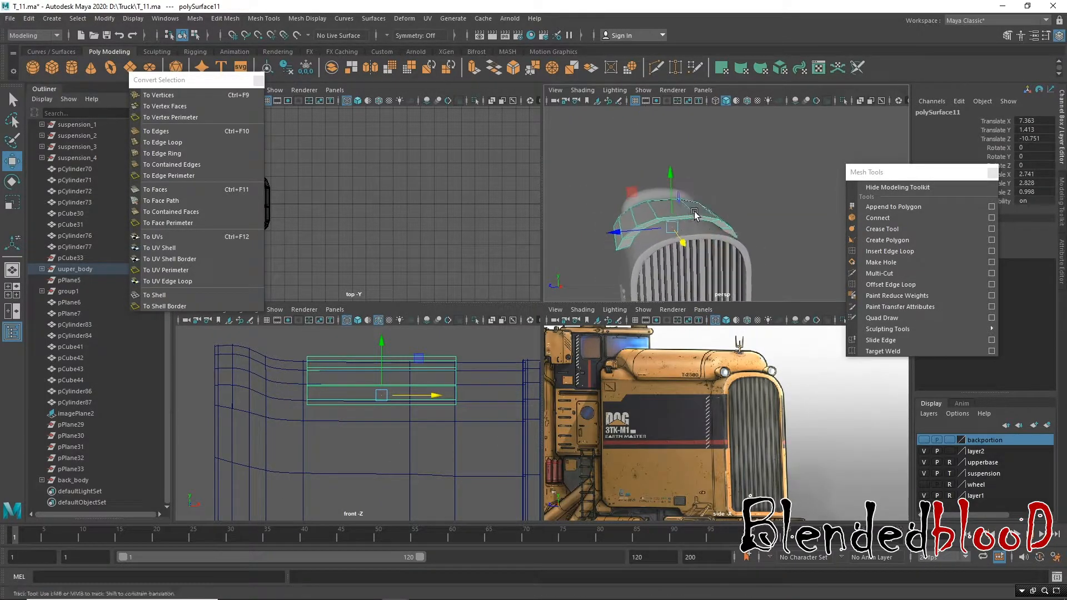
{"action": "right_click_drag", "start_coordinate": [695, 213], "coordinate": [705, 234], "text": "alt"}
{"action": "left_click_drag", "start_coordinate": [705, 234], "coordinate": [709, 215], "text": "alt"}
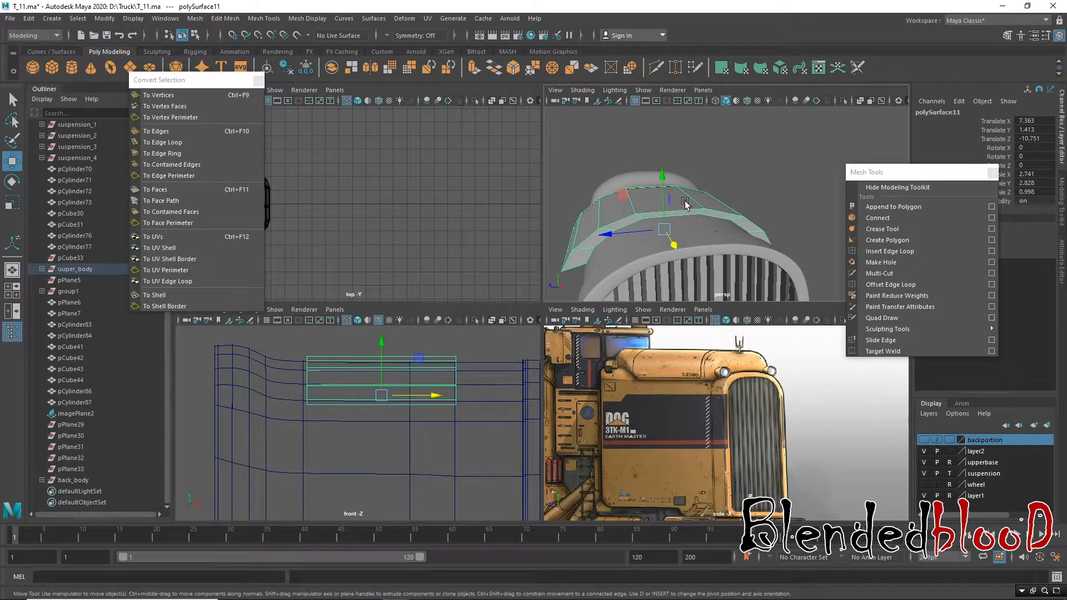
{"action": "key", "text": "r"}
{"action": "left_click_drag", "start_coordinate": [663, 177], "coordinate": [649, 146]}
{"action": "mouse_move", "coordinate": [685, 216]}
{"action": "left_mouse_down", "text": "alt"}
{"action": "mouse_move", "coordinate": [679, 209]}
{"action": "mouse_move", "coordinate": [740, 202]}
{"action": "mouse_move", "coordinate": [694, 204]}
{"action": "left_mouse_up", "text": "alt"}
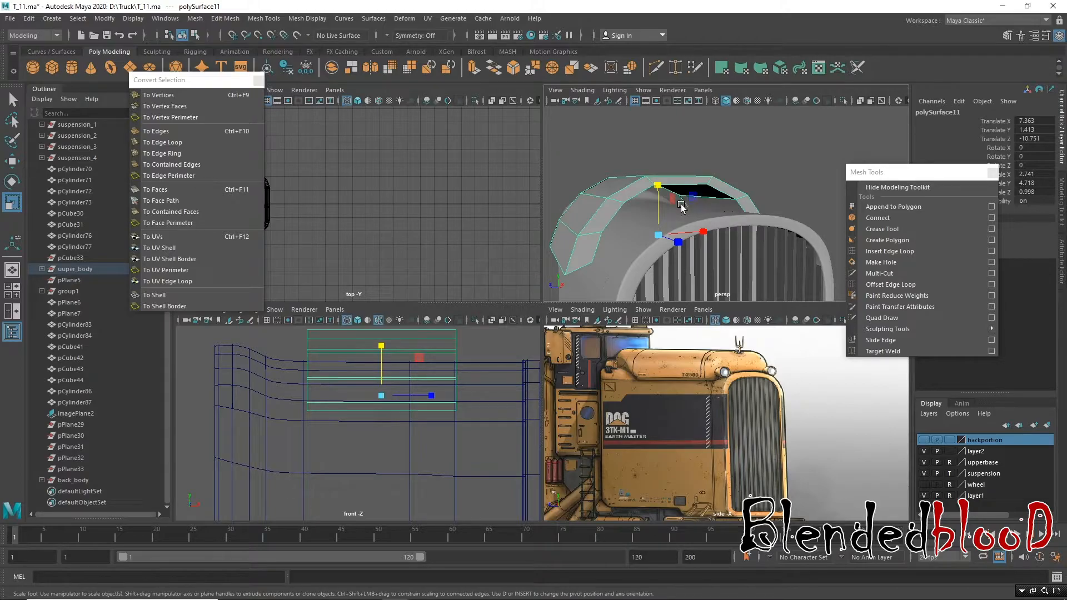
Step: Reposition the strip at Translate Y 1.973 and rescale it to 2.316 in X and 3.089 in Y
{"action": "key", "text": "w"}
{"action": "right_click_drag", "start_coordinate": [703, 223], "coordinate": [624, 168], "text": "alt"}
{"action": "left_click_drag", "start_coordinate": [624, 169], "coordinate": [714, 232], "text": "alt"}
{"action": "left_click_drag", "start_coordinate": [694, 170], "coordinate": [660, 231]}
{"action": "right_click_drag", "start_coordinate": [660, 231], "coordinate": [742, 278], "text": "alt"}
{"action": "key", "text": "r"}
{"action": "left_click_drag", "start_coordinate": [718, 209], "coordinate": [661, 159]}
{"action": "key", "text": "w"}
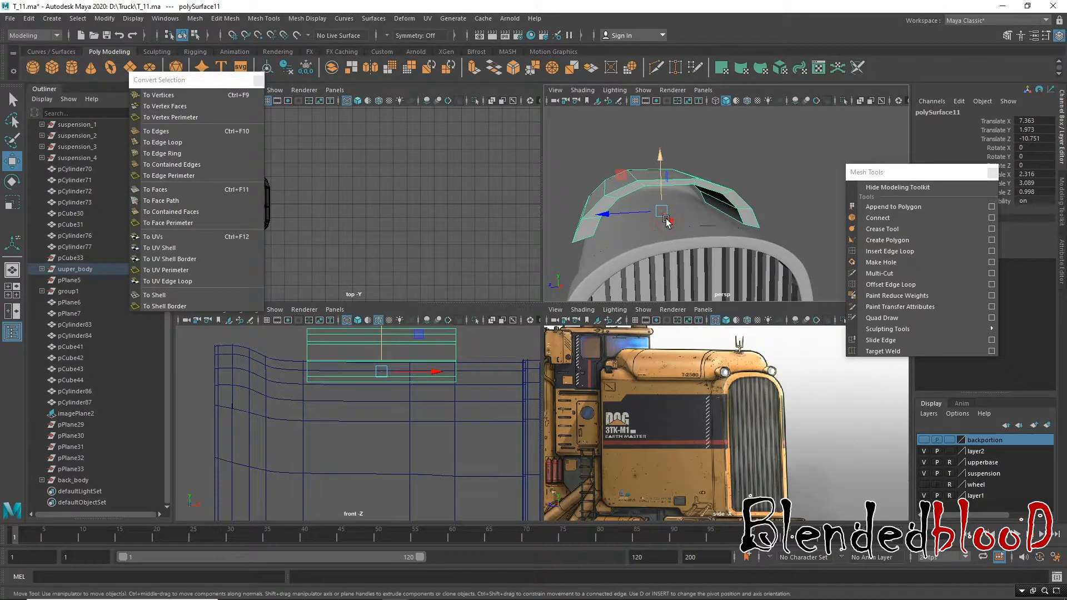
Step: Adjust the strip's width to fit over the hood and move it forward clear of the grille
{"action": "key", "text": "r"}
{"action": "left_click_drag", "start_coordinate": [709, 210], "coordinate": [762, 234]}
{"action": "key", "text": "w"}
{"action": "right_click_drag", "start_coordinate": [723, 222], "coordinate": [600, 161], "text": "alt"}
{"action": "middle_click_drag", "start_coordinate": [758, 251], "coordinate": [715, 250], "text": "alt"}
{"action": "left_click_drag", "start_coordinate": [699, 206], "coordinate": [662, 243]}
{"action": "middle_click_drag", "start_coordinate": [627, 234], "coordinate": [699, 232], "text": "alt"}
{"action": "right_click_drag", "start_coordinate": [701, 178], "coordinate": [683, 233], "text": "alt"}
{"action": "middle_click_drag", "start_coordinate": [665, 223], "coordinate": [708, 228], "text": "alt"}
{"action": "right_click_drag", "start_coordinate": [708, 229], "coordinate": [717, 239], "text": "alt"}
{"action": "middle_click_drag", "start_coordinate": [689, 206], "coordinate": [724, 211], "text": "alt"}
{"action": "left_click_drag", "start_coordinate": [724, 210], "coordinate": [728, 210], "text": "alt"}
Step: Select all faces on the strip's underside and scale them vertically to 0 so they lie flat
{"action": "right_click_drag", "start_coordinate": [714, 188], "coordinate": [719, 204]}
{"action": "left_click", "coordinate": [715, 207]}
{"action": "left_click", "coordinate": [699, 185], "text": "shift"}
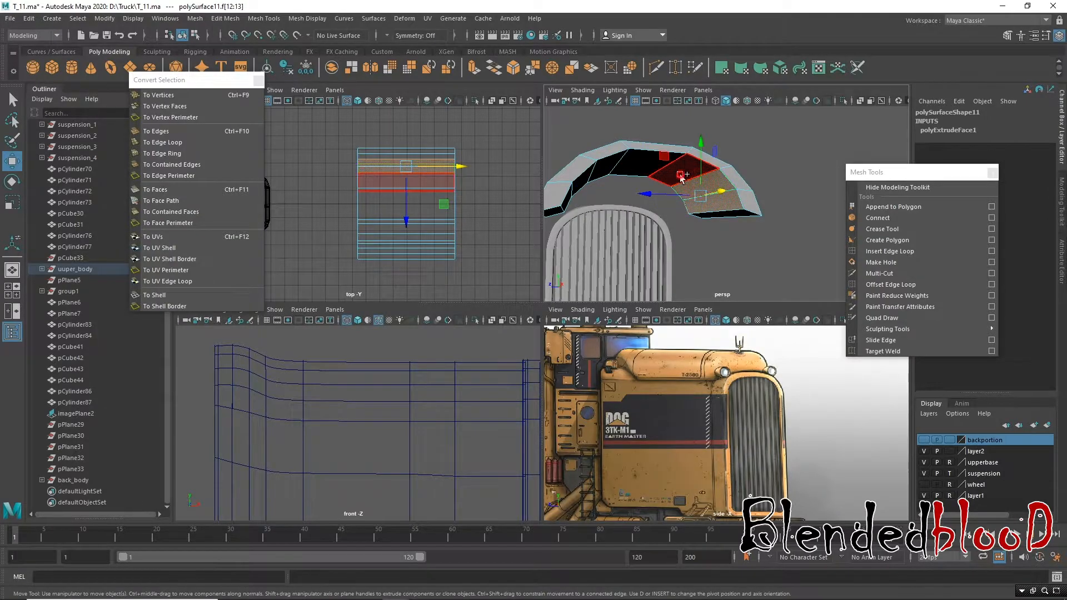
{"action": "left_click", "coordinate": [678, 173], "text": "shift"}
{"action": "left_click", "coordinate": [630, 170], "text": "shift"}
{"action": "left_click", "coordinate": [597, 172], "text": "shift"}
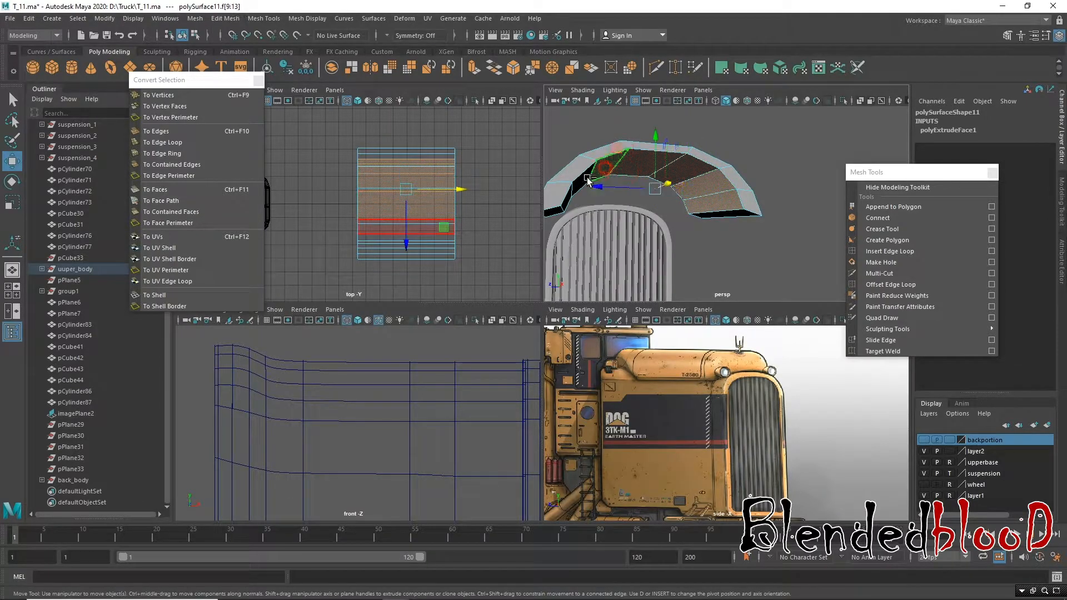
{"action": "left_click", "coordinate": [569, 207], "text": "shift"}
{"action": "mouse_move", "coordinate": [645, 217]}
{"action": "left_mouse_down", "text": "alt"}
{"action": "mouse_move", "coordinate": [734, 204]}
{"action": "mouse_move", "coordinate": [665, 220]}
{"action": "mouse_move", "coordinate": [717, 225]}
{"action": "mouse_move", "coordinate": [680, 248]}
{"action": "mouse_move", "coordinate": [723, 194]}
{"action": "left_mouse_up", "text": "alt"}
{"action": "left_click", "coordinate": [734, 204], "text": "shift"}
{"action": "key", "text": "4"}
{"action": "key", "text": "5"}
{"action": "key", "text": "r"}
{"action": "left_click_drag", "start_coordinate": [708, 148], "coordinate": [767, 377]}
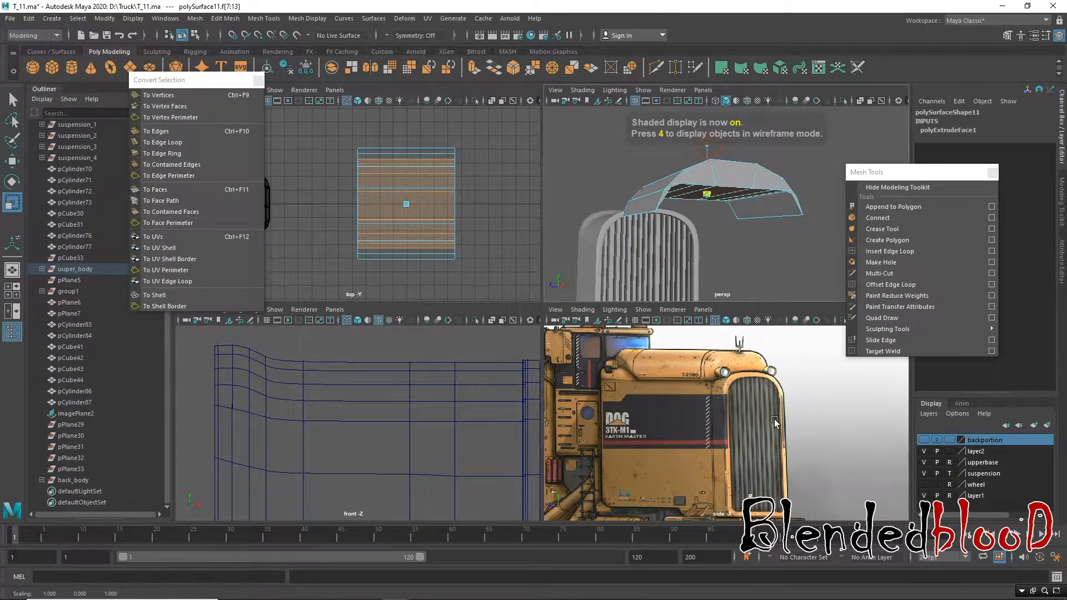
{"action": "key", "text": "w"}
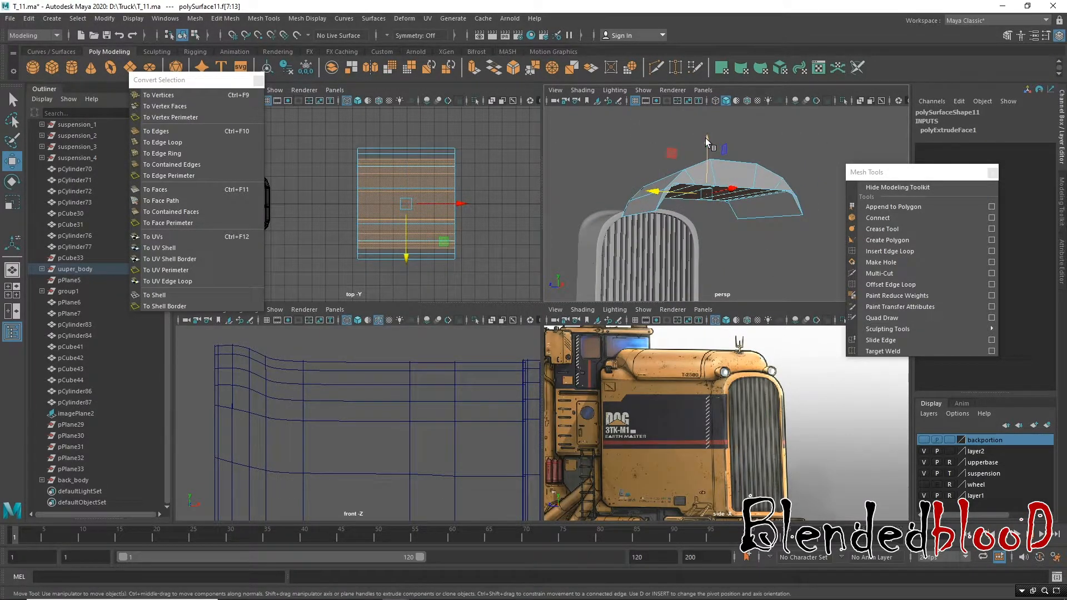
Step: Try lowering and vertically rescaling the strip's underside faces, and undo these changes together with the flattening
{"action": "left_click_drag", "start_coordinate": [714, 157], "coordinate": [717, 161]}
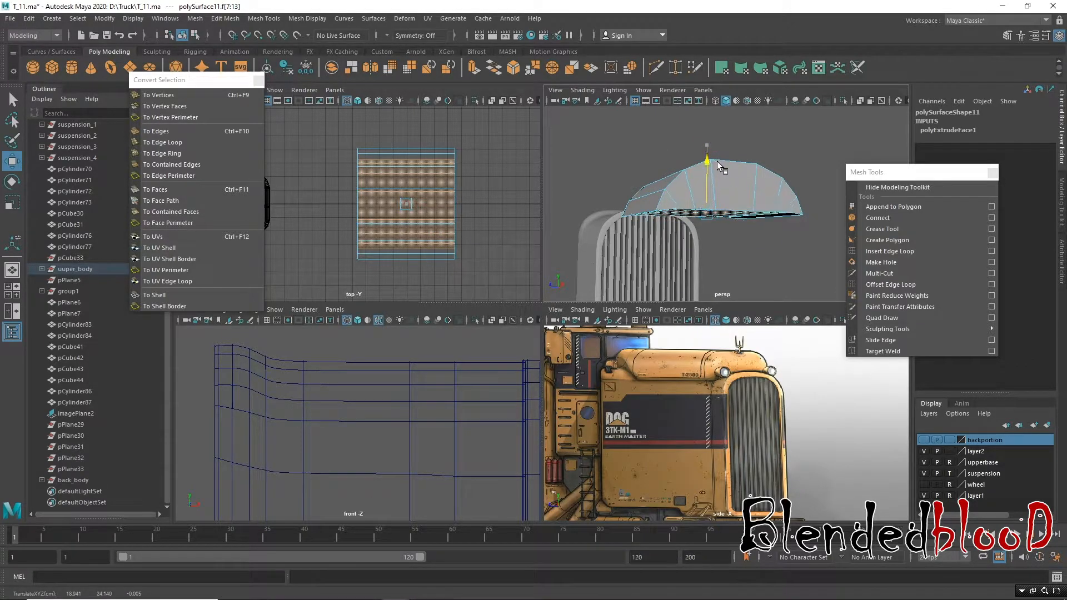
{"action": "key", "text": "r"}
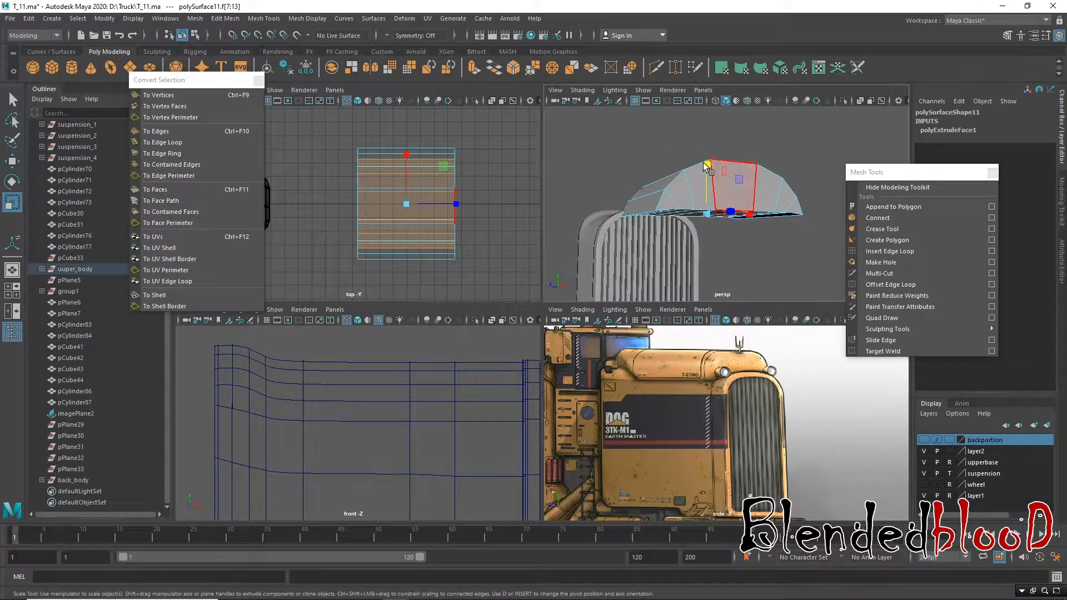
{"action": "left_click_drag", "start_coordinate": [705, 161], "coordinate": [695, 146]}
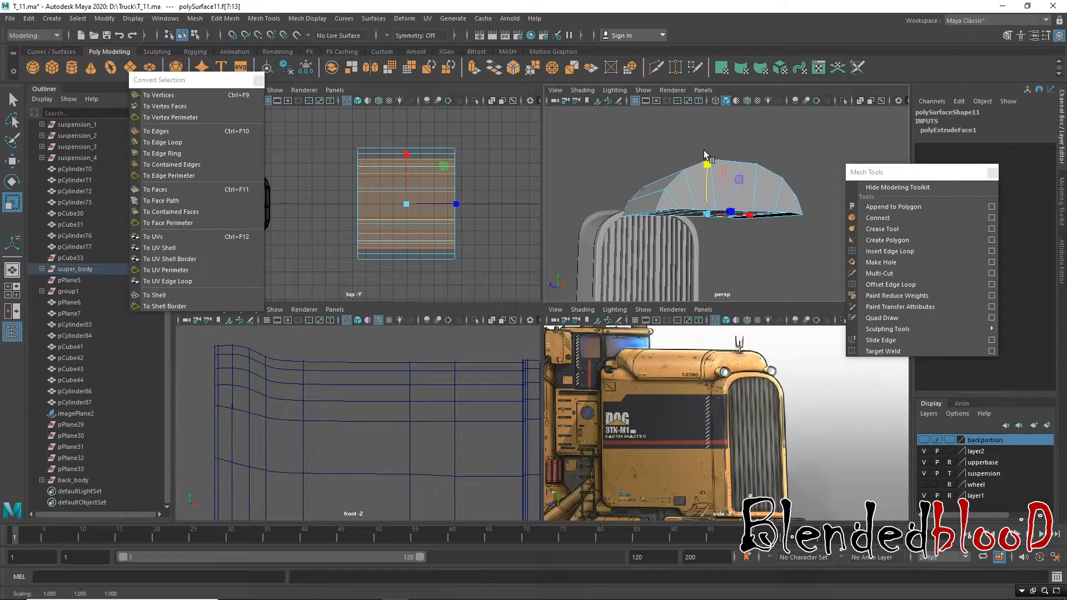
{"action": "left_click_drag", "start_coordinate": [708, 108], "coordinate": [708, 109]}
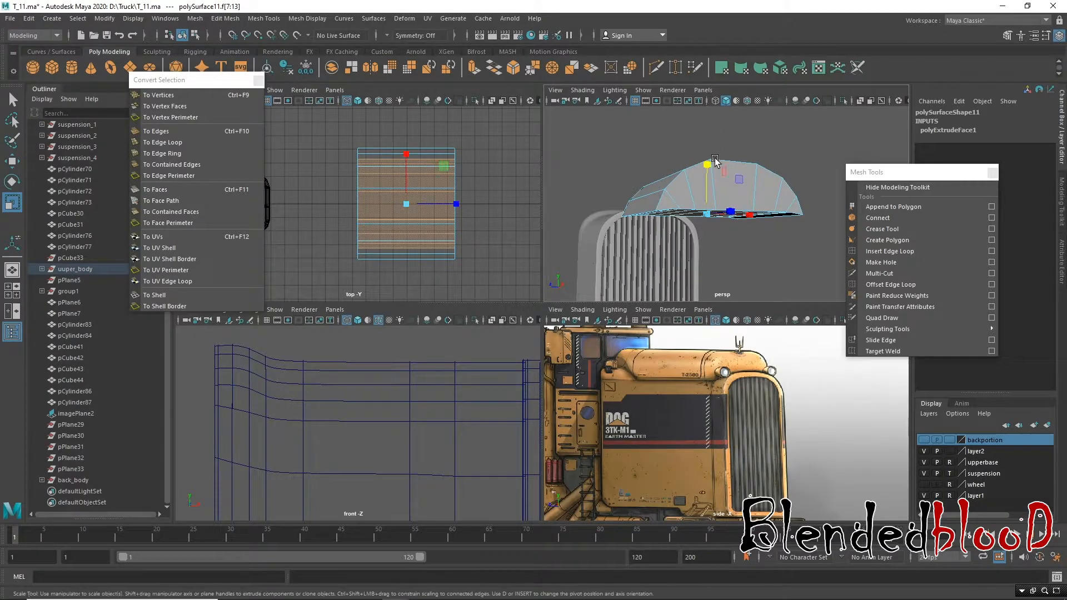
{"action": "key", "text": "ctrl+z"}
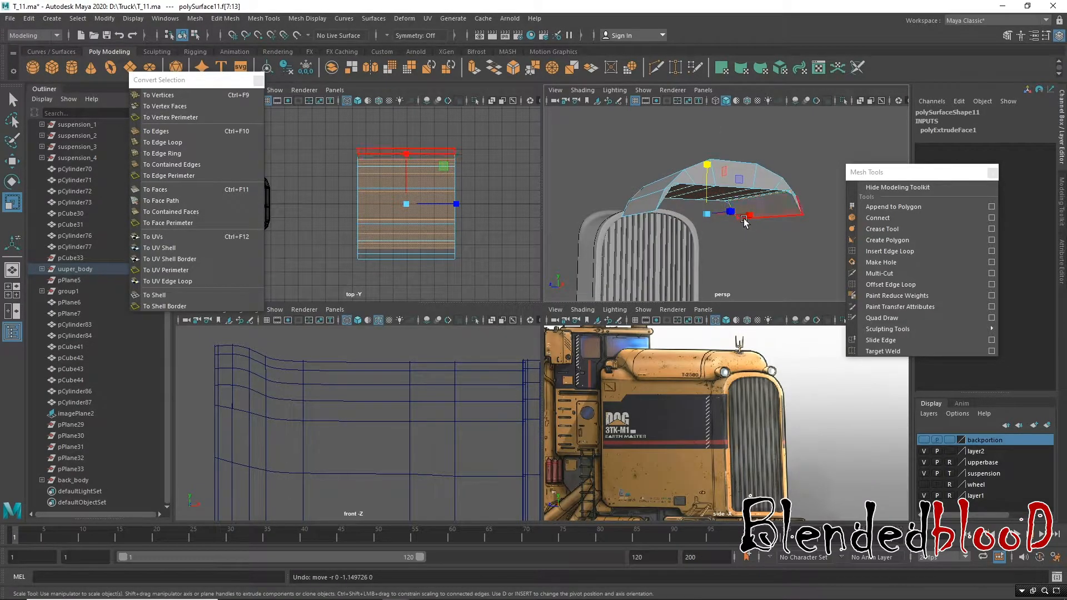
{"action": "middle_click_drag", "start_coordinate": [719, 172], "coordinate": [718, 188]}
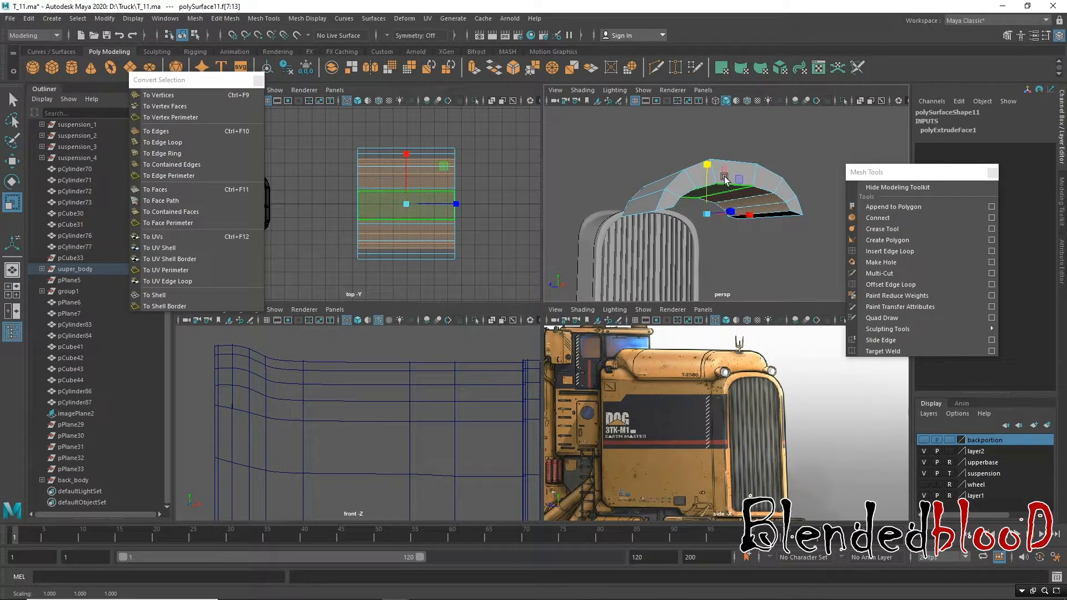
Step: Move the whole strip back onto the hood's top with Translate X 7.363 and Translate Y 1.763
{"action": "key", "text": "w"}
{"action": "left_click", "coordinate": [777, 160]}
{"action": "right_click_drag", "start_coordinate": [762, 172], "coordinate": [803, 157]}
{"action": "left_click_drag", "start_coordinate": [703, 235], "coordinate": [750, 239], "text": "alt"}
{"action": "mouse_move", "coordinate": [421, 398]}
{"action": "right_mouse_down", "text": "alt"}
{"action": "mouse_move", "coordinate": [423, 422]}
{"action": "mouse_move", "coordinate": [332, 389]}
{"action": "mouse_move", "coordinate": [290, 393]}
{"action": "right_mouse_up", "text": "alt"}
{"action": "right_click_drag", "start_coordinate": [462, 445], "coordinate": [364, 420], "text": "alt"}
{"action": "left_click_drag", "start_coordinate": [538, 409], "coordinate": [404, 407]}
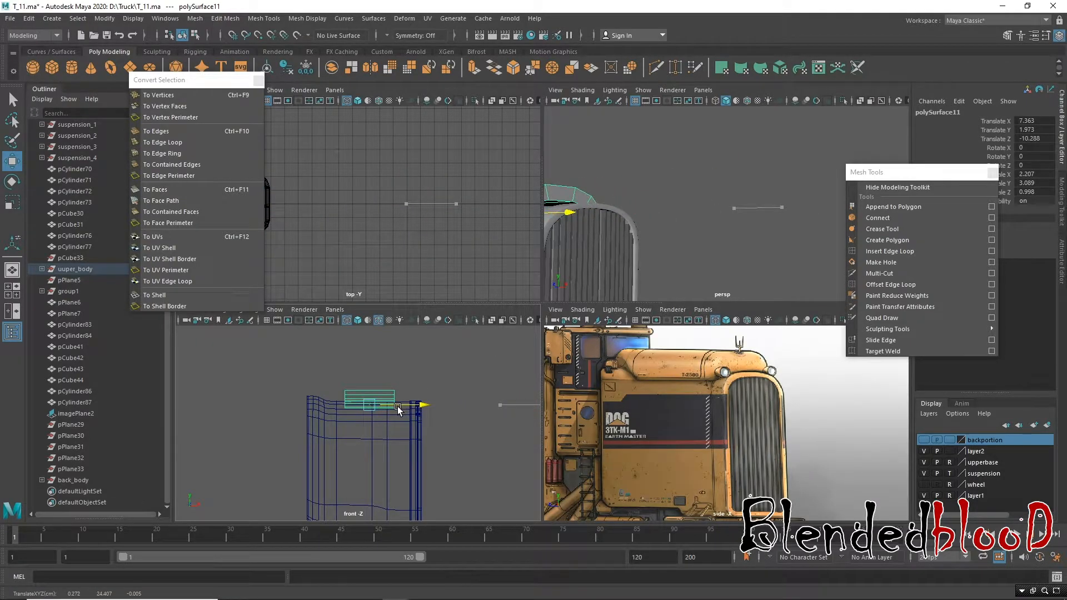
{"action": "left_click_drag", "start_coordinate": [634, 245], "coordinate": [635, 169], "text": "alt"}
{"action": "left_click_drag", "start_coordinate": [694, 209], "coordinate": [626, 201], "text": "alt"}
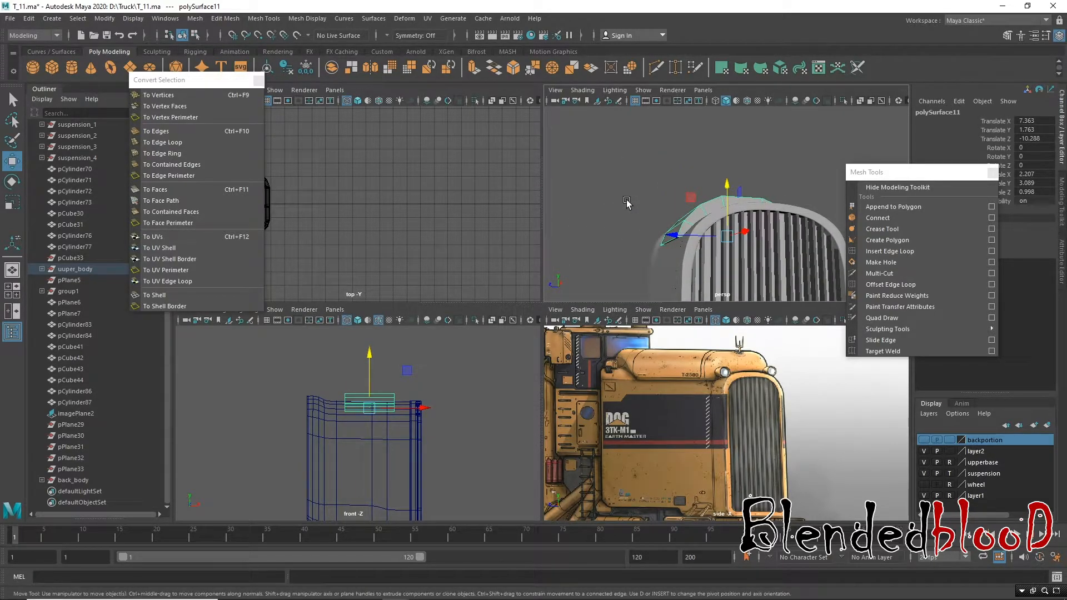
{"action": "left_click_drag", "start_coordinate": [721, 216], "coordinate": [765, 225], "text": "alt"}
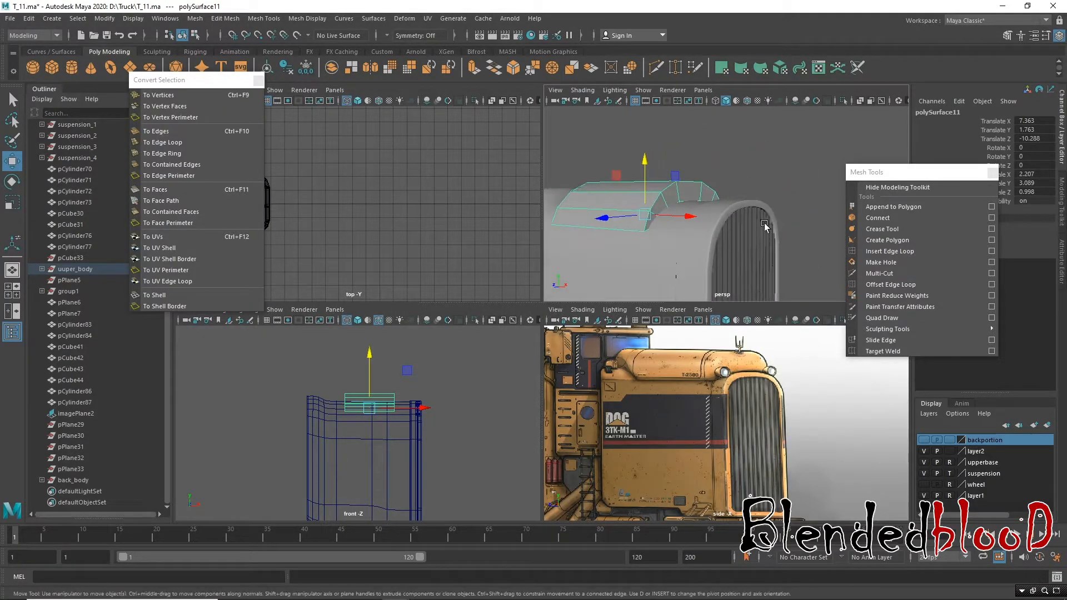
{"action": "left_click_drag", "start_coordinate": [705, 206], "coordinate": [584, 309], "text": "alt"}
Step: Select the vertices at the strip's front end and move them forward along X close to the grille frame
{"action": "key", "text": "space"}
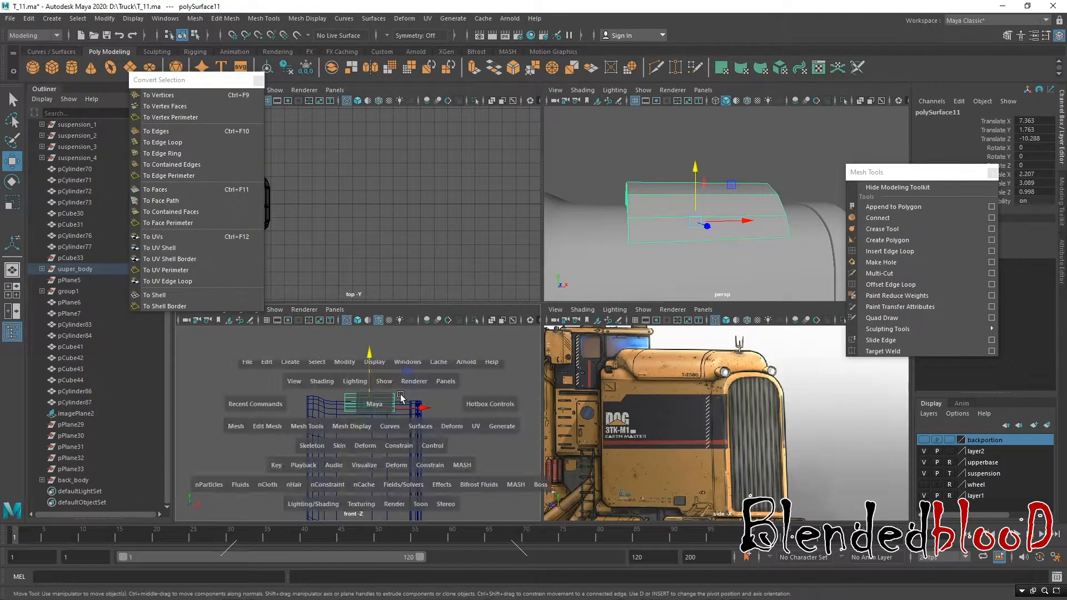
{"action": "right_click_drag", "start_coordinate": [479, 257], "coordinate": [480, 258]}
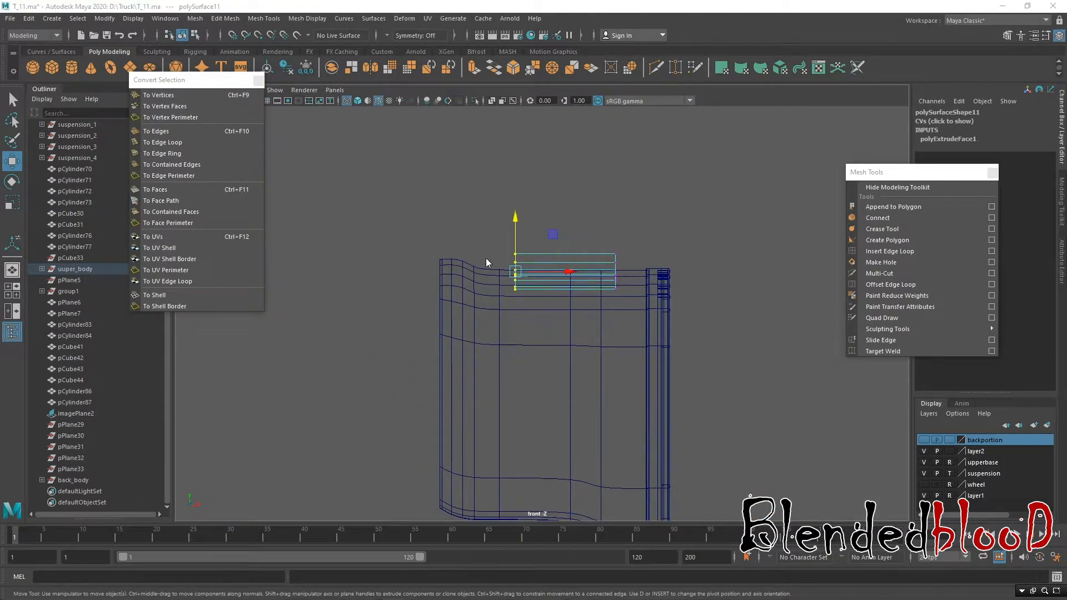
{"action": "key", "text": "space"}
{"action": "left_click_drag", "start_coordinate": [404, 428], "coordinate": [405, 430]}
{"action": "right_click_drag", "start_coordinate": [414, 372], "coordinate": [453, 577], "text": "alt"}
{"action": "middle_click_drag", "start_coordinate": [486, 394], "coordinate": [437, 433], "text": "alt"}
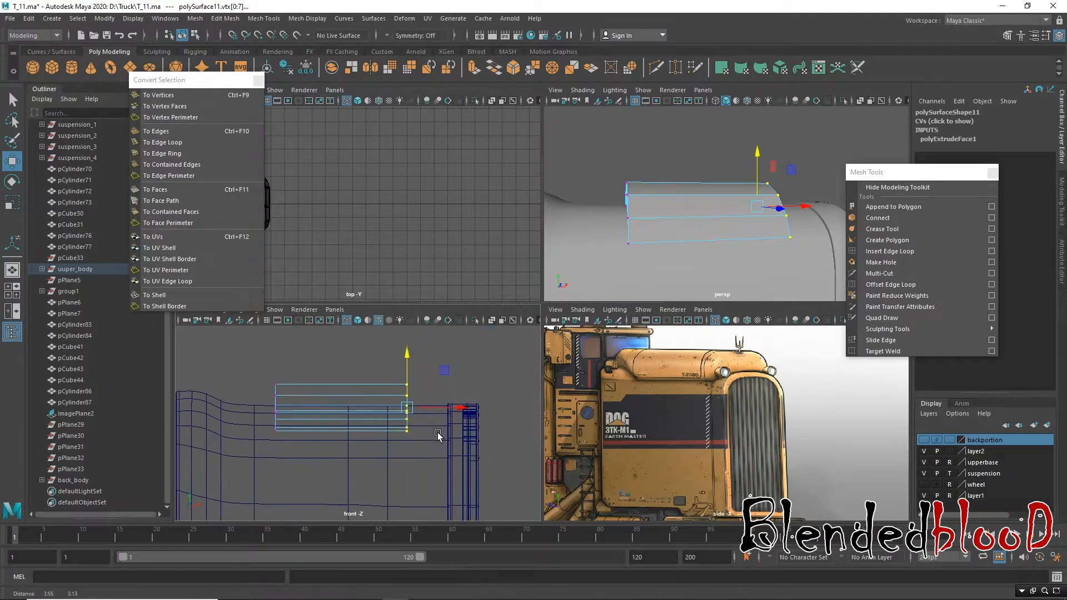
{"action": "left_click_drag", "start_coordinate": [462, 409], "coordinate": [496, 419]}
Step: Move the strip's rear-end vertices backward along X to where the hood starts curving upward
{"action": "middle_click_drag", "start_coordinate": [329, 435], "coordinate": [386, 441], "text": "alt"}
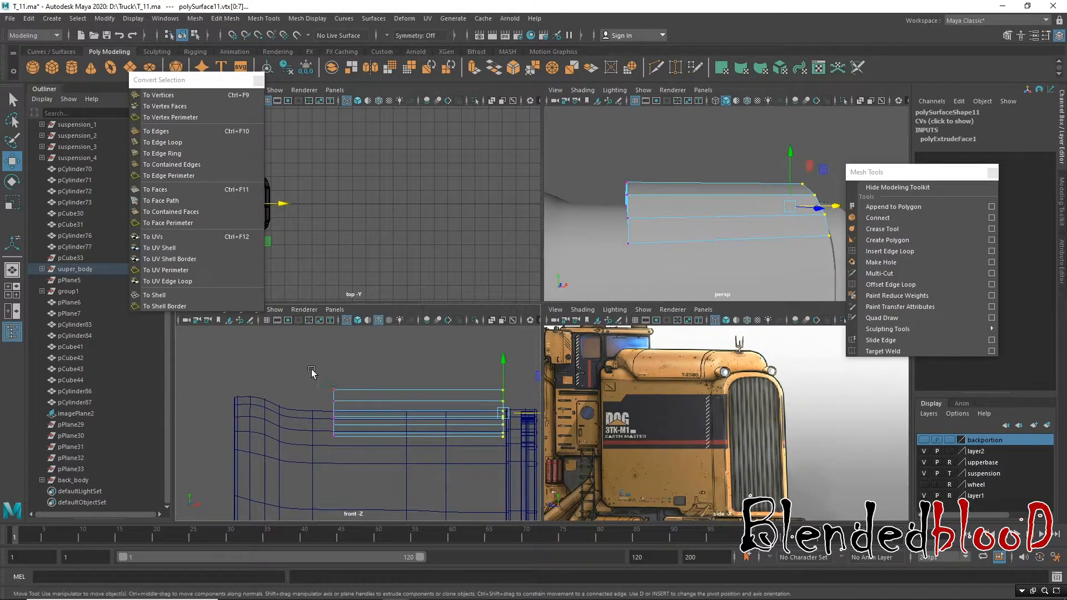
{"action": "left_click_drag", "start_coordinate": [355, 452], "coordinate": [356, 452]}
{"action": "left_click_drag", "start_coordinate": [385, 415], "coordinate": [362, 418]}
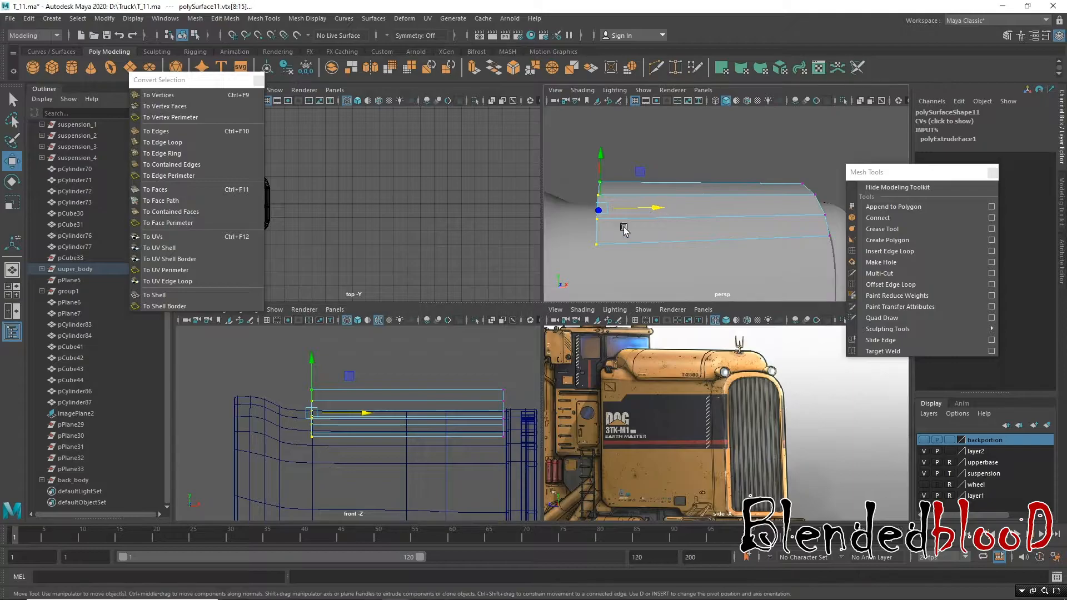
Step: Return the strip to object mode and fine-tune its width scale so it fits across the hood
{"action": "key", "text": "space"}
{"action": "left_click_drag", "start_coordinate": [575, 240], "coordinate": [328, 300], "text": "alt"}
{"action": "right_click_drag", "start_coordinate": [618, 282], "coordinate": [623, 241]}
{"action": "left_click", "coordinate": [603, 317]}
{"action": "left_click_drag", "start_coordinate": [731, 332], "coordinate": [645, 333], "text": "alt"}
{"action": "right_click_drag", "start_coordinate": [680, 300], "coordinate": [743, 252]}
{"action": "left_click_drag", "start_coordinate": [743, 252], "coordinate": [646, 271], "text": "alt"}
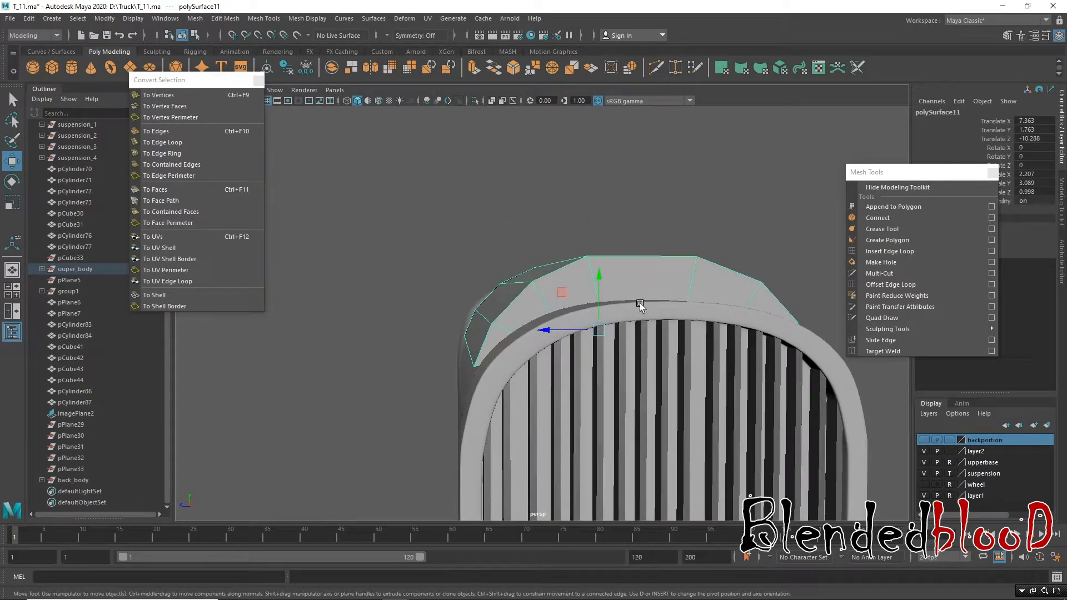
{"action": "key", "text": "r"}
{"action": "left_click", "coordinate": [649, 332]}
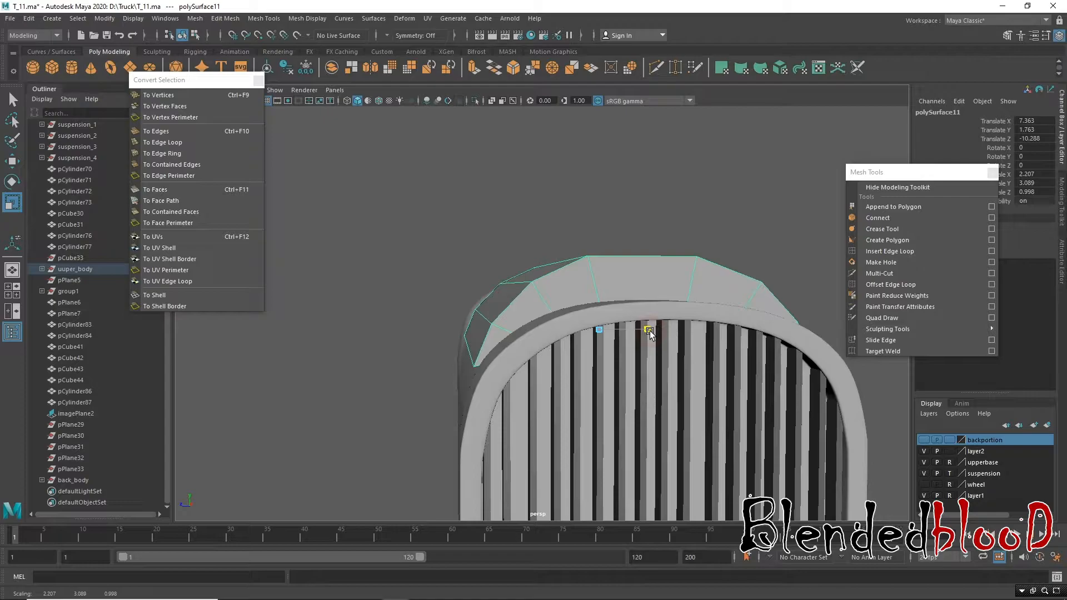
{"action": "left_click_drag", "start_coordinate": [650, 332], "coordinate": [648, 332]}
Step: Select all the end faces along the strip's rear edge, on both sides of the arch
{"action": "left_click_drag", "start_coordinate": [578, 340], "coordinate": [663, 319], "text": "alt"}
{"action": "right_click_drag", "start_coordinate": [662, 282], "coordinate": [633, 314]}
{"action": "left_click_drag", "start_coordinate": [634, 314], "coordinate": [402, 318], "text": "alt"}
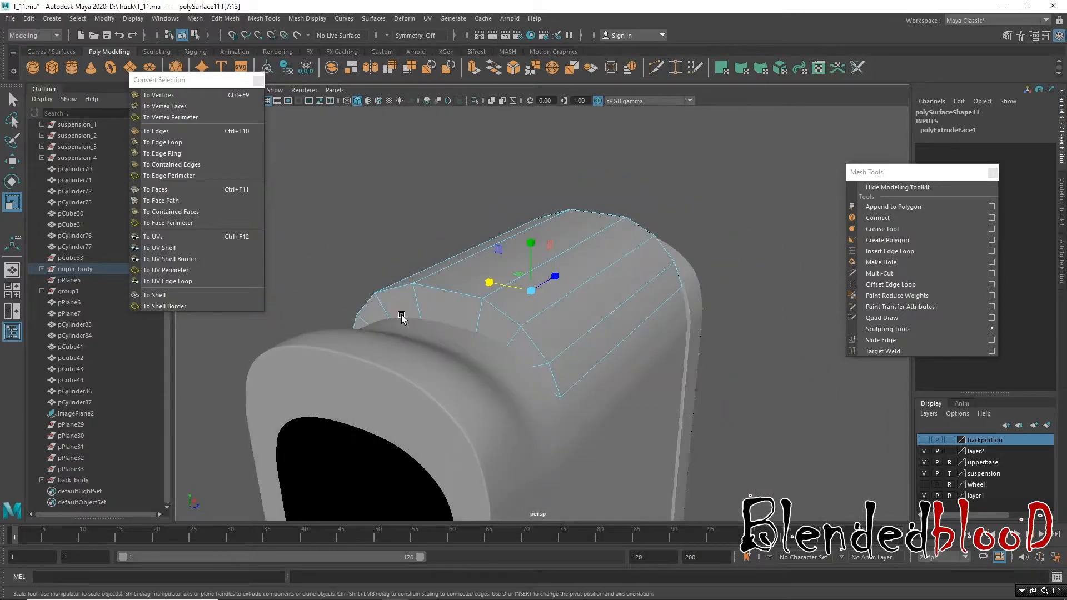
{"action": "key", "text": "w"}
{"action": "left_click", "coordinate": [504, 332]}
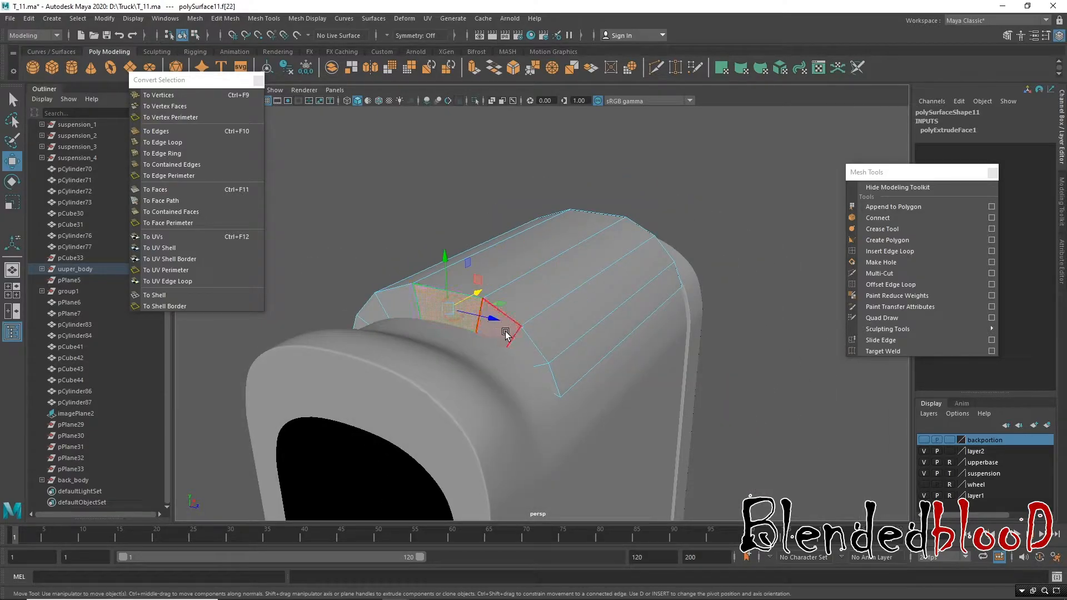
{"action": "left_click", "coordinate": [507, 332], "text": "shift"}
{"action": "left_click", "coordinate": [526, 347], "text": "shift"}
{"action": "left_click", "coordinate": [545, 370], "text": "shift"}
{"action": "left_click_drag", "start_coordinate": [416, 330], "coordinate": [479, 375], "text": "alt"}
{"action": "left_click", "coordinate": [460, 377], "text": "shift"}
{"action": "left_click", "coordinate": [422, 410], "text": "shift"}
{"action": "left_click_drag", "start_coordinate": [423, 410], "coordinate": [529, 298], "text": "alt"}
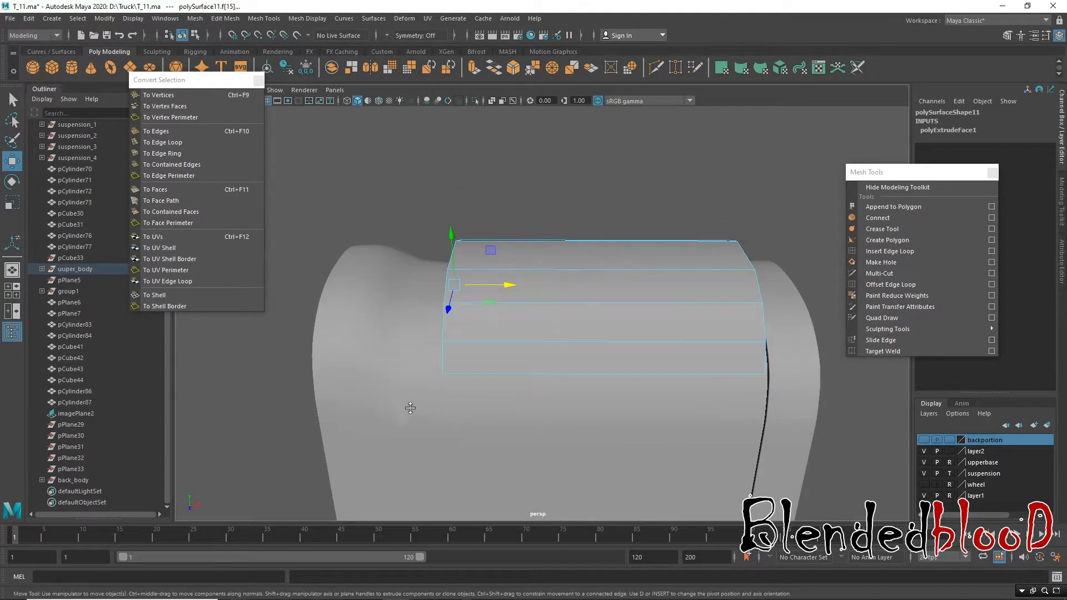
Step: Extrude the selected rear faces and move them back and up to the hood's rear rim in the front view
{"action": "key", "text": "space"}
{"action": "key", "text": "space"}
{"action": "left_click_drag", "start_coordinate": [683, 232], "coordinate": [536, 223], "text": "alt"}
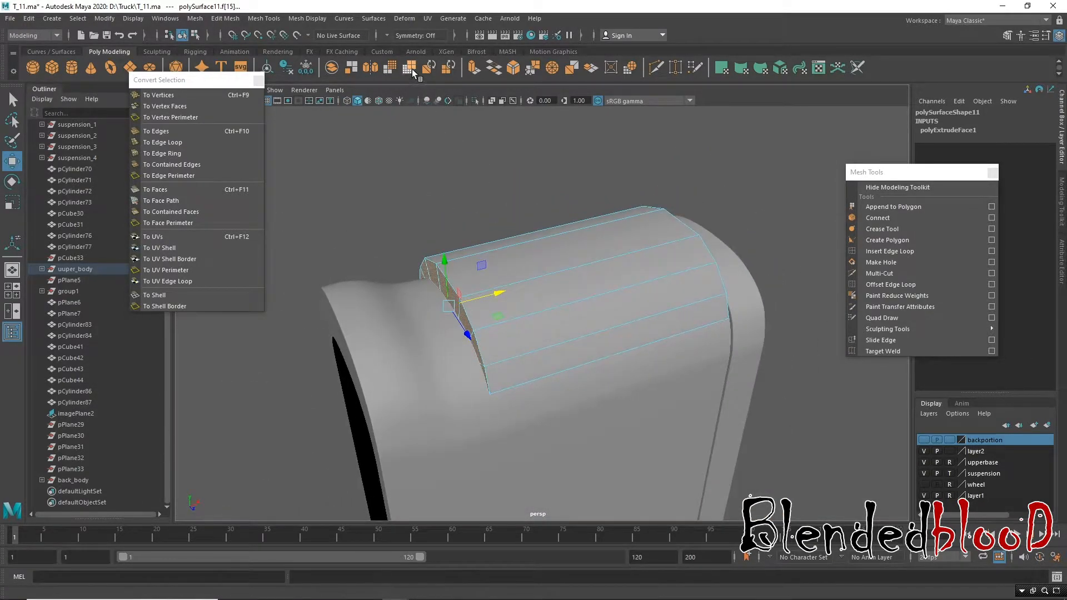
{"action": "key", "text": "ctrl+e"}
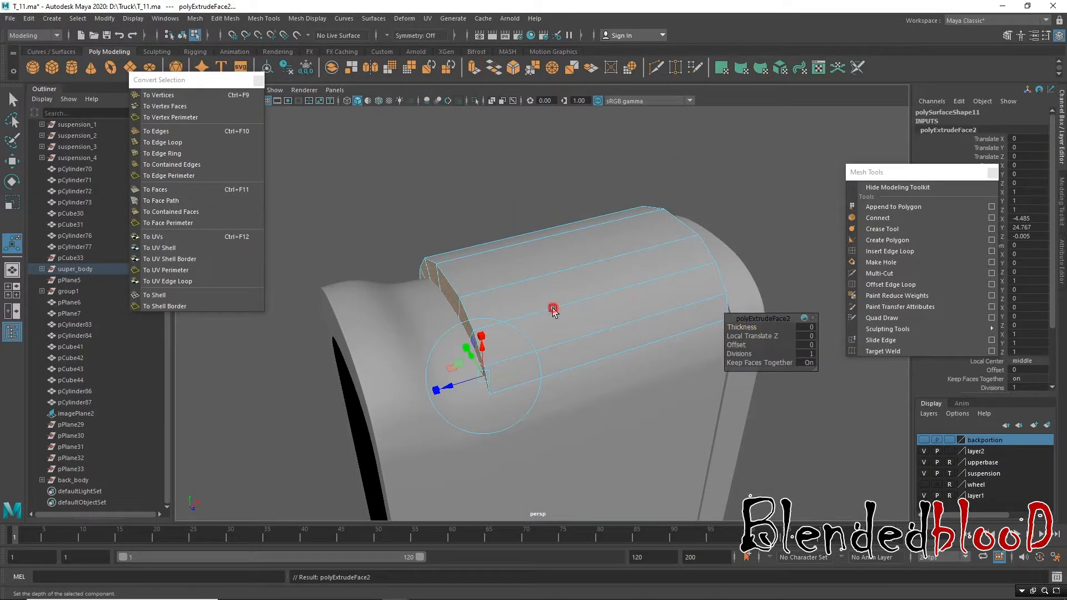
{"action": "key", "text": "space"}
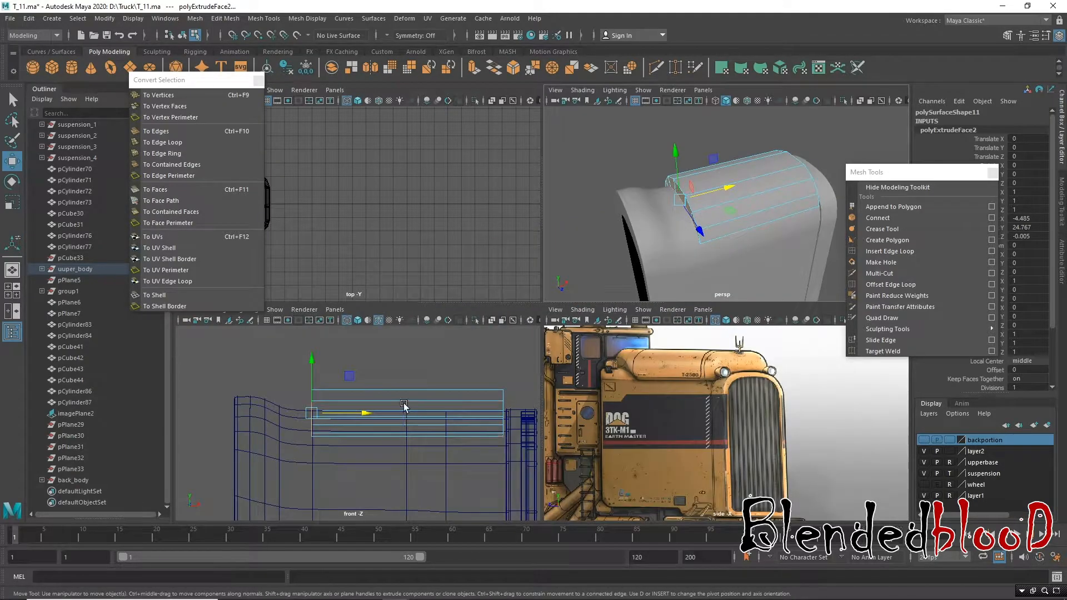
{"action": "key", "text": "space"}
{"action": "scroll", "coordinate": [589, 352], "scroll_direction": "up", "scroll_amount": 3}
{"action": "left_click_drag", "start_coordinate": [527, 309], "coordinate": [396, 224]}
{"action": "key", "text": "space"}
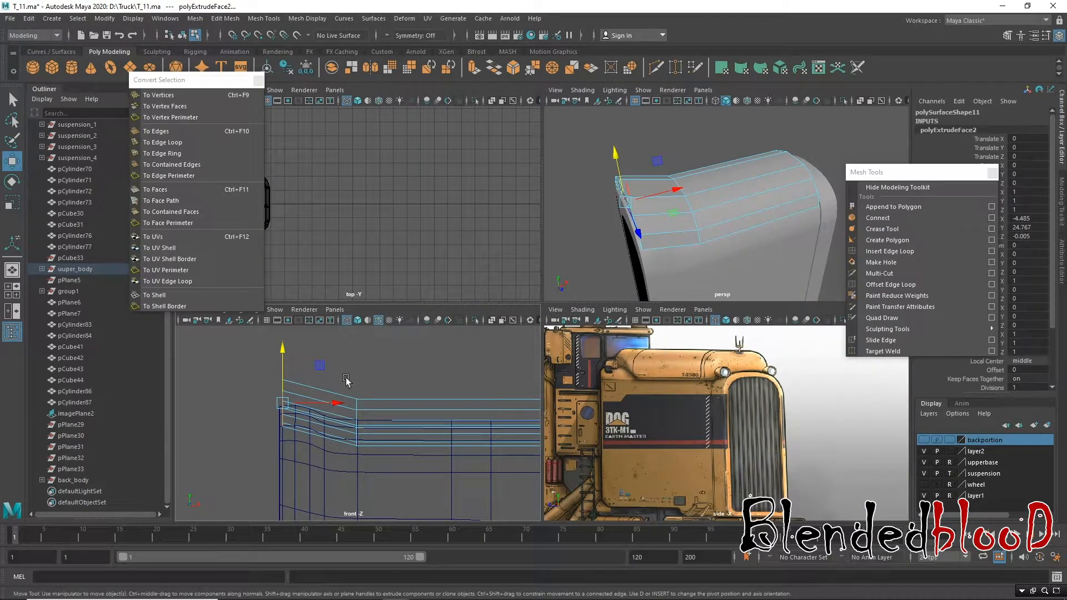
Step: Scale the extruded rear end across its width and raise it slightly above the hood's rear rim
{"action": "key", "text": "space"}
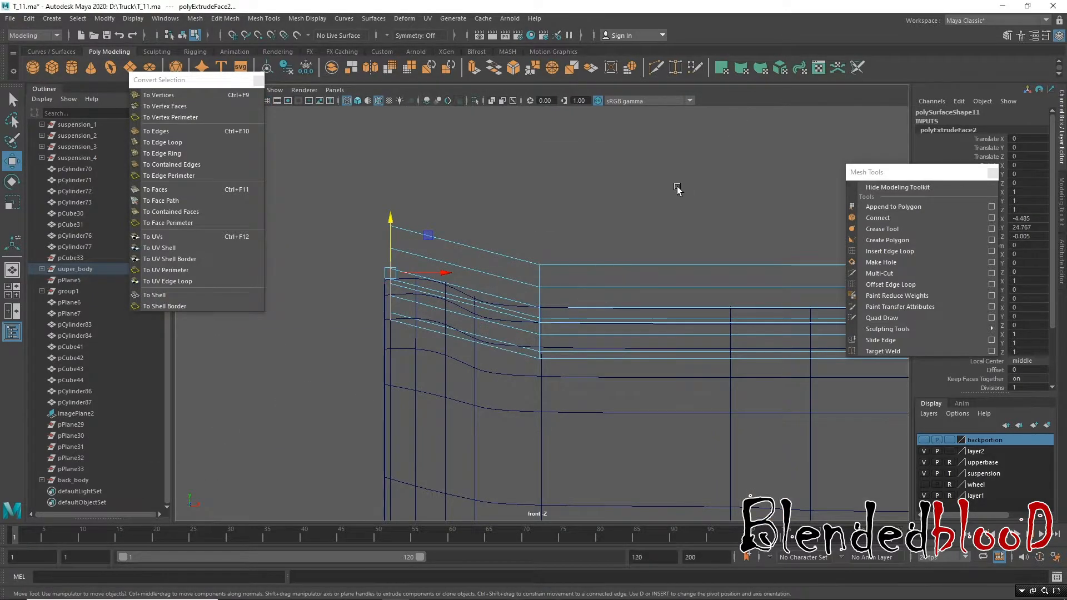
{"action": "key", "text": "space"}
{"action": "key", "text": "space"}
{"action": "left_click_drag", "start_coordinate": [618, 295], "coordinate": [622, 349], "text": "alt"}
{"action": "key", "text": "r"}
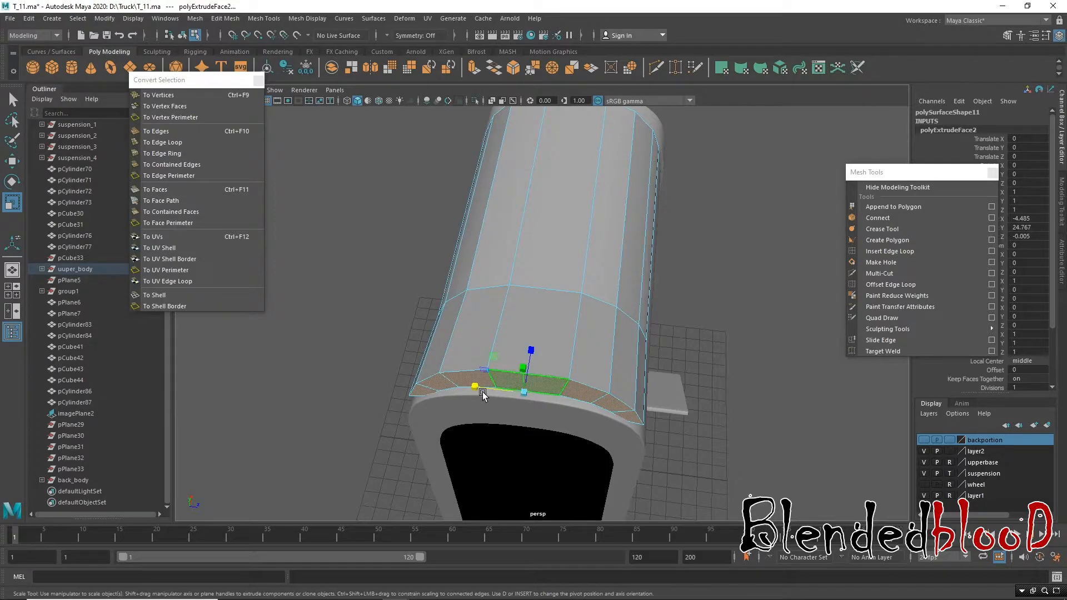
{"action": "left_click_drag", "start_coordinate": [482, 395], "coordinate": [485, 362]}
{"action": "key", "text": "w"}
{"action": "left_click_drag", "start_coordinate": [430, 208], "coordinate": [432, 202]}
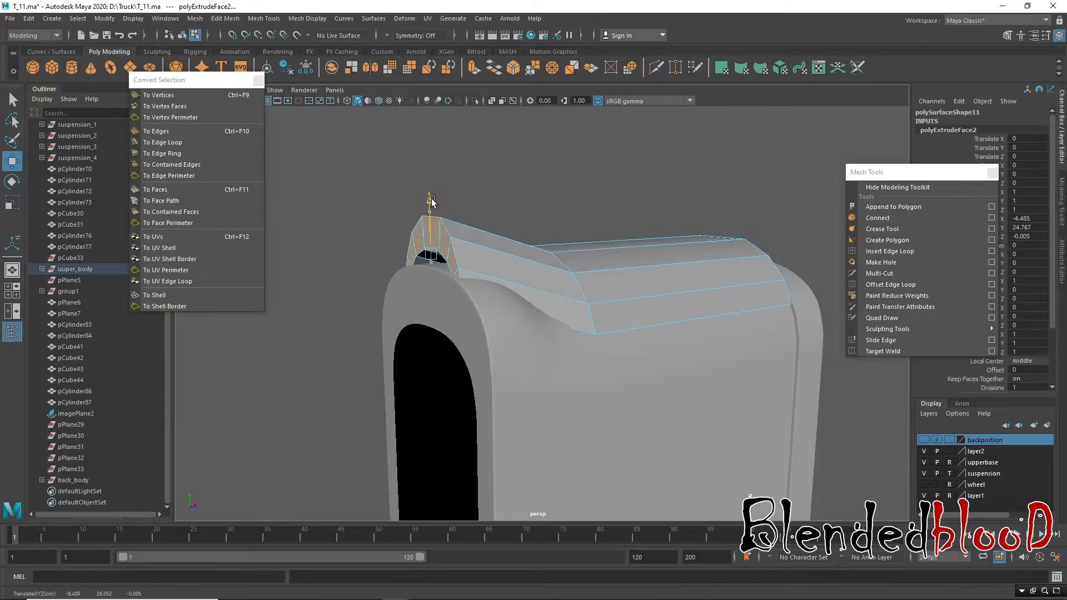
{"action": "mouse_move", "coordinate": [478, 241]}
{"action": "left_mouse_down", "text": "alt"}
{"action": "mouse_move", "coordinate": [464, 258]}
{"action": "mouse_move", "coordinate": [469, 251]}
{"action": "left_mouse_up", "text": "alt"}
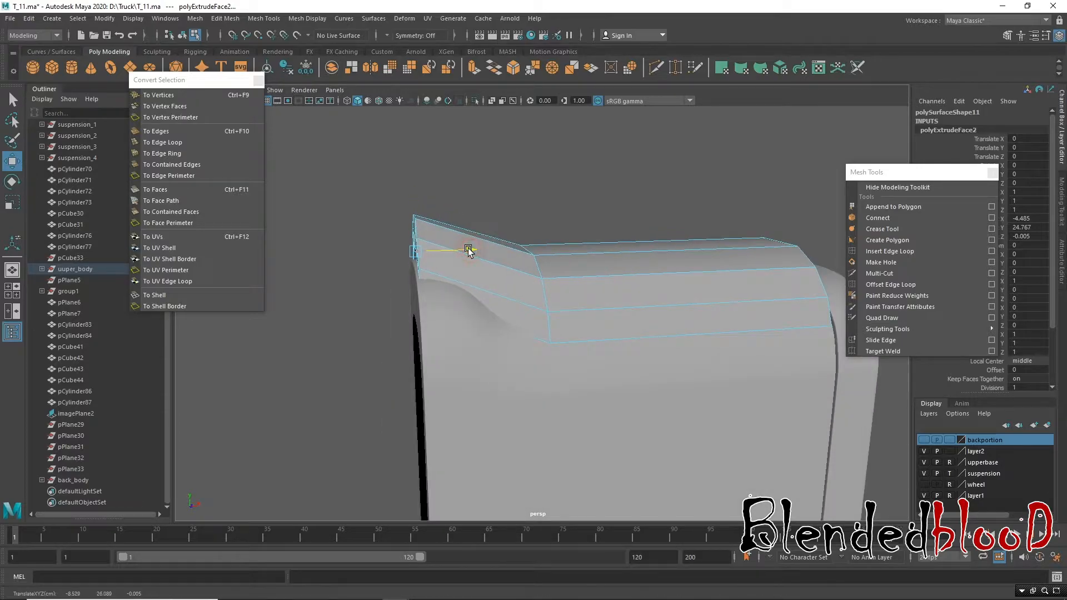
Step: Insert an edge loop across the middle of the strip's extruded rear section and preview the mesh smoothed
{"action": "left_click", "coordinate": [889, 251]}
{"action": "key", "text": "space"}
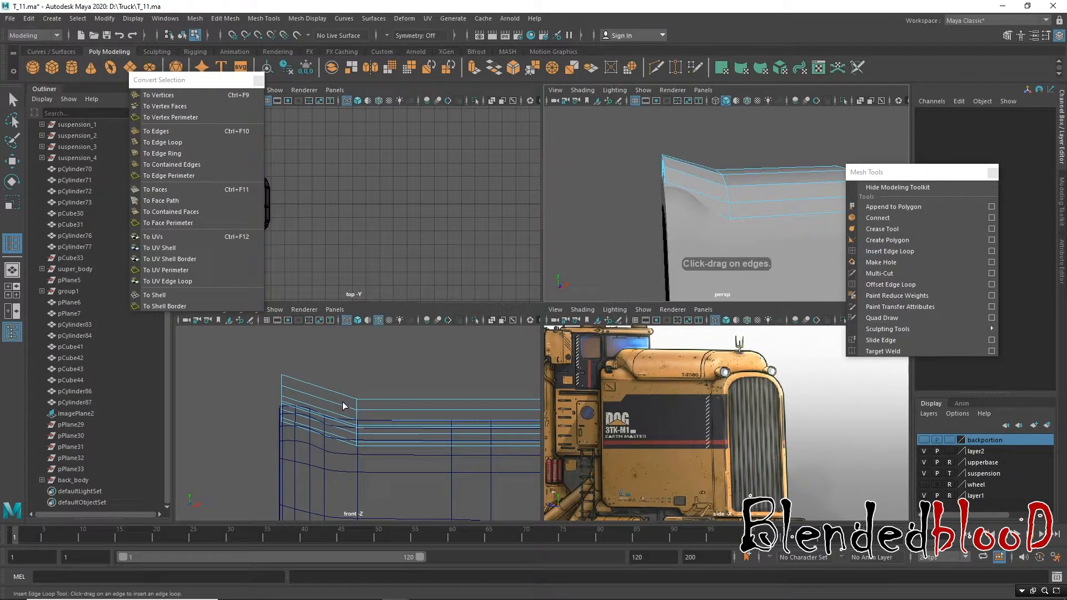
{"action": "left_click_drag", "start_coordinate": [333, 402], "coordinate": [327, 411]}
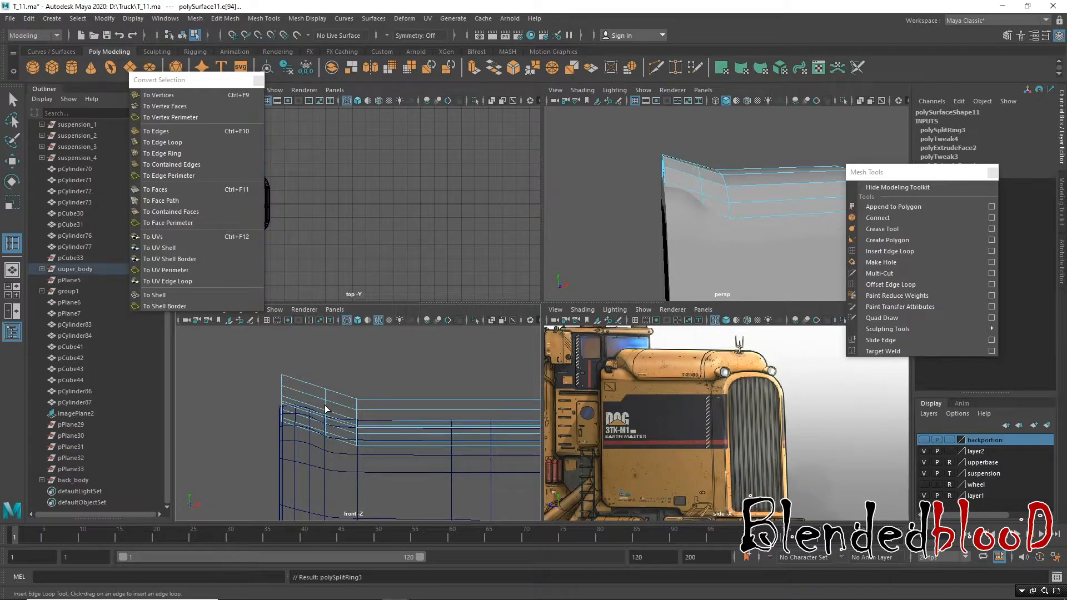
{"action": "key", "text": "w"}
{"action": "key", "text": "3"}
{"action": "key", "text": "1"}
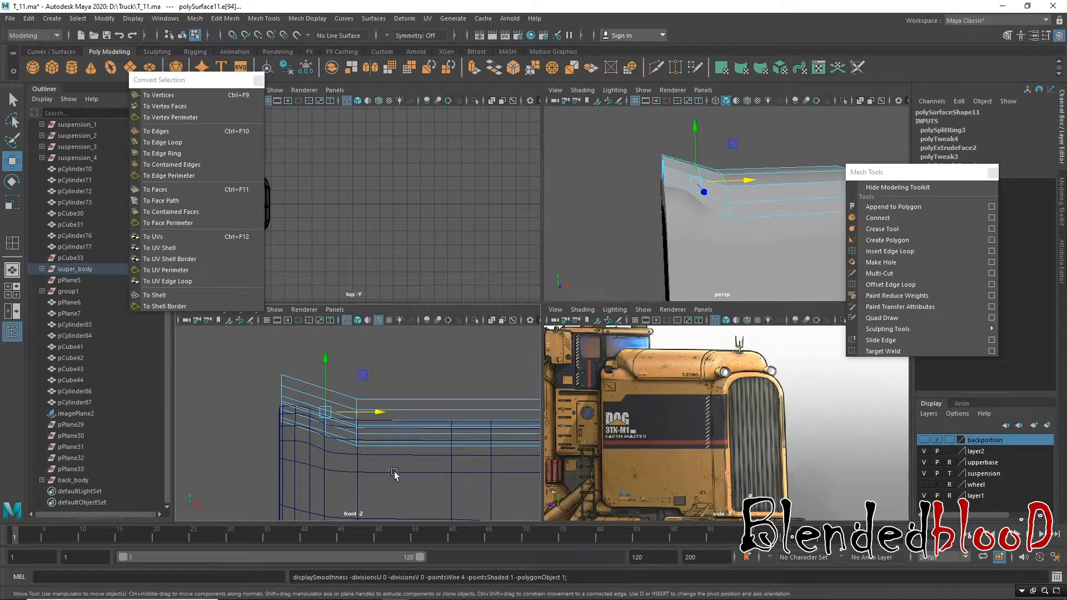
Step: Turn off the smooth preview on the hood body and start editing the cover strip's edges
{"action": "left_click", "coordinate": [393, 472]}
{"action": "key", "text": "1"}
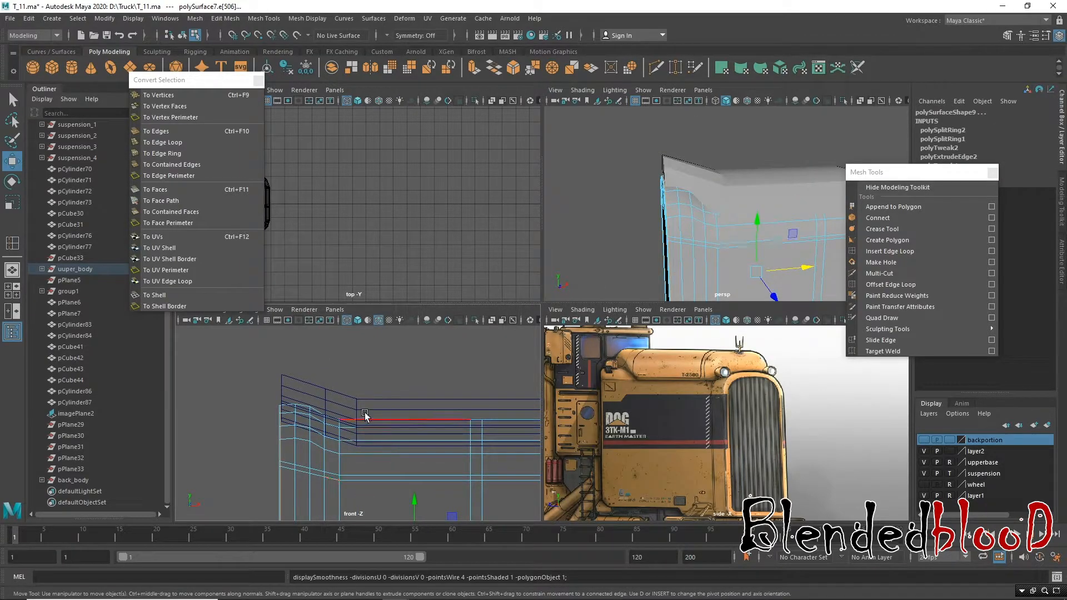
{"action": "right_click_drag", "start_coordinate": [357, 283], "coordinate": [359, 253]}
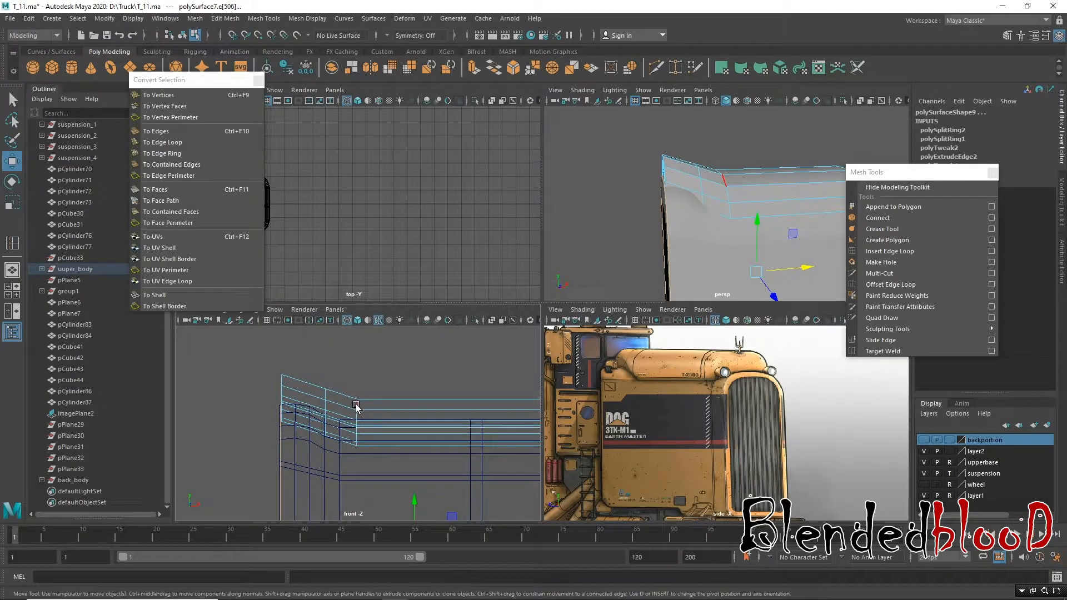
Step: Shift the edge loop at the hood cover's bend toward the raised end and nudge the neighbouring loop in front view
{"action": "left_click", "coordinate": [395, 425]}
{"action": "left_click_drag", "start_coordinate": [411, 426], "coordinate": [396, 425]}
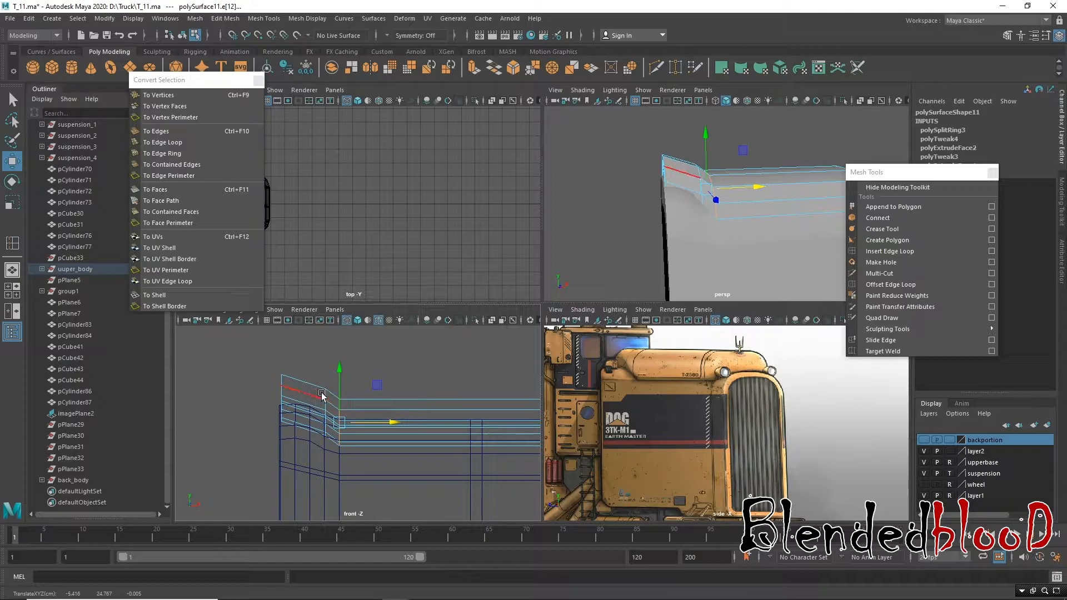
{"action": "left_click", "coordinate": [362, 401]}
{"action": "left_click_drag", "start_coordinate": [381, 413], "coordinate": [380, 413]}
Step: Insert an edge loop midway across the cover's raised end and raise it slightly to round the profile
{"action": "left_click", "coordinate": [927, 248]}
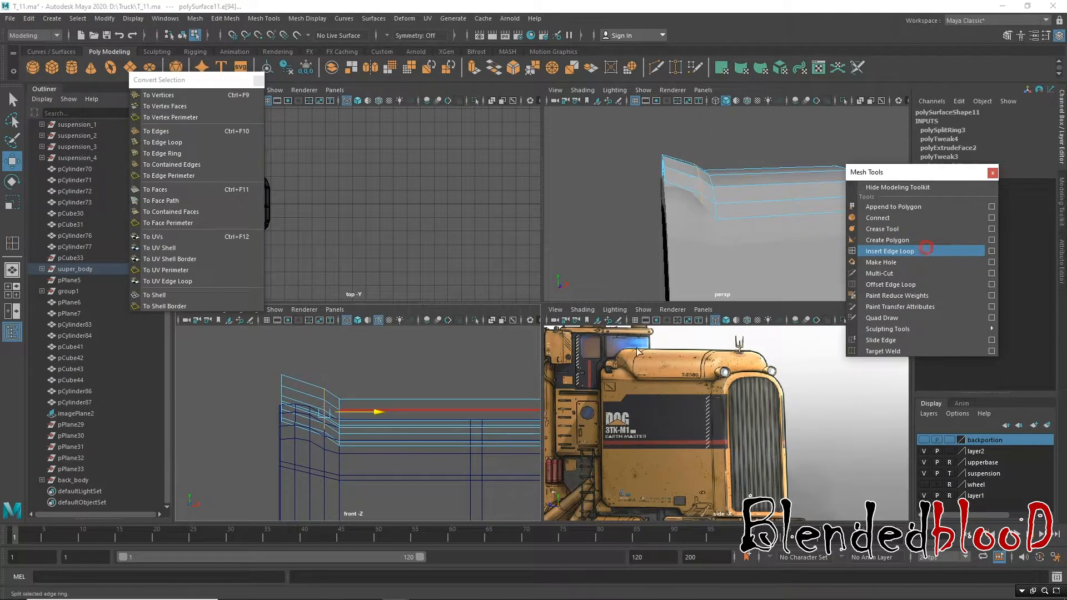
{"action": "left_click_drag", "start_coordinate": [309, 427], "coordinate": [312, 432]}
{"action": "key", "text": "w"}
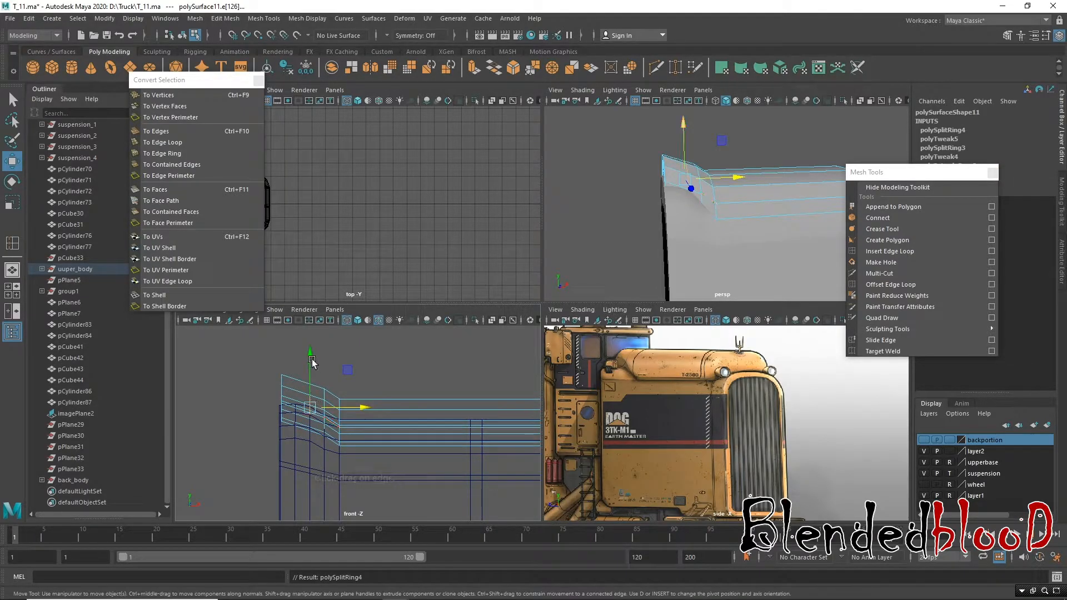
{"action": "left_click_drag", "start_coordinate": [312, 361], "coordinate": [311, 354]}
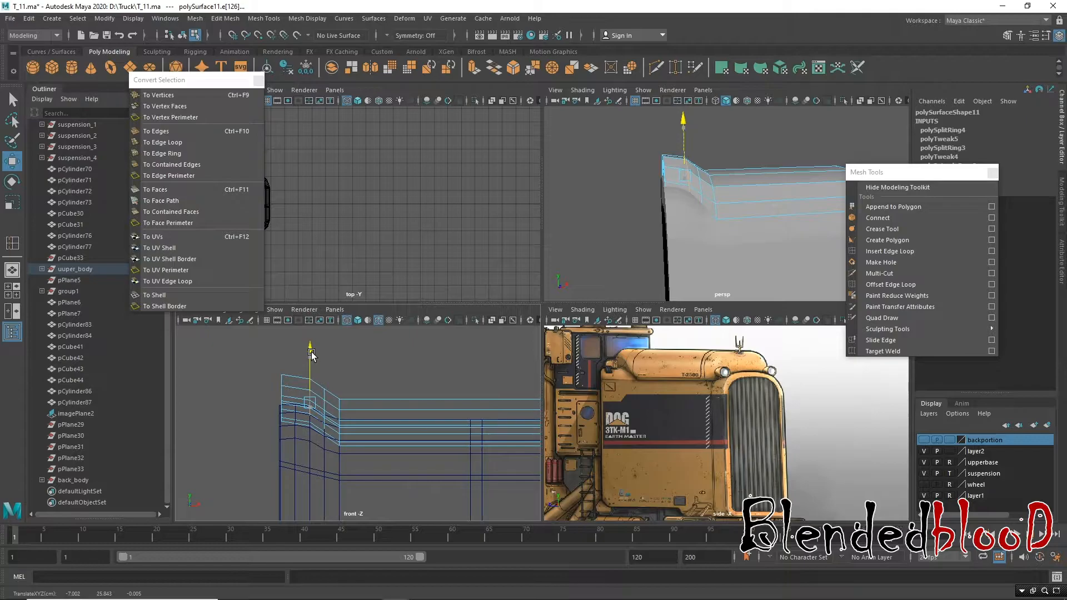
Step: Insert and slightly raise another edge loop near the tip of the raised end, and lower the tip's end vertices a little
{"action": "left_click", "coordinate": [889, 251]}
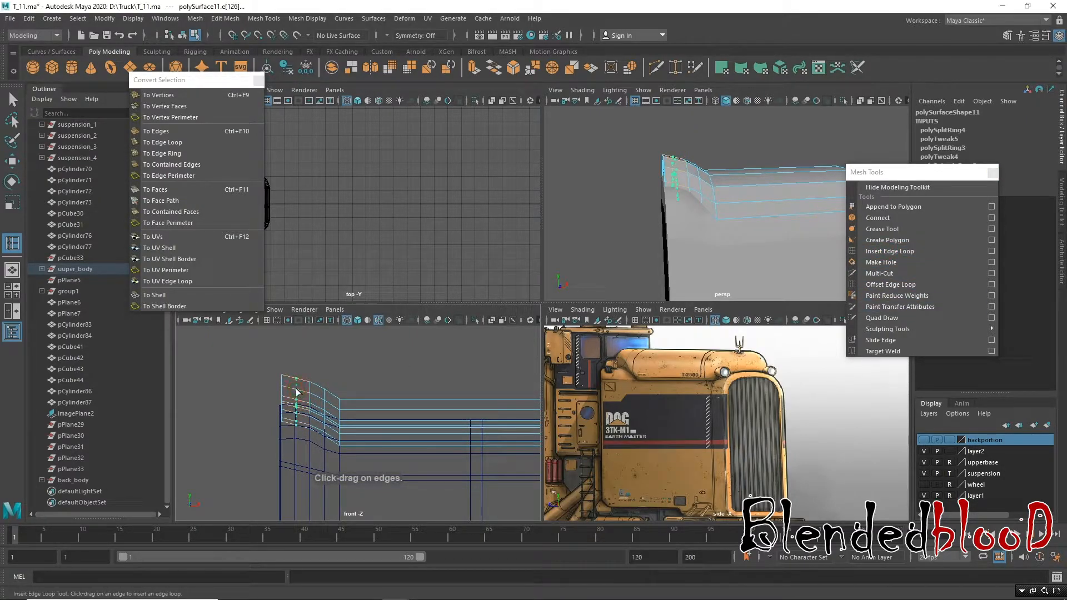
{"action": "left_click", "coordinate": [295, 392]}
{"action": "key", "text": "w"}
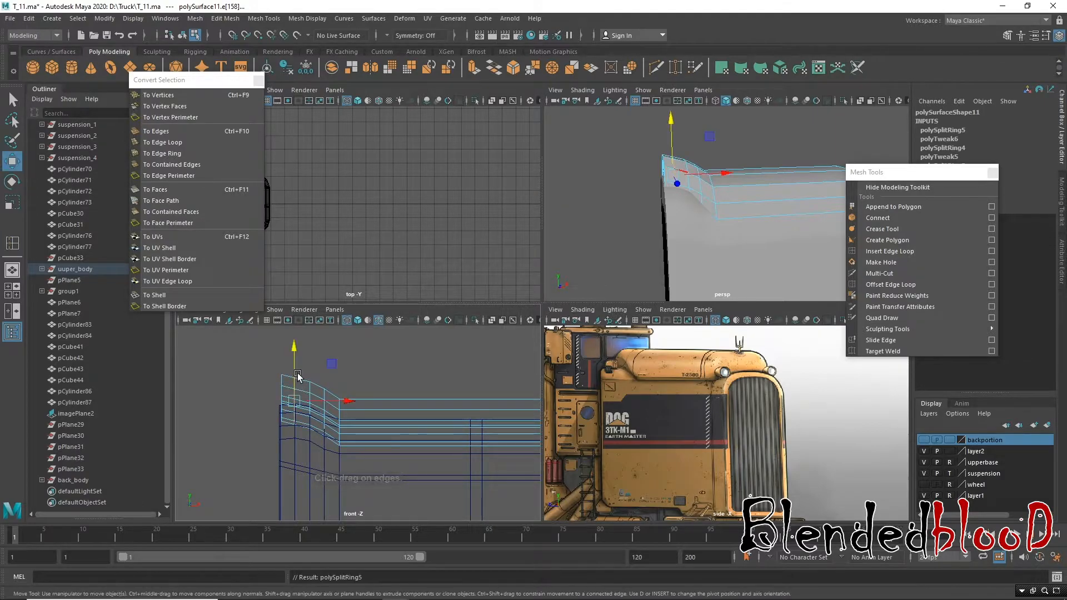
{"action": "left_click_drag", "start_coordinate": [292, 348], "coordinate": [296, 348]}
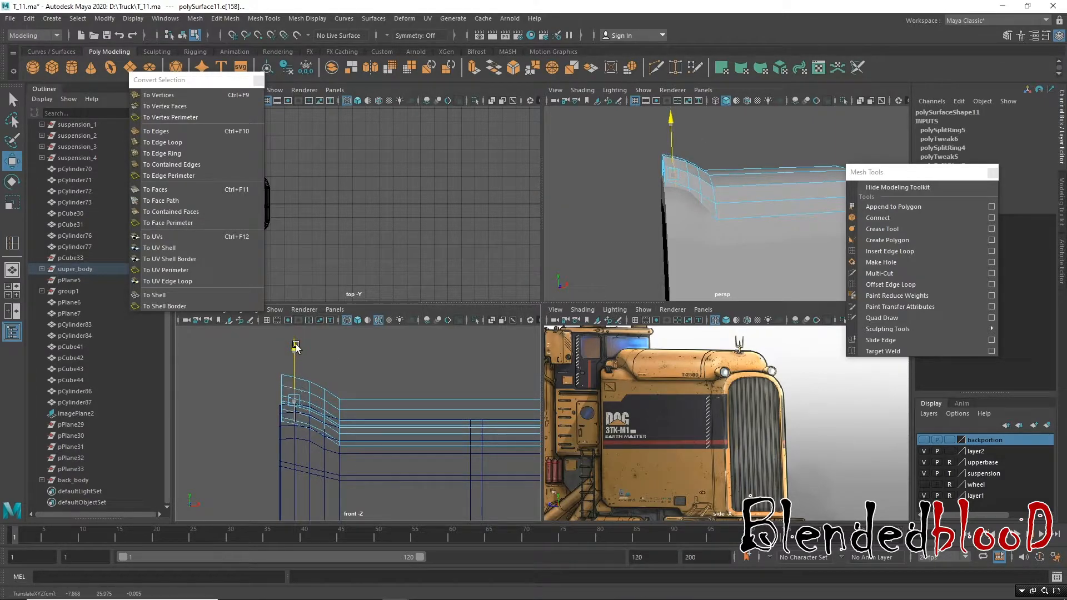
{"action": "right_click_drag", "start_coordinate": [281, 382], "coordinate": [215, 286]}
{"action": "left_click_drag", "start_coordinate": [247, 341], "coordinate": [283, 425]}
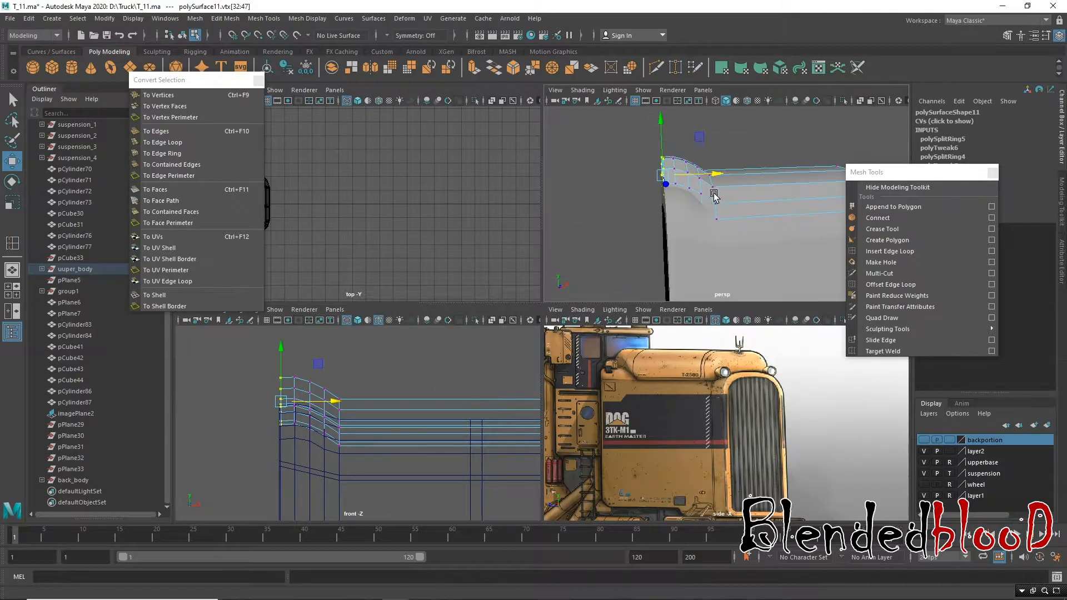
Step: Scale the middle edge loop of the cover's raised end along one axis using soft selection with an adjusted falloff
{"action": "key", "text": "space"}
{"action": "left_click_drag", "start_coordinate": [578, 257], "coordinate": [467, 281], "text": "alt"}
{"action": "right_click", "coordinate": [455, 276]}
{"action": "right_click_drag", "start_coordinate": [471, 291], "coordinate": [456, 276]}
{"action": "left_click", "coordinate": [453, 310]}
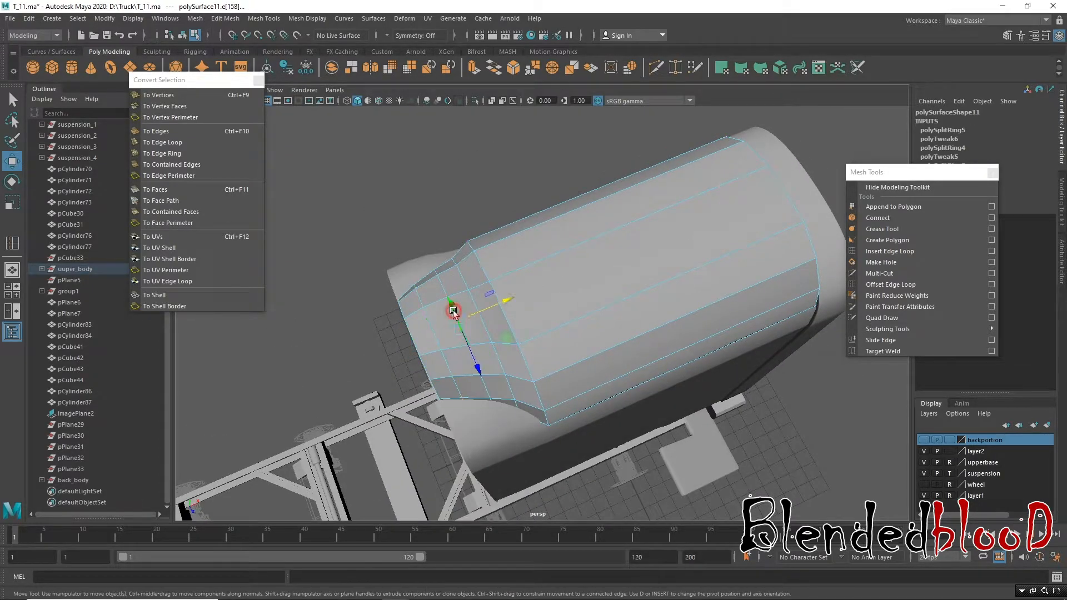
{"action": "key", "text": "r"}
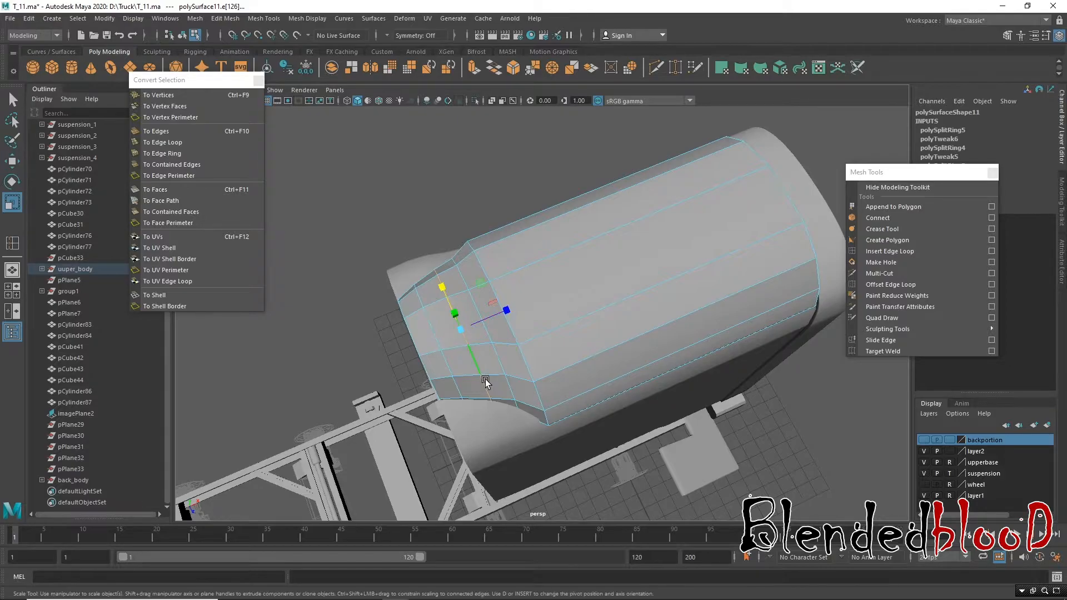
{"action": "key", "text": "b"}
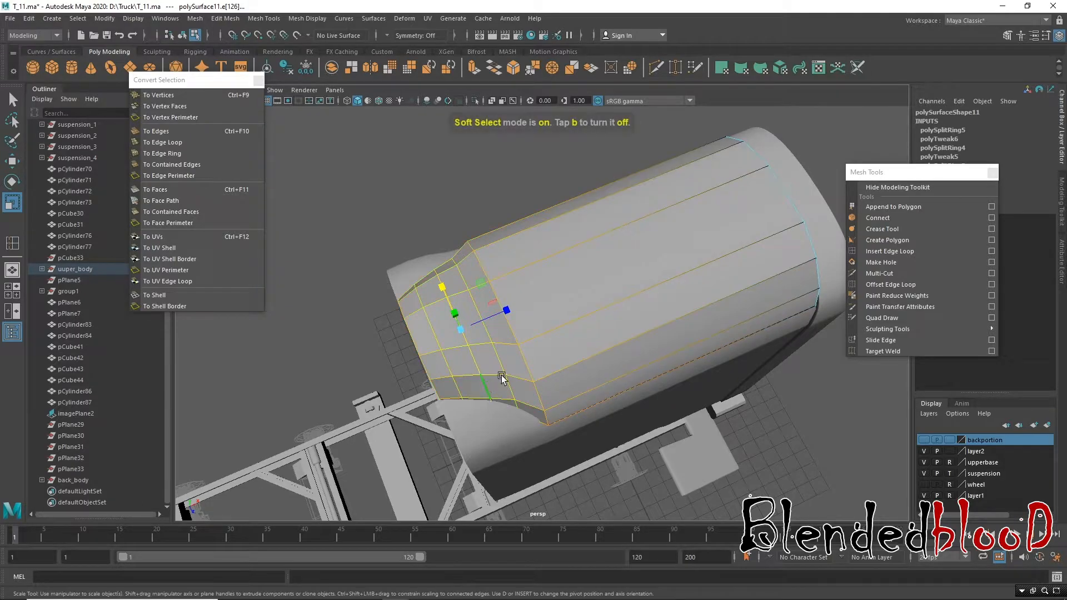
{"action": "left_click_drag", "start_coordinate": [397, 331], "coordinate": [423, 350]}
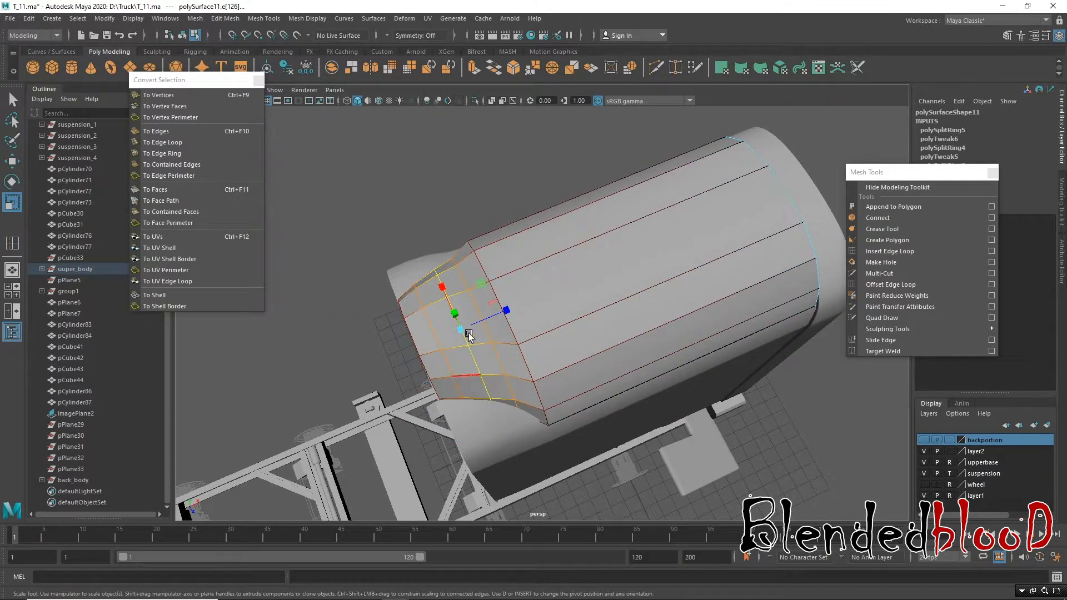
{"action": "left_click_drag", "start_coordinate": [444, 287], "coordinate": [521, 299]}
{"action": "key", "text": "b"}
{"action": "key", "text": "w"}
{"action": "key", "text": "space"}
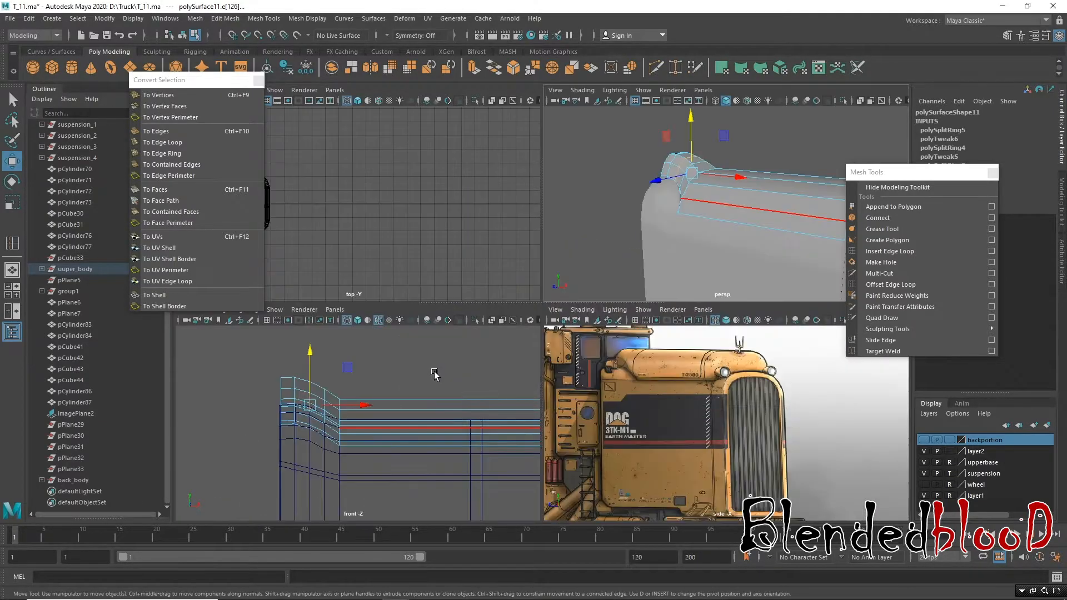
Step: Show the hood body and the hood cover in smooth mesh preview and inspect their shape from the front
{"action": "key", "text": "space"}
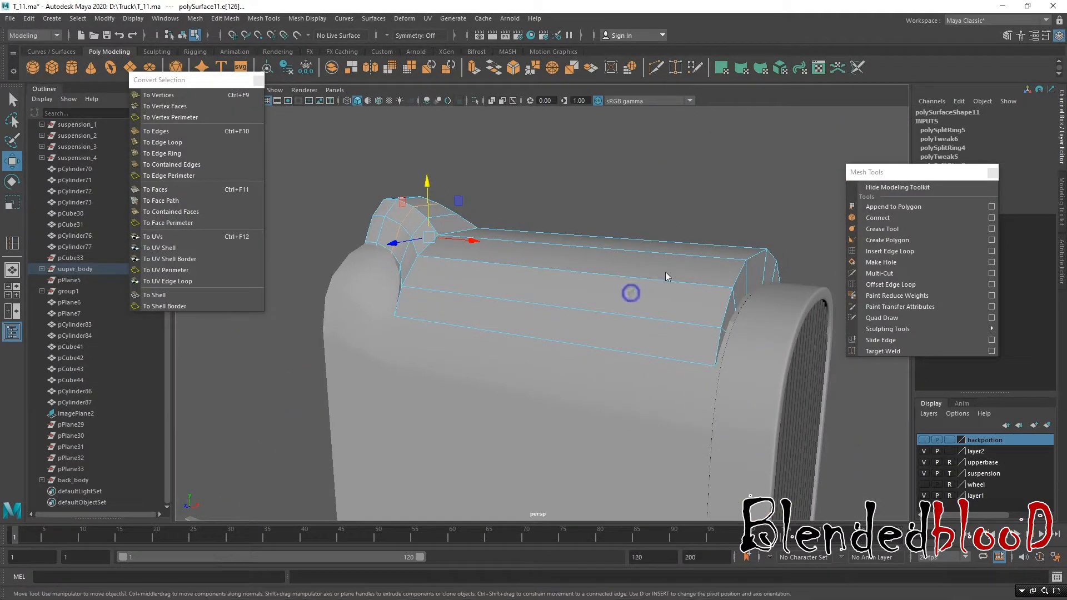
{"action": "left_click", "coordinate": [544, 432]}
{"action": "key", "text": "3"}
{"action": "left_click", "coordinate": [584, 307]}
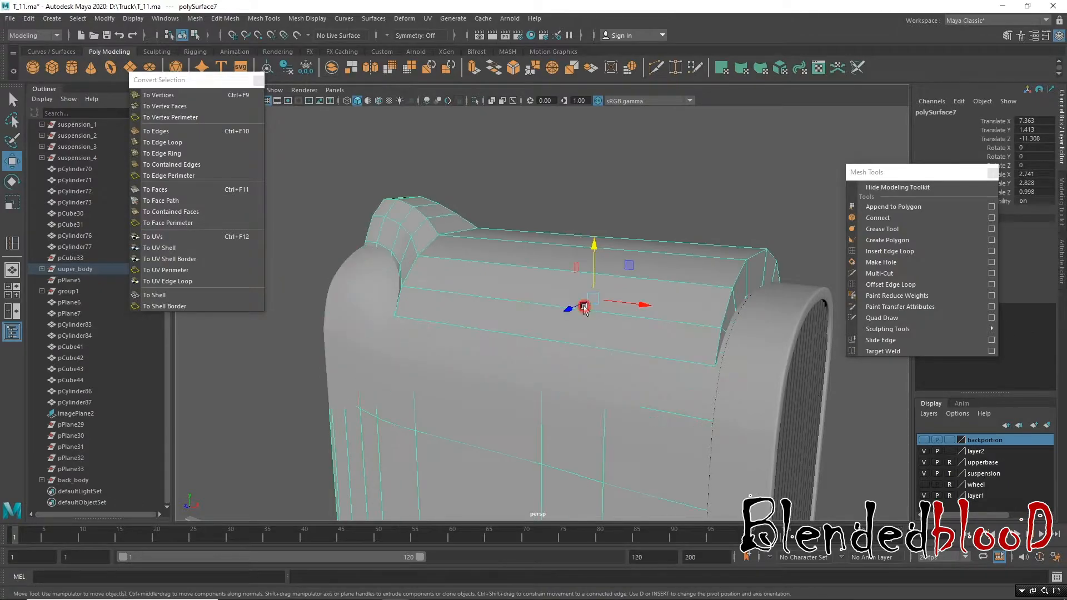
{"action": "key", "text": "3"}
{"action": "left_click", "coordinate": [616, 215]}
{"action": "left_click_drag", "start_coordinate": [483, 310], "coordinate": [604, 340], "text": "alt"}
{"action": "middle_click_drag", "start_coordinate": [604, 339], "coordinate": [492, 277], "text": "alt"}
{"action": "left_click_drag", "start_coordinate": [492, 277], "coordinate": [512, 292], "text": "alt"}
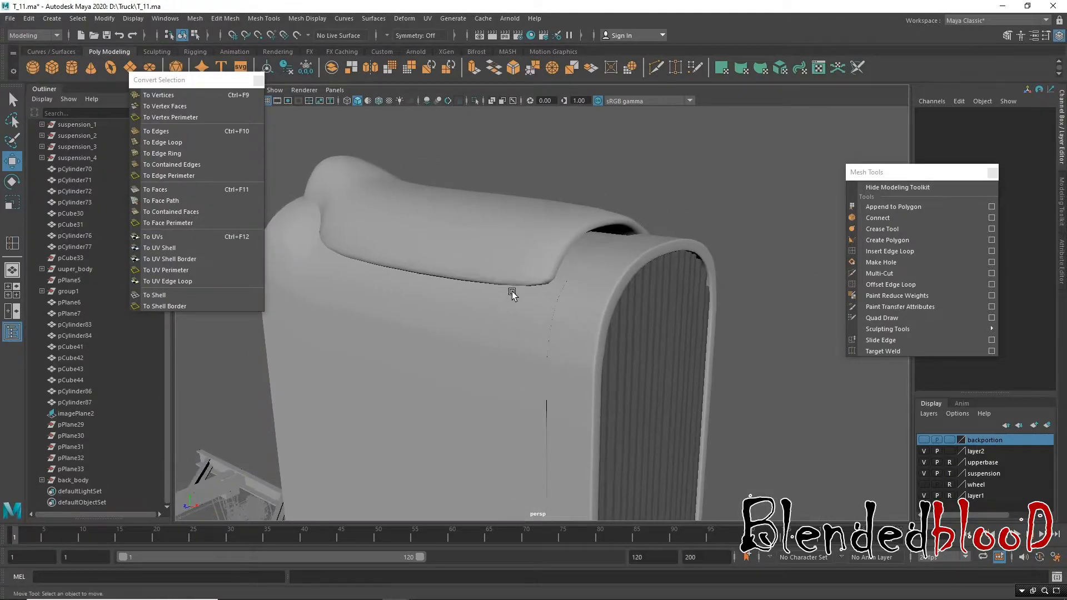
Step: Return the hood cover to unsmoothed display and move it lengthwise clear of the hood
{"action": "key", "text": "space"}
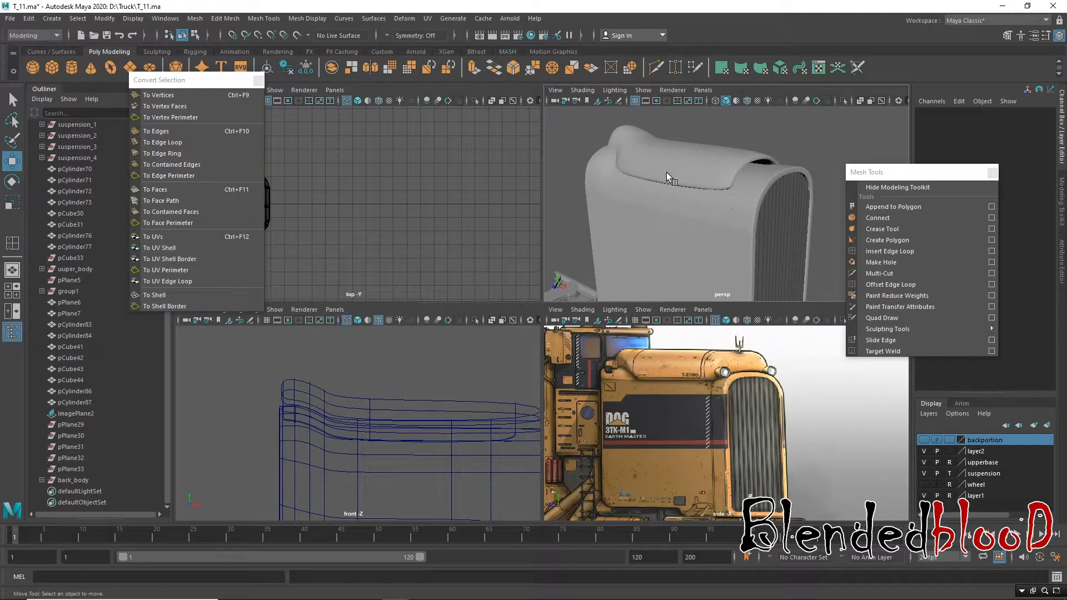
{"action": "key", "text": "space"}
{"action": "left_click_drag", "start_coordinate": [368, 267], "coordinate": [437, 247], "text": "alt"}
{"action": "right_click_drag", "start_coordinate": [438, 248], "coordinate": [469, 241], "text": "alt"}
{"action": "left_click", "coordinate": [546, 255]}
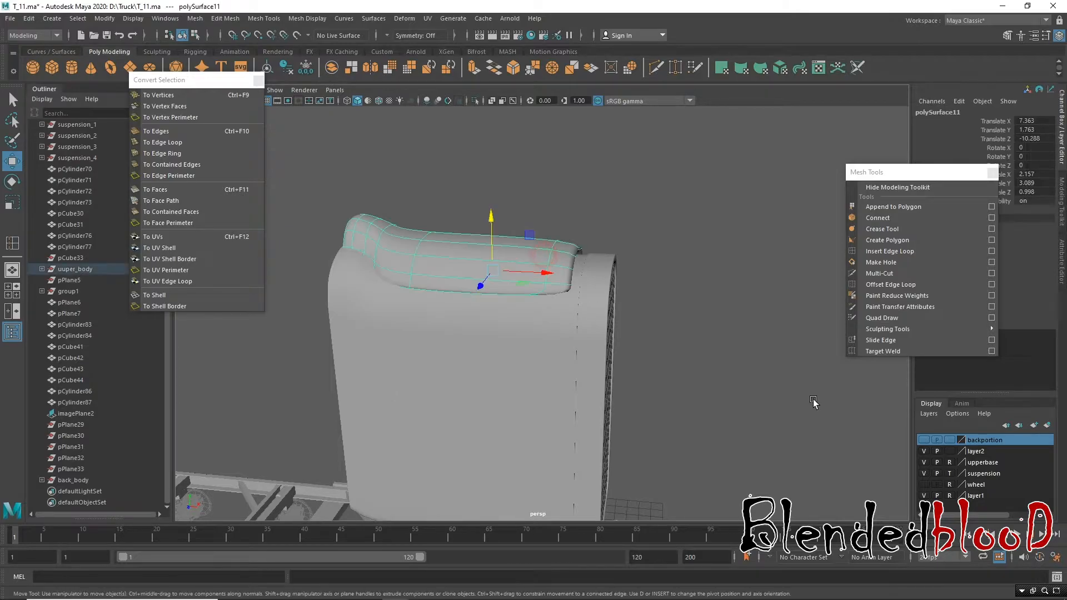
{"action": "left_click", "coordinate": [923, 451]}
{"action": "left_click", "coordinate": [924, 451]}
{"action": "left_click_drag", "start_coordinate": [534, 254], "coordinate": [536, 254], "text": "alt"}
{"action": "right_click_drag", "start_coordinate": [536, 253], "coordinate": [546, 284]}
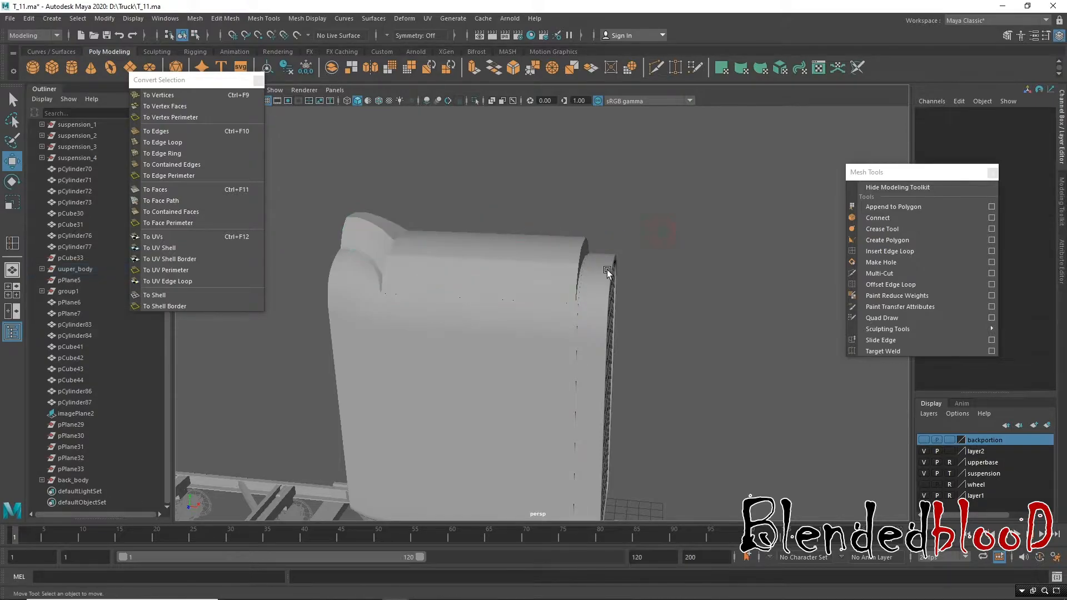
{"action": "left_click_drag", "start_coordinate": [544, 273], "coordinate": [885, 357]}
Step: Select the long inner faces along the underside of the detached cover's main section
{"action": "middle_click_drag", "start_coordinate": [643, 349], "coordinate": [377, 329], "text": "alt"}
{"action": "left_click_drag", "start_coordinate": [376, 329], "coordinate": [584, 281], "text": "alt"}
{"action": "right_click_drag", "start_coordinate": [570, 209], "coordinate": [569, 245]}
{"action": "left_click", "coordinate": [542, 182]}
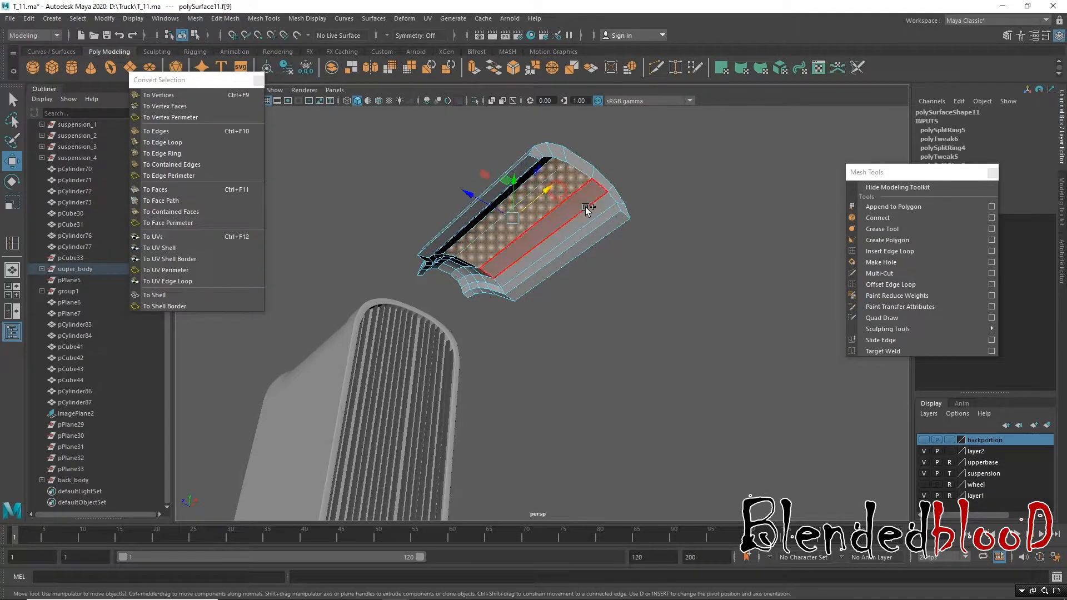
{"action": "left_click", "coordinate": [576, 201], "text": "shift"}
{"action": "left_click", "coordinate": [591, 209], "text": "shift"}
{"action": "left_click", "coordinate": [600, 216], "text": "shift"}
{"action": "left_click_drag", "start_coordinate": [629, 244], "coordinate": [500, 241], "text": "alt"}
{"action": "left_click", "coordinate": [434, 206], "text": "shift"}
{"action": "left_click", "coordinate": [424, 215], "text": "shift"}
Step: Add the inner faces of the curved transition and raised end to the cover's face selection
{"action": "left_click_drag", "start_coordinate": [494, 306], "coordinate": [519, 262], "text": "alt"}
{"action": "right_click_drag", "start_coordinate": [519, 262], "coordinate": [524, 323], "text": "alt"}
{"action": "middle_click_drag", "start_coordinate": [524, 323], "coordinate": [565, 396], "text": "alt"}
{"action": "left_click", "coordinate": [532, 203], "text": "shift"}
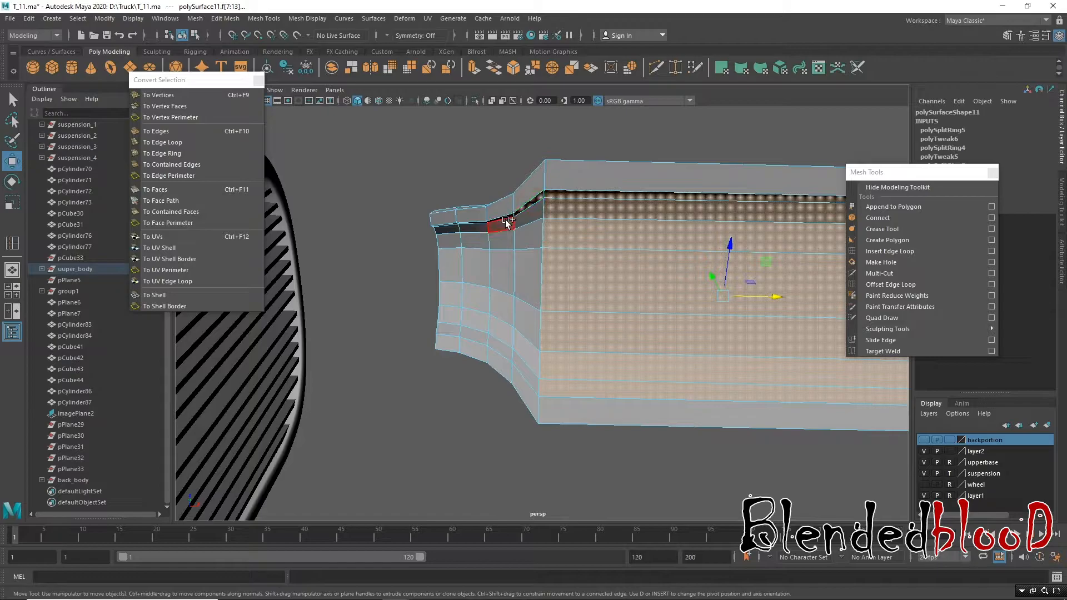
{"action": "left_click", "coordinate": [509, 216], "text": "shift"}
{"action": "left_click", "coordinate": [524, 216], "text": "shift"}
{"action": "left_click", "coordinate": [505, 225], "text": "shift"}
{"action": "left_click", "coordinate": [506, 239], "text": "shift"}
{"action": "left_click", "coordinate": [521, 235], "text": "shift"}
{"action": "left_click", "coordinate": [528, 278], "text": "shift"}
{"action": "left_click", "coordinate": [504, 274], "text": "shift"}
{"action": "left_click", "coordinate": [494, 309], "text": "shift"}
{"action": "left_click", "coordinate": [525, 328], "text": "shift"}
{"action": "left_click", "coordinate": [524, 353], "text": "shift"}
{"action": "left_click", "coordinate": [521, 361], "text": "shift"}
{"action": "left_click", "coordinate": [500, 364], "text": "shift"}
{"action": "left_click", "coordinate": [461, 347], "text": "shift"}
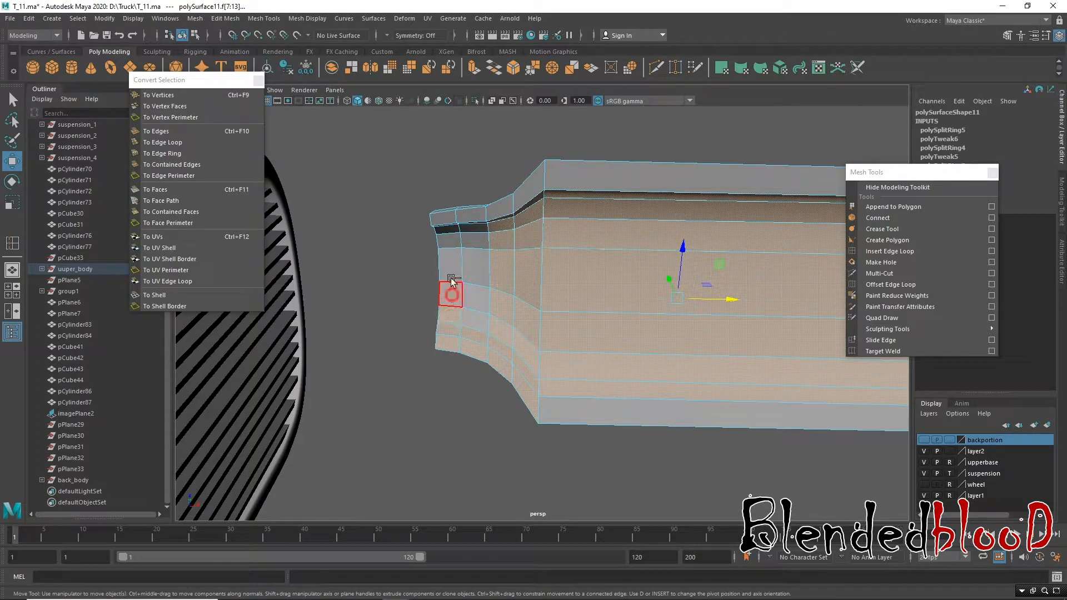
{"action": "left_click", "coordinate": [461, 241], "text": "shift"}
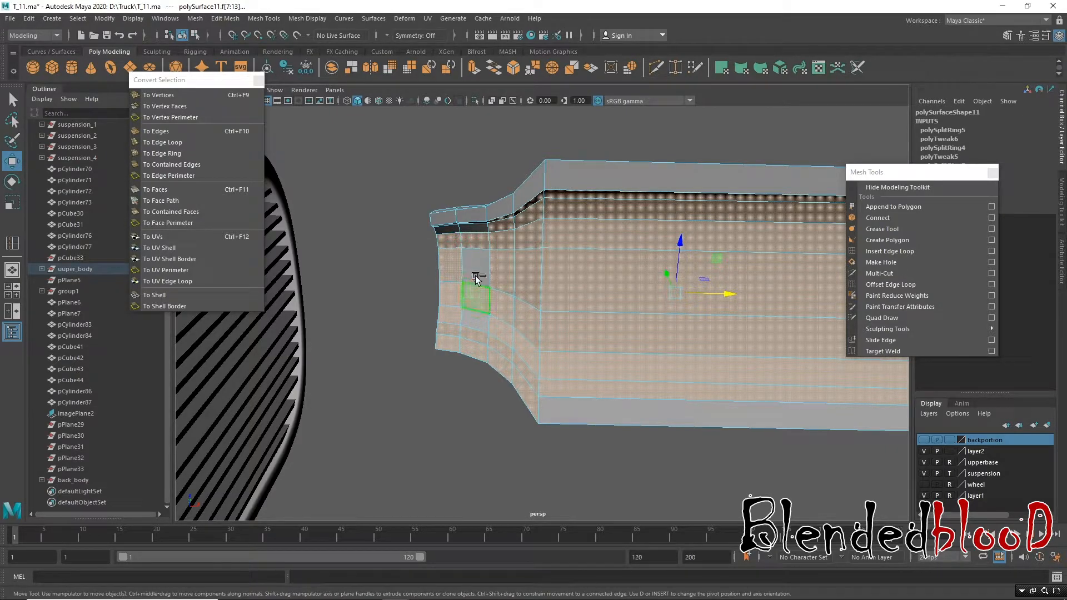
Step: Add the remaining inner faces and the thickness faces along the cover's side and back rims to the selection
{"action": "double_click", "coordinate": [555, 404]}
{"action": "middle_click_drag", "start_coordinate": [621, 362], "coordinate": [398, 357], "text": "alt"}
{"action": "left_click_drag", "start_coordinate": [398, 357], "coordinate": [582, 250], "text": "alt"}
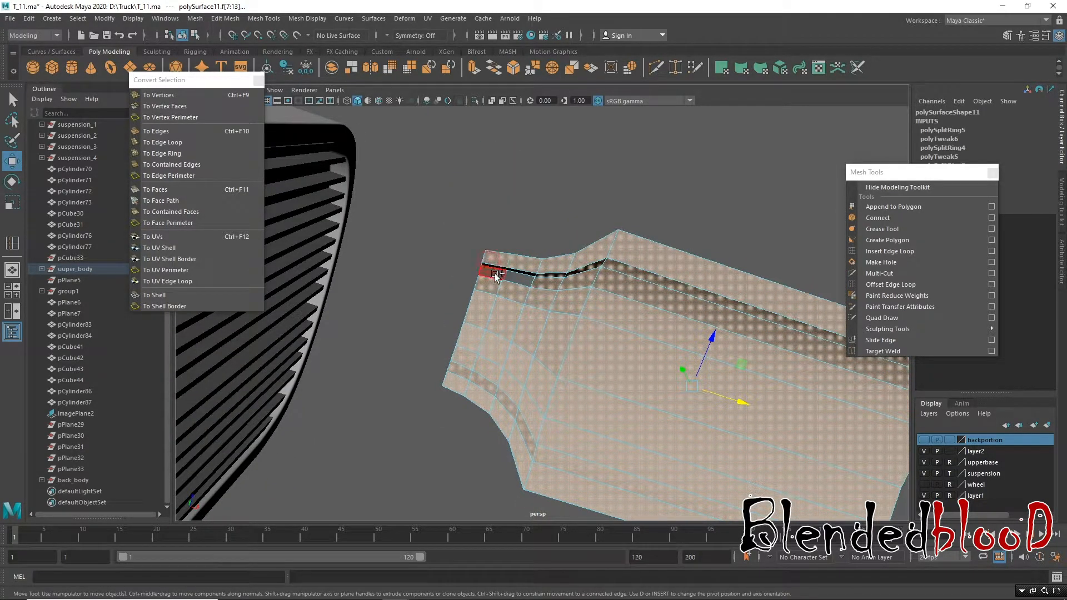
{"action": "left_click_drag", "start_coordinate": [539, 279], "coordinate": [536, 288], "text": "alt"}
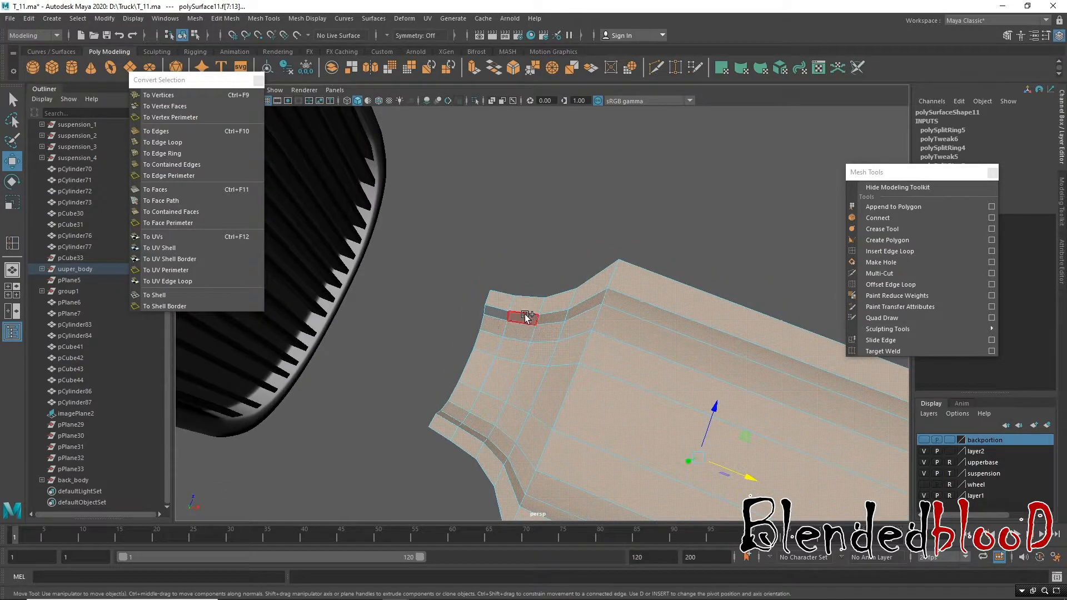
{"action": "left_click_drag", "start_coordinate": [498, 318], "coordinate": [470, 353], "text": "alt"}
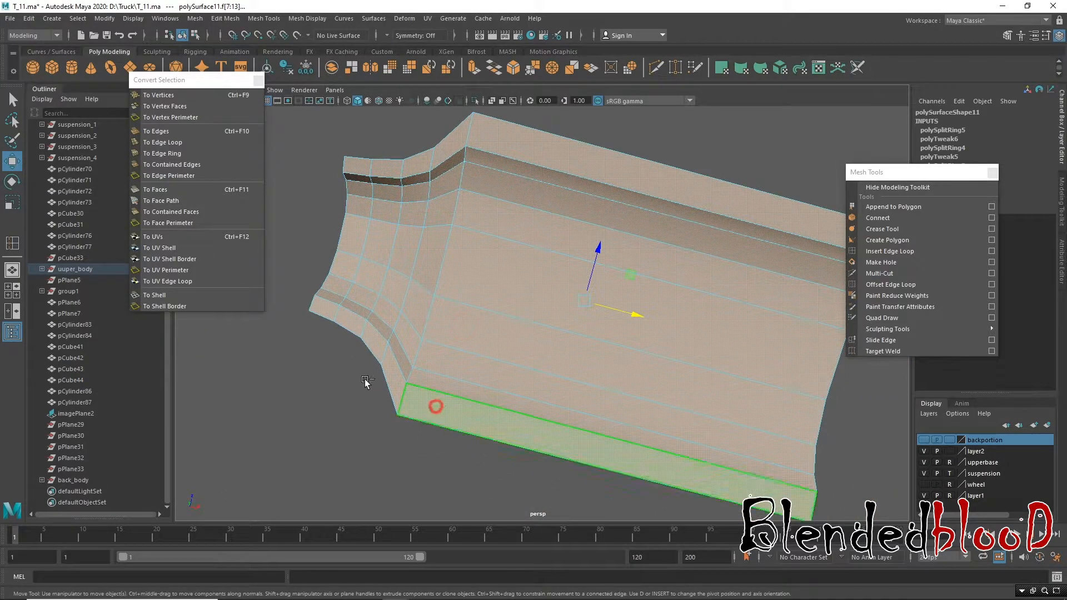
{"action": "left_click_drag", "start_coordinate": [399, 342], "coordinate": [374, 298], "text": "alt"}
{"action": "left_click_drag", "start_coordinate": [435, 362], "coordinate": [605, 364], "text": "alt"}
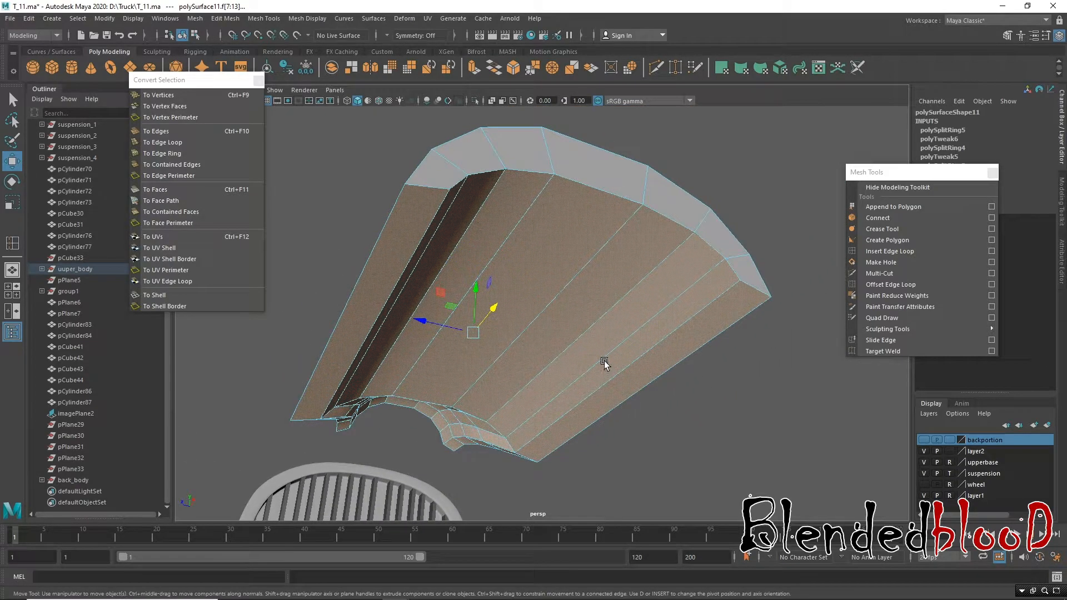
{"action": "left_click", "coordinate": [605, 365]}
{"action": "left_click_drag", "start_coordinate": [482, 310], "coordinate": [581, 374], "text": "alt"}
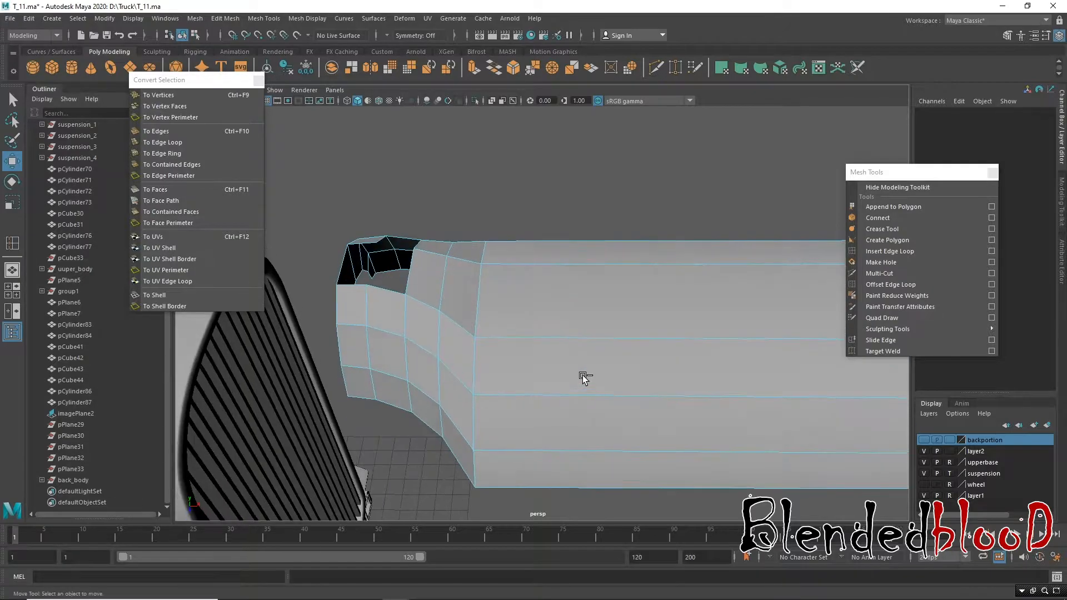
{"action": "key", "text": "ctrl+z"}
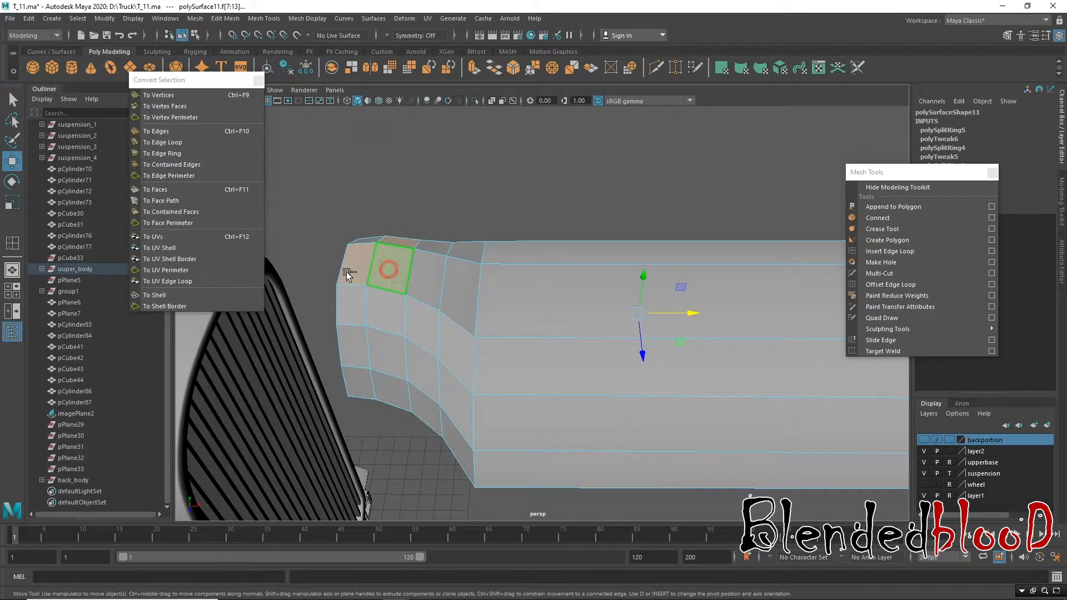
Step: Remove the outer faces near the raised end from the selection and delete the cover's inner and rim faces
{"action": "left_click_drag", "start_coordinate": [351, 269], "coordinate": [392, 282], "text": "alt"}
{"action": "left_click", "coordinate": [392, 283], "text": "shift"}
{"action": "left_click", "coordinate": [422, 240], "text": "shift"}
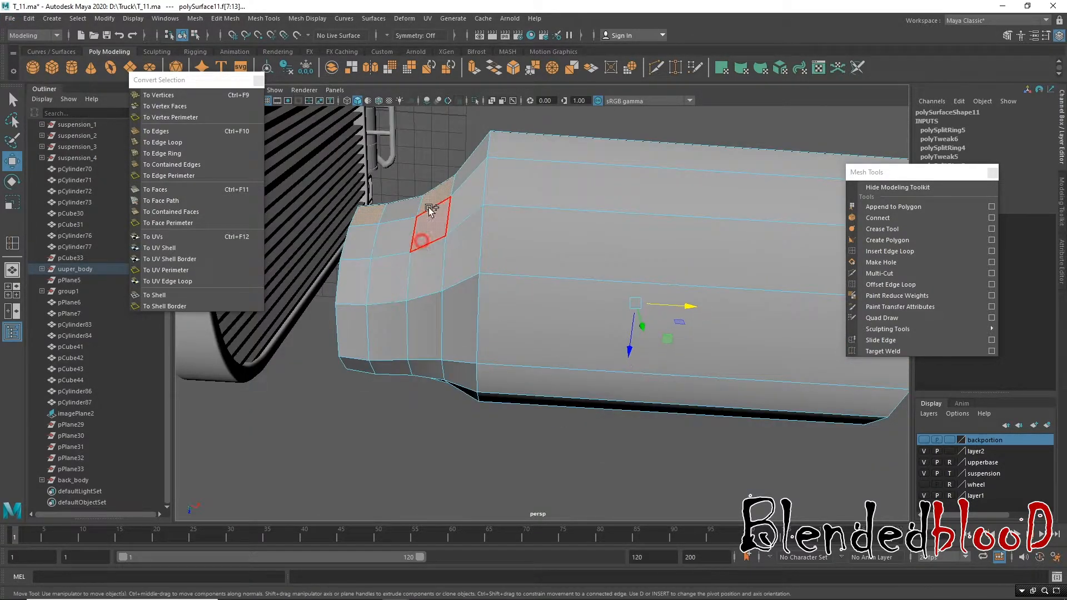
{"action": "left_click_drag", "start_coordinate": [369, 206], "coordinate": [734, 258], "text": "alt"}
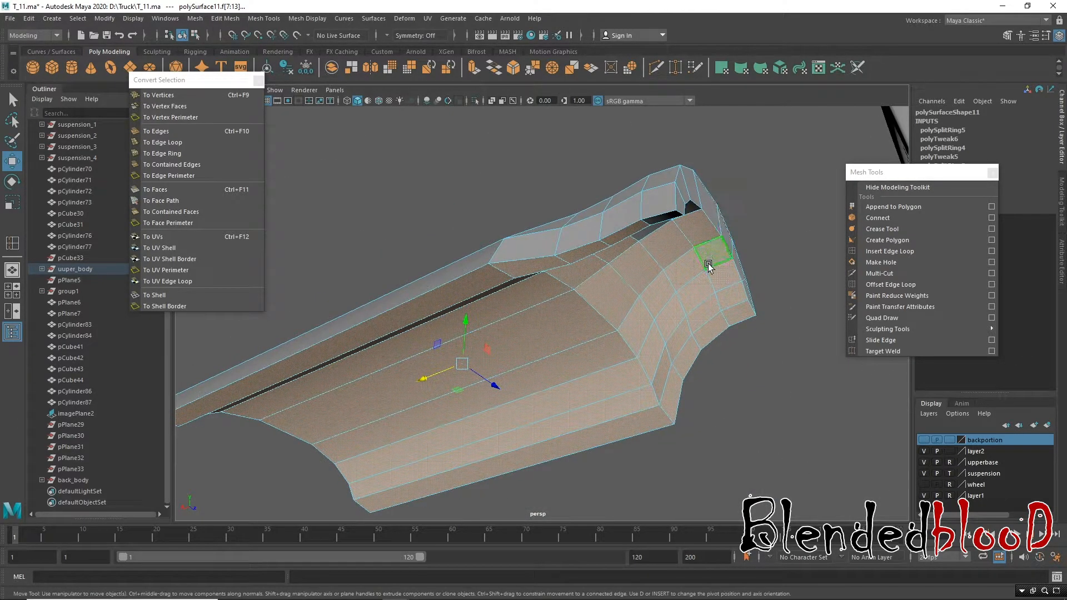
{"action": "key", "text": "Delete"}
Step: Delete the leftover inner faces one by one at the corner of the cover's raised end
{"action": "left_click_drag", "start_coordinate": [684, 284], "coordinate": [639, 210], "text": "alt"}
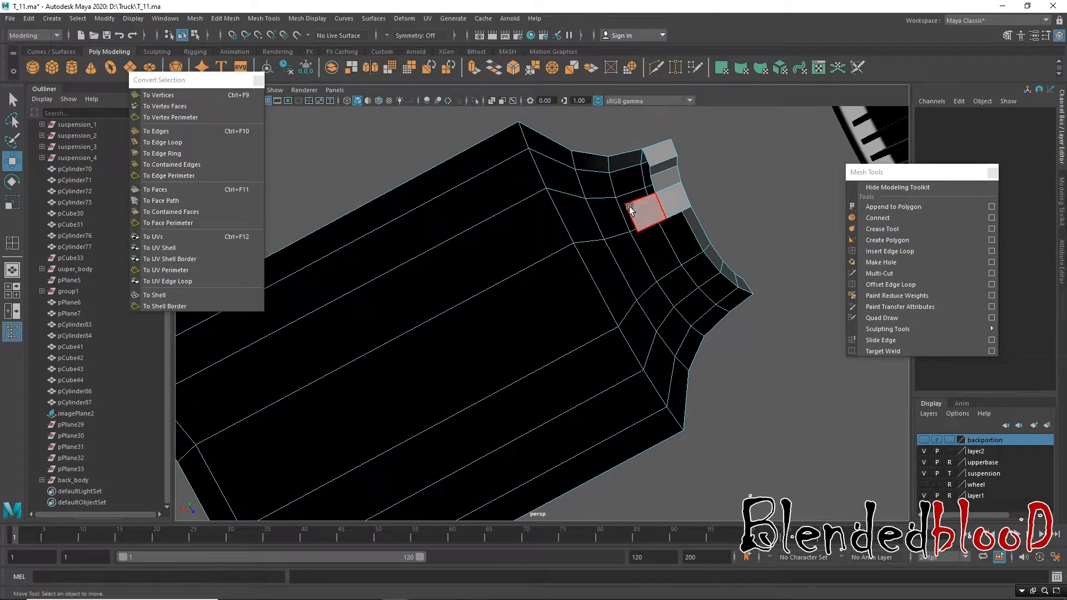
{"action": "left_click", "coordinate": [631, 209]}
{"action": "key", "text": "Delete"}
{"action": "left_click", "coordinate": [679, 206]}
{"action": "key", "text": "Delete"}
{"action": "left_click", "coordinate": [661, 168]}
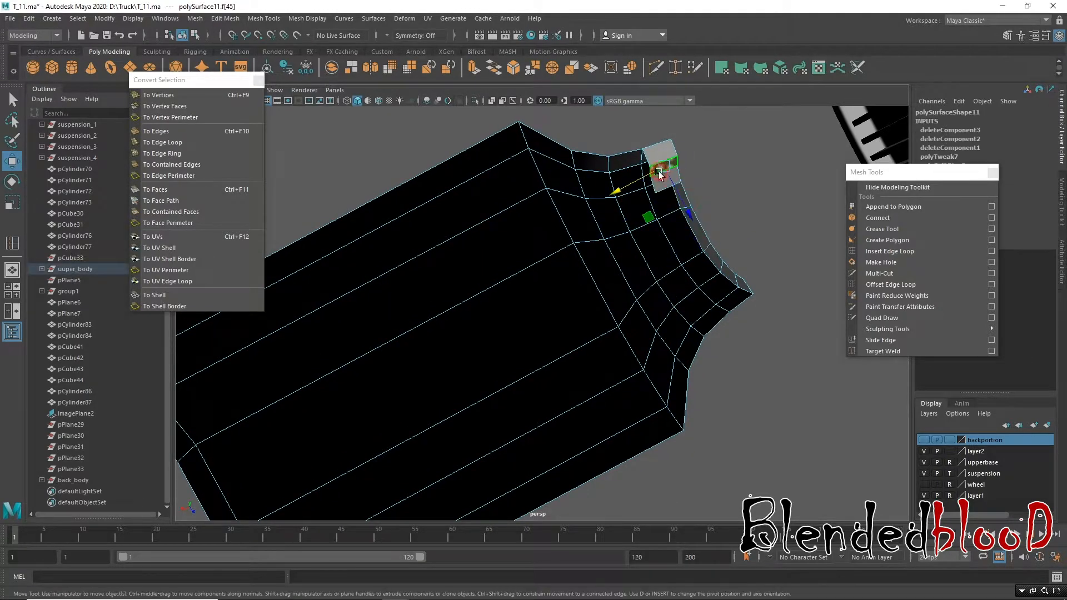
{"action": "key", "text": "Delete"}
{"action": "left_click", "coordinate": [666, 175]}
{"action": "key", "text": "Delete"}
Step: Return the cover to object selection and move it lengthwise back onto the hood, to about Translate Z -10.269
{"action": "left_click_drag", "start_coordinate": [638, 210], "coordinate": [657, 328], "text": "alt"}
{"action": "right_click_drag", "start_coordinate": [666, 347], "coordinate": [729, 266]}
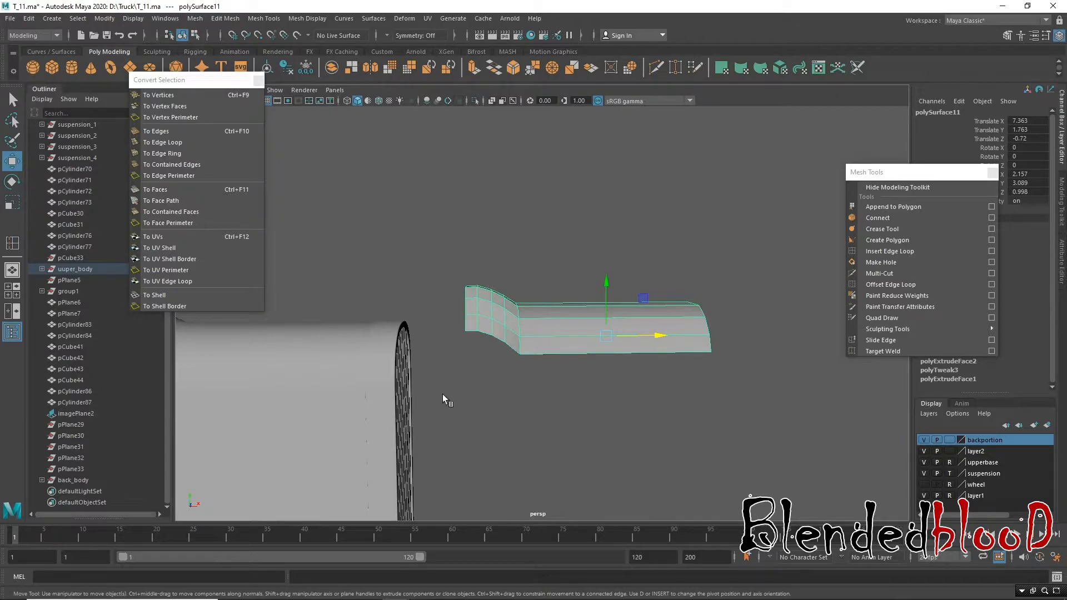
{"action": "middle_click_drag", "start_coordinate": [445, 396], "coordinate": [569, 405], "text": "alt"}
{"action": "left_click_drag", "start_coordinate": [773, 349], "coordinate": [517, 372]}
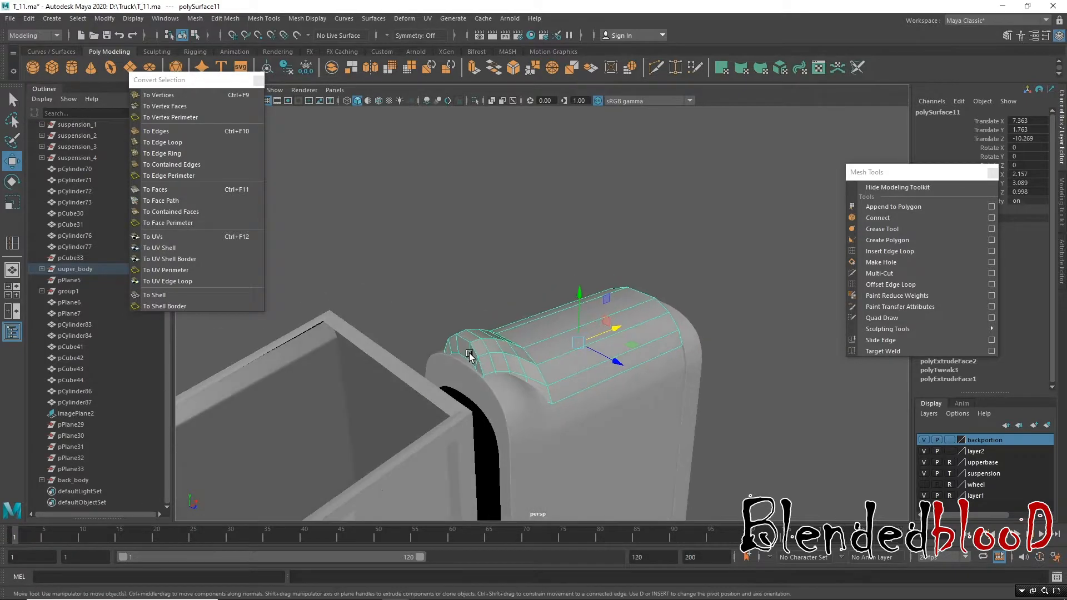
Step: Select the bottom edges at the back of the cover's raised end and lower them into the hood surface
{"action": "right_click_drag", "start_coordinate": [470, 354], "coordinate": [518, 524], "text": "alt"}
{"action": "middle_click_drag", "start_coordinate": [410, 398], "coordinate": [422, 336], "text": "alt"}
{"action": "right_click_drag", "start_coordinate": [262, 289], "coordinate": [309, 353], "text": "alt"}
{"action": "middle_click_drag", "start_coordinate": [310, 353], "coordinate": [466, 329], "text": "alt"}
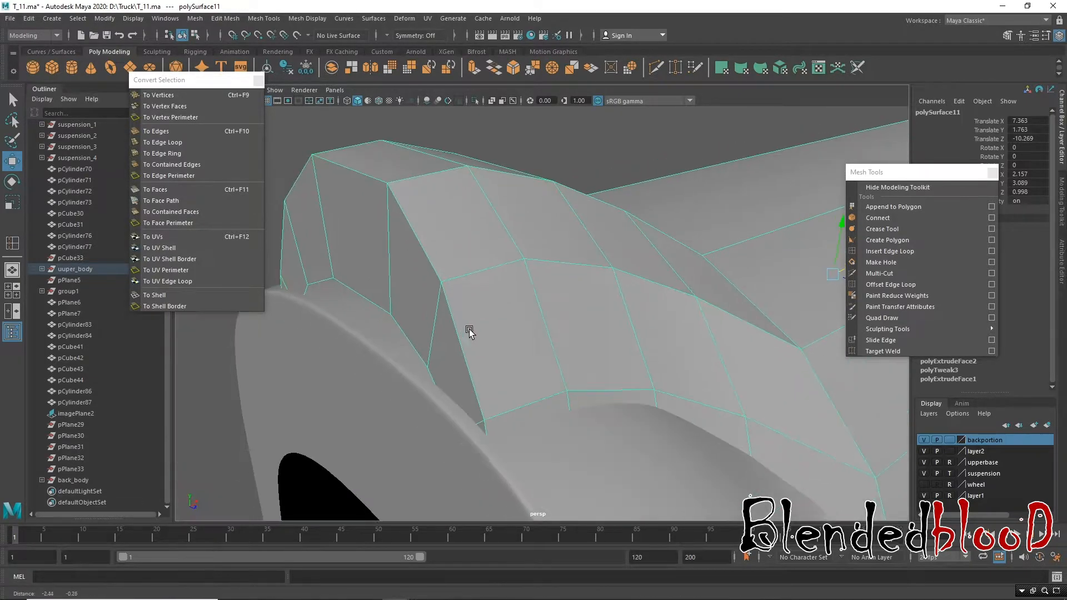
{"action": "left_click_drag", "start_coordinate": [465, 329], "coordinate": [453, 322], "text": "alt"}
{"action": "right_click_drag", "start_coordinate": [452, 278], "coordinate": [452, 249]}
{"action": "left_click", "coordinate": [411, 305]}
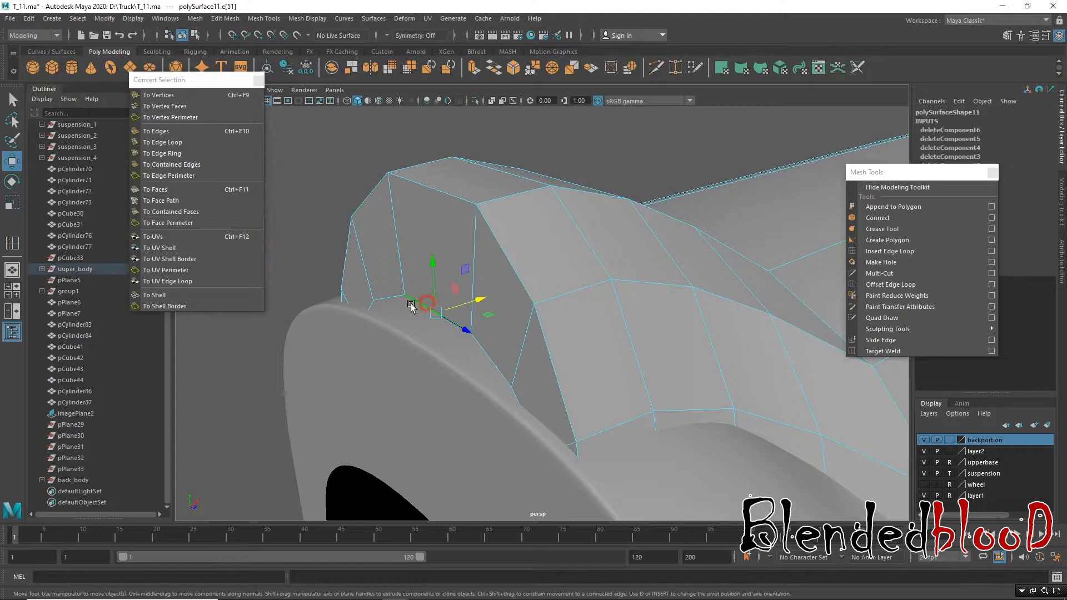
{"action": "left_click", "coordinate": [473, 340], "text": "shift"}
{"action": "left_click", "coordinate": [478, 339], "text": "shift"}
{"action": "left_click_drag", "start_coordinate": [432, 278], "coordinate": [443, 321]}
Step: Select the lower rim edges at the cover's front end beside the grille, using wireframe display to reach them
{"action": "right_click_drag", "start_coordinate": [579, 348], "coordinate": [489, 328], "text": "alt"}
{"action": "left_click_drag", "start_coordinate": [698, 343], "coordinate": [438, 281], "text": "alt"}
{"action": "left_click_drag", "start_coordinate": [535, 316], "coordinate": [578, 353], "text": "alt"}
{"action": "left_click", "coordinate": [593, 355]}
{"action": "key", "text": "4"}
{"action": "scroll", "coordinate": [578, 353], "scroll_direction": "up", "scroll_amount": 4}
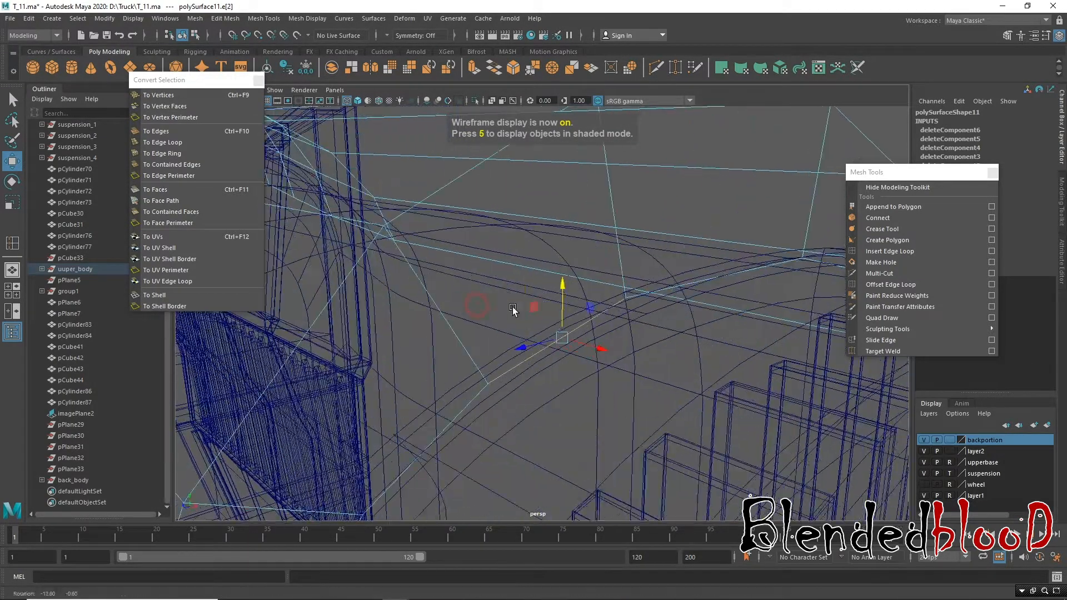
{"action": "scroll", "coordinate": [580, 315], "scroll_direction": "down", "scroll_amount": 3}
{"action": "left_click_drag", "start_coordinate": [579, 314], "coordinate": [616, 326], "text": "alt"}
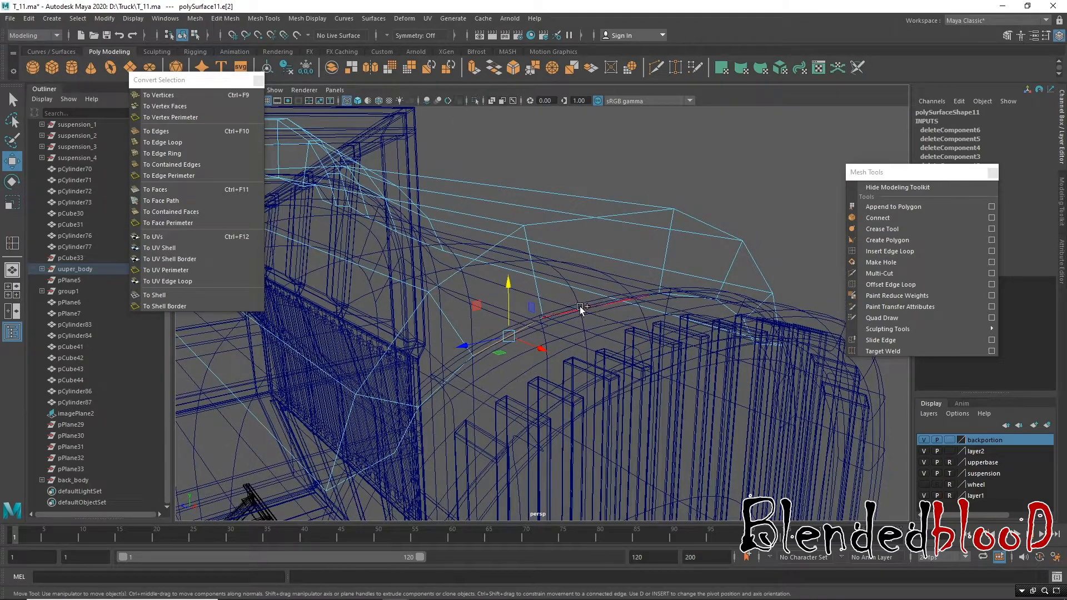
{"action": "left_click", "coordinate": [628, 298], "text": "shift"}
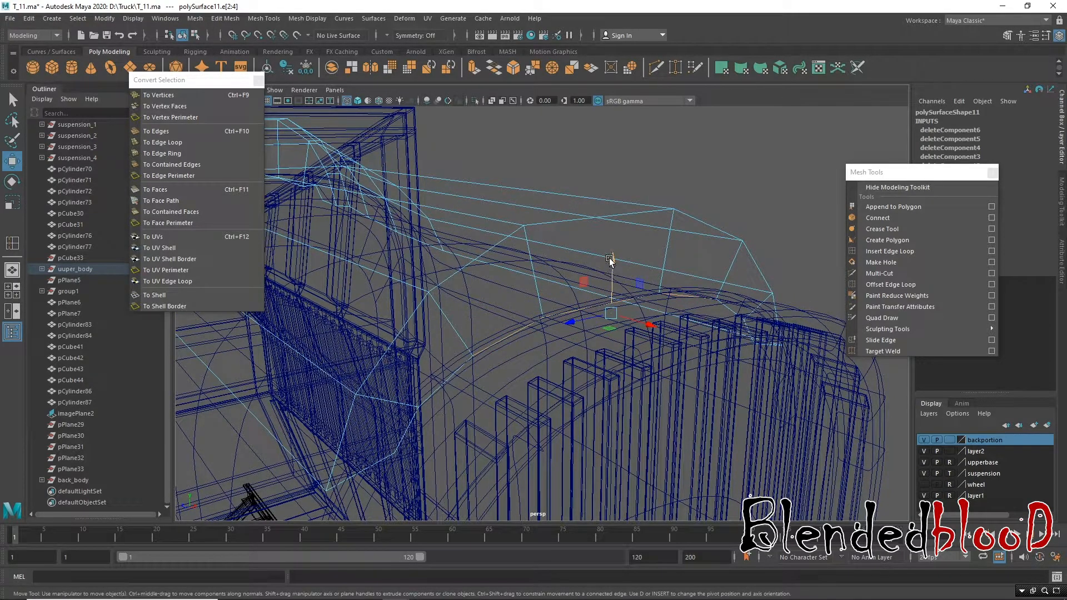
{"action": "key", "text": "5"}
{"action": "scroll", "coordinate": [509, 294], "scroll_direction": "down", "scroll_amount": 2}
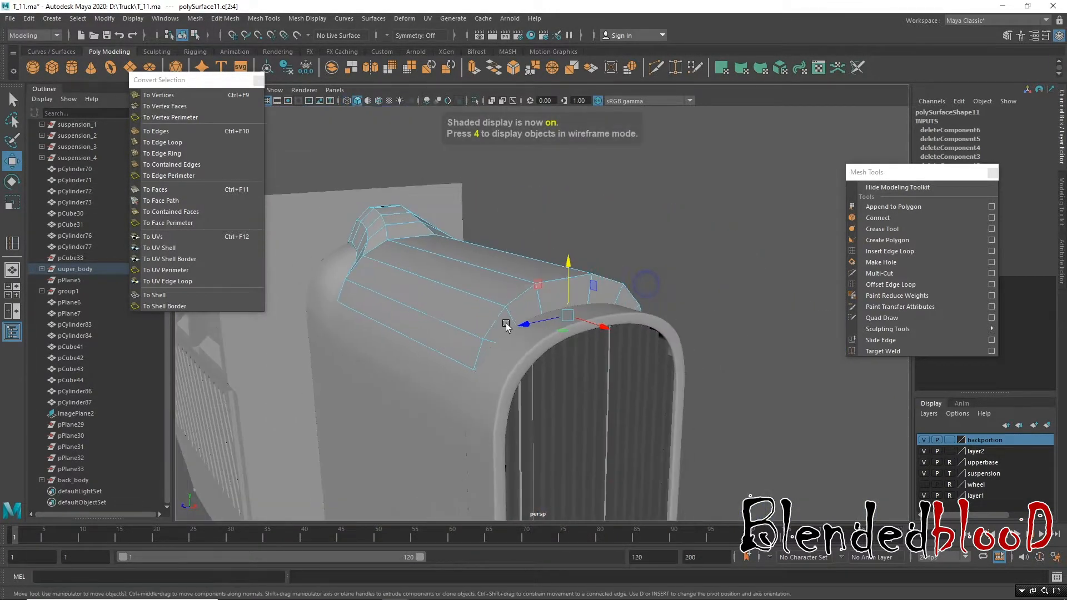
Step: Return the cover to object selection, compare it with the reference, and preview it smoothed before restoring the unsmoothed display
{"action": "left_click_drag", "start_coordinate": [509, 293], "coordinate": [572, 324], "text": "alt"}
{"action": "right_click_drag", "start_coordinate": [565, 324], "coordinate": [517, 306], "text": "alt"}
{"action": "left_click_drag", "start_coordinate": [517, 306], "coordinate": [565, 277], "text": "alt"}
{"action": "right_click_drag", "start_coordinate": [572, 275], "coordinate": [628, 242]}
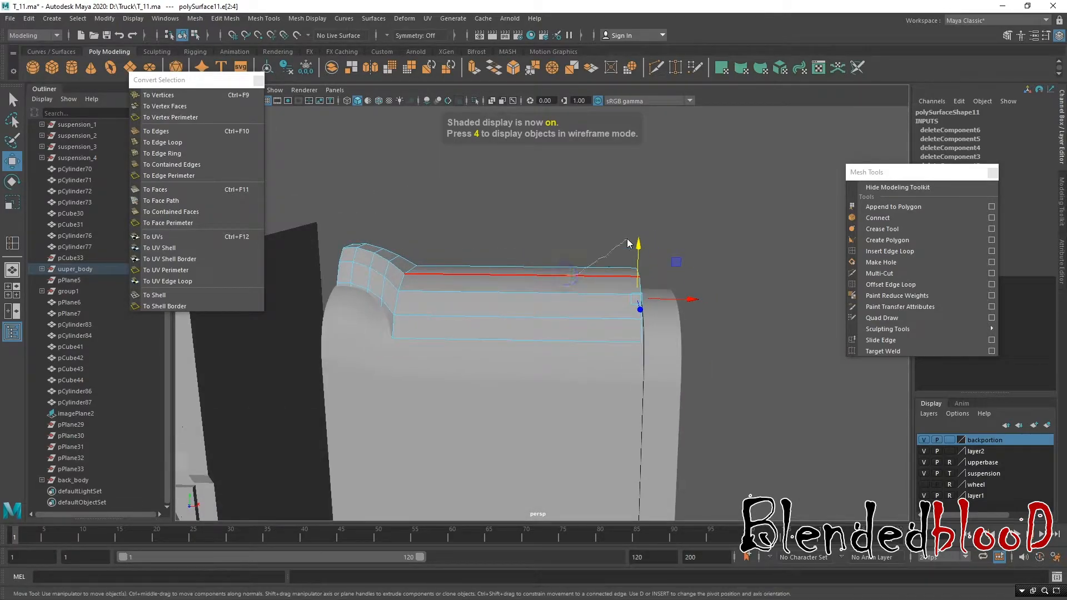
{"action": "right_click_drag", "start_coordinate": [596, 285], "coordinate": [615, 276]}
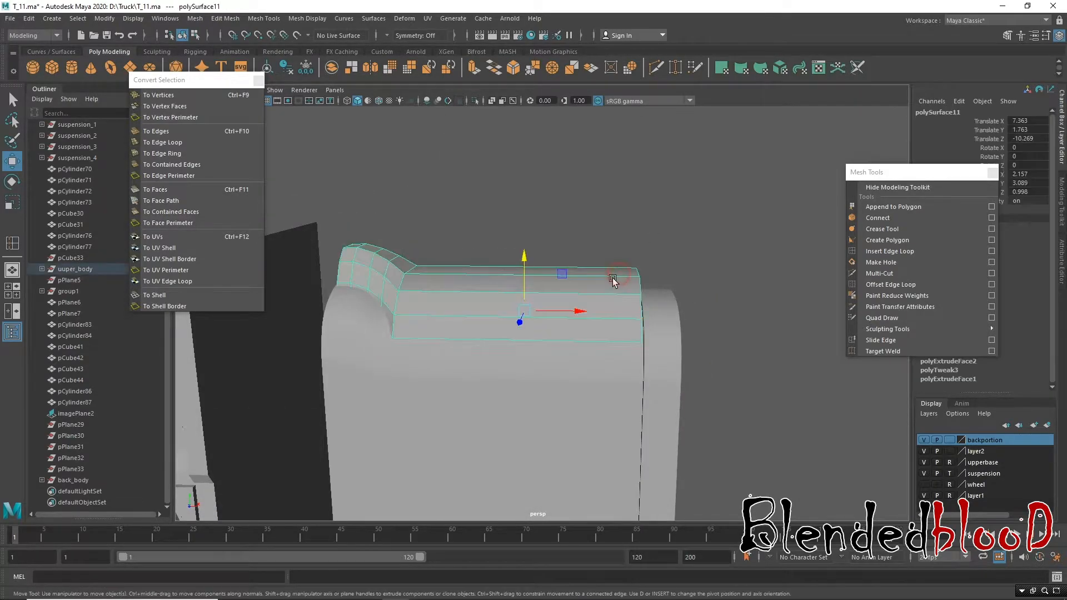
{"action": "key", "text": "space"}
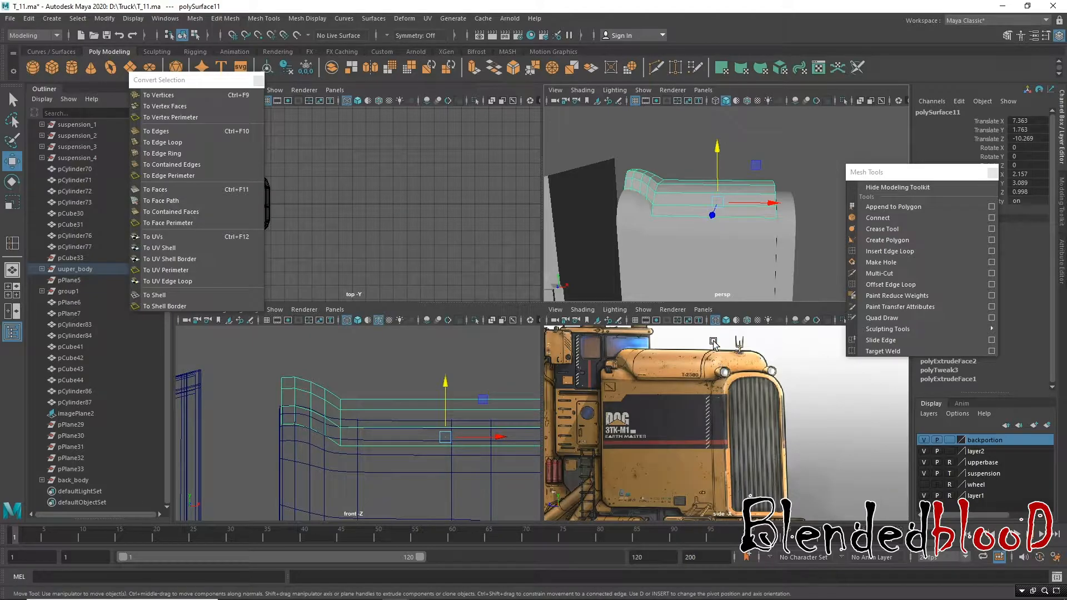
{"action": "left_click_drag", "start_coordinate": [769, 223], "coordinate": [733, 217], "text": "alt"}
{"action": "key", "text": "3"}
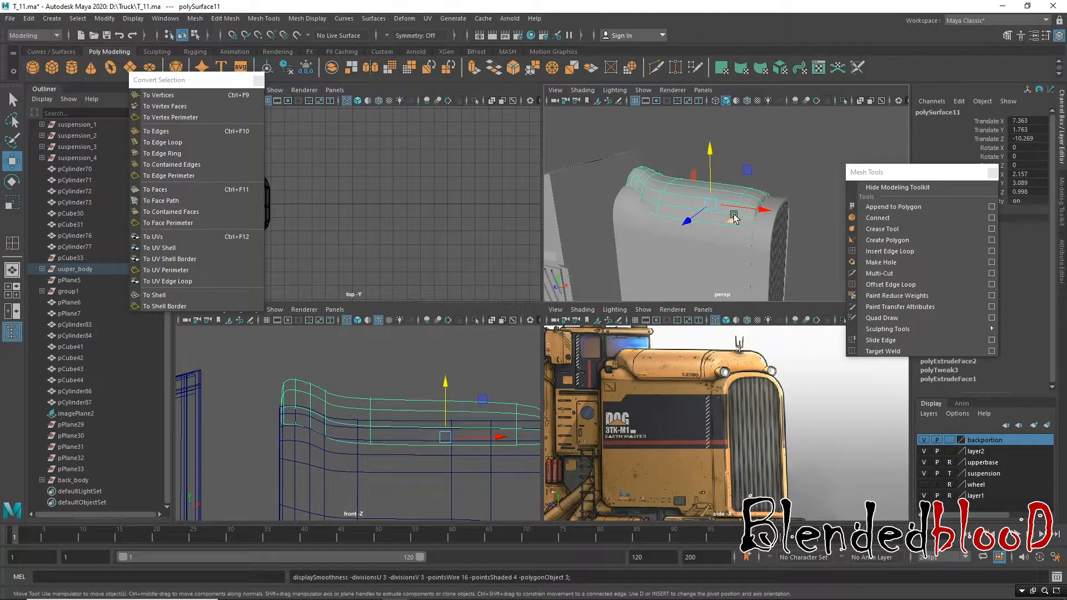
{"action": "key", "text": "1"}
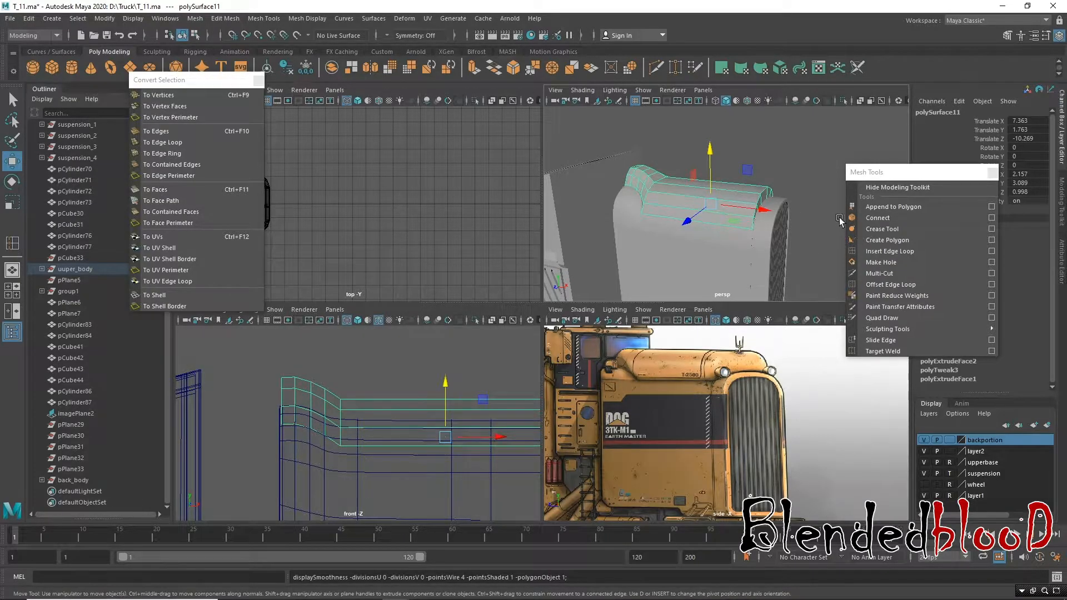
Step: Insert an edge loop across the cover near the middle of its straight section, working in the front view
{"action": "left_click", "coordinate": [877, 252]}
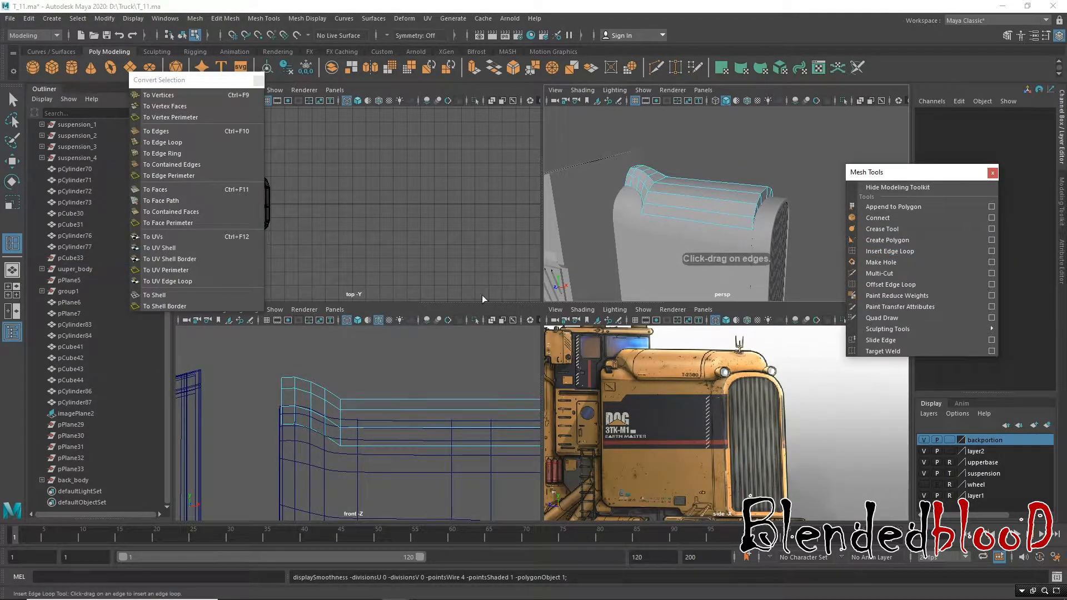
{"action": "key", "text": "space"}
{"action": "middle_click_drag", "start_coordinate": [488, 406], "coordinate": [262, 400], "text": "alt"}
{"action": "left_click_drag", "start_coordinate": [422, 365], "coordinate": [479, 375]}
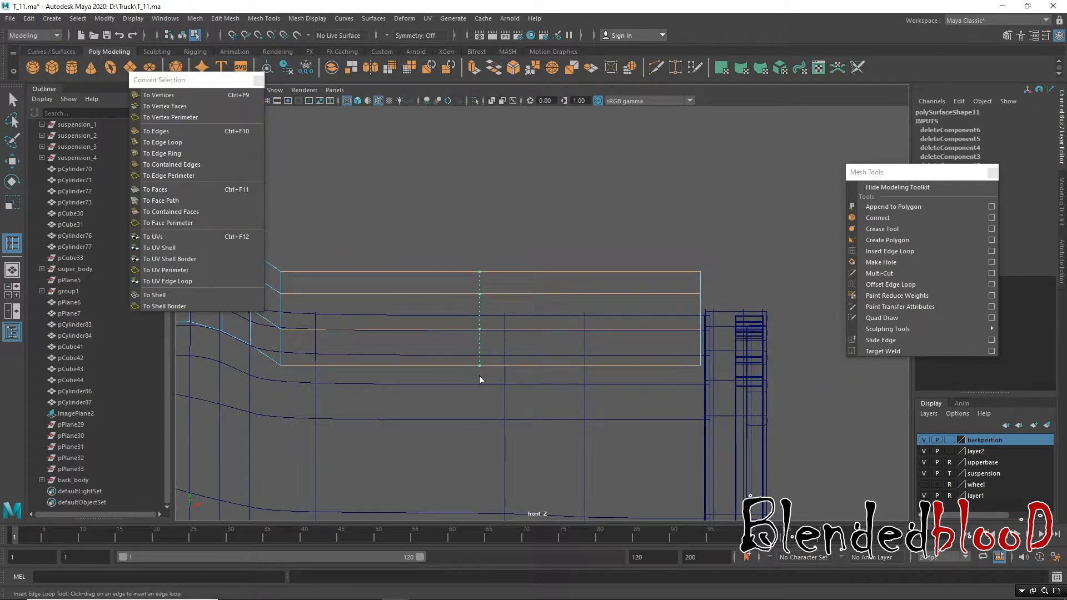
{"action": "key", "text": "w"}
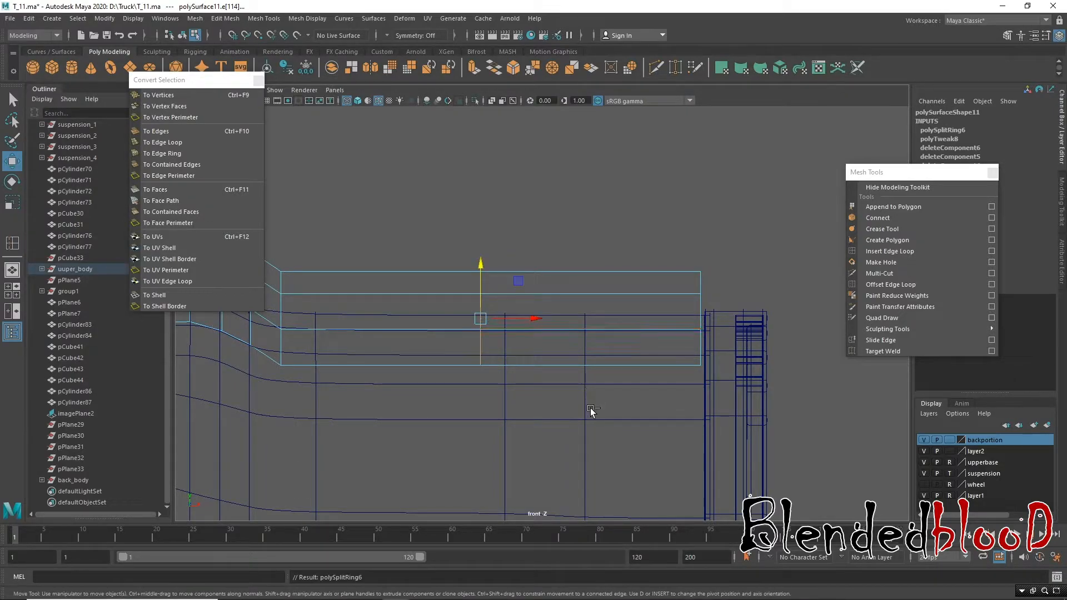
Step: Bevel the new edge loop with a fraction of 0.6 to split it into two loops
{"action": "key", "text": "ctrl+b"}
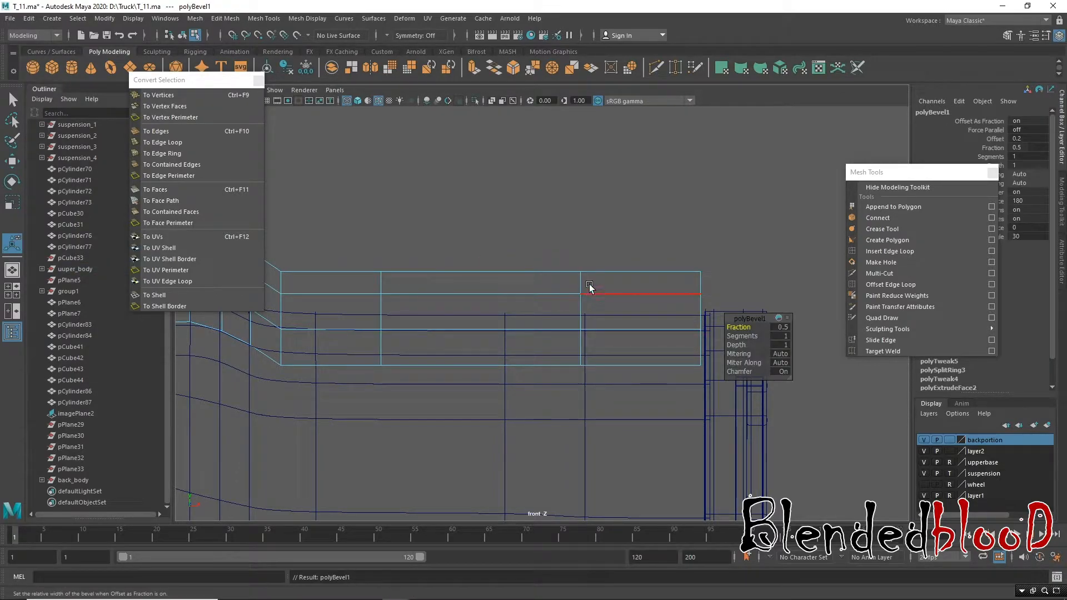
{"action": "left_click_drag", "start_coordinate": [738, 328], "coordinate": [744, 328]}
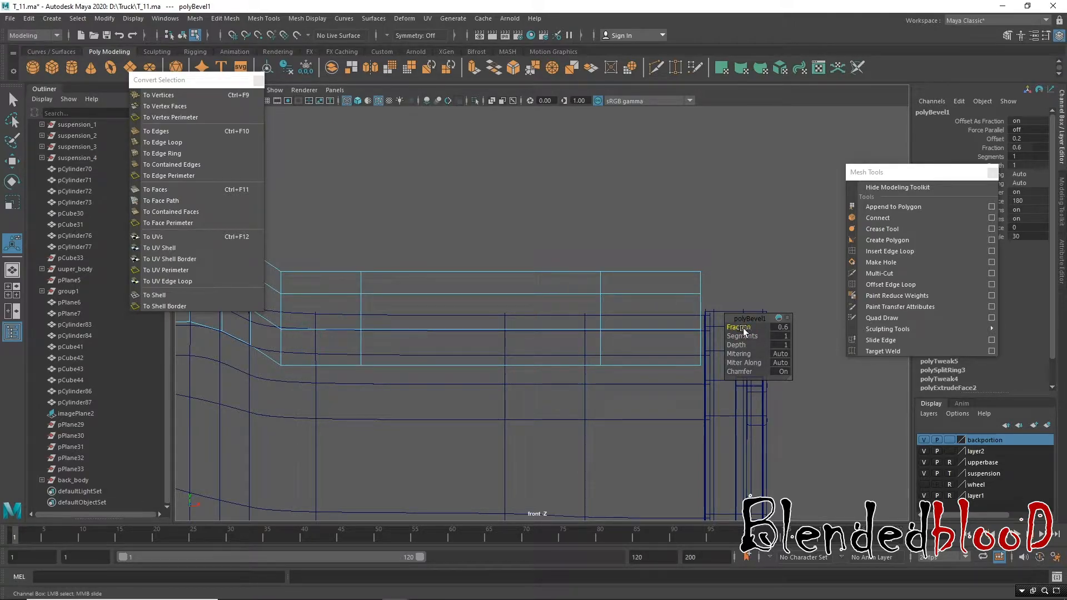
{"action": "key", "text": "w"}
{"action": "key", "text": "space"}
{"action": "key", "text": "space"}
{"action": "left_click_drag", "start_coordinate": [696, 252], "coordinate": [578, 317], "text": "alt"}
{"action": "left_click", "coordinate": [889, 251]}
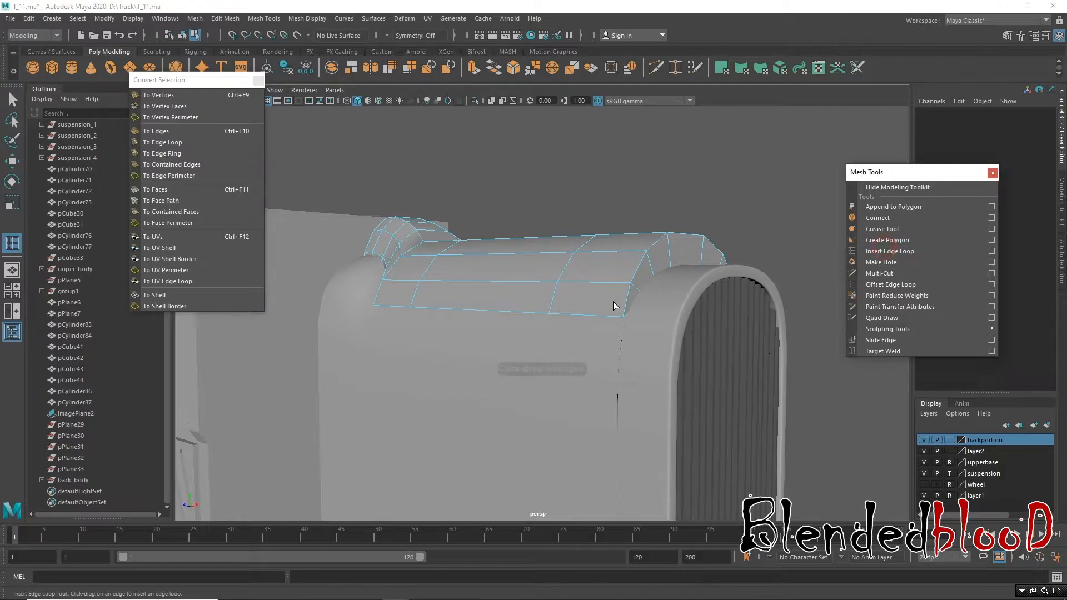
{"action": "key", "text": "w"}
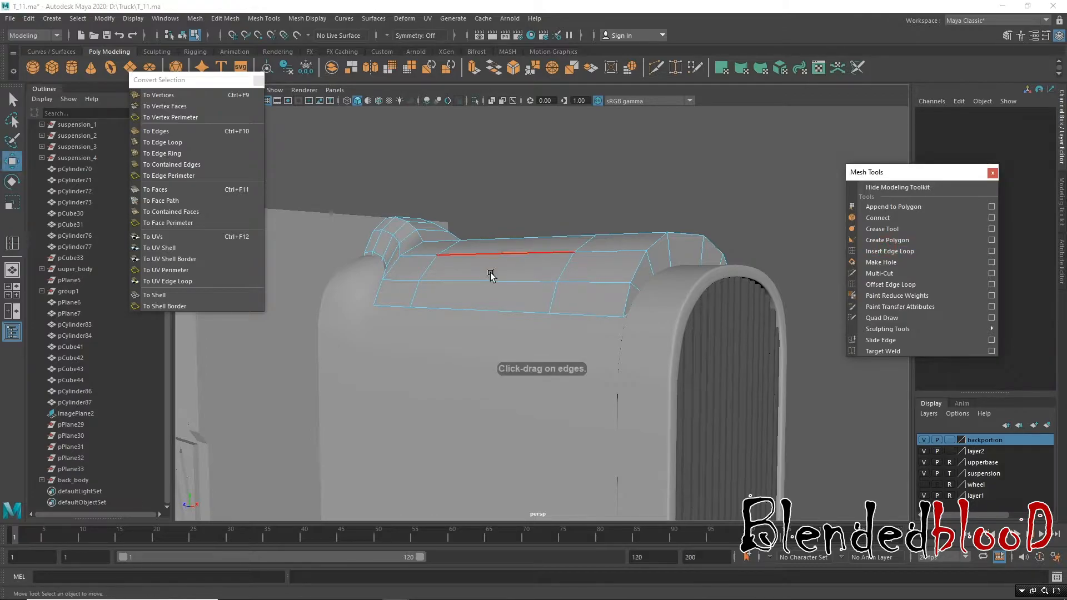
{"action": "left_click", "coordinate": [878, 253]}
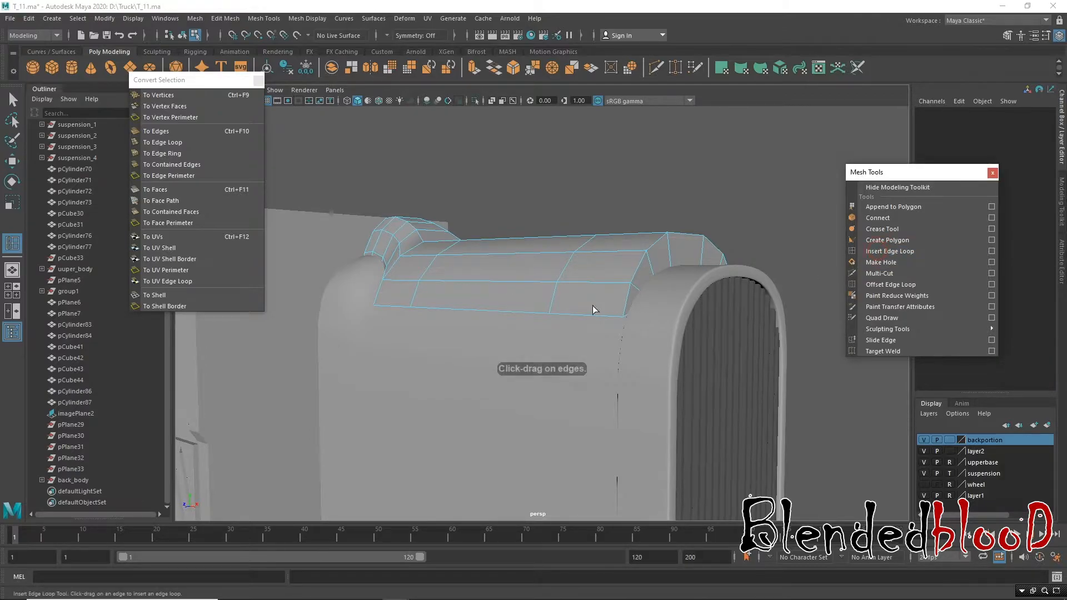
{"action": "left_click_drag", "start_coordinate": [553, 303], "coordinate": [557, 300]}
{"action": "key", "text": "ctrl+z"}
Step: Select the upper faces across the cover's arch between the two beveled loops, leaving out the lowest side faces
{"action": "key", "text": "w"}
{"action": "right_click", "coordinate": [539, 302]}
{"action": "right_click_drag", "start_coordinate": [539, 302], "coordinate": [536, 313]}
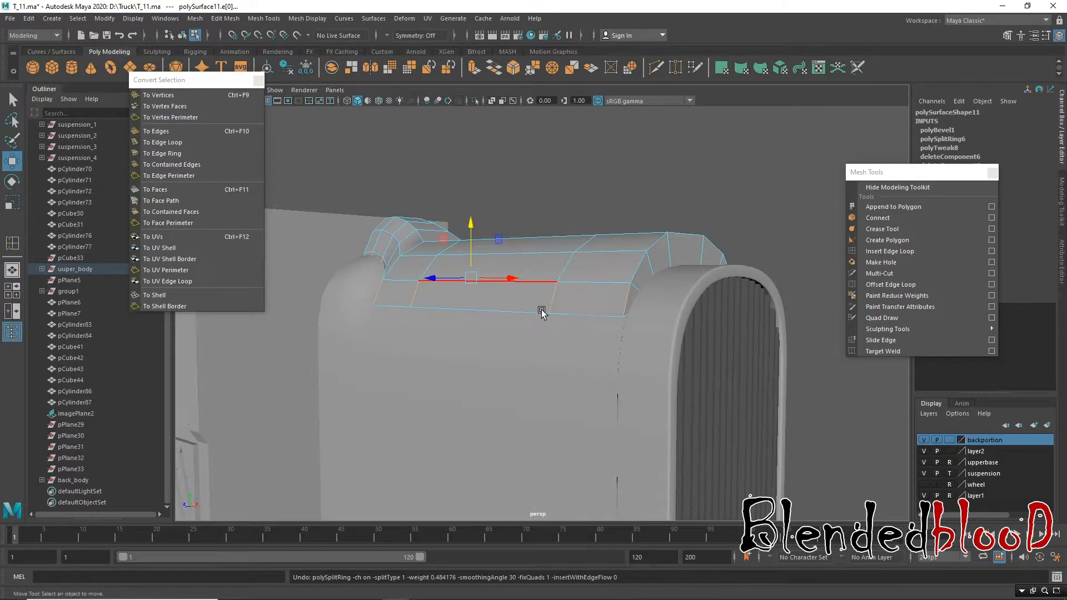
{"action": "left_click", "coordinate": [489, 297]}
{"action": "key", "text": "space"}
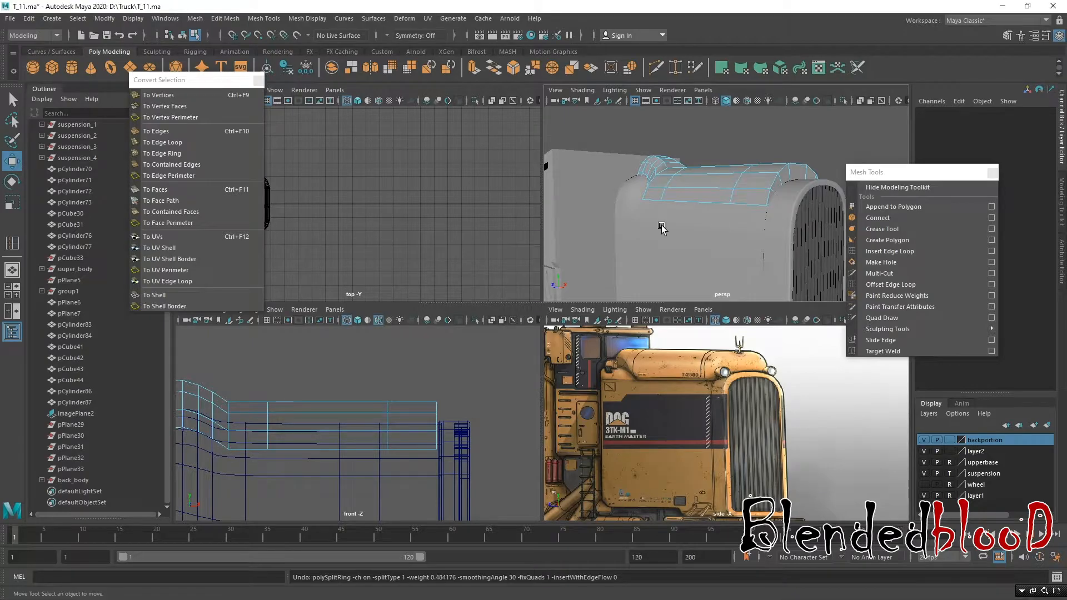
{"action": "key", "text": "space"}
{"action": "left_click_drag", "start_coordinate": [596, 241], "coordinate": [468, 342], "text": "alt"}
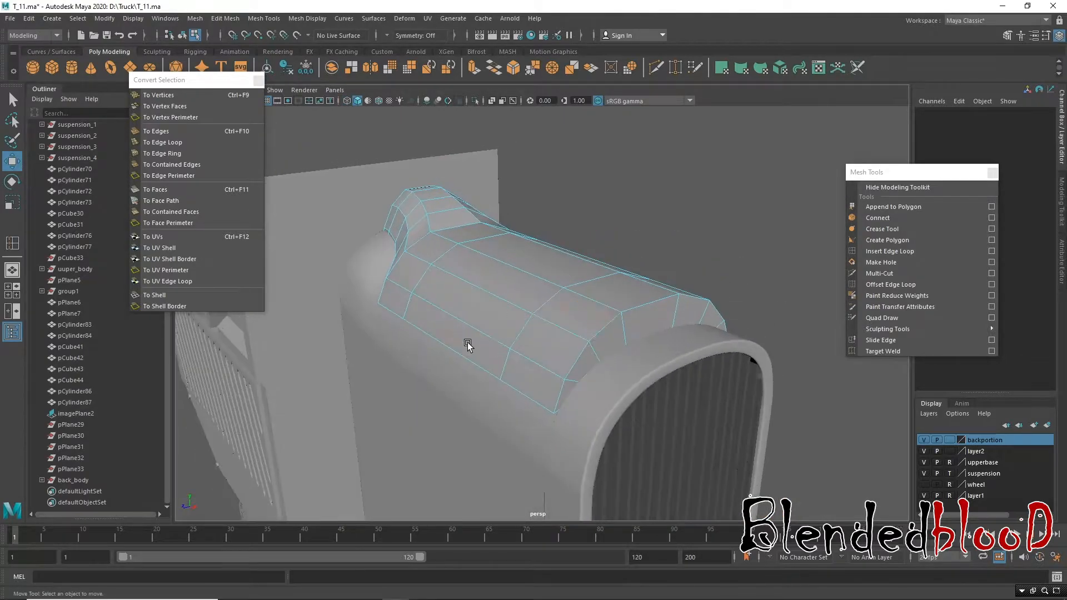
{"action": "left_click", "coordinate": [492, 317]}
{"action": "left_click", "coordinate": [528, 295], "text": "shift"}
{"action": "left_click_drag", "start_coordinate": [662, 289], "coordinate": [581, 309], "text": "alt"}
{"action": "left_click", "coordinate": [535, 280], "text": "shift"}
{"action": "left_click", "coordinate": [556, 278], "text": "shift"}
{"action": "left_click", "coordinate": [592, 295], "text": "shift"}
{"action": "left_click_drag", "start_coordinate": [657, 349], "coordinate": [837, 469], "text": "alt"}
{"action": "left_click_drag", "start_coordinate": [452, 404], "coordinate": [556, 278], "text": "alt"}
Step: Extrude the selected faces and scale them slightly outward, both across the cover and by about 1.011 along its length
{"action": "left_click", "coordinate": [474, 68]}
{"action": "left_click_drag", "start_coordinate": [634, 233], "coordinate": [537, 235], "text": "alt"}
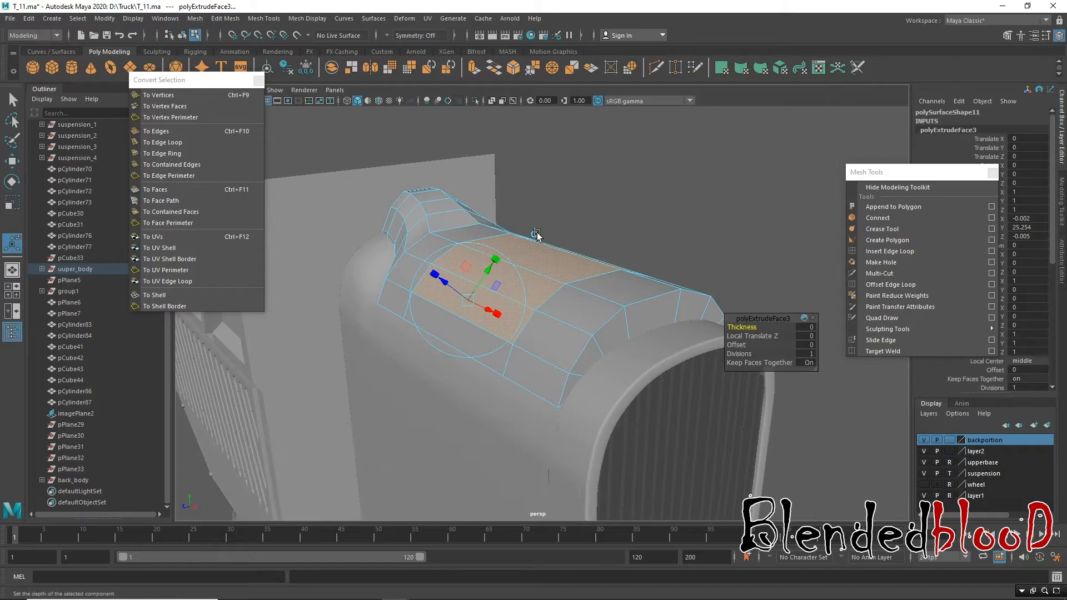
{"action": "key", "text": "r"}
{"action": "left_click_drag", "start_coordinate": [536, 281], "coordinate": [565, 289]}
{"action": "key", "text": "space"}
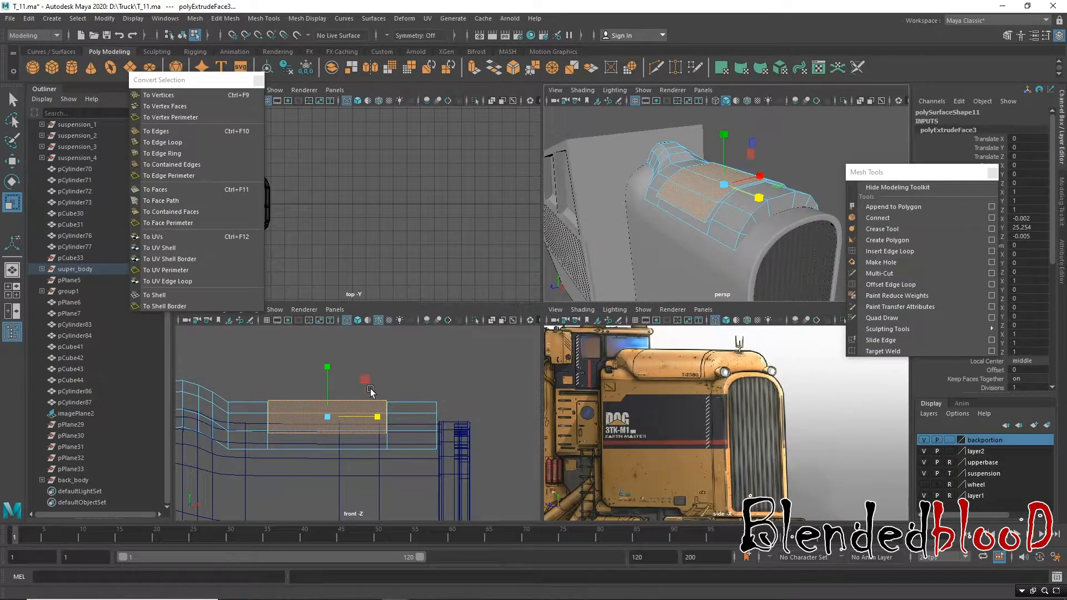
{"action": "key", "text": "space"}
{"action": "scroll", "coordinate": [500, 311], "scroll_direction": "up", "scroll_amount": 4}
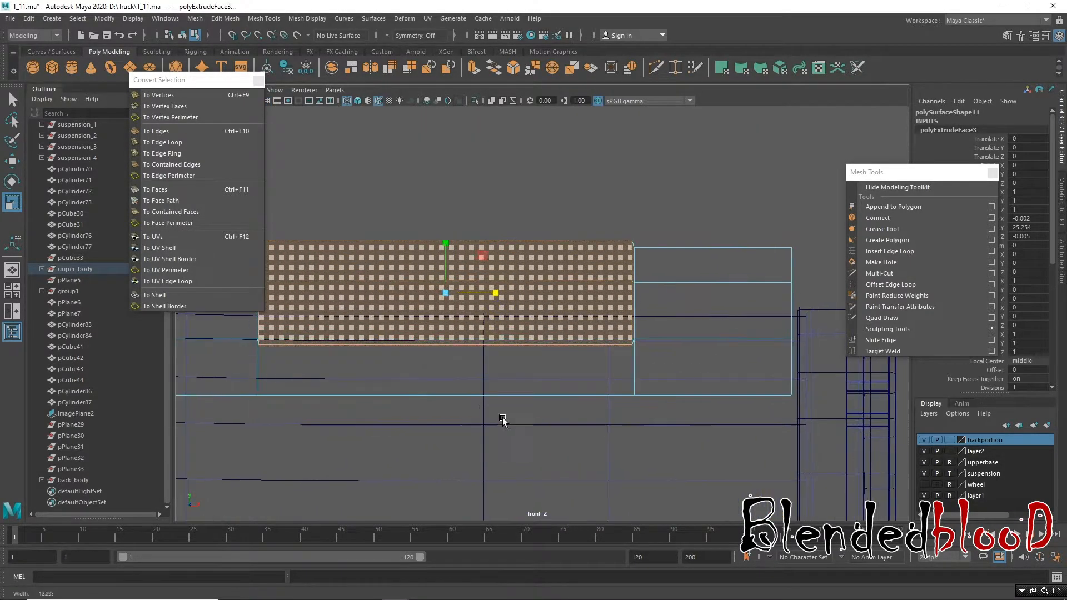
{"action": "left_click_drag", "start_coordinate": [603, 293], "coordinate": [604, 294]}
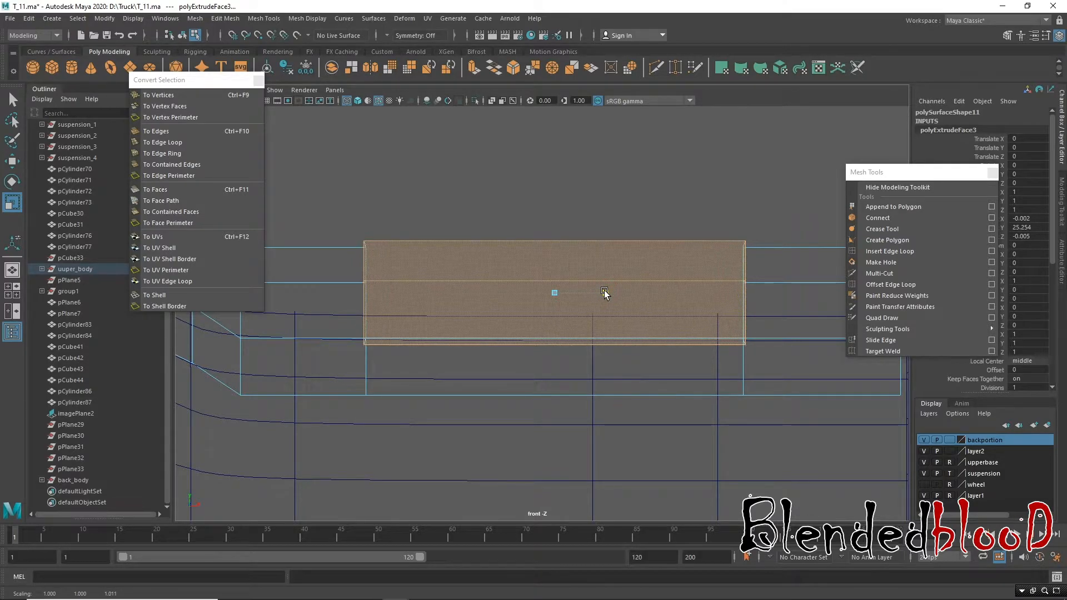
Step: Raise the extruded faces vertically above the cover in the side view, to about Y 25.544
{"action": "key", "text": "space"}
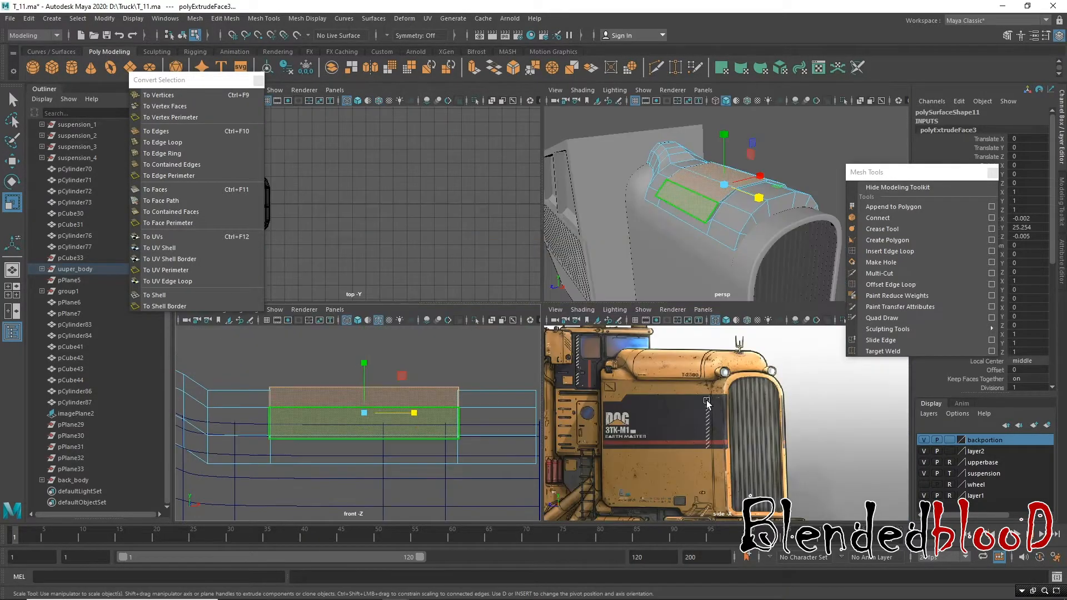
{"action": "key", "text": "f"}
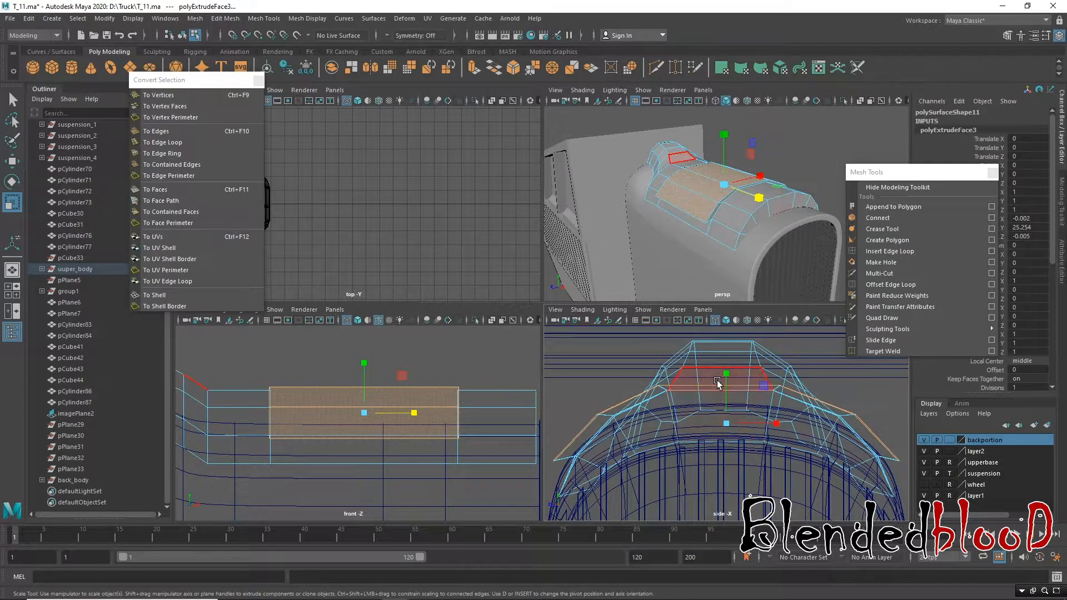
{"action": "key", "text": "w"}
{"action": "left_click_drag", "start_coordinate": [726, 373], "coordinate": [727, 359]}
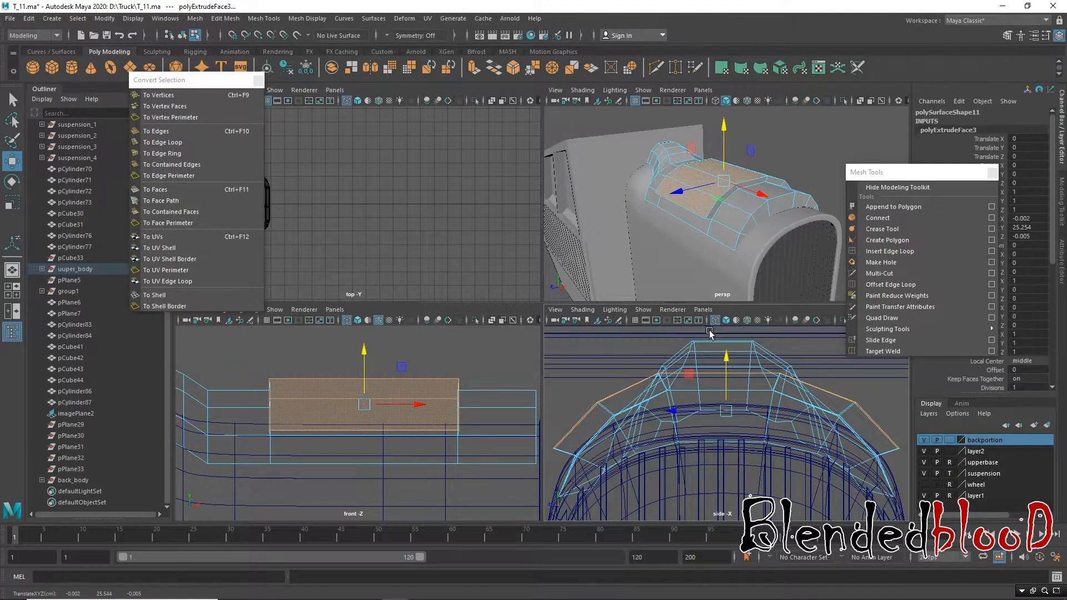
Step: Select the vertices at each end of the extruded section and scale them lengthwise until each end is flat
{"action": "right_click_drag", "start_coordinate": [360, 397], "coordinate": [257, 359]}
{"action": "left_click_drag", "start_coordinate": [307, 500], "coordinate": [307, 501]}
{"action": "key", "text": "r"}
{"action": "left_click_drag", "start_coordinate": [321, 423], "coordinate": [228, 430]}
{"action": "left_click_drag", "start_coordinate": [446, 362], "coordinate": [509, 567]}
{"action": "left_click_drag", "start_coordinate": [481, 422], "coordinate": [409, 422]}
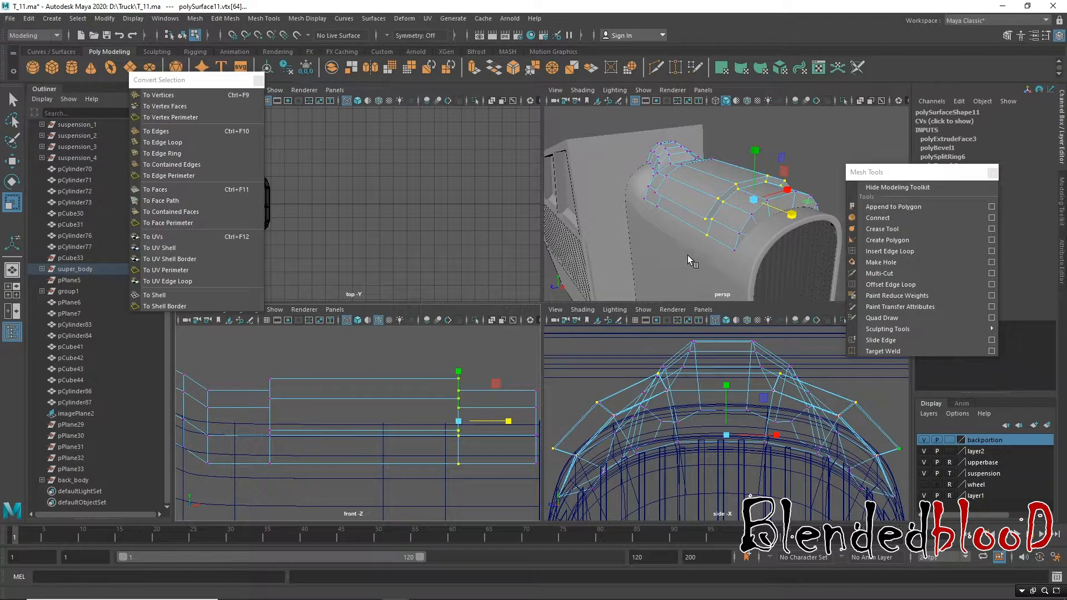
Step: Switch the cover to edge selection and preview the raised section smoothed, restoring the unsmoothed display after the check
{"action": "key", "text": "space"}
{"action": "key", "text": "w"}
{"action": "key", "text": "f"}
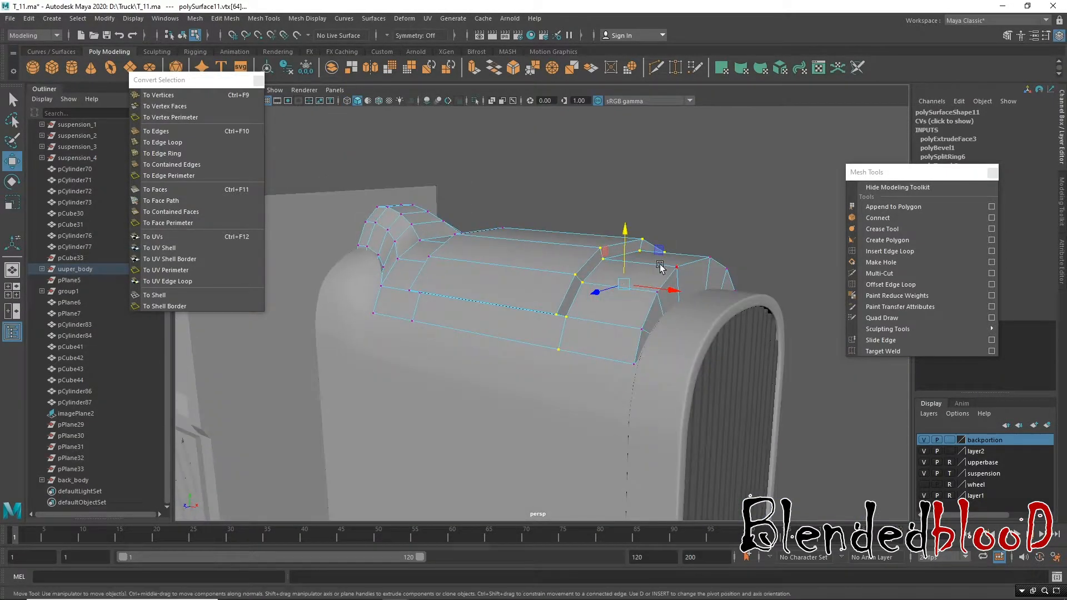
{"action": "right_click_drag", "start_coordinate": [680, 259], "coordinate": [684, 227]}
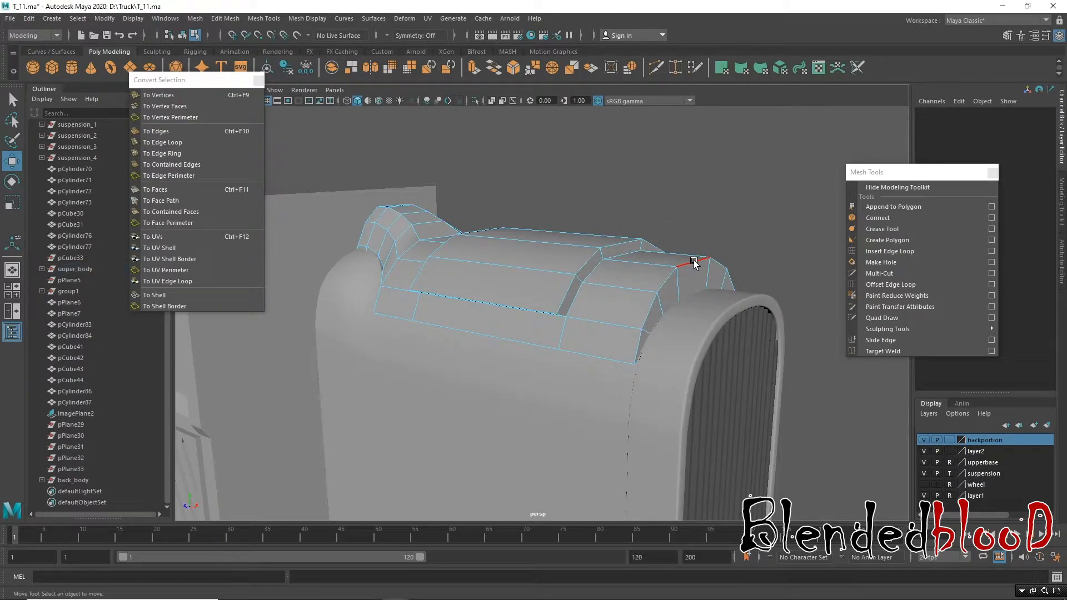
{"action": "left_click_drag", "start_coordinate": [694, 261], "coordinate": [731, 272], "text": "alt"}
{"action": "left_click", "coordinate": [872, 252]}
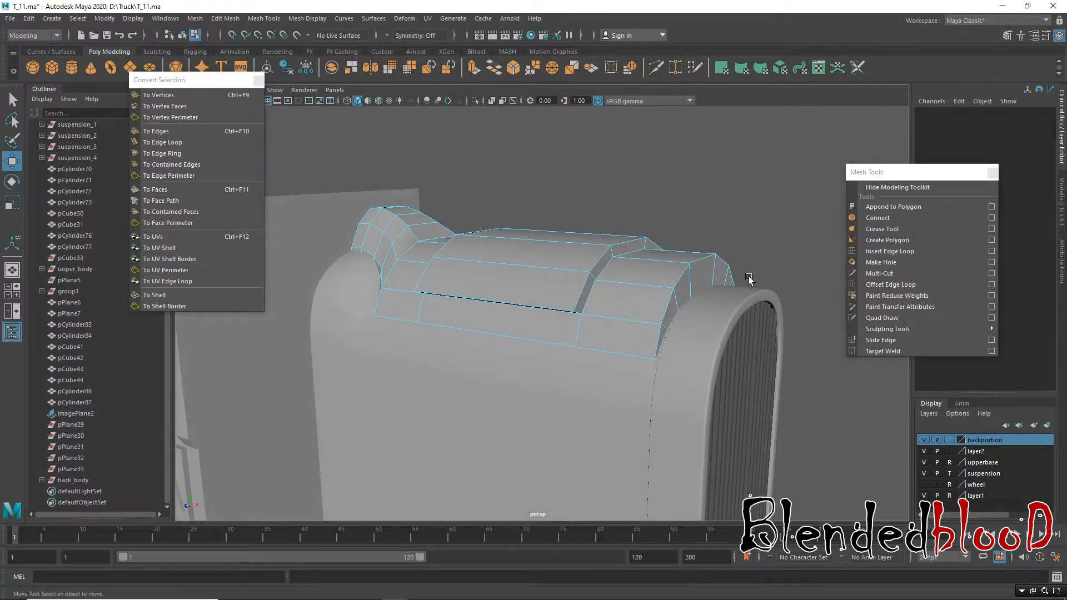
{"action": "key", "text": "3"}
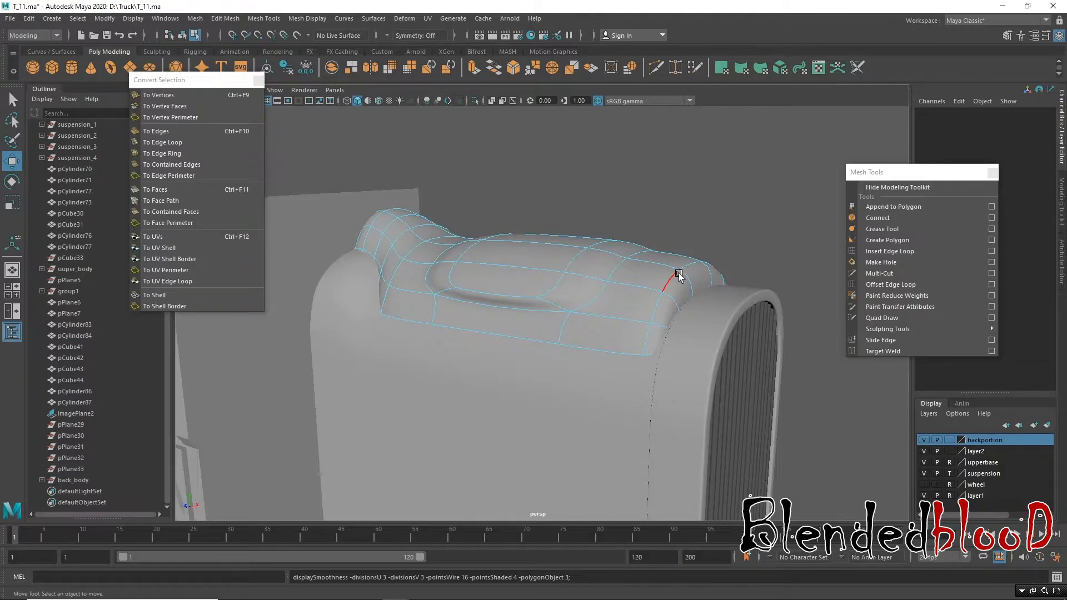
{"action": "key", "text": "1"}
Step: Insert supporting edge loops across the cover at its rear bend and close to its rear end
{"action": "left_click", "coordinate": [887, 251]}
{"action": "left_click_drag", "start_coordinate": [660, 317], "coordinate": [687, 332], "text": "alt"}
{"action": "right_click_drag", "start_coordinate": [570, 282], "coordinate": [590, 281], "text": "alt"}
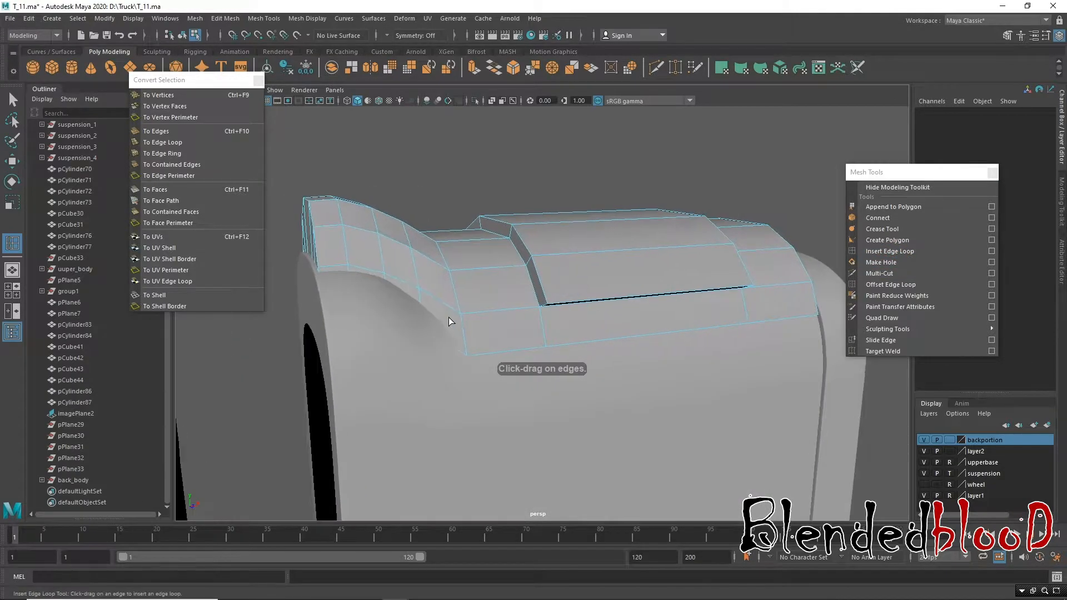
{"action": "middle_click_drag", "start_coordinate": [449, 318], "coordinate": [485, 328], "text": "alt"}
{"action": "left_click", "coordinate": [487, 327]}
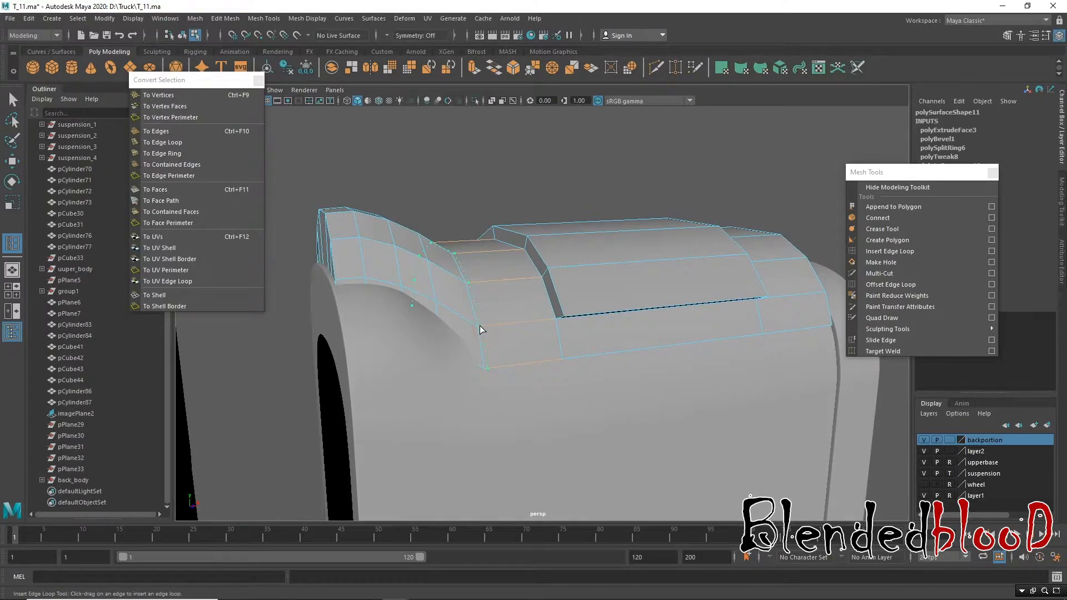
{"action": "left_click", "coordinate": [573, 329]}
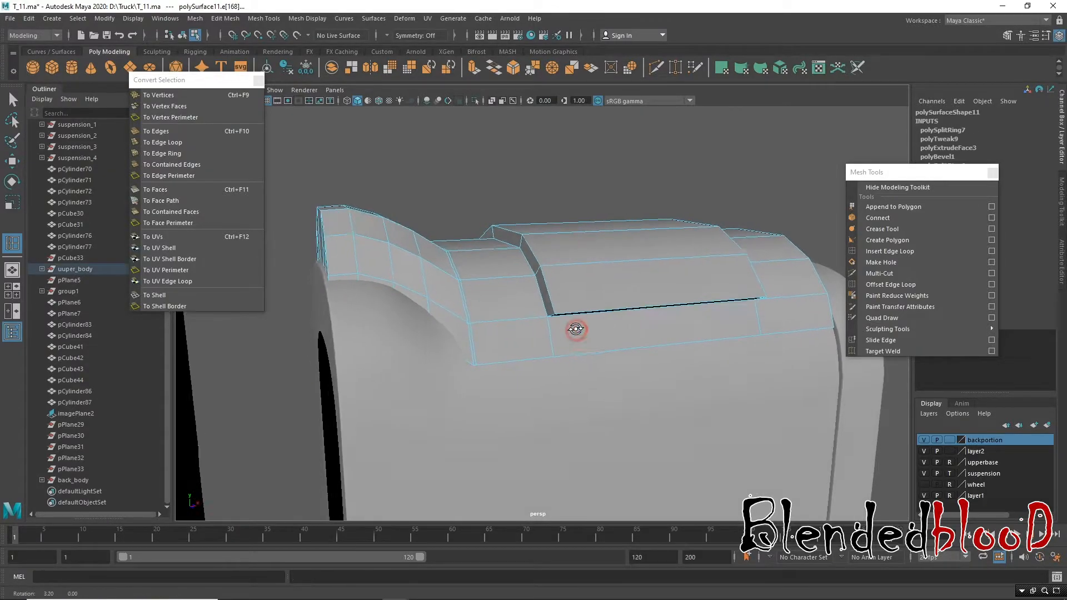
{"action": "left_click", "coordinate": [341, 272]}
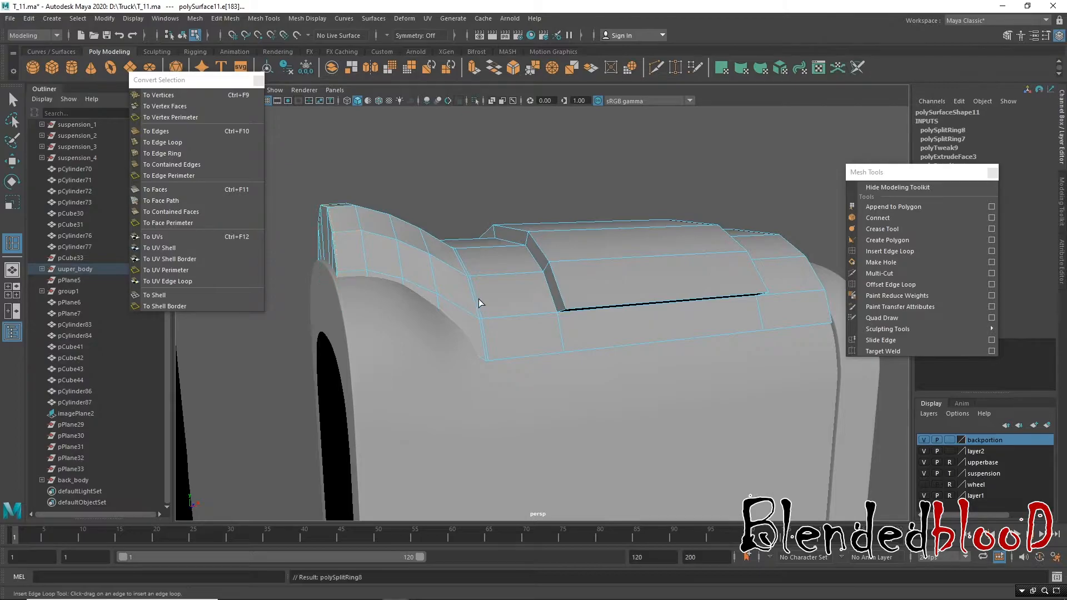
Step: Undo the misplaced edge loop, insert supporting loops around the raised section's side walls, and preview the cover smoothed
{"action": "left_click_drag", "start_coordinate": [535, 311], "coordinate": [554, 312]}
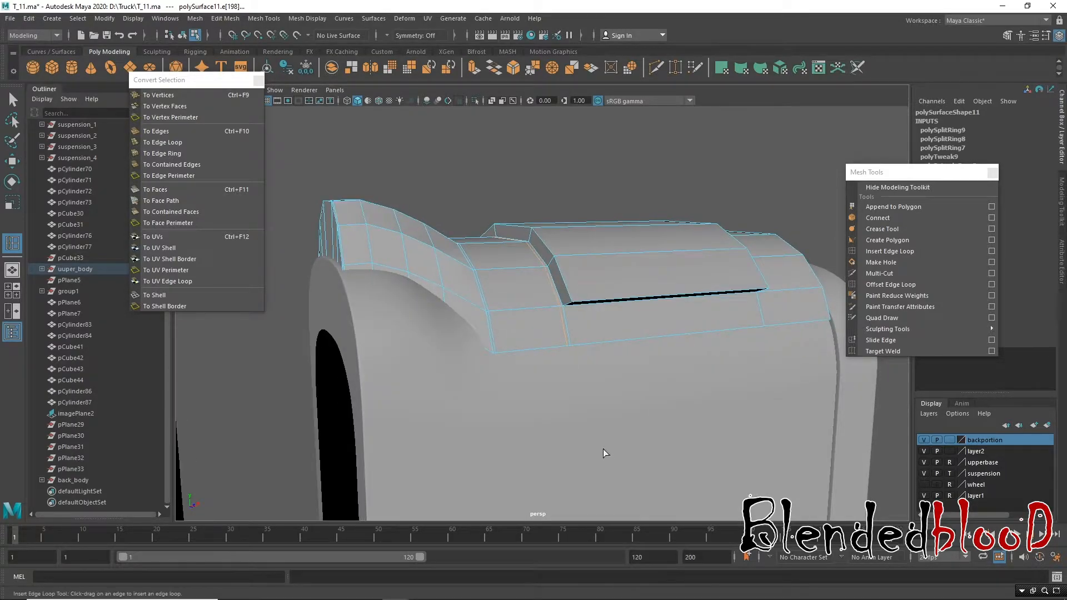
{"action": "key", "text": "ctrl+z"}
{"action": "right_click_drag", "start_coordinate": [591, 267], "coordinate": [620, 427], "text": "alt"}
{"action": "left_click_drag", "start_coordinate": [619, 427], "coordinate": [608, 320], "text": "alt"}
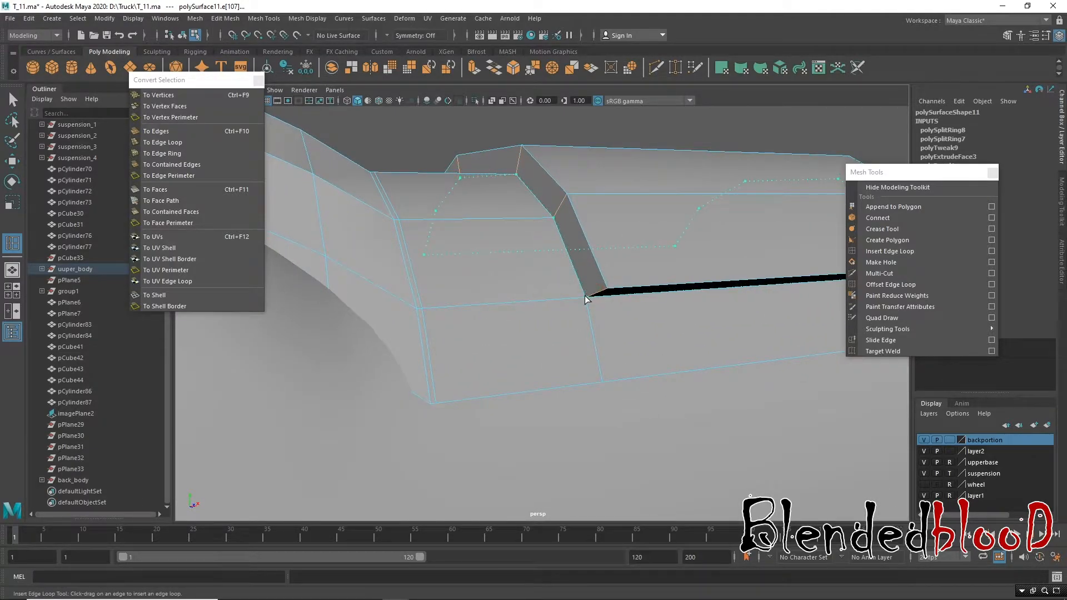
{"action": "left_click_drag", "start_coordinate": [590, 299], "coordinate": [605, 291]}
{"action": "right_click_drag", "start_coordinate": [743, 354], "coordinate": [686, 314], "text": "alt"}
{"action": "left_click_drag", "start_coordinate": [760, 331], "coordinate": [696, 331], "text": "alt"}
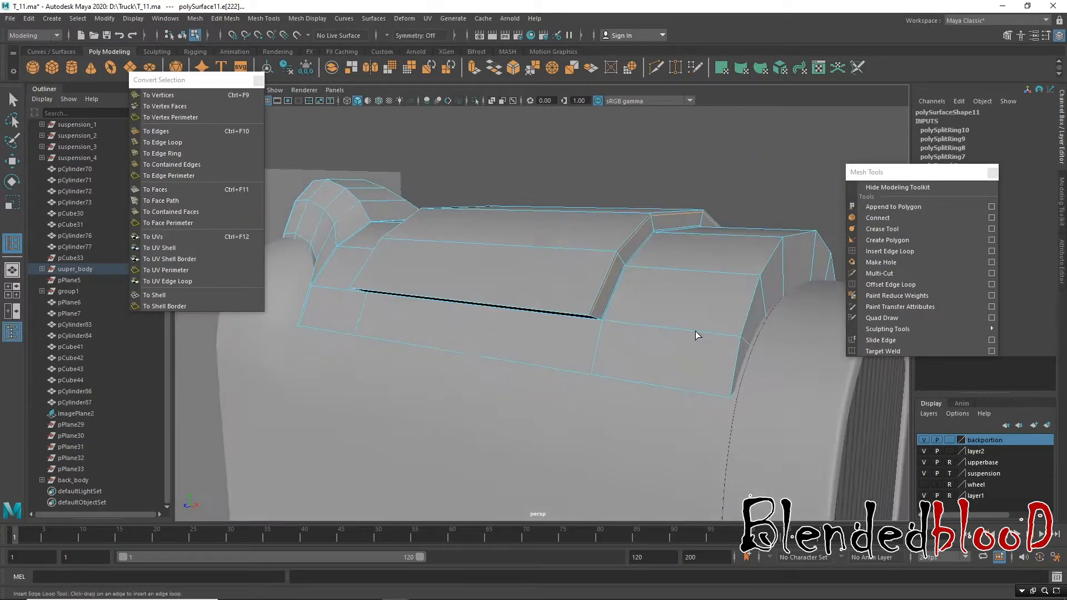
{"action": "key", "text": "w"}
{"action": "key", "text": "3"}
{"action": "left_click_drag", "start_coordinate": [618, 343], "coordinate": [666, 360], "text": "alt"}
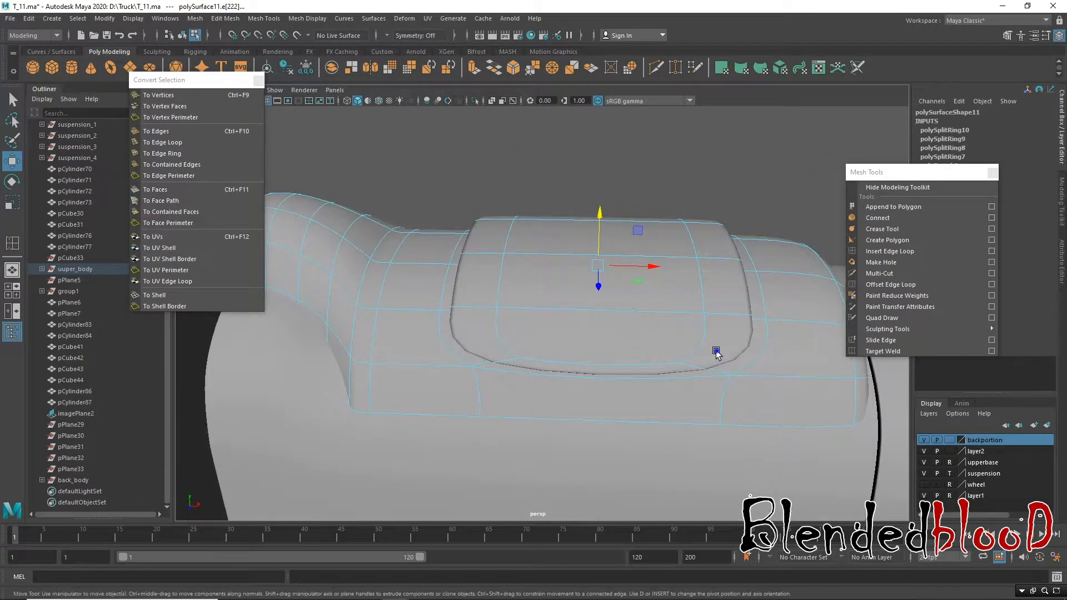
{"action": "right_click_drag", "start_coordinate": [719, 353], "coordinate": [736, 356], "text": "alt"}
{"action": "key", "text": "1"}
Step: Insert further supporting edge loops near both ends of the raised section and along the cover's front rim, with the smoothed display on
{"action": "left_click", "coordinate": [889, 251]}
{"action": "left_click_drag", "start_coordinate": [467, 369], "coordinate": [459, 368]}
{"action": "left_click", "coordinate": [715, 374]}
{"action": "left_click_drag", "start_coordinate": [644, 378], "coordinate": [635, 334], "text": "alt"}
{"action": "left_click", "coordinate": [618, 381]}
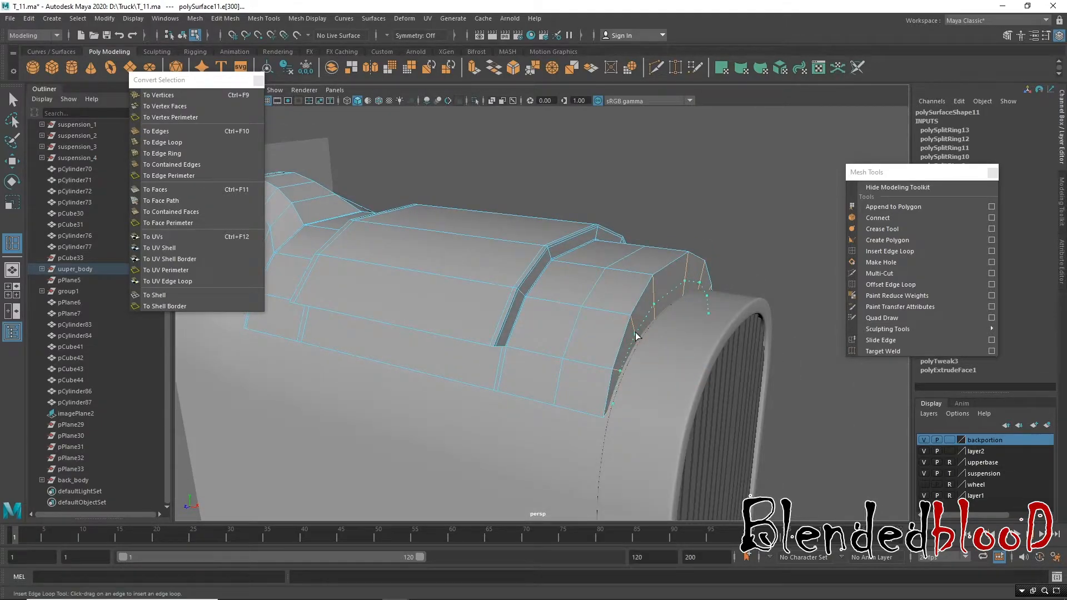
{"action": "left_click", "coordinate": [637, 336]}
{"action": "key", "text": "w"}
{"action": "left_click_drag", "start_coordinate": [564, 335], "coordinate": [634, 338], "text": "alt"}
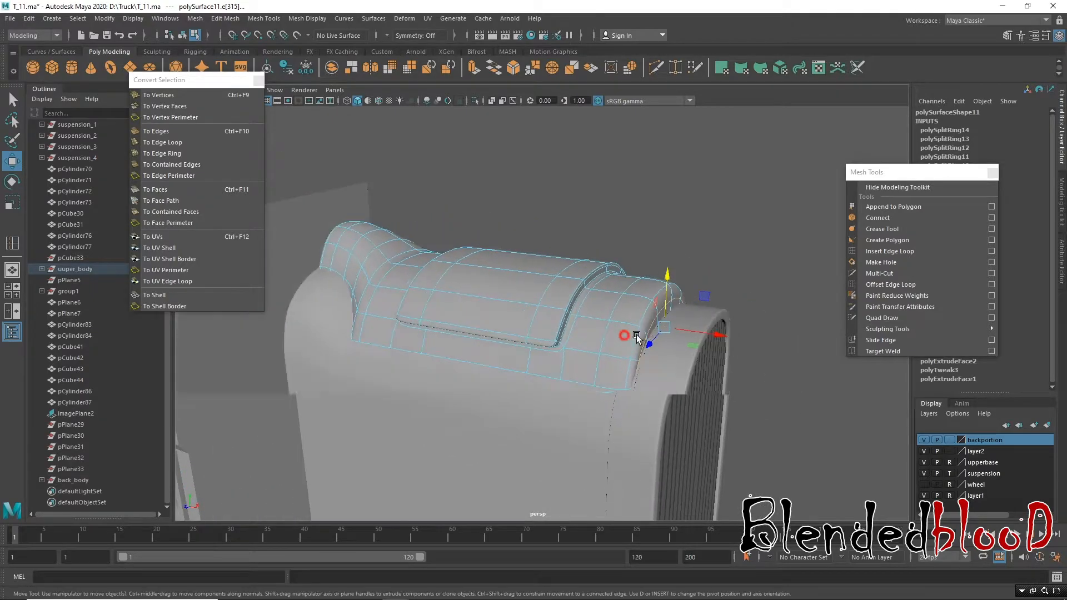
Step: Return to object selection and examine the hood's top cover in the reference image against the model
{"action": "right_click_drag", "start_coordinate": [639, 281], "coordinate": [683, 249]}
{"action": "left_click_drag", "start_coordinate": [698, 306], "coordinate": [560, 383], "text": "alt"}
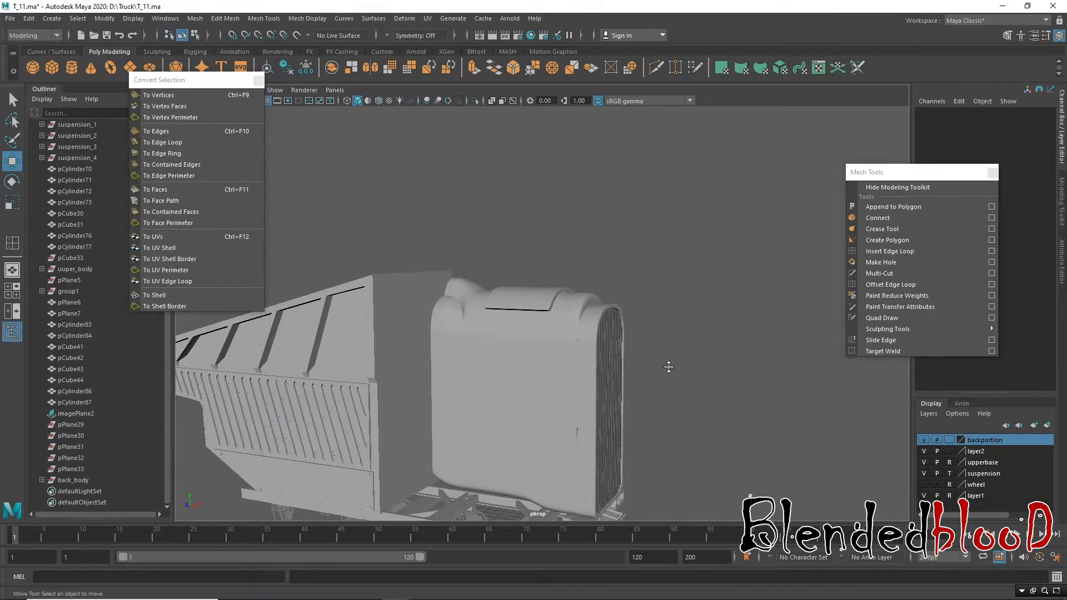
{"action": "key", "text": "space"}
{"action": "key", "text": "space"}
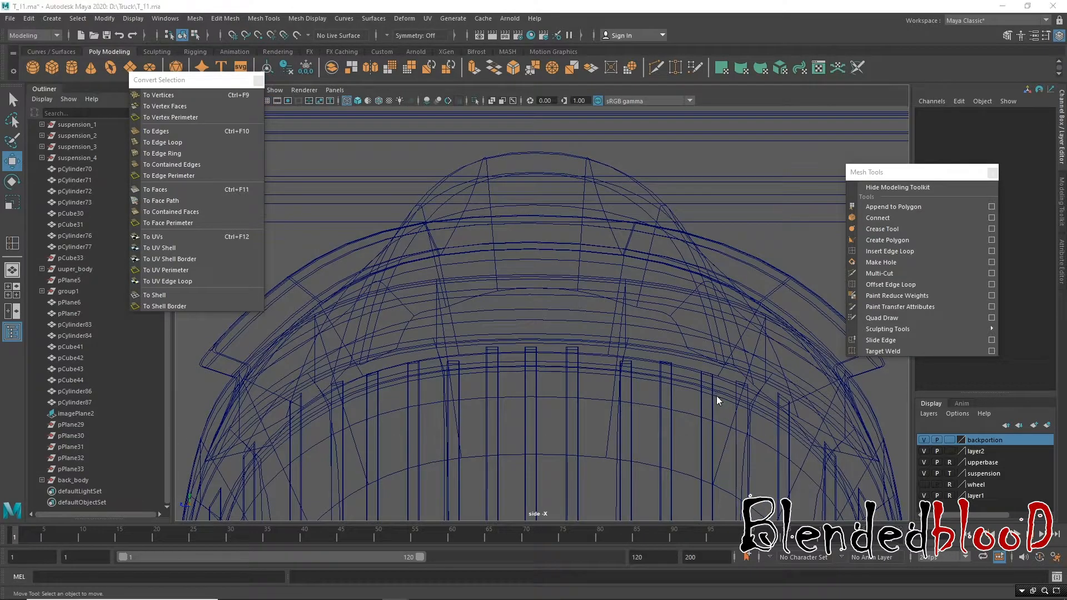
{"action": "key", "text": "space"}
{"action": "right_click_drag", "start_coordinate": [791, 431], "coordinate": [745, 439], "text": "alt"}
{"action": "middle_click_drag", "start_coordinate": [788, 486], "coordinate": [531, 399], "text": "alt"}
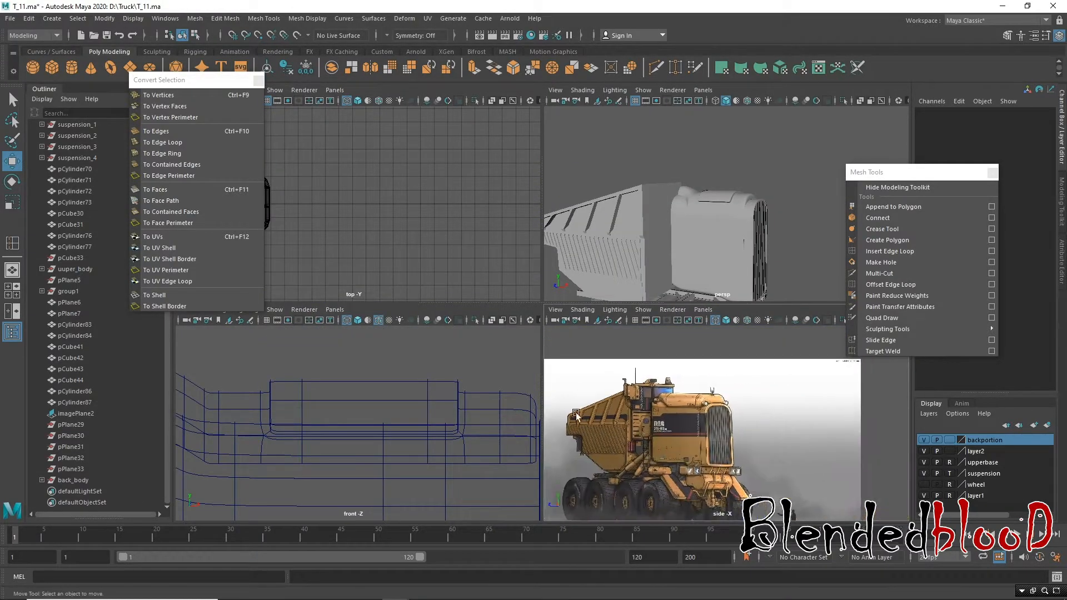
{"action": "right_click_drag", "start_coordinate": [727, 443], "coordinate": [762, 461], "text": "alt"}
{"action": "right_click_drag", "start_coordinate": [722, 398], "coordinate": [777, 473], "text": "alt"}
{"action": "middle_click_drag", "start_coordinate": [715, 384], "coordinate": [753, 445], "text": "alt"}
{"action": "right_click_drag", "start_coordinate": [701, 392], "coordinate": [713, 406], "text": "alt"}
{"action": "middle_click_drag", "start_coordinate": [719, 385], "coordinate": [778, 375], "text": "alt"}
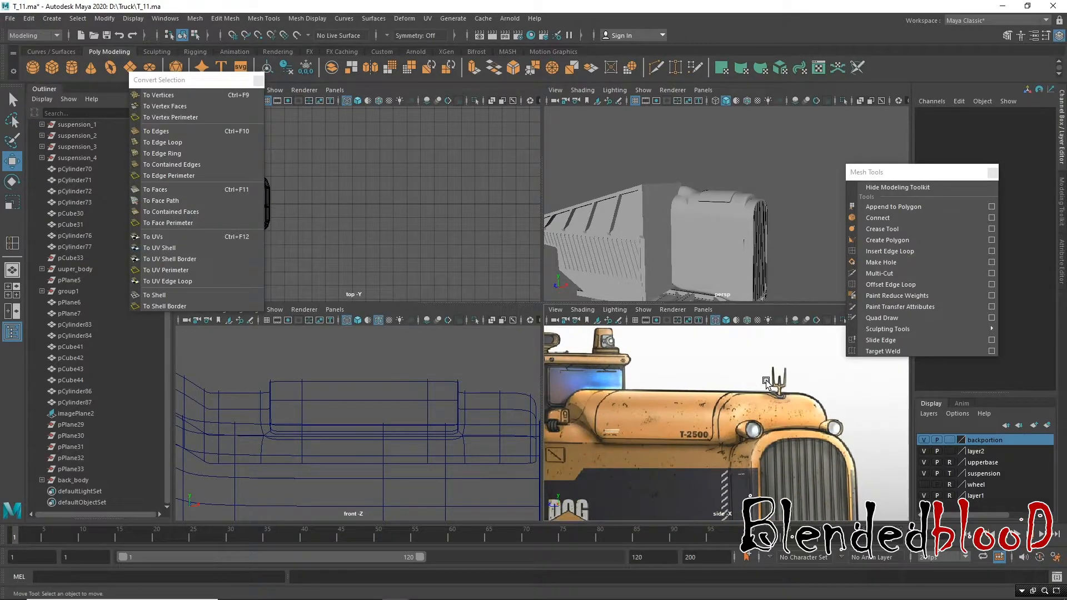
Step: Select the cover in the perspective view and scale it lengthwise to Scale X 2.401, checking it smoothed
{"action": "left_click", "coordinate": [727, 208]}
{"action": "key", "text": "space"}
{"action": "left_click_drag", "start_coordinate": [721, 228], "coordinate": [618, 258], "text": "alt"}
{"action": "right_click_drag", "start_coordinate": [521, 290], "coordinate": [563, 467], "text": "alt"}
{"action": "left_click", "coordinate": [507, 326]}
{"action": "right_click_drag", "start_coordinate": [517, 320], "coordinate": [522, 367], "text": "alt"}
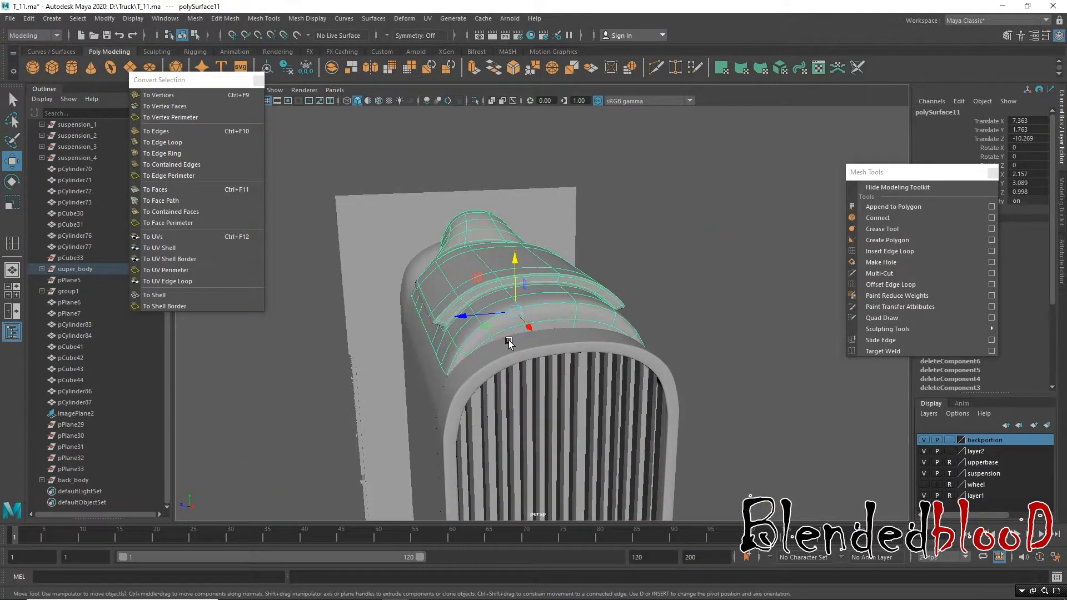
{"action": "key", "text": "r"}
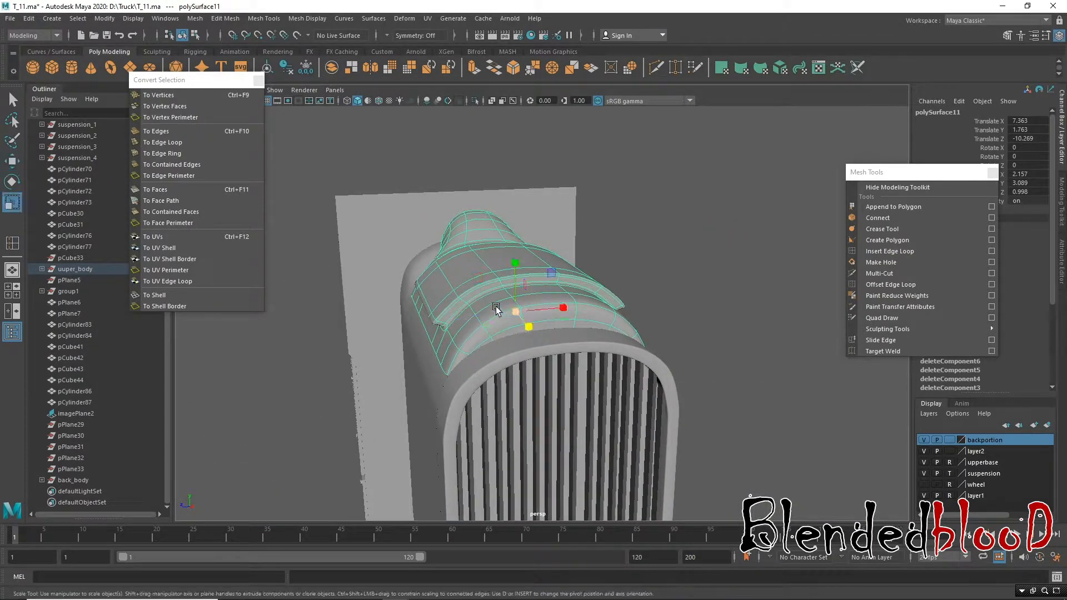
{"action": "left_click_drag", "start_coordinate": [567, 310], "coordinate": [572, 334]}
{"action": "key", "text": "1"}
{"action": "key", "text": "3"}
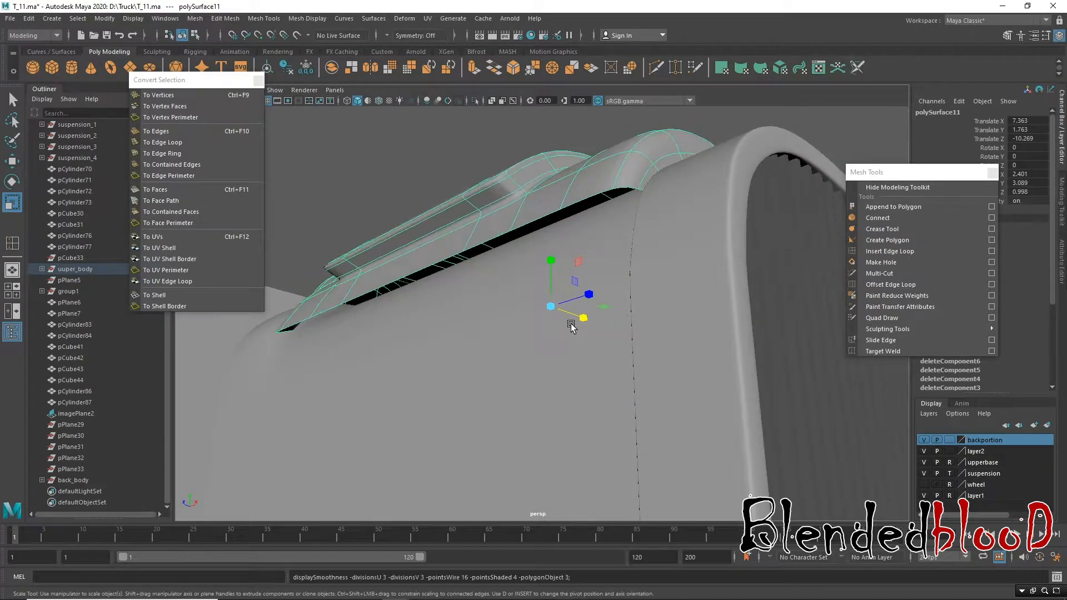
Step: Move the whole cover lengthwise off the hood into the empty space in front of the truck
{"action": "right_click_drag", "start_coordinate": [605, 186], "coordinate": [648, 170]}
{"action": "right_click_drag", "start_coordinate": [648, 229], "coordinate": [428, 135], "text": "alt"}
{"action": "left_click_drag", "start_coordinate": [498, 353], "coordinate": [565, 340], "text": "alt"}
{"action": "right_click_drag", "start_coordinate": [565, 338], "coordinate": [620, 266]}
{"action": "key", "text": "w"}
{"action": "left_click", "coordinate": [643, 231]}
{"action": "left_click", "coordinate": [608, 320]}
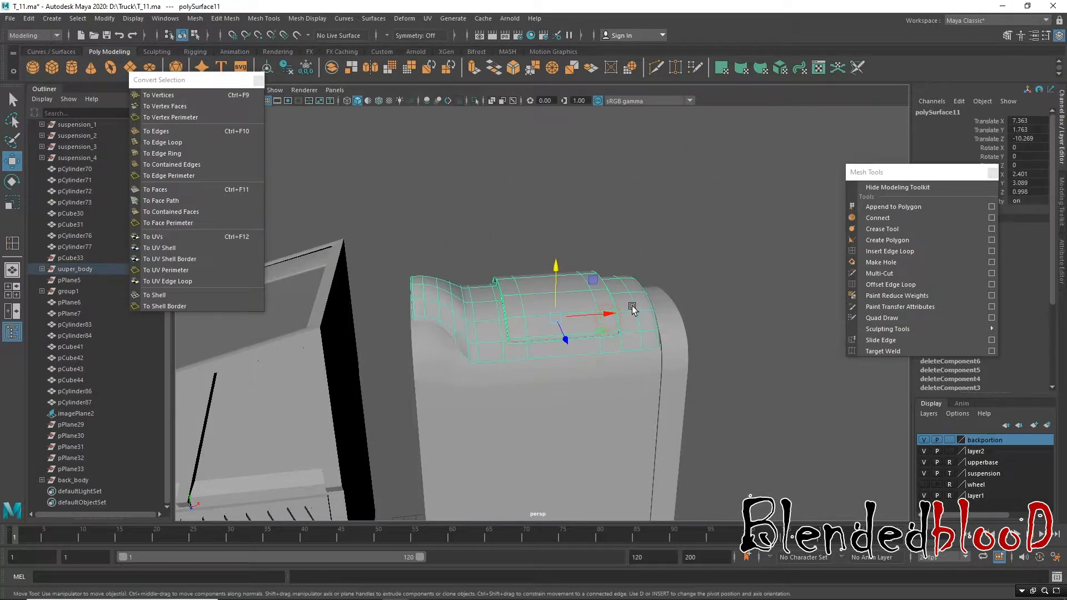
{"action": "left_click_drag", "start_coordinate": [609, 316], "coordinate": [864, 314]}
{"action": "left_click_drag", "start_coordinate": [556, 388], "coordinate": [526, 293], "text": "alt"}
{"action": "right_click_drag", "start_coordinate": [527, 293], "coordinate": [655, 424], "text": "alt"}
Step: Switch the cover to edge selection and select the lower border edges along one long side
{"action": "right_click_drag", "start_coordinate": [670, 265], "coordinate": [674, 226]}
{"action": "left_click_drag", "start_coordinate": [680, 250], "coordinate": [693, 256], "text": "alt"}
{"action": "left_click", "coordinate": [691, 256]}
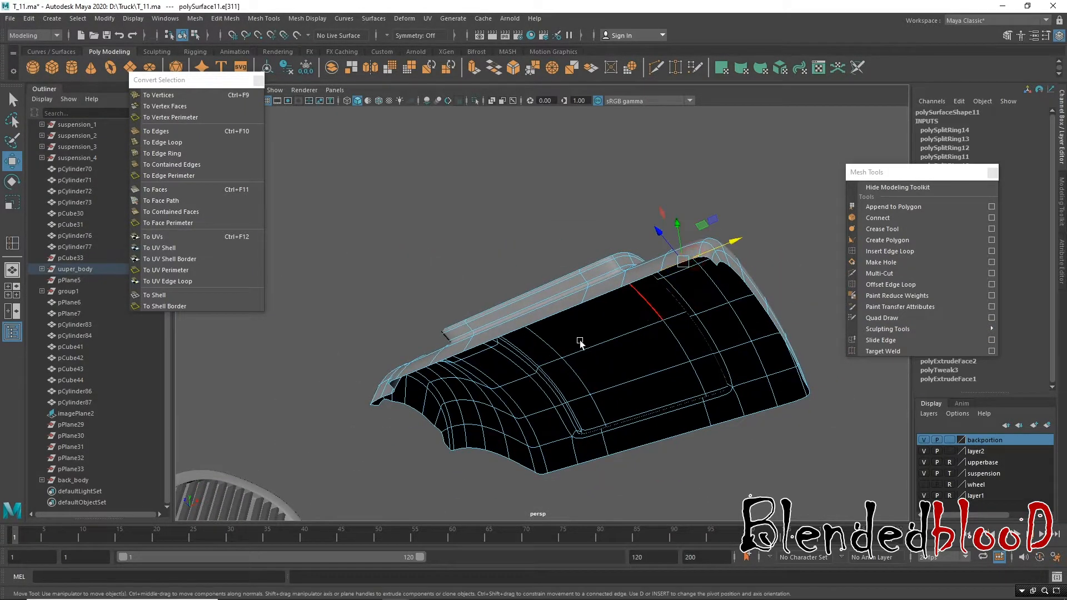
{"action": "left_click_drag", "start_coordinate": [579, 340], "coordinate": [620, 311], "text": "alt"}
{"action": "left_click_drag", "start_coordinate": [702, 337], "coordinate": [623, 387], "text": "alt"}
{"action": "left_click_drag", "start_coordinate": [572, 312], "coordinate": [570, 339], "text": "alt"}
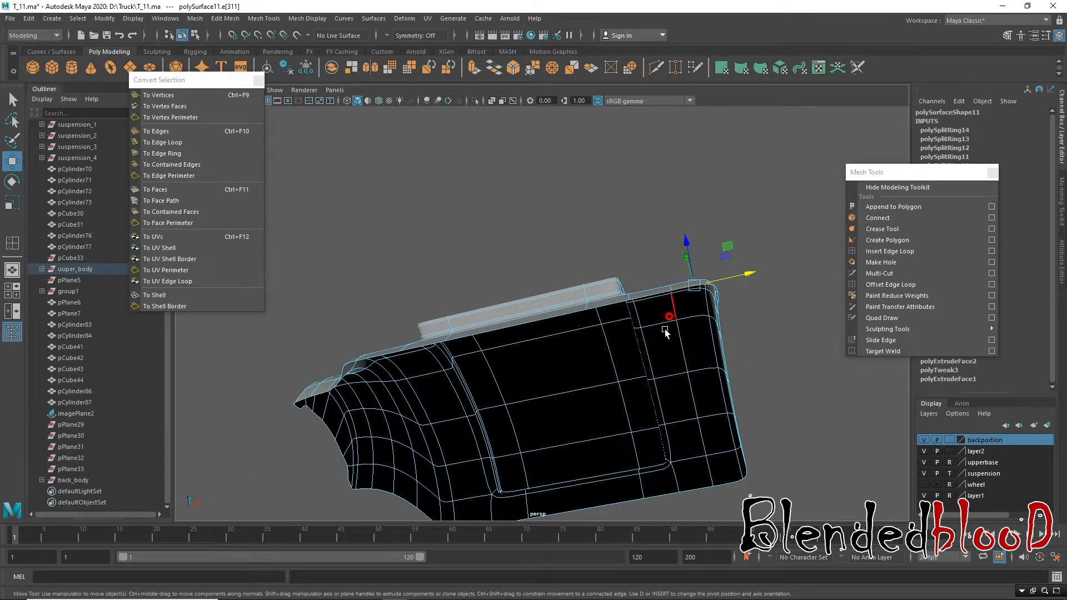
{"action": "left_click_drag", "start_coordinate": [668, 326], "coordinate": [653, 328], "text": "alt"}
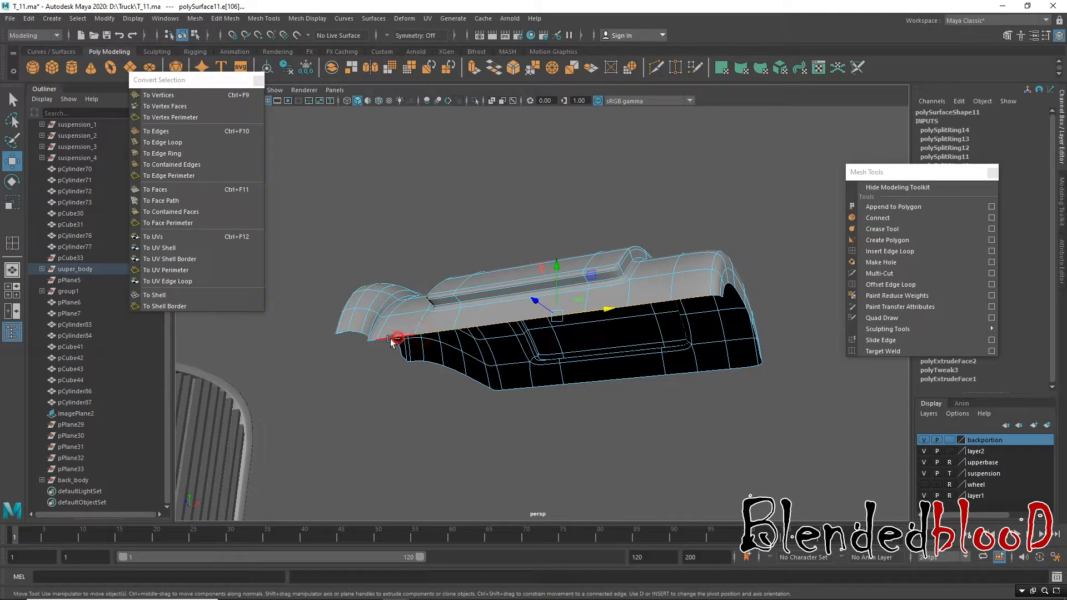
{"action": "left_click_drag", "start_coordinate": [370, 391], "coordinate": [365, 369], "text": "alt"}
{"action": "middle_click_drag", "start_coordinate": [365, 369], "coordinate": [562, 333], "text": "alt"}
{"action": "scroll", "coordinate": [507, 304], "scroll_direction": "up", "scroll_amount": 4}
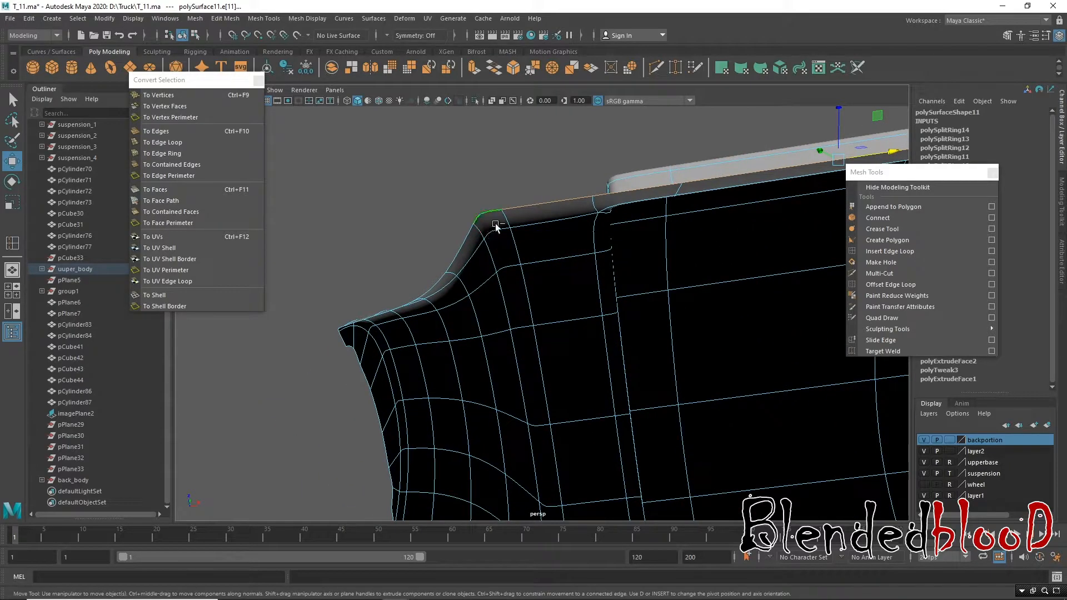
{"action": "left_click_drag", "start_coordinate": [644, 293], "coordinate": [643, 397], "text": "alt"}
{"action": "key", "text": "3"}
{"action": "left_click_drag", "start_coordinate": [681, 349], "coordinate": [665, 357], "text": "alt"}
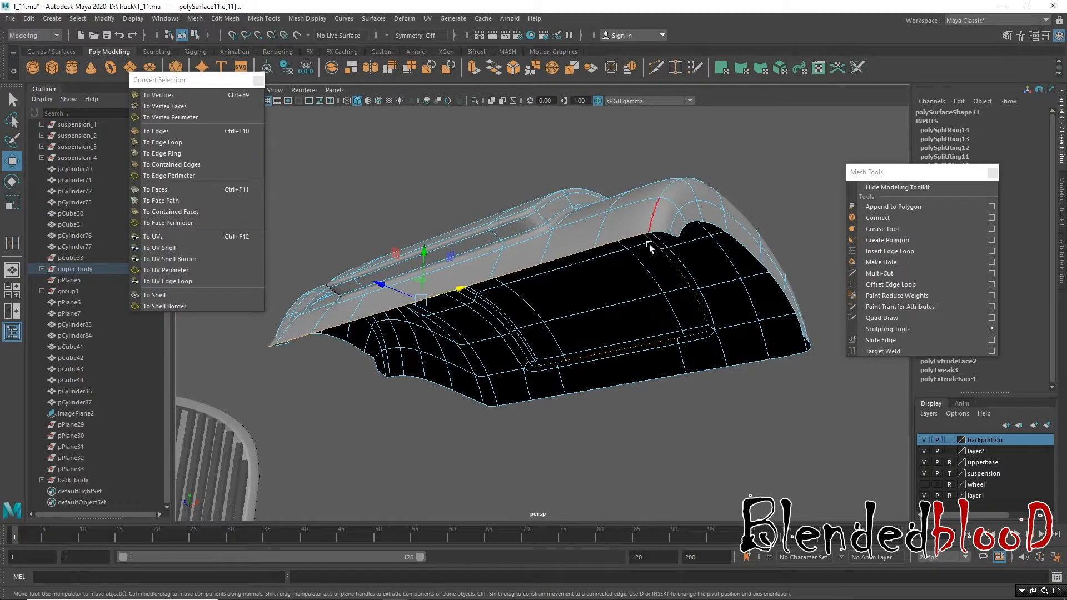
{"action": "mouse_move", "coordinate": [726, 332]}
{"action": "left_mouse_down", "text": "alt"}
{"action": "mouse_move", "coordinate": [752, 365]}
{"action": "mouse_move", "coordinate": [712, 355]}
{"action": "mouse_move", "coordinate": [709, 345]}
{"action": "mouse_move", "coordinate": [724, 353]}
{"action": "mouse_move", "coordinate": [706, 333]}
{"action": "left_mouse_up", "text": "alt"}
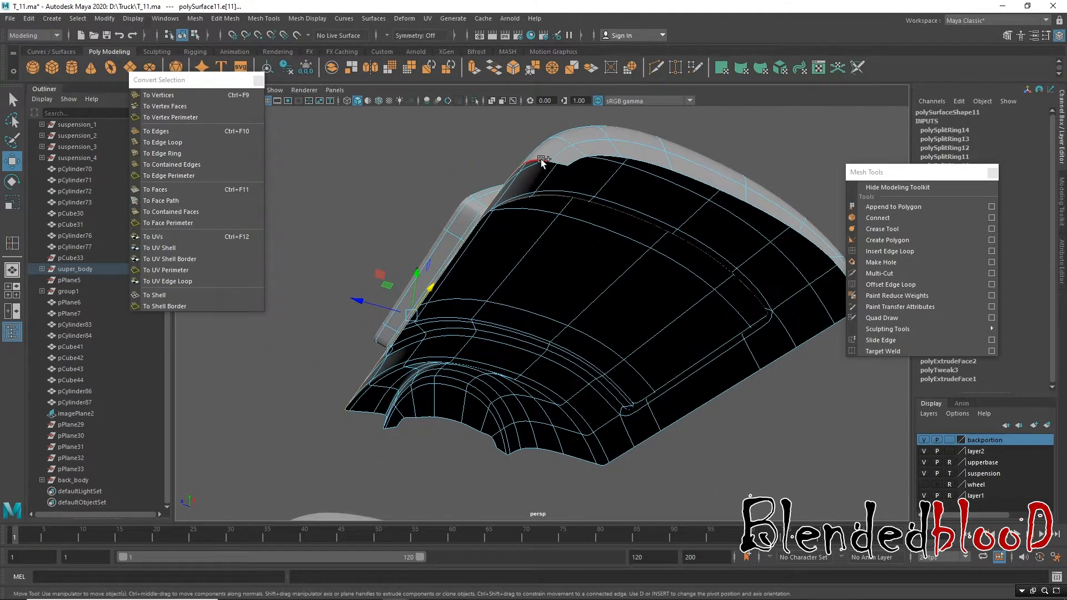
{"action": "left_click_drag", "start_coordinate": [542, 161], "coordinate": [585, 247], "text": "alt"}
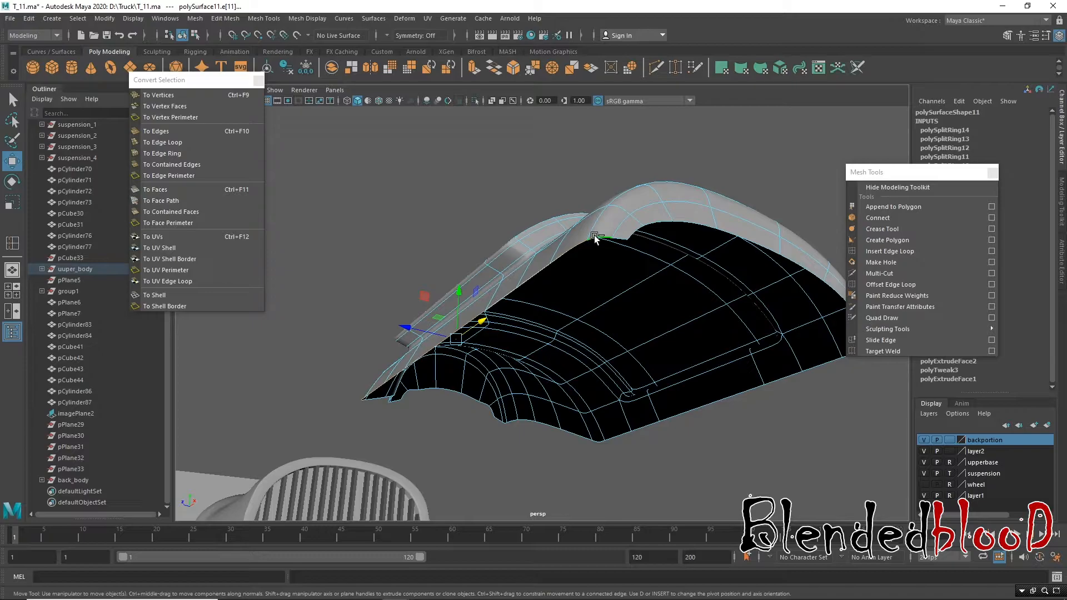
Step: Add the lower border edges along the cover's opposite long side to the selection
{"action": "left_click_drag", "start_coordinate": [720, 336], "coordinate": [420, 222], "text": "alt"}
{"action": "left_click", "coordinate": [408, 233], "text": "shift"}
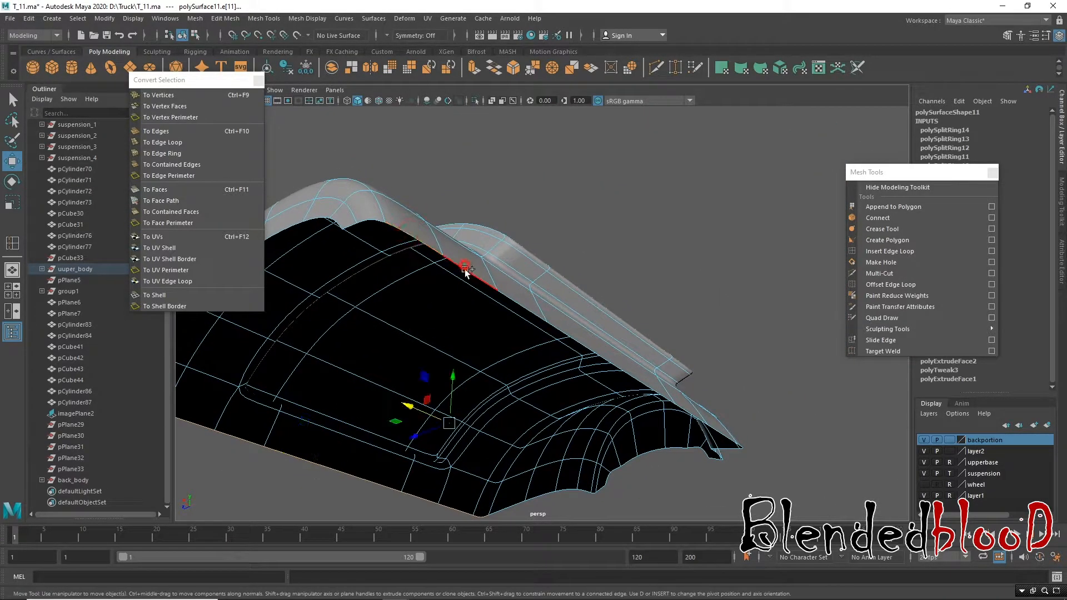
{"action": "left_click_drag", "start_coordinate": [678, 373], "coordinate": [515, 347], "text": "alt"}
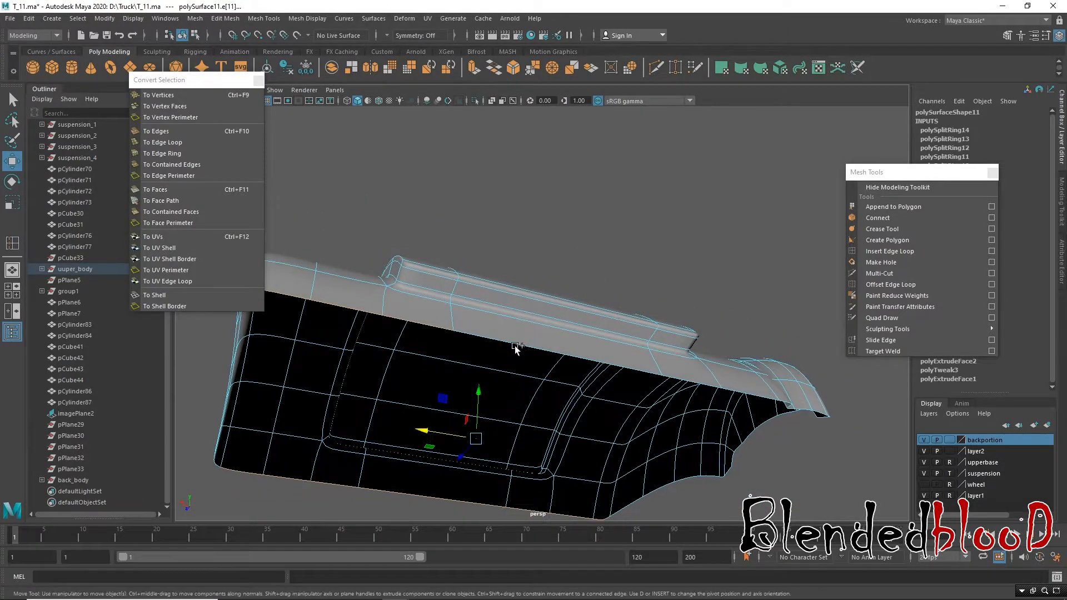
{"action": "left_click_drag", "start_coordinate": [730, 403], "coordinate": [688, 369], "text": "alt"}
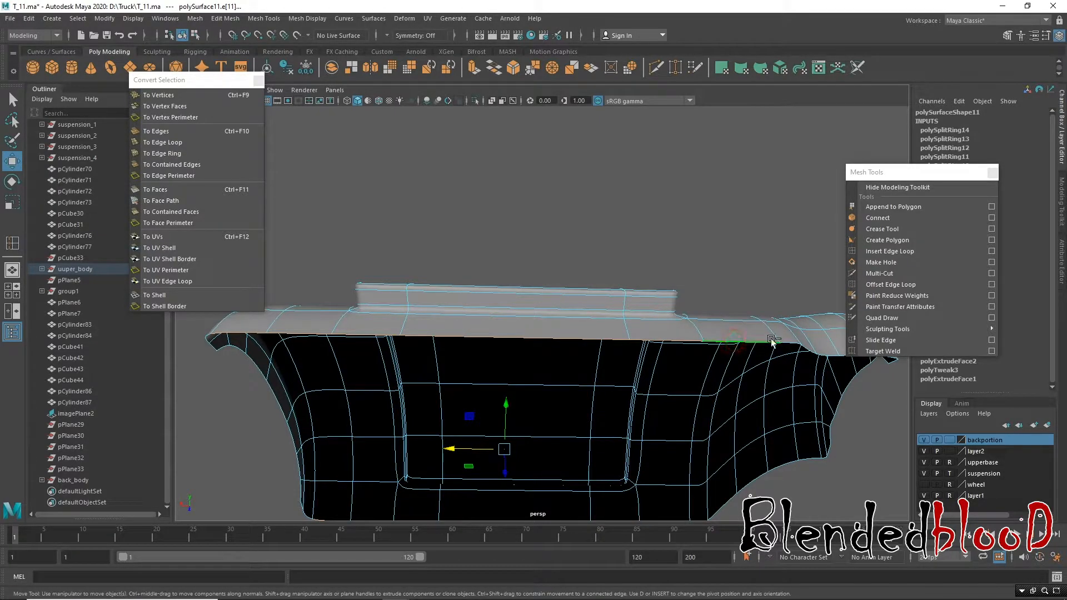
{"action": "left_click_drag", "start_coordinate": [771, 401], "coordinate": [646, 332], "text": "alt"}
Step: Extrude the selected border edges and scale them inward to form a narrow flange under each side, previewing it smoothed
{"action": "key", "text": "1"}
{"action": "left_click", "coordinate": [475, 69]}
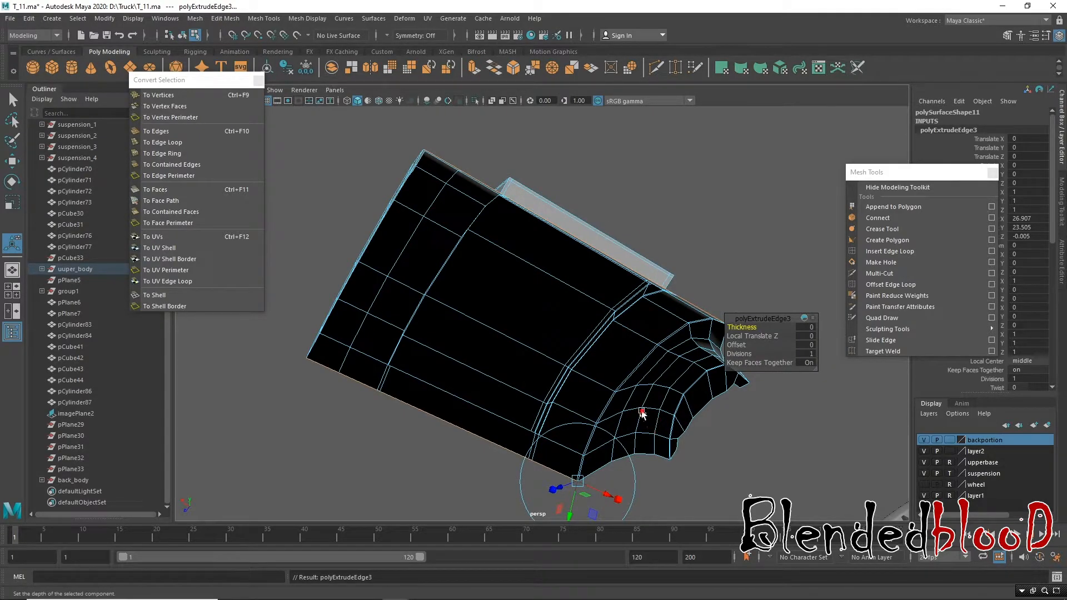
{"action": "key", "text": "r"}
{"action": "mouse_move", "coordinate": [537, 307]}
{"action": "left_mouse_down"}
{"action": "mouse_move", "coordinate": [531, 314]}
{"action": "mouse_move", "coordinate": [522, 291]}
{"action": "mouse_move", "coordinate": [527, 239]}
{"action": "mouse_move", "coordinate": [553, 255]}
{"action": "mouse_move", "coordinate": [542, 307]}
{"action": "left_mouse_up"}
{"action": "key", "text": "w"}
{"action": "middle_click_drag", "start_coordinate": [562, 270], "coordinate": [606, 302], "text": "alt"}
{"action": "right_click_drag", "start_coordinate": [611, 286], "coordinate": [626, 365], "text": "alt"}
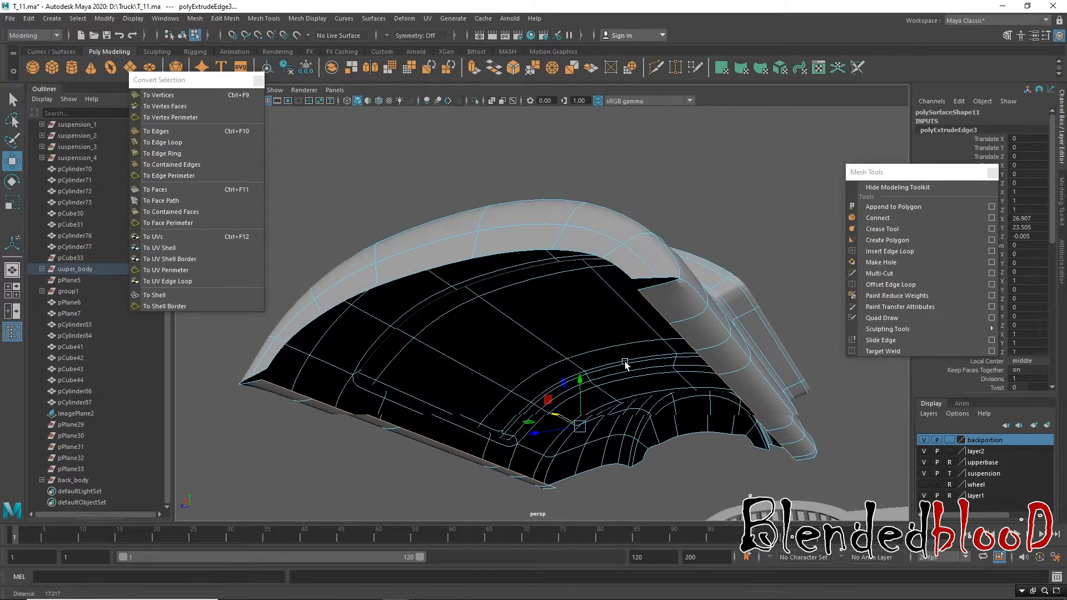
{"action": "left_click_drag", "start_coordinate": [727, 387], "coordinate": [548, 392], "text": "alt"}
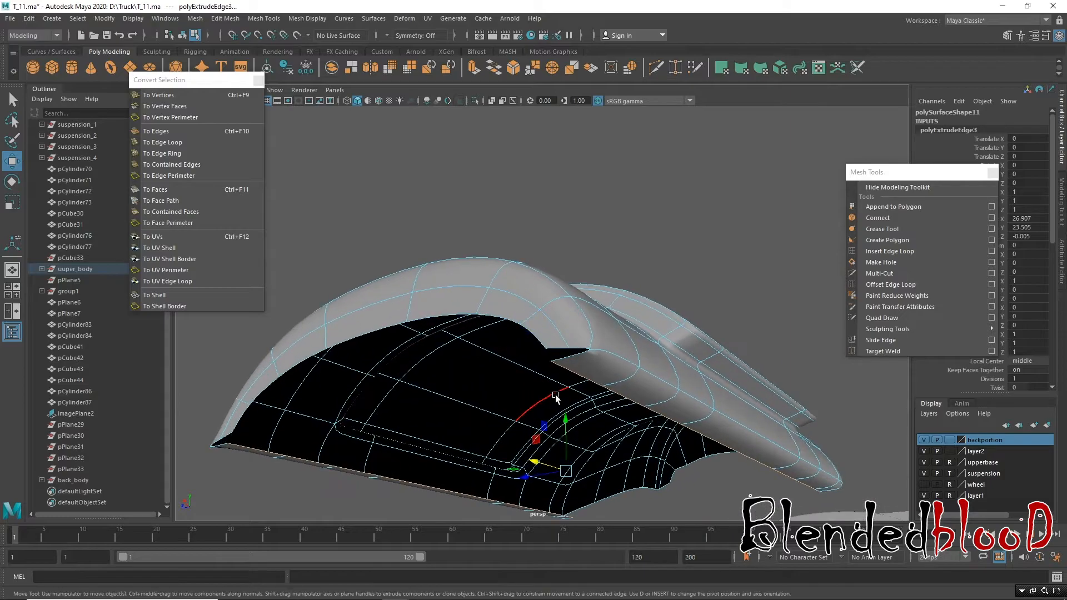
{"action": "key", "text": "1"}
Step: Insert an edge loop lengthwise along the underside flange on each side of the cover
{"action": "left_click", "coordinate": [890, 251]}
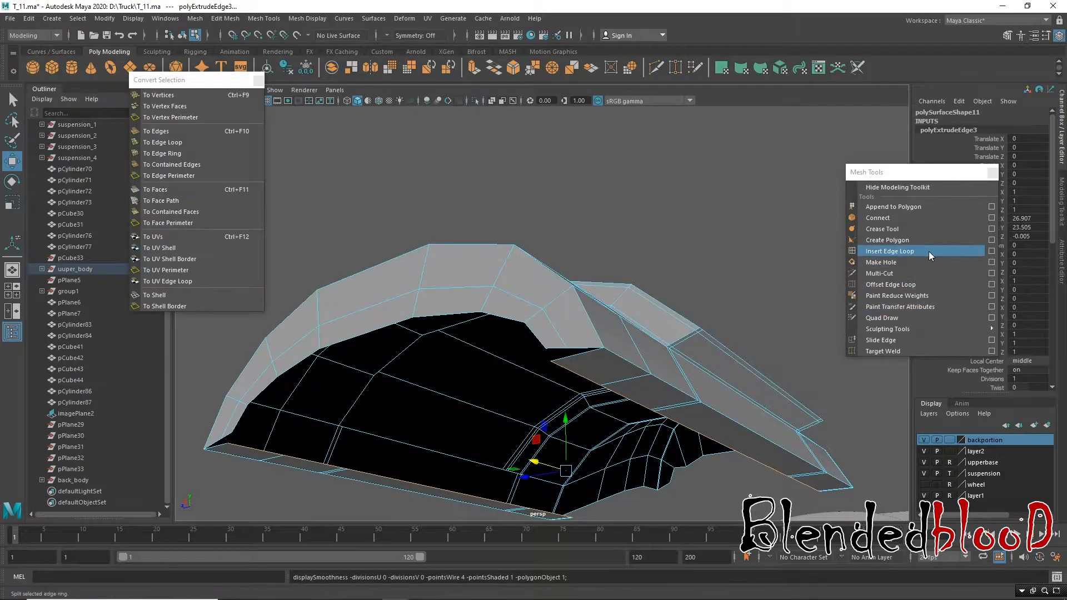
{"action": "left_click", "coordinate": [576, 361]}
{"action": "left_click_drag", "start_coordinate": [515, 395], "coordinate": [333, 311], "text": "alt"}
{"action": "left_click_drag", "start_coordinate": [356, 396], "coordinate": [364, 392]}
{"action": "key", "text": "w"}
Step: Target-weld the open flange vertices to the front rim at both front corners, and display the cover smoothed
{"action": "right_click_drag", "start_coordinate": [348, 283], "coordinate": [295, 283]}
{"action": "left_click", "coordinate": [318, 233]}
{"action": "left_click", "coordinate": [883, 352]}
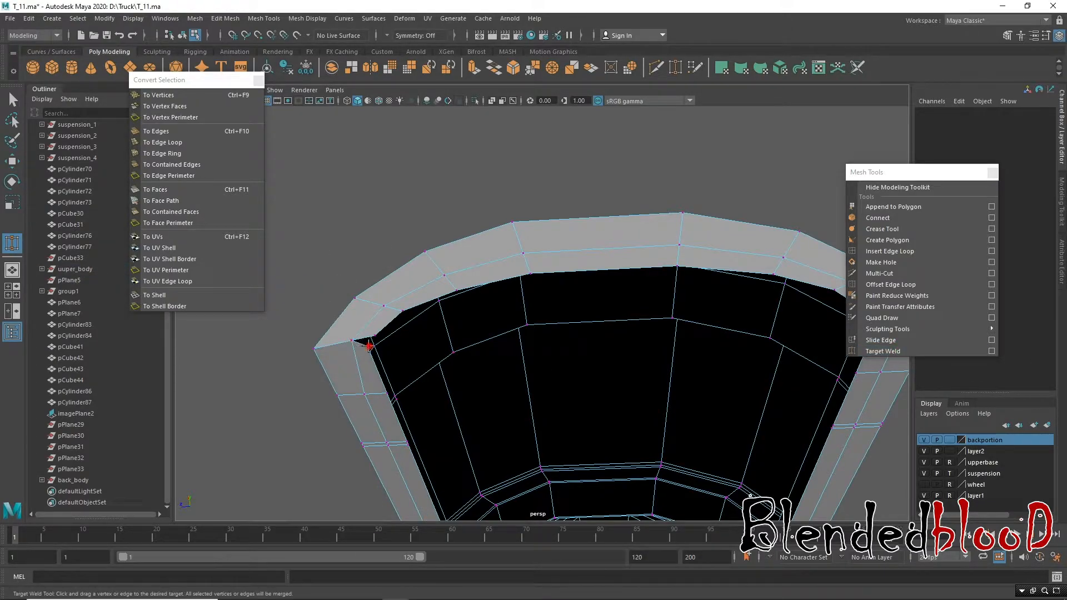
{"action": "left_click_drag", "start_coordinate": [392, 336], "coordinate": [393, 336]}
{"action": "middle_click_drag", "start_coordinate": [637, 374], "coordinate": [441, 353], "text": "alt"}
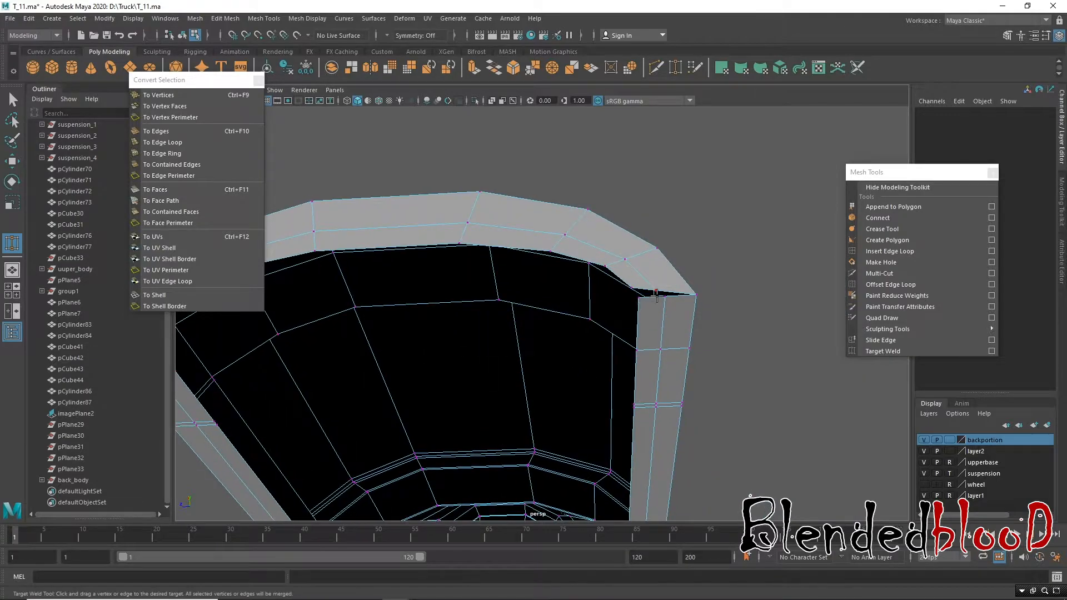
{"action": "left_click_drag", "start_coordinate": [662, 295], "coordinate": [657, 290]}
{"action": "left_click_drag", "start_coordinate": [641, 299], "coordinate": [633, 290]}
{"action": "key", "text": "w"}
{"action": "key", "text": "3"}
Step: Return to object selection, deselect the cover, and examine its finished shape beside the truck
{"action": "right_click_drag", "start_coordinate": [659, 303], "coordinate": [717, 247]}
{"action": "left_click", "coordinate": [716, 245]}
{"action": "right_click_drag", "start_coordinate": [708, 303], "coordinate": [610, 200], "text": "alt"}
{"action": "left_click_drag", "start_coordinate": [603, 298], "coordinate": [665, 300], "text": "alt"}
{"action": "left_click_drag", "start_coordinate": [485, 361], "coordinate": [860, 455], "text": "alt"}
{"action": "right_click_drag", "start_coordinate": [767, 406], "coordinate": [489, 244], "text": "alt"}
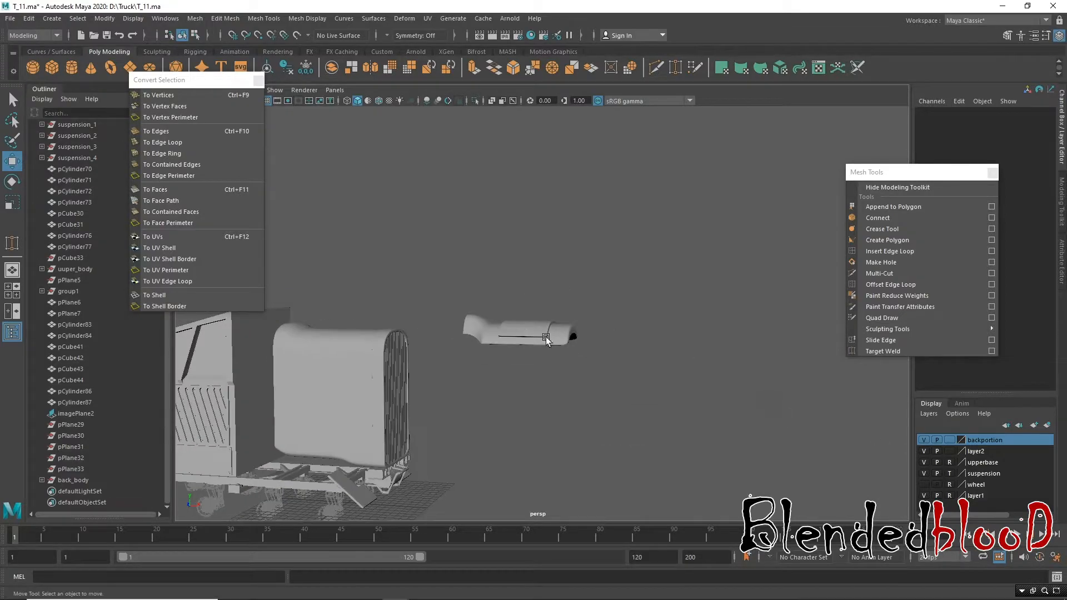
Step: Move the cover along Z onto the top of the truck's hood, to about -10.3
{"action": "left_click", "coordinate": [545, 336]}
{"action": "left_click_drag", "start_coordinate": [516, 342], "coordinate": [392, 347]}
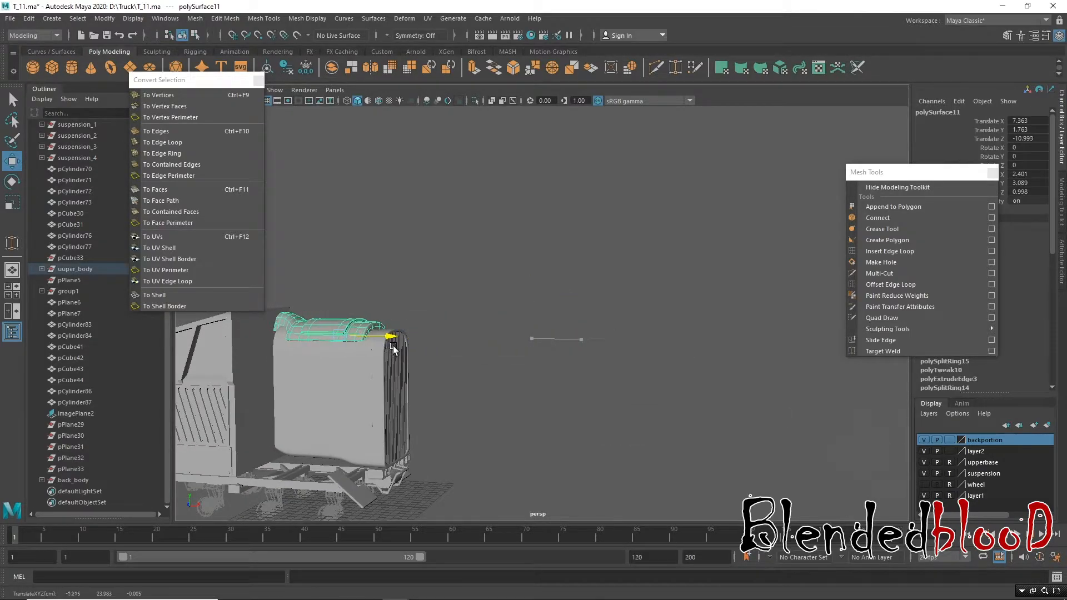
{"action": "middle_click_drag", "start_coordinate": [384, 367], "coordinate": [492, 383], "text": "alt"}
{"action": "right_click_drag", "start_coordinate": [389, 356], "coordinate": [512, 350], "text": "alt"}
{"action": "left_click_drag", "start_coordinate": [219, 365], "coordinate": [355, 395], "text": "alt"}
{"action": "middle_click_drag", "start_coordinate": [355, 395], "coordinate": [462, 302], "text": "alt"}
{"action": "left_click_drag", "start_coordinate": [462, 303], "coordinate": [451, 299], "text": "alt"}
{"action": "left_click_drag", "start_coordinate": [500, 332], "coordinate": [595, 323], "text": "alt"}
{"action": "left_click", "coordinate": [550, 198]}
{"action": "left_click", "coordinate": [505, 308]}
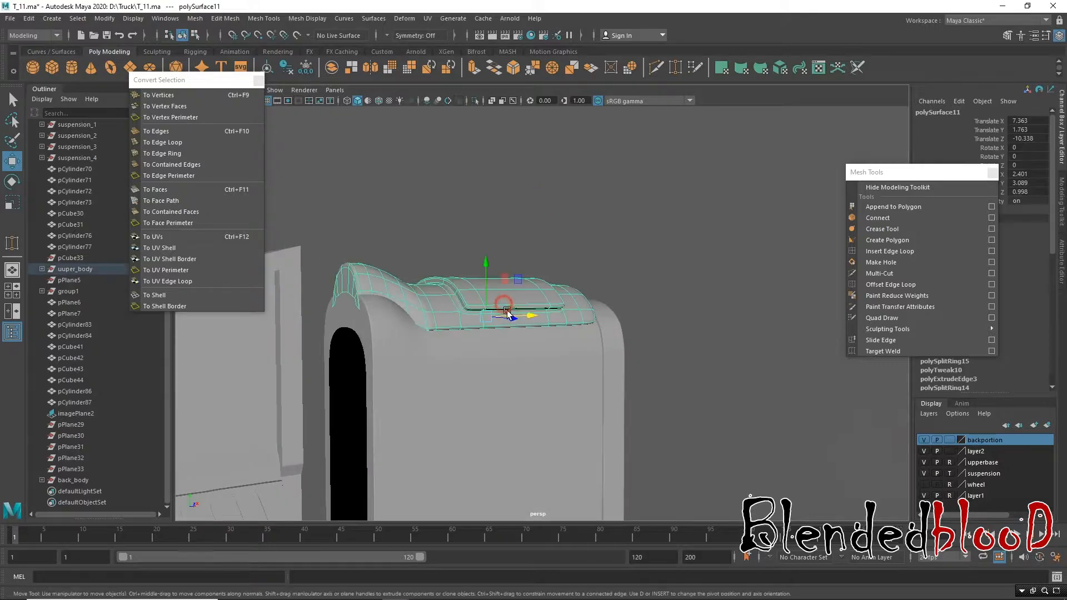
{"action": "left_click_drag", "start_coordinate": [524, 315], "coordinate": [528, 315]}
{"action": "left_click", "coordinate": [535, 188]}
Step: Examine from below how the cover's side flange and corner meet the hood
{"action": "left_click_drag", "start_coordinate": [624, 289], "coordinate": [496, 346], "text": "alt"}
{"action": "right_click_drag", "start_coordinate": [495, 345], "coordinate": [542, 514], "text": "alt"}
{"action": "left_click_drag", "start_coordinate": [442, 424], "coordinate": [509, 248], "text": "alt"}
{"action": "left_click", "coordinate": [522, 146]}
{"action": "left_click_drag", "start_coordinate": [536, 164], "coordinate": [567, 281], "text": "alt"}
{"action": "middle_click_drag", "start_coordinate": [561, 226], "coordinate": [547, 325], "text": "alt"}
{"action": "left_click_drag", "start_coordinate": [547, 326], "coordinate": [577, 294], "text": "alt"}
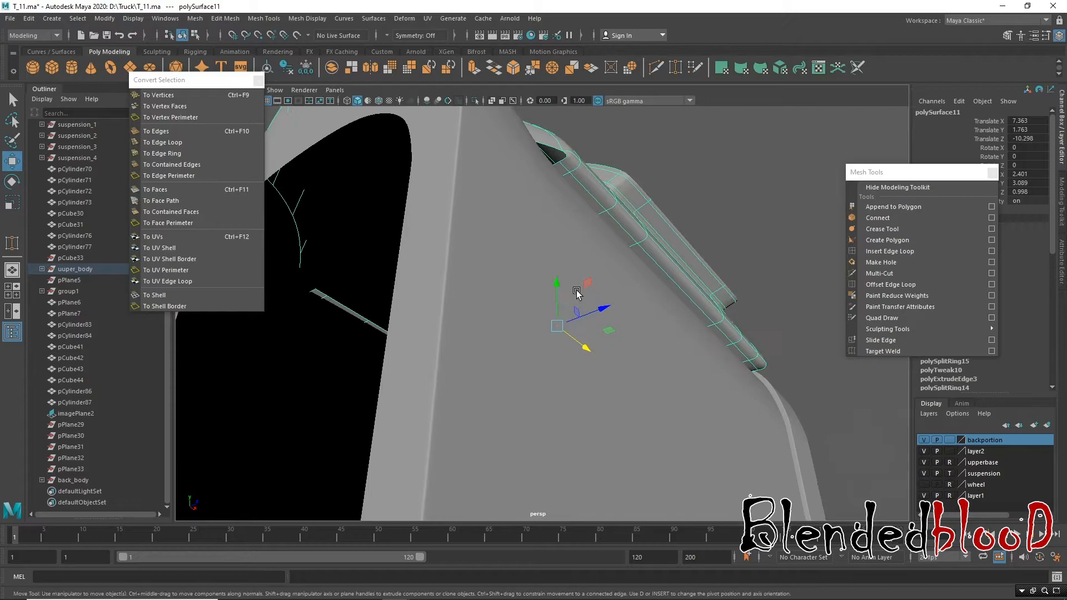
{"action": "left_click_drag", "start_coordinate": [568, 233], "coordinate": [635, 325], "text": "alt"}
{"action": "left_click_drag", "start_coordinate": [581, 367], "coordinate": [600, 362], "text": "alt"}
Step: Move the cover back off the hood to Z -0.766 and display its underside unsmoothed
{"action": "left_click_drag", "start_coordinate": [556, 328], "coordinate": [842, 380]}
{"action": "left_click_drag", "start_coordinate": [617, 359], "coordinate": [672, 457], "text": "alt"}
{"action": "scroll", "coordinate": [620, 310], "scroll_direction": "up", "scroll_amount": 5}
{"action": "left_click_drag", "start_coordinate": [620, 310], "coordinate": [593, 376], "text": "alt"}
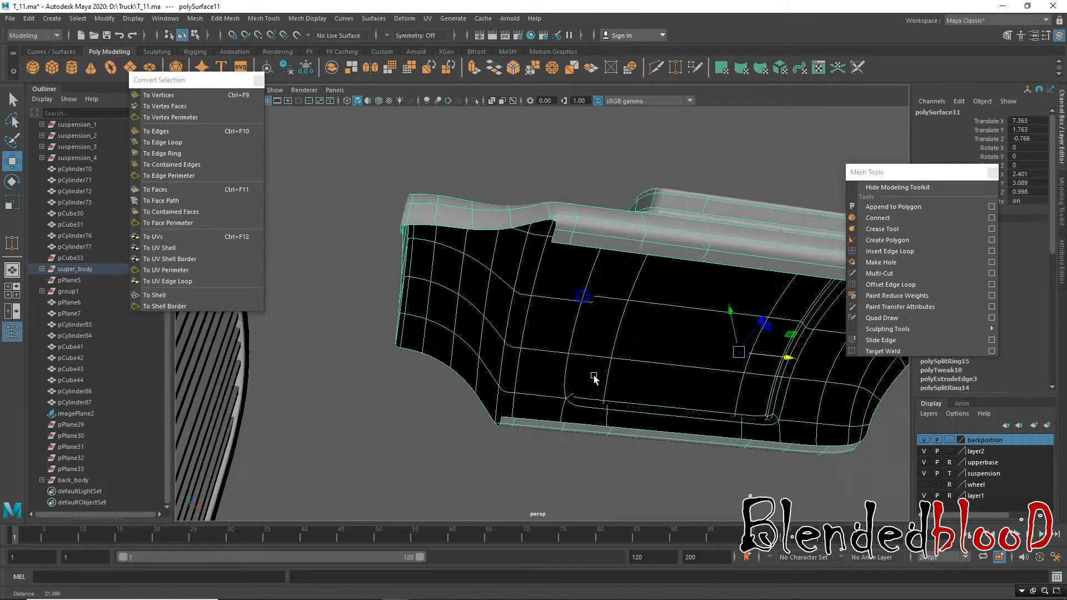
{"action": "scroll", "coordinate": [593, 377], "scroll_direction": "up", "scroll_amount": 3}
{"action": "left_click_drag", "start_coordinate": [567, 302], "coordinate": [579, 338], "text": "alt"}
{"action": "scroll", "coordinate": [579, 338], "scroll_direction": "up", "scroll_amount": 2}
{"action": "key", "text": "1"}
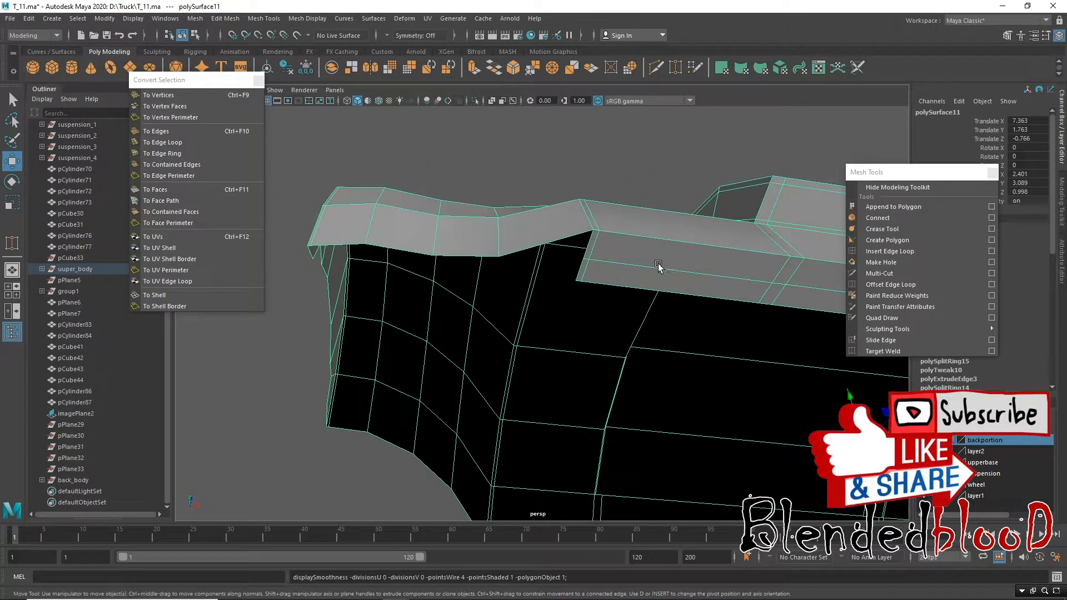
Step: Insert an edge loop across the curved end section of the cover, beside the open end of the side flange
{"action": "right_click_drag", "start_coordinate": [640, 239], "coordinate": [594, 242]}
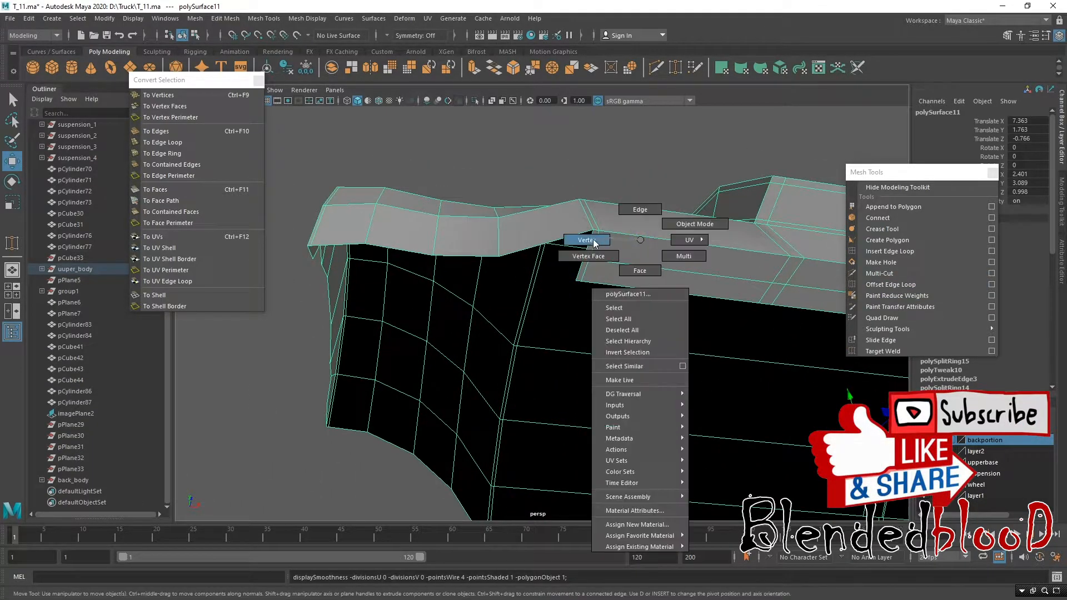
{"action": "left_click", "coordinate": [885, 351]}
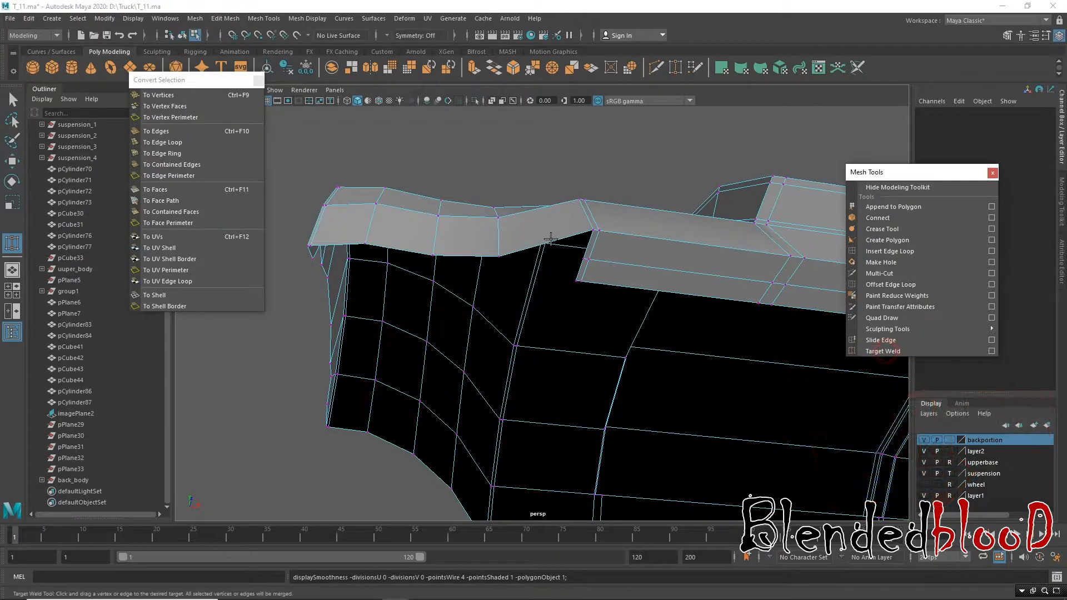
{"action": "left_click", "coordinate": [889, 251]}
{"action": "left_click_drag", "start_coordinate": [562, 239], "coordinate": [552, 243]}
Step: Target-weld the open flange vertices to the adjacent rim vertices at the curved end, and preview the corner smoothed
{"action": "key", "text": "w"}
{"action": "right_click_drag", "start_coordinate": [615, 254], "coordinate": [573, 251]}
{"action": "left_click", "coordinate": [876, 351]}
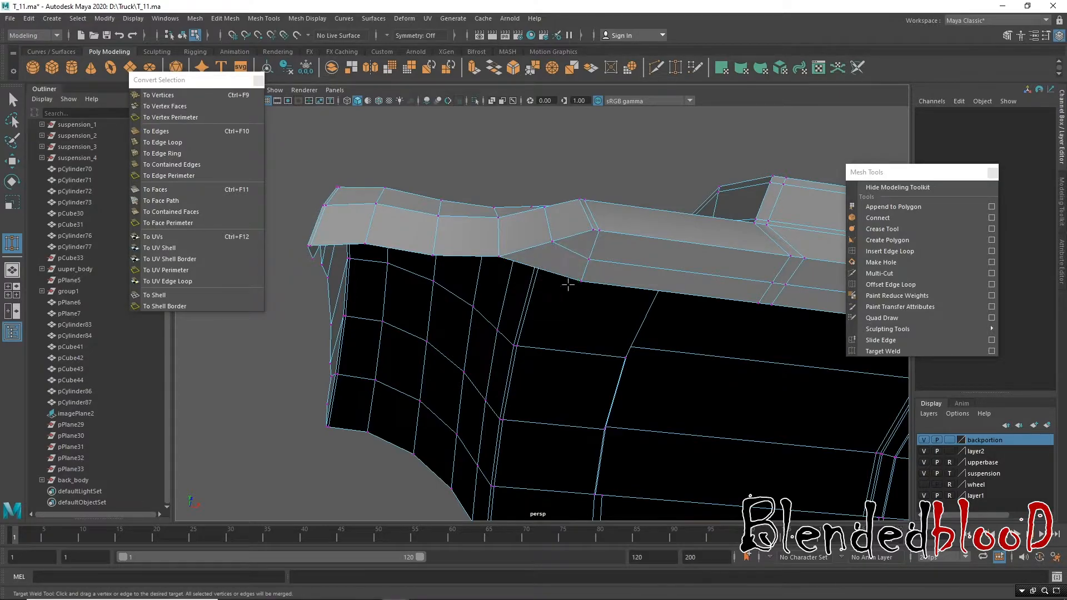
{"action": "key", "text": "w"}
{"action": "key", "text": "3"}
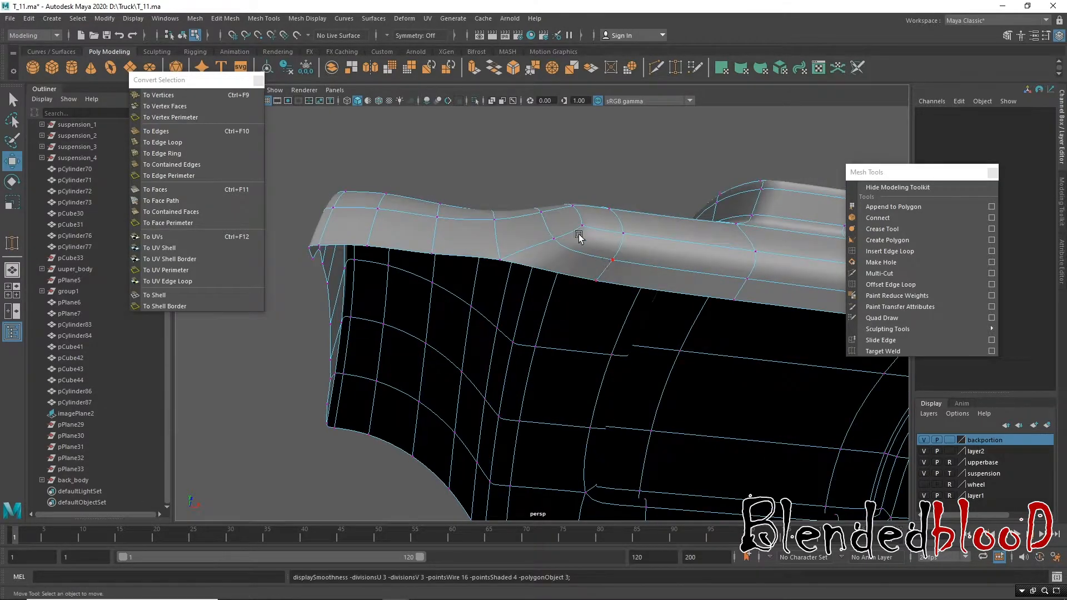
Step: Target-weld the flange's two open end vertices to the rim on the opposite side of the unsmoothed cover
{"action": "key", "text": "1"}
{"action": "left_click_drag", "start_coordinate": [596, 266], "coordinate": [627, 349], "text": "alt"}
{"action": "right_click_drag", "start_coordinate": [584, 319], "coordinate": [750, 376], "text": "alt"}
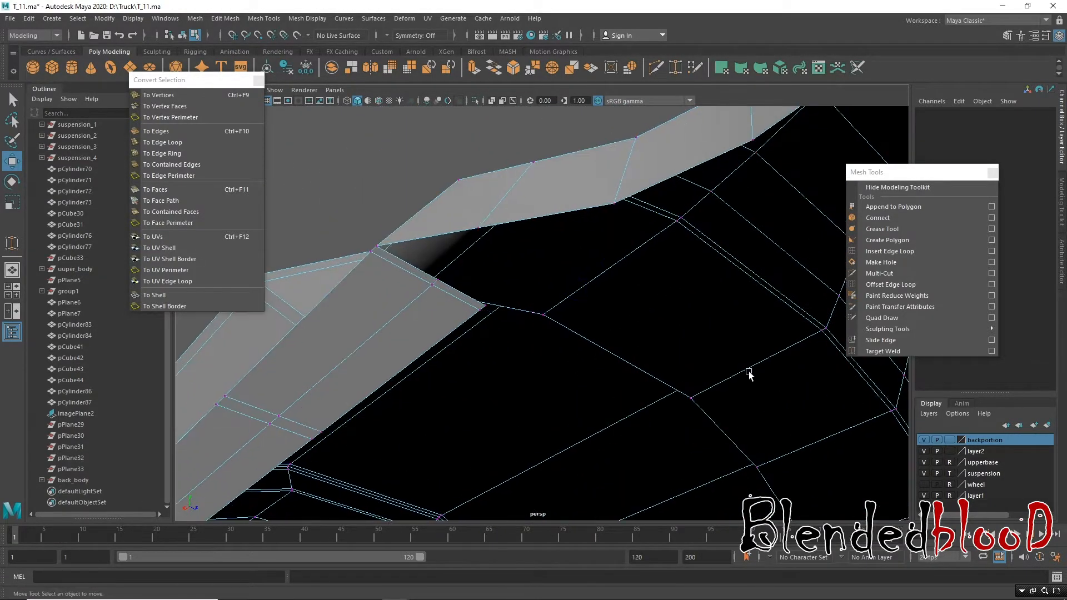
{"action": "left_click", "coordinate": [887, 351]}
{"action": "left_click_drag", "start_coordinate": [470, 232], "coordinate": [477, 228]}
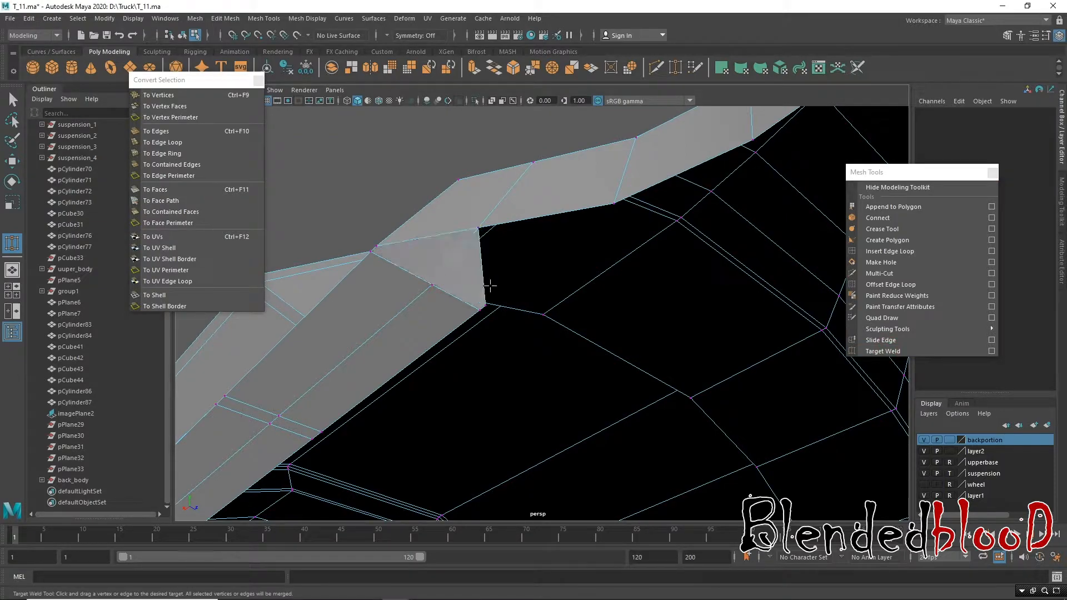
{"action": "left_click_drag", "start_coordinate": [614, 203], "coordinate": [614, 204]}
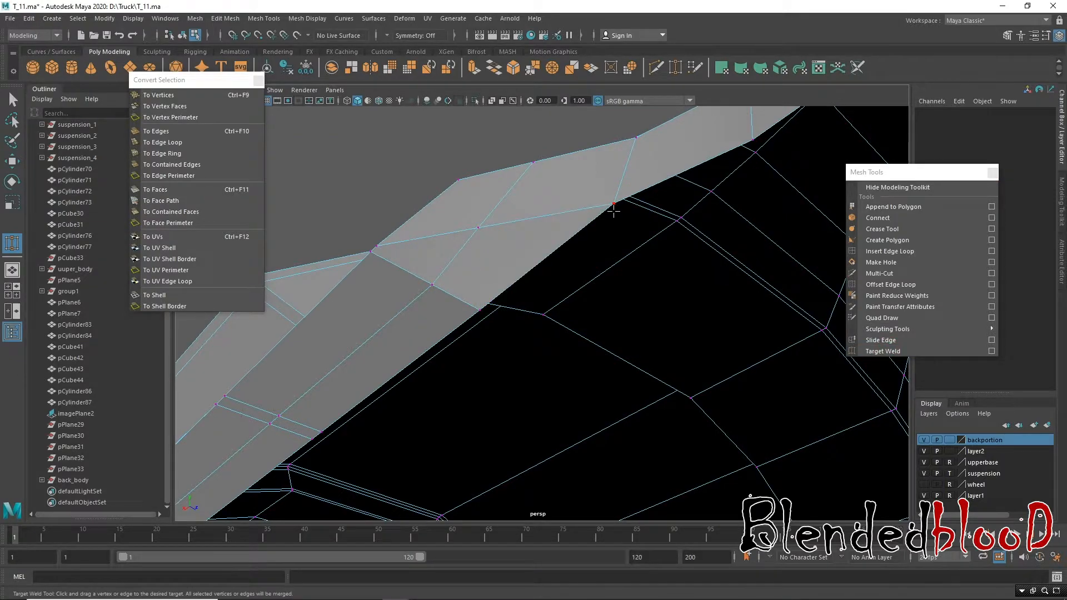
Step: Return to object selection with the cover smoothed, and show the rest of the truck again
{"action": "right_click_drag", "start_coordinate": [667, 270], "coordinate": [545, 369], "text": "alt"}
{"action": "left_click_drag", "start_coordinate": [545, 369], "coordinate": [603, 362], "text": "alt"}
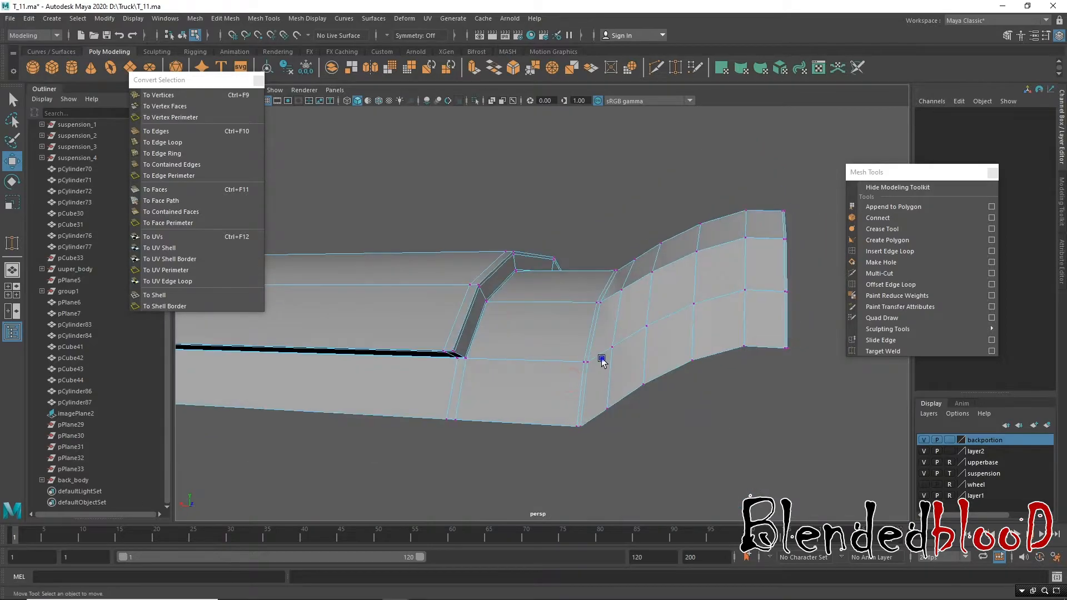
{"action": "right_click_drag", "start_coordinate": [602, 282], "coordinate": [661, 285]}
{"action": "right_click_drag", "start_coordinate": [664, 245], "coordinate": [665, 247]}
{"action": "key", "text": "3"}
{"action": "left_click", "coordinate": [728, 431]}
{"action": "left_click_drag", "start_coordinate": [718, 422], "coordinate": [429, 324], "text": "alt"}
{"action": "left_click", "coordinate": [476, 257]}
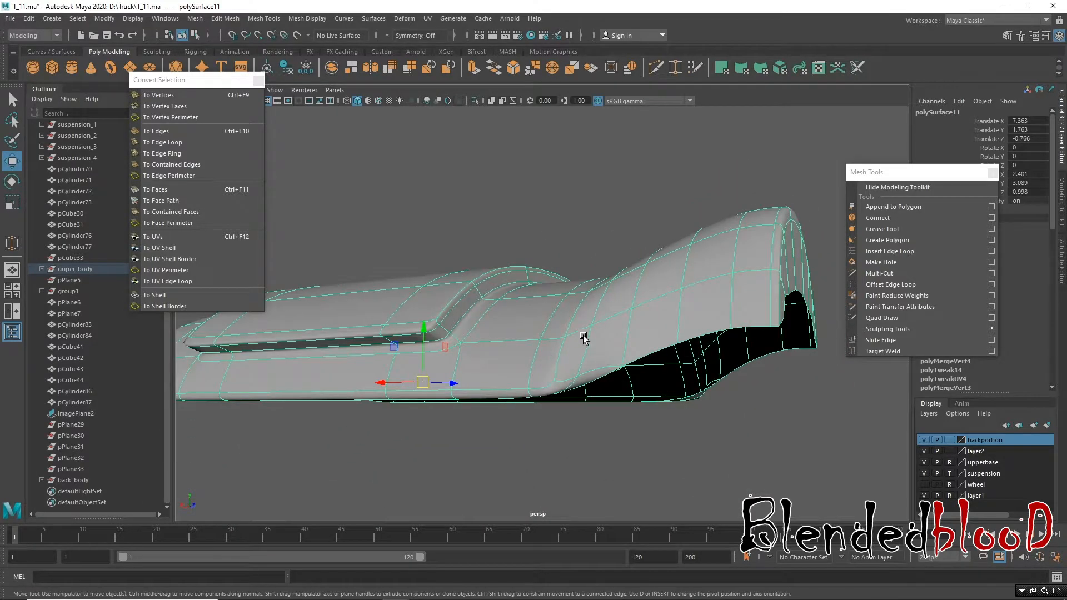
{"action": "left_click_drag", "start_coordinate": [571, 311], "coordinate": [600, 271], "text": "alt"}
{"action": "key", "text": "ctrl+1"}
{"action": "left_click", "coordinate": [557, 211]}
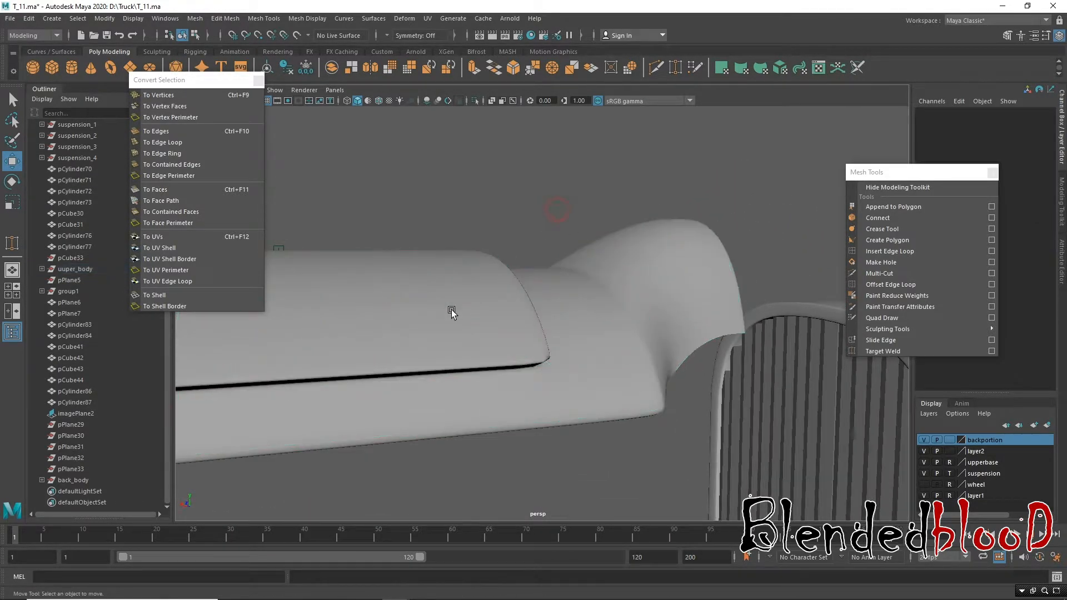
Step: Move the smoothed cover along Z onto the hood, to -10.311
{"action": "left_click_drag", "start_coordinate": [451, 311], "coordinate": [640, 340], "text": "alt"}
{"action": "right_click_drag", "start_coordinate": [622, 332], "coordinate": [557, 264], "text": "alt"}
{"action": "left_click", "coordinate": [631, 323]}
{"action": "right_click_drag", "start_coordinate": [590, 386], "coordinate": [567, 364], "text": "alt"}
{"action": "left_click_drag", "start_coordinate": [623, 371], "coordinate": [456, 325], "text": "alt"}
{"action": "middle_click_drag", "start_coordinate": [455, 324], "coordinate": [548, 300], "text": "alt"}
{"action": "right_click_drag", "start_coordinate": [552, 300], "coordinate": [558, 365], "text": "alt"}
{"action": "left_click_drag", "start_coordinate": [529, 314], "coordinate": [525, 315]}
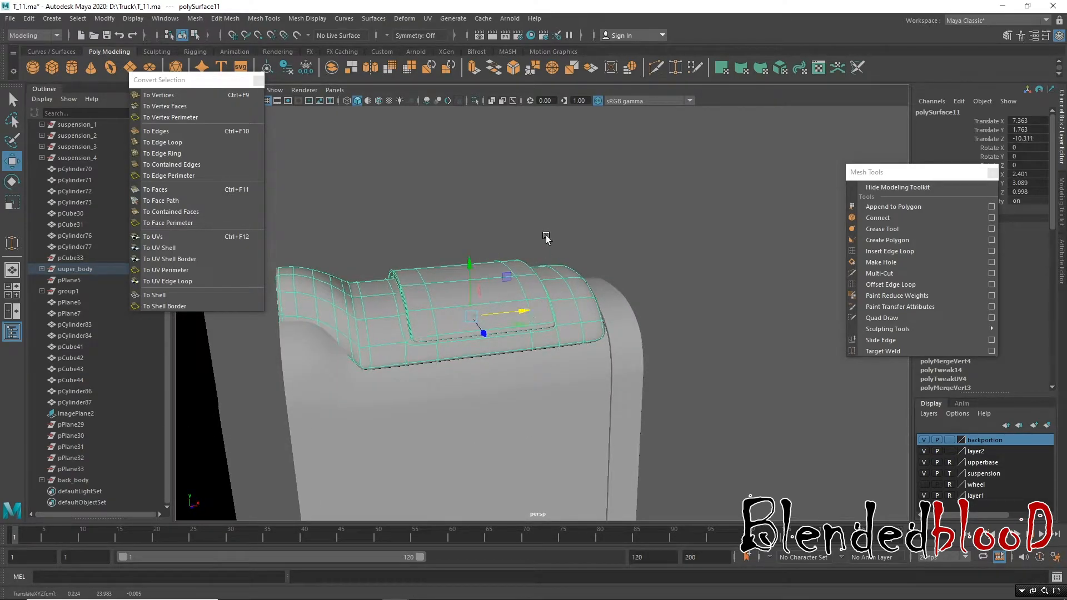
{"action": "left_click", "coordinate": [757, 338]}
Step: Examine the cover's fit above the grille and compare it with the reference image in the side view
{"action": "left_click_drag", "start_coordinate": [736, 336], "coordinate": [648, 317], "text": "alt"}
{"action": "right_click_drag", "start_coordinate": [648, 316], "coordinate": [525, 270], "text": "alt"}
{"action": "left_click_drag", "start_coordinate": [628, 316], "coordinate": [574, 307], "text": "alt"}
{"action": "right_click_drag", "start_coordinate": [472, 261], "coordinate": [553, 273], "text": "alt"}
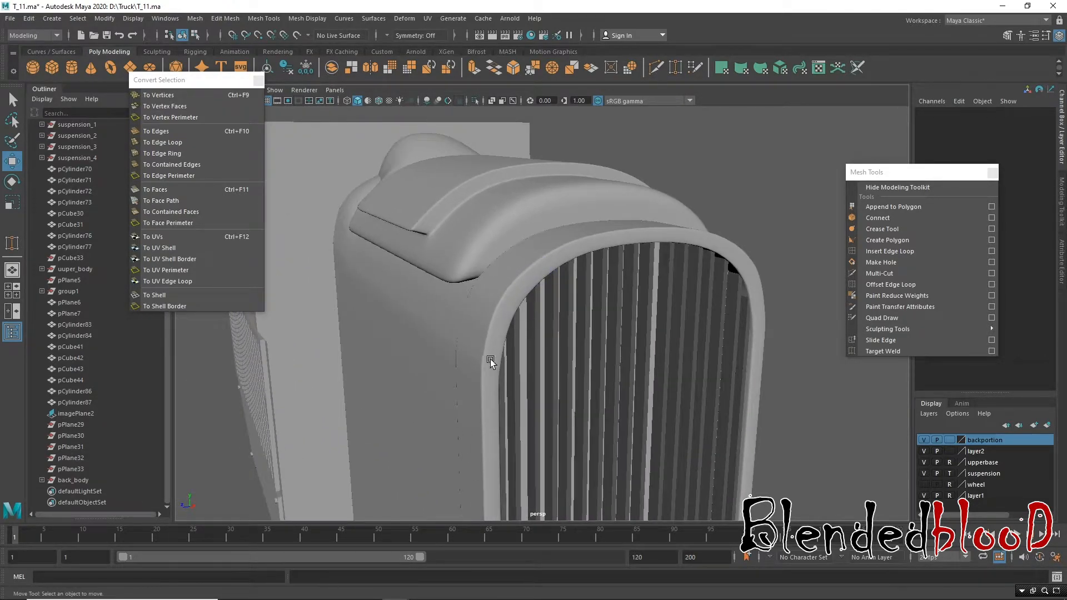
{"action": "key", "text": "space"}
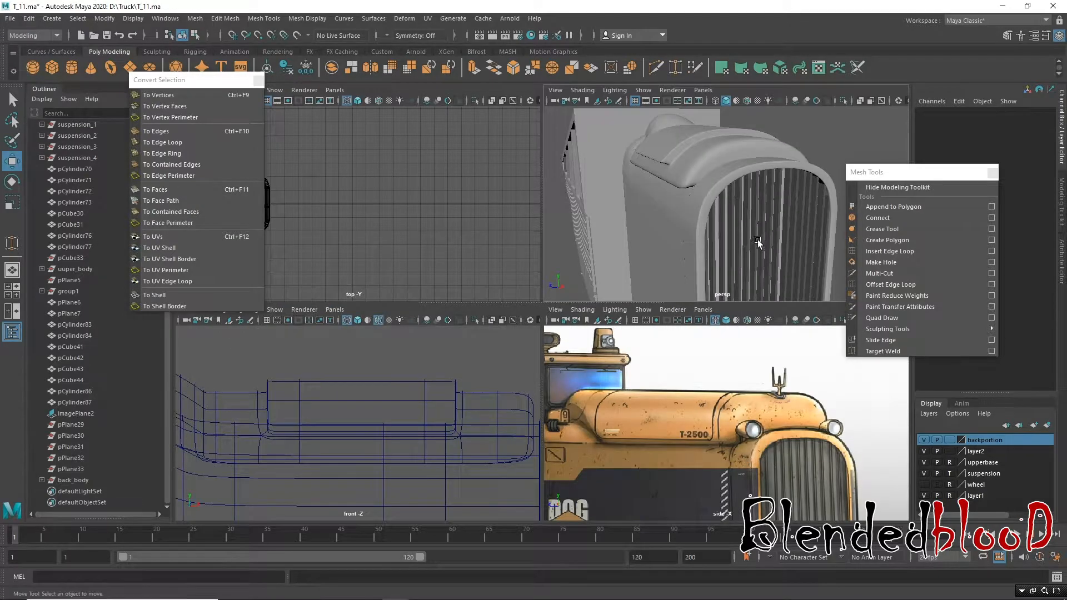
{"action": "key", "text": "space"}
{"action": "left_click_drag", "start_coordinate": [703, 255], "coordinate": [392, 345], "text": "alt"}
{"action": "right_click_drag", "start_coordinate": [486, 290], "coordinate": [531, 389], "text": "alt"}
Step: Scale the cover narrower across the hood, to an X scale of 2.212, and deselect it
{"action": "left_click", "coordinate": [509, 246]}
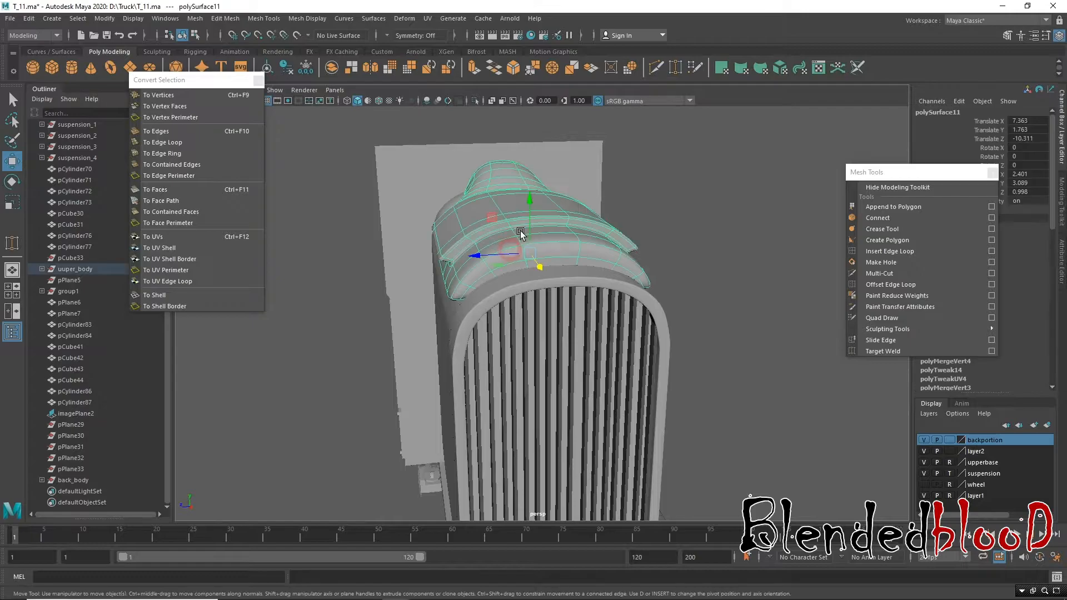
{"action": "right_click_drag", "start_coordinate": [521, 232], "coordinate": [540, 269], "text": "alt"}
{"action": "left_click_drag", "start_coordinate": [540, 269], "coordinate": [538, 367], "text": "alt"}
{"action": "key", "text": "r"}
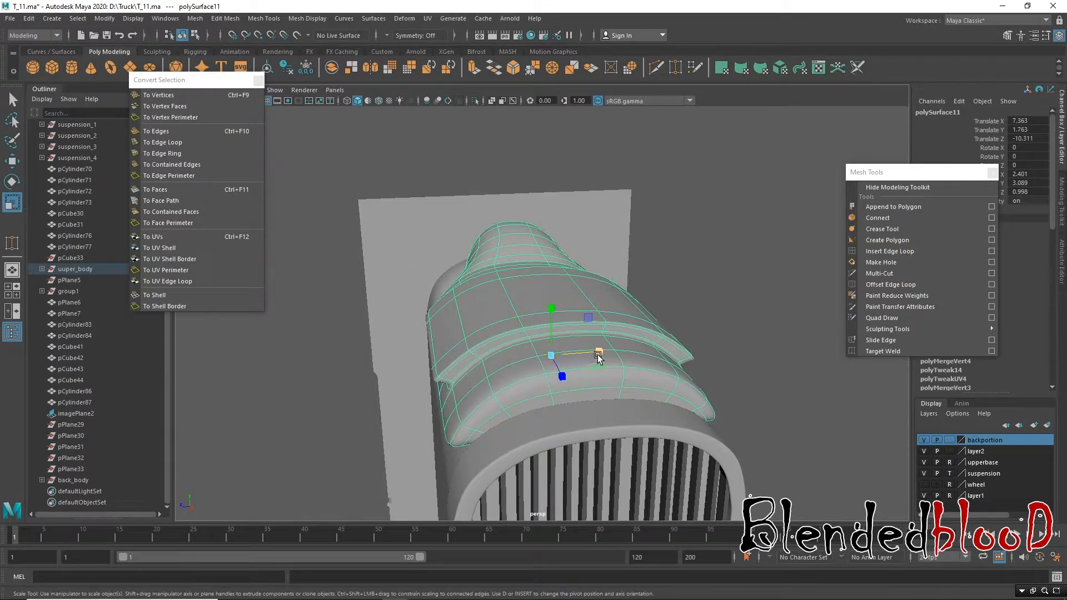
{"action": "left_click_drag", "start_coordinate": [600, 357], "coordinate": [595, 356]}
{"action": "left_click_drag", "start_coordinate": [536, 385], "coordinate": [602, 357], "text": "alt"}
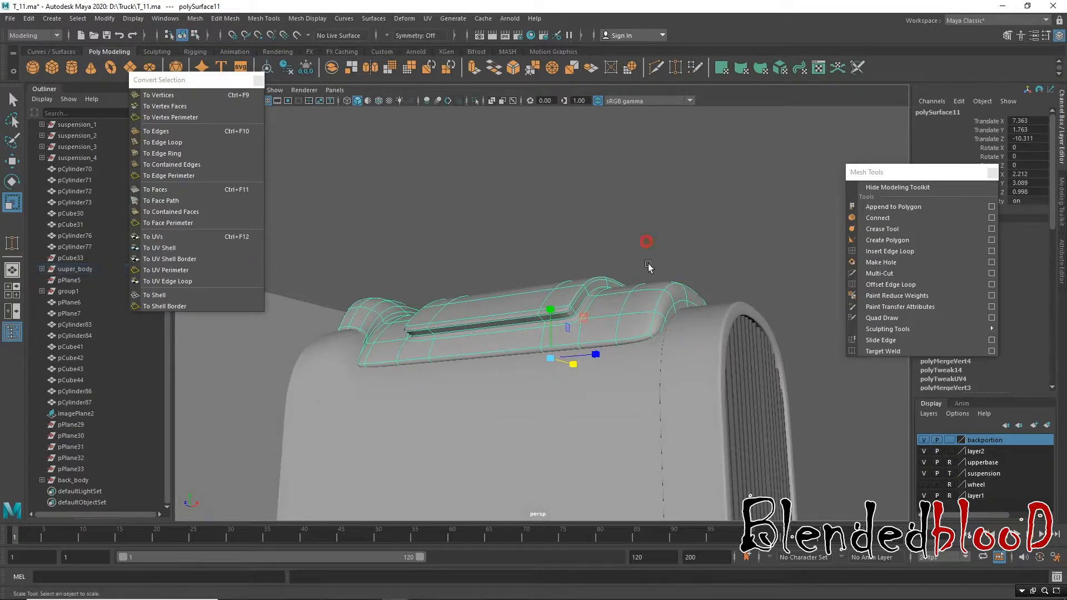
{"action": "left_click", "coordinate": [645, 244]}
Step: Select the truck's body parts and delete all construction history in the scene
{"action": "right_click_drag", "start_coordinate": [681, 329], "coordinate": [498, 262], "text": "alt"}
{"action": "left_click_drag", "start_coordinate": [583, 339], "coordinate": [601, 368], "text": "alt"}
{"action": "right_click_drag", "start_coordinate": [572, 343], "coordinate": [501, 325], "text": "alt"}
{"action": "left_click_drag", "start_coordinate": [602, 388], "coordinate": [587, 410], "text": "alt"}
{"action": "left_click_drag", "start_coordinate": [449, 389], "coordinate": [595, 421]}
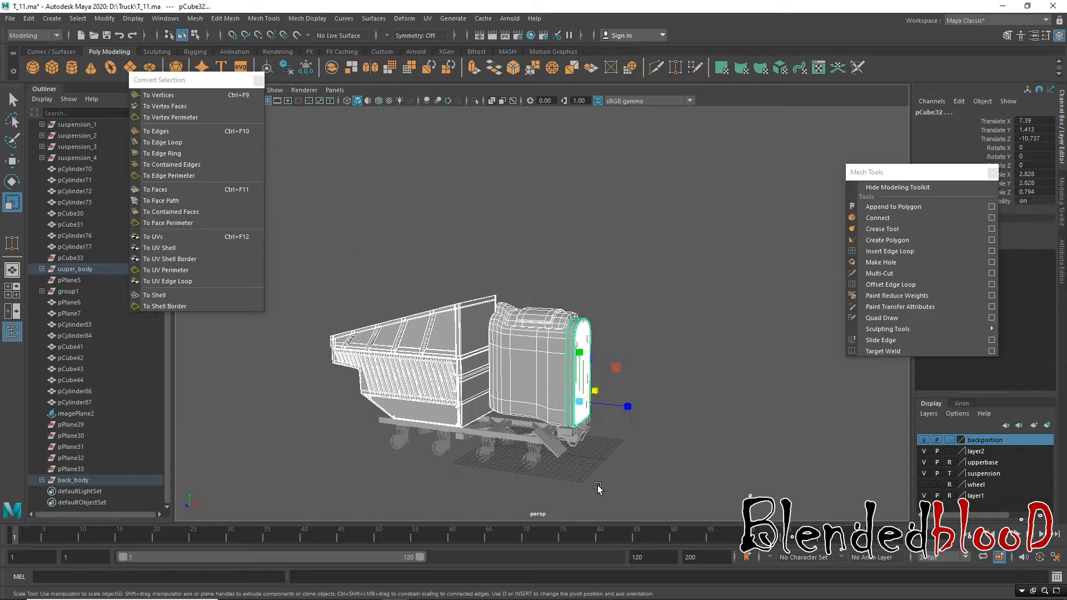
{"action": "left_click", "coordinate": [29, 19]}
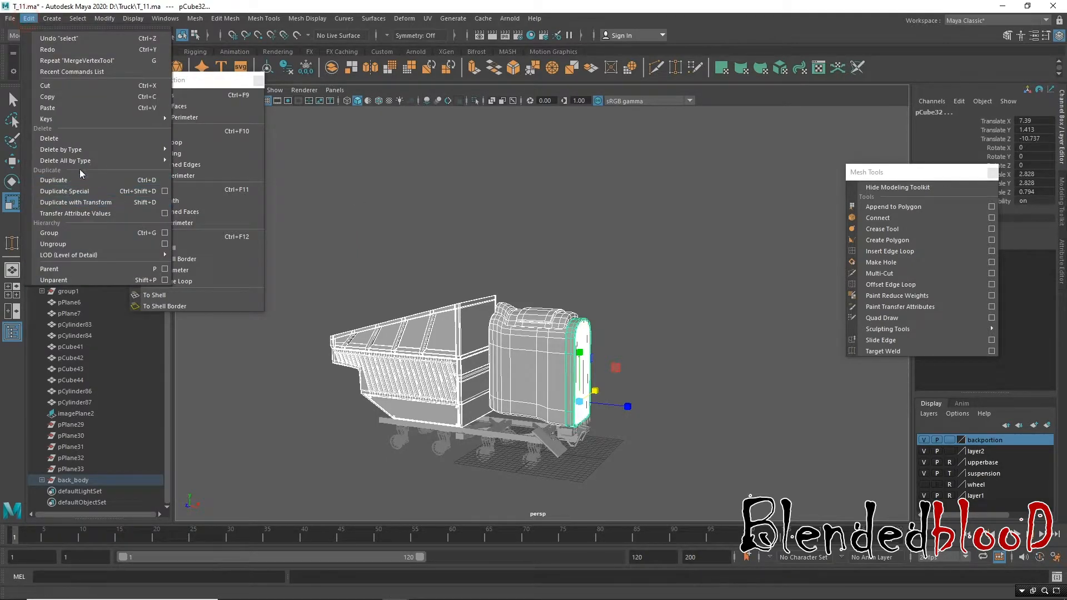
{"action": "mouse_move", "coordinate": [111, 161]}
{"action": "left_click", "coordinate": [191, 160]}
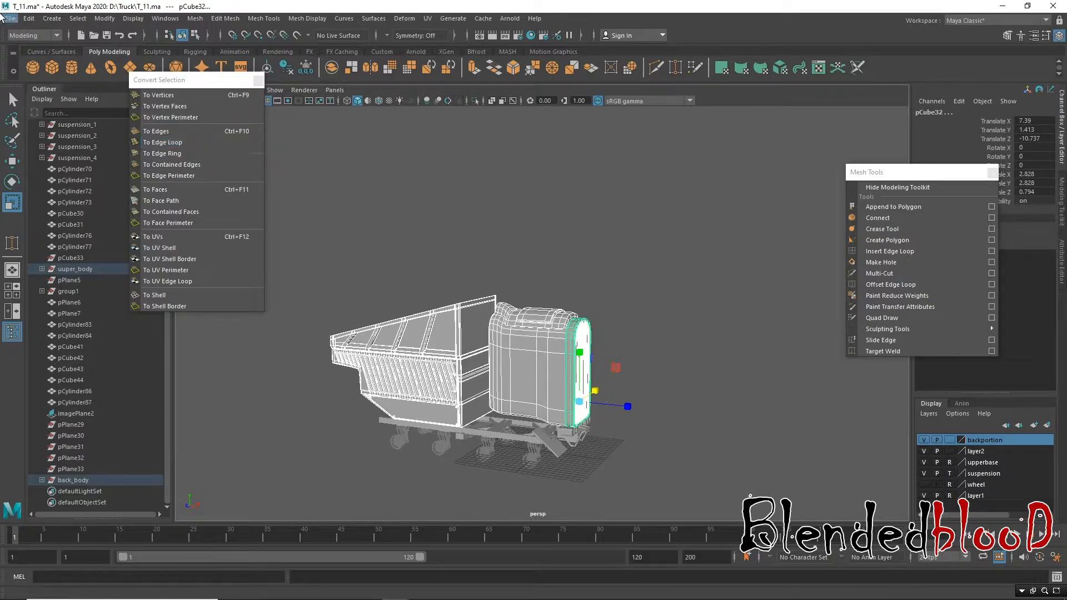
Step: Save the scene as T_10.ma in D:\Truck, replacing the existing file
{"action": "left_click", "coordinate": [9, 19]}
{"action": "left_click", "coordinate": [68, 74]}
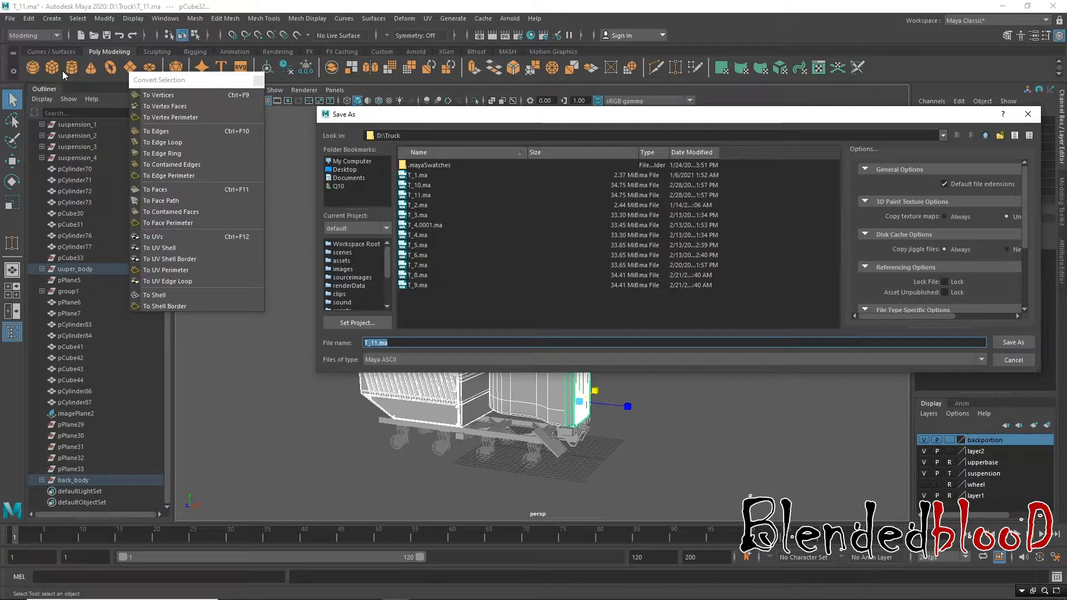
{"action": "double_click", "coordinate": [420, 184]}
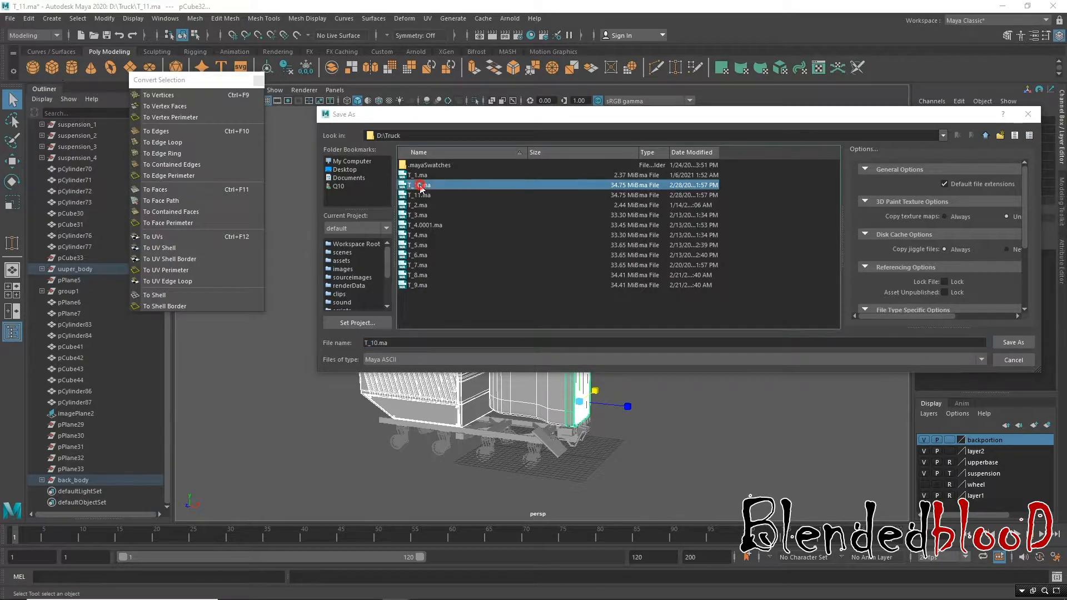
{"action": "left_click", "coordinate": [656, 259]}
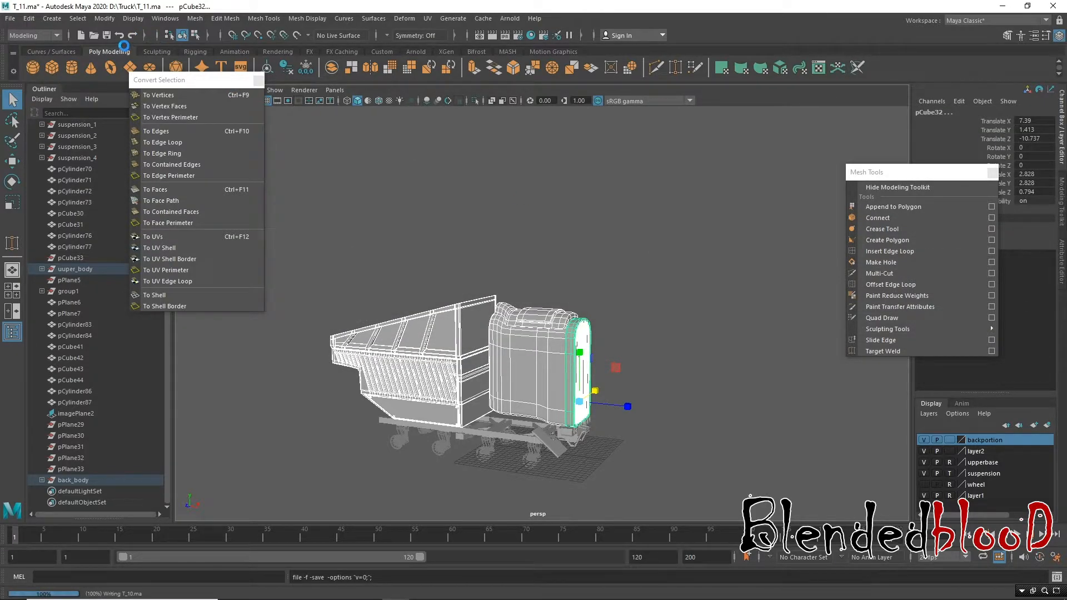
Step: Save the scene as T_11.ma in D:\Truck, replacing the existing file
{"action": "left_click", "coordinate": [11, 20]}
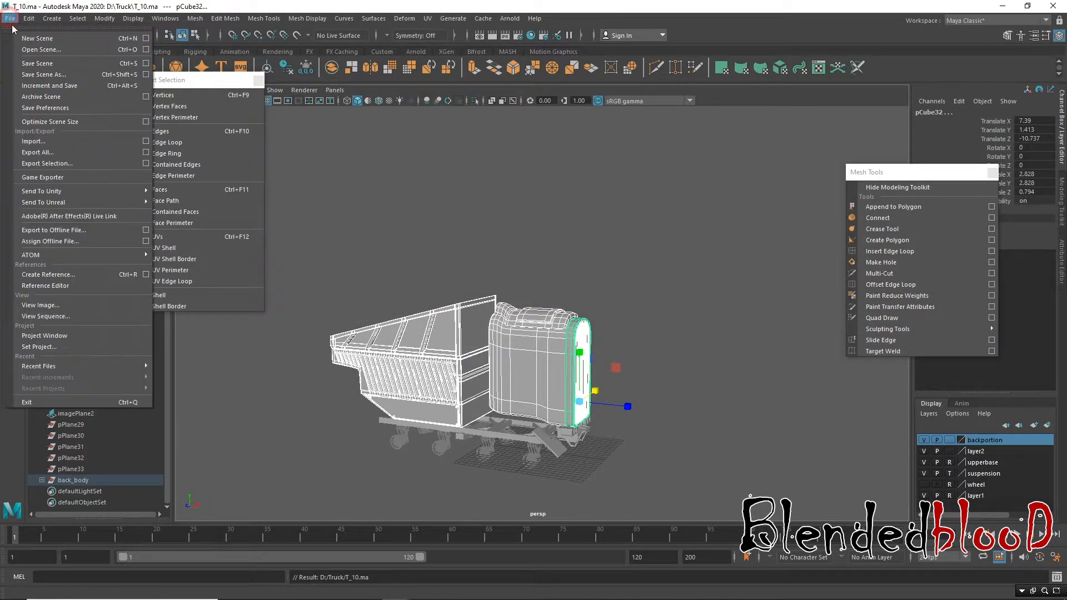
{"action": "left_click", "coordinate": [43, 74]}
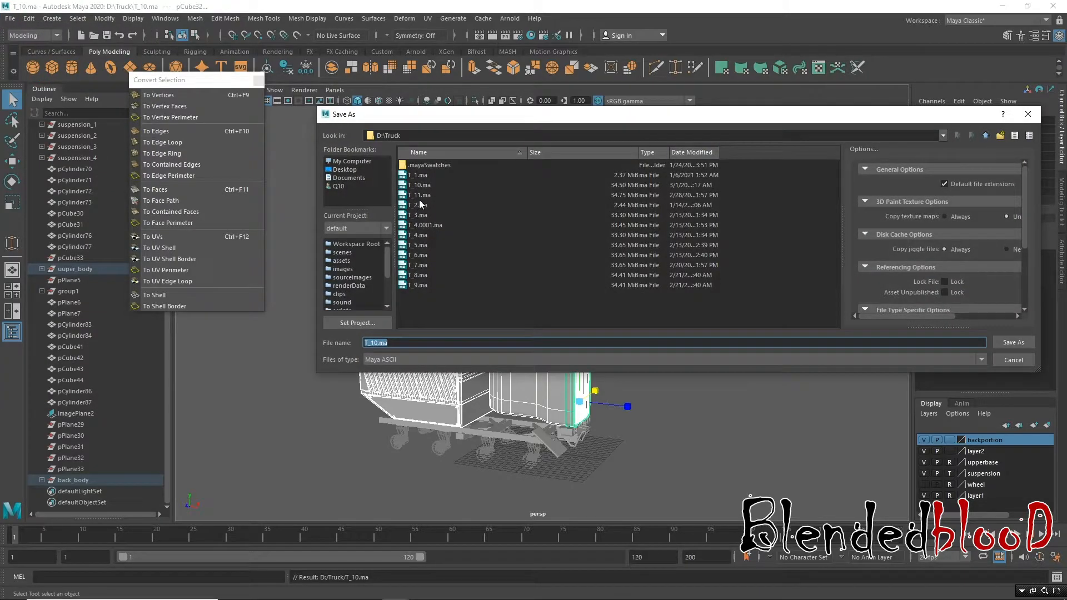
{"action": "double_click", "coordinate": [420, 196]}
{"action": "left_click", "coordinate": [655, 260]}
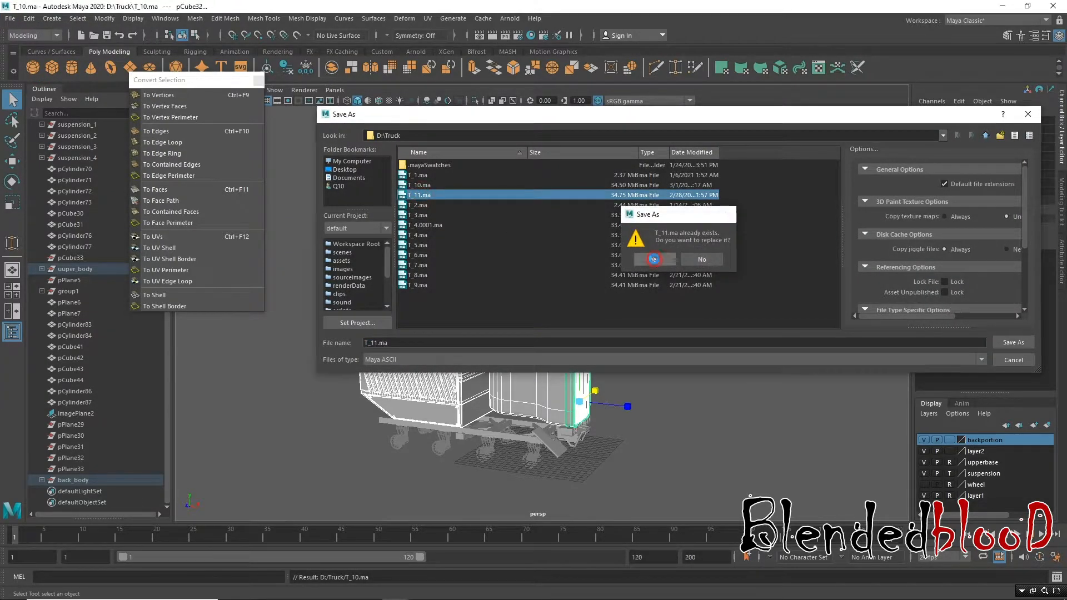
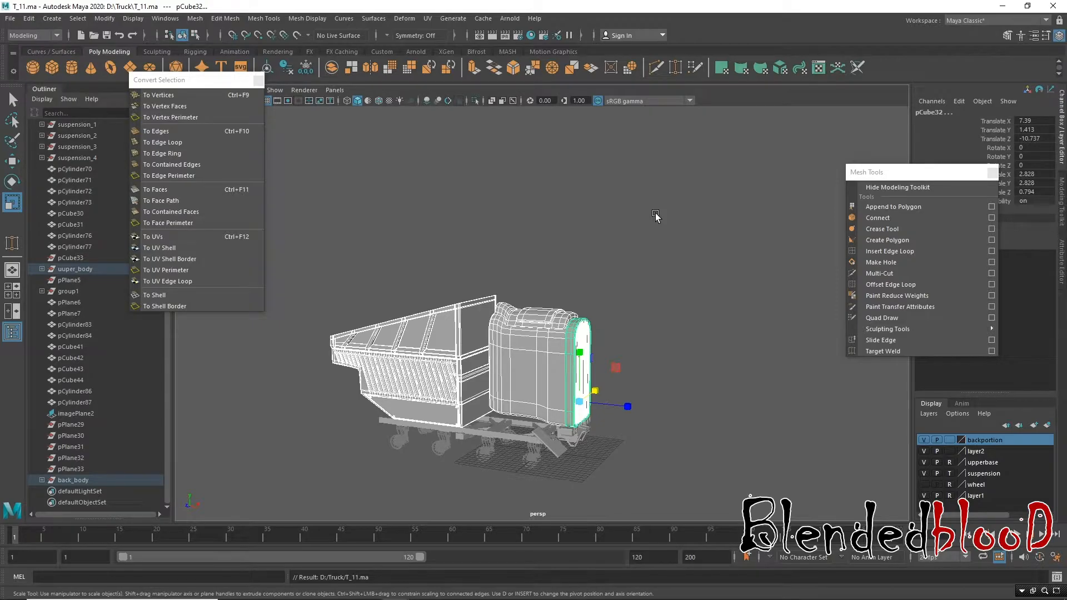
Step: Deselect everything and examine the truck with its fitted hood cover against the reference image
{"action": "key", "text": "w"}
{"action": "left_click", "coordinate": [690, 263]}
{"action": "left_click_drag", "start_coordinate": [516, 305], "coordinate": [472, 303], "text": "alt"}
{"action": "right_click_drag", "start_coordinate": [562, 236], "coordinate": [636, 391], "text": "alt"}
{"action": "left_click_drag", "start_coordinate": [636, 393], "coordinate": [600, 394], "text": "alt"}
{"action": "right_click_drag", "start_coordinate": [607, 381], "coordinate": [564, 325], "text": "alt"}
{"action": "left_click_drag", "start_coordinate": [569, 326], "coordinate": [592, 318], "text": "alt"}
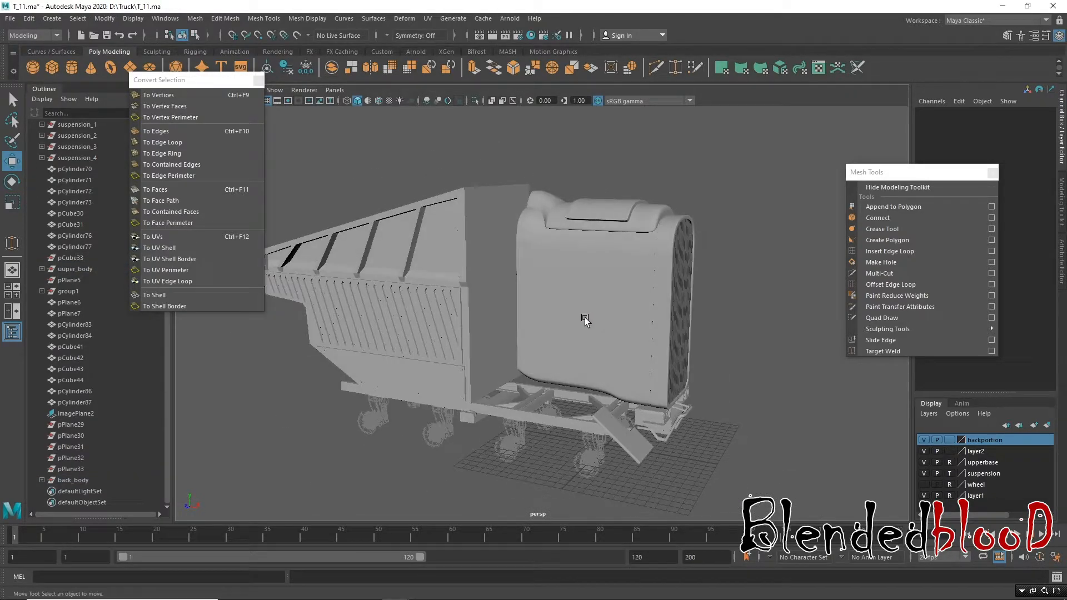
{"action": "key", "text": "space"}
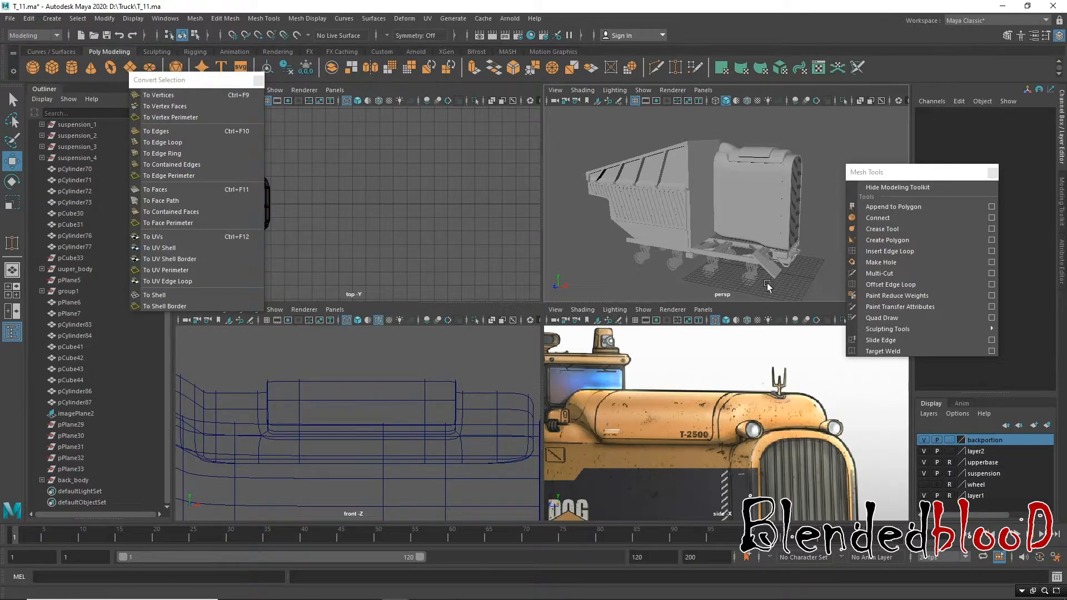
{"action": "scroll", "coordinate": [768, 286], "scroll_direction": "up", "scroll_amount": 5}
{"action": "key", "text": "space"}
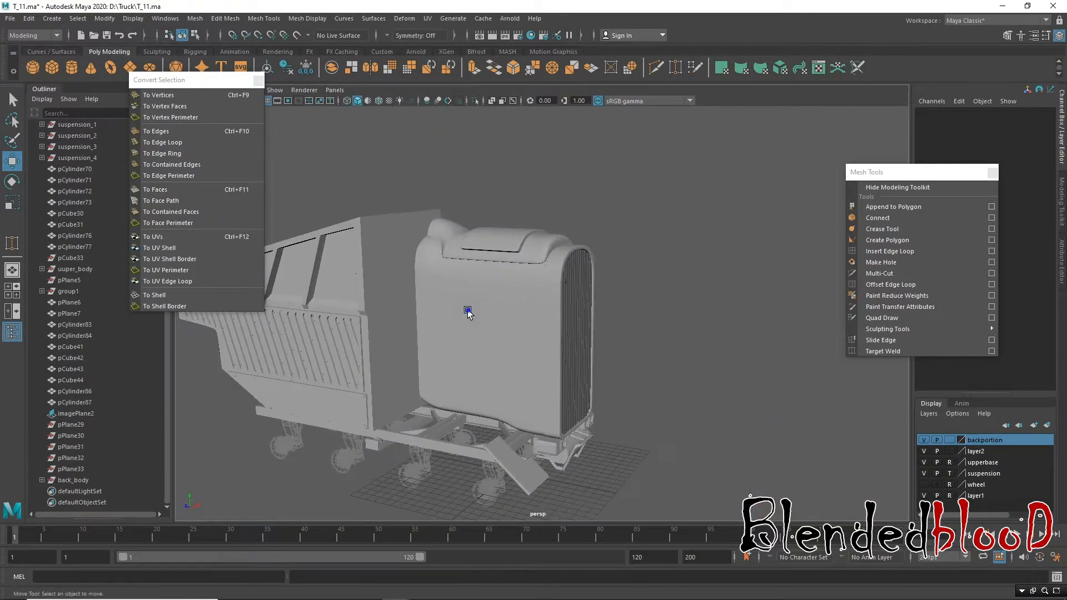
{"action": "mouse_move", "coordinate": [539, 265]}
{"action": "left_mouse_down", "text": "alt"}
{"action": "mouse_move", "coordinate": [549, 290]}
{"action": "mouse_move", "coordinate": [532, 257]}
{"action": "left_mouse_up", "text": "alt"}
{"action": "right_click_drag", "start_coordinate": [542, 272], "coordinate": [584, 436], "text": "alt"}
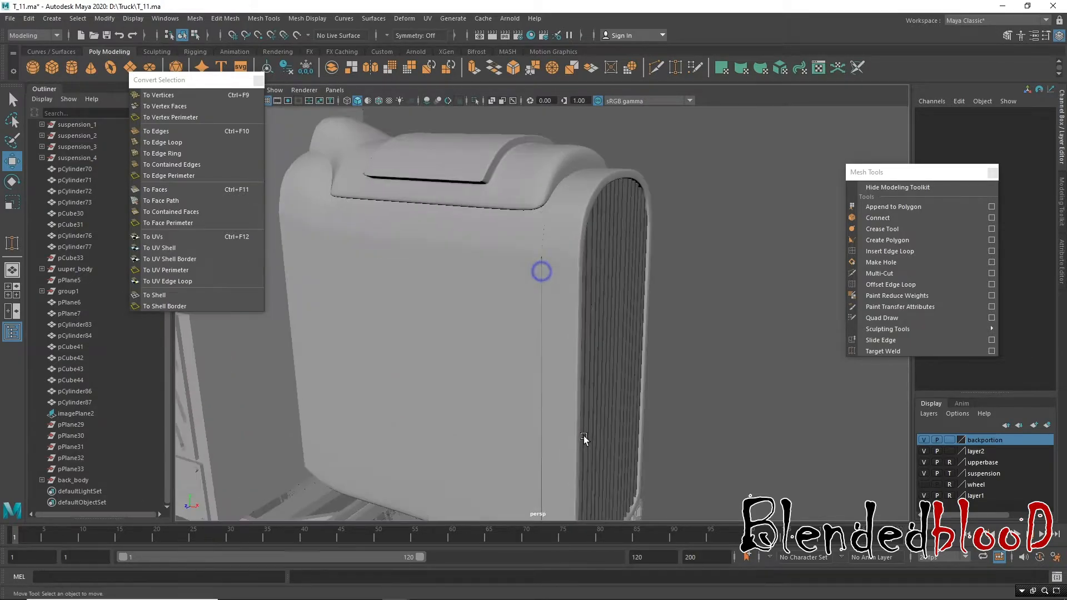
Step: Create a polygon sphere and move it in front of the truck's grille, to about X 16
{"action": "left_click", "coordinate": [34, 71]}
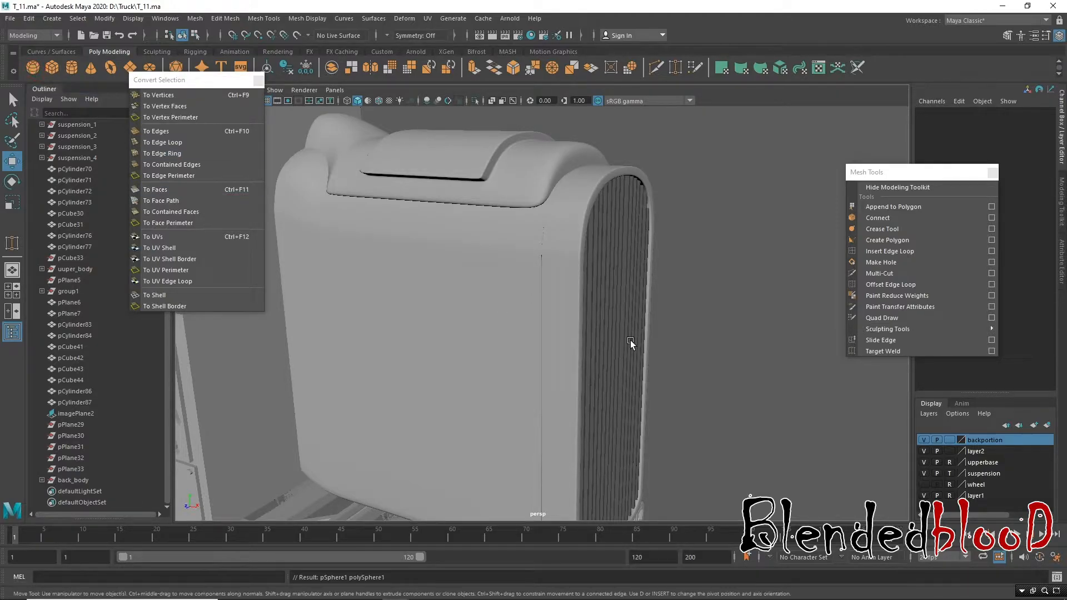
{"action": "scroll", "coordinate": [659, 356], "scroll_direction": "down", "scroll_amount": 3}
{"action": "scroll", "coordinate": [497, 239], "scroll_direction": "down", "scroll_amount": 3}
{"action": "left_click_drag", "start_coordinate": [517, 389], "coordinate": [683, 303]}
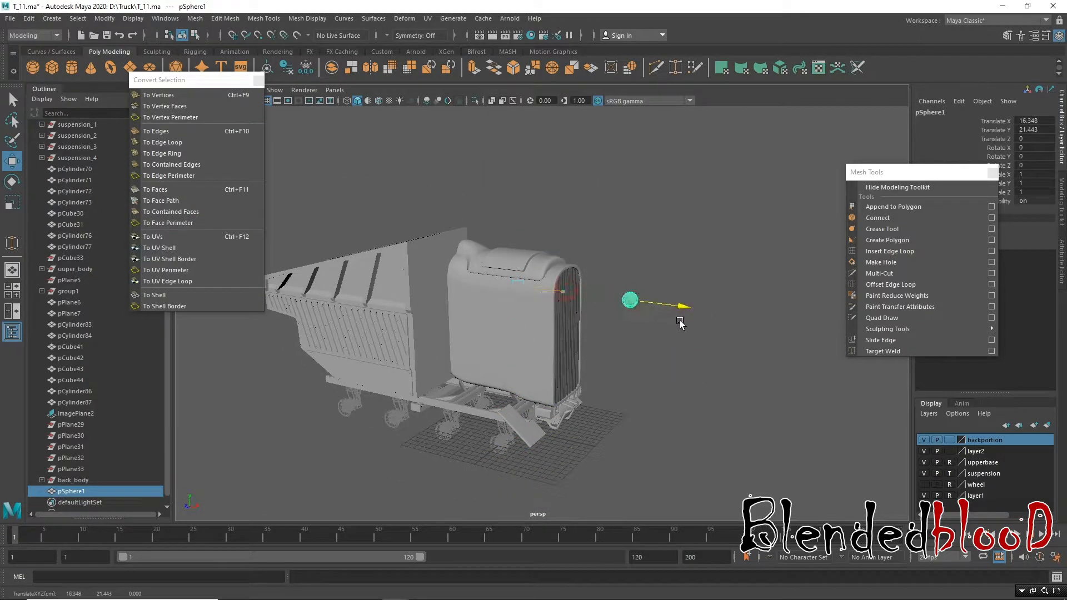
{"action": "scroll", "coordinate": [617, 327], "scroll_direction": "up", "scroll_amount": 8}
{"action": "middle_click_drag", "start_coordinate": [618, 326], "coordinate": [619, 334], "text": "alt"}
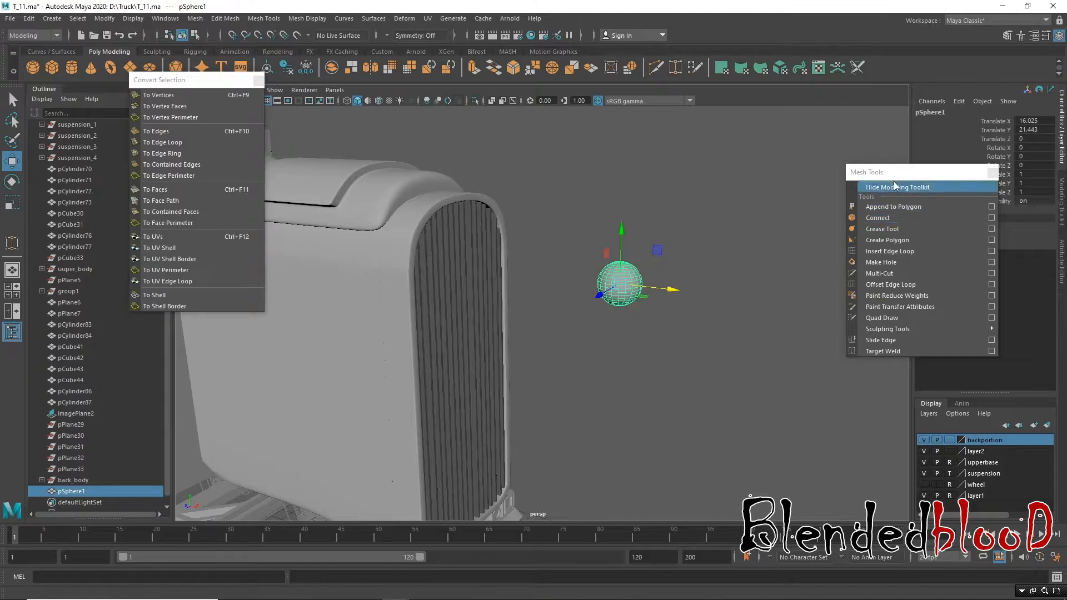
Step: Rotate the sphere to exactly 90 degrees about Z
{"action": "left_click_drag", "start_coordinate": [895, 176], "coordinate": [920, 467]}
{"action": "middle_click_drag", "start_coordinate": [601, 300], "coordinate": [574, 271], "text": "alt"}
{"action": "scroll", "coordinate": [632, 292], "scroll_direction": "up", "scroll_amount": 2}
{"action": "key", "text": "e"}
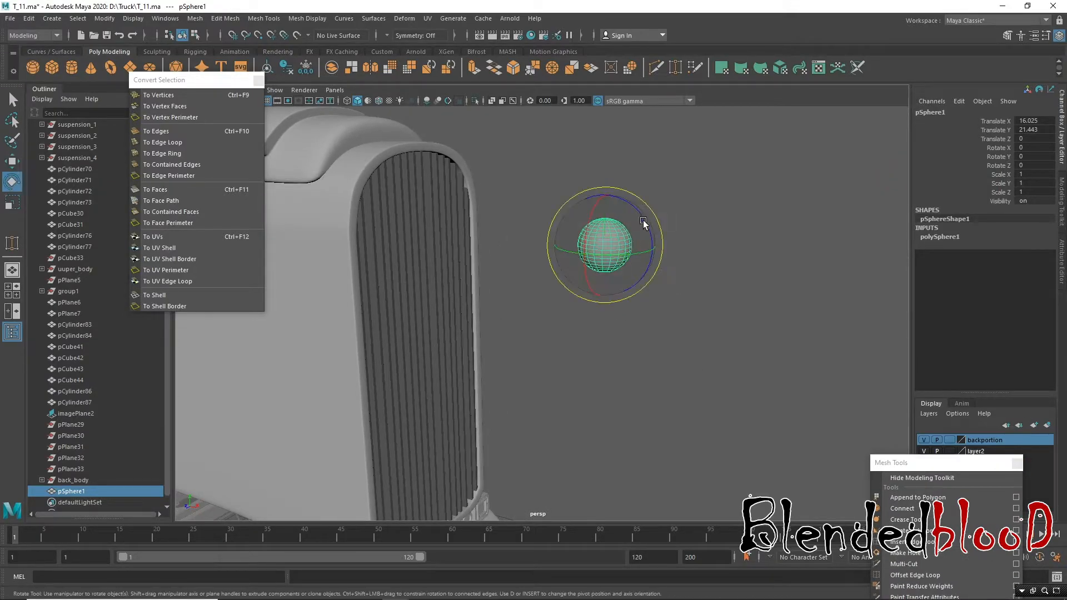
{"action": "left_click_drag", "start_coordinate": [650, 239], "coordinate": [1008, 204]}
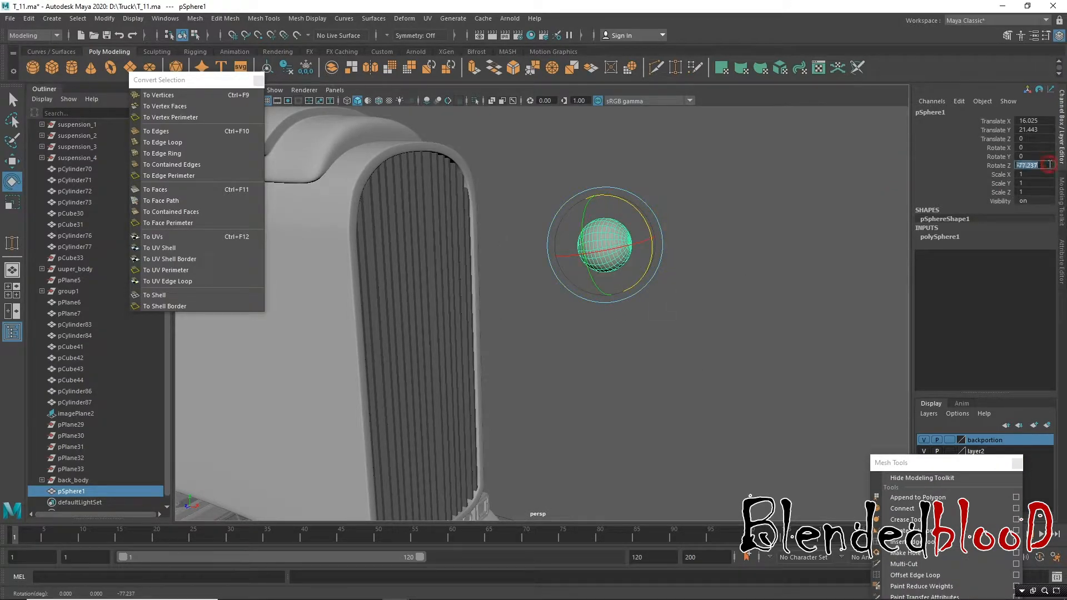
{"action": "type", "text": "90"}
{"action": "key", "text": "Return"}
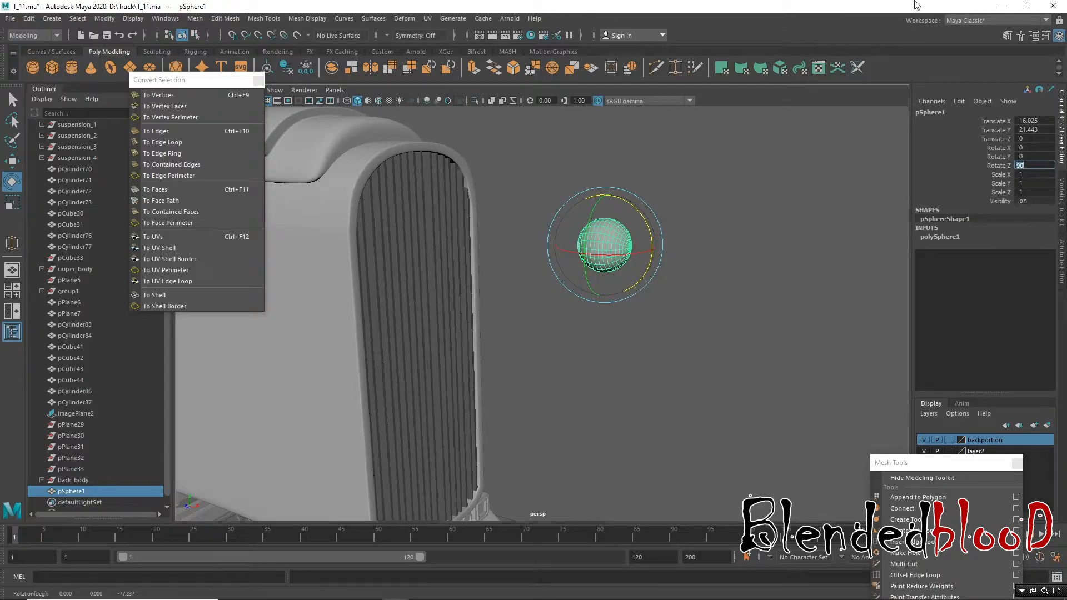
Step: Hide the layer2, upperbase, suspension and backportion layers to work on the sphere alone
{"action": "key", "text": "w"}
{"action": "left_click_drag", "start_coordinate": [917, 462], "coordinate": [916, 486]}
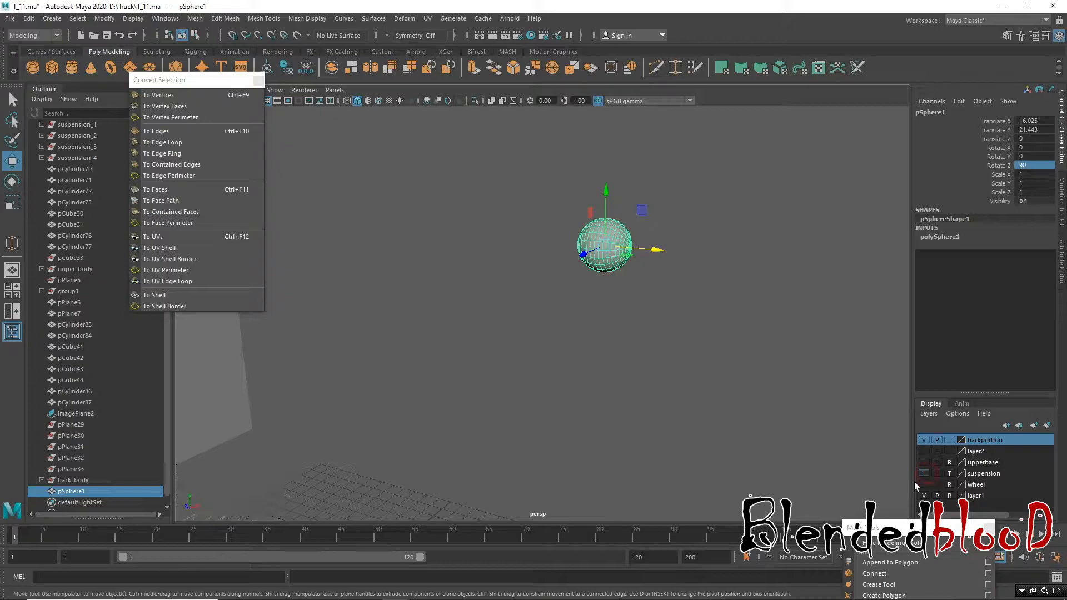
{"action": "right_click_drag", "start_coordinate": [829, 409], "coordinate": [617, 307], "text": "alt"}
{"action": "left_click_drag", "start_coordinate": [617, 307], "coordinate": [528, 297], "text": "alt"}
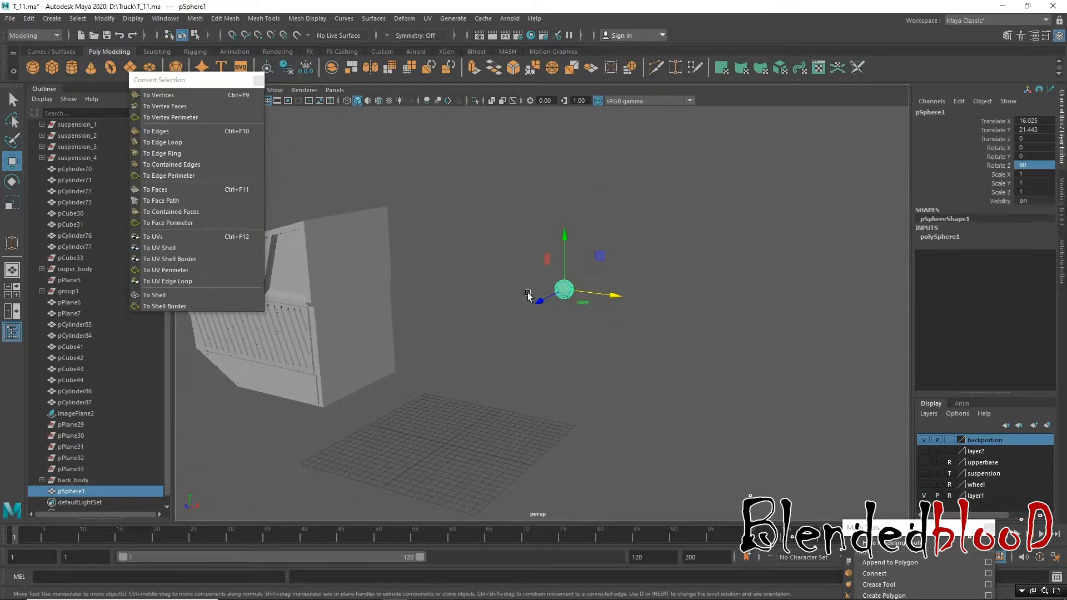
{"action": "middle_click_drag", "start_coordinate": [528, 296], "coordinate": [723, 360], "text": "alt"}
{"action": "left_click", "coordinate": [924, 439]}
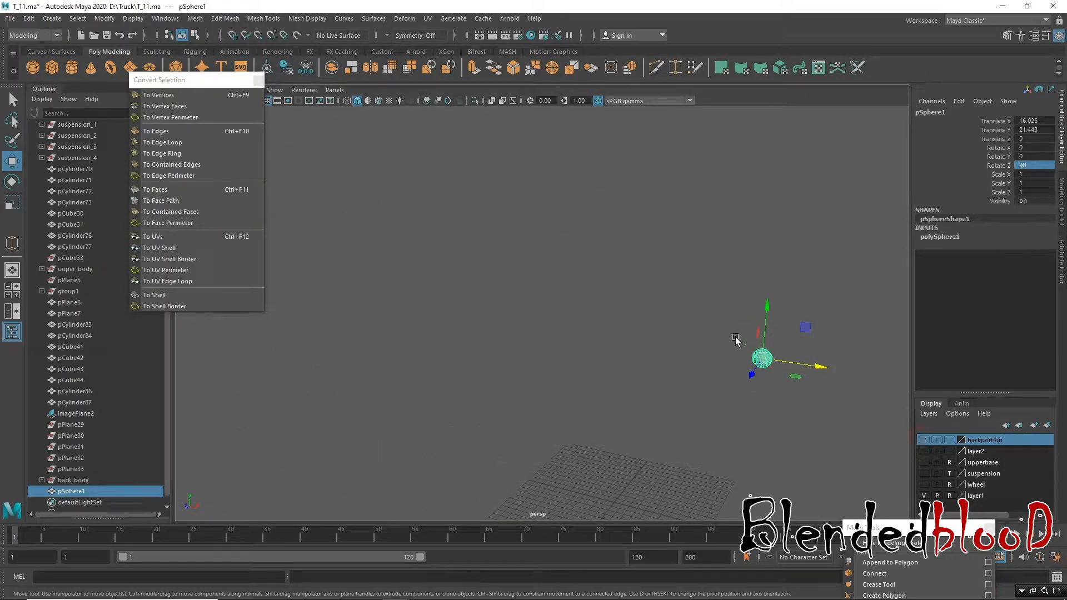
{"action": "key", "text": "f"}
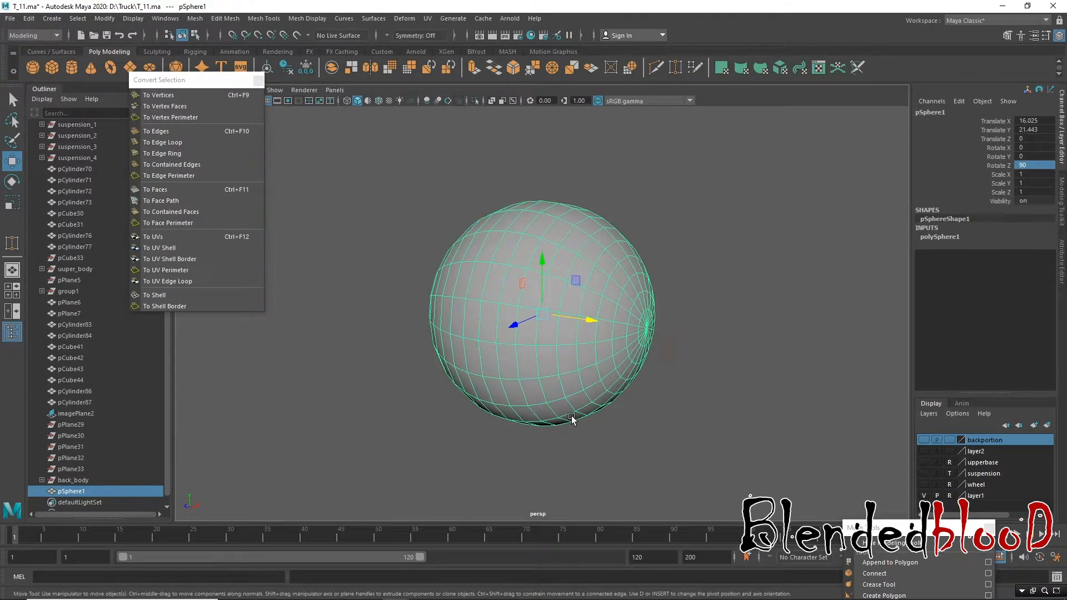
Step: Set the sphere's axis and height subdivisions to 12 each
{"action": "left_click", "coordinate": [938, 237]}
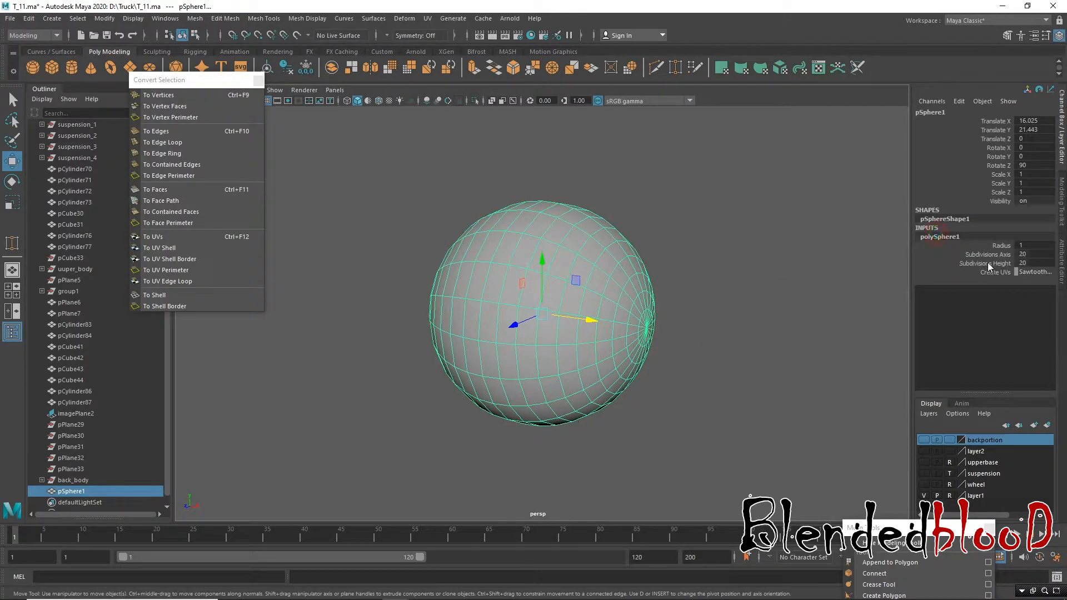
{"action": "left_click_drag", "start_coordinate": [988, 255], "coordinate": [991, 265]}
{"action": "middle_click_drag", "start_coordinate": [710, 310], "coordinate": [674, 300]}
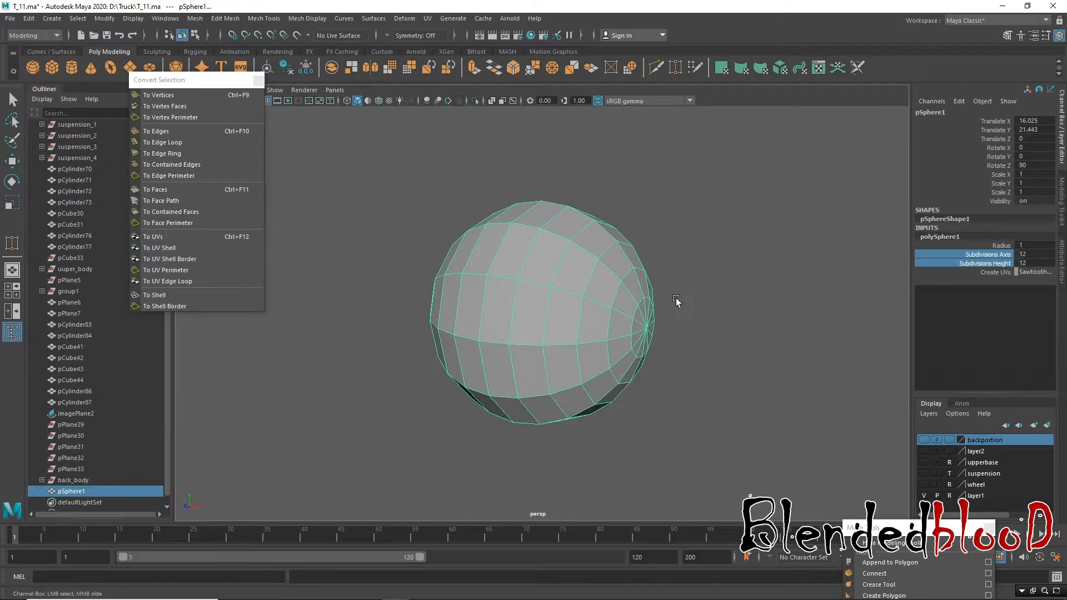
Step: Stretch the sphere lengthwise and delete the faces of its front half, leaving an open egg-shaped shell
{"action": "key", "text": "r"}
{"action": "left_click_drag", "start_coordinate": [500, 309], "coordinate": [465, 305]}
{"action": "key", "text": "w"}
{"action": "left_click_drag", "start_coordinate": [595, 324], "coordinate": [653, 290], "text": "alt"}
{"action": "right_click_drag", "start_coordinate": [655, 282], "coordinate": [657, 311]}
{"action": "left_click_drag", "start_coordinate": [574, 153], "coordinate": [743, 512]}
{"action": "key", "text": "Delete"}
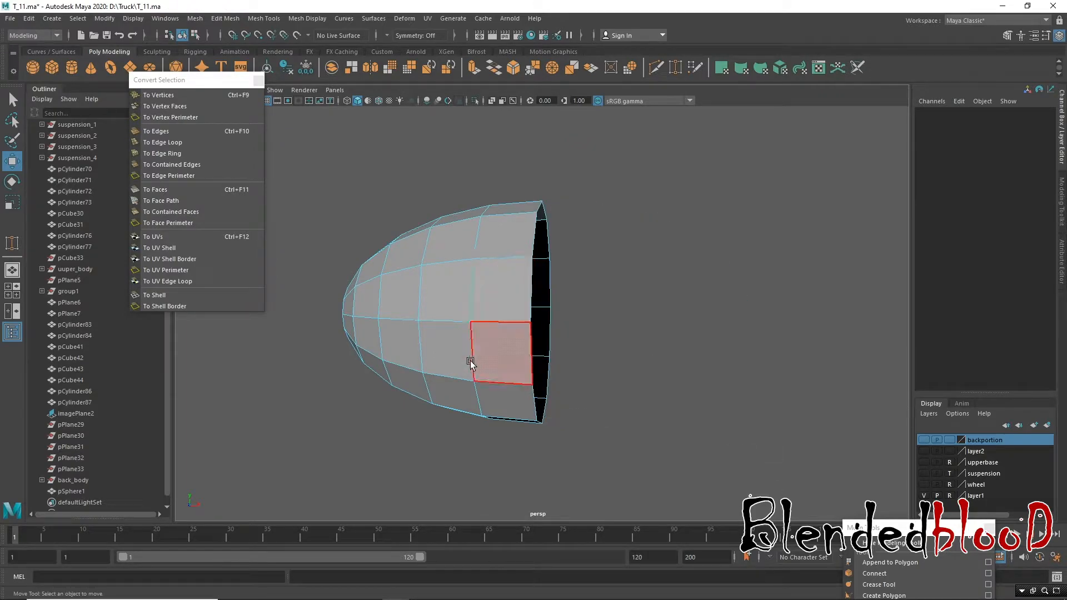
Step: Extrude all faces of the shell and scale them outward to about 1.058 to give the wall thickness
{"action": "left_click_drag", "start_coordinate": [455, 332], "coordinate": [550, 228], "text": "alt"}
{"action": "right_click_drag", "start_coordinate": [543, 231], "coordinate": [602, 216]}
{"action": "left_click", "coordinate": [640, 243]}
{"action": "left_click_drag", "start_coordinate": [639, 243], "coordinate": [509, 241], "text": "alt"}
{"action": "key", "text": "r"}
{"action": "key", "text": "w"}
{"action": "right_click_drag", "start_coordinate": [556, 175], "coordinate": [555, 205]}
{"action": "left_click_drag", "start_coordinate": [319, 145], "coordinate": [759, 402]}
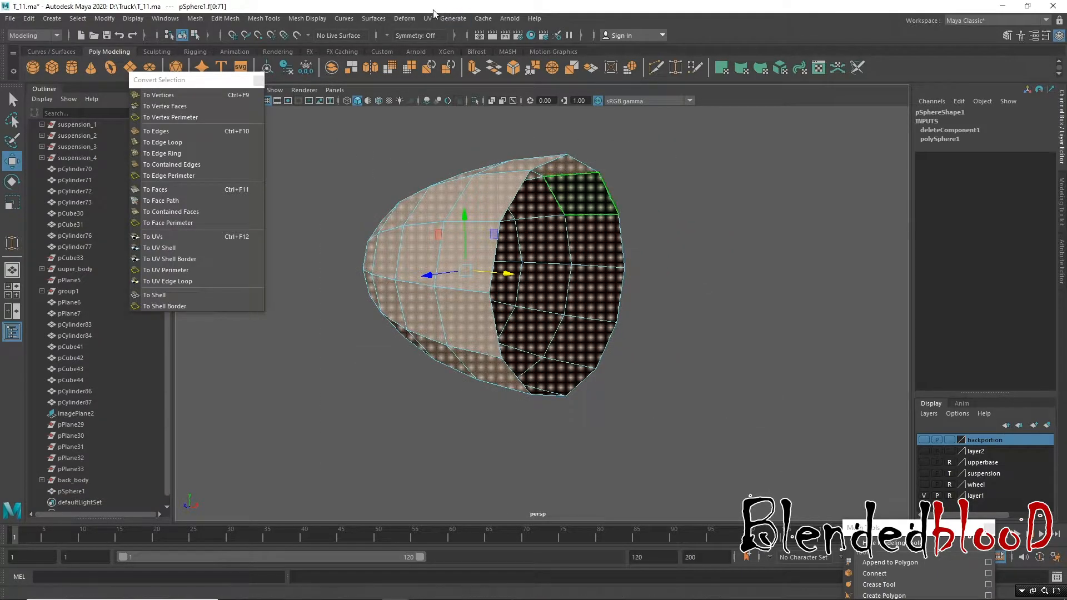
{"action": "key", "text": "ctrl+e"}
{"action": "key", "text": "r"}
{"action": "left_click_drag", "start_coordinate": [465, 271], "coordinate": [476, 299]}
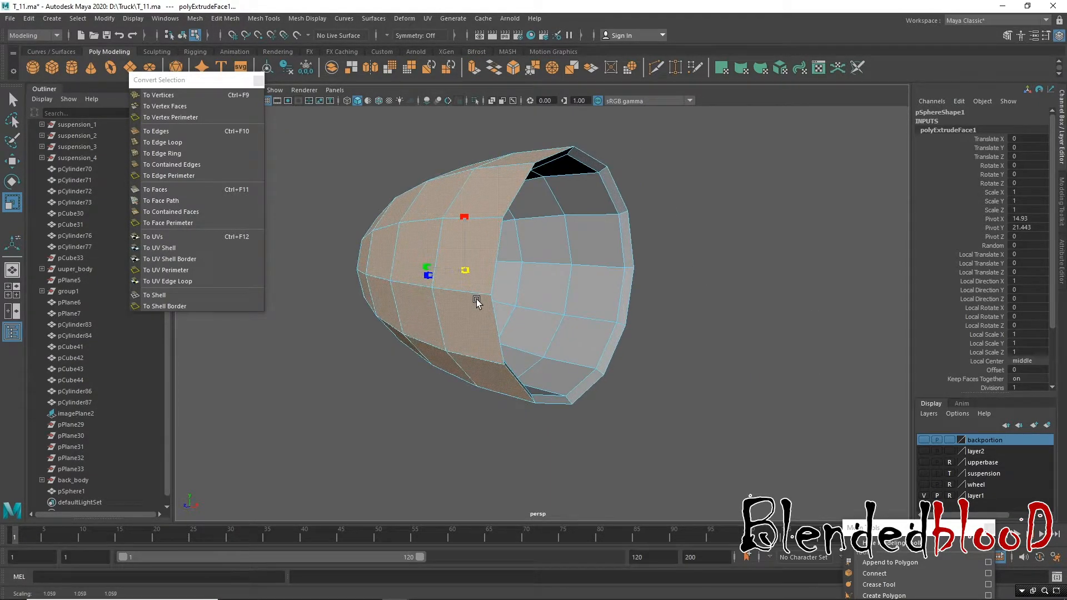
{"action": "key", "text": "w"}
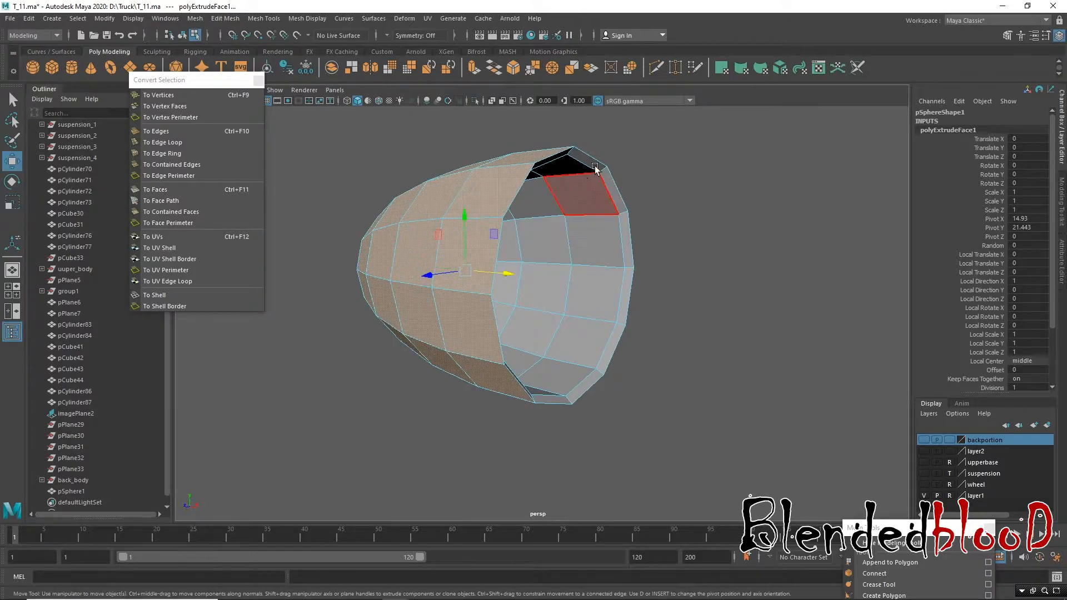
Step: Select the ring of rim faces at the shell's open end and flatten it along the shell's length
{"action": "left_click", "coordinate": [595, 165]}
{"action": "double_click", "coordinate": [609, 183], "text": "shift"}
{"action": "key", "text": "r"}
{"action": "left_click_drag", "start_coordinate": [624, 216], "coordinate": [893, 507], "text": "alt"}
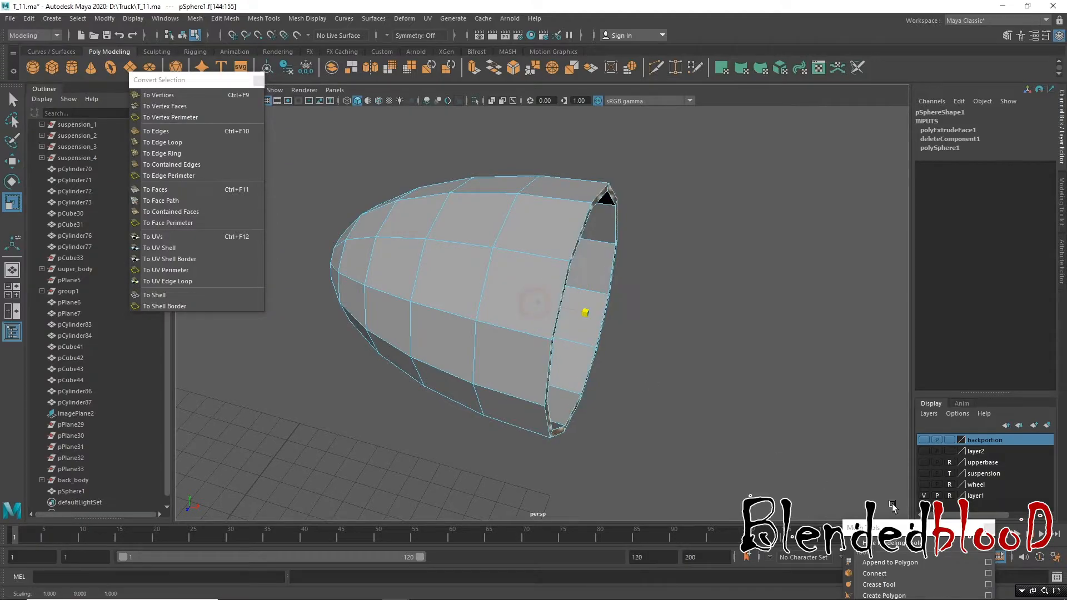
Step: Insert supporting edge loops close to the rim on the inner and outer walls of the shell
{"action": "right_click_drag", "start_coordinate": [548, 239], "coordinate": [565, 208]}
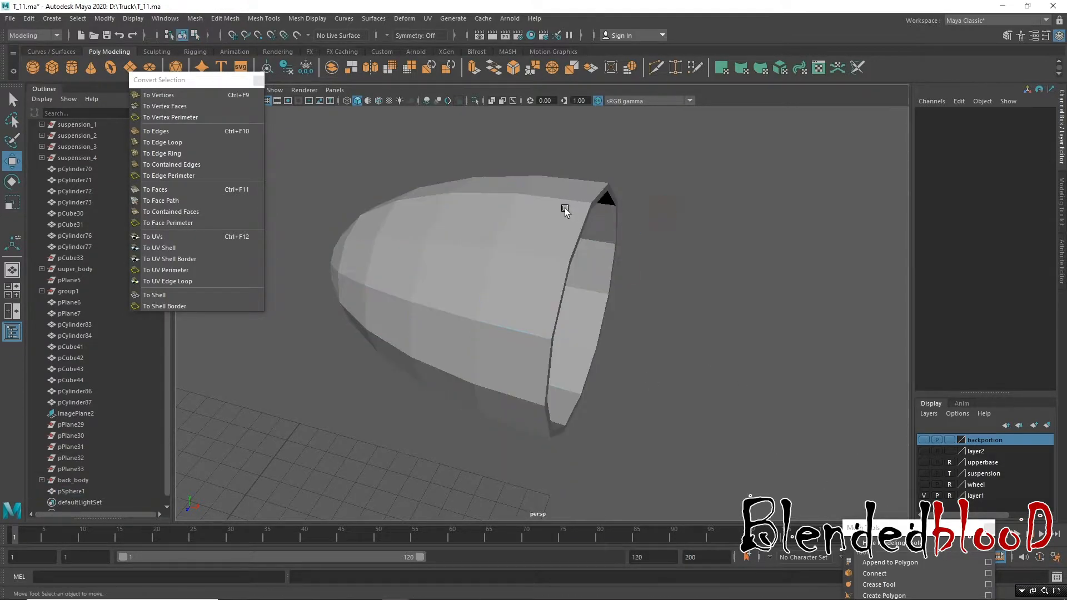
{"action": "left_click", "coordinate": [565, 208]}
{"action": "key", "text": "w"}
{"action": "left_click_drag", "start_coordinate": [868, 528], "coordinate": [860, 150]}
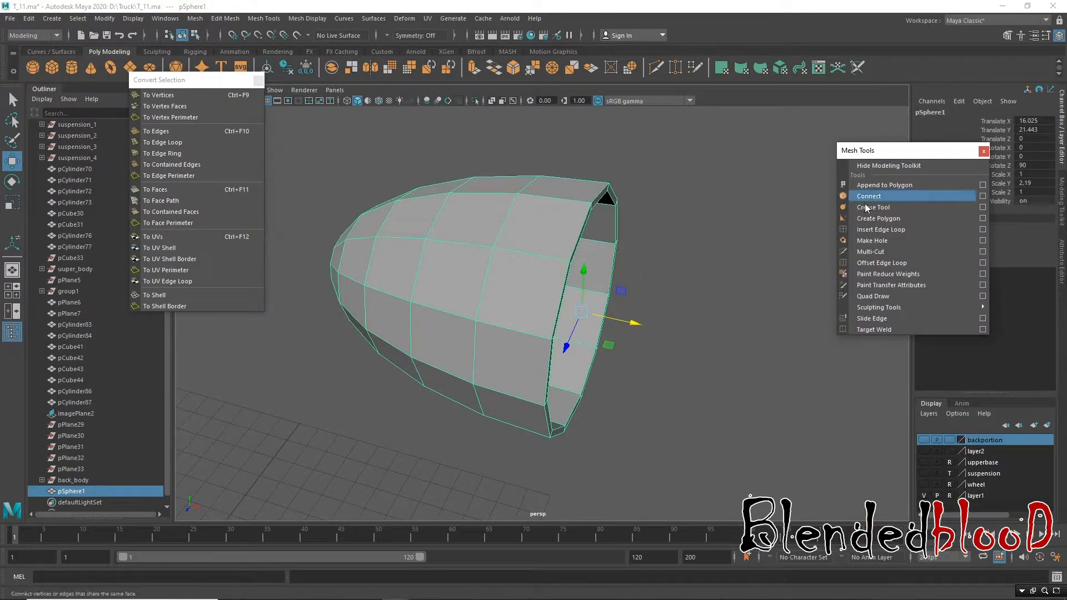
{"action": "left_click", "coordinate": [881, 230]}
{"action": "left_click_drag", "start_coordinate": [768, 245], "coordinate": [715, 218], "text": "alt"}
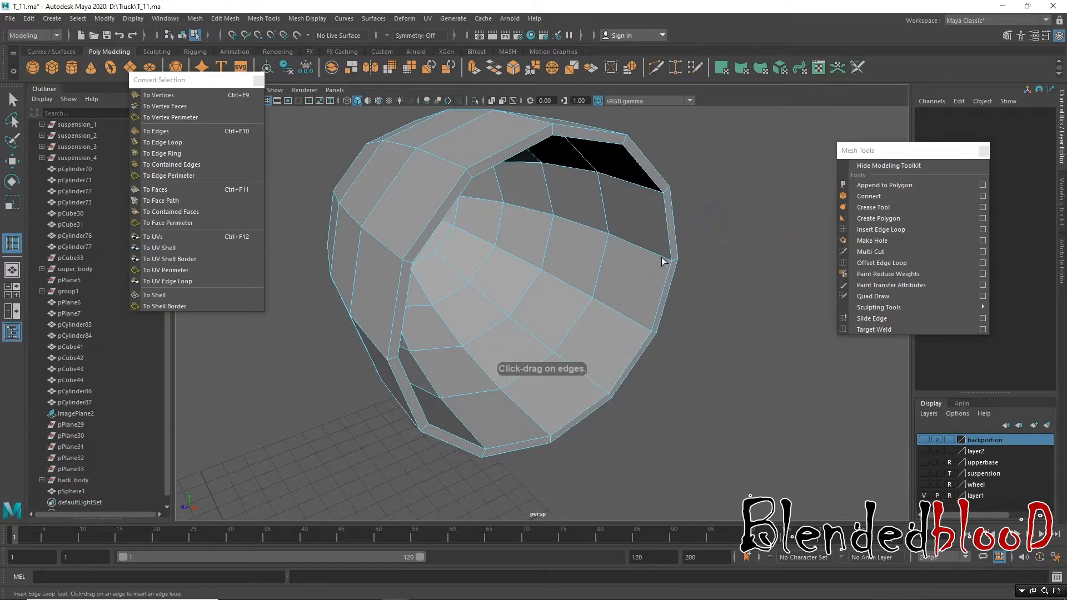
{"action": "left_click", "coordinate": [661, 260]}
{"action": "key", "text": "ctrl+z"}
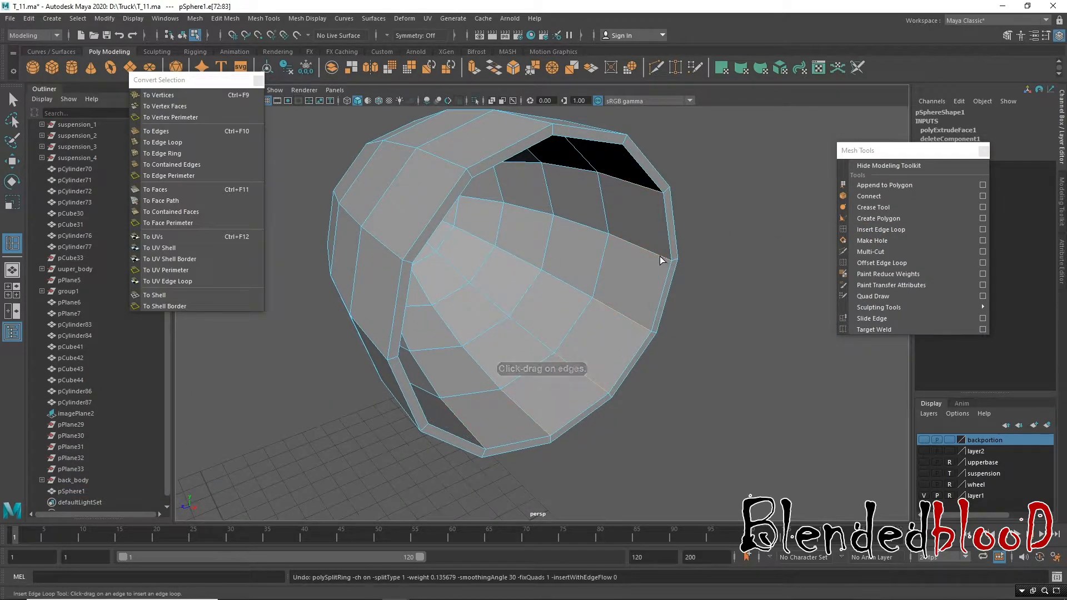
{"action": "left_click", "coordinate": [670, 266]}
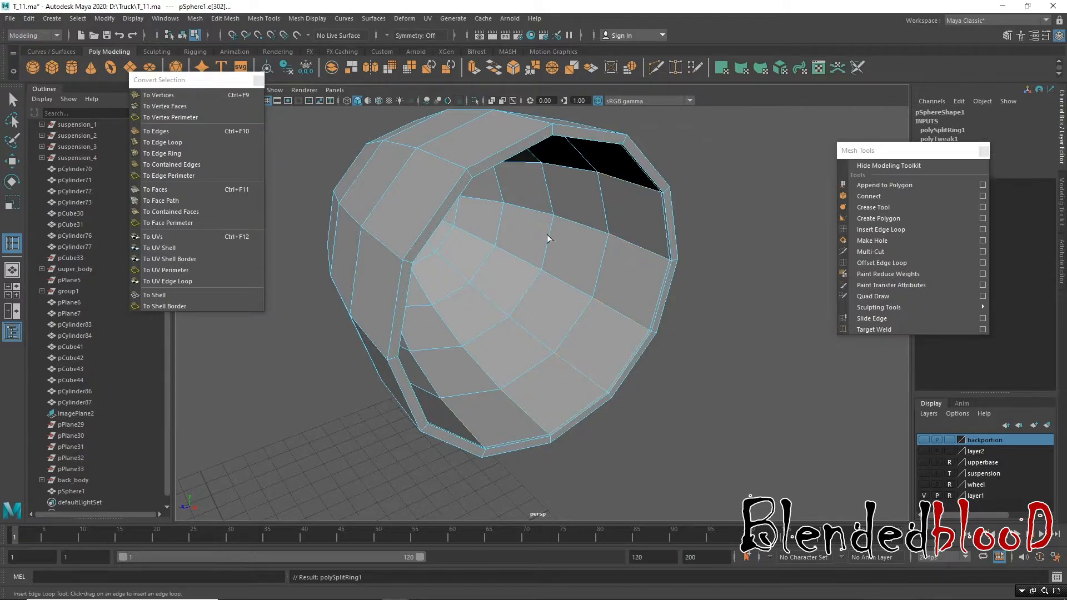
{"action": "left_click_drag", "start_coordinate": [548, 238], "coordinate": [550, 227], "text": "alt"}
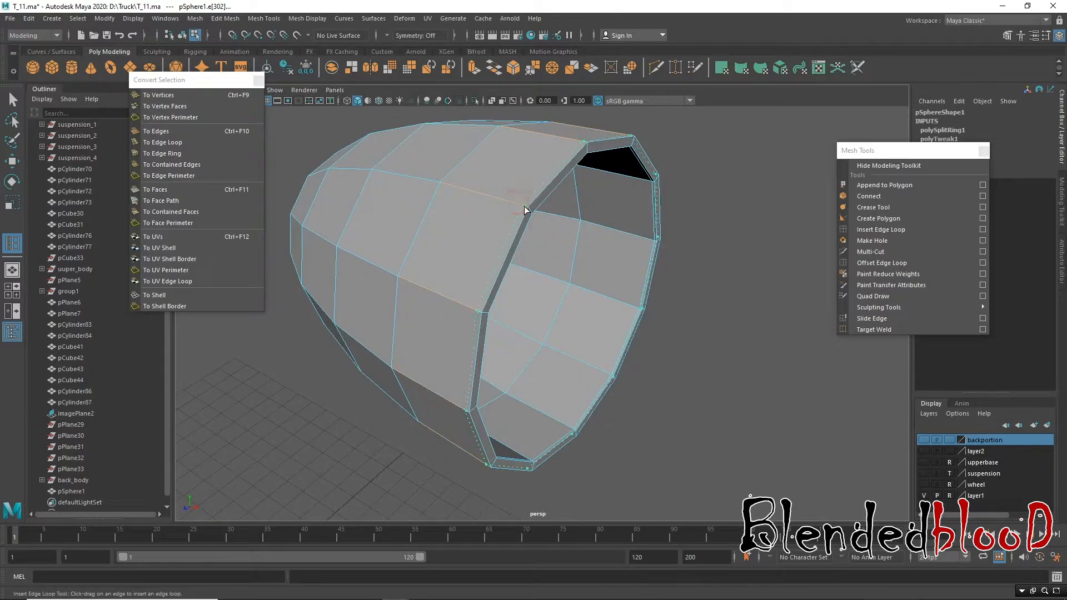
{"action": "left_click", "coordinate": [581, 229]}
Step: Preview the shell smoothed and examine its rim and body from several angles
{"action": "key", "text": "w"}
{"action": "key", "text": "3"}
{"action": "right_click_drag", "start_coordinate": [636, 174], "coordinate": [684, 148]}
{"action": "left_click", "coordinate": [679, 243]}
{"action": "right_click_drag", "start_coordinate": [679, 243], "coordinate": [577, 308], "text": "alt"}
{"action": "left_click_drag", "start_coordinate": [605, 305], "coordinate": [622, 280], "text": "alt"}
{"action": "left_click", "coordinate": [528, 274]}
{"action": "left_click_drag", "start_coordinate": [550, 337], "coordinate": [496, 269], "text": "alt"}
{"action": "key", "text": "1"}
Step: Try to extrude a block of six faces on the shell's underside straight down
{"action": "right_click_drag", "start_coordinate": [495, 269], "coordinate": [469, 264]}
{"action": "left_click_drag", "start_coordinate": [476, 271], "coordinate": [536, 272], "text": "alt"}
{"action": "left_click", "coordinate": [538, 260]}
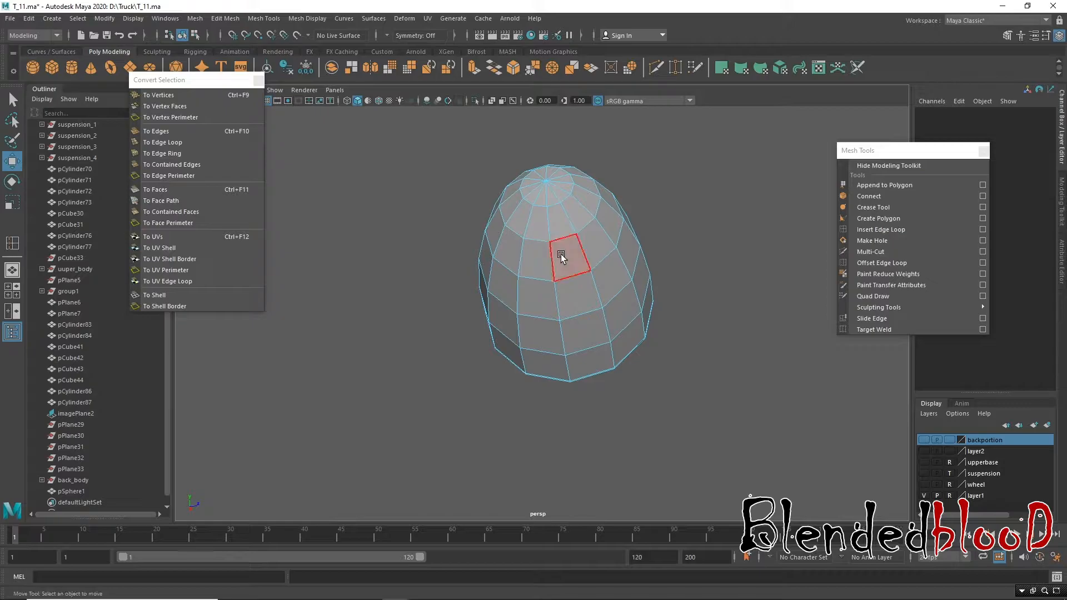
{"action": "left_click", "coordinate": [587, 245], "text": "shift"}
{"action": "left_click", "coordinate": [544, 256], "text": "shift"}
{"action": "left_click_drag", "start_coordinate": [545, 258], "coordinate": [575, 240], "text": "alt"}
{"action": "left_click", "coordinate": [574, 239], "text": "shift"}
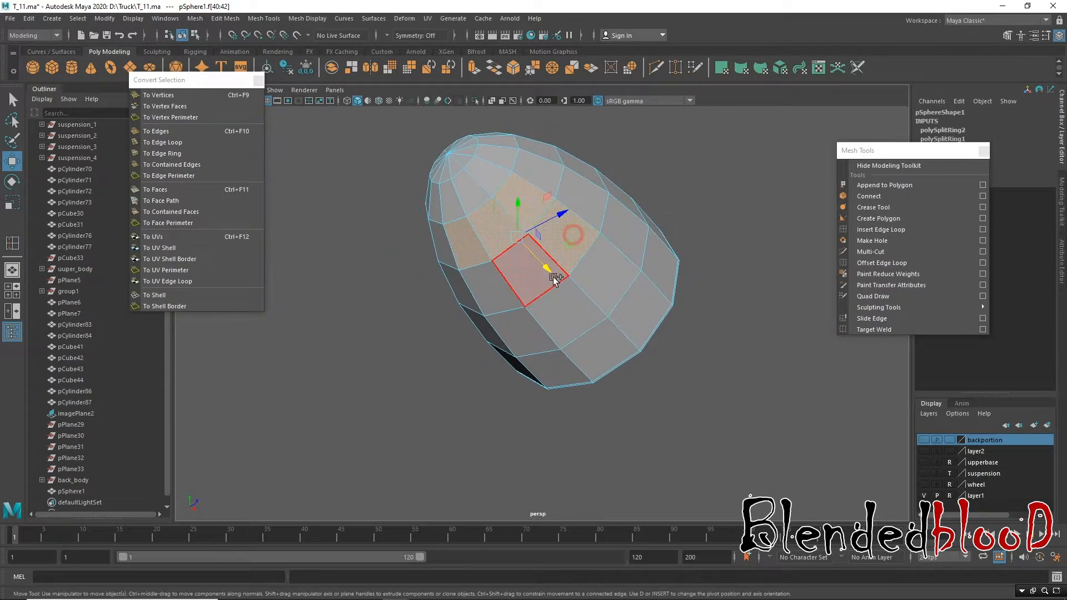
{"action": "left_click", "coordinate": [535, 280], "text": "shift"}
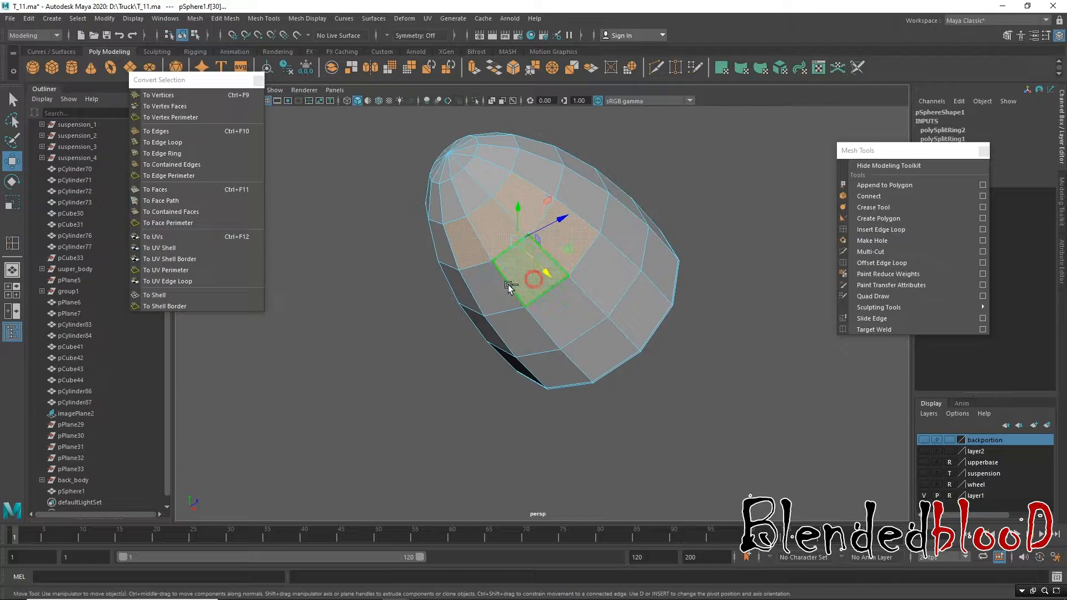
{"action": "left_click", "coordinate": [476, 68]}
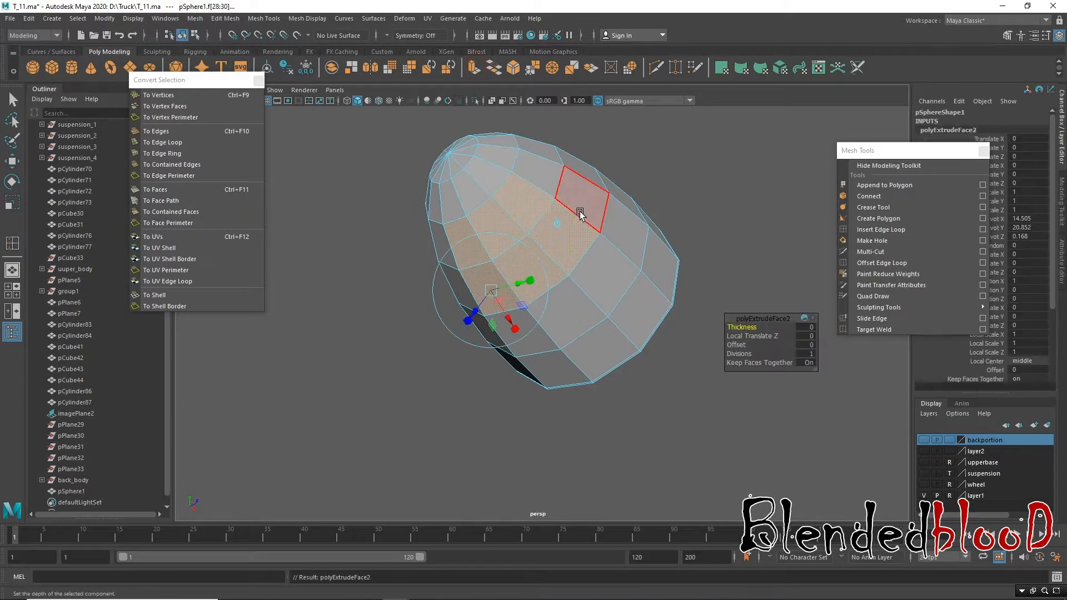
{"action": "left_click_drag", "start_coordinate": [612, 225], "coordinate": [498, 316], "text": "alt"}
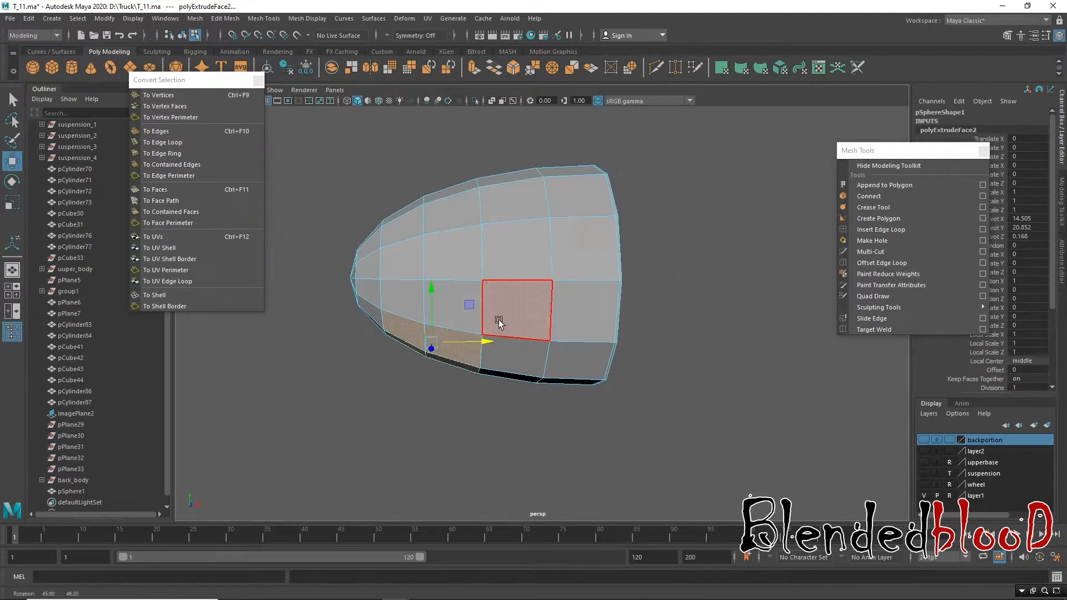
{"action": "left_click_drag", "start_coordinate": [431, 309], "coordinate": [429, 389]}
{"action": "left_click_drag", "start_coordinate": [429, 389], "coordinate": [605, 265], "text": "alt"}
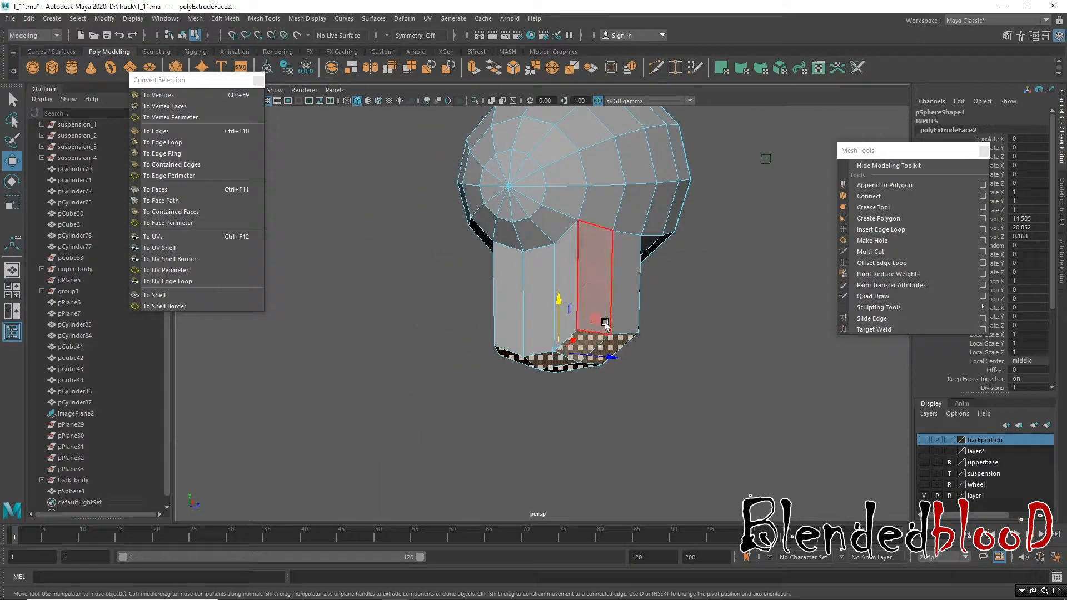
{"action": "left_click_drag", "start_coordinate": [579, 341], "coordinate": [624, 341], "text": "alt"}
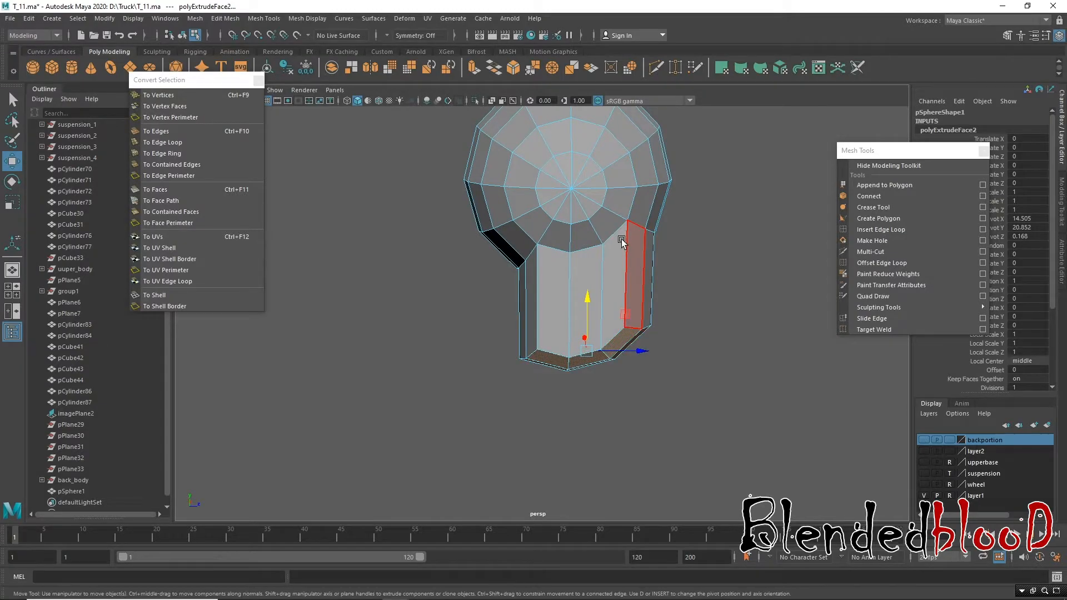
{"action": "key", "text": "ctrl+z"}
{"action": "key", "text": "ctrl+z"}
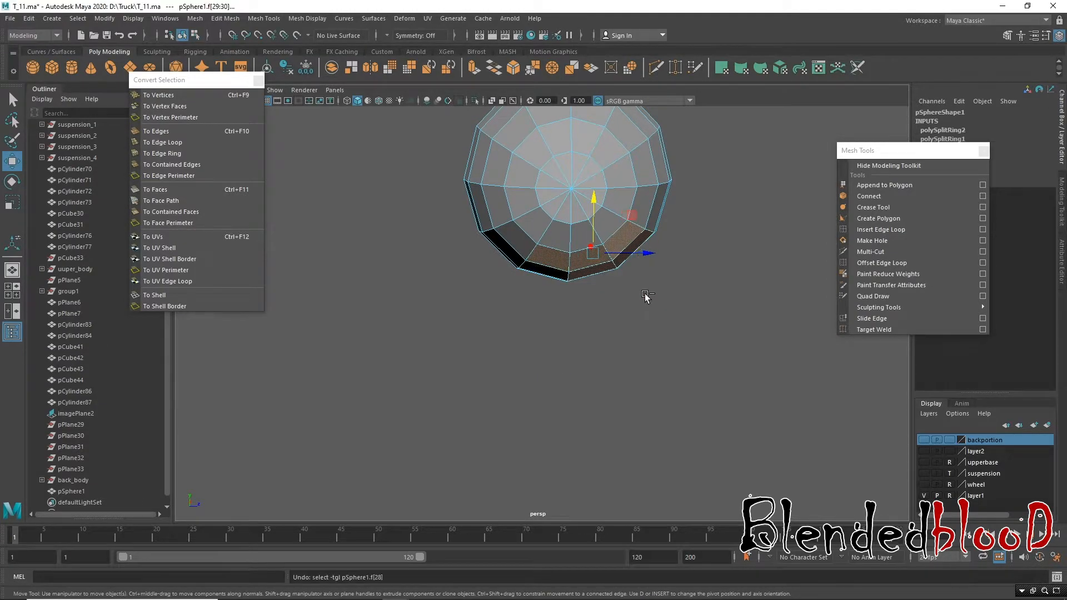
Step: Select the four centred faces on the shell's underside and extrude them downward into a mounting stem
{"action": "left_click_drag", "start_coordinate": [646, 297], "coordinate": [639, 250], "text": "alt"}
{"action": "left_click", "coordinate": [608, 236], "text": "shift"}
{"action": "left_click", "coordinate": [595, 171], "text": "shift"}
{"action": "left_click", "coordinate": [579, 226], "text": "shift"}
{"action": "left_click", "coordinate": [539, 234], "text": "shift"}
{"action": "left_click_drag", "start_coordinate": [589, 235], "coordinate": [587, 273], "text": "alt"}
{"action": "left_click", "coordinate": [476, 69]}
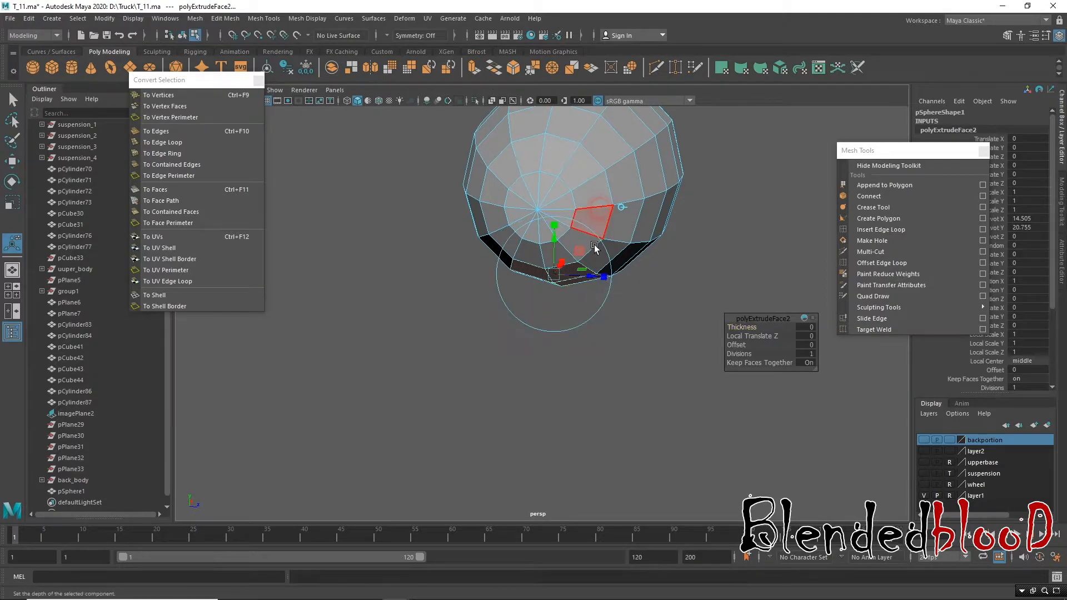
{"action": "left_click_drag", "start_coordinate": [566, 260], "coordinate": [501, 326]}
{"action": "key", "text": "w"}
Step: Lengthen the mounting stem by moving its end faces straight down below the shell, with the end flattened level
{"action": "key", "text": "space"}
{"action": "key", "text": "shift+f"}
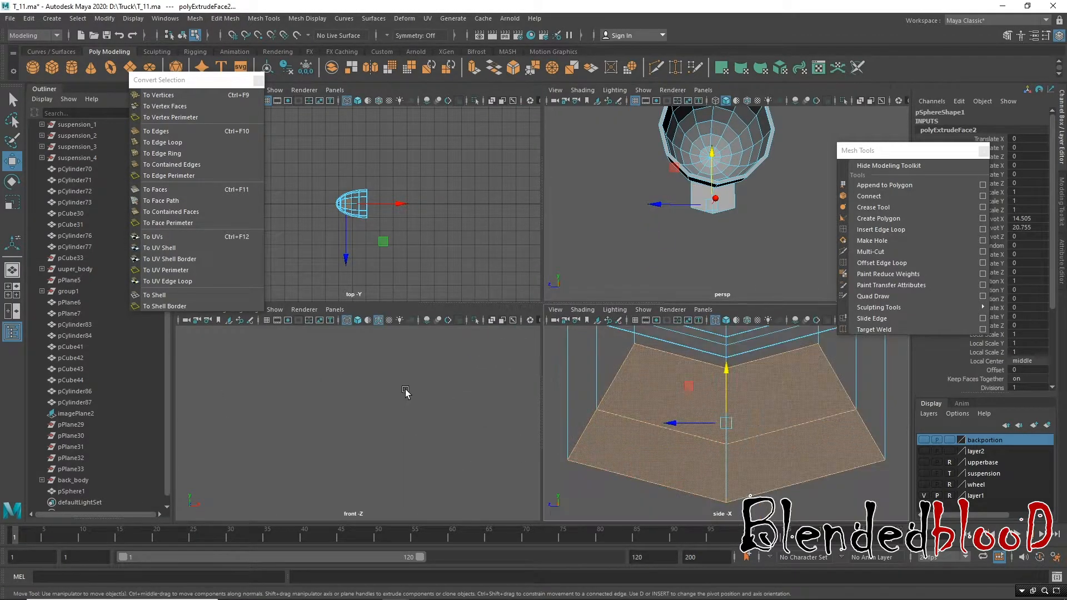
{"action": "scroll", "coordinate": [715, 393], "scroll_direction": "up", "scroll_amount": 4}
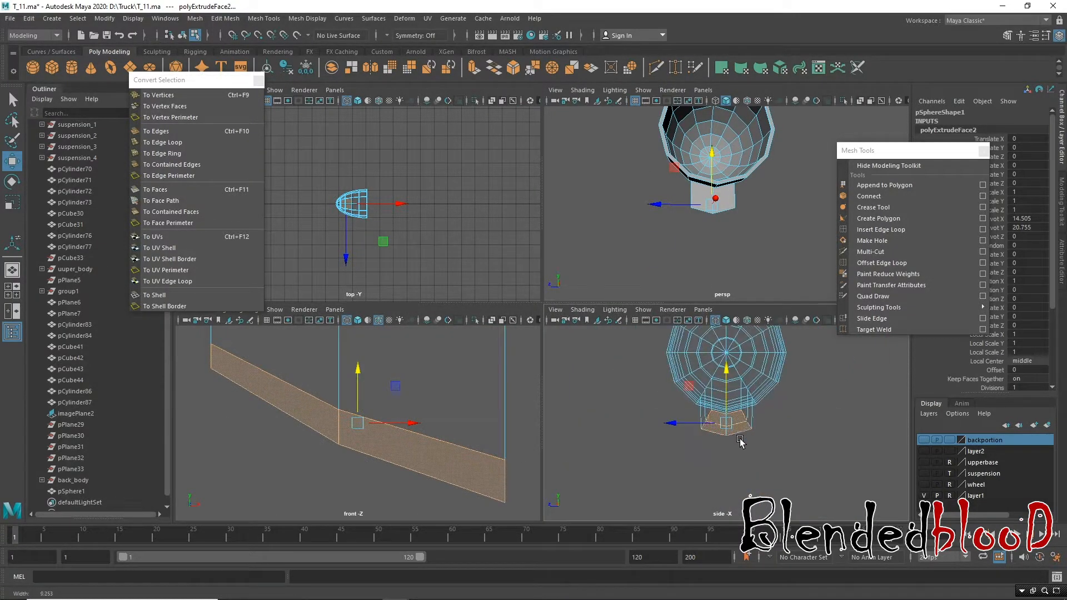
{"action": "scroll", "coordinate": [399, 425], "scroll_direction": "up", "scroll_amount": 6}
{"action": "scroll", "coordinate": [398, 423], "scroll_direction": "up", "scroll_amount": 1}
{"action": "middle_click_drag", "start_coordinate": [439, 446], "coordinate": [448, 450], "text": "alt"}
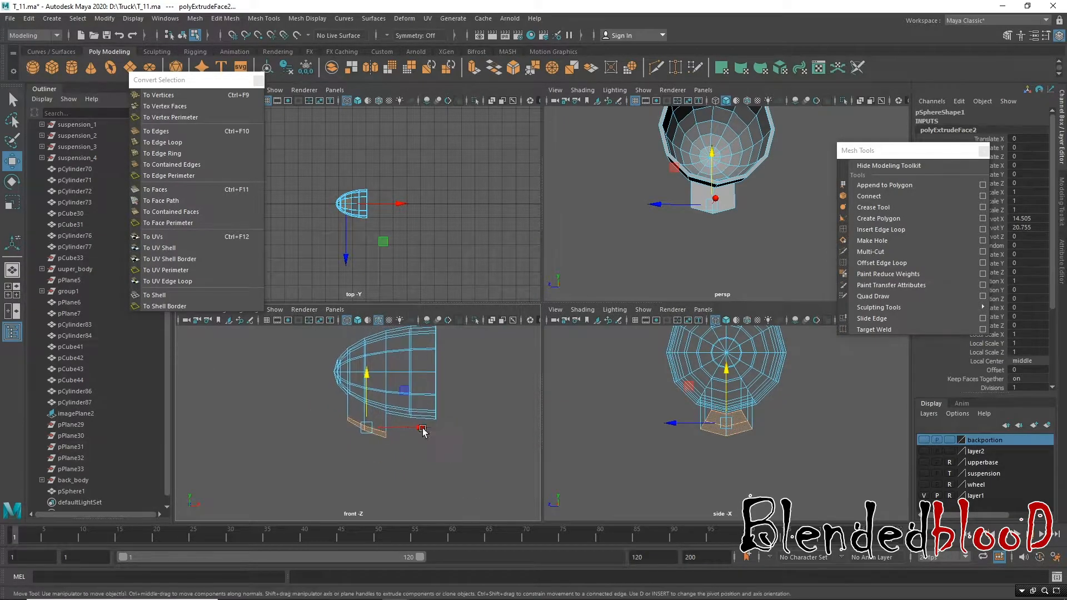
{"action": "left_click_drag", "start_coordinate": [368, 369], "coordinate": [369, 416]}
Step: Scale the stem's end faces in to taper it to a narrow tip, and delete those end faces
{"action": "key", "text": "r"}
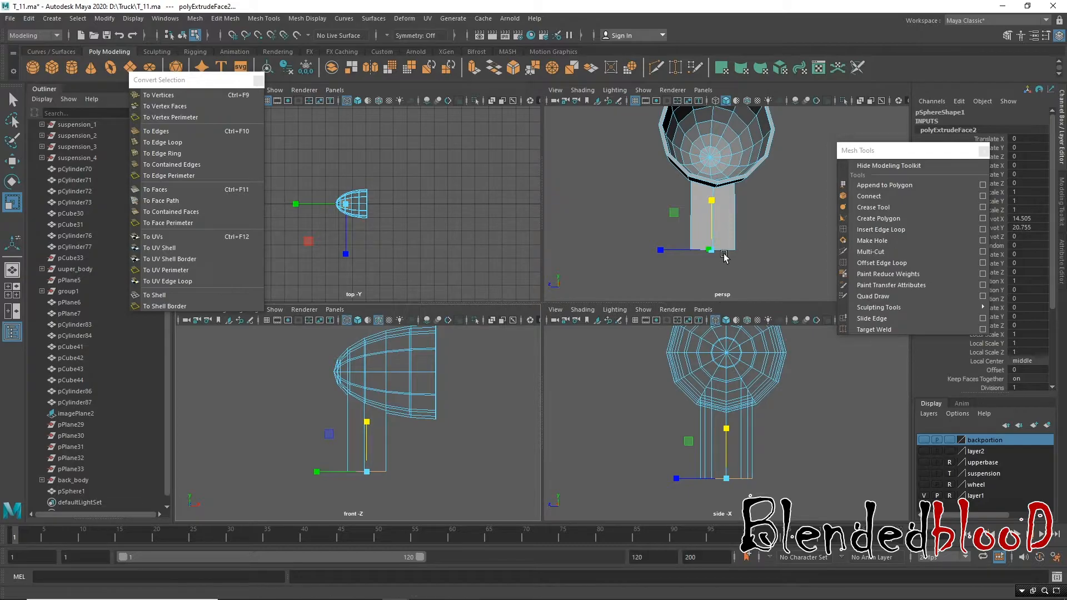
{"action": "left_click_drag", "start_coordinate": [724, 254], "coordinate": [691, 242]}
{"action": "key", "text": "w"}
{"action": "key", "text": "space"}
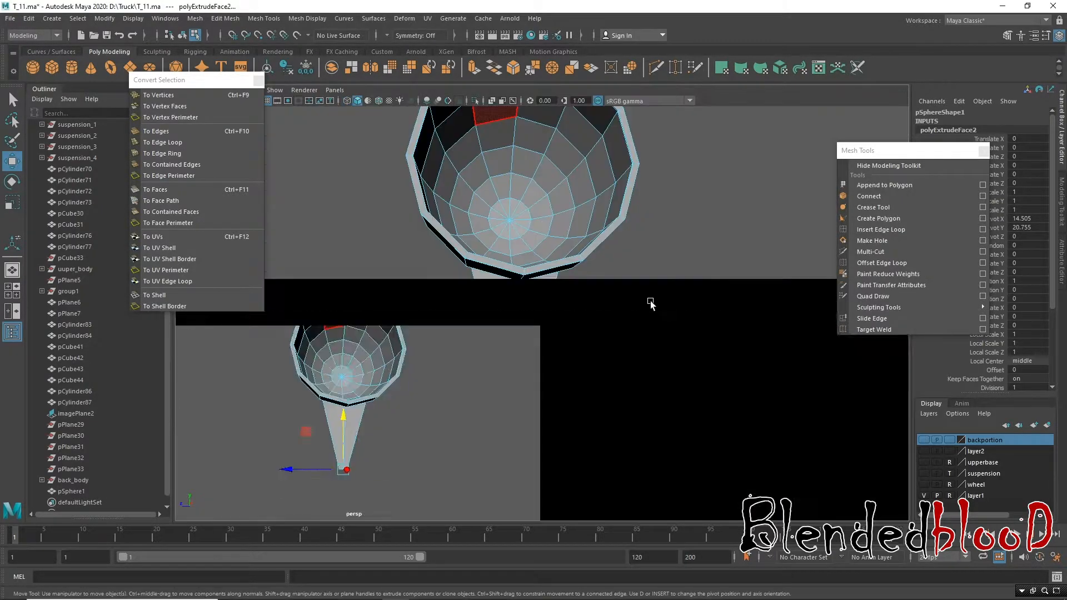
{"action": "left_click_drag", "start_coordinate": [649, 302], "coordinate": [683, 260], "text": "alt"}
{"action": "scroll", "coordinate": [579, 367], "scroll_direction": "up", "scroll_amount": 3}
{"action": "middle_click_drag", "start_coordinate": [572, 384], "coordinate": [679, 324], "text": "alt"}
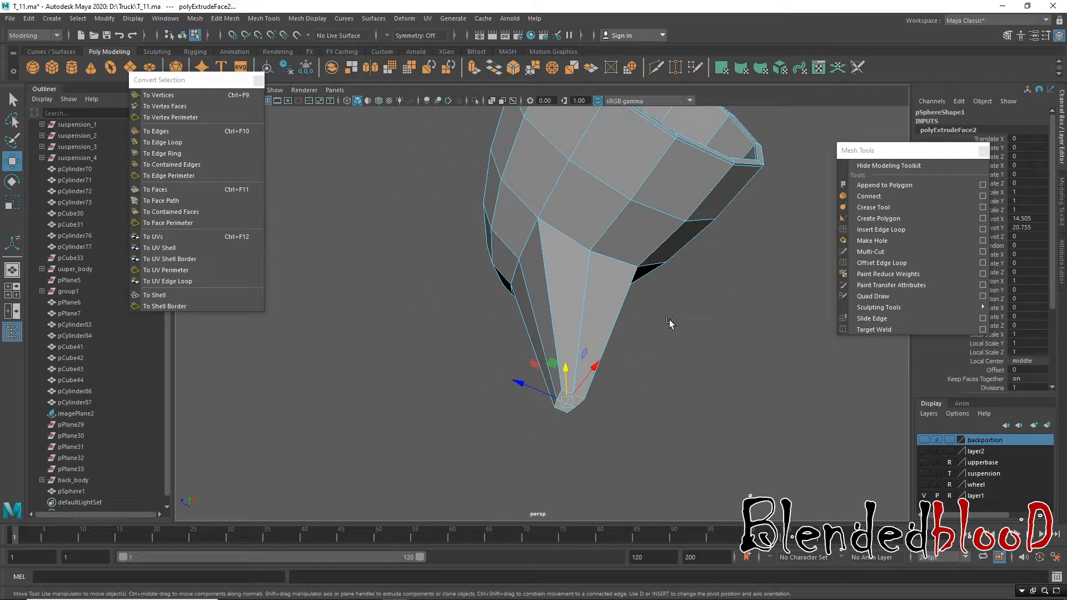
{"action": "key", "text": "Delete"}
Step: Insert an edge loop around the upper part of the stem and scale it in to the width of the tip
{"action": "left_click", "coordinate": [879, 230]}
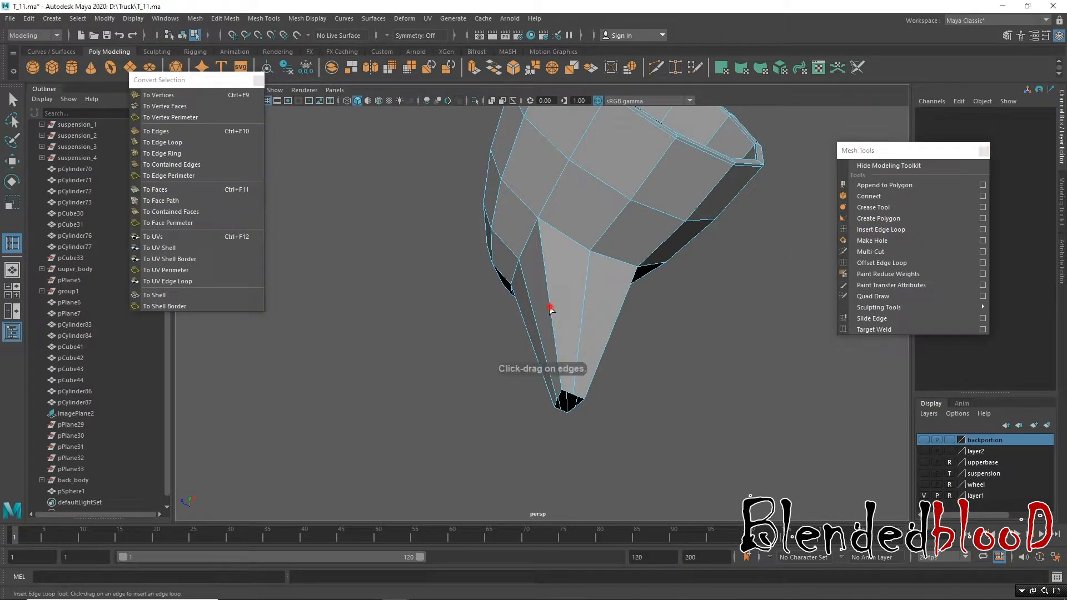
{"action": "left_click", "coordinate": [547, 270]}
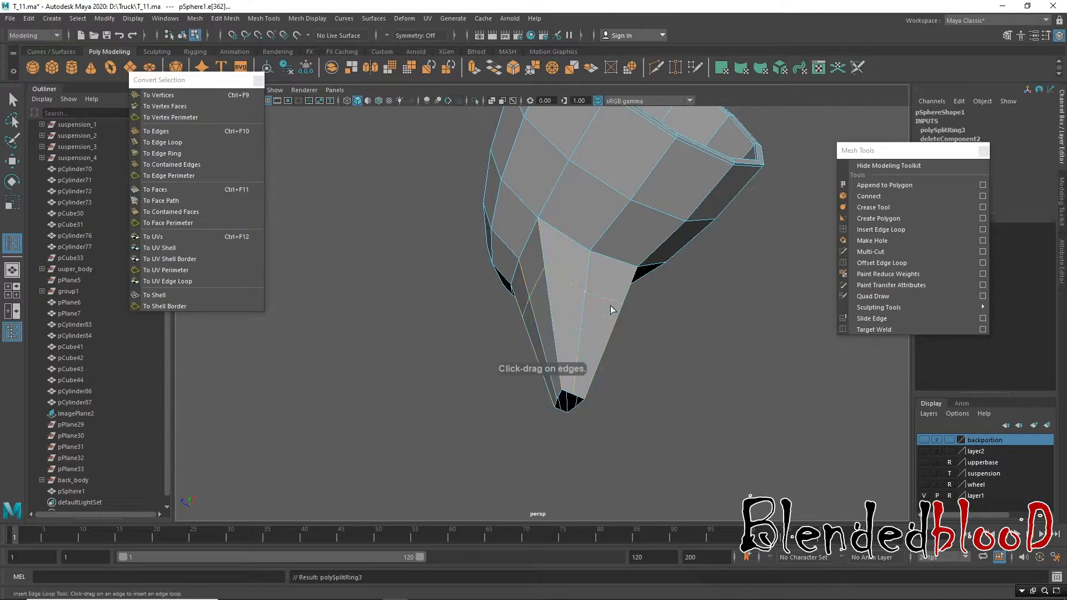
{"action": "key", "text": "r"}
{"action": "mouse_move", "coordinate": [576, 302]}
{"action": "left_mouse_down"}
{"action": "mouse_move", "coordinate": [580, 288]}
{"action": "mouse_move", "coordinate": [577, 306]}
{"action": "mouse_move", "coordinate": [592, 315]}
{"action": "left_mouse_up"}
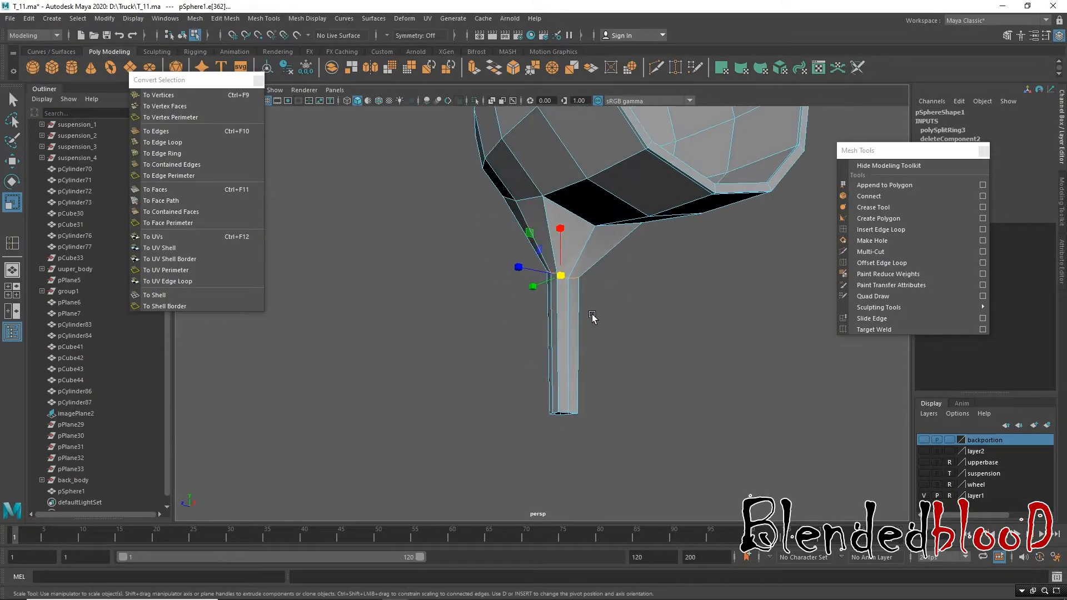
{"action": "key", "text": "w"}
Step: Bevel the stem's new edge loop with a fraction of 1 and 3 segments to curve it into the shell
{"action": "key", "text": "ctrl+b"}
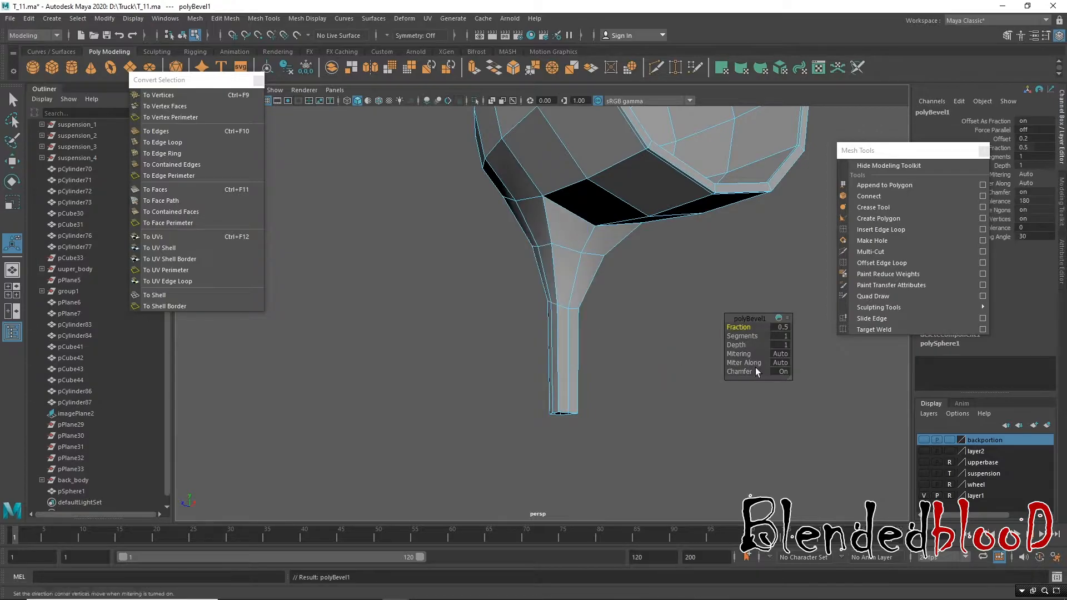
{"action": "left_click_drag", "start_coordinate": [748, 328], "coordinate": [745, 337]}
{"action": "left_click_drag", "start_coordinate": [584, 295], "coordinate": [625, 306], "text": "alt"}
{"action": "right_click_drag", "start_coordinate": [625, 305], "coordinate": [598, 329], "text": "alt"}
{"action": "left_click_drag", "start_coordinate": [610, 326], "coordinate": [579, 320], "text": "alt"}
{"action": "left_click_drag", "start_coordinate": [738, 328], "coordinate": [841, 349]}
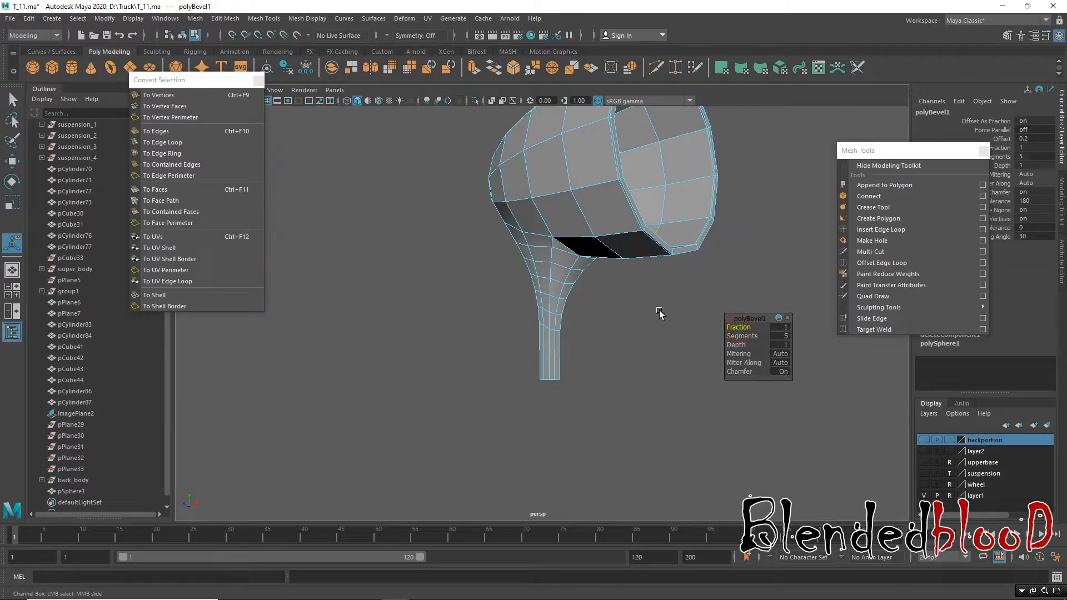
{"action": "left_click_drag", "start_coordinate": [751, 336], "coordinate": [750, 336]}
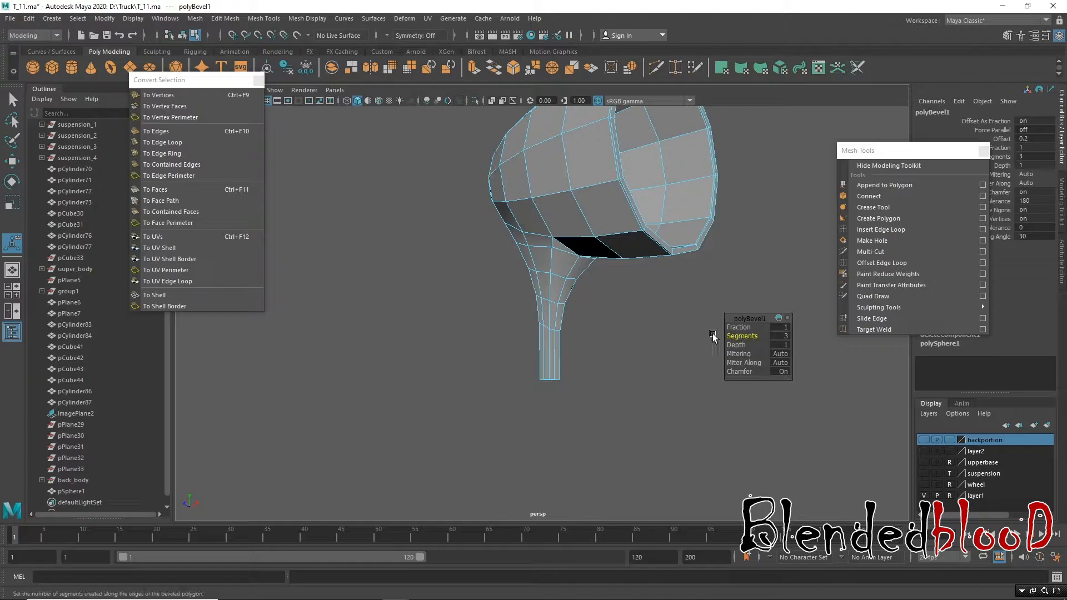
{"action": "key", "text": "w"}
Step: Return to object selection and display the shell with its stem smoothed, viewing the blend from the side
{"action": "right_click_drag", "start_coordinate": [561, 266], "coordinate": [629, 231]}
{"action": "left_click", "coordinate": [694, 306]}
{"action": "left_click_drag", "start_coordinate": [691, 315], "coordinate": [603, 301], "text": "alt"}
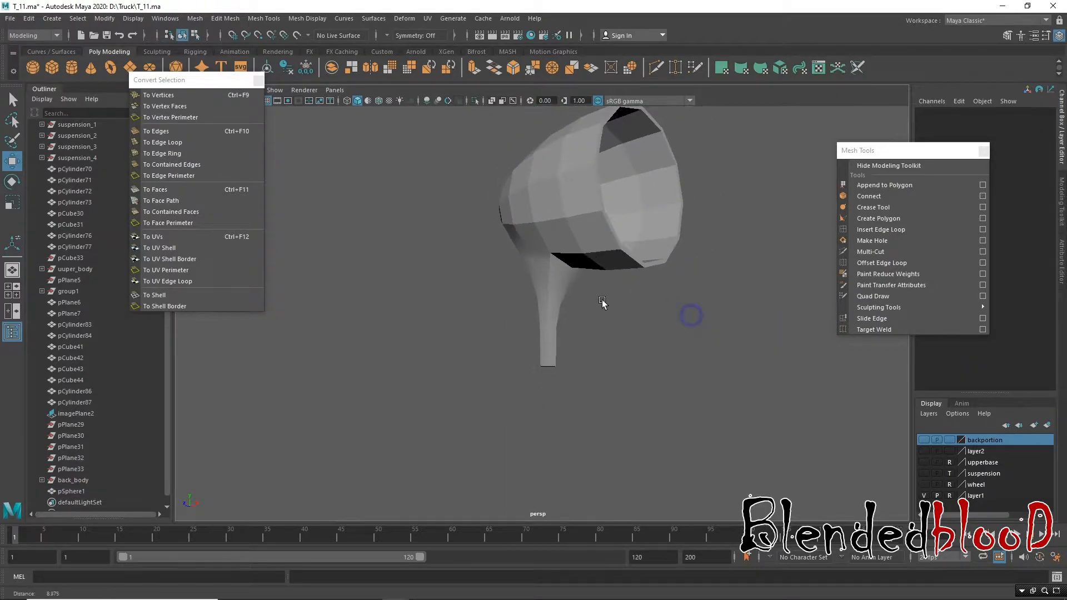
{"action": "left_click", "coordinate": [594, 269]}
{"action": "key", "text": "3"}
{"action": "left_click", "coordinate": [665, 303]}
{"action": "mouse_move", "coordinate": [568, 349]}
{"action": "left_mouse_down", "text": "alt"}
{"action": "mouse_move", "coordinate": [753, 368]}
{"action": "mouse_move", "coordinate": [675, 349]}
{"action": "mouse_move", "coordinate": [572, 345]}
{"action": "mouse_move", "coordinate": [553, 357]}
{"action": "mouse_move", "coordinate": [598, 369]}
{"action": "mouse_move", "coordinate": [638, 360]}
{"action": "mouse_move", "coordinate": [527, 375]}
{"action": "mouse_move", "coordinate": [561, 364]}
{"action": "left_mouse_up", "text": "alt"}
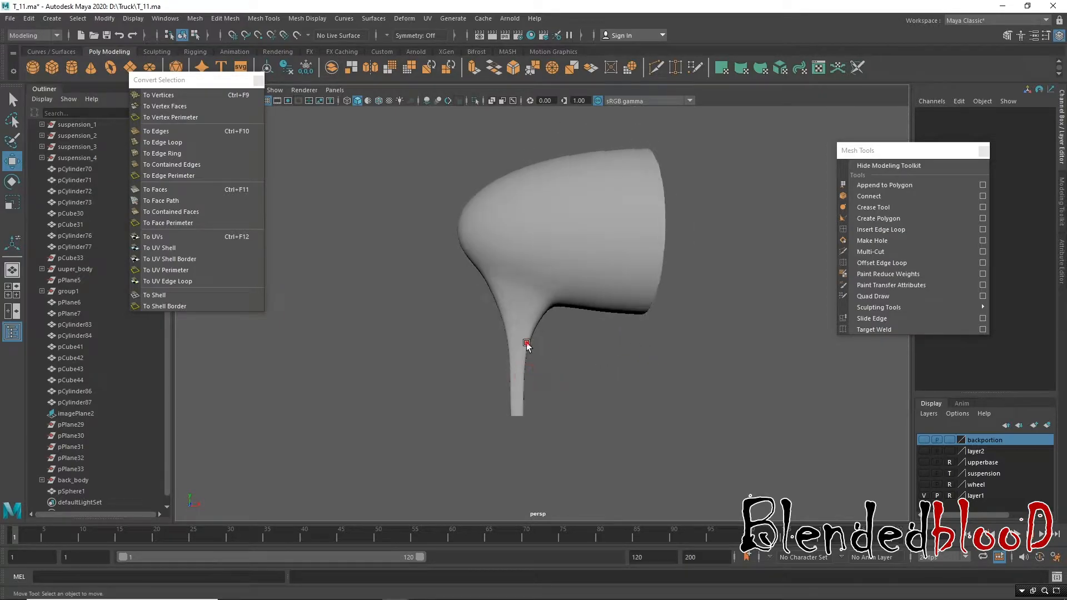
Step: Compare the headlight shell with the lamps beside the grille in the truck reference image, and view its open front
{"action": "left_click", "coordinate": [525, 344]}
{"action": "key", "text": "space"}
{"action": "middle_click_drag", "start_coordinate": [695, 462], "coordinate": [583, 488], "text": "alt"}
{"action": "right_click_drag", "start_coordinate": [583, 488], "coordinate": [534, 333], "text": "alt"}
{"action": "middle_click_drag", "start_coordinate": [895, 436], "coordinate": [761, 409], "text": "alt"}
{"action": "right_click_drag", "start_coordinate": [760, 410], "coordinate": [641, 398], "text": "alt"}
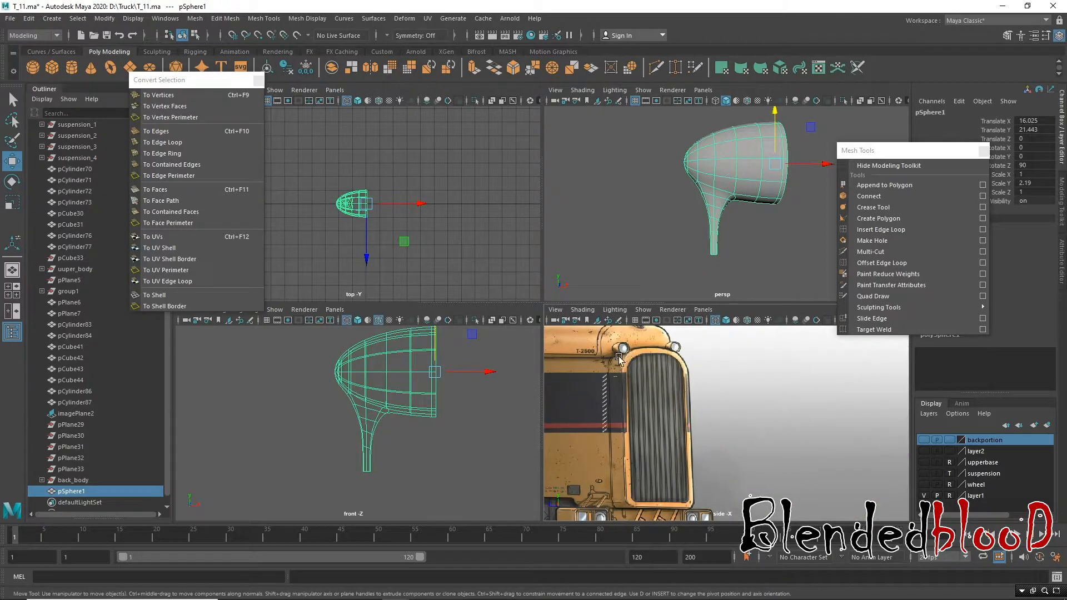
{"action": "key", "text": "space"}
{"action": "left_click_drag", "start_coordinate": [756, 233], "coordinate": [634, 250], "text": "alt"}
{"action": "middle_click_drag", "start_coordinate": [633, 251], "coordinate": [555, 263], "text": "alt"}
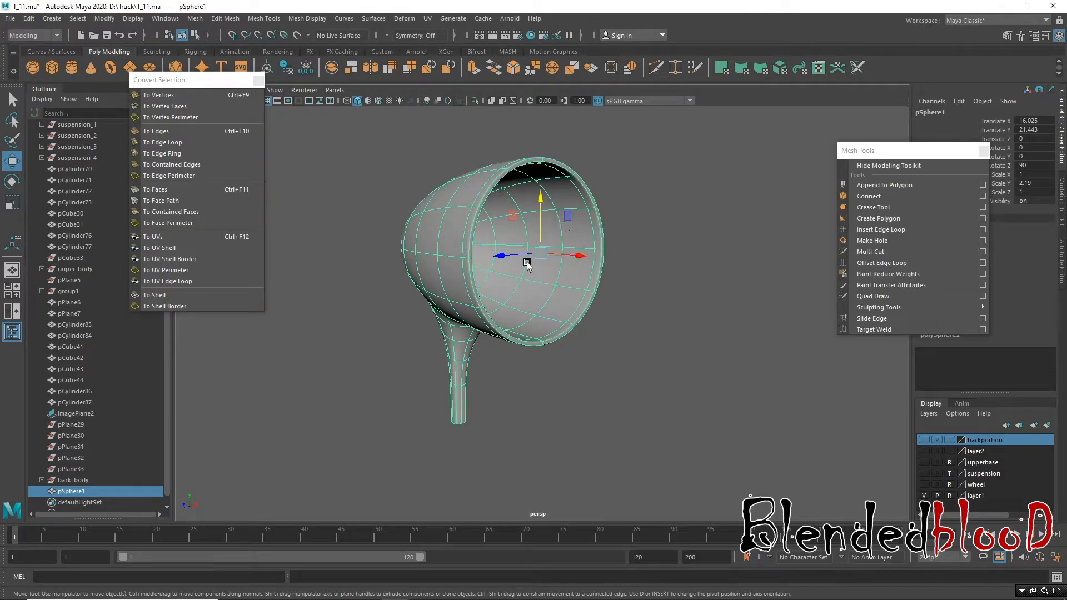
Step: Create a polygon sphere and line it up with the shell's opening in the top view at about X 16.04
{"action": "left_click_drag", "start_coordinate": [162, 81], "coordinate": [135, 210]}
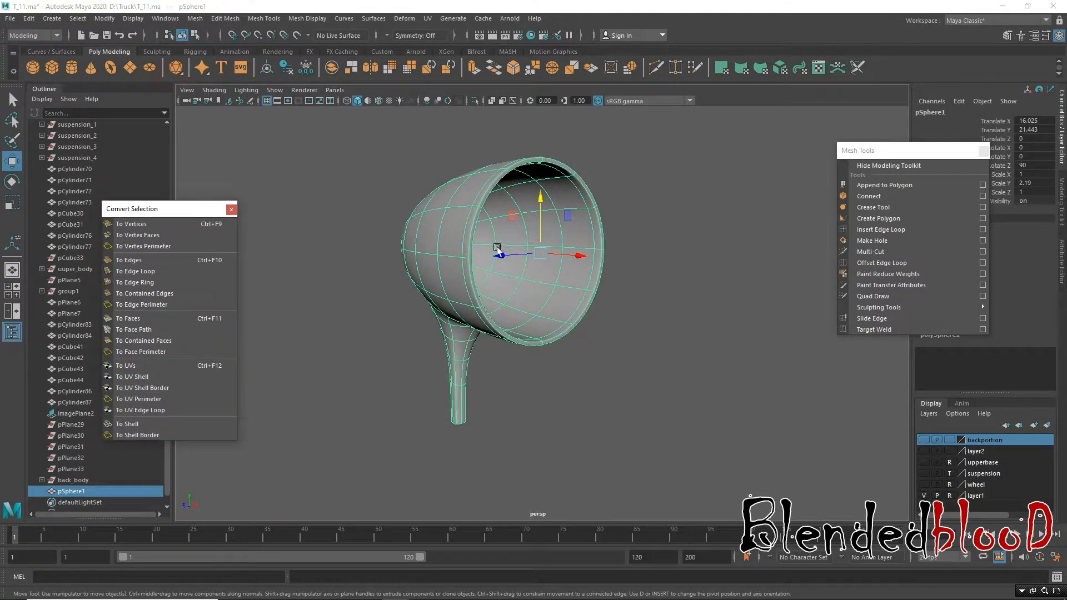
{"action": "left_click", "coordinate": [33, 68]}
{"action": "scroll", "coordinate": [623, 328], "scroll_direction": "down", "scroll_amount": 6}
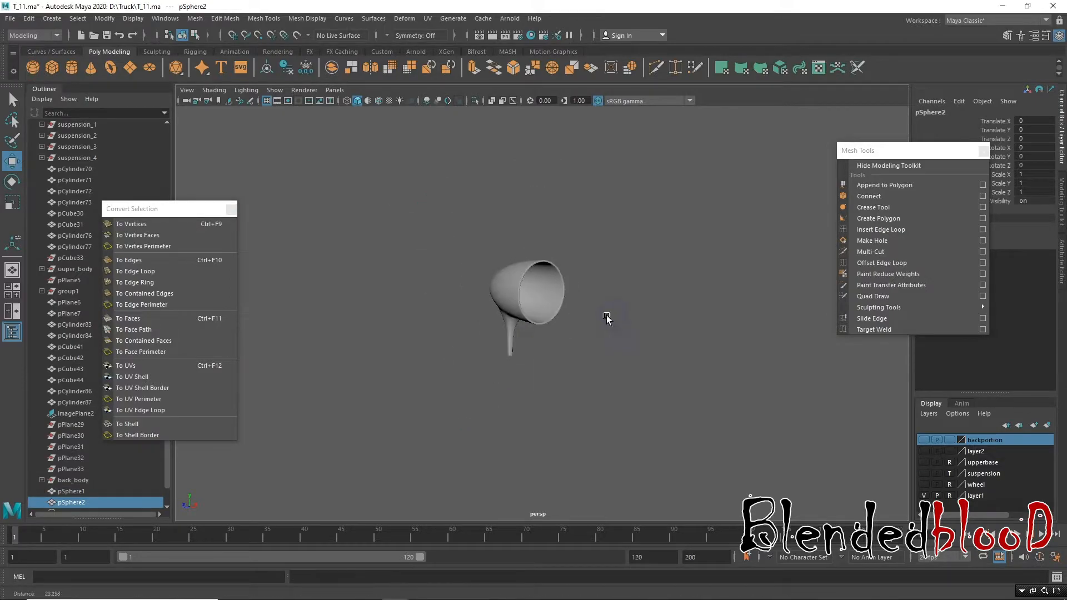
{"action": "left_click_drag", "start_coordinate": [479, 350], "coordinate": [477, 301]}
{"action": "key", "text": "space"}
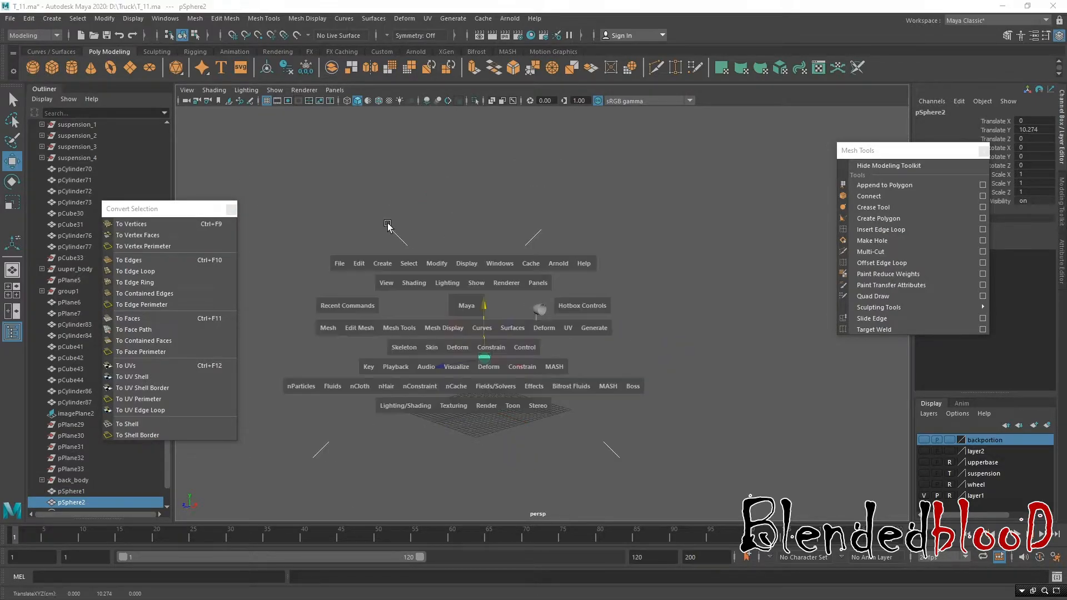
{"action": "key", "text": "space"}
{"action": "scroll", "coordinate": [423, 278], "scroll_direction": "down", "scroll_amount": 3}
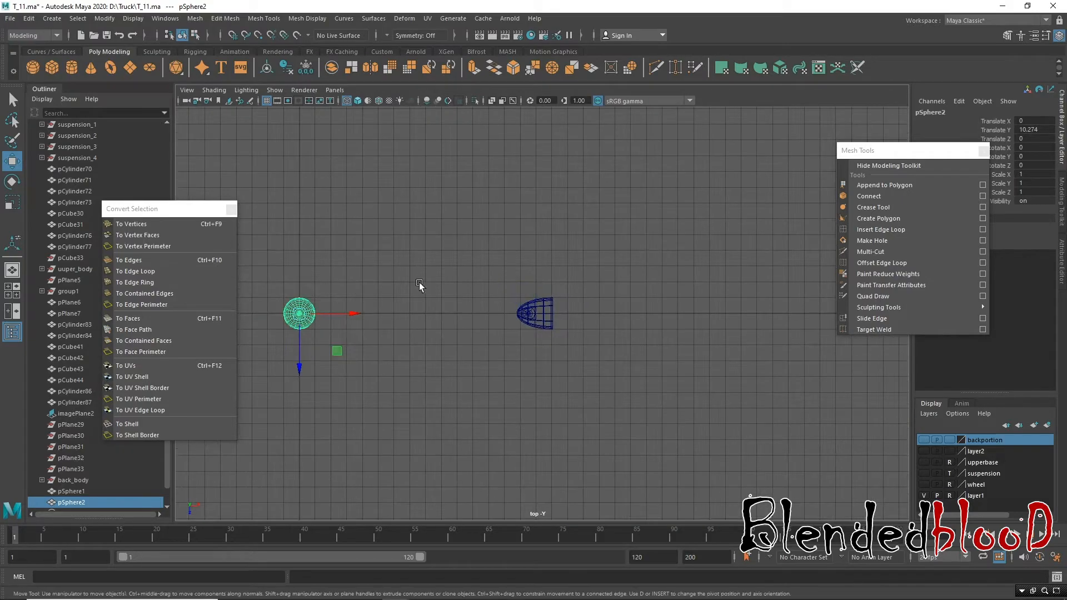
{"action": "left_click_drag", "start_coordinate": [357, 318], "coordinate": [612, 353]}
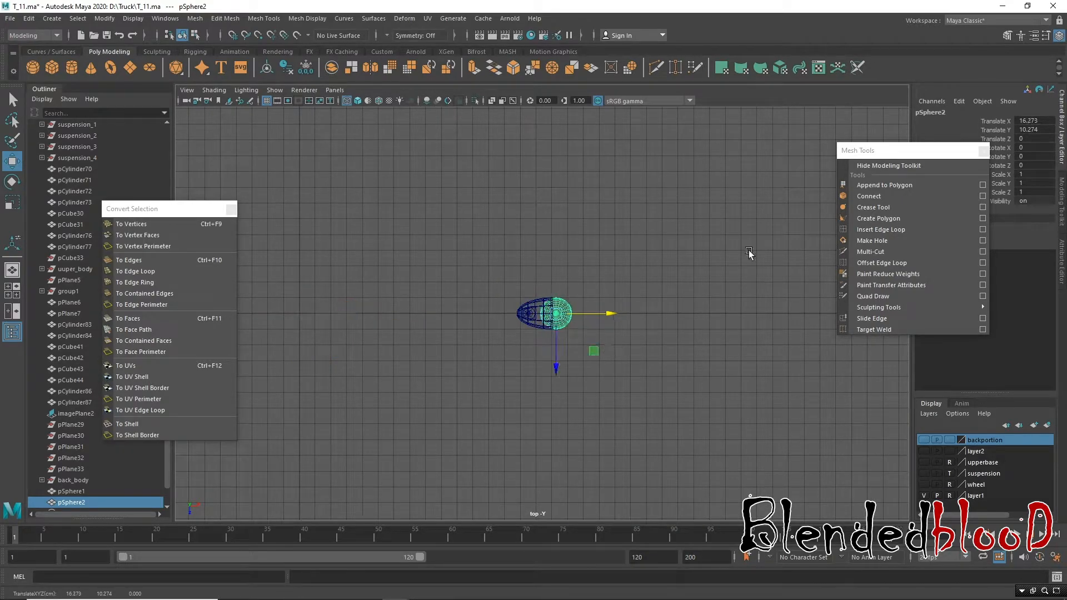
{"action": "left_click_drag", "start_coordinate": [853, 160], "coordinate": [803, 492]}
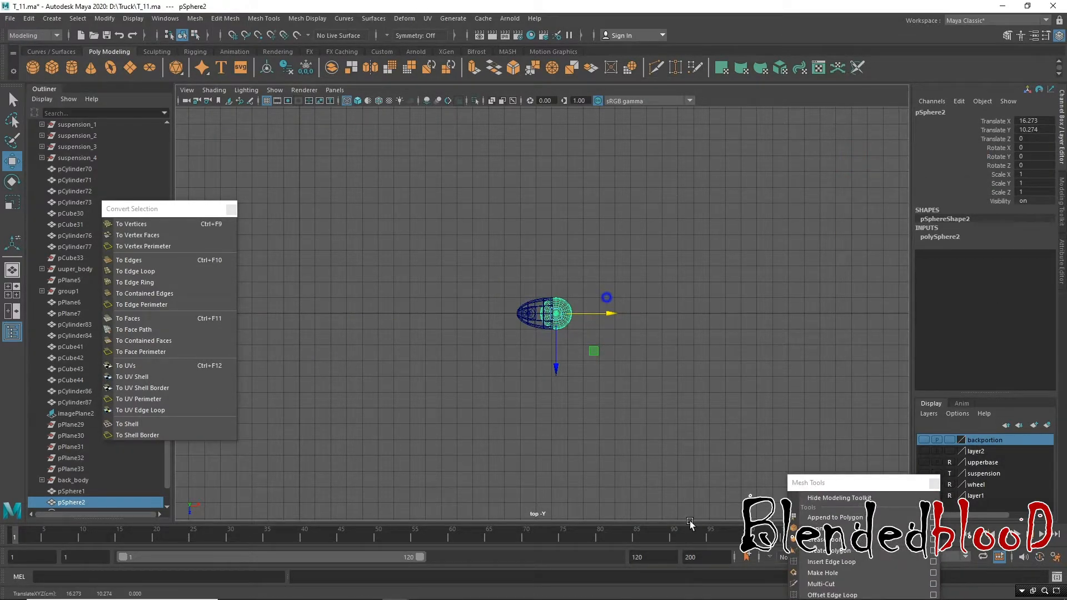
{"action": "scroll", "coordinate": [639, 367], "scroll_direction": "up", "scroll_amount": 3}
{"action": "left_click_drag", "start_coordinate": [625, 317], "coordinate": [873, 248]}
Step: Rotate the sphere 90° about Z and raise it to about Y 21.44 so it is centred in the shell's opening
{"action": "key", "text": "e"}
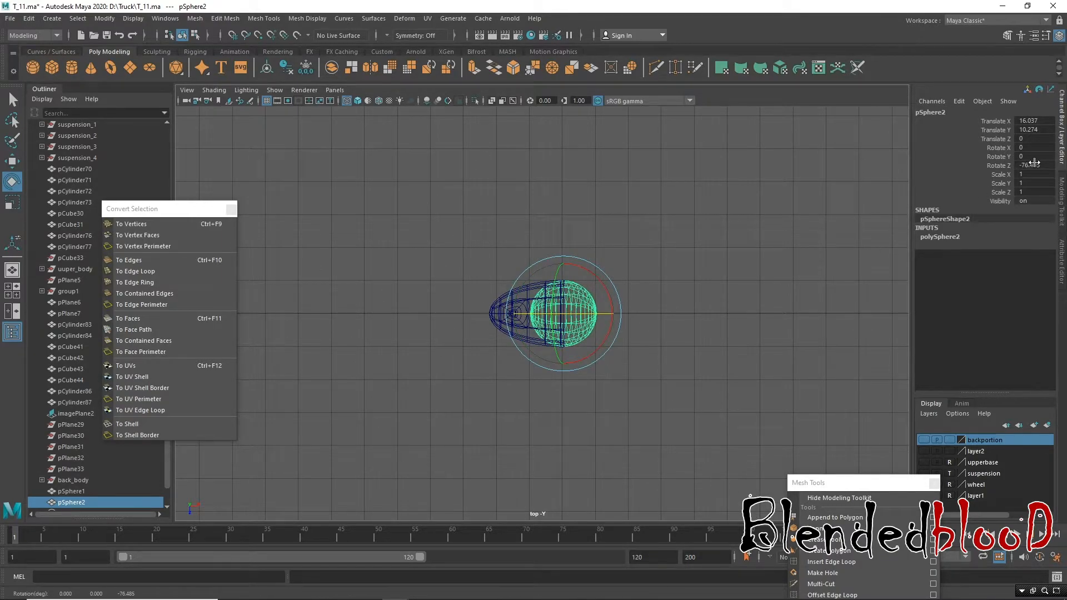
{"action": "key", "text": "Return"}
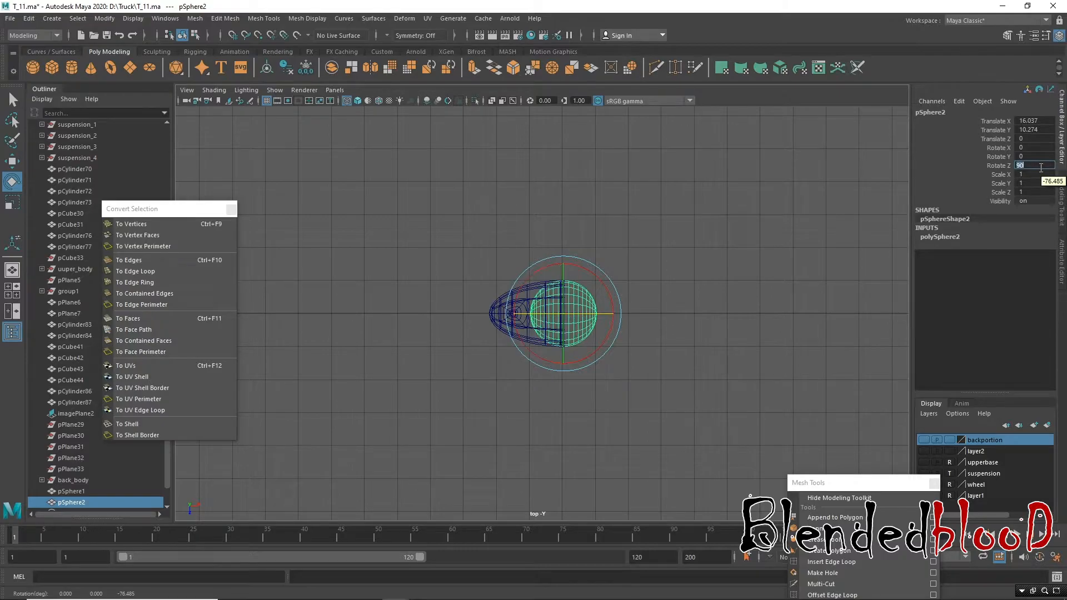
{"action": "key", "text": "w"}
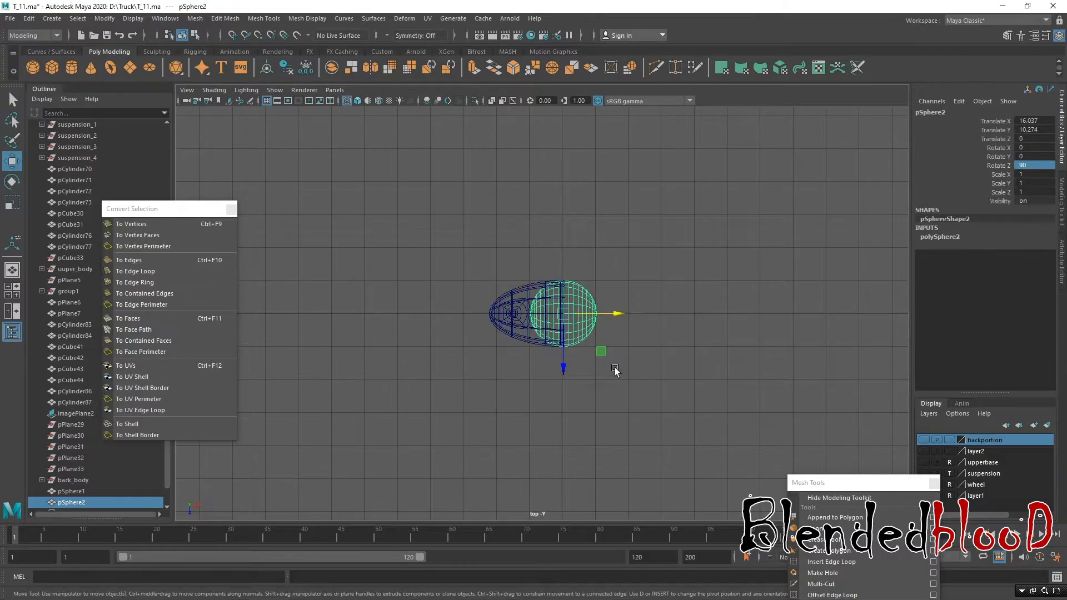
{"action": "key", "text": "space"}
{"action": "scroll", "coordinate": [490, 392], "scroll_direction": "down", "scroll_amount": 5}
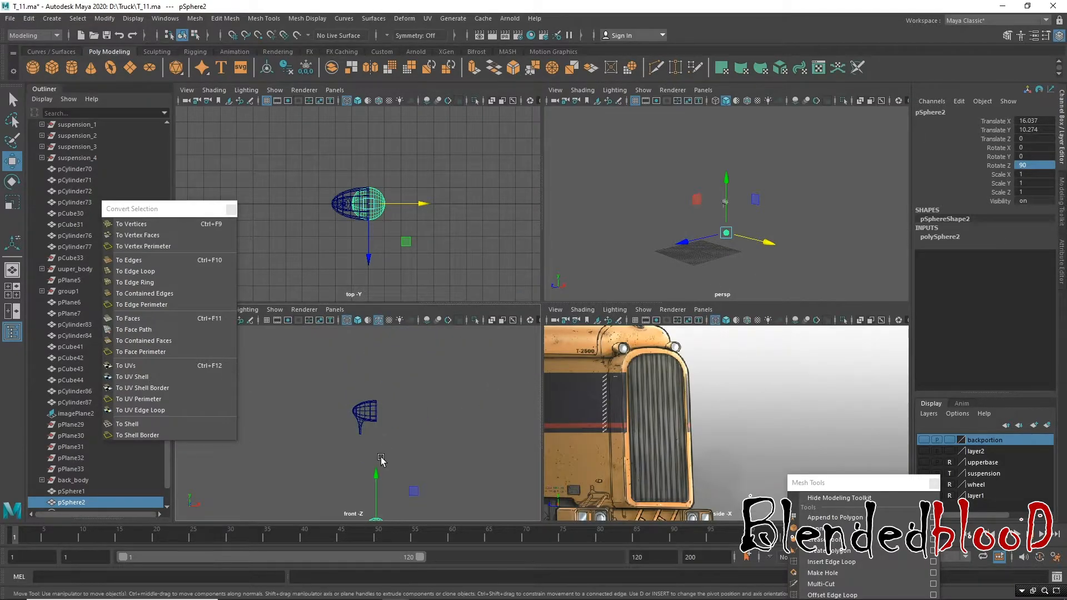
{"action": "left_click_drag", "start_coordinate": [378, 479], "coordinate": [369, 358]}
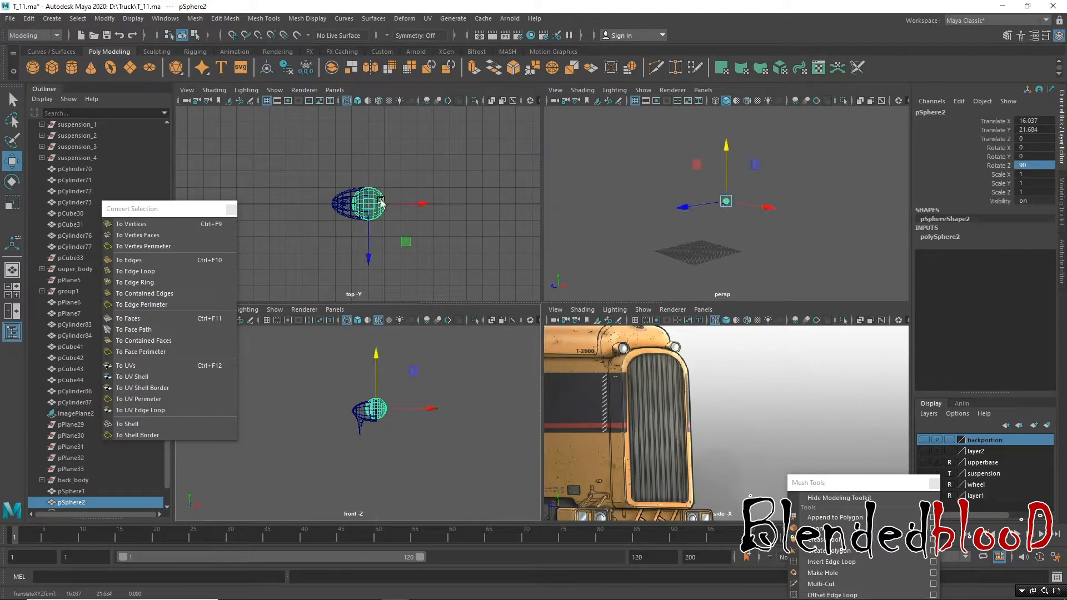
{"action": "scroll", "coordinate": [393, 190], "scroll_direction": "up", "scroll_amount": 3}
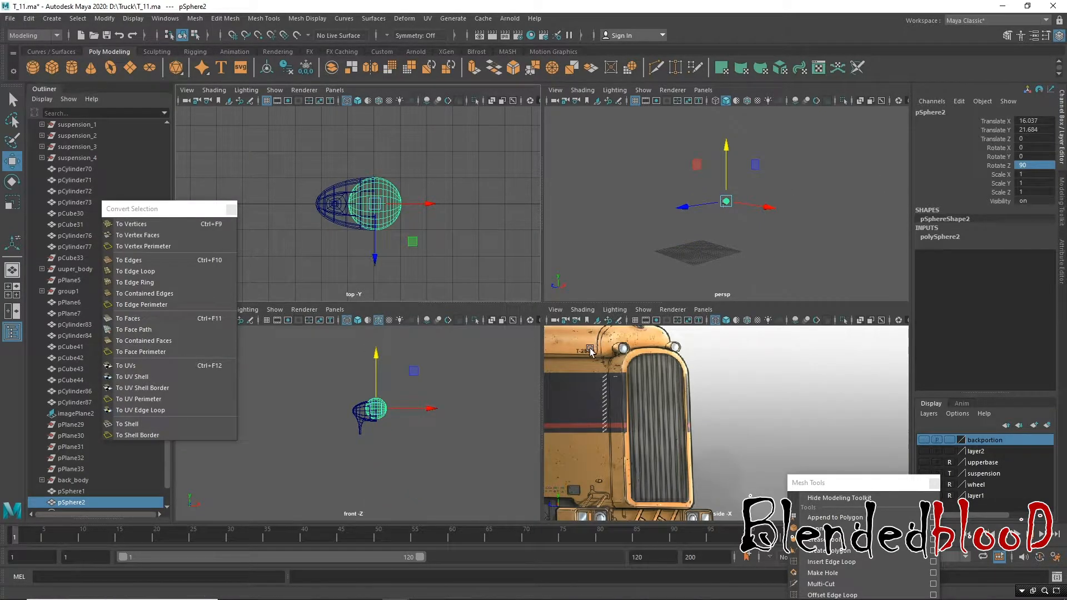
{"action": "key", "text": "f"}
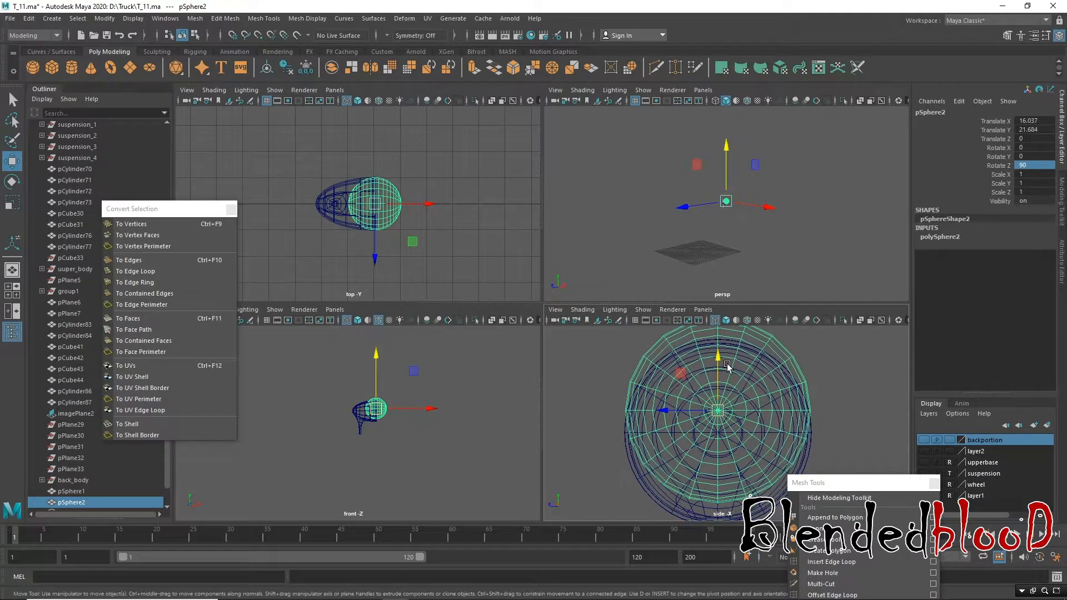
{"action": "left_click_drag", "start_coordinate": [719, 358], "coordinate": [716, 383]}
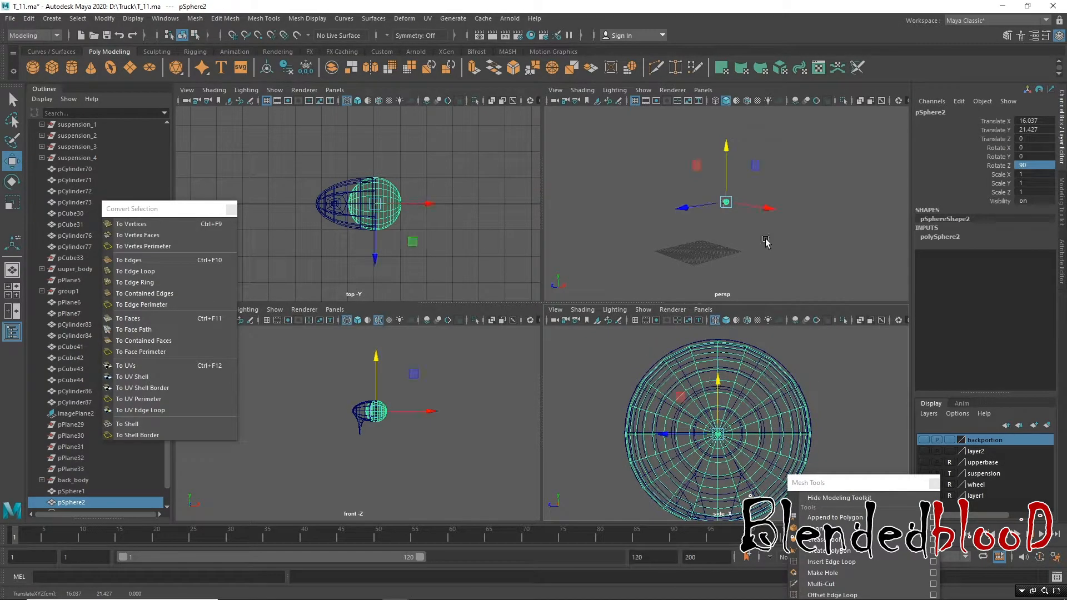
{"action": "key", "text": "f"}
{"action": "key", "text": "space"}
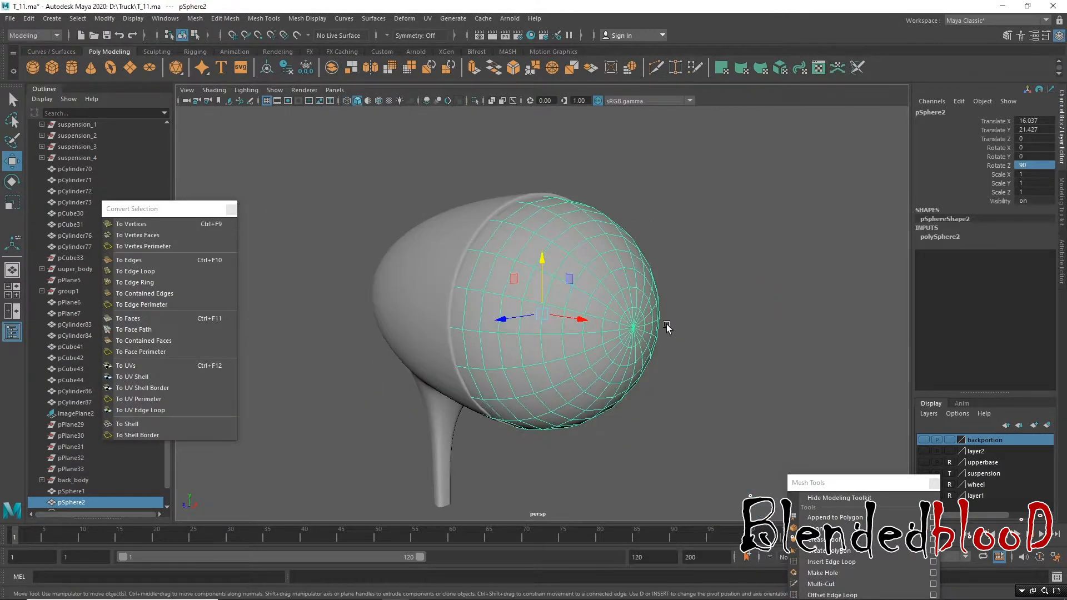
{"action": "left_click_drag", "start_coordinate": [629, 333], "coordinate": [538, 258], "text": "alt"}
{"action": "left_click_drag", "start_coordinate": [688, 295], "coordinate": [596, 313], "text": "alt"}
Step: Set the sphere's axis and height subdivisions to 12
{"action": "left_click", "coordinate": [974, 239]}
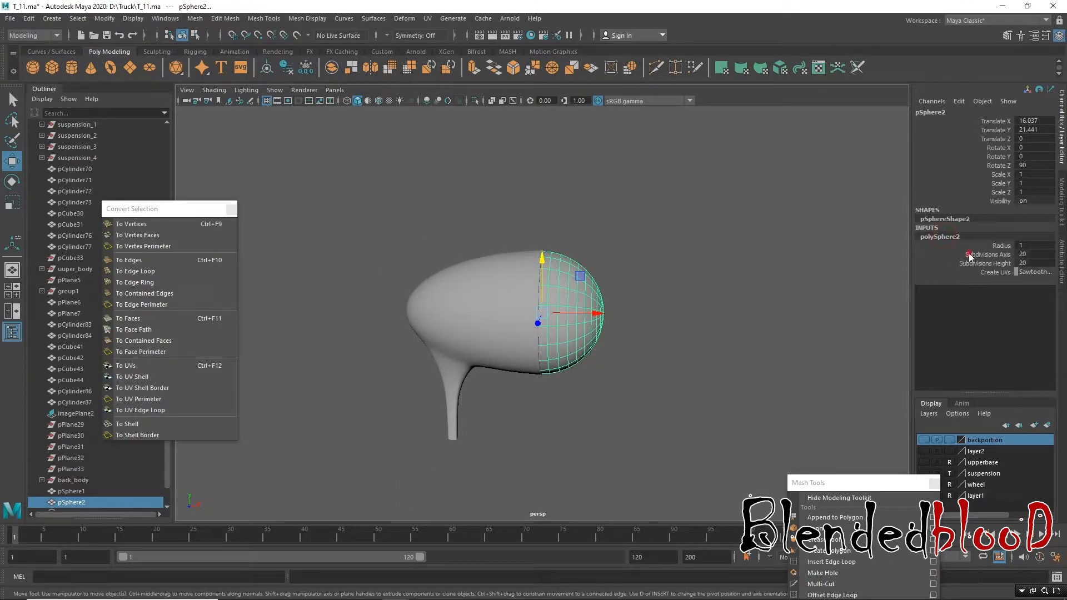
{"action": "left_click_drag", "start_coordinate": [969, 254], "coordinate": [974, 264]}
{"action": "middle_click_drag", "start_coordinate": [737, 309], "coordinate": [695, 309]}
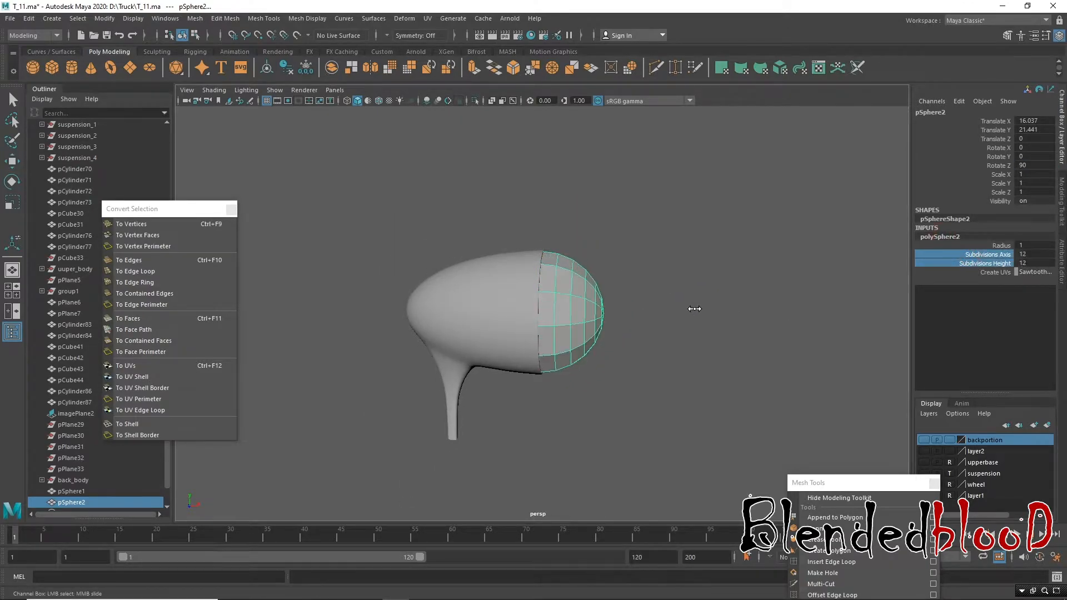
{"action": "key", "text": "w"}
{"action": "left_click_drag", "start_coordinate": [682, 313], "coordinate": [643, 319], "text": "alt"}
{"action": "right_click_drag", "start_coordinate": [643, 319], "coordinate": [657, 386], "text": "alt"}
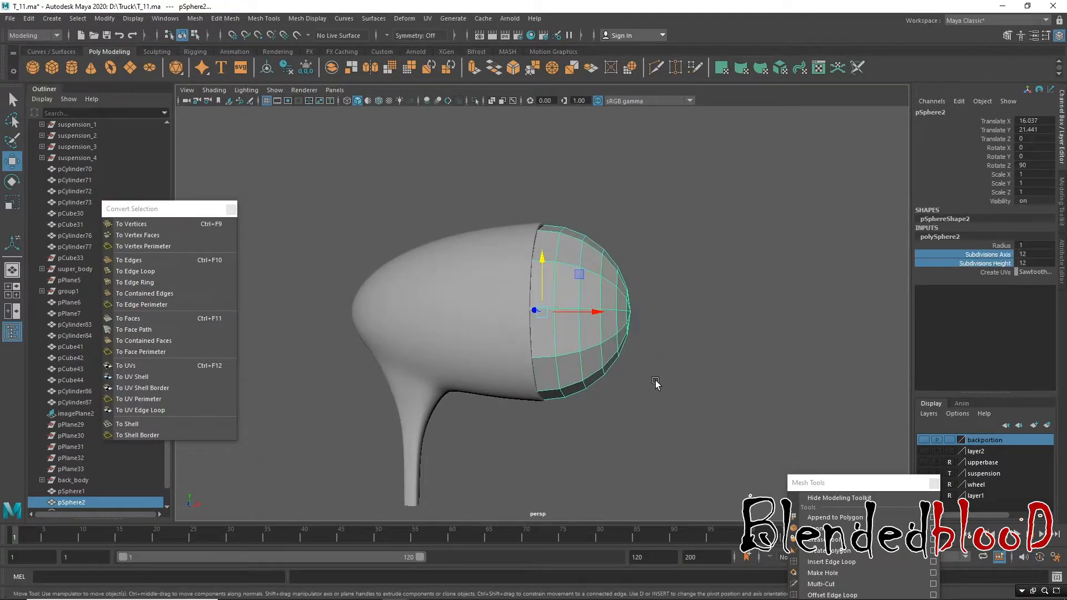
Step: Flatten the sphere along its axis to a Y scale of about 0.47 and move it in front of the shell to about X 17.62
{"action": "key", "text": "r"}
{"action": "left_click_drag", "start_coordinate": [483, 312], "coordinate": [515, 315]}
{"action": "key", "text": "w"}
{"action": "left_click_drag", "start_coordinate": [615, 315], "coordinate": [742, 314]}
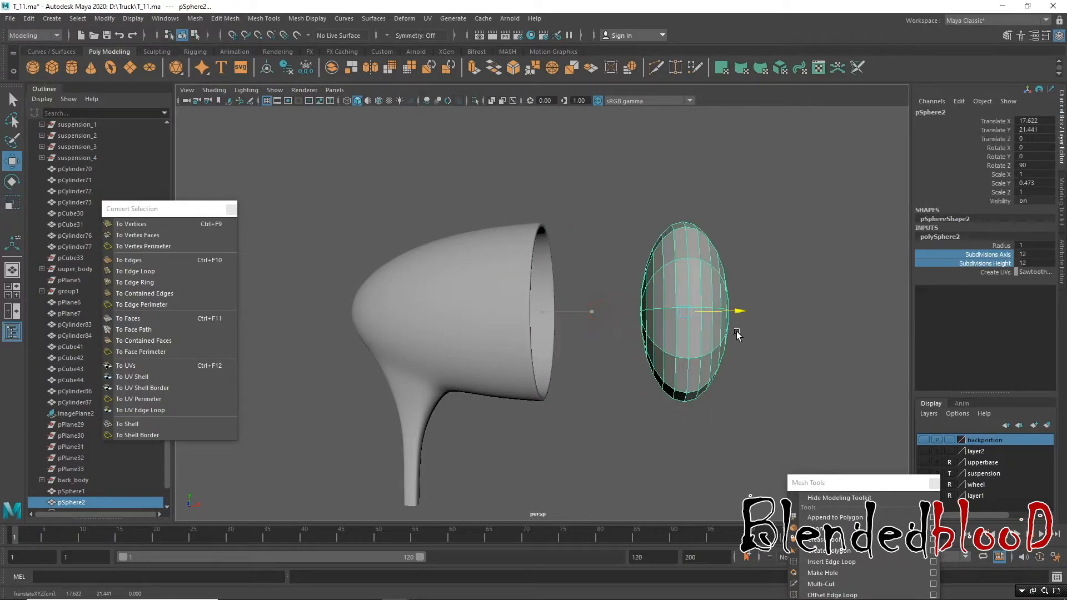
Step: Undo the lens sphere's flattening and move it away from the shell to about X 18.2
{"action": "right_click", "coordinate": [684, 287]}
{"action": "key", "text": "ctrl+z"}
{"action": "left_click_drag", "start_coordinate": [600, 317], "coordinate": [795, 328]}
Step: Delete the half of the sphere's faces nearest the shell in the front view and return to object mode
{"action": "right_click_drag", "start_coordinate": [776, 303], "coordinate": [771, 319]}
{"action": "key", "text": "space"}
{"action": "key", "text": "space"}
{"action": "key", "text": "space"}
{"action": "key", "text": "space"}
{"action": "right_click_drag", "start_coordinate": [558, 356], "coordinate": [752, 328], "text": "alt"}
{"action": "middle_click_drag", "start_coordinate": [753, 328], "coordinate": [557, 333], "text": "alt"}
{"action": "right_click_drag", "start_coordinate": [557, 334], "coordinate": [658, 422], "text": "alt"}
{"action": "left_click_drag", "start_coordinate": [468, 290], "coordinate": [490, 338]}
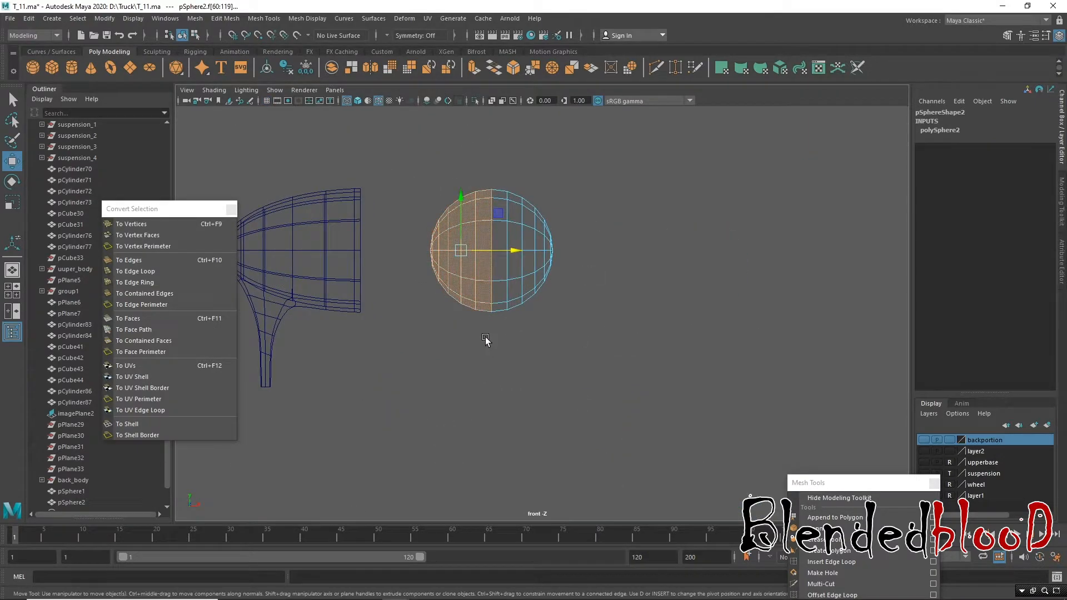
{"action": "key", "text": "Delete"}
{"action": "right_click_drag", "start_coordinate": [527, 212], "coordinate": [578, 192]}
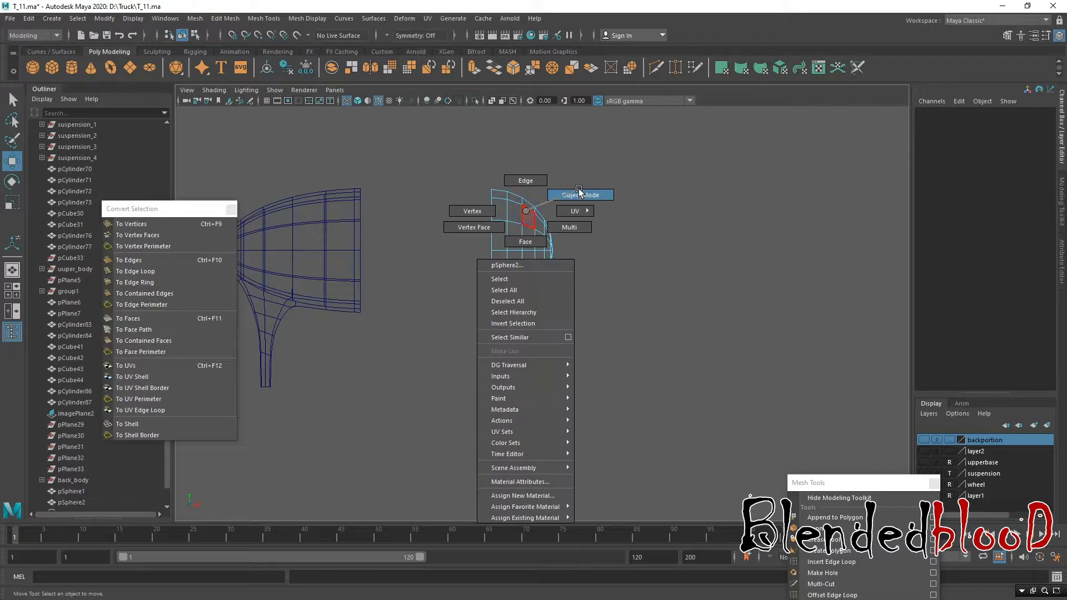
Step: Center the half sphere's pivot and move it into the shell's opening at about X 15.6
{"action": "left_click", "coordinate": [105, 18]}
{"action": "left_click", "coordinate": [139, 100]}
{"action": "key", "text": "space"}
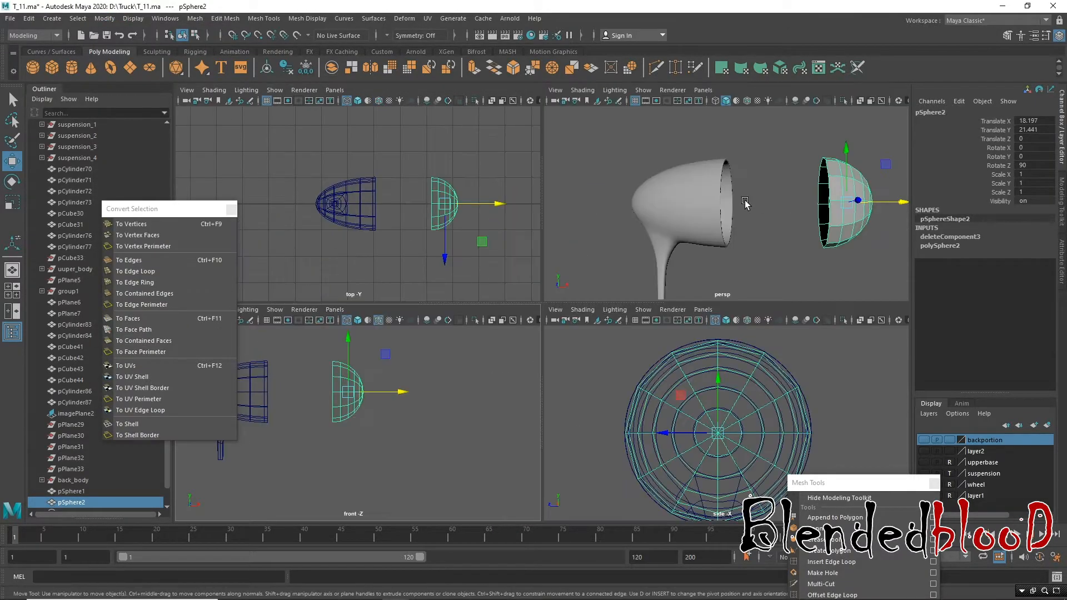
{"action": "key", "text": "space"}
{"action": "left_click_drag", "start_coordinate": [842, 314], "coordinate": [601, 328]}
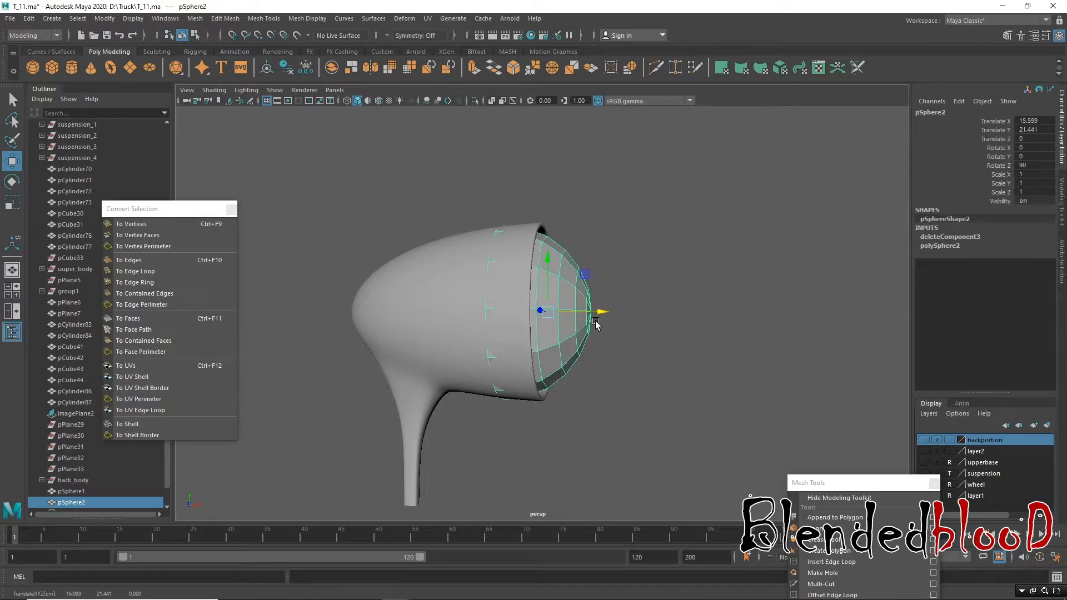
Step: Flatten the half-sphere lens along its axis to a Y scale of about 0.47
{"action": "key", "text": "r"}
{"action": "left_click_drag", "start_coordinate": [500, 314], "coordinate": [523, 316]}
{"action": "left_click_drag", "start_coordinate": [610, 328], "coordinate": [512, 312], "text": "alt"}
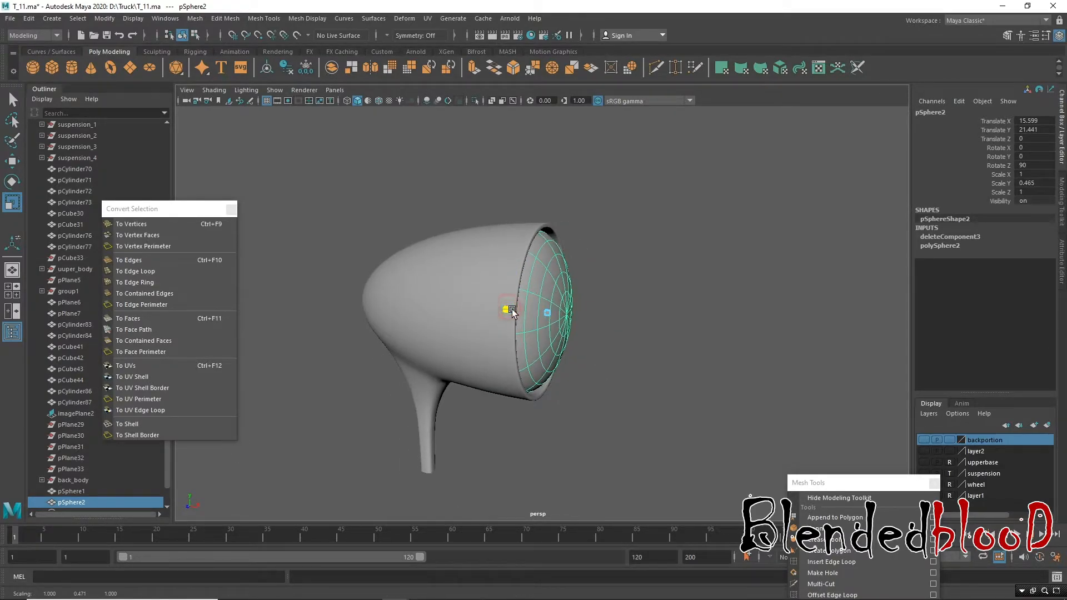
{"action": "key", "text": "w"}
{"action": "left_click", "coordinate": [701, 346]}
Step: Select the headlight shell and lens together and show the truck body on layer2
{"action": "scroll", "coordinate": [701, 345], "scroll_direction": "down", "scroll_amount": 4}
{"action": "left_click_drag", "start_coordinate": [598, 338], "coordinate": [643, 334], "text": "alt"}
{"action": "right_click_drag", "start_coordinate": [572, 300], "coordinate": [612, 420], "text": "alt"}
{"action": "left_click_drag", "start_coordinate": [542, 390], "coordinate": [570, 384], "text": "alt"}
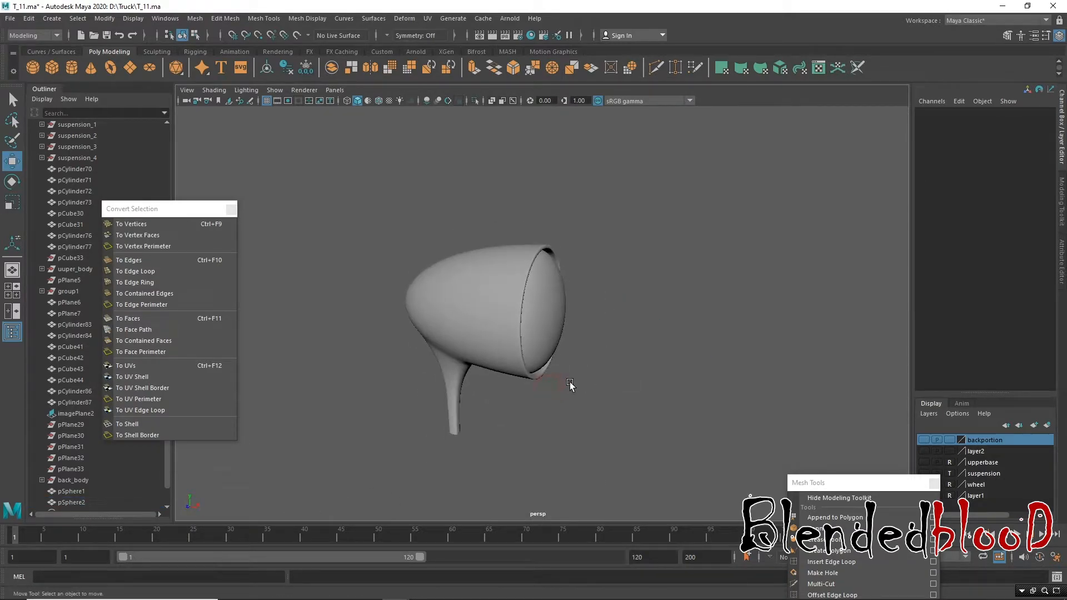
{"action": "left_click_drag", "start_coordinate": [463, 251], "coordinate": [629, 428]}
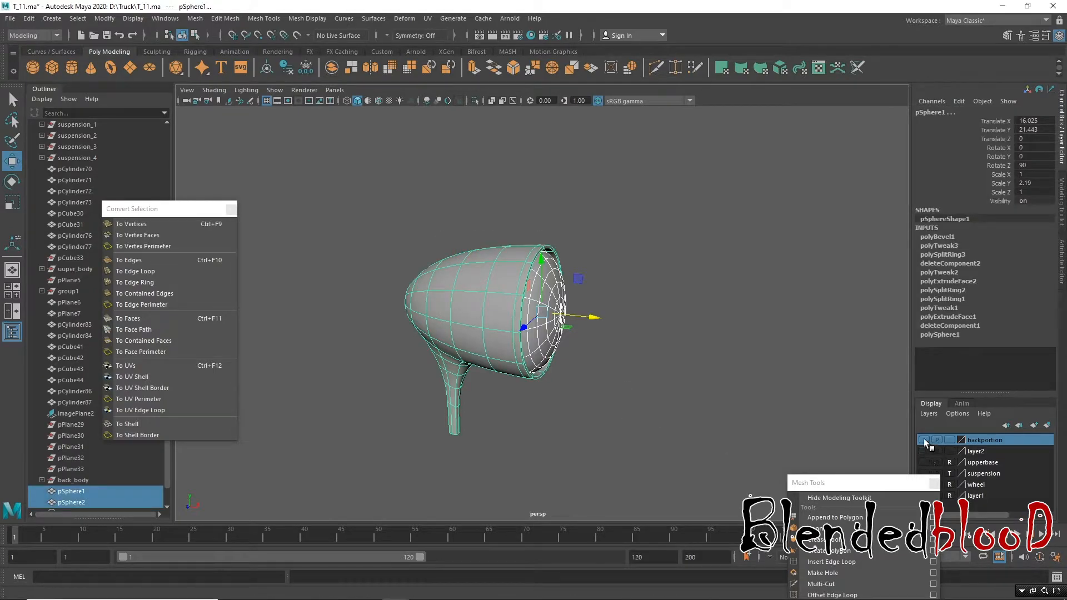
{"action": "left_click", "coordinate": [925, 451]}
Step: Move the headlight onto the front of the truck's hood at about X 6.18, Y 26.5
{"action": "scroll", "coordinate": [498, 224], "scroll_direction": "down", "scroll_amount": 3}
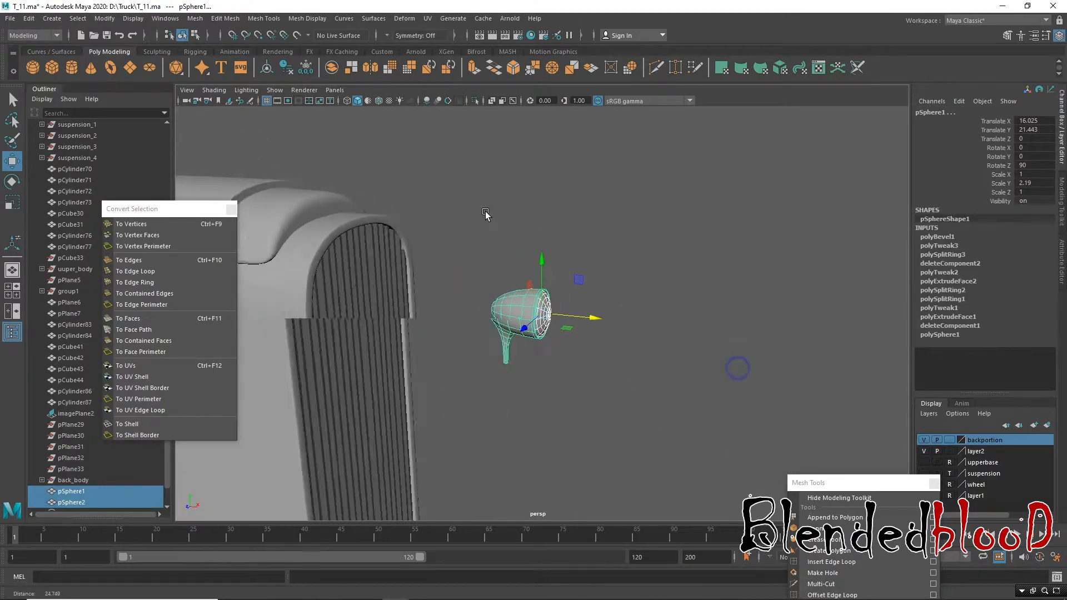
{"action": "scroll", "coordinate": [445, 306], "scroll_direction": "down", "scroll_amount": 5}
{"action": "left_click_drag", "start_coordinate": [477, 378], "coordinate": [553, 373], "text": "alt"}
{"action": "left_click_drag", "start_coordinate": [573, 310], "coordinate": [512, 300]}
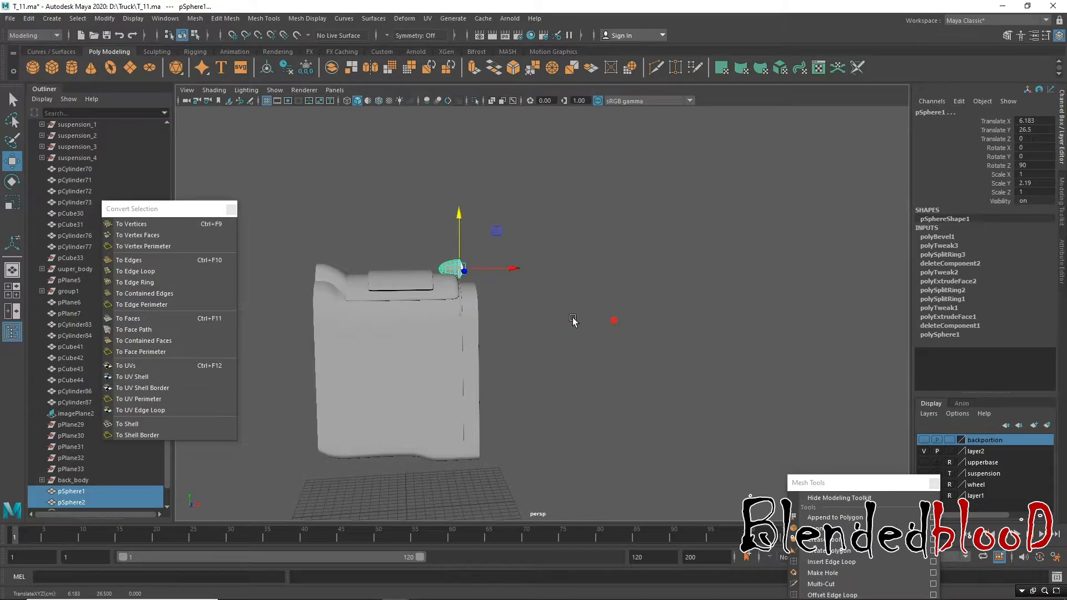
Step: Shift the headlight sideways to about Z 2.99 and forward to about X 7.44, above the grille surround
{"action": "left_click_drag", "start_coordinate": [639, 327], "coordinate": [572, 339], "text": "alt"}
{"action": "scroll", "coordinate": [566, 328], "scroll_direction": "up", "scroll_amount": 5}
{"action": "left_click_drag", "start_coordinate": [453, 231], "coordinate": [495, 255], "text": "alt"}
{"action": "middle_click_drag", "start_coordinate": [421, 158], "coordinate": [510, 282], "text": "alt"}
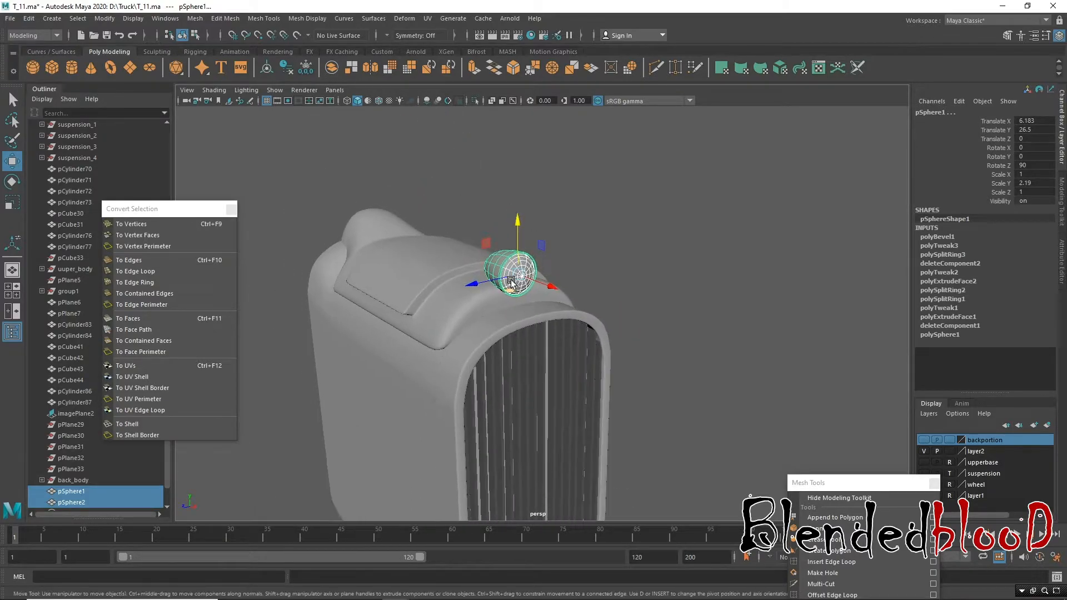
{"action": "left_click_drag", "start_coordinate": [538, 317], "coordinate": [572, 268], "text": "alt"}
{"action": "scroll", "coordinate": [572, 268], "scroll_direction": "up", "scroll_amount": 4}
{"action": "middle_click_drag", "start_coordinate": [538, 364], "coordinate": [620, 346], "text": "alt"}
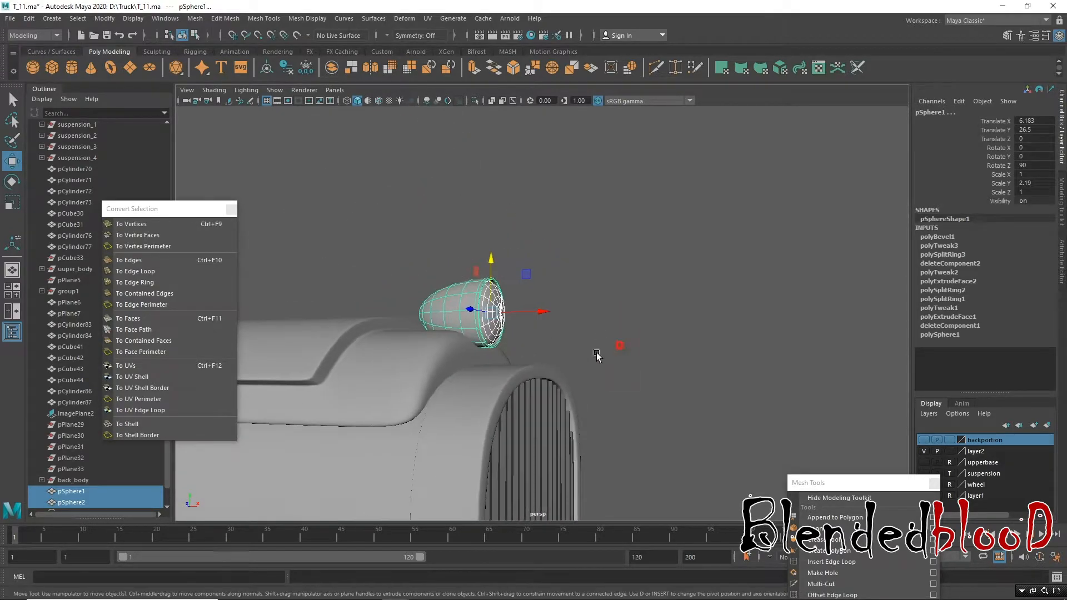
{"action": "left_click_drag", "start_coordinate": [607, 356], "coordinate": [579, 323], "text": "alt"}
{"action": "left_click_drag", "start_coordinate": [514, 281], "coordinate": [512, 335]}
{"action": "left_click_drag", "start_coordinate": [485, 301], "coordinate": [472, 333]}
{"action": "left_click_drag", "start_coordinate": [451, 284], "coordinate": [552, 343]}
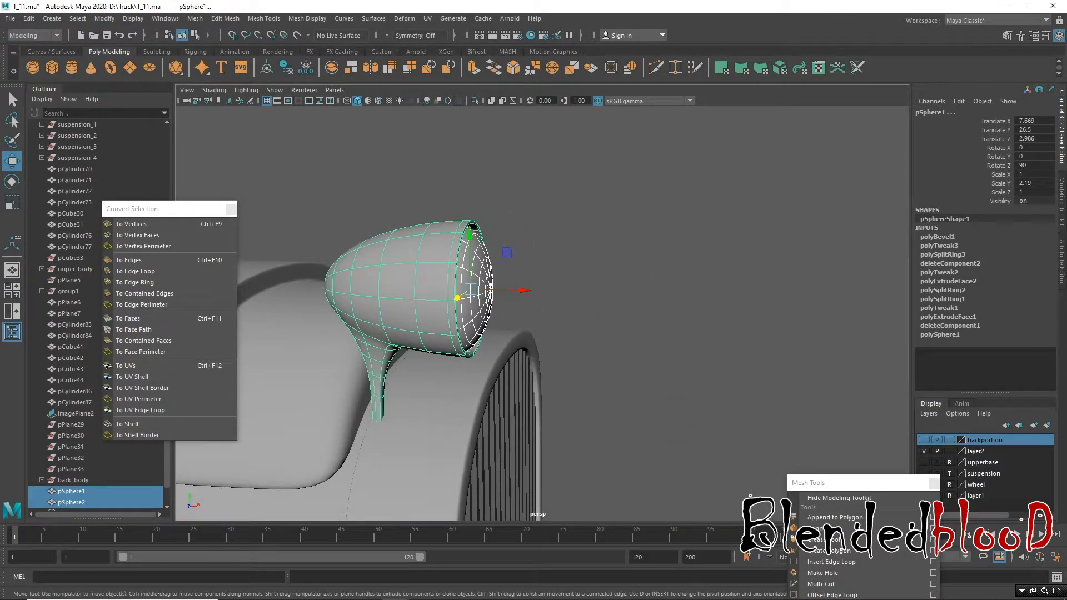
{"action": "scroll", "coordinate": [654, 417], "scroll_direction": "down", "scroll_amount": 5}
{"action": "left_click_drag", "start_coordinate": [475, 354], "coordinate": [499, 346], "text": "alt"}
{"action": "left_click_drag", "start_coordinate": [567, 306], "coordinate": [561, 307]}
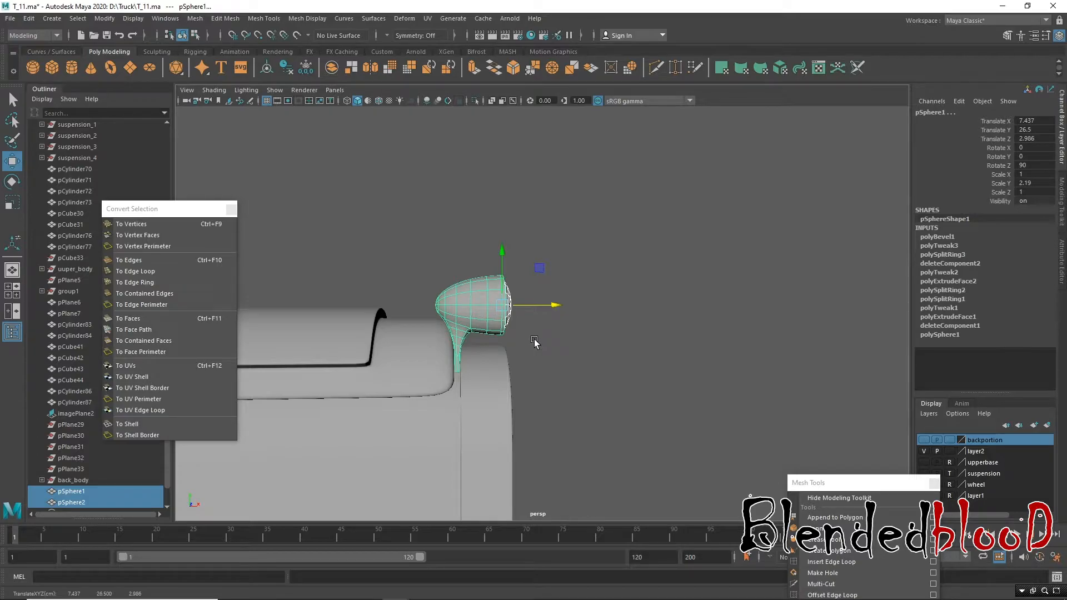
Step: Center the pivots of the shell and lens, group both parts, and center the group's pivot
{"action": "left_click", "coordinate": [104, 18]}
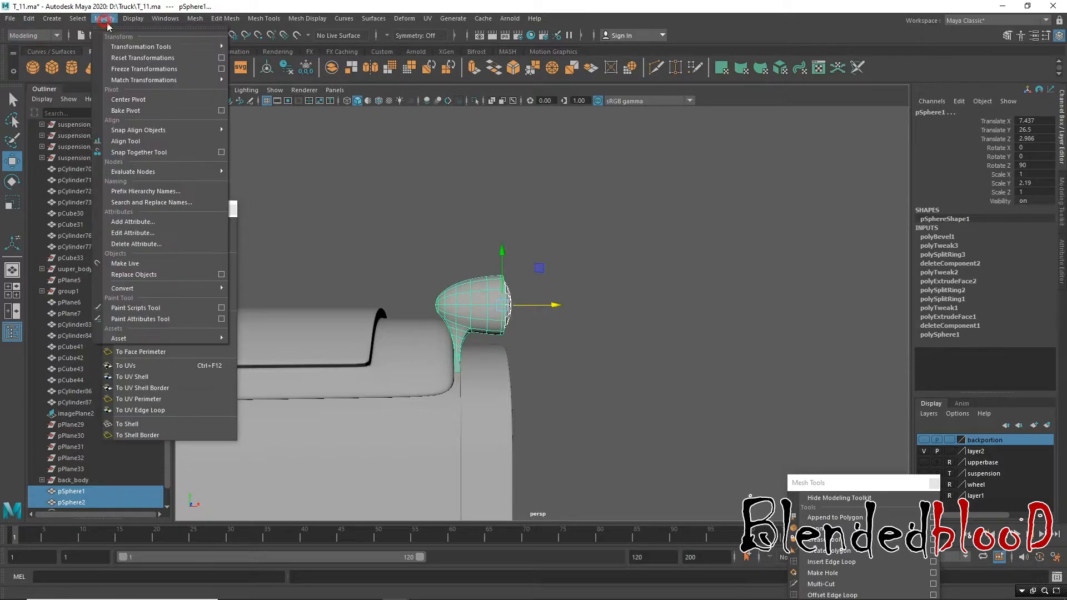
{"action": "left_click", "coordinate": [162, 107]}
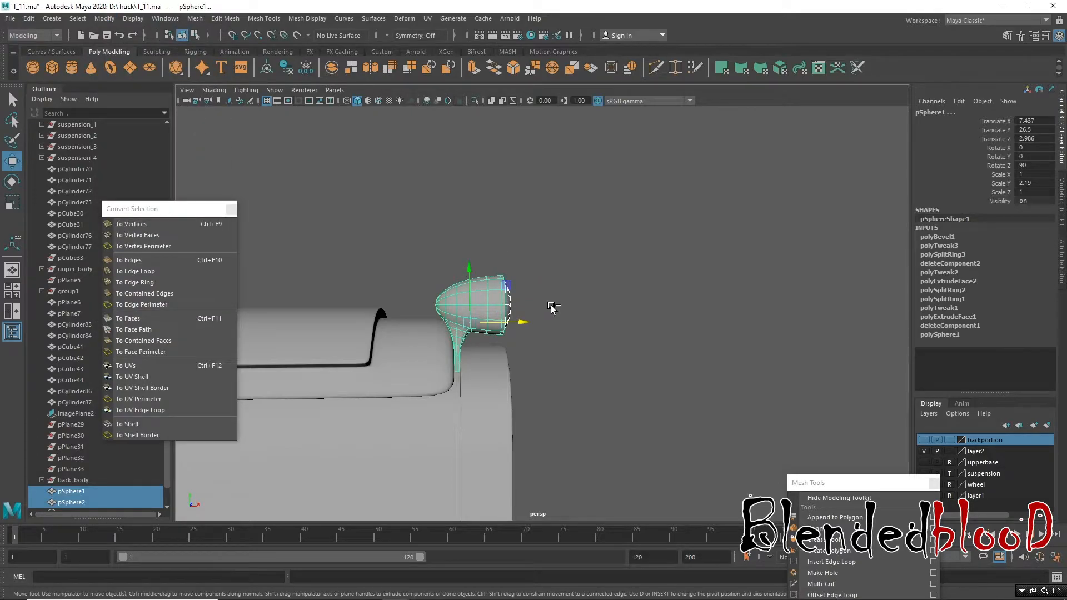
{"action": "key", "text": "ctrl+g"}
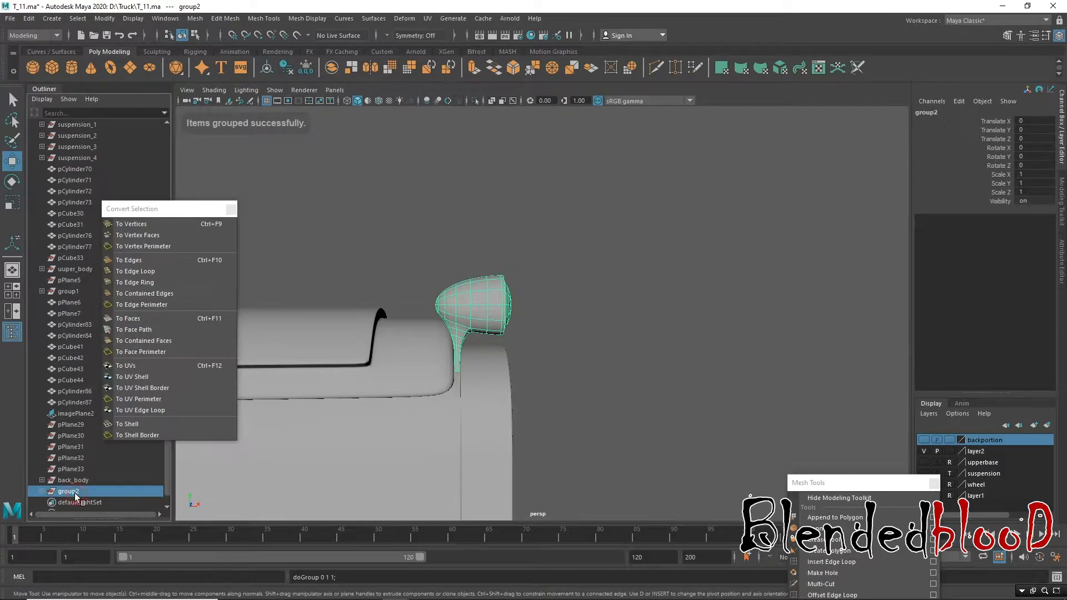
{"action": "left_click", "coordinate": [104, 18]}
{"action": "left_click", "coordinate": [138, 98]}
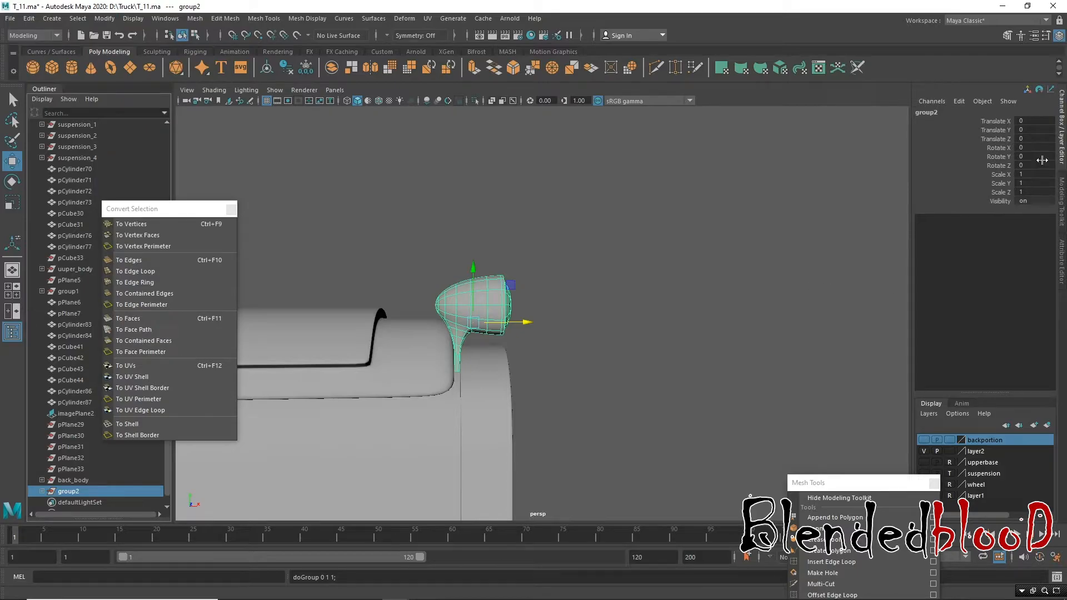
Step: Rename the headlight group as mini_headlight
{"action": "left_click", "coordinate": [928, 114]}
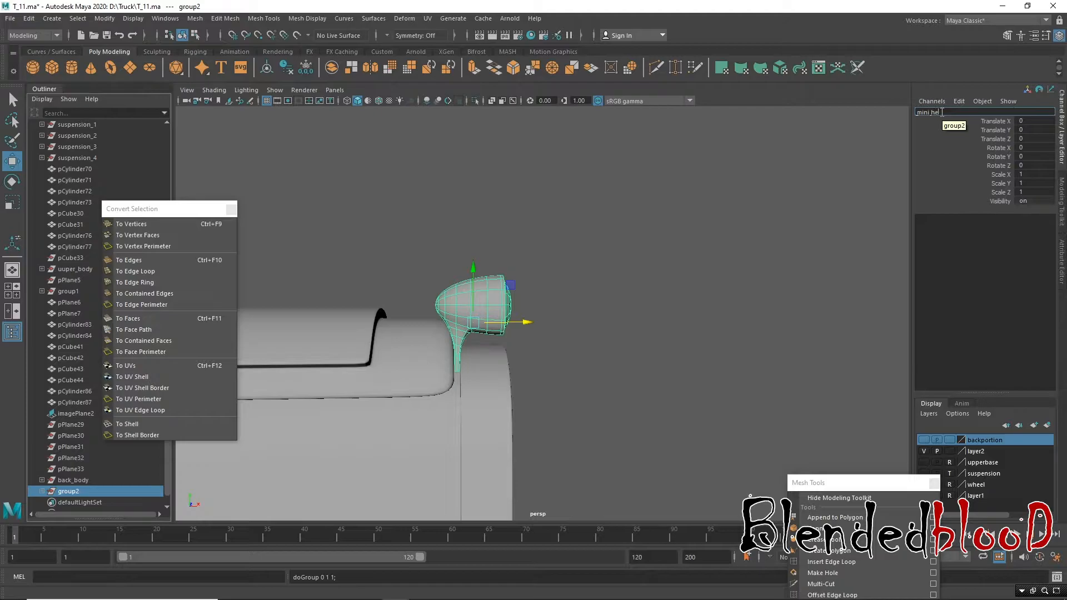
{"action": "key", "text": "Return"}
{"action": "left_click", "coordinate": [753, 327]}
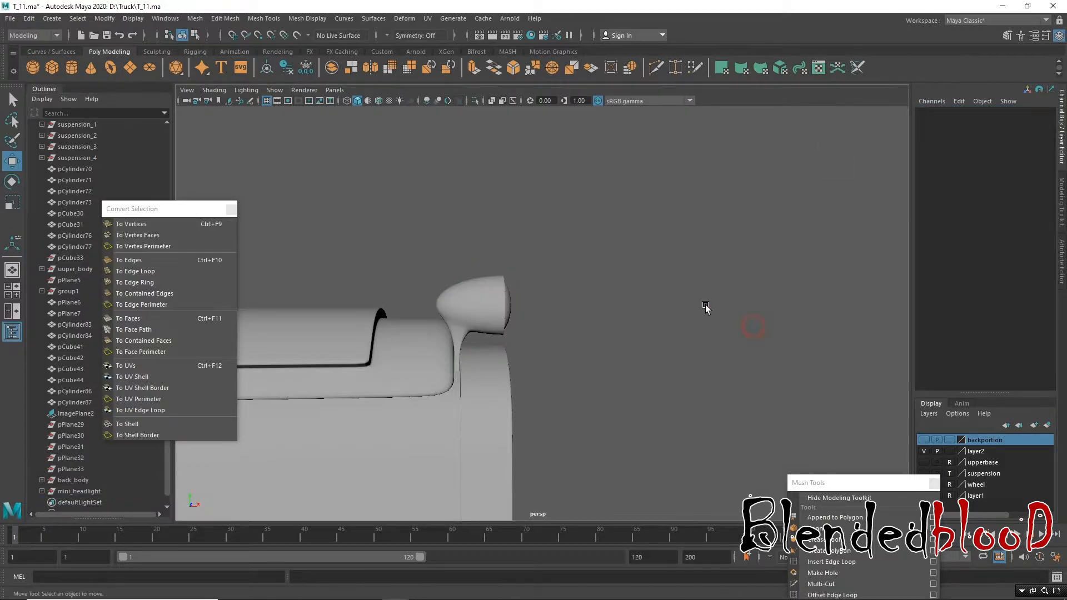
Step: Scale the mini_headlight group uniformly to 0.53 and move it to about X -0.25, Y -0.75, Z -0.44
{"action": "left_click", "coordinate": [72, 492]}
{"action": "left_click_drag", "start_coordinate": [538, 328], "coordinate": [546, 335], "text": "alt"}
{"action": "key", "text": "r"}
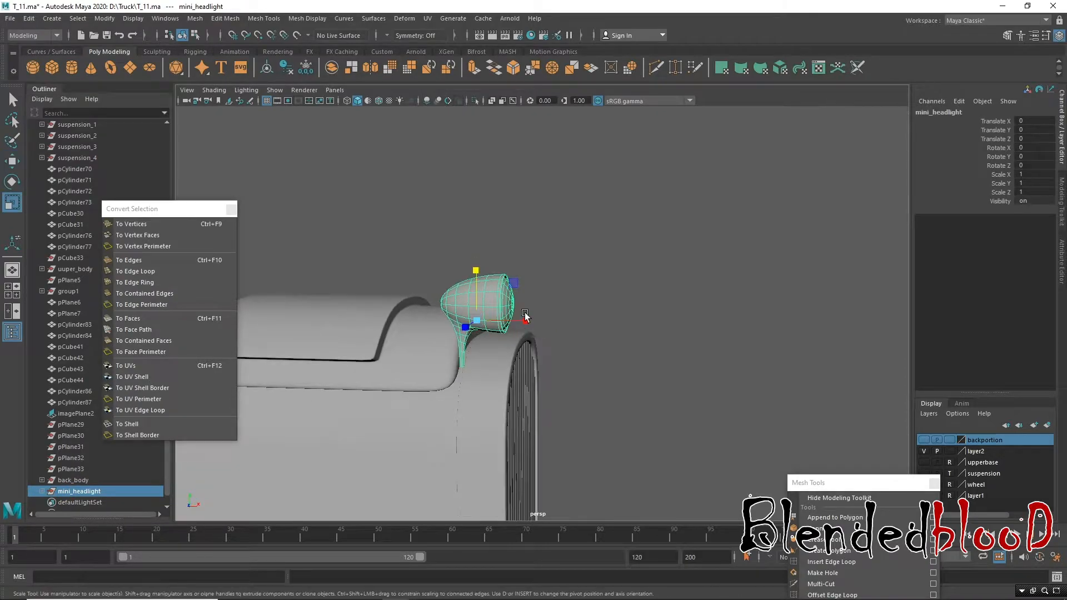
{"action": "left_click_drag", "start_coordinate": [477, 320], "coordinate": [508, 346]}
{"action": "key", "text": "w"}
{"action": "left_click_drag", "start_coordinate": [444, 370], "coordinate": [483, 389]}
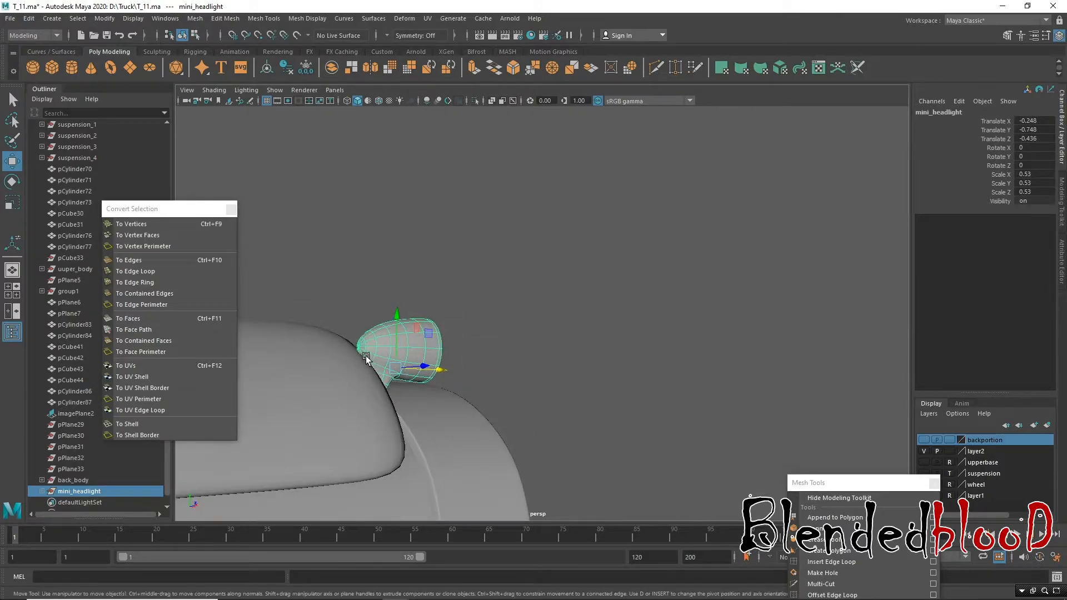
Step: Lower the mini_headlight group to about Y -0.8 and adjust it to about X -0.22 against the hood
{"action": "left_click_drag", "start_coordinate": [396, 317], "coordinate": [400, 405]}
{"action": "mouse_move", "coordinate": [504, 382]}
{"action": "left_mouse_down", "text": "alt"}
{"action": "mouse_move", "coordinate": [517, 380]}
{"action": "mouse_move", "coordinate": [487, 371]}
{"action": "left_mouse_up", "text": "alt"}
{"action": "scroll", "coordinate": [554, 343], "scroll_direction": "up", "scroll_amount": 3}
{"action": "left_click_drag", "start_coordinate": [561, 315], "coordinate": [564, 323]}
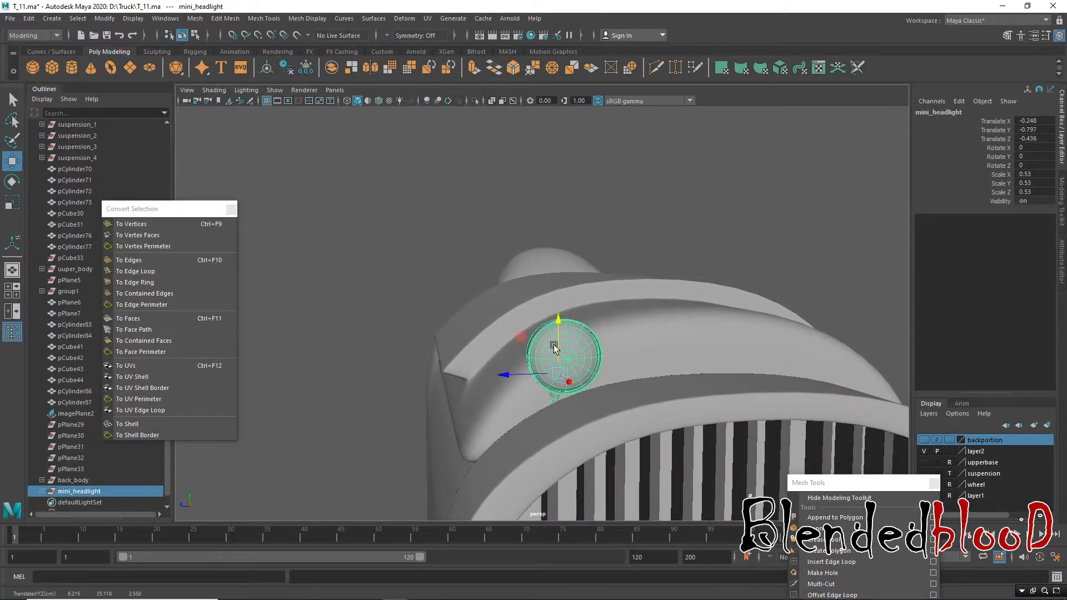
{"action": "left_click_drag", "start_coordinate": [552, 378], "coordinate": [631, 383], "text": "alt"}
{"action": "right_click_drag", "start_coordinate": [532, 361], "coordinate": [496, 344], "text": "alt"}
{"action": "left_click_drag", "start_coordinate": [497, 348], "coordinate": [400, 378], "text": "alt"}
{"action": "right_click_drag", "start_coordinate": [667, 353], "coordinate": [553, 295], "text": "alt"}
{"action": "left_click_drag", "start_coordinate": [677, 349], "coordinate": [623, 338], "text": "alt"}
{"action": "left_click_drag", "start_coordinate": [611, 301], "coordinate": [570, 283], "text": "alt"}
{"action": "scroll", "coordinate": [570, 282], "scroll_direction": "down", "scroll_amount": 2}
Step: Reselect the mini_headlight group in the four-view layout and examine the headlights on the reference truck in the side view
{"action": "key", "text": "space"}
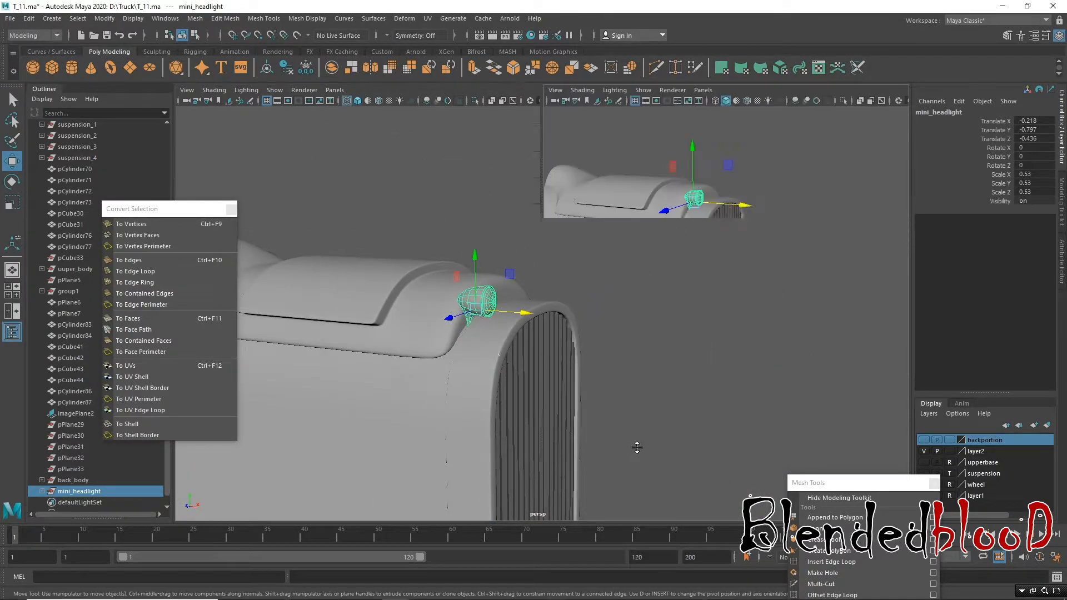
{"action": "right_click", "coordinate": [734, 282]}
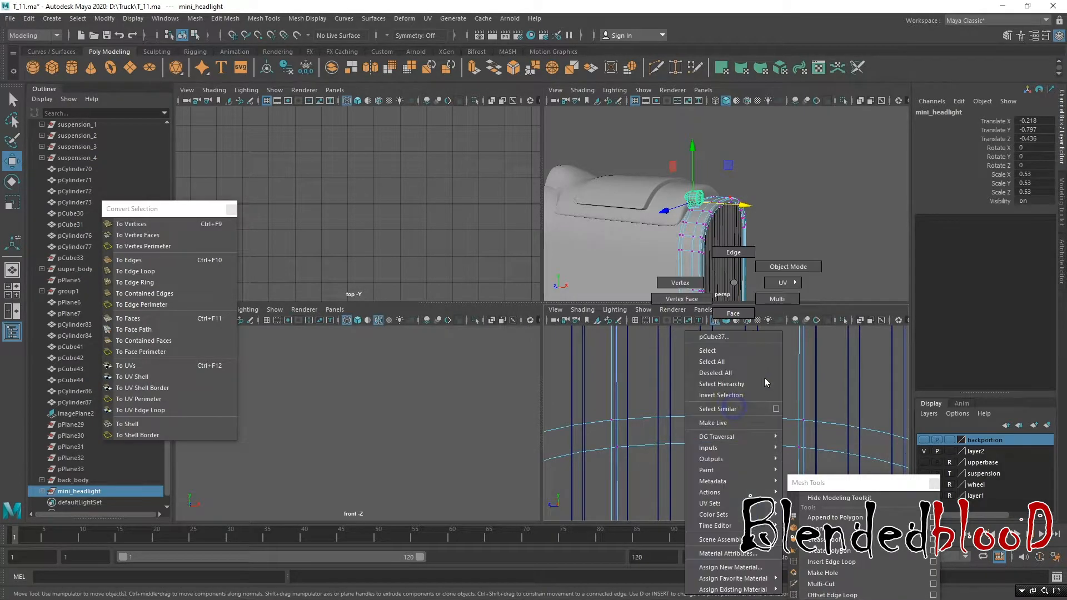
{"action": "left_click", "coordinate": [804, 269]}
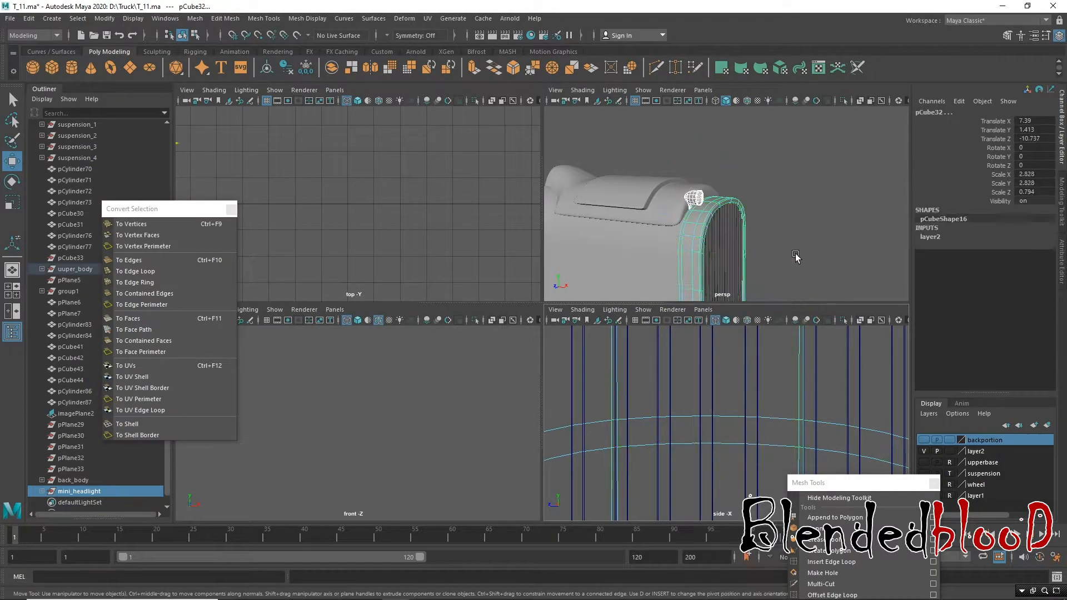
{"action": "left_click", "coordinate": [91, 492]}
{"action": "key", "text": "f"}
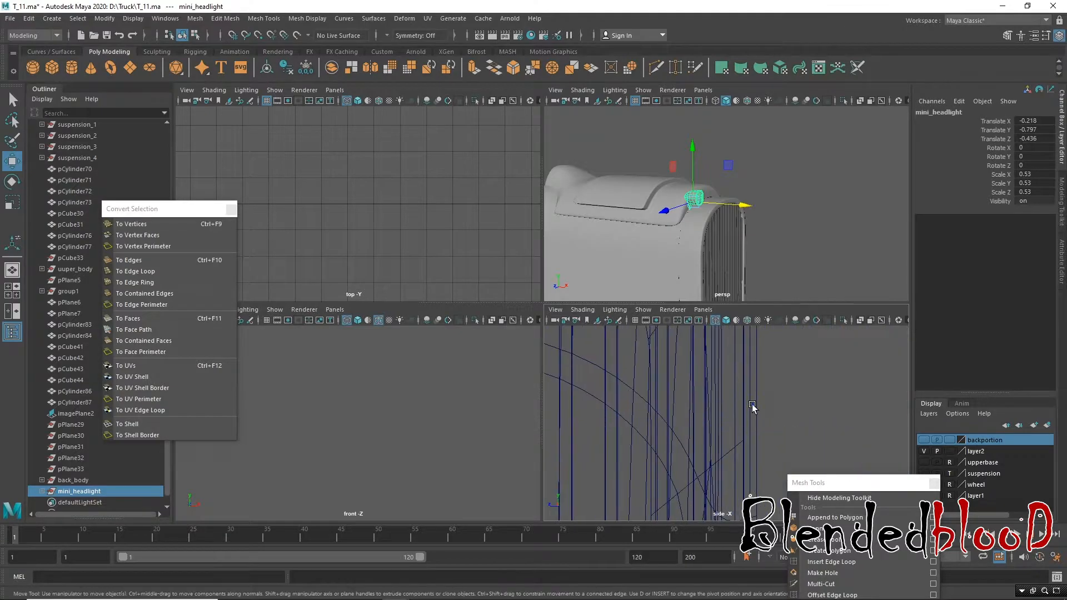
{"action": "scroll", "coordinate": [794, 373], "scroll_direction": "down", "scroll_amount": 4}
{"action": "middle_click_drag", "start_coordinate": [795, 373], "coordinate": [779, 462], "text": "alt"}
{"action": "scroll", "coordinate": [578, 369], "scroll_direction": "up", "scroll_amount": 4}
{"action": "scroll", "coordinate": [701, 396], "scroll_direction": "up", "scroll_amount": 5}
{"action": "right_click_drag", "start_coordinate": [779, 461], "coordinate": [672, 381], "text": "alt"}
Step: Scale the mini_headlight group uniformly down to about 0.29
{"action": "left_click_drag", "start_coordinate": [703, 201], "coordinate": [659, 200], "text": "alt"}
{"action": "key", "text": "r"}
{"action": "right_click_drag", "start_coordinate": [662, 203], "coordinate": [686, 283], "text": "alt"}
{"action": "middle_click_drag", "start_coordinate": [652, 220], "coordinate": [682, 226], "text": "alt"}
{"action": "right_click_drag", "start_coordinate": [682, 226], "coordinate": [688, 237], "text": "alt"}
{"action": "middle_click_drag", "start_coordinate": [688, 237], "coordinate": [704, 225], "text": "alt"}
{"action": "left_click_drag", "start_coordinate": [705, 225], "coordinate": [728, 195], "text": "alt"}
{"action": "key", "text": "w"}
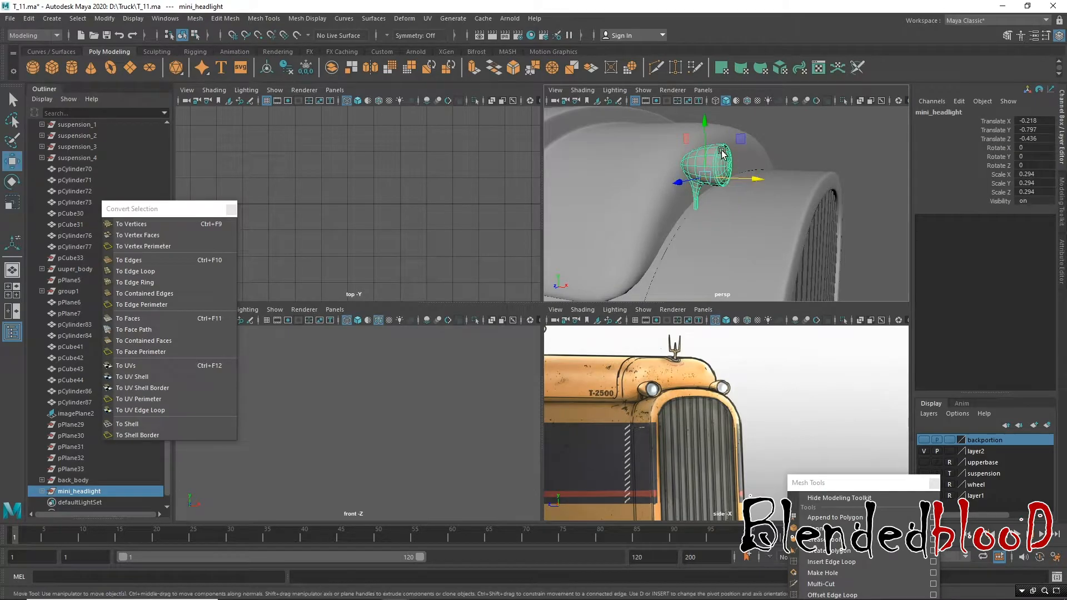
Step: Move the mini_headlight group to about X -0.34 and lower it to about Y -1.14 on the grille surround
{"action": "mouse_move", "coordinate": [702, 122]}
{"action": "left_mouse_down"}
{"action": "mouse_move", "coordinate": [706, 219]}
{"action": "mouse_move", "coordinate": [734, 217]}
{"action": "mouse_move", "coordinate": [759, 186]}
{"action": "mouse_move", "coordinate": [750, 191]}
{"action": "mouse_move", "coordinate": [779, 222]}
{"action": "mouse_move", "coordinate": [722, 189]}
{"action": "mouse_move", "coordinate": [708, 144]}
{"action": "mouse_move", "coordinate": [693, 146]}
{"action": "mouse_move", "coordinate": [703, 156]}
{"action": "mouse_move", "coordinate": [696, 132]}
{"action": "left_mouse_up"}
{"action": "left_click_drag", "start_coordinate": [671, 199], "coordinate": [705, 192], "text": "alt"}
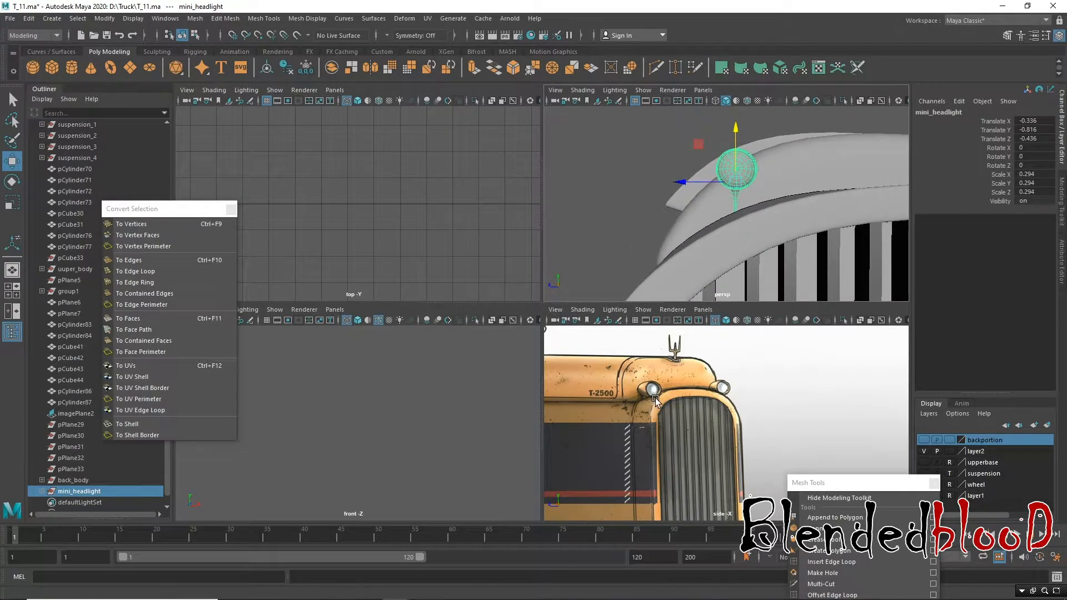
{"action": "left_click_drag", "start_coordinate": [743, 273], "coordinate": [769, 189], "text": "alt"}
{"action": "left_click_drag", "start_coordinate": [739, 146], "coordinate": [741, 150]}
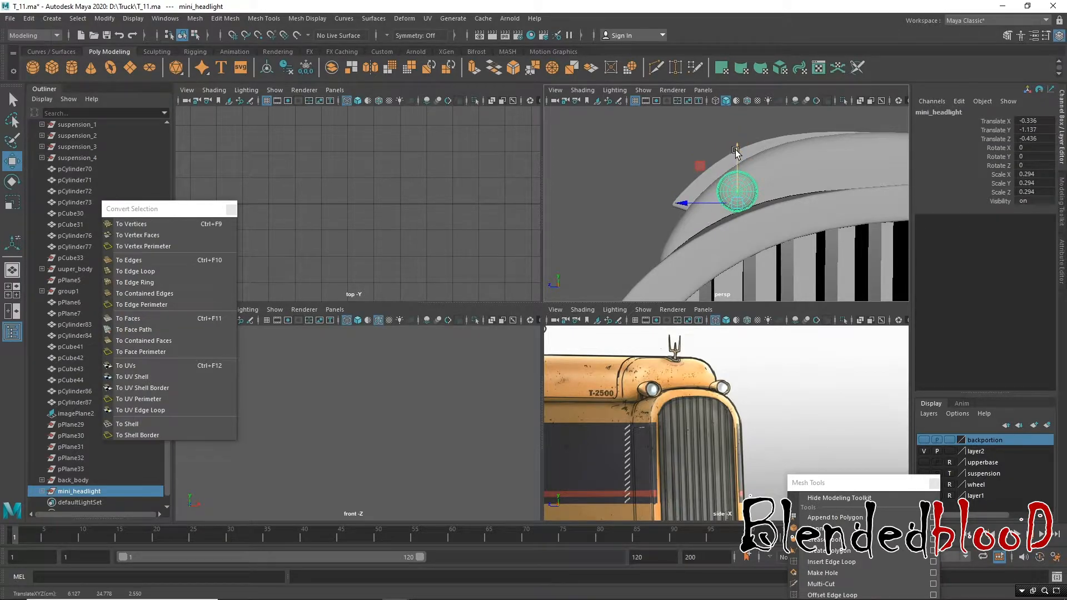
Step: Edit the headlight shell's faces to shorten its mounting stem, and restore the smooth preview in object mode
{"action": "left_click_drag", "start_coordinate": [737, 149], "coordinate": [709, 214], "text": "alt"}
{"action": "left_click", "coordinate": [707, 214]}
{"action": "right_click_drag", "start_coordinate": [707, 214], "coordinate": [706, 225]}
{"action": "key", "text": "1"}
{"action": "left_click_drag", "start_coordinate": [748, 273], "coordinate": [699, 184]}
{"action": "left_click_drag", "start_coordinate": [765, 217], "coordinate": [764, 217]}
{"action": "right_click_drag", "start_coordinate": [710, 204], "coordinate": [753, 177]}
{"action": "key", "text": "3"}
{"action": "left_click_drag", "start_coordinate": [780, 176], "coordinate": [662, 264]}
{"action": "right_click_drag", "start_coordinate": [722, 226], "coordinate": [734, 356], "text": "alt"}
{"action": "left_click_drag", "start_coordinate": [724, 270], "coordinate": [779, 244], "text": "alt"}
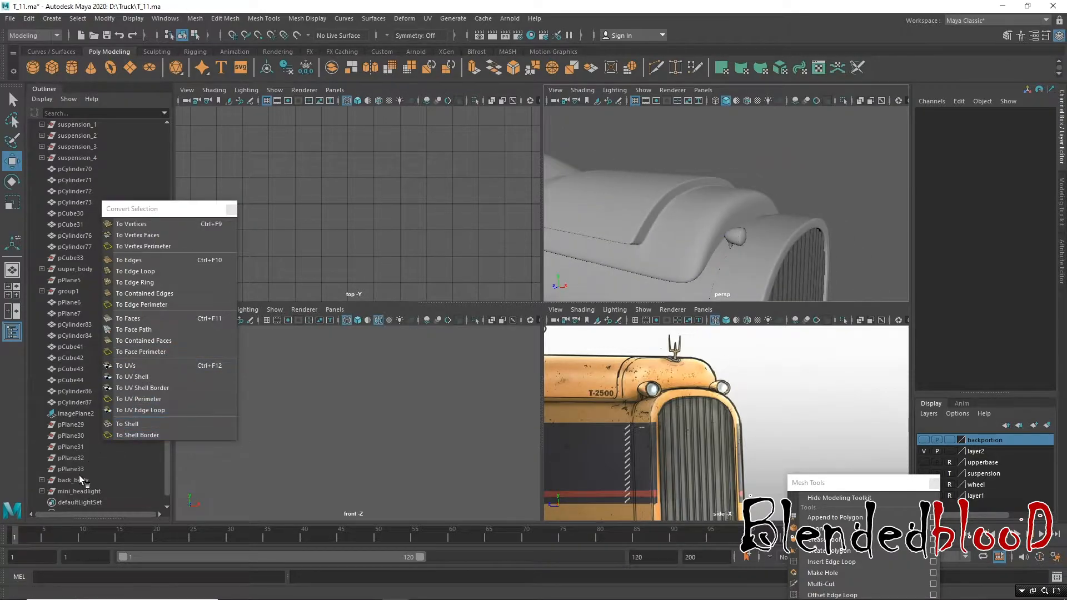
Step: Scale the mini_headlight group to about 0.42 in X and 0.36 in Y and Z, at about X -0.37, Y -1.09
{"action": "left_click", "coordinate": [84, 491]}
{"action": "middle_click_drag", "start_coordinate": [738, 184], "coordinate": [722, 164], "text": "alt"}
{"action": "right_click_drag", "start_coordinate": [722, 164], "coordinate": [770, 272], "text": "alt"}
{"action": "key", "text": "r"}
{"action": "left_click_drag", "start_coordinate": [715, 232], "coordinate": [710, 182]}
{"action": "key", "text": "w"}
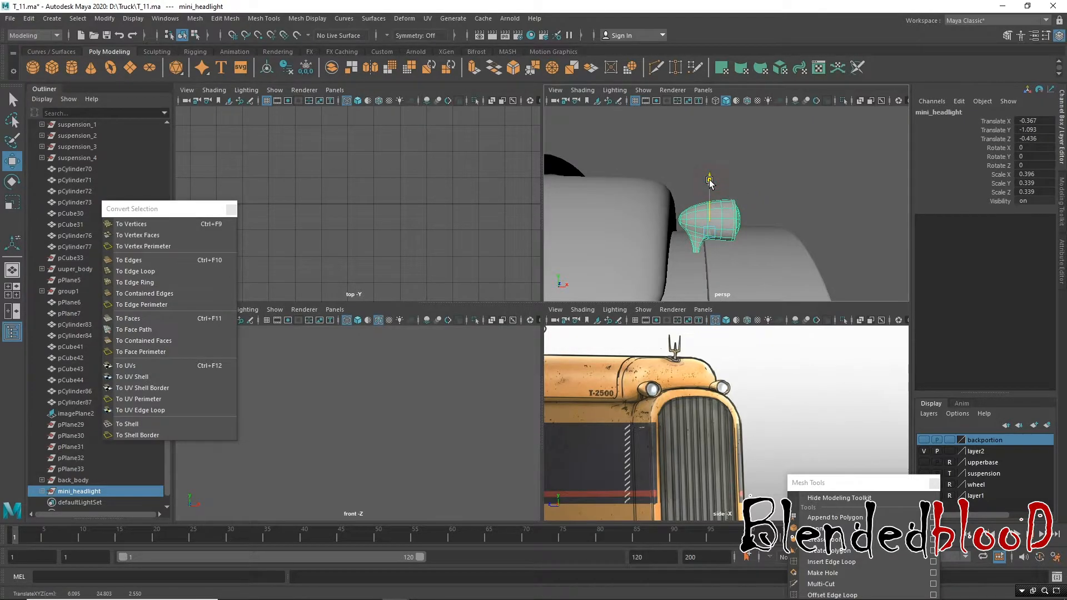
{"action": "key", "text": "r"}
{"action": "left_click_drag", "start_coordinate": [731, 252], "coordinate": [742, 221], "text": "alt"}
{"action": "key", "text": "w"}
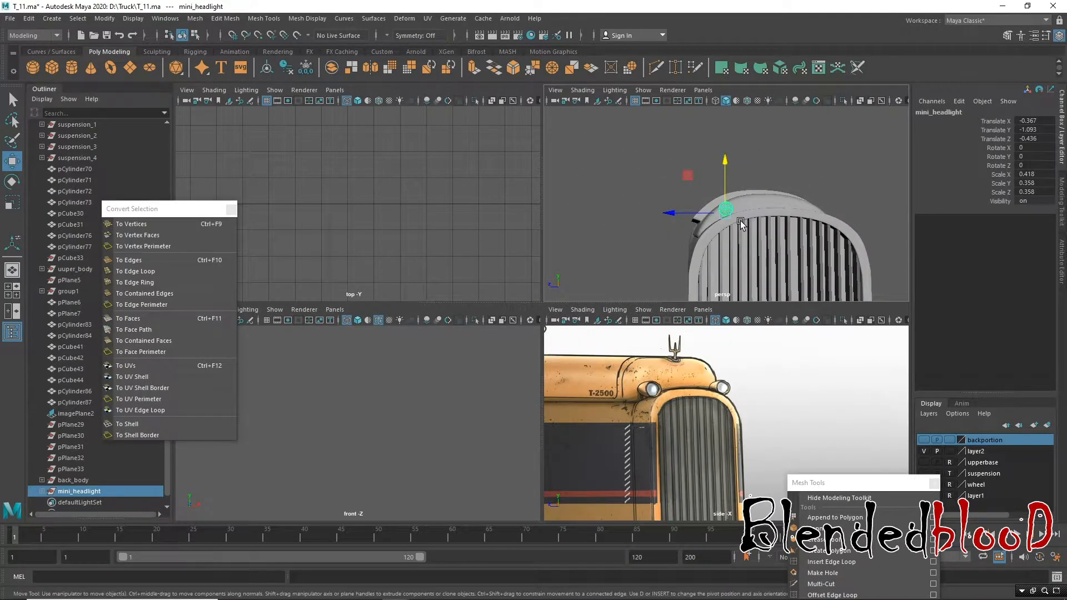
Step: Show the grid in the side view and duplicate the mini_headlight group
{"action": "key", "text": "f"}
{"action": "key", "text": "space"}
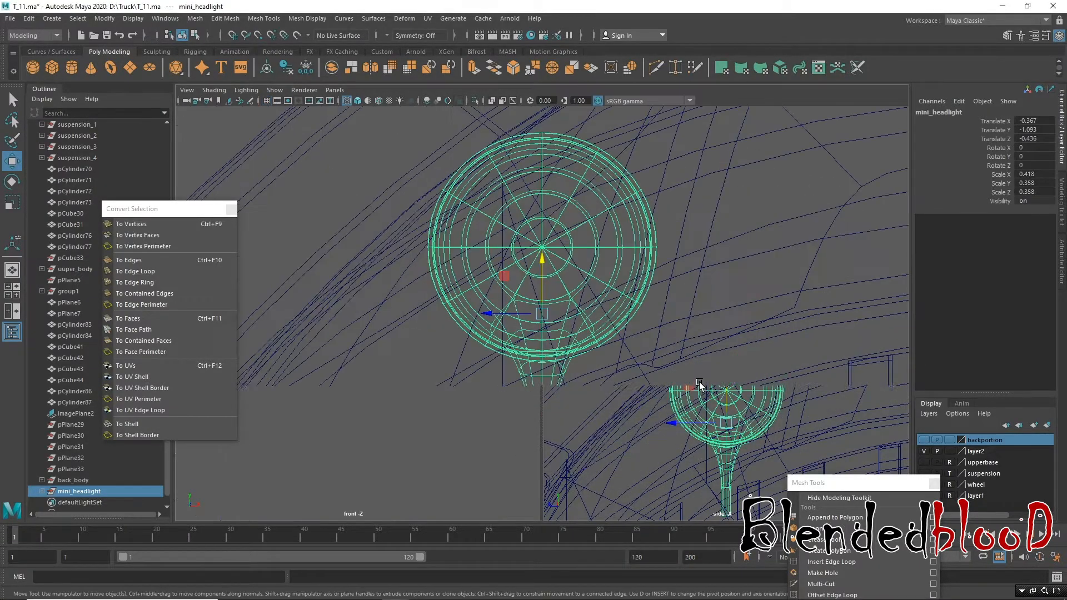
{"action": "right_click_drag", "start_coordinate": [692, 378], "coordinate": [397, 204], "text": "alt"}
{"action": "left_click", "coordinate": [268, 101]}
{"action": "scroll", "coordinate": [542, 245], "scroll_direction": "up", "scroll_amount": 5}
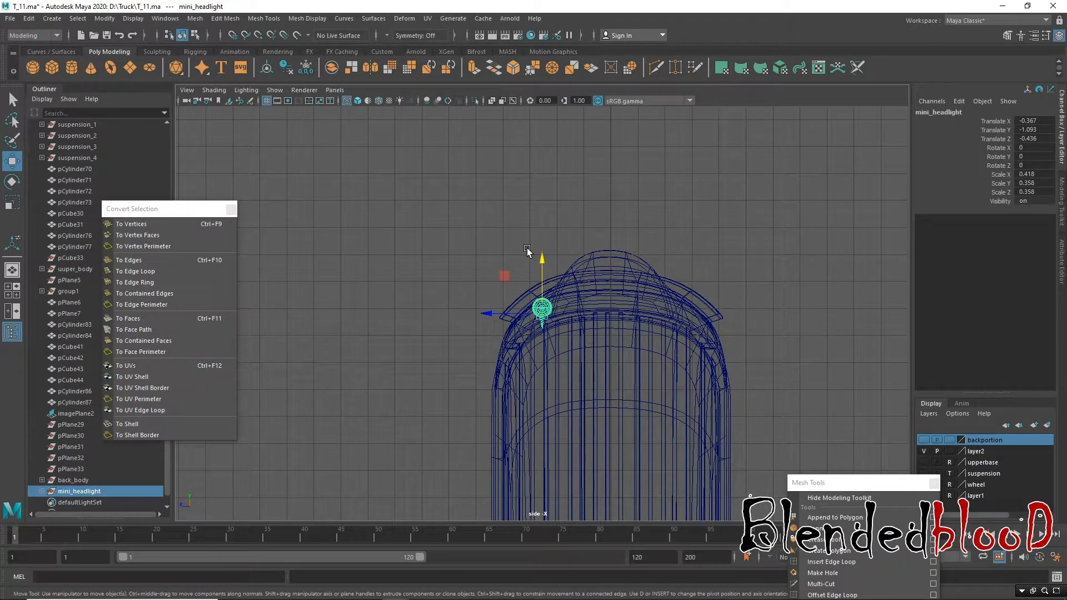
{"action": "key", "text": "ctrl+d"}
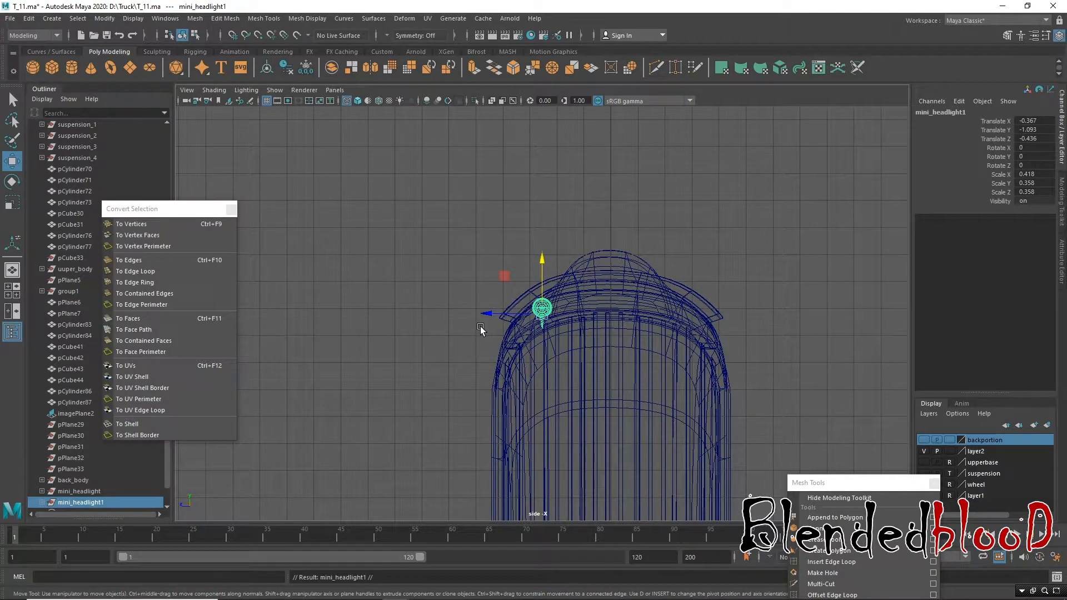
Step: Move the duplicated mini_headlight1 across to the other side of the grille, to about Z -5.50
{"action": "left_click_drag", "start_coordinate": [489, 318], "coordinate": [622, 322]}
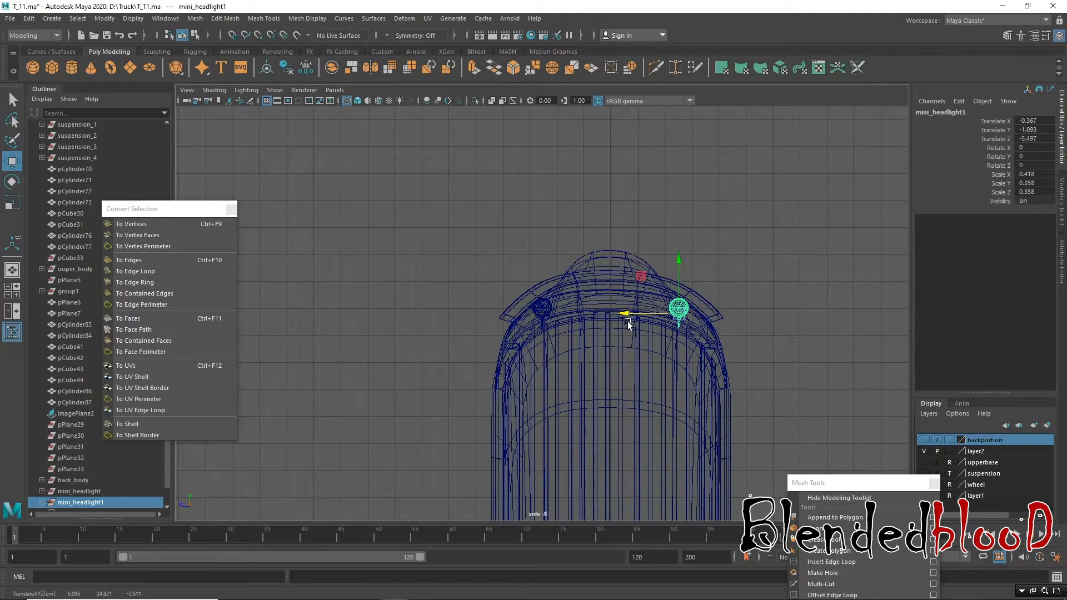
{"action": "key", "text": "space"}
{"action": "key", "text": "space"}
{"action": "left_click", "coordinate": [815, 172]}
{"action": "right_click_drag", "start_coordinate": [764, 232], "coordinate": [532, 230], "text": "alt"}
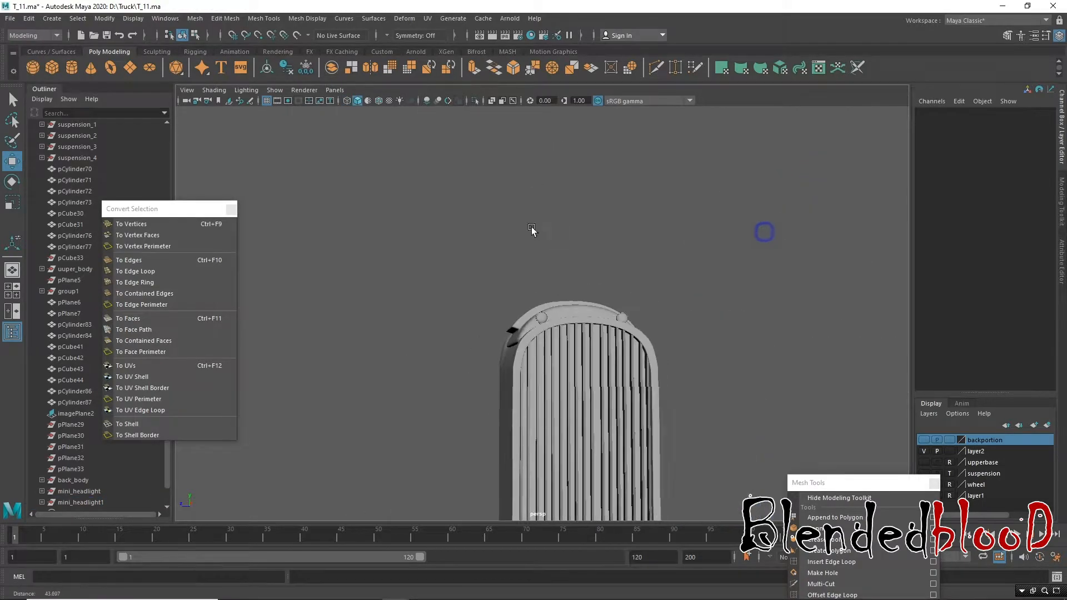
{"action": "left_click_drag", "start_coordinate": [556, 292], "coordinate": [639, 319], "text": "alt"}
{"action": "right_click_drag", "start_coordinate": [550, 261], "coordinate": [384, 281], "text": "alt"}
{"action": "left_click_drag", "start_coordinate": [576, 354], "coordinate": [581, 356], "text": "alt"}
{"action": "right_click_drag", "start_coordinate": [581, 356], "coordinate": [580, 379], "text": "alt"}
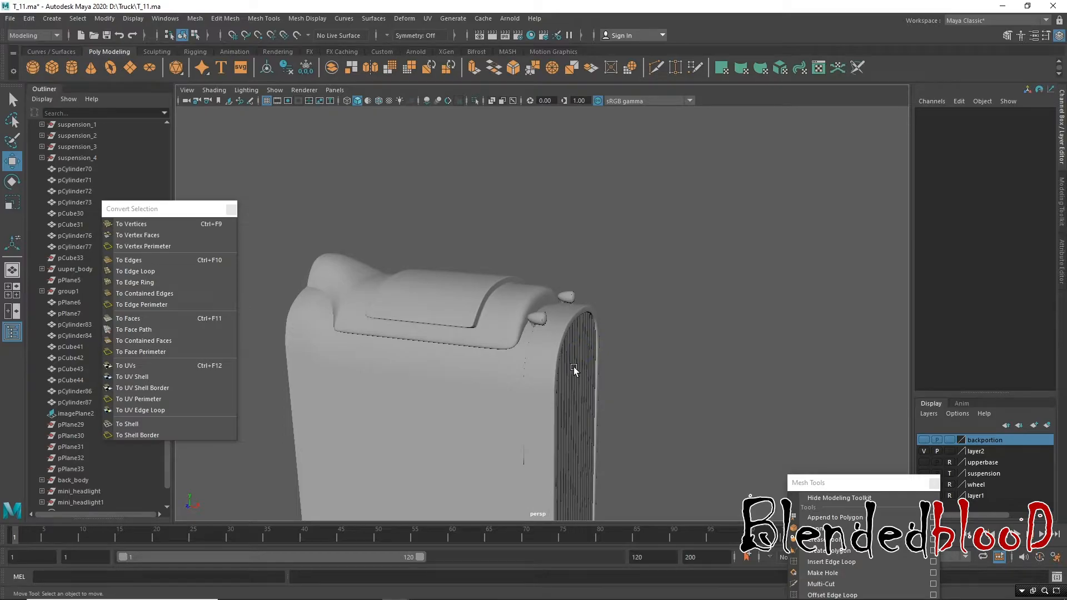
Step: Examine the fork-shaped hood ornament and its base in the side-view reference image
{"action": "key", "text": "space"}
{"action": "middle_click_drag", "start_coordinate": [715, 424], "coordinate": [644, 390], "text": "alt"}
{"action": "right_click_drag", "start_coordinate": [762, 422], "coordinate": [755, 408], "text": "alt"}
{"action": "middle_click_drag", "start_coordinate": [825, 440], "coordinate": [612, 413], "text": "alt"}
{"action": "right_click_drag", "start_coordinate": [656, 398], "coordinate": [768, 470], "text": "alt"}
{"action": "middle_click_drag", "start_coordinate": [768, 470], "coordinate": [709, 423], "text": "alt"}
{"action": "mouse_move", "coordinate": [739, 418]}
{"action": "right_mouse_down", "text": "alt"}
{"action": "mouse_move", "coordinate": [671, 402]}
{"action": "mouse_move", "coordinate": [748, 413]}
{"action": "right_mouse_up", "text": "alt"}
{"action": "middle_click_drag", "start_coordinate": [764, 413], "coordinate": [660, 412], "text": "alt"}
{"action": "right_click_drag", "start_coordinate": [732, 398], "coordinate": [772, 480], "text": "alt"}
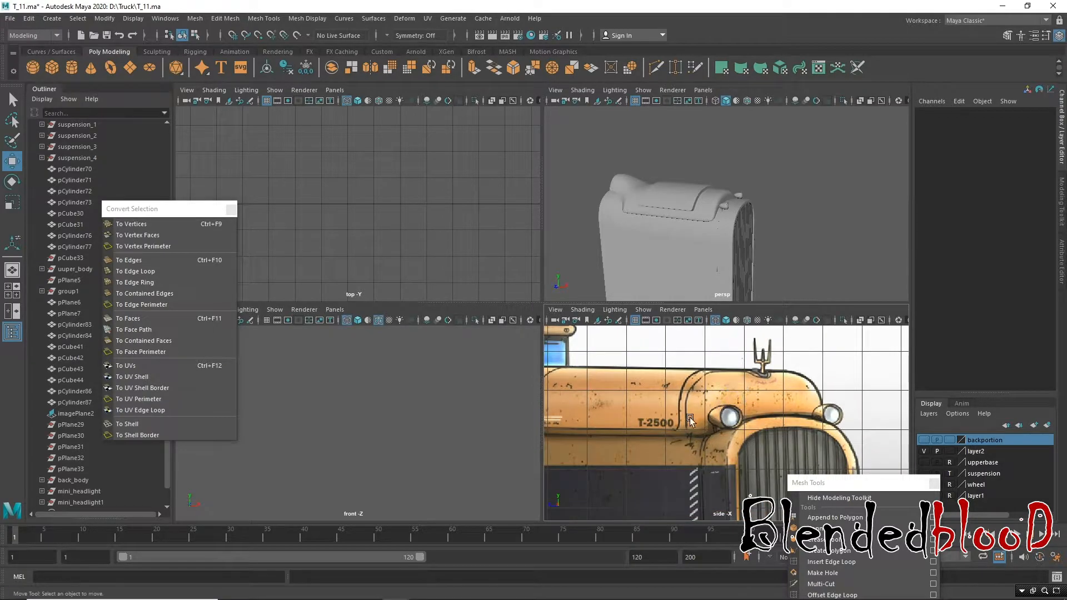
{"action": "middle_click_drag", "start_coordinate": [743, 372], "coordinate": [658, 459], "text": "alt"}
{"action": "right_click_drag", "start_coordinate": [657, 459], "coordinate": [686, 517], "text": "alt"}
{"action": "middle_click_drag", "start_coordinate": [631, 458], "coordinate": [645, 443], "text": "alt"}
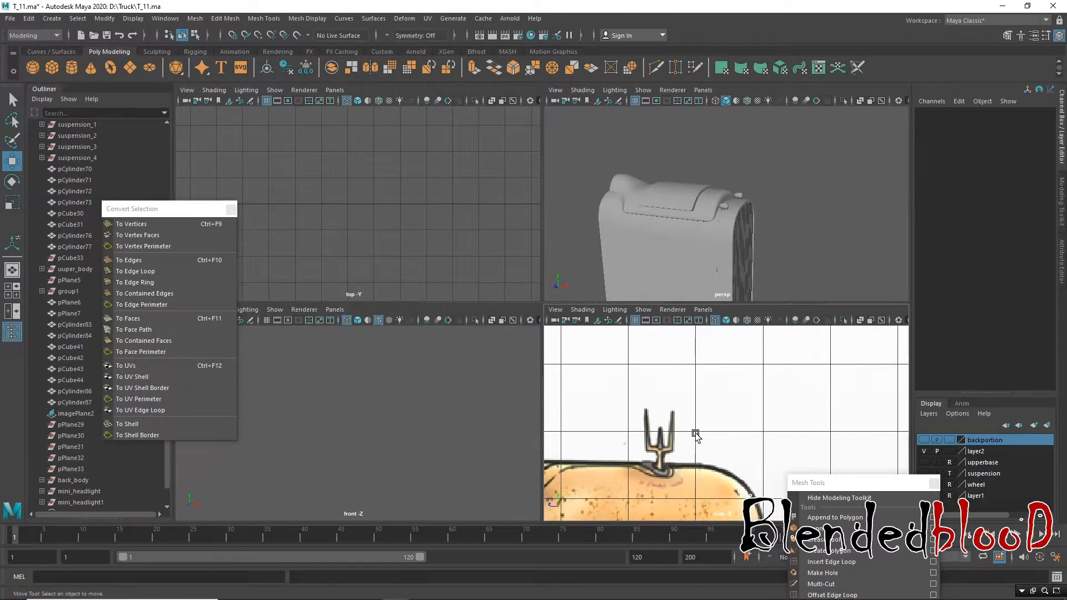
{"action": "right_click_drag", "start_coordinate": [599, 385], "coordinate": [634, 427], "text": "alt"}
Step: Duplicate the raised hood cover and lift the copy above the truck to about Y 4.85
{"action": "left_click_drag", "start_coordinate": [795, 210], "coordinate": [727, 280], "text": "alt"}
{"action": "left_click", "coordinate": [709, 255]}
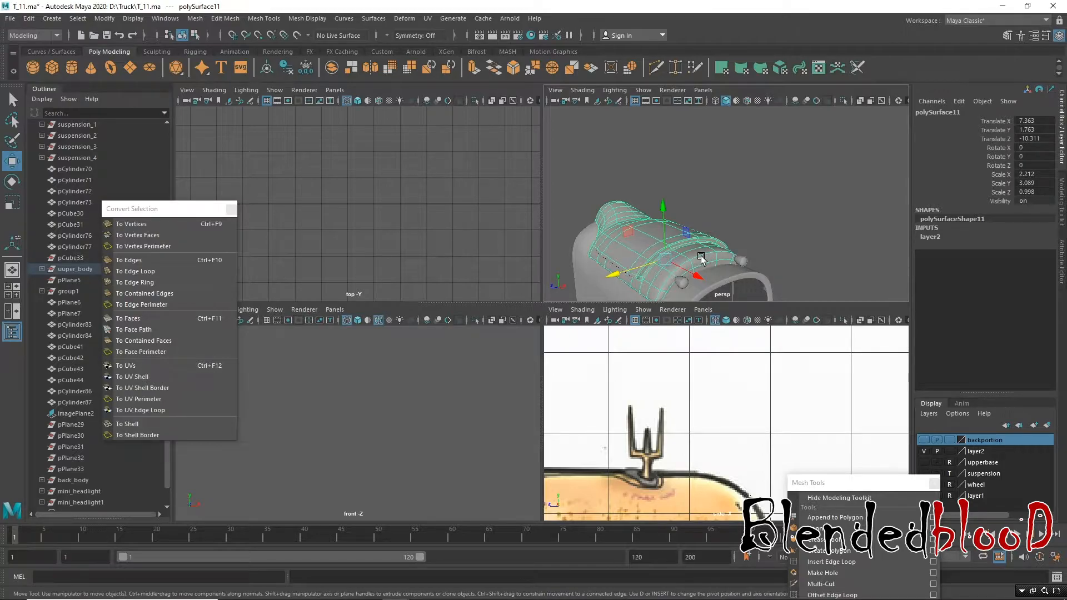
{"action": "left_click_drag", "start_coordinate": [683, 265], "coordinate": [655, 163], "text": "alt"}
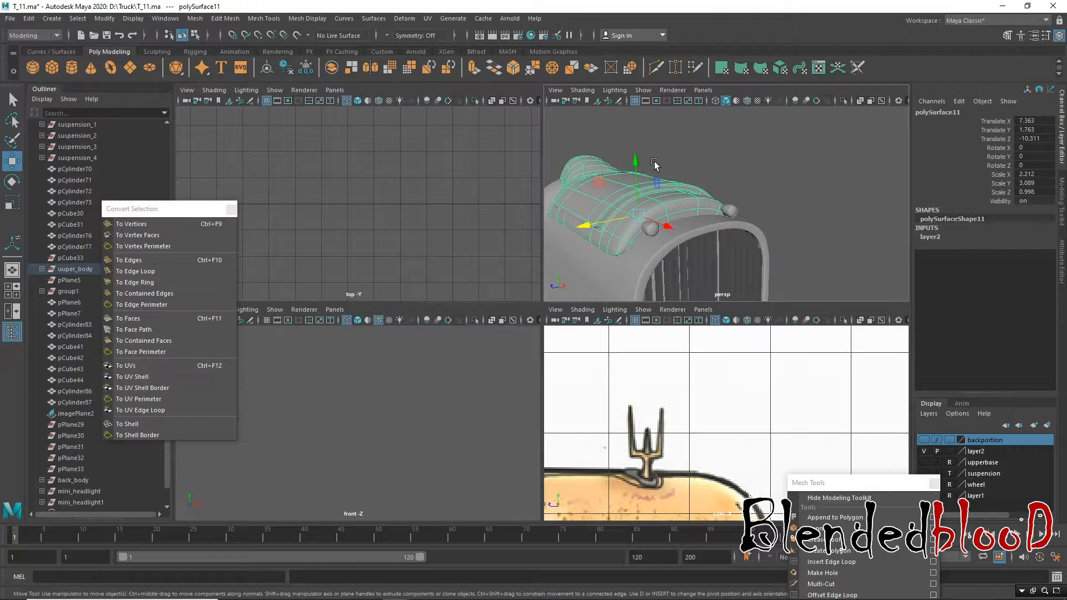
{"action": "scroll", "coordinate": [688, 225], "scroll_direction": "down", "scroll_amount": 5}
{"action": "left_click_drag", "start_coordinate": [674, 164], "coordinate": [673, 106]}
{"action": "key", "text": "space"}
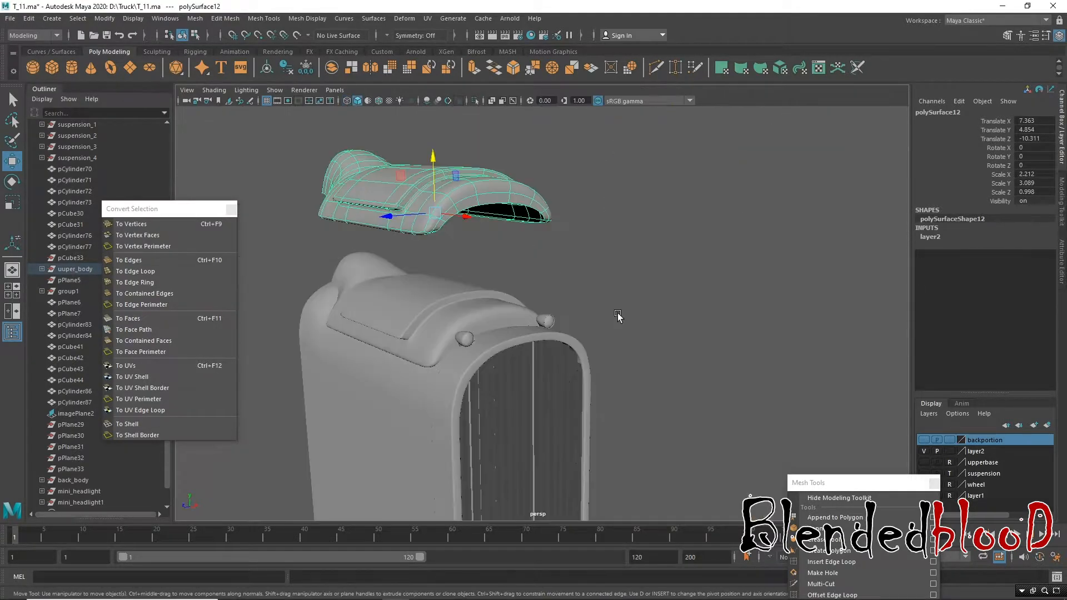
{"action": "scroll", "coordinate": [606, 312], "scroll_direction": "up", "scroll_amount": 3}
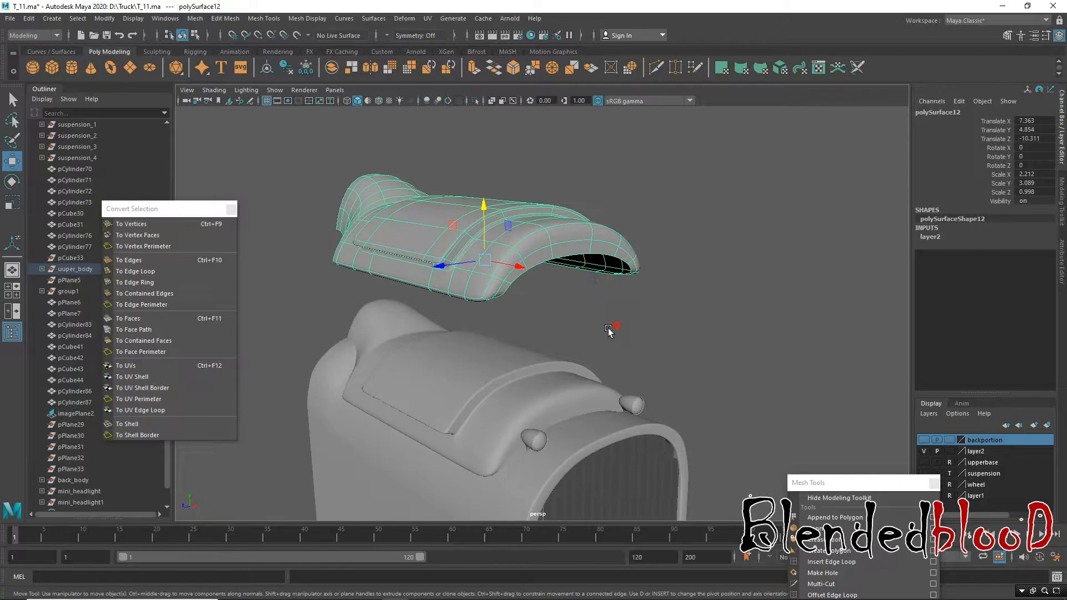
Step: Extract the two central faces near the front of the hood cover copy and delete the rest of the copy
{"action": "left_click_drag", "start_coordinate": [608, 328], "coordinate": [672, 358], "text": "alt"}
{"action": "scroll", "coordinate": [728, 376], "scroll_direction": "up", "scroll_amount": 4}
{"action": "right_click_drag", "start_coordinate": [698, 289], "coordinate": [700, 518]}
{"action": "left_click", "coordinate": [692, 311]}
{"action": "left_click", "coordinate": [695, 349], "text": "shift"}
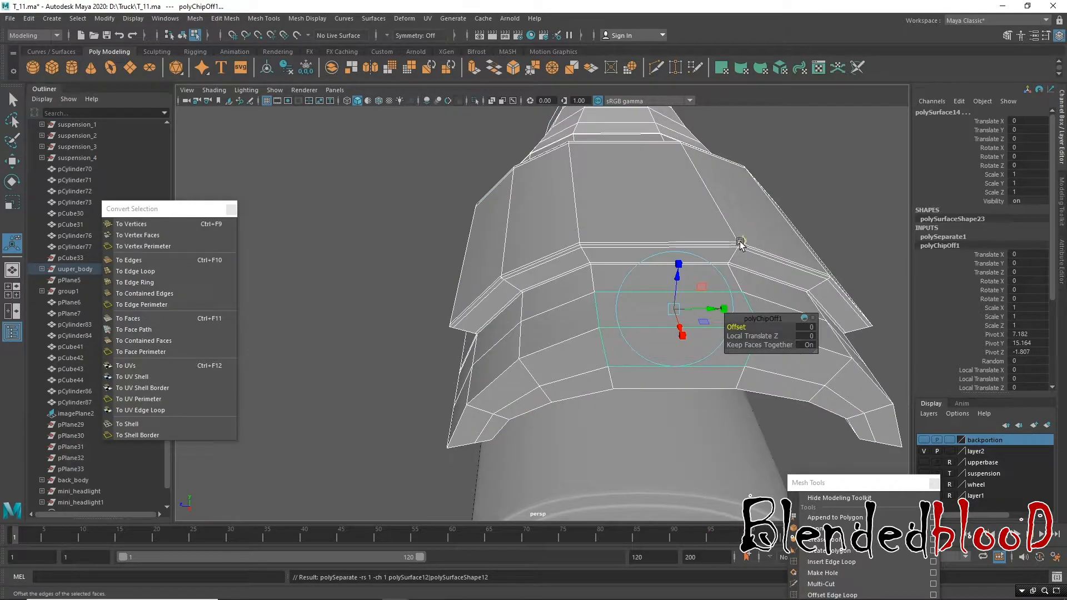
{"action": "right_click_drag", "start_coordinate": [743, 239], "coordinate": [791, 211]}
{"action": "left_click", "coordinate": [811, 190]}
{"action": "left_click", "coordinate": [757, 211]}
{"action": "key", "text": "Delete"}
Step: Center the pivot of the extracted two-face strip and check its smooth preview
{"action": "left_click", "coordinate": [669, 314]}
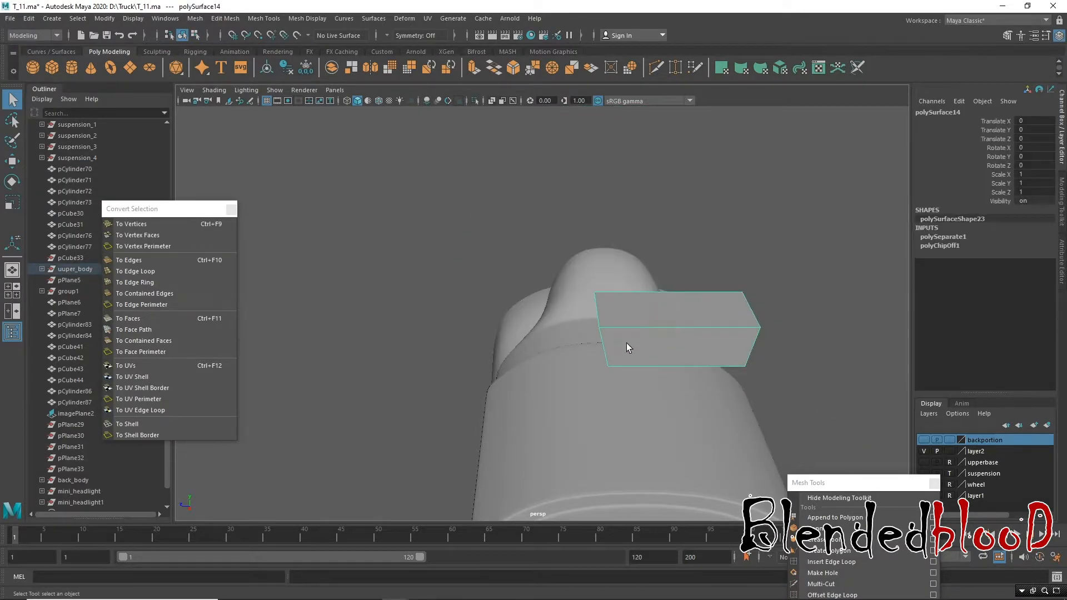
{"action": "left_click_drag", "start_coordinate": [628, 347], "coordinate": [683, 304], "text": "alt"}
{"action": "right_click_drag", "start_coordinate": [710, 270], "coordinate": [669, 236]}
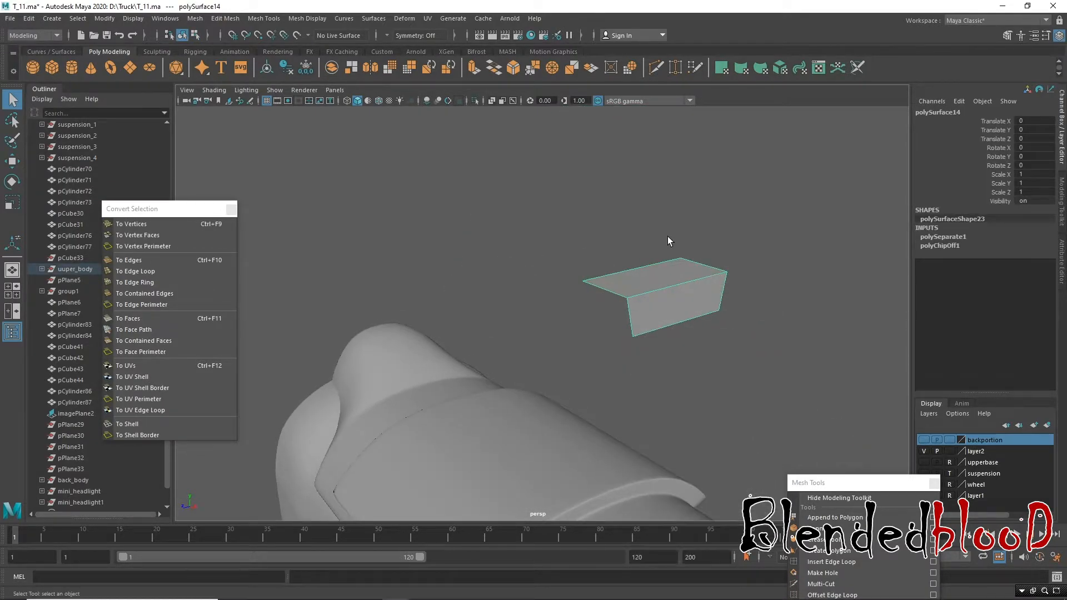
{"action": "left_click", "coordinate": [105, 19]}
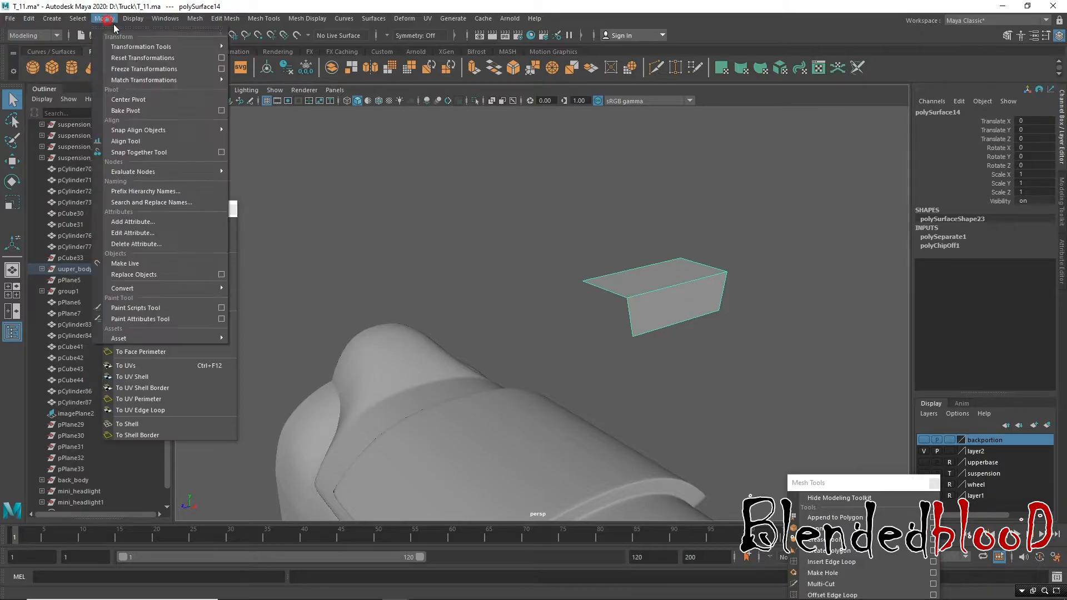
{"action": "left_click", "coordinate": [151, 96]}
{"action": "right_click_drag", "start_coordinate": [685, 275], "coordinate": [650, 301], "text": "alt"}
{"action": "left_click", "coordinate": [651, 302]}
{"action": "left_click", "coordinate": [597, 303]}
{"action": "key", "text": "w"}
{"action": "left_click_drag", "start_coordinate": [678, 340], "coordinate": [640, 317], "text": "alt"}
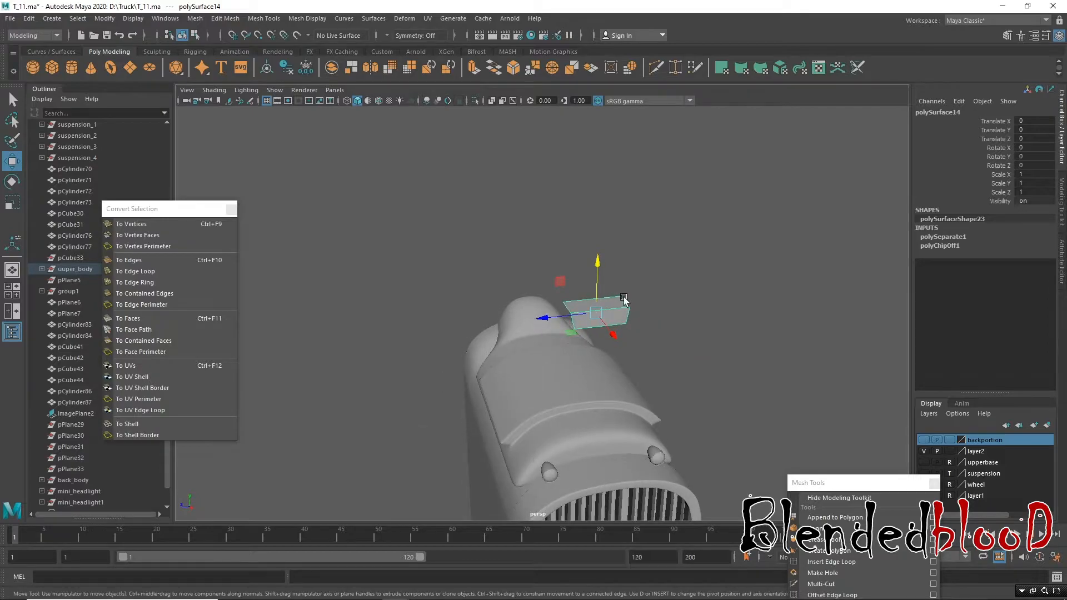
{"action": "key", "text": "3"}
{"action": "key", "text": "1"}
{"action": "right_click_drag", "start_coordinate": [647, 390], "coordinate": [668, 462], "text": "alt"}
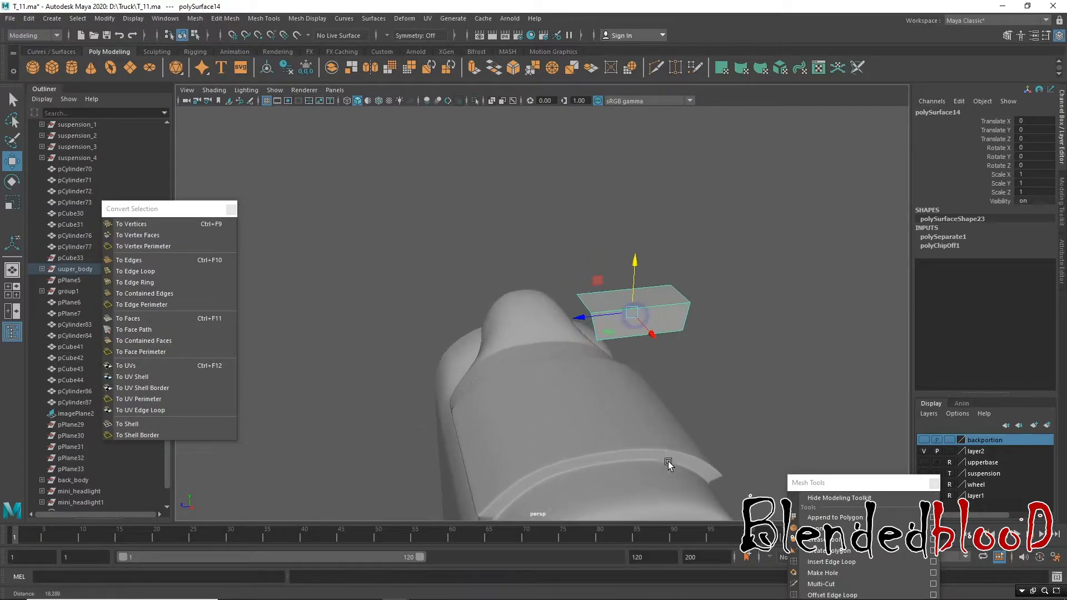
Step: Insert edge loops on the strip: one lengthwise through each of its two faces and three crosswise, including one in the middle
{"action": "right_click_drag", "start_coordinate": [652, 283], "coordinate": [661, 310]}
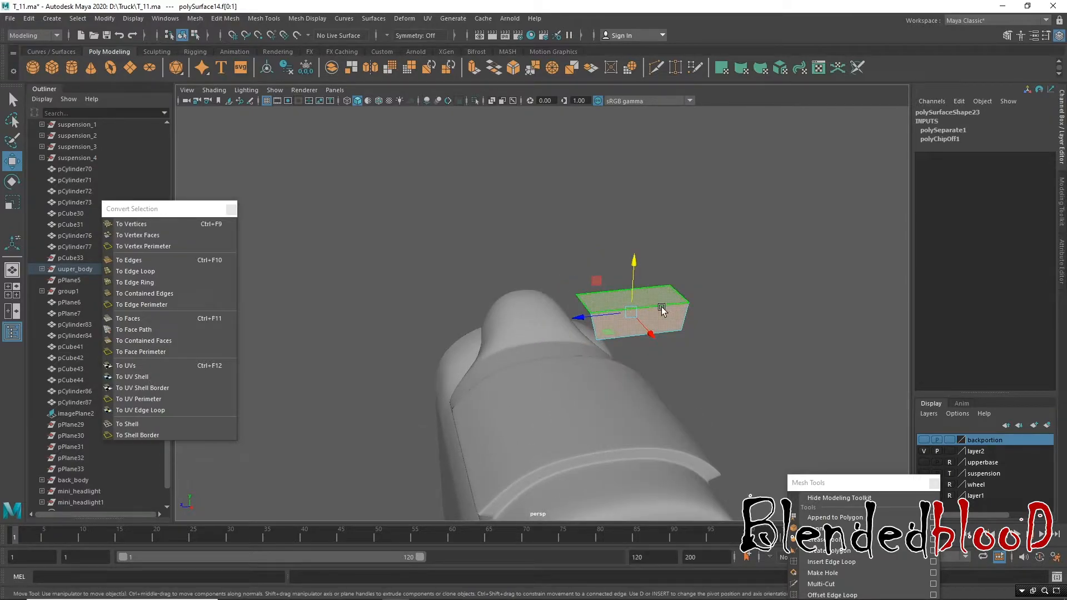
{"action": "left_click_drag", "start_coordinate": [840, 484], "coordinate": [884, 362]}
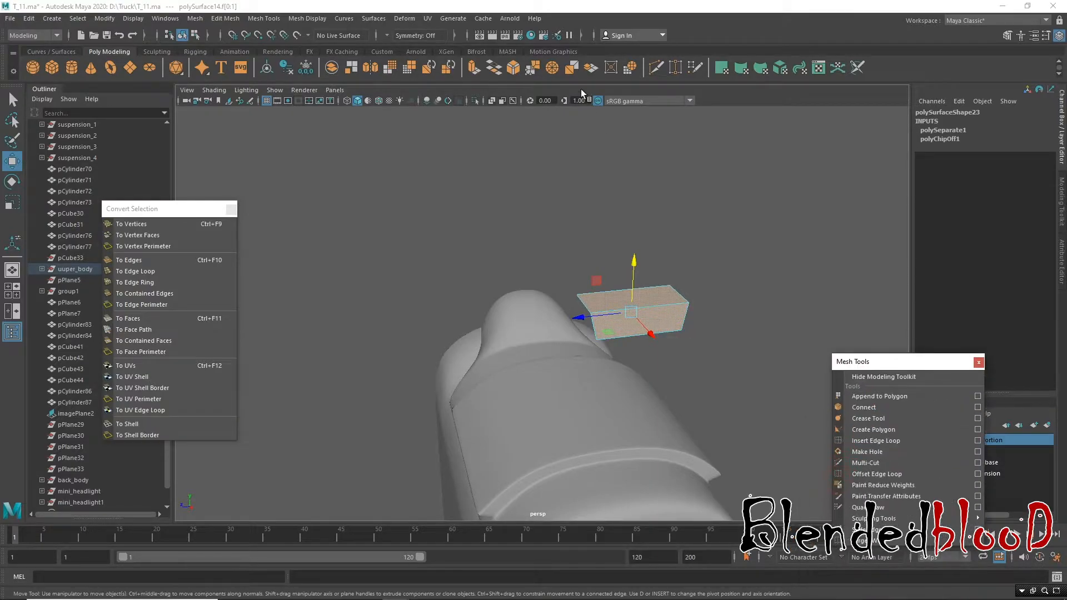
{"action": "left_click", "coordinate": [884, 441]}
{"action": "left_click_drag", "start_coordinate": [736, 334], "coordinate": [694, 344], "text": "alt"}
{"action": "scroll", "coordinate": [688, 332], "scroll_direction": "up", "scroll_amount": 3}
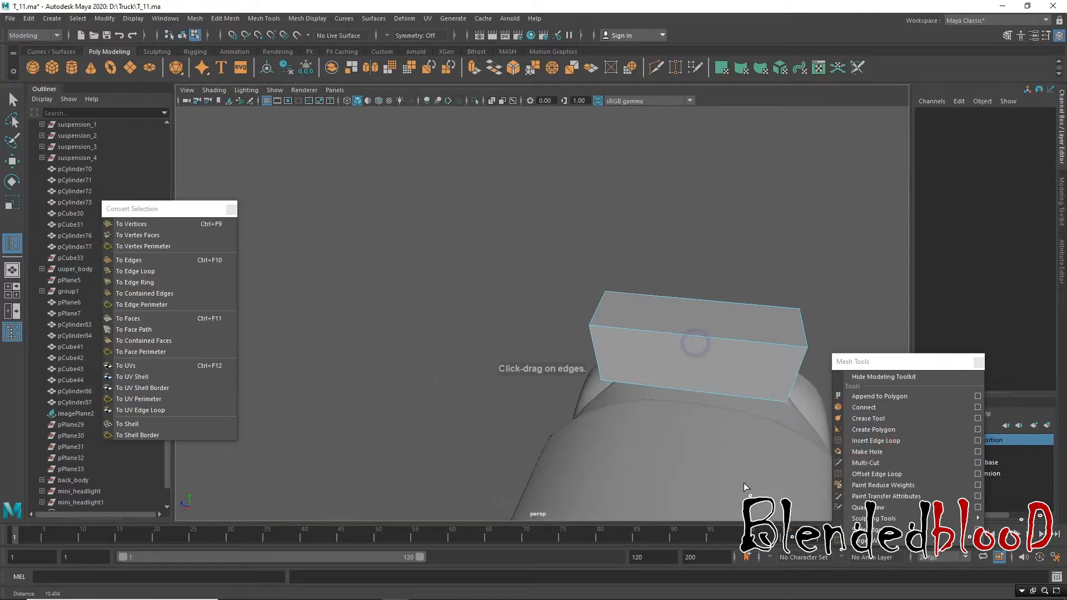
{"action": "left_click", "coordinate": [801, 328]}
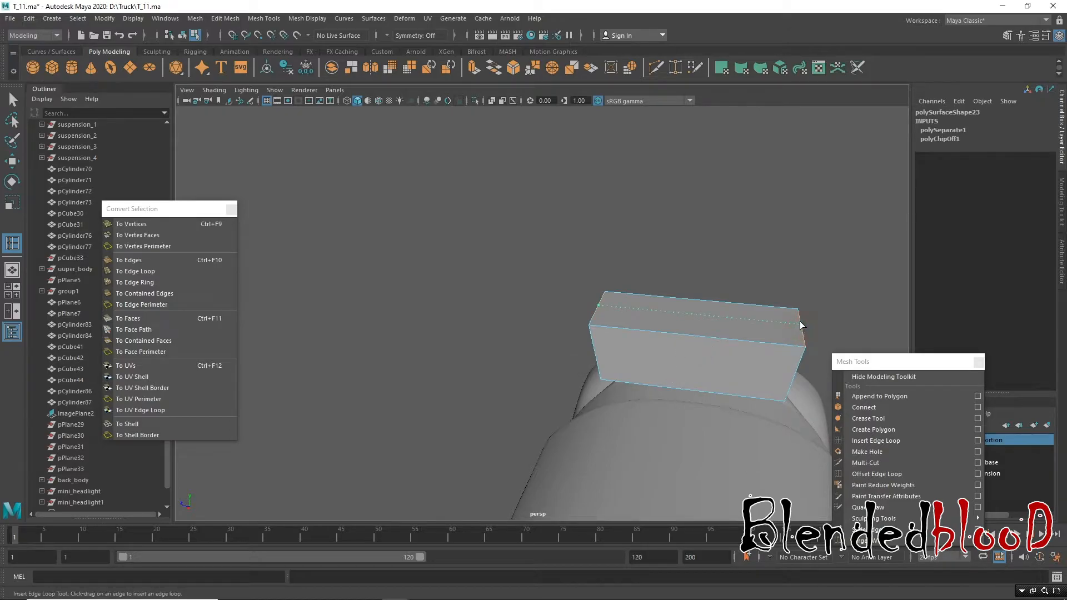
{"action": "left_click", "coordinate": [798, 372]}
{"action": "left_click", "coordinate": [744, 321]}
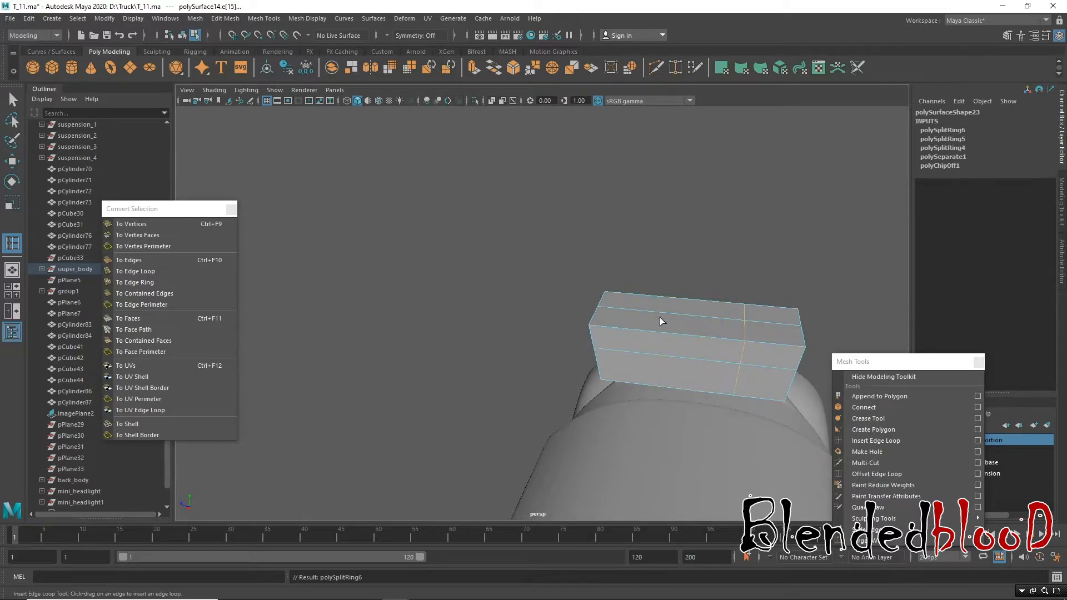
{"action": "left_click", "coordinate": [642, 314]}
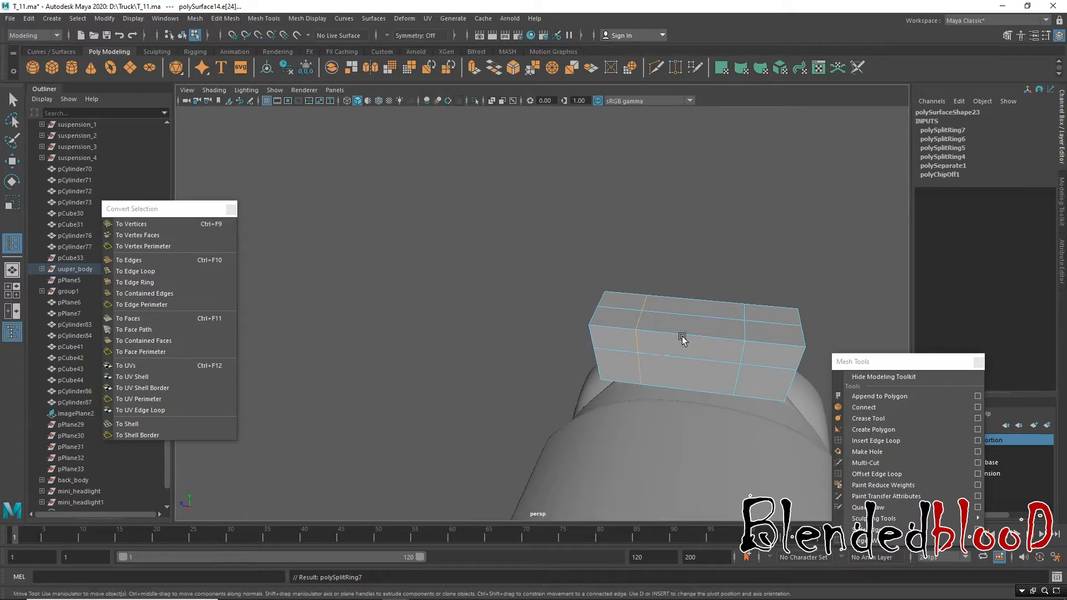
{"action": "key", "text": "w"}
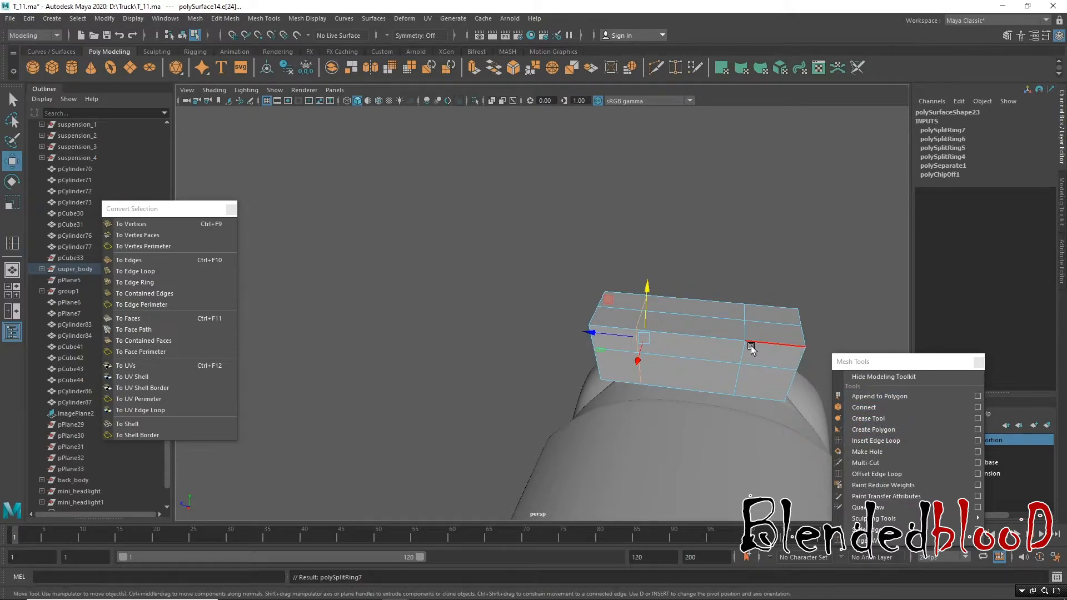
{"action": "left_click", "coordinate": [876, 441]}
{"action": "left_click_drag", "start_coordinate": [682, 333], "coordinate": [689, 336]}
{"action": "key", "text": "w"}
Step: Push the middle vertices of the strip's two lengthwise loops outward from the central ridge
{"action": "right_click_drag", "start_coordinate": [694, 282], "coordinate": [688, 312]}
{"action": "scroll", "coordinate": [684, 333], "scroll_direction": "up", "scroll_amount": 3}
{"action": "right_click_drag", "start_coordinate": [725, 282], "coordinate": [709, 248]}
{"action": "left_click", "coordinate": [698, 323]}
{"action": "mouse_move", "coordinate": [707, 378]}
{"action": "left_mouse_down", "text": "alt"}
{"action": "mouse_move", "coordinate": [688, 369]}
{"action": "mouse_move", "coordinate": [695, 376]}
{"action": "left_mouse_up", "text": "alt"}
{"action": "right_click_drag", "start_coordinate": [624, 342], "coordinate": [568, 295]}
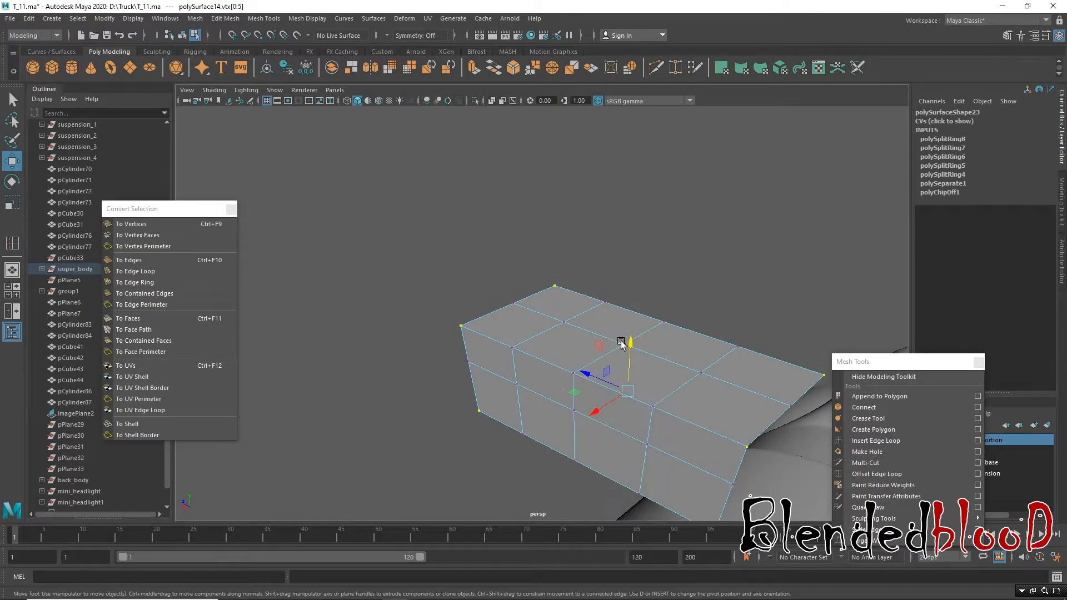
{"action": "left_click", "coordinate": [575, 408], "text": "shift"}
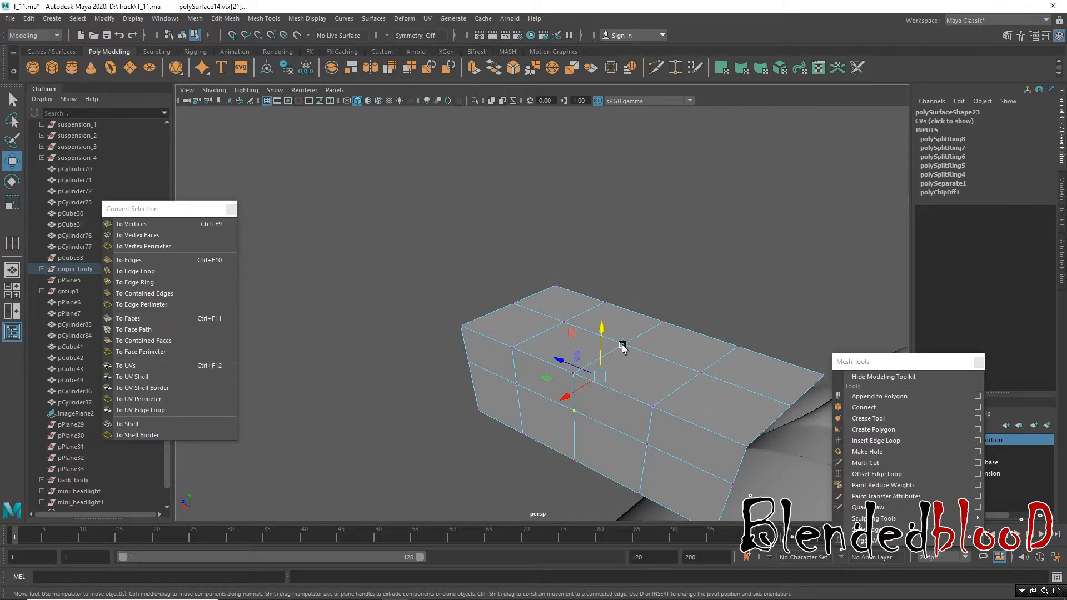
{"action": "left_click", "coordinate": [624, 344]}
{"action": "left_click_drag", "start_coordinate": [594, 364], "coordinate": [579, 396]}
{"action": "left_click", "coordinate": [575, 411]}
Step: Scale the two ridge vertices beside the strip's center apart along its length to round the inner outline
{"action": "left_click", "coordinate": [648, 407]}
{"action": "left_click", "coordinate": [512, 348], "text": "shift"}
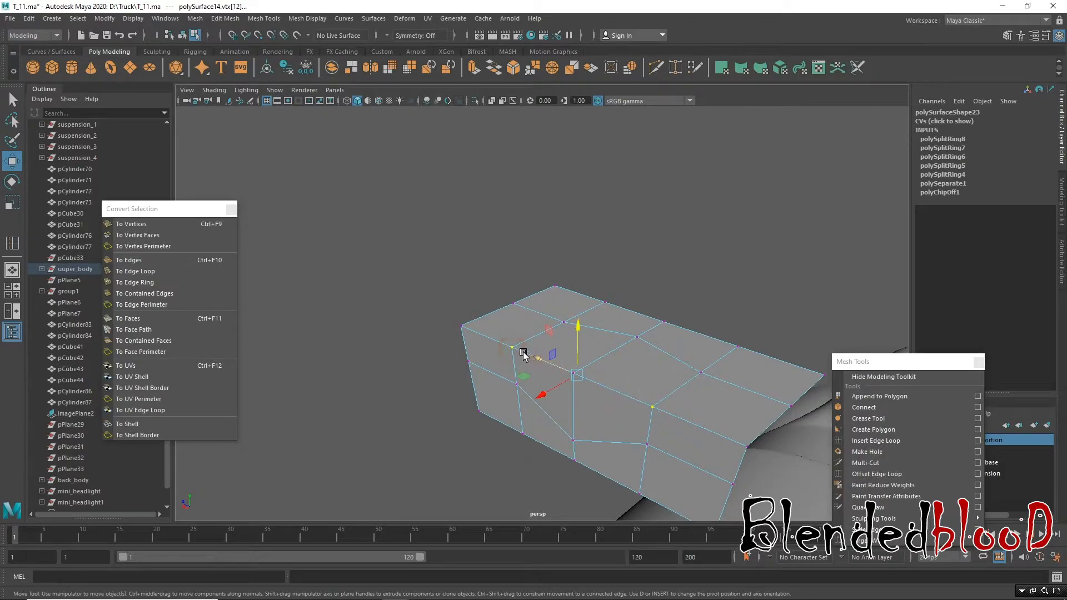
{"action": "key", "text": "r"}
{"action": "left_click_drag", "start_coordinate": [614, 389], "coordinate": [657, 328]}
Step: Delete the strip's outer faces to leave only the rounded central patch, and return to object mode
{"action": "mouse_move", "coordinate": [656, 328]}
{"action": "right_mouse_down"}
{"action": "mouse_move", "coordinate": [669, 336]}
{"action": "mouse_move", "coordinate": [667, 316]}
{"action": "mouse_move", "coordinate": [638, 325]}
{"action": "right_mouse_up"}
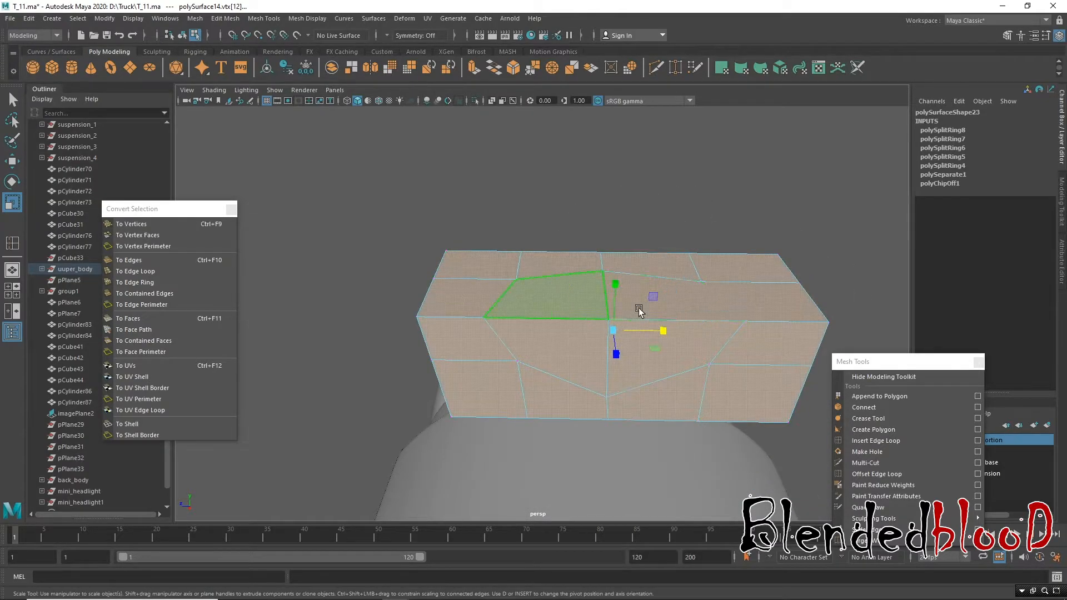
{"action": "left_click", "coordinate": [631, 308]}
{"action": "left_click", "coordinate": [534, 265]}
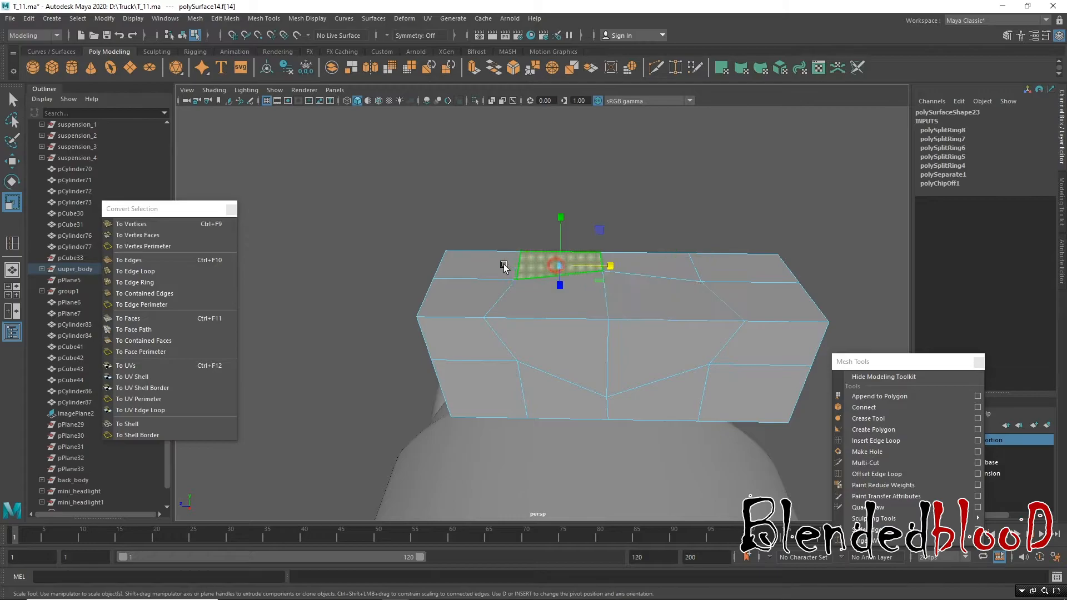
{"action": "double_click", "coordinate": [498, 268], "text": "shift"}
{"action": "left_click", "coordinate": [466, 295], "text": "shift"}
{"action": "left_click", "coordinate": [446, 349], "text": "shift"}
{"action": "left_click", "coordinate": [488, 400], "text": "shift"}
{"action": "left_click", "coordinate": [572, 406], "text": "shift"}
{"action": "left_click", "coordinate": [656, 405], "text": "shift"}
{"action": "left_click", "coordinate": [750, 365], "text": "shift"}
{"action": "key", "text": "Delete"}
{"action": "right_click_drag", "start_coordinate": [675, 285], "coordinate": [648, 321]}
{"action": "left_click_drag", "start_coordinate": [657, 326], "coordinate": [692, 321], "text": "alt"}
{"action": "key", "text": "w"}
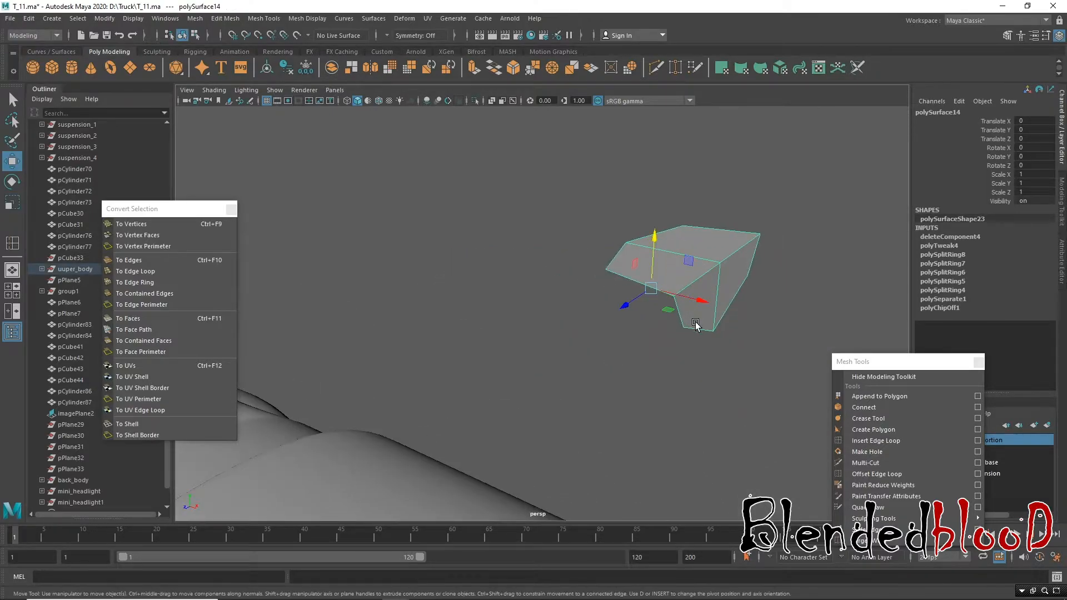
Step: Lower the rounded patch onto the front of the hood, to about Y -0.93
{"action": "right_click_drag", "start_coordinate": [741, 319], "coordinate": [558, 146], "text": "alt"}
{"action": "left_click_drag", "start_coordinate": [585, 289], "coordinate": [596, 484]}
{"action": "middle_click_drag", "start_coordinate": [626, 334], "coordinate": [638, 154], "text": "alt"}
{"action": "left_click_drag", "start_coordinate": [638, 156], "coordinate": [510, 341], "text": "alt"}
{"action": "left_click", "coordinate": [379, 101]}
{"action": "middle_click_drag", "start_coordinate": [607, 304], "coordinate": [496, 232], "text": "alt"}
{"action": "right_click_drag", "start_coordinate": [495, 231], "coordinate": [532, 277], "text": "alt"}
{"action": "left_click_drag", "start_coordinate": [515, 273], "coordinate": [554, 336]}
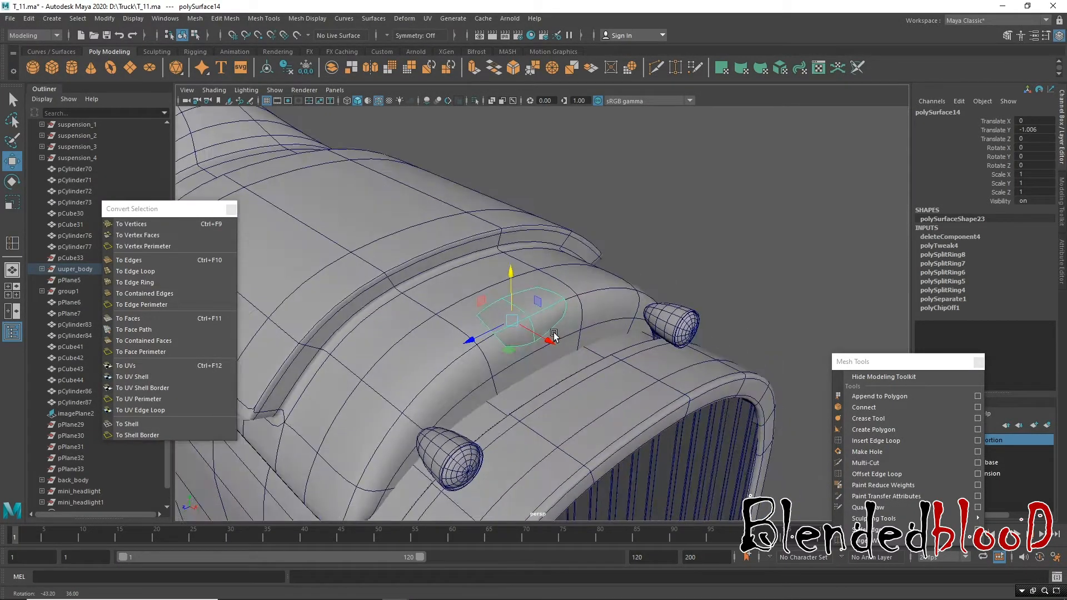
{"action": "left_click", "coordinate": [380, 102]}
{"action": "mouse_move", "coordinate": [574, 295]}
{"action": "left_mouse_down", "text": "alt"}
{"action": "mouse_move", "coordinate": [586, 295]}
{"action": "mouse_move", "coordinate": [565, 290]}
{"action": "mouse_move", "coordinate": [592, 309]}
{"action": "left_mouse_up", "text": "alt"}
{"action": "right_click_drag", "start_coordinate": [537, 283], "coordinate": [576, 251]}
{"action": "mouse_move", "coordinate": [517, 271]}
{"action": "left_mouse_down"}
{"action": "mouse_move", "coordinate": [565, 259]}
{"action": "mouse_move", "coordinate": [548, 317]}
{"action": "mouse_move", "coordinate": [574, 293]}
{"action": "mouse_move", "coordinate": [536, 261]}
{"action": "mouse_move", "coordinate": [556, 287]}
{"action": "mouse_move", "coordinate": [555, 381]}
{"action": "mouse_move", "coordinate": [533, 282]}
{"action": "left_mouse_up"}
Step: Reposition the patch's two rear side vertices to refine its outline on the hood
{"action": "right_click_drag", "start_coordinate": [533, 283], "coordinate": [492, 285]}
{"action": "left_click", "coordinate": [420, 271]}
{"action": "left_click", "coordinate": [558, 272]}
{"action": "right_click_drag", "start_coordinate": [550, 259], "coordinate": [390, 259]}
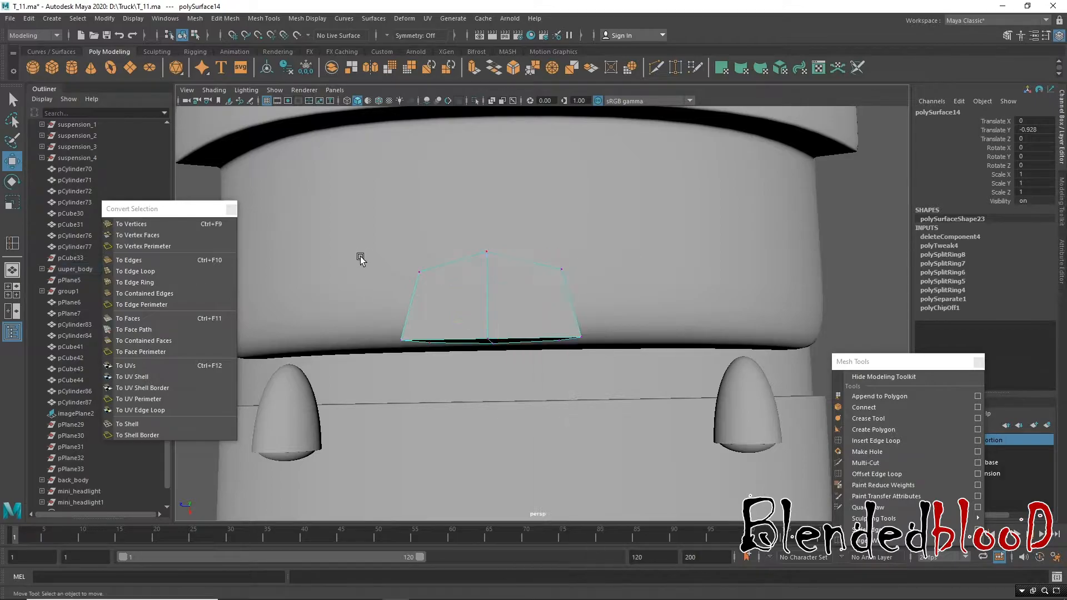
{"action": "left_click", "coordinate": [420, 274]}
{"action": "left_click", "coordinate": [561, 270], "text": "shift"}
{"action": "key", "text": "r"}
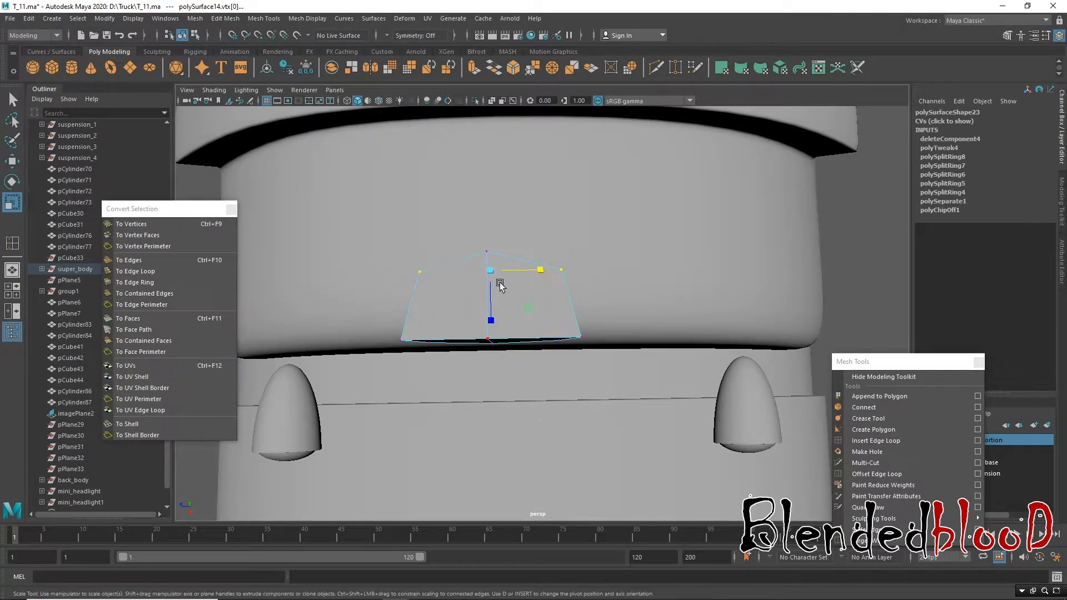
{"action": "key", "text": "w"}
{"action": "left_click_drag", "start_coordinate": [489, 321], "coordinate": [557, 300]}
Step: Extrude all four faces of the rounded patch, scale them up very slightly and raise them to give the patch thickness
{"action": "right_click_drag", "start_coordinate": [558, 245], "coordinate": [558, 275]}
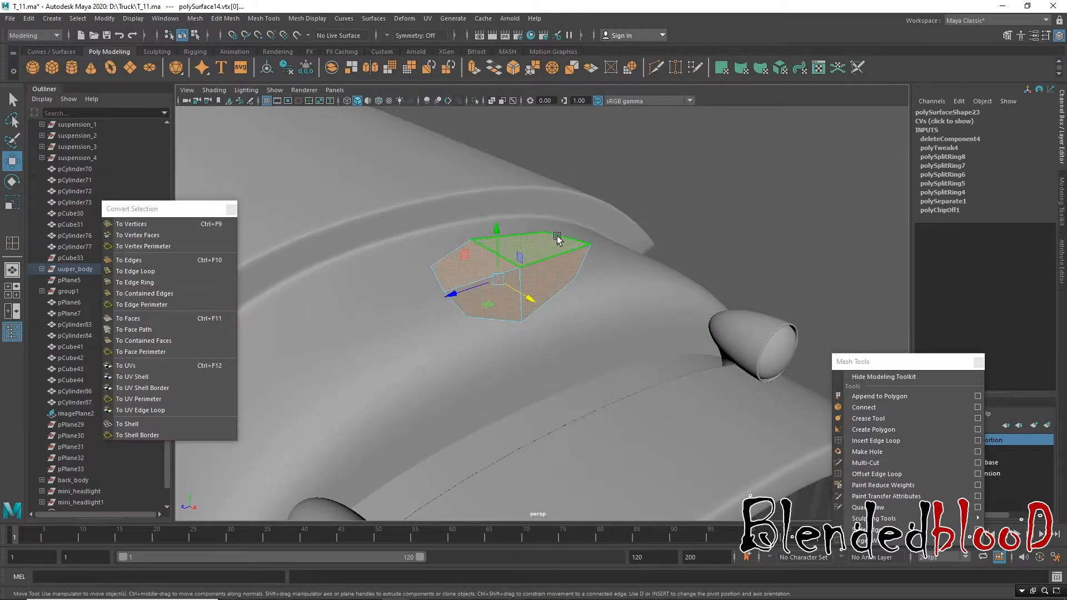
{"action": "left_click", "coordinate": [475, 68]}
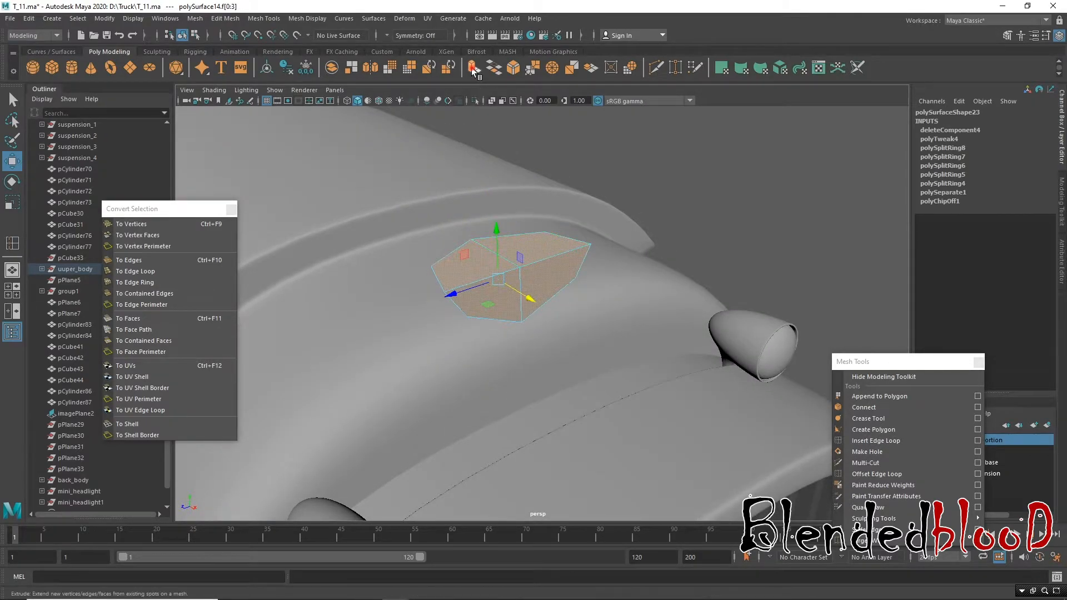
{"action": "left_click", "coordinate": [538, 200]}
{"action": "key", "text": "r"}
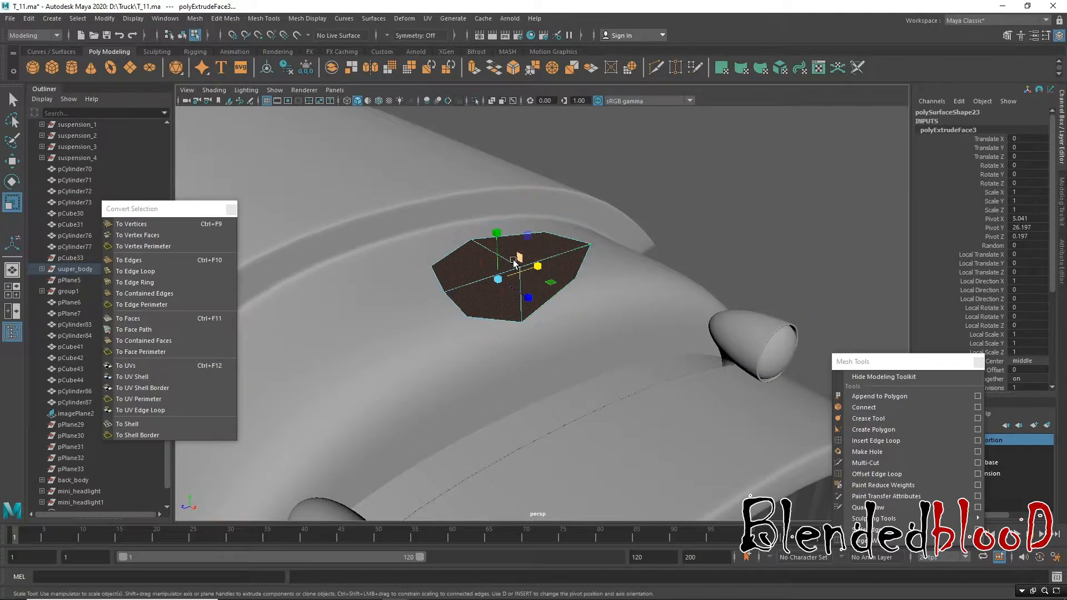
{"action": "mouse_move", "coordinate": [497, 281]}
{"action": "left_mouse_down"}
{"action": "mouse_move", "coordinate": [517, 300]}
{"action": "mouse_move", "coordinate": [499, 286]}
{"action": "left_mouse_up"}
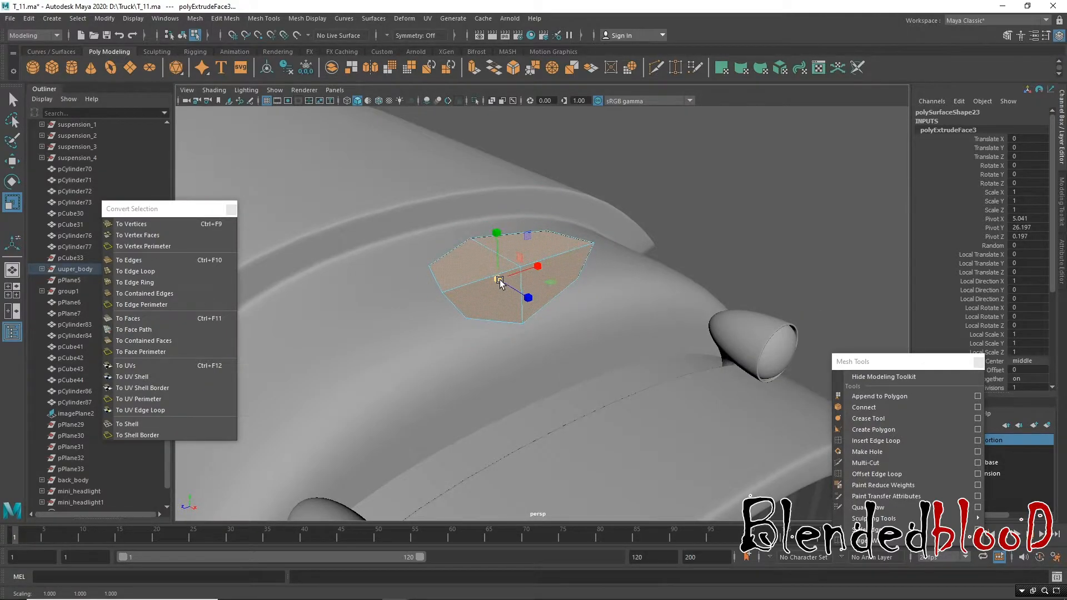
{"action": "key", "text": "w"}
{"action": "left_click_drag", "start_coordinate": [499, 247], "coordinate": [498, 228]}
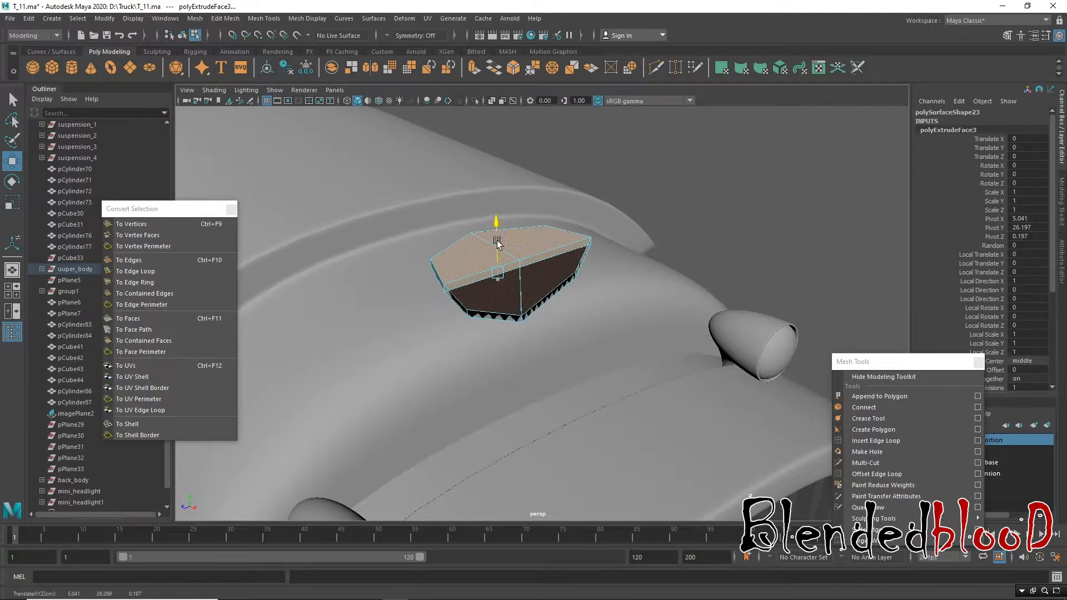
Step: Move the two downward-bending front faces of the extruded patch forward along X, away from the hood
{"action": "left_click_drag", "start_coordinate": [498, 264], "coordinate": [543, 308], "text": "alt"}
{"action": "right_click_drag", "start_coordinate": [591, 293], "coordinate": [606, 360], "text": "alt"}
{"action": "left_click_drag", "start_coordinate": [596, 345], "coordinate": [555, 325], "text": "alt"}
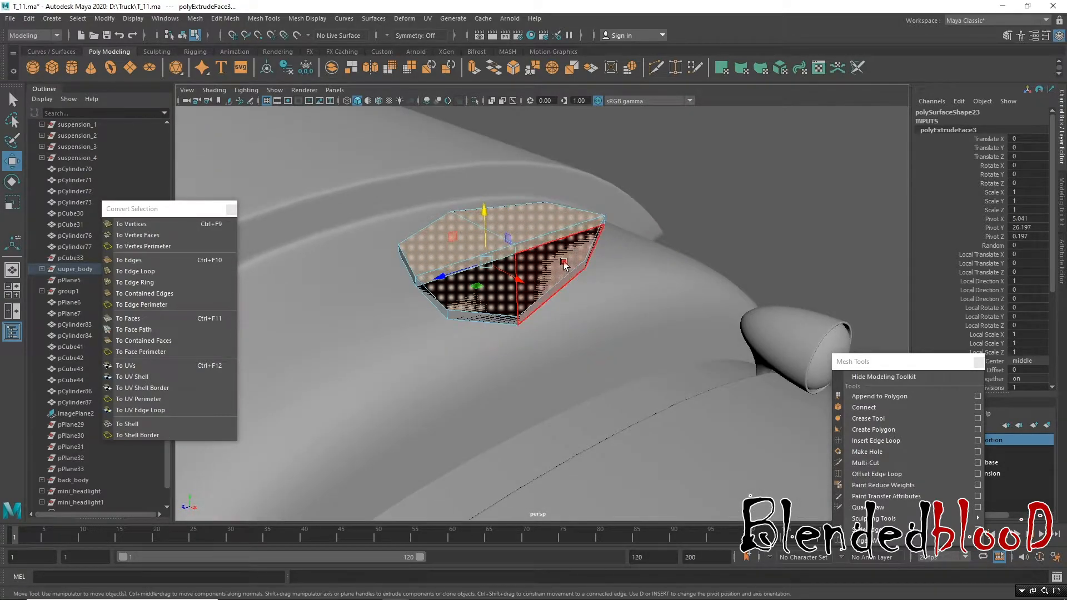
{"action": "left_click", "coordinate": [565, 266]}
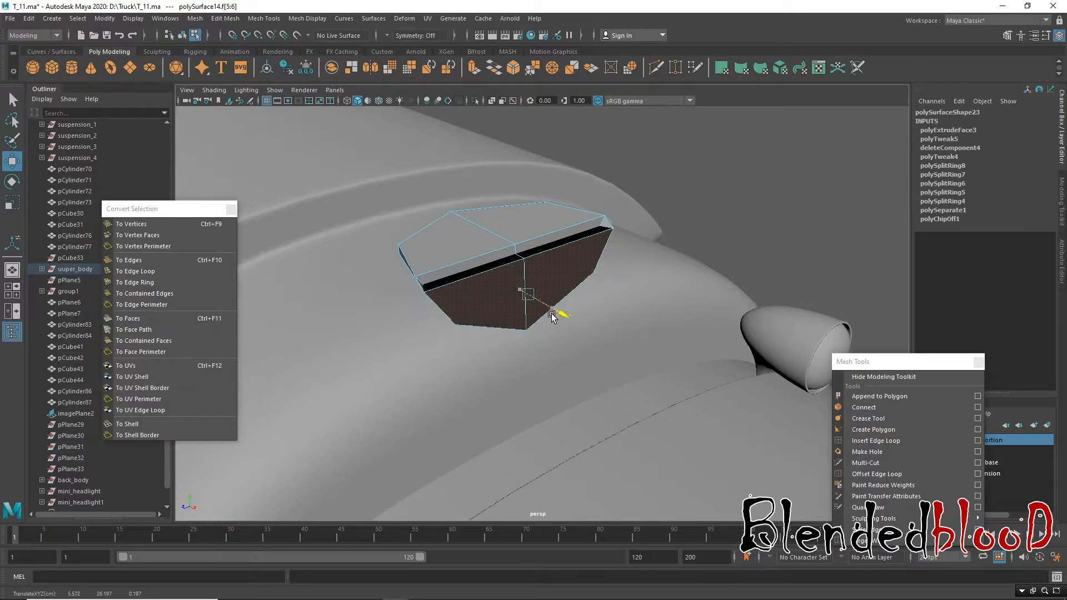
{"action": "left_click_drag", "start_coordinate": [542, 311], "coordinate": [458, 312], "text": "alt"}
{"action": "left_click_drag", "start_coordinate": [584, 263], "coordinate": [393, 244], "text": "alt"}
Step: Frame the patch's front faces in the top, front and side views, and return to object mode
{"action": "key", "text": "space"}
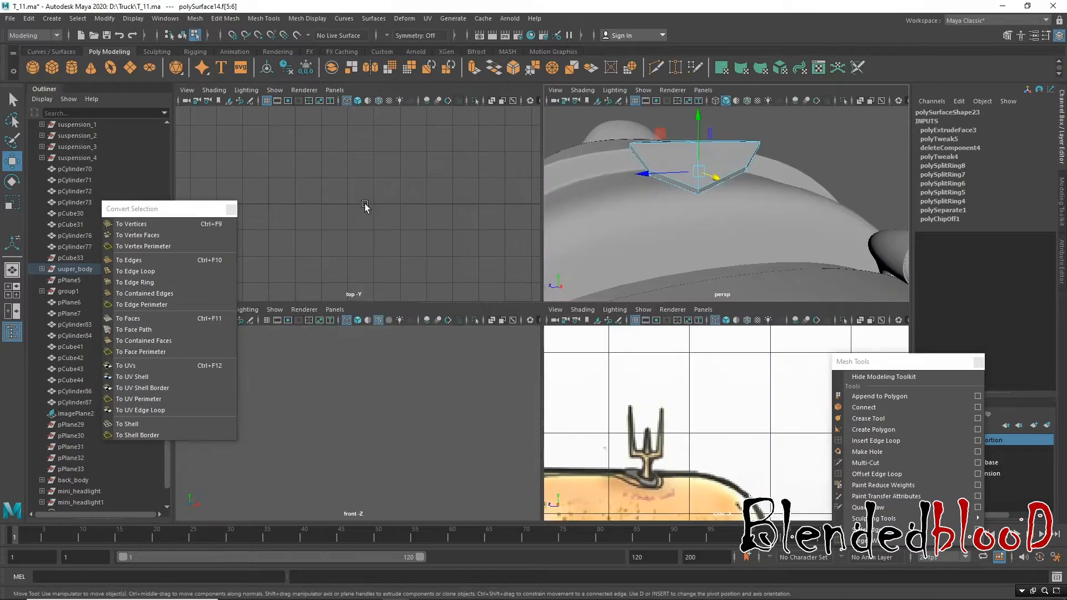
{"action": "key", "text": "f"}
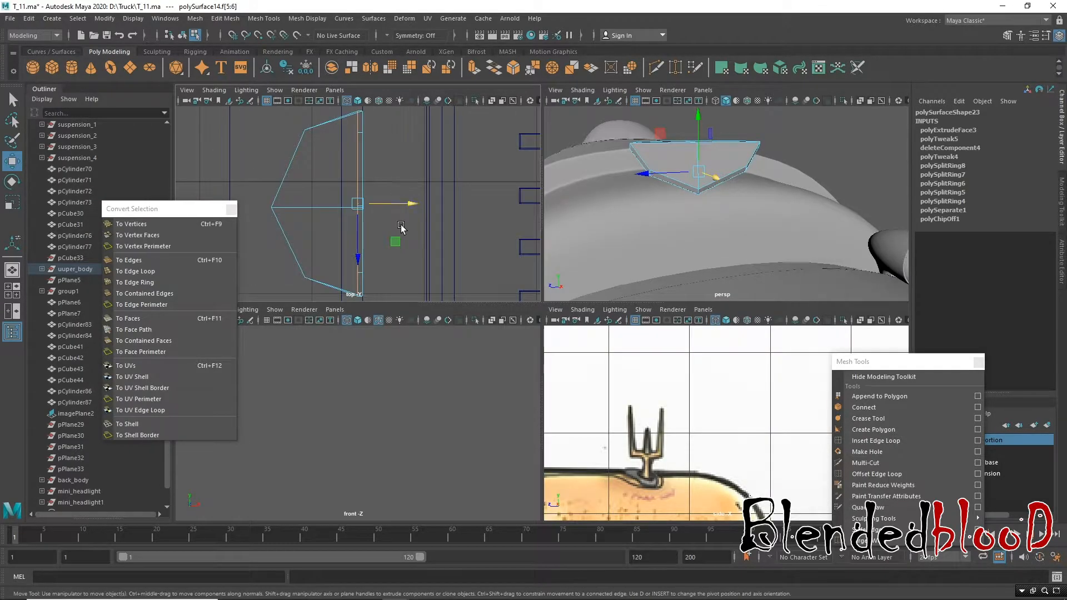
{"action": "key", "text": "f"}
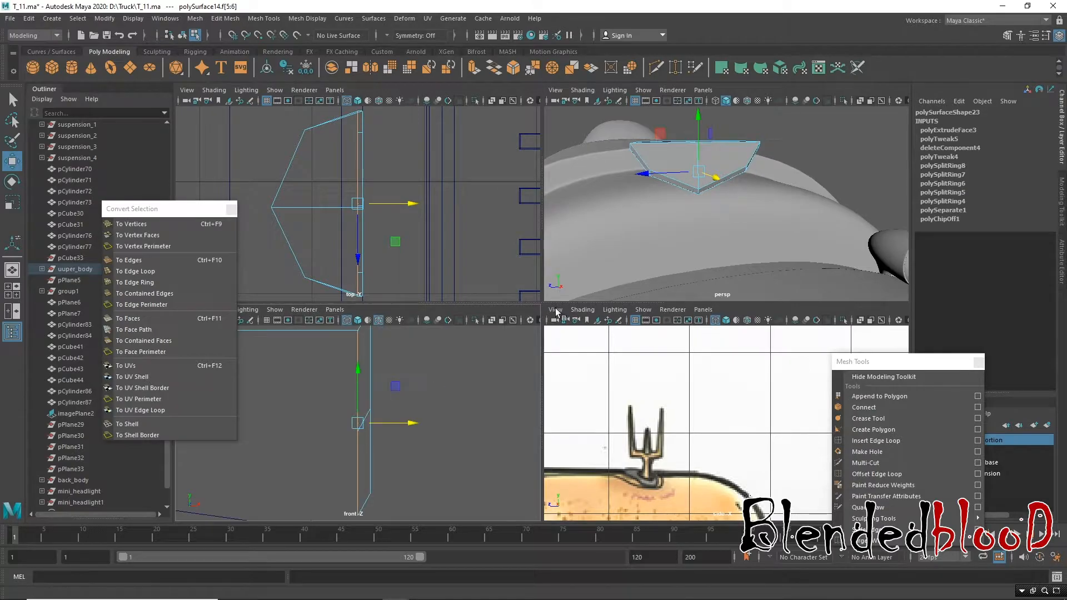
{"action": "key", "text": "f"}
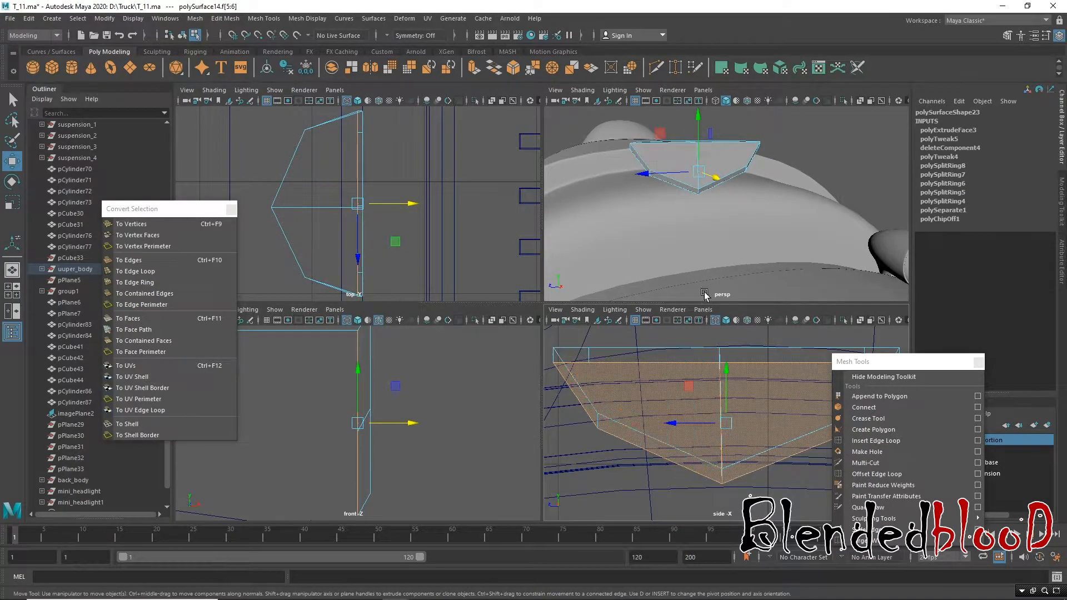
{"action": "key", "text": "space"}
{"action": "left_click_drag", "start_coordinate": [648, 241], "coordinate": [631, 317], "text": "alt"}
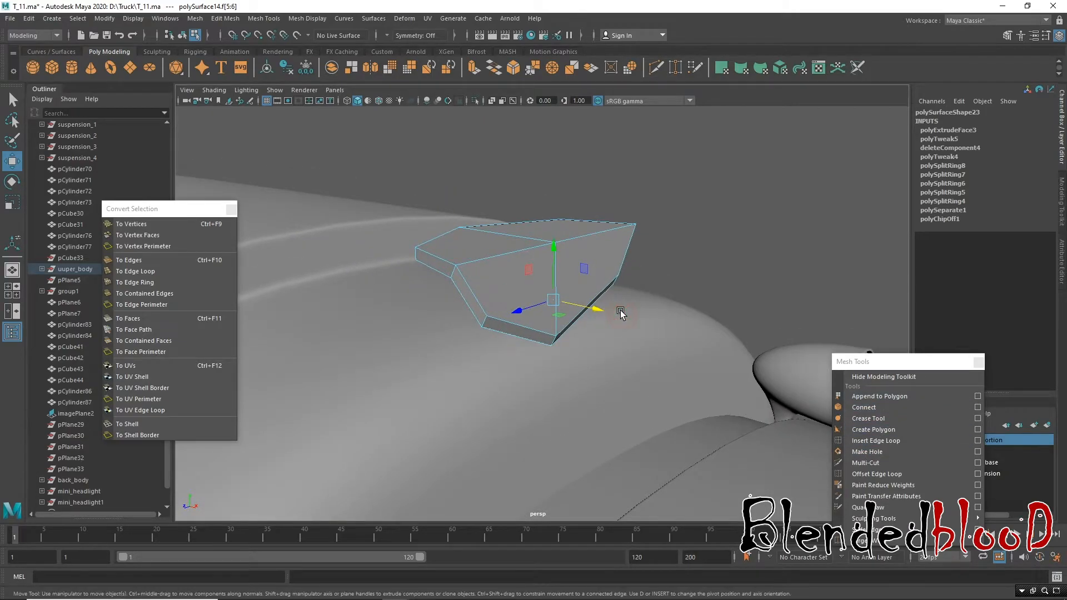
{"action": "right_click", "coordinate": [601, 249]}
{"action": "right_click_drag", "start_coordinate": [600, 249], "coordinate": [642, 221]}
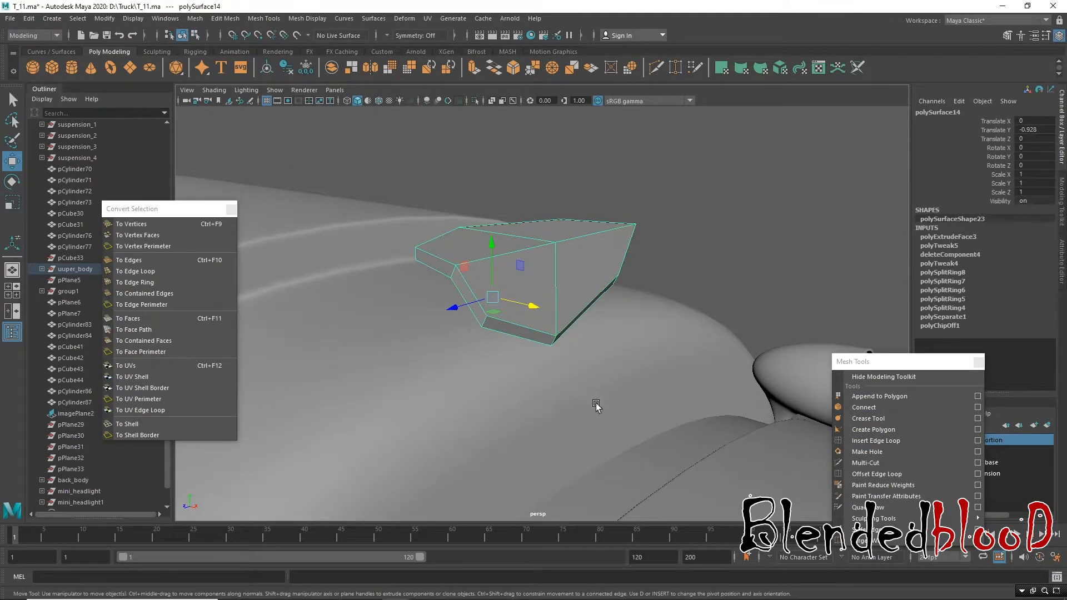
Step: Insert two edge loops around the patch's thickness, one close to its outer rim and one close to its inner rim
{"action": "key", "text": "space"}
{"action": "key", "text": "space"}
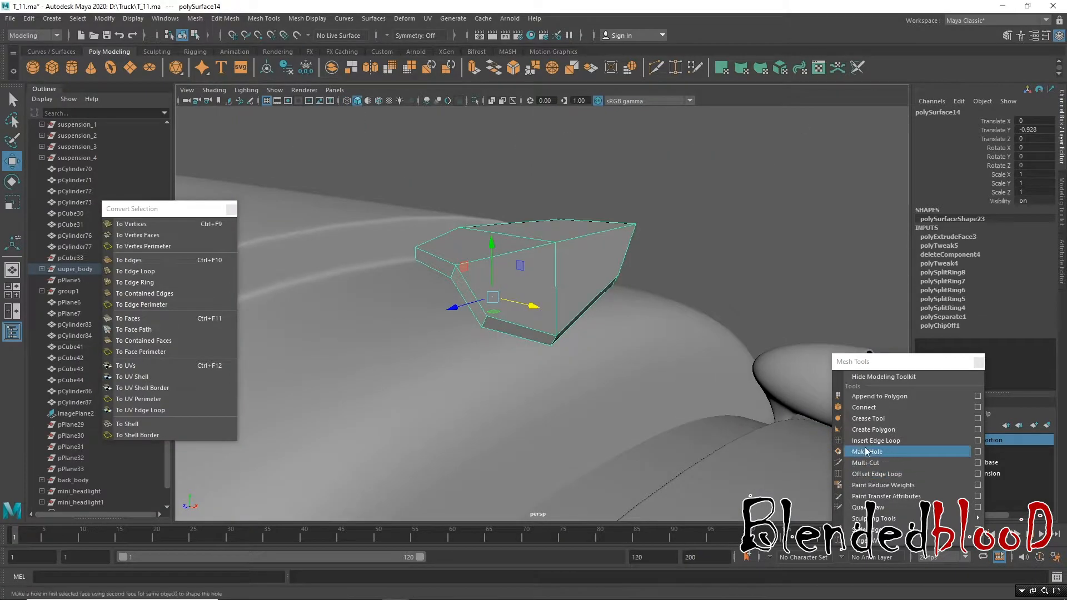
{"action": "left_click", "coordinate": [876, 441]}
{"action": "scroll", "coordinate": [558, 362], "scroll_direction": "up", "scroll_amount": 3}
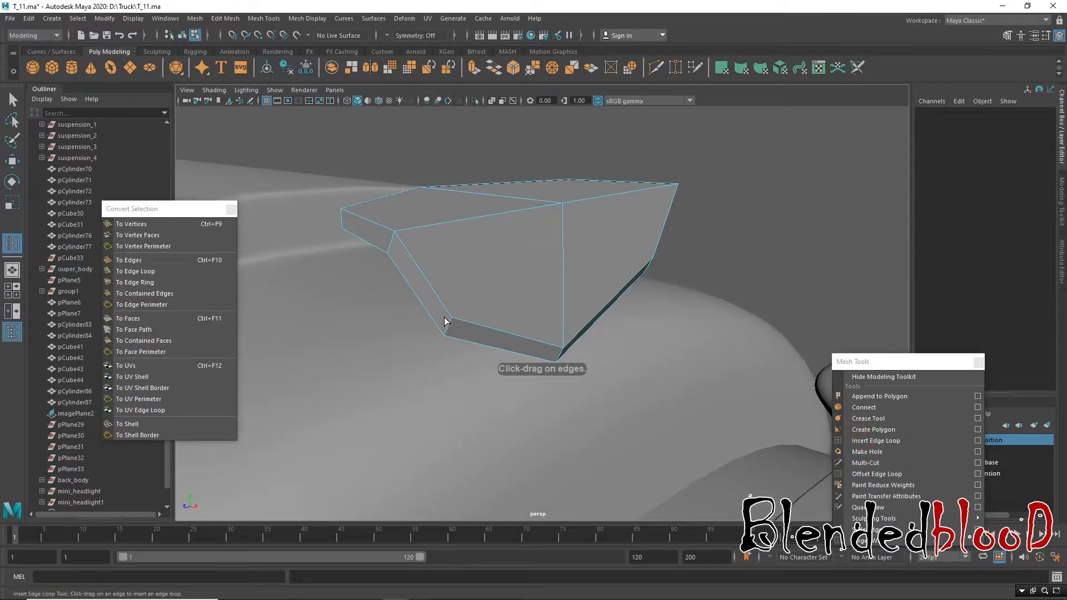
{"action": "left_click_drag", "start_coordinate": [451, 324], "coordinate": [444, 334]}
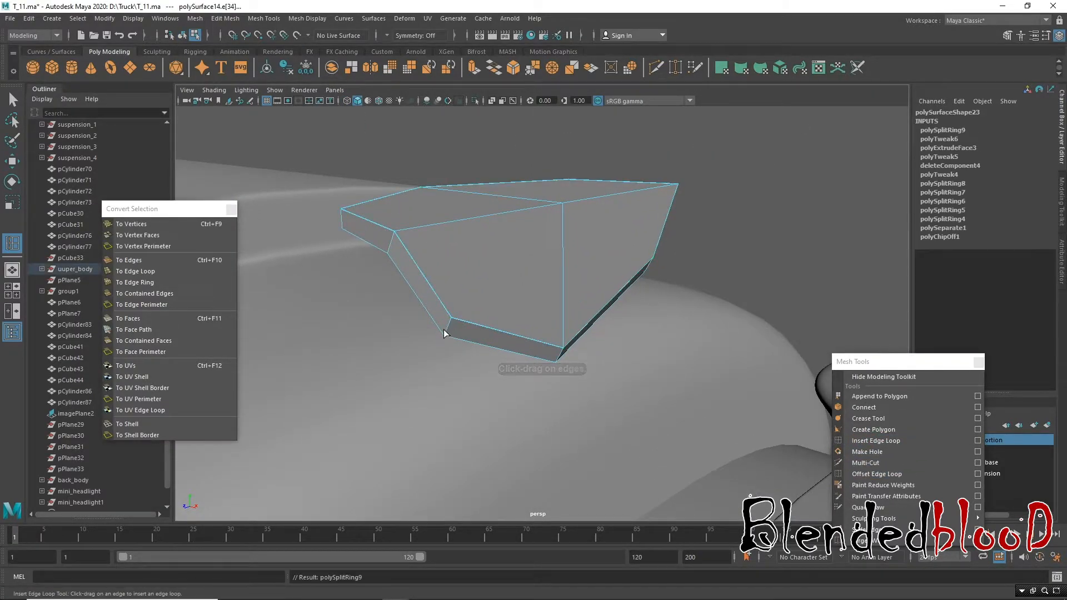
{"action": "left_click", "coordinate": [447, 338]}
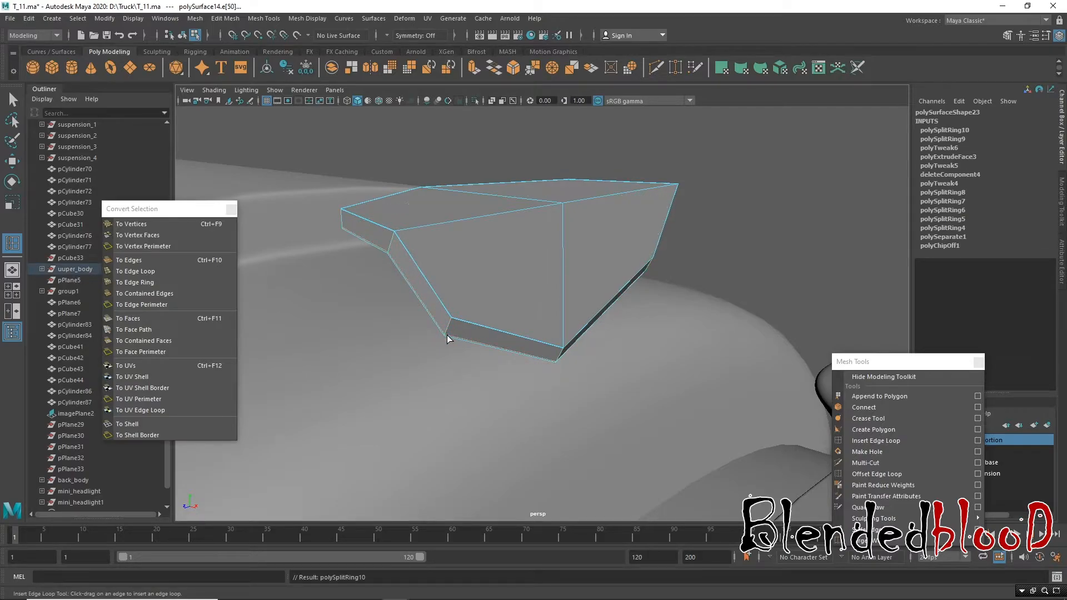
Step: Show the patch in smooth preview and lower it as an object to about Y -1.0 so it sits on the hood
{"action": "key", "text": "w"}
{"action": "key", "text": "3"}
{"action": "right_click_drag", "start_coordinate": [593, 227], "coordinate": [642, 203]}
{"action": "left_click", "coordinate": [727, 168]}
{"action": "right_click_drag", "start_coordinate": [651, 375], "coordinate": [430, 239], "text": "alt"}
{"action": "left_click", "coordinate": [542, 301]}
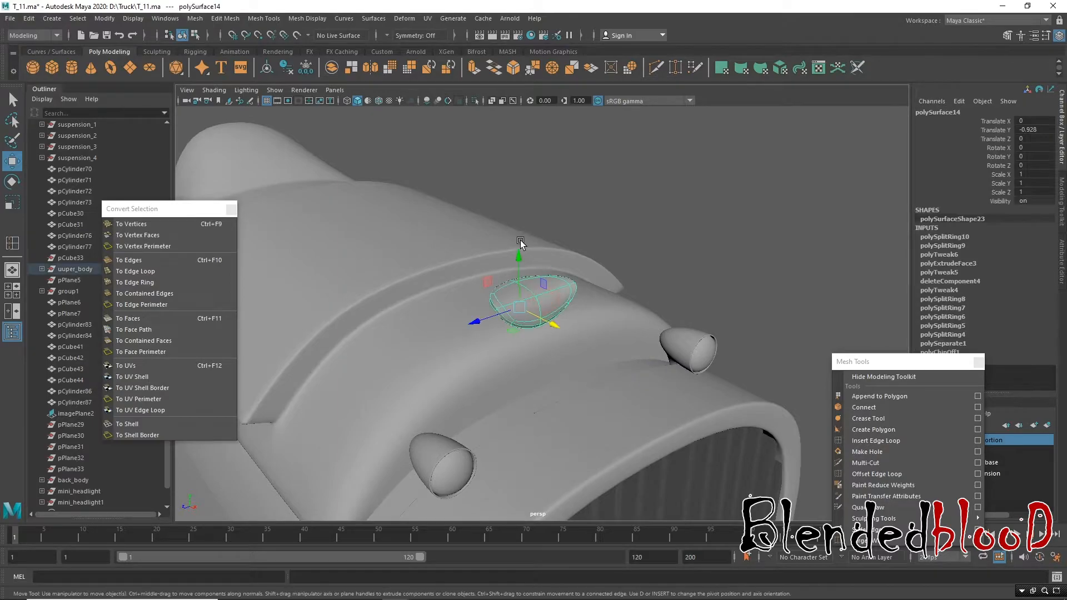
{"action": "left_click_drag", "start_coordinate": [517, 258], "coordinate": [626, 393]}
Step: Insert an edge loop near the front edge of the hood surface, restore its smooth preview and return to object mode
{"action": "left_click_drag", "start_coordinate": [593, 357], "coordinate": [588, 371], "text": "alt"}
{"action": "left_click", "coordinate": [567, 389]}
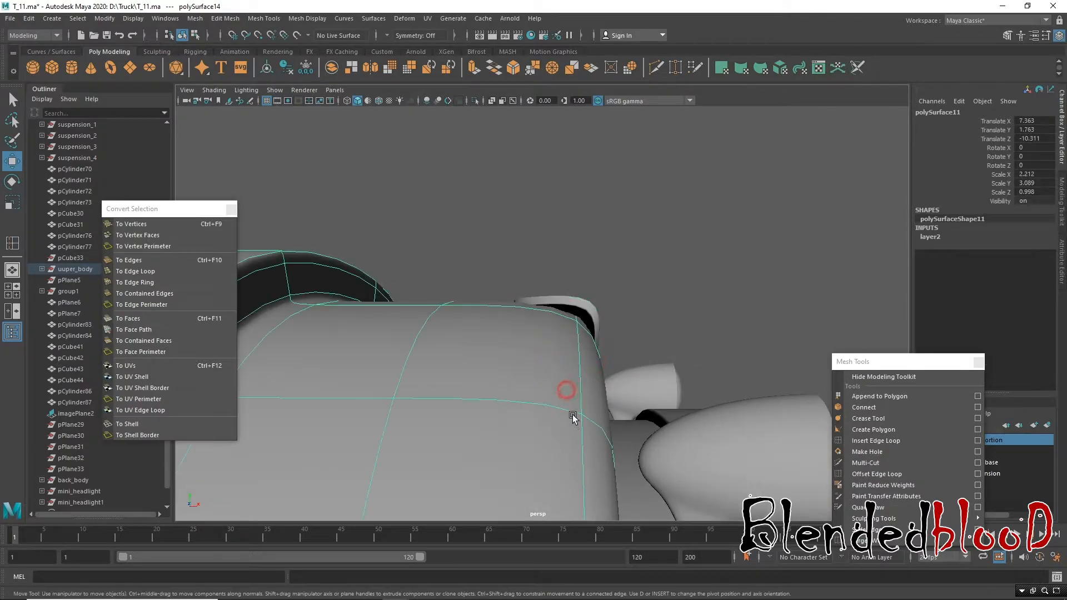
{"action": "left_click_drag", "start_coordinate": [574, 423], "coordinate": [584, 424], "text": "alt"}
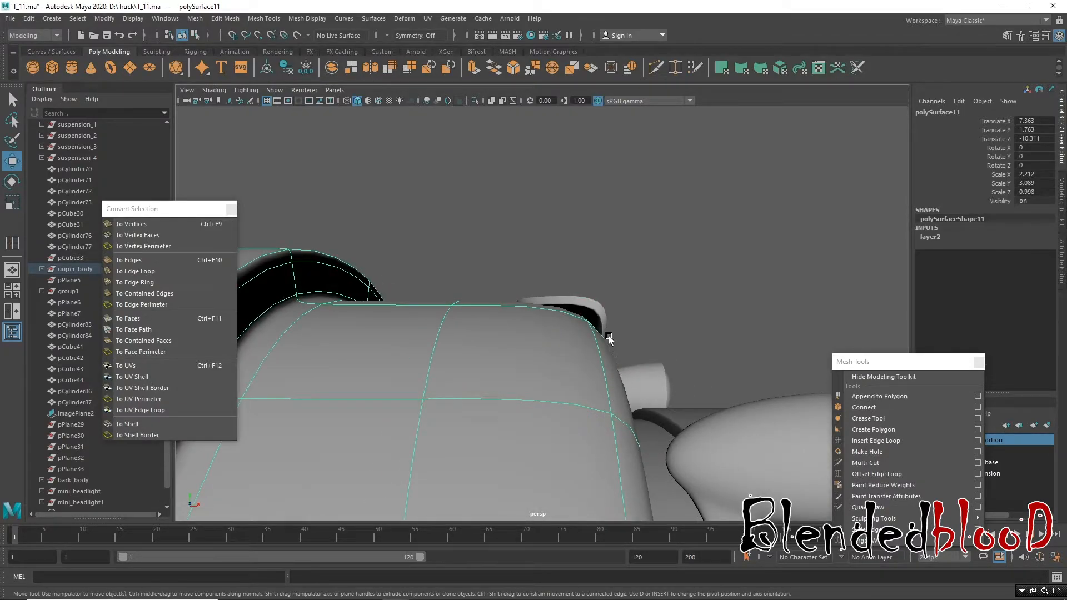
{"action": "key", "text": "1"}
{"action": "left_click", "coordinate": [863, 439]}
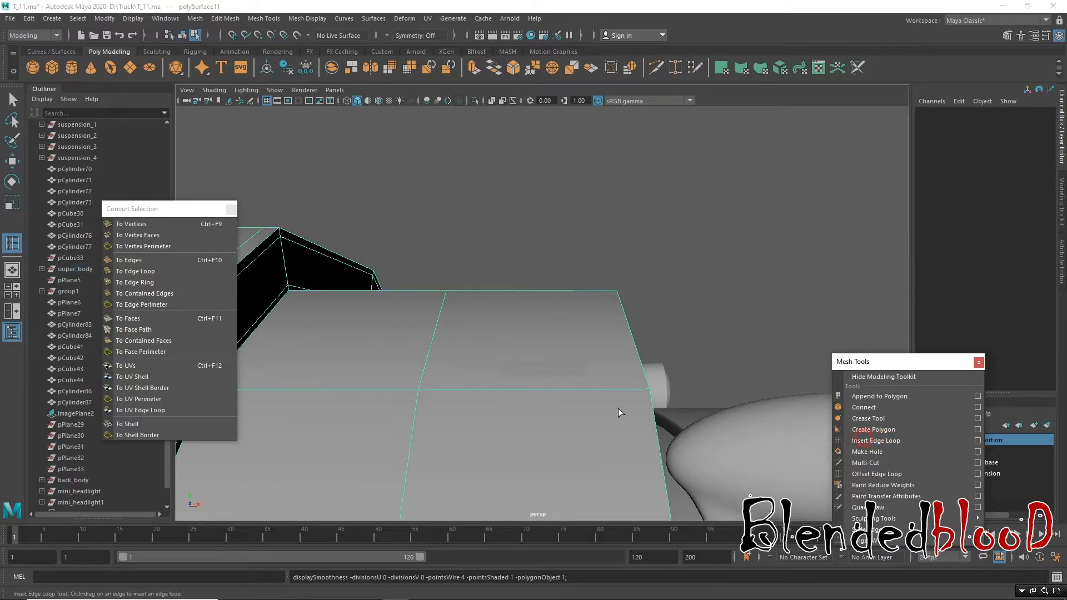
{"action": "left_click", "coordinate": [620, 390]}
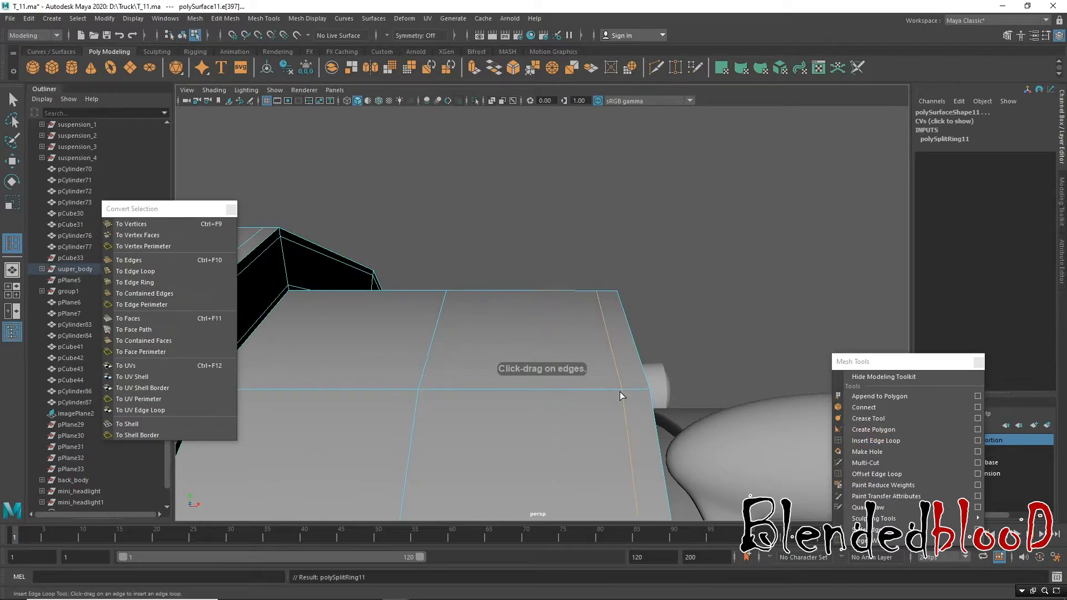
{"action": "key", "text": "w"}
{"action": "key", "text": "3"}
{"action": "left_click_drag", "start_coordinate": [612, 355], "coordinate": [563, 363], "text": "alt"}
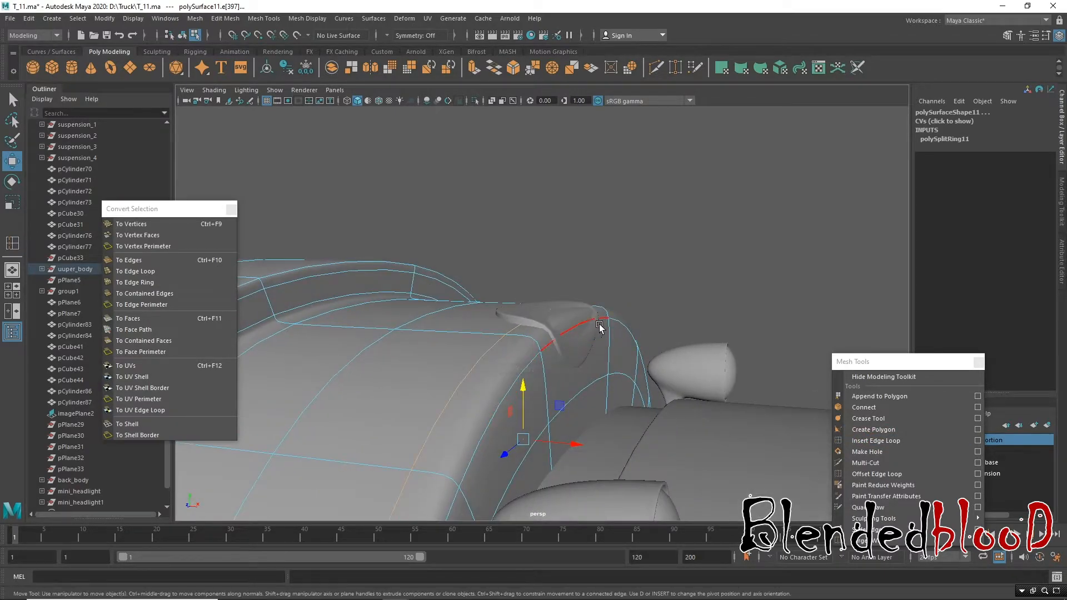
{"action": "right_click_drag", "start_coordinate": [583, 309], "coordinate": [664, 258]}
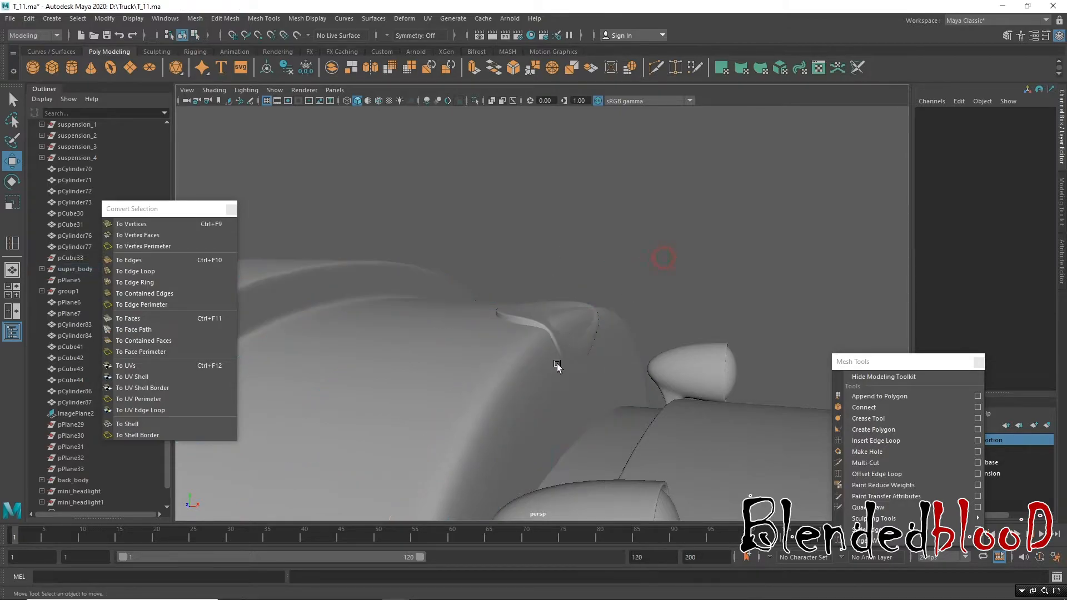
Step: Shift the rounded patch slightly back along X against the front of the hood and deselect it
{"action": "left_click", "coordinate": [538, 318]}
{"action": "mouse_move", "coordinate": [538, 318]}
{"action": "left_mouse_down", "text": "alt"}
{"action": "mouse_move", "coordinate": [585, 367]}
{"action": "mouse_move", "coordinate": [568, 309]}
{"action": "mouse_move", "coordinate": [545, 298]}
{"action": "left_mouse_up", "text": "alt"}
{"action": "left_click_drag", "start_coordinate": [594, 350], "coordinate": [588, 351]}
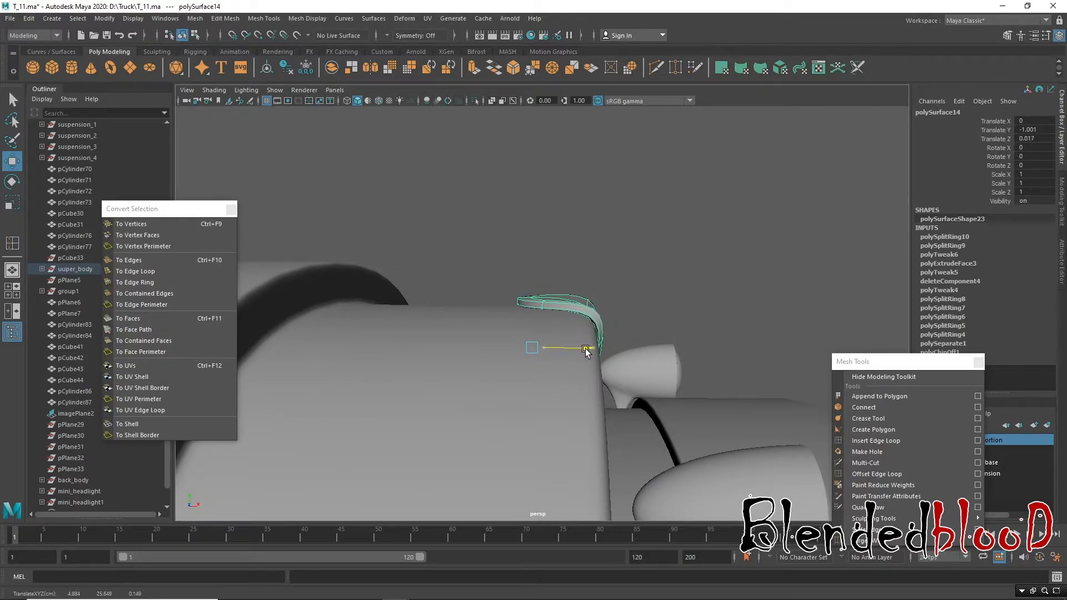
{"action": "left_click_drag", "start_coordinate": [585, 350], "coordinate": [667, 358], "text": "alt"}
{"action": "left_click", "coordinate": [668, 357]}
{"action": "right_click_drag", "start_coordinate": [661, 352], "coordinate": [511, 328], "text": "alt"}
{"action": "left_click_drag", "start_coordinate": [510, 329], "coordinate": [621, 311], "text": "alt"}
{"action": "right_click_drag", "start_coordinate": [624, 305], "coordinate": [704, 367], "text": "alt"}
{"action": "left_click_drag", "start_coordinate": [707, 346], "coordinate": [589, 328], "text": "alt"}
{"action": "right_click_drag", "start_coordinate": [585, 316], "coordinate": [628, 500], "text": "alt"}
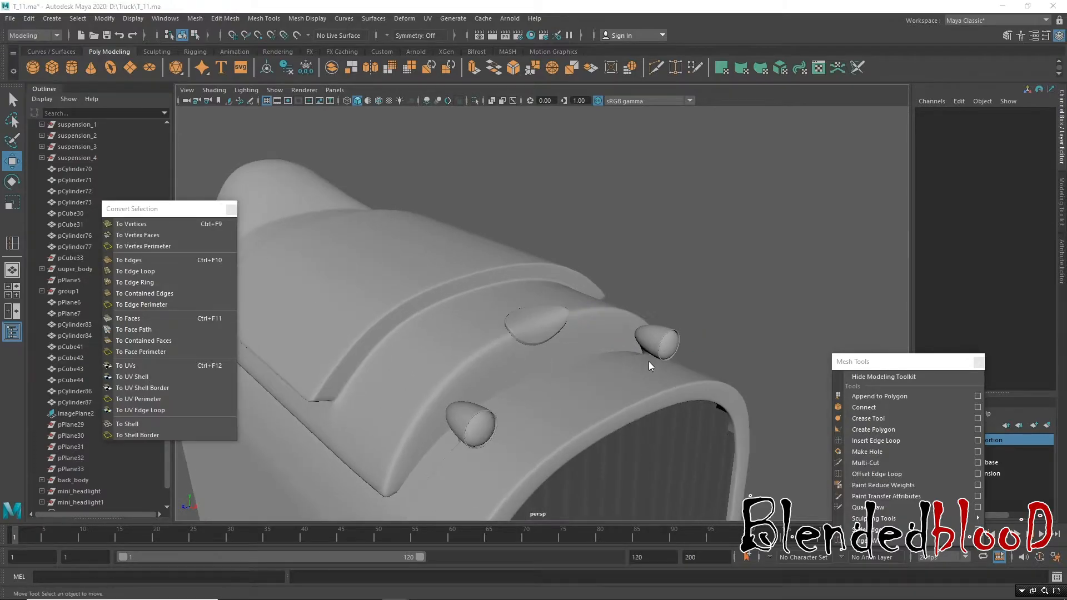
Step: Examine the fork-shaped ornament in the reference image in the side view
{"action": "key", "text": "space"}
{"action": "right_click_drag", "start_coordinate": [691, 451], "coordinate": [600, 489], "text": "alt"}
{"action": "right_click_drag", "start_coordinate": [778, 445], "coordinate": [755, 450], "text": "alt"}
{"action": "middle_click_drag", "start_coordinate": [755, 450], "coordinate": [527, 401], "text": "alt"}
{"action": "middle_click_drag", "start_coordinate": [714, 417], "coordinate": [606, 339], "text": "alt"}
{"action": "right_click_drag", "start_coordinate": [606, 344], "coordinate": [669, 411], "text": "alt"}
{"action": "middle_click_drag", "start_coordinate": [671, 357], "coordinate": [721, 419], "text": "alt"}
{"action": "right_click_drag", "start_coordinate": [721, 421], "coordinate": [752, 438], "text": "alt"}
{"action": "middle_click_drag", "start_coordinate": [711, 385], "coordinate": [713, 409], "text": "alt"}
{"action": "right_click_drag", "start_coordinate": [681, 395], "coordinate": [717, 419], "text": "alt"}
{"action": "middle_click_drag", "start_coordinate": [694, 414], "coordinate": [700, 418], "text": "alt"}
{"action": "right_click_drag", "start_coordinate": [701, 425], "coordinate": [701, 436], "text": "alt"}
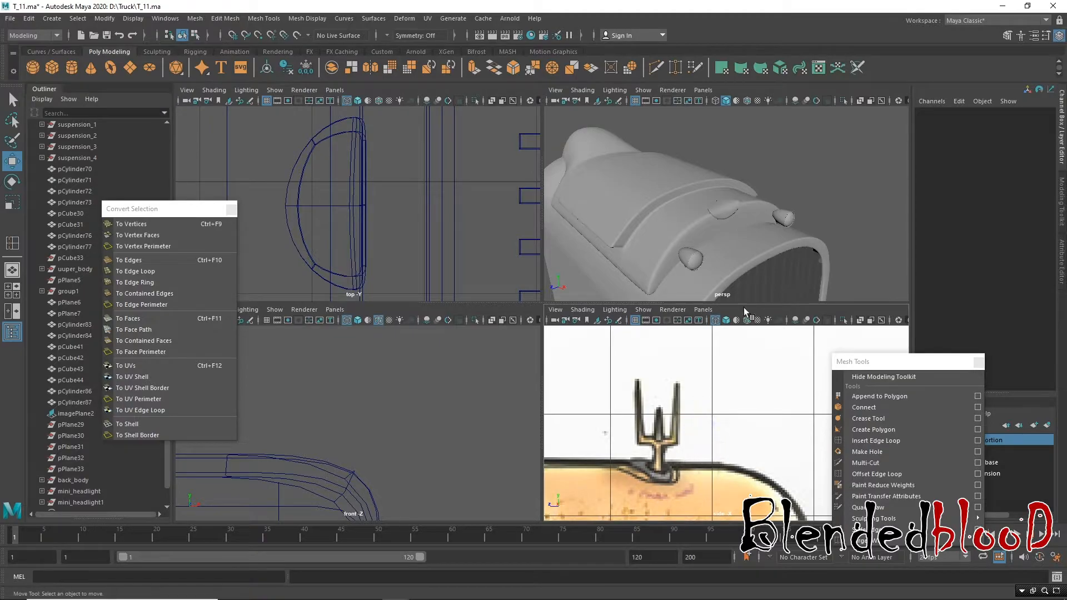
Step: Select the hood surfaces together with the patch and turn off their smooth preview
{"action": "left_click", "coordinate": [724, 205]}
{"action": "key", "text": "space"}
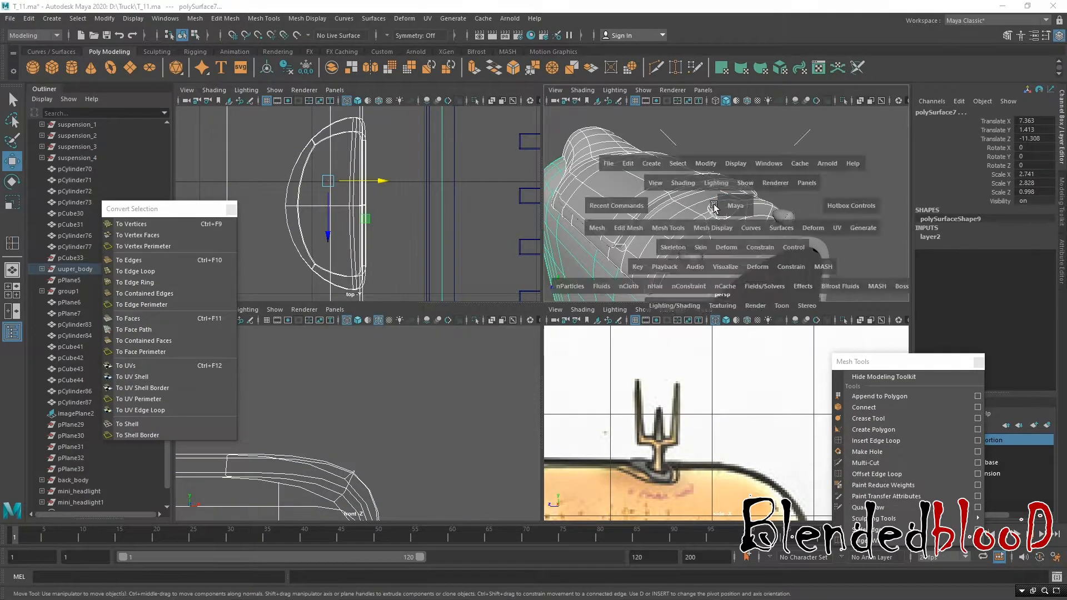
{"action": "left_click_drag", "start_coordinate": [674, 238], "coordinate": [524, 295], "text": "alt"}
{"action": "right_click_drag", "start_coordinate": [524, 294], "coordinate": [522, 367], "text": "alt"}
{"action": "left_click_drag", "start_coordinate": [535, 312], "coordinate": [641, 491], "text": "alt"}
{"action": "key", "text": "1"}
{"action": "right_click_drag", "start_coordinate": [605, 329], "coordinate": [543, 296], "text": "alt"}
Step: Chamfer the patch's central vertex with a width of 0.45 and compare the smoothed and unsmoothed shapes
{"action": "left_click", "coordinate": [613, 354]}
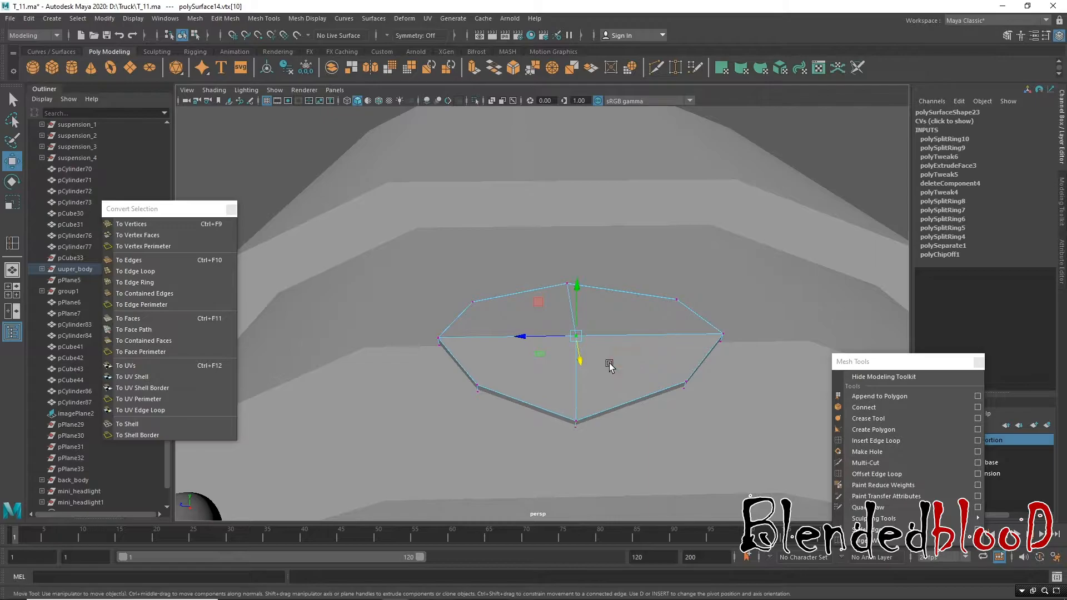
{"action": "key", "text": "ctrl+b"}
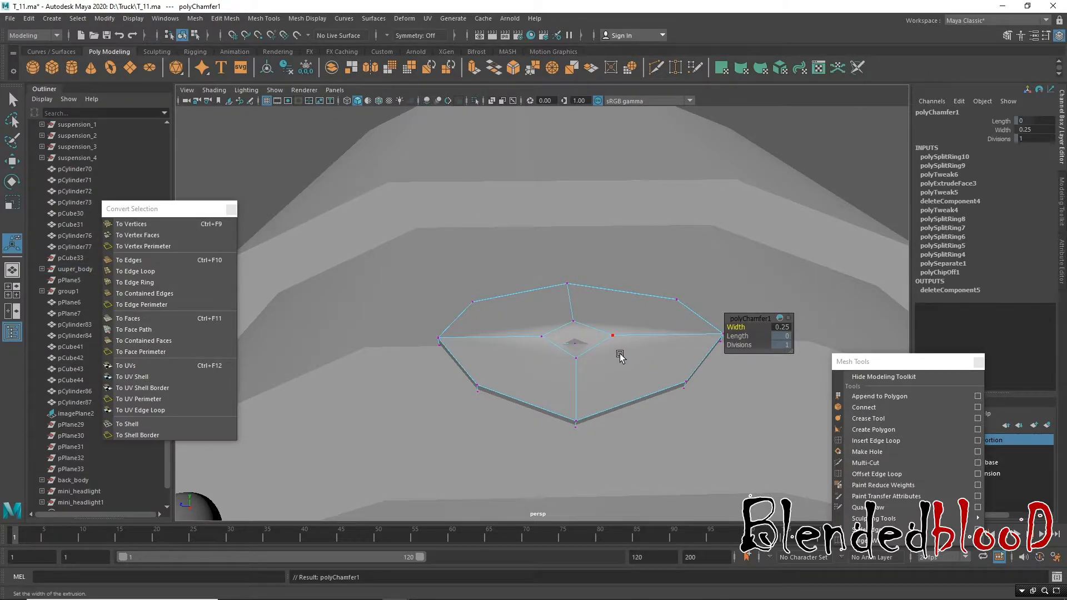
{"action": "left_click_drag", "start_coordinate": [740, 327], "coordinate": [738, 328]}
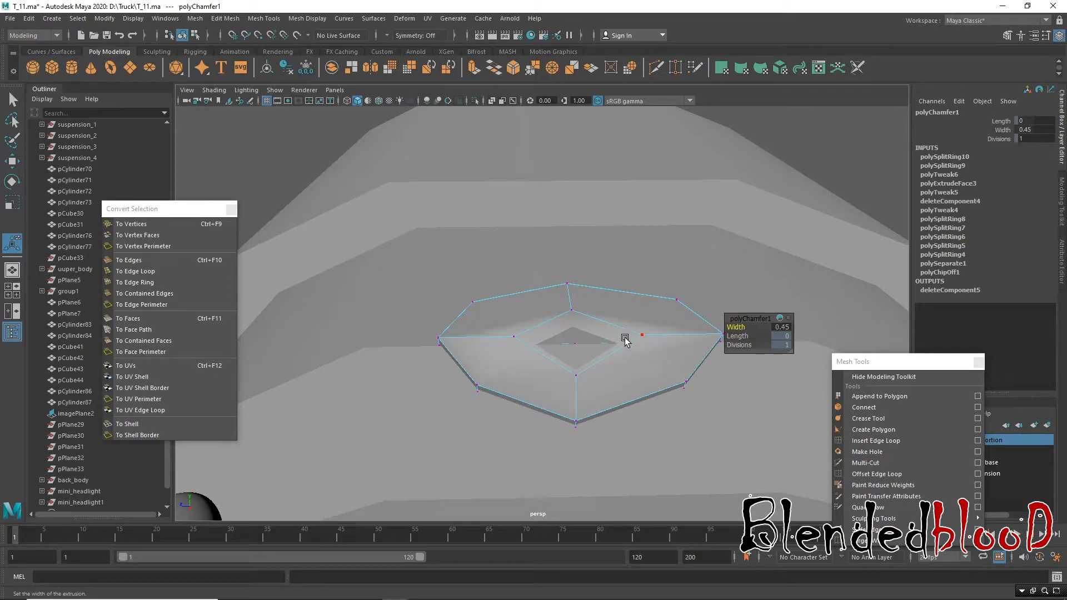
{"action": "left_click_drag", "start_coordinate": [626, 340], "coordinate": [665, 333], "text": "alt"}
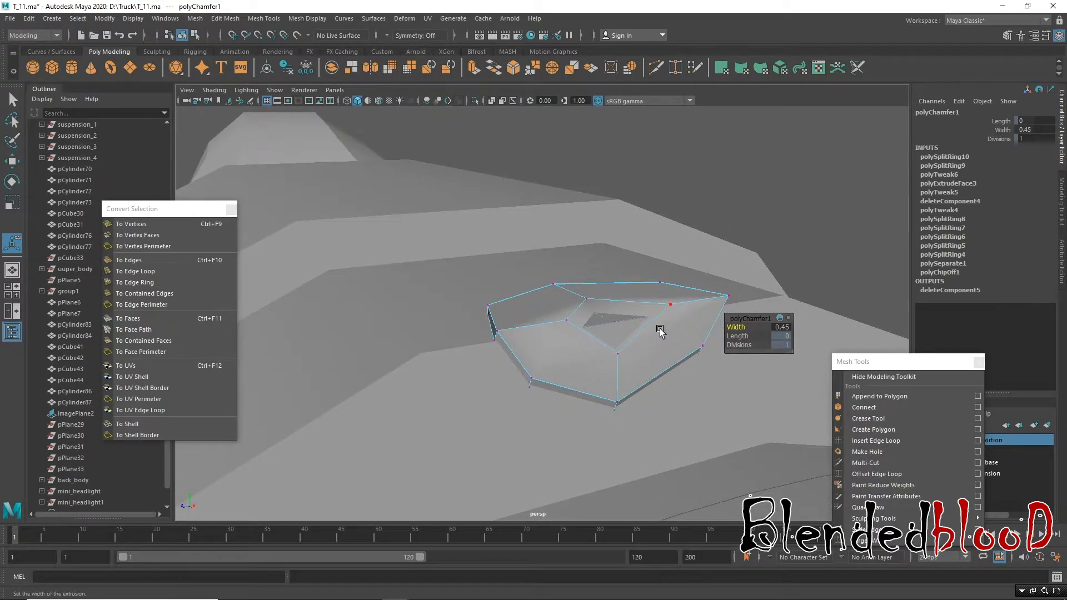
{"action": "key", "text": "w"}
{"action": "key", "text": "3"}
{"action": "key", "text": "1"}
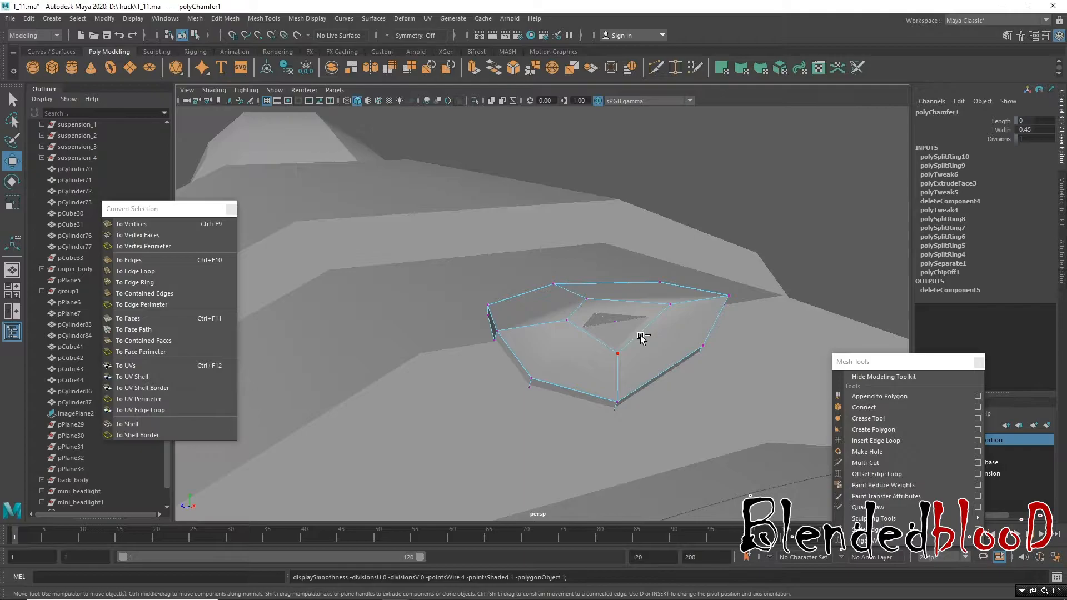
Step: Undo the chamfer of the patch's central vertex and return to object mode
{"action": "key", "text": "ctrl+z"}
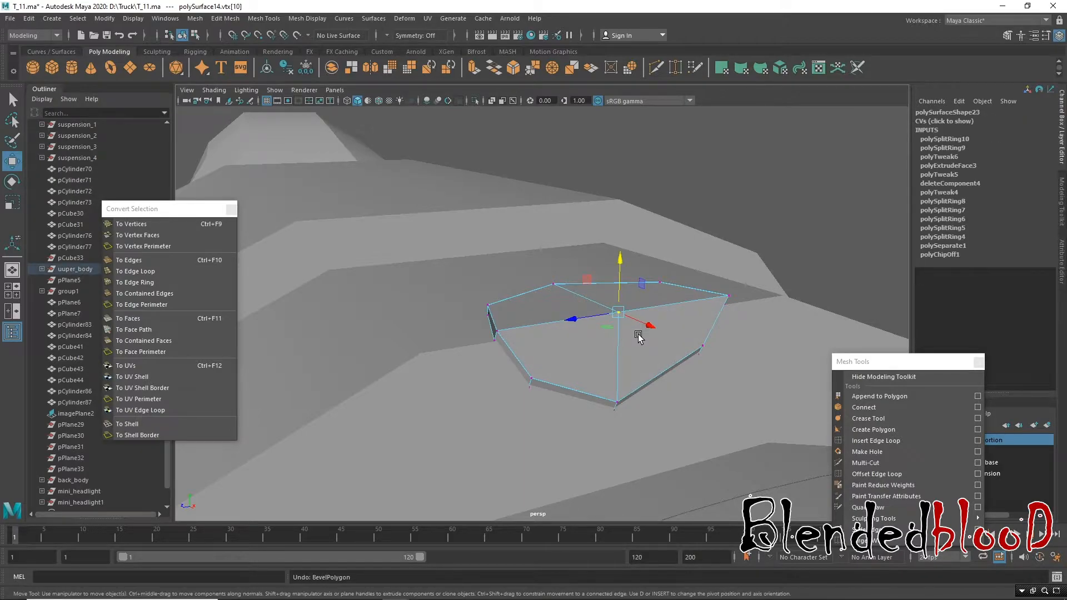
{"action": "right_click_drag", "start_coordinate": [657, 283], "coordinate": [713, 267]}
{"action": "left_click", "coordinate": [775, 200]}
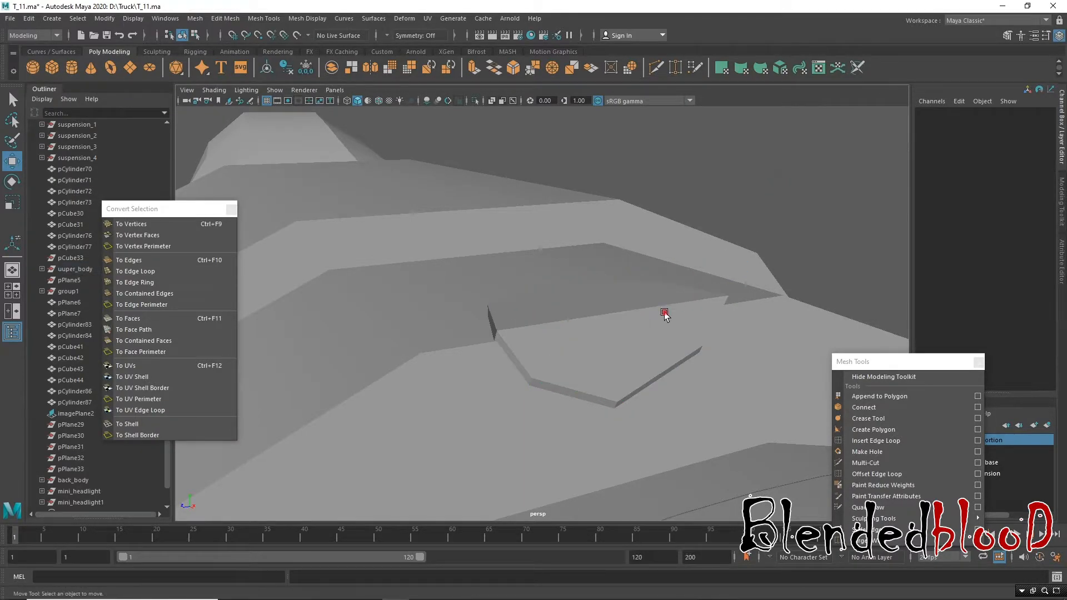
Step: Turn on smooth preview for the ornament's base patch and the surrounding hood surface
{"action": "left_click", "coordinate": [664, 311]}
{"action": "left_click_drag", "start_coordinate": [643, 345], "coordinate": [677, 335], "text": "alt"}
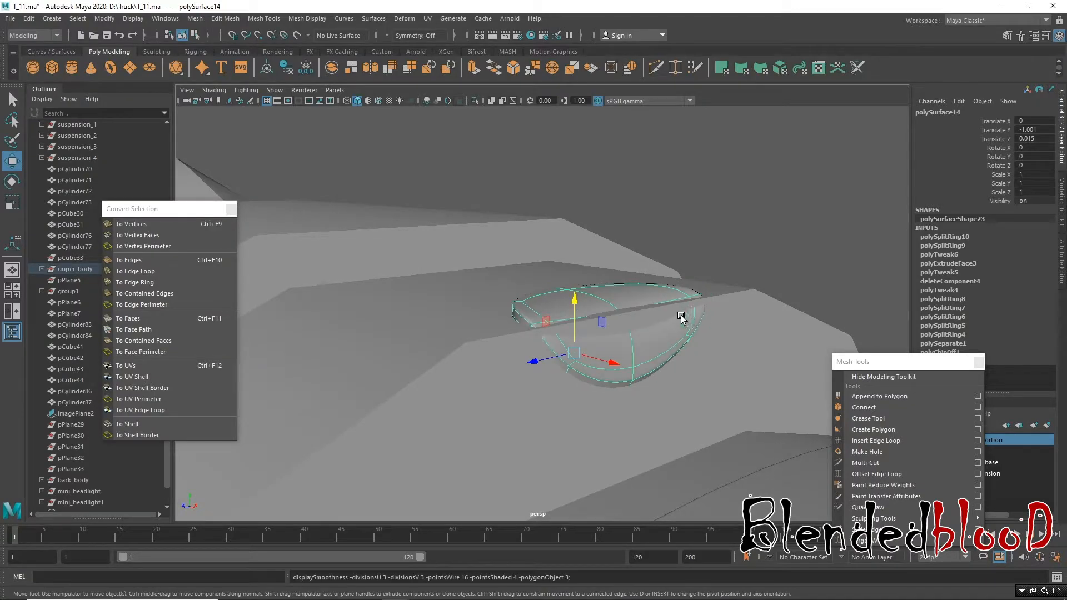
{"action": "left_click", "coordinate": [727, 304]}
{"action": "key", "text": "3"}
{"action": "left_click", "coordinate": [750, 238]}
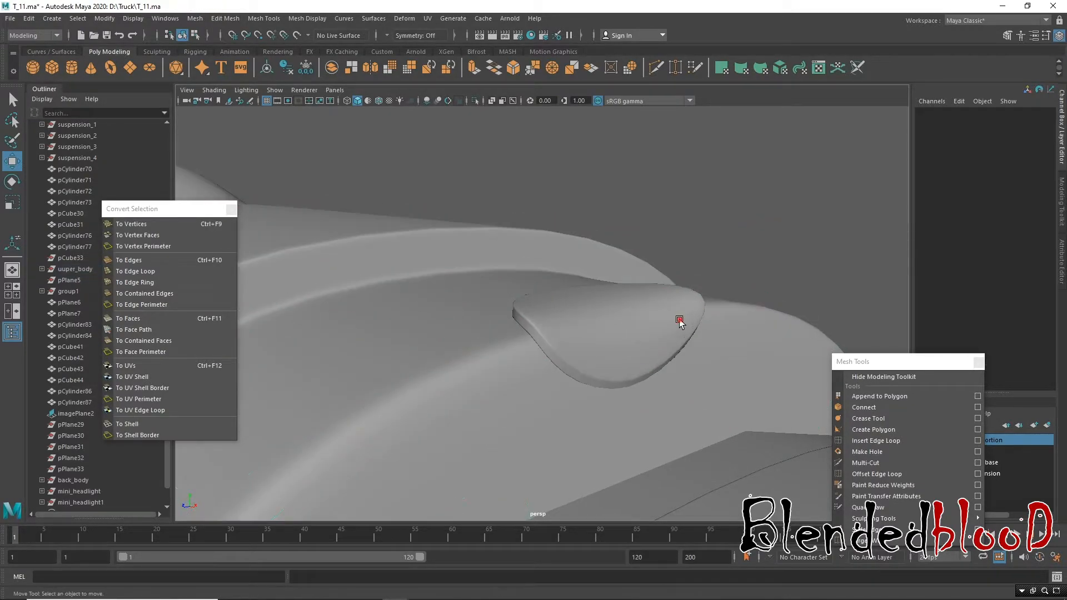
Step: Reposition the patch's corner vertices to round its outline, check it smoothed, and return to object mode
{"action": "left_click", "coordinate": [678, 322]}
{"action": "left_click_drag", "start_coordinate": [673, 348], "coordinate": [612, 305], "text": "alt"}
{"action": "right_click_drag", "start_coordinate": [611, 283], "coordinate": [556, 287]}
{"action": "left_click_drag", "start_coordinate": [589, 312], "coordinate": [632, 369], "text": "alt"}
{"action": "left_click_drag", "start_coordinate": [631, 369], "coordinate": [702, 383], "text": "alt"}
{"action": "key", "text": "1"}
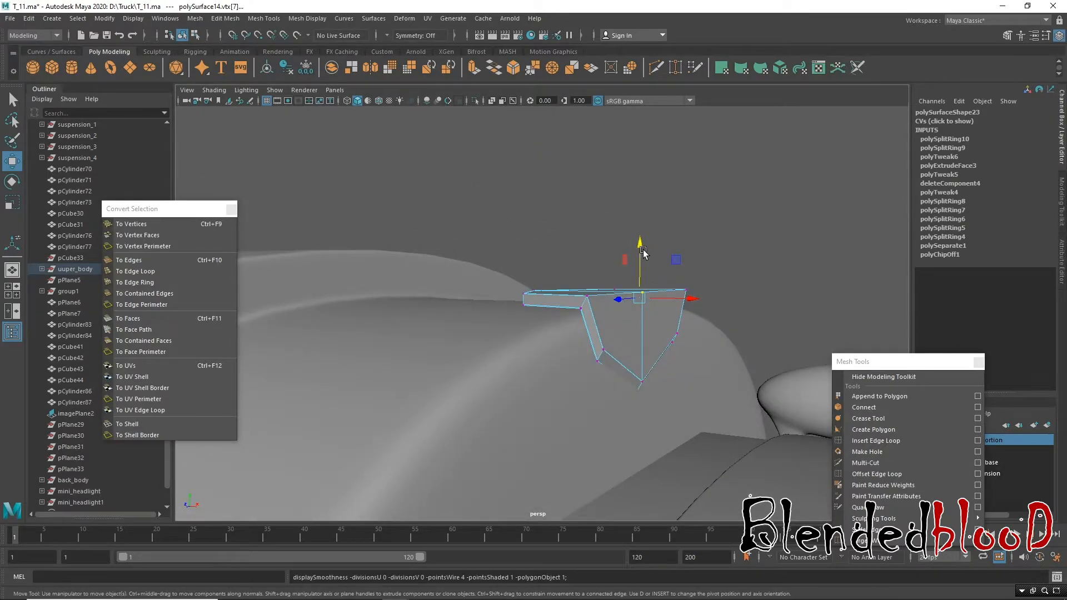
{"action": "left_click_drag", "start_coordinate": [642, 247], "coordinate": [637, 300], "text": "alt"}
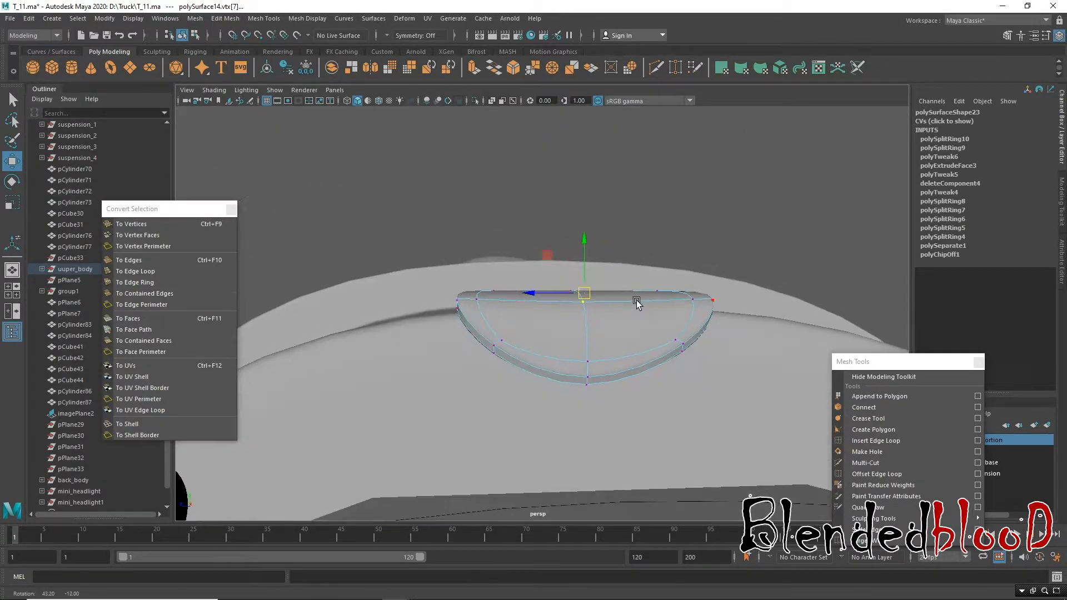
{"action": "left_click_drag", "start_coordinate": [627, 346], "coordinate": [654, 319], "text": "alt"}
{"action": "right_click_drag", "start_coordinate": [653, 320], "coordinate": [670, 316]}
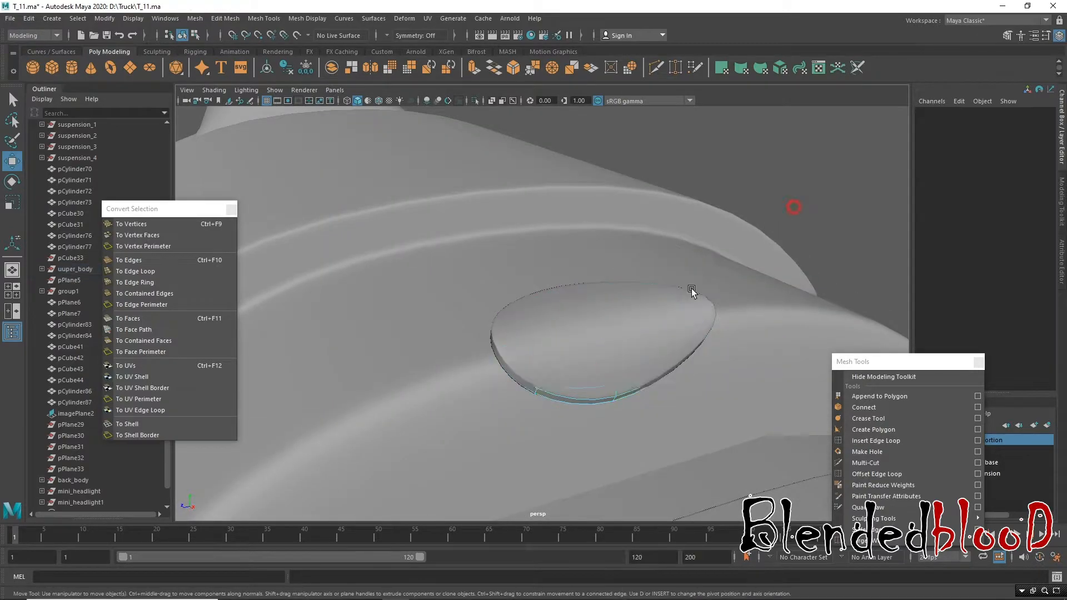
{"action": "left_click", "coordinate": [768, 192]}
Step: Extrude the patch's four top faces and scale the extruded faces inward to form an inset
{"action": "right_click_drag", "start_coordinate": [651, 348], "coordinate": [565, 291], "text": "alt"}
{"action": "left_click", "coordinate": [577, 309]}
{"action": "left_click_drag", "start_coordinate": [602, 337], "coordinate": [573, 334], "text": "alt"}
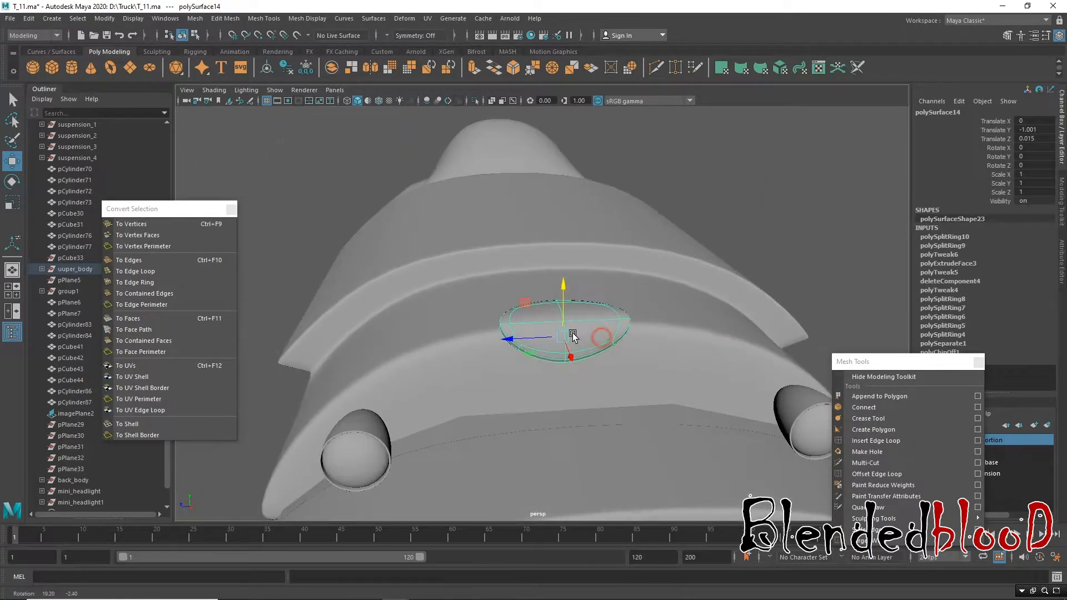
{"action": "right_click_drag", "start_coordinate": [573, 330], "coordinate": [645, 431], "text": "alt"}
{"action": "right_click_drag", "start_coordinate": [639, 308], "coordinate": [647, 310]}
{"action": "left_click", "coordinate": [645, 311]}
{"action": "left_click", "coordinate": [574, 315], "text": "shift"}
{"action": "left_click", "coordinate": [578, 383], "text": "shift"}
{"action": "left_click", "coordinate": [639, 382], "text": "shift"}
{"action": "key", "text": "1"}
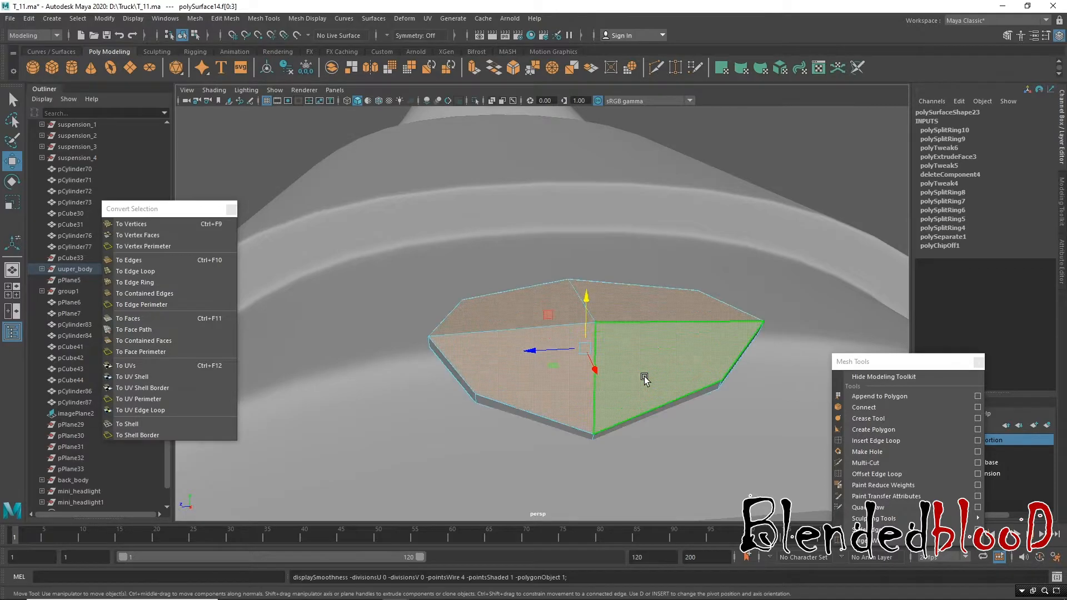
{"action": "key", "text": "ctrl+e"}
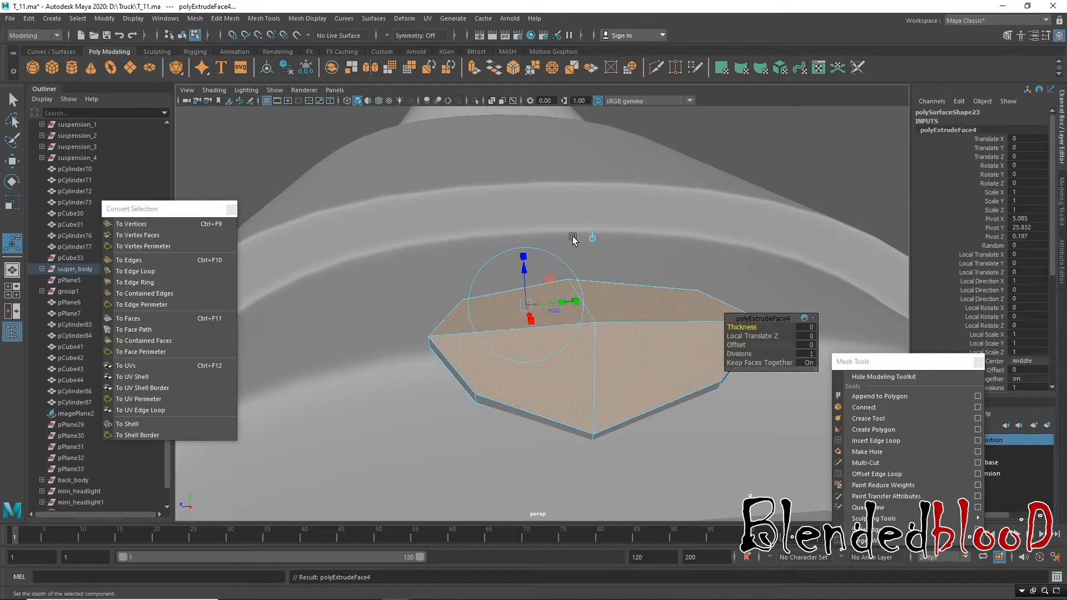
{"action": "key", "text": "r"}
{"action": "left_click_drag", "start_coordinate": [588, 351], "coordinate": [535, 314]}
{"action": "key", "text": "w"}
Step: Shift the patch's inset faces slightly upward and forward, and compare the smoothed and unsmoothed shapes
{"action": "left_click_drag", "start_coordinate": [459, 386], "coordinate": [589, 333], "text": "alt"}
{"action": "left_click_drag", "start_coordinate": [582, 279], "coordinate": [581, 259]}
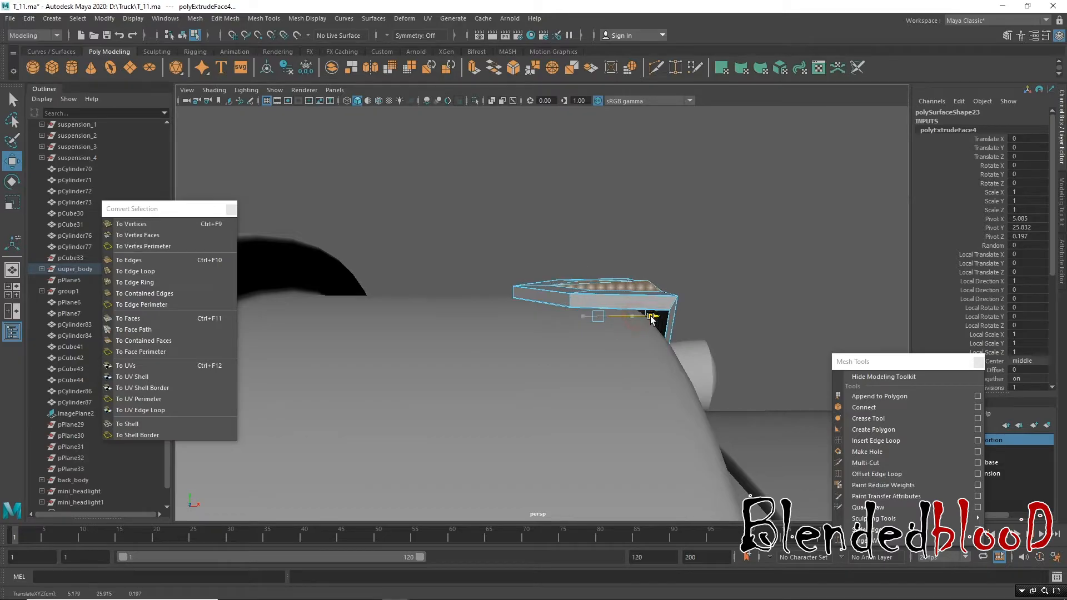
{"action": "left_click_drag", "start_coordinate": [687, 322], "coordinate": [614, 330], "text": "alt"}
{"action": "key", "text": "3"}
{"action": "key", "text": "1"}
{"action": "mouse_move", "coordinate": [626, 375]}
{"action": "left_mouse_down", "text": "alt"}
{"action": "mouse_move", "coordinate": [613, 373]}
{"action": "mouse_move", "coordinate": [626, 363]}
{"action": "mouse_move", "coordinate": [624, 383]}
{"action": "left_mouse_up", "text": "alt"}
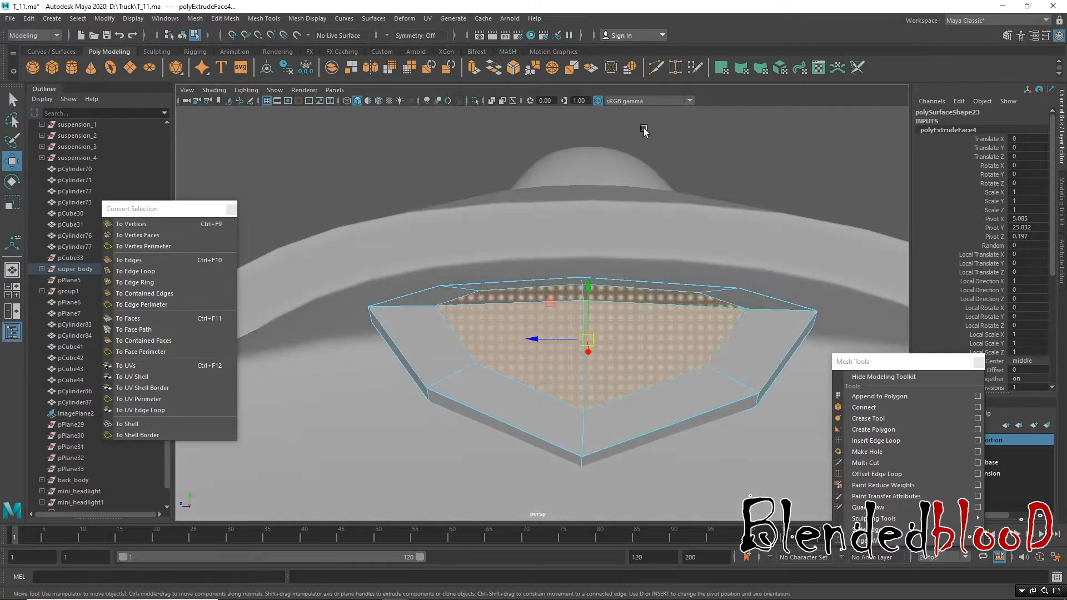
Step: Extrude the patch's inset faces twice in place and undo the accidental selection on the hood surface
{"action": "left_click", "coordinate": [474, 69]}
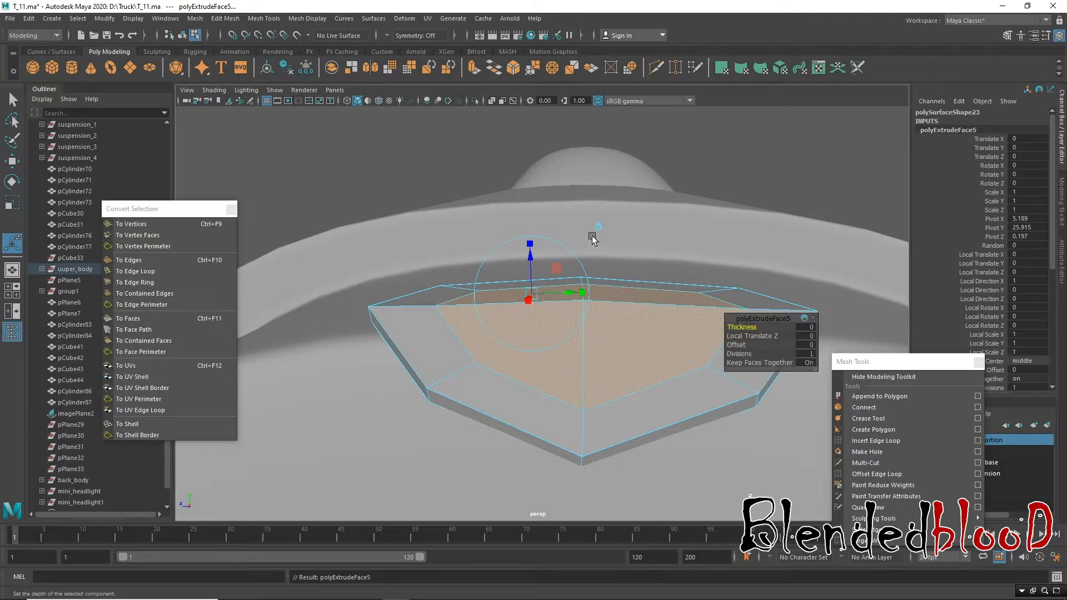
{"action": "left_click", "coordinate": [598, 228]}
{"action": "left_click", "coordinate": [482, 74]}
{"action": "left_click", "coordinate": [593, 217]}
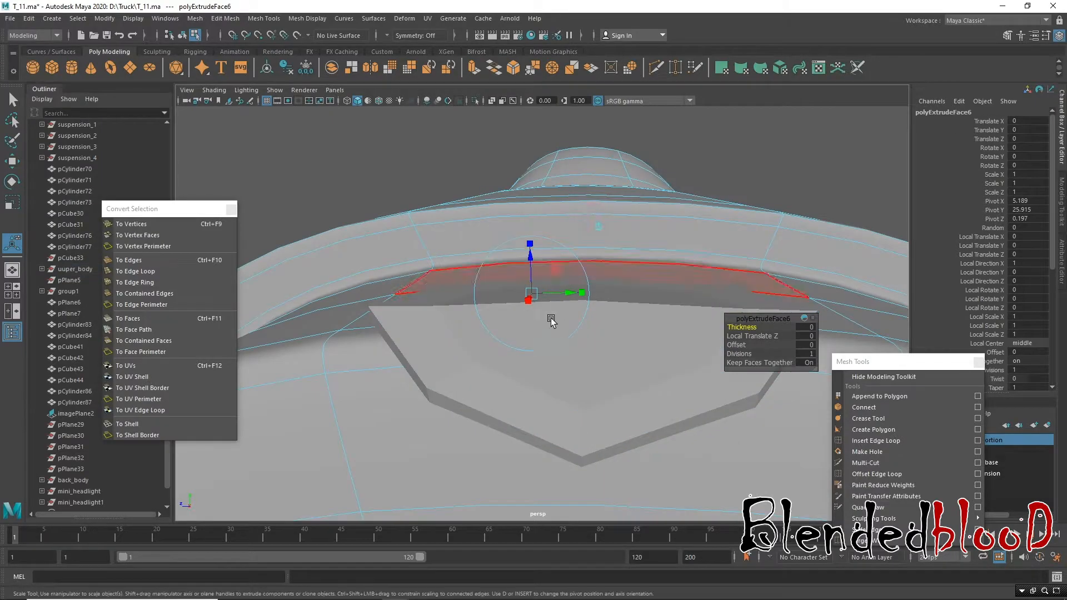
{"action": "key", "text": "r"}
{"action": "left_click", "coordinate": [578, 319]}
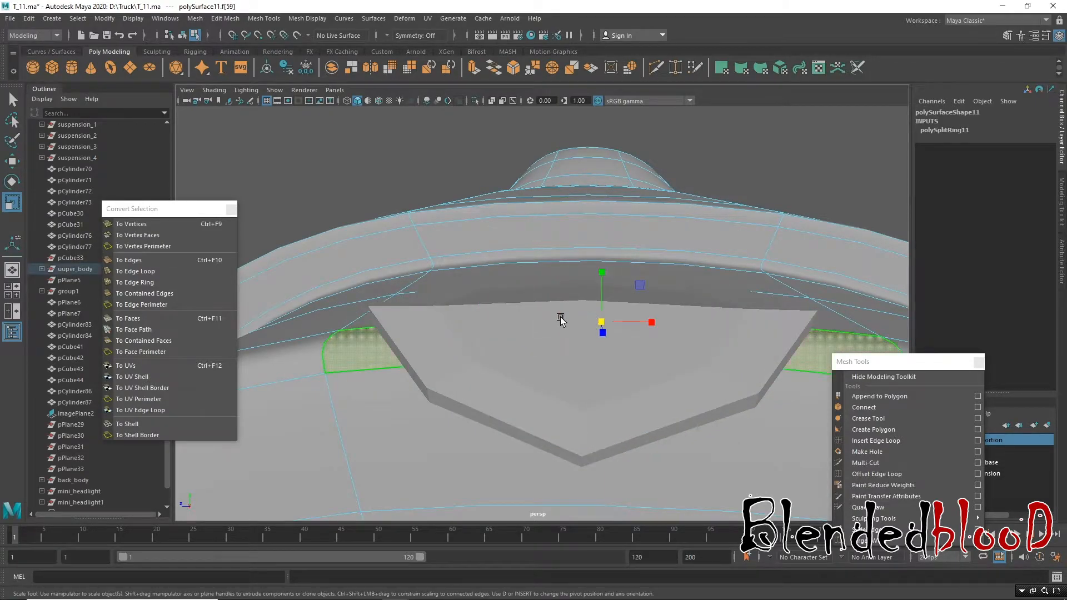
{"action": "key", "text": "ctrl+z"}
{"action": "key", "text": "ctrl+z"}
{"action": "left_click_drag", "start_coordinate": [893, 361], "coordinate": [781, 553]}
{"action": "left_click", "coordinate": [923, 449]}
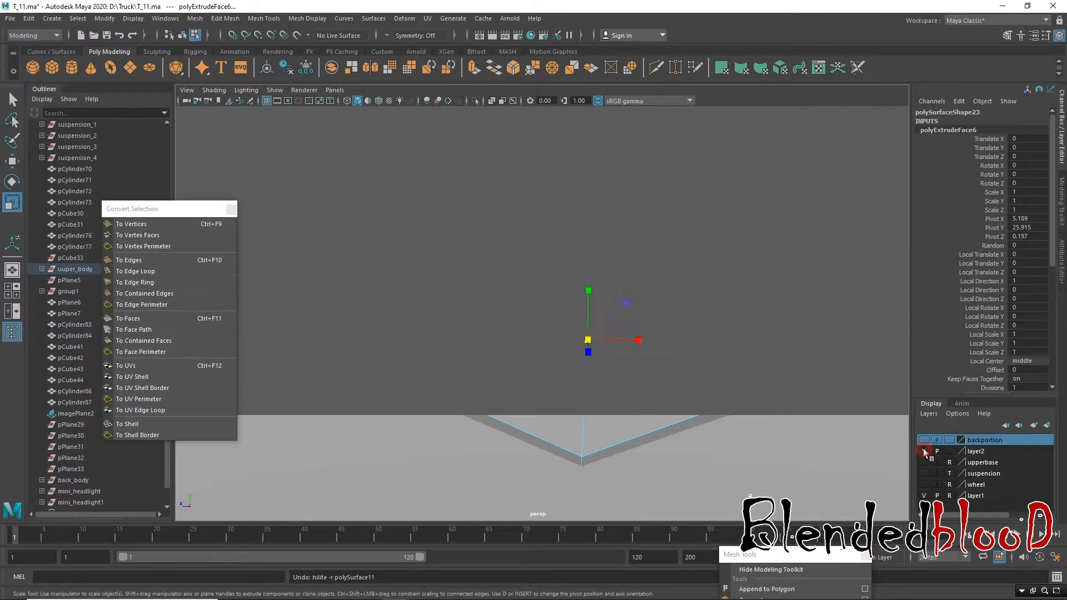
{"action": "left_click", "coordinate": [924, 450]}
Step: Lower the extruded inner faces to form a recess in the smoothed patch and return to object mode
{"action": "left_click", "coordinate": [708, 355]}
{"action": "key", "text": "w"}
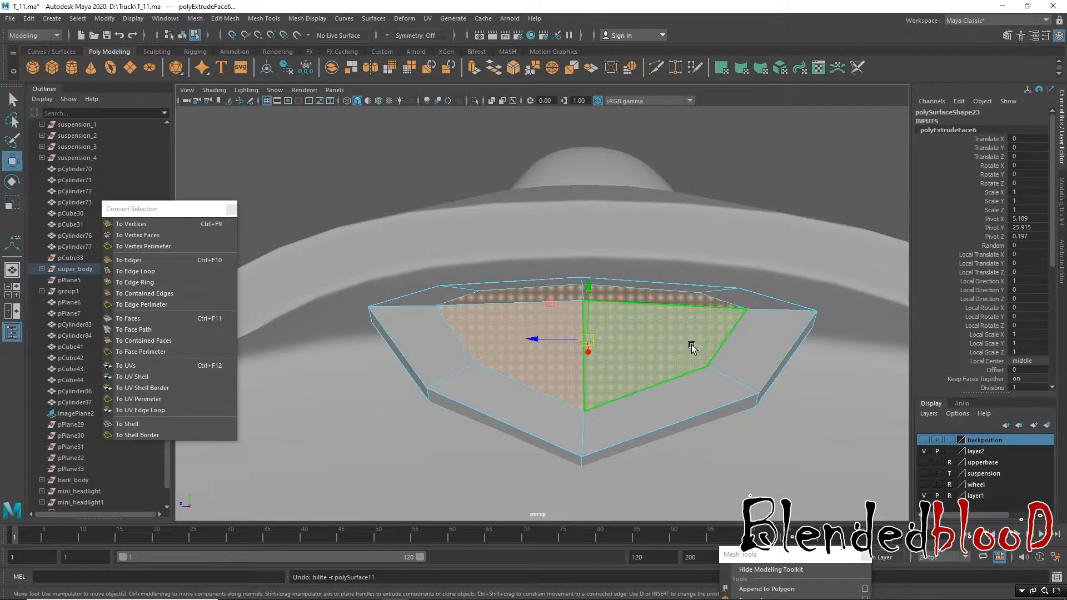
{"action": "key", "text": "3"}
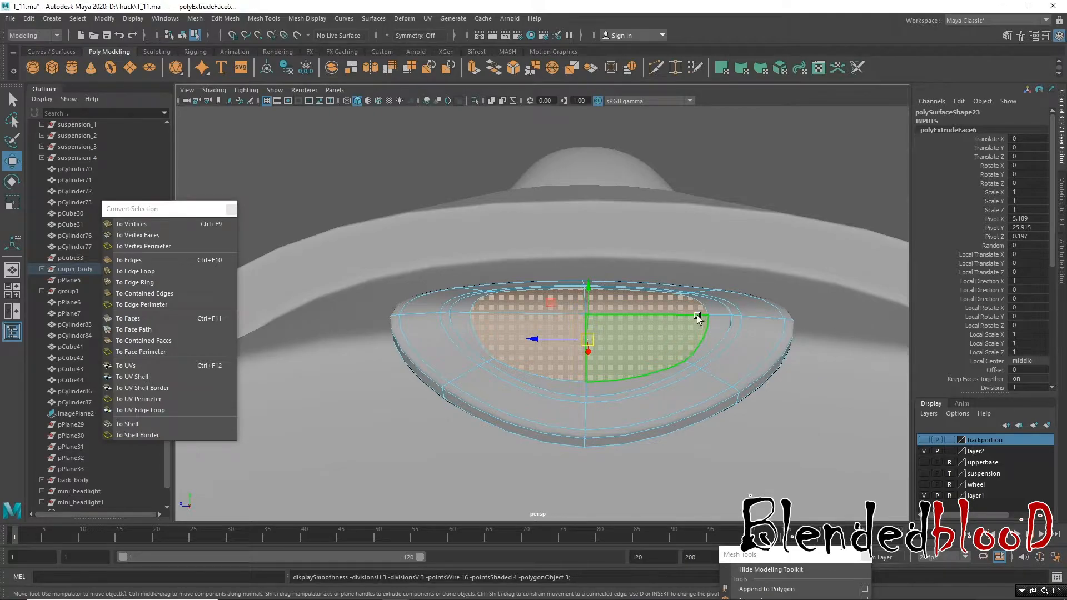
{"action": "left_click_drag", "start_coordinate": [588, 286], "coordinate": [678, 330]}
{"action": "right_click_drag", "start_coordinate": [687, 281], "coordinate": [738, 240]}
{"action": "left_click", "coordinate": [751, 281]}
{"action": "left_click_drag", "start_coordinate": [720, 280], "coordinate": [711, 321], "text": "alt"}
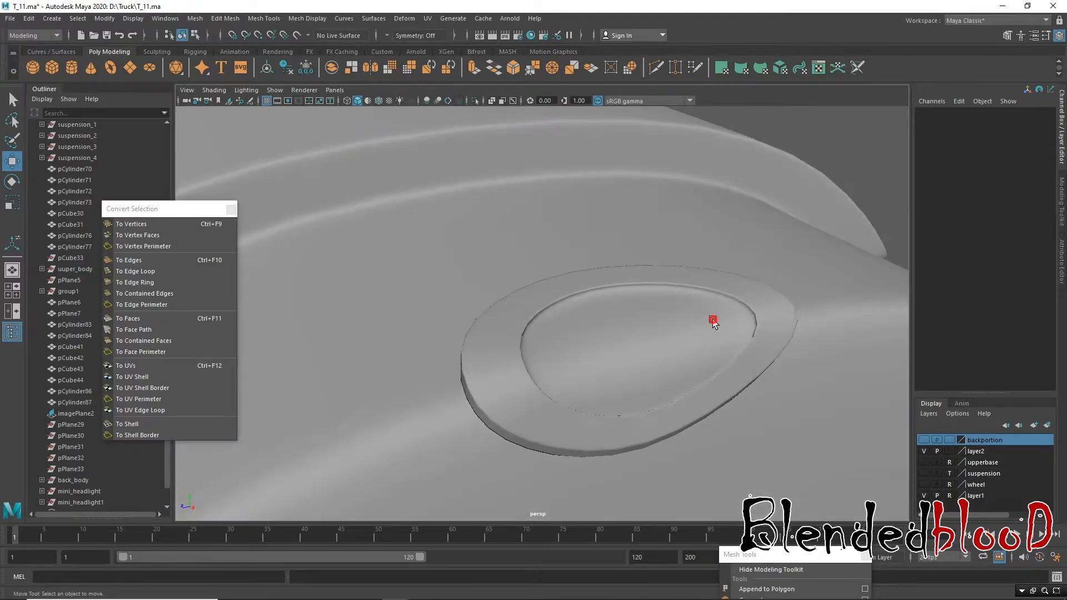
Step: Delete the redundant edge loop around the patch's recess and return to object mode
{"action": "left_click", "coordinate": [712, 322]}
{"action": "middle_click_drag", "start_coordinate": [669, 301], "coordinate": [585, 274], "text": "alt"}
{"action": "right_click_drag", "start_coordinate": [587, 276], "coordinate": [708, 225], "text": "alt"}
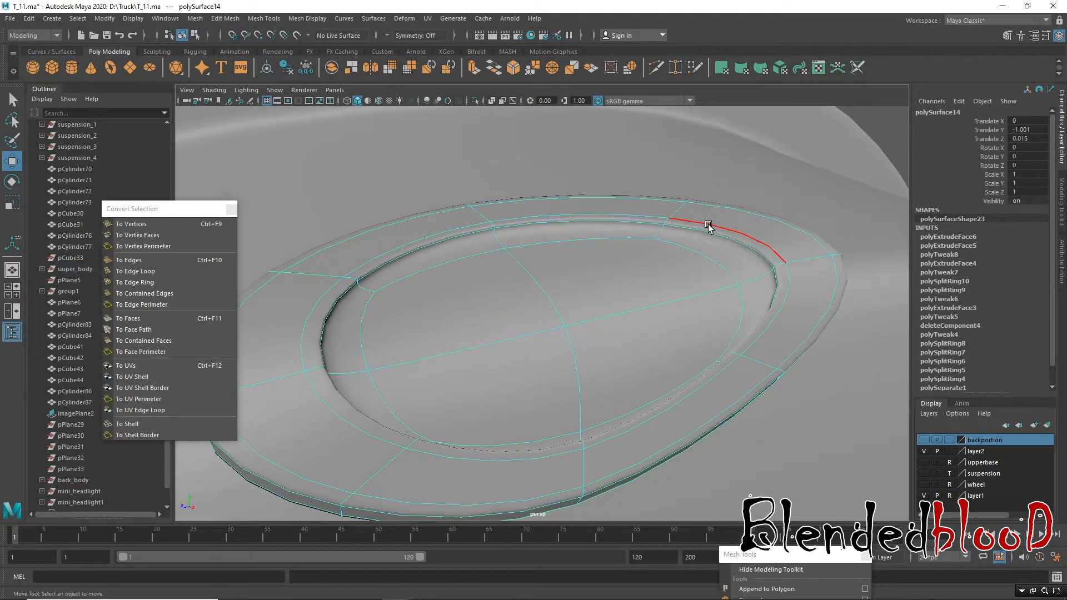
{"action": "left_click", "coordinate": [709, 233]}
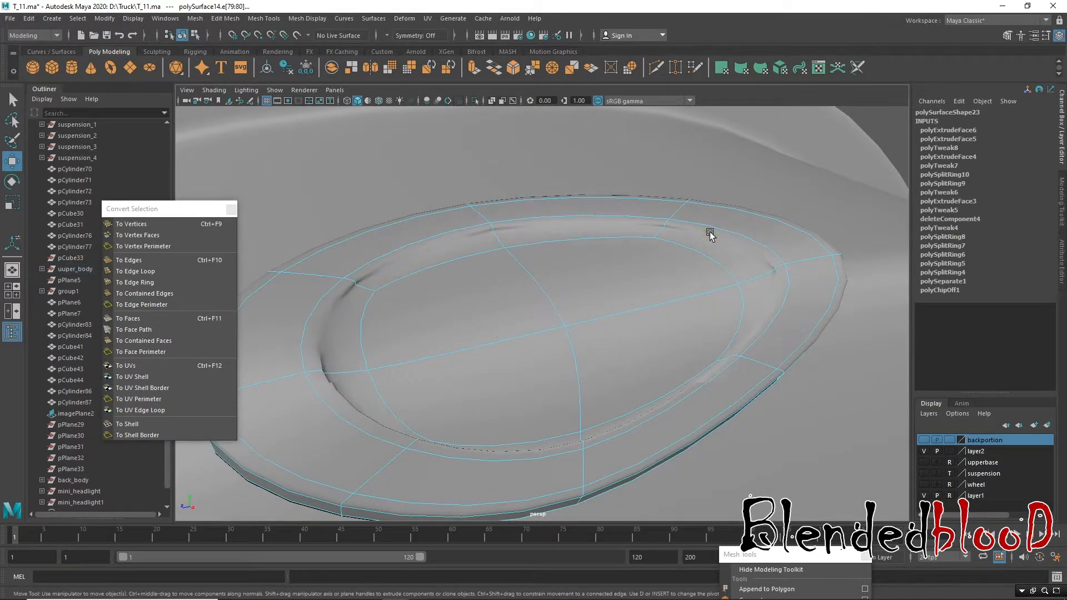
{"action": "key", "text": "Delete"}
{"action": "right_click_drag", "start_coordinate": [724, 311], "coordinate": [584, 282], "text": "alt"}
{"action": "left_click_drag", "start_coordinate": [312, 214], "coordinate": [754, 479]}
{"action": "left_click", "coordinate": [754, 480]}
{"action": "right_click_drag", "start_coordinate": [671, 254], "coordinate": [724, 239]}
{"action": "left_click", "coordinate": [841, 189]}
Step: Examine the recessed patch on the hood from several angles and against the fork ornament in the reference image
{"action": "right_click_drag", "start_coordinate": [747, 343], "coordinate": [652, 285], "text": "alt"}
{"action": "left_click_drag", "start_coordinate": [614, 381], "coordinate": [595, 368], "text": "alt"}
{"action": "left_click", "coordinate": [607, 310]}
{"action": "left_click_drag", "start_coordinate": [607, 310], "coordinate": [592, 388], "text": "alt"}
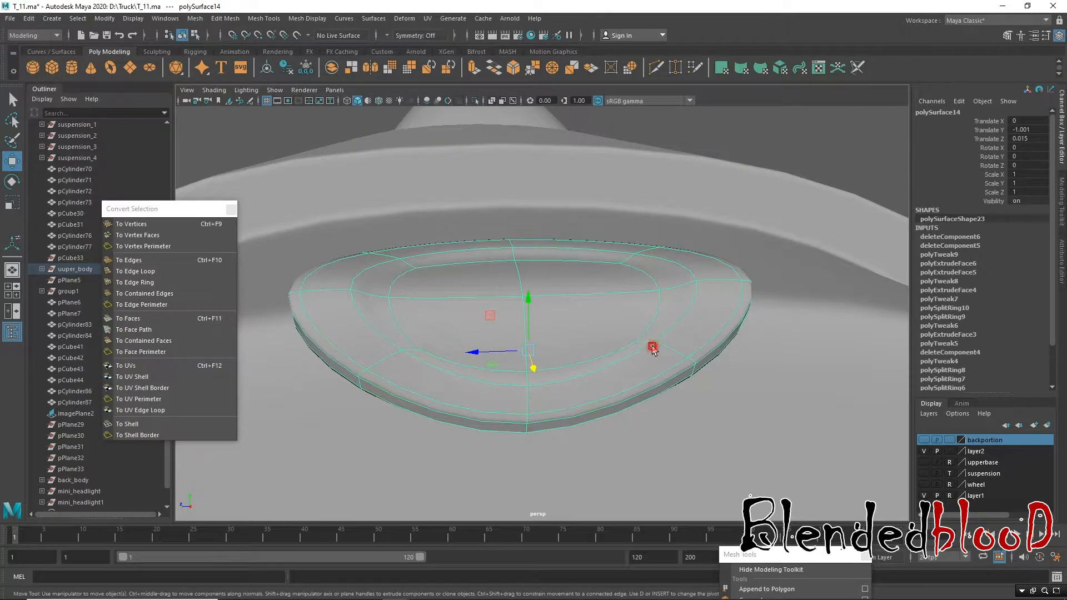
{"action": "left_click_drag", "start_coordinate": [652, 347], "coordinate": [664, 350], "text": "alt"}
{"action": "scroll", "coordinate": [665, 350], "scroll_direction": "down", "scroll_amount": 6}
{"action": "left_click", "coordinate": [759, 177]}
{"action": "left_click_drag", "start_coordinate": [629, 254], "coordinate": [581, 259], "text": "alt"}
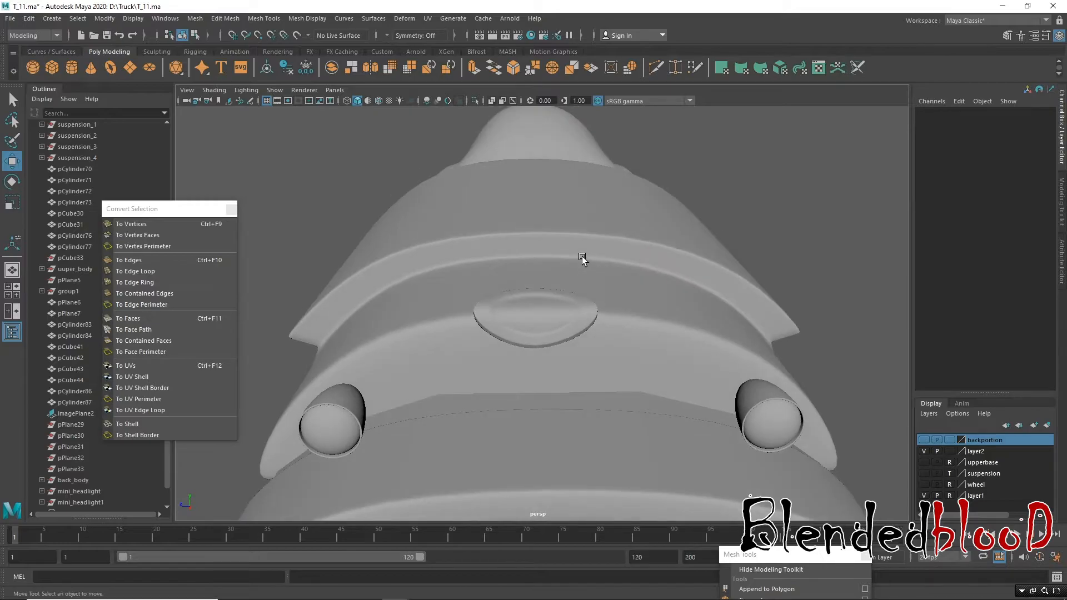
{"action": "left_click_drag", "start_coordinate": [558, 299], "coordinate": [732, 388], "text": "alt"}
{"action": "key", "text": "space"}
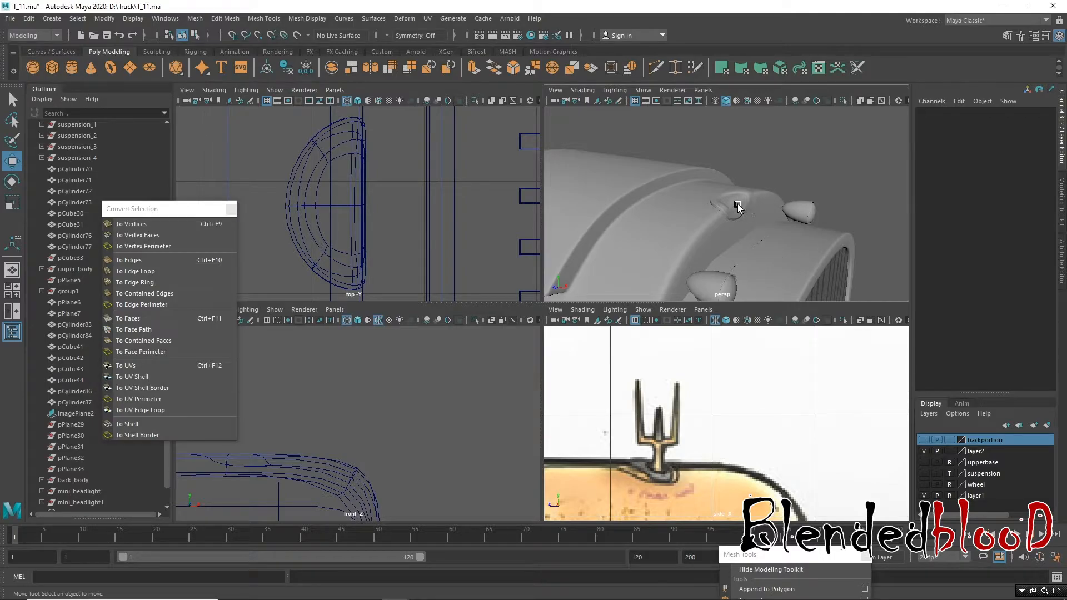
{"action": "key", "text": "space"}
{"action": "left_click", "coordinate": [592, 292]}
{"action": "key", "text": "space"}
{"action": "key", "text": "space"}
{"action": "key", "text": "f"}
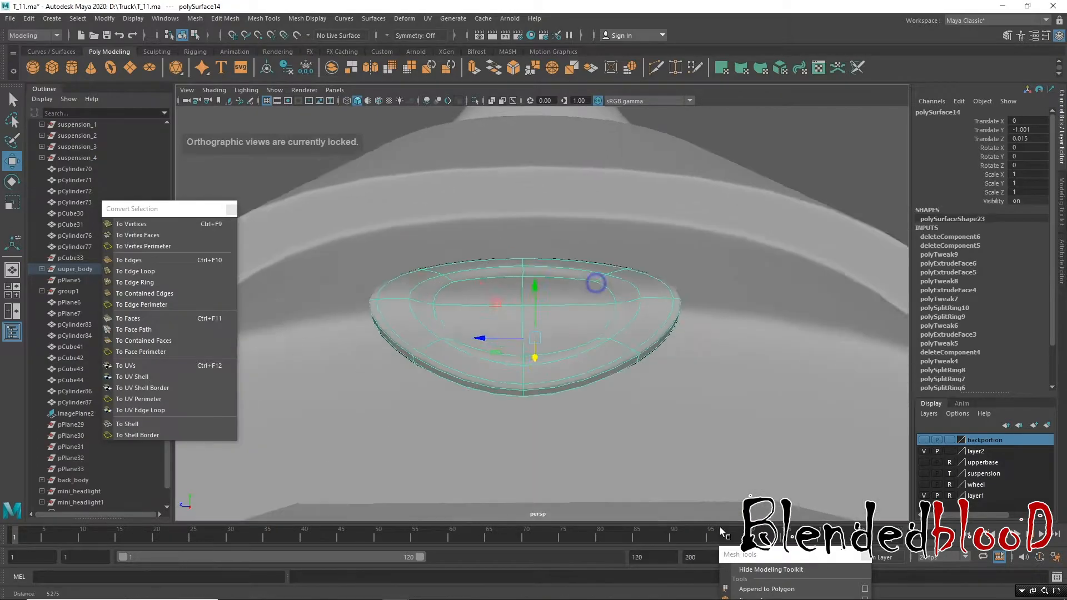
Step: Scale the ring of wall faces inside the patch's recess inward, raise it slightly, and restore smooth preview
{"action": "key", "text": "1"}
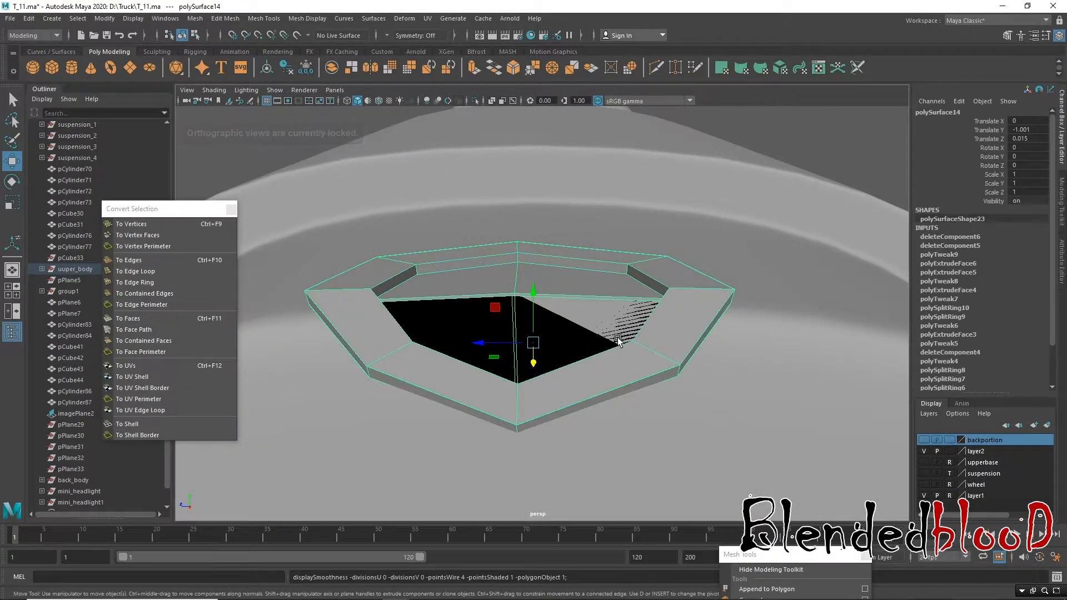
{"action": "right_click_drag", "start_coordinate": [637, 283], "coordinate": [639, 304]}
{"action": "left_click", "coordinate": [639, 285]}
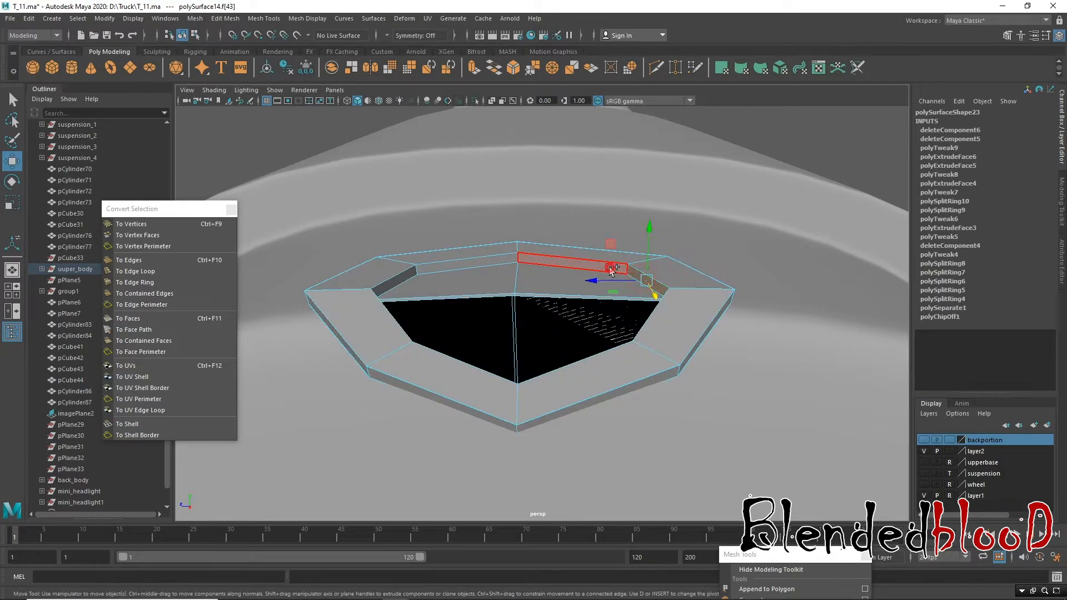
{"action": "double_click", "coordinate": [611, 270]}
{"action": "key", "text": "r"}
{"action": "left_click_drag", "start_coordinate": [523, 321], "coordinate": [477, 313]}
{"action": "key", "text": "w"}
{"action": "left_click_drag", "start_coordinate": [522, 269], "coordinate": [522, 260]}
{"action": "left_click_drag", "start_coordinate": [498, 303], "coordinate": [592, 311], "text": "alt"}
{"action": "key", "text": "3"}
{"action": "right_click_drag", "start_coordinate": [624, 276], "coordinate": [722, 222]}
{"action": "left_click_drag", "start_coordinate": [723, 221], "coordinate": [685, 309], "text": "alt"}
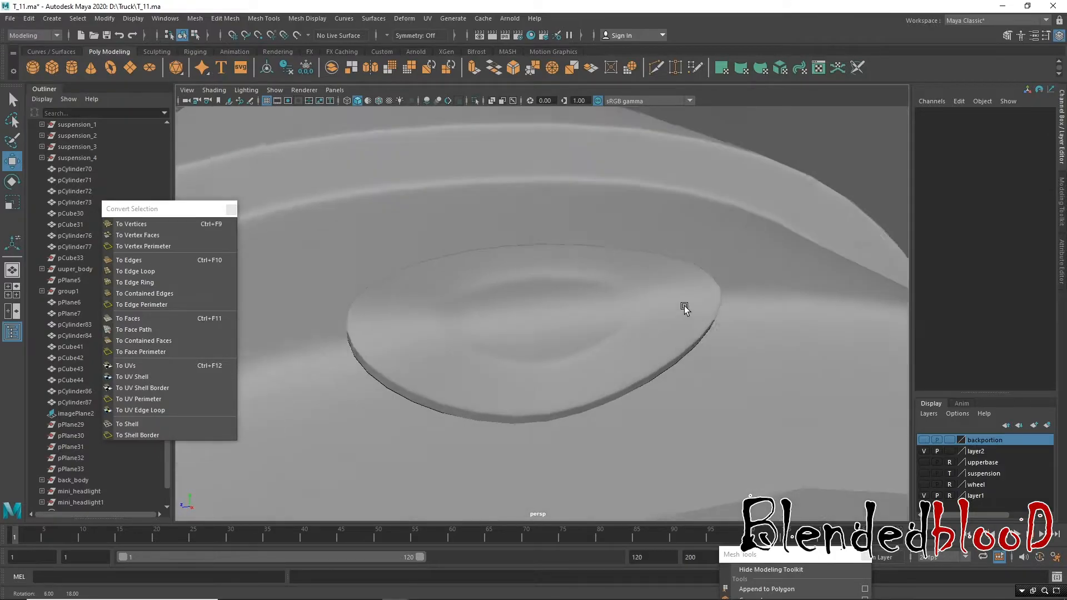
Step: Insert an edge loop close to the recess's rim on the patch and turn smooth preview back on
{"action": "left_click", "coordinate": [639, 298]}
{"action": "scroll", "coordinate": [674, 352], "scroll_direction": "up", "scroll_amount": 3}
{"action": "key", "text": "1"}
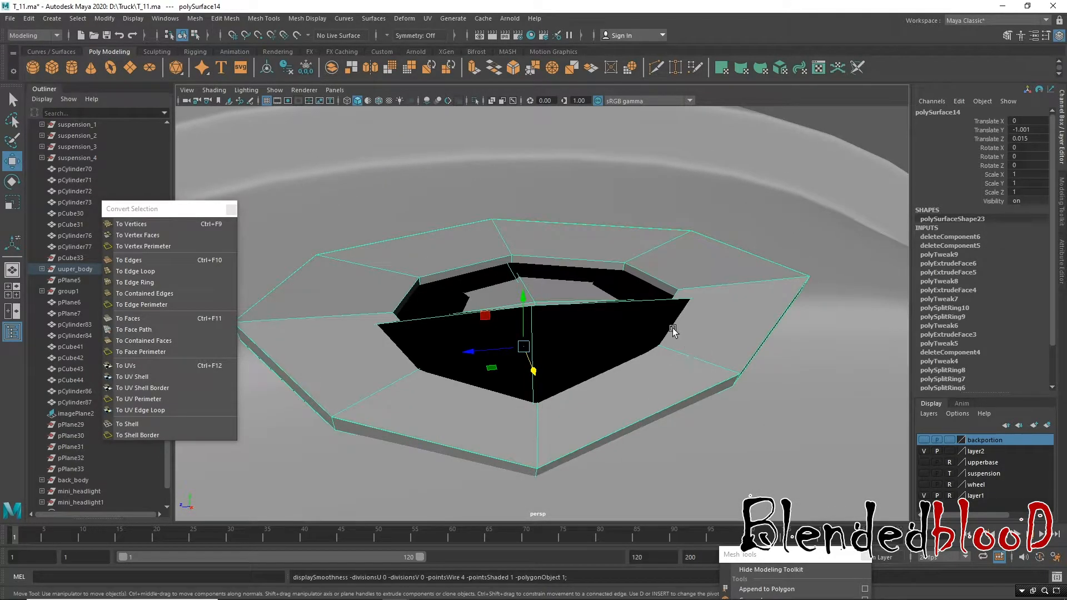
{"action": "left_click_drag", "start_coordinate": [744, 554], "coordinate": [807, 355]}
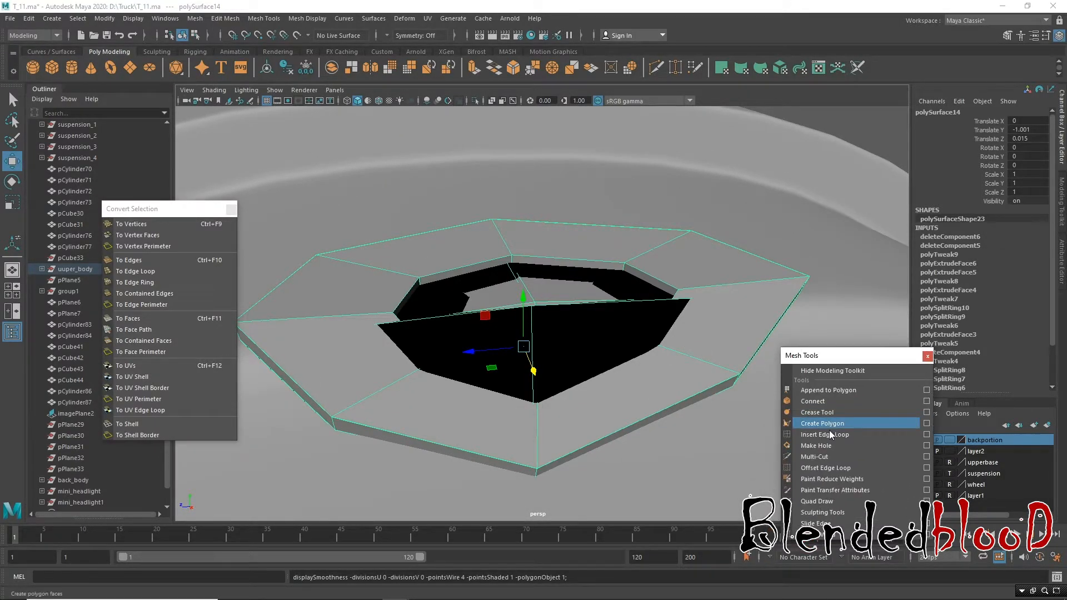
{"action": "left_click", "coordinate": [826, 435]}
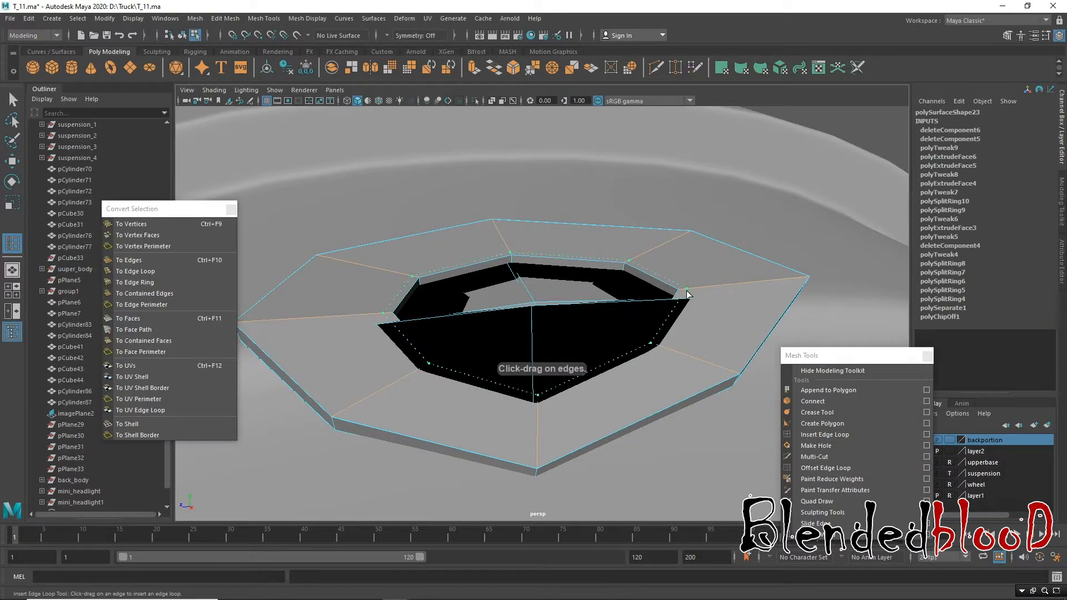
{"action": "left_click", "coordinate": [688, 295]}
{"action": "key", "text": "w"}
{"action": "key", "text": "3"}
{"action": "right_click_drag", "start_coordinate": [664, 246], "coordinate": [709, 230]}
{"action": "left_click_drag", "start_coordinate": [663, 274], "coordinate": [583, 257], "text": "alt"}
Step: Create a polygon cylinder and raise it above the hood to a Translate Y of about 32.2
{"action": "left_click_drag", "start_coordinate": [573, 298], "coordinate": [498, 369], "text": "alt"}
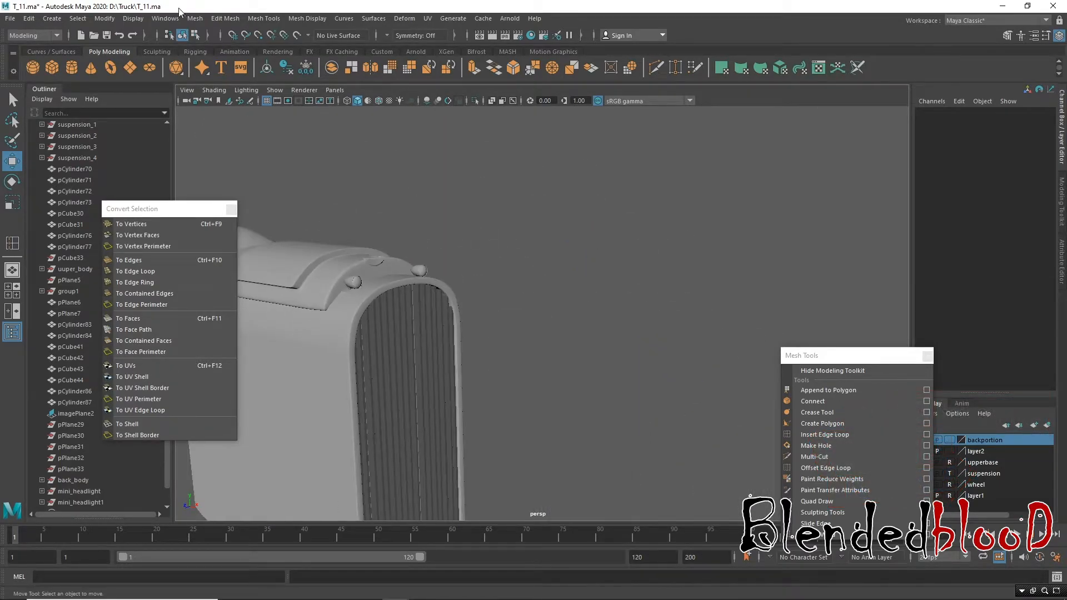
{"action": "left_click", "coordinate": [73, 68]}
{"action": "right_click_drag", "start_coordinate": [643, 358], "coordinate": [453, 269], "text": "alt"}
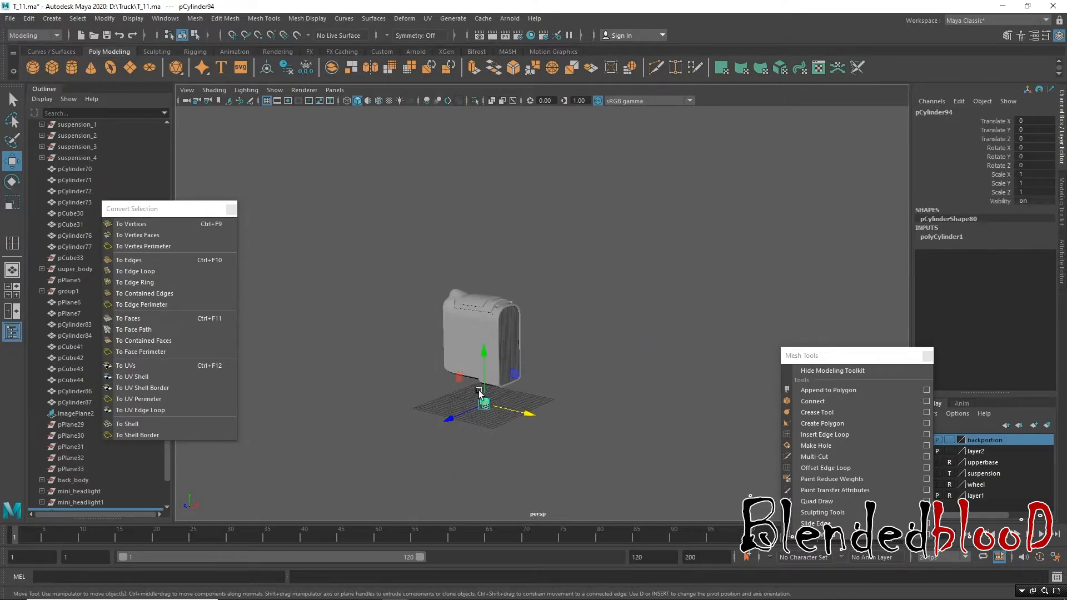
{"action": "left_click_drag", "start_coordinate": [483, 353], "coordinate": [474, 206]}
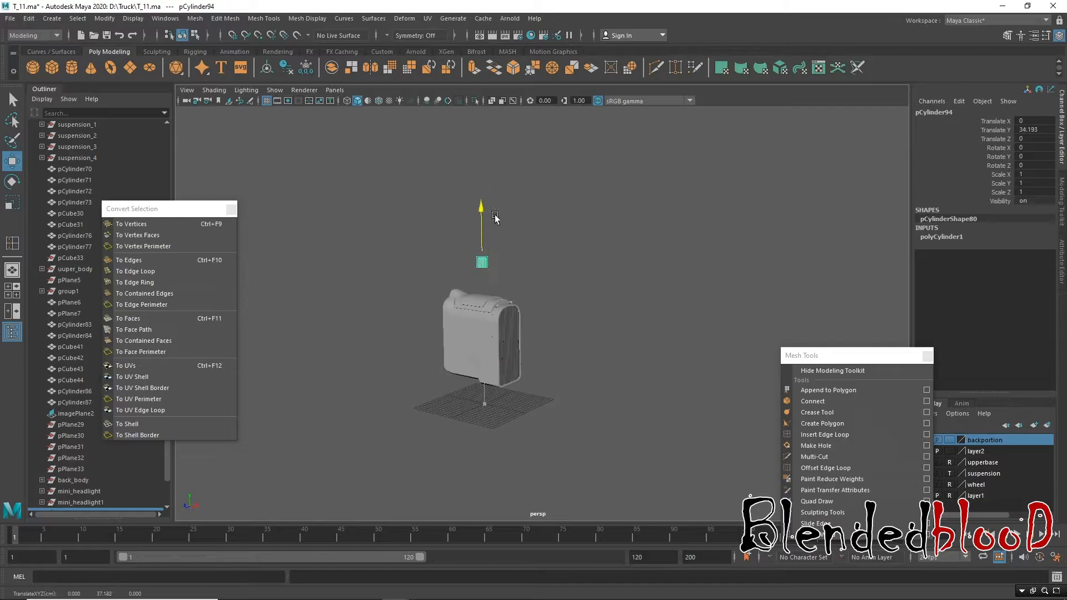
{"action": "key", "text": "f"}
Step: Set the new cylinder's axis subdivisions to 12
{"action": "left_click_drag", "start_coordinate": [860, 358], "coordinate": [765, 253]}
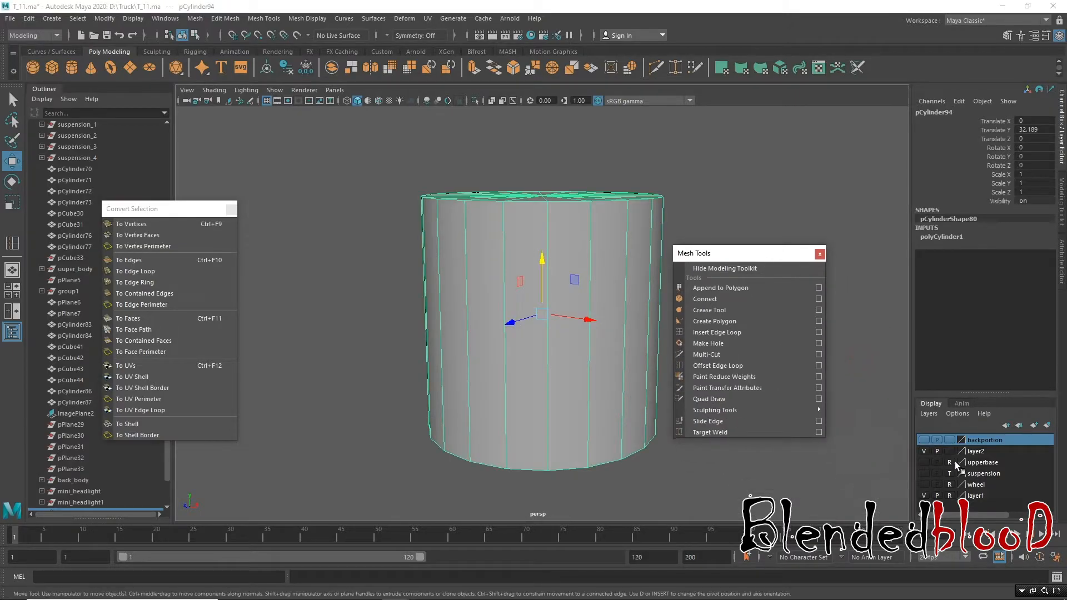
{"action": "left_click", "coordinate": [957, 237]}
{"action": "left_click", "coordinate": [1034, 263]}
{"action": "type", "text": "12"}
{"action": "key", "text": "Return"}
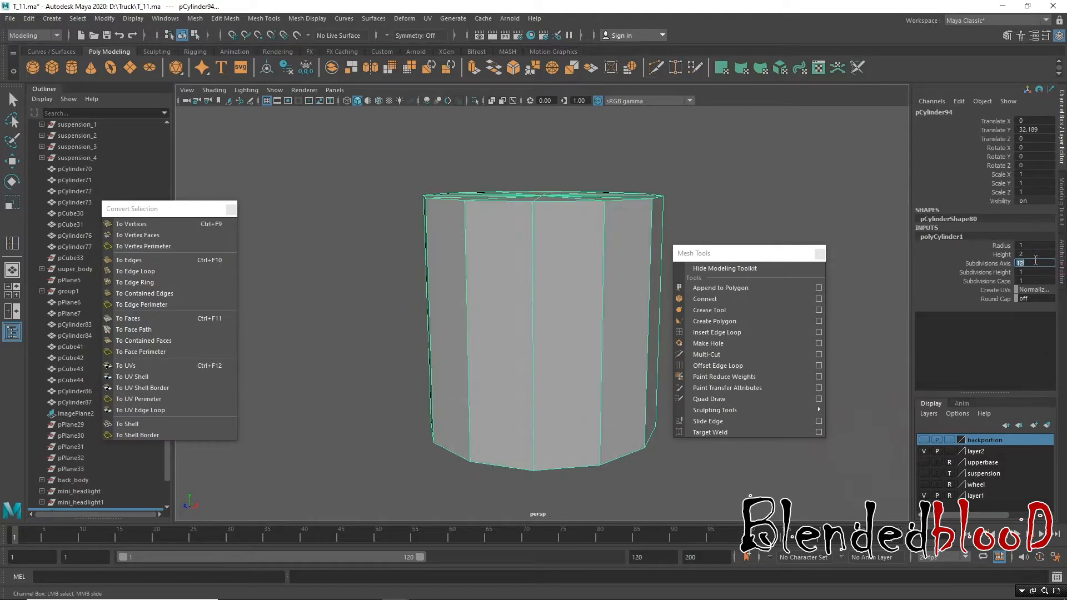
{"action": "left_click_drag", "start_coordinate": [704, 248], "coordinate": [845, 294]}
{"action": "middle_click_drag", "start_coordinate": [702, 302], "coordinate": [668, 317], "text": "alt"}
{"action": "right_click_drag", "start_coordinate": [667, 317], "coordinate": [573, 253], "text": "alt"}
{"action": "left_click_drag", "start_coordinate": [620, 261], "coordinate": [598, 278], "text": "alt"}
{"action": "key", "text": "w"}
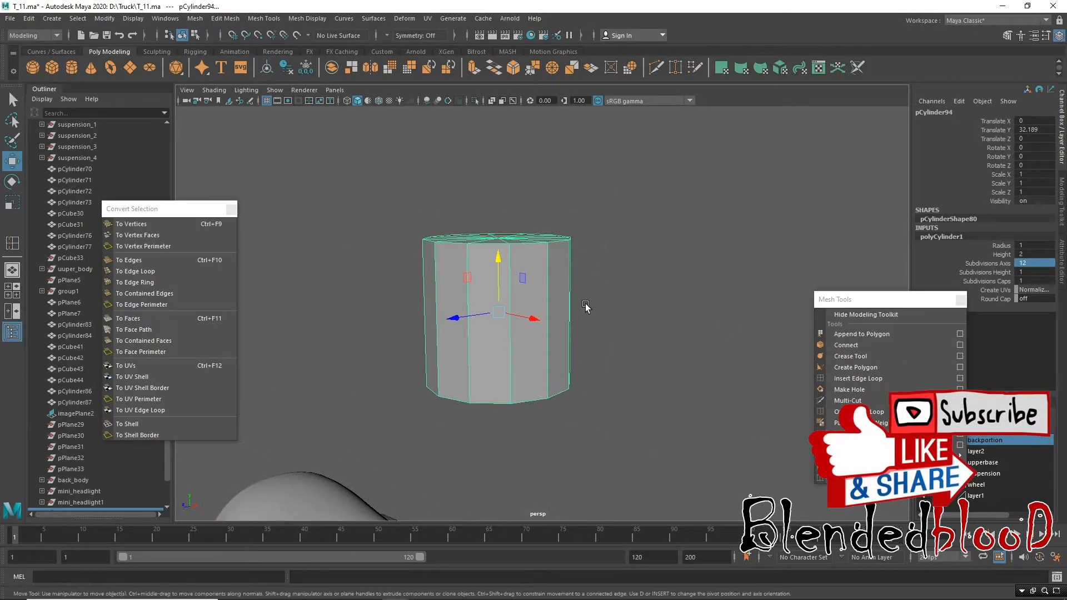
Step: Set the new cylinder's axis subdivisions to 8
{"action": "right_click_drag", "start_coordinate": [583, 302], "coordinate": [552, 298], "text": "alt"}
{"action": "left_click", "coordinate": [1043, 267]}
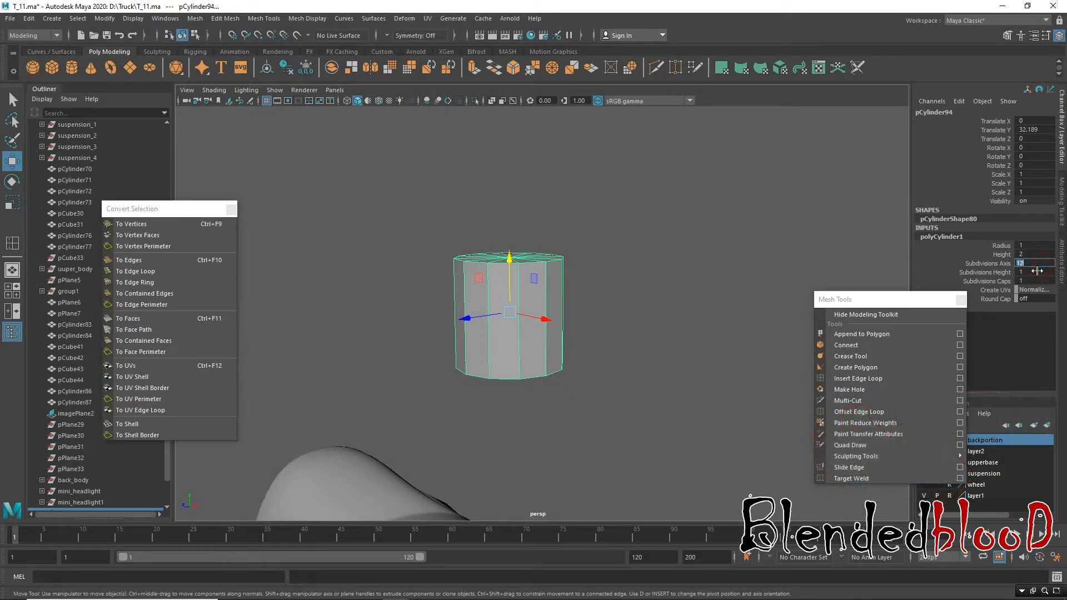
{"action": "key", "text": "Return"}
Step: Delete the bottom cap faces of the cylinder, selecting them from the cap's centre vertex
{"action": "left_click_drag", "start_coordinate": [590, 320], "coordinate": [516, 364], "text": "alt"}
{"action": "right_click_drag", "start_coordinate": [516, 363], "coordinate": [439, 283]}
{"action": "left_click", "coordinate": [511, 366]}
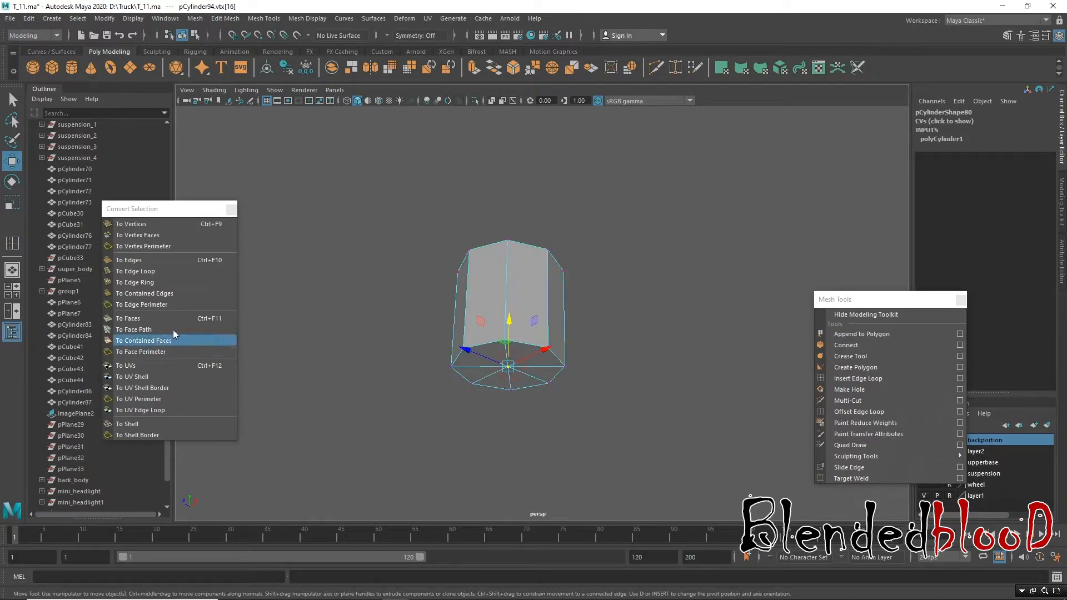
{"action": "left_click", "coordinate": [128, 319]}
{"action": "key", "text": "Delete"}
Step: Stretch the whole cylinder to a Scale Y of about 4.92 and insert an edge loop slightly above its middle
{"action": "right_click_drag", "start_coordinate": [540, 277], "coordinate": [575, 257]}
{"action": "left_click_drag", "start_coordinate": [575, 257], "coordinate": [524, 257], "text": "alt"}
{"action": "key", "text": "r"}
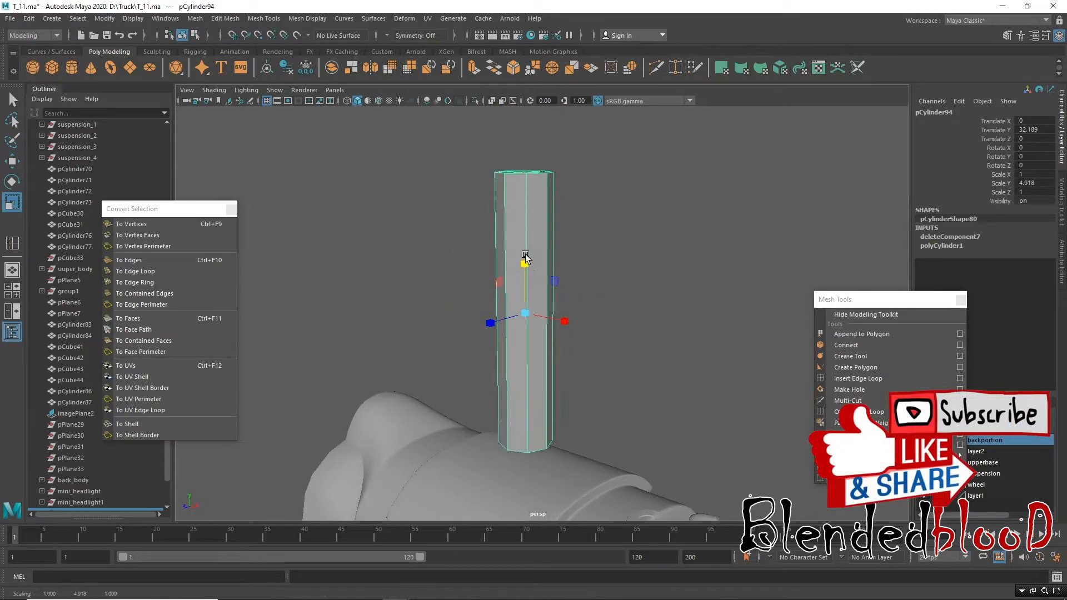
{"action": "left_click", "coordinate": [855, 382]}
{"action": "left_click", "coordinate": [527, 276]}
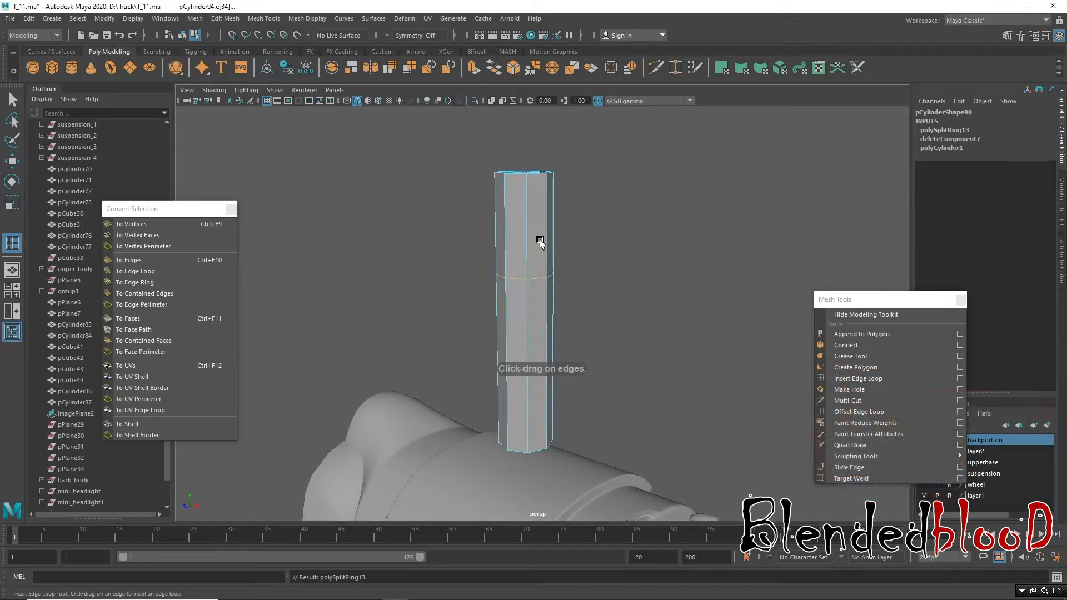
Step: Scale the top cap's vertices strongly inward so the cylinder's upper section tapers into a narrow tip
{"action": "key", "text": "w"}
{"action": "left_click_drag", "start_coordinate": [541, 210], "coordinate": [597, 238], "text": "alt"}
{"action": "key", "text": "r"}
{"action": "left_click_drag", "start_coordinate": [522, 208], "coordinate": [493, 204]}
Step: Raise the vertices of the tapered section to lengthen the prong's shaft, and stretch that section vertically
{"action": "left_click_drag", "start_coordinate": [634, 385], "coordinate": [509, 268], "text": "alt"}
{"action": "key", "text": "w"}
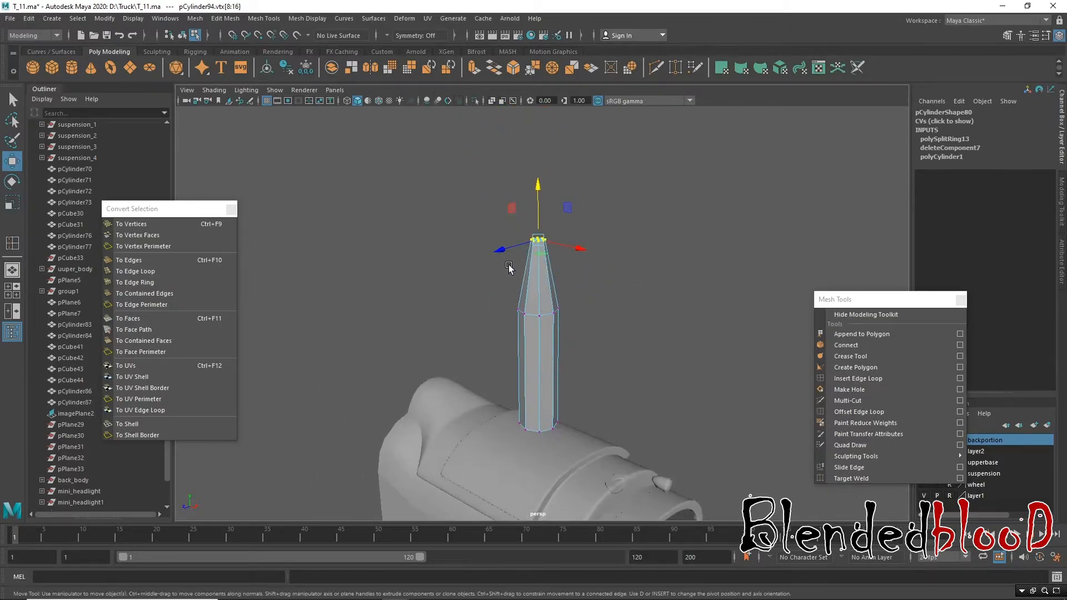
{"action": "right_click", "coordinate": [529, 269]}
{"action": "left_click", "coordinate": [485, 266]}
{"action": "left_click_drag", "start_coordinate": [615, 342], "coordinate": [618, 332], "text": "alt"}
{"action": "left_click_drag", "start_coordinate": [534, 218], "coordinate": [521, 89]}
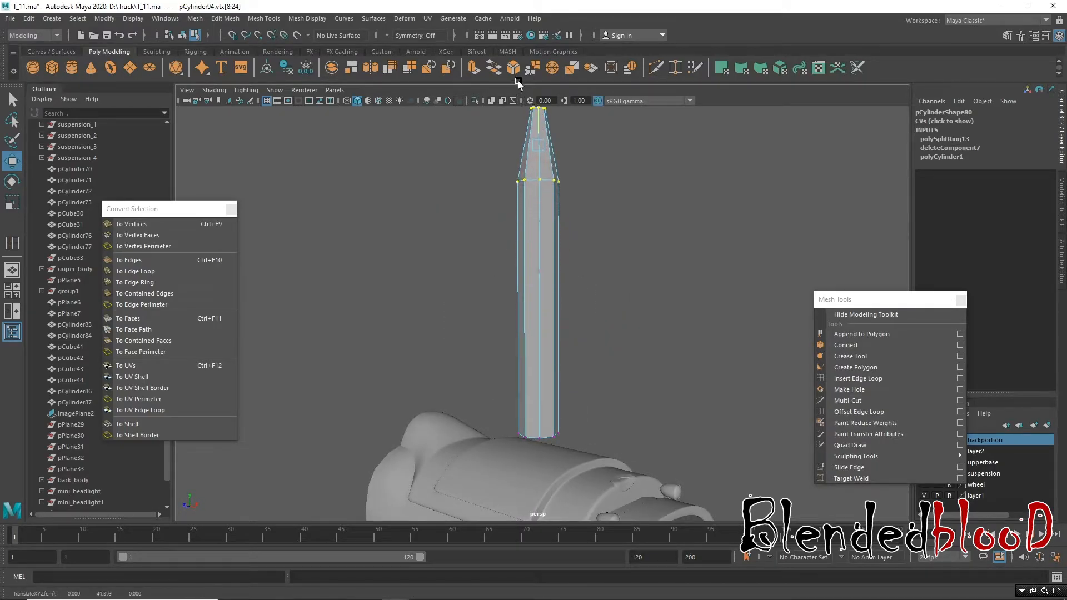
{"action": "middle_click_drag", "start_coordinate": [605, 295], "coordinate": [595, 300], "text": "alt"}
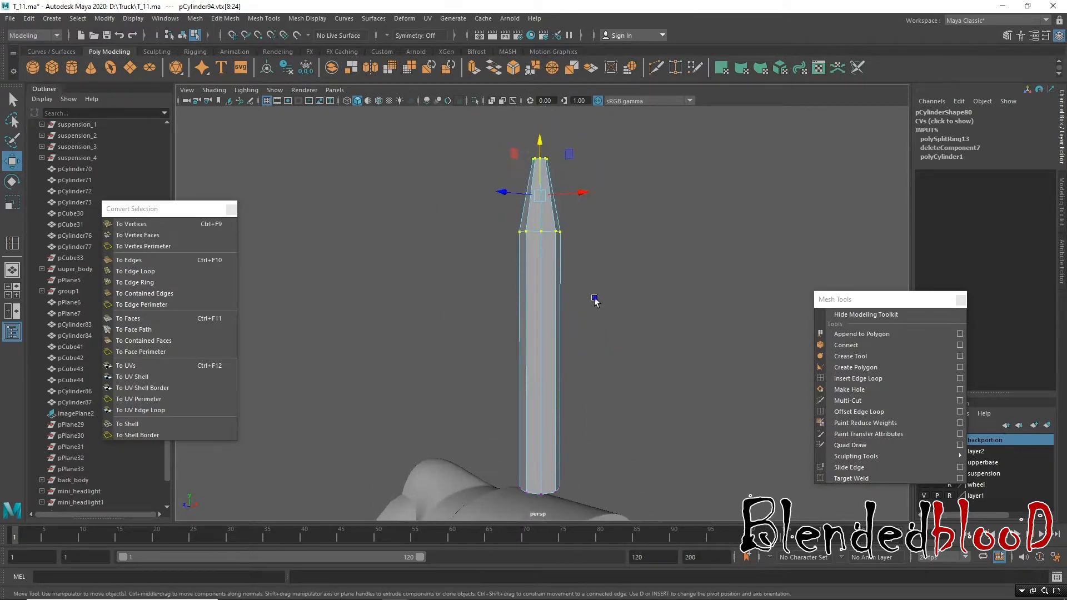
{"action": "right_click_drag", "start_coordinate": [595, 299], "coordinate": [562, 280], "text": "alt"}
{"action": "left_click_drag", "start_coordinate": [541, 172], "coordinate": [536, 133]}
{"action": "key", "text": "r"}
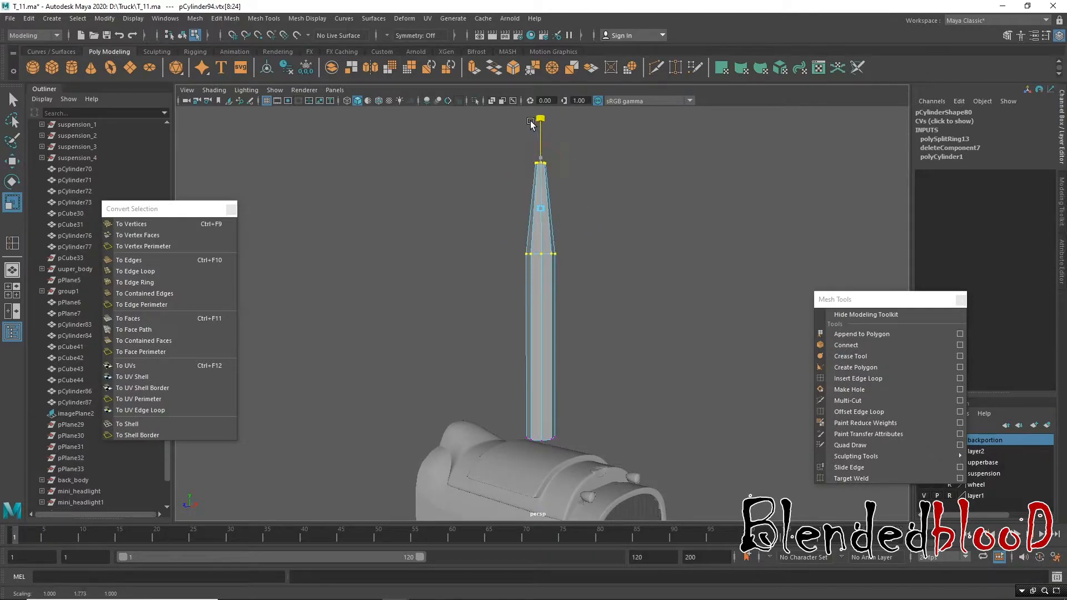
{"action": "left_click", "coordinate": [865, 378]}
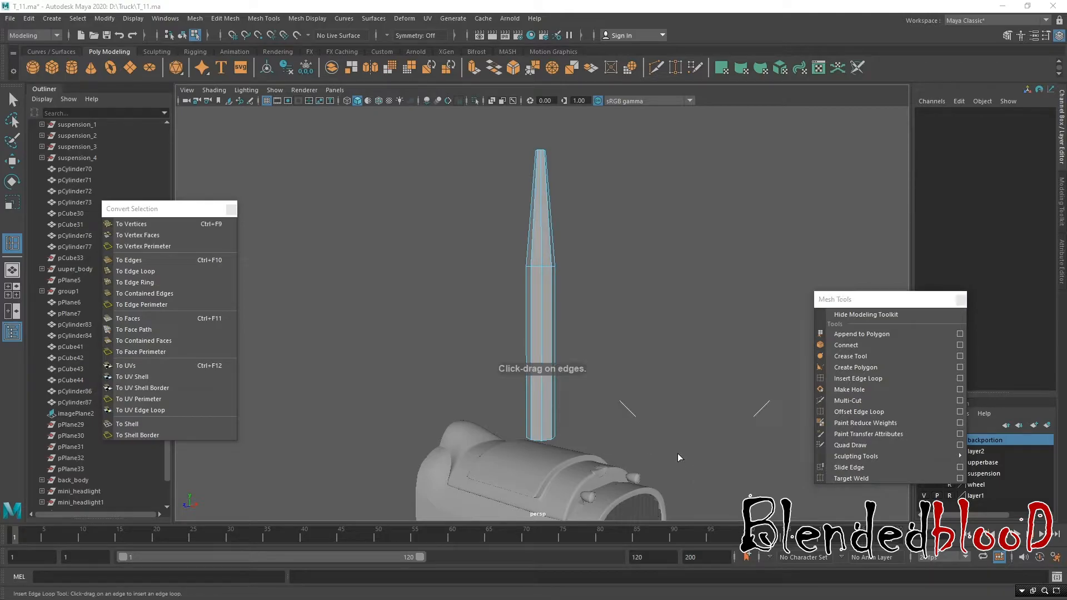
{"action": "key", "text": "space"}
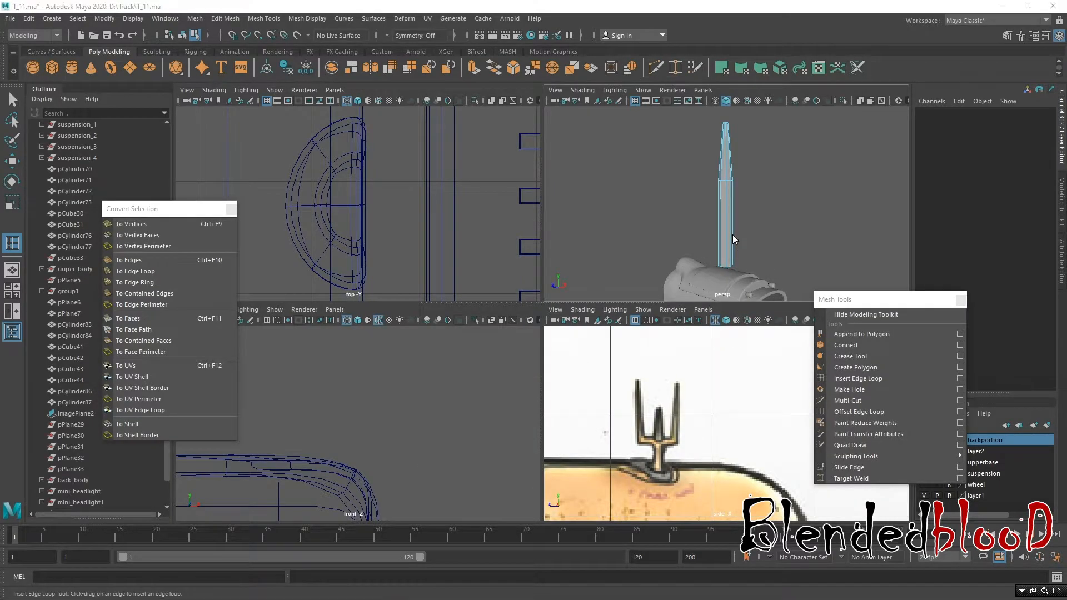
{"action": "key", "text": "space"}
{"action": "left_click_drag", "start_coordinate": [706, 249], "coordinate": [624, 274], "text": "alt"}
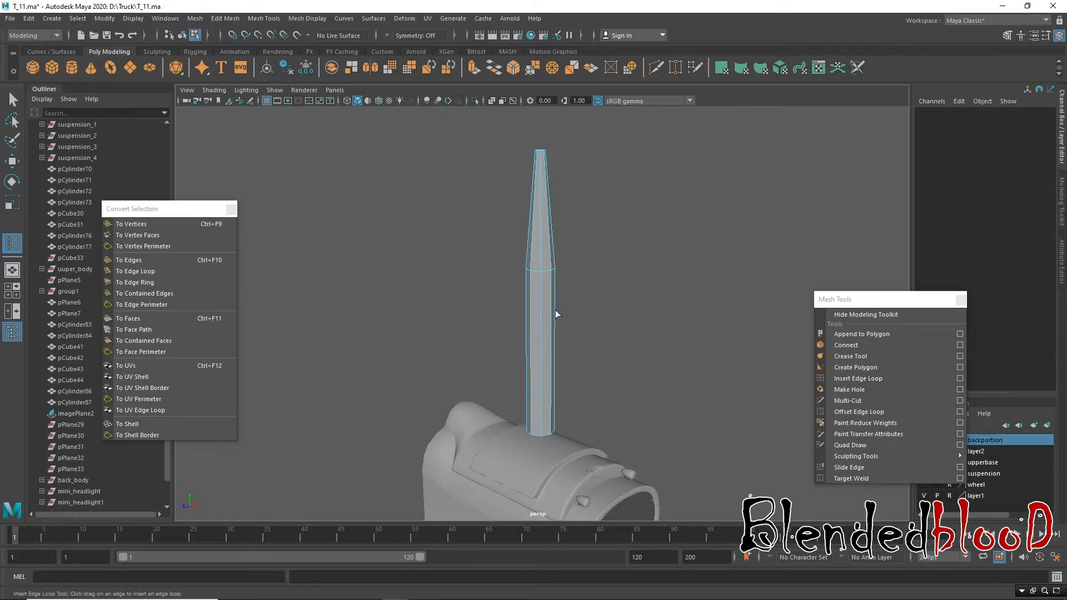
{"action": "key", "text": "w"}
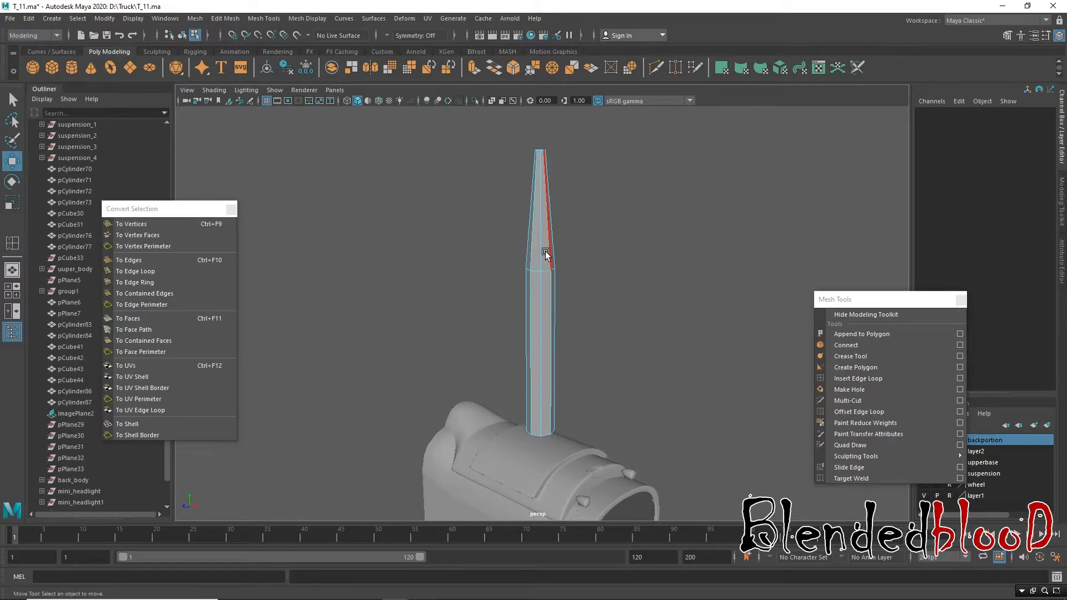
Step: Slim the whole prong to Scale X and Z 0.314 and Scale Y 4.053, and turn on smooth preview
{"action": "right_click_drag", "start_coordinate": [546, 244], "coordinate": [645, 197]}
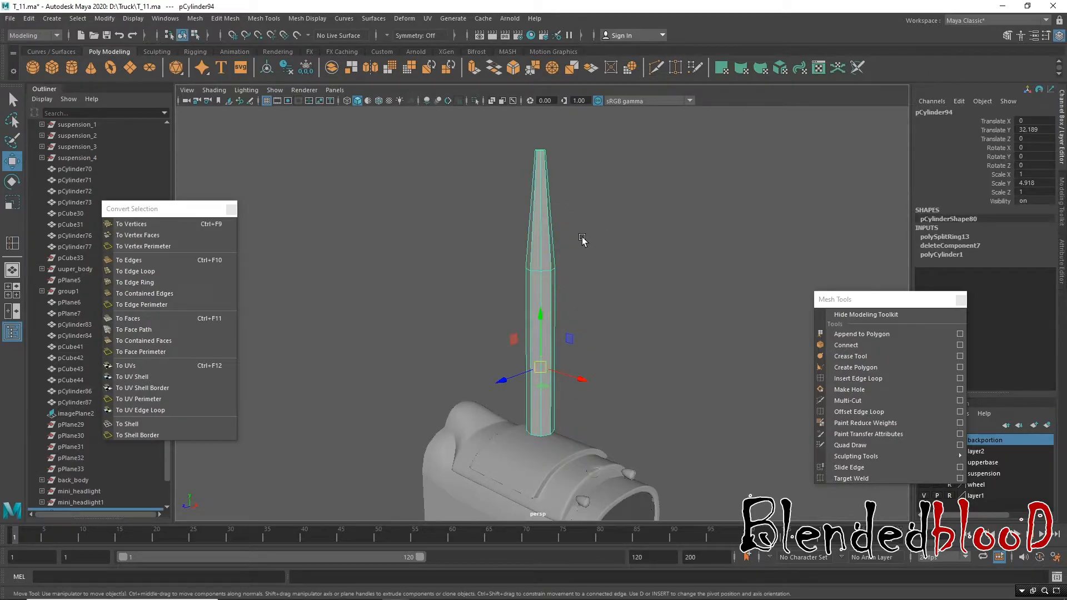
{"action": "key", "text": "r"}
{"action": "middle_click_drag", "start_coordinate": [560, 338], "coordinate": [532, 356]}
{"action": "left_click_drag", "start_coordinate": [540, 369], "coordinate": [457, 279]}
{"action": "left_click_drag", "start_coordinate": [540, 321], "coordinate": [540, 308]}
{"action": "key", "text": "w"}
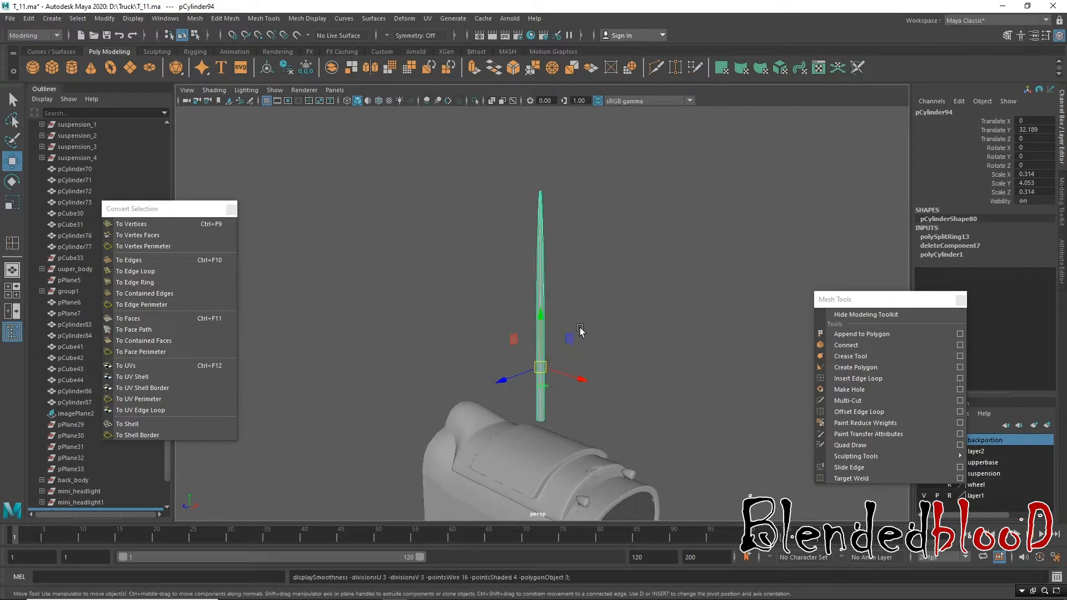
Step: Duplicate the prong and offset the copy sideways to a Translate Z of about -1.9
{"action": "left_click", "coordinate": [598, 274]}
{"action": "left_click_drag", "start_coordinate": [594, 340], "coordinate": [584, 311], "text": "alt"}
{"action": "left_click", "coordinate": [542, 316]}
{"action": "left_click", "coordinate": [590, 258]}
{"action": "scroll", "coordinate": [596, 409], "scroll_direction": "up", "scroll_amount": 5}
{"action": "left_click_drag", "start_coordinate": [596, 408], "coordinate": [609, 353], "text": "alt"}
{"action": "left_click", "coordinate": [539, 362]}
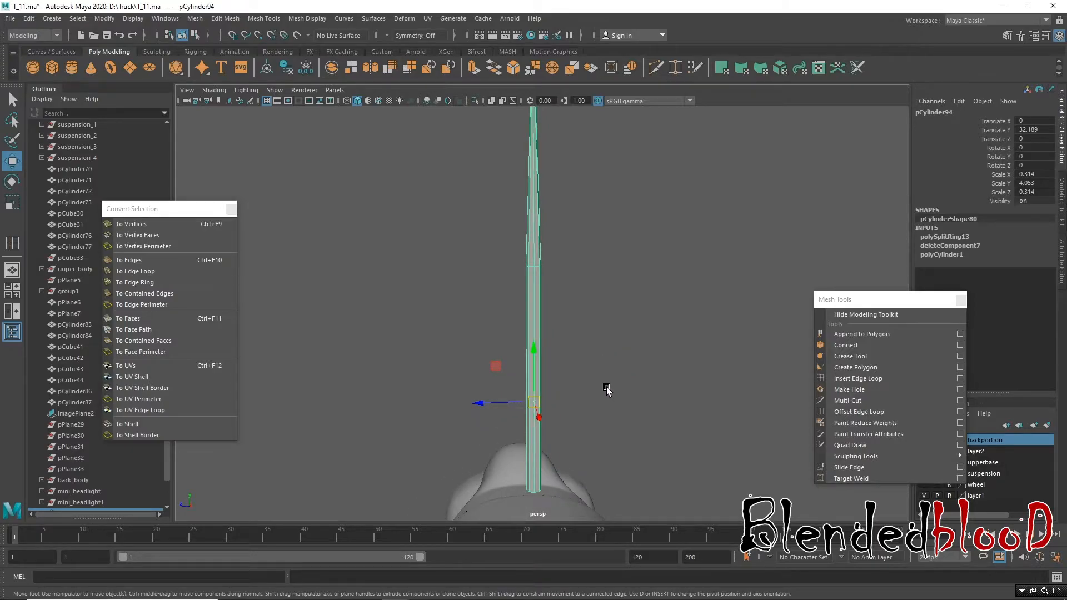
{"action": "left_click_drag", "start_coordinate": [483, 402], "coordinate": [528, 400], "text": "shift"}
{"action": "right_click_drag", "start_coordinate": [643, 381], "coordinate": [590, 344], "text": "alt"}
Step: Enlarge the copied prong to a Scale Y of about 5.1 and move it to Translate Y 37.394 and Translate Z -3.039
{"action": "key", "text": "r"}
{"action": "left_click_drag", "start_coordinate": [568, 379], "coordinate": [622, 462]}
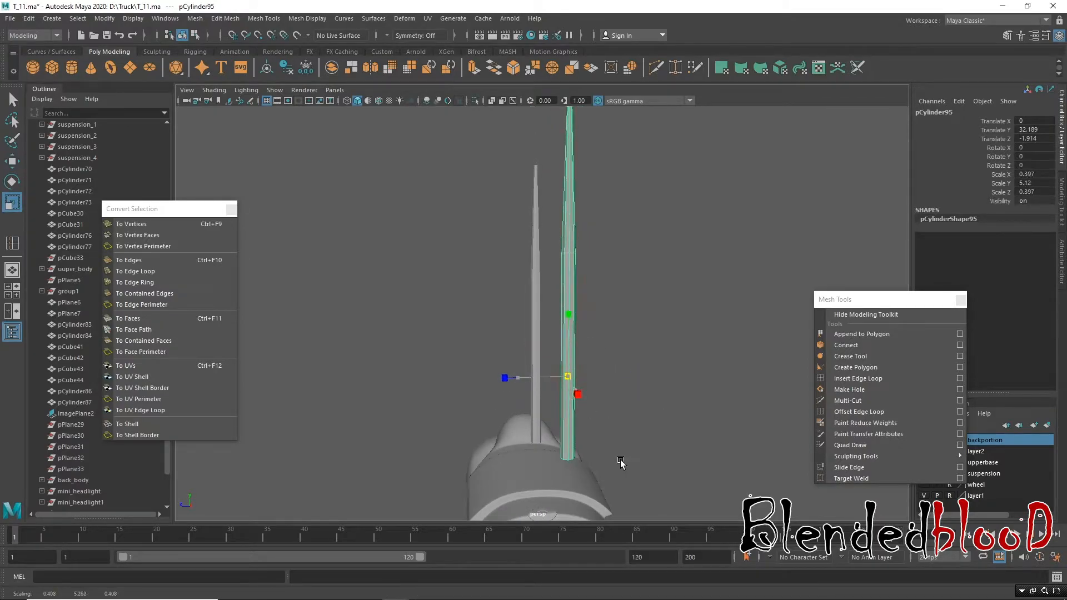
{"action": "key", "text": "w"}
{"action": "left_click_drag", "start_coordinate": [531, 378], "coordinate": [579, 239]}
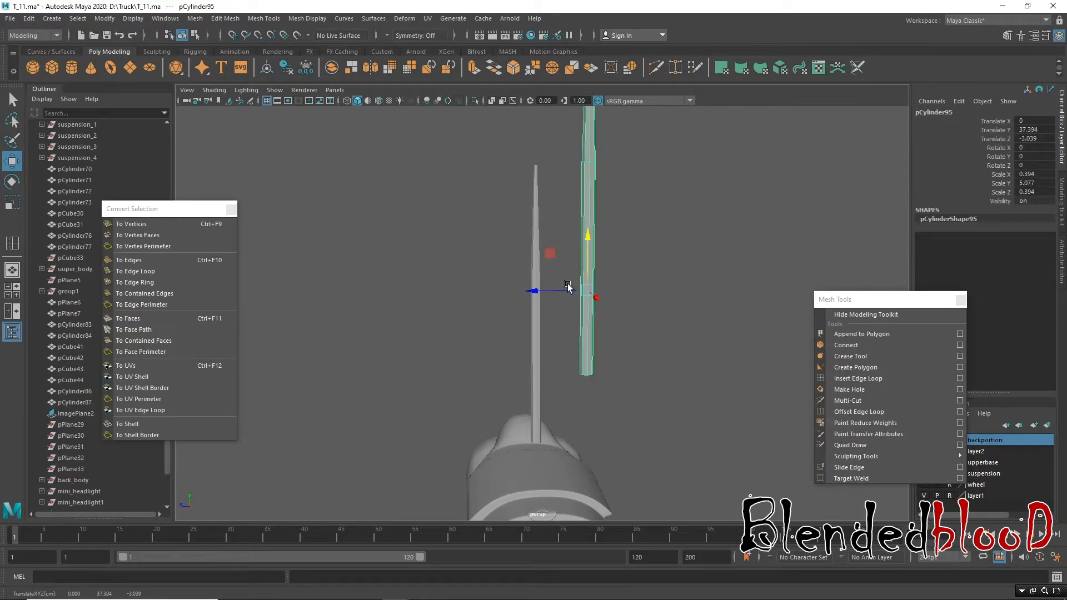
Step: Compare the copied prong with the reference fork and scale it down to 0.315 in X and Z and 4.061 in Y
{"action": "key", "text": "space"}
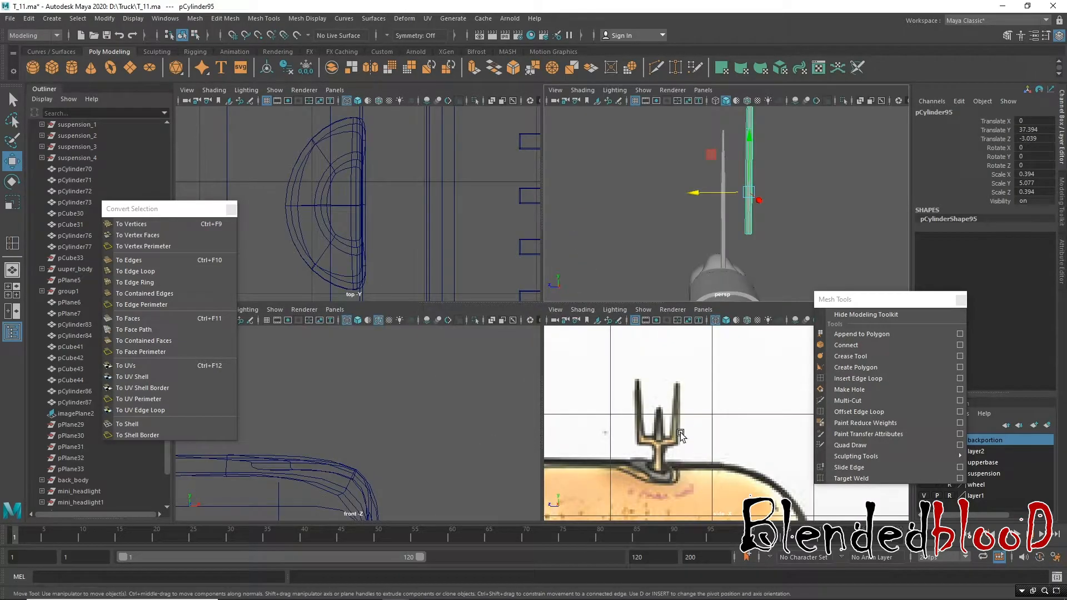
{"action": "key", "text": "space"}
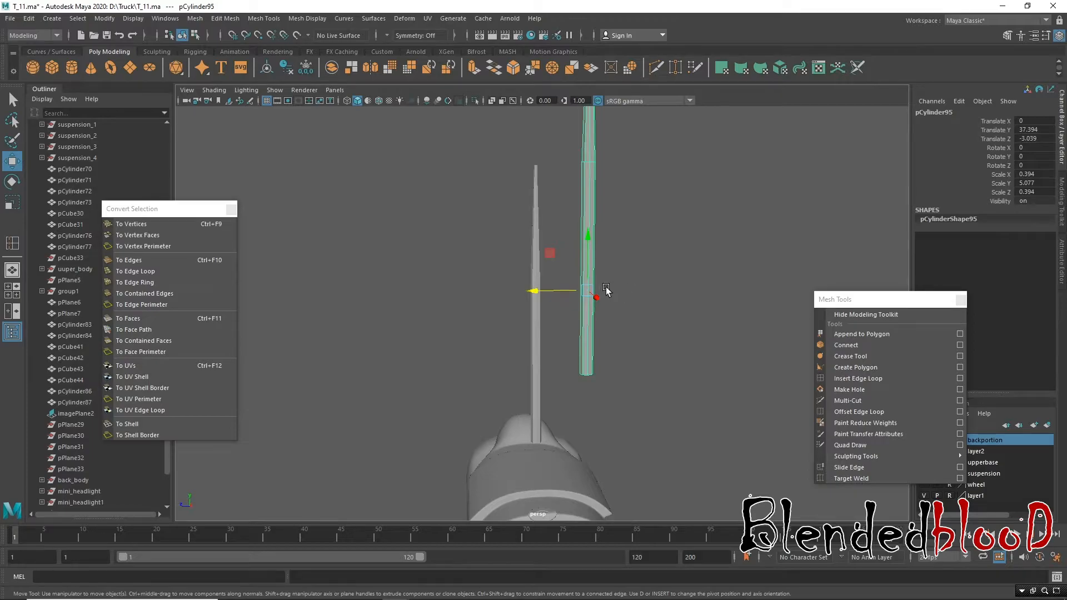
{"action": "key", "text": "r"}
{"action": "left_click_drag", "start_coordinate": [587, 290], "coordinate": [536, 230]}
{"action": "key", "text": "w"}
{"action": "left_click_drag", "start_coordinate": [662, 315], "coordinate": [684, 375], "text": "alt"}
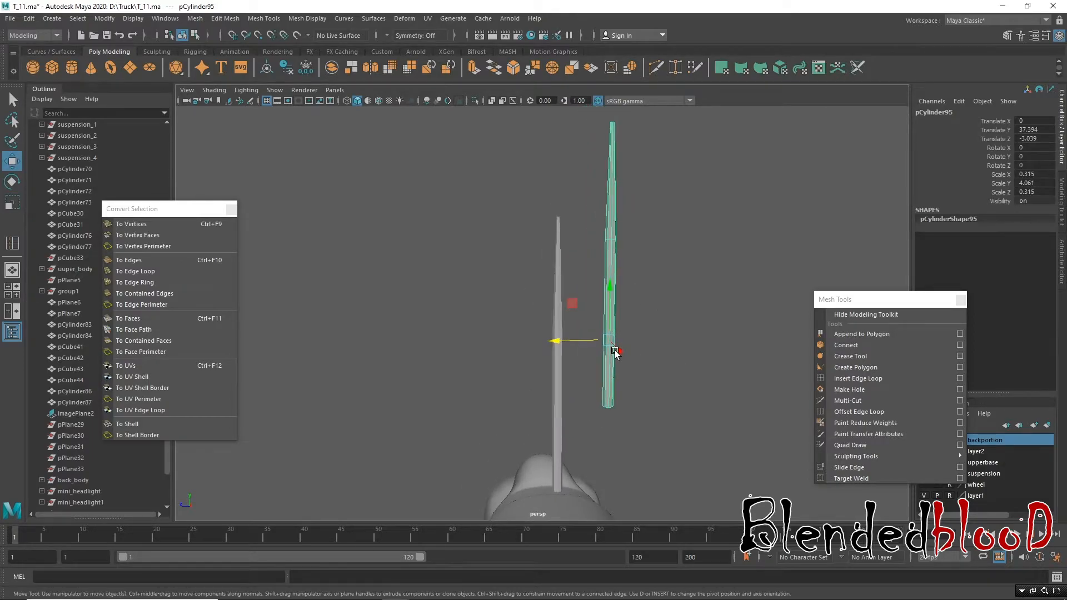
Step: Try a duplicate of the raised prong on the opposite side at Translate Z 3.067, and delete that duplicate
{"action": "left_click_drag", "start_coordinate": [561, 343], "coordinate": [453, 352]}
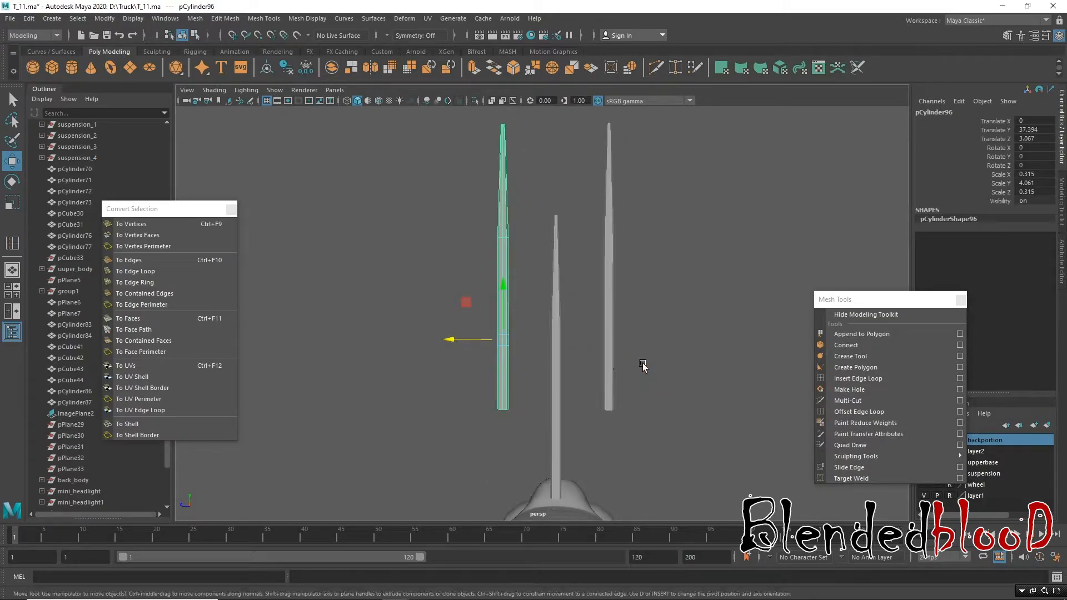
{"action": "left_click_drag", "start_coordinate": [579, 389], "coordinate": [615, 395], "text": "alt"}
{"action": "left_click", "coordinate": [607, 377], "text": "shift"}
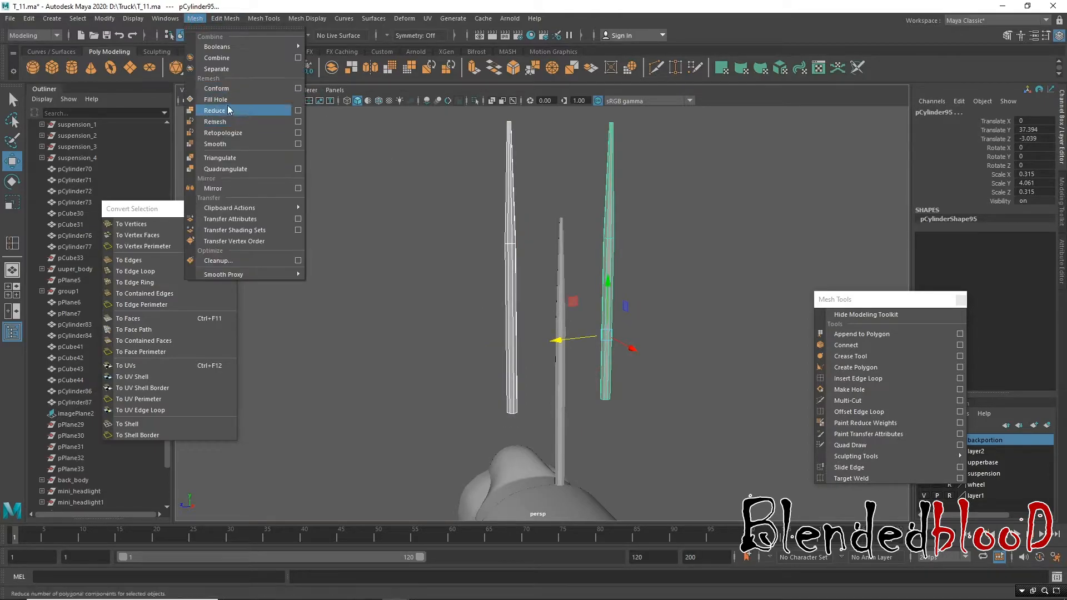
{"action": "left_click", "coordinate": [699, 300]}
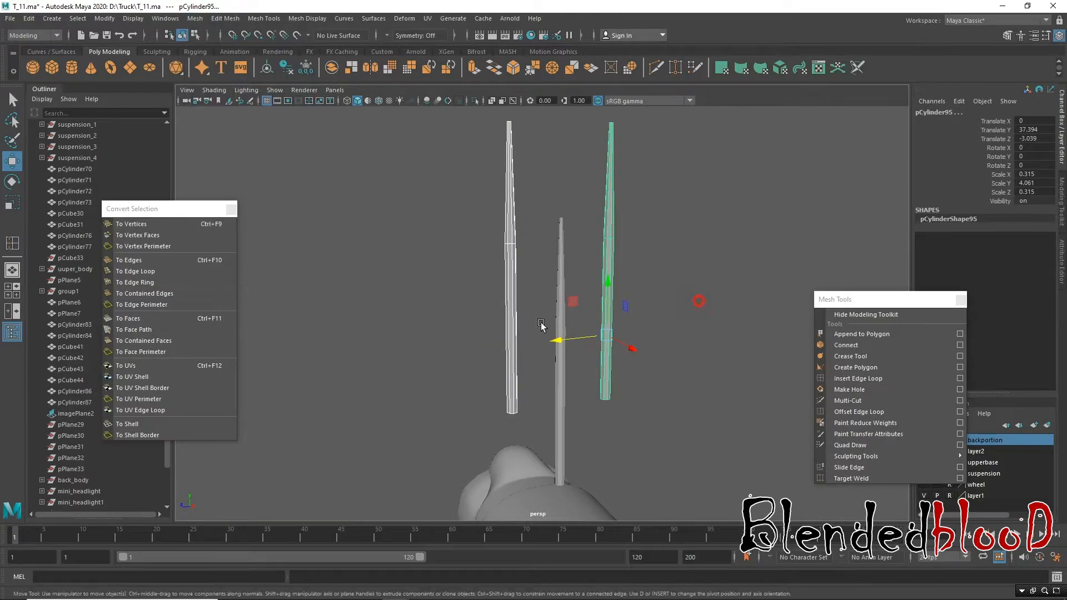
{"action": "left_click", "coordinate": [512, 347]}
{"action": "key", "text": "Delete"}
Step: Bridge two opposite border edges across the open bottom of the raised side prong
{"action": "left_click", "coordinate": [608, 372]}
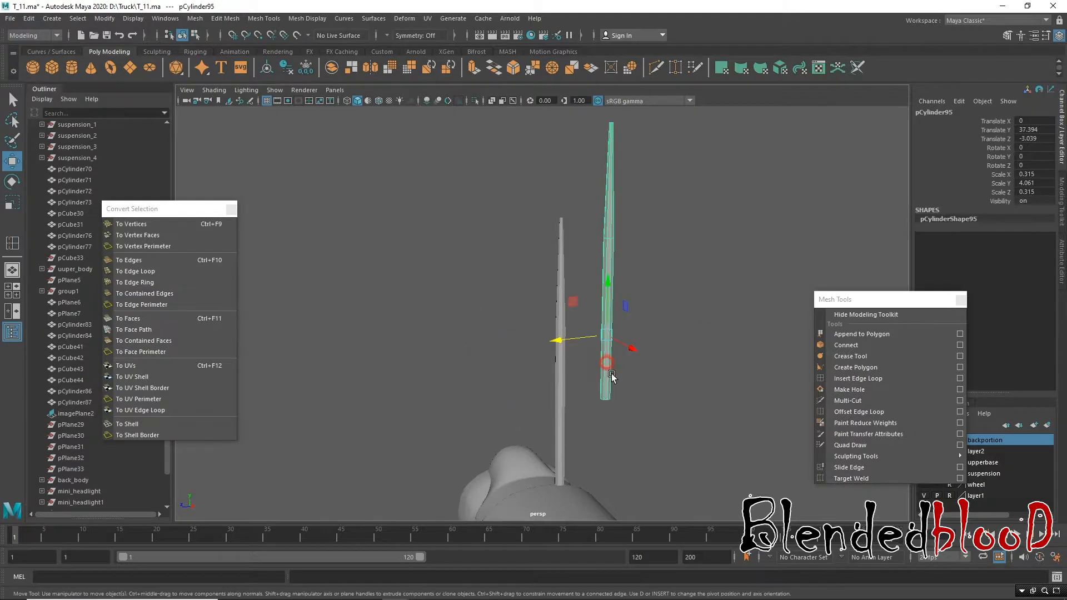
{"action": "left_click_drag", "start_coordinate": [611, 416], "coordinate": [595, 369], "text": "alt"}
{"action": "middle_click_drag", "start_coordinate": [617, 378], "coordinate": [562, 345], "text": "alt"}
{"action": "right_click_drag", "start_coordinate": [562, 345], "coordinate": [636, 567], "text": "alt"}
{"action": "middle_click_drag", "start_coordinate": [520, 439], "coordinate": [556, 333], "text": "alt"}
{"action": "right_click_drag", "start_coordinate": [561, 315], "coordinate": [607, 479], "text": "alt"}
{"action": "middle_click_drag", "start_coordinate": [561, 334], "coordinate": [575, 288], "text": "alt"}
{"action": "right_click_drag", "start_coordinate": [572, 302], "coordinate": [578, 361], "text": "alt"}
{"action": "right_click_drag", "start_coordinate": [587, 256], "coordinate": [585, 248]}
{"action": "left_click", "coordinate": [584, 264]}
{"action": "left_click_drag", "start_coordinate": [586, 314], "coordinate": [591, 303], "text": "alt"}
{"action": "middle_click_drag", "start_coordinate": [588, 266], "coordinate": [569, 344], "text": "alt"}
{"action": "left_click", "coordinate": [493, 349]}
{"action": "right_click_drag", "start_coordinate": [493, 349], "coordinate": [481, 490], "text": "shift"}
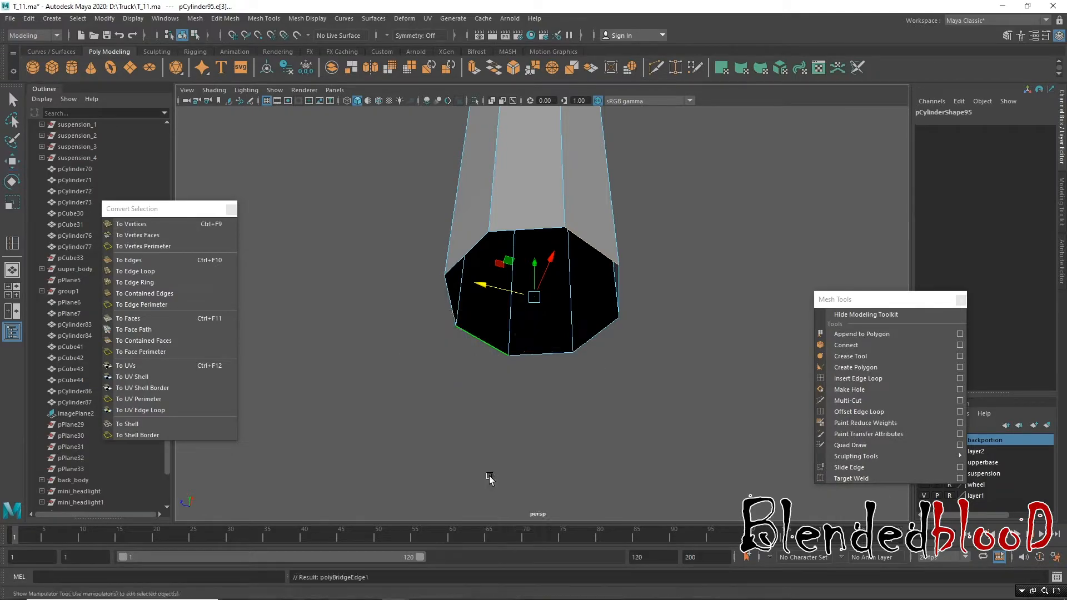
Step: Bridge the edges of the two remaining gaps to close the prong's bottom completely
{"action": "left_click", "coordinate": [504, 279]}
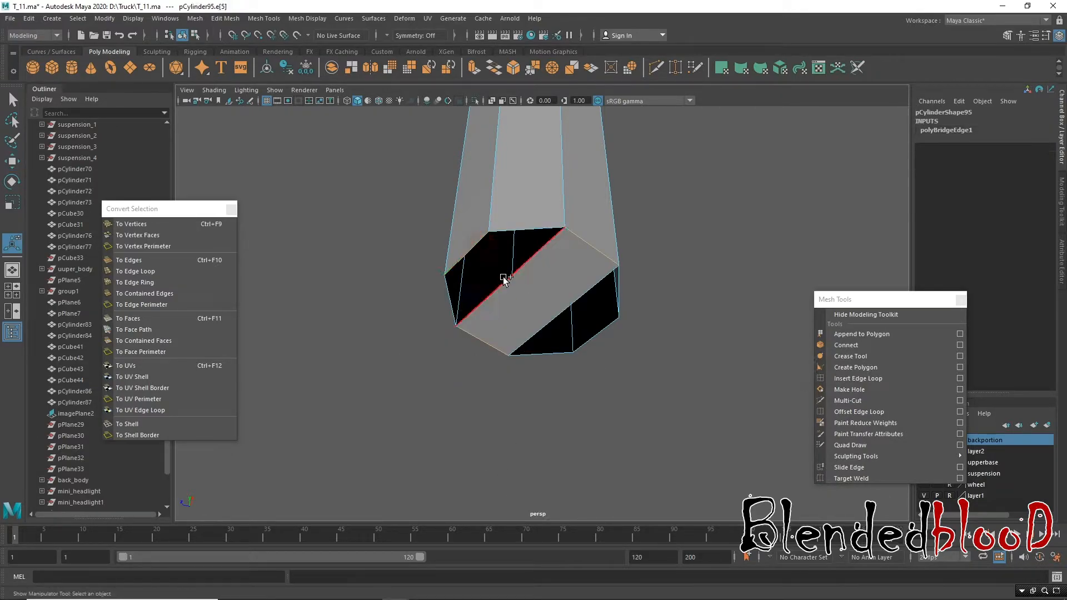
{"action": "key", "text": "g"}
{"action": "left_click", "coordinate": [577, 304]}
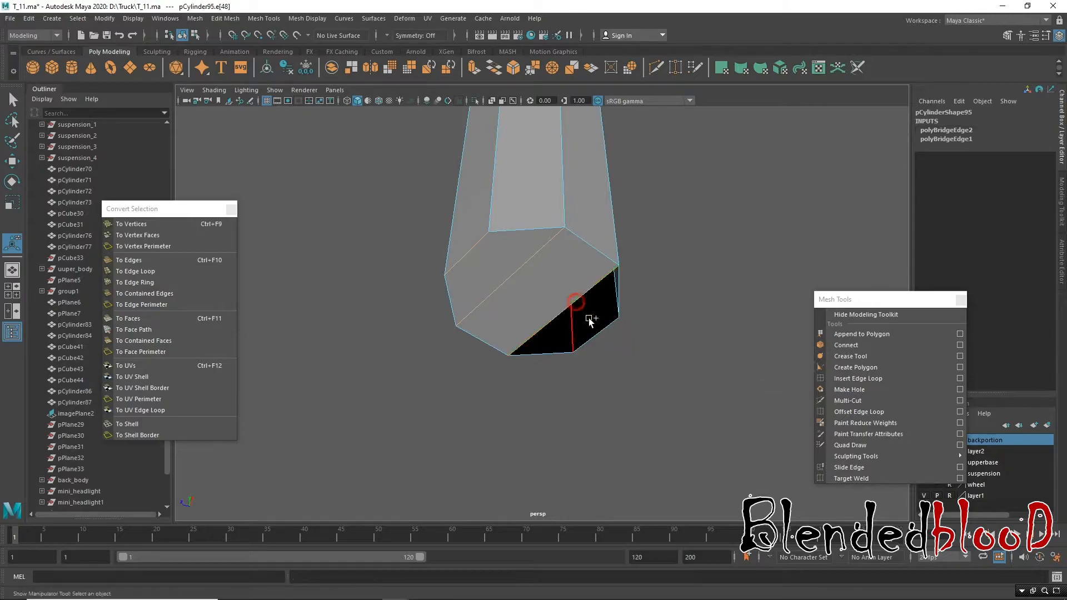
{"action": "key", "text": "g"}
Step: Insert supporting edge loops at the capped lower end of the side prong and return to object selection
{"action": "left_click_drag", "start_coordinate": [632, 328], "coordinate": [610, 319], "text": "alt"}
{"action": "left_click", "coordinate": [867, 379]}
{"action": "left_click", "coordinate": [626, 385]}
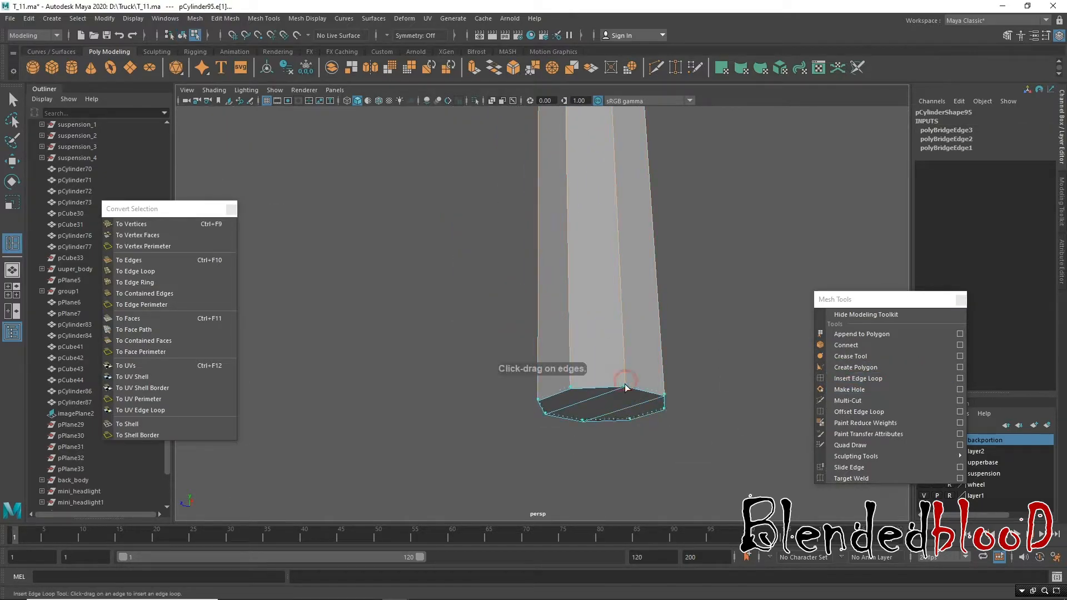
{"action": "left_click", "coordinate": [624, 372]}
{"action": "middle_click_drag", "start_coordinate": [647, 308], "coordinate": [626, 389], "text": "alt"}
{"action": "left_click_drag", "start_coordinate": [603, 306], "coordinate": [605, 312]}
{"action": "key", "text": "w"}
{"action": "right_click_drag", "start_coordinate": [665, 353], "coordinate": [591, 188], "text": "alt"}
{"action": "left_click_drag", "start_coordinate": [681, 283], "coordinate": [659, 319], "text": "alt"}
{"action": "right_click_drag", "start_coordinate": [520, 218], "coordinate": [567, 200]}
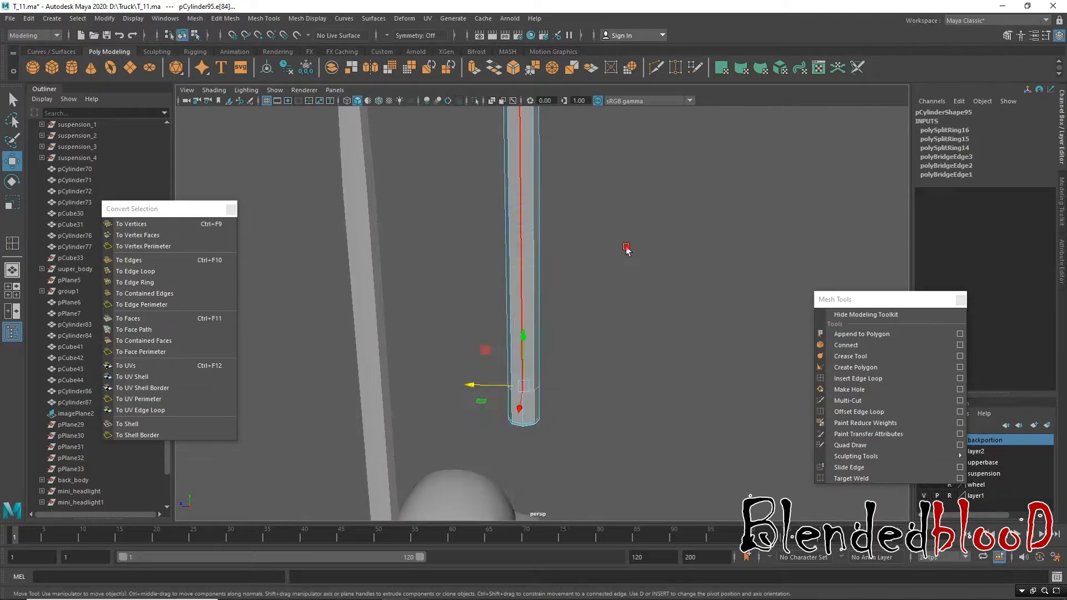
Step: Duplicate the long prong cylinder and move the copy sideways so the two prongs stand side by side
{"action": "left_click", "coordinate": [528, 283]}
{"action": "key", "text": "ctrl+d"}
{"action": "left_click_drag", "start_coordinate": [479, 222], "coordinate": [614, 223]}
Step: Combine the two prong cylinders into a single mesh
{"action": "left_click_drag", "start_coordinate": [702, 275], "coordinate": [461, 361]}
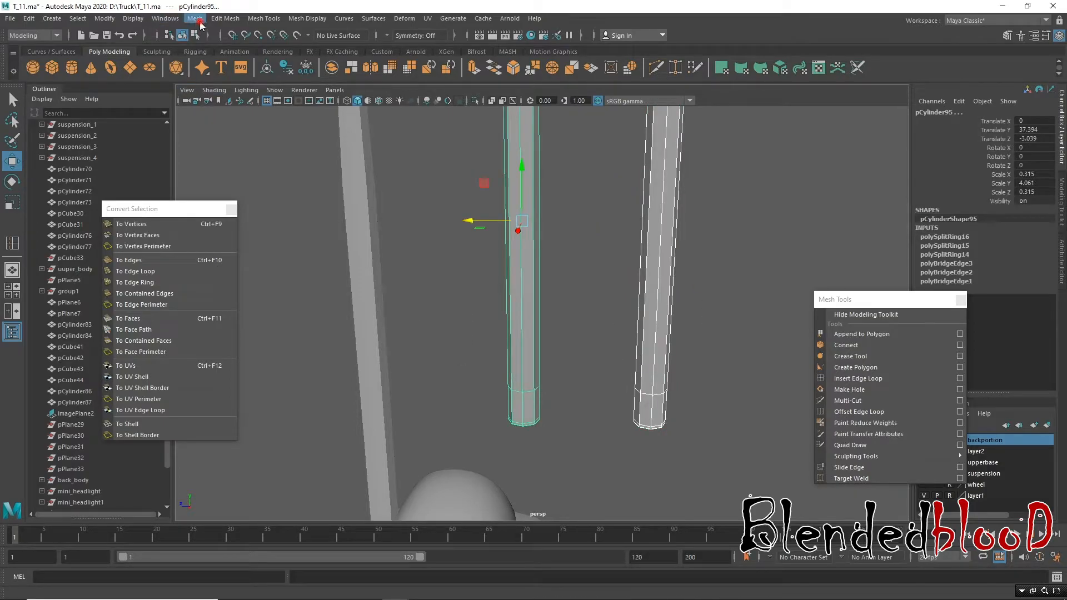
{"action": "left_click", "coordinate": [198, 21]}
{"action": "left_click", "coordinate": [219, 54]}
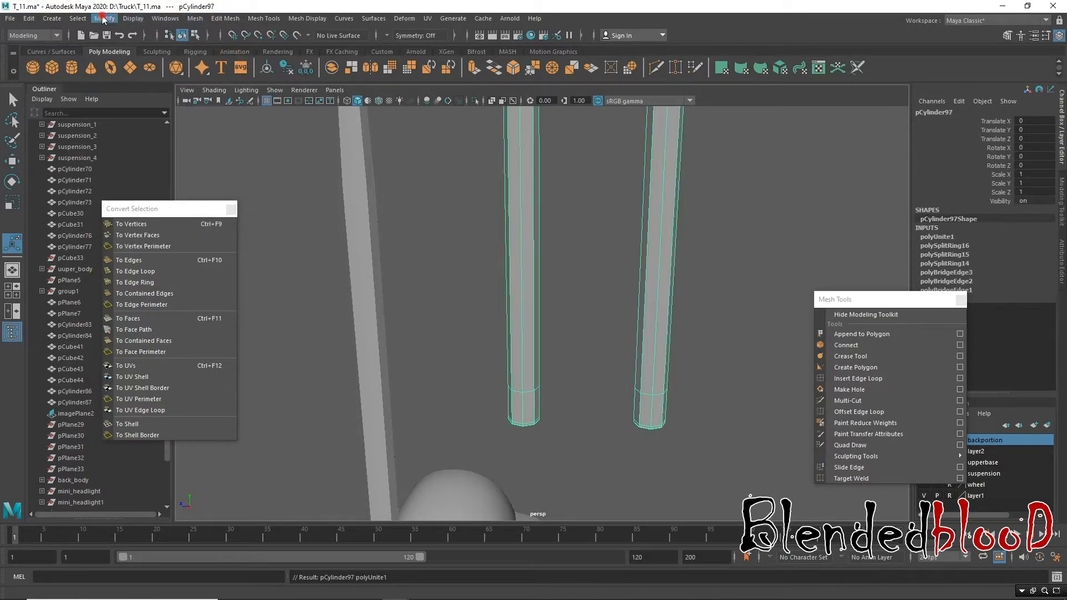
Step: Center the combined prong mesh's pivot and delete the construction history
{"action": "mouse_move", "coordinate": [104, 20]}
{"action": "left_click", "coordinate": [139, 99]}
{"action": "left_click", "coordinate": [28, 18]}
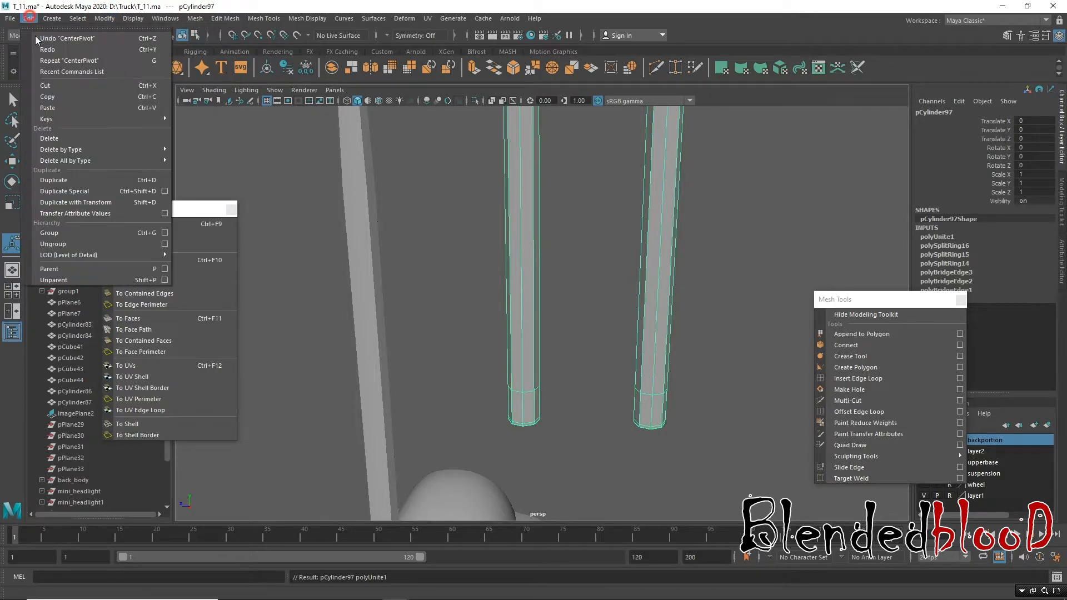
{"action": "mouse_move", "coordinate": [92, 160]}
{"action": "left_click", "coordinate": [238, 161]}
Step: Delete the inward-facing side faces at the lower ends of both prongs to leave openings facing each other
{"action": "left_click_drag", "start_coordinate": [710, 402], "coordinate": [482, 276], "text": "alt"}
{"action": "right_click_drag", "start_coordinate": [482, 276], "coordinate": [499, 355], "text": "alt"}
{"action": "middle_click_drag", "start_coordinate": [499, 354], "coordinate": [630, 332], "text": "alt"}
{"action": "right_click_drag", "start_coordinate": [577, 283], "coordinate": [570, 303]}
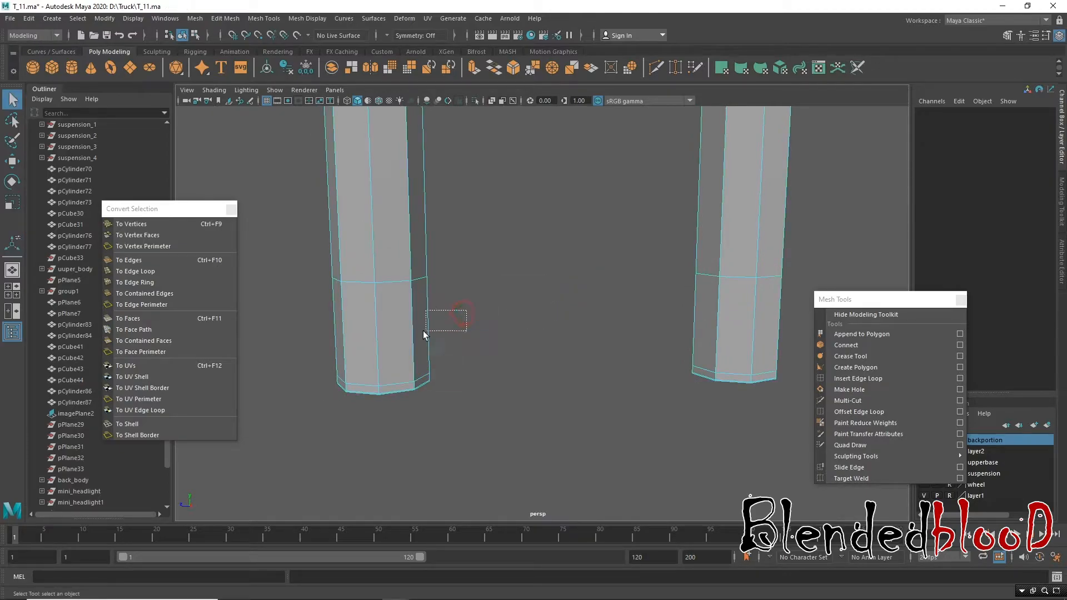
{"action": "left_click_drag", "start_coordinate": [426, 335], "coordinate": [425, 335]}
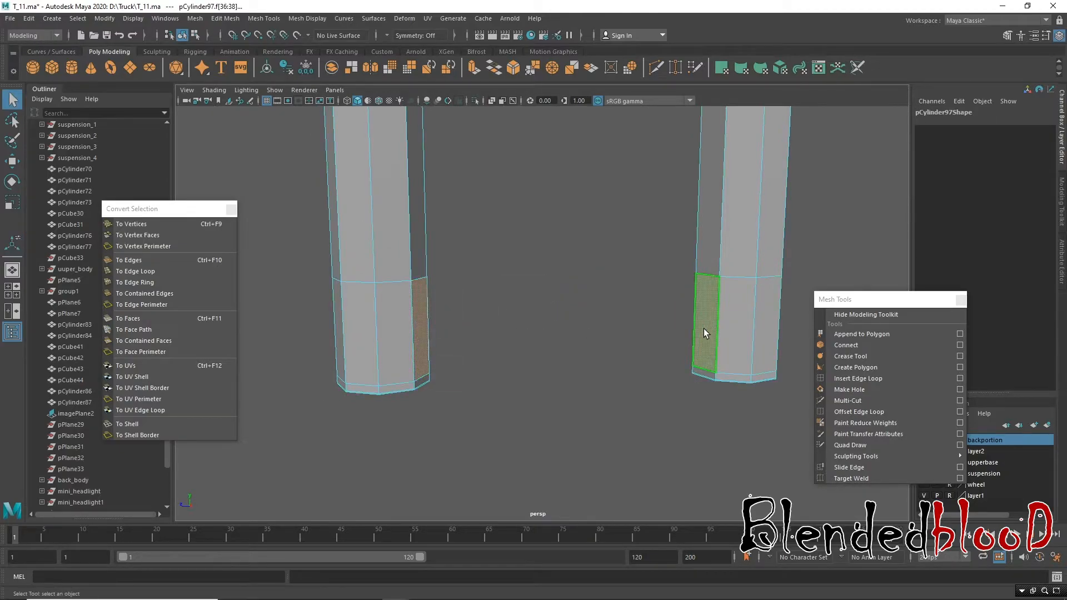
{"action": "key", "text": "Delete"}
{"action": "left_click_drag", "start_coordinate": [612, 327], "coordinate": [704, 337], "text": "alt"}
{"action": "left_click", "coordinate": [697, 337]}
{"action": "key", "text": "Delete"}
Step: Extrude the border edges of both prong openings and scale them toward each other to form a crossbar with a small gap
{"action": "left_click_drag", "start_coordinate": [571, 353], "coordinate": [612, 529], "text": "alt"}
{"action": "scroll", "coordinate": [628, 387], "scroll_direction": "up", "scroll_amount": 4}
{"action": "middle_click_drag", "start_coordinate": [628, 386], "coordinate": [638, 358], "text": "alt"}
{"action": "left_click_drag", "start_coordinate": [600, 349], "coordinate": [639, 333], "text": "alt"}
{"action": "right_click_drag", "start_coordinate": [489, 284], "coordinate": [492, 246]}
{"action": "left_click", "coordinate": [500, 300]}
{"action": "left_click_drag", "start_coordinate": [625, 364], "coordinate": [499, 348], "text": "alt"}
{"action": "scroll", "coordinate": [634, 392], "scroll_direction": "down", "scroll_amount": 5}
{"action": "scroll", "coordinate": [500, 353], "scroll_direction": "up", "scroll_amount": 3}
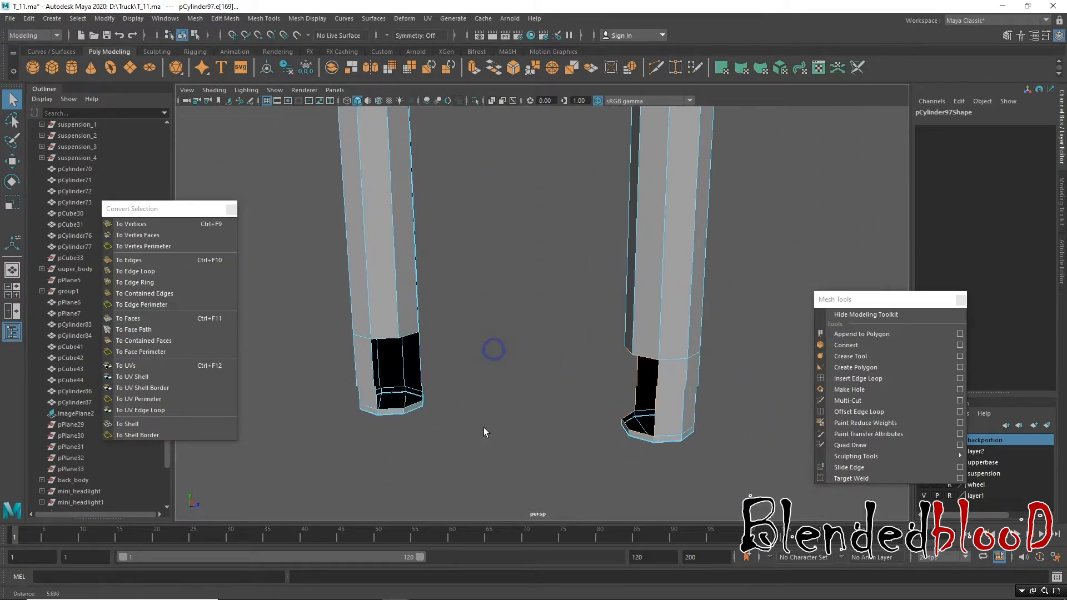
{"action": "key", "text": "ctrl+e"}
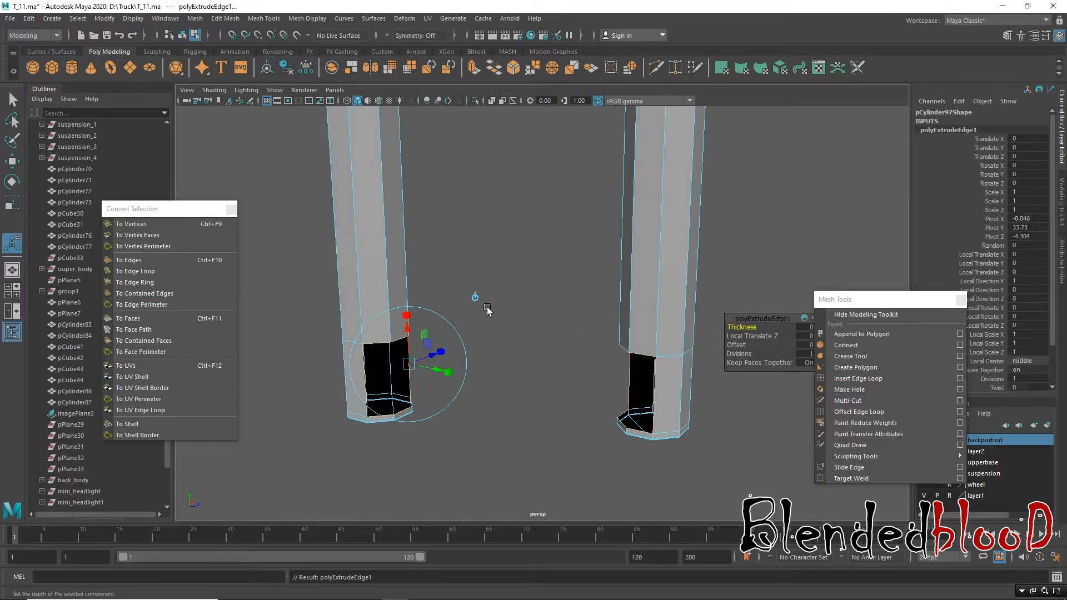
{"action": "key", "text": "r"}
{"action": "left_click_drag", "start_coordinate": [563, 386], "coordinate": [518, 387]}
Step: Target-weld the facing vertex pairs of the two crossbar halves to close the gap in the middle
{"action": "left_click_drag", "start_coordinate": [528, 341], "coordinate": [549, 383], "text": "alt"}
{"action": "right_click_drag", "start_coordinate": [517, 259], "coordinate": [531, 329], "text": "alt"}
{"action": "middle_click_drag", "start_coordinate": [532, 328], "coordinate": [576, 296], "text": "alt"}
{"action": "key", "text": "w"}
{"action": "right_click_drag", "start_coordinate": [594, 291], "coordinate": [537, 282]}
{"action": "left_click", "coordinate": [849, 480]}
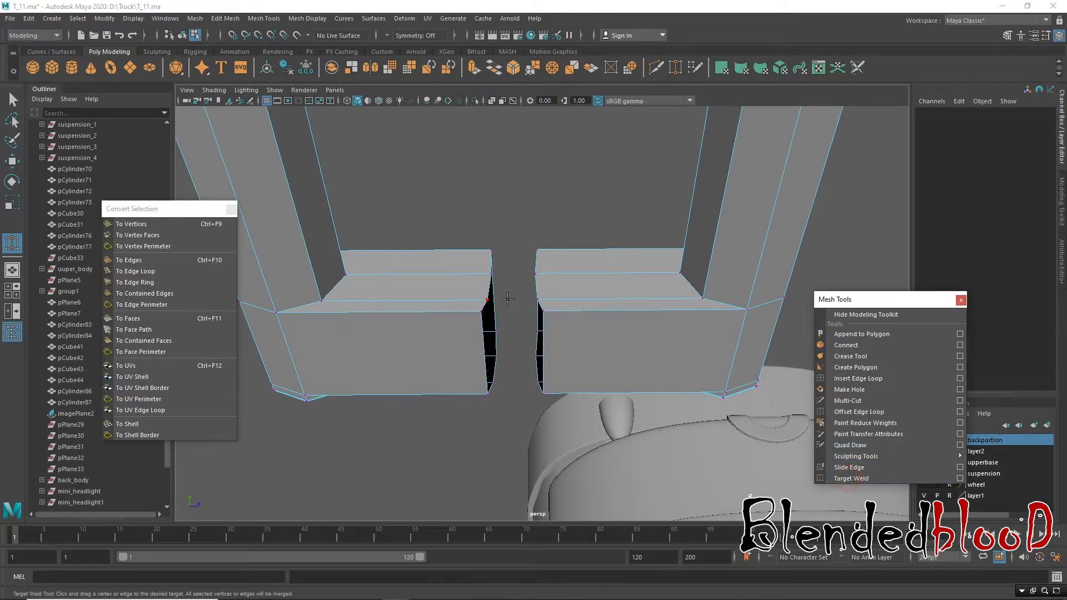
{"action": "left_click_drag", "start_coordinate": [540, 308], "coordinate": [480, 274]}
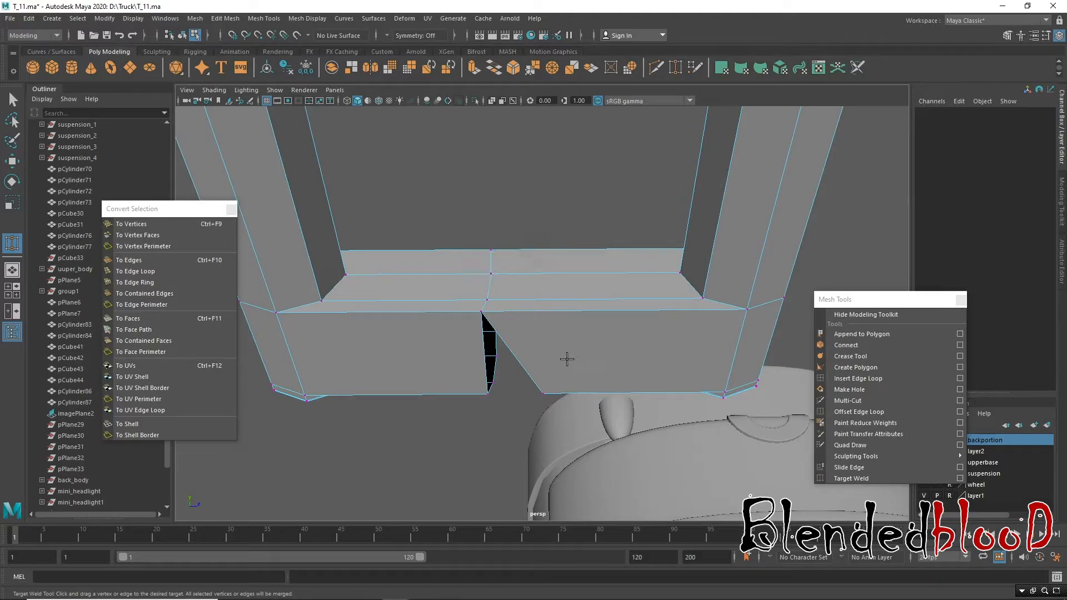
{"action": "left_click_drag", "start_coordinate": [492, 397], "coordinate": [541, 246]}
{"action": "left_click_drag", "start_coordinate": [487, 306], "coordinate": [482, 301]}
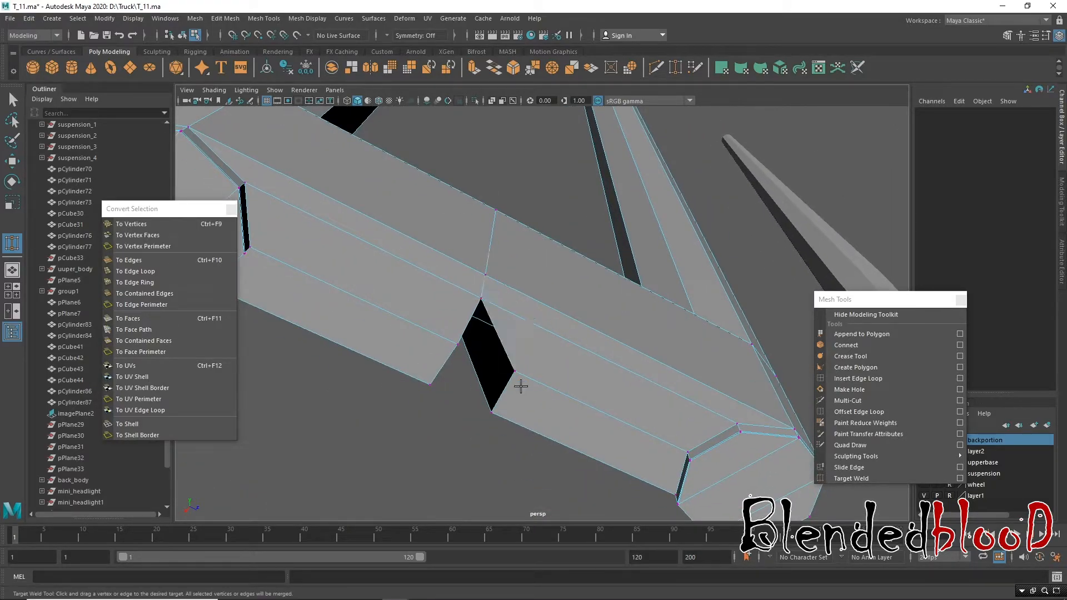
{"action": "left_click_drag", "start_coordinate": [460, 353], "coordinate": [459, 346]}
{"action": "left_click_drag", "start_coordinate": [433, 394], "coordinate": [603, 312], "text": "alt"}
Step: Check the smoothed shape and insert an edge loop around each prong just above the crossbar
{"action": "key", "text": "w"}
{"action": "key", "text": "3"}
{"action": "key", "text": "1"}
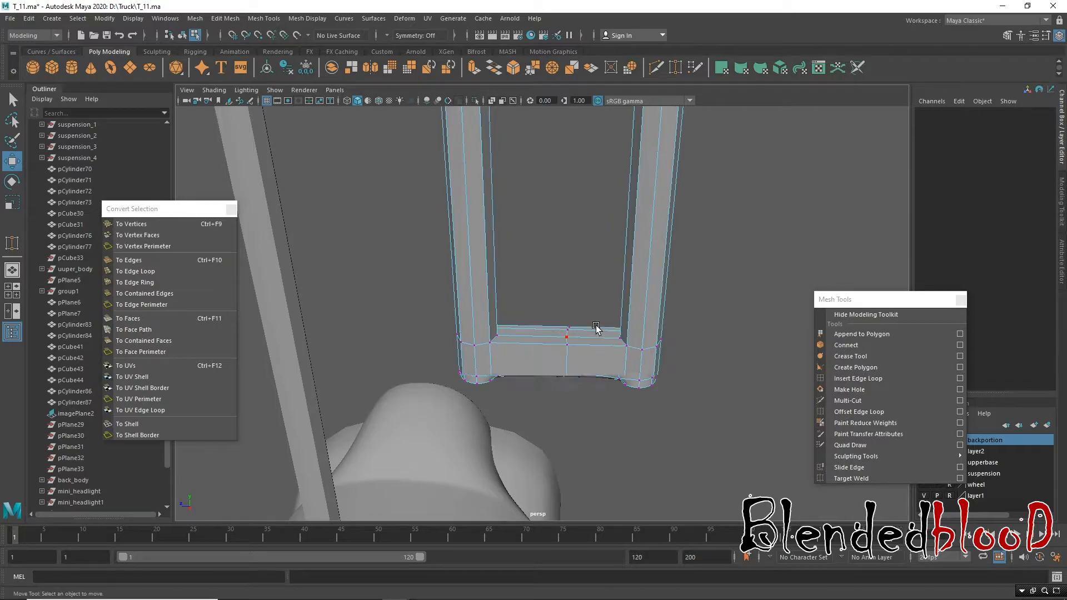
{"action": "left_click", "coordinate": [850, 383]}
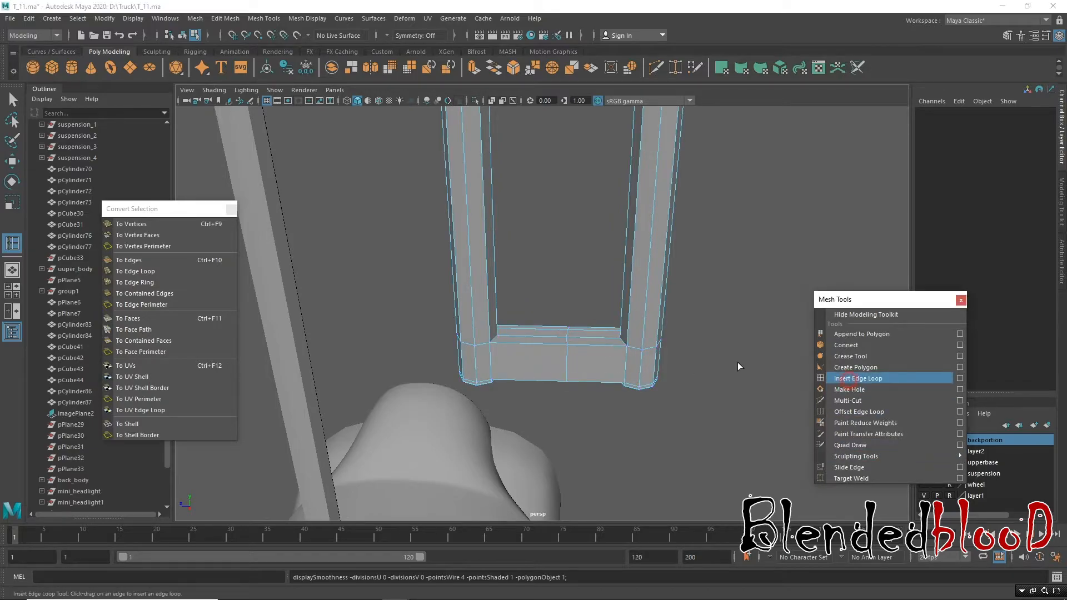
{"action": "left_click", "coordinate": [489, 294]}
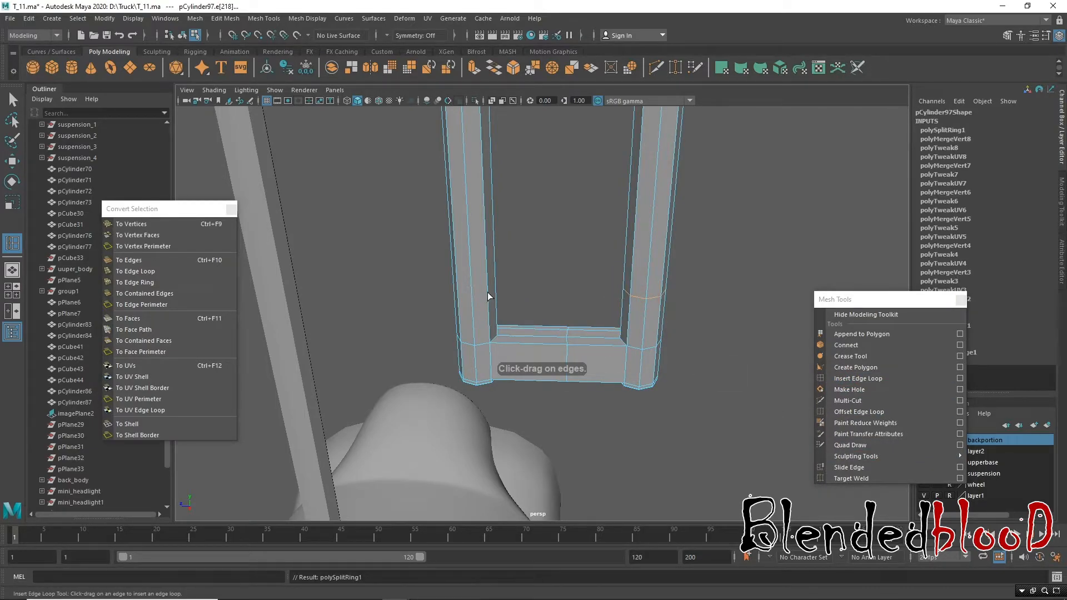
{"action": "key", "text": "w"}
Step: Convert both new edge loops to vertices, flatten them vertically and move them down close to the crossbar
{"action": "left_click_drag", "start_coordinate": [516, 335], "coordinate": [525, 310], "text": "alt"}
{"action": "double_click", "coordinate": [635, 293], "text": "shift"}
{"action": "left_click", "coordinate": [132, 223]}
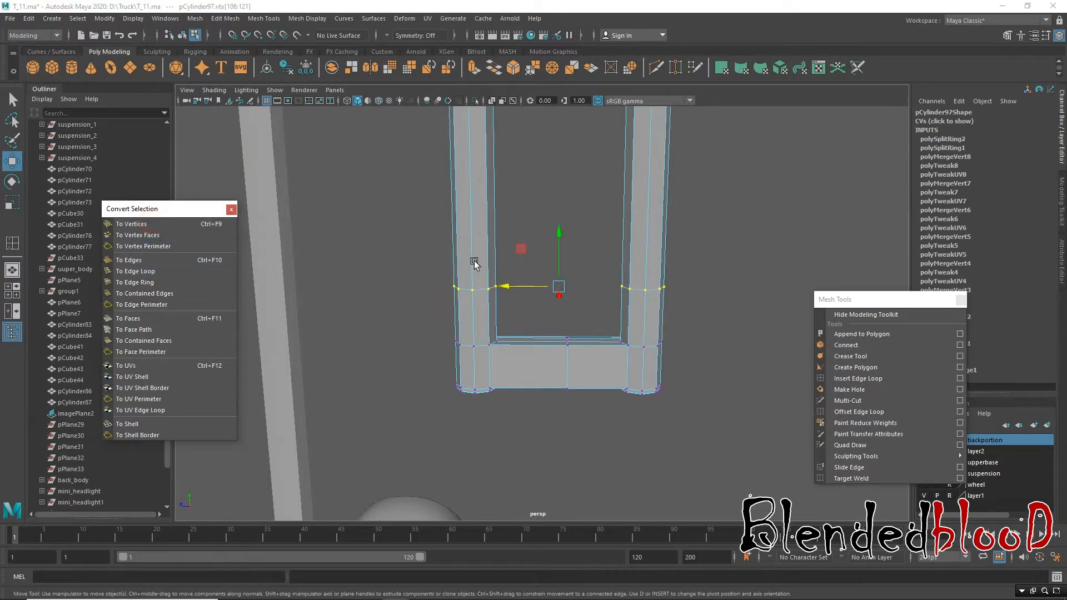
{"action": "key", "text": "r"}
{"action": "left_click_drag", "start_coordinate": [558, 238], "coordinate": [590, 526]}
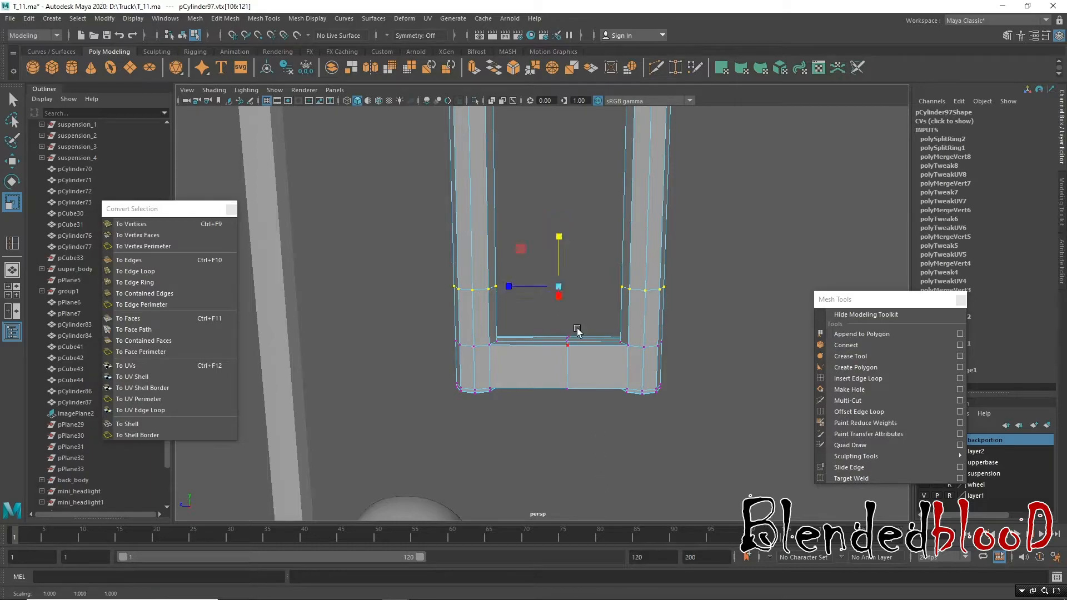
{"action": "key", "text": "w"}
{"action": "left_click_drag", "start_coordinate": [568, 250], "coordinate": [569, 270]}
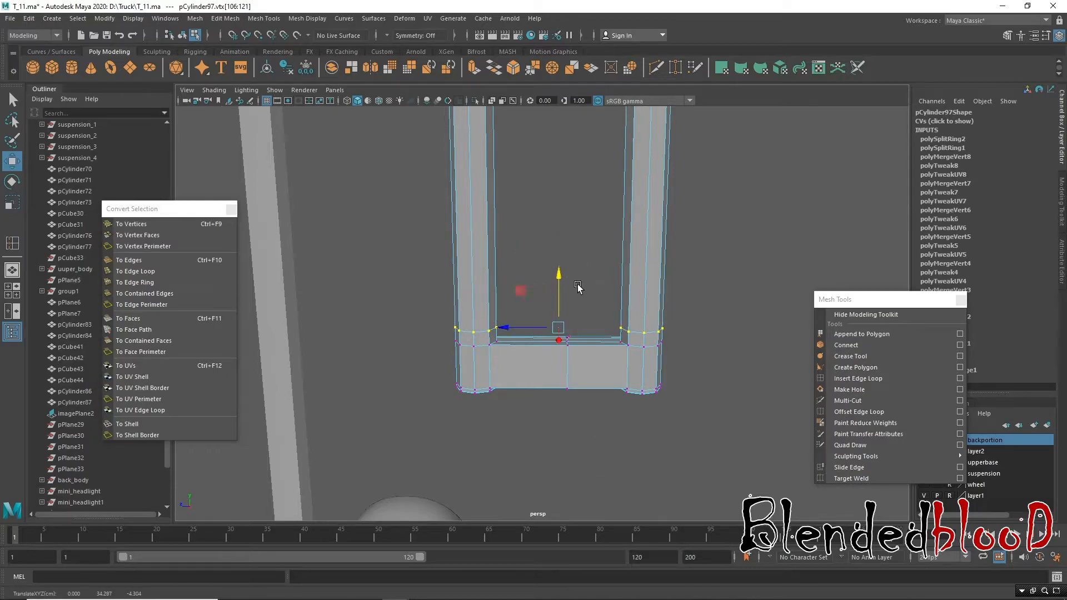
Step: Display the two-pronged mesh smoothed and return to object mode
{"action": "key", "text": "3"}
{"action": "right_click_drag", "start_coordinate": [645, 287], "coordinate": [703, 272]}
{"action": "left_click", "coordinate": [679, 420]}
Step: Move the two-pronged fork along Z to 4.292 so that it straddles the separate center spike
{"action": "left_click_drag", "start_coordinate": [679, 421], "coordinate": [589, 267], "text": "alt"}
{"action": "left_click_drag", "start_coordinate": [594, 362], "coordinate": [536, 309], "text": "alt"}
{"action": "left_click", "coordinate": [465, 312]}
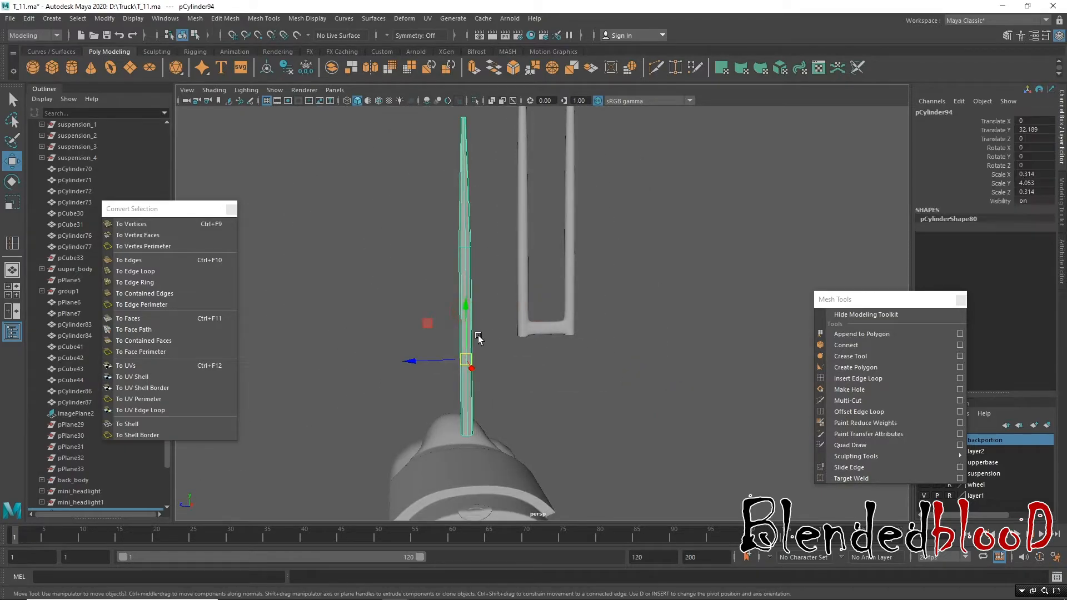
{"action": "left_click", "coordinate": [532, 349]}
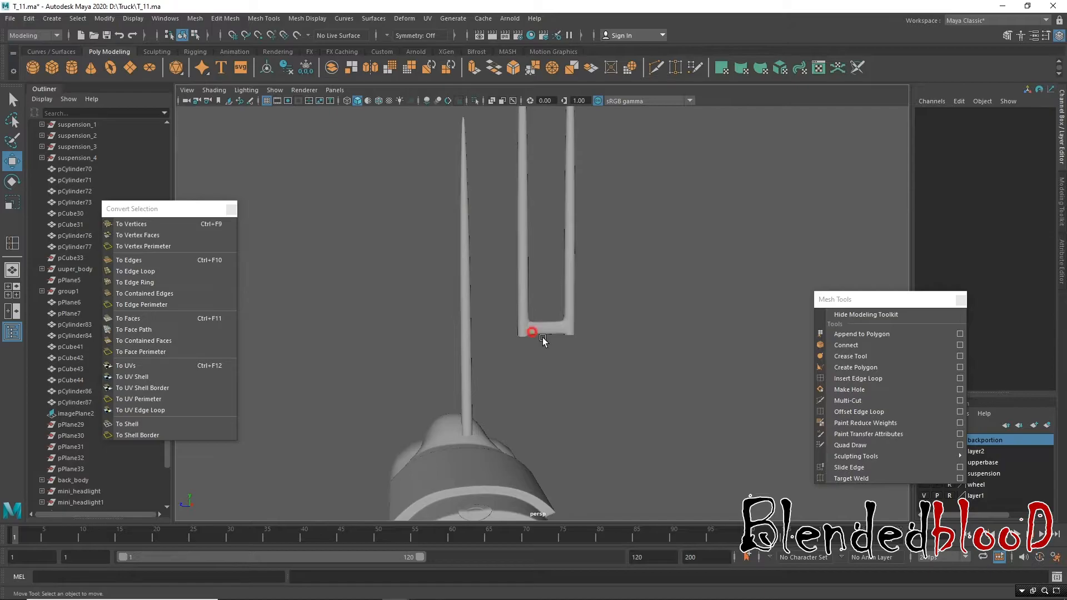
{"action": "left_click", "coordinate": [533, 327]}
{"action": "left_click_drag", "start_coordinate": [498, 179], "coordinate": [416, 206]}
Step: Switch to the four-view layout and scale the fork and center spike together in height, giving the fork a Y scale of 0.573
{"action": "mouse_move", "coordinate": [524, 289]}
{"action": "middle_mouse_down", "text": "alt"}
{"action": "mouse_move", "coordinate": [522, 372]}
{"action": "mouse_move", "coordinate": [529, 303]}
{"action": "middle_mouse_up", "text": "alt"}
{"action": "key", "text": "space"}
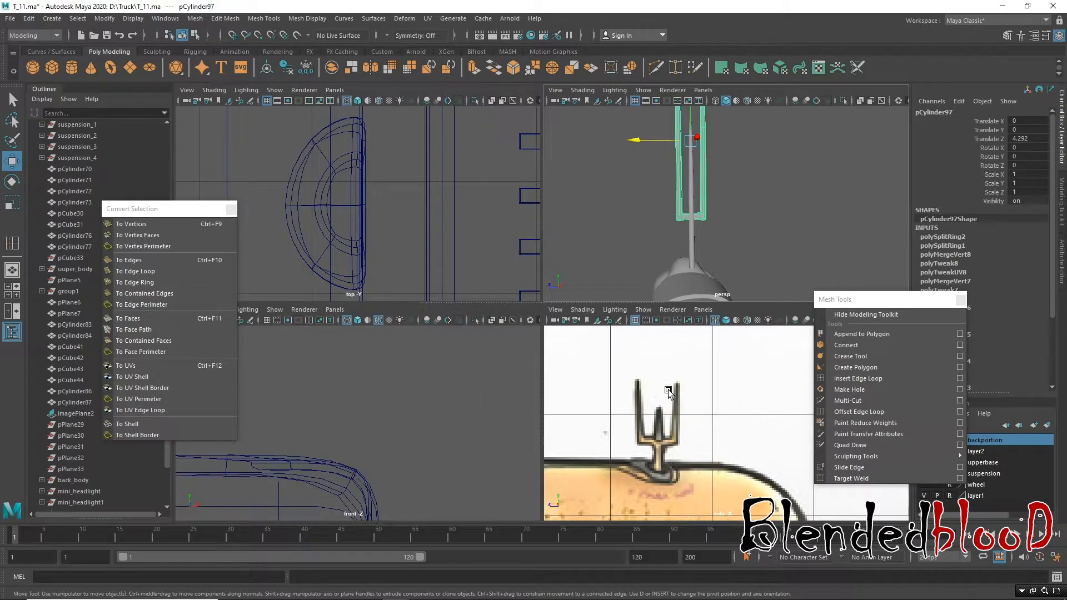
{"action": "key", "text": "f"}
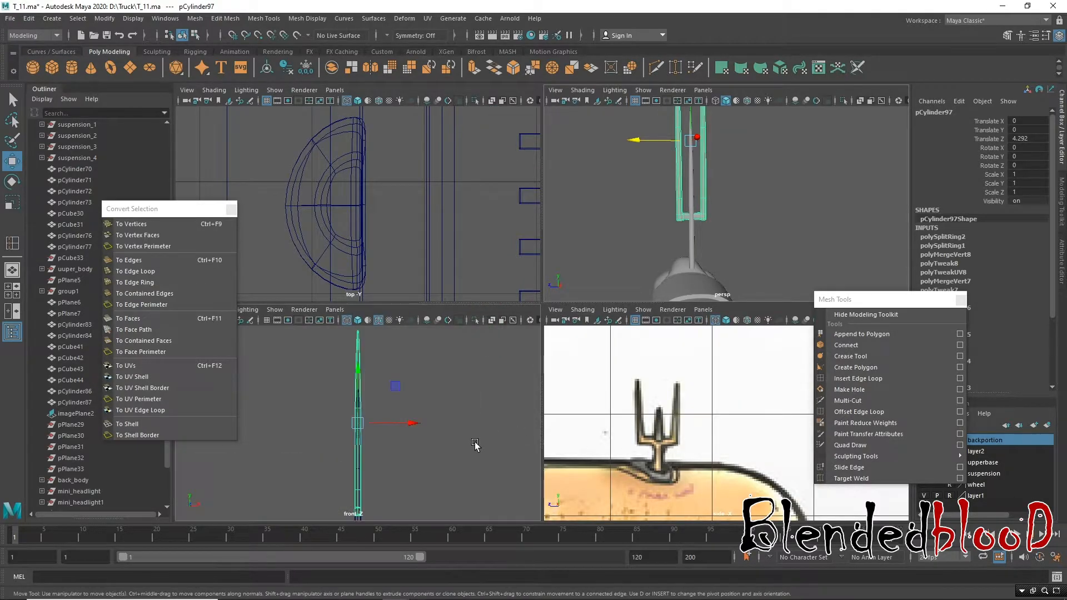
{"action": "middle_click_drag", "start_coordinate": [737, 202], "coordinate": [731, 244], "text": "alt"}
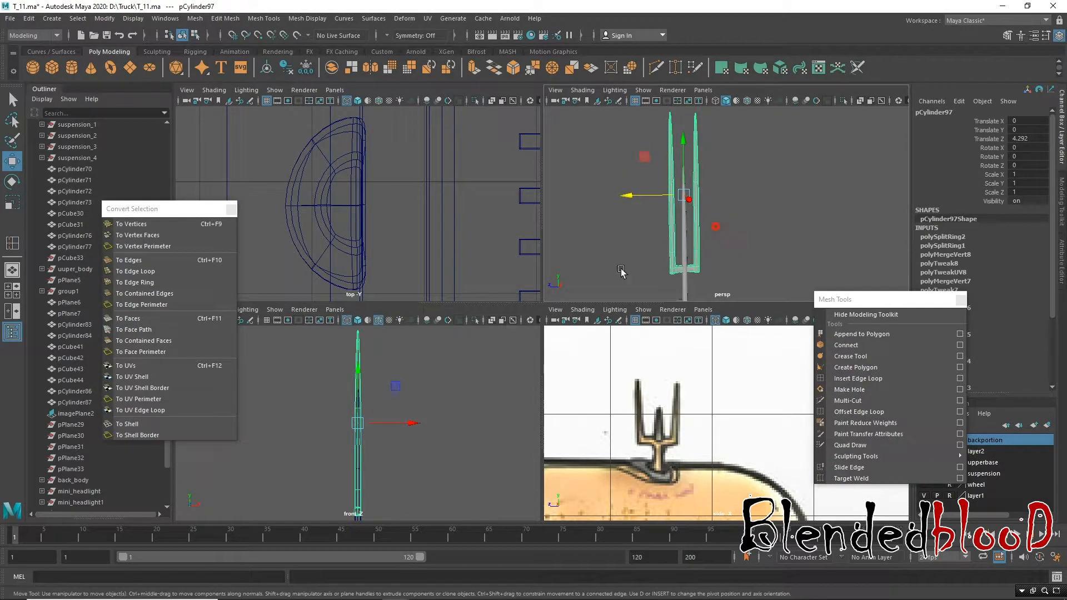
{"action": "left_click_drag", "start_coordinate": [620, 268], "coordinate": [707, 222]}
{"action": "key", "text": "r"}
{"action": "left_click_drag", "start_coordinate": [683, 148], "coordinate": [684, 165]}
{"action": "key", "text": "w"}
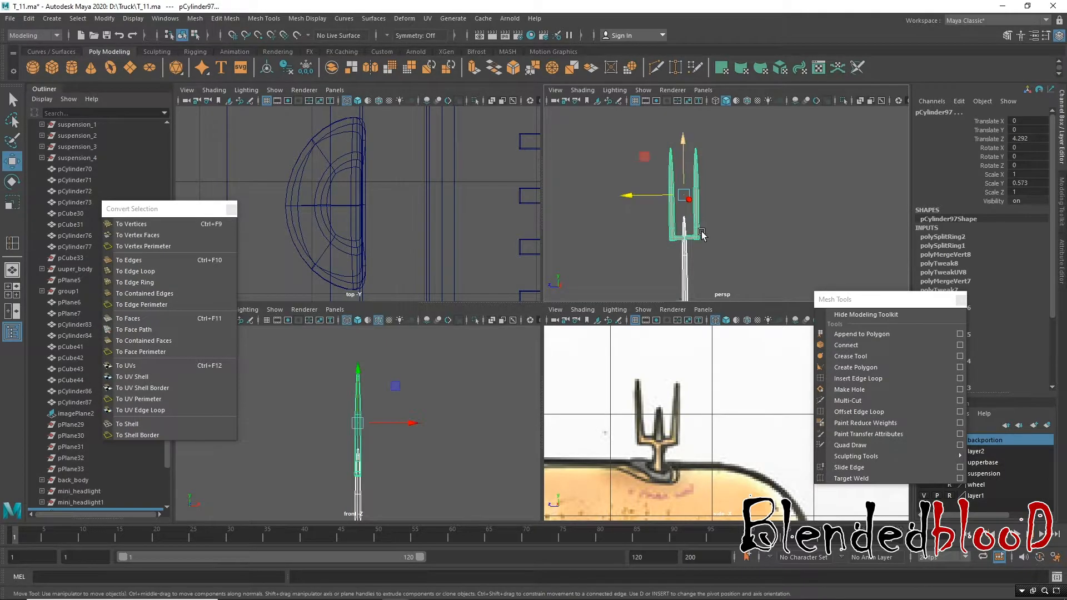
Step: Lower the fork and center spike together toward the headlight, bringing the fork to Translate Y -3.619, and select only the fork
{"action": "middle_click_drag", "start_coordinate": [698, 231], "coordinate": [687, 199], "text": "alt"}
{"action": "left_click_drag", "start_coordinate": [674, 118], "coordinate": [678, 161]}
{"action": "left_click", "coordinate": [725, 198]}
{"action": "left_click", "coordinate": [687, 197]}
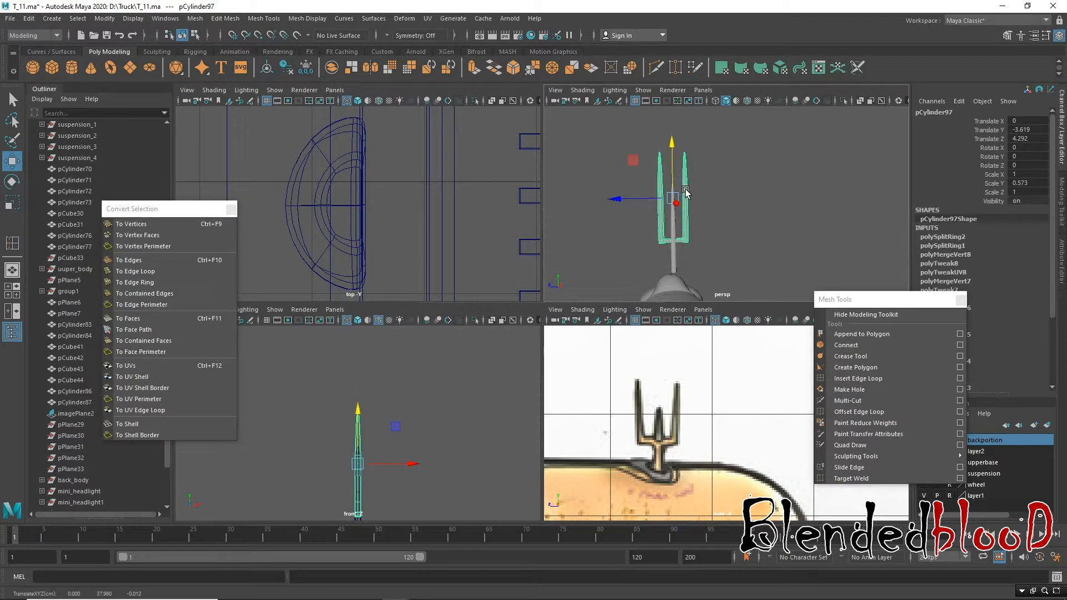
{"action": "scroll", "coordinate": [704, 245], "scroll_direction": "up", "scroll_amount": 5}
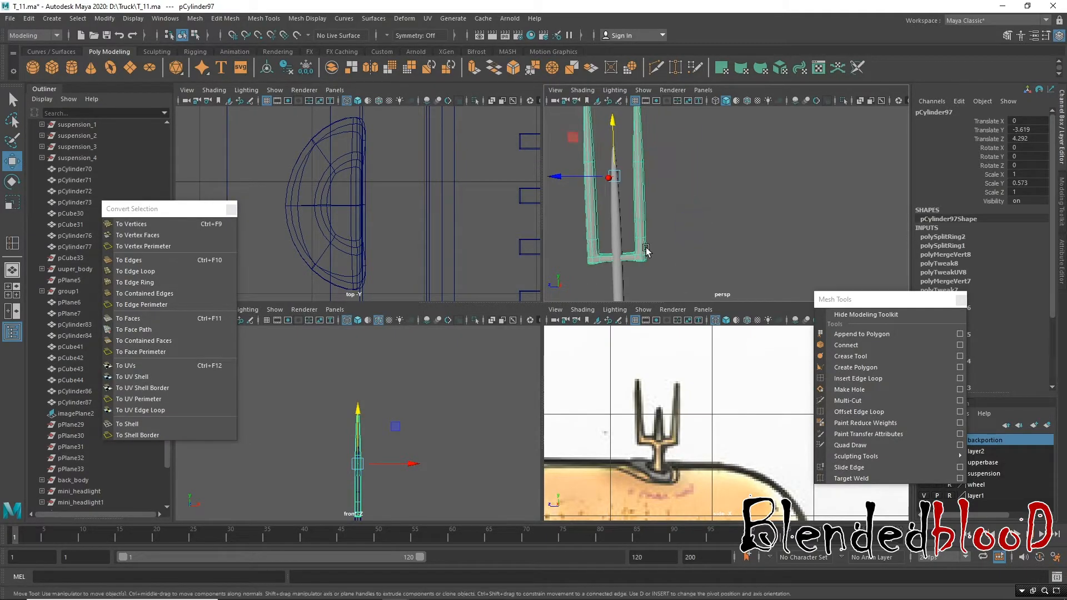
{"action": "right_click_drag", "start_coordinate": [661, 227], "coordinate": [624, 226]}
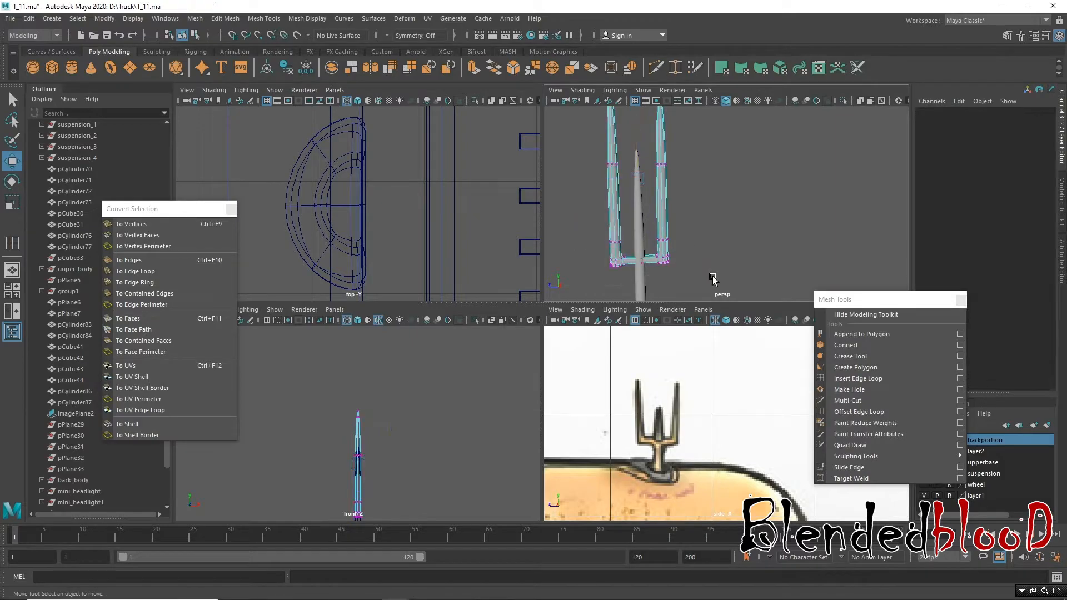
{"action": "right_click_drag", "start_coordinate": [715, 280], "coordinate": [646, 216], "text": "alt"}
{"action": "left_click_drag", "start_coordinate": [745, 121], "coordinate": [684, 245]}
{"action": "key", "text": "f"}
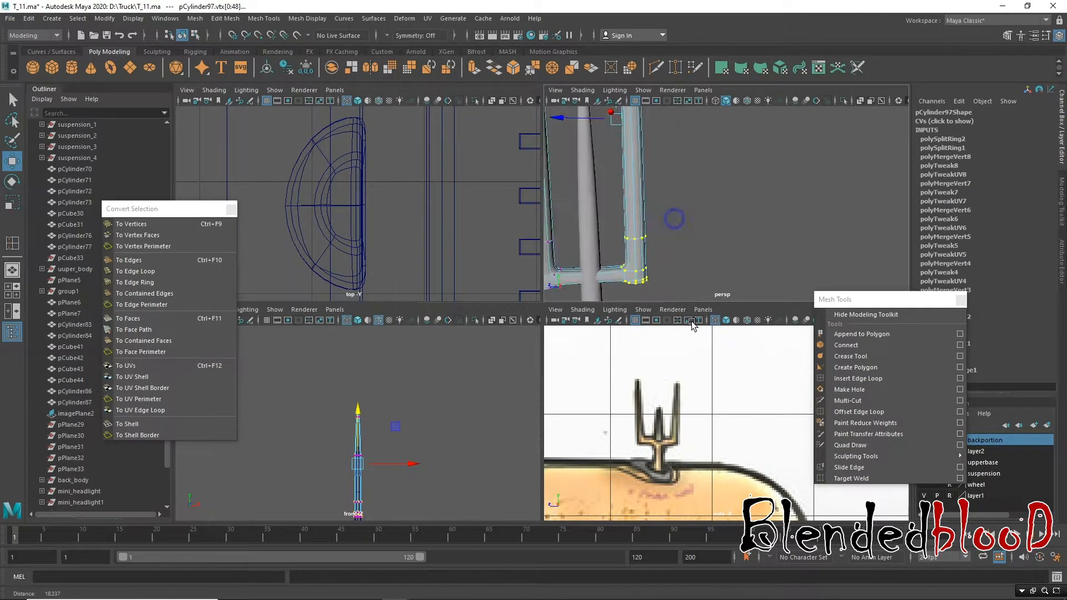
Step: Show the fork unsmoothed and delete the middle edge loop of the crossbar together with its leftover vertices
{"action": "key", "text": "1"}
{"action": "right_click_drag", "start_coordinate": [671, 246], "coordinate": [649, 266]}
{"action": "left_click", "coordinate": [753, 225]}
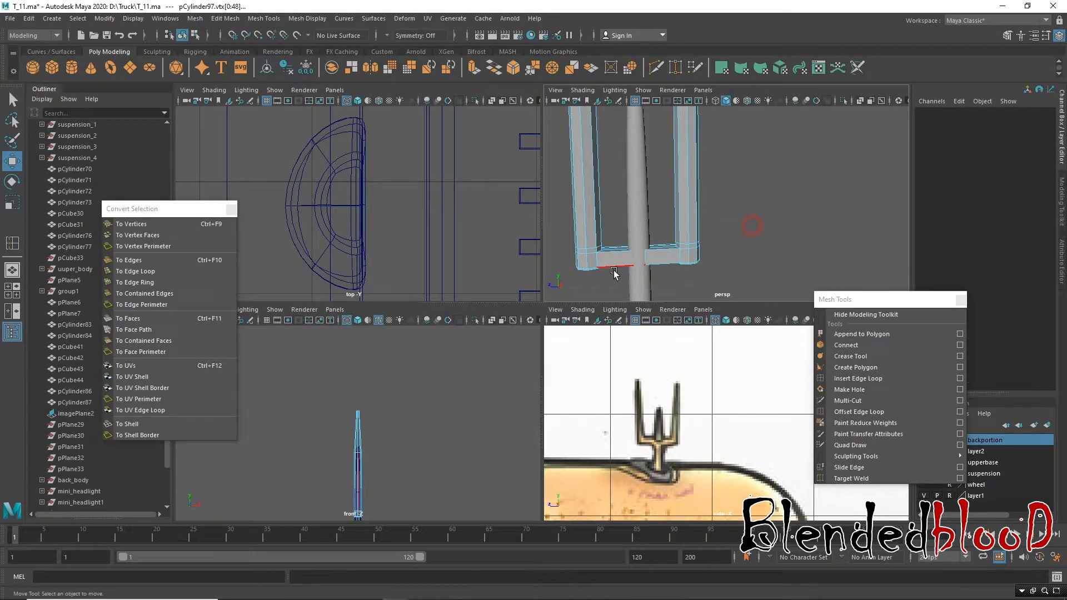
{"action": "left_click", "coordinate": [643, 258]}
{"action": "left_click", "coordinate": [649, 259]}
{"action": "right_click_drag", "start_coordinate": [649, 259], "coordinate": [609, 236]}
{"action": "left_click_drag", "start_coordinate": [612, 216], "coordinate": [656, 296]}
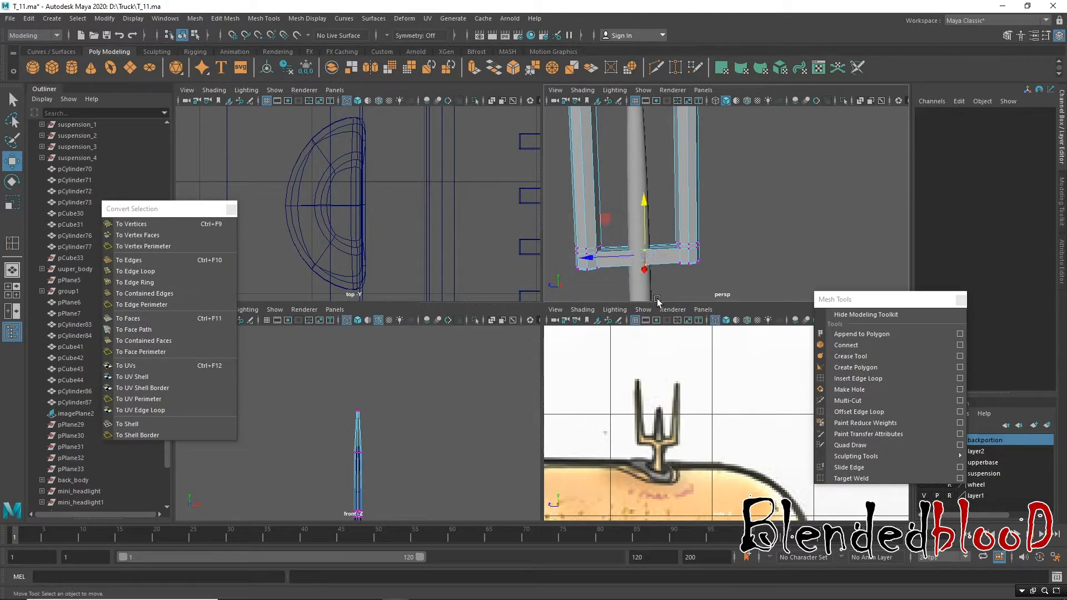
{"action": "key", "text": "Delete"}
Step: Widen the fork by moving all vertices of one prong outward, and return to object mode
{"action": "right_click_drag", "start_coordinate": [689, 217], "coordinate": [684, 217]}
{"action": "scroll", "coordinate": [663, 197], "scroll_direction": "down", "scroll_amount": 5}
{"action": "left_click_drag", "start_coordinate": [663, 197], "coordinate": [713, 282], "text": "alt"}
{"action": "mouse_move", "coordinate": [652, 192]}
{"action": "left_mouse_down"}
{"action": "mouse_move", "coordinate": [627, 194]}
{"action": "mouse_move", "coordinate": [645, 194]}
{"action": "left_mouse_up"}
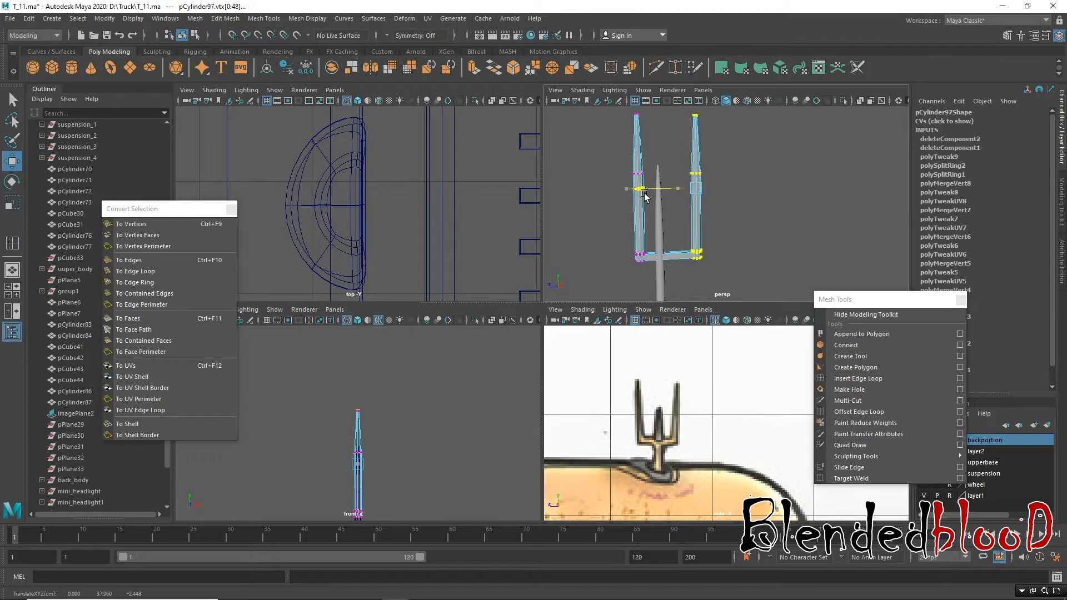
{"action": "right_click_drag", "start_coordinate": [718, 167], "coordinate": [658, 212]}
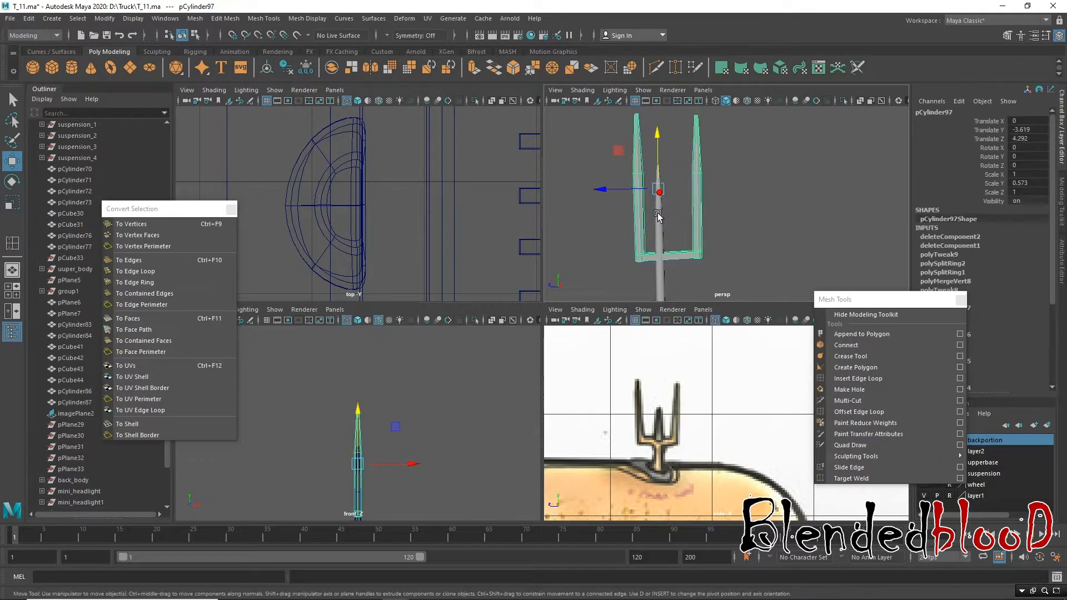
Step: Scale the center spike up uniformly to 0.391 in X and Z and 2.892 in Y
{"action": "left_click", "coordinate": [658, 214]}
{"action": "key", "text": "r"}
{"action": "left_click_drag", "start_coordinate": [660, 272], "coordinate": [684, 288]}
{"action": "key", "text": "w"}
Step: Re-center the fork on the center spike by moving it to Translate Z 4.976, and display it smoothed
{"action": "middle_click_drag", "start_coordinate": [684, 229], "coordinate": [645, 204], "text": "alt"}
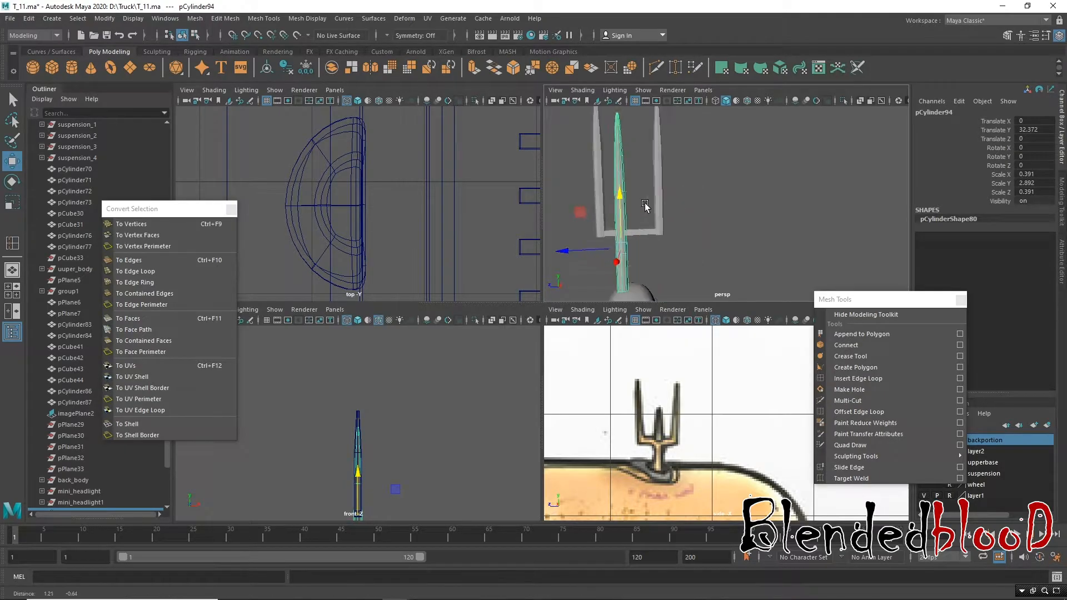
{"action": "left_click", "coordinate": [646, 209]}
{"action": "left_click_drag", "start_coordinate": [558, 158], "coordinate": [542, 155]}
{"action": "key", "text": "3"}
{"action": "middle_click_drag", "start_coordinate": [679, 191], "coordinate": [687, 225], "text": "alt"}
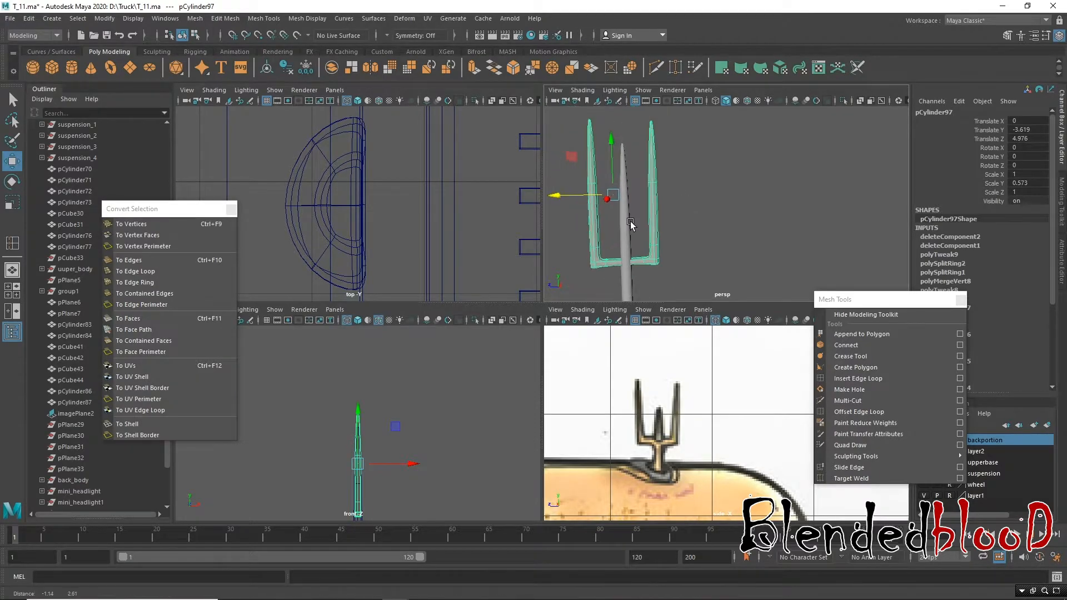
Step: Shorten the center spike to Scale Y 2.132 and lower it to about Translate Y 31.46
{"action": "left_click", "coordinate": [641, 243]}
{"action": "left_click_drag", "start_coordinate": [653, 248], "coordinate": [648, 248], "text": "alt"}
{"action": "left_click", "coordinate": [639, 241]}
{"action": "left_click_drag", "start_coordinate": [663, 197], "coordinate": [634, 177], "text": "alt"}
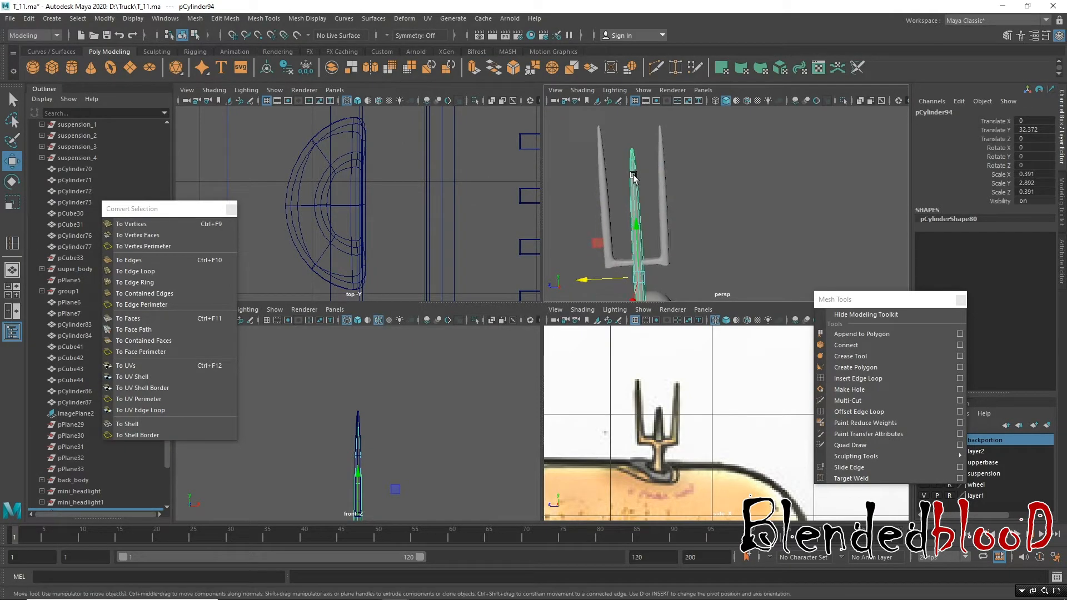
{"action": "left_click", "coordinate": [712, 199]}
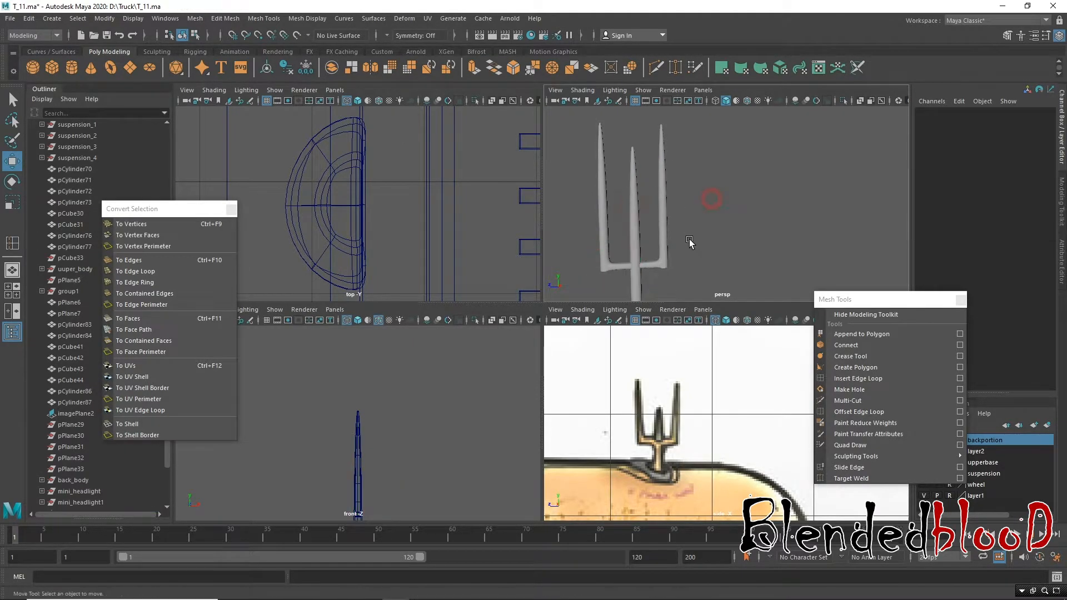
{"action": "left_click", "coordinate": [636, 220]}
{"action": "left_click_drag", "start_coordinate": [640, 249], "coordinate": [644, 219], "text": "alt"}
{"action": "key", "text": "r"}
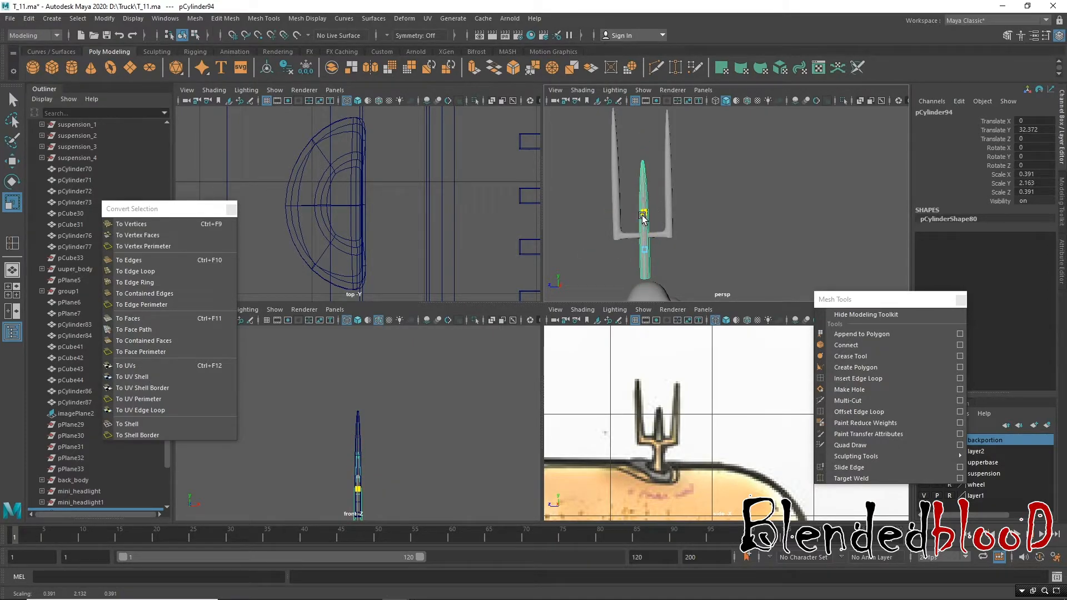
{"action": "key", "text": "w"}
{"action": "left_click_drag", "start_coordinate": [648, 221], "coordinate": [641, 210]}
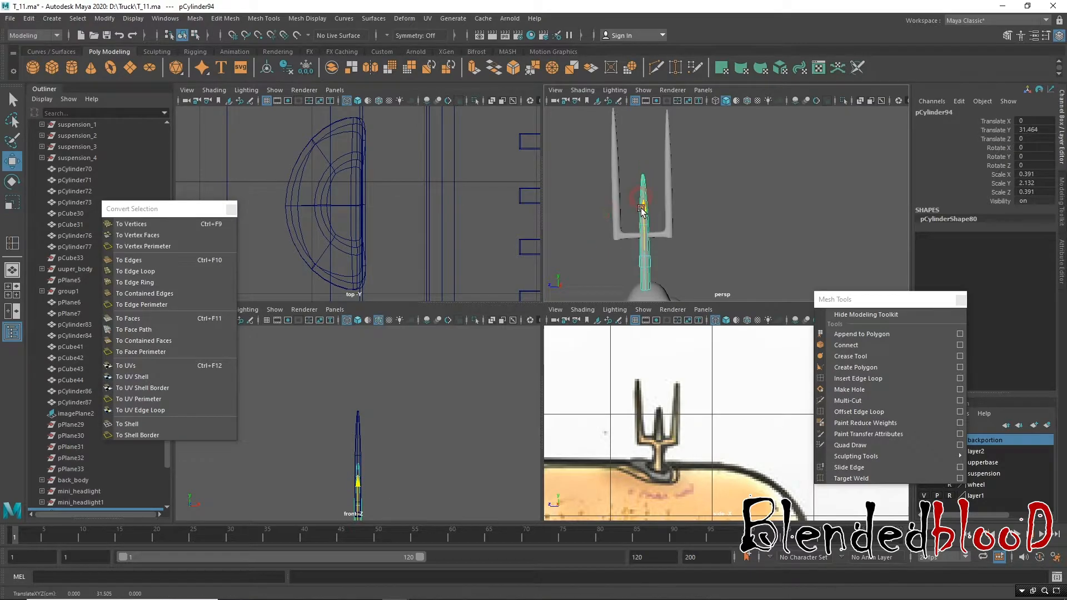
{"action": "left_click", "coordinate": [742, 224]}
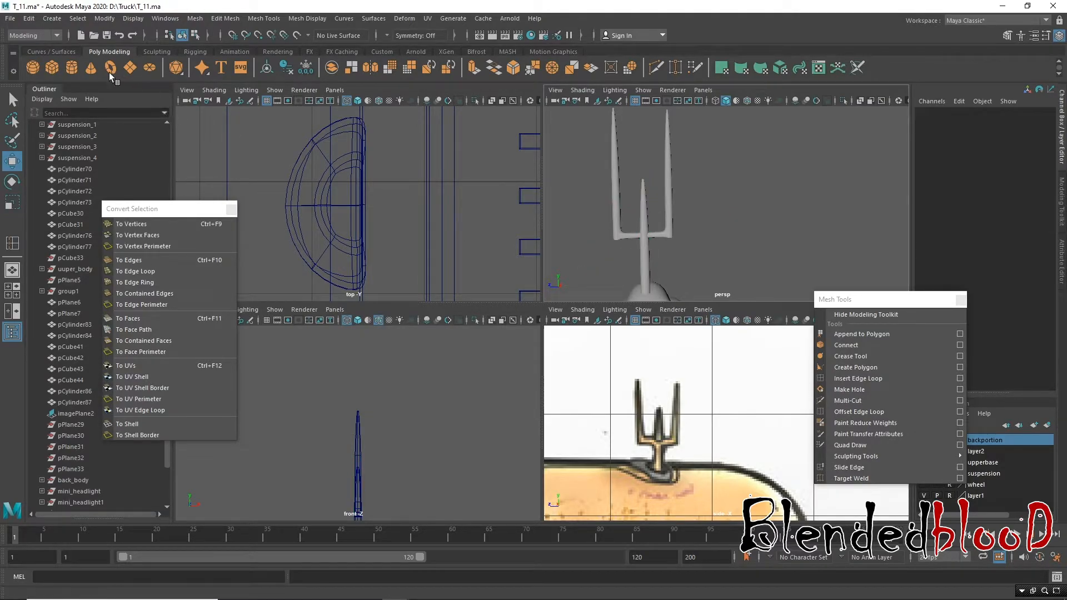
Step: Create a polygon cylinder, move it clear of the truck to Translate X 13.26, and set its axis subdivisions to 12
{"action": "left_click", "coordinate": [73, 69]}
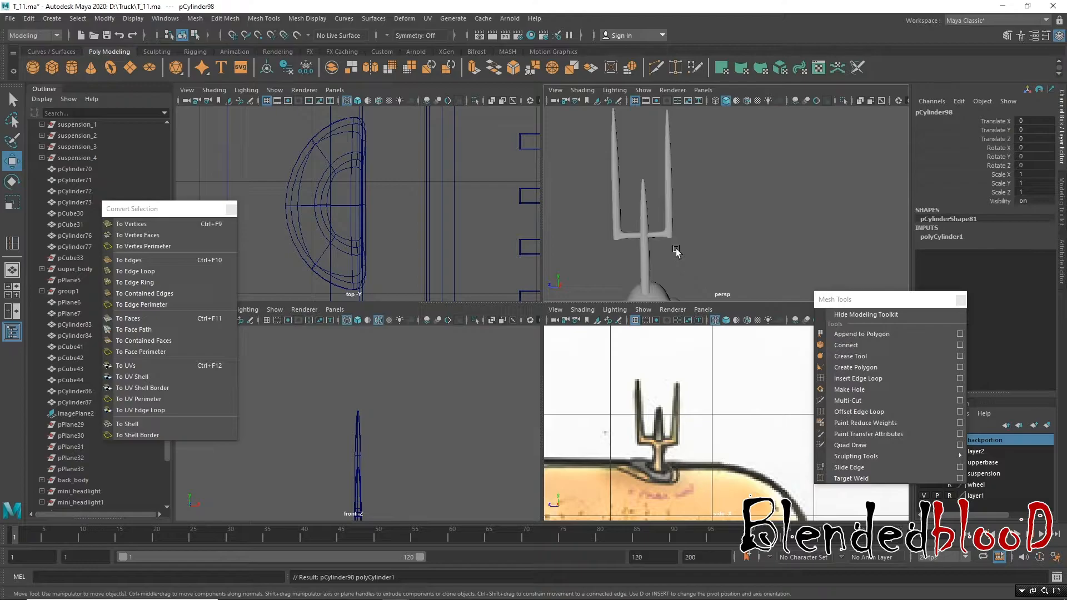
{"action": "right_click_drag", "start_coordinate": [334, 158], "coordinate": [274, 157], "text": "alt"}
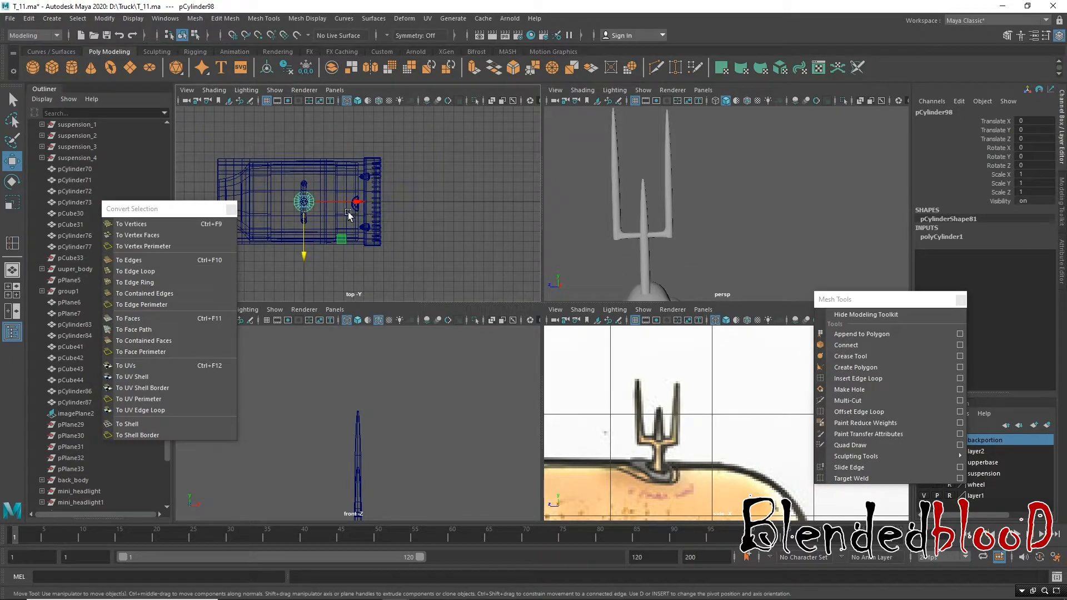
{"action": "middle_click_drag", "start_coordinate": [473, 239], "coordinate": [606, 239]}
{"action": "left_click", "coordinate": [941, 237]}
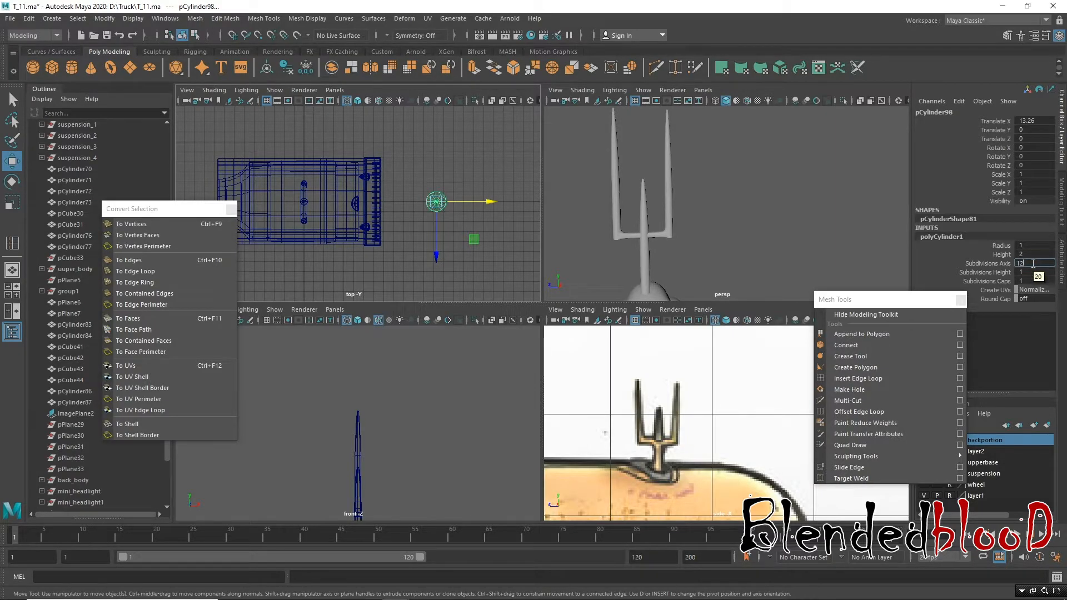
{"action": "key", "text": "Return"}
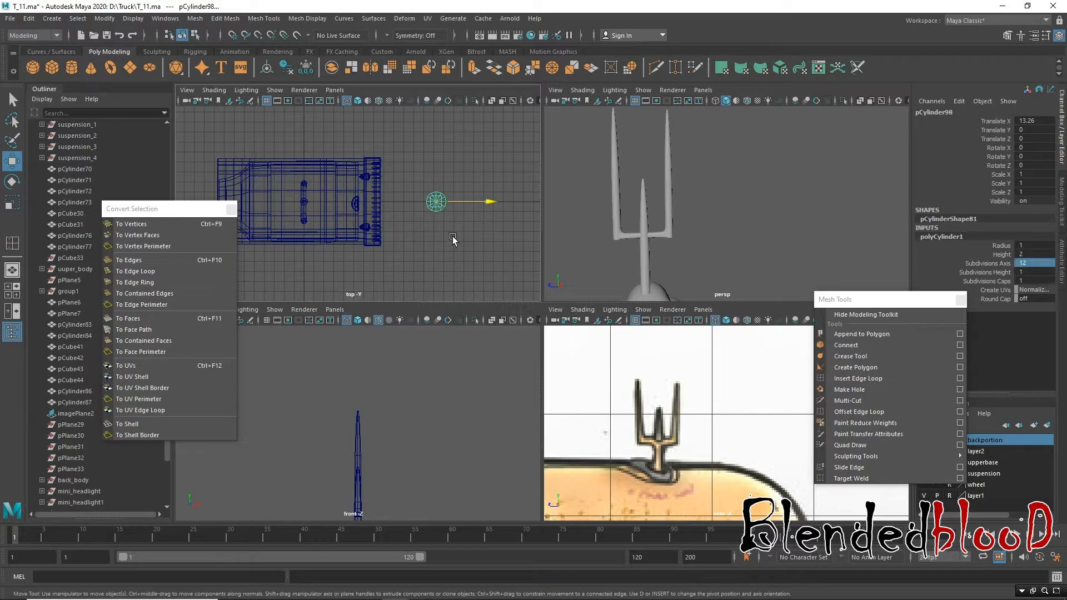
Step: Move the cylinder back and up to the lower end of the center spike's shaft, at Translate Y 28.238
{"action": "left_click_drag", "start_coordinate": [487, 205], "coordinate": [443, 205]}
{"action": "key", "text": "space"}
{"action": "right_click_drag", "start_coordinate": [691, 255], "coordinate": [669, 247], "text": "alt"}
{"action": "left_click_drag", "start_coordinate": [669, 246], "coordinate": [544, 323], "text": "alt"}
{"action": "right_click_drag", "start_coordinate": [588, 350], "coordinate": [564, 364], "text": "alt"}
{"action": "left_click_drag", "start_coordinate": [540, 329], "coordinate": [519, 271]}
{"action": "key", "text": "f"}
{"action": "right_click_drag", "start_coordinate": [538, 301], "coordinate": [531, 367], "text": "alt"}
{"action": "left_click_drag", "start_coordinate": [531, 367], "coordinate": [616, 359], "text": "alt"}
{"action": "left_click_drag", "start_coordinate": [482, 299], "coordinate": [417, 290]}
{"action": "middle_click_drag", "start_coordinate": [411, 290], "coordinate": [512, 324], "text": "alt"}
{"action": "right_click_drag", "start_coordinate": [510, 324], "coordinate": [370, 252], "text": "alt"}
{"action": "left_click_drag", "start_coordinate": [573, 334], "coordinate": [417, 306]}
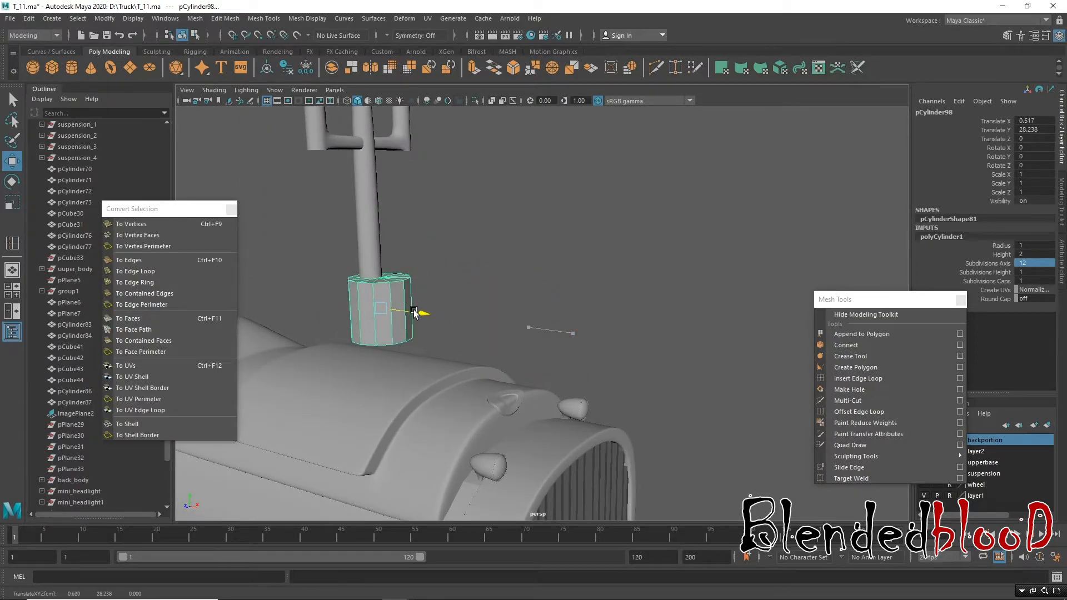
Step: Center the cylinder on the spike in the top view by moving it to Translate X -0.001
{"action": "key", "text": "space"}
{"action": "key", "text": "f"}
{"action": "middle_click_drag", "start_coordinate": [408, 241], "coordinate": [438, 252], "text": "alt"}
{"action": "left_click_drag", "start_coordinate": [441, 217], "coordinate": [425, 219]}
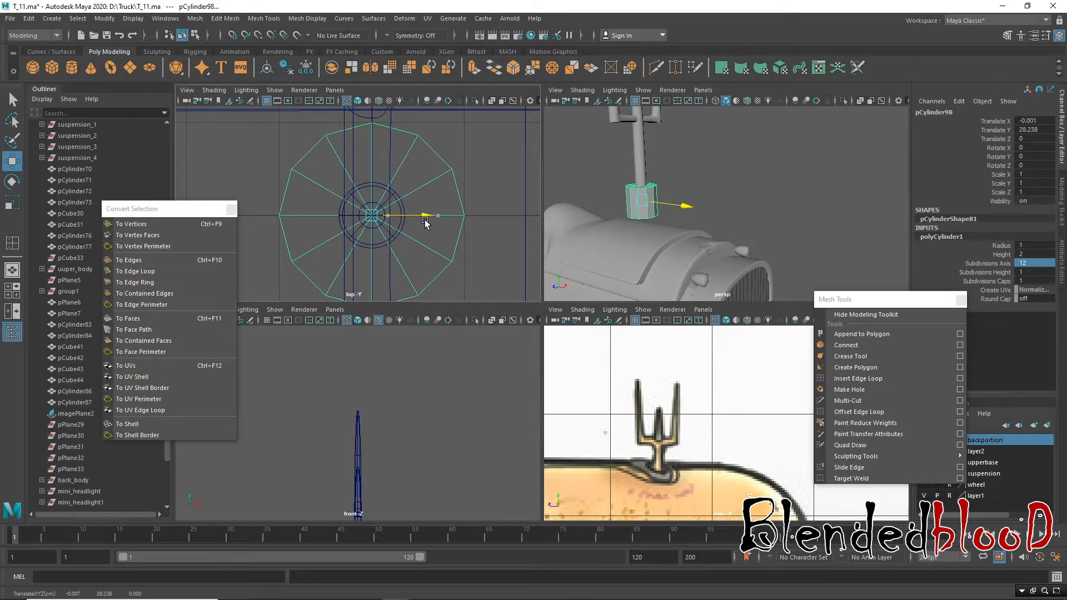
Step: Flatten the cylinder to Scale Y 0.398 and raise it to the fork's crossbar at Translate Y 33.448
{"action": "key", "text": "space"}
{"action": "scroll", "coordinate": [548, 372], "scroll_direction": "up", "scroll_amount": 4}
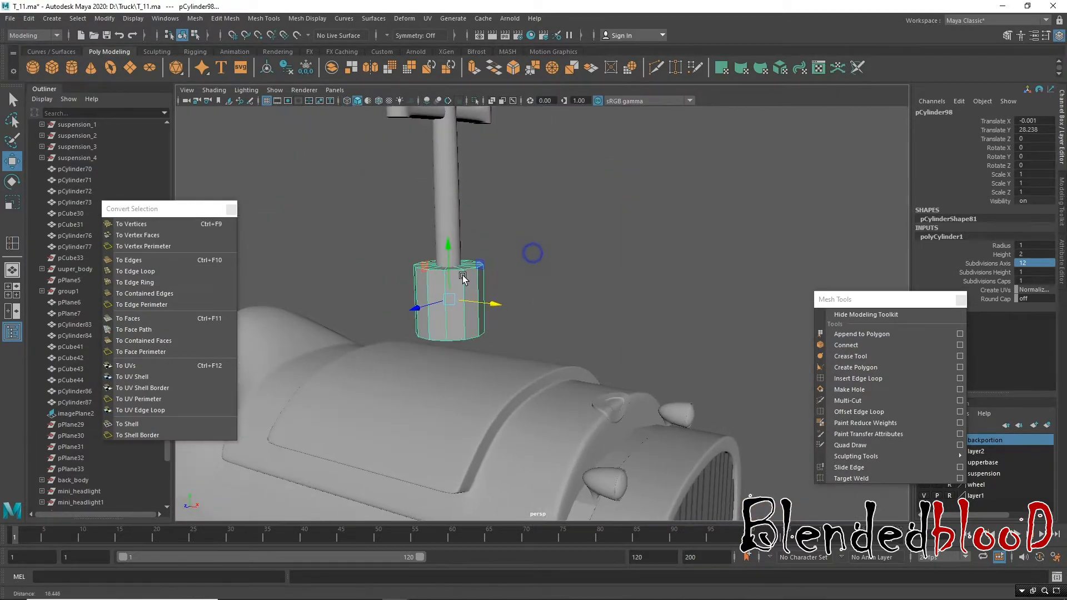
{"action": "key", "text": "r"}
{"action": "left_click_drag", "start_coordinate": [514, 328], "coordinate": [527, 375]}
{"action": "key", "text": "w"}
{"action": "left_click_drag", "start_coordinate": [515, 331], "coordinate": [484, 145]}
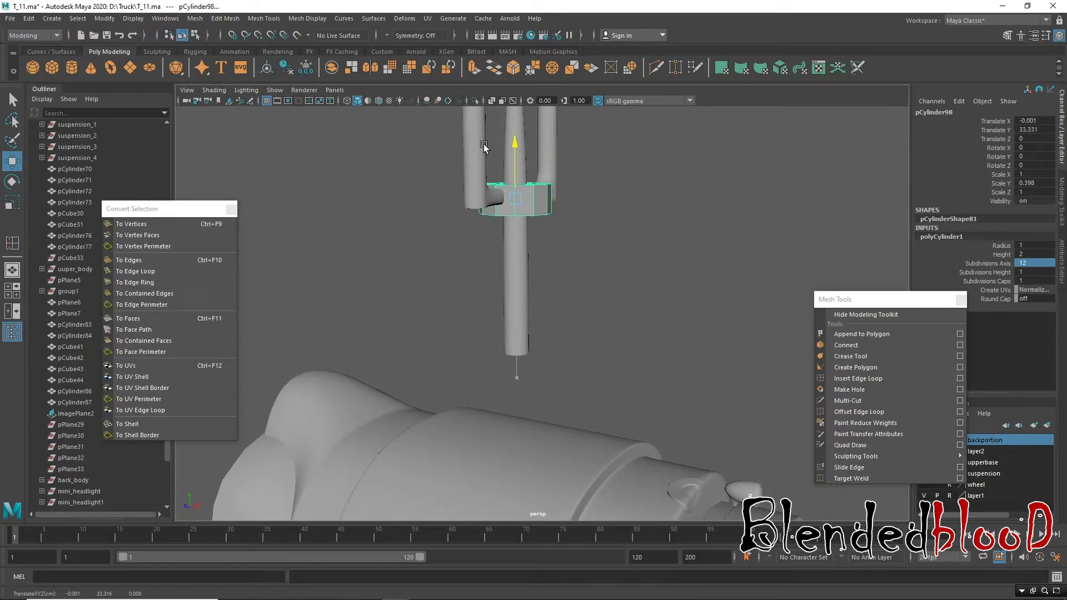
Step: Scale the collar down uniformly to 0.66 in X and Z and 0.263 in Y, and raise it to Translate Y 33.465
{"action": "left_click_drag", "start_coordinate": [552, 195], "coordinate": [612, 202], "text": "alt"}
{"action": "middle_click_drag", "start_coordinate": [612, 202], "coordinate": [558, 398], "text": "alt"}
{"action": "scroll", "coordinate": [574, 305], "scroll_direction": "up", "scroll_amount": 3}
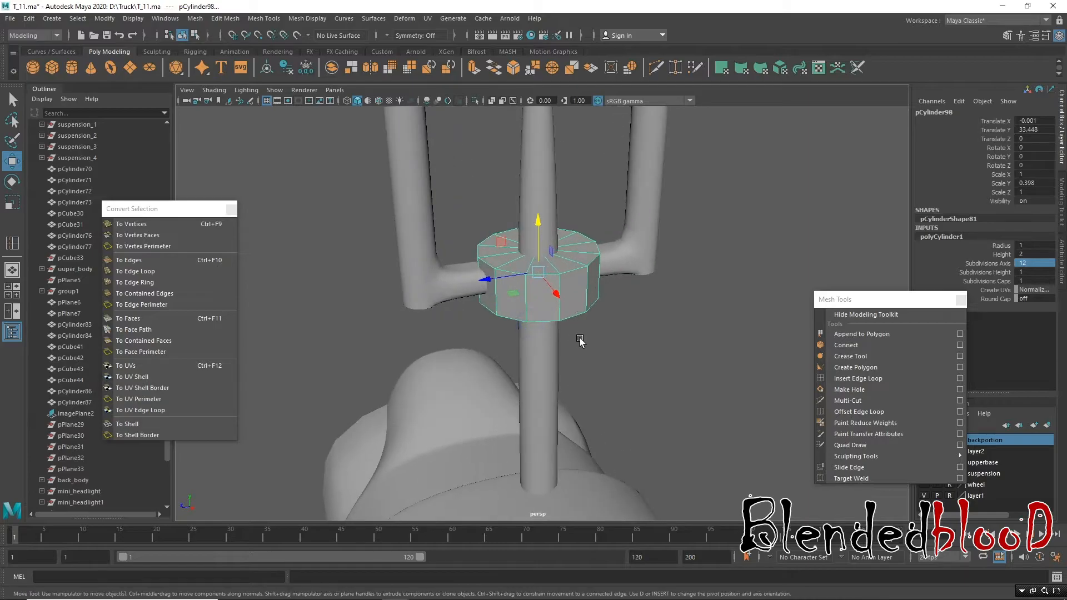
{"action": "middle_click_drag", "start_coordinate": [574, 305], "coordinate": [580, 395], "text": "alt"}
{"action": "scroll", "coordinate": [581, 396], "scroll_direction": "up", "scroll_amount": 2}
{"action": "middle_click_drag", "start_coordinate": [543, 297], "coordinate": [546, 344], "text": "alt"}
{"action": "key", "text": "r"}
{"action": "left_click_drag", "start_coordinate": [547, 381], "coordinate": [488, 352]}
{"action": "left_click_drag", "start_coordinate": [532, 425], "coordinate": [566, 440], "text": "alt"}
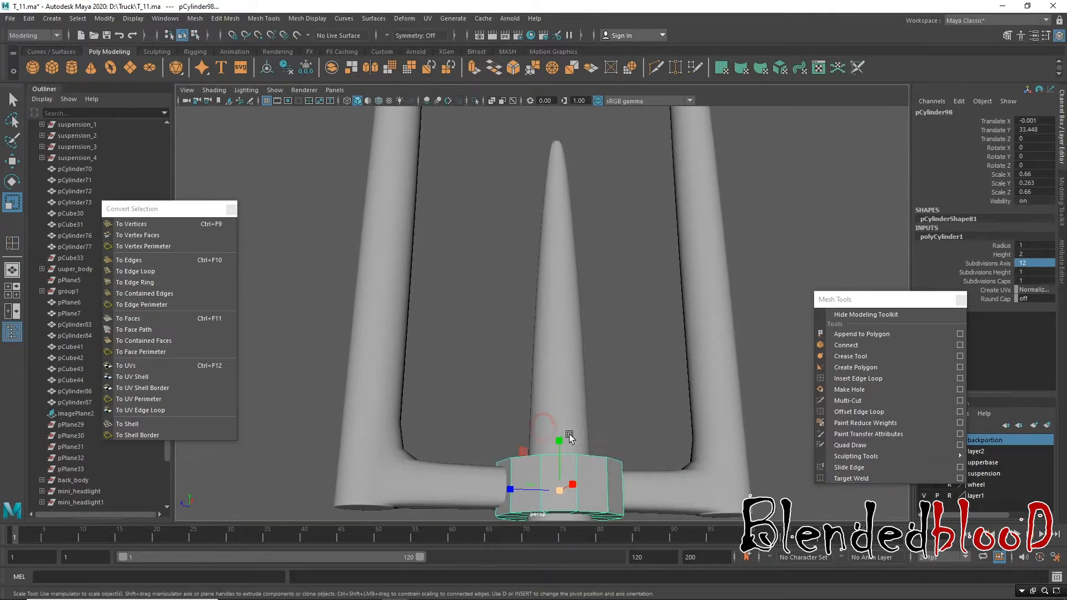
{"action": "middle_click_drag", "start_coordinate": [565, 441], "coordinate": [550, 367], "text": "alt"}
{"action": "left_click_drag", "start_coordinate": [549, 367], "coordinate": [543, 398], "text": "alt"}
{"action": "key", "text": "w"}
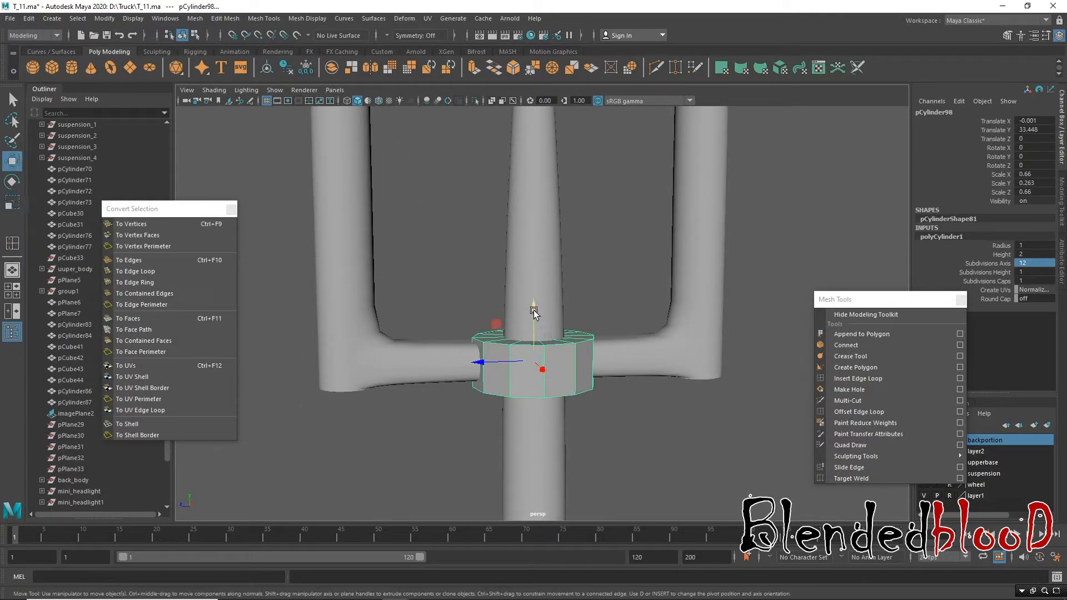
{"action": "left_click_drag", "start_coordinate": [534, 311], "coordinate": [535, 307]}
{"action": "left_click_drag", "start_coordinate": [632, 388], "coordinate": [694, 396], "text": "alt"}
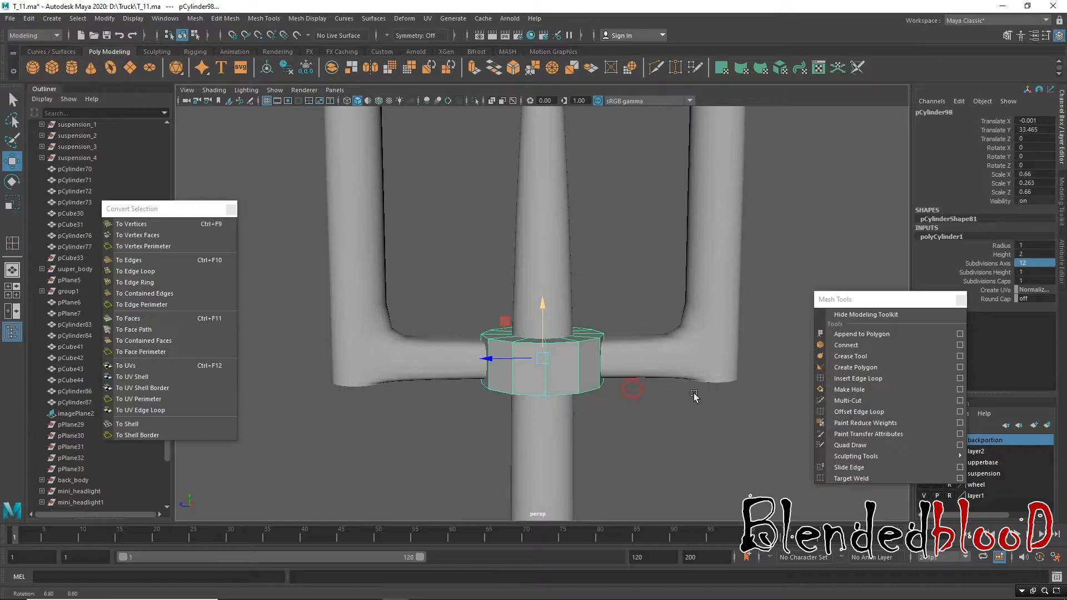
Step: Insert four edge loops around the collar near its upper and lower rims and show it smoothed in object mode
{"action": "left_click", "coordinate": [858, 378]}
{"action": "left_click", "coordinate": [579, 347]}
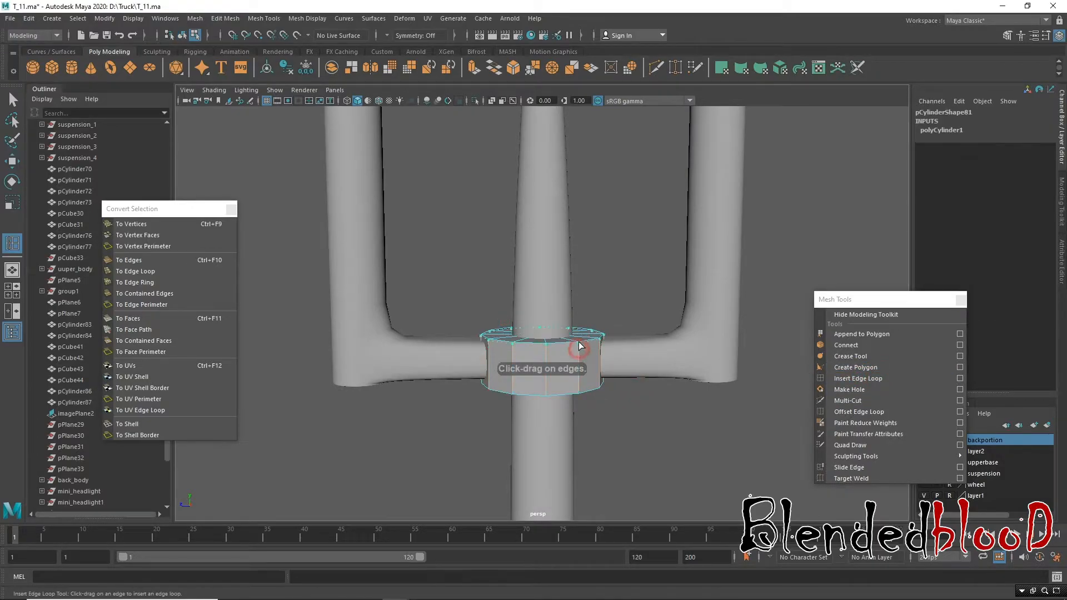
{"action": "left_click_drag", "start_coordinate": [578, 346], "coordinate": [580, 395]}
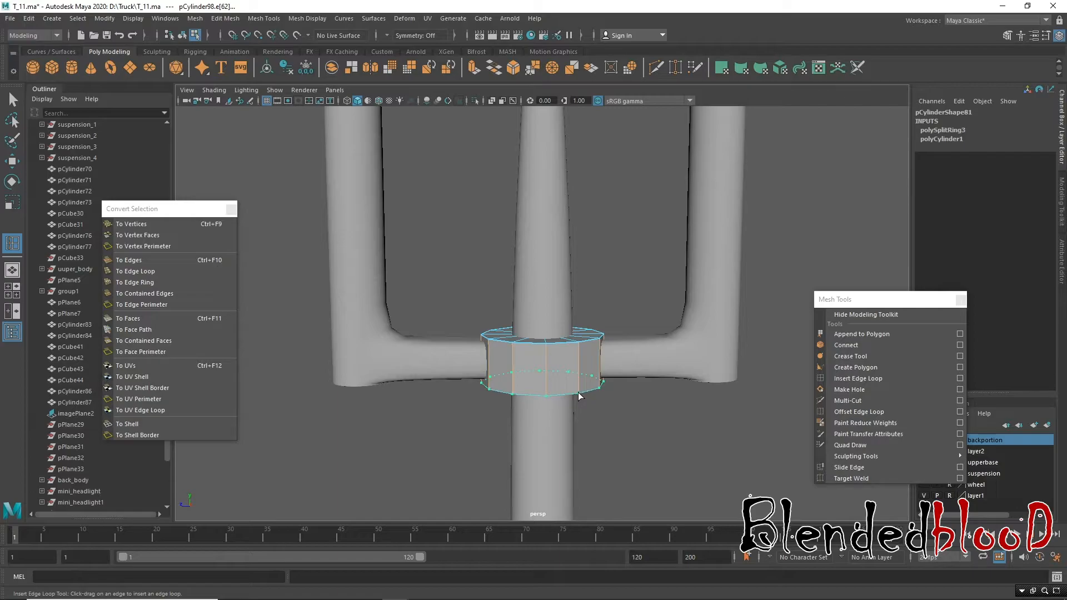
{"action": "left_click", "coordinate": [579, 351]}
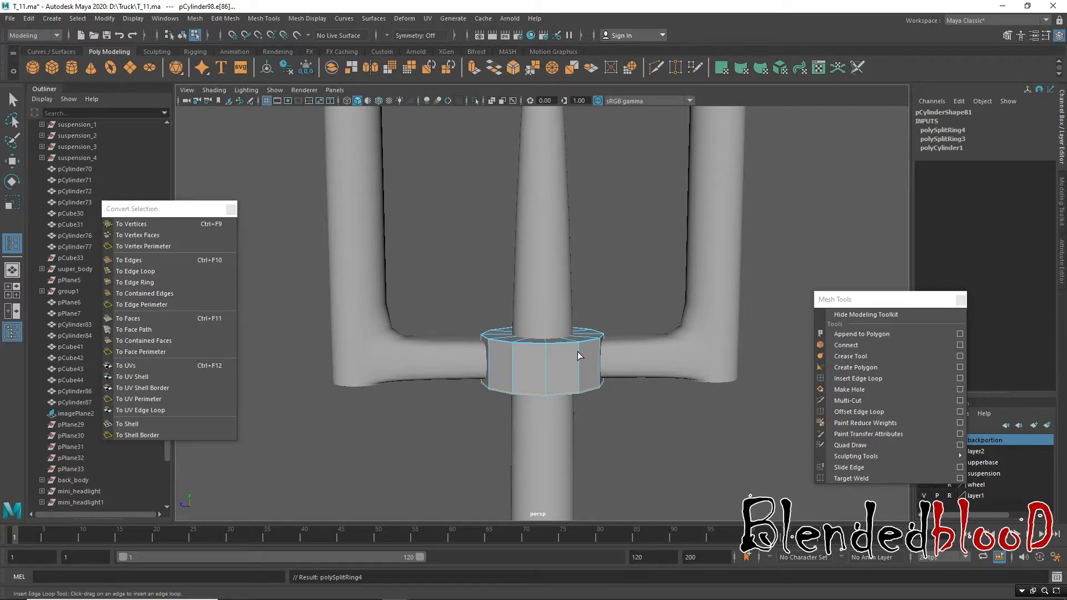
{"action": "left_click", "coordinate": [578, 349]}
{"action": "left_click", "coordinate": [581, 365]}
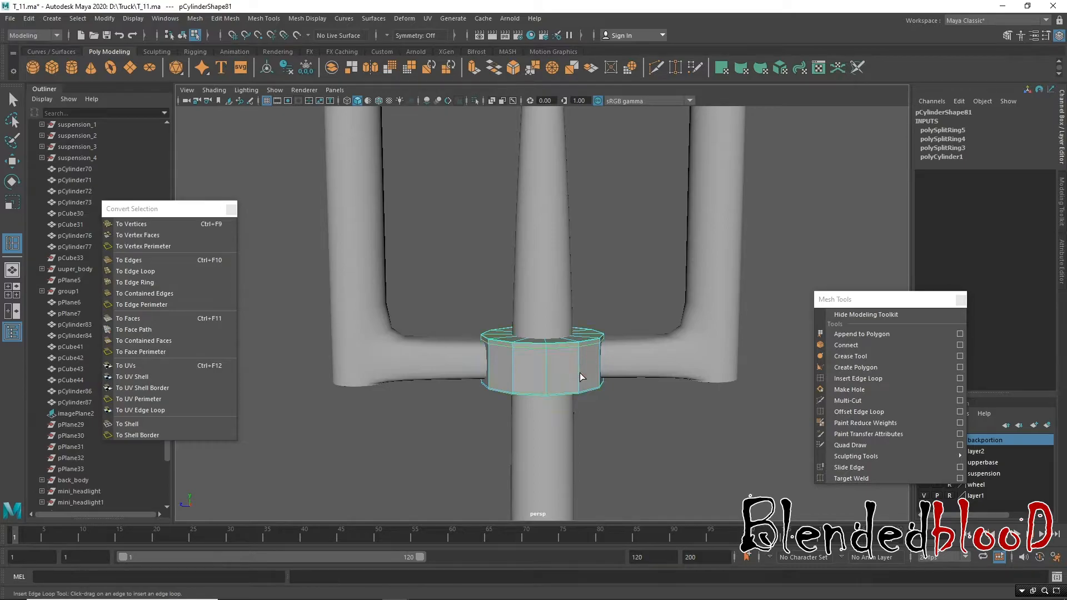
{"action": "left_click", "coordinate": [583, 391]}
{"action": "key", "text": "w"}
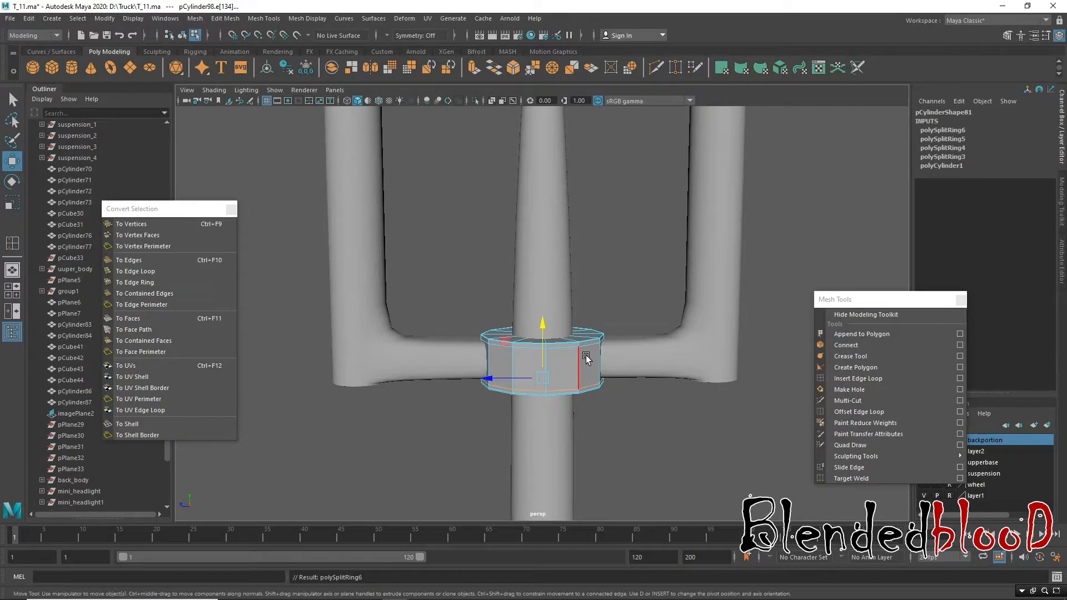
{"action": "right_click_drag", "start_coordinate": [588, 283], "coordinate": [626, 255]}
{"action": "left_click", "coordinate": [664, 394]}
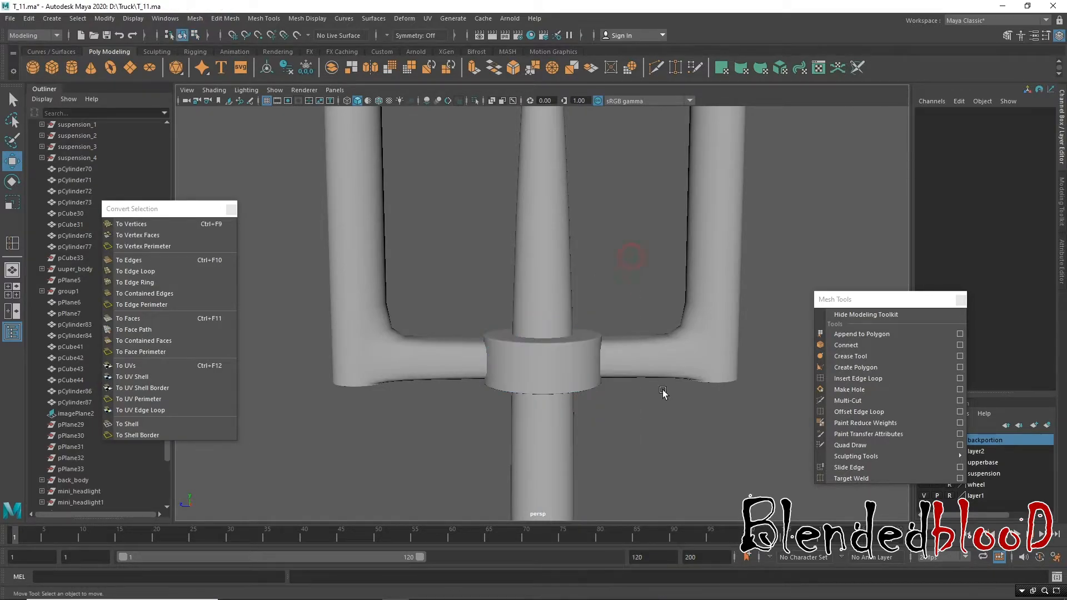
Step: Select the fork, spike and collar together and move them onto the front of the hood, with the collar at Translate X 5.205, Y 30.542
{"action": "scroll", "coordinate": [639, 360], "scroll_direction": "down", "scroll_amount": 10}
{"action": "left_click_drag", "start_coordinate": [470, 255], "coordinate": [644, 362]}
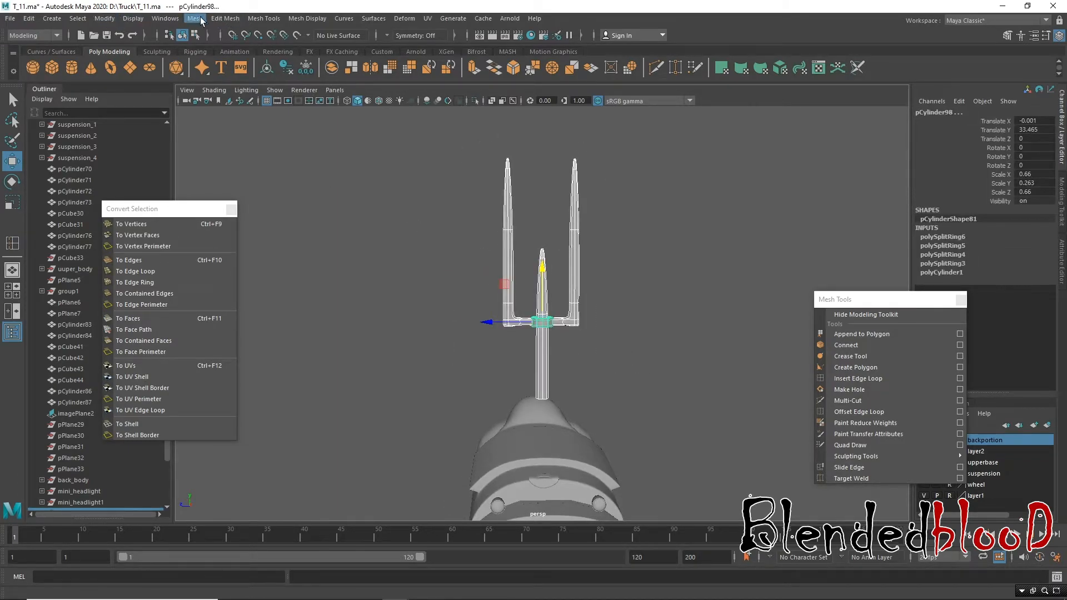
{"action": "left_click", "coordinate": [194, 18]}
{"action": "left_click", "coordinate": [658, 372]}
{"action": "scroll", "coordinate": [589, 337], "scroll_direction": "down", "scroll_amount": 5}
{"action": "left_click_drag", "start_coordinate": [529, 417], "coordinate": [597, 396], "text": "alt"}
{"action": "left_click_drag", "start_coordinate": [461, 290], "coordinate": [570, 316]}
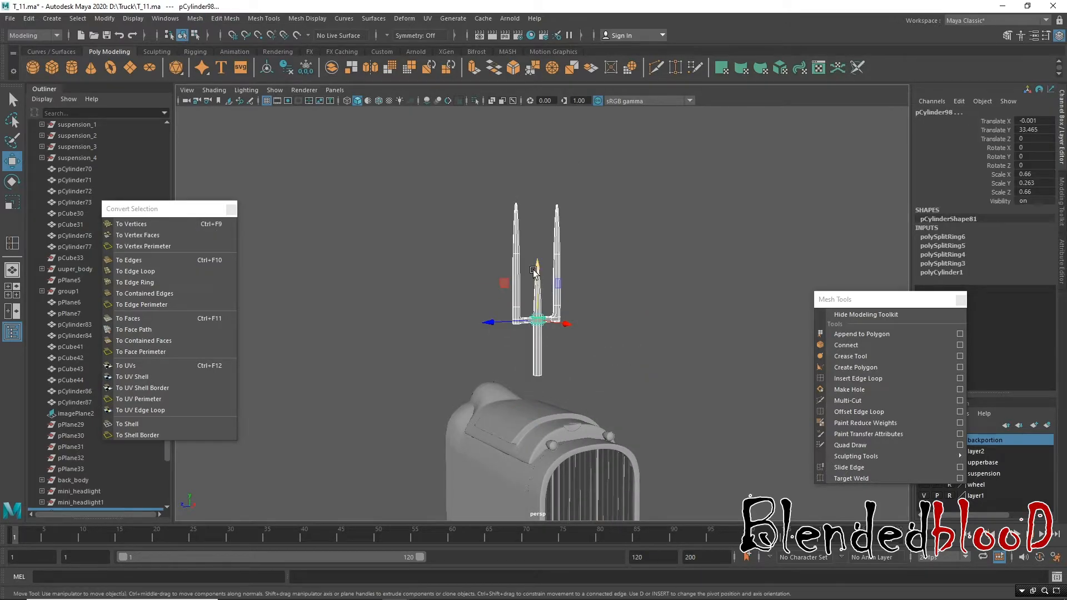
{"action": "left_click_drag", "start_coordinate": [538, 265], "coordinate": [538, 304]}
{"action": "left_click_drag", "start_coordinate": [551, 365], "coordinate": [654, 367], "text": "alt"}
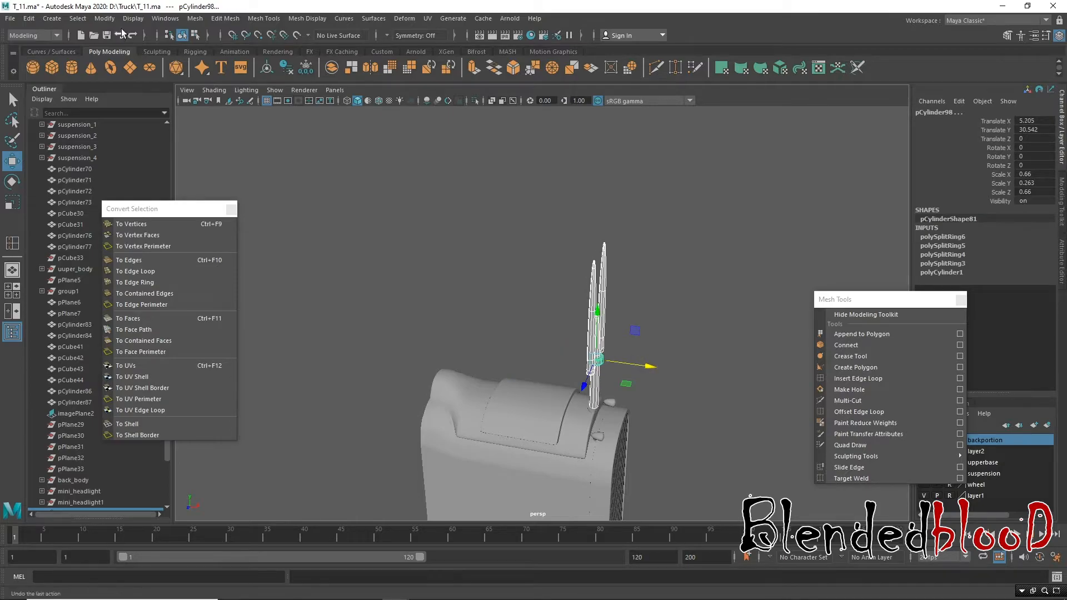
Step: Combine the fork, spike and collar into one mesh and center its pivot
{"action": "left_click", "coordinate": [197, 20]}
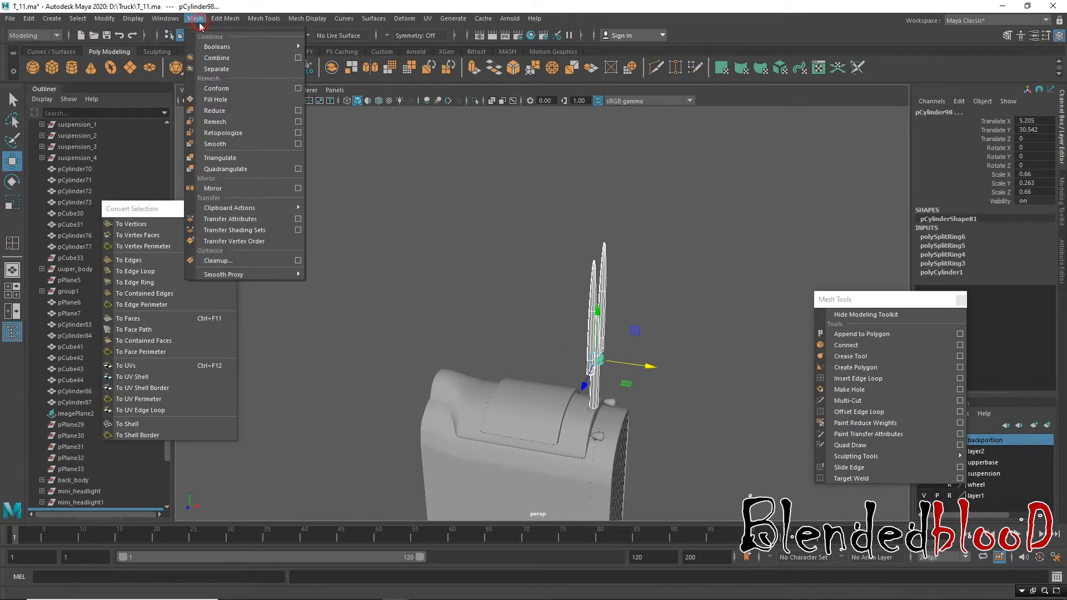
{"action": "left_click", "coordinate": [228, 58]}
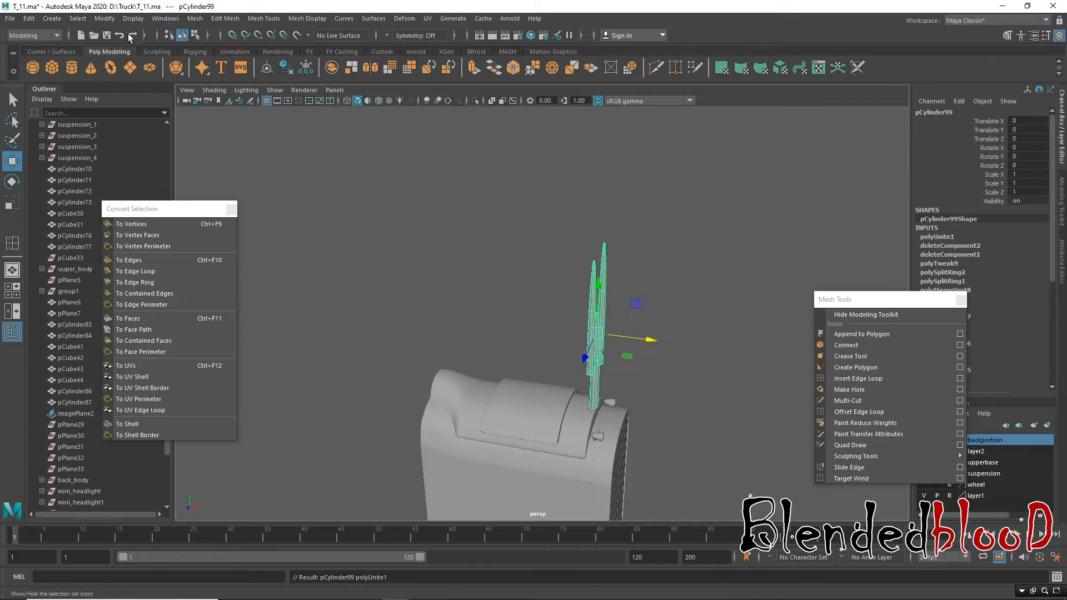
{"action": "left_click", "coordinate": [105, 19]}
{"action": "left_click", "coordinate": [149, 100]}
Step: Delete the construction history of all objects in the scene
{"action": "left_click_drag", "start_coordinate": [694, 388], "coordinate": [573, 351], "text": "alt"}
{"action": "right_click_drag", "start_coordinate": [573, 351], "coordinate": [592, 422], "text": "alt"}
{"action": "middle_click_drag", "start_coordinate": [582, 378], "coordinate": [526, 278], "text": "alt"}
{"action": "right_click_drag", "start_coordinate": [526, 278], "coordinate": [548, 325], "text": "alt"}
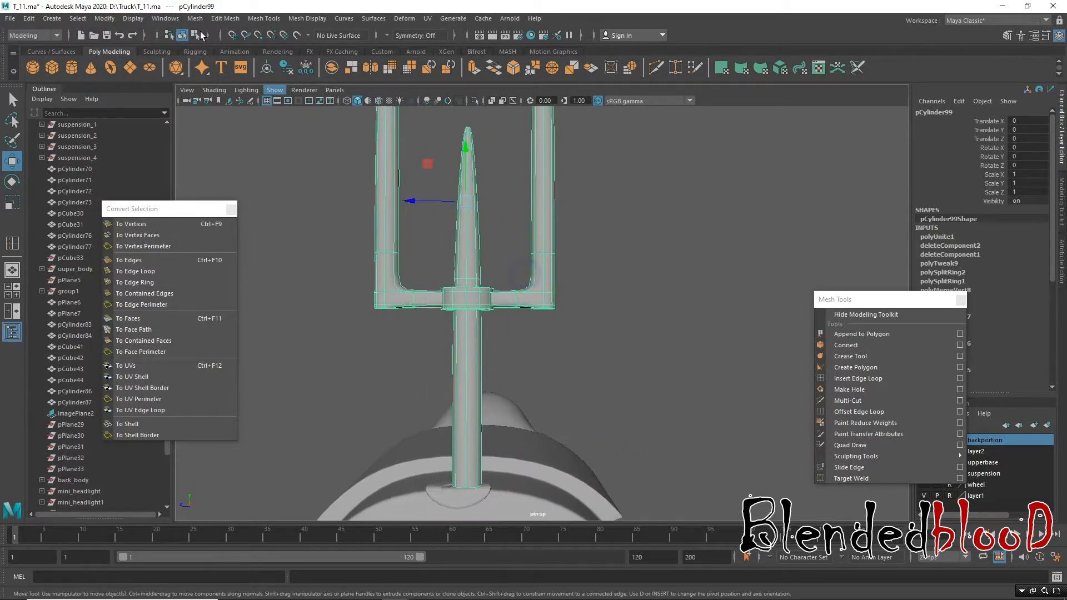
{"action": "left_click", "coordinate": [27, 19]}
{"action": "mouse_move", "coordinate": [77, 161]}
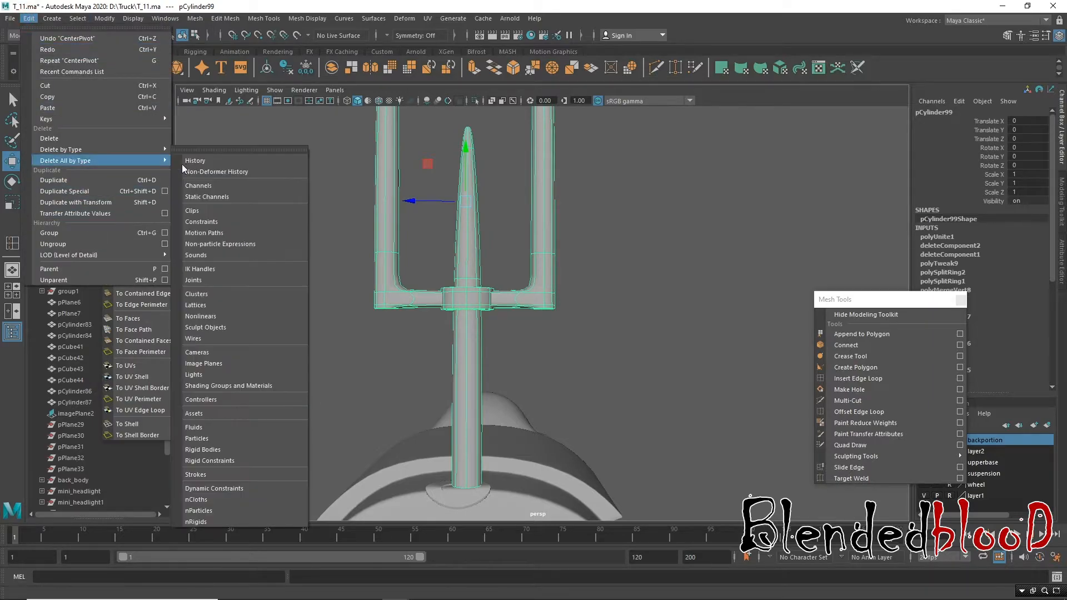
{"action": "left_click", "coordinate": [194, 160]}
Step: Scale the ornament down uniformly to 0.277 and lower it onto the hood at Translate Y -5.515
{"action": "middle_click_drag", "start_coordinate": [509, 267], "coordinate": [559, 275], "text": "alt"}
{"action": "right_click_drag", "start_coordinate": [559, 276], "coordinate": [543, 264], "text": "alt"}
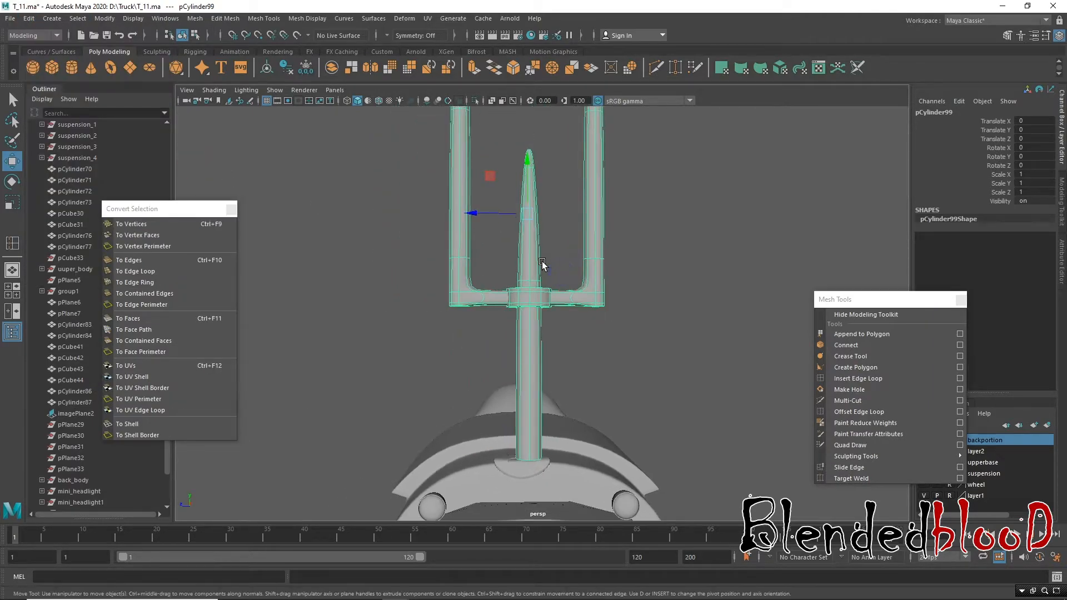
{"action": "key", "text": "r"}
{"action": "left_click_drag", "start_coordinate": [528, 214], "coordinate": [334, 101]}
{"action": "key", "text": "w"}
{"action": "left_click_drag", "start_coordinate": [527, 170], "coordinate": [481, 359]}
Step: Shift the ornament slightly along Z in the side view to center it over the hood
{"action": "key", "text": "space"}
{"action": "key", "text": "space"}
{"action": "right_click_drag", "start_coordinate": [644, 406], "coordinate": [322, 260], "text": "alt"}
{"action": "key", "text": "f"}
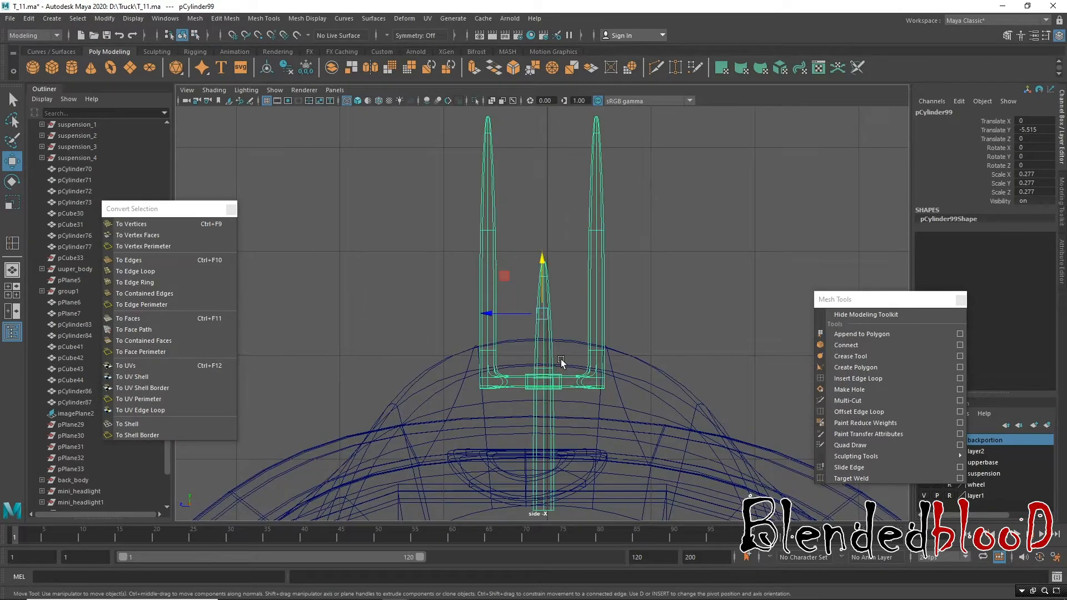
{"action": "middle_click_drag", "start_coordinate": [521, 306], "coordinate": [487, 265], "text": "alt"}
{"action": "left_click_drag", "start_coordinate": [469, 260], "coordinate": [452, 263]}
Step: Examine the ornament's size, position and base in the truck reference image
{"action": "key", "text": "space"}
{"action": "right_click_drag", "start_coordinate": [728, 463], "coordinate": [648, 419], "text": "alt"}
{"action": "middle_click_drag", "start_coordinate": [744, 447], "coordinate": [557, 386], "text": "alt"}
{"action": "right_click_drag", "start_coordinate": [762, 396], "coordinate": [823, 548], "text": "alt"}
{"action": "middle_click_drag", "start_coordinate": [709, 392], "coordinate": [600, 445], "text": "alt"}
{"action": "right_click_drag", "start_coordinate": [655, 385], "coordinate": [681, 439], "text": "alt"}
{"action": "middle_click_drag", "start_coordinate": [624, 410], "coordinate": [686, 432], "text": "alt"}
Step: Raise the ornament's rounded base plate on the truck hood to Translate Y -0.981
{"action": "left_click_drag", "start_coordinate": [701, 216], "coordinate": [688, 236], "text": "alt"}
{"action": "middle_click_drag", "start_coordinate": [689, 235], "coordinate": [720, 239], "text": "alt"}
{"action": "right_click_drag", "start_coordinate": [715, 207], "coordinate": [743, 279], "text": "alt"}
{"action": "left_click_drag", "start_coordinate": [717, 228], "coordinate": [674, 269], "text": "alt"}
{"action": "left_click", "coordinate": [724, 264]}
{"action": "key", "text": "r"}
{"action": "key", "text": "w"}
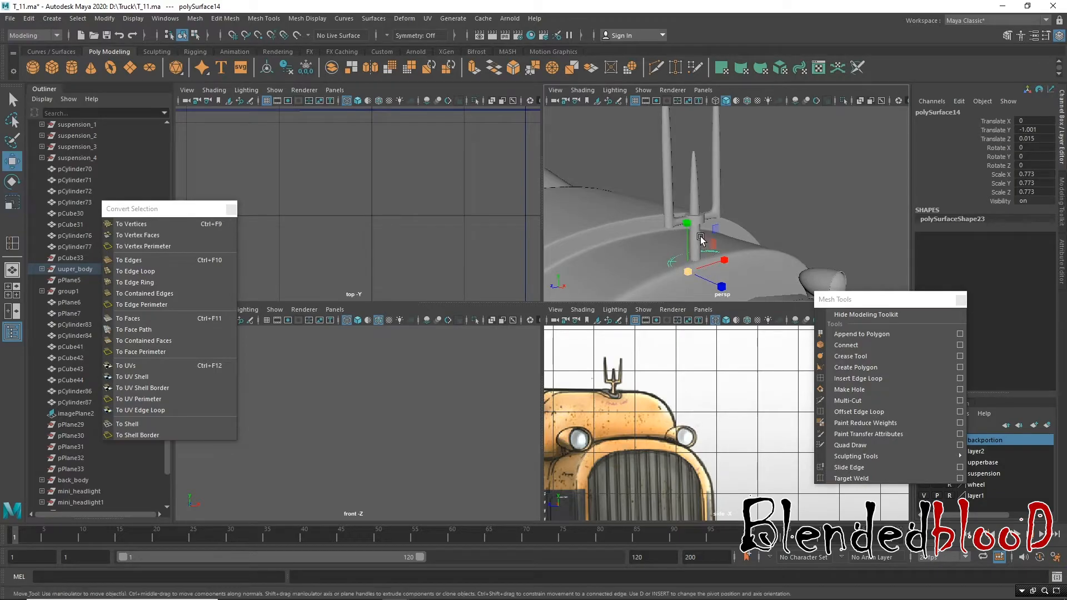
{"action": "left_click_drag", "start_coordinate": [685, 224], "coordinate": [685, 218]}
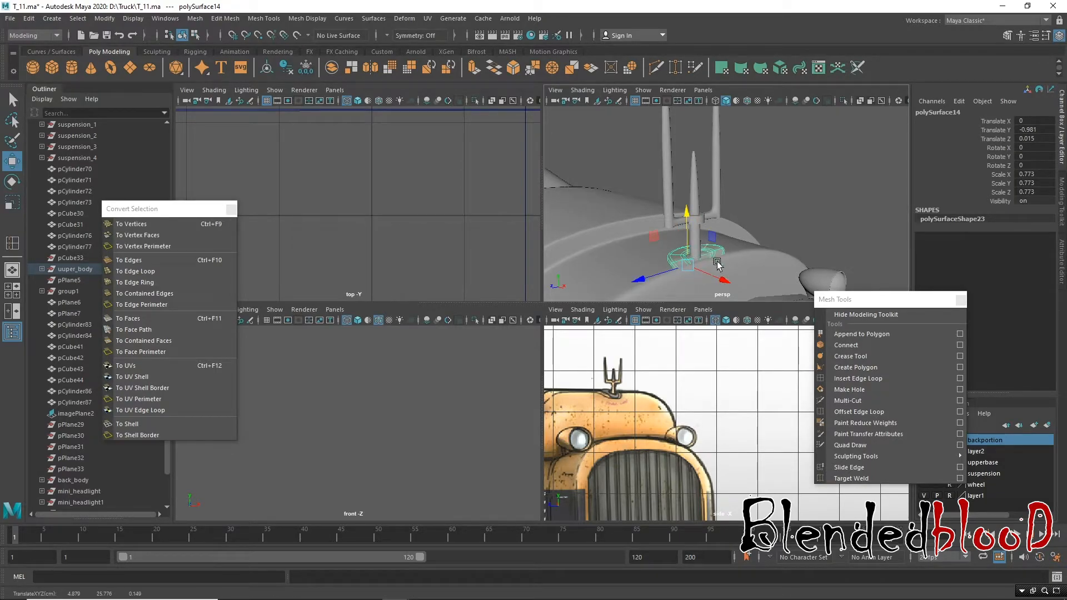
Step: Scale the three-pronged ornament down to 0.165 and shorten it vertically to Scale Y 0.128
{"action": "key", "text": "r"}
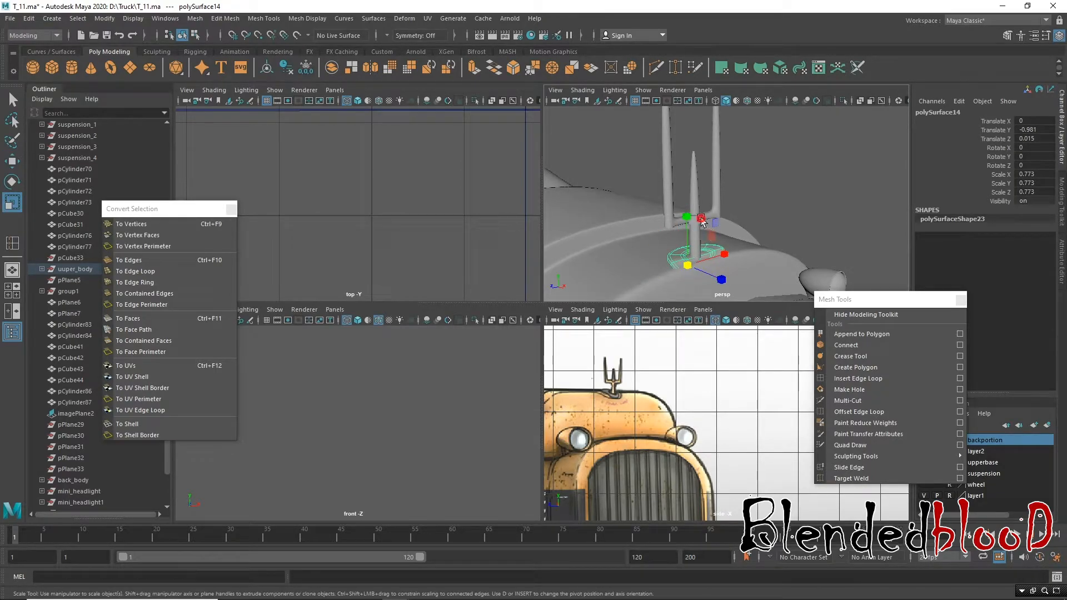
{"action": "left_click", "coordinate": [701, 221]}
{"action": "left_click_drag", "start_coordinate": [690, 191], "coordinate": [645, 162]}
{"action": "right_click_drag", "start_coordinate": [722, 213], "coordinate": [695, 225], "text": "alt"}
{"action": "left_click_drag", "start_coordinate": [694, 131], "coordinate": [698, 139]}
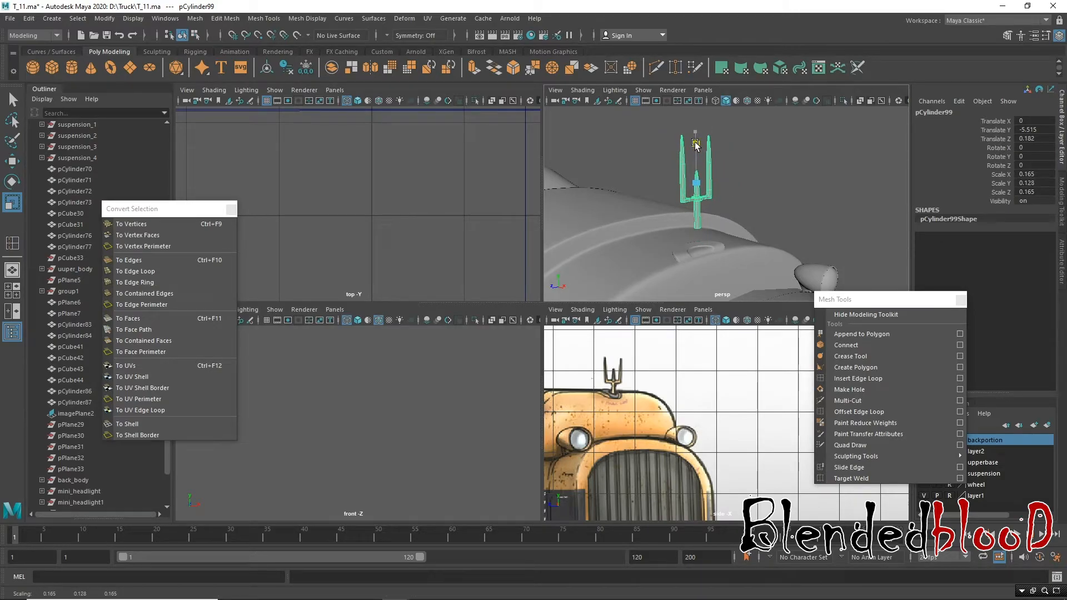
Step: Lower the resized ornament toward the hood base plate to Translate Y -6.069
{"action": "key", "text": "w"}
{"action": "left_click_drag", "start_coordinate": [698, 143], "coordinate": [701, 159]}
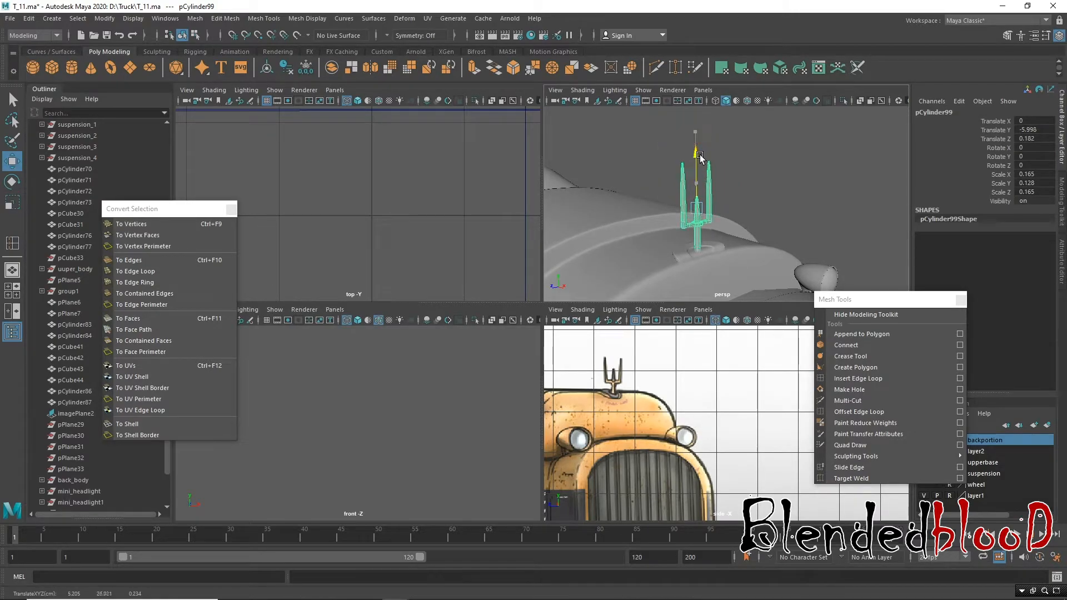
{"action": "scroll", "coordinate": [692, 235], "scroll_direction": "up", "scroll_amount": 3}
{"action": "scroll", "coordinate": [706, 233], "scroll_direction": "up", "scroll_amount": 4}
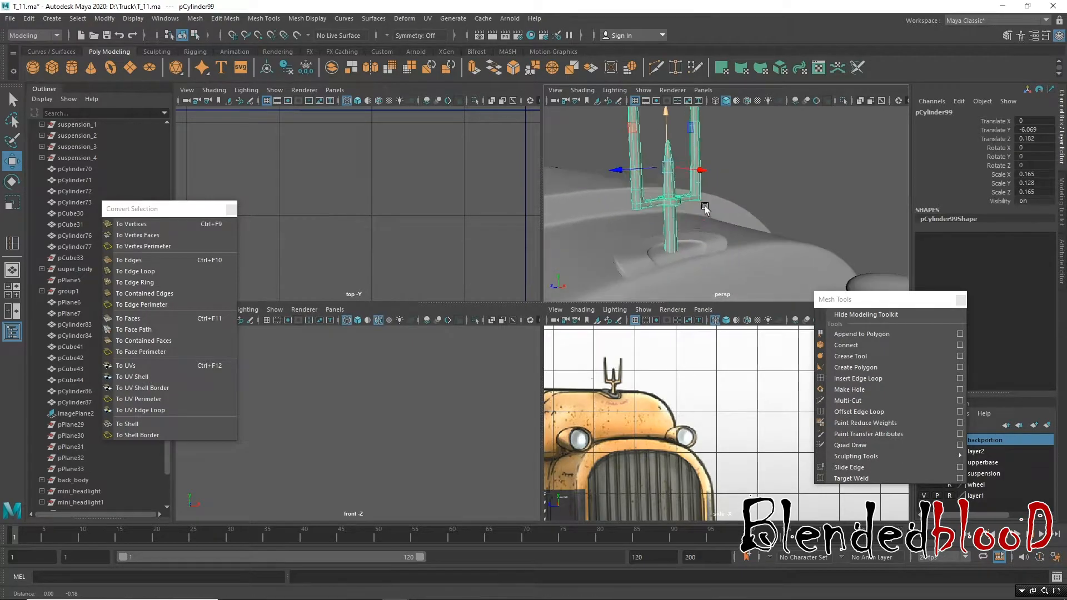
Step: Scale the base plate uniformly to 0.576, then shift the ornament and base together along the hood
{"action": "left_click", "coordinate": [712, 254]}
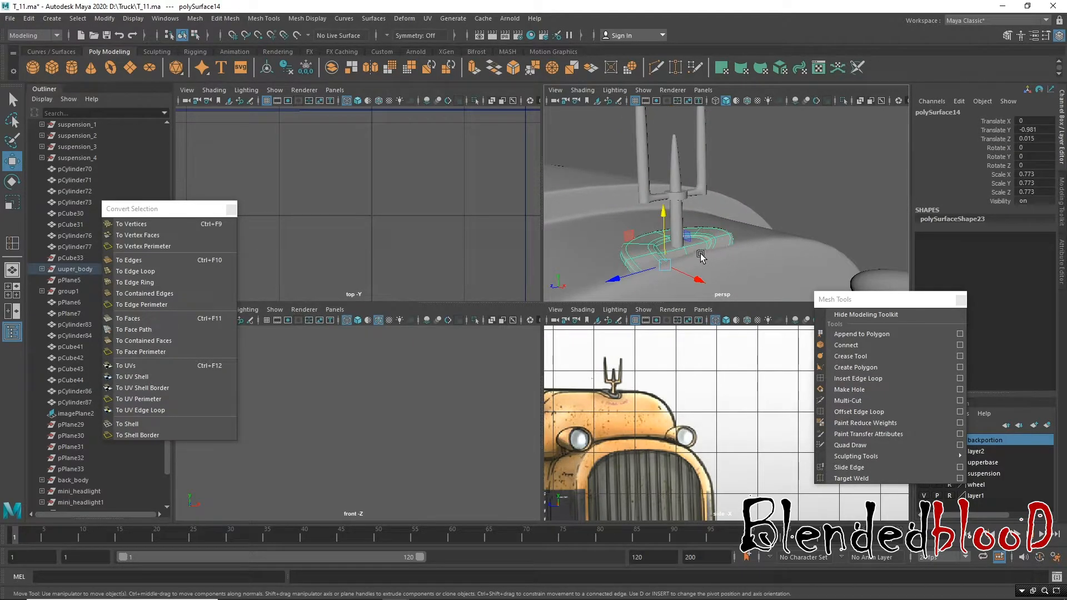
{"action": "key", "text": "r"}
{"action": "left_click_drag", "start_coordinate": [665, 266], "coordinate": [760, 241]}
{"action": "key", "text": "w"}
{"action": "left_click", "coordinate": [751, 223], "text": "shift"}
{"action": "left_click_drag", "start_coordinate": [803, 162], "coordinate": [826, 171]}
Step: Seat the ornament's stem in the base plate at Translate X 0.149 and Translate Y -6.283
{"action": "left_click_drag", "start_coordinate": [812, 229], "coordinate": [771, 228], "text": "alt"}
{"action": "middle_click_drag", "start_coordinate": [771, 228], "coordinate": [653, 168], "text": "alt"}
{"action": "left_click_drag", "start_coordinate": [653, 169], "coordinate": [646, 181], "text": "alt"}
{"action": "right_click_drag", "start_coordinate": [604, 189], "coordinate": [688, 218], "text": "alt"}
{"action": "left_click_drag", "start_coordinate": [710, 266], "coordinate": [647, 185], "text": "alt"}
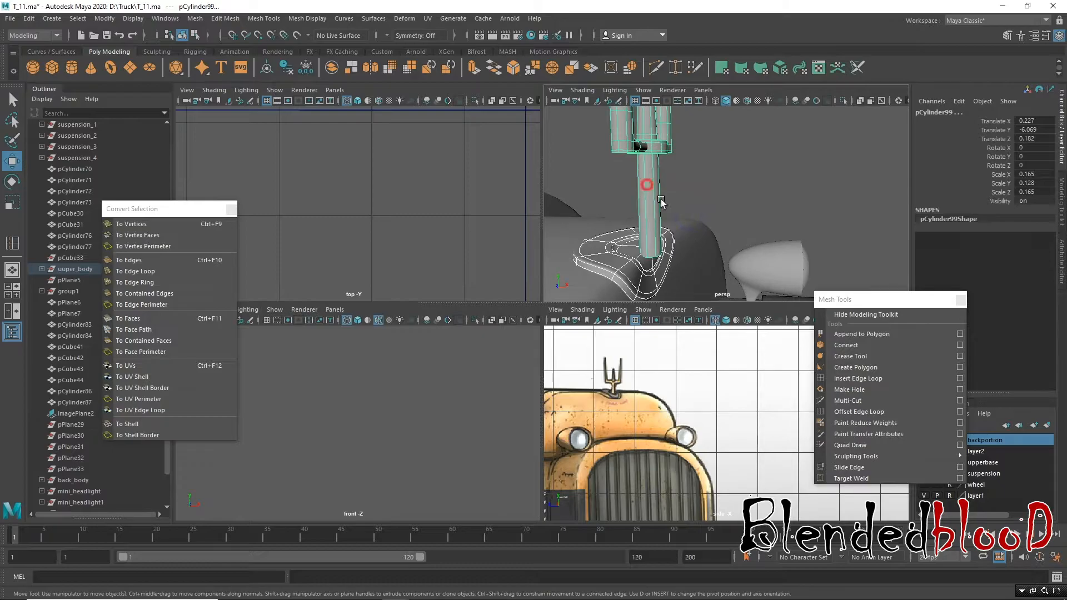
{"action": "left_click", "coordinate": [647, 185]}
{"action": "right_click_drag", "start_coordinate": [695, 209], "coordinate": [686, 186], "text": "alt"}
{"action": "left_click_drag", "start_coordinate": [688, 187], "coordinate": [749, 173], "text": "alt"}
{"action": "left_click_drag", "start_coordinate": [695, 115], "coordinate": [710, 139]}
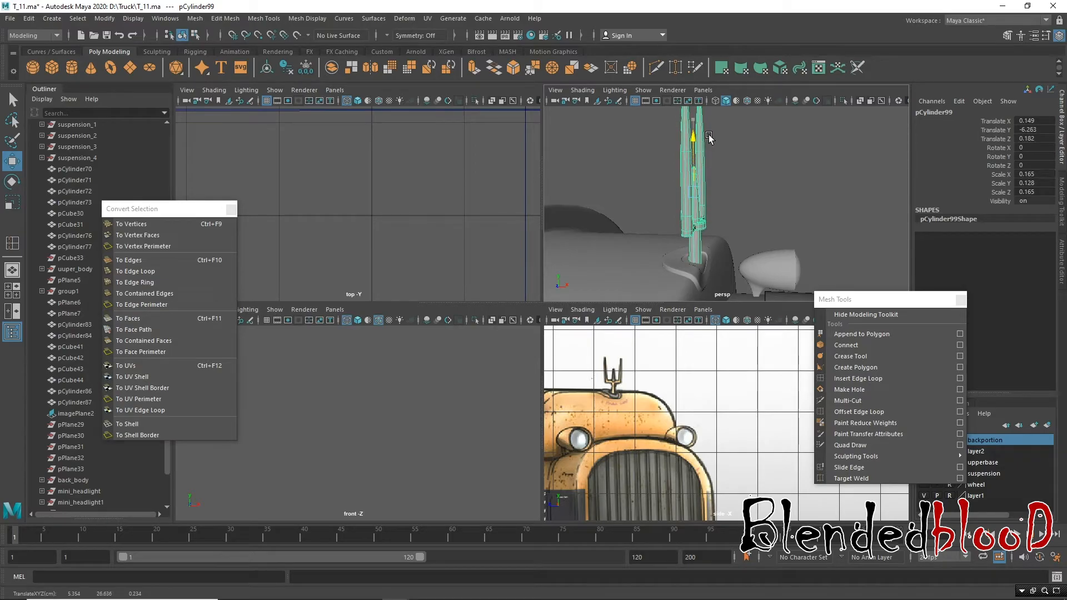
{"action": "right_click_drag", "start_coordinate": [767, 210], "coordinate": [724, 190], "text": "alt"}
{"action": "left_click_drag", "start_coordinate": [724, 190], "coordinate": [707, 219], "text": "alt"}
{"action": "left_click", "coordinate": [774, 197]}
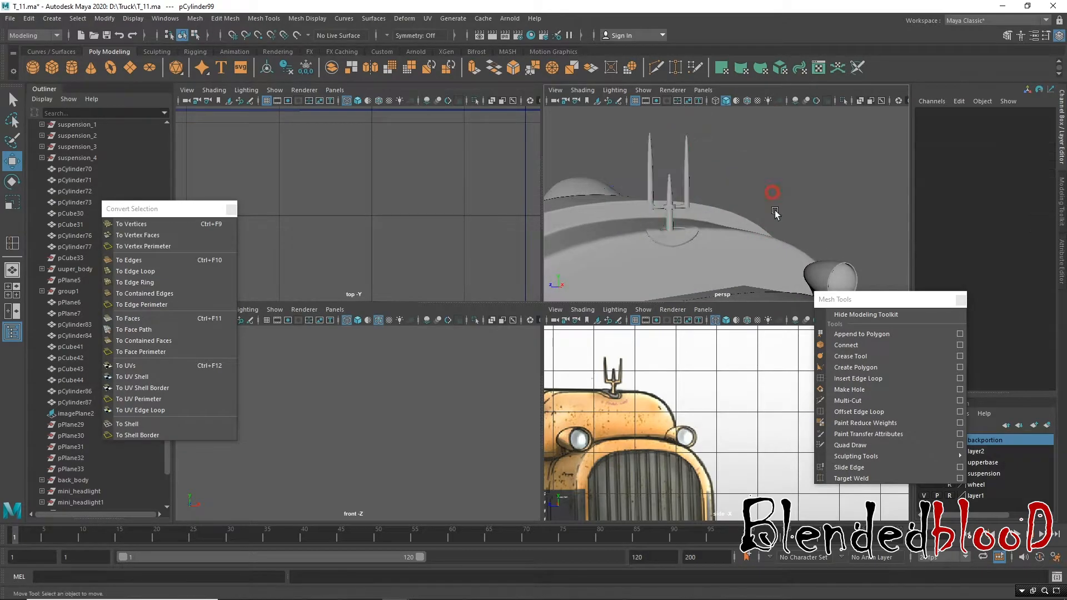
Step: Group the three-pronged ornament together with its base plate
{"action": "right_click_drag", "start_coordinate": [775, 209], "coordinate": [737, 237], "text": "alt"}
{"action": "left_click_drag", "start_coordinate": [737, 236], "coordinate": [809, 222], "text": "alt"}
{"action": "right_click_drag", "start_coordinate": [743, 196], "coordinate": [806, 314], "text": "alt"}
{"action": "left_click_drag", "start_coordinate": [745, 203], "coordinate": [737, 202], "text": "alt"}
{"action": "right_click_drag", "start_coordinate": [738, 205], "coordinate": [726, 233], "text": "alt"}
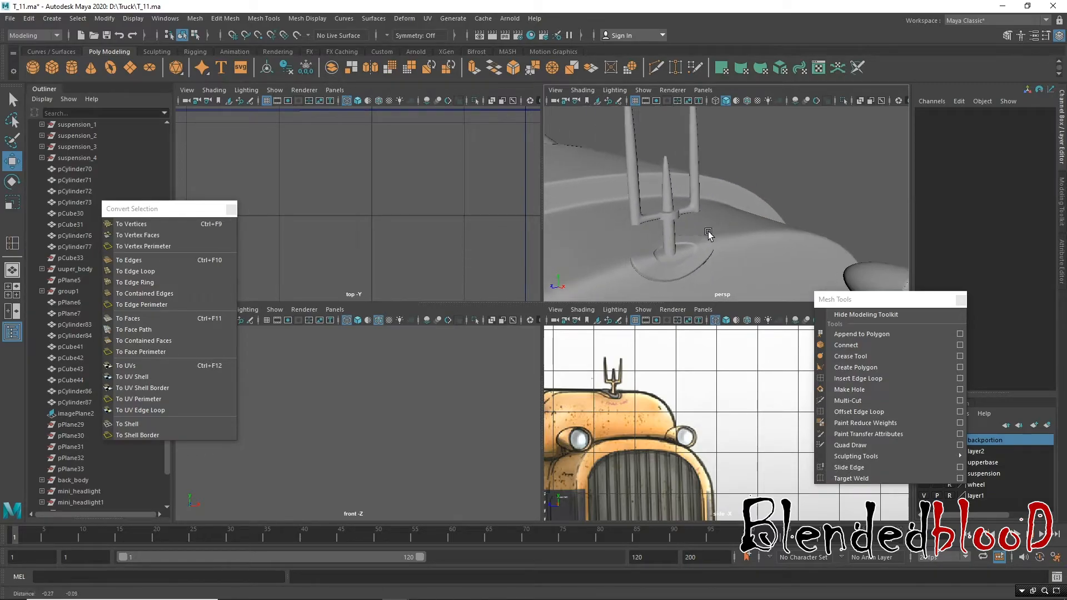
{"action": "left_click", "coordinate": [681, 253]}
{"action": "left_click", "coordinate": [688, 275]}
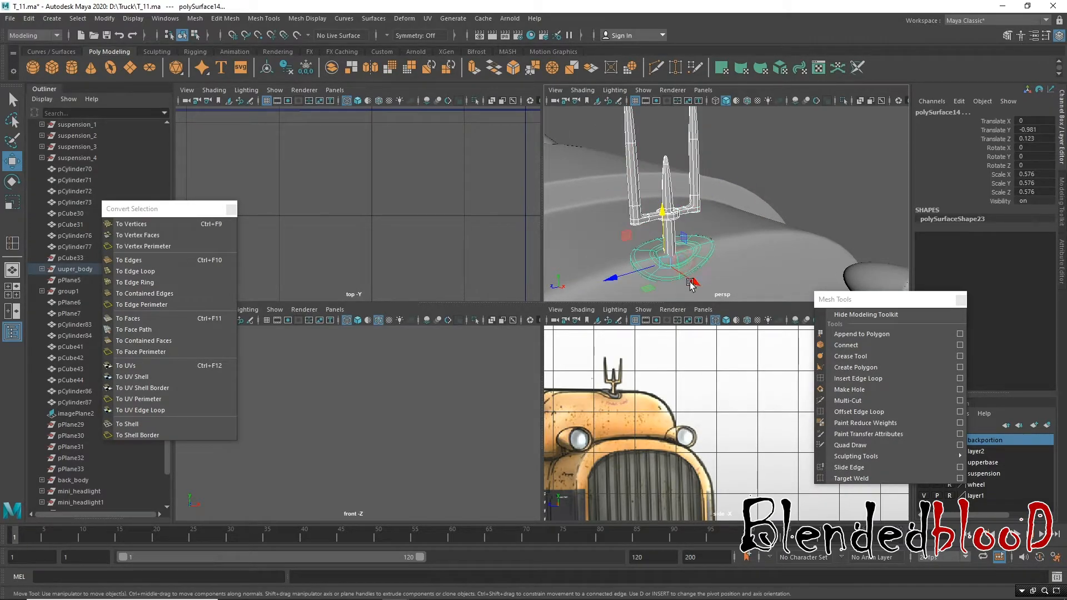
{"action": "left_click", "coordinate": [667, 195], "text": "shift"}
{"action": "key", "text": "ctrl+g"}
Step: Rename the new ornament group as truck_logo
{"action": "left_click_drag", "start_coordinate": [118, 209], "coordinate": [378, 161]}
{"action": "scroll", "coordinate": [168, 276], "scroll_direction": "down", "scroll_amount": 2}
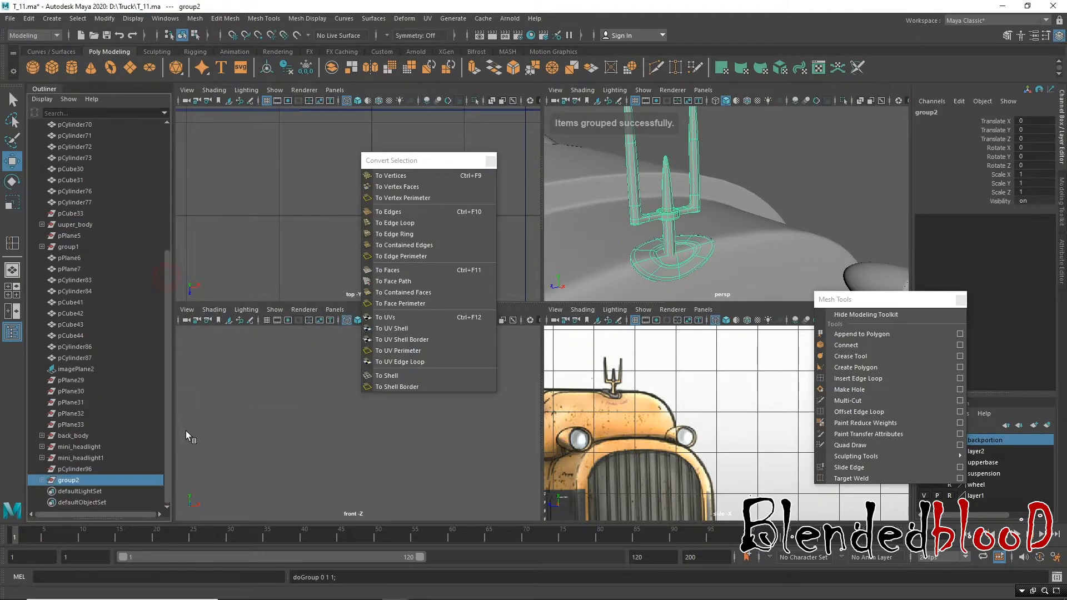
{"action": "double_click", "coordinate": [70, 480]}
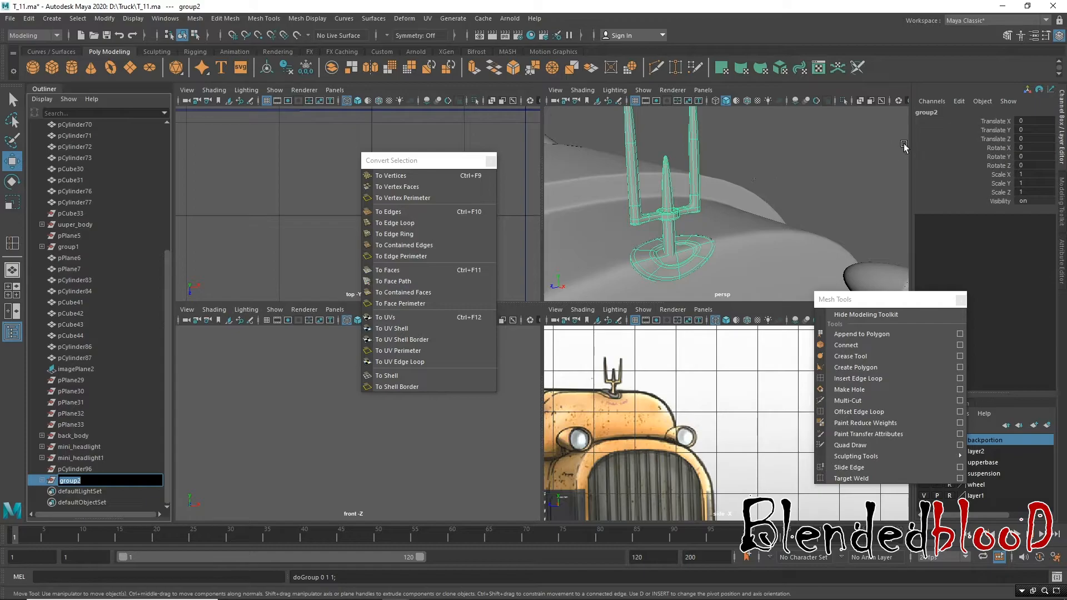
{"action": "left_click", "coordinate": [945, 111]}
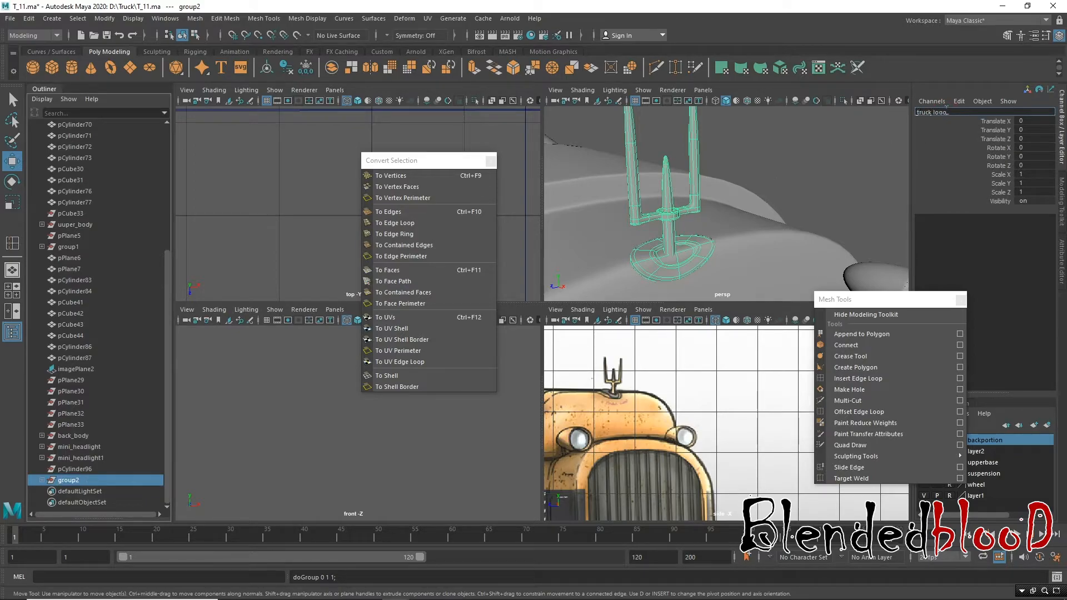
{"action": "key", "text": "Return"}
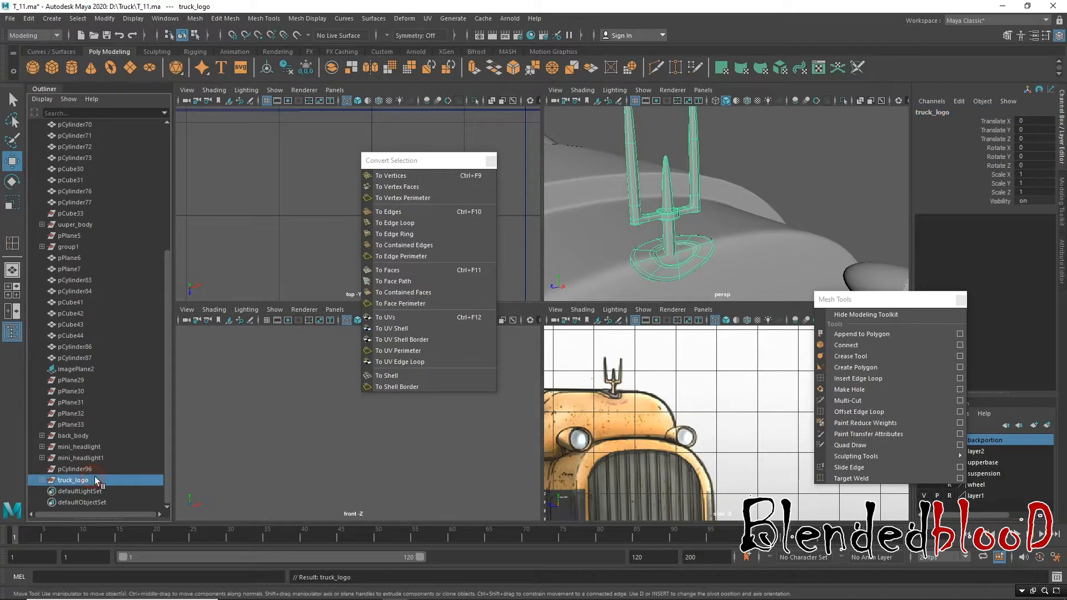
Step: Center the pivot of the truck_logo group and deselect it
{"action": "left_click", "coordinate": [106, 18]}
{"action": "left_click", "coordinate": [127, 98]}
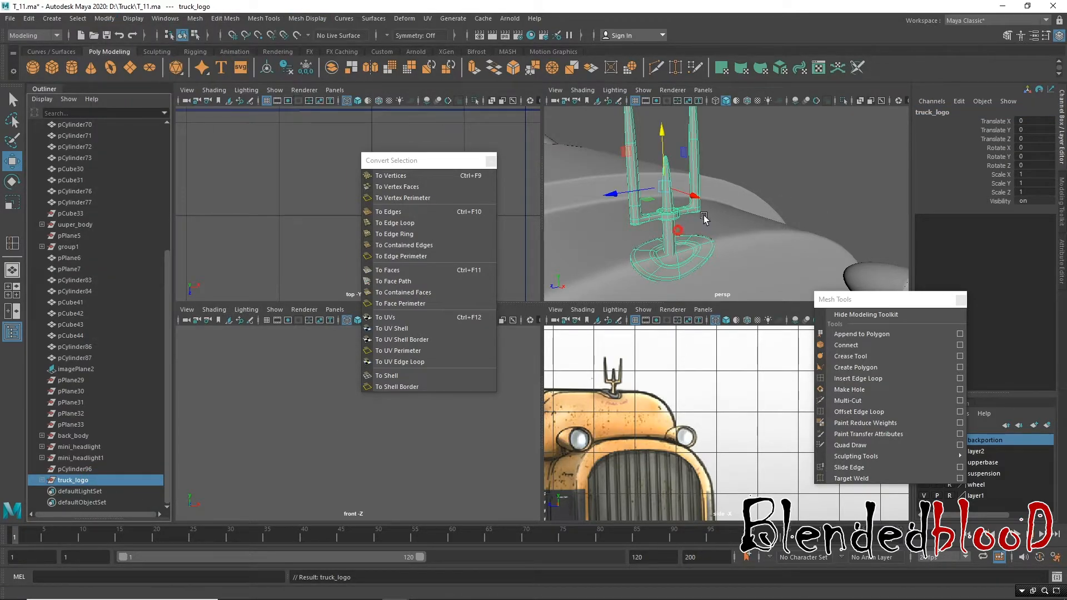
{"action": "left_click_drag", "start_coordinate": [704, 219], "coordinate": [731, 212], "text": "alt"}
{"action": "right_click_drag", "start_coordinate": [728, 205], "coordinate": [639, 149], "text": "alt"}
{"action": "left_click", "coordinate": [805, 196]}
Step: Make the upperbase and backportion display layers visible
{"action": "right_click_drag", "start_coordinate": [804, 196], "coordinate": [782, 179], "text": "alt"}
{"action": "left_click_drag", "start_coordinate": [795, 216], "coordinate": [792, 240], "text": "alt"}
{"action": "left_click_drag", "start_coordinate": [858, 297], "coordinate": [890, 159]}
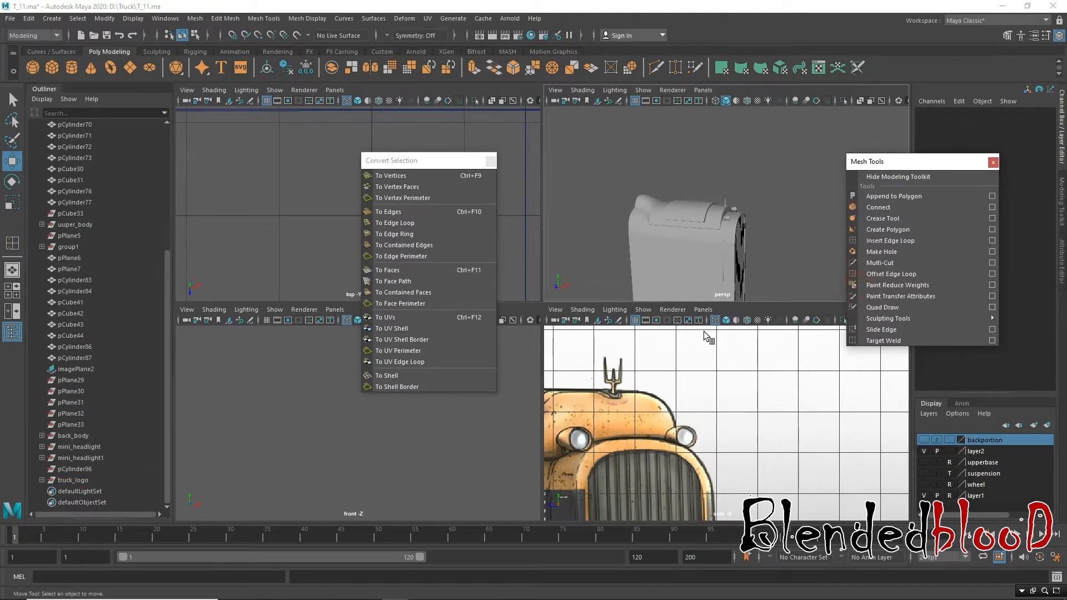
{"action": "middle_click_drag", "start_coordinate": [684, 401], "coordinate": [755, 412], "text": "alt"}
{"action": "right_click_drag", "start_coordinate": [755, 412], "coordinate": [656, 428], "text": "alt"}
{"action": "middle_click_drag", "start_coordinate": [656, 429], "coordinate": [708, 367], "text": "alt"}
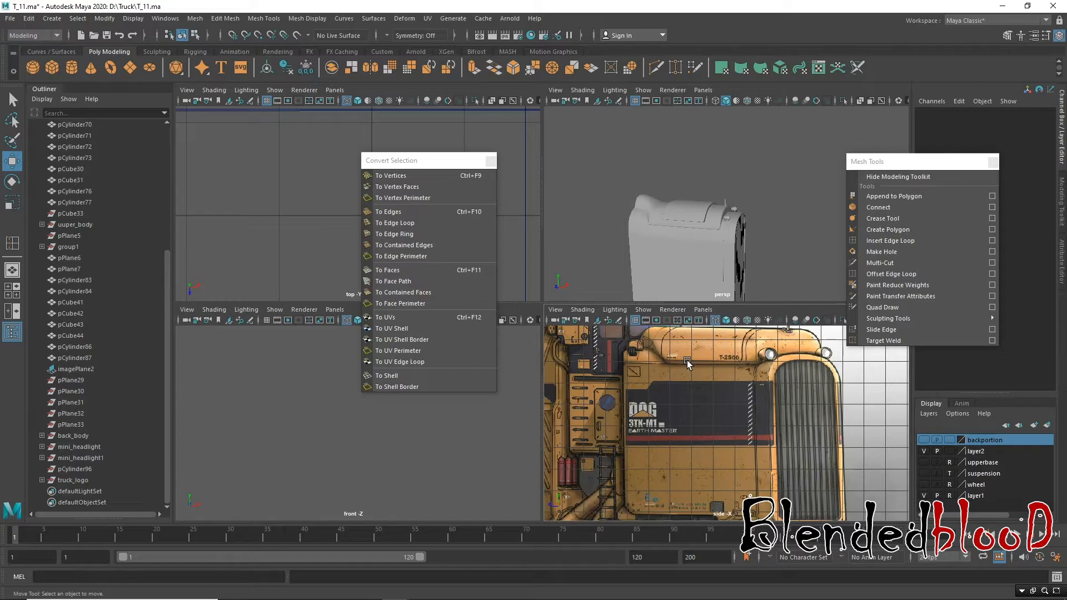
{"action": "left_click_drag", "start_coordinate": [695, 222], "coordinate": [572, 206], "text": "alt"}
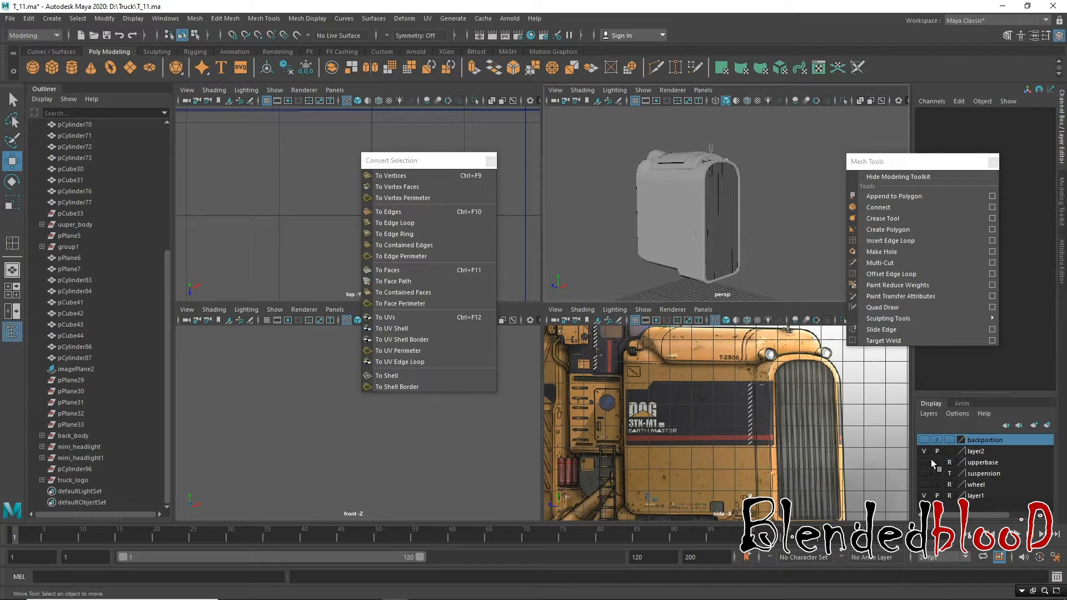
{"action": "left_click", "coordinate": [924, 462]}
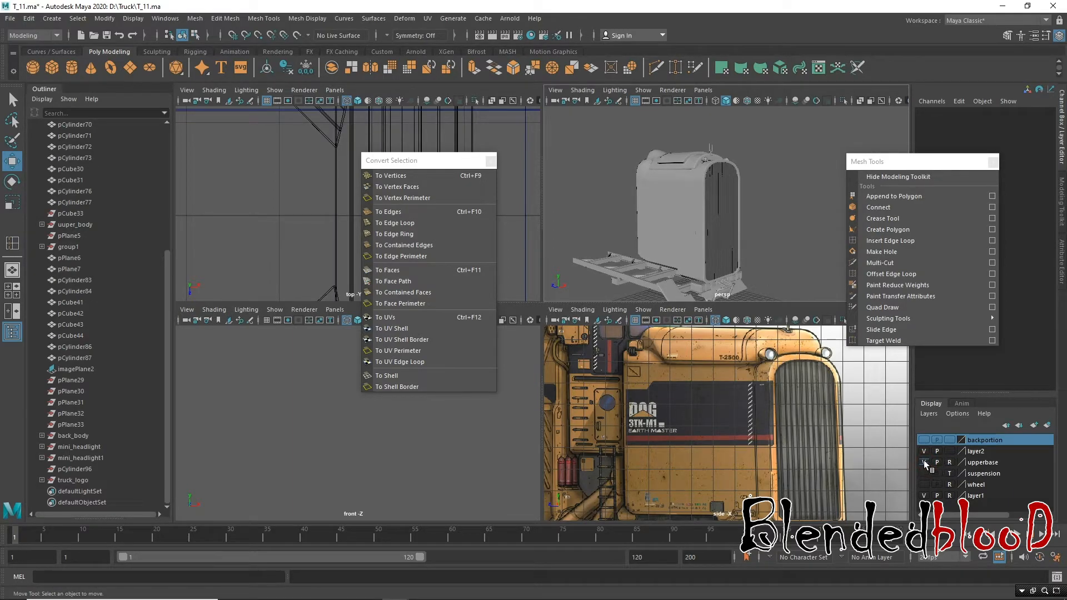
{"action": "left_click", "coordinate": [924, 440]}
Step: Compare the model with the truck reference image and make the suspension layer visible
{"action": "left_click_drag", "start_coordinate": [713, 252], "coordinate": [731, 249], "text": "alt"}
{"action": "scroll", "coordinate": [681, 388], "scroll_direction": "down", "scroll_amount": 4}
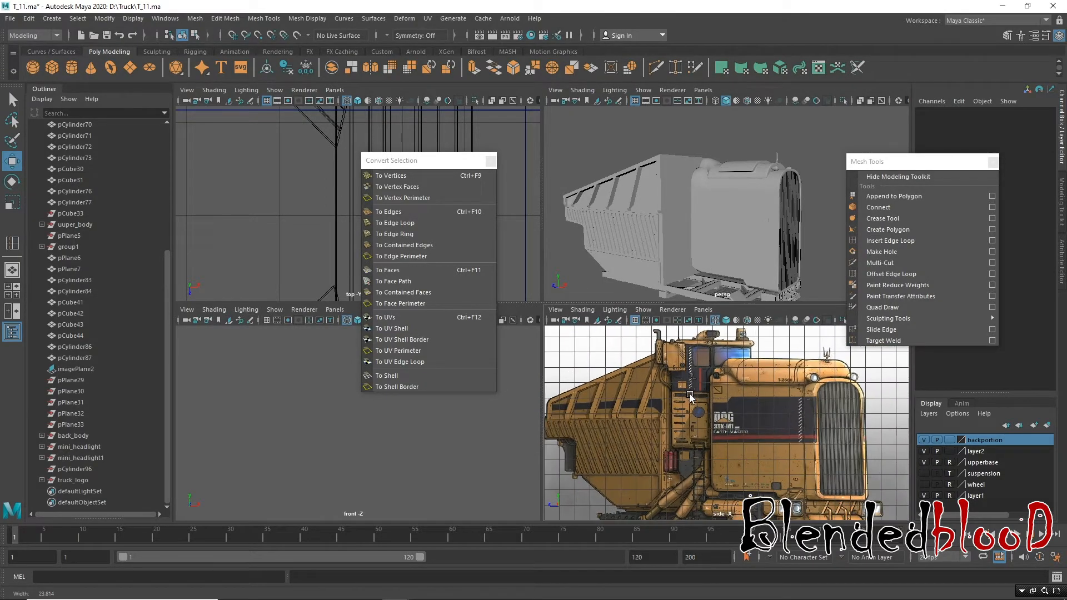
{"action": "scroll", "coordinate": [706, 406], "scroll_direction": "down", "scroll_amount": 2}
{"action": "middle_click_drag", "start_coordinate": [706, 405], "coordinate": [702, 400], "text": "alt"}
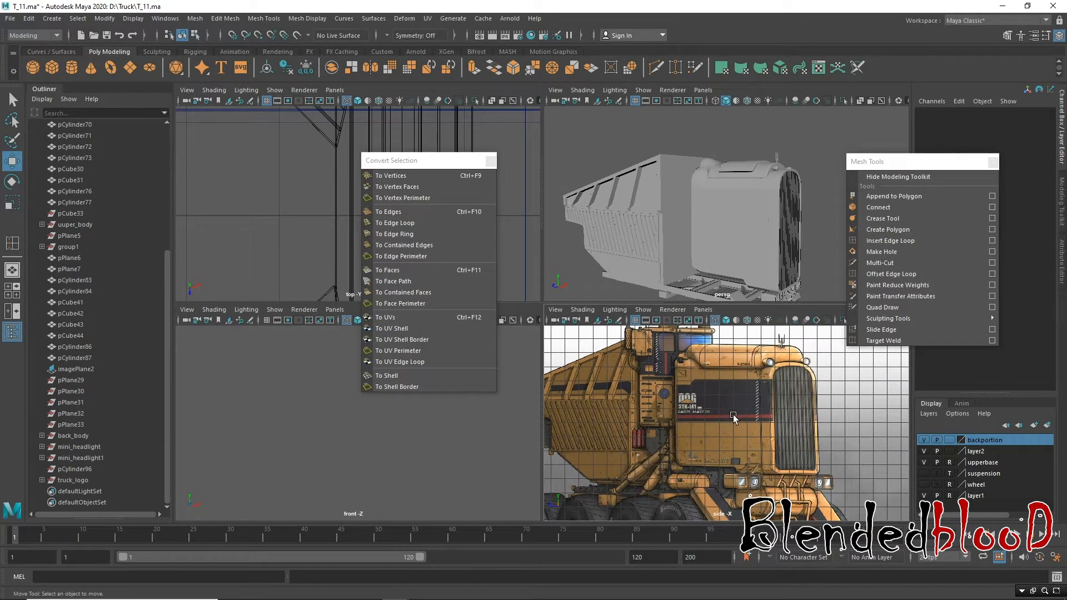
{"action": "middle_click_drag", "start_coordinate": [742, 428], "coordinate": [718, 414], "text": "alt"}
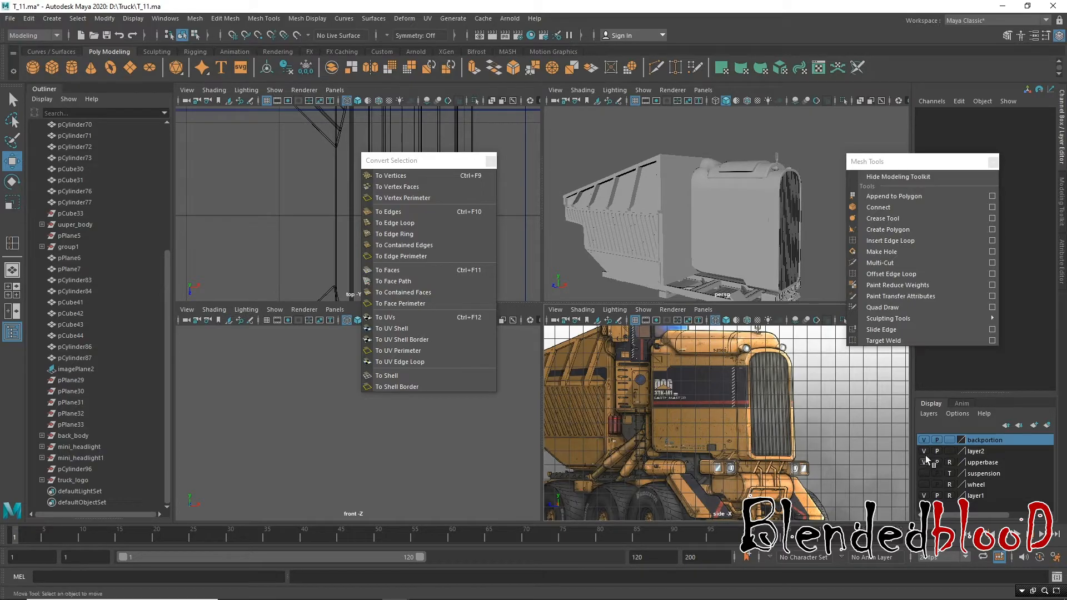
{"action": "left_click", "coordinate": [924, 474]}
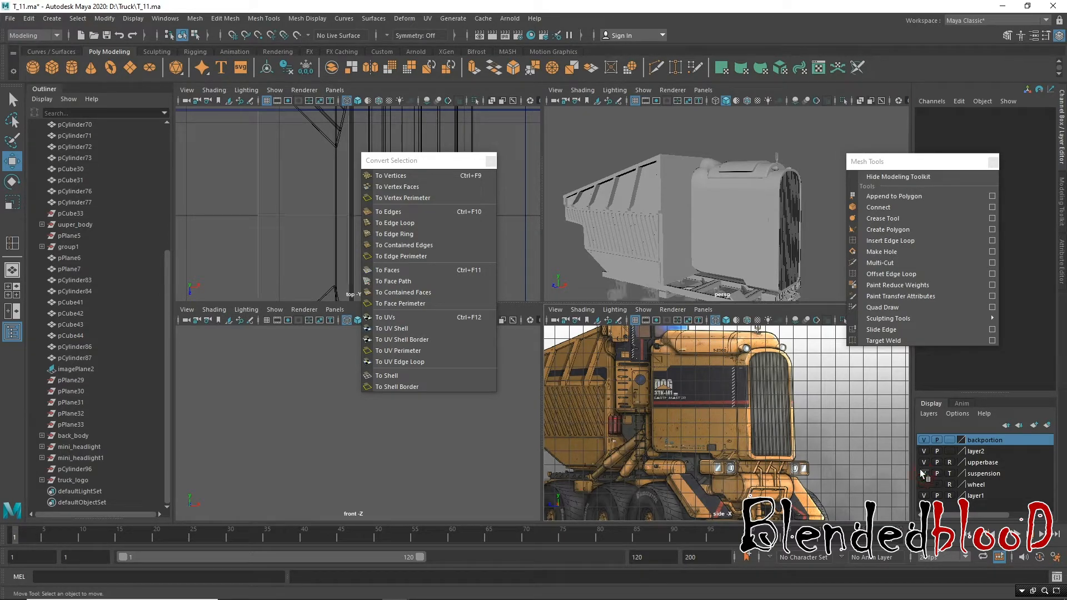
Step: Examine the truck model's front end around the grille, bumper and headlights
{"action": "left_click_drag", "start_coordinate": [744, 251], "coordinate": [667, 238], "text": "alt"}
{"action": "left_click_drag", "start_coordinate": [645, 176], "coordinate": [711, 242], "text": "alt"}
{"action": "left_click_drag", "start_coordinate": [821, 229], "coordinate": [726, 161], "text": "alt"}
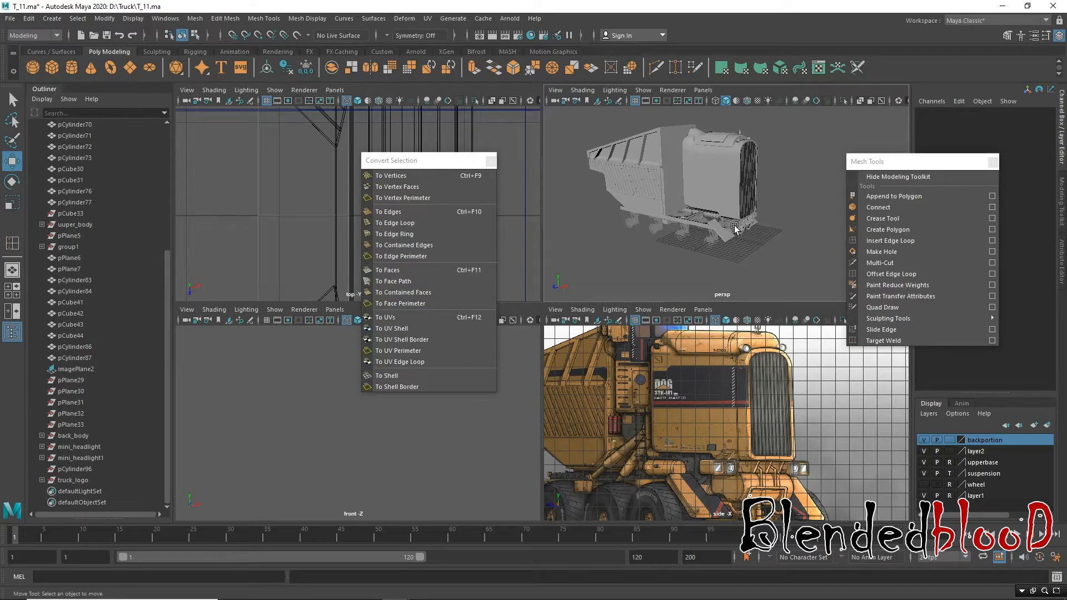
{"action": "middle_click_drag", "start_coordinate": [725, 227], "coordinate": [751, 230], "text": "alt"}
{"action": "scroll", "coordinate": [700, 234], "scroll_direction": "up", "scroll_amount": 3}
{"action": "scroll", "coordinate": [766, 232], "scroll_direction": "up", "scroll_amount": 2}
{"action": "left_click_drag", "start_coordinate": [768, 233], "coordinate": [705, 227], "text": "alt"}
{"action": "scroll", "coordinate": [705, 239], "scroll_direction": "up", "scroll_amount": 4}
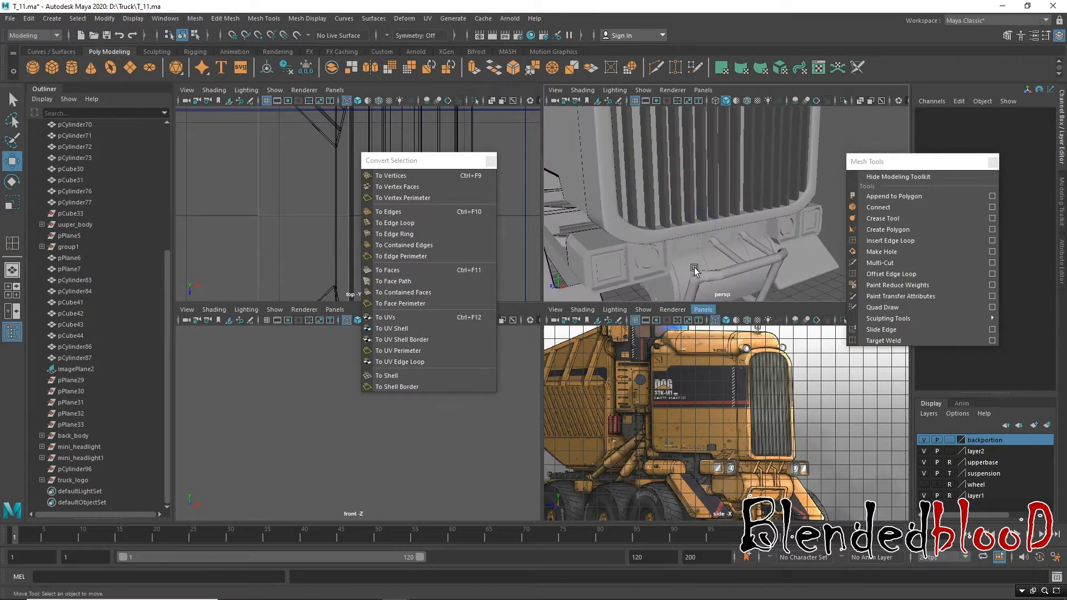
{"action": "middle_click_drag", "start_coordinate": [707, 298], "coordinate": [722, 240], "text": "alt"}
{"action": "left_click_drag", "start_coordinate": [722, 241], "coordinate": [664, 214], "text": "alt"}
{"action": "middle_click_drag", "start_coordinate": [664, 214], "coordinate": [716, 246], "text": "alt"}
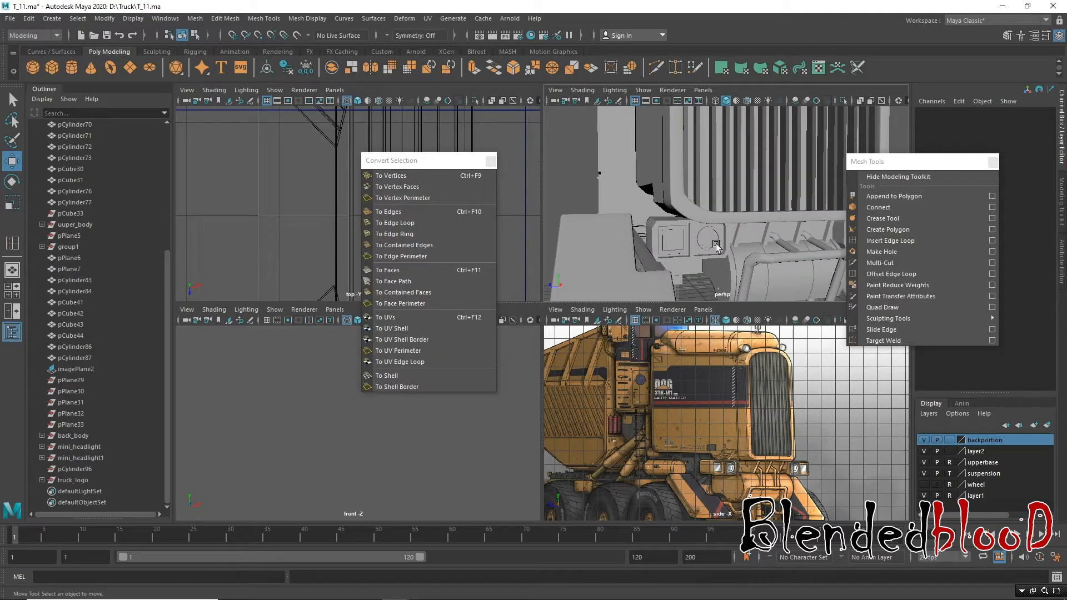
{"action": "left_click_drag", "start_coordinate": [701, 240], "coordinate": [693, 231], "text": "alt"}
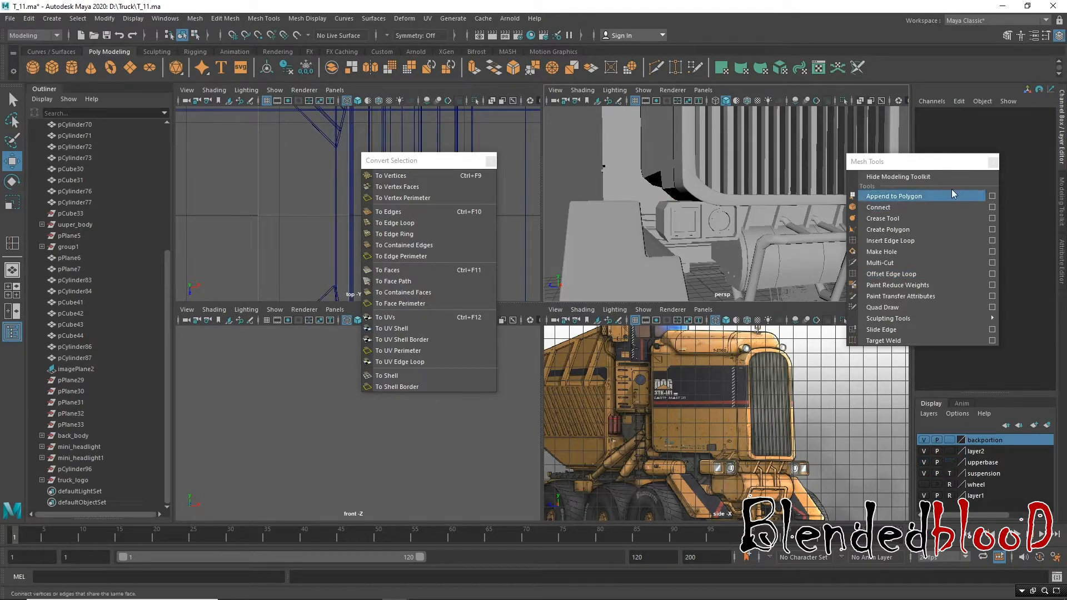
Step: Select the front headlight group, group1, and review the objects it contains
{"action": "left_click_drag", "start_coordinate": [968, 161], "coordinate": [1041, 100]}
{"action": "left_click", "coordinate": [663, 225]}
{"action": "mouse_move", "coordinate": [711, 229]}
{"action": "left_mouse_down", "text": "alt"}
{"action": "mouse_move", "coordinate": [878, 282]}
{"action": "mouse_move", "coordinate": [699, 232]}
{"action": "left_mouse_up", "text": "alt"}
{"action": "left_click", "coordinate": [687, 234]}
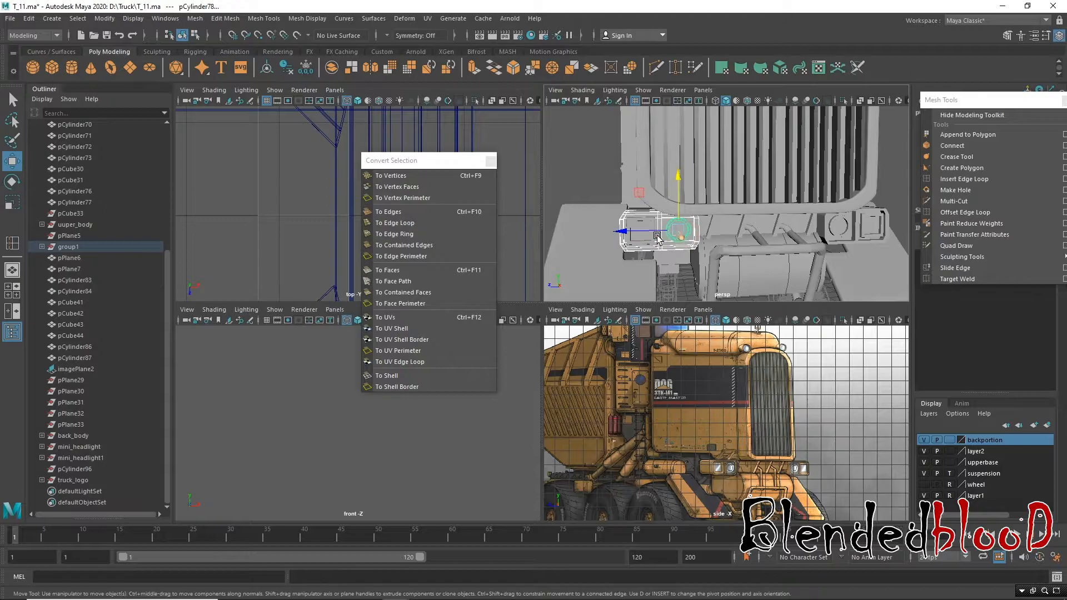
{"action": "left_click", "coordinate": [652, 238]}
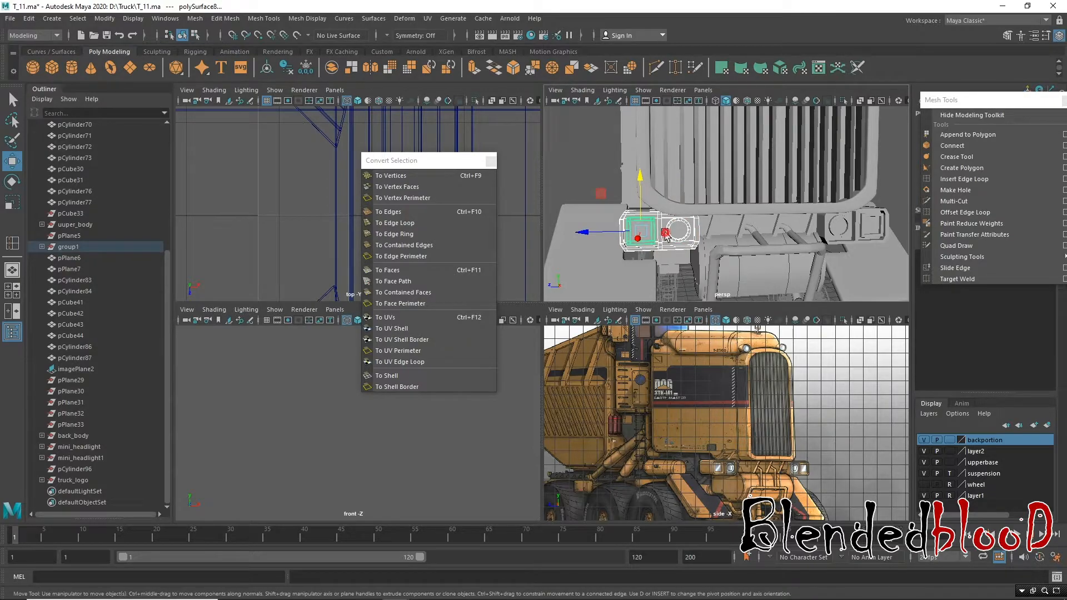
{"action": "left_click", "coordinate": [74, 246]}
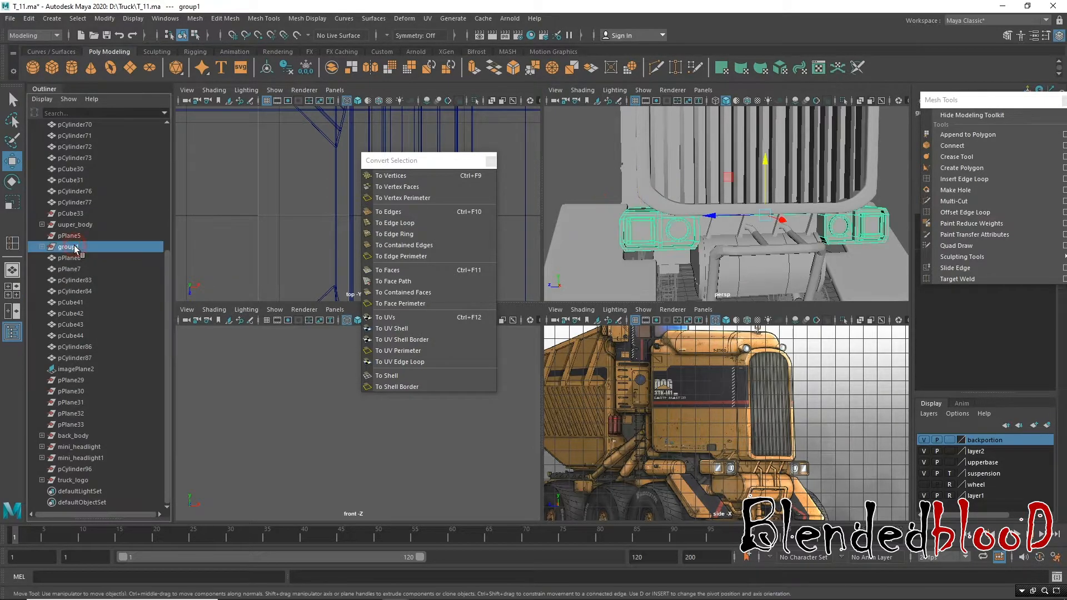
{"action": "left_click_drag", "start_coordinate": [714, 219], "coordinate": [752, 224]}
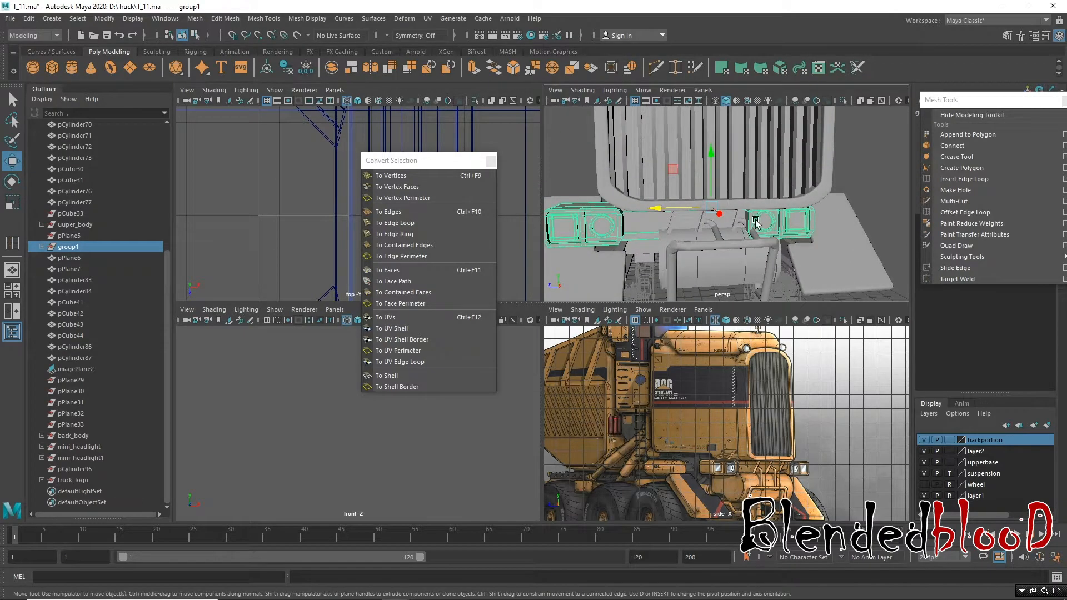
{"action": "left_click", "coordinate": [42, 246]}
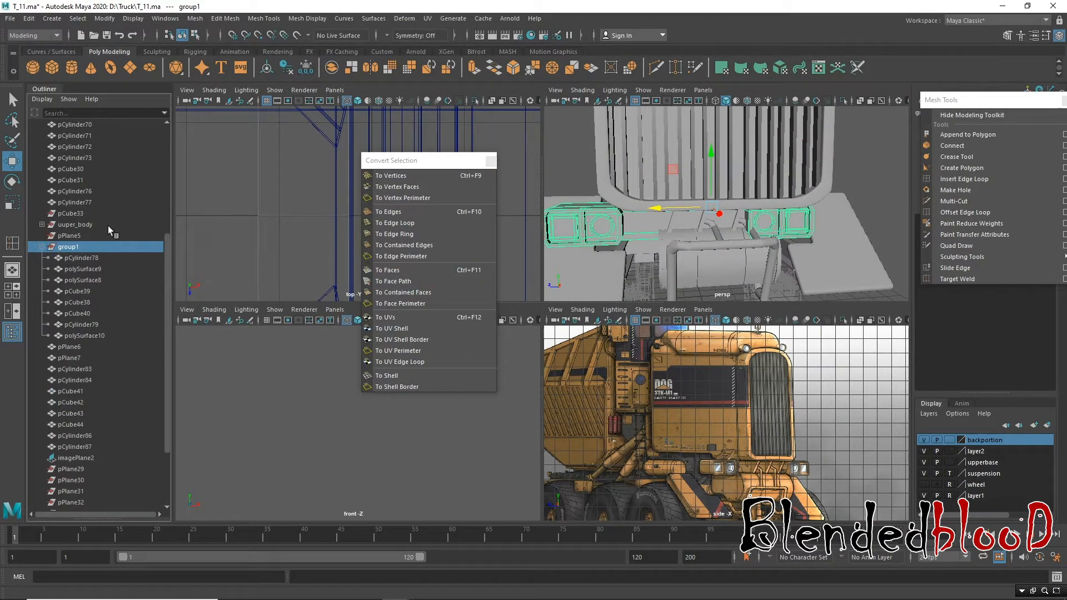
{"action": "left_click", "coordinate": [42, 247]}
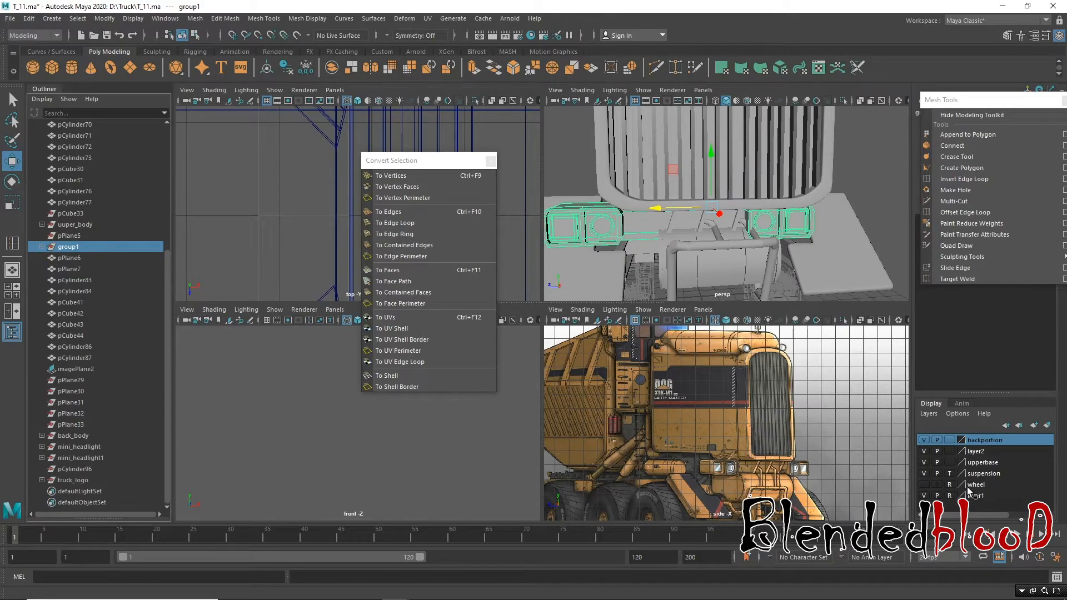
Step: Hide the suspension display layer, review the contents of group1 and select the front headlight housing, pCube38
{"action": "left_click", "coordinate": [925, 473]}
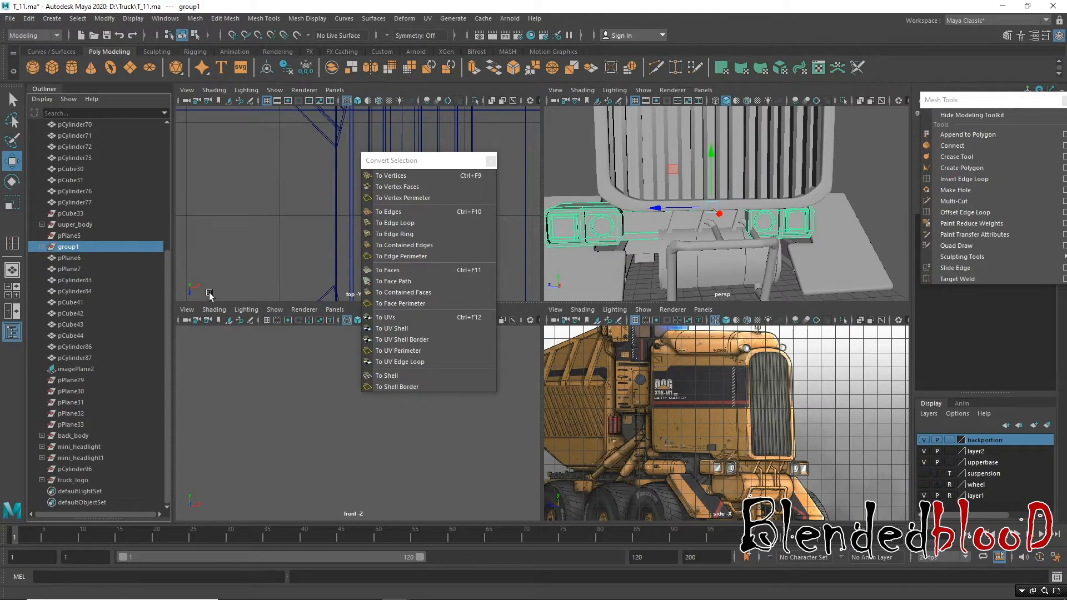
{"action": "left_click", "coordinate": [42, 246]}
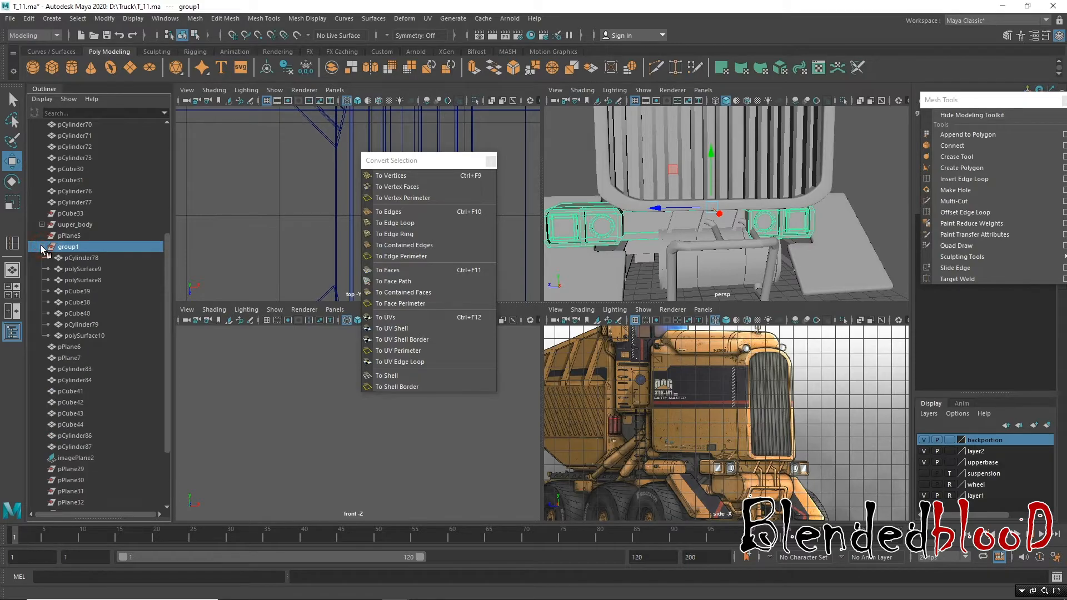
{"action": "left_click", "coordinate": [41, 247]}
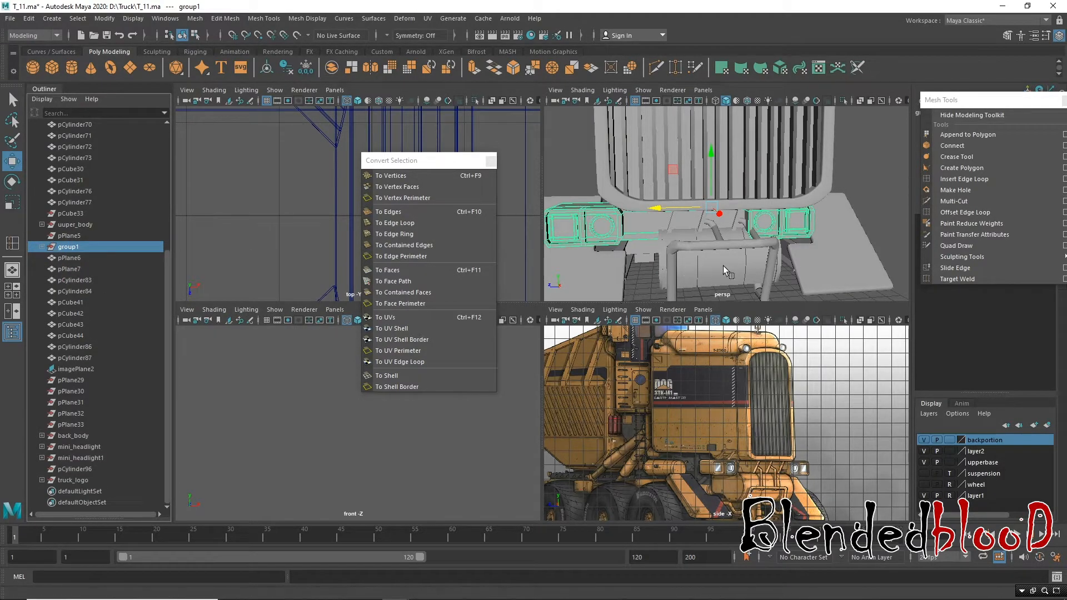
{"action": "left_click_drag", "start_coordinate": [813, 254], "coordinate": [783, 239], "text": "alt"}
{"action": "right_click_drag", "start_coordinate": [783, 239], "coordinate": [766, 225], "text": "alt"}
{"action": "left_click", "coordinate": [649, 203]}
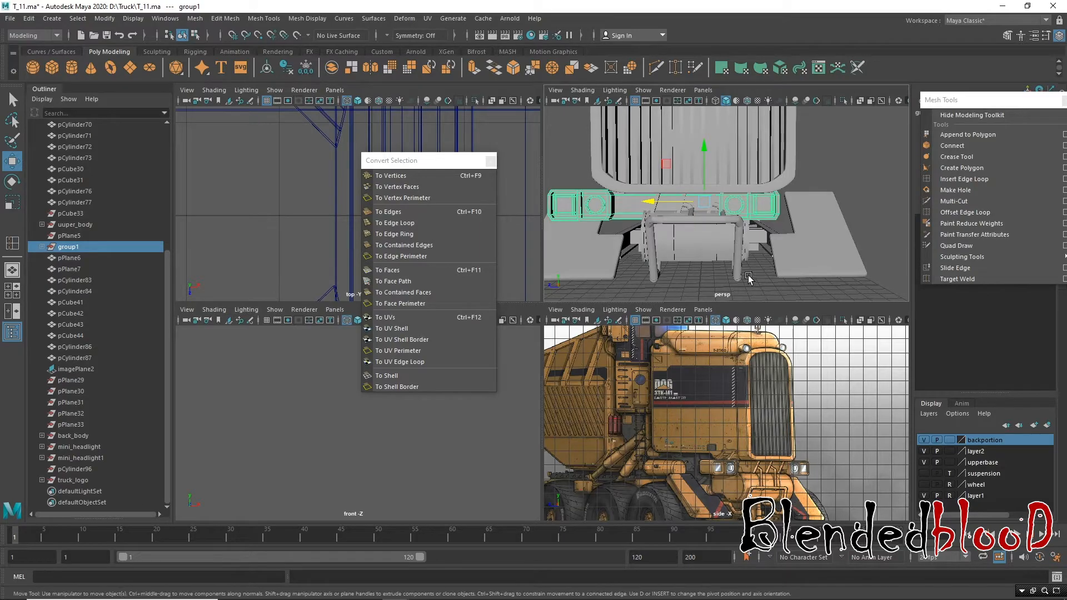
{"action": "mouse_move", "coordinate": [783, 233]}
{"action": "left_mouse_down", "text": "alt"}
{"action": "mouse_move", "coordinate": [739, 248]}
{"action": "mouse_move", "coordinate": [768, 239]}
{"action": "mouse_move", "coordinate": [840, 263]}
{"action": "mouse_move", "coordinate": [788, 218]}
{"action": "mouse_move", "coordinate": [790, 235]}
{"action": "left_mouse_up", "text": "alt"}
{"action": "left_click", "coordinate": [829, 272]}
{"action": "scroll", "coordinate": [788, 220], "scroll_direction": "down", "scroll_amount": 5}
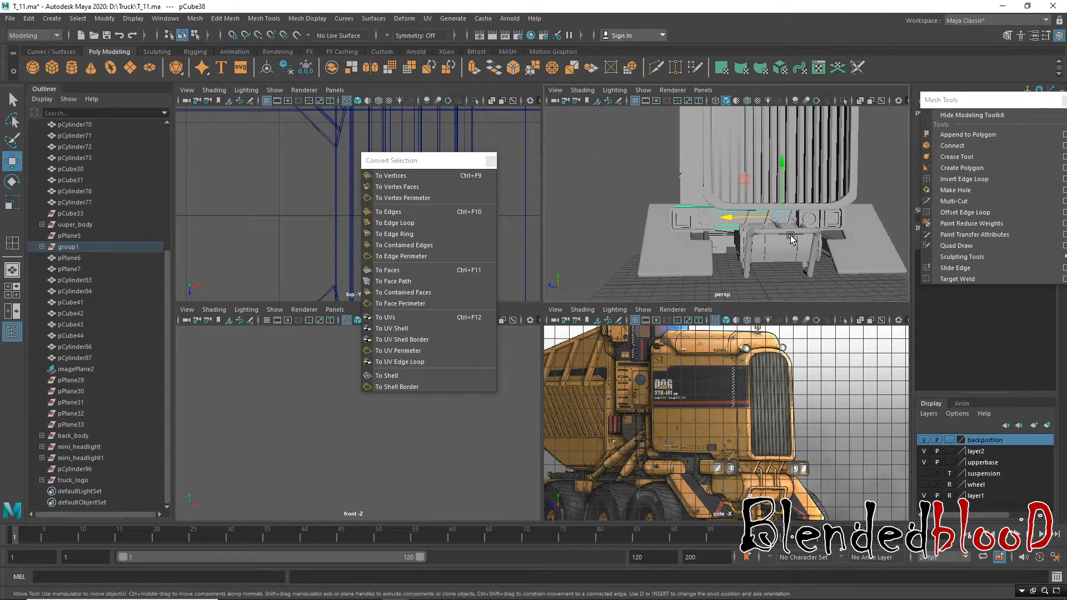
Step: Insert a vertical edge loop at the middle of the headlight housing in the side view
{"action": "left_click", "coordinate": [414, 236]}
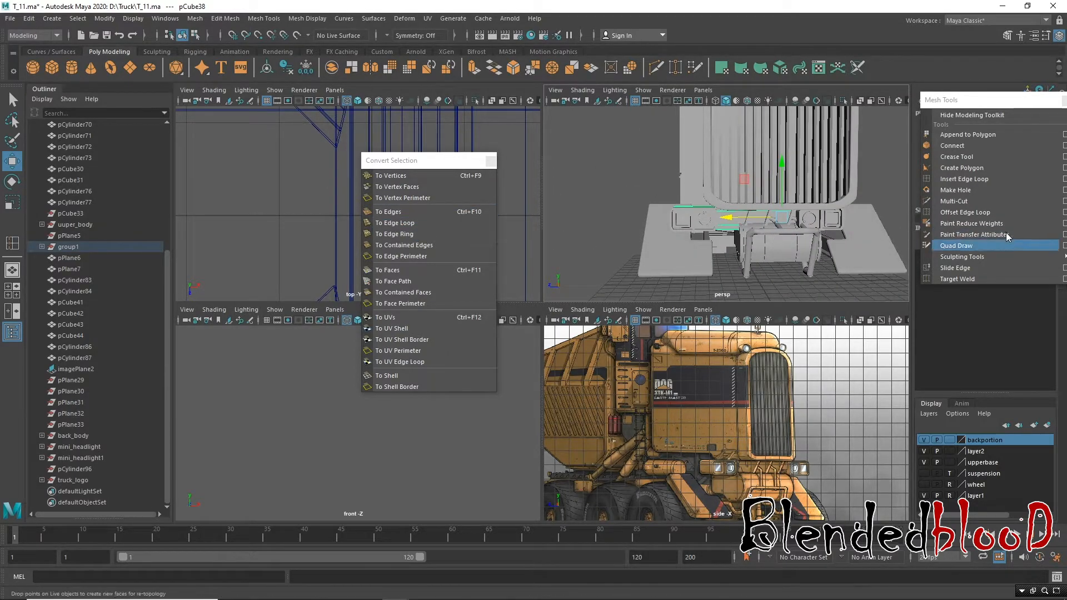
{"action": "left_click", "coordinate": [965, 179]}
{"action": "key", "text": "a"}
{"action": "key", "text": "space"}
{"action": "middle_click_drag", "start_coordinate": [932, 440], "coordinate": [911, 413], "text": "alt"}
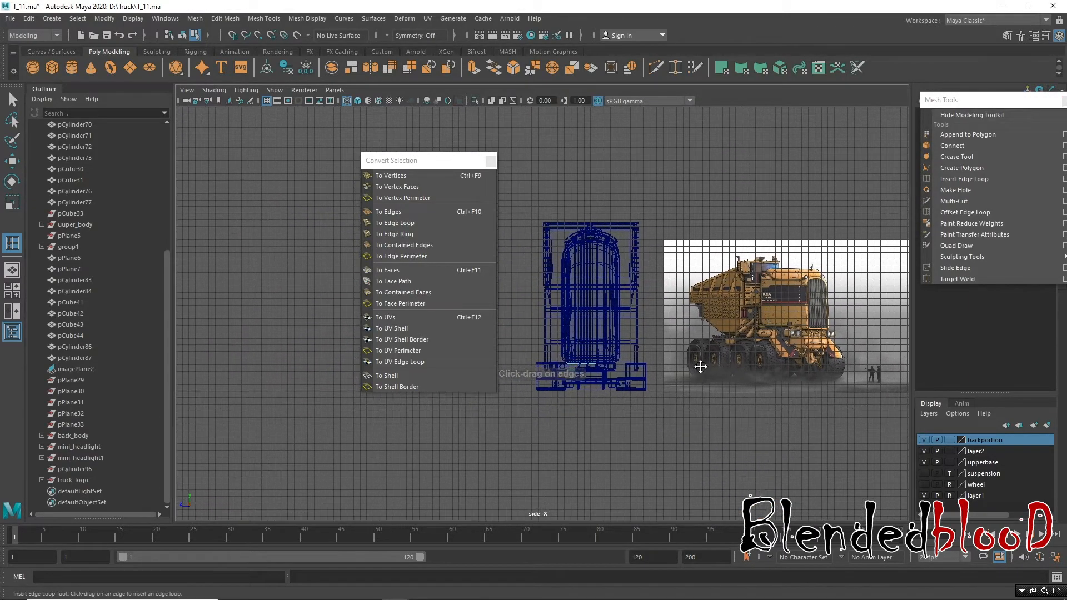
{"action": "middle_click_drag", "start_coordinate": [589, 377], "coordinate": [732, 360], "text": "alt"}
{"action": "scroll", "coordinate": [739, 361], "scroll_direction": "up", "scroll_amount": 5}
{"action": "middle_click_drag", "start_coordinate": [895, 364], "coordinate": [596, 313], "text": "alt"}
{"action": "right_click_drag", "start_coordinate": [602, 308], "coordinate": [683, 490], "text": "alt"}
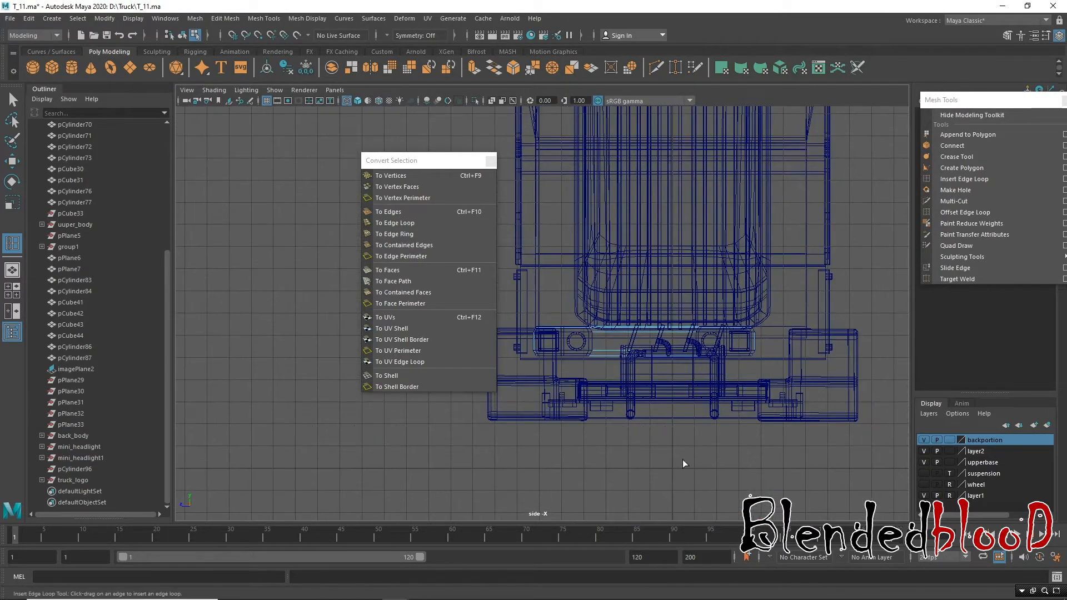
{"action": "right_click_drag", "start_coordinate": [676, 283], "coordinate": [779, 486], "text": "alt"}
{"action": "middle_click_drag", "start_coordinate": [806, 428], "coordinate": [776, 422], "text": "alt"}
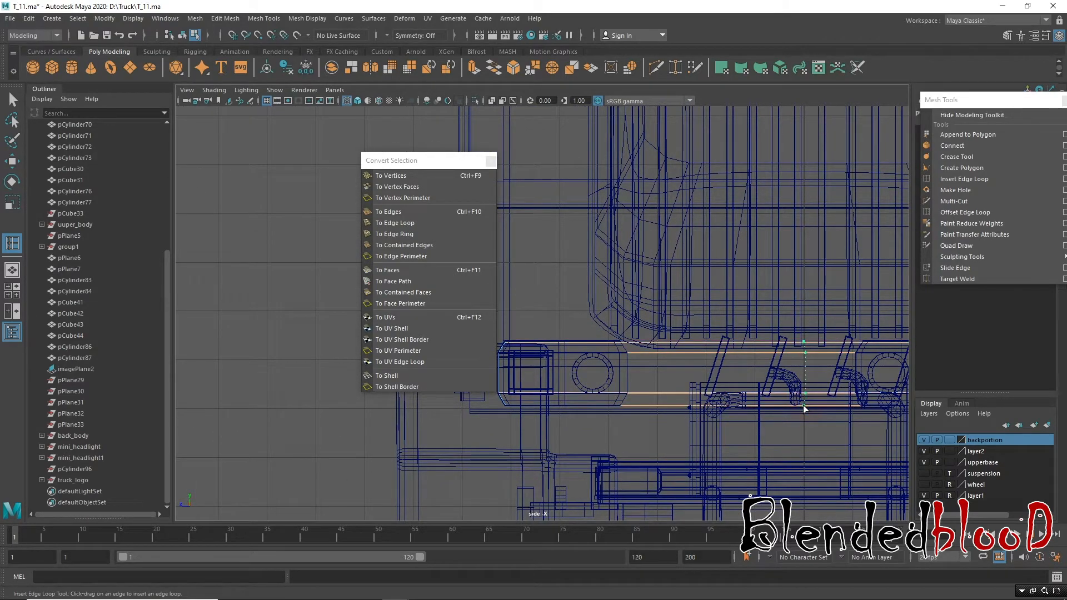
{"action": "left_click", "coordinate": [803, 405]}
{"action": "key", "text": "w"}
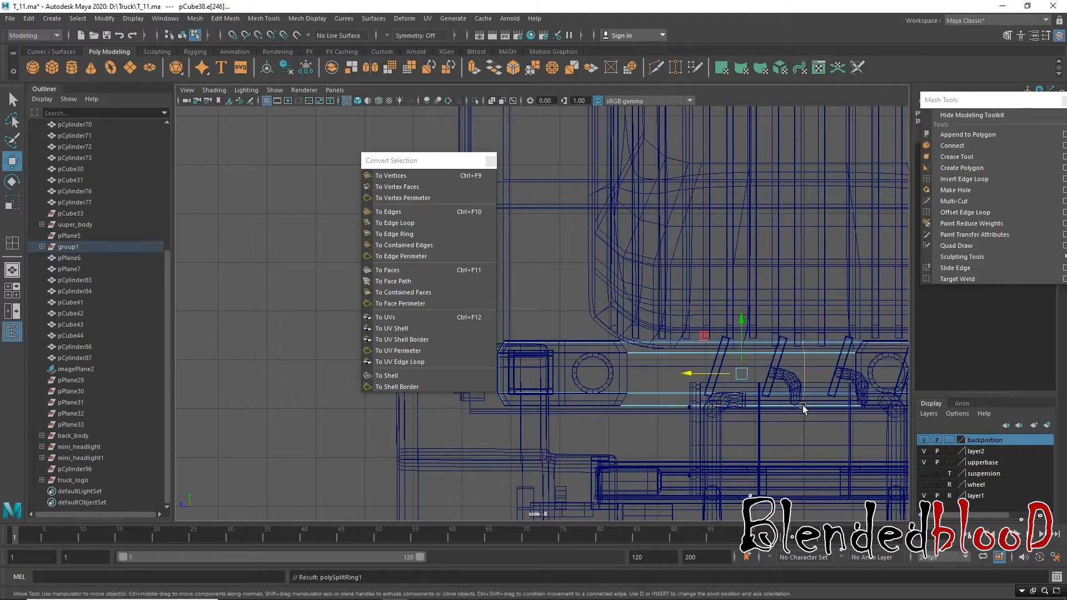
{"action": "key", "text": "r"}
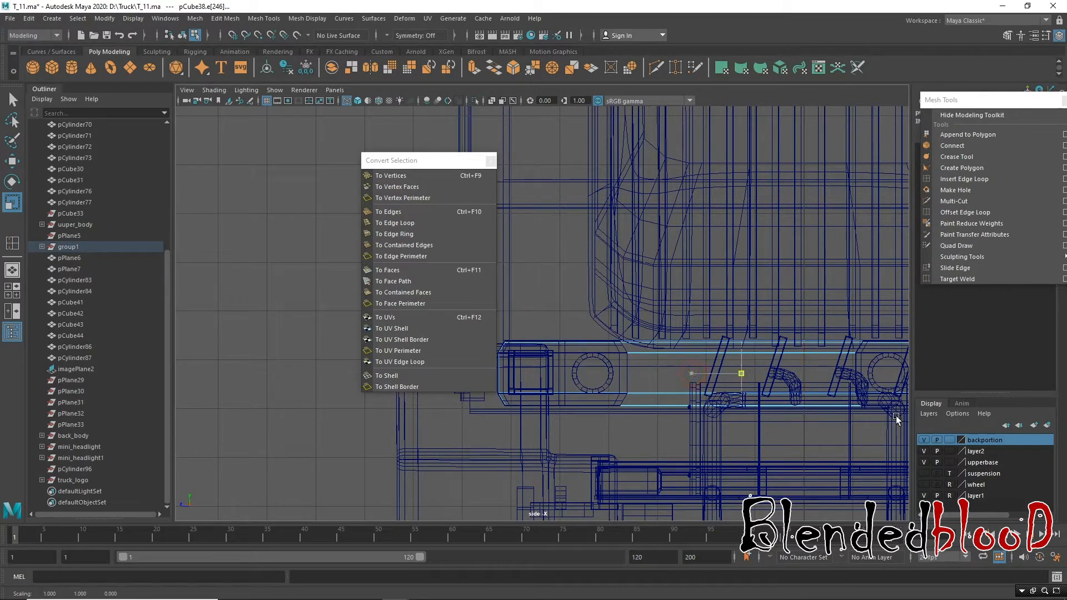
{"action": "key", "text": "w"}
{"action": "left_click_drag", "start_coordinate": [689, 380], "coordinate": [752, 376]}
{"action": "key", "text": "space"}
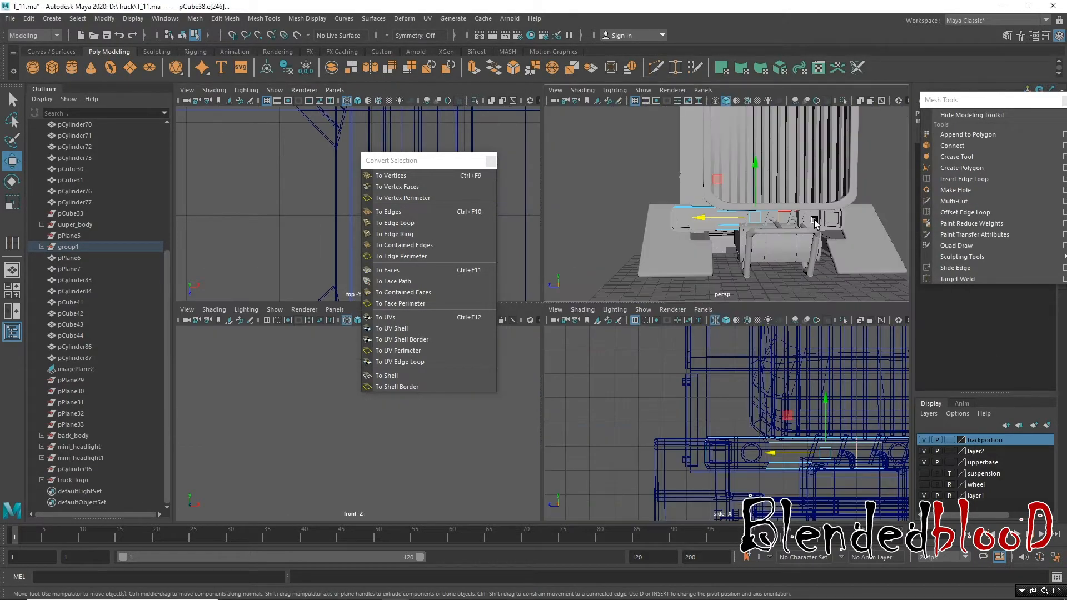
Step: Try to delete the headlight housing faces on one side of the middle loop, along with that side's lamp parts
{"action": "key", "text": "space"}
{"action": "middle_click_drag", "start_coordinate": [785, 188], "coordinate": [837, 191], "text": "alt"}
{"action": "scroll", "coordinate": [772, 295], "scroll_direction": "up", "scroll_amount": 2}
{"action": "right_click_drag", "start_coordinate": [764, 277], "coordinate": [824, 258]}
{"action": "left_click", "coordinate": [791, 297]}
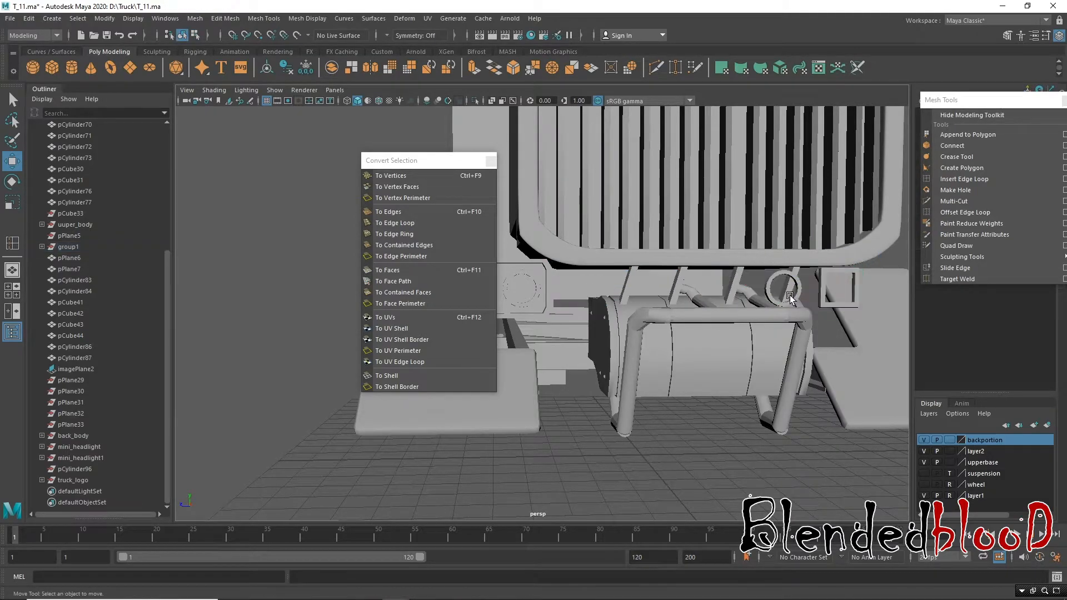
{"action": "left_click", "coordinate": [796, 290]}
{"action": "left_click", "coordinate": [814, 300]}
{"action": "left_click", "coordinate": [828, 297]}
{"action": "left_click", "coordinate": [727, 283]}
{"action": "left_click", "coordinate": [719, 283]}
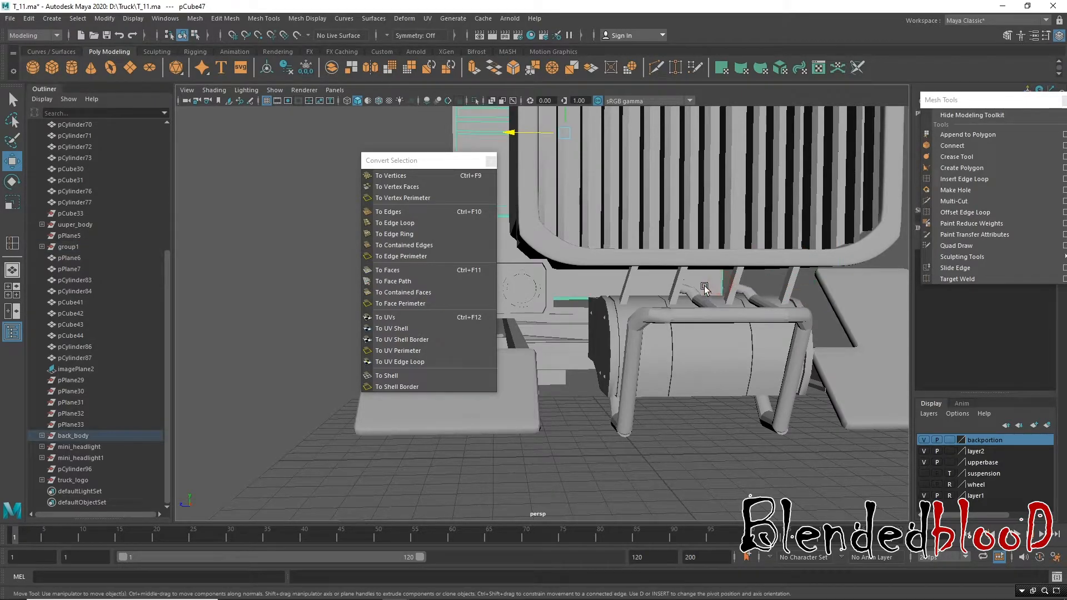
{"action": "left_click", "coordinate": [76, 436]}
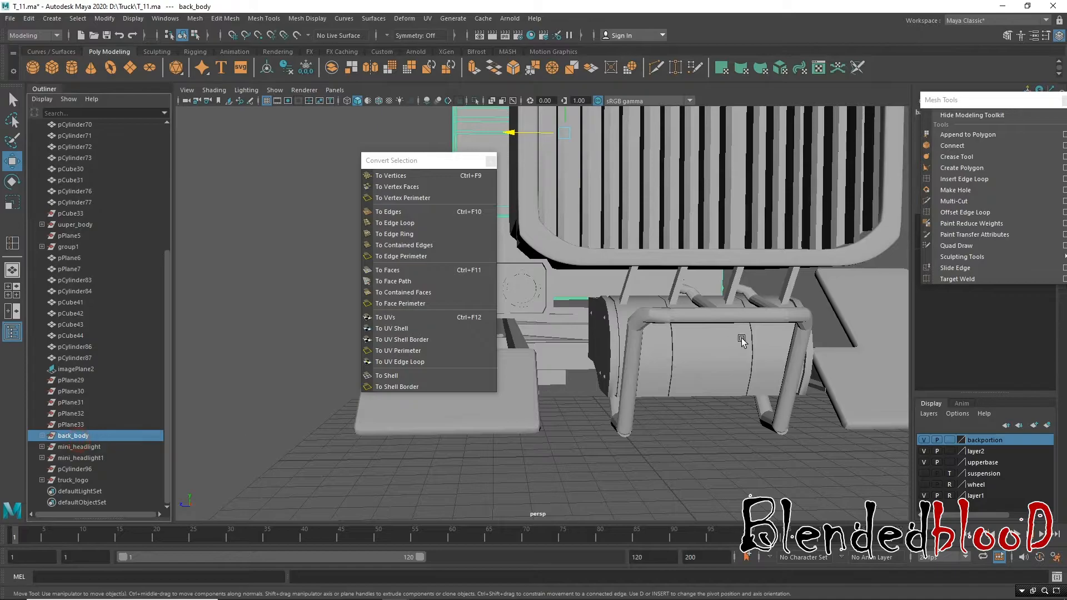
{"action": "scroll", "coordinate": [738, 356], "scroll_direction": "up", "scroll_amount": 5}
{"action": "left_click_drag", "start_coordinate": [739, 355], "coordinate": [763, 360], "text": "alt"}
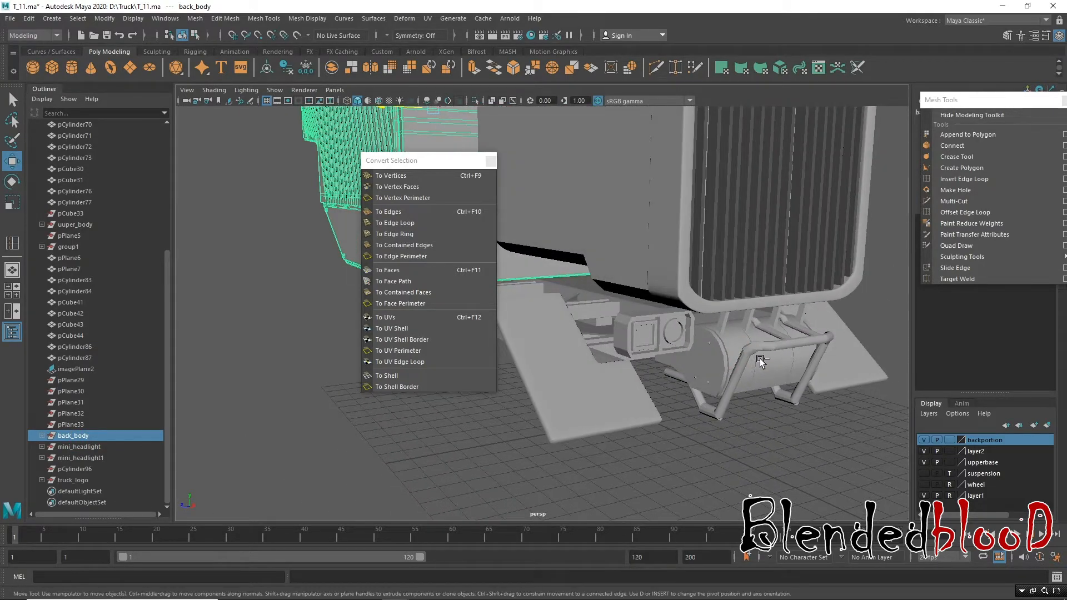
Step: Undo the last selections and deletions on the headlight assembly
{"action": "key", "text": "ctrl+z"}
{"action": "key", "text": "ctrl+z"}
{"action": "key", "text": "ctrl+z"}
{"action": "key", "text": "ctrl+z"}
{"action": "key", "text": "ctrl+z"}
{"action": "key", "text": "ctrl+z"}
{"action": "key", "text": "ctrl+z"}
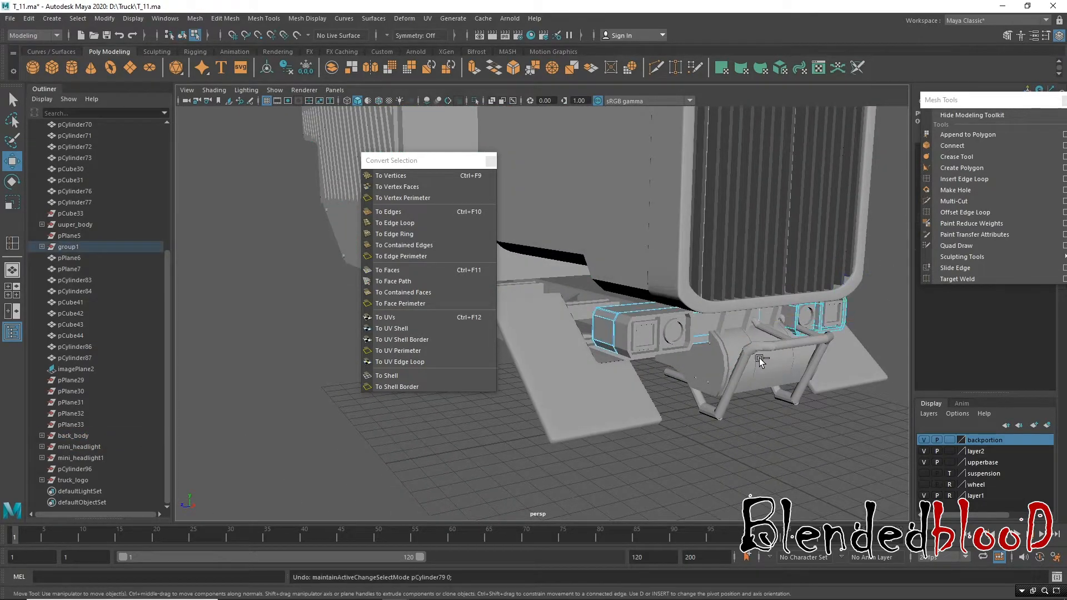
Step: Delete the housing faces beyond the middle edge loop and the remaining round and square lamp parts on that side
{"action": "scroll", "coordinate": [767, 336], "scroll_direction": "up", "scroll_amount": 3}
{"action": "right_click_drag", "start_coordinate": [759, 283], "coordinate": [761, 318]}
{"action": "left_click_drag", "start_coordinate": [769, 337], "coordinate": [801, 361], "text": "alt"}
{"action": "left_click_drag", "start_coordinate": [861, 422], "coordinate": [741, 252]}
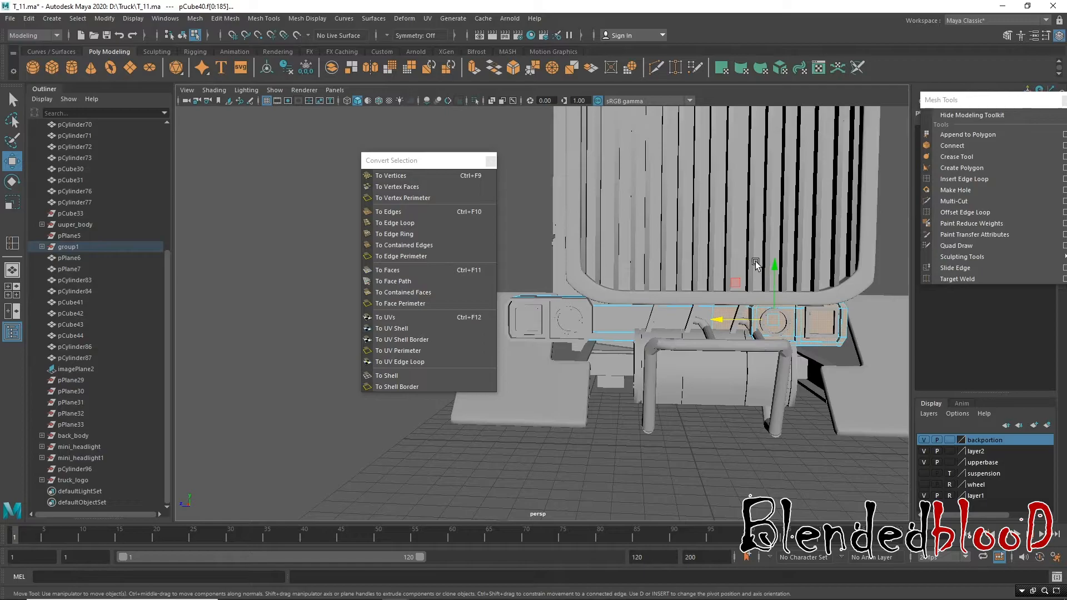
{"action": "key", "text": "Delete"}
{"action": "right_click_drag", "start_coordinate": [703, 306], "coordinate": [736, 267]}
{"action": "left_click", "coordinate": [823, 337]}
{"action": "key", "text": "Delete"}
{"action": "left_click", "coordinate": [785, 328]}
{"action": "key", "text": "Delete"}
{"action": "mouse_move", "coordinate": [792, 337]}
{"action": "left_mouse_down", "text": "alt"}
{"action": "mouse_move", "coordinate": [750, 335]}
{"action": "mouse_move", "coordinate": [822, 340]}
{"action": "mouse_move", "coordinate": [795, 339]}
{"action": "left_mouse_up", "text": "alt"}
{"action": "left_click", "coordinate": [624, 313]}
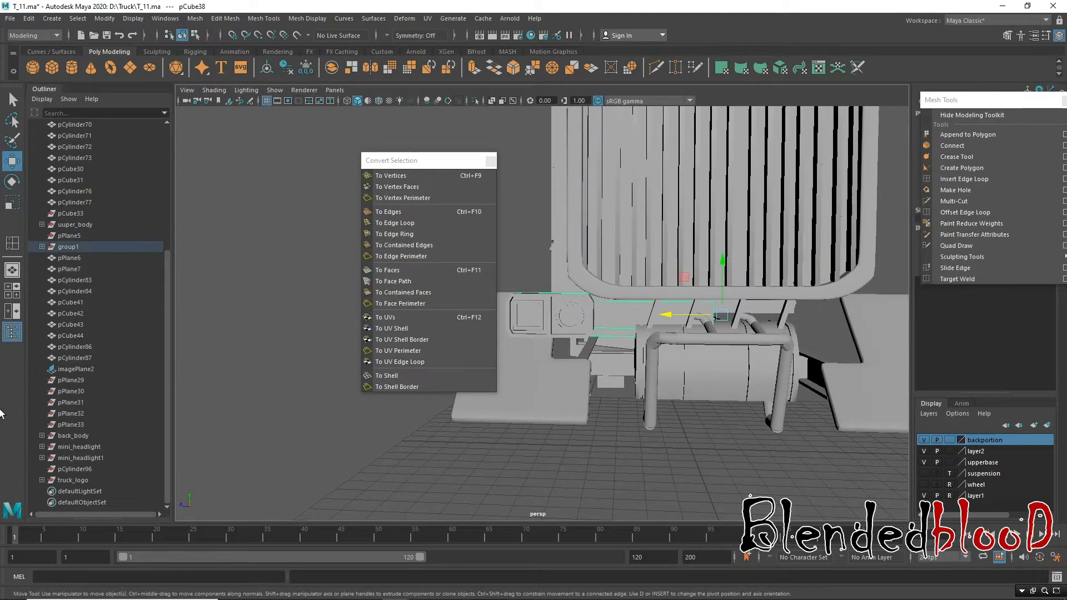
Step: Select the headlight group, group1, and center its pivot
{"action": "left_click", "coordinate": [66, 249]}
{"action": "left_click_drag", "start_coordinate": [644, 326], "coordinate": [708, 346], "text": "alt"}
{"action": "left_click", "coordinate": [105, 18]}
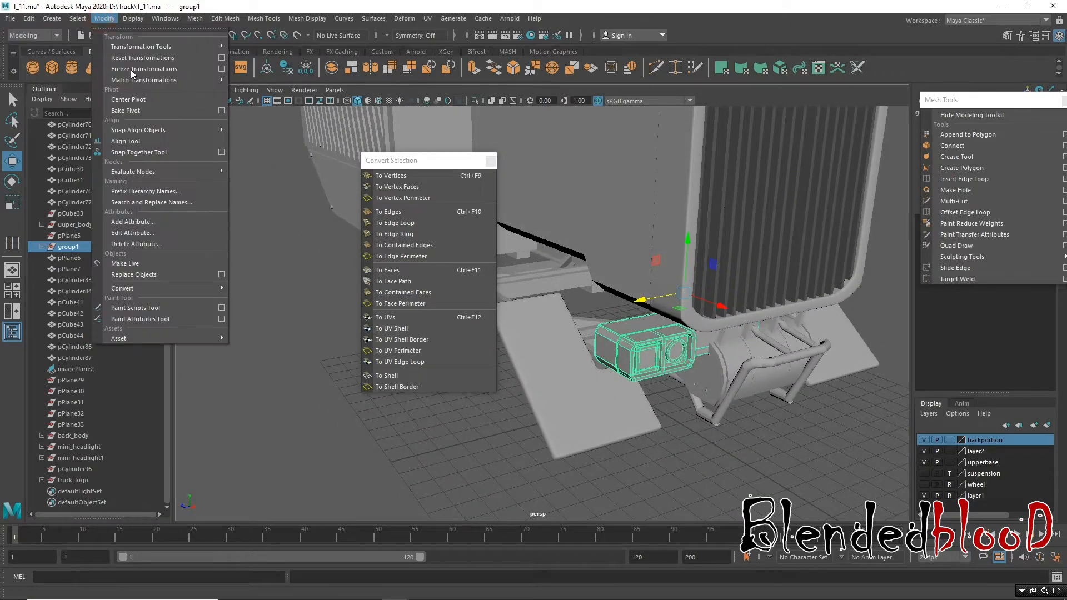
{"action": "left_click", "coordinate": [142, 105]}
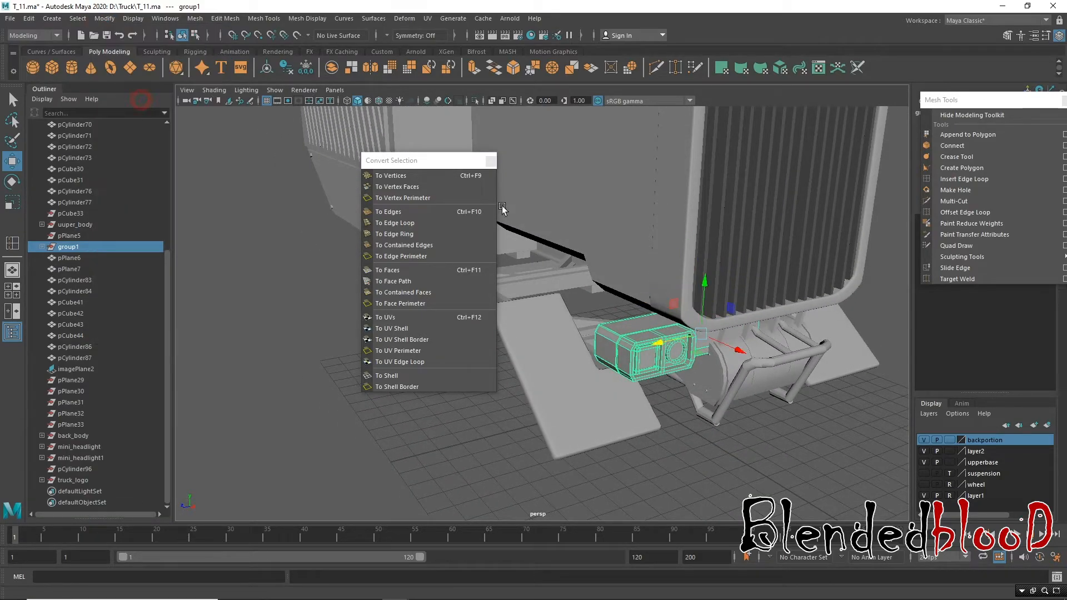
{"action": "left_click_drag", "start_coordinate": [790, 312], "coordinate": [748, 297], "text": "alt"}
Step: Move the pivot of group1 to the cut middle edge of the headlight housing in the side view
{"action": "key", "text": "space"}
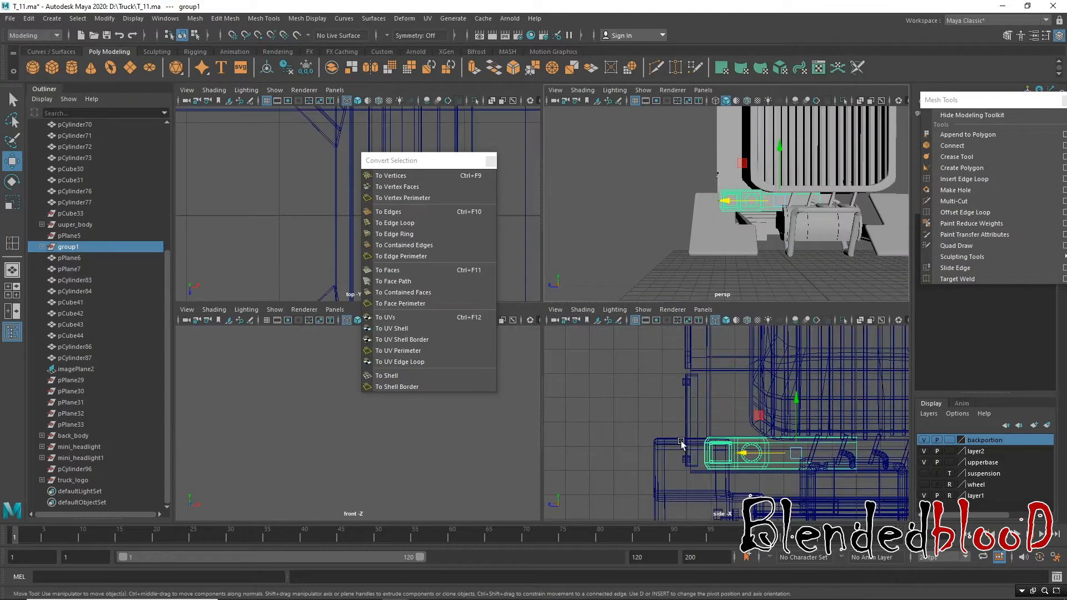
{"action": "key", "text": "space"}
{"action": "middle_click_drag", "start_coordinate": [737, 437], "coordinate": [737, 449], "text": "alt"}
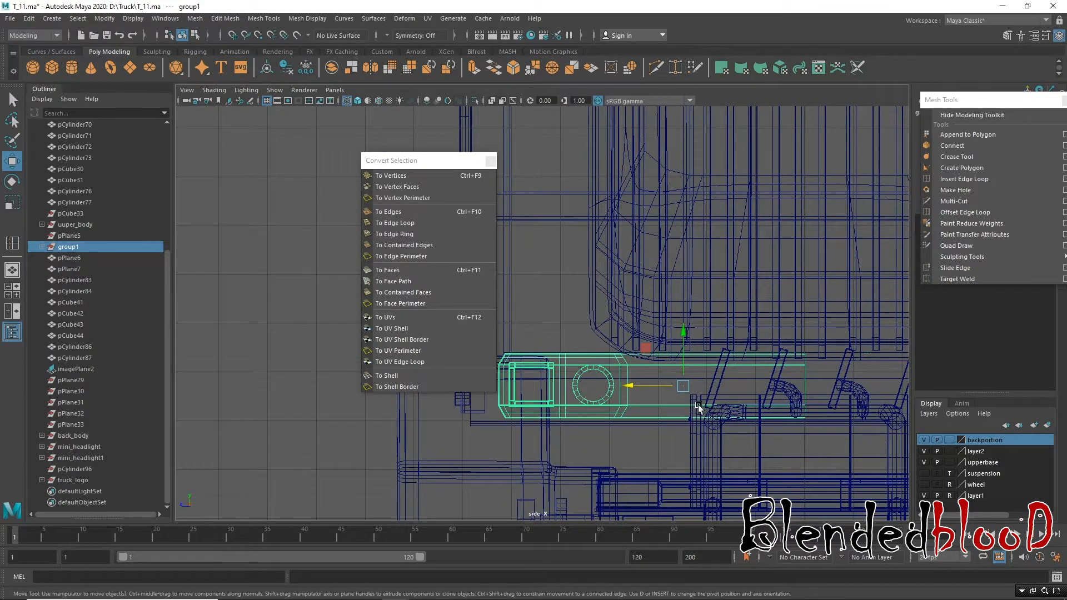
{"action": "left_click_drag", "start_coordinate": [633, 385], "coordinate": [754, 384]}
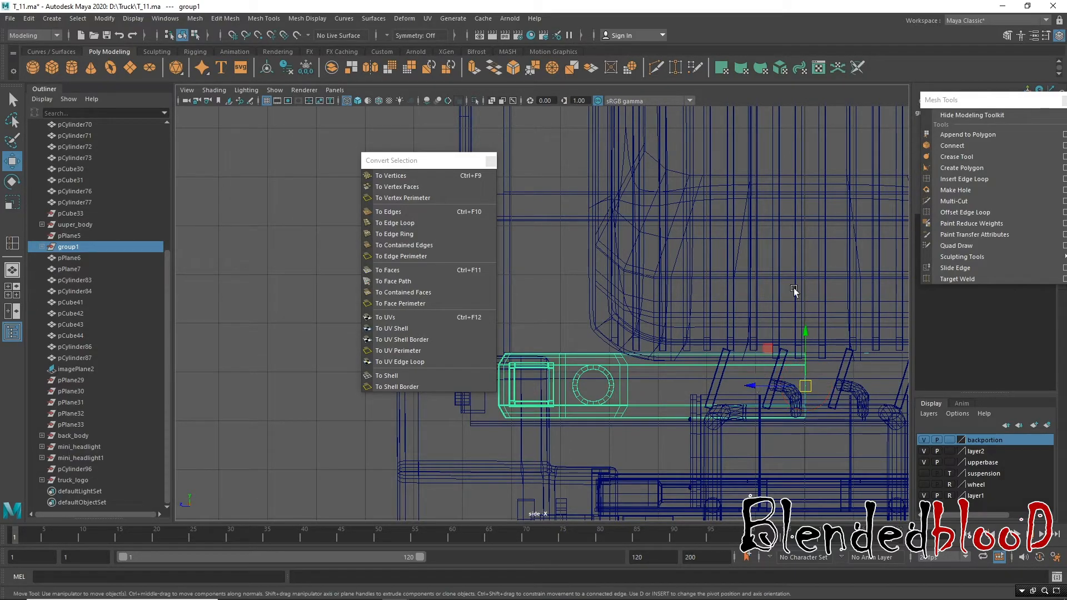
{"action": "key", "text": "space"}
{"action": "key", "text": "space"}
{"action": "left_click_drag", "start_coordinate": [699, 240], "coordinate": [669, 249], "text": "alt"}
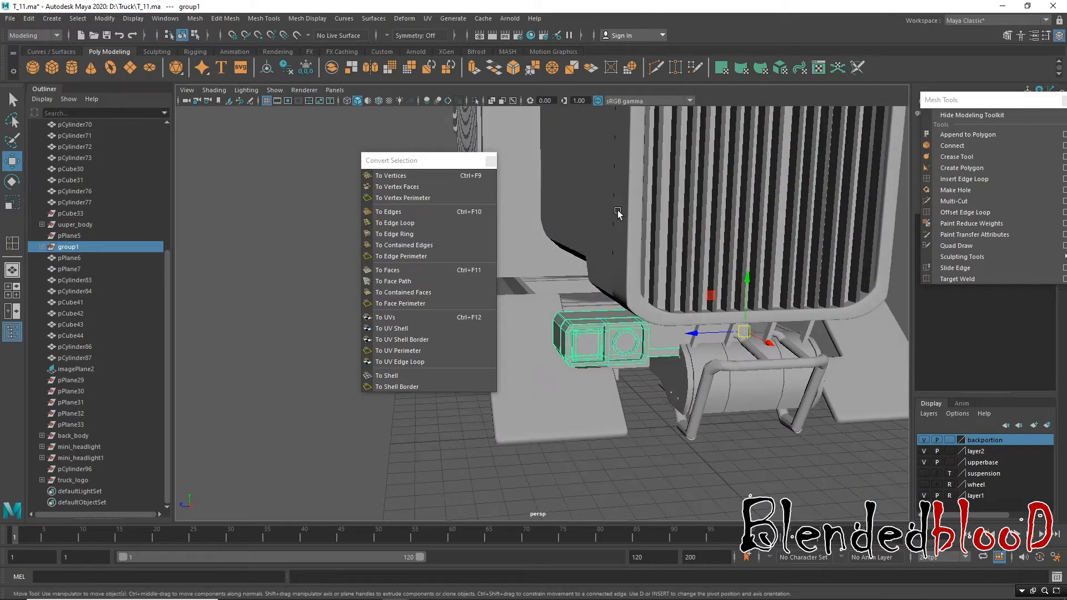
Step: Try duplicating group1 with Duplicate Special as an instance with Scale X at -1, then undo the duplicate
{"action": "left_click", "coordinate": [60, 17]}
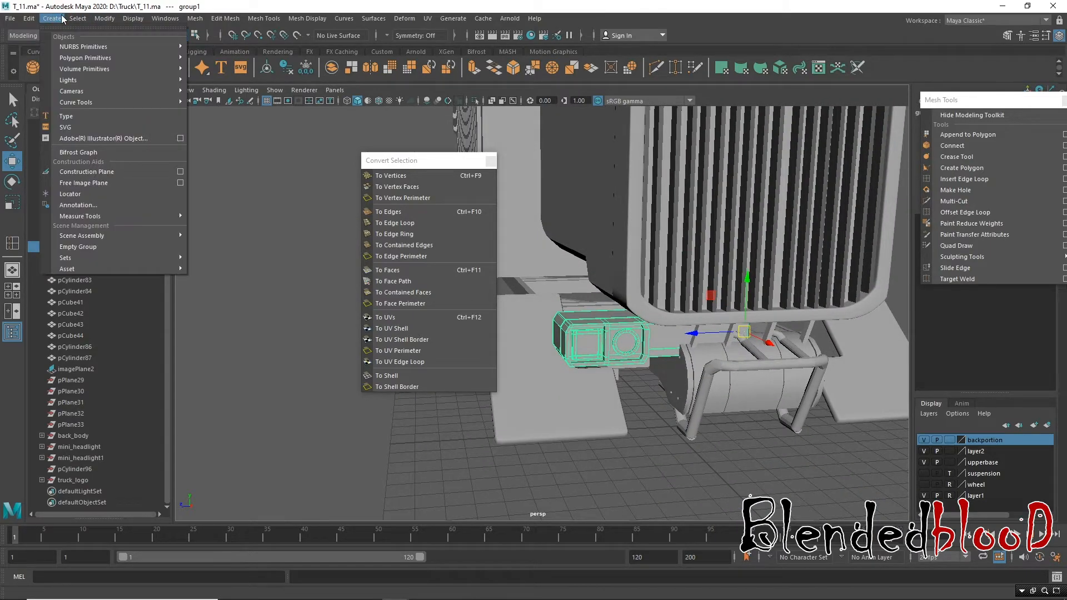
{"action": "mouse_move", "coordinate": [29, 18]}
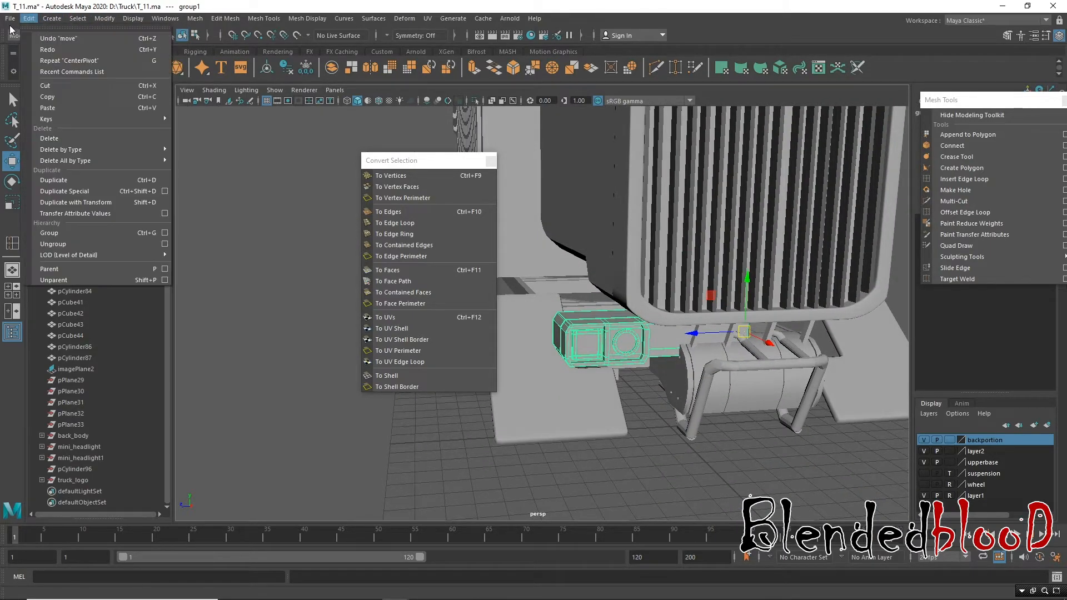
{"action": "left_click", "coordinate": [165, 190]}
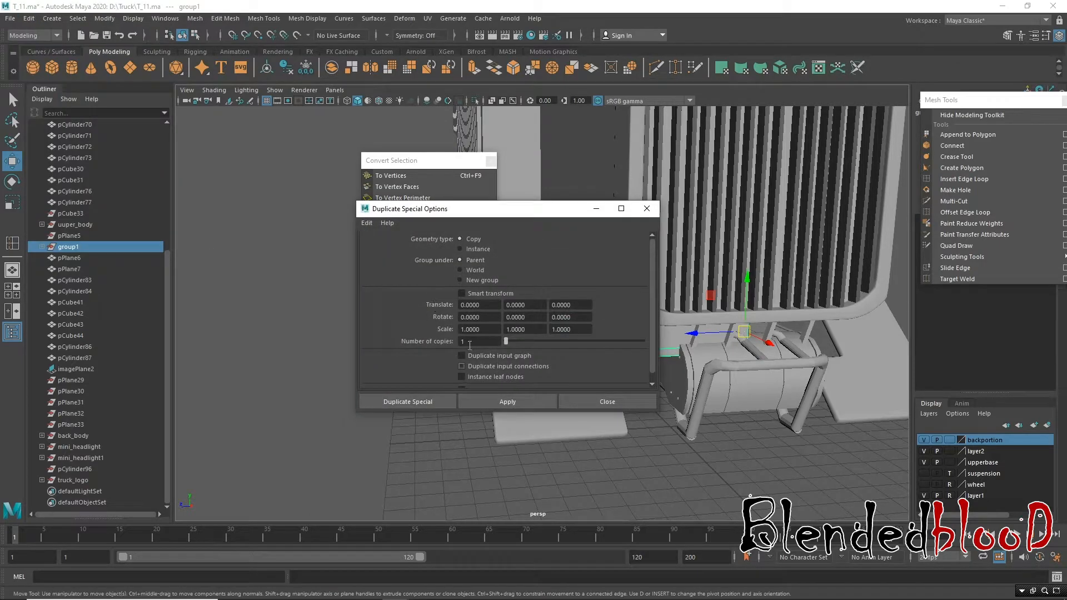
{"action": "left_click", "coordinate": [469, 248]}
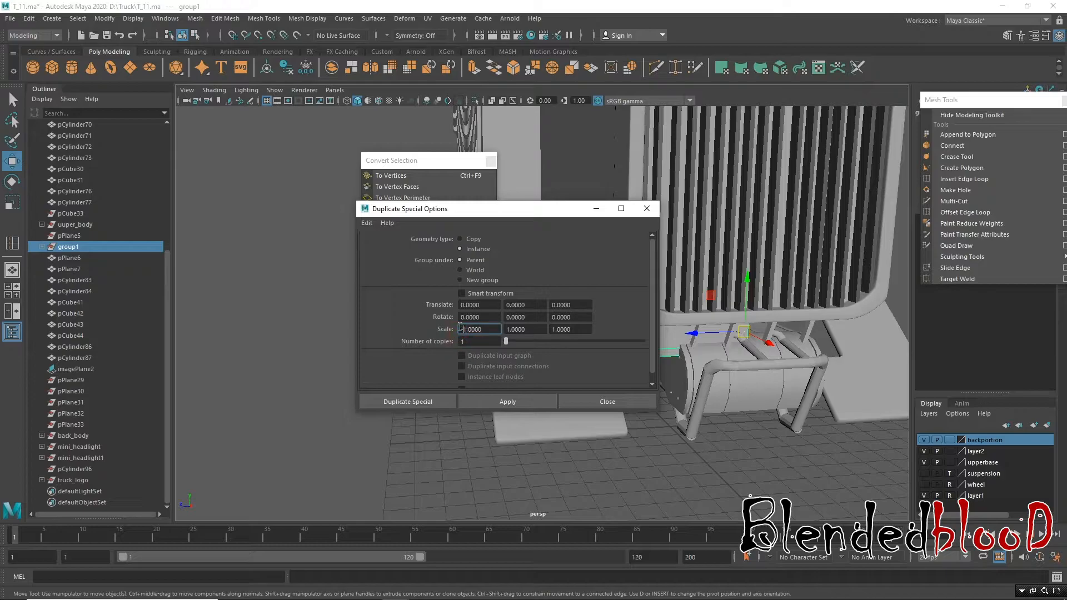
{"action": "left_click", "coordinate": [542, 401]}
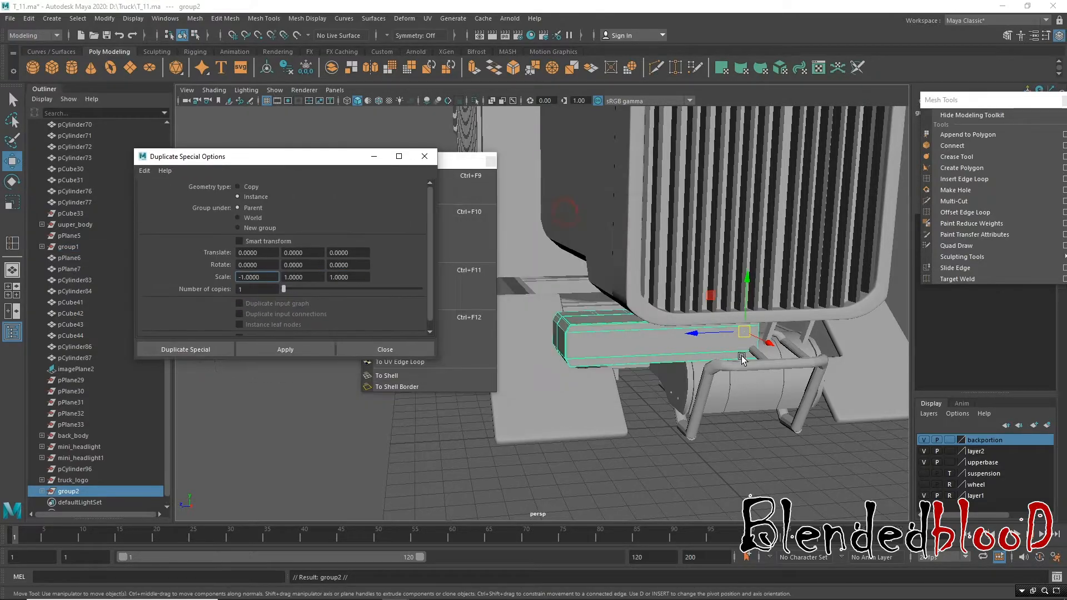
{"action": "key", "text": "ctrl+z"}
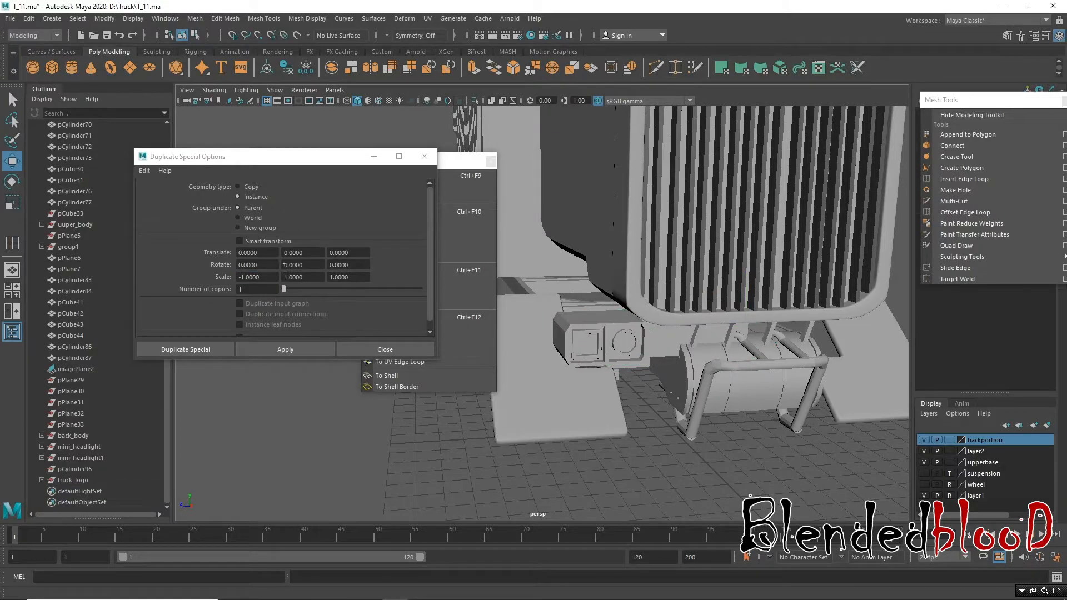
Step: Set Scale X to 1 and Scale Y to -1, try duplicating group1 with Duplicate Special, and delete the copy
{"action": "left_click", "coordinate": [253, 276]}
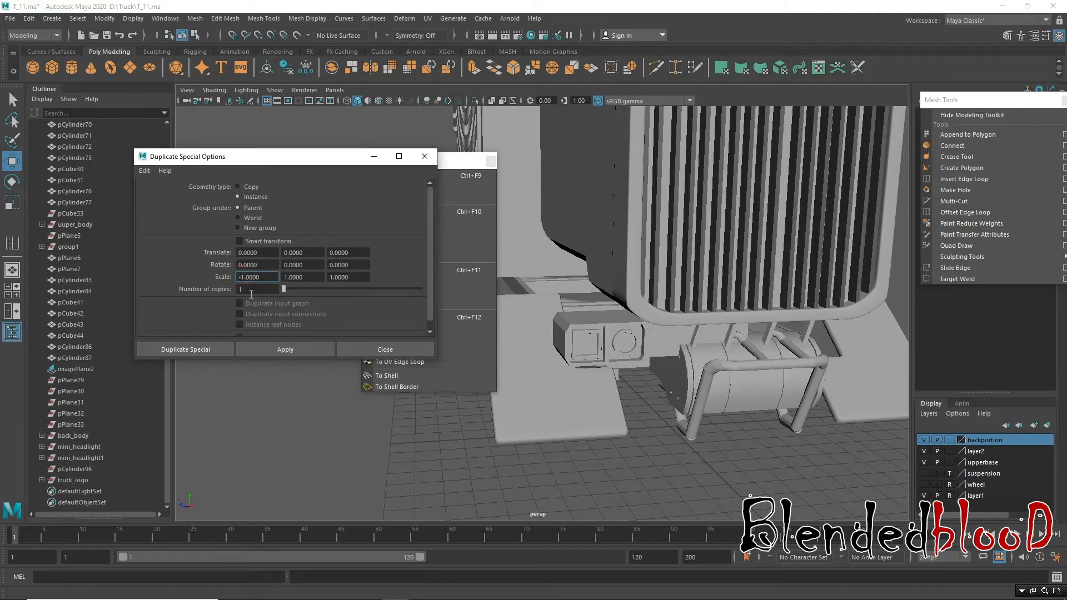
{"action": "left_click", "coordinate": [285, 276]}
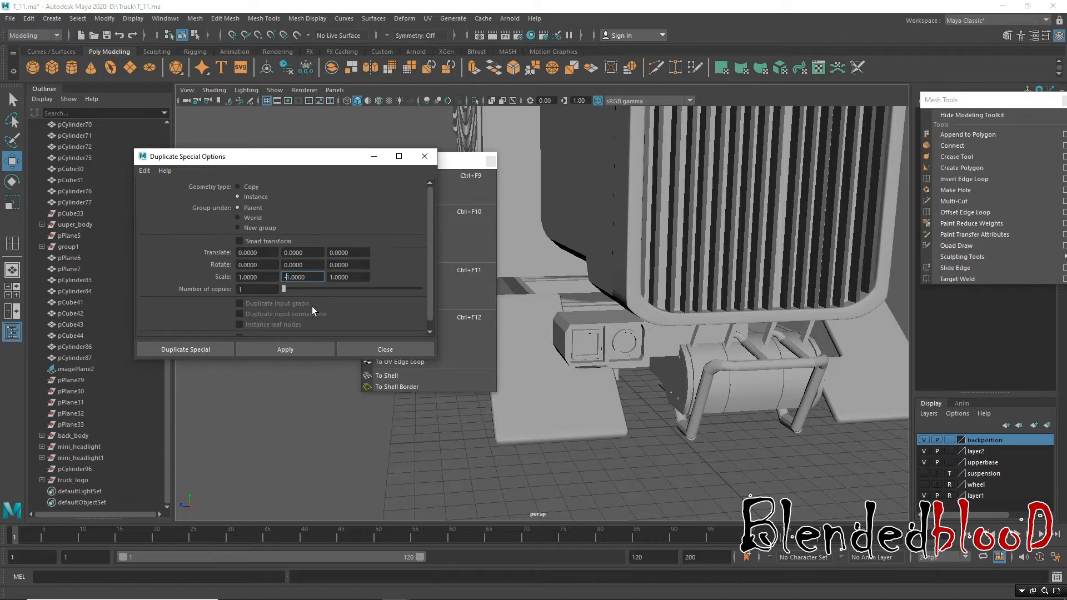
{"action": "left_click", "coordinate": [312, 351]}
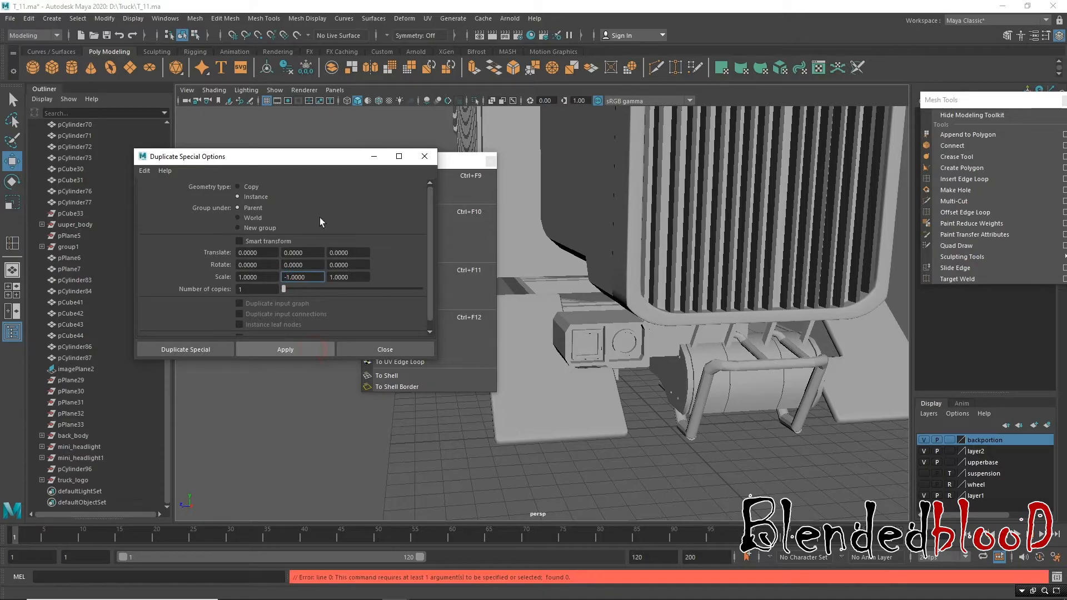
{"action": "left_click", "coordinate": [688, 348]}
{"action": "left_click", "coordinate": [71, 248]}
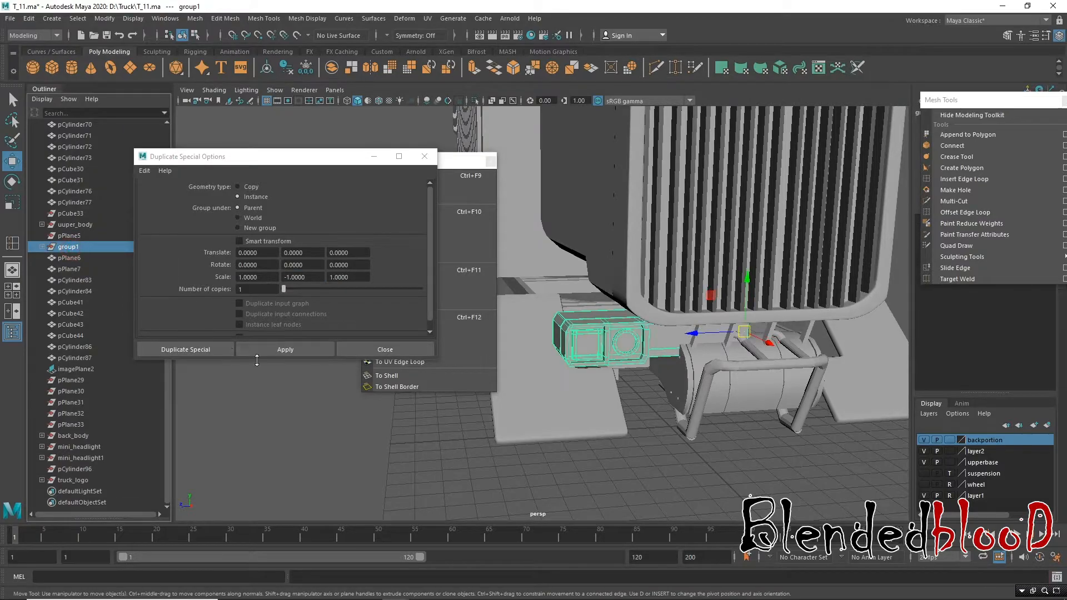
{"action": "left_click", "coordinate": [275, 351]}
{"action": "key", "text": "Delete"}
Step: Duplicate group1 with Duplicate Special as an instance with Scale Y at 1 and Scale Z at -1
{"action": "left_click", "coordinate": [70, 247]}
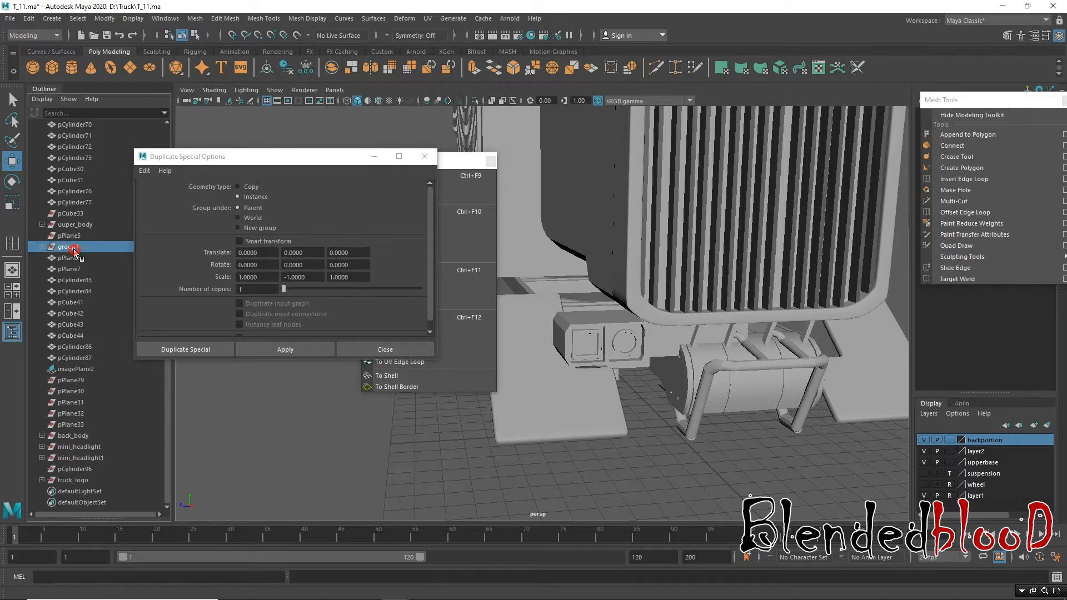
{"action": "left_click", "coordinate": [284, 277]}
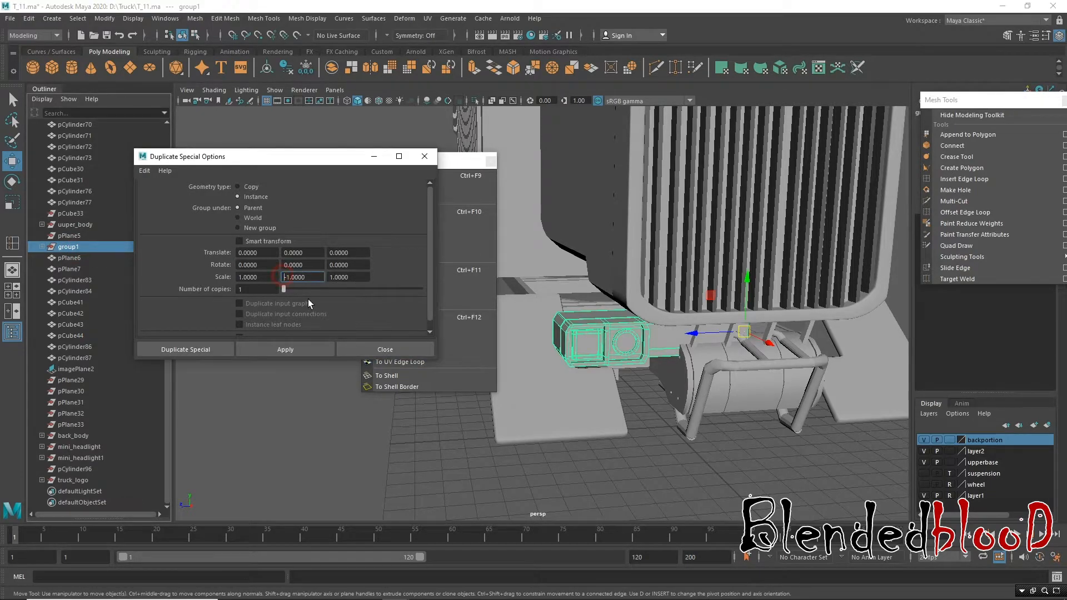
{"action": "left_click", "coordinate": [331, 278]}
{"action": "type", "text": "-"}
{"action": "left_click", "coordinate": [322, 350]}
{"action": "left_click", "coordinate": [398, 350]}
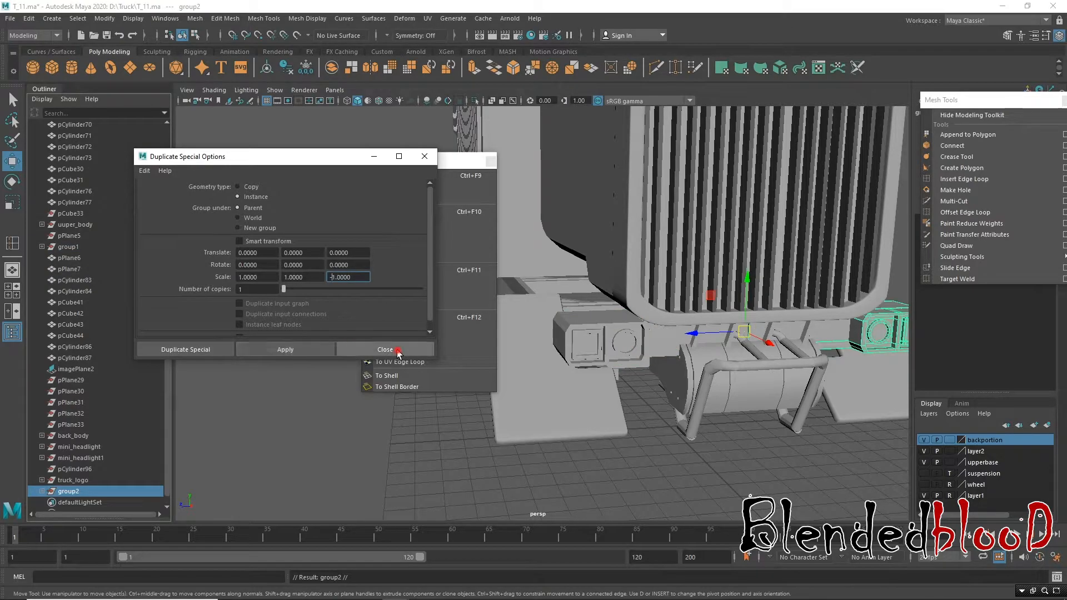
Step: Nudge the mirrored headlight half, group2, slightly along its Z axis at the centre seam
{"action": "left_click_drag", "start_coordinate": [448, 160], "coordinate": [276, 134]}
{"action": "left_click_drag", "start_coordinate": [637, 347], "coordinate": [611, 300], "text": "alt"}
{"action": "right_click_drag", "start_coordinate": [590, 282], "coordinate": [678, 344], "text": "alt"}
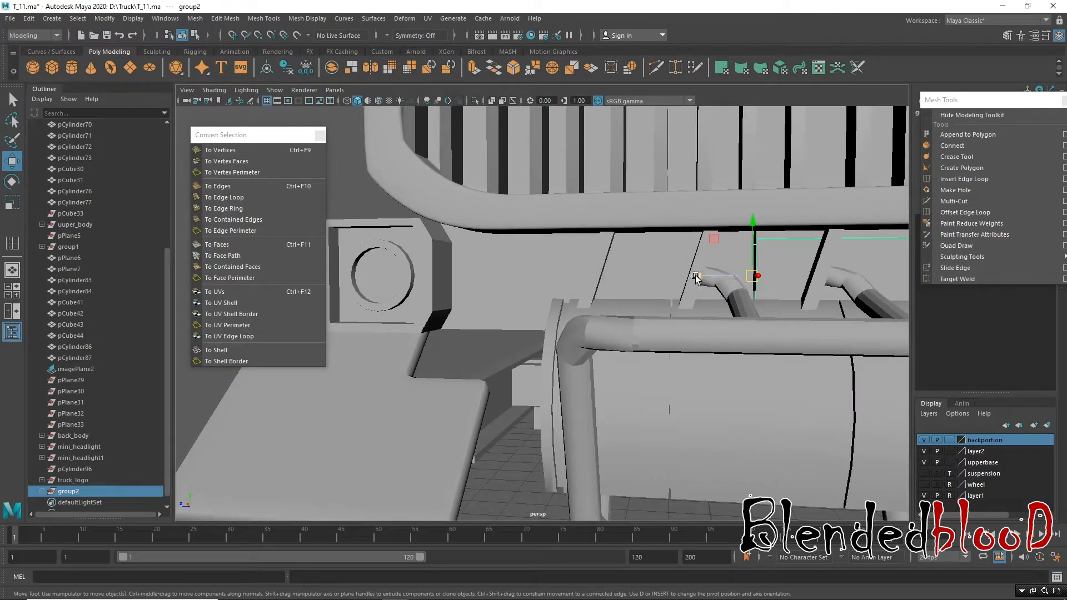
{"action": "left_click_drag", "start_coordinate": [696, 277], "coordinate": [694, 277]}
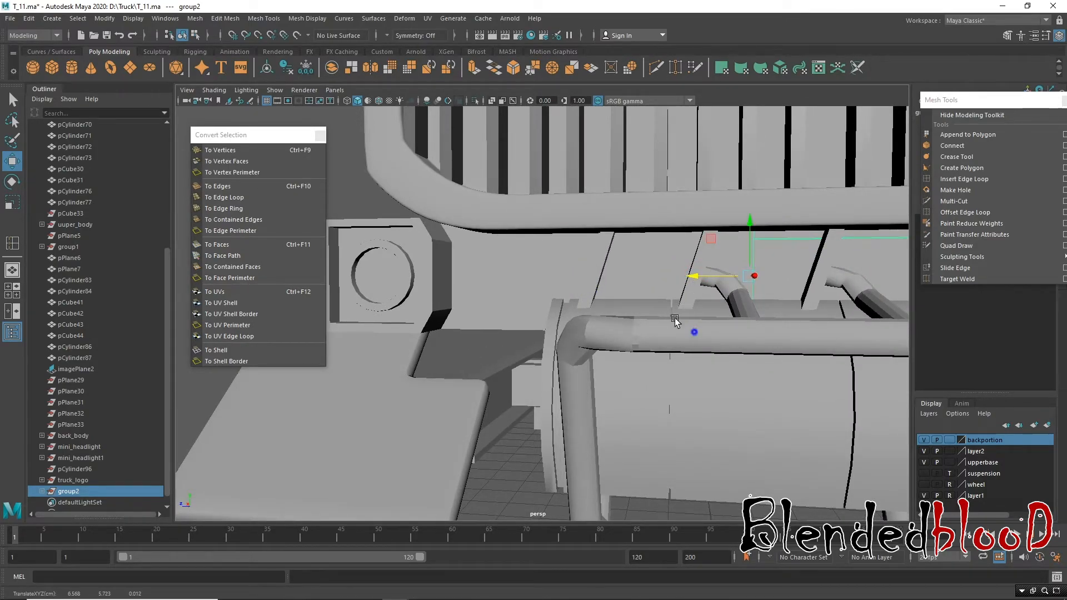
{"action": "right_click_drag", "start_coordinate": [694, 332], "coordinate": [562, 334], "text": "alt"}
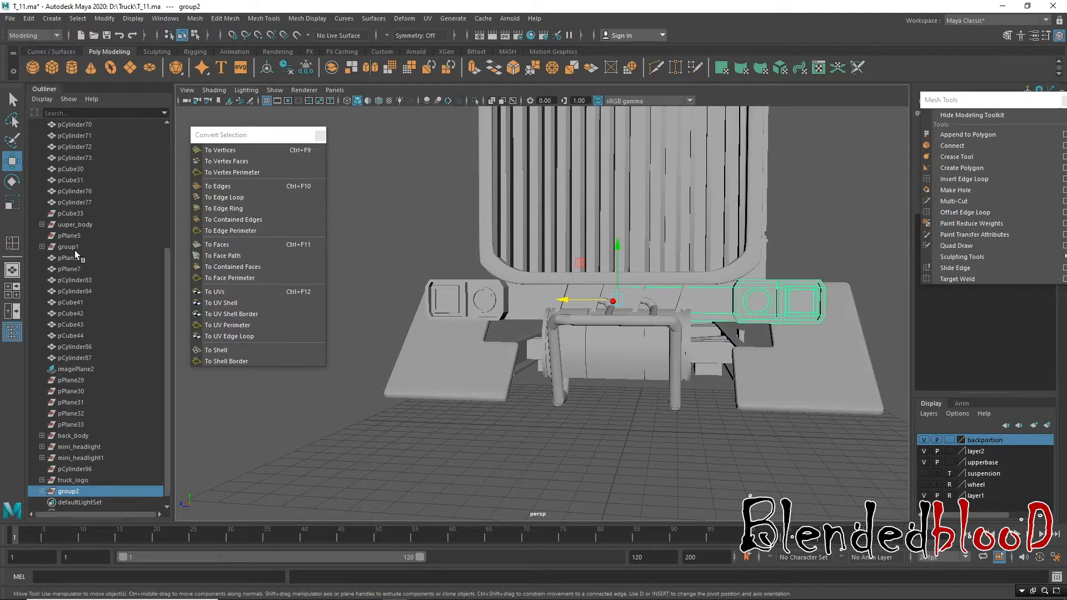
Step: Reorder the scene hierarchy so that group2 sits directly below group1
{"action": "left_click", "coordinate": [74, 247]}
{"action": "left_click", "coordinate": [77, 492]}
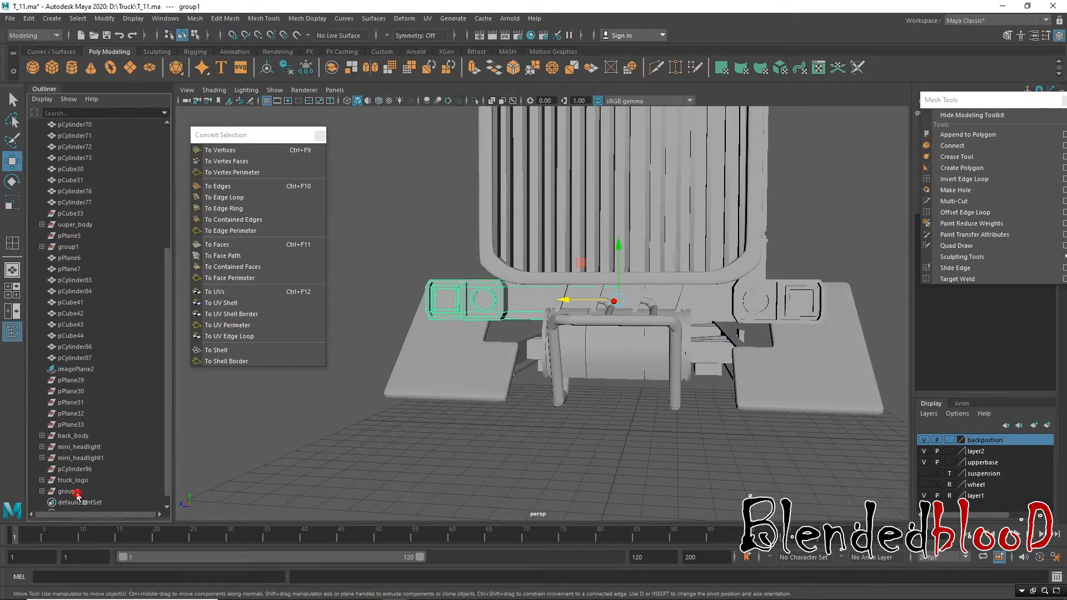
{"action": "middle_click_drag", "start_coordinate": [78, 492], "coordinate": [98, 250]}
Step: Center the pivots of group1 and group2 and display both headlight halves with smooth preview
{"action": "left_click", "coordinate": [72, 245]}
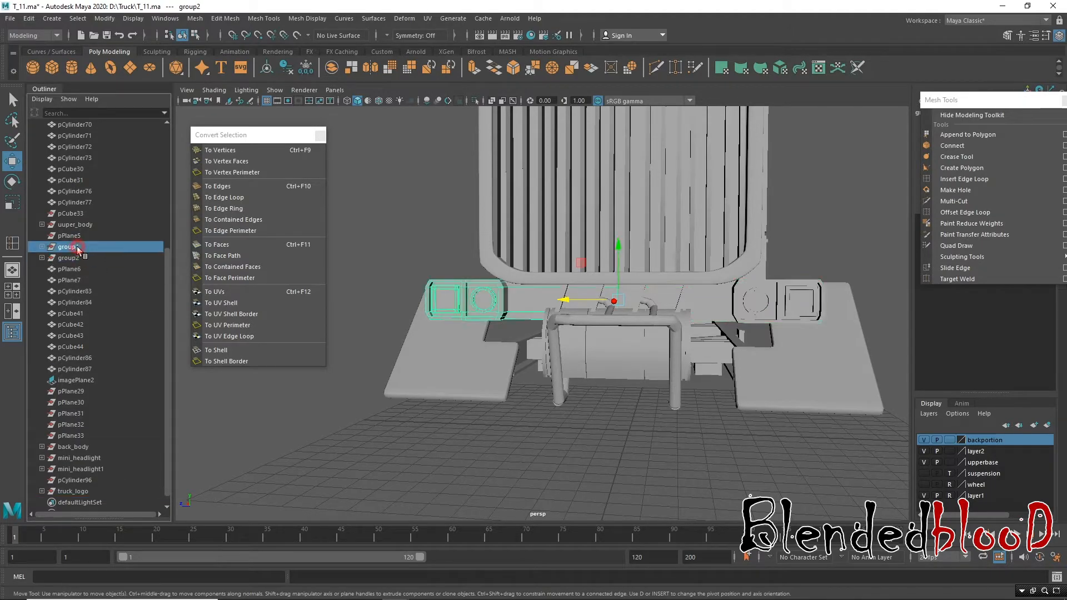
{"action": "left_click", "coordinate": [77, 257], "text": "ctrl"}
{"action": "left_click", "coordinate": [104, 18]}
{"action": "left_click", "coordinate": [138, 98]}
{"action": "left_click_drag", "start_coordinate": [705, 395], "coordinate": [726, 391], "text": "alt"}
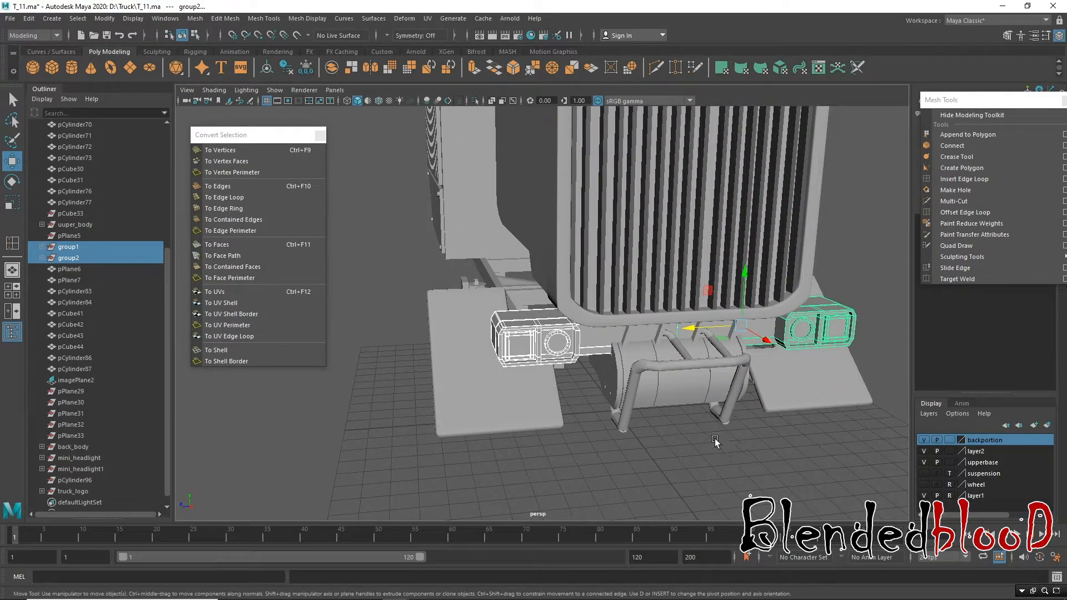
{"action": "key", "text": "3"}
{"action": "left_click", "coordinate": [704, 457]}
Step: Examine the whole truck model and its front against the reference image in the side view
{"action": "left_click_drag", "start_coordinate": [680, 458], "coordinate": [669, 414], "text": "alt"}
{"action": "right_click_drag", "start_coordinate": [669, 414], "coordinate": [595, 355], "text": "alt"}
{"action": "right_click_drag", "start_coordinate": [780, 427], "coordinate": [541, 291], "text": "alt"}
{"action": "left_click_drag", "start_coordinate": [515, 289], "coordinate": [534, 356], "text": "alt"}
{"action": "right_click_drag", "start_coordinate": [536, 289], "coordinate": [586, 485], "text": "alt"}
{"action": "left_click_drag", "start_coordinate": [586, 486], "coordinate": [606, 369], "text": "alt"}
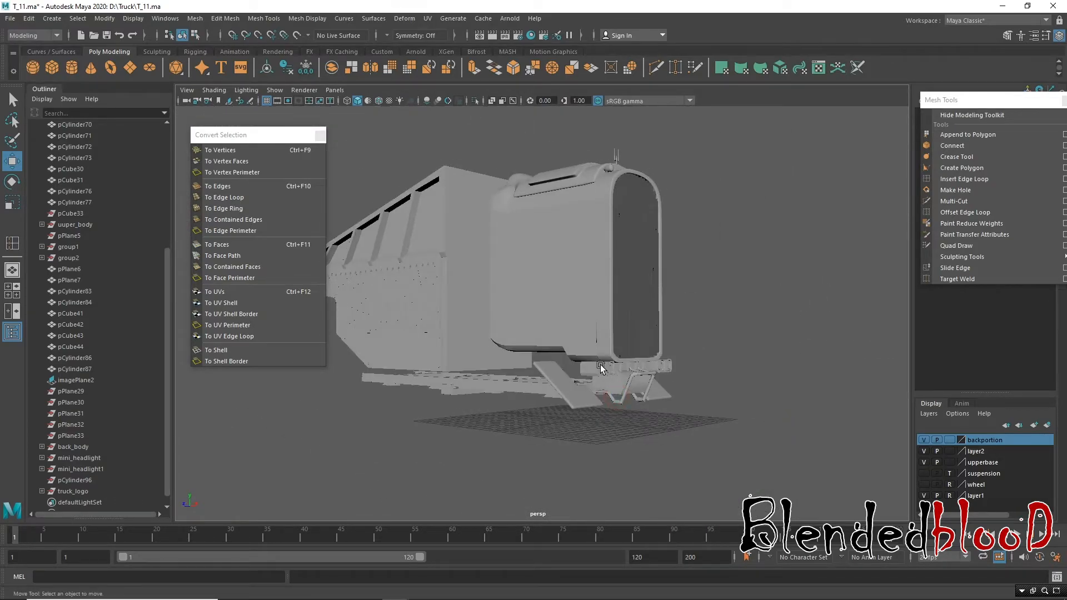
{"action": "key", "text": "space"}
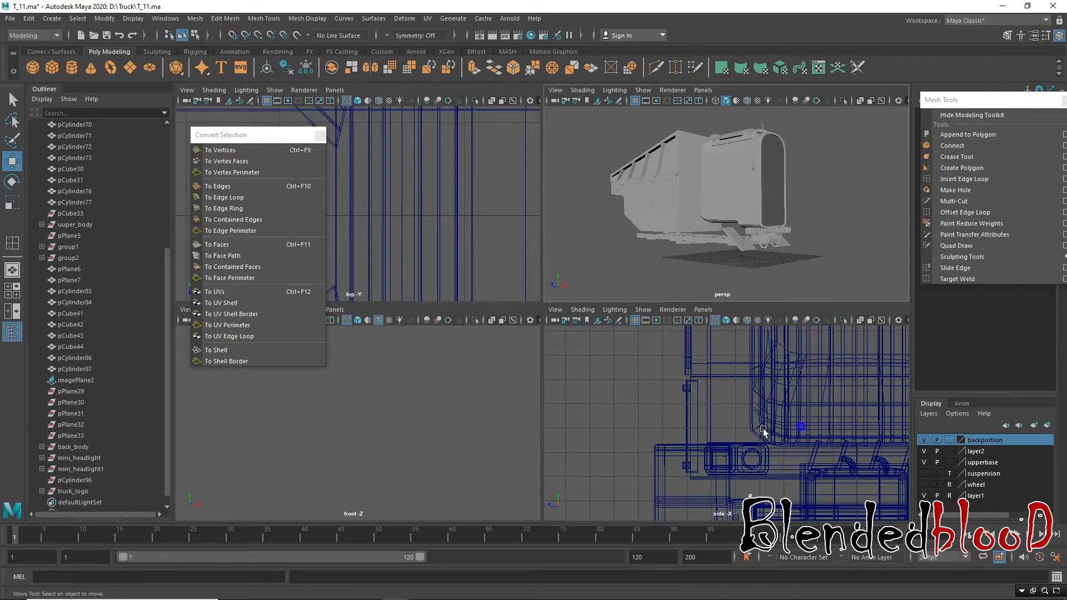
{"action": "right_click_drag", "start_coordinate": [796, 431], "coordinate": [779, 438], "text": "alt"}
{"action": "middle_click_drag", "start_coordinate": [779, 439], "coordinate": [584, 414], "text": "alt"}
{"action": "middle_click_drag", "start_coordinate": [787, 436], "coordinate": [619, 394], "text": "alt"}
{"action": "right_click_drag", "start_coordinate": [620, 394], "coordinate": [731, 451], "text": "alt"}
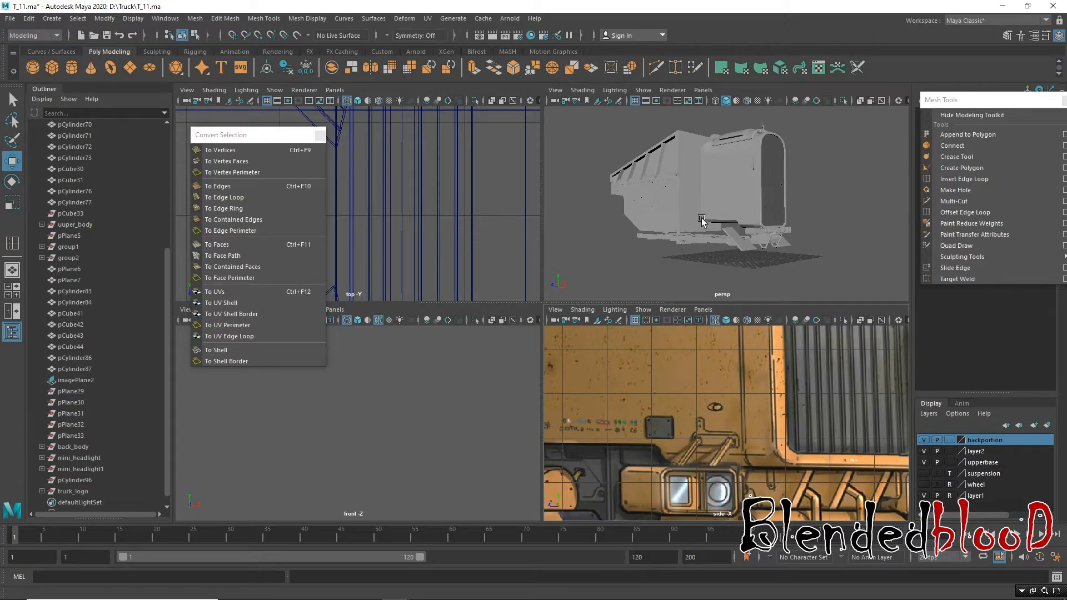
{"action": "left_click_drag", "start_coordinate": [757, 209], "coordinate": [755, 211], "text": "alt"}
{"action": "right_click_drag", "start_coordinate": [754, 211], "coordinate": [771, 228], "text": "alt"}
{"action": "left_click_drag", "start_coordinate": [766, 230], "coordinate": [786, 209], "text": "alt"}
{"action": "key", "text": "space"}
{"action": "middle_click_drag", "start_coordinate": [673, 228], "coordinate": [739, 306], "text": "alt"}
{"action": "left_click_drag", "start_coordinate": [687, 347], "coordinate": [639, 305], "text": "alt"}
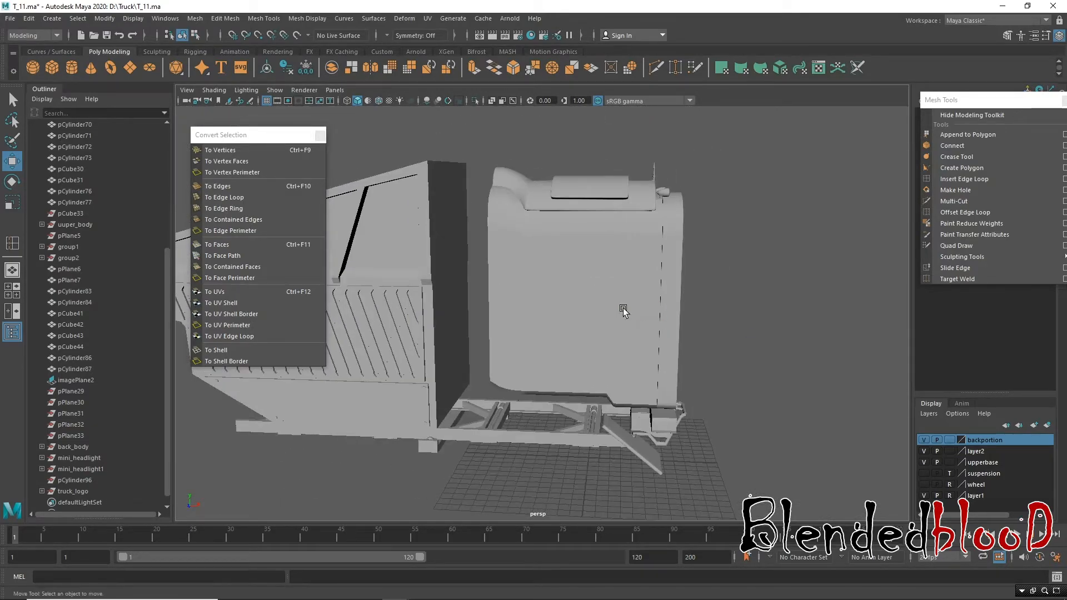
Step: Check which parts belong to uuper_body and parent the pronged top of the hood ornament under that group
{"action": "left_click", "coordinate": [576, 192]}
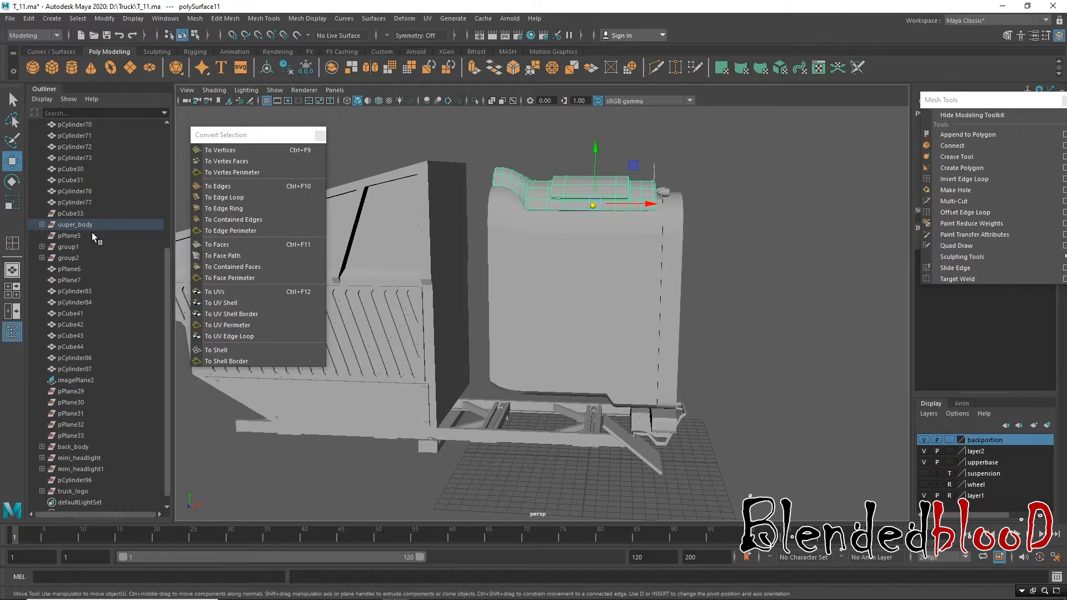
{"action": "left_click", "coordinate": [76, 224]}
{"action": "left_click_drag", "start_coordinate": [612, 289], "coordinate": [534, 311], "text": "alt"}
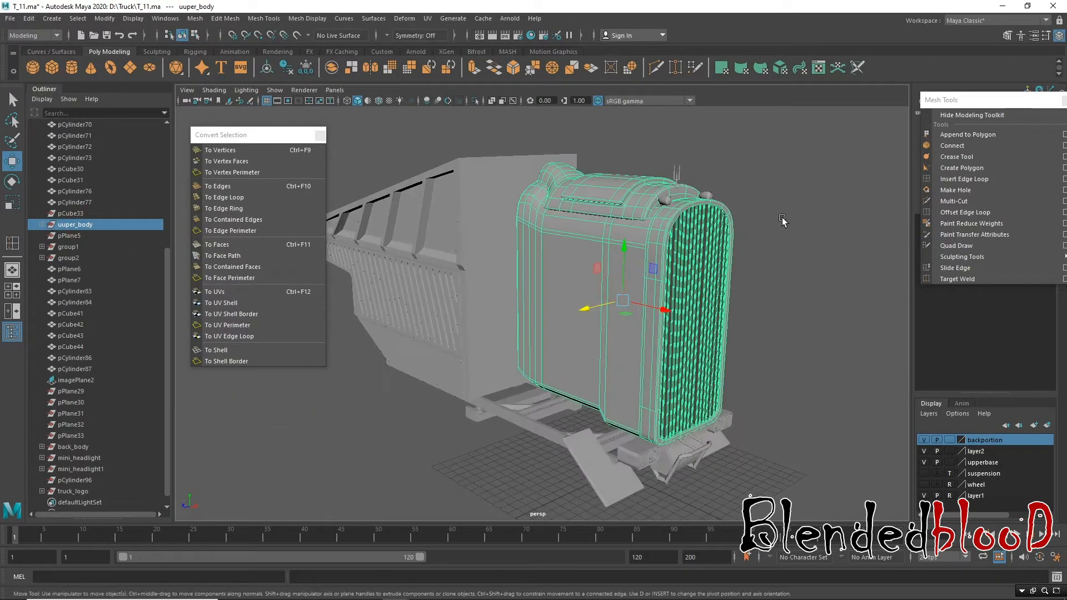
{"action": "middle_click_drag", "start_coordinate": [784, 222], "coordinate": [527, 282], "text": "alt"}
{"action": "left_click_drag", "start_coordinate": [523, 282], "coordinate": [551, 270], "text": "alt"}
{"action": "right_click_drag", "start_coordinate": [474, 272], "coordinate": [627, 310], "text": "alt"}
{"action": "left_click", "coordinate": [599, 241]}
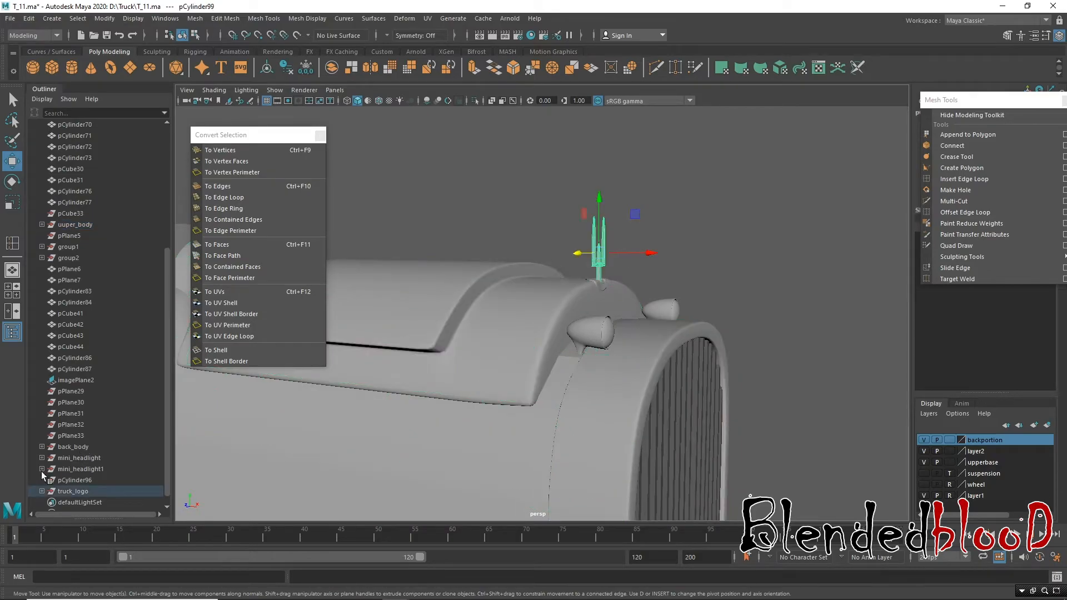
{"action": "middle_click_drag", "start_coordinate": [72, 493], "coordinate": [71, 222]}
{"action": "left_click", "coordinate": [71, 224]}
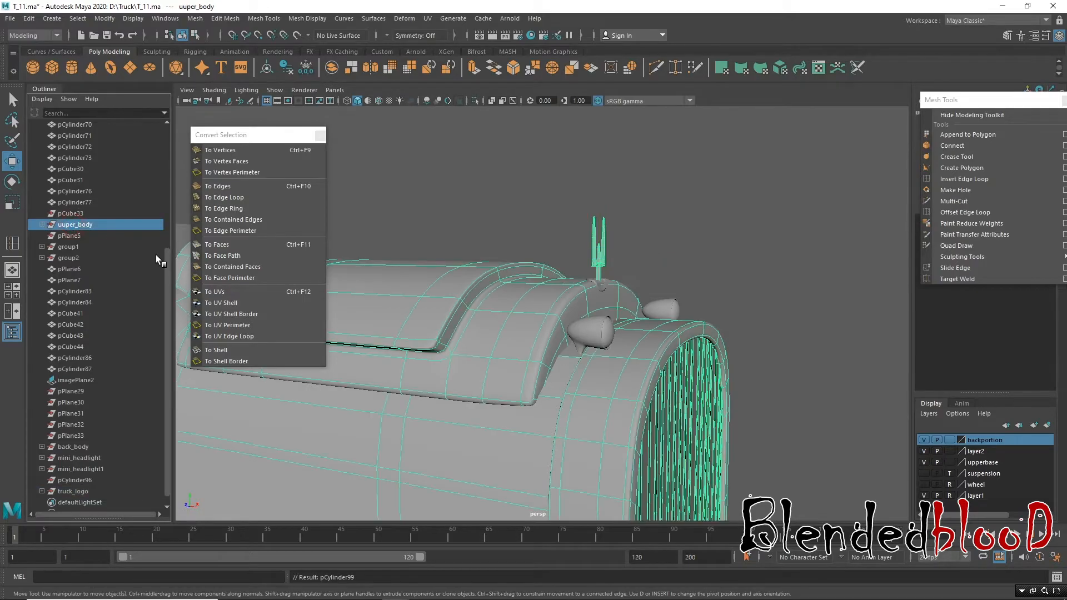
Step: Parent the base of the hood ornament, polySurface14, under uuper_body
{"action": "left_click", "coordinate": [597, 289]}
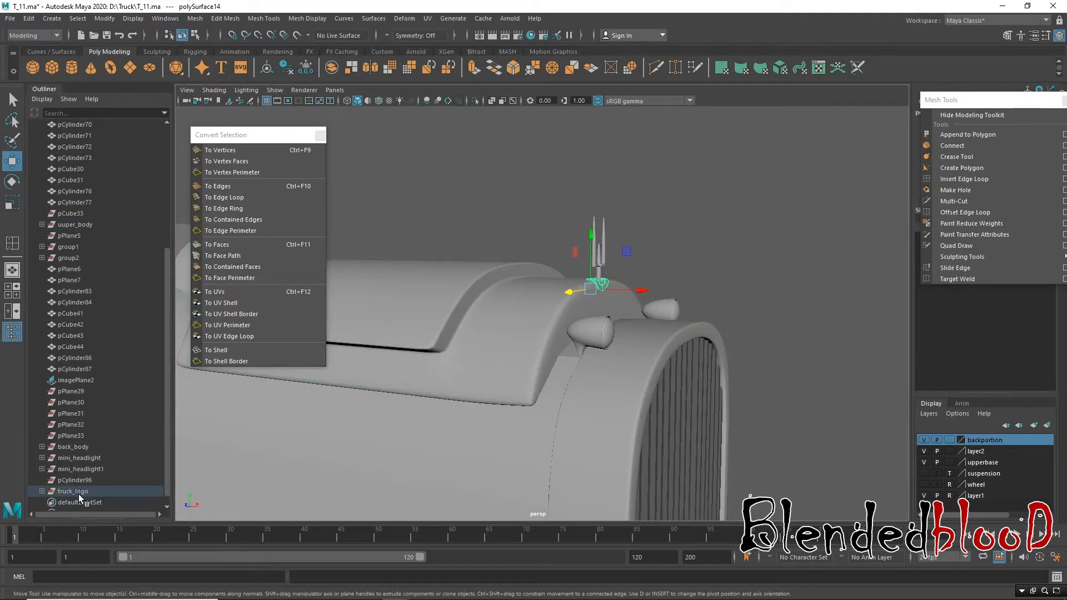
{"action": "middle_click_drag", "start_coordinate": [78, 495], "coordinate": [65, 282]}
{"action": "middle_click_drag", "start_coordinate": [79, 229], "coordinate": [80, 225]}
{"action": "left_click", "coordinate": [80, 224]}
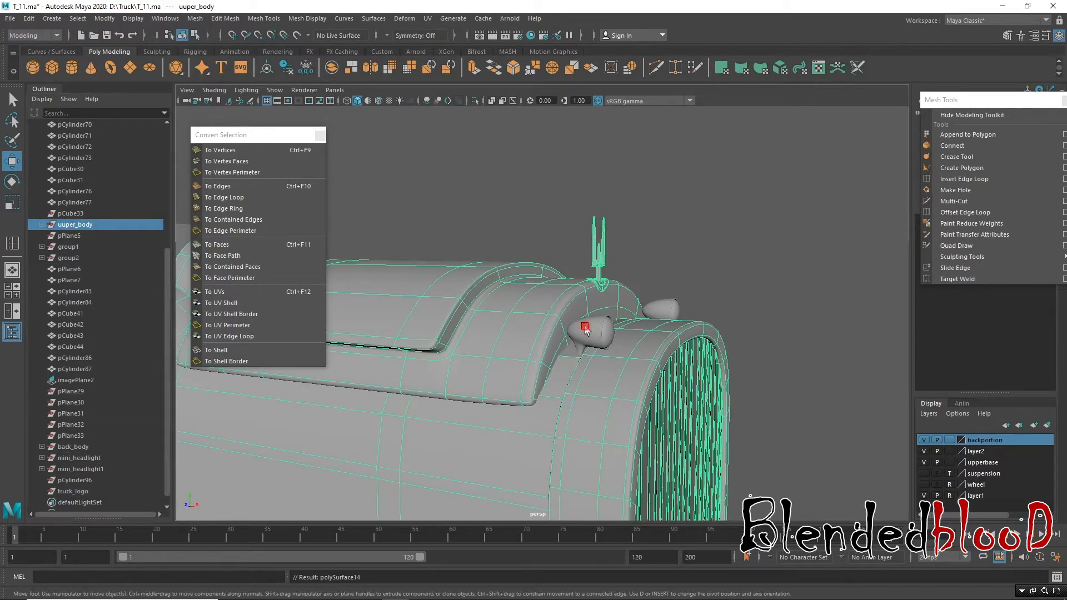
Step: Parent the mini_headlight and mini_headlight1 groups under uuper_body
{"action": "left_click", "coordinate": [586, 329]}
{"action": "left_click", "coordinate": [85, 469]}
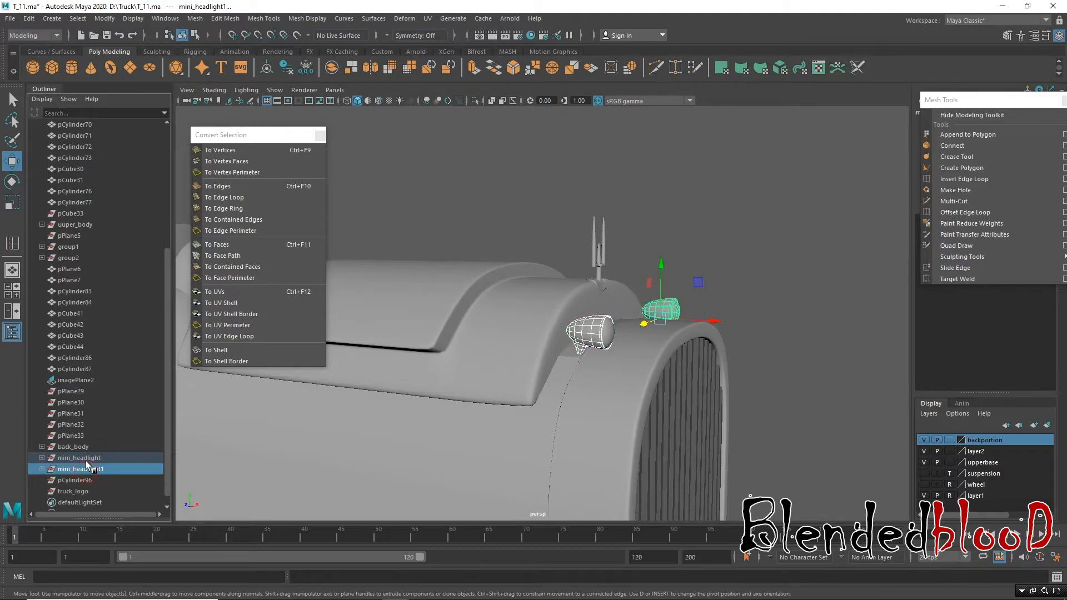
{"action": "left_click", "coordinate": [90, 459], "text": "ctrl"}
{"action": "middle_click_drag", "start_coordinate": [109, 221], "coordinate": [94, 225]}
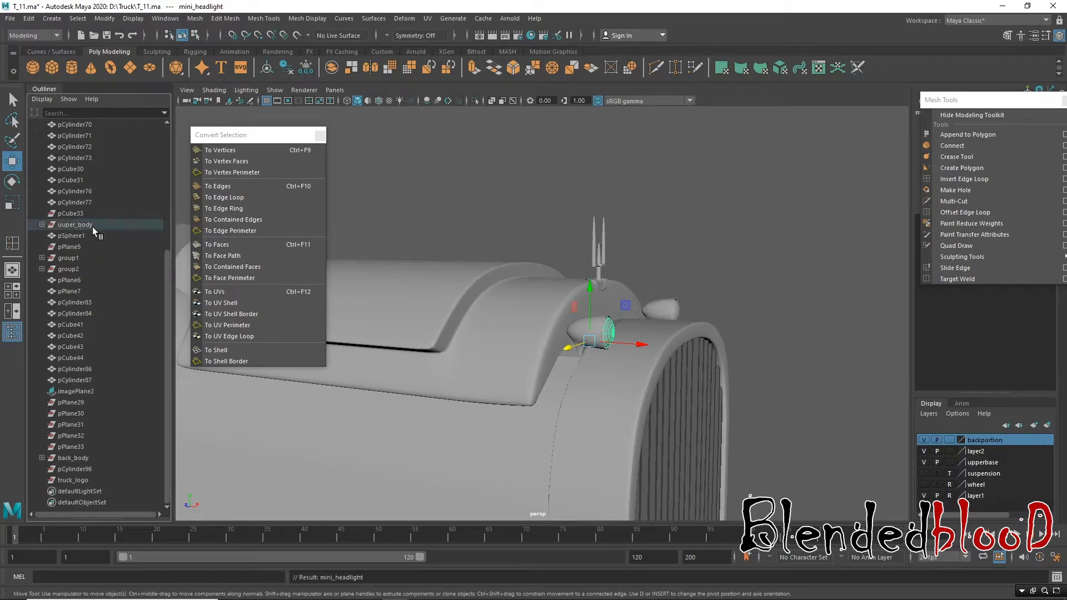
{"action": "left_click", "coordinate": [93, 224]}
Step: Parent the loose small headlight shell, pSphere1, under uuper_body and select the group to check it
{"action": "key", "text": "f"}
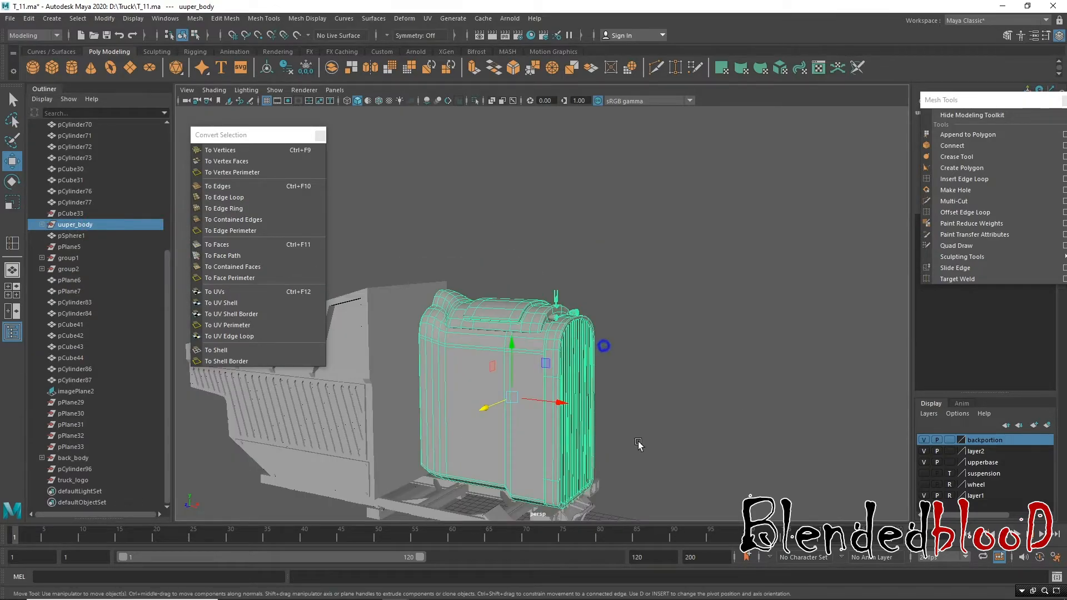
{"action": "scroll", "coordinate": [555, 319], "scroll_direction": "up", "scroll_amount": 5}
{"action": "left_click", "coordinate": [576, 326]}
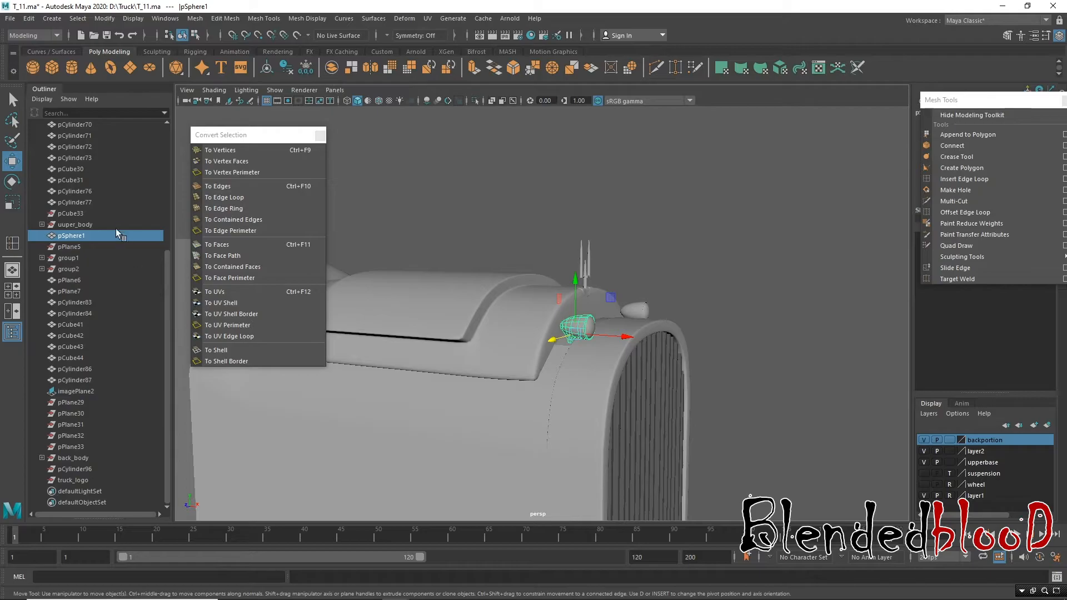
{"action": "mouse_move", "coordinate": [80, 235]}
{"action": "middle_mouse_down"}
{"action": "mouse_move", "coordinate": [81, 221]}
{"action": "mouse_move", "coordinate": [92, 234]}
{"action": "middle_mouse_up"}
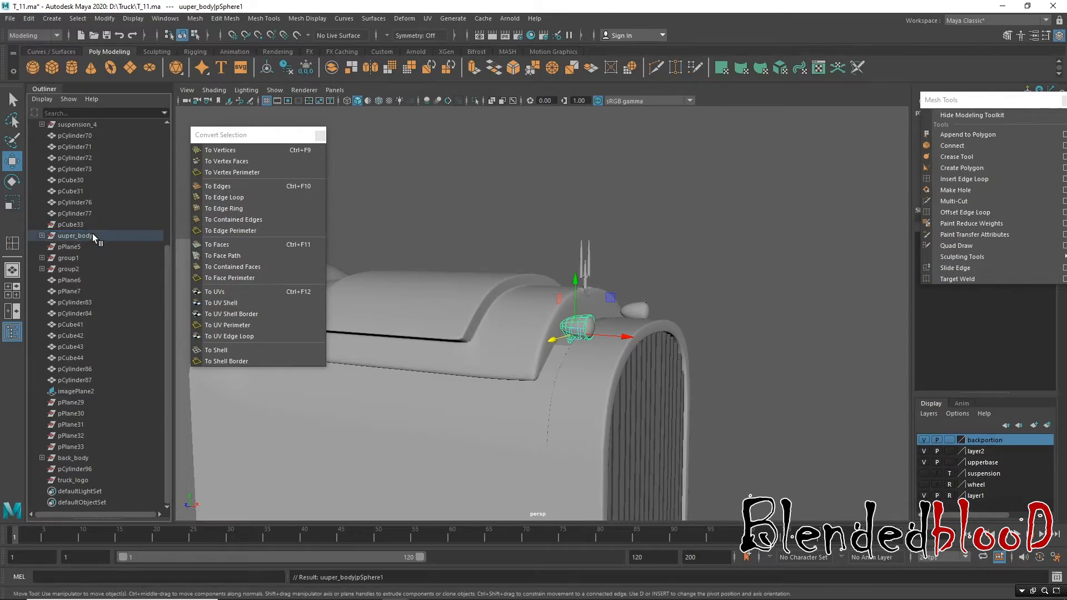
{"action": "left_click", "coordinate": [89, 237]}
Step: Inspect the truck's upper body and the bumper, headlights and frame beneath it from several angles
{"action": "right_click_drag", "start_coordinate": [638, 355], "coordinate": [484, 215], "text": "alt"}
{"action": "middle_click_drag", "start_coordinate": [606, 353], "coordinate": [642, 247], "text": "alt"}
{"action": "left_click_drag", "start_coordinate": [611, 360], "coordinate": [601, 236], "text": "alt"}
{"action": "scroll", "coordinate": [624, 356], "scroll_direction": "up", "scroll_amount": 5}
{"action": "scroll", "coordinate": [621, 333], "scroll_direction": "up", "scroll_amount": 3}
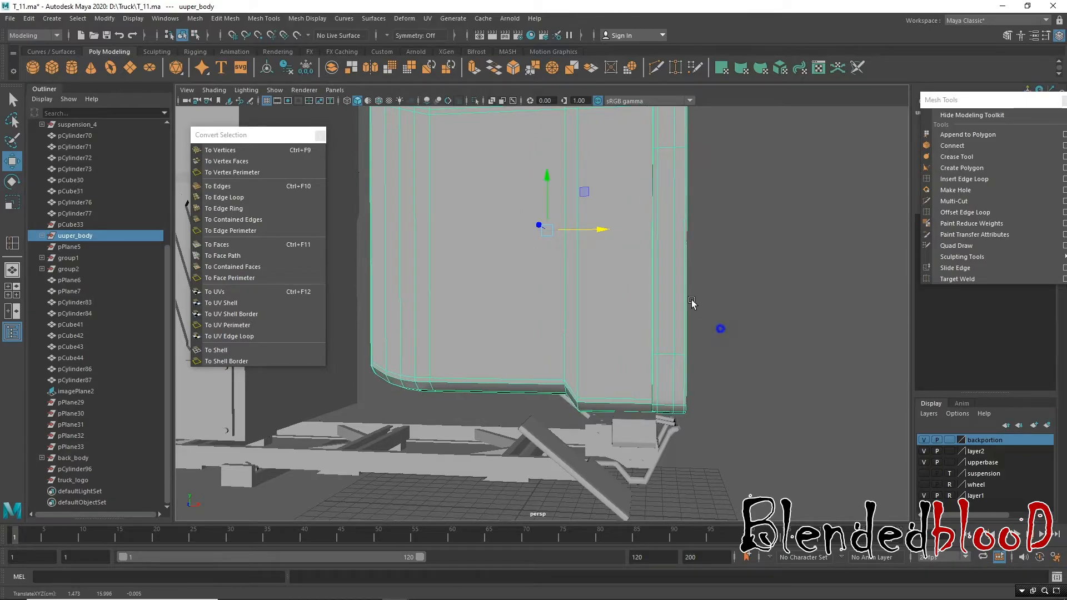
{"action": "scroll", "coordinate": [695, 306], "scroll_direction": "down", "scroll_amount": 5}
{"action": "left_click", "coordinate": [722, 287]}
{"action": "left_click_drag", "start_coordinate": [698, 303], "coordinate": [606, 327], "text": "alt"}
{"action": "right_click_drag", "start_coordinate": [606, 328], "coordinate": [677, 428], "text": "alt"}
{"action": "left_click_drag", "start_coordinate": [676, 428], "coordinate": [603, 404], "text": "alt"}
Step: Frame and select the whole truck in the perspective view, and delete all construction history in the scene
{"action": "key", "text": "space"}
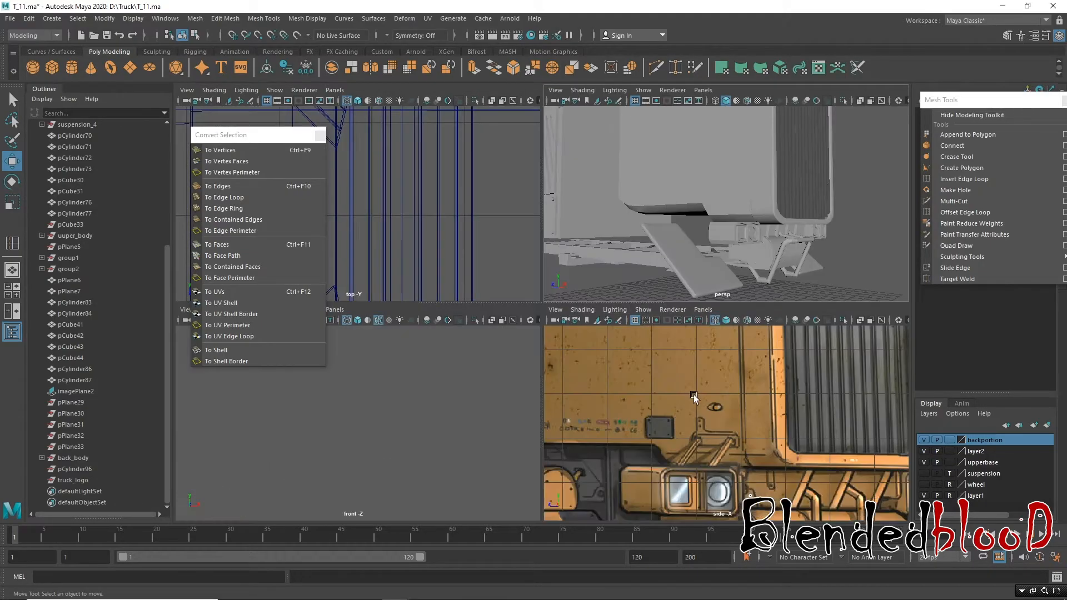
{"action": "key", "text": "a"}
{"action": "left_click_drag", "start_coordinate": [596, 133], "coordinate": [745, 222]}
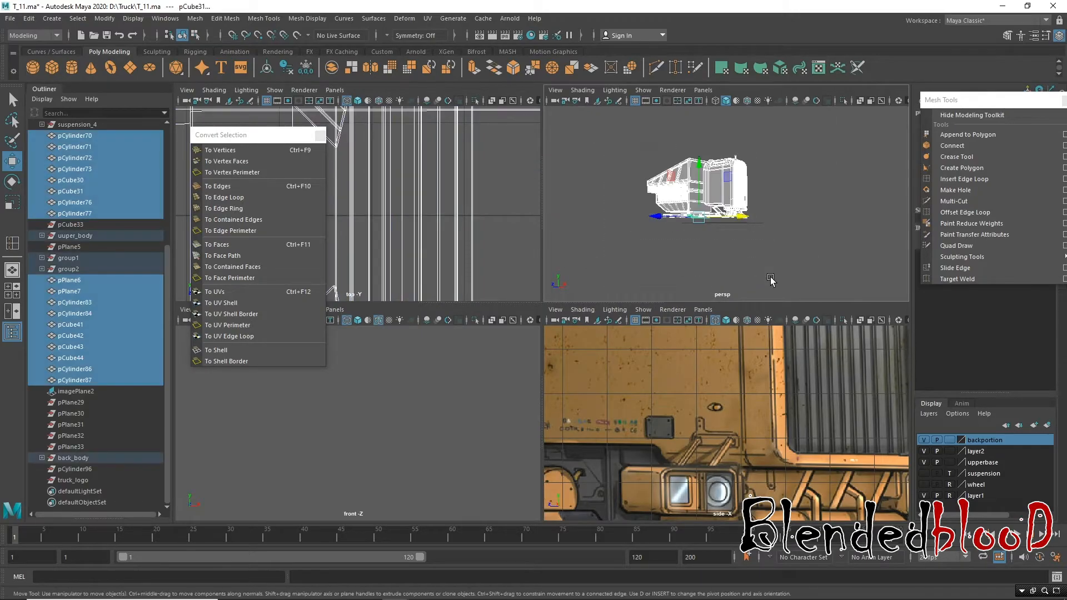
{"action": "left_click", "coordinate": [29, 18]}
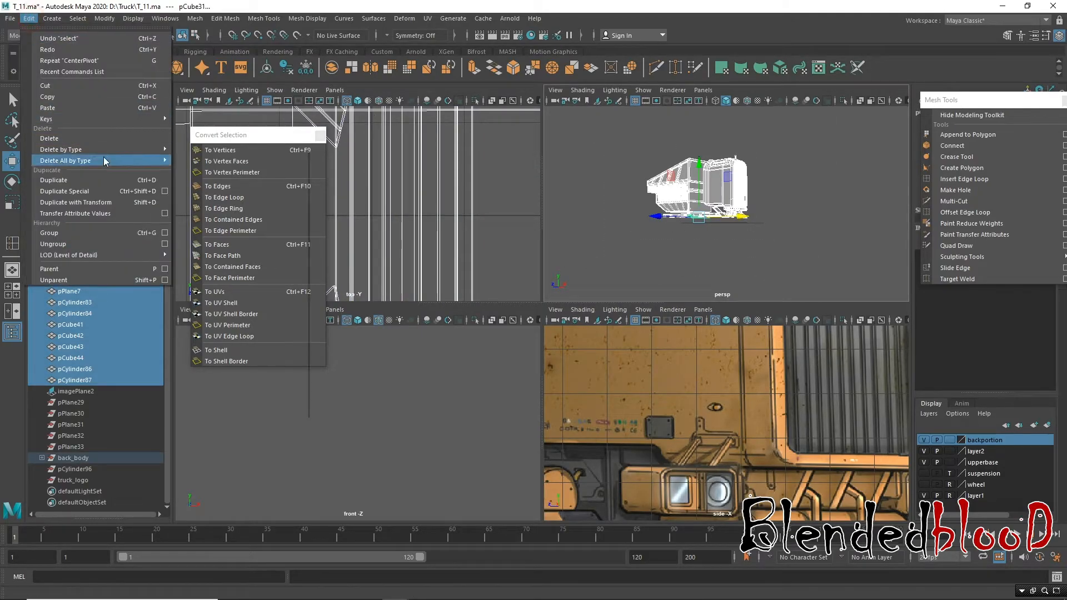
{"action": "mouse_move", "coordinate": [104, 161]}
{"action": "left_click", "coordinate": [219, 161]}
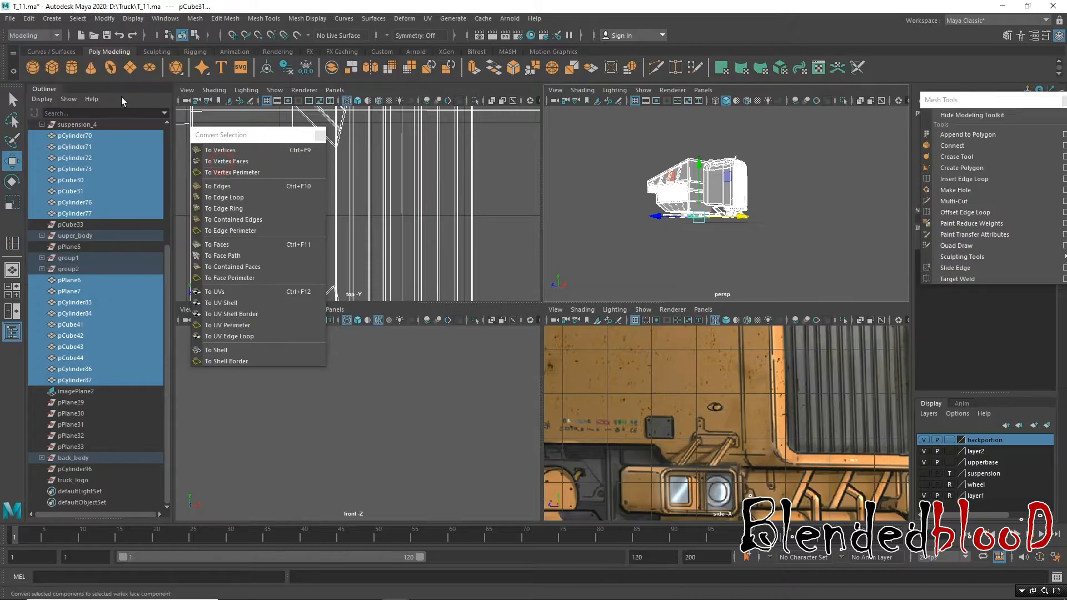
Step: Save the scene as T_10.ma in the Truck folder, replacing the existing file
{"action": "left_click", "coordinate": [10, 18]}
{"action": "left_click", "coordinate": [33, 70]}
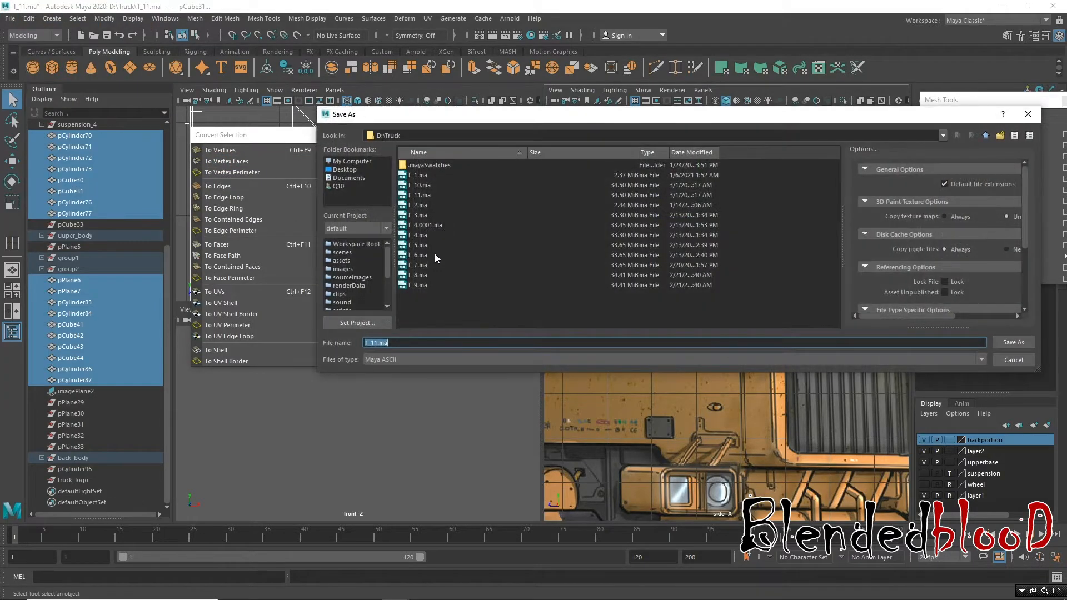
{"action": "double_click", "coordinate": [422, 185]}
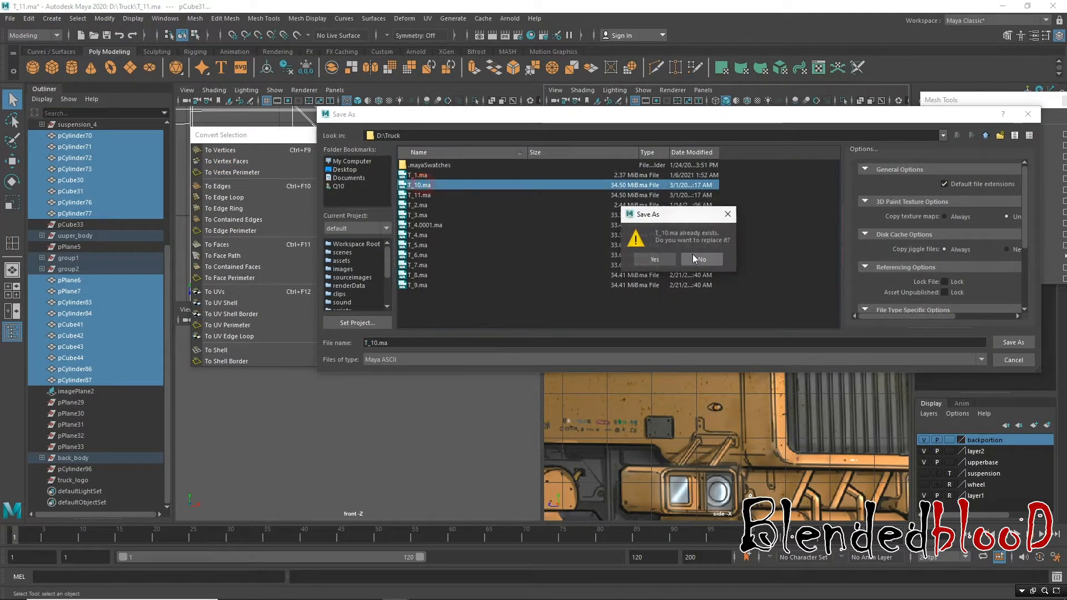
{"action": "left_click", "coordinate": [669, 258]}
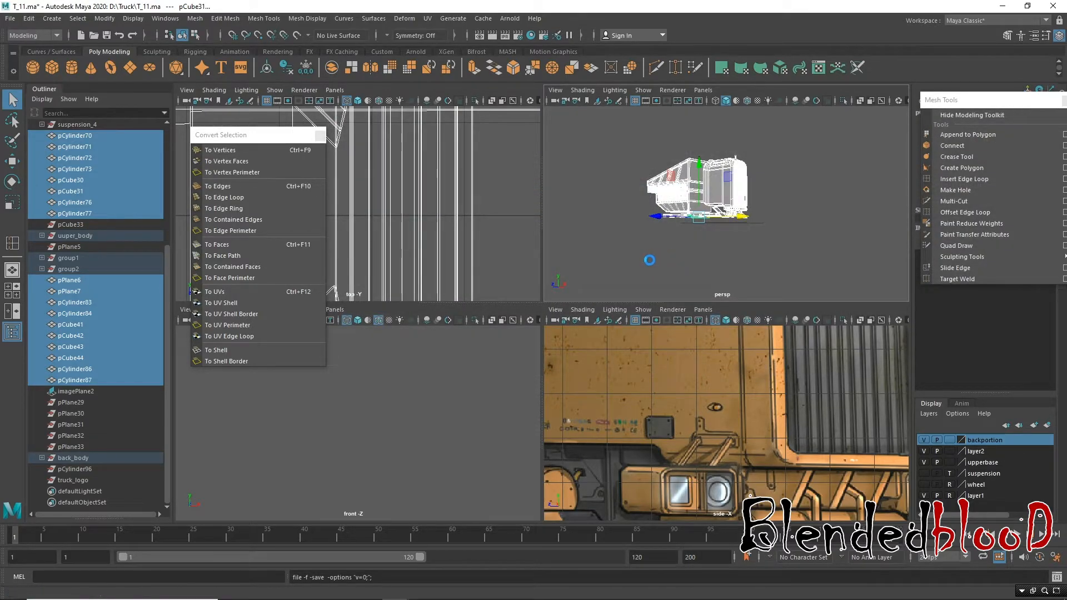
{"action": "key", "text": "w"}
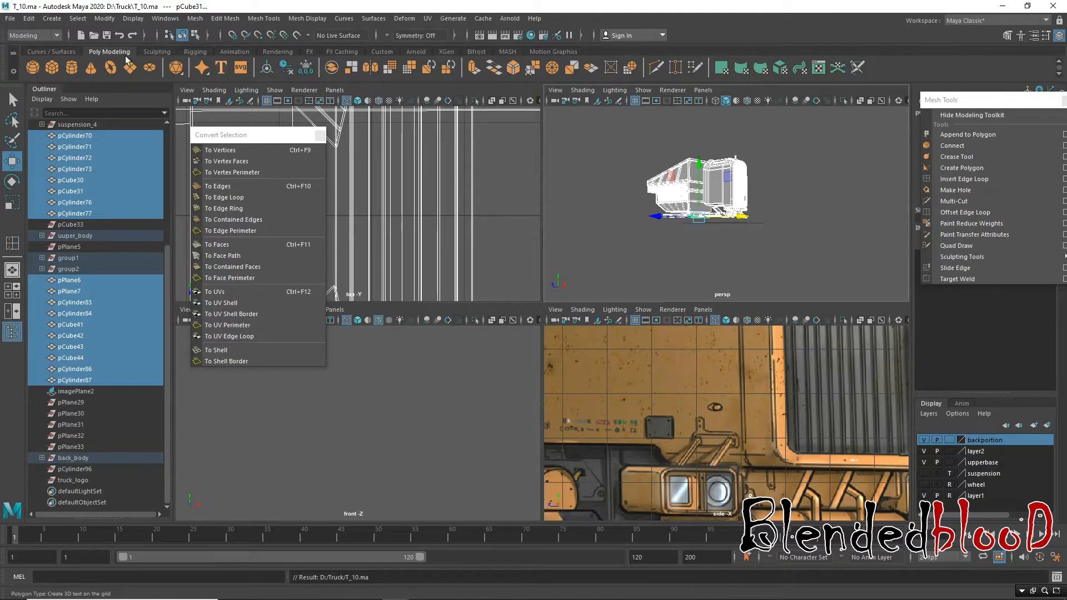
Step: Save the scene again as T_11.ma in the Truck folder, overwriting the existing version
{"action": "left_click", "coordinate": [10, 18]}
{"action": "left_click", "coordinate": [54, 74]}
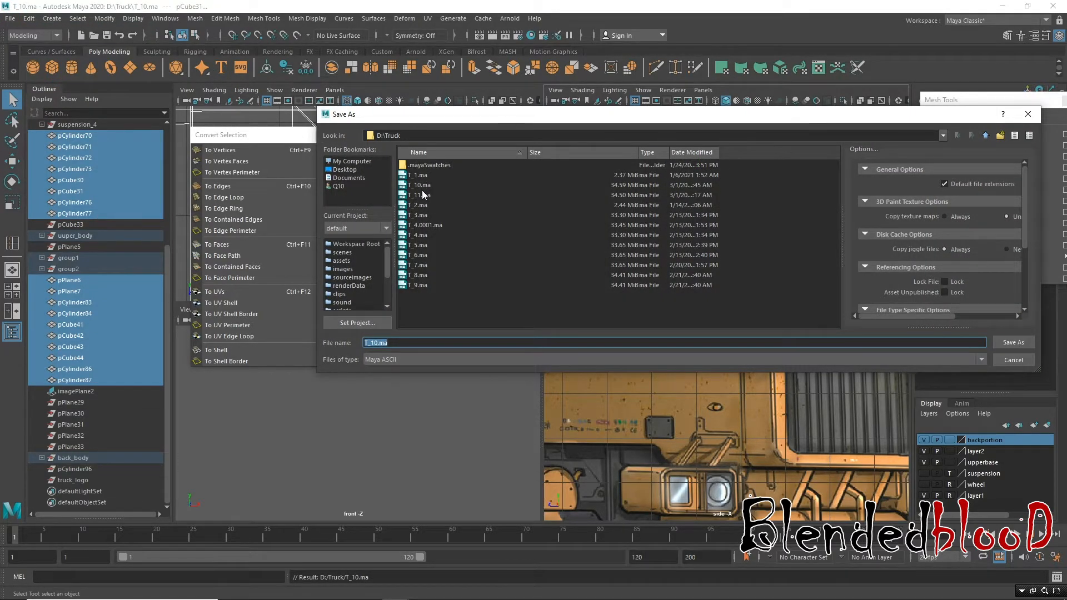
{"action": "double_click", "coordinate": [426, 195]}
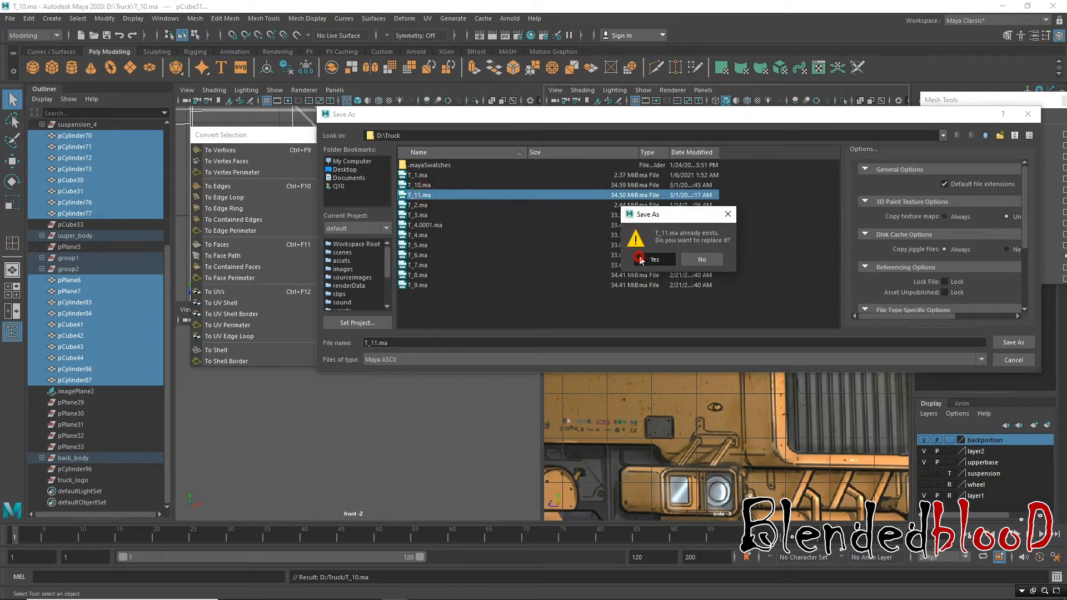
{"action": "left_click", "coordinate": [641, 259]}
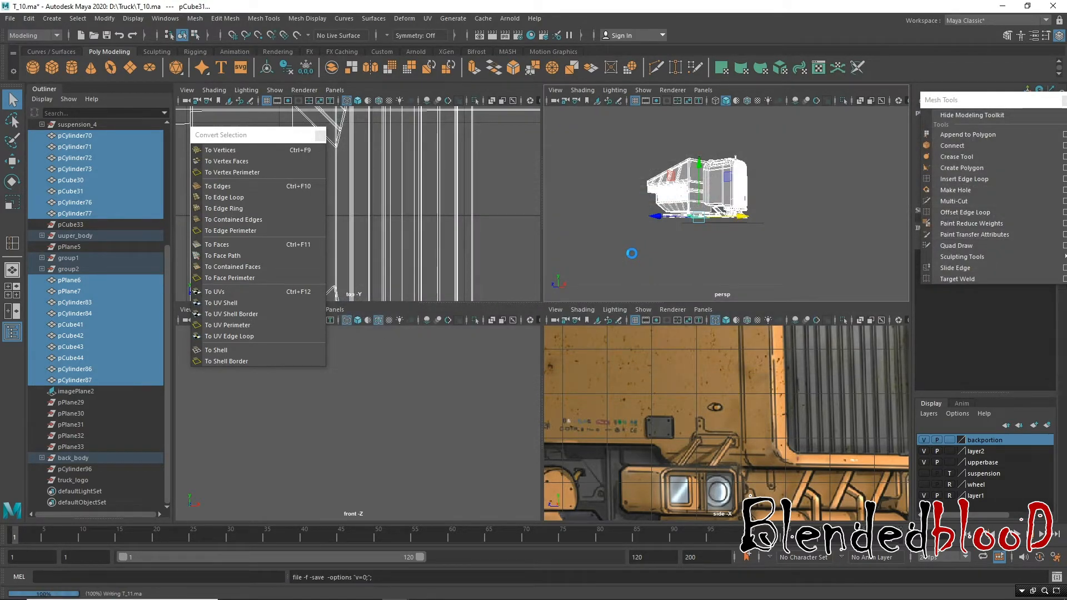
{"action": "key", "text": "w"}
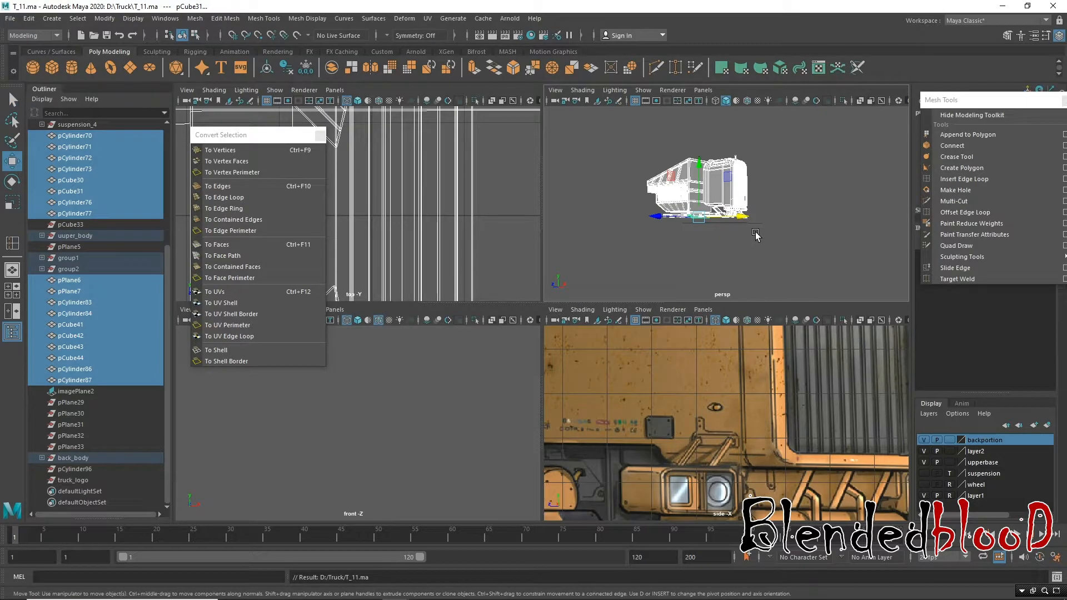
Step: Deselect the truck, hide the upperbase, layer2 and backportion layers, and set the model layers to reference display
{"action": "scroll", "coordinate": [734, 221], "scroll_direction": "up", "scroll_amount": 5}
{"action": "left_click_drag", "start_coordinate": [734, 219], "coordinate": [791, 251], "text": "alt"}
{"action": "left_click", "coordinate": [792, 251]}
{"action": "middle_click_drag", "start_coordinate": [775, 207], "coordinate": [775, 257], "text": "alt"}
{"action": "left_click_drag", "start_coordinate": [775, 257], "coordinate": [769, 229], "text": "alt"}
{"action": "middle_click_drag", "start_coordinate": [769, 229], "coordinate": [746, 141], "text": "alt"}
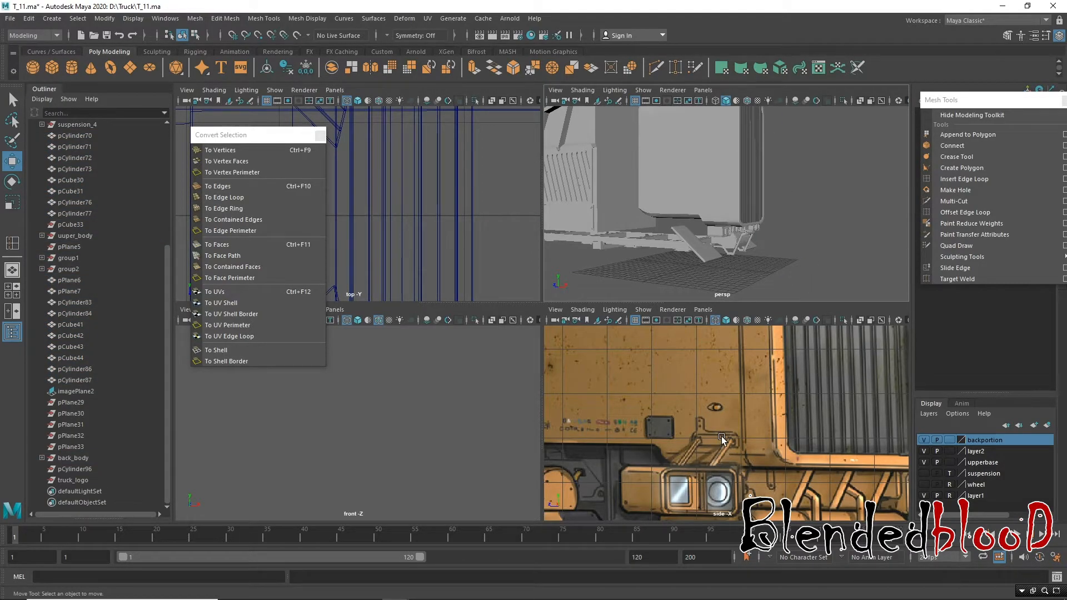
{"action": "left_click", "coordinate": [924, 462]}
{"action": "left_click", "coordinate": [925, 452]}
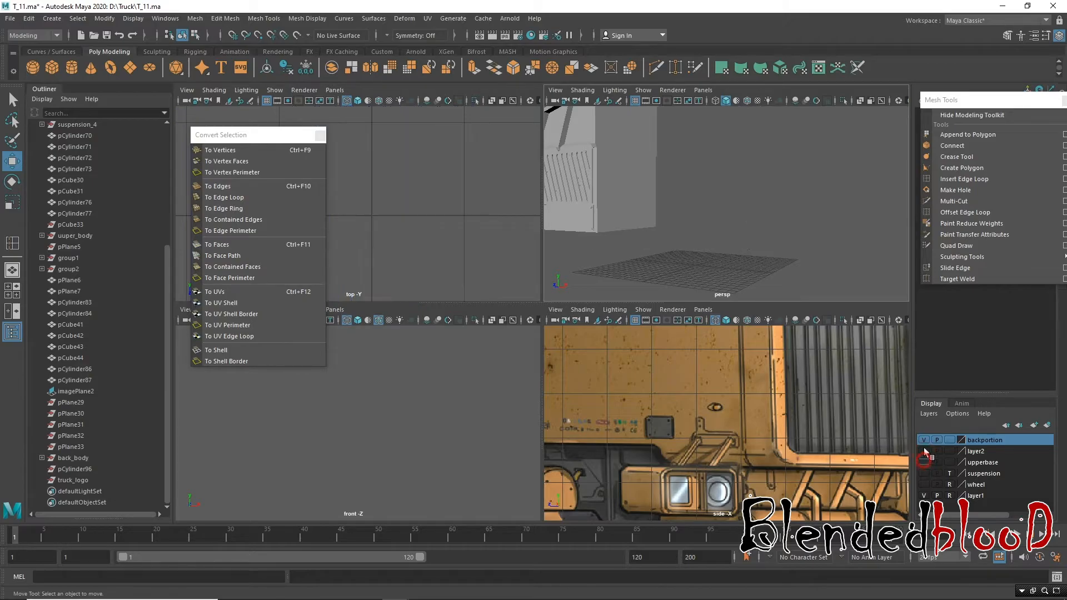
{"action": "left_click", "coordinate": [925, 440]}
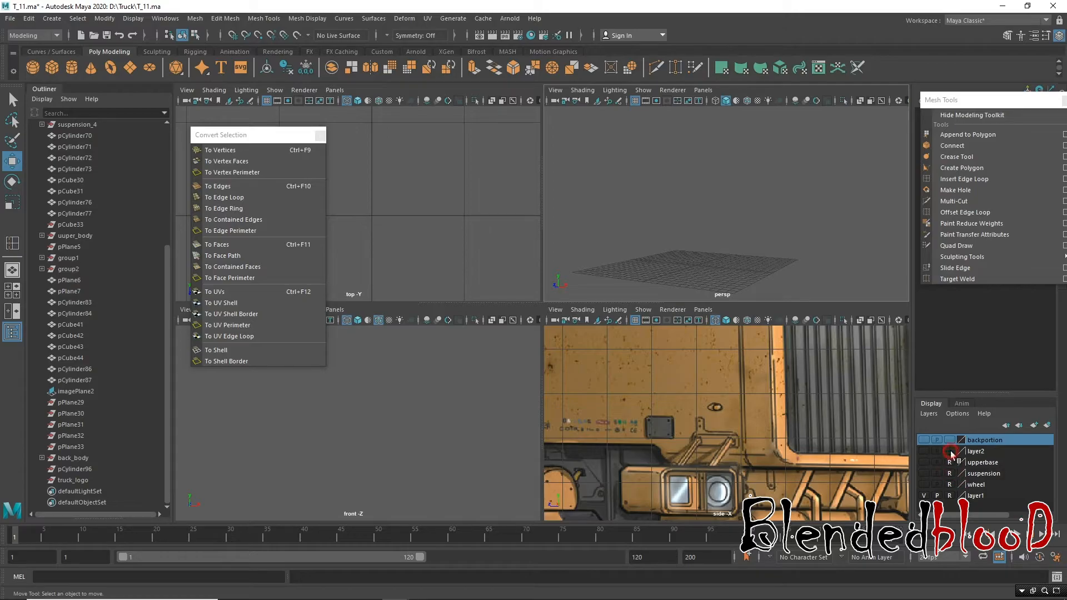
Step: Select the small headlight parts still visible in the perspective view and add them to the hidden layer2
{"action": "right_click_drag", "start_coordinate": [768, 220], "coordinate": [712, 192], "text": "alt"}
{"action": "middle_click_drag", "start_coordinate": [691, 136], "coordinate": [683, 169], "text": "alt"}
{"action": "left_click_drag", "start_coordinate": [688, 148], "coordinate": [827, 255]}
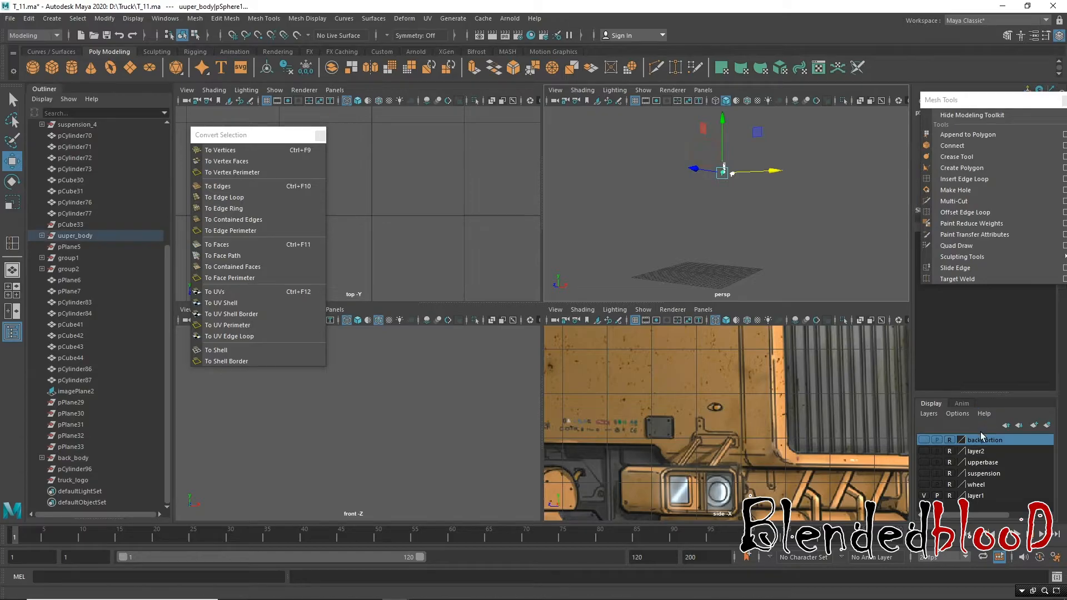
{"action": "left_click", "coordinate": [925, 452]}
{"action": "left_click", "coordinate": [924, 452]}
{"action": "left_click", "coordinate": [981, 453]}
{"action": "right_click", "coordinate": [983, 454]}
{"action": "left_click", "coordinate": [1001, 481]}
{"action": "left_click", "coordinate": [823, 257]}
{"action": "middle_click_drag", "start_coordinate": [786, 425], "coordinate": [737, 398], "text": "alt"}
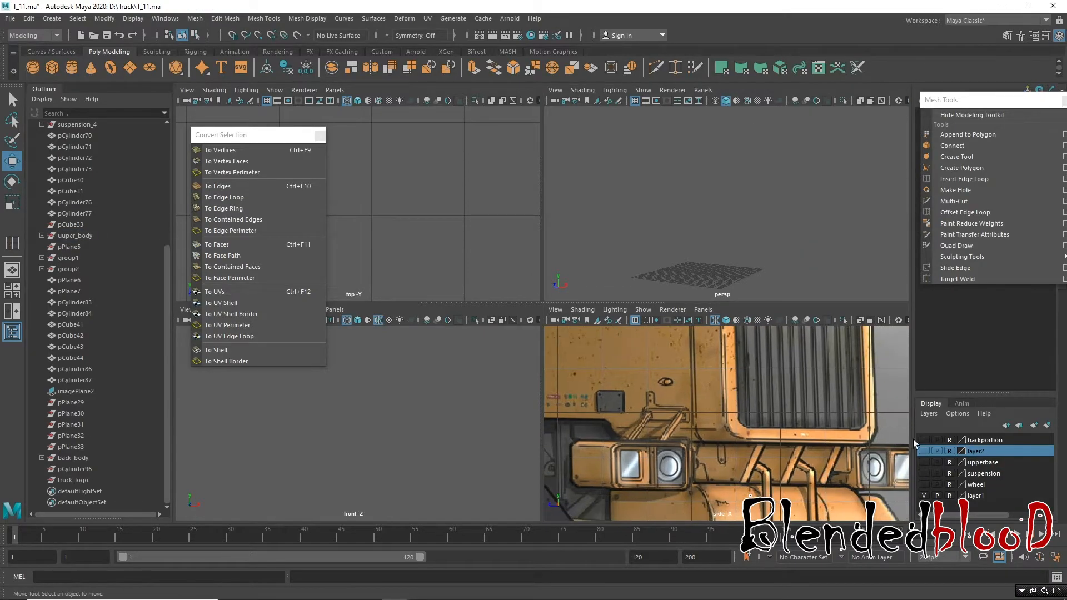
Step: Create a polygon cube at the origin and frame it in the perspective view
{"action": "left_click", "coordinate": [985, 440]}
{"action": "left_click", "coordinate": [732, 180]}
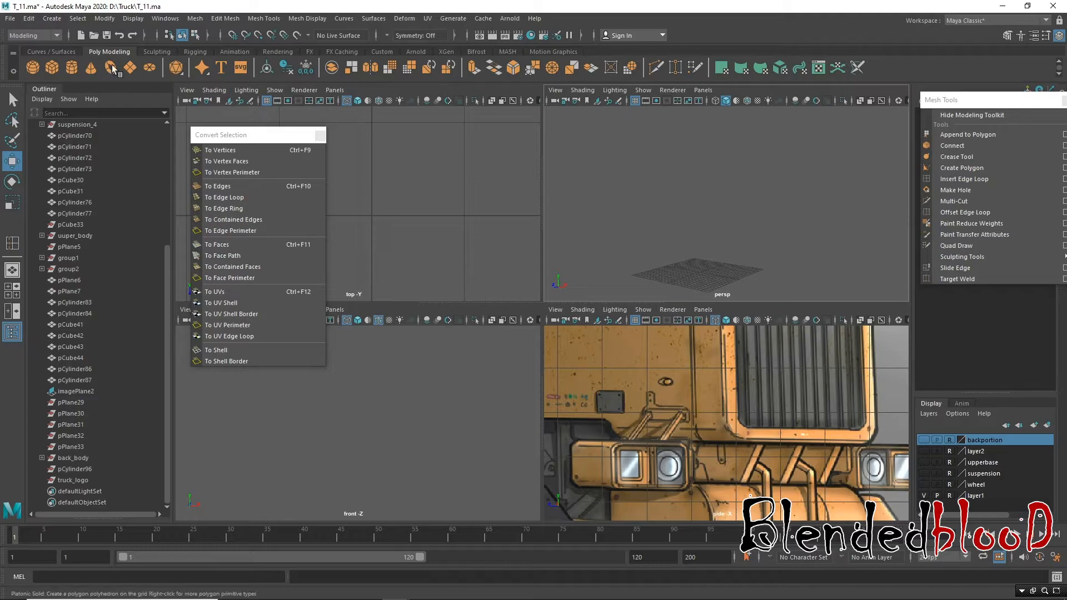
{"action": "left_click", "coordinate": [734, 233]}
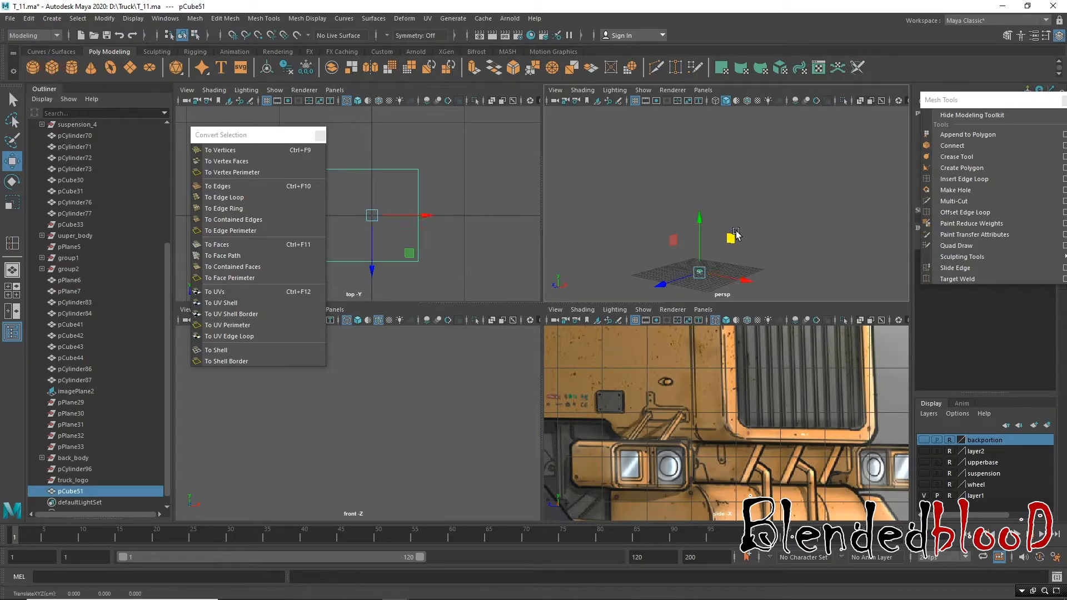
{"action": "key", "text": "f"}
{"action": "scroll", "coordinate": [775, 245], "scroll_direction": "down", "scroll_amount": 3}
{"action": "left_click_drag", "start_coordinate": [750, 213], "coordinate": [756, 117], "text": "alt"}
Step: Scale the cube into a tall thin post, 0.211 in X and Z and about 2.022 in Y
{"action": "key", "text": "r"}
{"action": "key", "text": "w"}
{"action": "key", "text": "r"}
{"action": "left_click_drag", "start_coordinate": [789, 214], "coordinate": [739, 234], "text": "alt"}
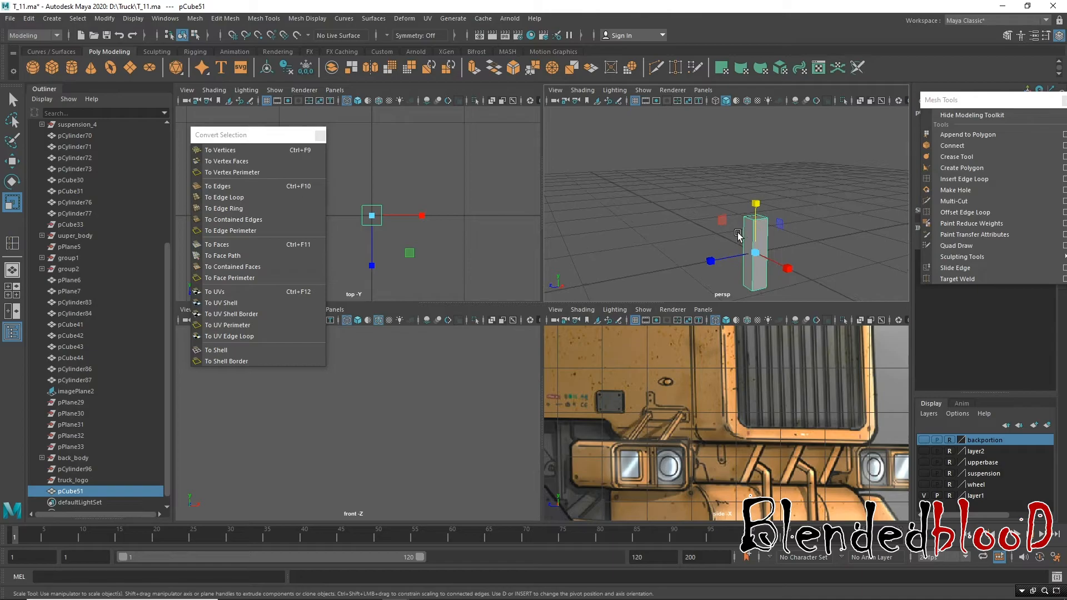
{"action": "left_click_drag", "start_coordinate": [756, 194], "coordinate": [699, 221]}
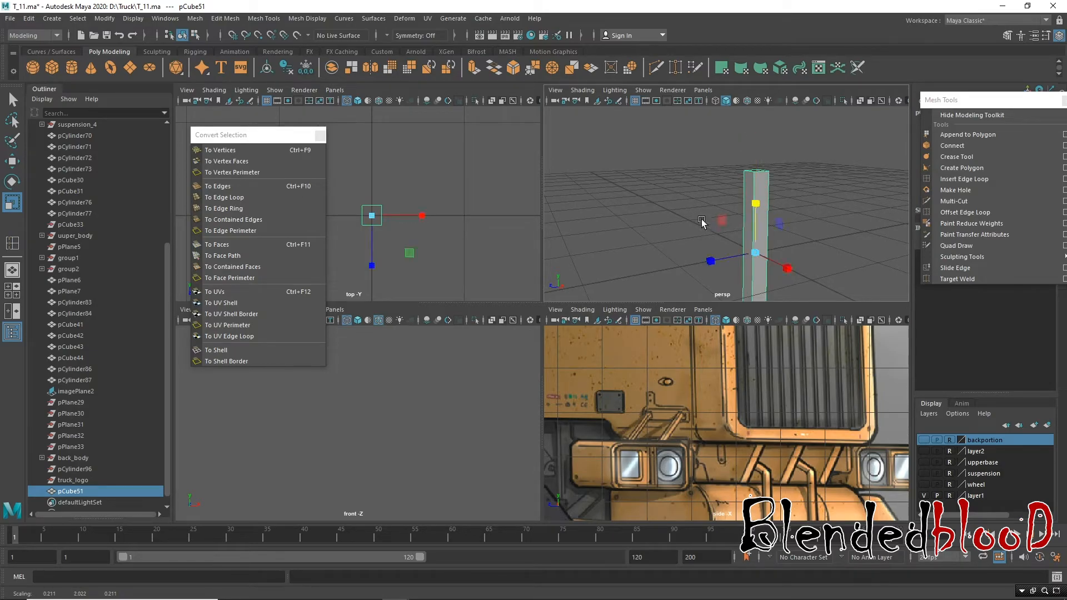
{"action": "key", "text": "w"}
{"action": "middle_click_drag", "start_coordinate": [778, 239], "coordinate": [751, 207], "text": "alt"}
{"action": "key", "text": "space"}
{"action": "left_click_drag", "start_coordinate": [716, 232], "coordinate": [867, 231], "text": "alt"}
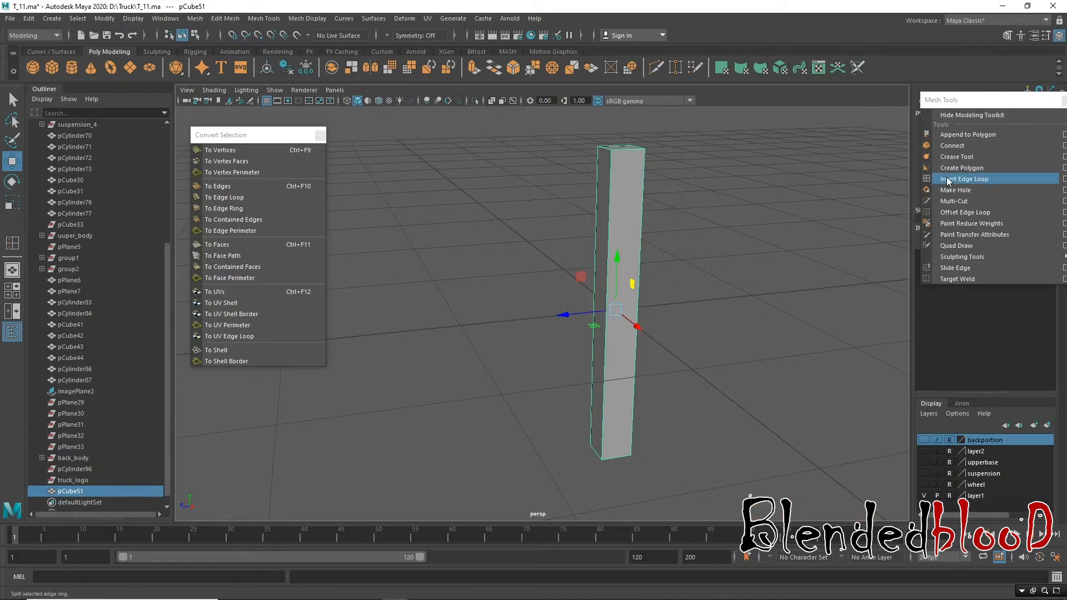
Step: Move the post's bottom vertices sideways so that the post becomes a diagonal bar
{"action": "middle_click_drag", "start_coordinate": [604, 334], "coordinate": [603, 322], "text": "alt"}
{"action": "right_click_drag", "start_coordinate": [565, 296], "coordinate": [507, 282]}
{"action": "left_click_drag", "start_coordinate": [399, 357], "coordinate": [645, 502]}
{"action": "left_click_drag", "start_coordinate": [514, 367], "coordinate": [803, 501]}
{"action": "left_click_drag", "start_coordinate": [549, 427], "coordinate": [359, 421]}
{"action": "left_click_drag", "start_coordinate": [686, 285], "coordinate": [661, 270], "text": "alt"}
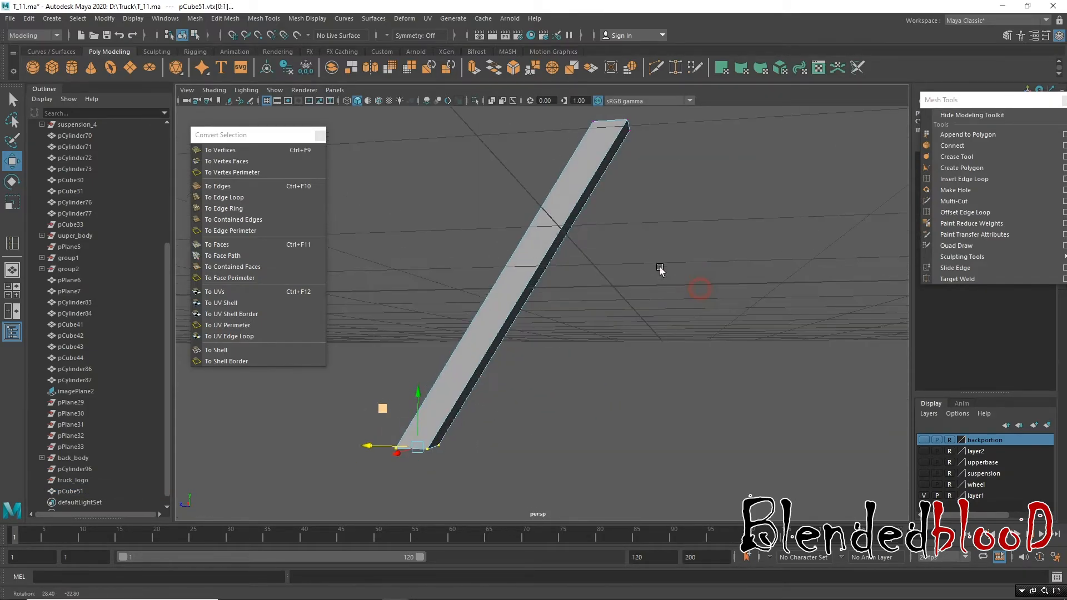
{"action": "left_click_drag", "start_coordinate": [615, 231], "coordinate": [665, 285], "text": "alt"}
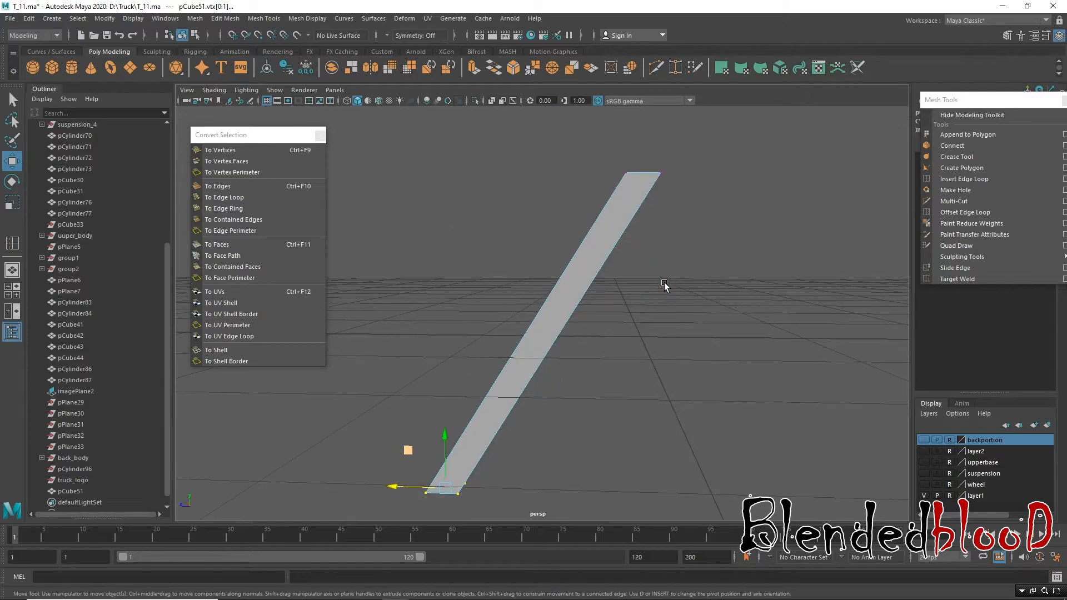
{"action": "left_click_drag", "start_coordinate": [696, 247], "coordinate": [737, 260], "text": "alt"}
Step: Bevel all edges of the diagonal bar with a fraction of 0.3 and 3 segments
{"action": "key", "text": "w"}
{"action": "left_click_drag", "start_coordinate": [614, 276], "coordinate": [679, 231], "text": "alt"}
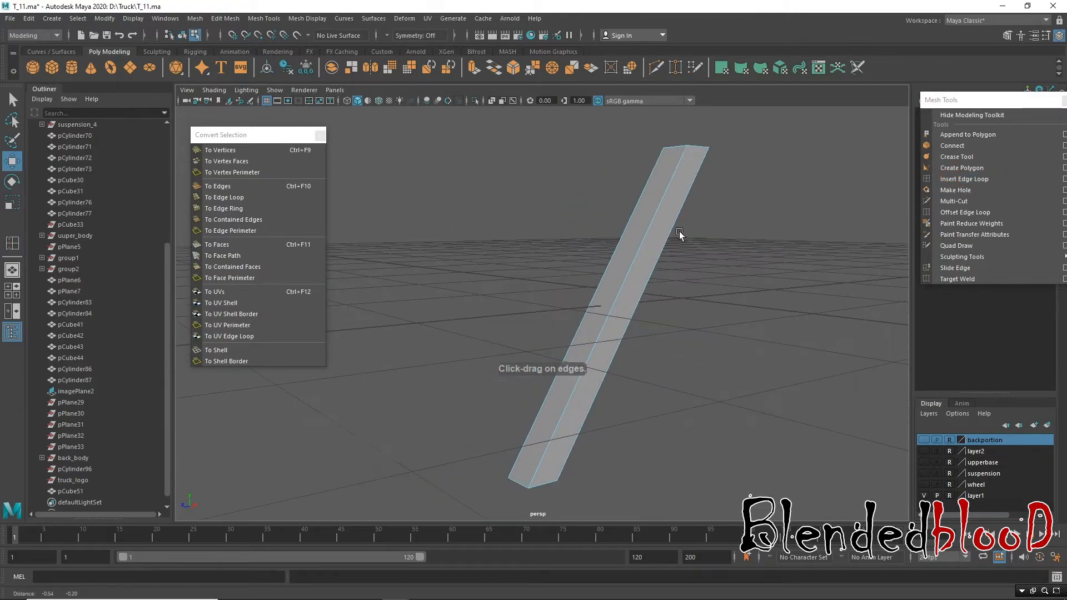
{"action": "right_click", "coordinate": [659, 213]}
{"action": "left_click", "coordinate": [655, 183]}
{"action": "left_click_drag", "start_coordinate": [493, 218], "coordinate": [785, 415]}
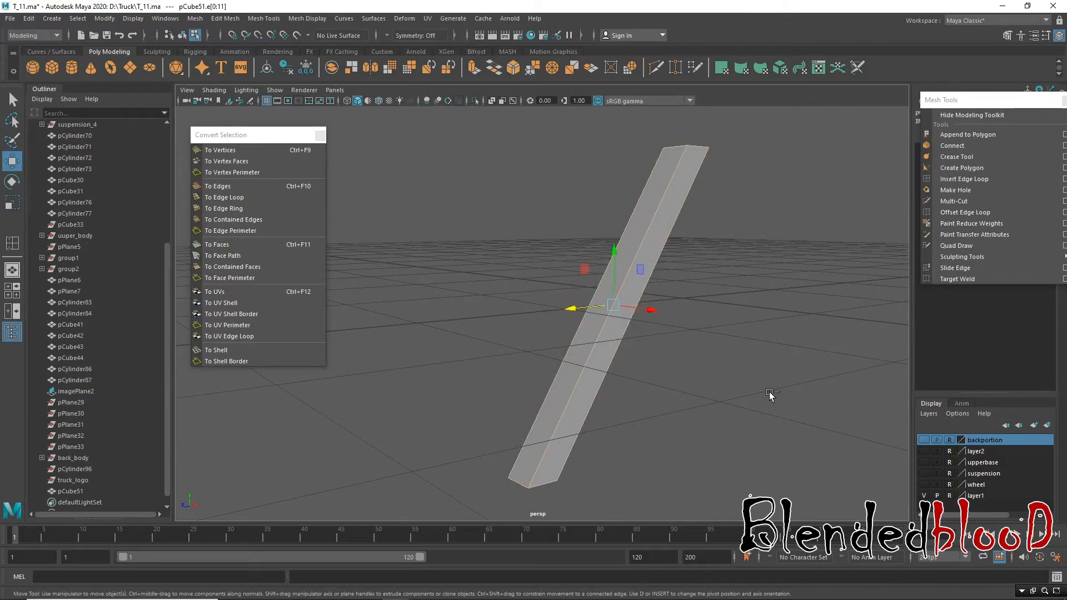
{"action": "key", "text": "ctrl+b"}
{"action": "left_click_drag", "start_coordinate": [740, 327], "coordinate": [744, 337]}
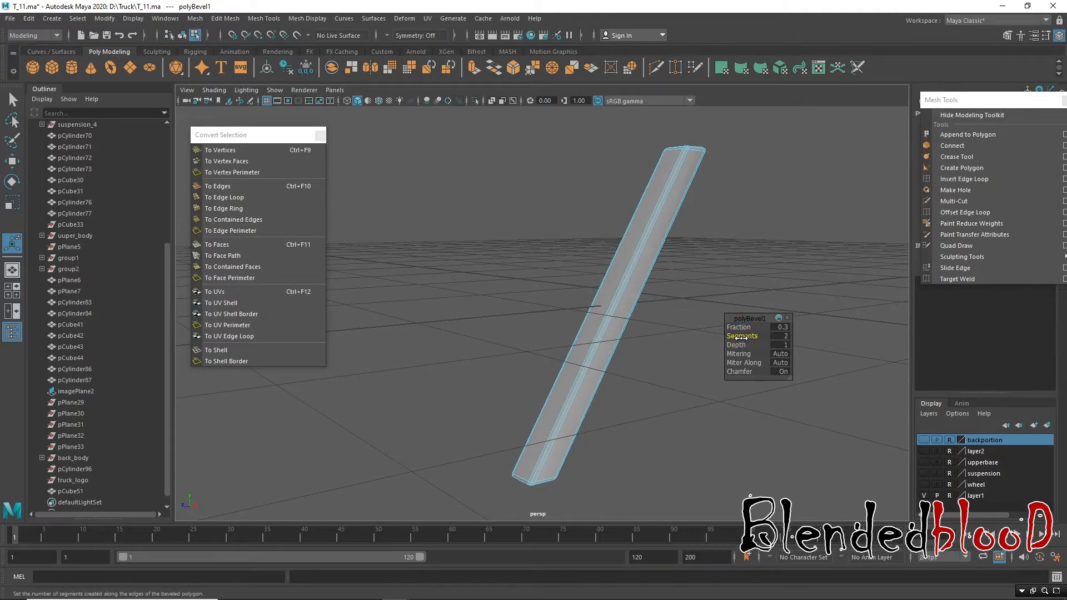
{"action": "left_click_drag", "start_coordinate": [740, 337], "coordinate": [742, 336]}
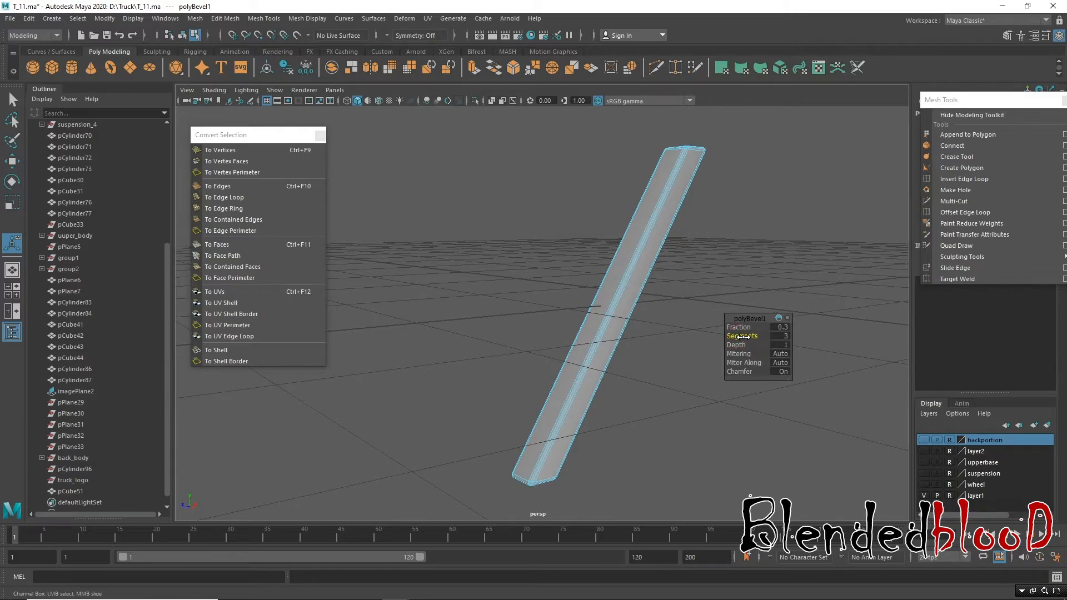
{"action": "key", "text": "w"}
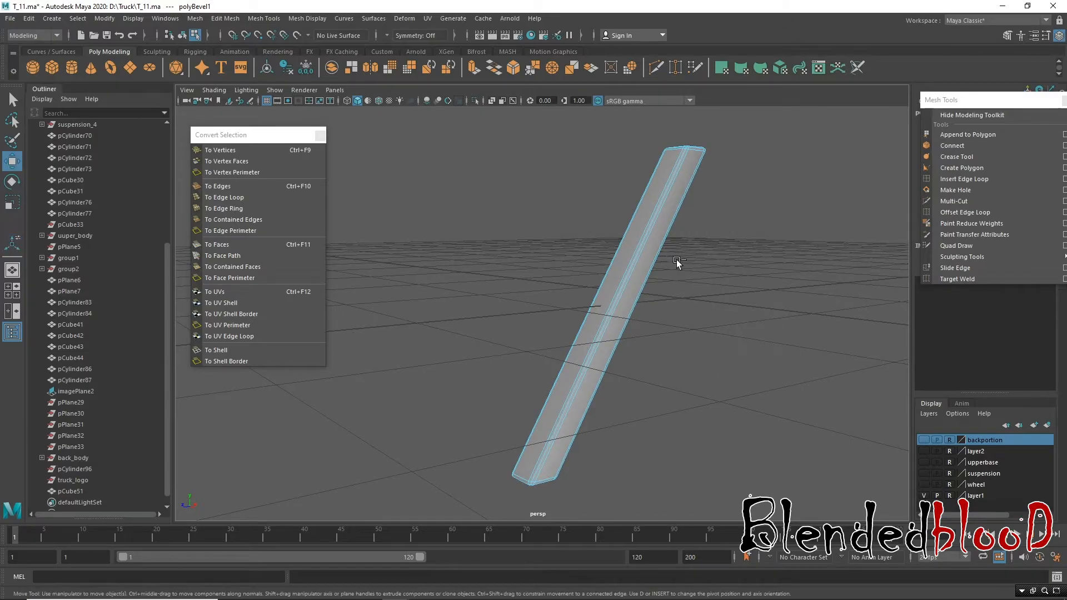
Step: Return the bar to object mode and check its shape with the smooth mesh preview
{"action": "right_click_drag", "start_coordinate": [650, 220], "coordinate": [723, 209]}
{"action": "left_click", "coordinate": [643, 305]}
{"action": "left_click", "coordinate": [616, 273]}
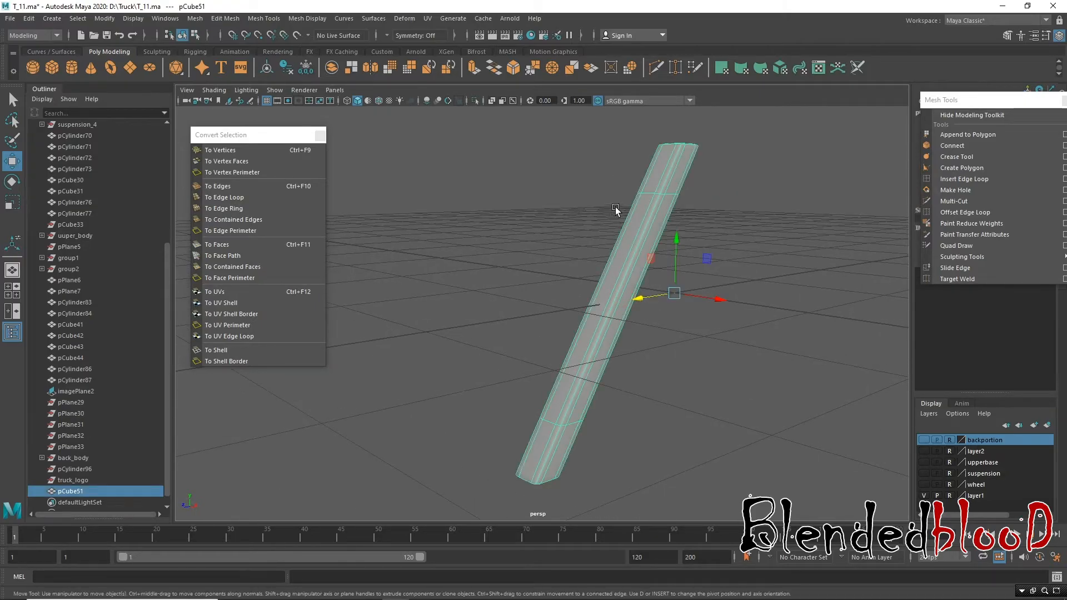
{"action": "key", "text": "1"}
{"action": "left_click_drag", "start_coordinate": [765, 226], "coordinate": [742, 229], "text": "alt"}
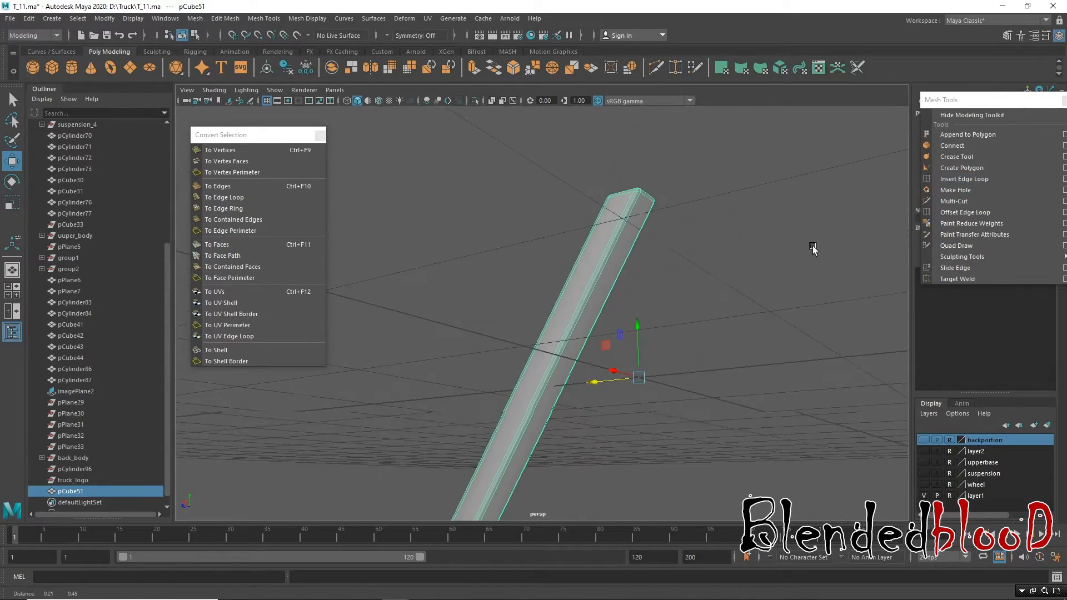
Step: Insert two edge loops around the bar near its upper end
{"action": "left_click", "coordinate": [966, 179]}
{"action": "left_click", "coordinate": [627, 221]}
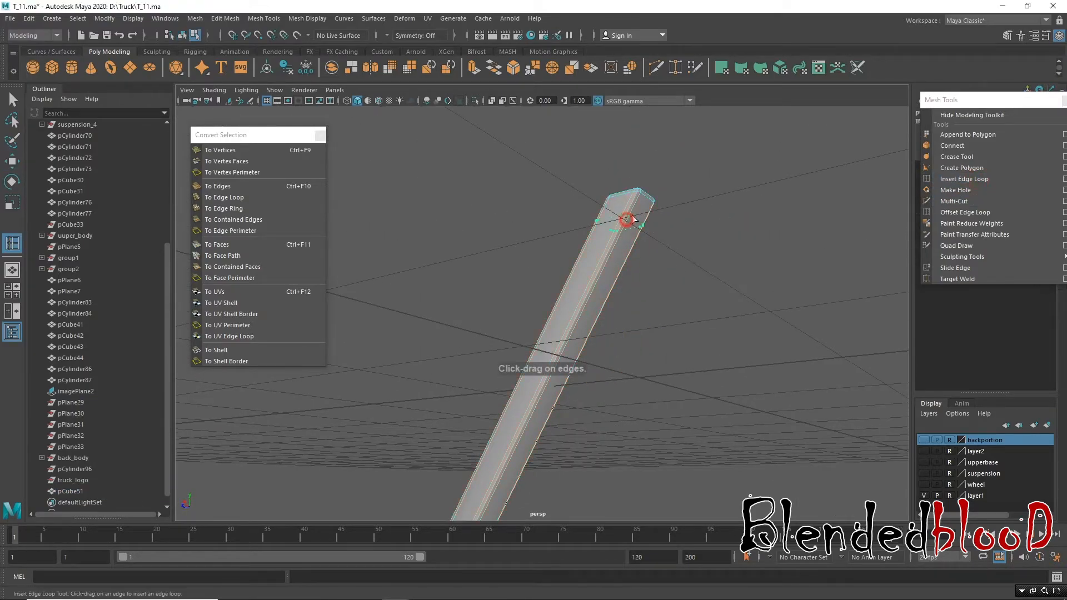
{"action": "left_click_drag", "start_coordinate": [617, 234], "coordinate": [614, 239]}
{"action": "key", "text": "w"}
Step: Extrude the side face between the two upper edge loops and scale it slightly inward as an inset
{"action": "scroll", "coordinate": [650, 258], "scroll_direction": "up", "scroll_amount": 3}
{"action": "right_click", "coordinate": [567, 205]}
{"action": "left_click", "coordinate": [566, 236]}
{"action": "left_click", "coordinate": [563, 208]}
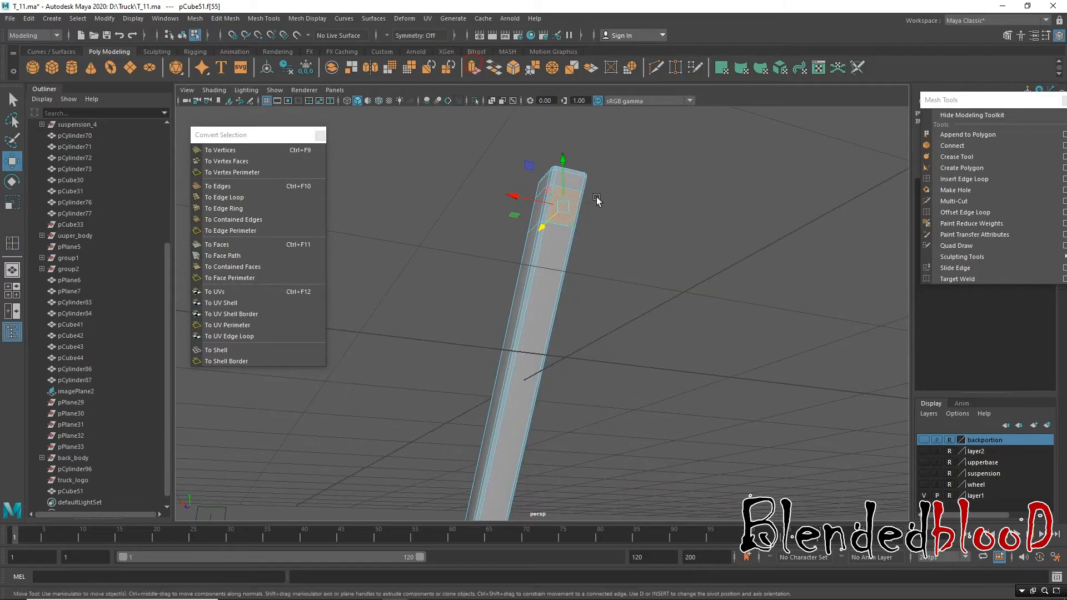
{"action": "key", "text": "ctrl+e"}
{"action": "key", "text": "r"}
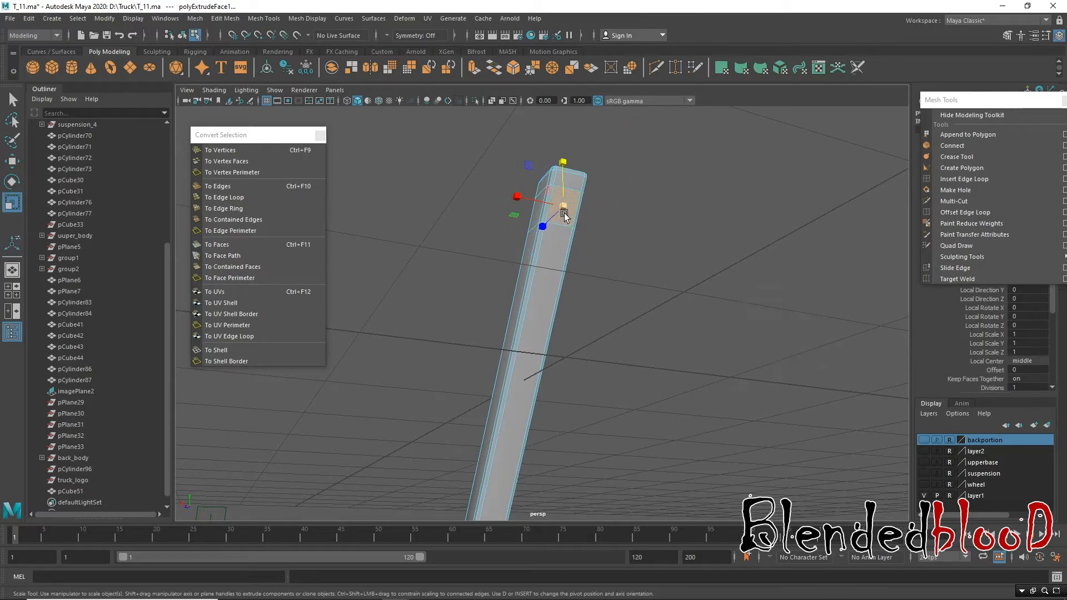
{"action": "left_click_drag", "start_coordinate": [565, 207], "coordinate": [560, 205]}
{"action": "key", "text": "w"}
{"action": "left_click_drag", "start_coordinate": [608, 246], "coordinate": [658, 260], "text": "alt"}
Step: Extrude the inset face straight out from the bar into a short horizontal stub
{"action": "left_click", "coordinate": [473, 67]}
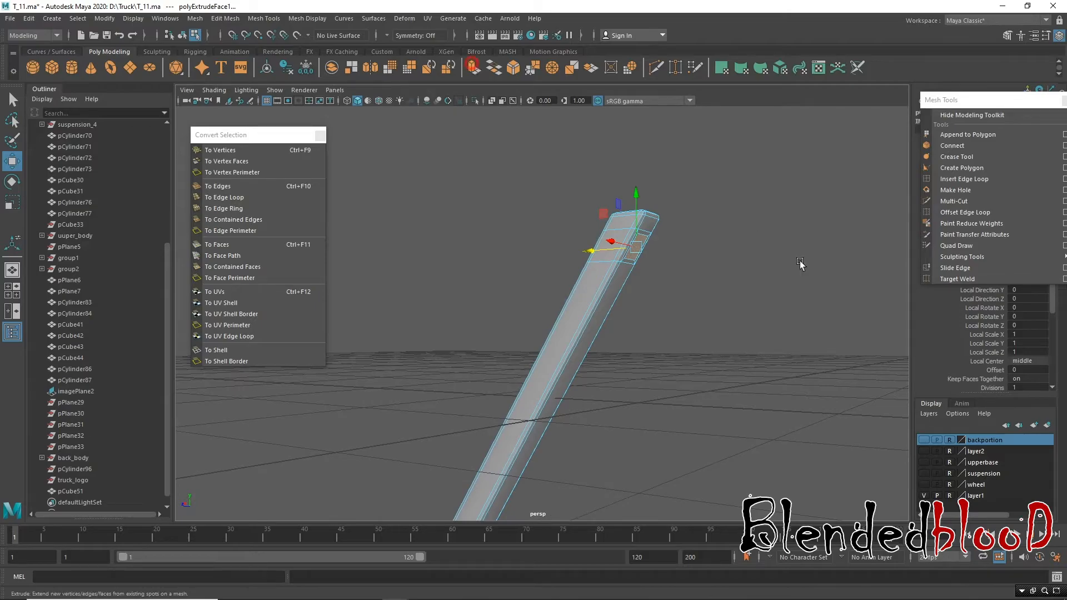
{"action": "key", "text": "w"}
{"action": "left_click_drag", "start_coordinate": [704, 175], "coordinate": [656, 233], "text": "alt"}
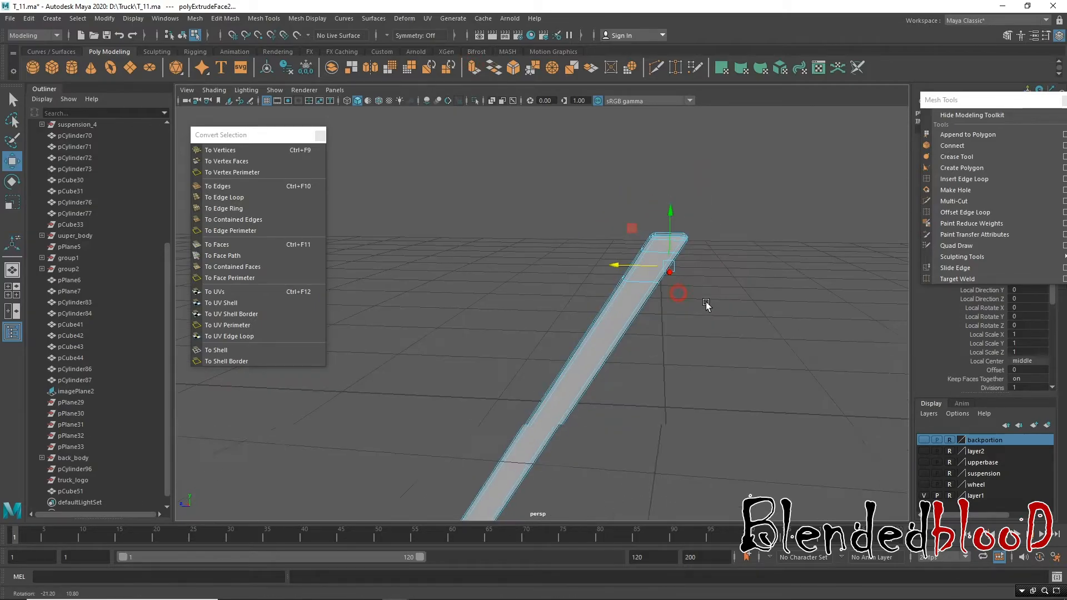
{"action": "left_click_drag", "start_coordinate": [613, 267], "coordinate": [834, 276]}
{"action": "key", "text": "r"}
{"action": "key", "text": "w"}
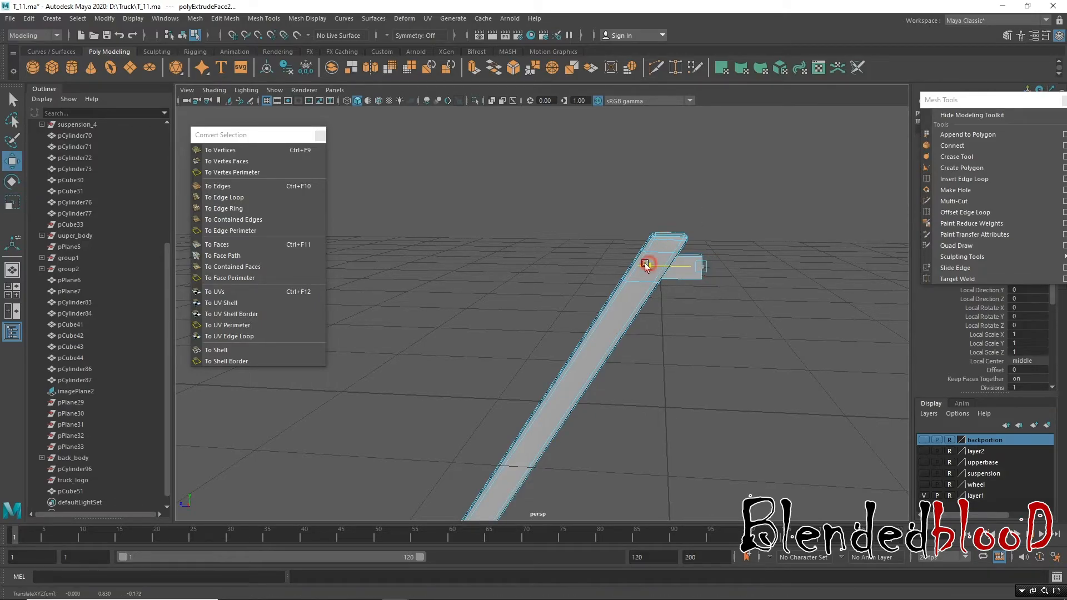
Step: Delete the end face of the short stub, leaving its end open
{"action": "left_click_drag", "start_coordinate": [645, 267], "coordinate": [719, 315], "text": "alt"}
{"action": "left_click", "coordinate": [717, 321]}
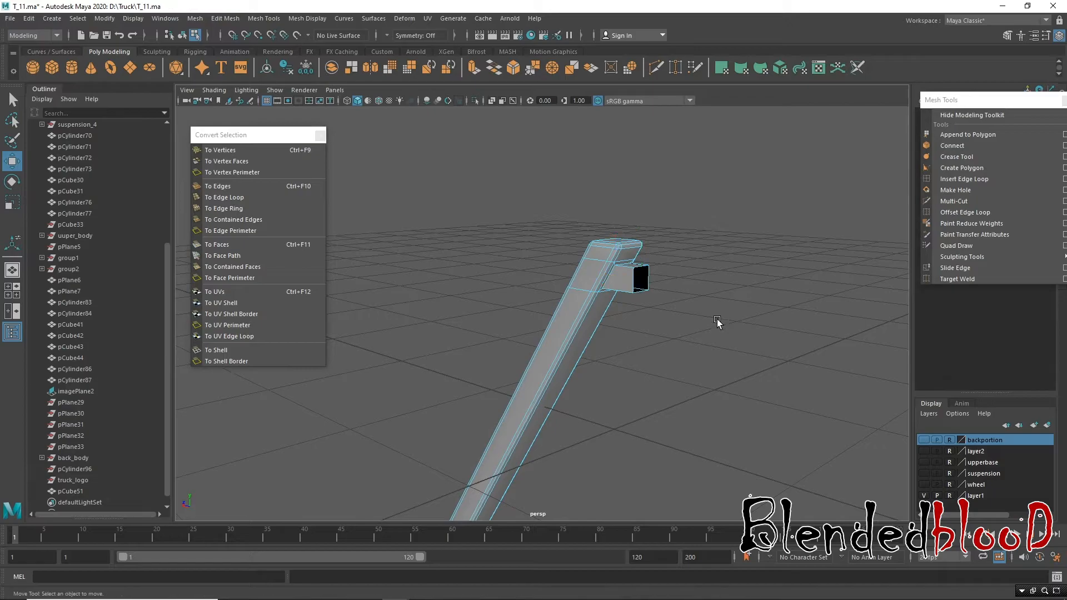
{"action": "left_click_drag", "start_coordinate": [635, 309], "coordinate": [664, 280], "text": "alt"}
{"action": "left_click_drag", "start_coordinate": [726, 309], "coordinate": [595, 314], "text": "alt"}
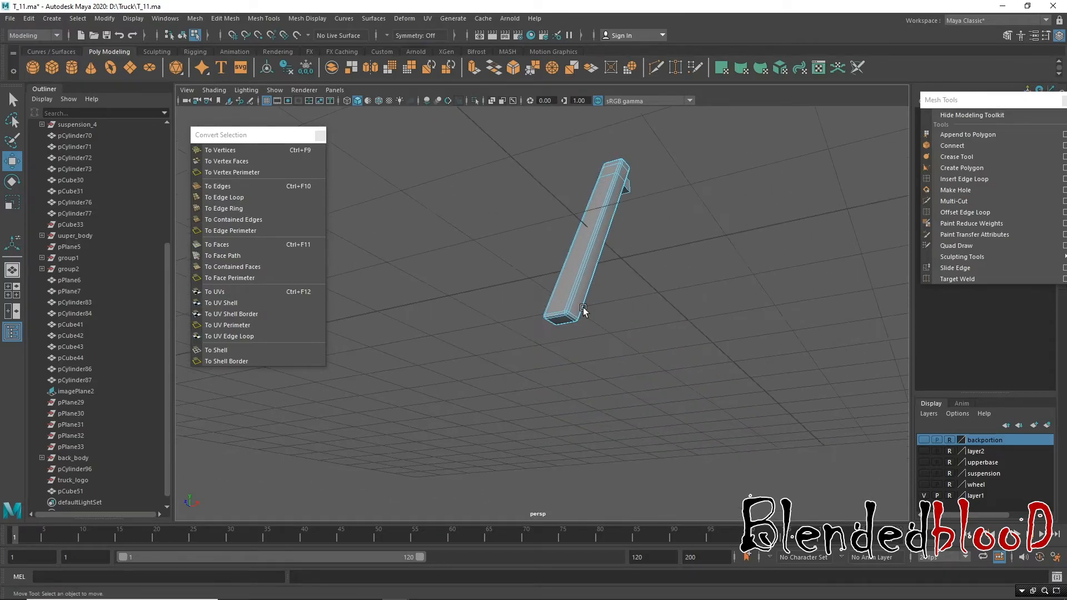
Step: Delete the cap face at the slanted bar's lower end, leaving that end open
{"action": "right_click_drag", "start_coordinate": [595, 315], "coordinate": [658, 480], "text": "alt"}
{"action": "left_click_drag", "start_coordinate": [654, 327], "coordinate": [776, 402], "text": "alt"}
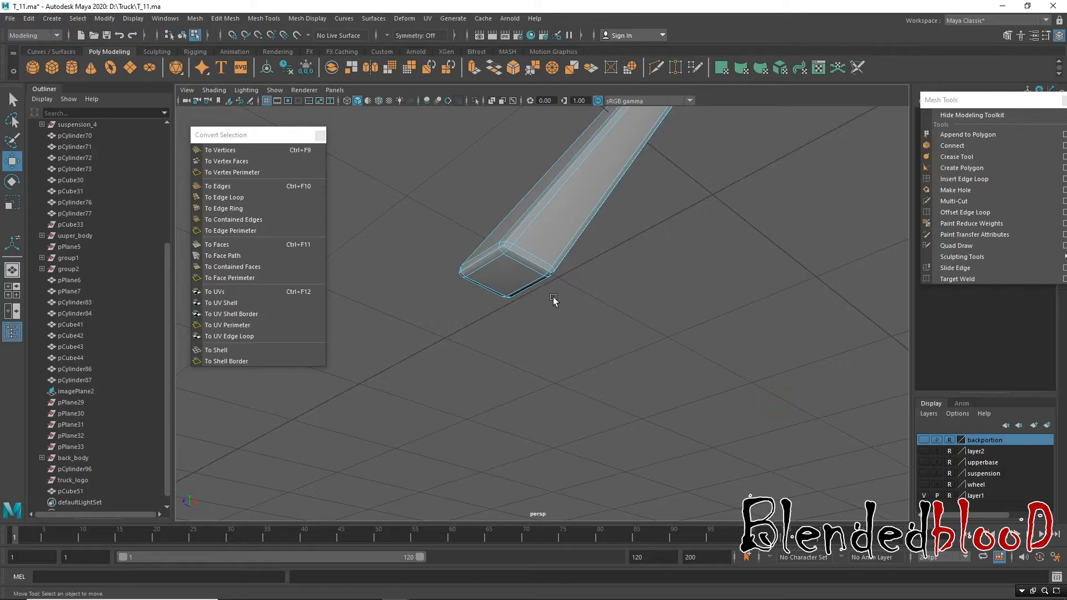
{"action": "right_click_drag", "start_coordinate": [556, 304], "coordinate": [550, 358], "text": "alt"}
{"action": "left_click_drag", "start_coordinate": [550, 359], "coordinate": [570, 304], "text": "alt"}
{"action": "right_click_drag", "start_coordinate": [573, 289], "coordinate": [563, 303]}
{"action": "left_click", "coordinate": [562, 303]}
{"action": "left_click", "coordinate": [229, 230]}
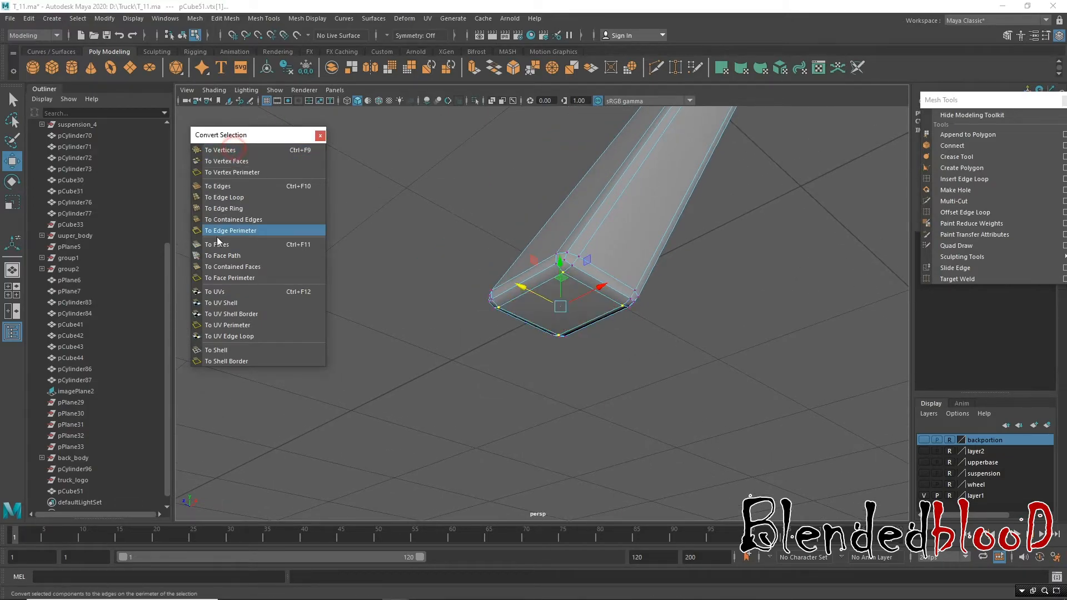
{"action": "left_click", "coordinate": [217, 245]}
{"action": "left_click", "coordinate": [238, 149]}
{"action": "left_click", "coordinate": [229, 243]}
{"action": "left_click", "coordinate": [489, 300]}
Step: Insert an edge loop around the bar close to its open lower end
{"action": "left_click_drag", "start_coordinate": [628, 316], "coordinate": [595, 361], "text": "alt"}
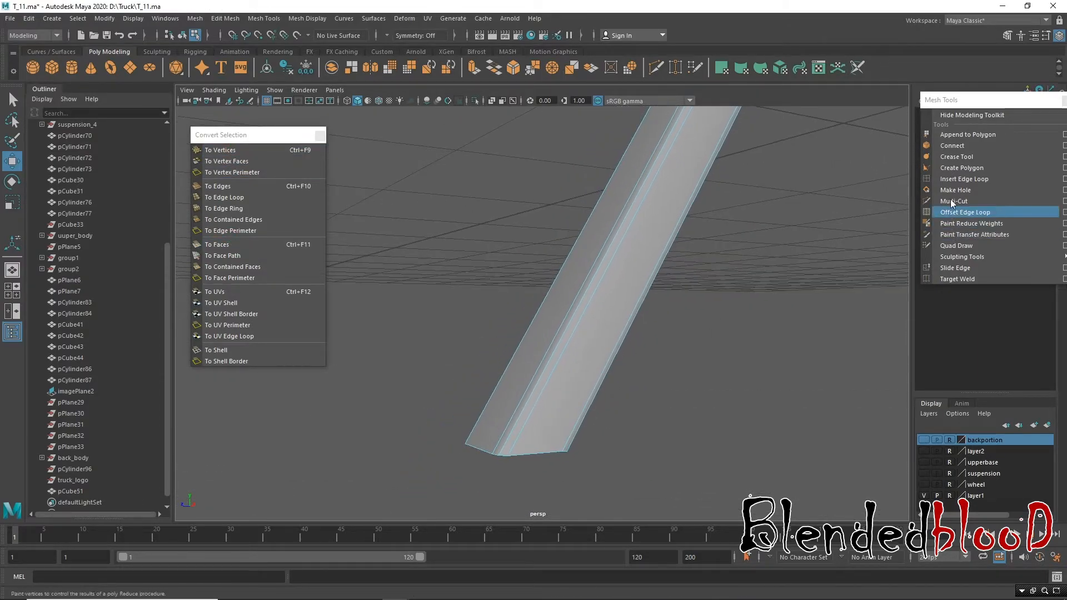
{"action": "left_click", "coordinate": [964, 179]}
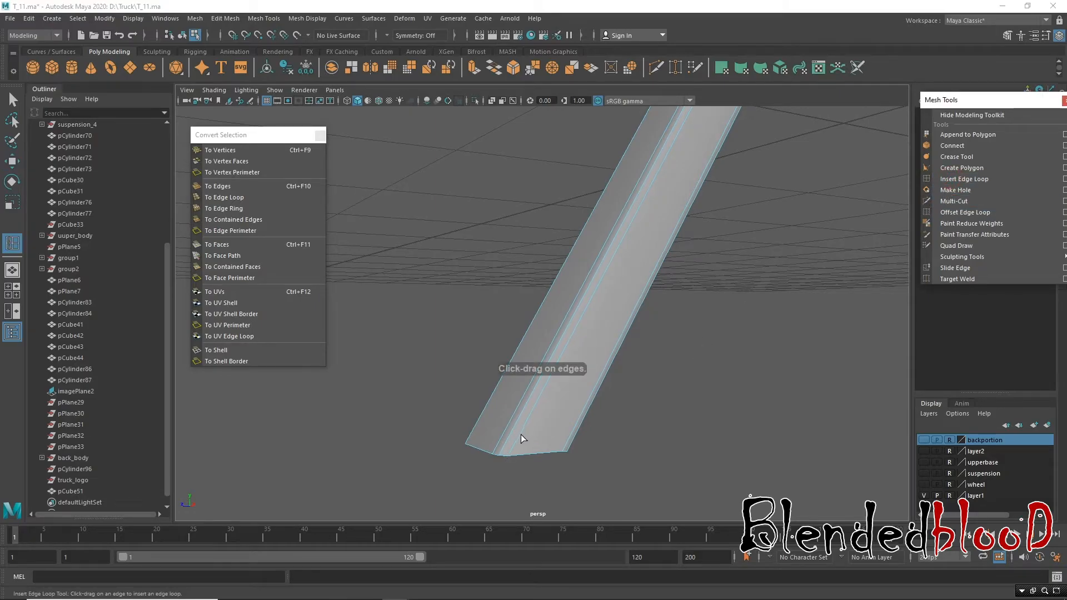
{"action": "left_click_drag", "start_coordinate": [518, 439], "coordinate": [534, 443]}
{"action": "key", "text": "w"}
{"action": "right_click", "coordinate": [539, 283]}
{"action": "left_click", "coordinate": [538, 315]}
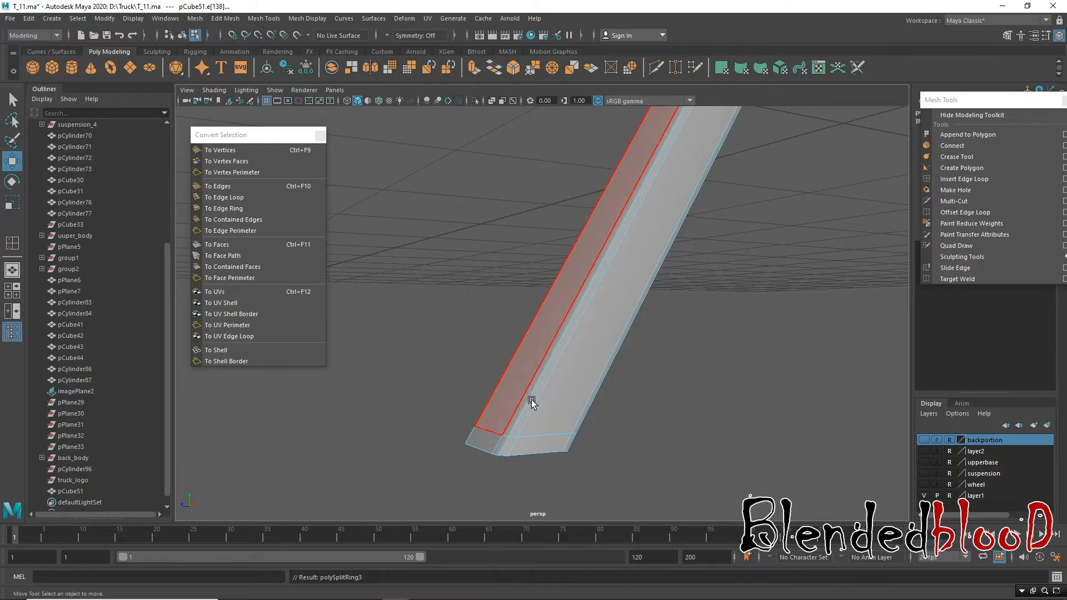
Step: Extrude the ring of faces below the new edge loop and scale it outward into a wider foot flange
{"action": "left_click", "coordinate": [511, 448]}
{"action": "left_click", "coordinate": [510, 444], "text": "shift"}
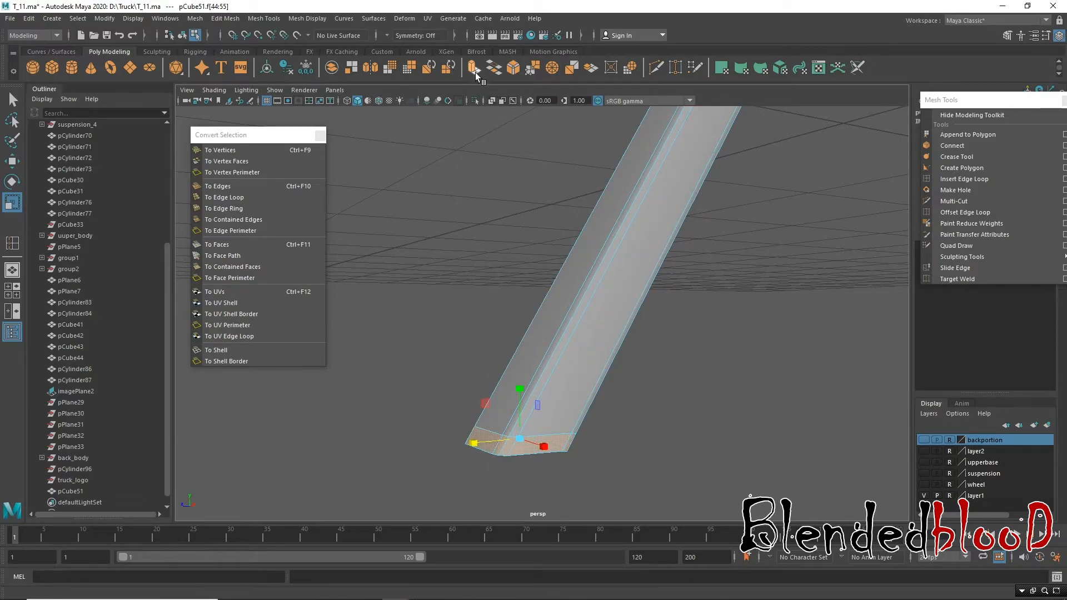
{"action": "key", "text": "ctrl+e"}
{"action": "left_click", "coordinate": [637, 377]}
{"action": "key", "text": "r"}
{"action": "left_click_drag", "start_coordinate": [520, 439], "coordinate": [564, 498]}
{"action": "key", "text": "w"}
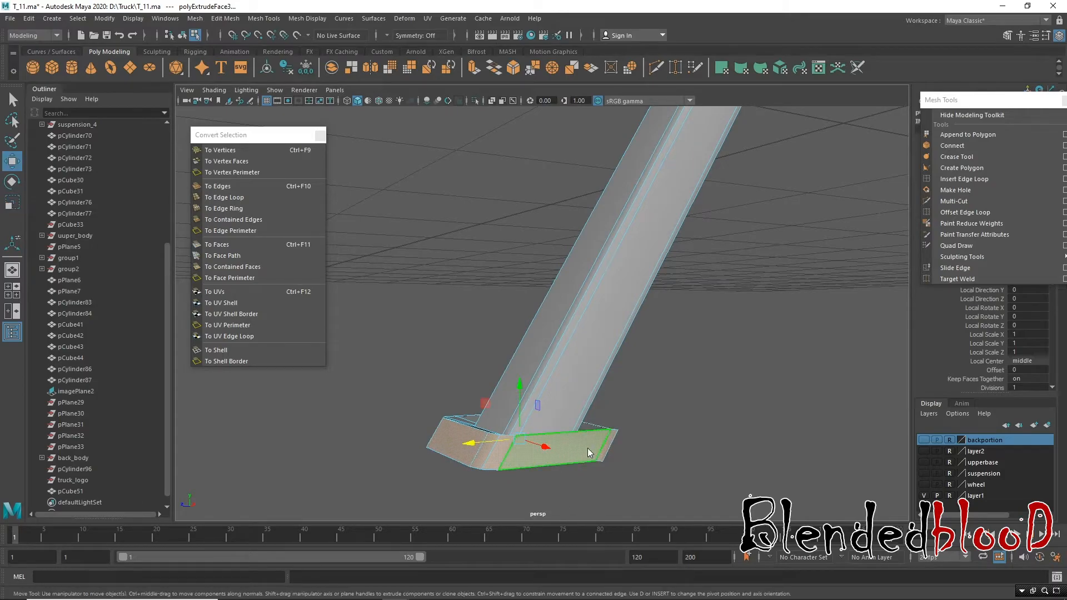
Step: Flatten the foot flange's upper and lower vertex rows vertically in the front view
{"action": "key", "text": "space"}
{"action": "key", "text": "f"}
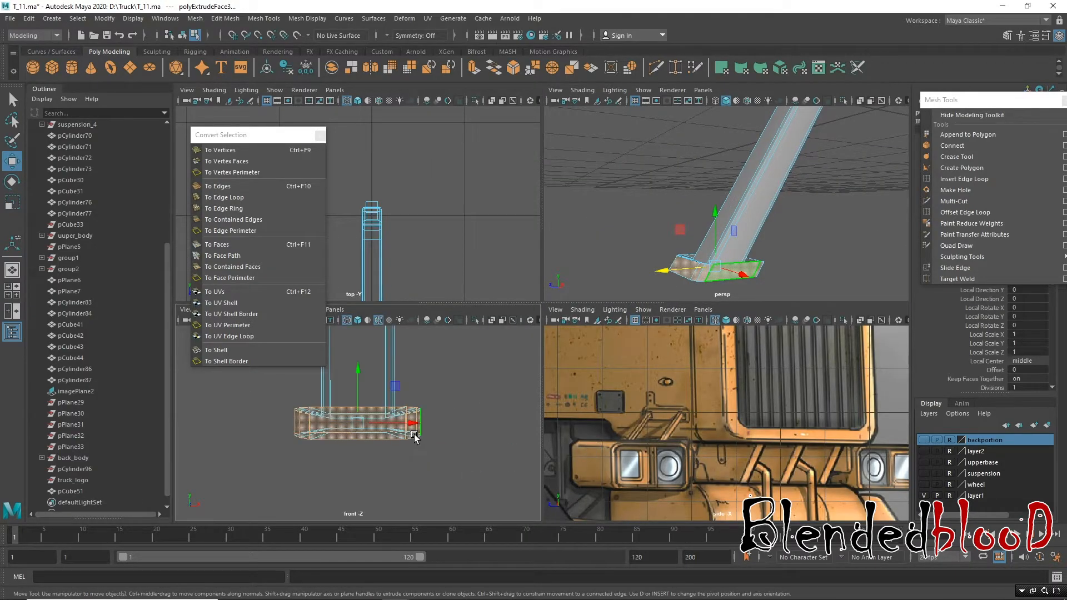
{"action": "key", "text": "space"}
{"action": "right_click_drag", "start_coordinate": [521, 301], "coordinate": [453, 297]}
{"action": "left_click_drag", "start_coordinate": [381, 257], "coordinate": [700, 322]}
{"action": "key", "text": "r"}
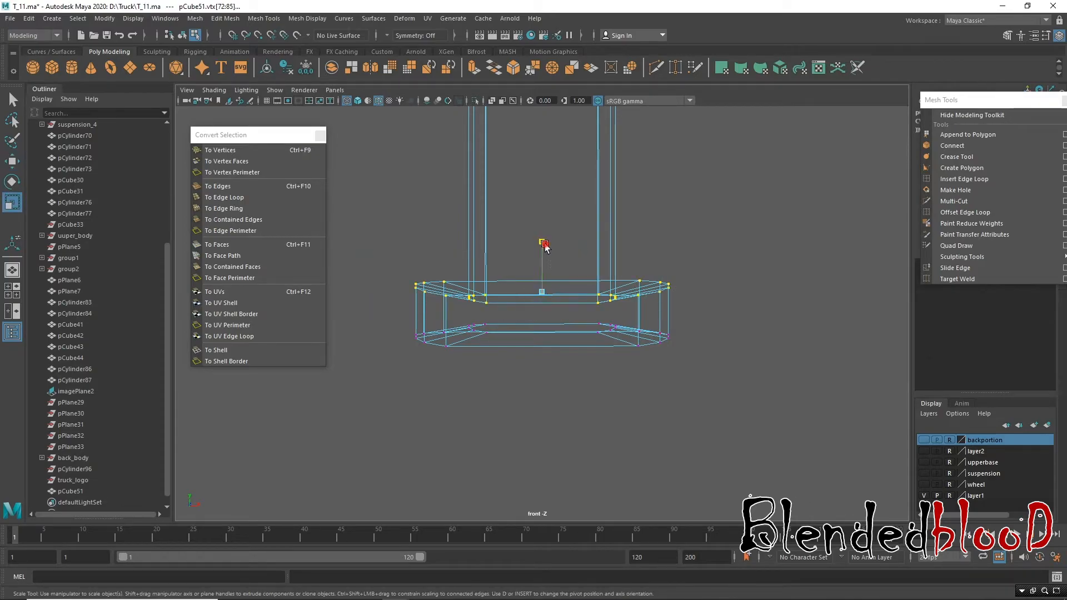
{"action": "left_click_drag", "start_coordinate": [402, 328], "coordinate": [801, 462]}
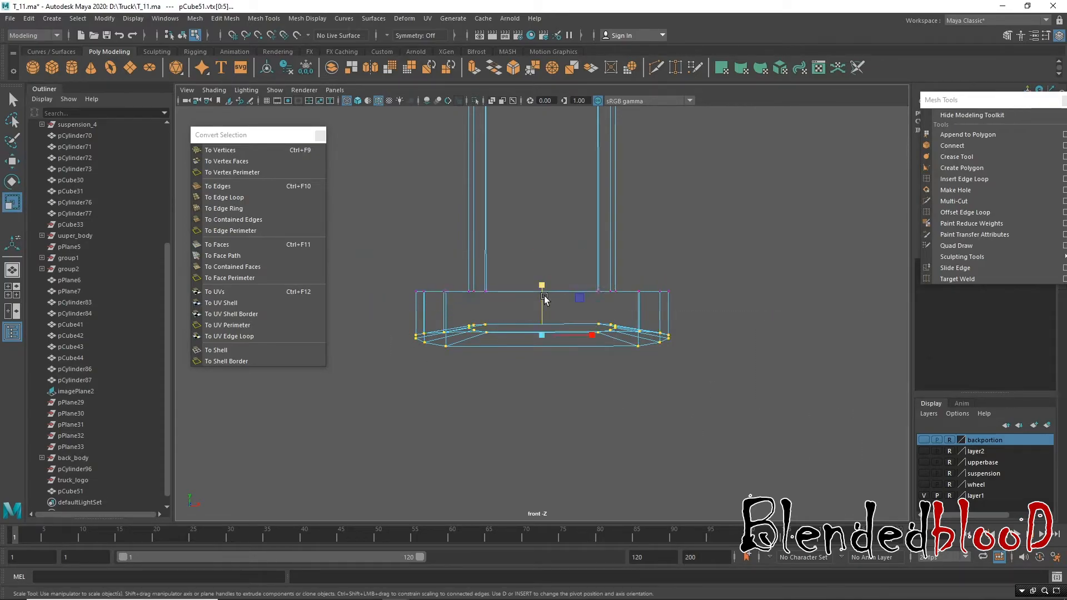
{"action": "left_click_drag", "start_coordinate": [612, 413], "coordinate": [684, 417]}
{"action": "left_click_drag", "start_coordinate": [385, 318], "coordinate": [742, 500]}
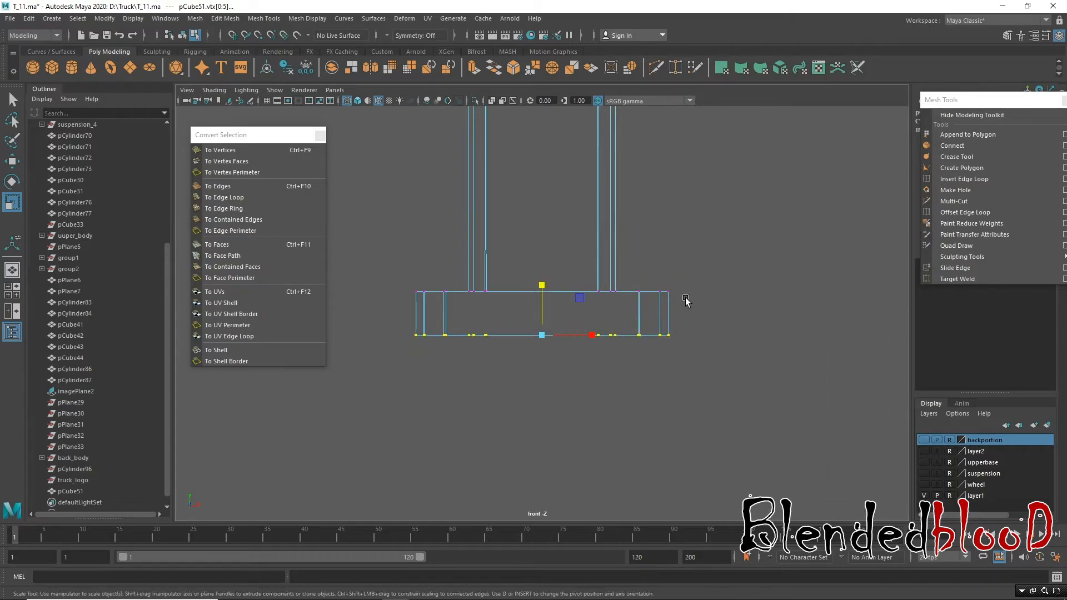
{"action": "key", "text": "w"}
Step: Delete the ring of faces on the underside of the foot flange
{"action": "key", "text": "space"}
{"action": "key", "text": "space"}
{"action": "left_click_drag", "start_coordinate": [578, 367], "coordinate": [572, 316], "text": "alt"}
{"action": "middle_click_drag", "start_coordinate": [564, 171], "coordinate": [589, 210], "text": "alt"}
{"action": "right_click_drag", "start_coordinate": [589, 210], "coordinate": [601, 236]}
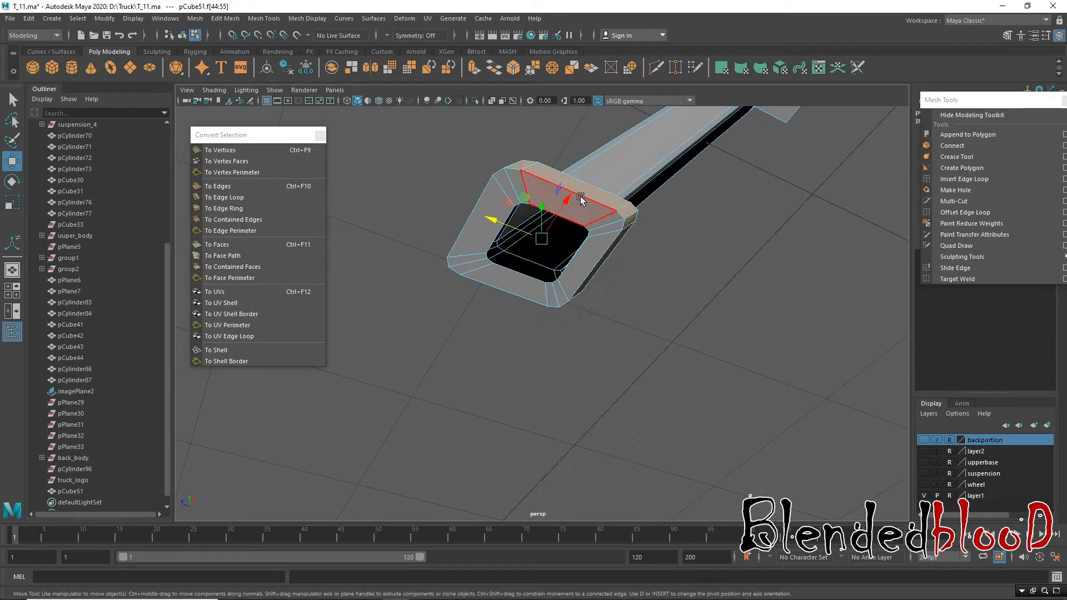
{"action": "left_click", "coordinate": [612, 220]}
{"action": "left_click", "coordinate": [649, 271]}
Step: Insert supporting edge loops around the foot flange and where the bar meets it
{"action": "right_click_drag", "start_coordinate": [680, 246], "coordinate": [644, 226], "text": "alt"}
{"action": "left_click_drag", "start_coordinate": [644, 229], "coordinate": [683, 309], "text": "alt"}
{"action": "middle_click_drag", "start_coordinate": [685, 311], "coordinate": [692, 288], "text": "alt"}
{"action": "left_click_drag", "start_coordinate": [701, 303], "coordinate": [613, 286], "text": "alt"}
{"action": "right_click_drag", "start_coordinate": [616, 283], "coordinate": [695, 259]}
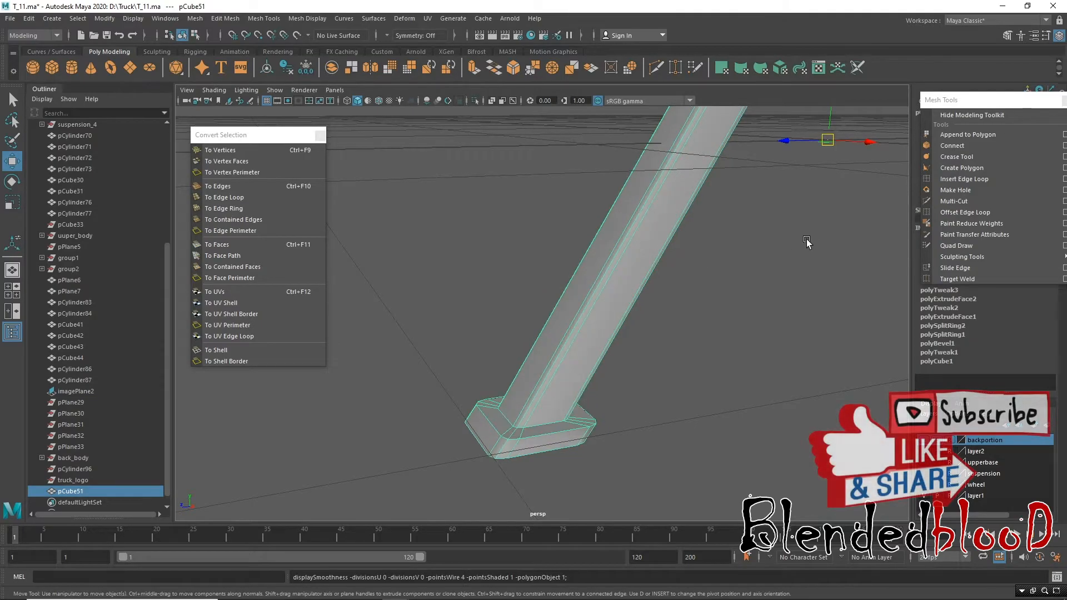
{"action": "left_click", "coordinate": [965, 178]}
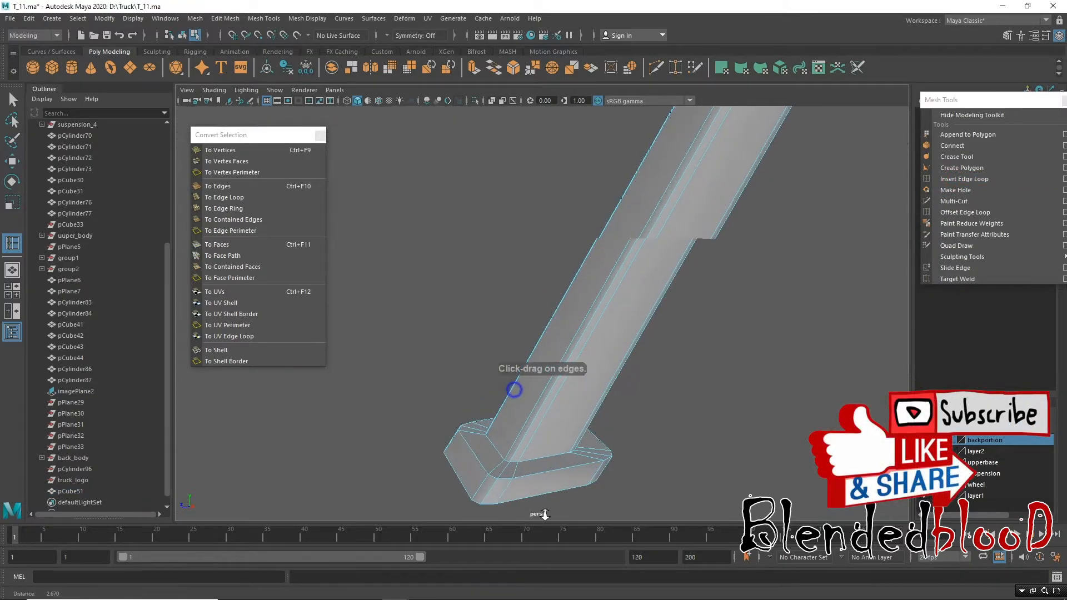
{"action": "scroll", "coordinate": [542, 325], "scroll_direction": "up", "scroll_amount": 3}
{"action": "middle_click_drag", "start_coordinate": [542, 325], "coordinate": [548, 316], "text": "alt"}
{"action": "right_click_drag", "start_coordinate": [541, 338], "coordinate": [551, 447], "text": "alt"}
{"action": "left_click_drag", "start_coordinate": [503, 412], "coordinate": [482, 466]}
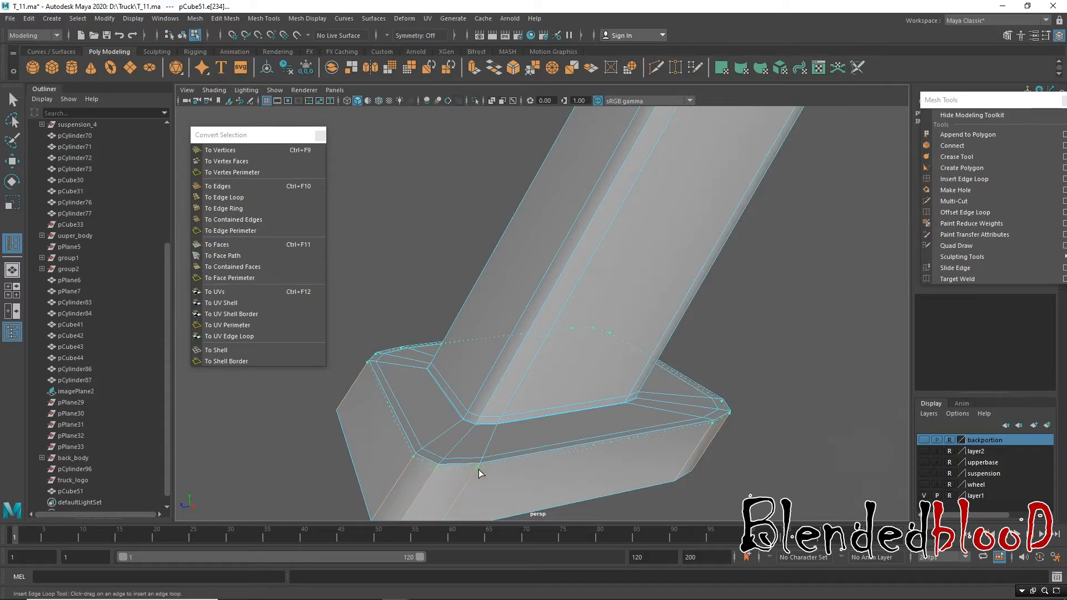
Step: Preview the bar with smoothing in object mode and examine the foot flange's shape
{"action": "key", "text": "w"}
{"action": "key", "text": "3"}
{"action": "right_click_drag", "start_coordinate": [674, 412], "coordinate": [567, 247], "text": "alt"}
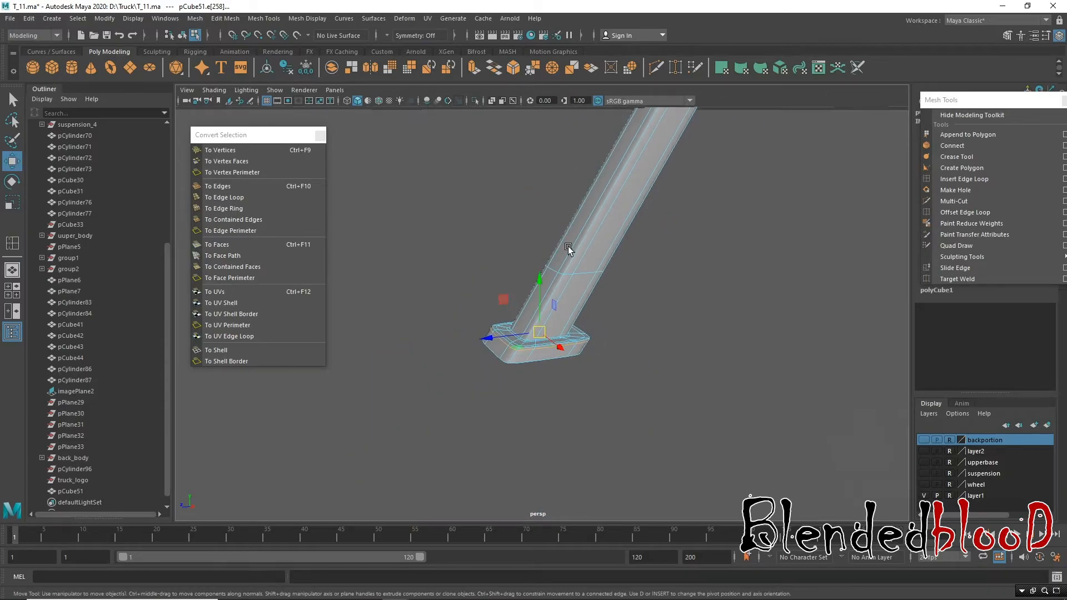
{"action": "middle_click_drag", "start_coordinate": [567, 248], "coordinate": [521, 414], "text": "alt"}
{"action": "right_click_drag", "start_coordinate": [658, 174], "coordinate": [728, 159]}
{"action": "left_click", "coordinate": [727, 197]}
{"action": "right_click_drag", "start_coordinate": [746, 279], "coordinate": [580, 208], "text": "alt"}
{"action": "left_click_drag", "start_coordinate": [686, 244], "coordinate": [758, 271], "text": "alt"}
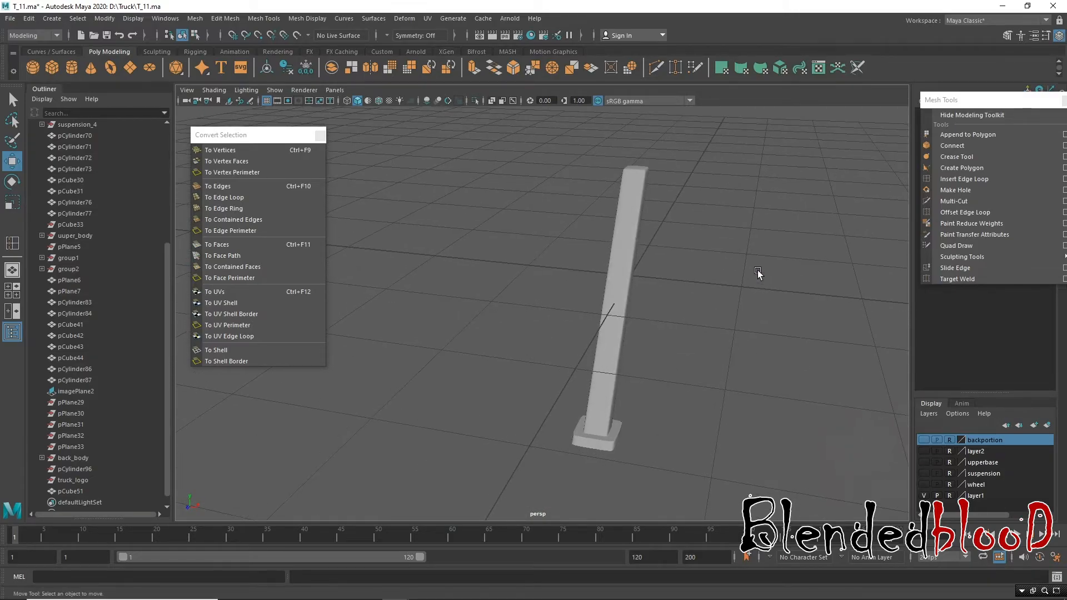
Step: Turn off the bar's smooth preview and insert edge loops along the upper and lower edges of the short stub
{"action": "left_click_drag", "start_coordinate": [627, 291], "coordinate": [512, 286], "text": "alt"}
{"action": "left_click_drag", "start_coordinate": [614, 293], "coordinate": [556, 296], "text": "alt"}
{"action": "right_click_drag", "start_coordinate": [591, 193], "coordinate": [627, 337], "text": "alt"}
{"action": "middle_click_drag", "start_coordinate": [581, 123], "coordinate": [598, 295], "text": "alt"}
{"action": "right_click_drag", "start_coordinate": [595, 282], "coordinate": [593, 329], "text": "alt"}
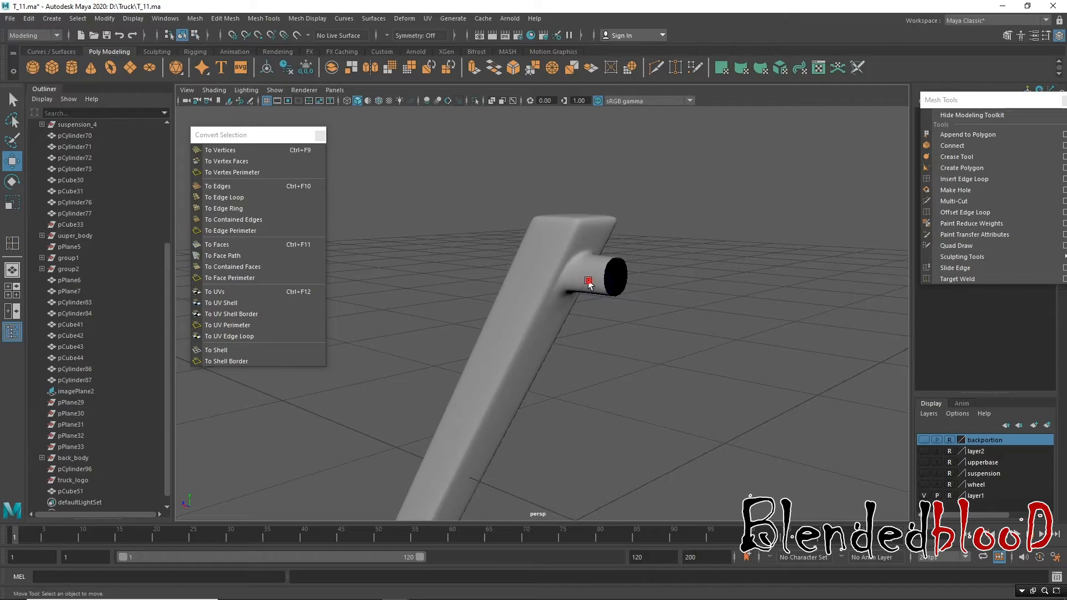
{"action": "left_click", "coordinate": [590, 284]}
{"action": "right_click_drag", "start_coordinate": [590, 284], "coordinate": [648, 404], "text": "alt"}
{"action": "key", "text": "1"}
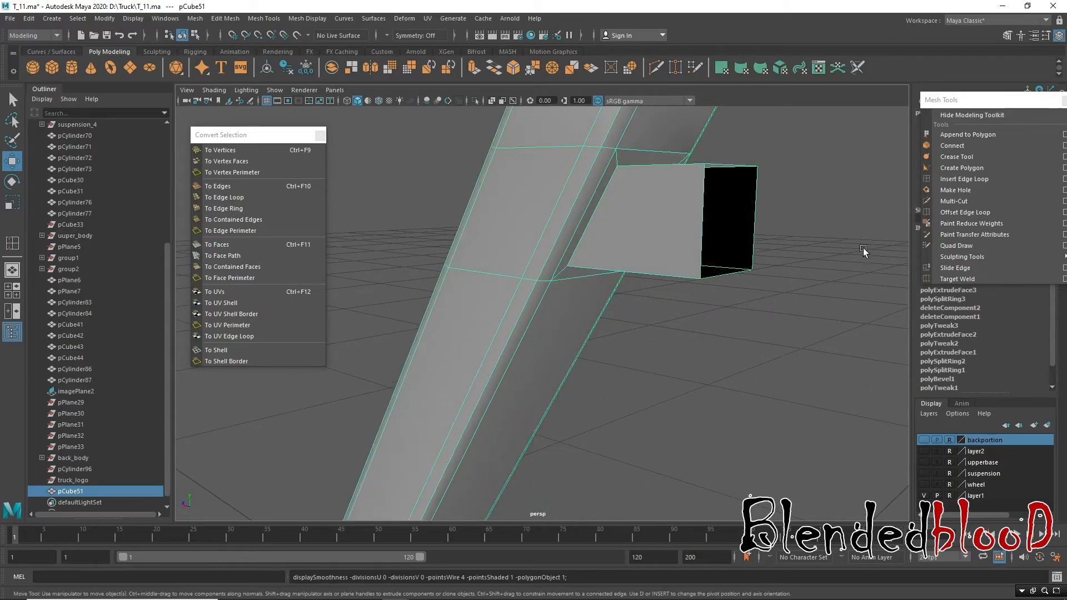
{"action": "left_click", "coordinate": [964, 179]}
{"action": "mouse_move", "coordinate": [610, 181]}
{"action": "left_mouse_down"}
{"action": "mouse_move", "coordinate": [621, 175]}
{"action": "mouse_move", "coordinate": [608, 188]}
{"action": "left_mouse_up"}
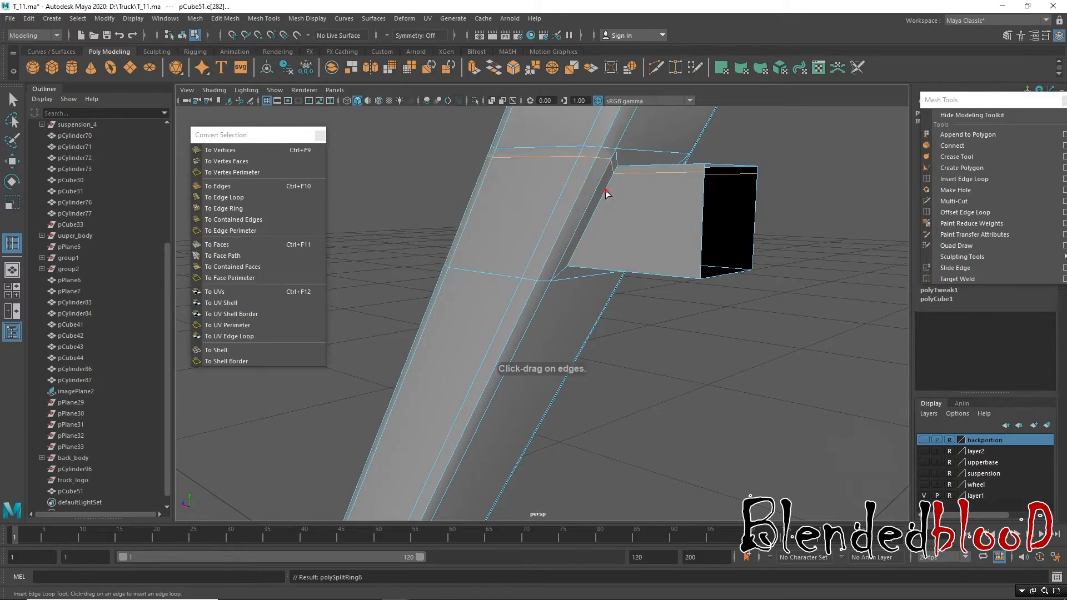
{"action": "key", "text": "ctrl+b"}
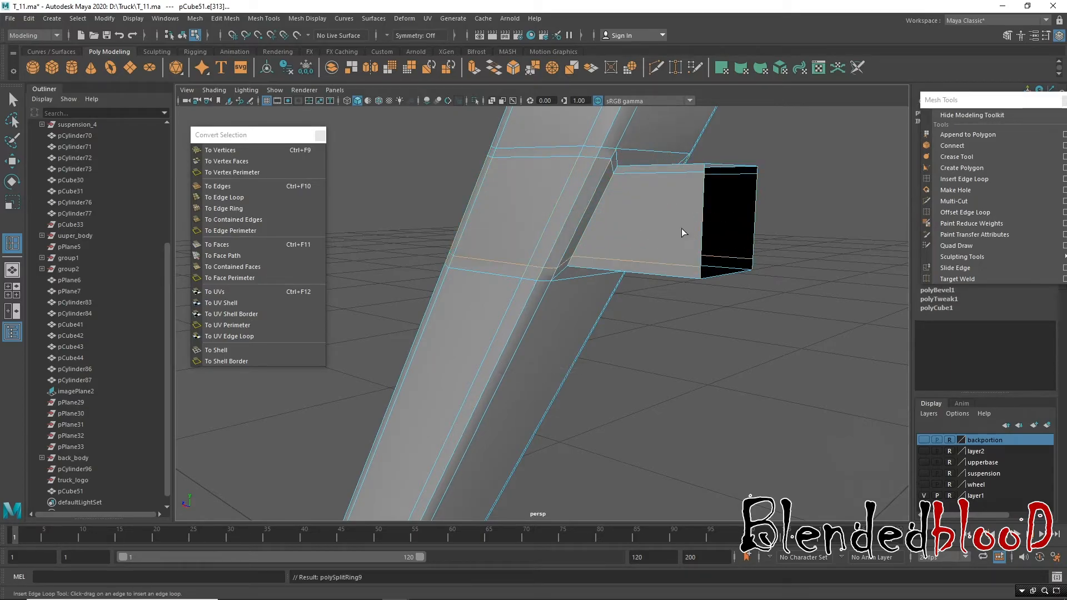
Step: Insert lengthwise supporting edge loops along both sides of the stub and down the bar
{"action": "left_click_drag", "start_coordinate": [682, 228], "coordinate": [515, 339], "text": "alt"}
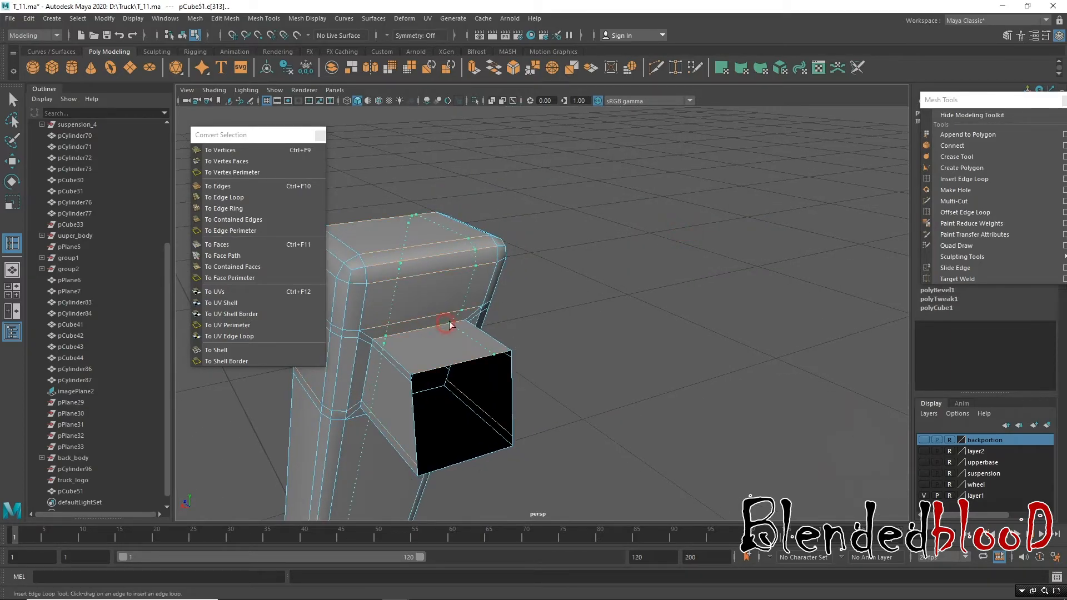
{"action": "left_click_drag", "start_coordinate": [457, 323], "coordinate": [382, 341]}
{"action": "left_click_drag", "start_coordinate": [417, 389], "coordinate": [425, 271], "text": "alt"}
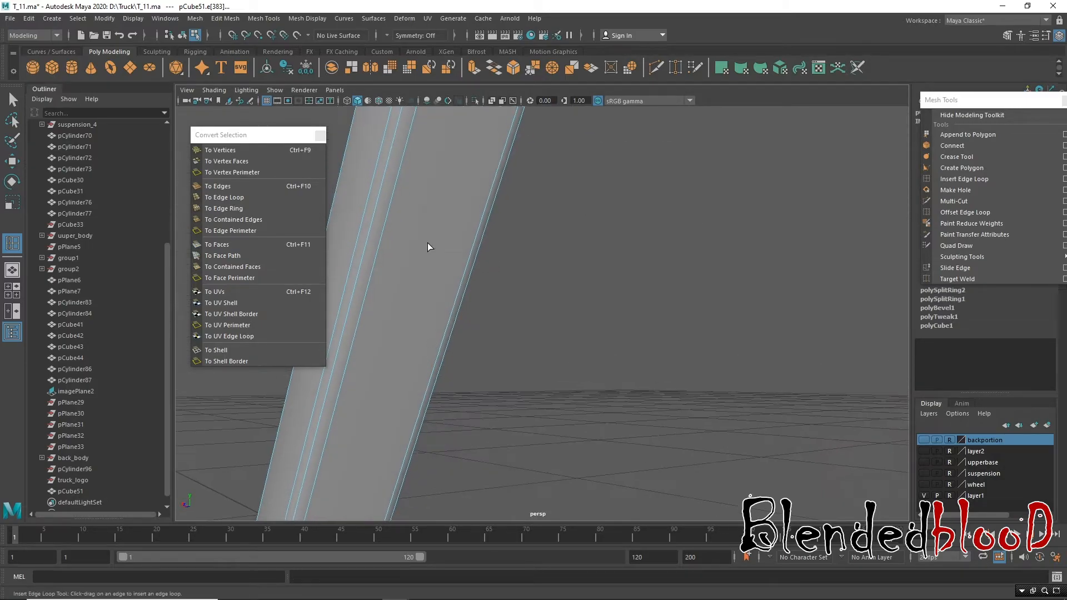
{"action": "middle_click_drag", "start_coordinate": [454, 192], "coordinate": [461, 224], "text": "alt"}
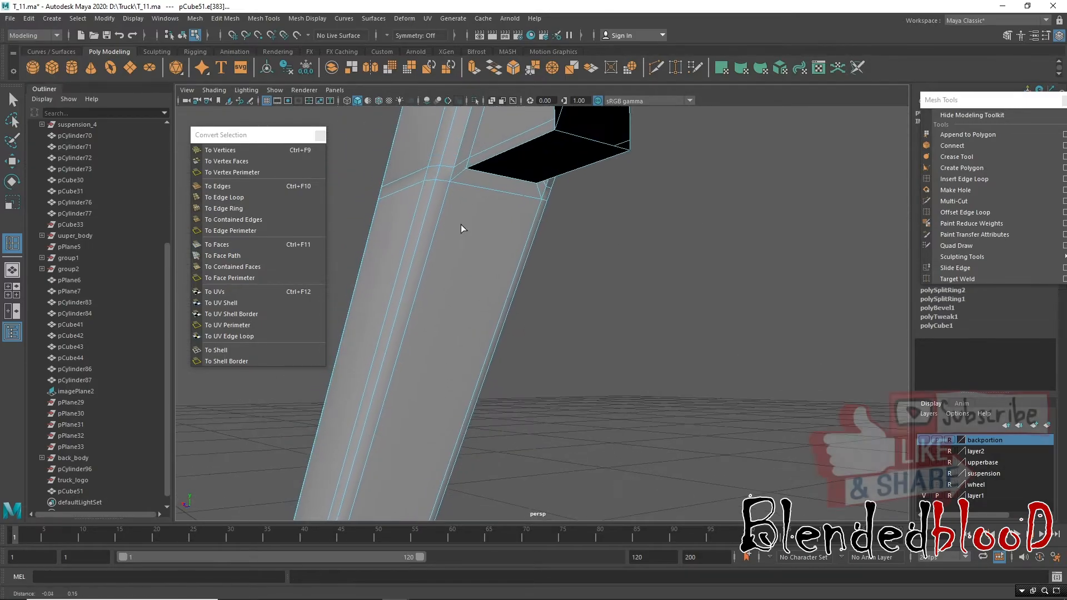
{"action": "left_click", "coordinate": [465, 185]}
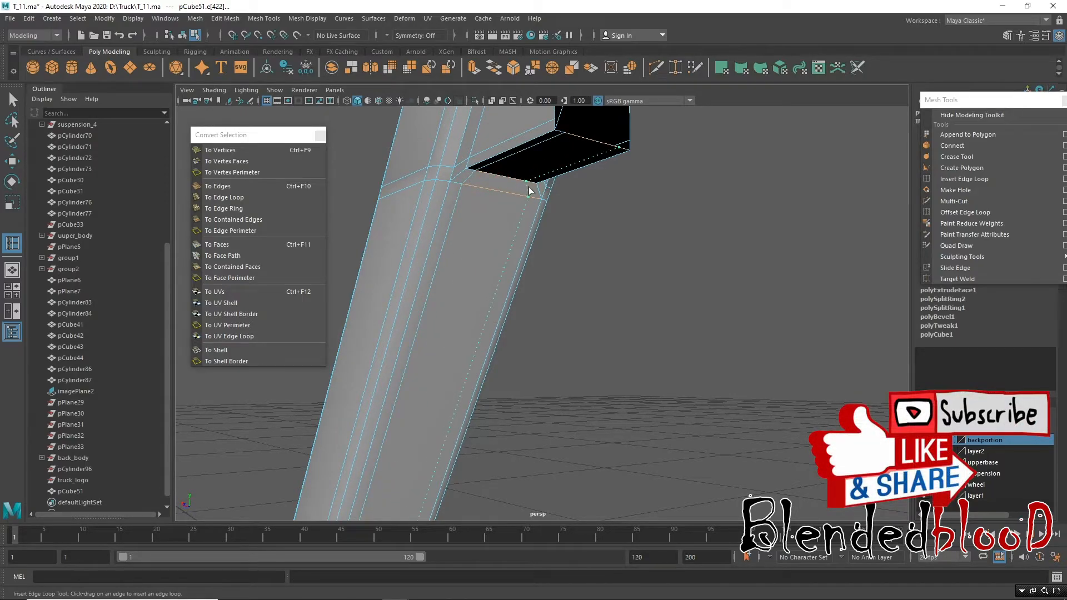
{"action": "left_click_drag", "start_coordinate": [528, 186], "coordinate": [530, 190]}
Step: Display the bar with smoothing in object mode and check its stub and foot
{"action": "key", "text": "w"}
{"action": "key", "text": "3"}
{"action": "right_click_drag", "start_coordinate": [546, 153], "coordinate": [608, 123]}
{"action": "left_click", "coordinate": [655, 211]}
{"action": "right_click_drag", "start_coordinate": [717, 305], "coordinate": [631, 294], "text": "alt"}
{"action": "left_click_drag", "start_coordinate": [613, 301], "coordinate": [741, 418], "text": "alt"}
{"action": "right_click_drag", "start_coordinate": [751, 415], "coordinate": [661, 399], "text": "alt"}
{"action": "left_click_drag", "start_coordinate": [662, 398], "coordinate": [588, 311], "text": "alt"}
{"action": "left_click_drag", "start_coordinate": [670, 346], "coordinate": [700, 352], "text": "alt"}
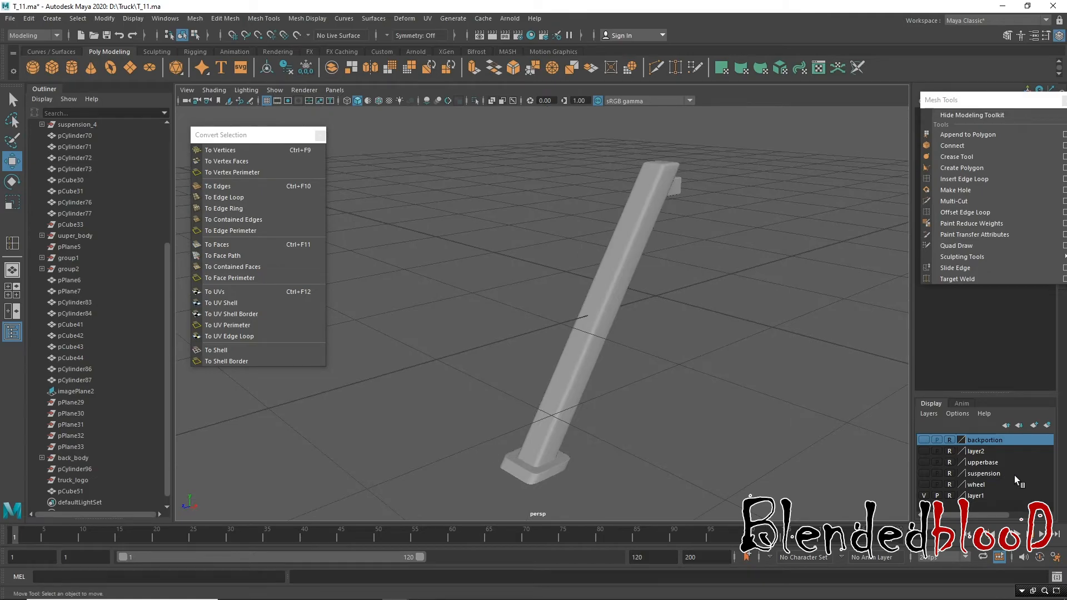
Step: Make the layer2 and upperbase layers visible around the bar
{"action": "left_click", "coordinate": [923, 440]}
{"action": "left_click", "coordinate": [923, 452]}
{"action": "scroll", "coordinate": [500, 228], "scroll_direction": "down", "scroll_amount": 5}
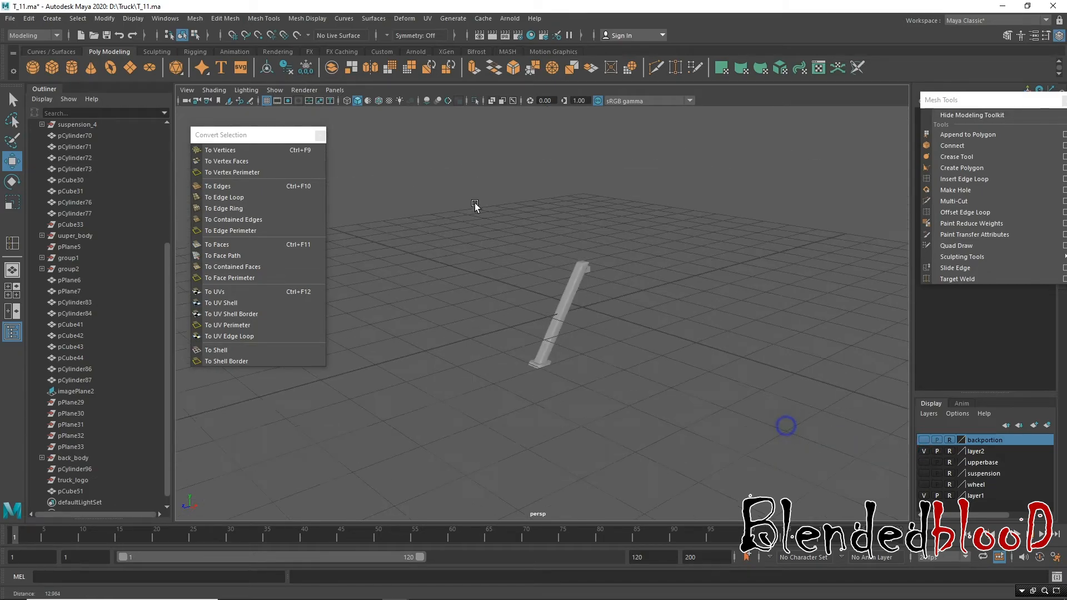
{"action": "scroll", "coordinate": [648, 345], "scroll_direction": "down", "scroll_amount": 3}
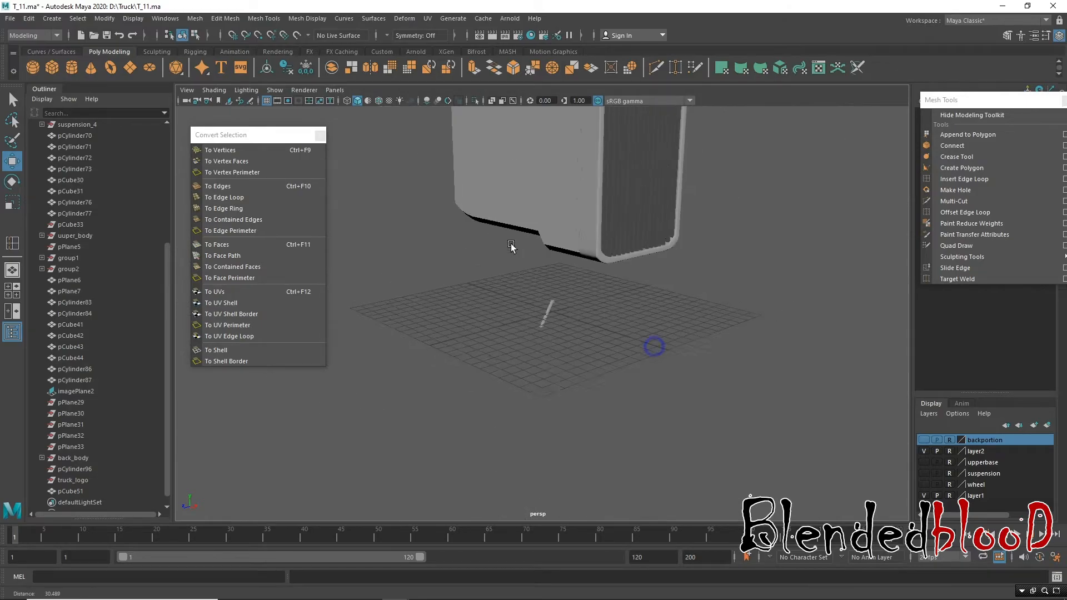
{"action": "left_click", "coordinate": [923, 451]}
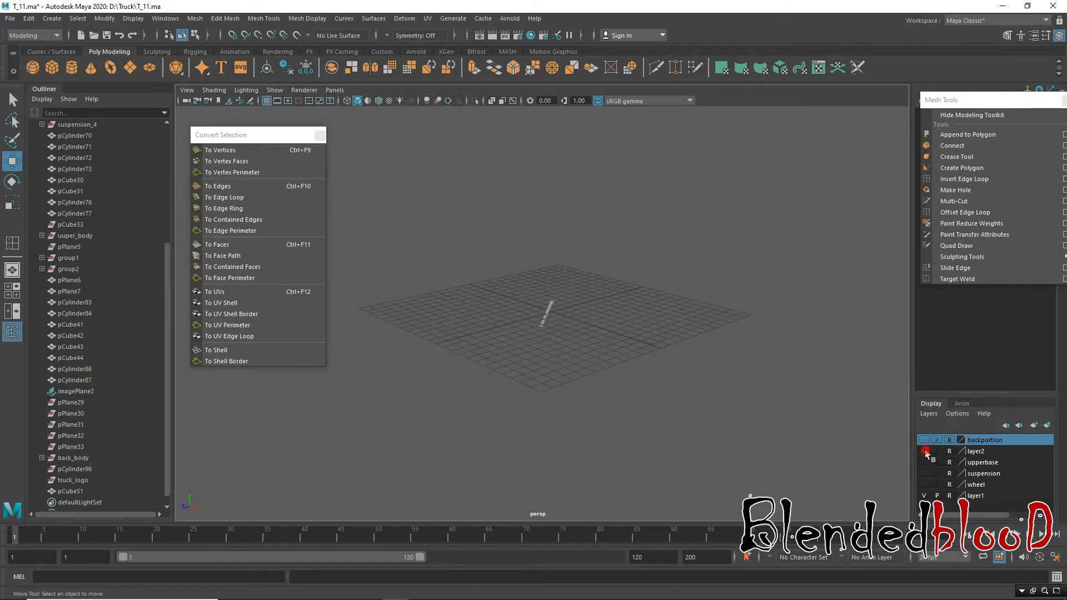
{"action": "left_click", "coordinate": [923, 452]}
{"action": "left_click", "coordinate": [924, 462]}
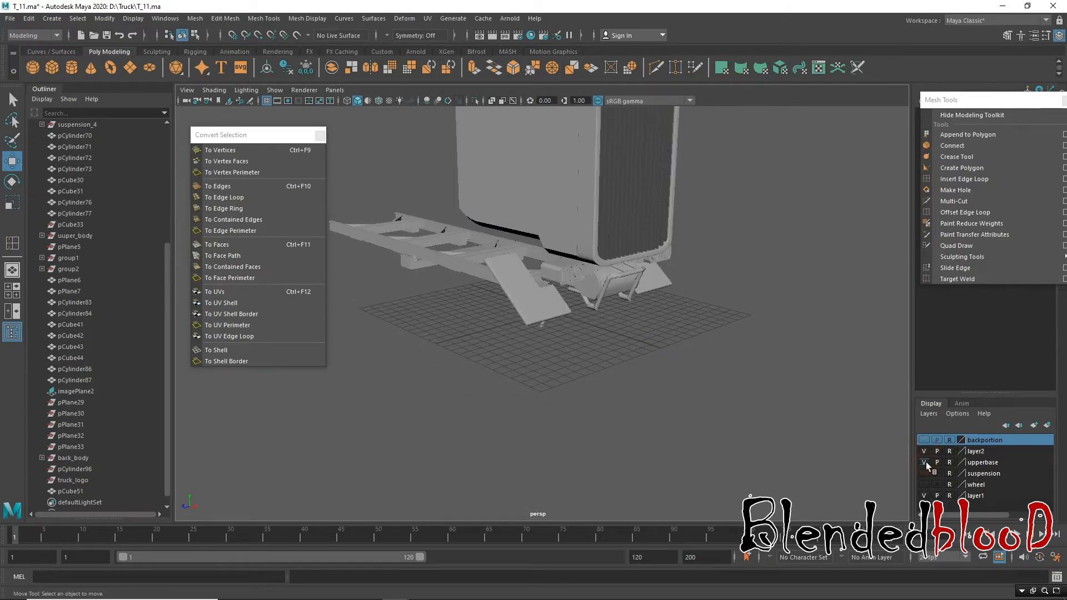
Step: Move the bar up and over to the front of the truck cab, beside the grille above the headlight
{"action": "left_click", "coordinate": [544, 327]}
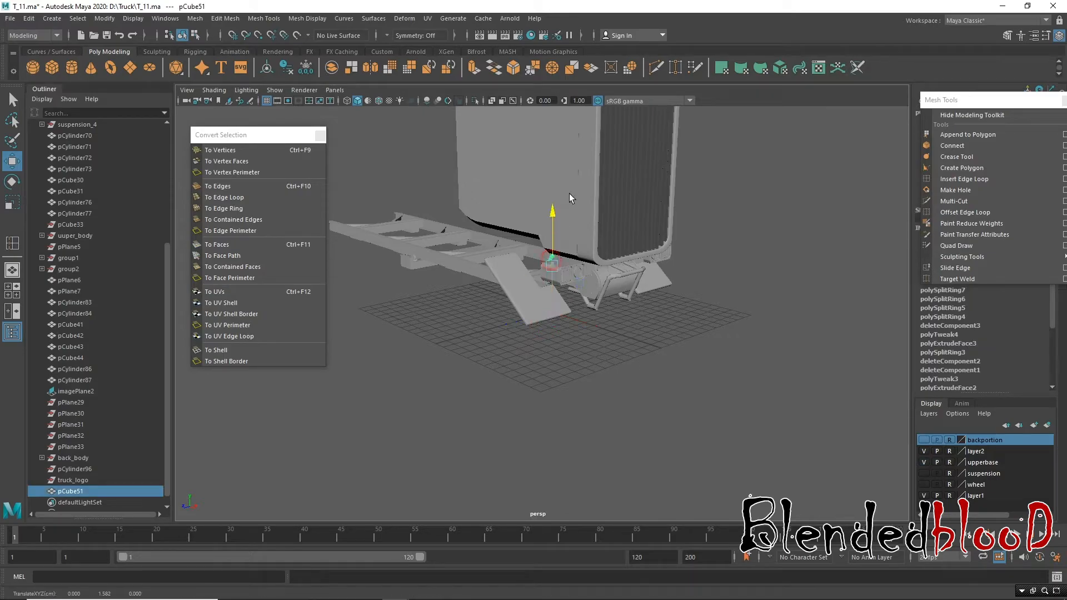
{"action": "right_click_drag", "start_coordinate": [570, 192], "coordinate": [693, 415], "text": "alt"}
{"action": "middle_click_drag", "start_coordinate": [661, 214], "coordinate": [608, 298], "text": "alt"}
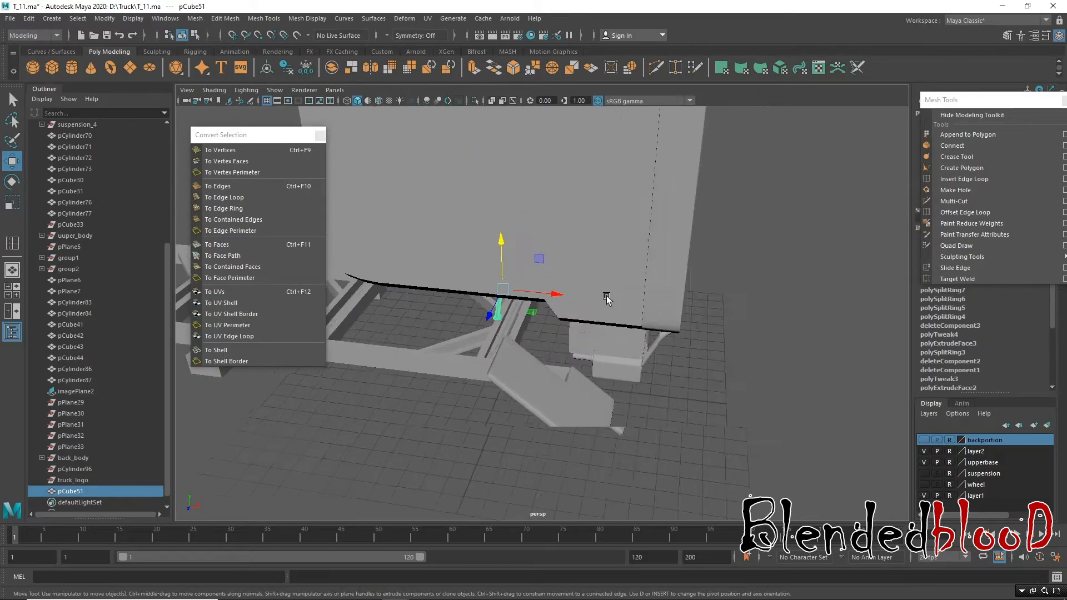
{"action": "right_click_drag", "start_coordinate": [565, 306], "coordinate": [576, 361], "text": "alt"}
{"action": "middle_click_drag", "start_coordinate": [556, 325], "coordinate": [503, 361], "text": "alt"}
{"action": "left_click_drag", "start_coordinate": [489, 308], "coordinate": [649, 377]}
{"action": "left_click_drag", "start_coordinate": [689, 385], "coordinate": [451, 322], "text": "alt"}
{"action": "left_click_drag", "start_coordinate": [498, 287], "coordinate": [497, 214]}
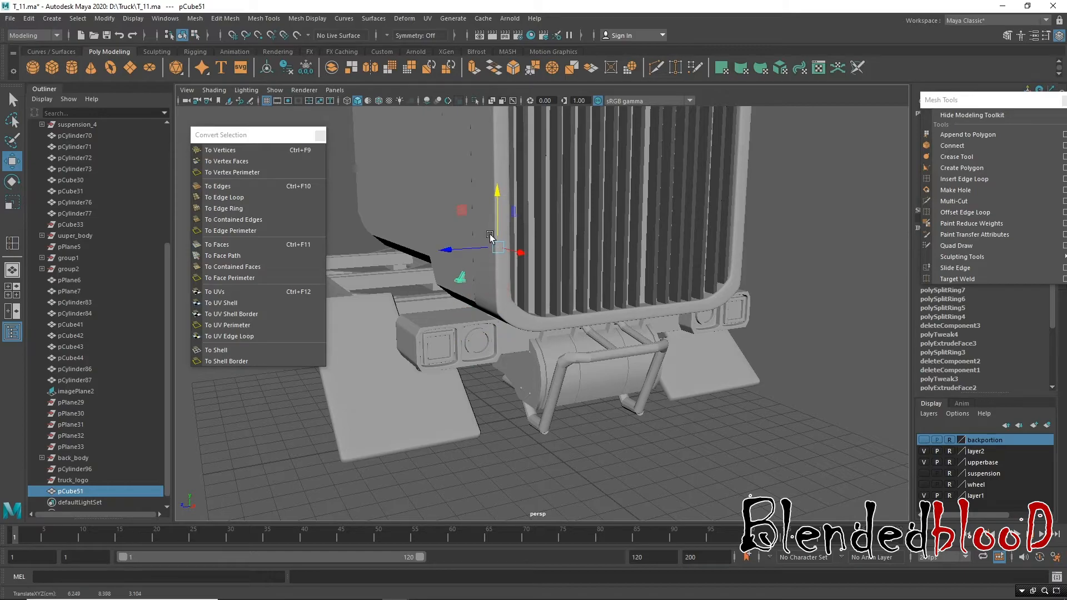
Step: Lower the bar onto the headlight housing beneath the cab's bottom edge
{"action": "right_click_drag", "start_coordinate": [523, 393], "coordinate": [589, 489], "text": "alt"}
{"action": "left_click_drag", "start_coordinate": [493, 348], "coordinate": [691, 300], "text": "alt"}
{"action": "left_click_drag", "start_coordinate": [722, 261], "coordinate": [754, 274]}
{"action": "left_click_drag", "start_coordinate": [708, 218], "coordinate": [717, 244]}
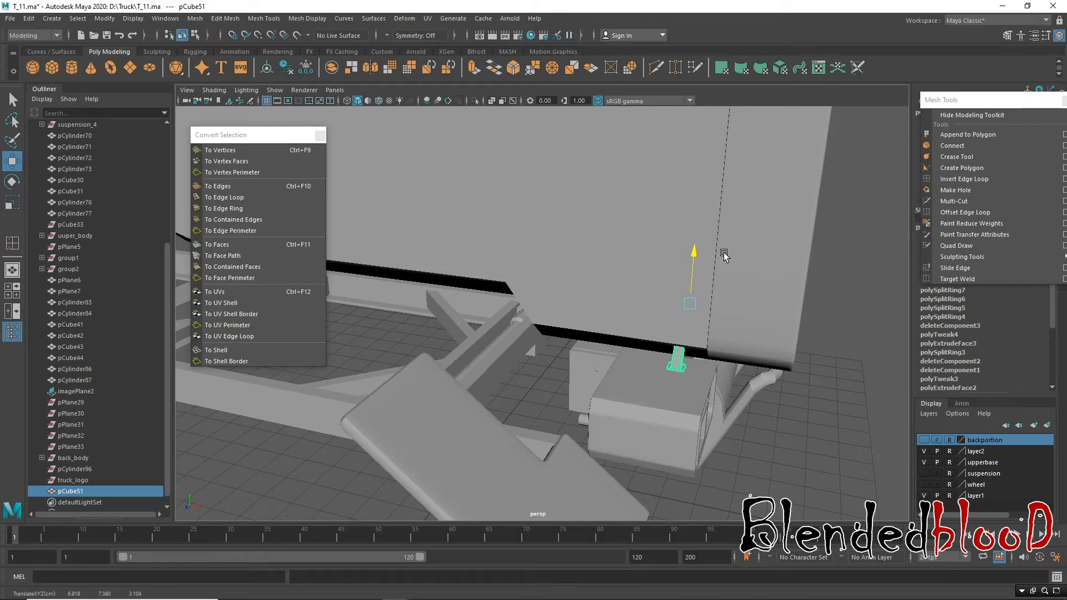
Step: Scale the bar down to fit between the headlight housing and the cab's underside
{"action": "right_click_drag", "start_coordinate": [736, 285], "coordinate": [774, 365], "text": "alt"}
{"action": "left_click_drag", "start_coordinate": [774, 365], "coordinate": [746, 352], "text": "alt"}
{"action": "right_click_drag", "start_coordinate": [743, 343], "coordinate": [761, 381], "text": "alt"}
{"action": "middle_click_drag", "start_coordinate": [795, 359], "coordinate": [721, 372], "text": "alt"}
{"action": "key", "text": "r"}
{"action": "left_click_drag", "start_coordinate": [676, 281], "coordinate": [641, 279]}
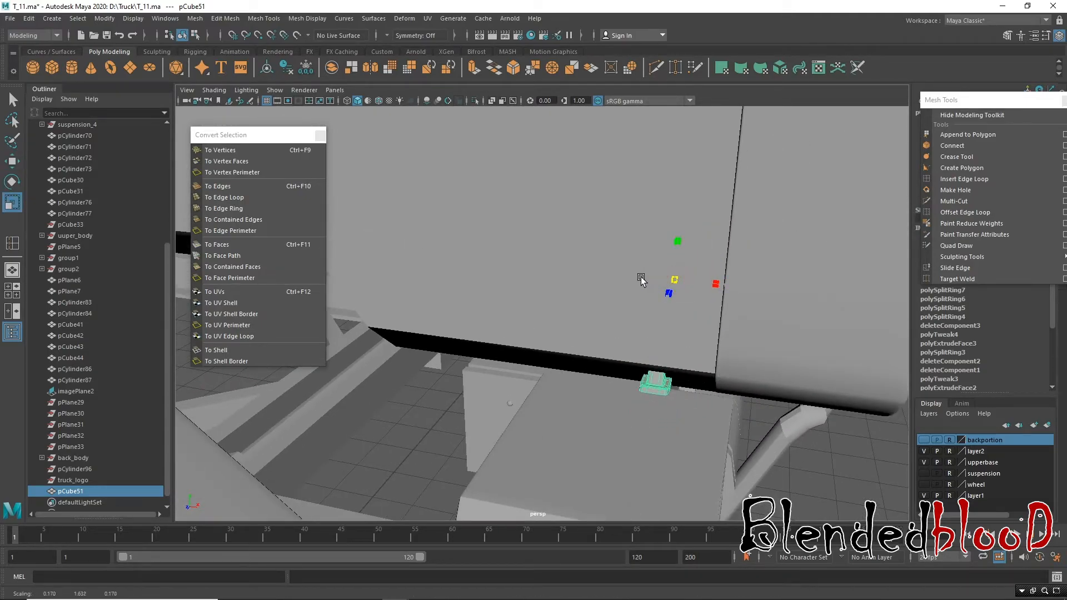
Step: Move the scaled bar so its foot rests on the headlight housing and its stub reaches the cab's side
{"action": "key", "text": "w"}
{"action": "left_click_drag", "start_coordinate": [698, 304], "coordinate": [663, 303], "text": "alt"}
{"action": "left_click_drag", "start_coordinate": [575, 304], "coordinate": [531, 372]}
{"action": "left_click_drag", "start_coordinate": [445, 336], "coordinate": [473, 296], "text": "alt"}
{"action": "left_click_drag", "start_coordinate": [403, 303], "coordinate": [419, 320], "text": "alt"}
{"action": "left_click_drag", "start_coordinate": [480, 334], "coordinate": [556, 338], "text": "alt"}
{"action": "scroll", "coordinate": [775, 314], "scroll_direction": "down", "scroll_amount": 1}
{"action": "left_click_drag", "start_coordinate": [797, 350], "coordinate": [848, 361]}
{"action": "middle_click_drag", "start_coordinate": [848, 362], "coordinate": [572, 443], "text": "alt"}
{"action": "left_click_drag", "start_coordinate": [566, 417], "coordinate": [726, 404], "text": "alt"}
{"action": "middle_click_drag", "start_coordinate": [726, 404], "coordinate": [638, 327], "text": "alt"}
{"action": "right_click_drag", "start_coordinate": [638, 326], "coordinate": [732, 310], "text": "alt"}
{"action": "mouse_move", "coordinate": [707, 284]}
{"action": "left_mouse_down"}
{"action": "mouse_move", "coordinate": [705, 317]}
{"action": "mouse_move", "coordinate": [706, 298]}
{"action": "left_mouse_up"}
Step: Switch the layer2 and upperbase layers out of reference mode and display the cab body and its front trim in smooth preview
{"action": "left_click", "coordinate": [568, 345]}
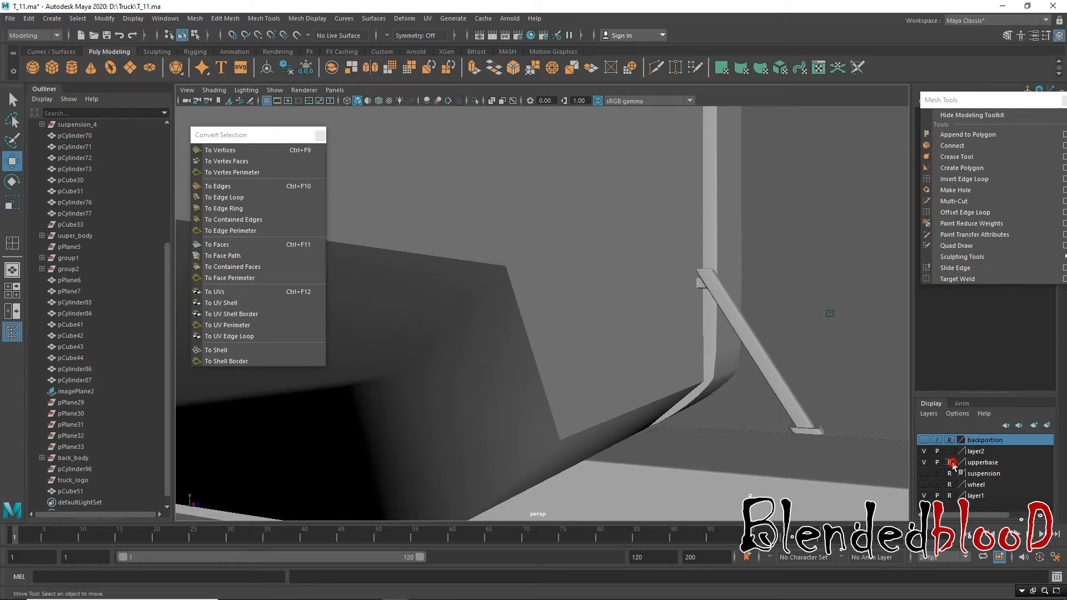
{"action": "left_click", "coordinate": [589, 364]}
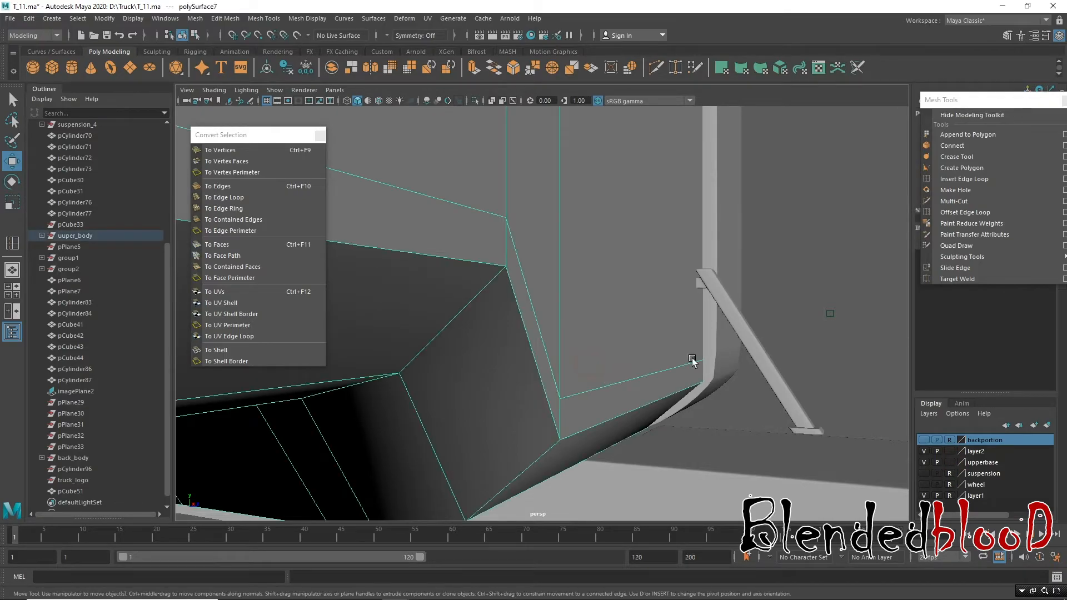
{"action": "key", "text": "3"}
{"action": "left_click", "coordinate": [721, 362]}
{"action": "key", "text": "3"}
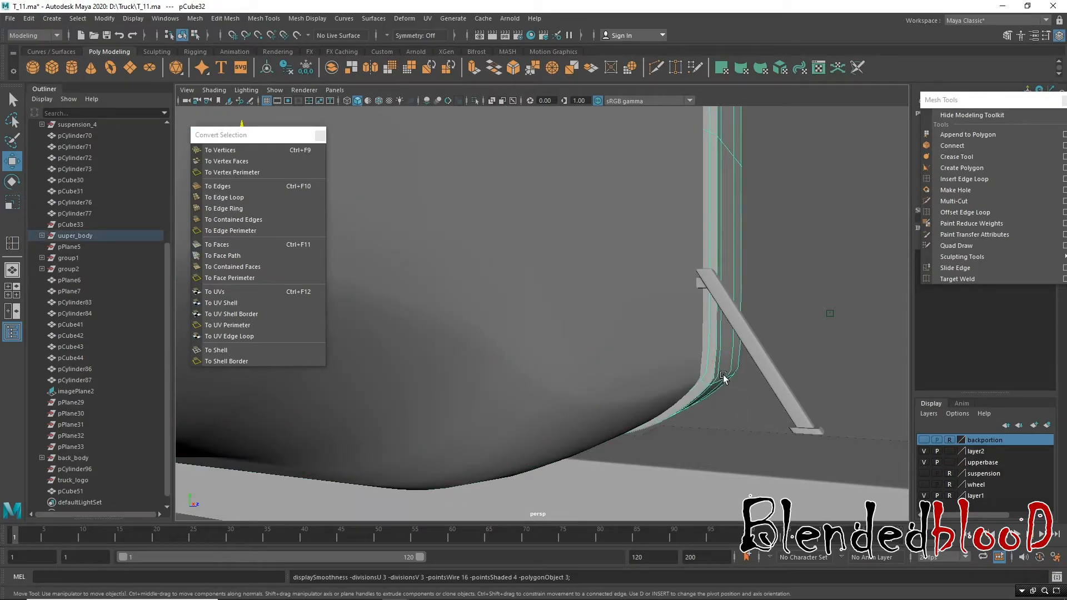
{"action": "left_click", "coordinate": [721, 454]}
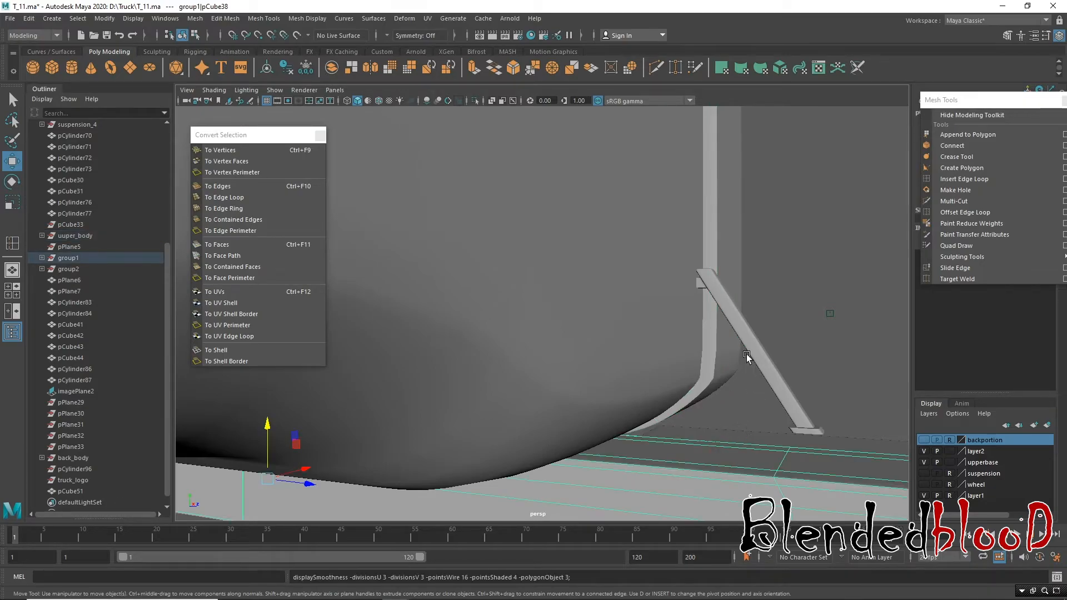
{"action": "left_click", "coordinate": [689, 335]}
{"action": "key", "text": "f"}
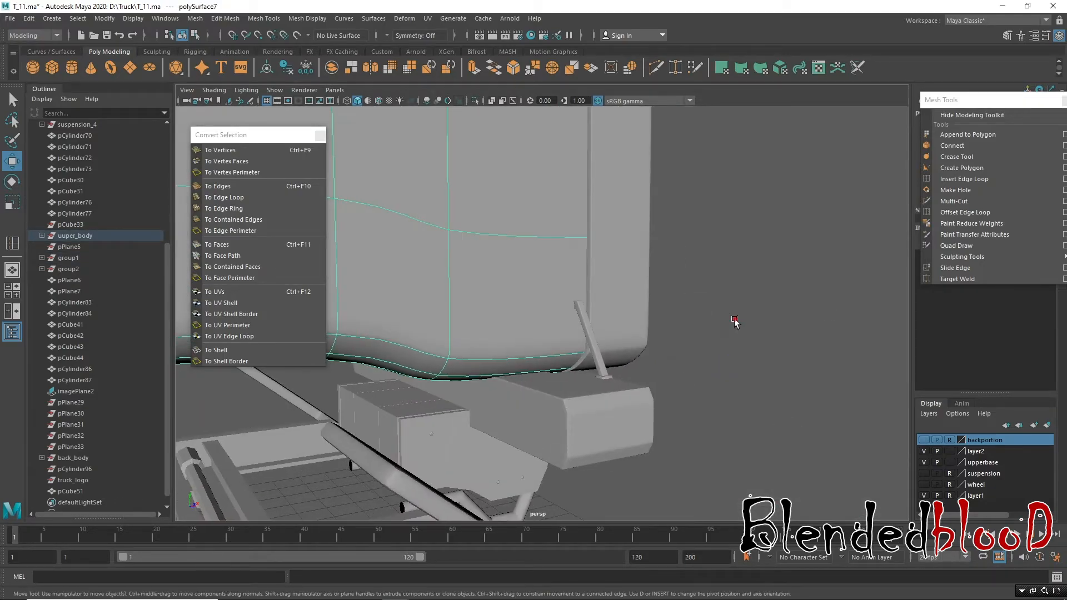
Step: Clear the selection and set the upperbase and layer2 layers back to reference mode
{"action": "left_click", "coordinate": [734, 322]}
{"action": "left_click", "coordinate": [950, 463]}
{"action": "left_click", "coordinate": [950, 452]}
{"action": "left_click", "coordinate": [950, 452]}
{"action": "left_click", "coordinate": [950, 462]}
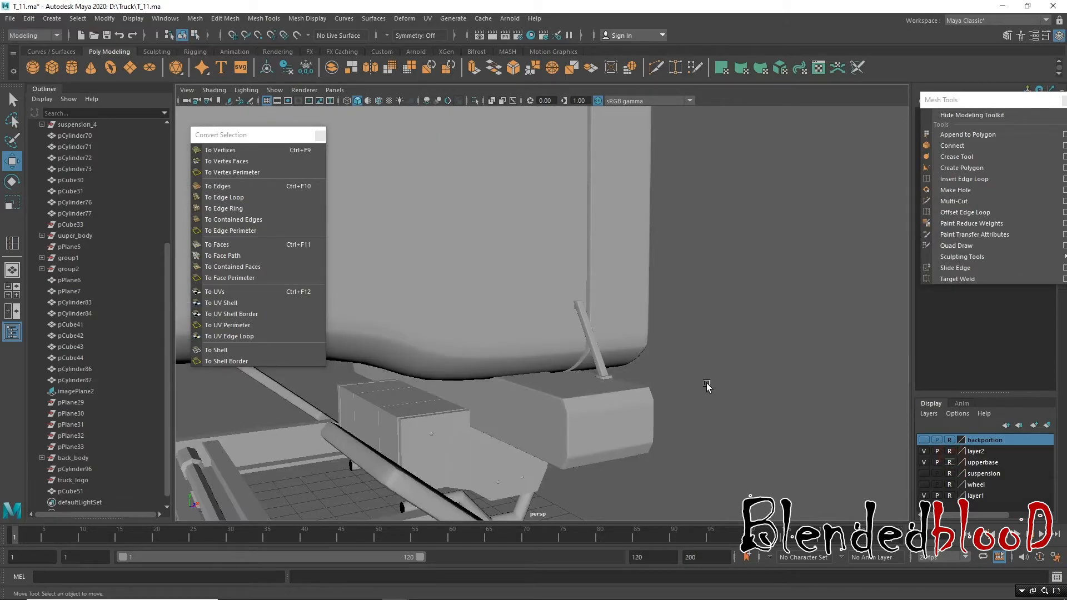
Step: Lower the bar slightly onto the headlight housing and fine-tune its distance from the cab side
{"action": "scroll", "coordinate": [667, 428], "scroll_direction": "up", "scroll_amount": 3}
{"action": "left_click", "coordinate": [635, 411]}
{"action": "left_click_drag", "start_coordinate": [638, 421], "coordinate": [734, 461], "text": "alt"}
{"action": "scroll", "coordinate": [733, 461], "scroll_direction": "up", "scroll_amount": 3}
{"action": "left_click_drag", "start_coordinate": [698, 293], "coordinate": [705, 307]}
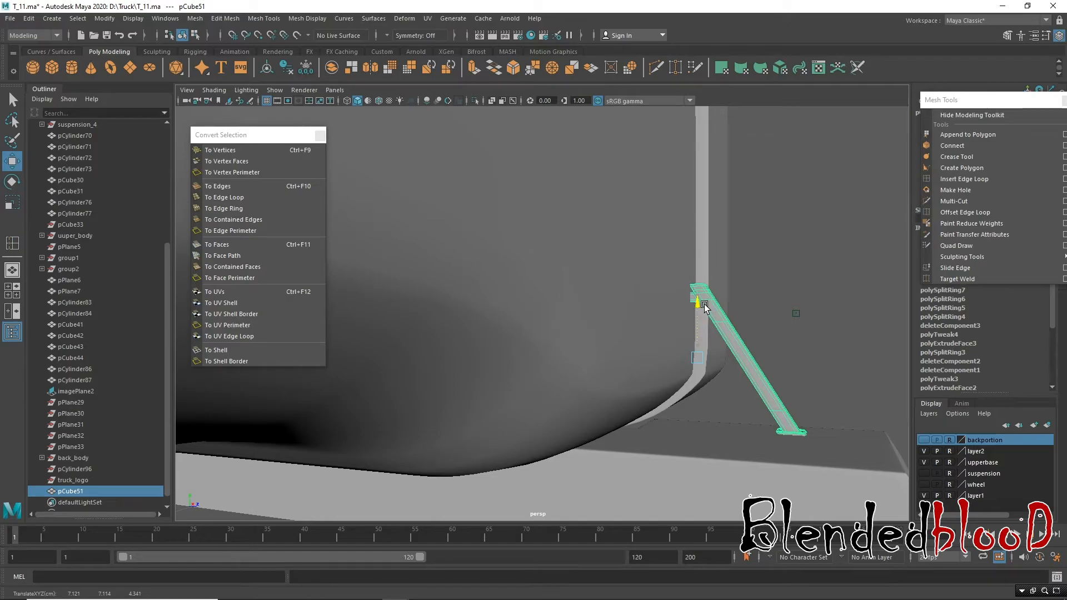
{"action": "left_click_drag", "start_coordinate": [751, 361], "coordinate": [757, 368]}
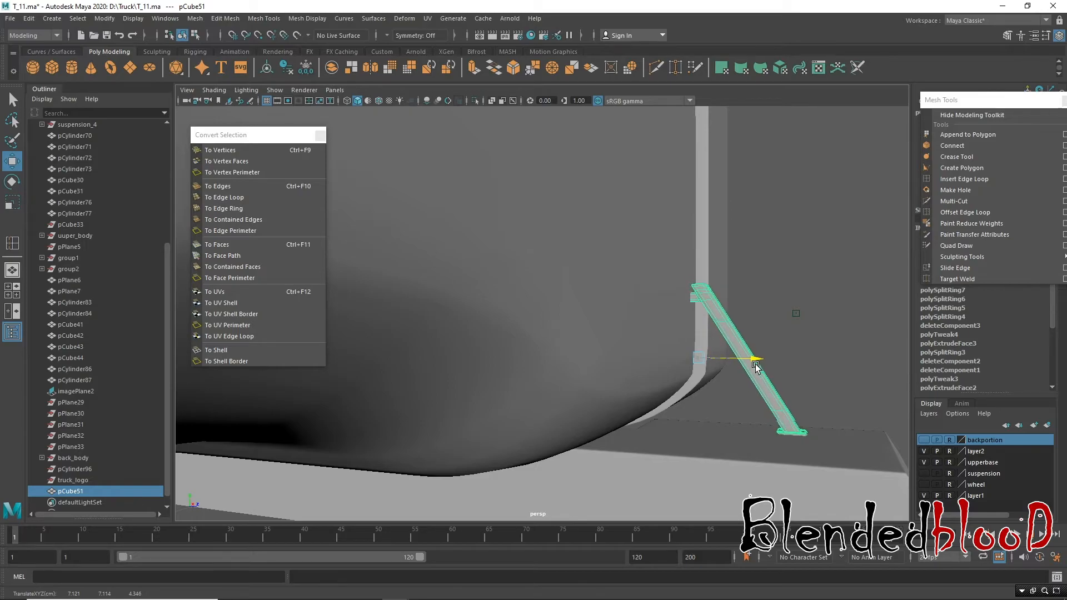
Step: Examine the bar's size and placement around the headlight housing and compare it with the reference image
{"action": "left_click_drag", "start_coordinate": [727, 321], "coordinate": [696, 312], "text": "alt"}
{"action": "right_click_drag", "start_coordinate": [696, 313], "coordinate": [756, 485], "text": "alt"}
{"action": "right_click_drag", "start_coordinate": [705, 409], "coordinate": [482, 210], "text": "alt"}
{"action": "left_click_drag", "start_coordinate": [482, 209], "coordinate": [596, 354], "text": "alt"}
{"action": "left_click", "coordinate": [810, 436]}
{"action": "right_click_drag", "start_coordinate": [475, 282], "coordinate": [544, 260]}
{"action": "right_click_drag", "start_coordinate": [758, 353], "coordinate": [507, 216], "text": "alt"}
{"action": "left_click_drag", "start_coordinate": [703, 358], "coordinate": [675, 338], "text": "alt"}
{"action": "key", "text": "space"}
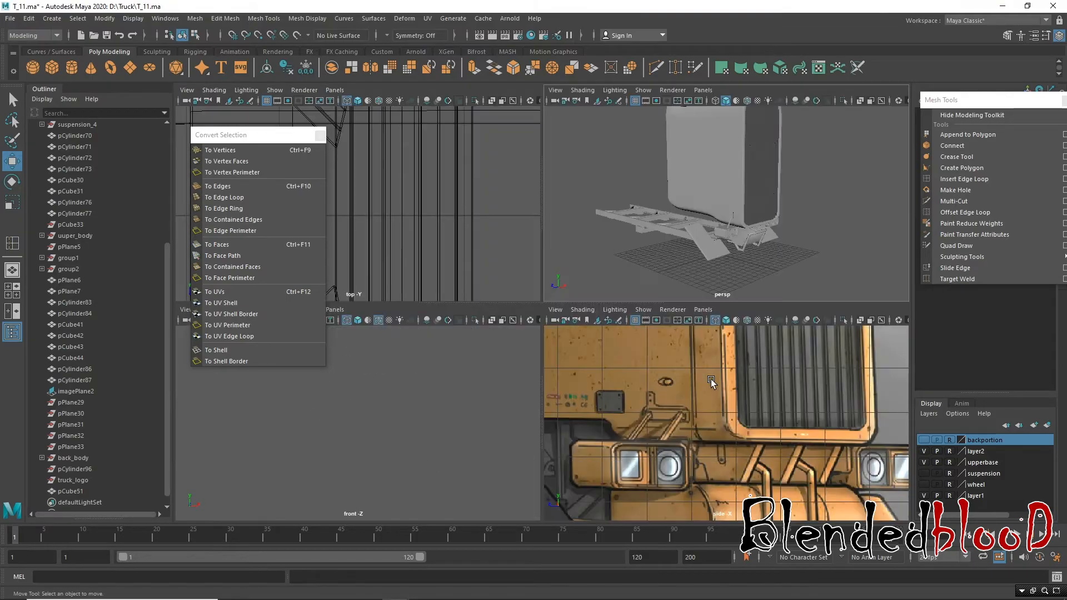
{"action": "key", "text": "space"}
{"action": "left_click_drag", "start_coordinate": [612, 262], "coordinate": [627, 343], "text": "alt"}
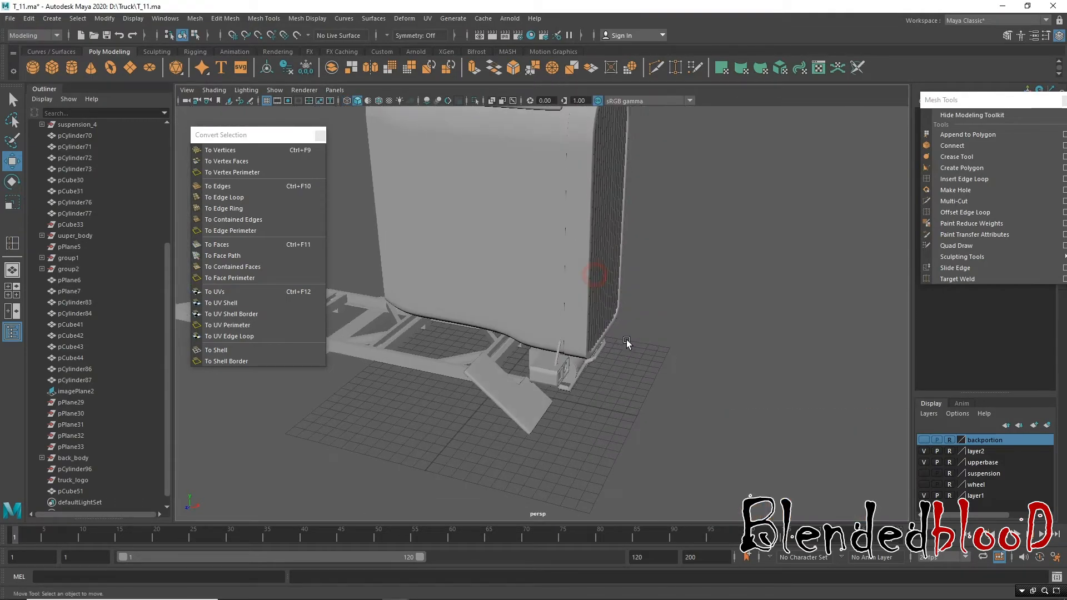
{"action": "middle_click_drag", "start_coordinate": [626, 343], "coordinate": [641, 302], "text": "alt"}
{"action": "right_click_drag", "start_coordinate": [641, 303], "coordinate": [674, 350], "text": "alt"}
{"action": "left_click_drag", "start_coordinate": [674, 349], "coordinate": [595, 284], "text": "alt"}
{"action": "right_click_drag", "start_coordinate": [596, 284], "coordinate": [651, 281], "text": "alt"}
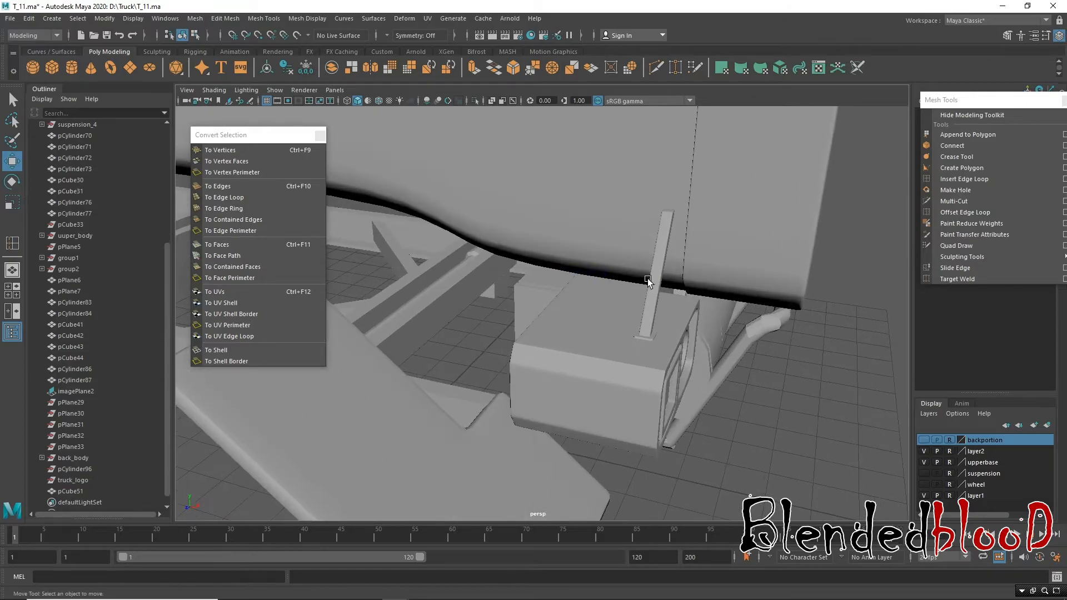
Step: Scale up the bar and raise it so its foot sits on top of the headlight housing
{"action": "middle_click_drag", "start_coordinate": [651, 282], "coordinate": [626, 352], "text": "alt"}
{"action": "left_click", "coordinate": [629, 346]}
{"action": "key", "text": "r"}
{"action": "left_click_drag", "start_coordinate": [638, 336], "coordinate": [669, 371]}
{"action": "key", "text": "w"}
{"action": "left_click_drag", "start_coordinate": [657, 292], "coordinate": [662, 269]}
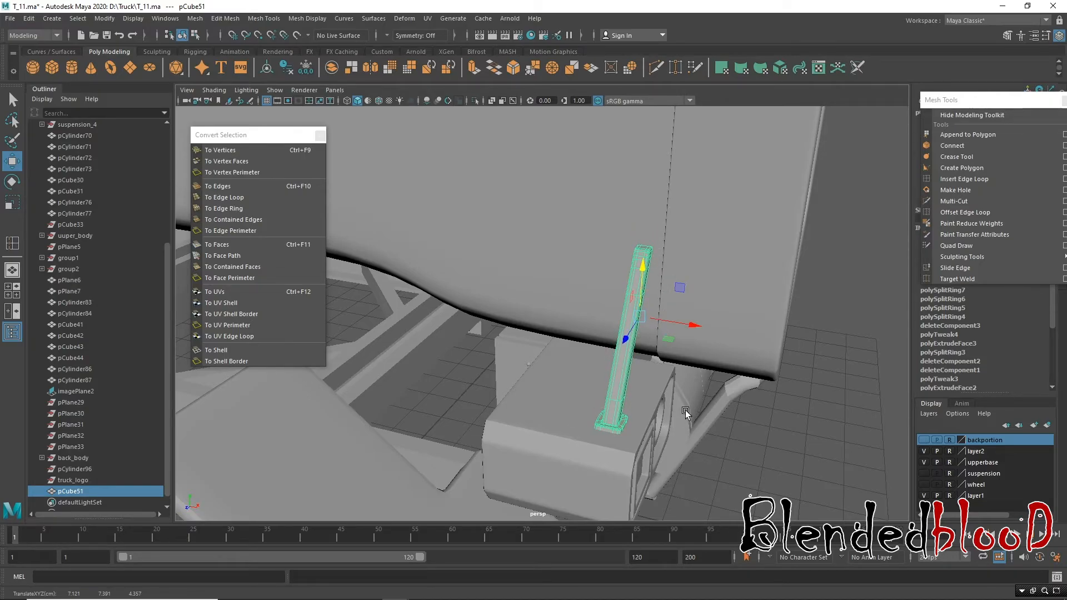
Step: Check the bar against the reference image and shift it sideways toward the cab's side panel
{"action": "key", "text": "space"}
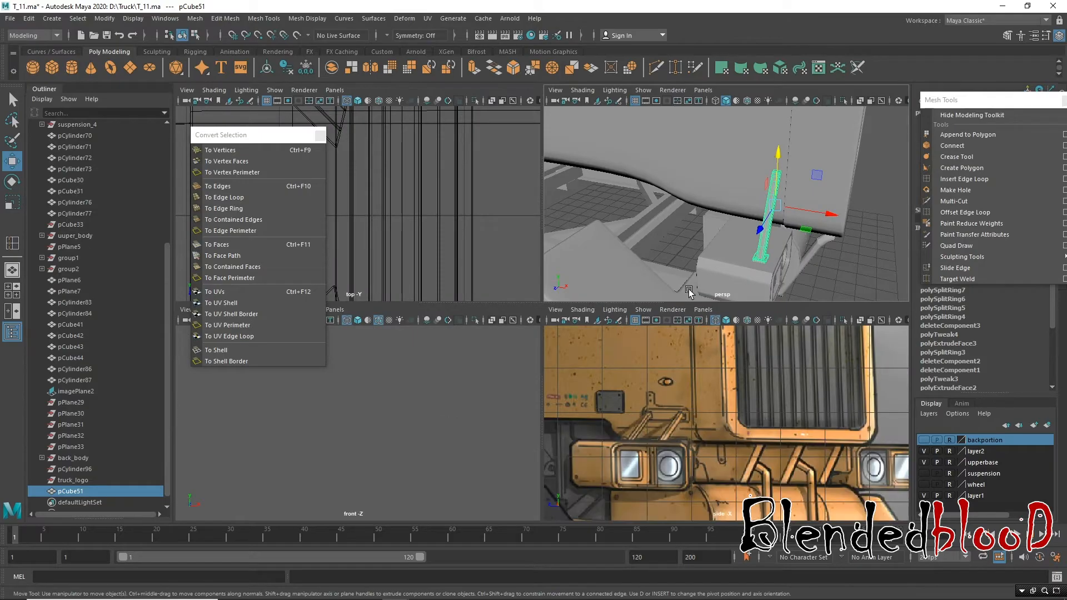
{"action": "key", "text": "space"}
{"action": "left_click_drag", "start_coordinate": [713, 189], "coordinate": [589, 216], "text": "alt"}
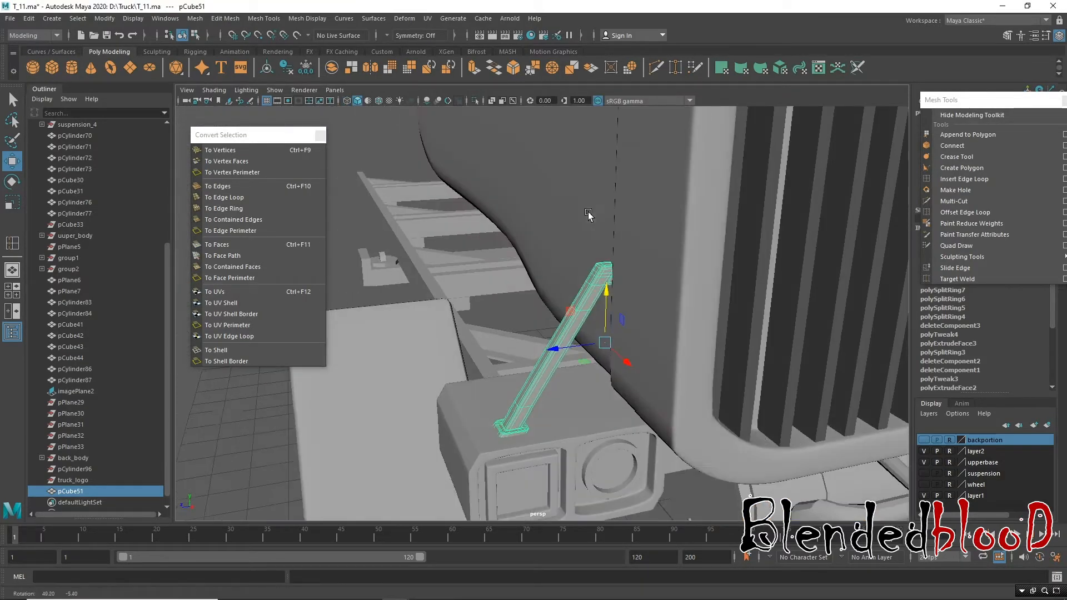
{"action": "left_click_drag", "start_coordinate": [580, 409], "coordinate": [661, 326], "text": "alt"}
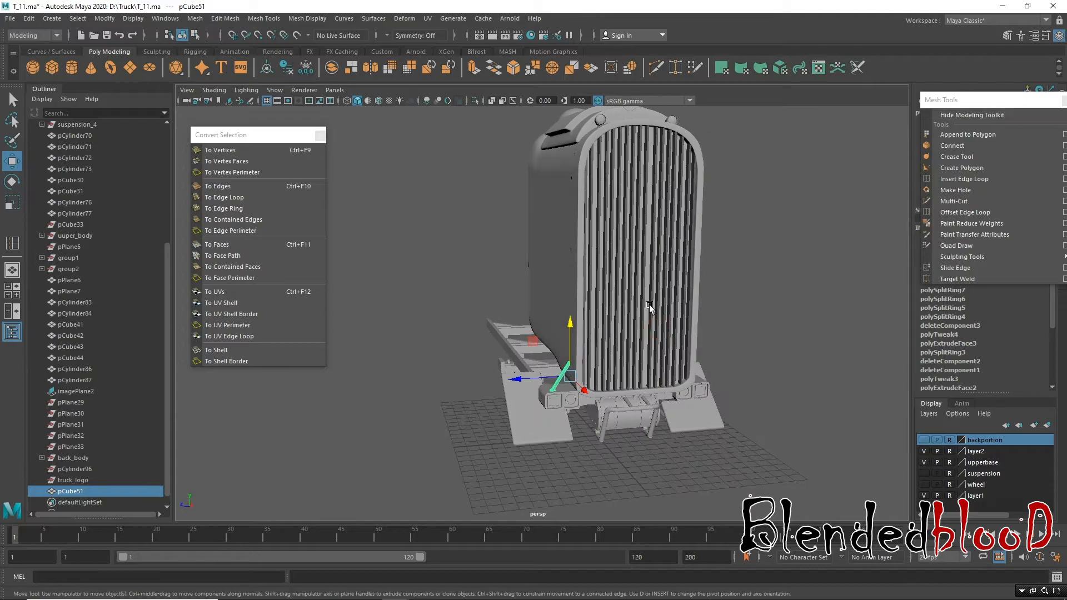
{"action": "scroll", "coordinate": [638, 486], "scroll_direction": "up", "scroll_amount": 5}
{"action": "left_click_drag", "start_coordinate": [639, 485], "coordinate": [699, 486], "text": "alt"}
{"action": "middle_click_drag", "start_coordinate": [619, 414], "coordinate": [577, 340], "text": "alt"}
{"action": "right_click_drag", "start_coordinate": [579, 312], "coordinate": [612, 489], "text": "alt"}
{"action": "left_click_drag", "start_coordinate": [636, 398], "coordinate": [555, 264], "text": "alt"}
{"action": "right_click_drag", "start_coordinate": [596, 316], "coordinate": [621, 494], "text": "alt"}
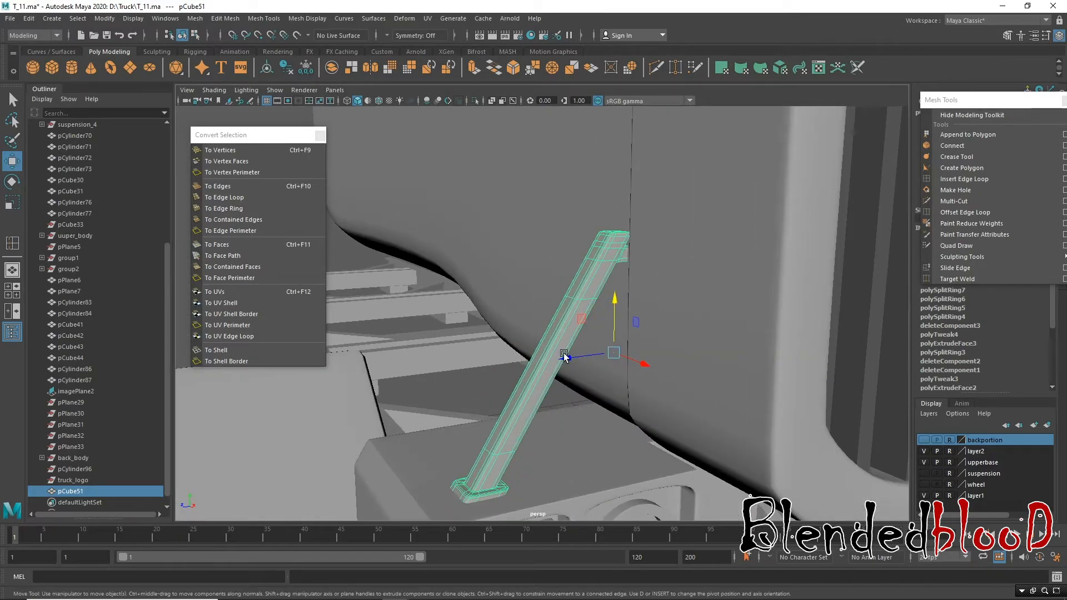
{"action": "left_click_drag", "start_coordinate": [568, 358], "coordinate": [606, 370]}
Step: Pull the vertices of the bar's top end toward the cab side, and return the bar to object mode
{"action": "right_click_drag", "start_coordinate": [614, 284], "coordinate": [570, 274]}
{"action": "left_click_drag", "start_coordinate": [479, 195], "coordinate": [890, 457]}
{"action": "left_click_drag", "start_coordinate": [498, 225], "coordinate": [441, 373]}
{"action": "key", "text": "1"}
{"action": "middle_click_drag", "start_coordinate": [441, 373], "coordinate": [762, 342], "text": "alt"}
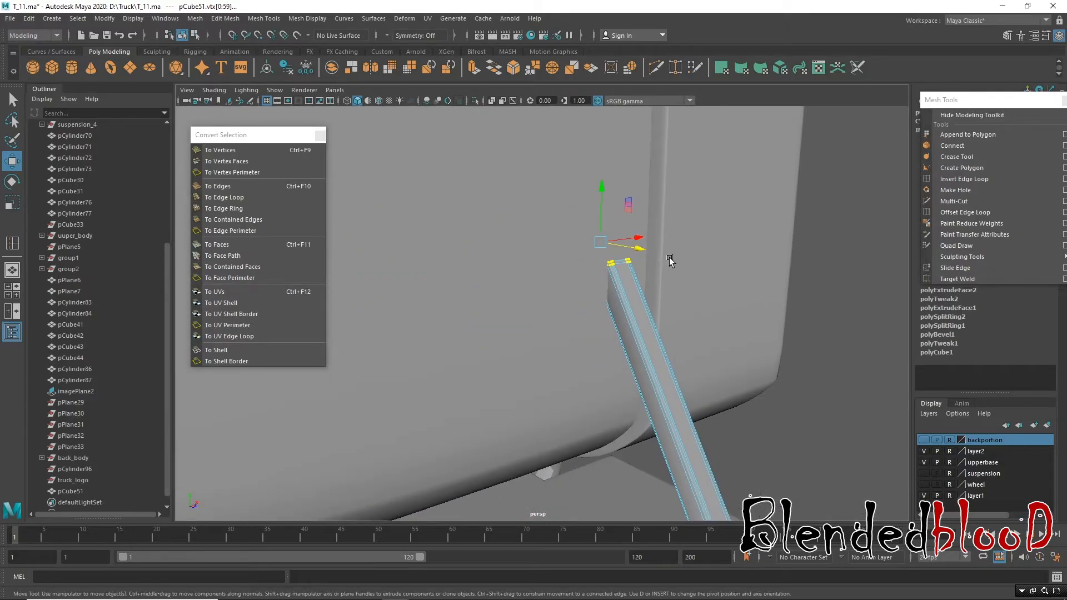
{"action": "left_click_drag", "start_coordinate": [640, 252], "coordinate": [674, 273]}
{"action": "left_click_drag", "start_coordinate": [724, 302], "coordinate": [587, 316], "text": "alt"}
{"action": "right_click_drag", "start_coordinate": [586, 318], "coordinate": [484, 211], "text": "alt"}
{"action": "left_click_drag", "start_coordinate": [622, 353], "coordinate": [509, 307], "text": "alt"}
{"action": "right_click_drag", "start_coordinate": [508, 308], "coordinate": [567, 249]}
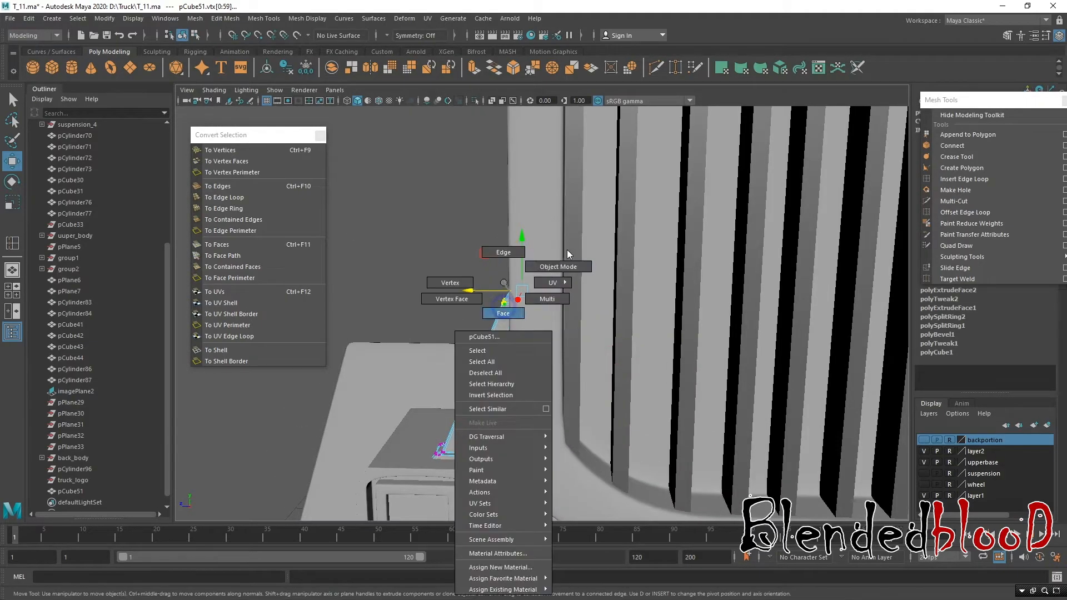
{"action": "left_click", "coordinate": [422, 297]}
{"action": "left_click_drag", "start_coordinate": [422, 297], "coordinate": [621, 376], "text": "alt"}
{"action": "left_click", "coordinate": [533, 324]}
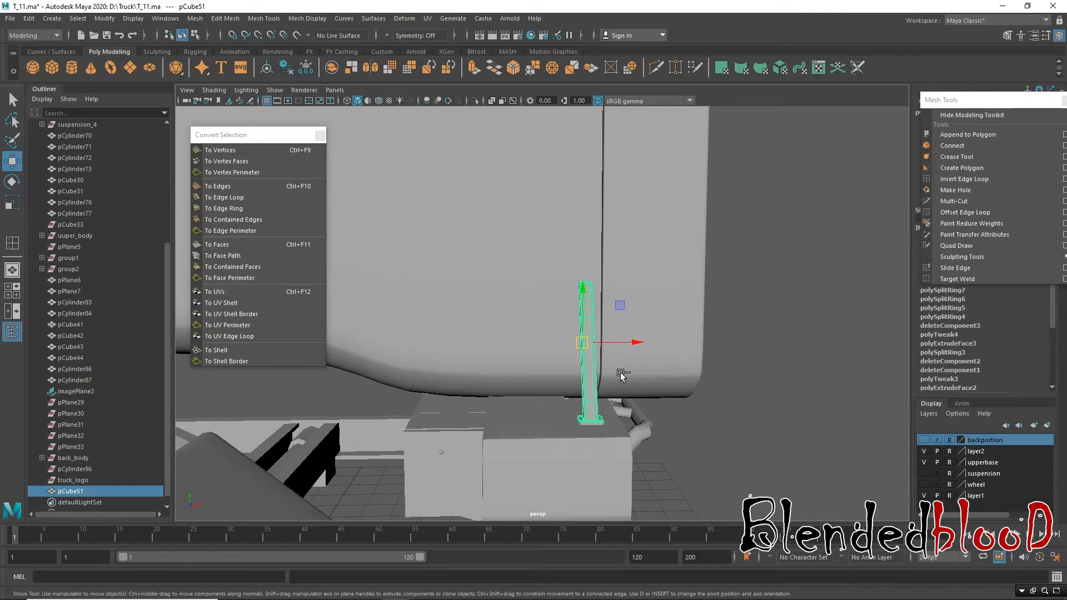
Step: Scale the bar and reposition it so its top stub meets the cab side and its foot stays on the housing
{"action": "left_click", "coordinate": [734, 378]}
{"action": "left_click_drag", "start_coordinate": [733, 376], "coordinate": [739, 449], "text": "alt"}
{"action": "right_click_drag", "start_coordinate": [739, 448], "coordinate": [520, 278], "text": "alt"}
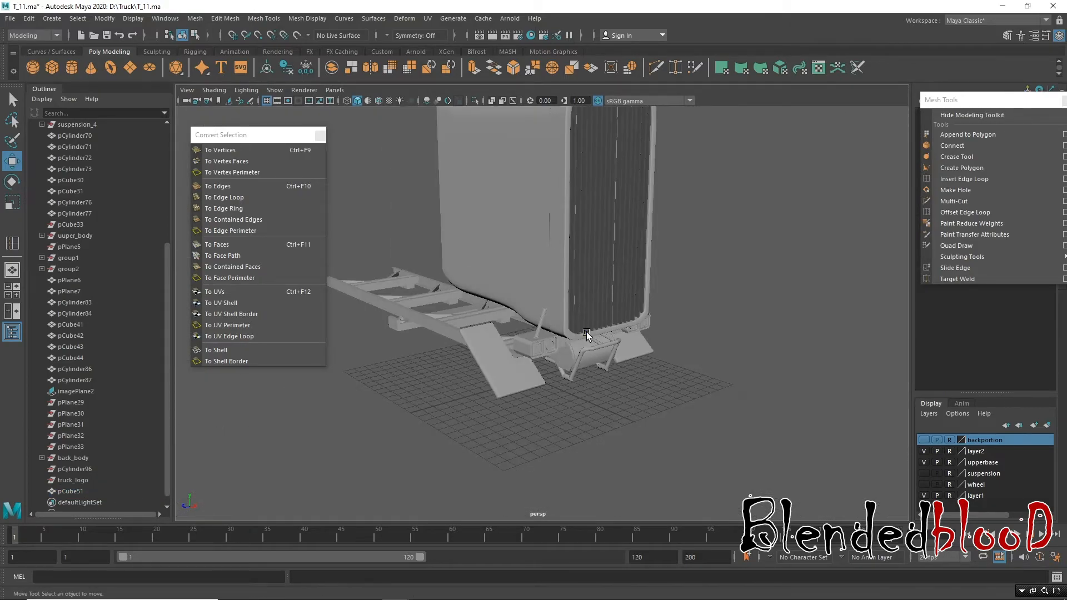
{"action": "right_click_drag", "start_coordinate": [589, 333], "coordinate": [669, 521], "text": "alt"}
{"action": "left_click", "coordinate": [538, 334]}
{"action": "key", "text": "f"}
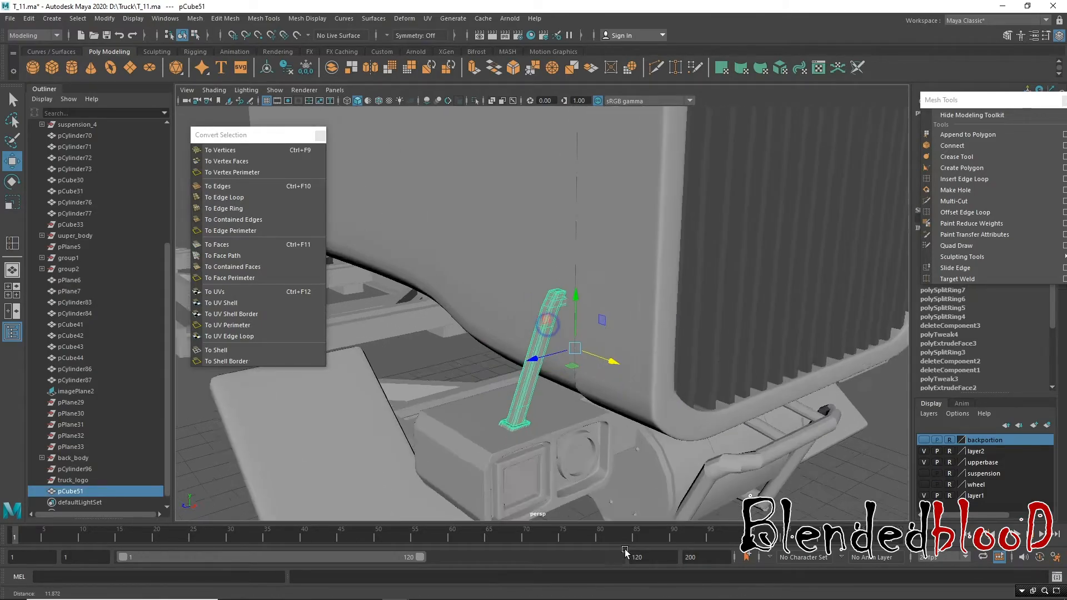
{"action": "key", "text": "r"}
{"action": "left_click_drag", "start_coordinate": [577, 350], "coordinate": [734, 374]}
{"action": "key", "text": "w"}
{"action": "right_click_drag", "start_coordinate": [542, 344], "coordinate": [581, 371], "text": "alt"}
{"action": "left_click_drag", "start_coordinate": [580, 372], "coordinate": [529, 321], "text": "alt"}
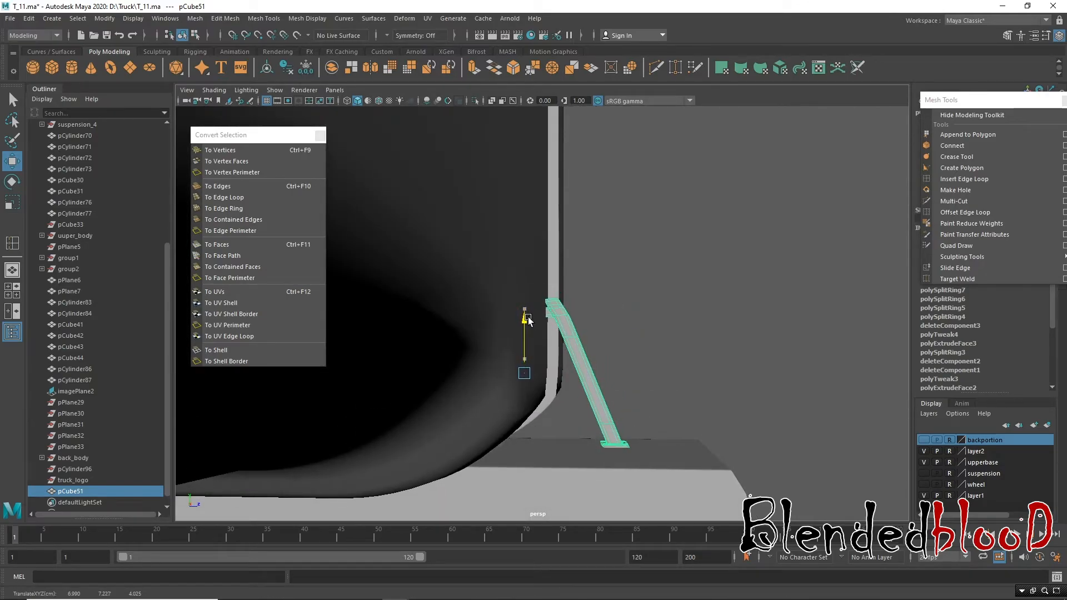
Step: Duplicate the bar and place the copy behind the original on the headlight housing
{"action": "left_click", "coordinate": [672, 340]}
{"action": "mouse_move", "coordinate": [667, 340]}
{"action": "left_mouse_down", "text": "alt"}
{"action": "mouse_move", "coordinate": [643, 410]}
{"action": "mouse_move", "coordinate": [589, 369]}
{"action": "mouse_move", "coordinate": [633, 349]}
{"action": "mouse_move", "coordinate": [574, 360]}
{"action": "left_mouse_up", "text": "alt"}
{"action": "left_click", "coordinate": [578, 367]}
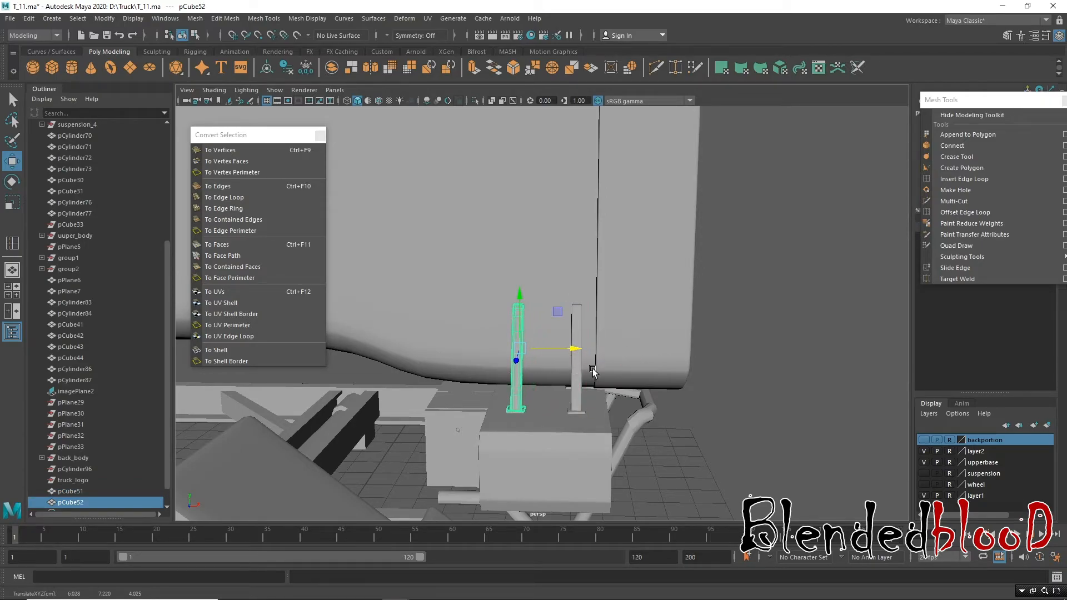
{"action": "key", "text": "space"}
{"action": "key", "text": "space"}
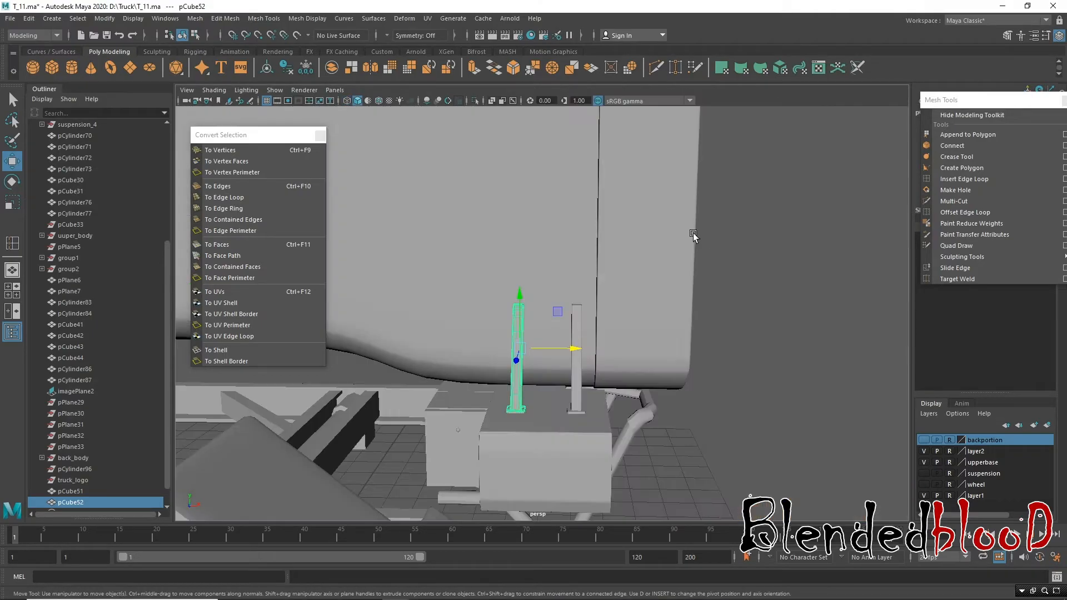
Step: Widen the gap between the two bars along the top of the headlight housing
{"action": "mouse_move", "coordinate": [571, 354]}
{"action": "left_mouse_down"}
{"action": "mouse_move", "coordinate": [638, 350]}
{"action": "mouse_move", "coordinate": [563, 347]}
{"action": "left_mouse_up"}
{"action": "left_click", "coordinate": [577, 356]}
{"action": "left_click", "coordinate": [504, 349]}
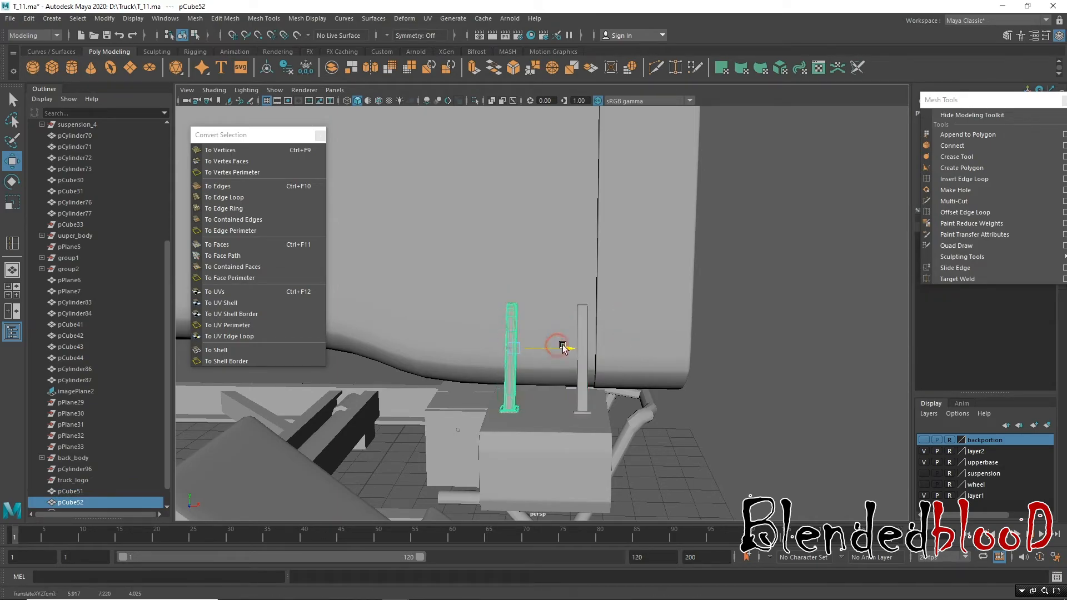
{"action": "left_click", "coordinate": [734, 345]}
{"action": "left_click_drag", "start_coordinate": [734, 345], "coordinate": [659, 382], "text": "alt"}
{"action": "right_click_drag", "start_coordinate": [596, 323], "coordinate": [632, 506], "text": "alt"}
{"action": "left_click_drag", "start_coordinate": [598, 398], "coordinate": [636, 389], "text": "alt"}
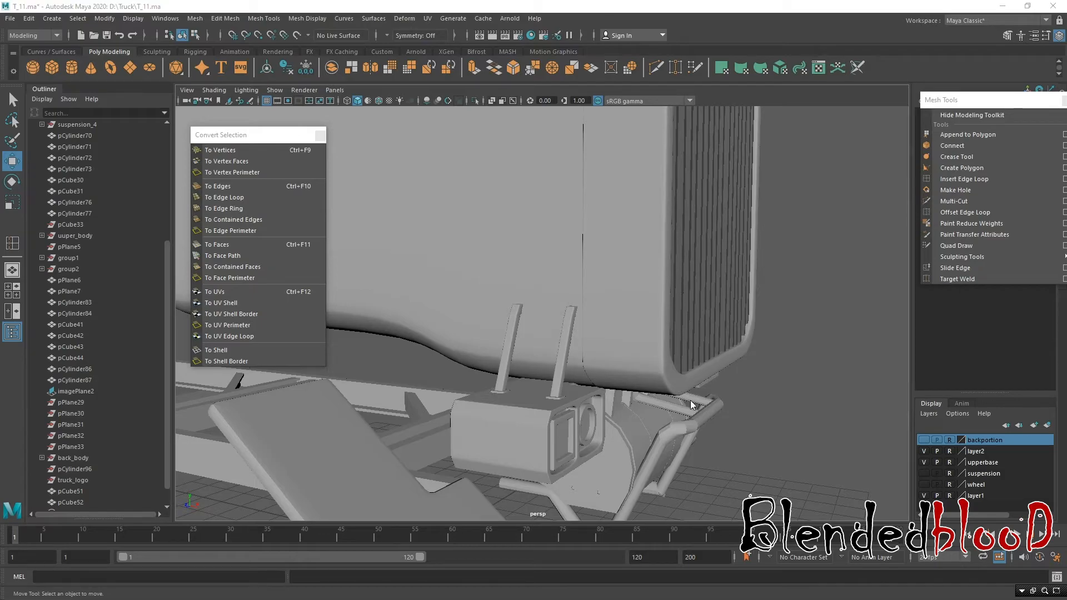
Step: Create a polygon plane and move it along X to about 16.3, ahead of the truck
{"action": "key", "text": "space"}
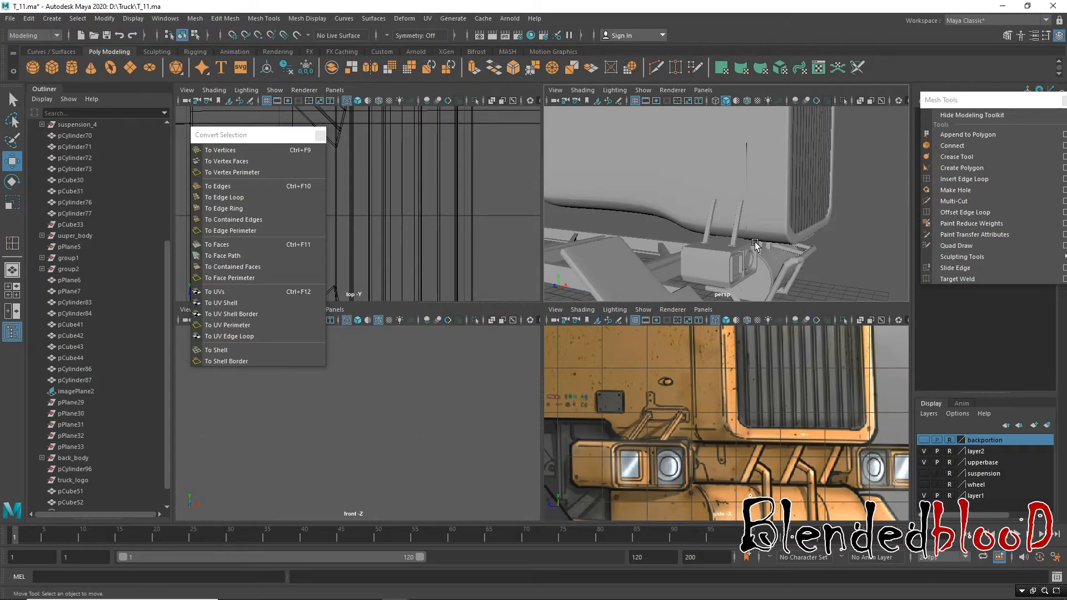
{"action": "key", "text": "space"}
{"action": "left_click_drag", "start_coordinate": [667, 289], "coordinate": [683, 292], "text": "alt"}
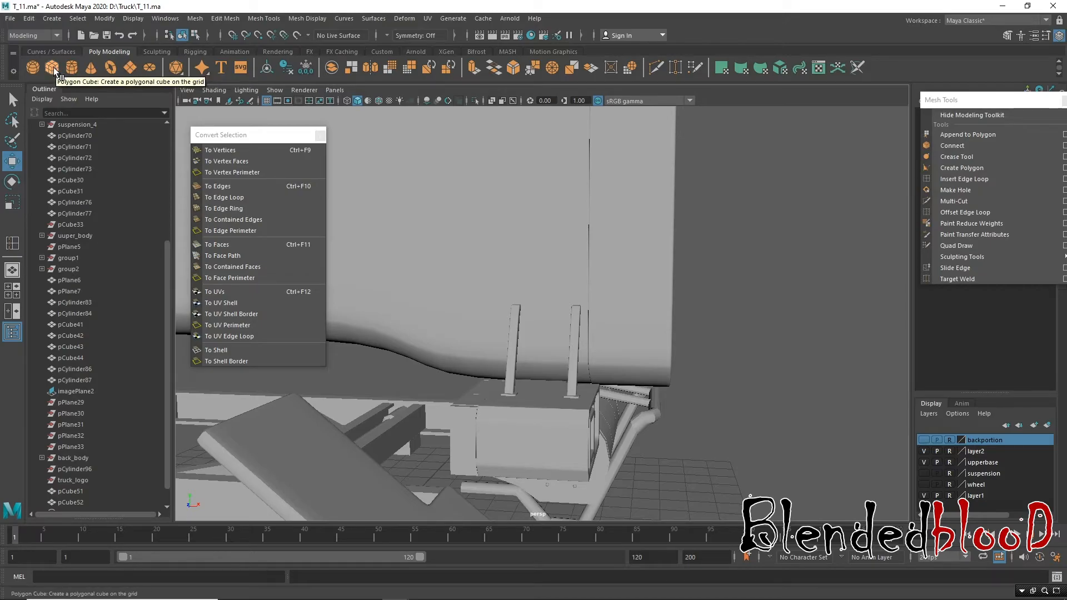
{"action": "left_click", "coordinate": [131, 68]}
{"action": "right_click_drag", "start_coordinate": [684, 302], "coordinate": [481, 234], "text": "alt"}
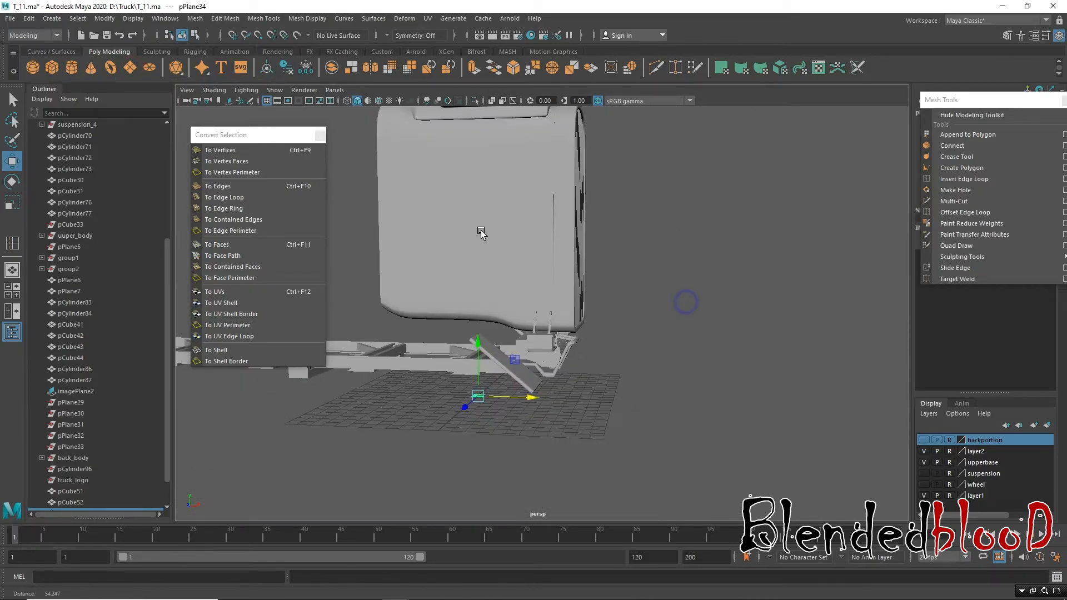
{"action": "right_click_drag", "start_coordinate": [633, 318], "coordinate": [414, 363], "text": "alt"}
{"action": "left_click_drag", "start_coordinate": [551, 341], "coordinate": [627, 348]}
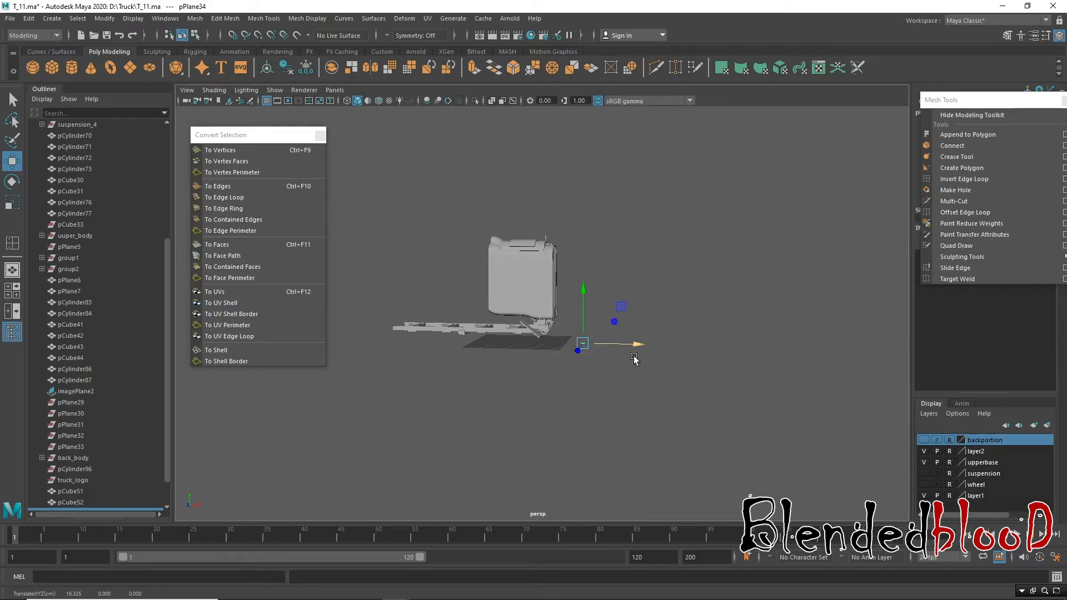
Step: Stand the plane upright by setting its X rotation to 90
{"action": "right_click_drag", "start_coordinate": [634, 360], "coordinate": [655, 430], "text": "alt"}
{"action": "key", "text": "e"}
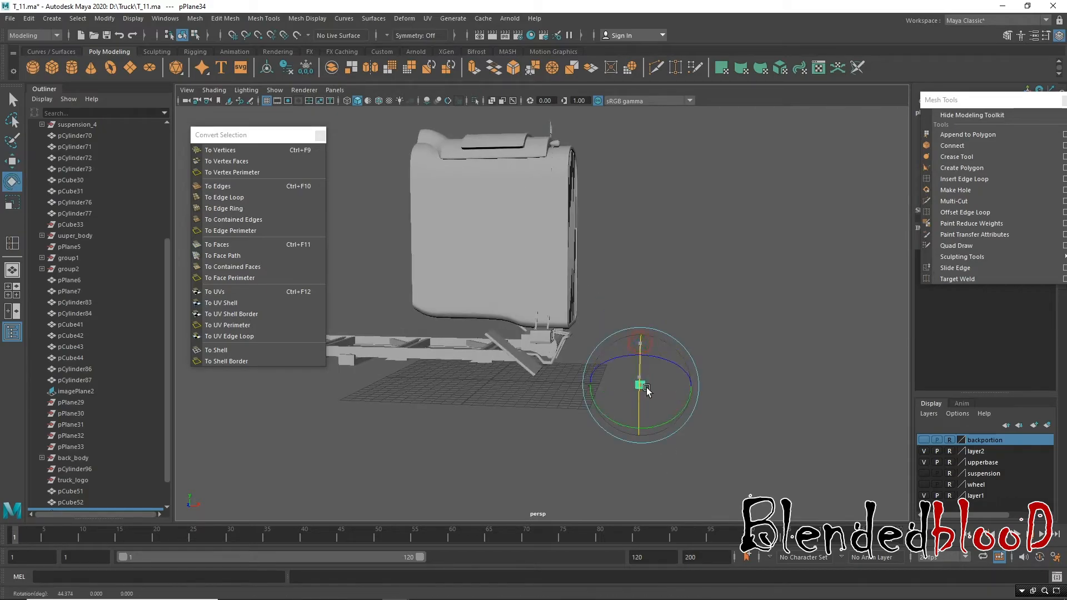
{"action": "key", "text": "space"}
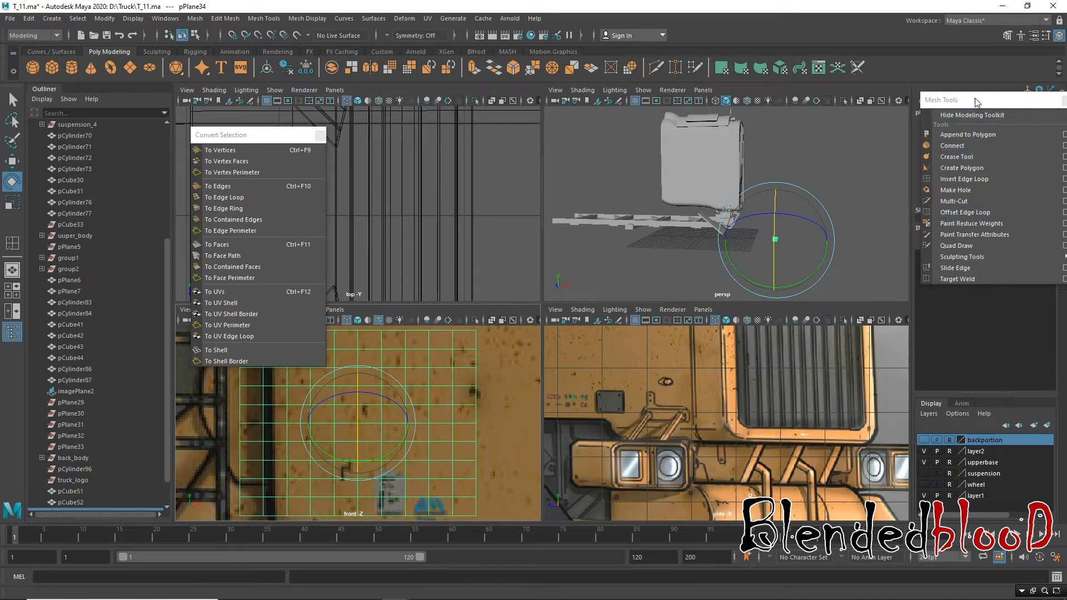
{"action": "left_click_drag", "start_coordinate": [976, 102], "coordinate": [986, 343]}
{"action": "left_click", "coordinate": [1042, 148]}
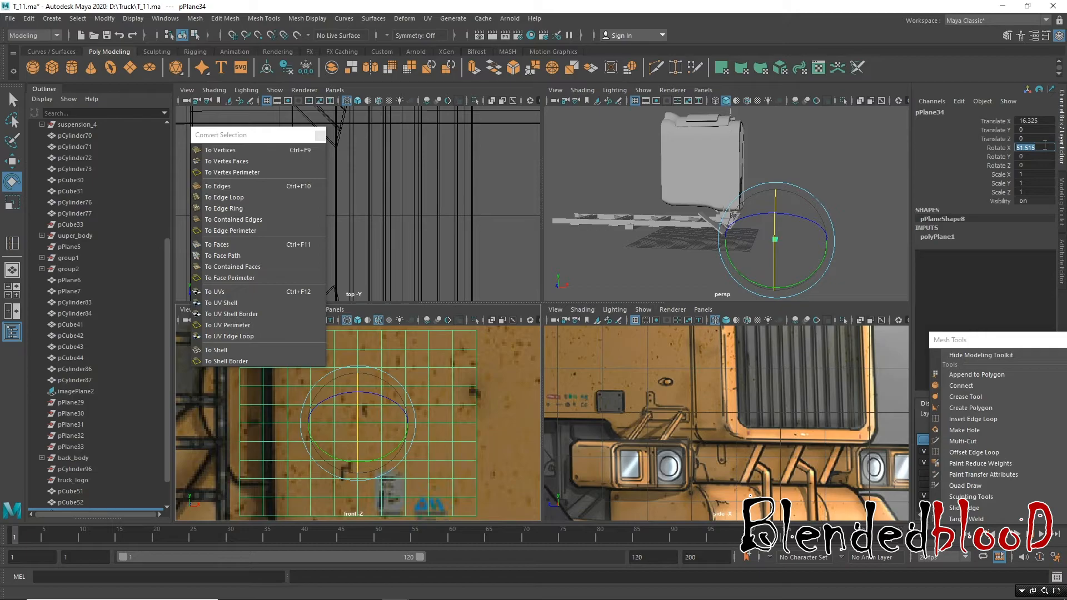
{"action": "key", "text": "Return"}
{"action": "left_click", "coordinate": [816, 233]}
Step: Show the plane over the truck reference in the front view and set its width and height subdivisions to 1
{"action": "key", "text": "w"}
{"action": "left_click_drag", "start_coordinate": [813, 203], "coordinate": [800, 207], "text": "alt"}
{"action": "key", "text": "space"}
{"action": "scroll", "coordinate": [485, 348], "scroll_direction": "down", "scroll_amount": 4}
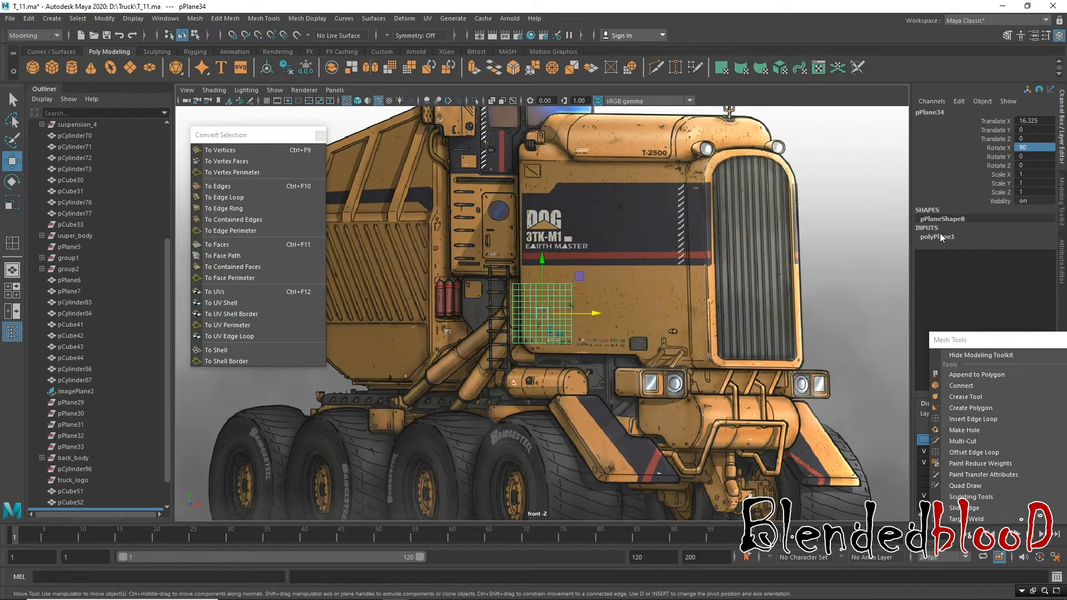
{"action": "left_click", "coordinate": [939, 237]}
{"action": "left_click_drag", "start_coordinate": [996, 273], "coordinate": [991, 263]}
{"action": "middle_click_drag", "start_coordinate": [767, 298], "coordinate": [729, 299]}
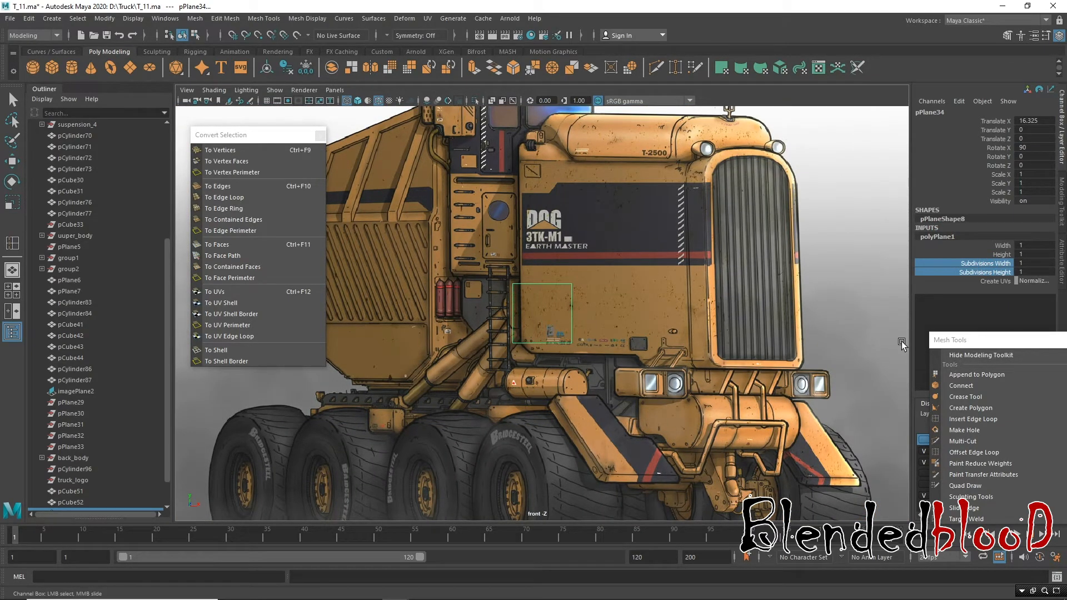
Step: Insert one vertical and one horizontal edge loop in the plane, dividing it into four unequal faces
{"action": "left_click_drag", "start_coordinate": [948, 343], "coordinate": [862, 194]}
{"action": "scroll", "coordinate": [808, 376], "scroll_direction": "up", "scroll_amount": 5}
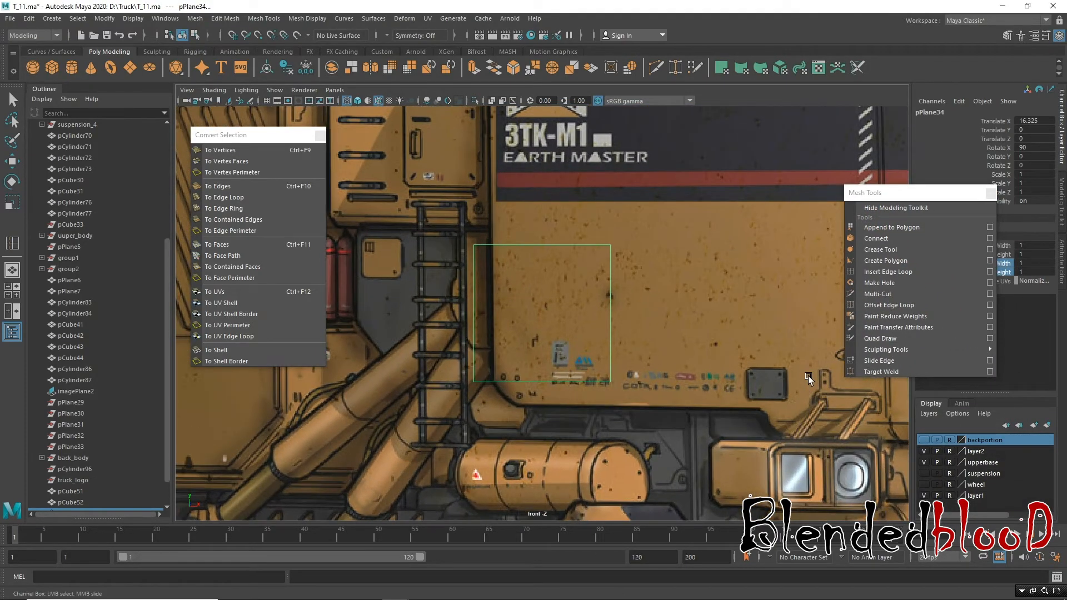
{"action": "left_click", "coordinate": [887, 271]}
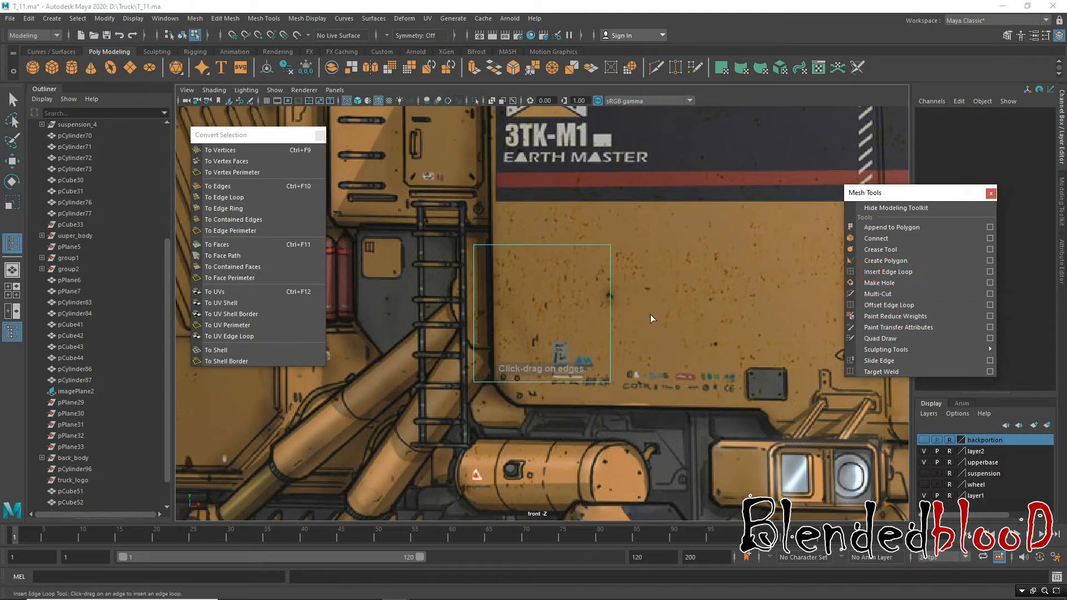
{"action": "left_click", "coordinate": [610, 324]}
{"action": "left_click", "coordinate": [519, 324]}
Step: Delete the plane's upper-right face to leave an L shape
{"action": "key", "text": "w"}
{"action": "right_click", "coordinate": [575, 283]}
{"action": "left_click", "coordinate": [574, 314]}
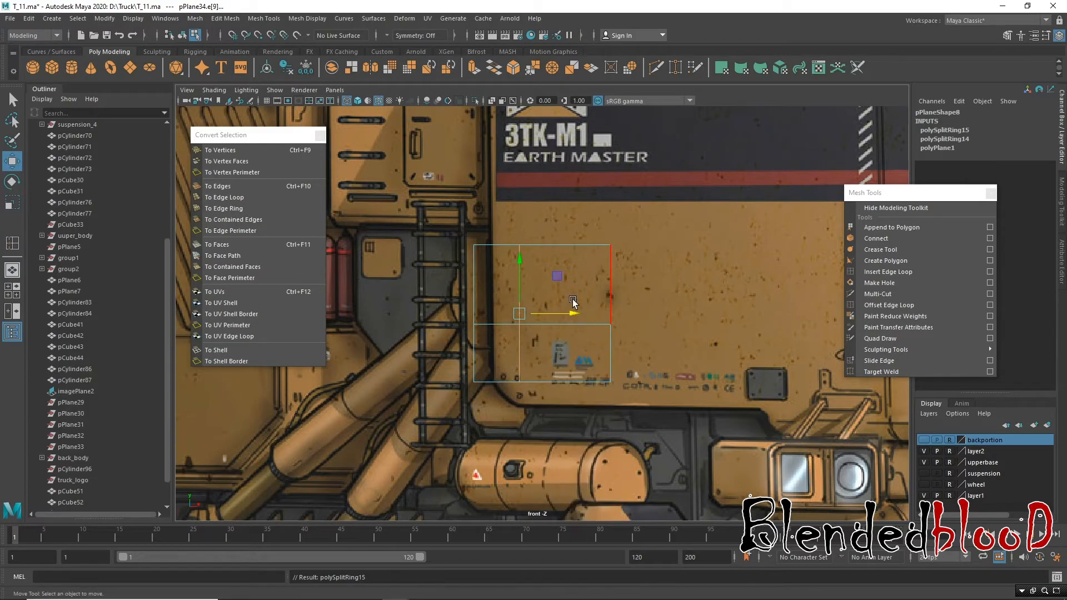
{"action": "left_click", "coordinate": [573, 300]}
{"action": "key", "text": "Delete"}
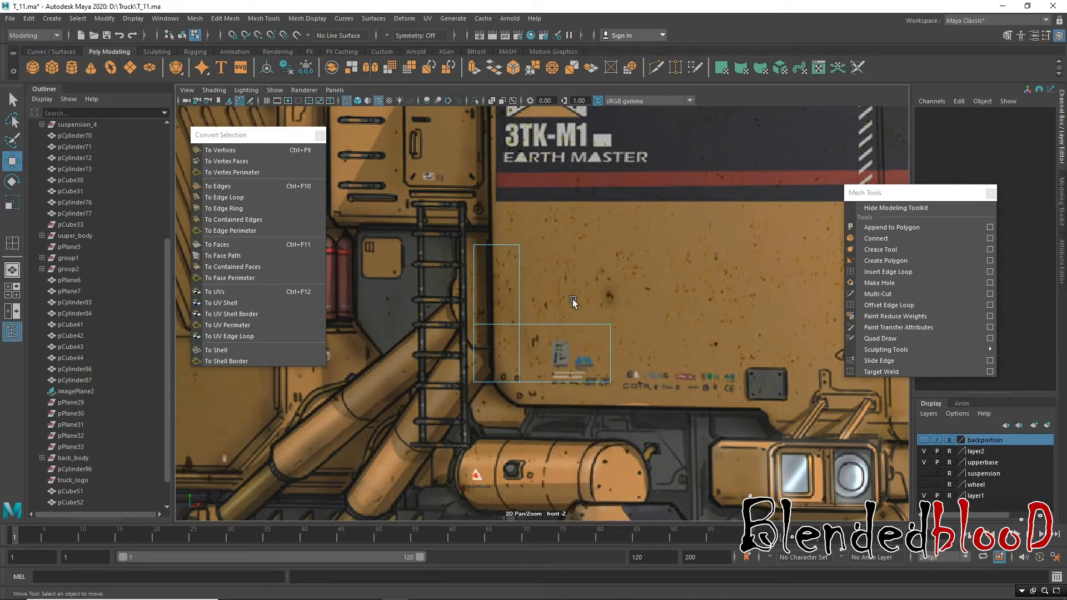
Step: Lower the L shape's top vertices to shorten its upright arm, and adjust the height of the middle vertex row
{"action": "right_click", "coordinate": [516, 275]}
{"action": "left_click", "coordinate": [469, 275]}
{"action": "left_click", "coordinate": [527, 244]}
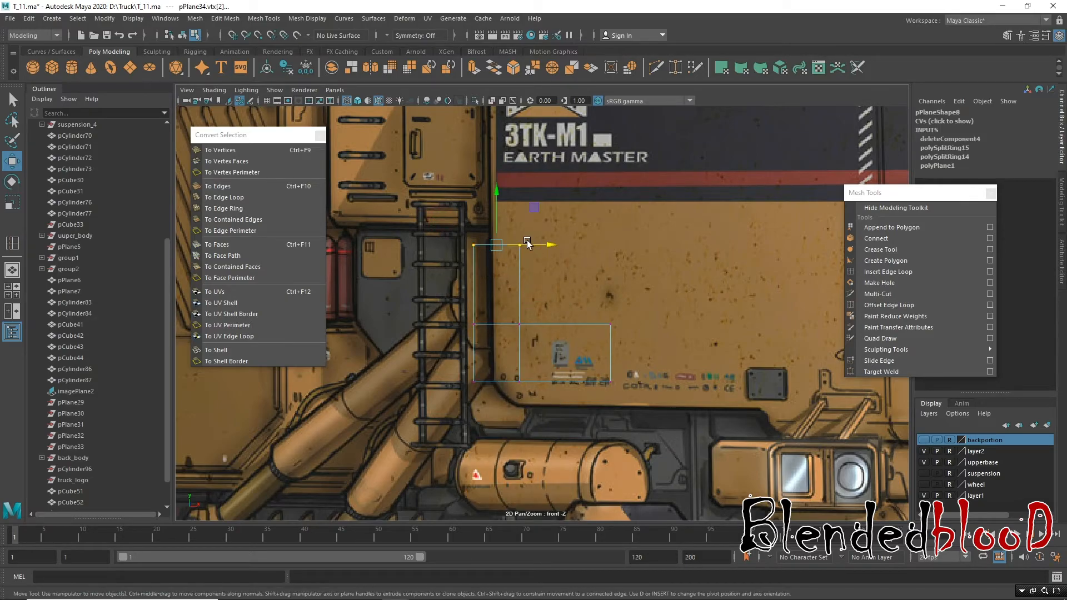
{"action": "left_click_drag", "start_coordinate": [499, 203], "coordinate": [499, 242]}
{"action": "left_click_drag", "start_coordinate": [441, 274], "coordinate": [670, 353]}
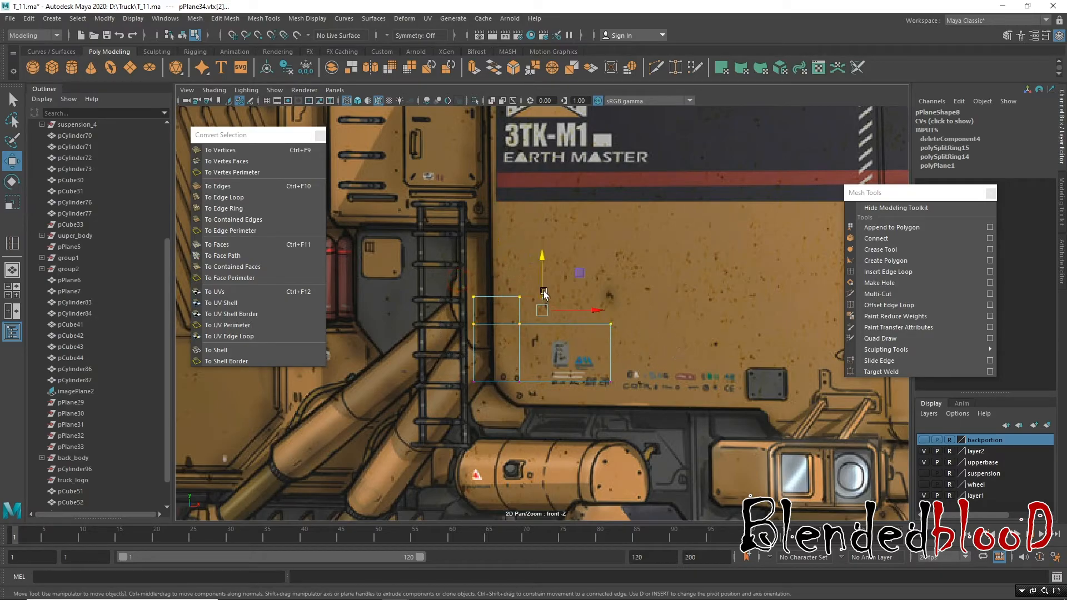
{"action": "left_click_drag", "start_coordinate": [542, 256], "coordinate": [496, 237]}
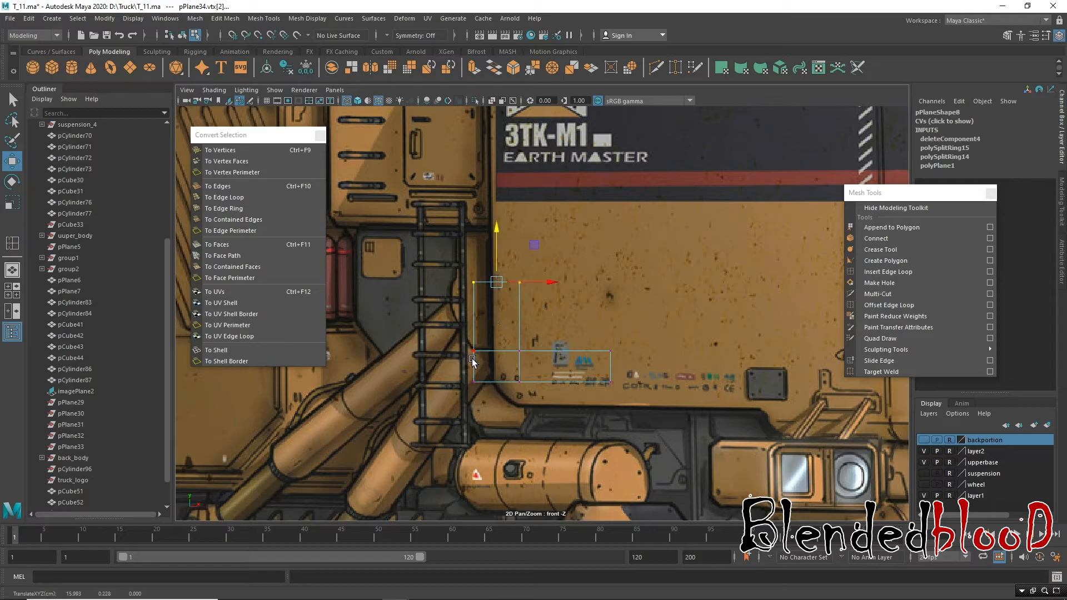
{"action": "left_click_drag", "start_coordinate": [581, 352], "coordinate": [636, 362]}
{"action": "left_click_drag", "start_coordinate": [542, 299], "coordinate": [542, 290]}
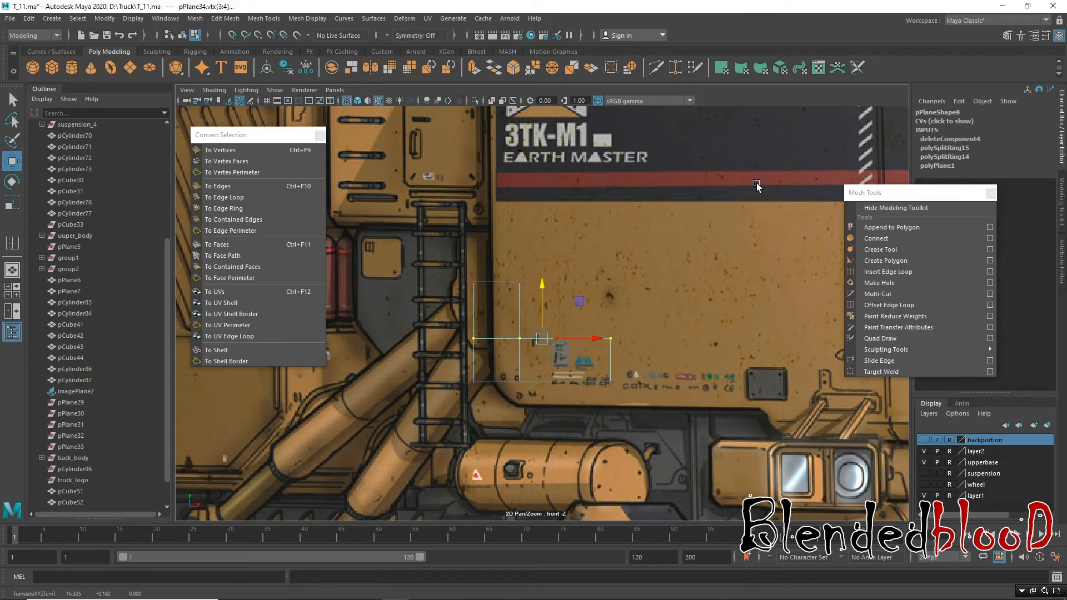
Step: Extrude all border edges of the L shape in the perspective view and pull them back to give it thickness
{"action": "key", "text": "space"}
{"action": "key", "text": "space"}
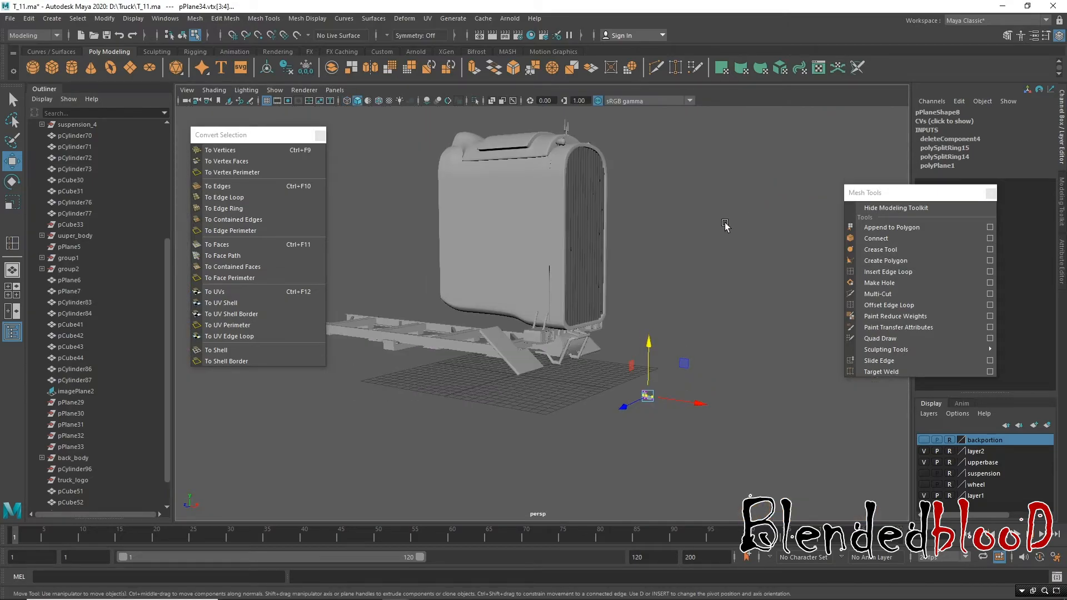
{"action": "key", "text": "f"}
{"action": "left_click_drag", "start_coordinate": [664, 387], "coordinate": [608, 290], "text": "alt"}
{"action": "right_click_drag", "start_coordinate": [661, 328], "coordinate": [597, 345], "text": "alt"}
{"action": "left_click_drag", "start_coordinate": [597, 345], "coordinate": [597, 338], "text": "alt"}
{"action": "right_click_drag", "start_coordinate": [597, 338], "coordinate": [600, 318]}
{"action": "left_click_drag", "start_coordinate": [394, 137], "coordinate": [727, 462]}
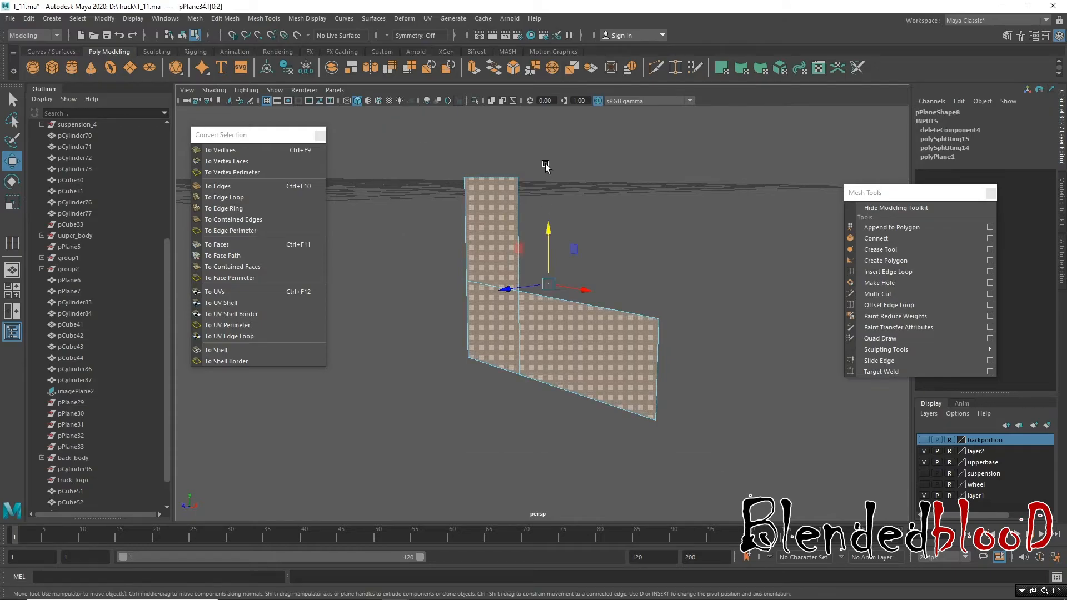
{"action": "right_click_drag", "start_coordinate": [502, 223], "coordinate": [510, 177]}
{"action": "double_click", "coordinate": [510, 177]}
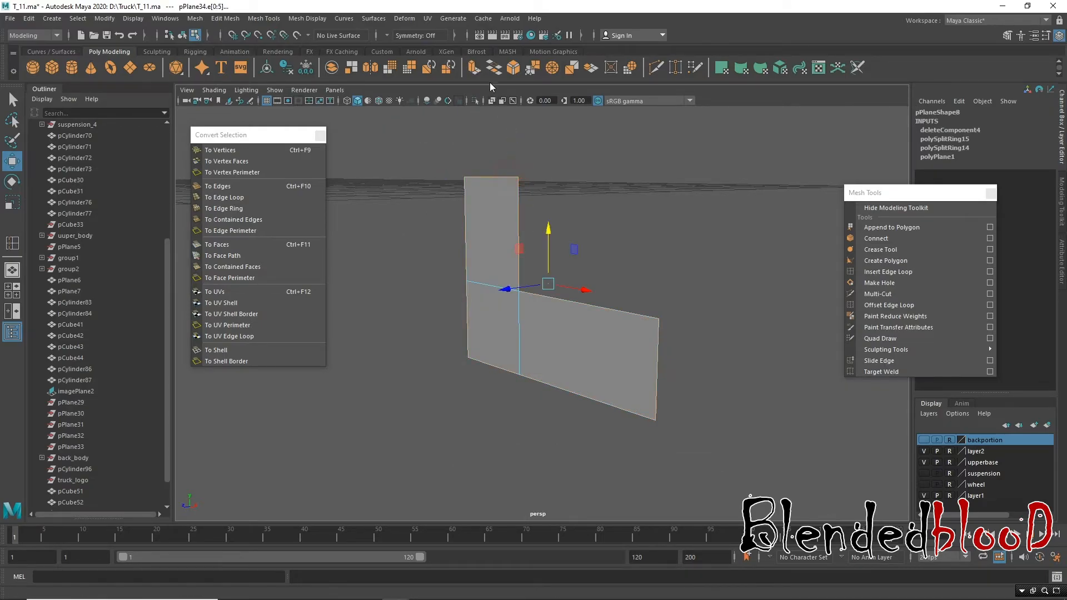
{"action": "left_click", "coordinate": [473, 68]}
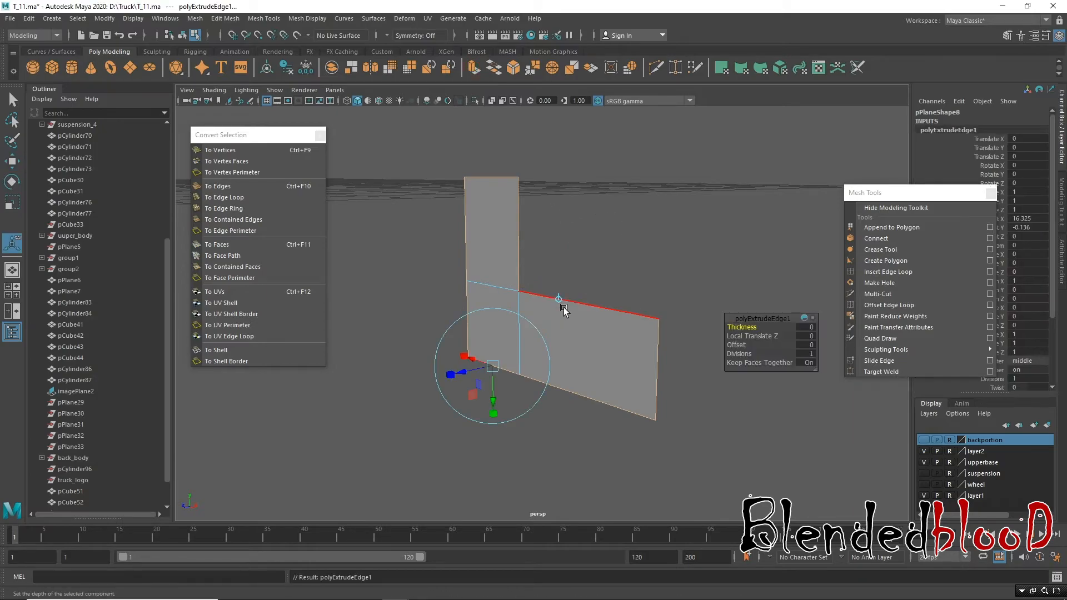
{"action": "left_click_drag", "start_coordinate": [559, 300], "coordinate": [528, 291]}
{"action": "left_click_drag", "start_coordinate": [535, 312], "coordinate": [523, 285], "text": "alt"}
{"action": "left_click_drag", "start_coordinate": [586, 259], "coordinate": [587, 288], "text": "alt"}
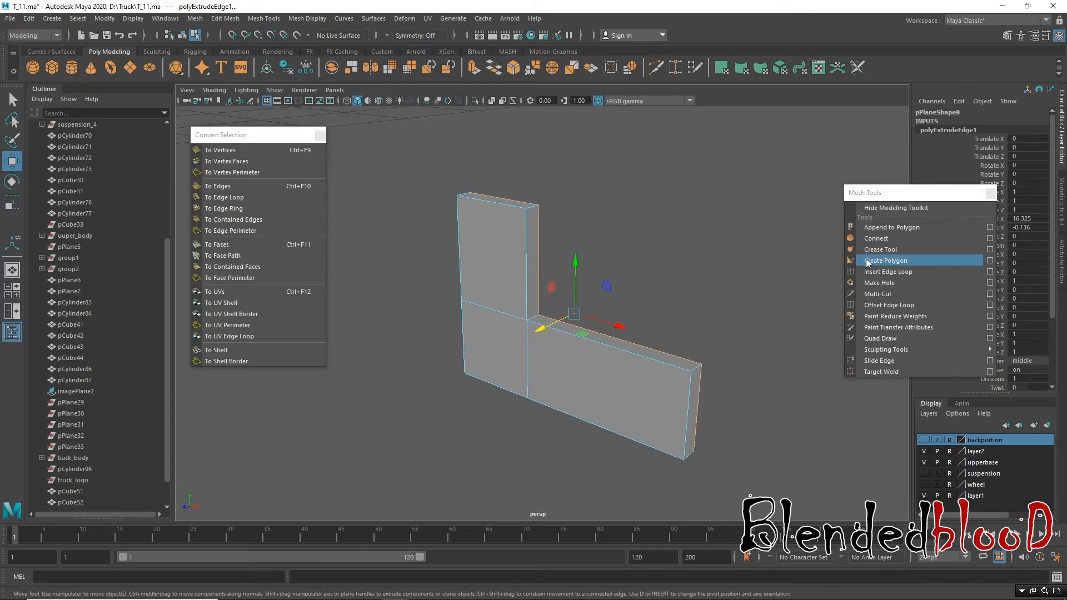
Step: Insert supporting edge loops near the front rim, the inner corner and the far end of the L-shaped piece
{"action": "left_click", "coordinate": [888, 272]}
{"action": "left_click_drag", "start_coordinate": [542, 230], "coordinate": [532, 214], "text": "alt"}
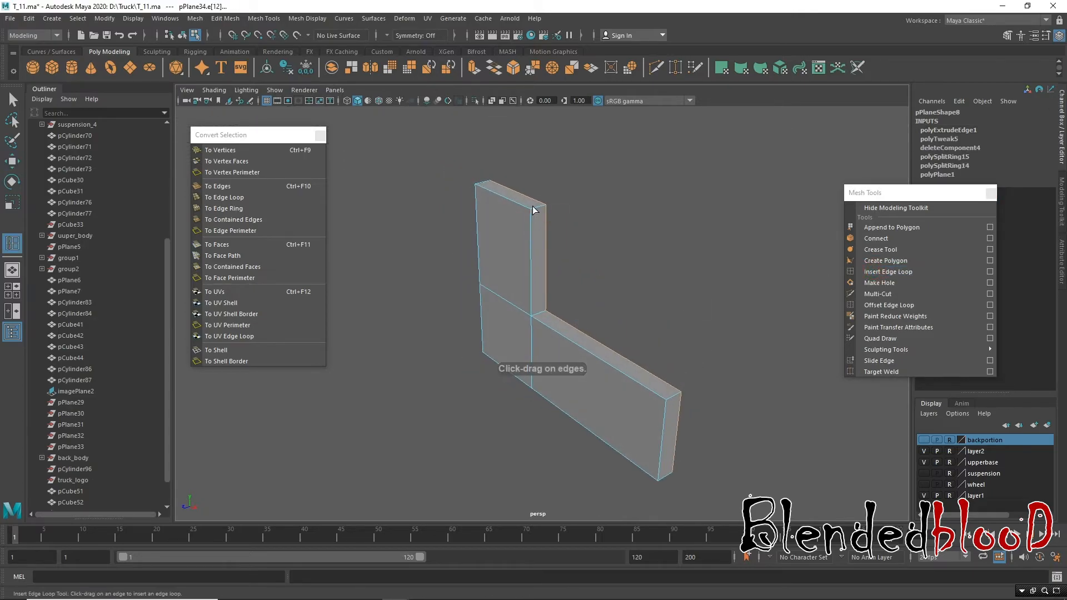
{"action": "left_click", "coordinate": [532, 213]}
{"action": "left_click", "coordinate": [532, 217]}
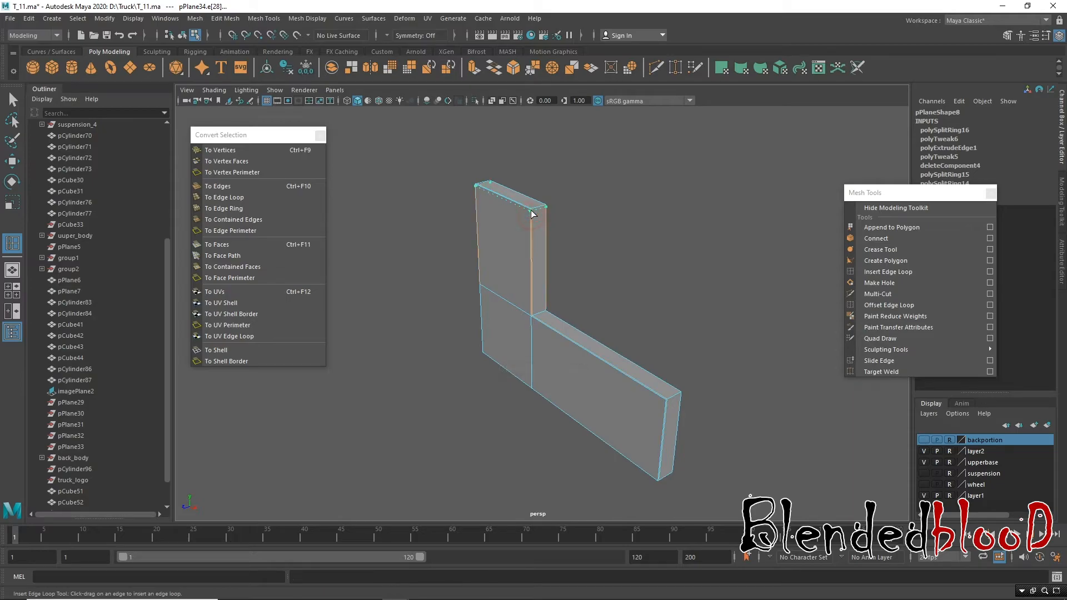
{"action": "left_click", "coordinate": [532, 316]}
{"action": "left_click", "coordinate": [480, 290]}
{"action": "left_click", "coordinate": [528, 315]}
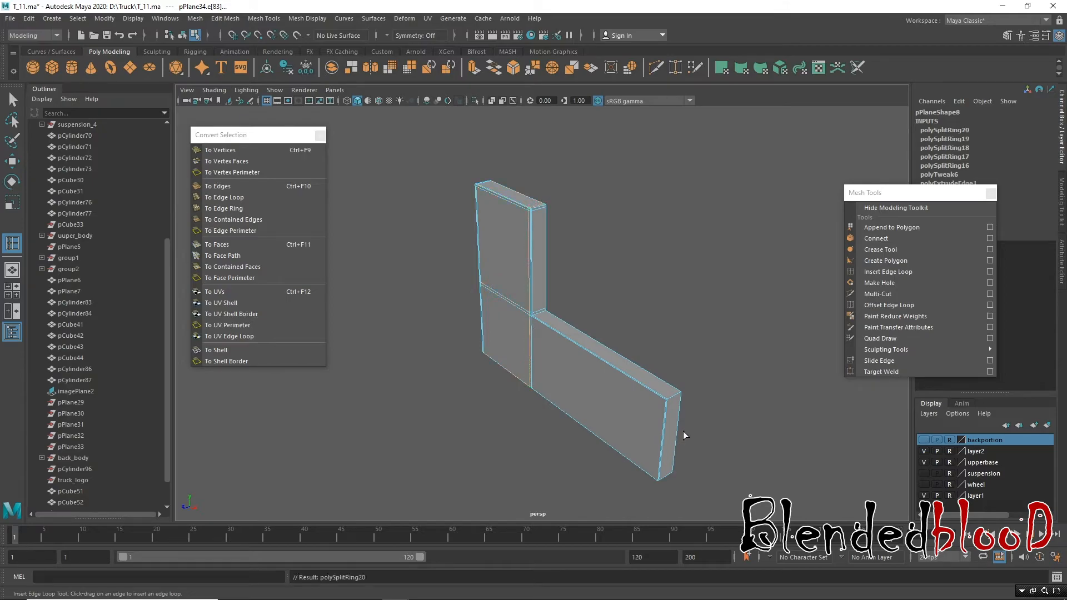
{"action": "left_click", "coordinate": [664, 397]}
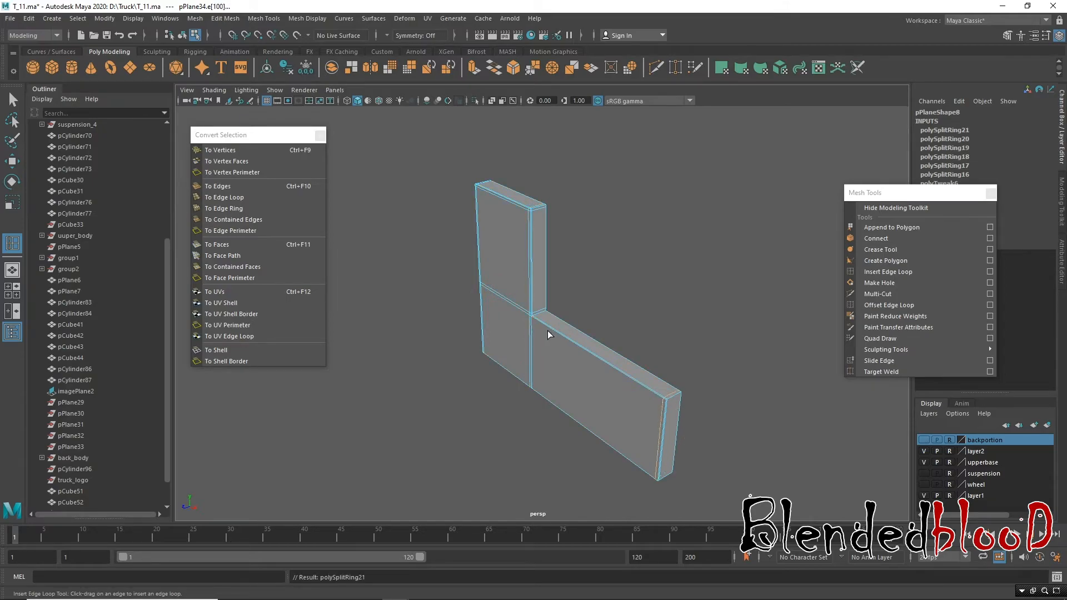
Step: Insert another edge loop just beside the inner corner on the horizontal arm, and inspect the piece in smooth preview
{"action": "key", "text": "w"}
{"action": "key", "text": "3"}
{"action": "left_click_drag", "start_coordinate": [552, 325], "coordinate": [632, 384], "text": "alt"}
{"action": "key", "text": "1"}
{"action": "left_click", "coordinate": [888, 272]}
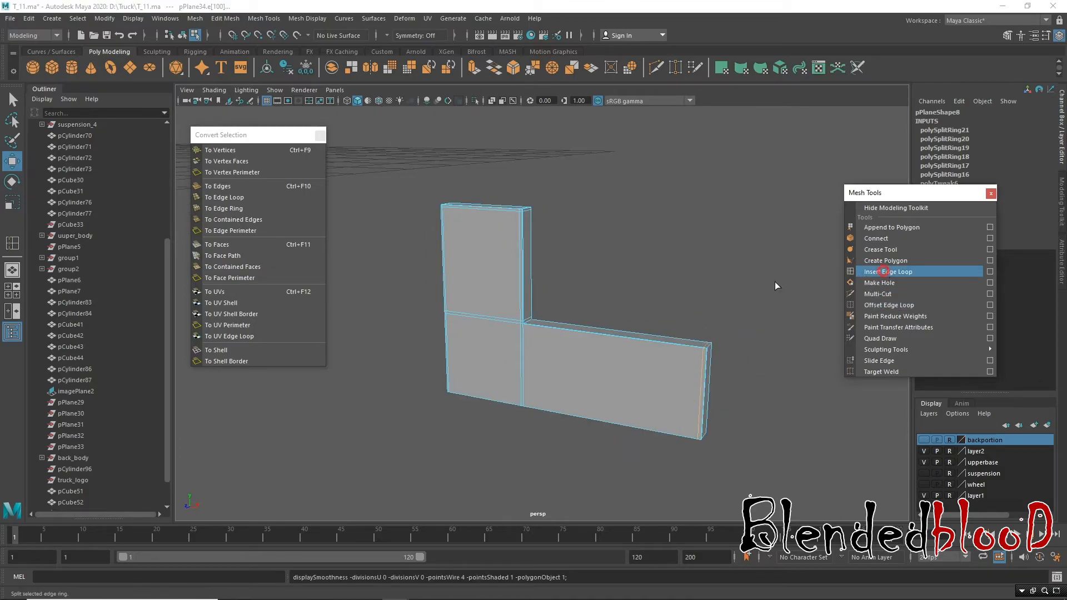
{"action": "left_click", "coordinate": [532, 325]}
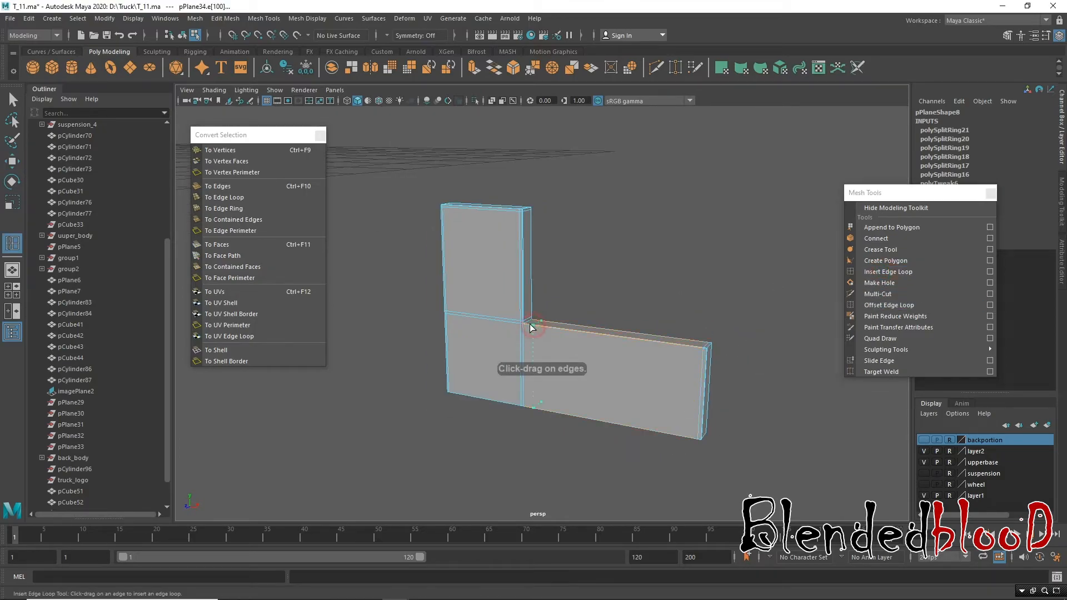
{"action": "right_click_drag", "start_coordinate": [572, 286], "coordinate": [654, 258]}
{"action": "key", "text": "w"}
{"action": "key", "text": "3"}
{"action": "left_click", "coordinate": [701, 262]}
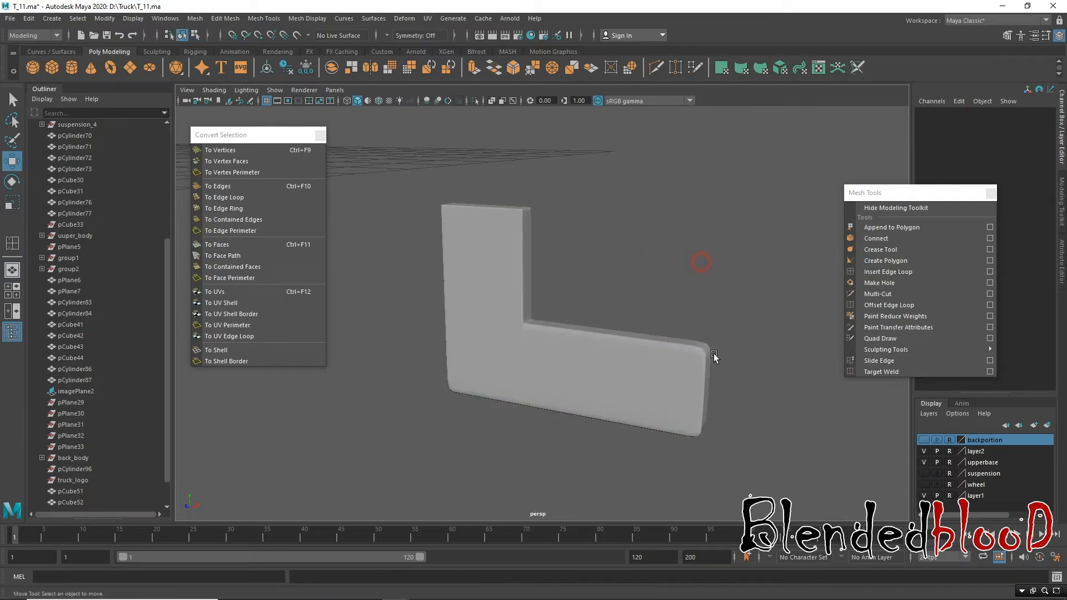
{"action": "left_click_drag", "start_coordinate": [713, 406], "coordinate": [683, 394], "text": "alt"}
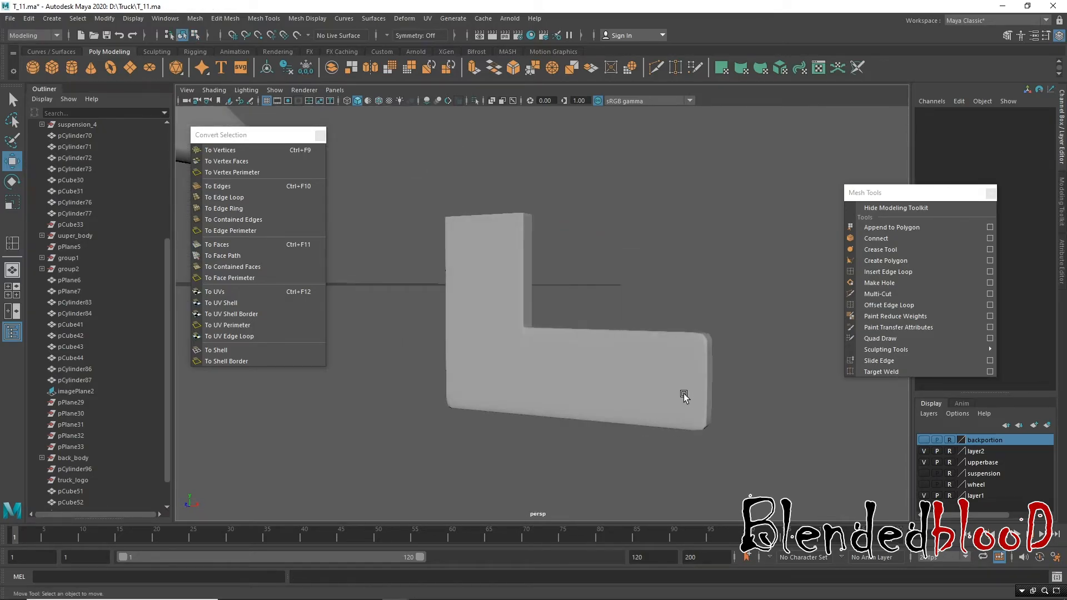
{"action": "left_click", "coordinate": [684, 393]}
Step: Insert edge loops close to the upper and lower edges of the horizontal arm to sharpen its end corners
{"action": "key", "text": "1"}
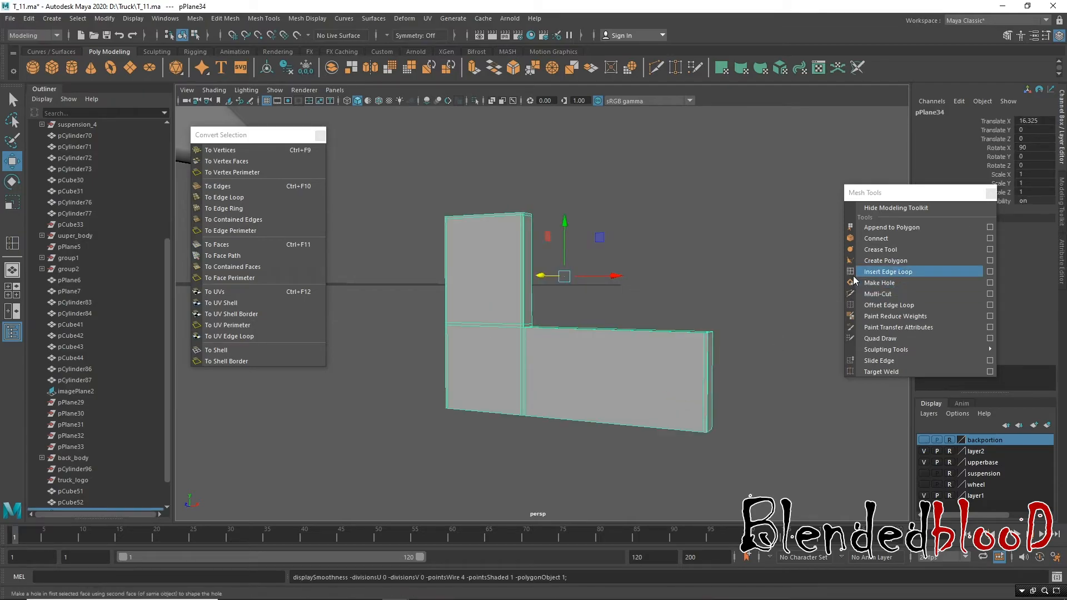
{"action": "left_click", "coordinate": [889, 272]}
{"action": "left_click_drag", "start_coordinate": [710, 350], "coordinate": [711, 335]}
{"action": "left_click_drag", "start_coordinate": [711, 416], "coordinate": [716, 428]}
{"action": "key", "text": "w"}
{"action": "right_click_drag", "start_coordinate": [677, 336], "coordinate": [739, 257]}
{"action": "left_click", "coordinate": [716, 381]}
{"action": "left_click_drag", "start_coordinate": [713, 382], "coordinate": [635, 362], "text": "alt"}
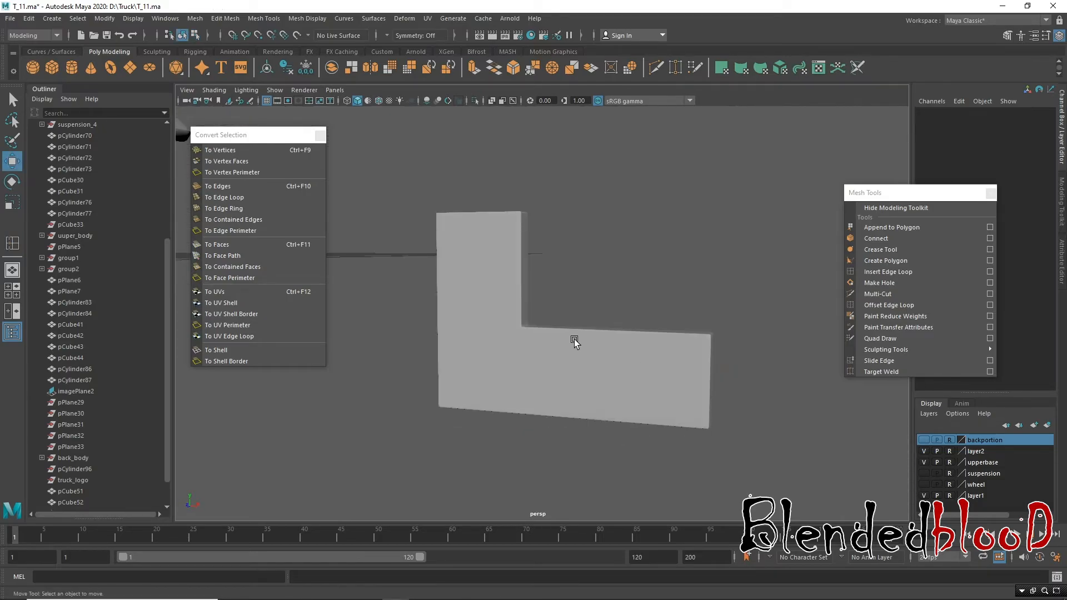
Step: Select the vertex columns around the inner corner and shift them along X to narrow the upright arm
{"action": "left_click", "coordinate": [465, 286]}
{"action": "left_click_drag", "start_coordinate": [465, 286], "coordinate": [592, 318], "text": "alt"}
{"action": "right_click_drag", "start_coordinate": [491, 295], "coordinate": [446, 298]}
{"action": "left_click_drag", "start_coordinate": [454, 163], "coordinate": [593, 445]}
{"action": "left_click_drag", "start_coordinate": [570, 313], "coordinate": [542, 318]}
Step: Return to object mode and center the L-shaped piece's pivot
{"action": "right_click_drag", "start_coordinate": [610, 281], "coordinate": [669, 255]}
{"action": "left_click_drag", "start_coordinate": [679, 388], "coordinate": [674, 431], "text": "alt"}
{"action": "left_click", "coordinate": [105, 20]}
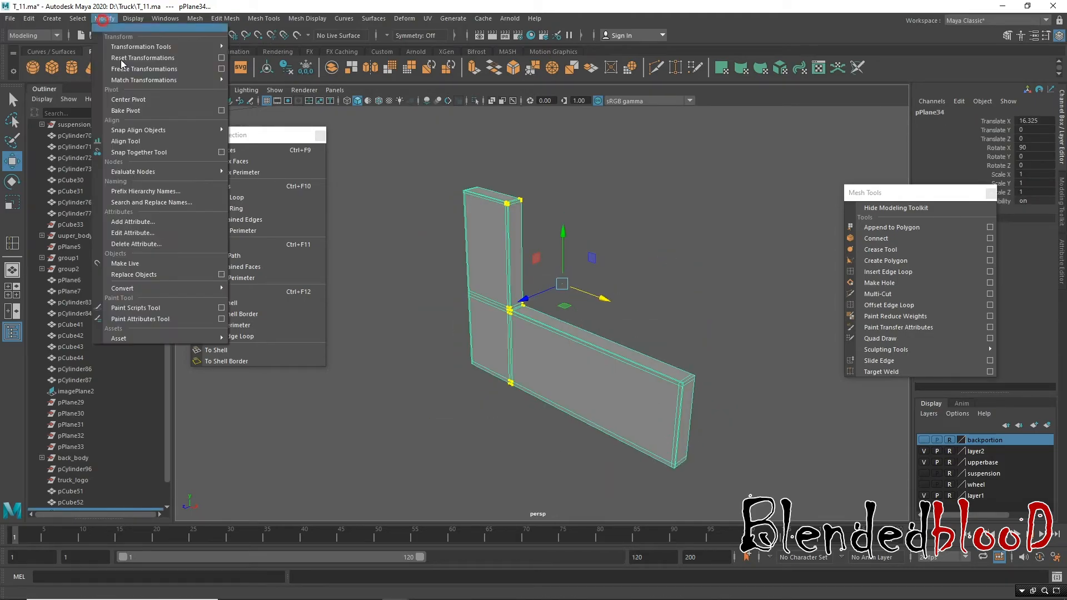
{"action": "left_click", "coordinate": [129, 102]}
Step: Move the L-shaped piece back along X to the truck and raise it toward the cab
{"action": "scroll", "coordinate": [870, 440], "scroll_direction": "down", "scroll_amount": 6}
{"action": "scroll", "coordinate": [870, 441], "scroll_direction": "down", "scroll_amount": 8}
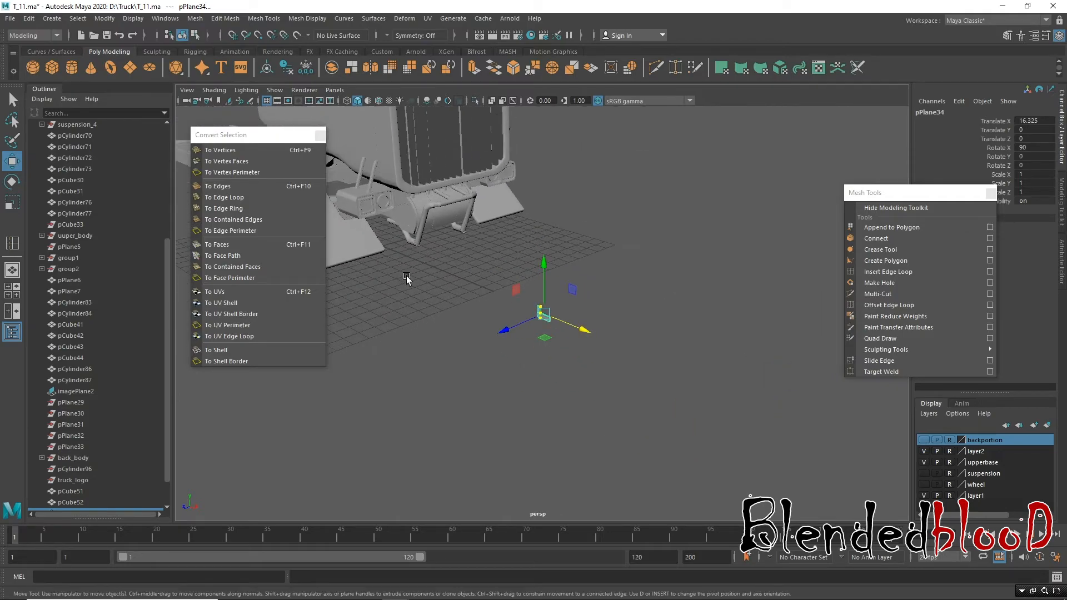
{"action": "middle_click_drag", "start_coordinate": [517, 329], "coordinate": [649, 385], "text": "alt"}
{"action": "right_click_drag", "start_coordinate": [682, 379], "coordinate": [781, 288]}
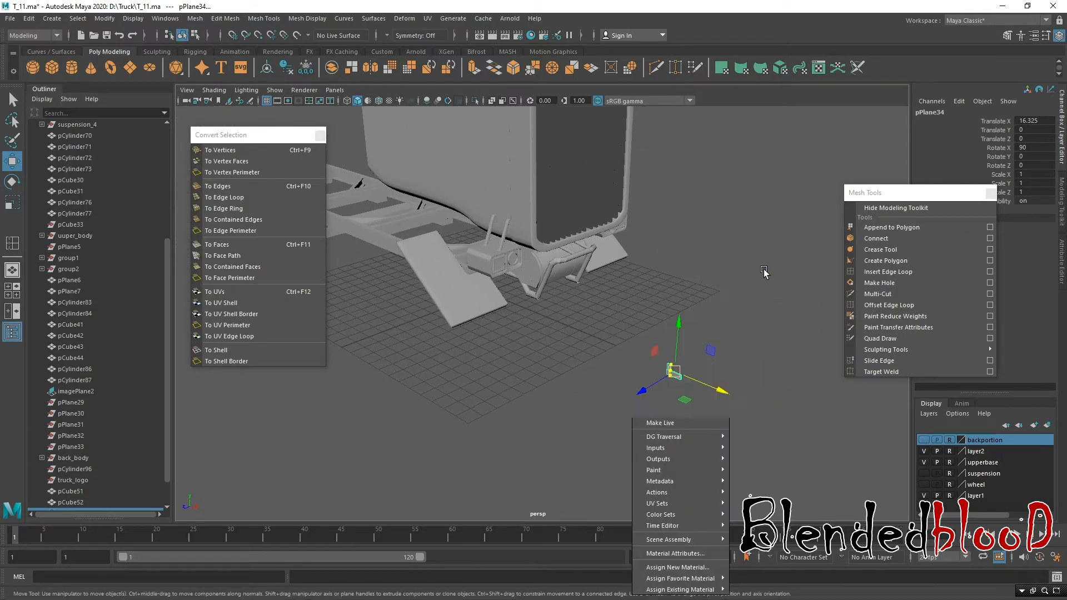
{"action": "left_click", "coordinate": [765, 270]}
{"action": "left_click", "coordinate": [693, 386]}
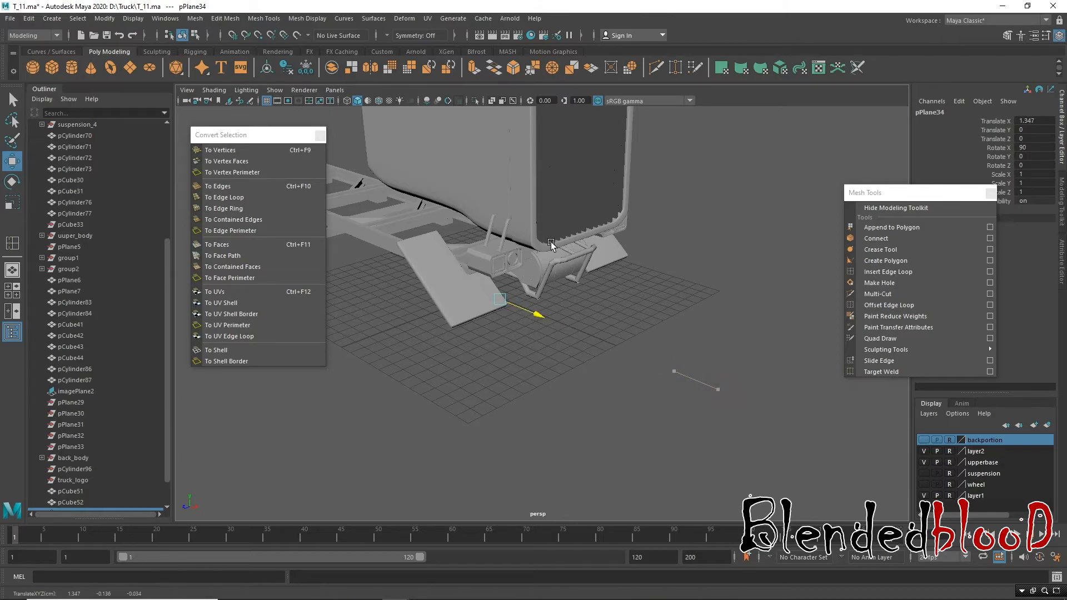
{"action": "left_click_drag", "start_coordinate": [491, 249], "coordinate": [495, 190]}
Step: Position the L-shaped piece against the cab's lower side next to the bracket bars, at about X 5.7, Y 7.5, Z 4.36
{"action": "key", "text": "f"}
{"action": "right_click_drag", "start_coordinate": [676, 327], "coordinate": [371, 215], "text": "alt"}
{"action": "left_click_drag", "start_coordinate": [492, 327], "coordinate": [473, 356]}
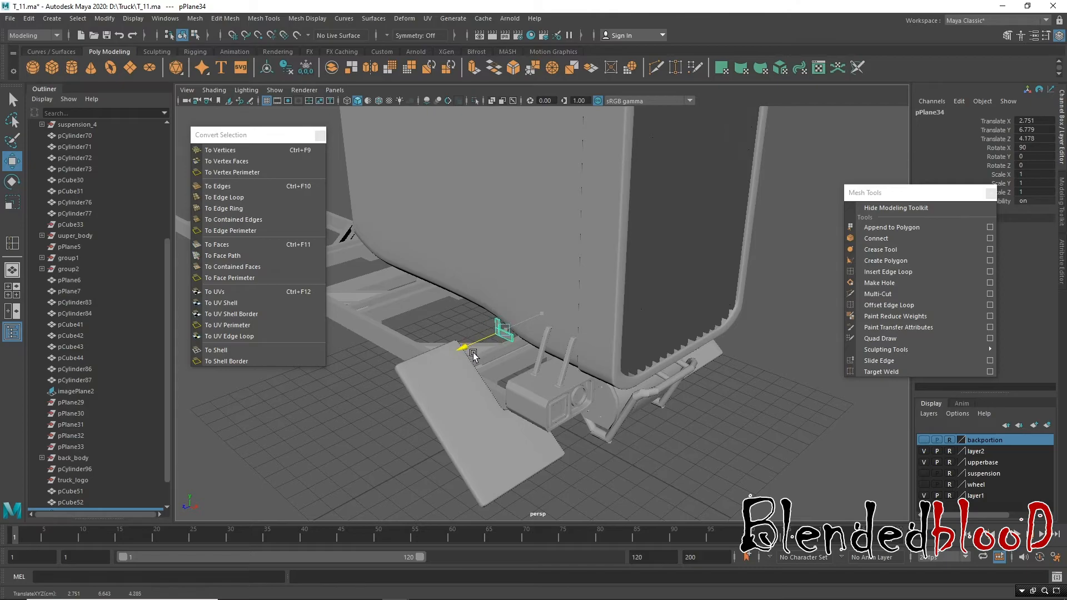
{"action": "left_click_drag", "start_coordinate": [547, 345], "coordinate": [547, 306]}
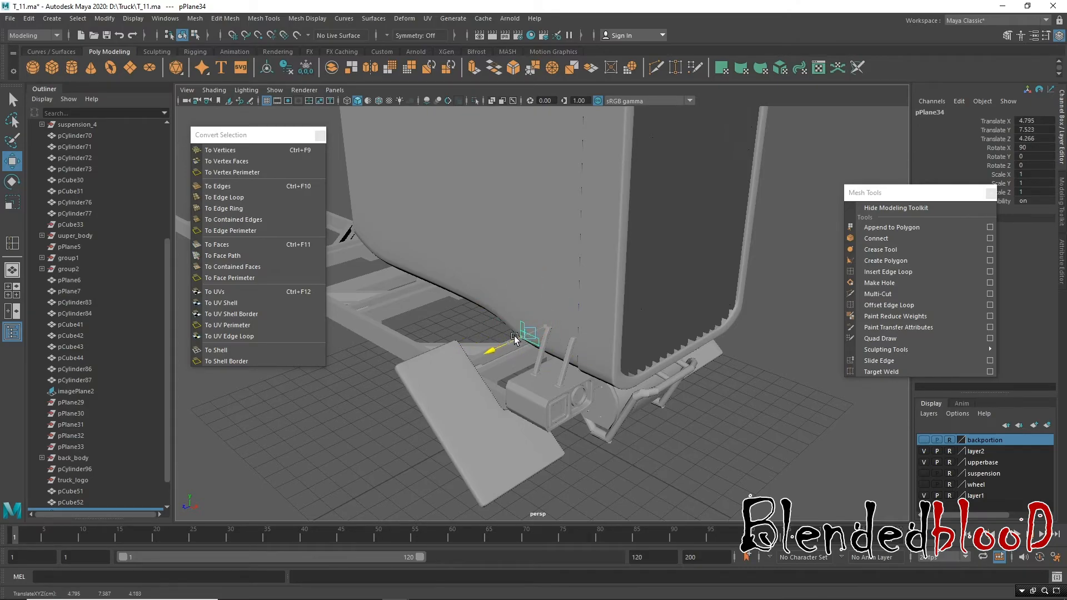
{"action": "left_click_drag", "start_coordinate": [563, 347], "coordinate": [578, 349]}
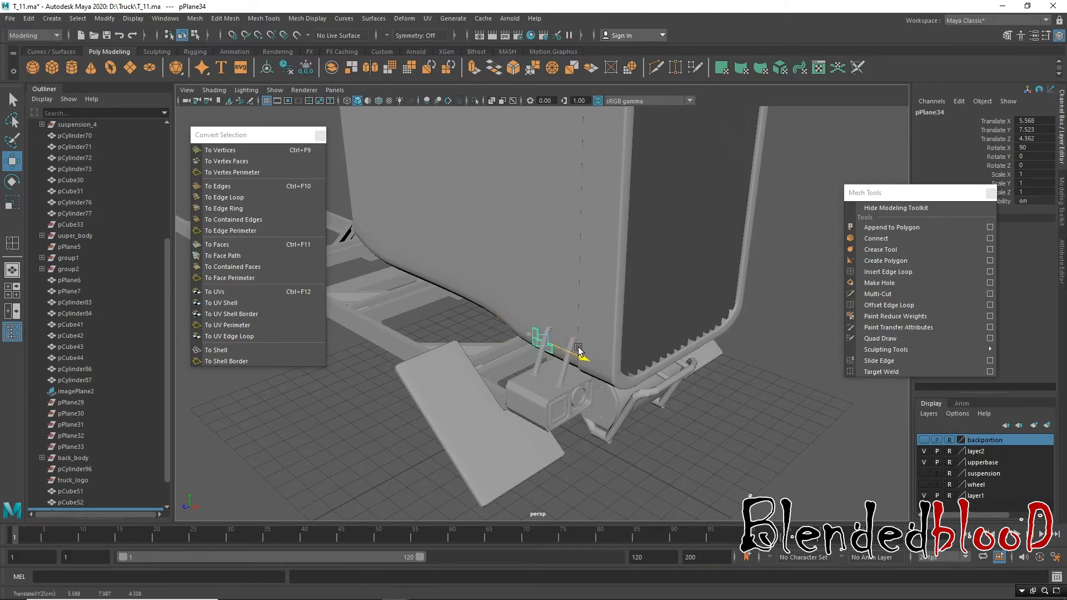
{"action": "scroll", "coordinate": [560, 367], "scroll_direction": "up", "scroll_amount": 10}
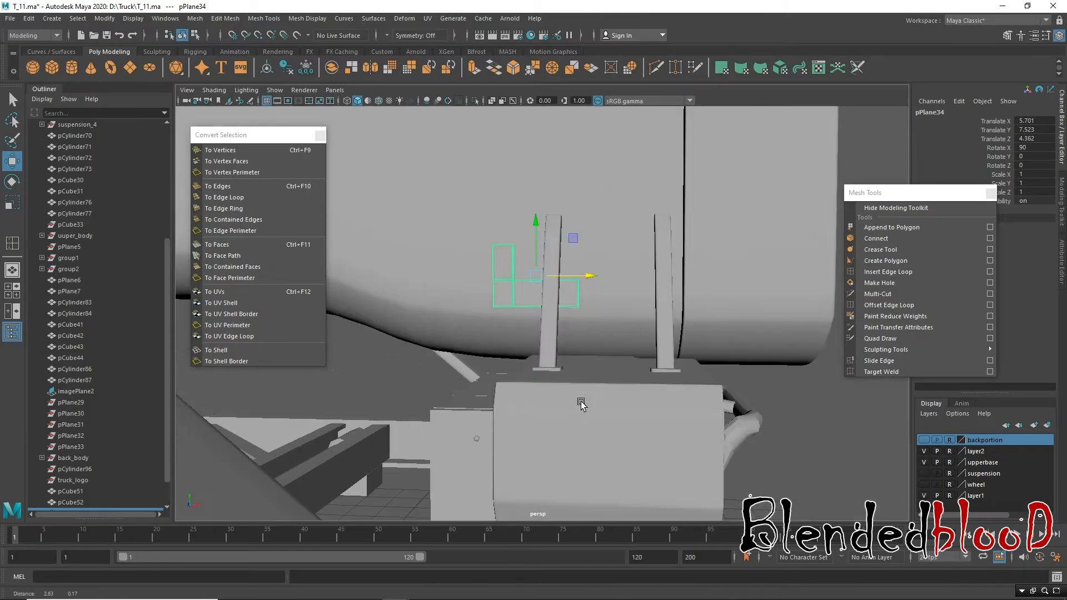
Step: Raise the L-shaped piece to about Y 8.2 in the front view and shift it along X across the first bar's top
{"action": "key", "text": "space"}
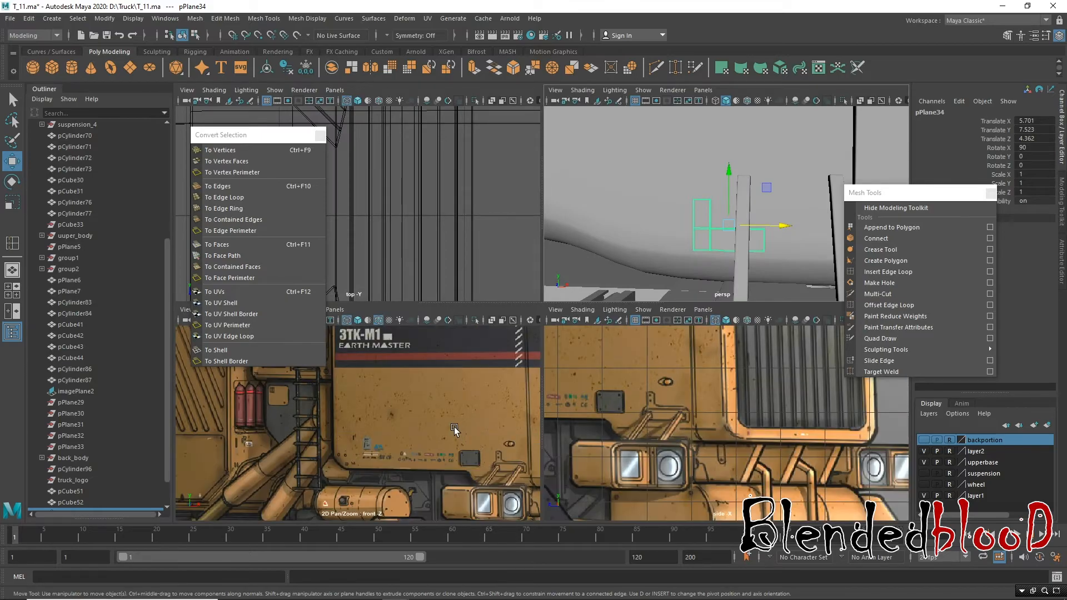
{"action": "key", "text": "space"}
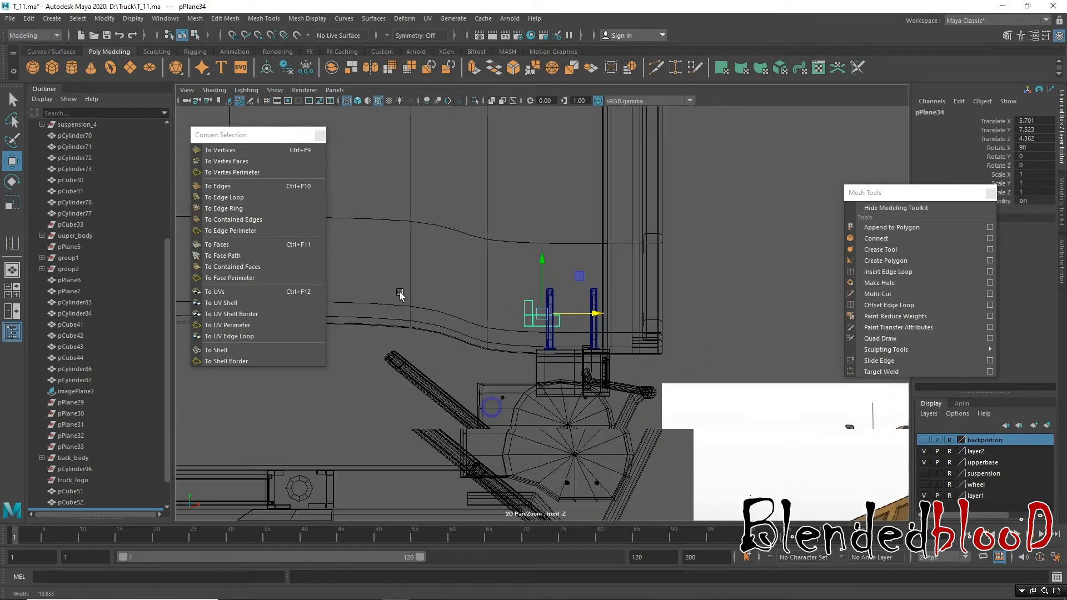
{"action": "scroll", "coordinate": [478, 333], "scroll_direction": "up", "scroll_amount": 5}
{"action": "left_click_drag", "start_coordinate": [487, 301], "coordinate": [521, 156]}
{"action": "middle_click_drag", "start_coordinate": [522, 156], "coordinate": [444, 234], "text": "alt"}
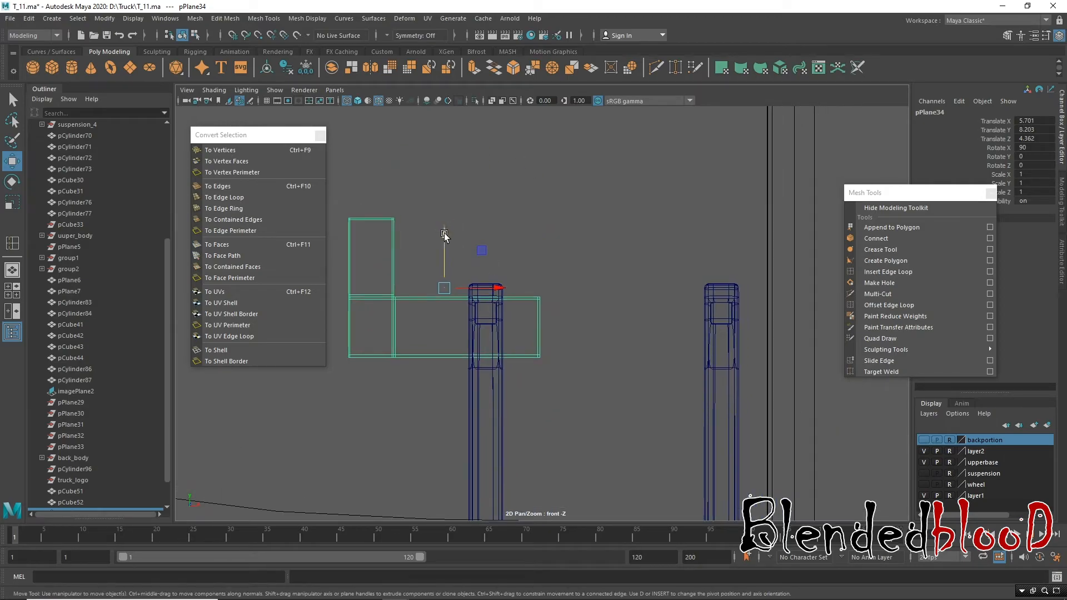
{"action": "middle_click_drag", "start_coordinate": [538, 286], "coordinate": [596, 287]}
Step: Stretch the L-shaped piece along X by moving its horizontal arm's end vertices just past the second bar
{"action": "right_click_drag", "start_coordinate": [563, 283], "coordinate": [529, 284]}
{"action": "left_click_drag", "start_coordinate": [572, 284], "coordinate": [674, 362]}
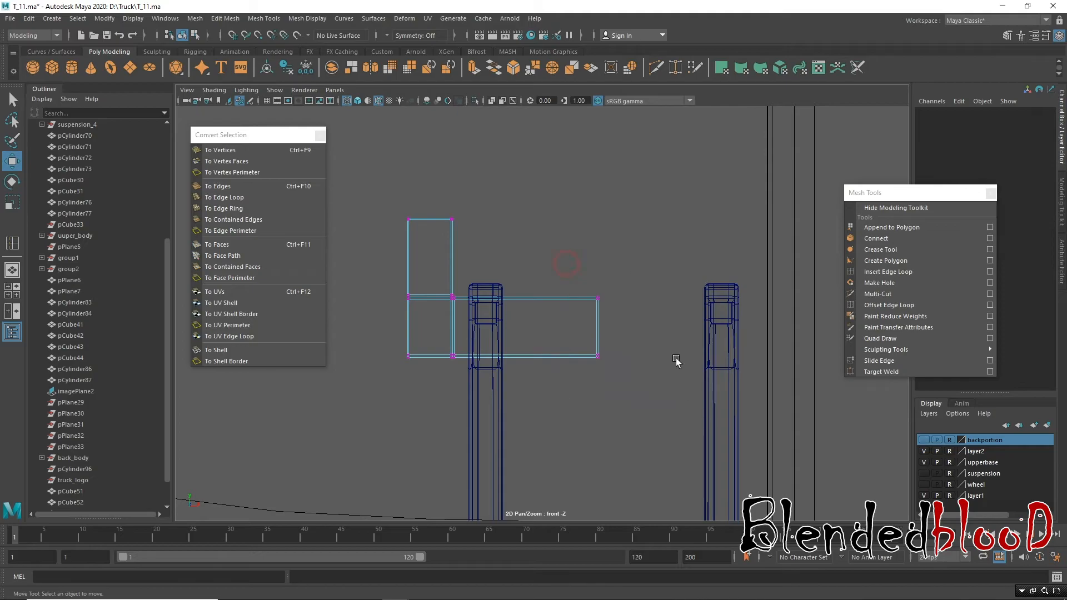
{"action": "left_click_drag", "start_coordinate": [649, 326], "coordinate": [806, 351]}
Step: Raise the horizontal arm's upper-edge vertices above the bar tops and lift the upright's top vertices, undoing the slight extra shift
{"action": "left_click_drag", "start_coordinate": [337, 261], "coordinate": [829, 328]}
{"action": "left_click_drag", "start_coordinate": [586, 235], "coordinate": [591, 210]}
{"action": "left_click_drag", "start_coordinate": [394, 200], "coordinate": [515, 235]}
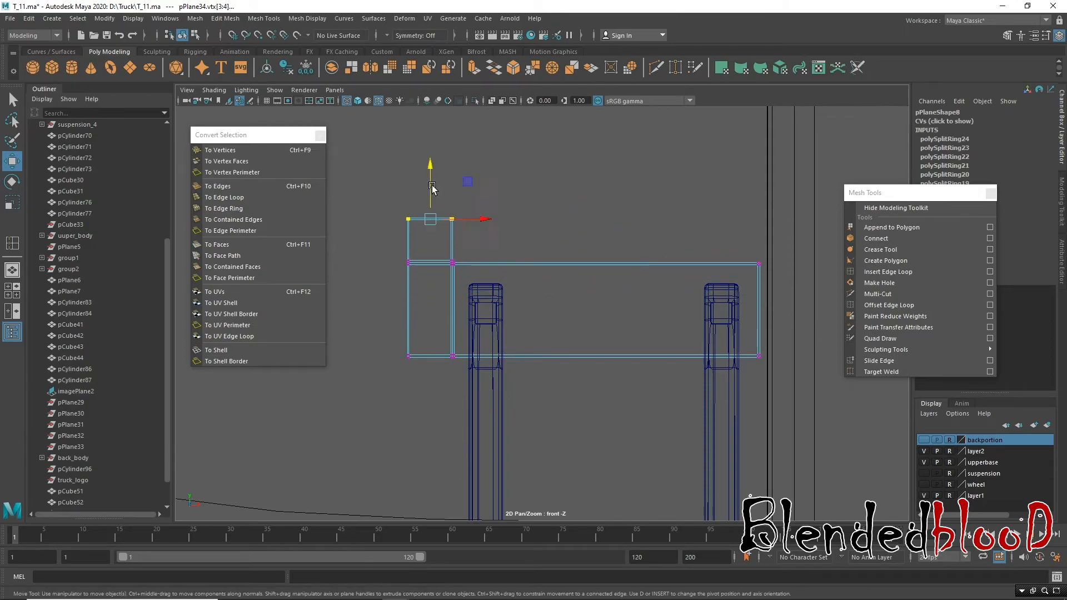
{"action": "left_click_drag", "start_coordinate": [431, 163], "coordinate": [470, 151]}
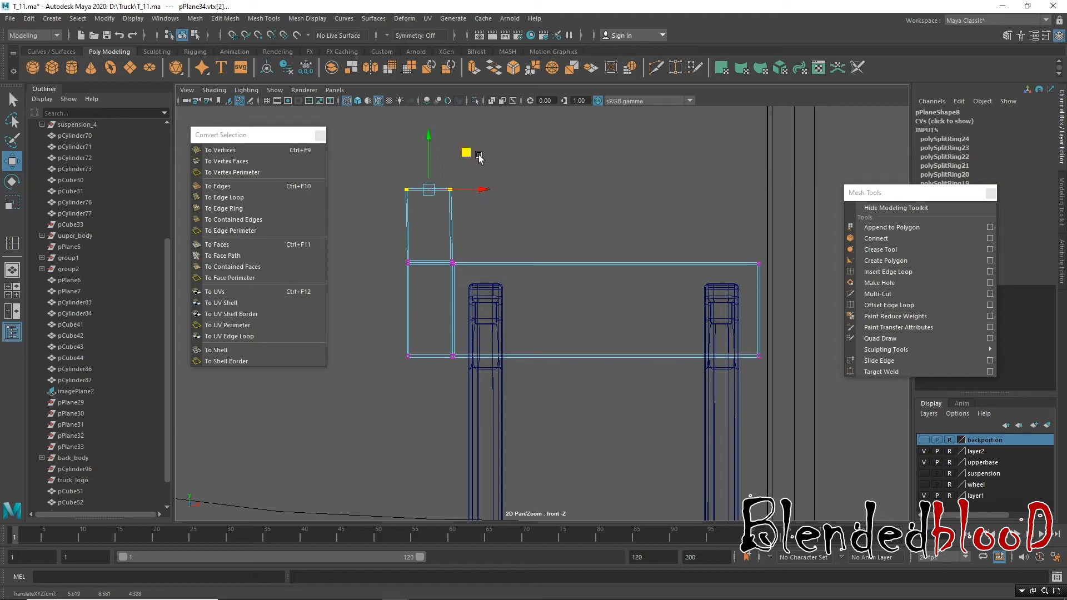
{"action": "key", "text": "ctrl+z"}
Step: Extrude the horizontal arm's front face outward over the bars to about Z 4.43 and check it with smooth preview
{"action": "key", "text": "space"}
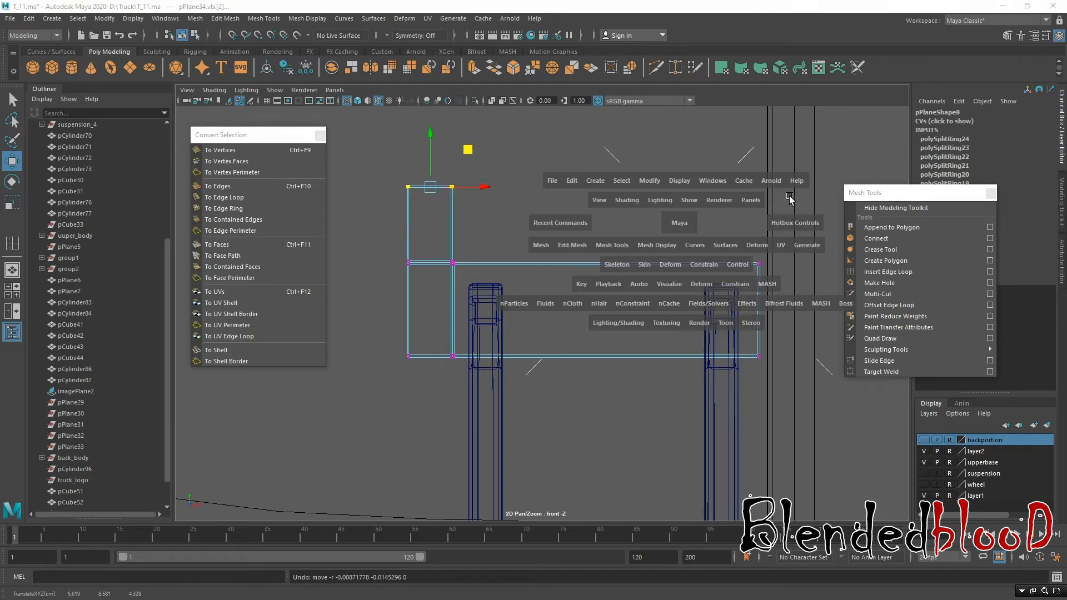
{"action": "key", "text": "space"}
{"action": "mouse_move", "coordinate": [709, 243]}
{"action": "left_mouse_down", "text": "alt"}
{"action": "mouse_move", "coordinate": [682, 253]}
{"action": "mouse_move", "coordinate": [700, 256]}
{"action": "left_mouse_up", "text": "alt"}
{"action": "right_click_drag", "start_coordinate": [580, 283], "coordinate": [598, 358]}
{"action": "left_click", "coordinate": [598, 357]}
{"action": "left_click_drag", "start_coordinate": [598, 358], "coordinate": [283, 490], "text": "alt"}
{"action": "key", "text": "ctrl+e"}
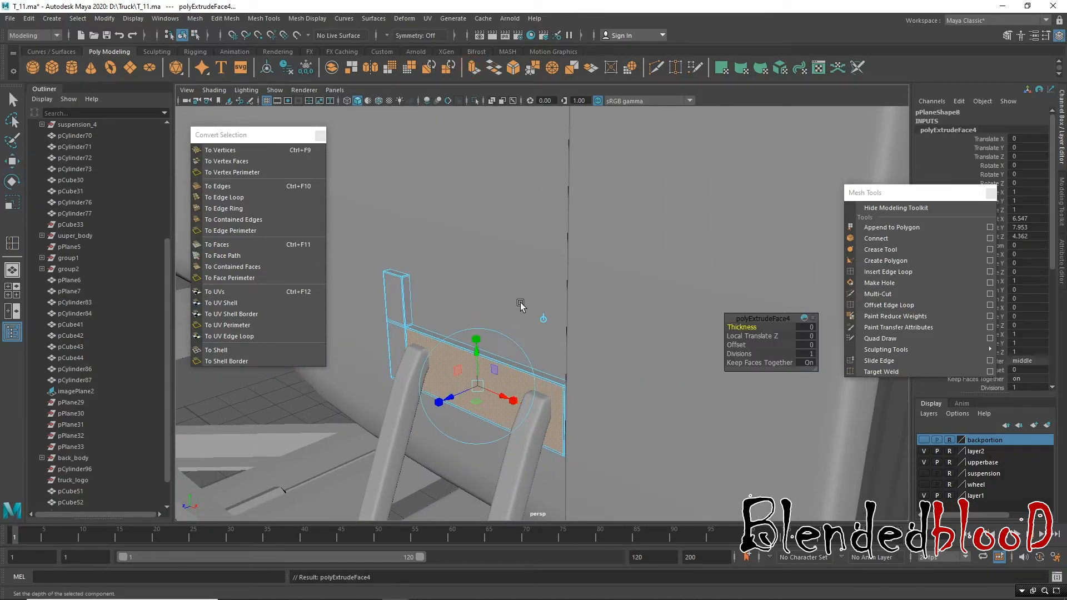
{"action": "key", "text": "w"}
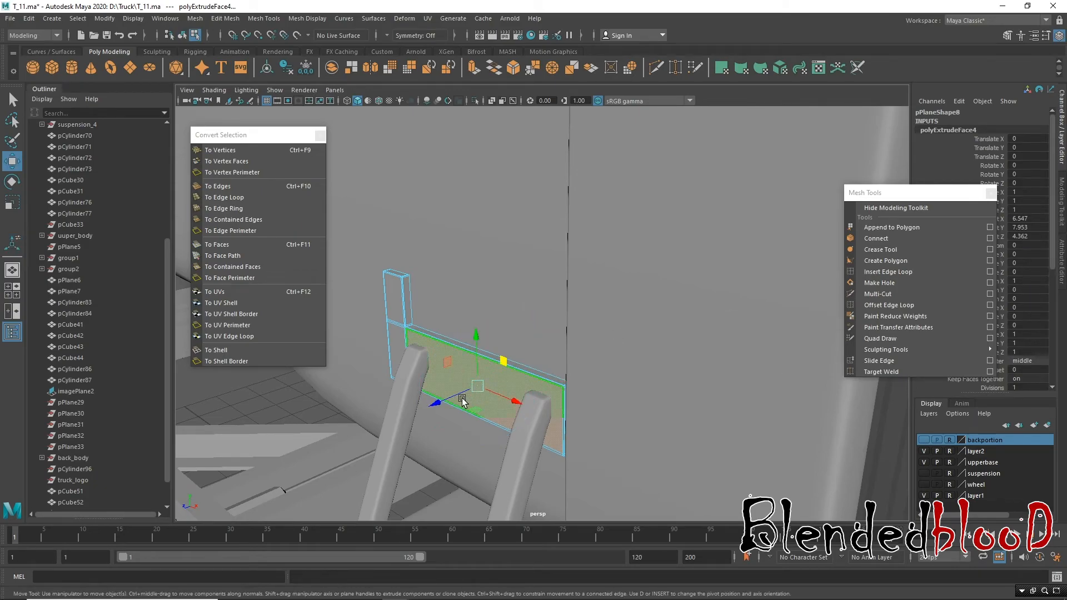
{"action": "left_click_drag", "start_coordinate": [446, 408], "coordinate": [436, 410]}
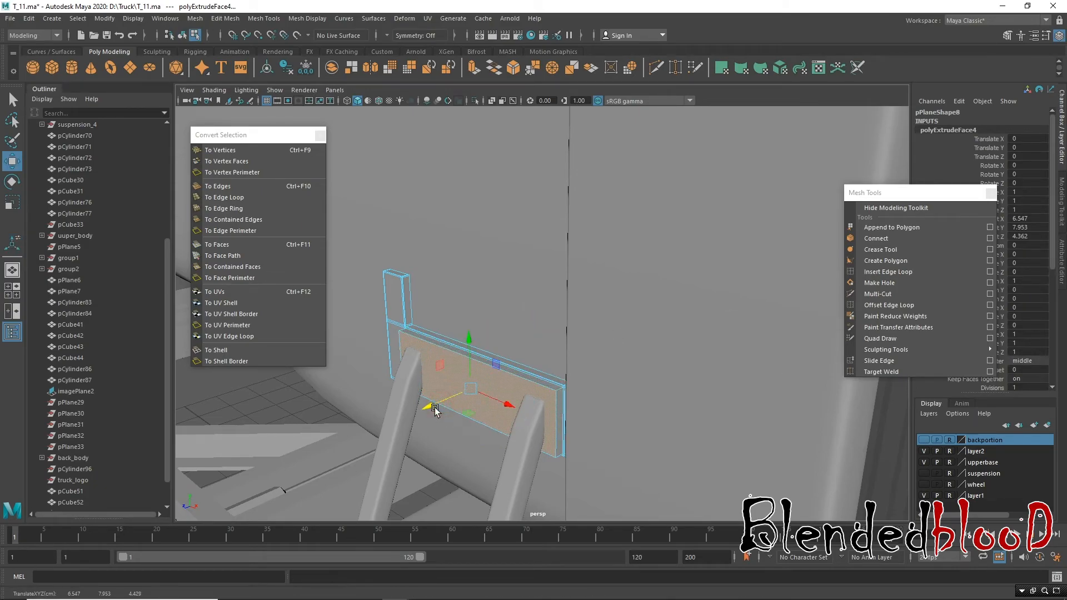
{"action": "key", "text": "3"}
{"action": "key", "text": "1"}
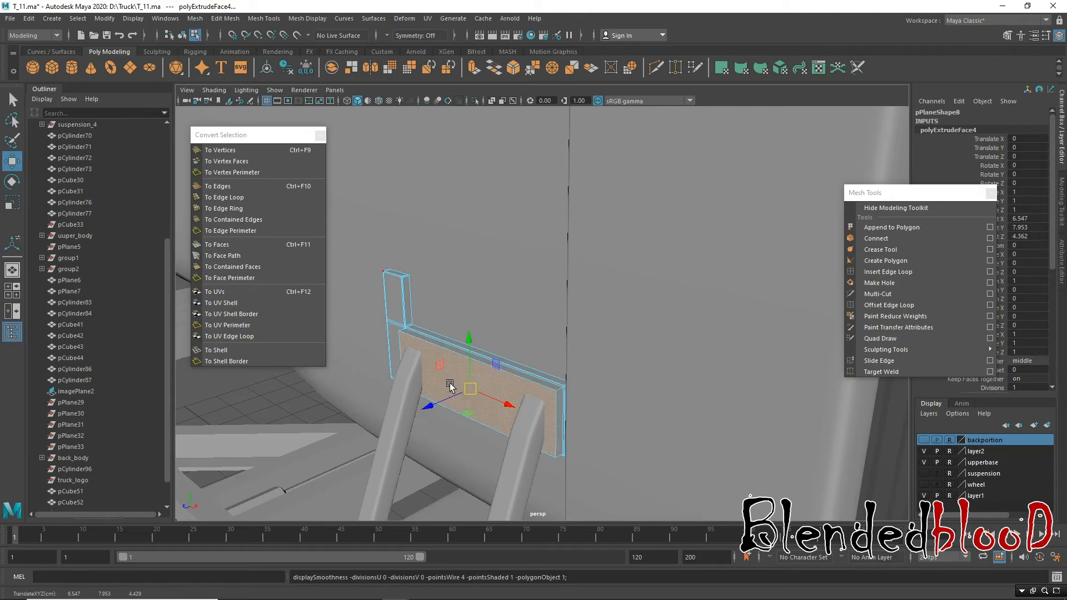
Step: Insert supporting edge loops near the ends and the upper and lower edges of the extruded arm, and return to object mode
{"action": "left_click", "coordinate": [906, 273]}
{"action": "left_click_drag", "start_coordinate": [448, 369], "coordinate": [624, 345], "text": "alt"}
{"action": "middle_click_drag", "start_coordinate": [624, 346], "coordinate": [544, 325], "text": "alt"}
{"action": "right_click_drag", "start_coordinate": [546, 310], "coordinate": [546, 344], "text": "alt"}
{"action": "left_click_drag", "start_coordinate": [504, 311], "coordinate": [495, 312]}
{"action": "left_click_drag", "start_coordinate": [701, 319], "coordinate": [713, 323]}
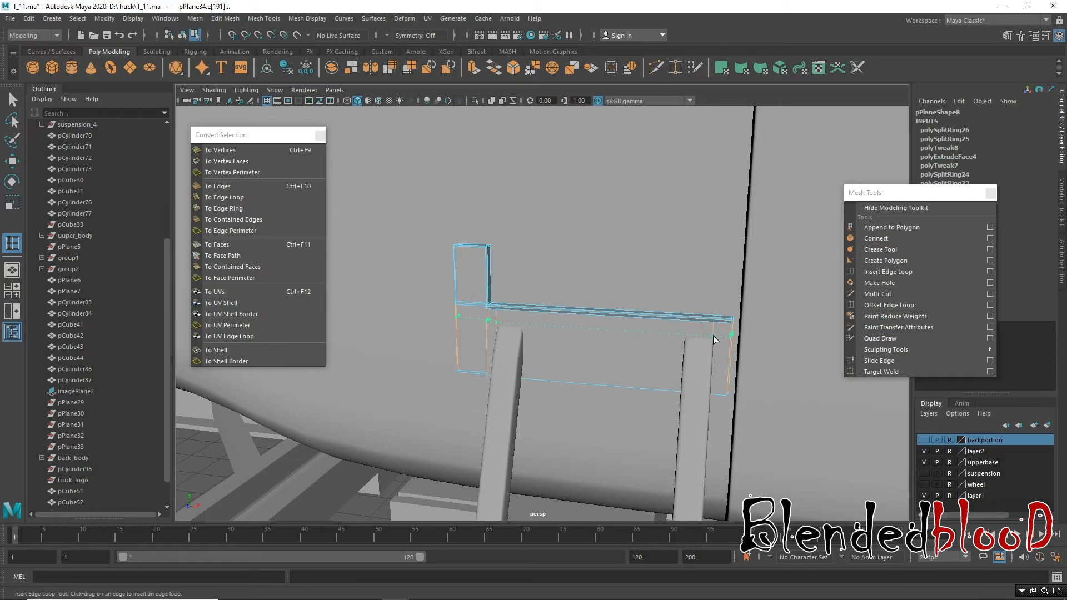
{"action": "left_click", "coordinate": [713, 336]}
{"action": "left_click_drag", "start_coordinate": [716, 389], "coordinate": [580, 395], "text": "alt"}
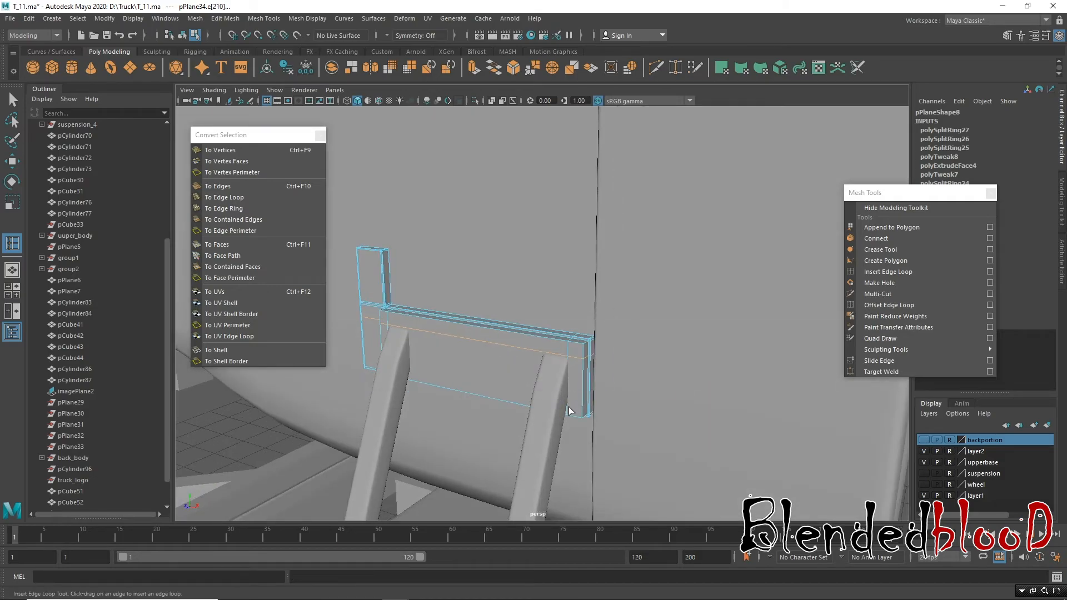
{"action": "left_click", "coordinate": [567, 409]}
{"action": "key", "text": "w"}
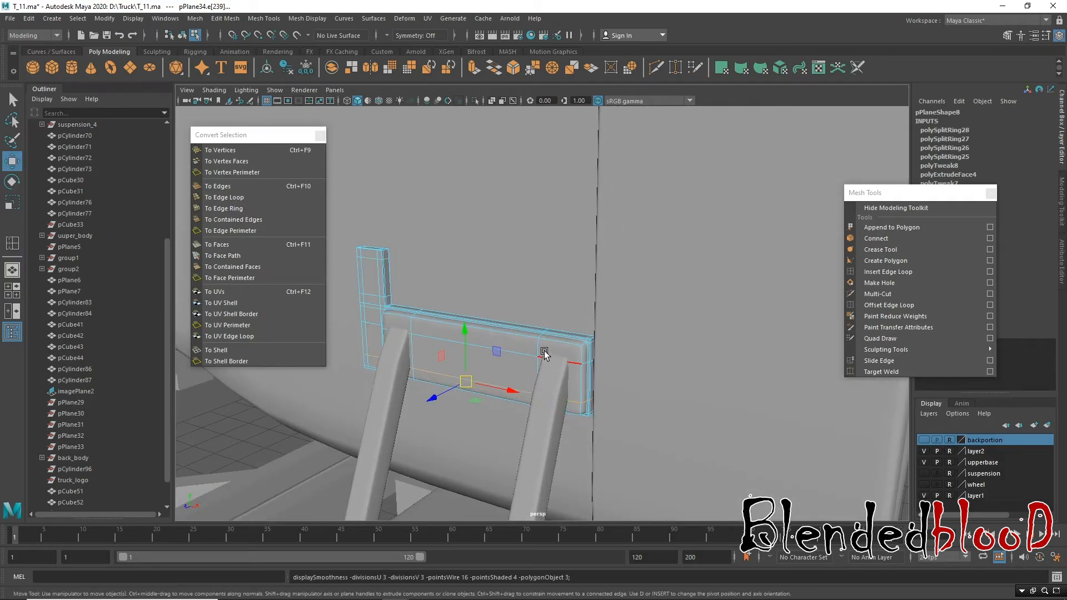
{"action": "scroll", "coordinate": [549, 343], "scroll_direction": "down", "scroll_amount": 5}
{"action": "right_click_drag", "start_coordinate": [533, 343], "coordinate": [582, 245]}
{"action": "left_click", "coordinate": [712, 387]}
Step: Widen the upright slightly by moving its outer-edge vertices along X to about 5.48, and return to object mode
{"action": "scroll", "coordinate": [582, 328], "scroll_direction": "down", "scroll_amount": 3}
{"action": "left_click", "coordinate": [656, 397]}
{"action": "mouse_move", "coordinate": [649, 398]}
{"action": "left_mouse_down", "text": "alt"}
{"action": "mouse_move", "coordinate": [506, 390]}
{"action": "mouse_move", "coordinate": [637, 379]}
{"action": "mouse_move", "coordinate": [662, 356]}
{"action": "mouse_move", "coordinate": [648, 355]}
{"action": "mouse_move", "coordinate": [651, 345]}
{"action": "mouse_move", "coordinate": [599, 375]}
{"action": "mouse_move", "coordinate": [592, 346]}
{"action": "mouse_move", "coordinate": [635, 406]}
{"action": "left_mouse_up", "text": "alt"}
{"action": "scroll", "coordinate": [546, 354], "scroll_direction": "up", "scroll_amount": 4}
{"action": "left_click", "coordinate": [531, 302]}
{"action": "right_click_drag", "start_coordinate": [615, 246], "coordinate": [576, 231]}
{"action": "left_click_drag", "start_coordinate": [578, 198], "coordinate": [639, 351]}
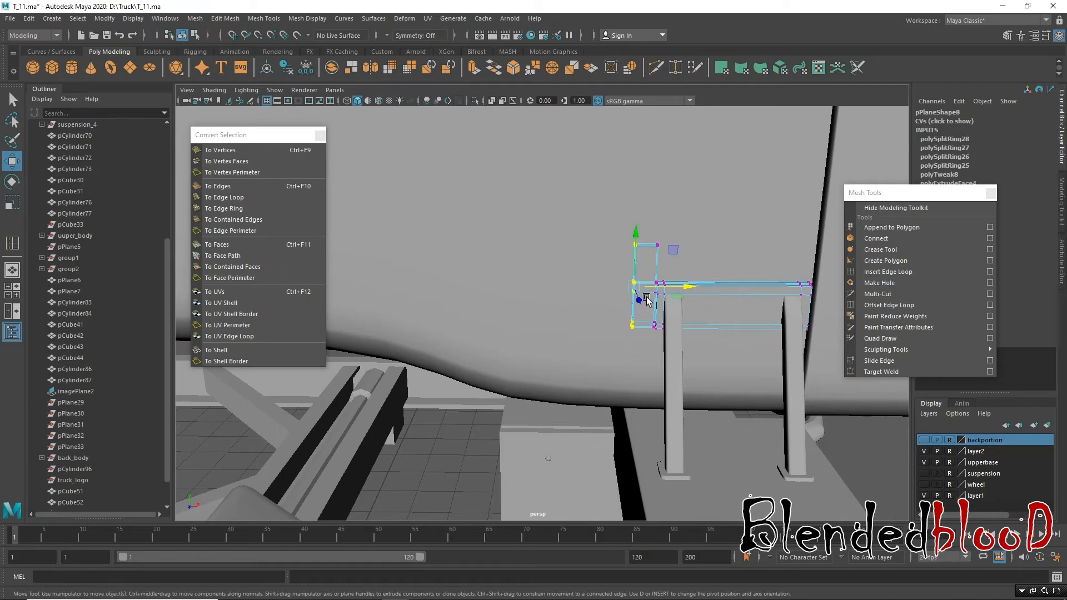
{"action": "mouse_move", "coordinate": [692, 286]}
{"action": "left_mouse_down"}
{"action": "mouse_move", "coordinate": [675, 290]}
{"action": "mouse_move", "coordinate": [685, 288]}
{"action": "left_mouse_up"}
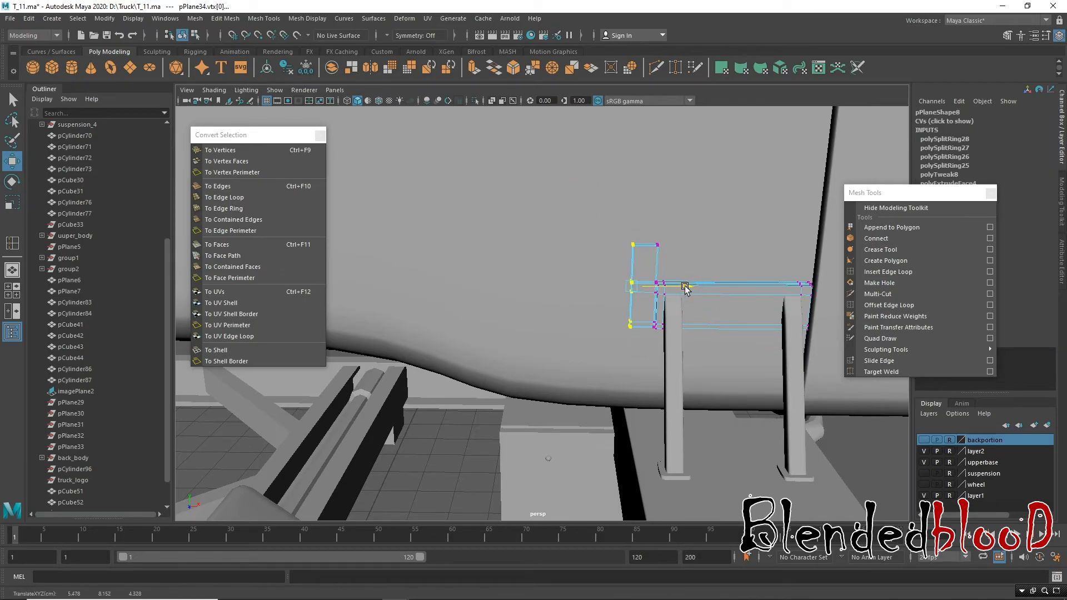
{"action": "right_click_drag", "start_coordinate": [712, 295], "coordinate": [743, 271]}
{"action": "right_click_drag", "start_coordinate": [758, 319], "coordinate": [539, 217], "text": "alt"}
{"action": "left_click_drag", "start_coordinate": [728, 351], "coordinate": [674, 352], "text": "alt"}
{"action": "left_click", "coordinate": [813, 435]}
Step: Delete the construction history of the L-shaped piece and both bars and combine them into one mesh
{"action": "left_click_drag", "start_coordinate": [765, 433], "coordinate": [814, 439], "text": "alt"}
{"action": "right_click_drag", "start_coordinate": [814, 440], "coordinate": [658, 320], "text": "alt"}
{"action": "left_click_drag", "start_coordinate": [656, 319], "coordinate": [607, 338], "text": "alt"}
{"action": "right_click_drag", "start_coordinate": [601, 336], "coordinate": [587, 433], "text": "alt"}
{"action": "left_click", "coordinate": [543, 333]}
{"action": "right_click_drag", "start_coordinate": [537, 346], "coordinate": [541, 477], "text": "alt"}
{"action": "left_click", "coordinate": [530, 411]}
{"action": "left_click", "coordinate": [496, 392], "text": "shift"}
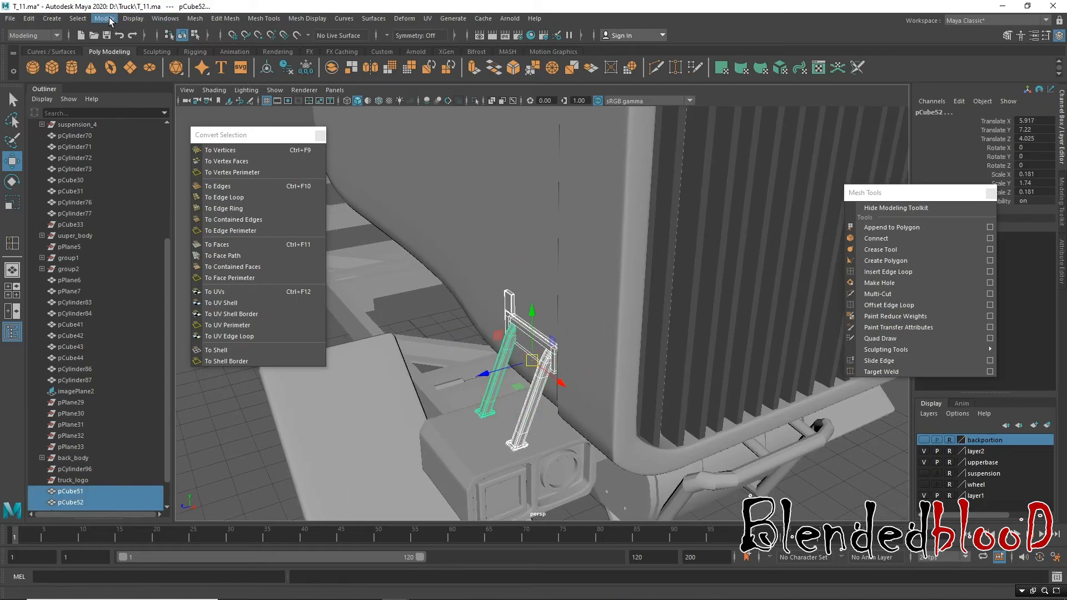
{"action": "left_click", "coordinate": [24, 18]}
{"action": "mouse_move", "coordinate": [92, 162]}
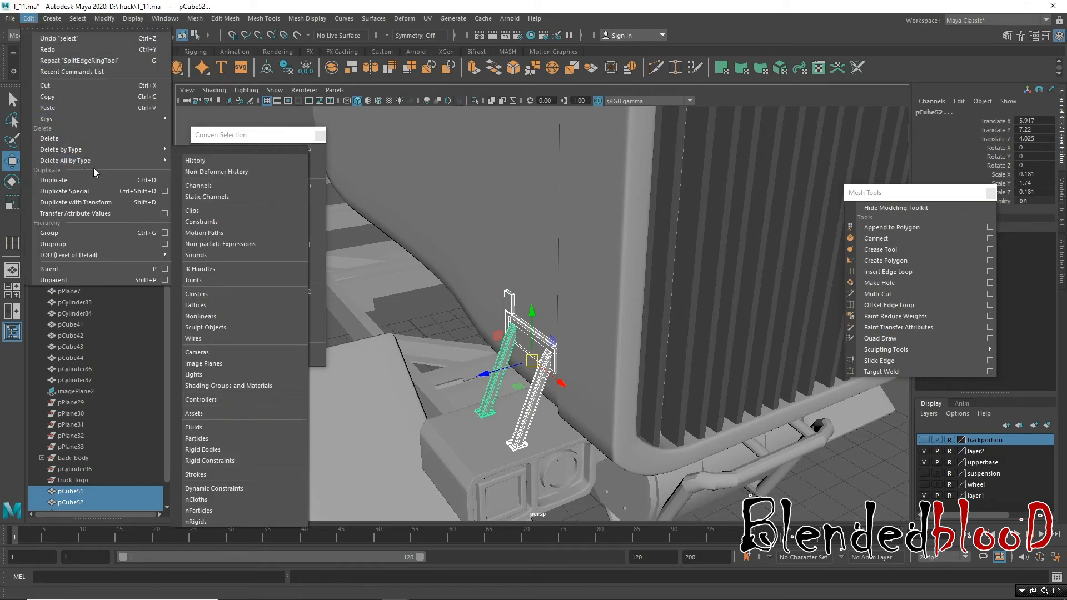
{"action": "left_click", "coordinate": [196, 161]}
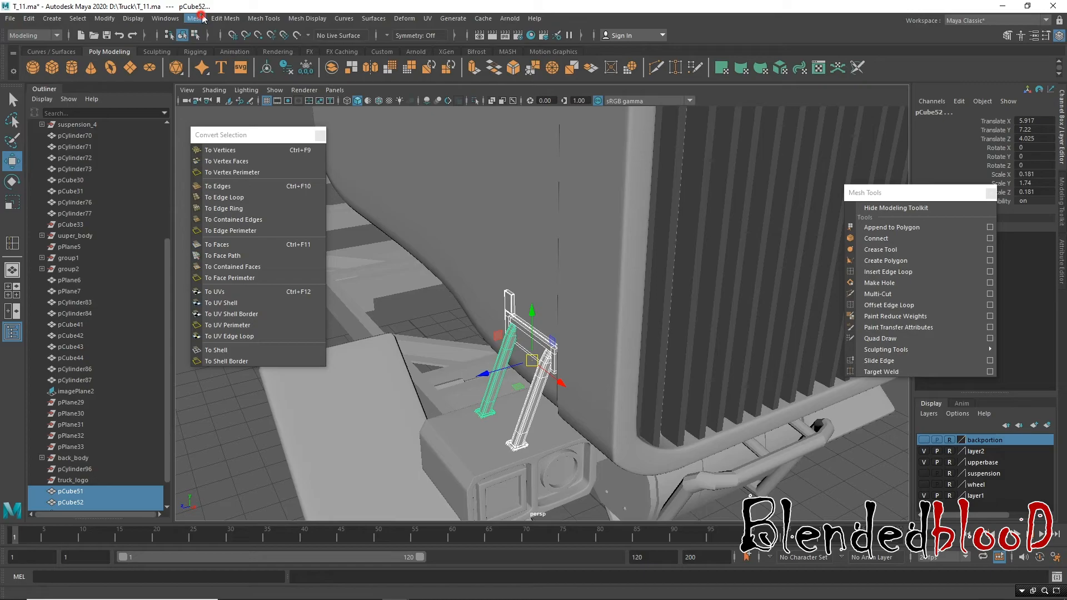
{"action": "left_click", "coordinate": [196, 18]}
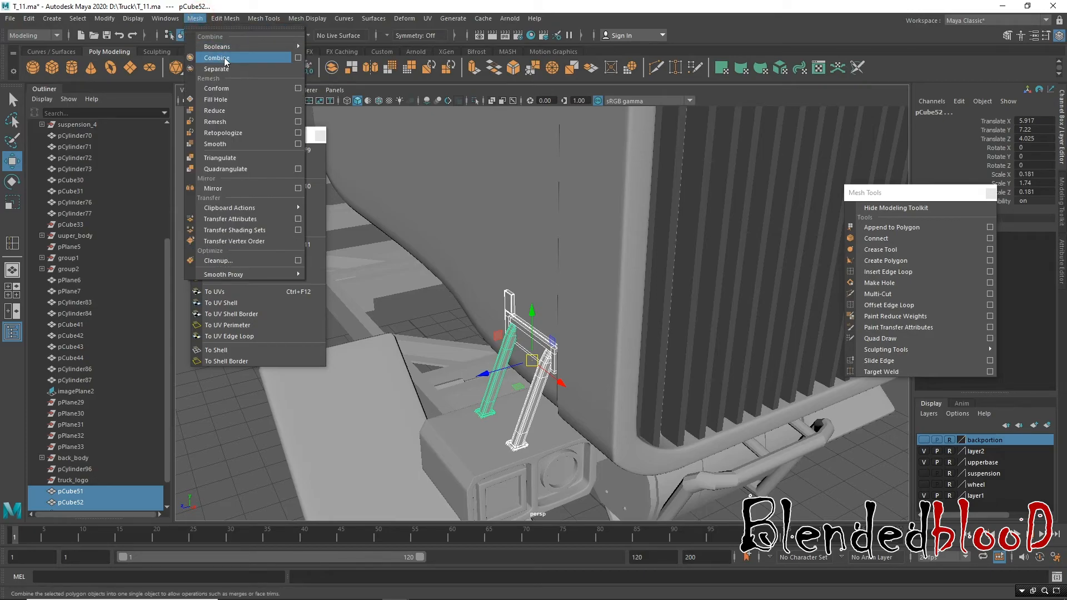
{"action": "left_click", "coordinate": [224, 59]}
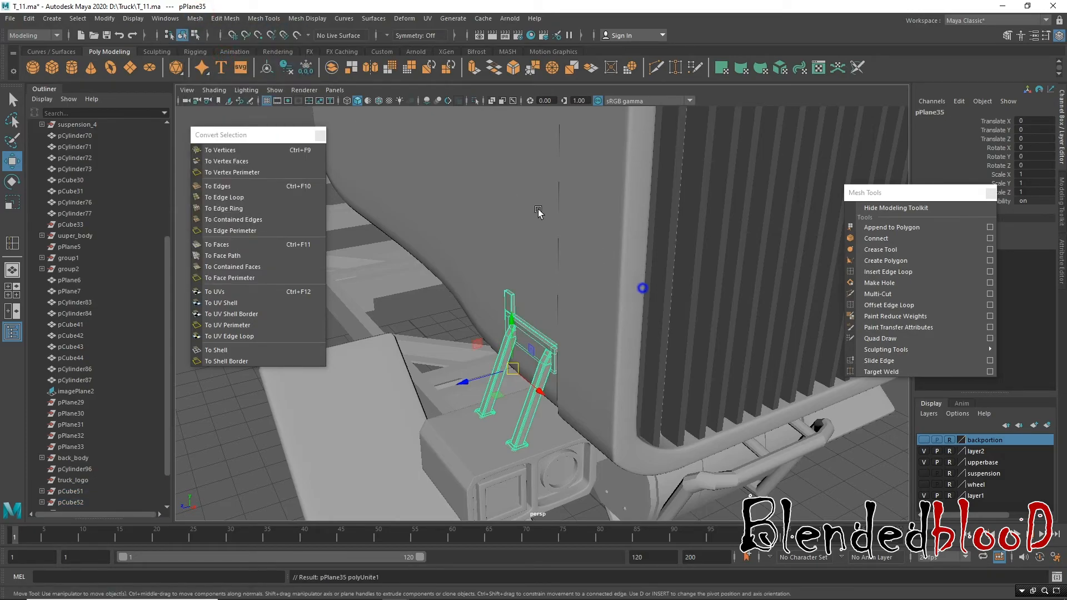
Step: Duplicate the round headlight's ring, raise the copy to Translate Y 1.66 and move it outward to Translate Z 1.828
{"action": "right_click_drag", "start_coordinate": [538, 211], "coordinate": [444, 183], "text": "alt"}
{"action": "left_click_drag", "start_coordinate": [543, 365], "coordinate": [823, 416], "text": "alt"}
{"action": "left_click", "coordinate": [851, 422]}
{"action": "left_click_drag", "start_coordinate": [726, 388], "coordinate": [729, 411], "text": "alt"}
{"action": "right_click_drag", "start_coordinate": [681, 382], "coordinate": [659, 464], "text": "alt"}
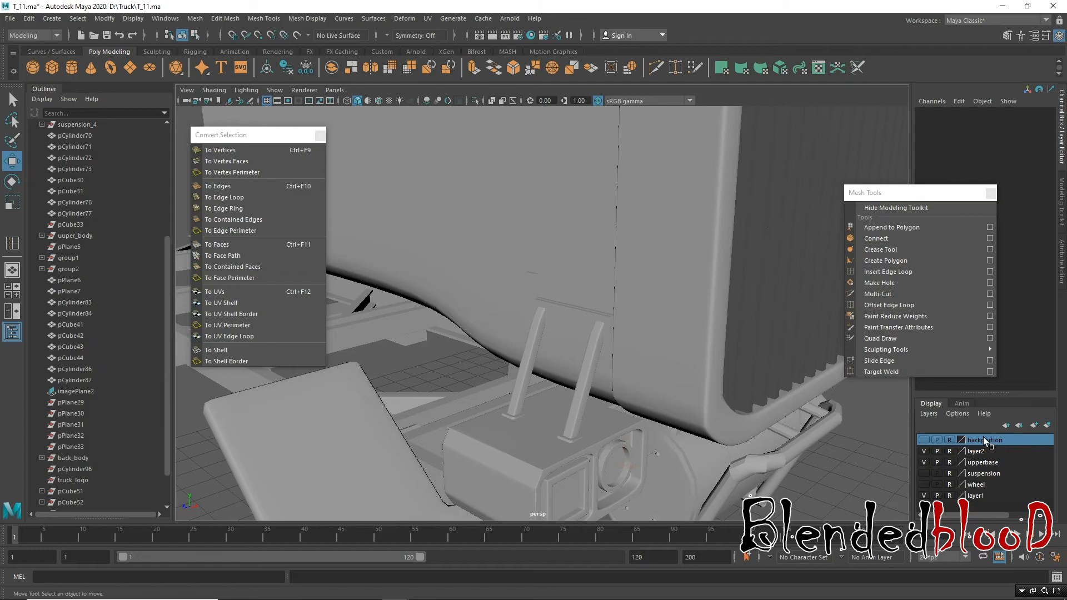
{"action": "left_click", "coordinate": [631, 477]}
{"action": "left_click_drag", "start_coordinate": [674, 490], "coordinate": [645, 431], "text": "alt"}
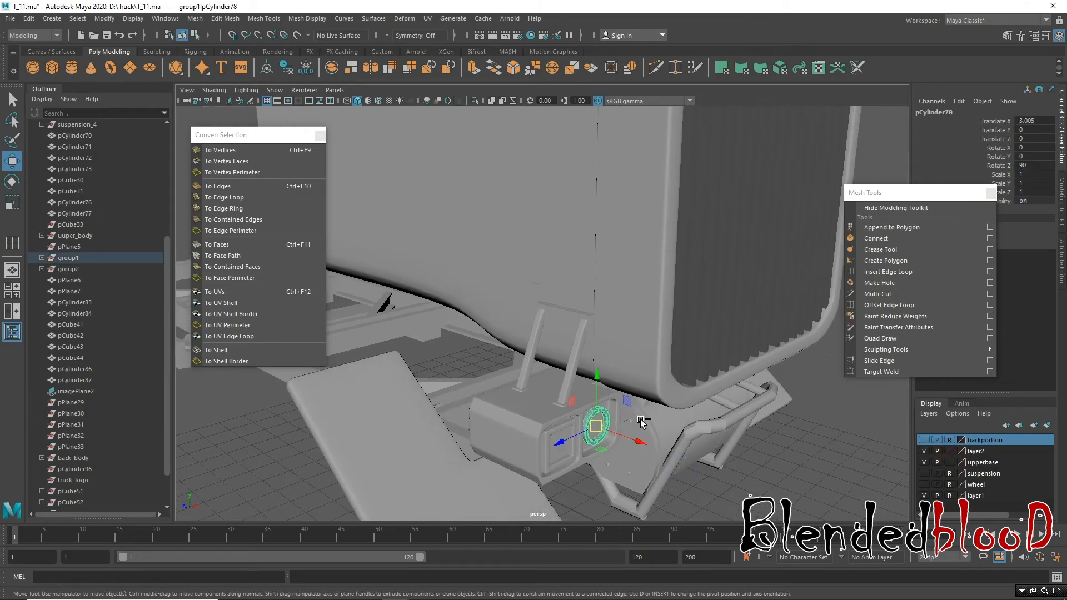
{"action": "left_click_drag", "start_coordinate": [593, 405], "coordinate": [605, 308], "text": "shift"}
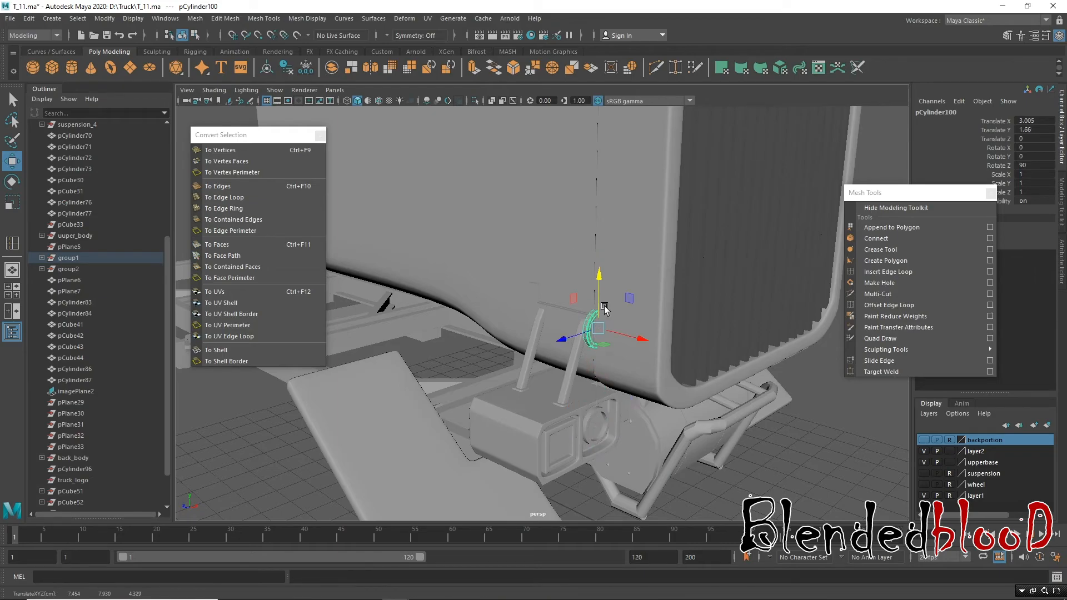
{"action": "left_click_drag", "start_coordinate": [563, 341], "coordinate": [497, 379]}
Step: Set the copied ring's X rotation to -90
{"action": "key", "text": "e"}
{"action": "left_click", "coordinate": [1035, 148]}
{"action": "type", "text": "-"}
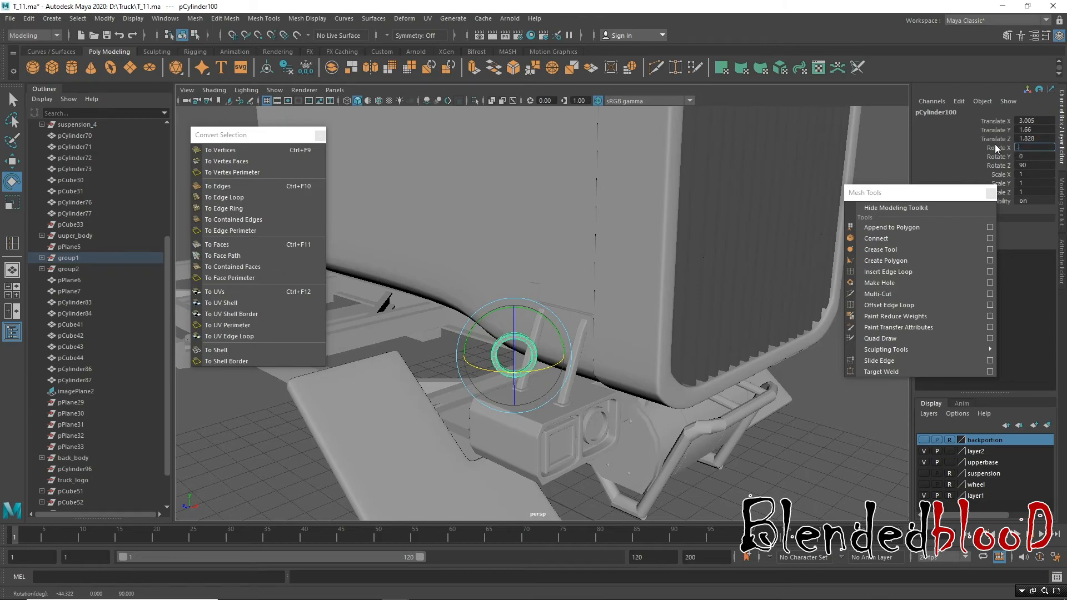
{"action": "type", "text": "90"}
{"action": "key", "text": "Return"}
{"action": "key", "text": "w"}
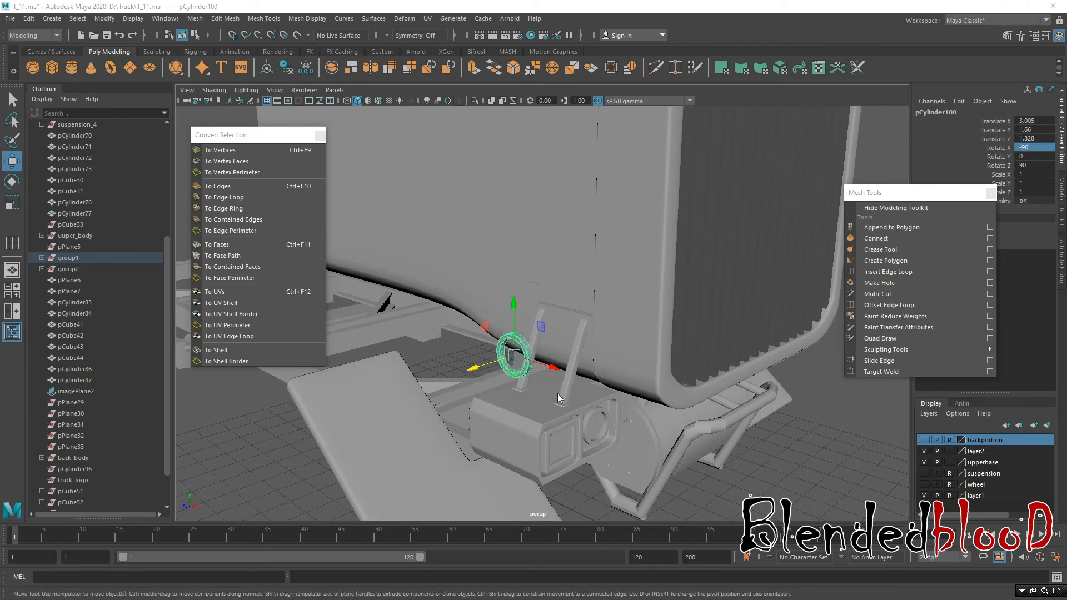
Step: Scale the ring uniformly to 0.22 and place it on the upright's upper end at Translate X 1.616, Y 2.048
{"action": "key", "text": "space"}
{"action": "key", "text": "space"}
{"action": "left_click_drag", "start_coordinate": [810, 349], "coordinate": [357, 317]}
{"action": "key", "text": "r"}
{"action": "key", "text": "w"}
{"action": "left_click_drag", "start_coordinate": [445, 324], "coordinate": [447, 225]}
{"action": "left_click_drag", "start_coordinate": [508, 254], "coordinate": [497, 255]}
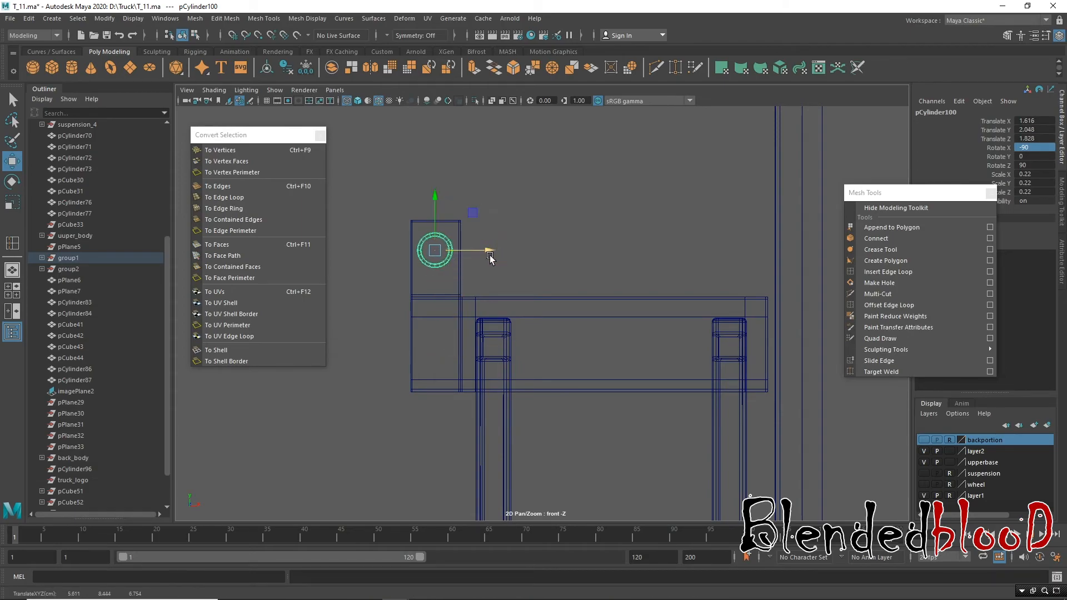
Step: Duplicate the small ring and lower the copy to Translate Y 1.66 at the upright's lower end
{"action": "key", "text": "ctrl+d"}
{"action": "left_click_drag", "start_coordinate": [435, 196], "coordinate": [445, 298]}
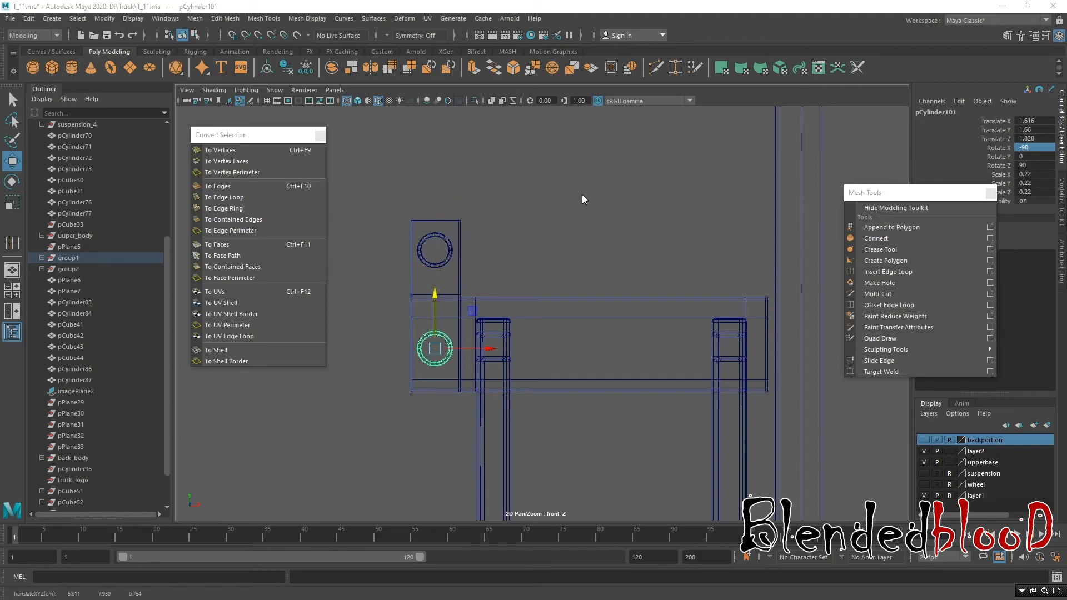
{"action": "key", "text": "space"}
{"action": "key", "text": "space"}
Step: Select both small rings and move them along Z onto the upright's front face, to Translate Z 0.031
{"action": "left_click_drag", "start_coordinate": [584, 258], "coordinate": [439, 305], "text": "alt"}
{"action": "right_click_drag", "start_coordinate": [424, 310], "coordinate": [424, 397], "text": "alt"}
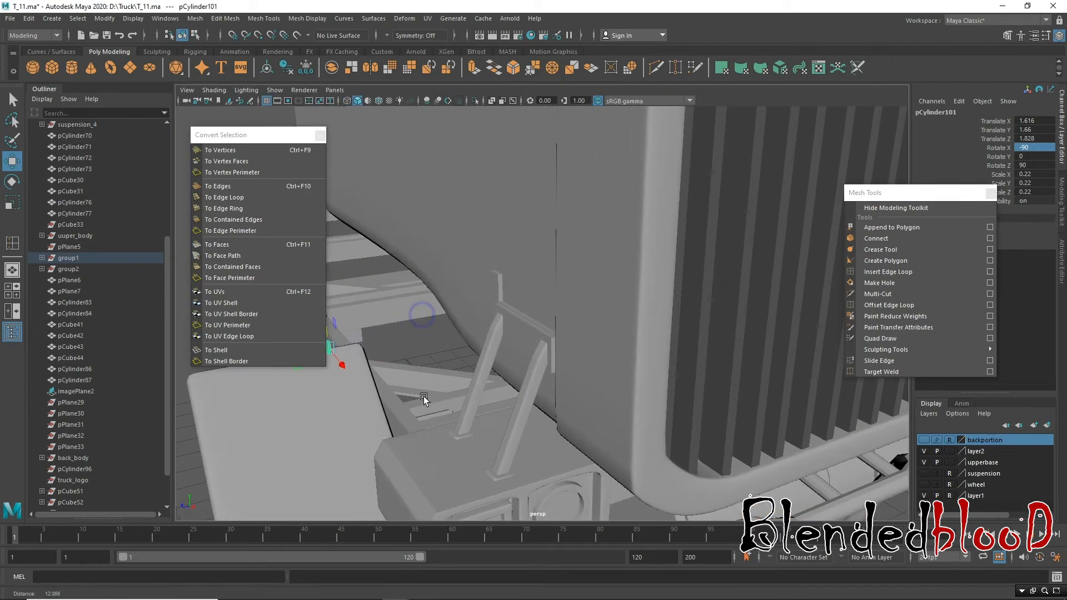
{"action": "middle_click_drag", "start_coordinate": [424, 392], "coordinate": [533, 355], "text": "alt"}
{"action": "right_click_drag", "start_coordinate": [506, 295], "coordinate": [536, 441], "text": "alt"}
{"action": "left_click_drag", "start_coordinate": [537, 441], "coordinate": [411, 266], "text": "alt"}
{"action": "left_click_drag", "start_coordinate": [349, 278], "coordinate": [683, 266]}
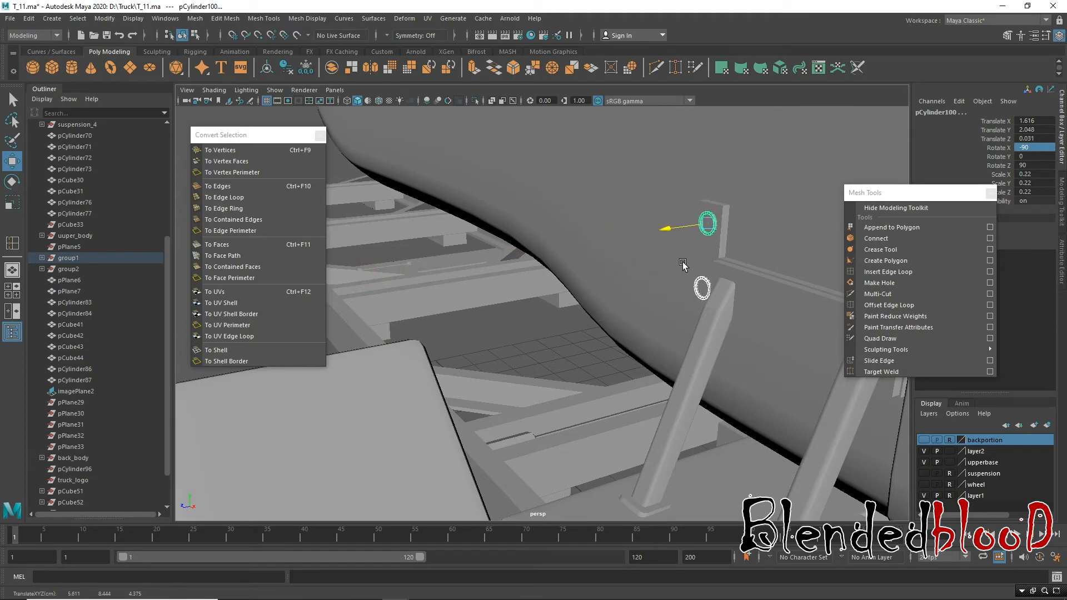
Step: Combine both rings with the bracket mesh and center the combined object's pivot
{"action": "left_click_drag", "start_coordinate": [714, 309], "coordinate": [771, 305], "text": "alt"}
{"action": "middle_click_drag", "start_coordinate": [771, 306], "coordinate": [602, 328], "text": "alt"}
{"action": "left_click", "coordinate": [677, 285], "text": "shift"}
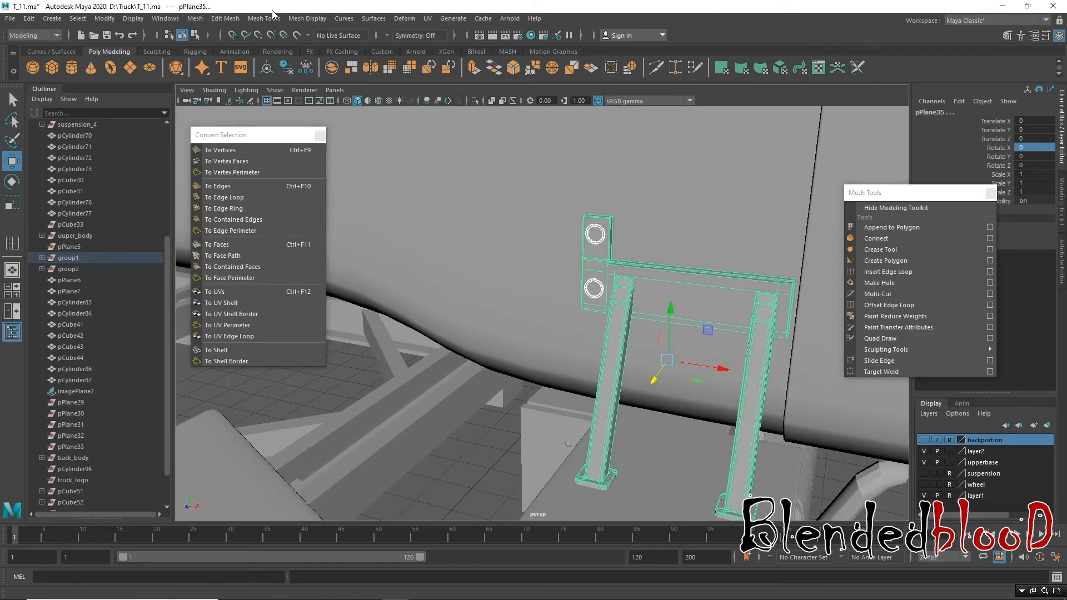
{"action": "left_click", "coordinate": [195, 18]}
{"action": "left_click", "coordinate": [225, 58]}
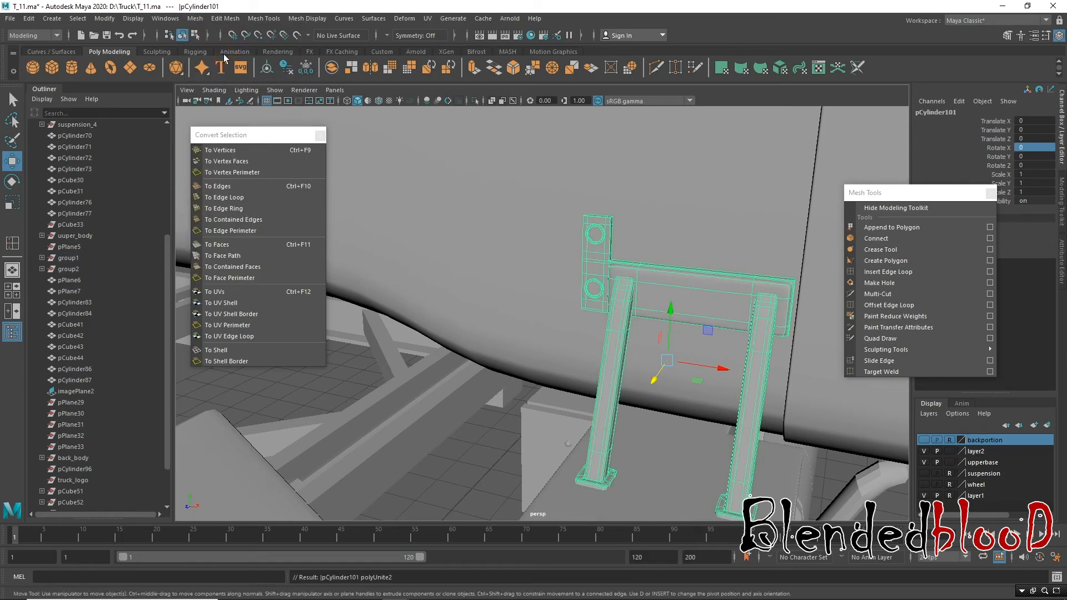
{"action": "left_click", "coordinate": [108, 20]}
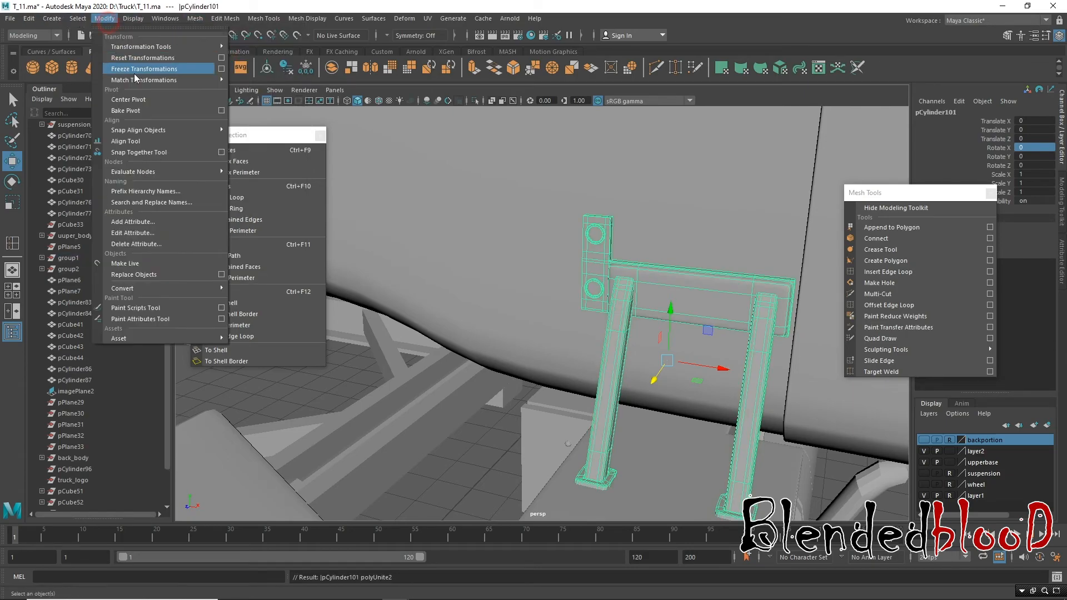
{"action": "left_click", "coordinate": [143, 101]}
{"action": "right_click_drag", "start_coordinate": [732, 268], "coordinate": [434, 107], "text": "alt"}
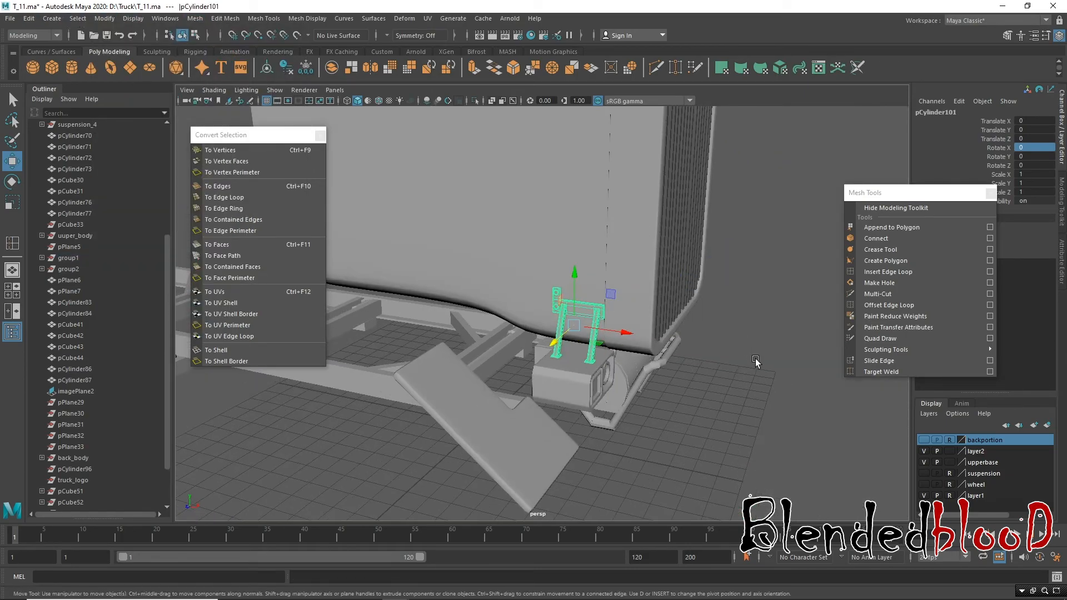
{"action": "left_click", "coordinate": [720, 396]}
Step: Move the bracket's pivot along Z to the truck's centre line in the side view, leaving the mesh in place
{"action": "left_click_drag", "start_coordinate": [720, 396], "coordinate": [552, 345], "text": "alt"}
{"action": "left_click", "coordinate": [561, 364]}
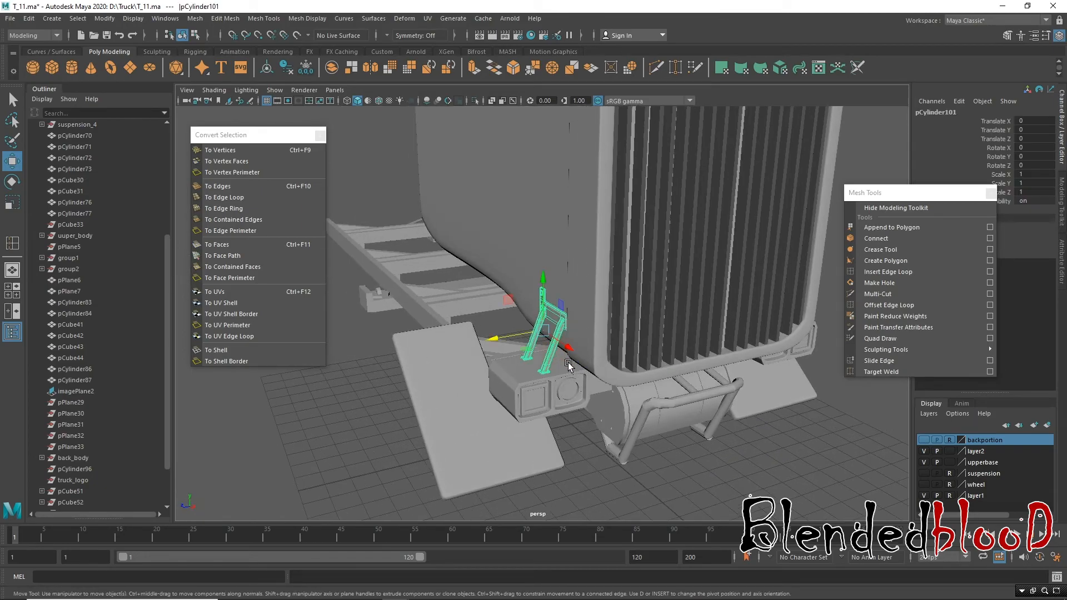
{"action": "key", "text": "space"}
{"action": "key", "text": "space"}
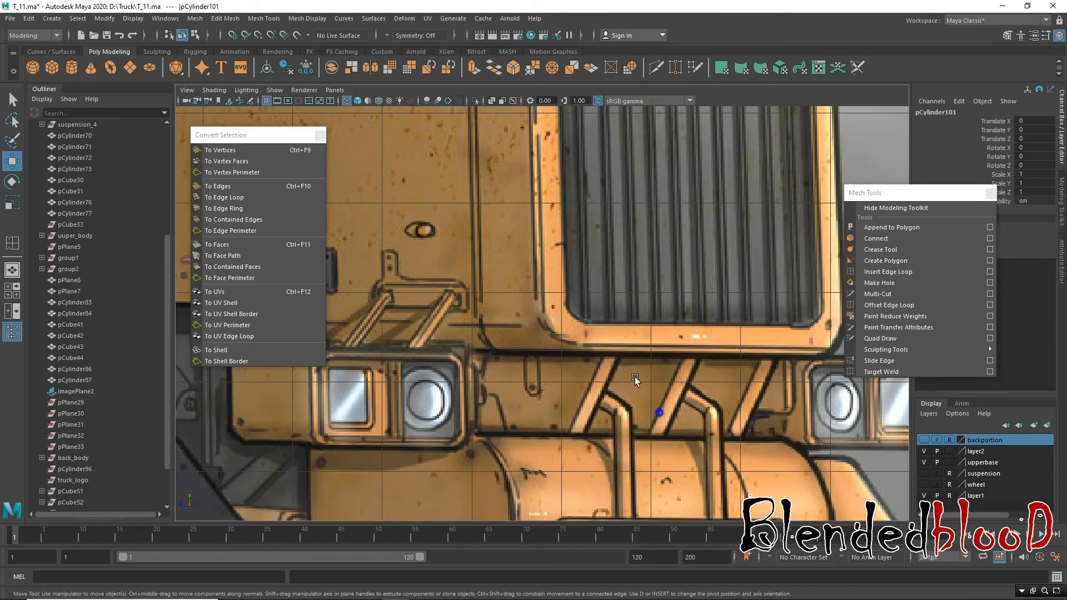
{"action": "scroll", "coordinate": [667, 422], "scroll_direction": "down", "scroll_amount": 10}
{"action": "key", "text": "f"}
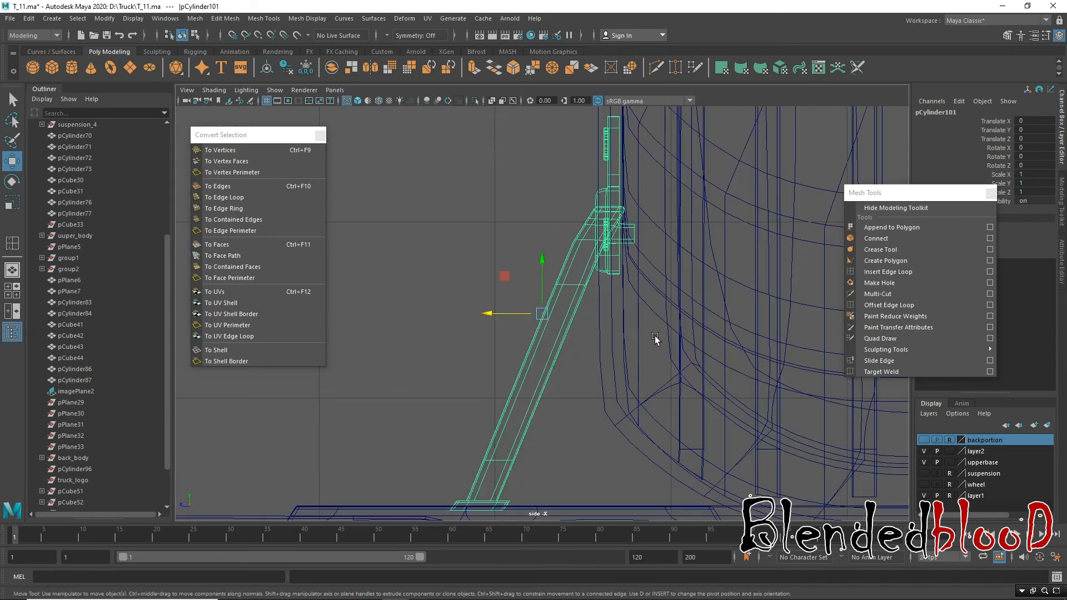
{"action": "scroll", "coordinate": [647, 324], "scroll_direction": "down", "scroll_amount": 4}
{"action": "middle_click_drag", "start_coordinate": [653, 297], "coordinate": [587, 312], "text": "alt"}
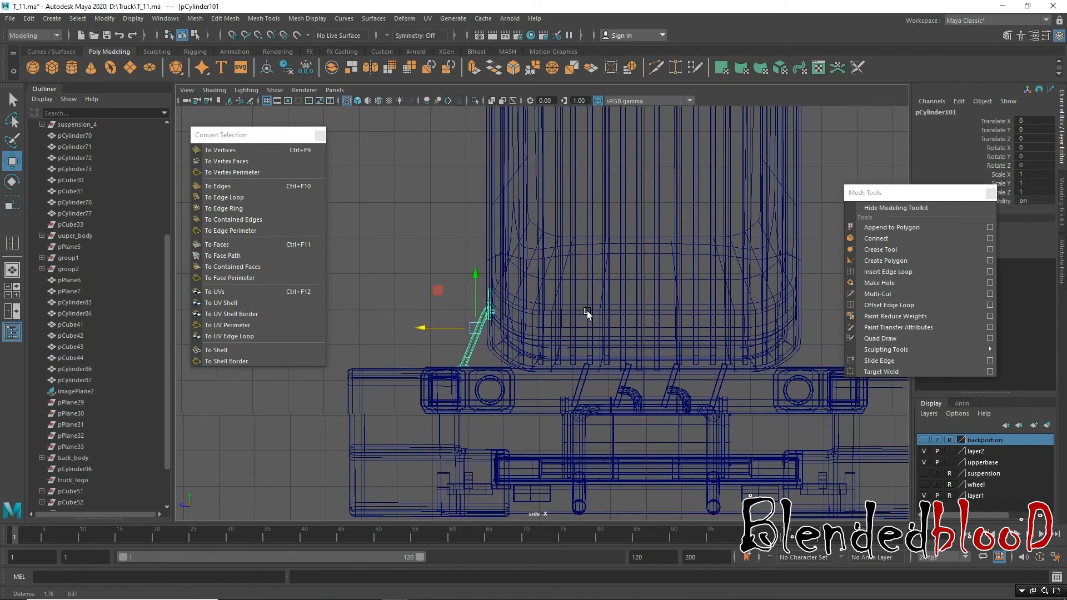
{"action": "key", "text": "d"}
{"action": "left_click_drag", "start_coordinate": [422, 327], "coordinate": [600, 347]}
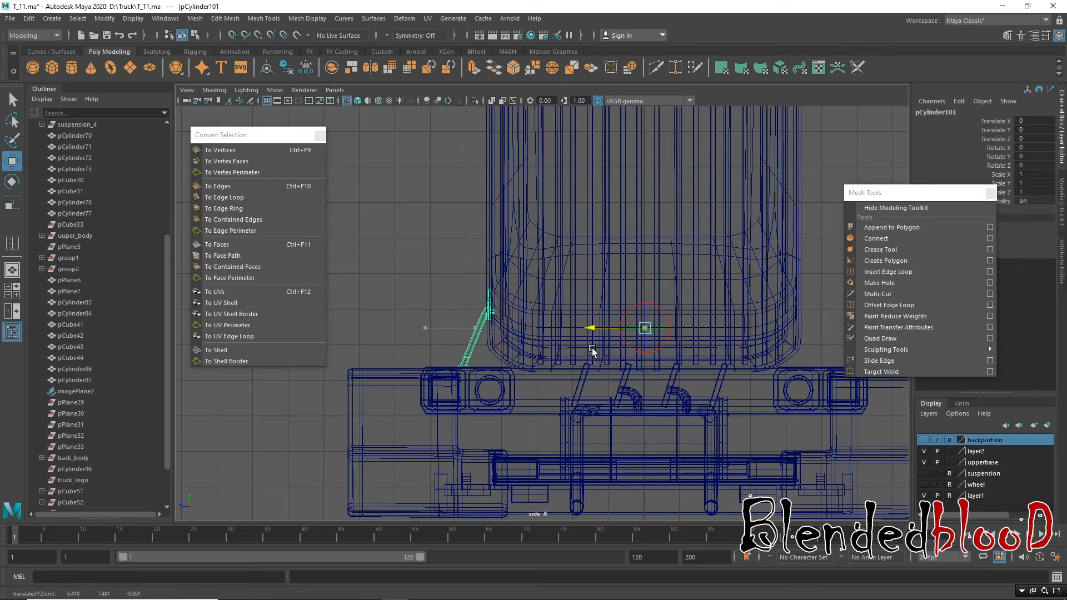
{"action": "left_click_drag", "start_coordinate": [595, 351], "coordinate": [592, 349]}
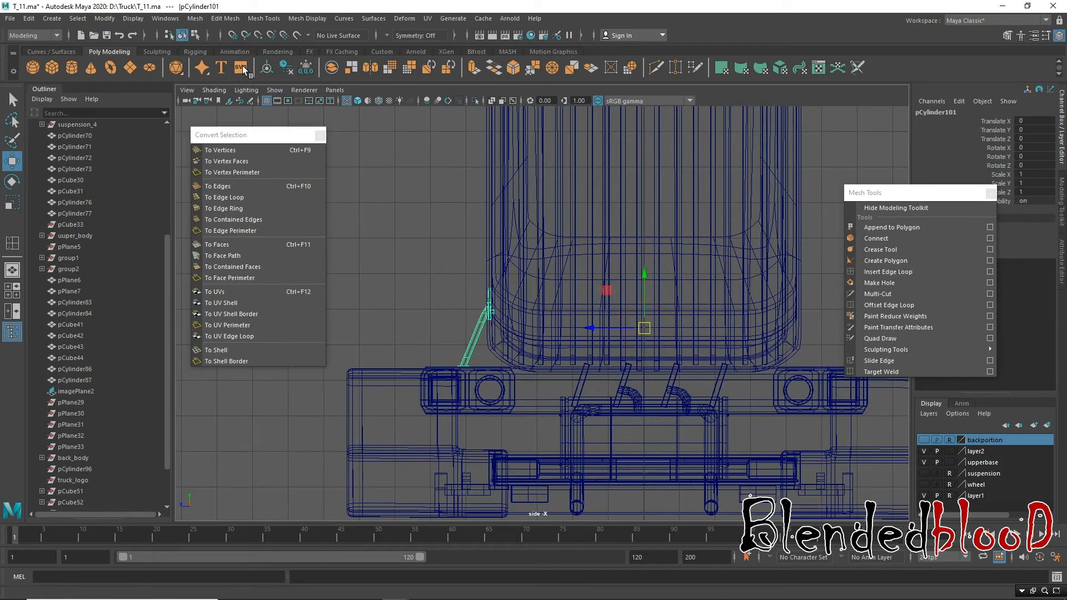
Step: Mirror the bracket to the cab's other side with Duplicate Special as one instance at Scale Z -1, then deselect it
{"action": "left_click", "coordinate": [29, 18]}
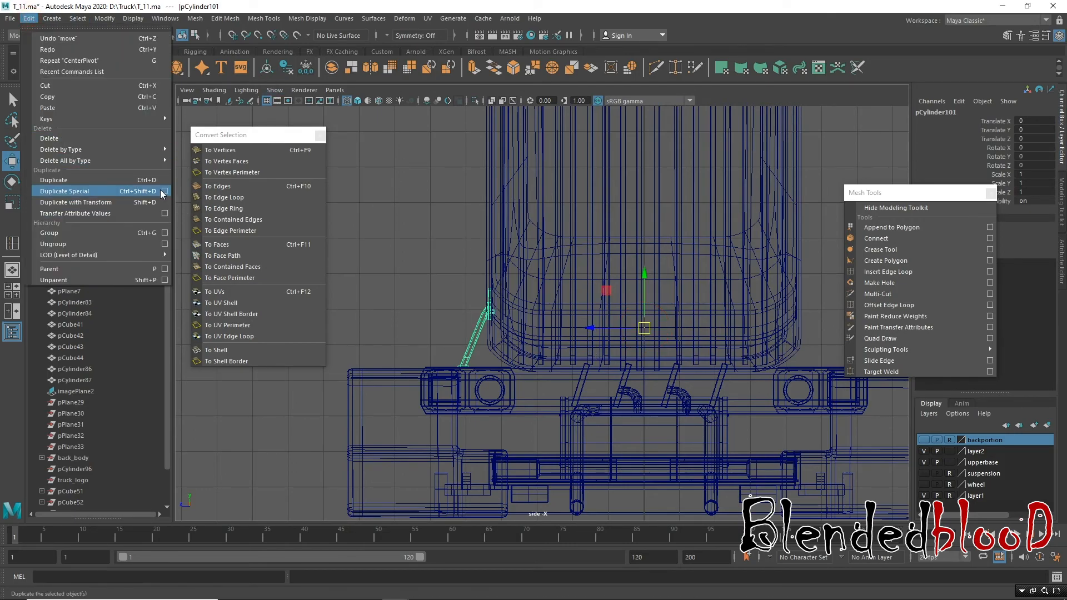
{"action": "left_click", "coordinate": [165, 192]}
{"action": "left_click", "coordinate": [295, 350]}
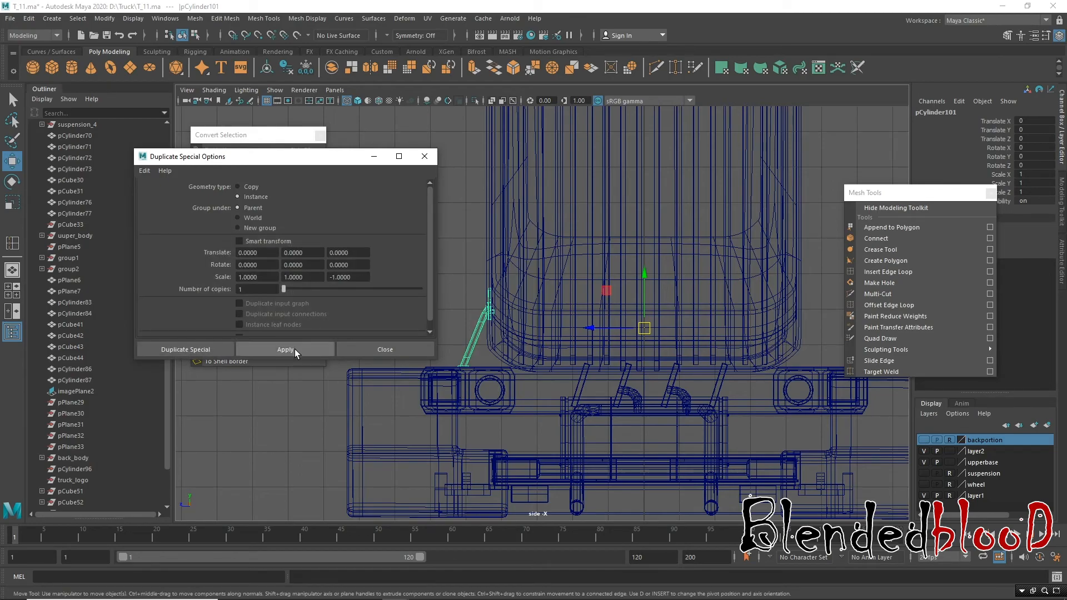
{"action": "left_click", "coordinate": [352, 349]}
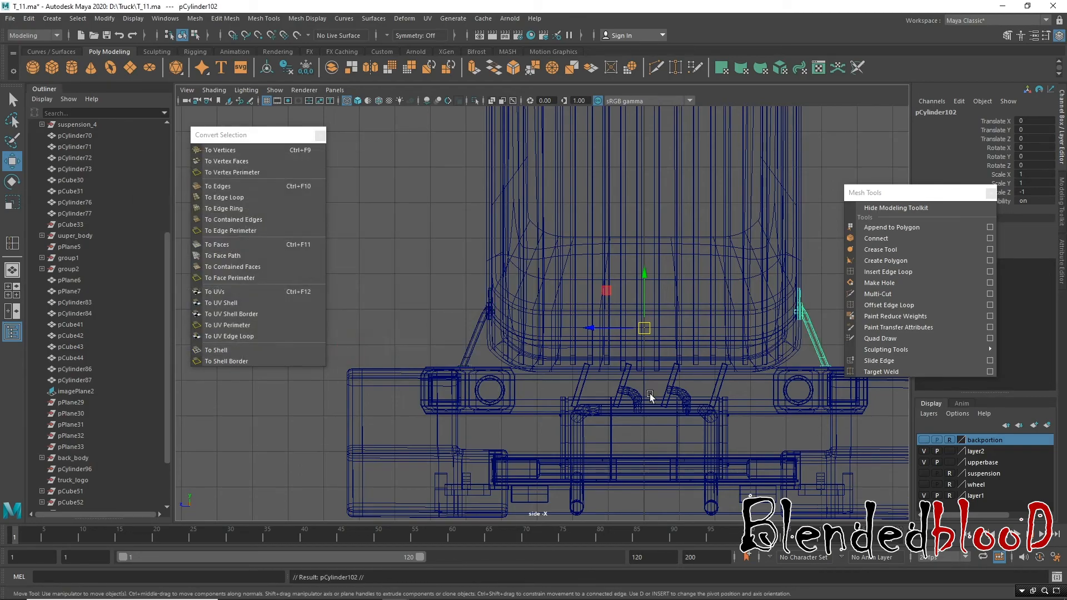
{"action": "key", "text": "space"}
{"action": "key", "text": "space"}
{"action": "left_click_drag", "start_coordinate": [762, 268], "coordinate": [610, 245], "text": "alt"}
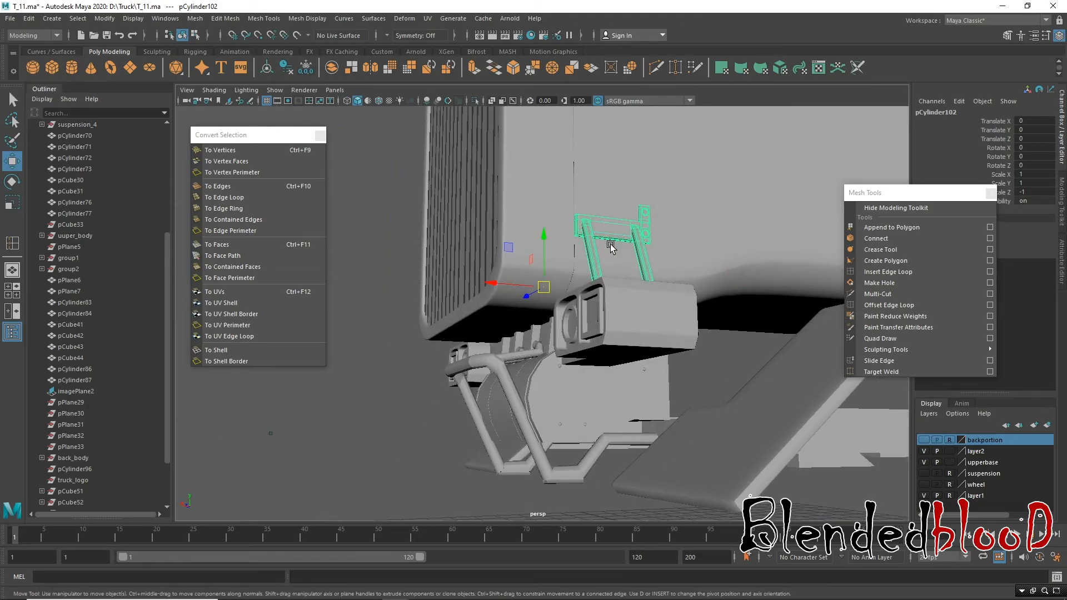
{"action": "left_click_drag", "start_coordinate": [596, 258], "coordinate": [513, 297], "text": "alt"}
{"action": "left_click_drag", "start_coordinate": [388, 267], "coordinate": [507, 269], "text": "alt"}
{"action": "right_click_drag", "start_coordinate": [755, 388], "coordinate": [589, 295], "text": "alt"}
{"action": "left_click", "coordinate": [692, 284]}
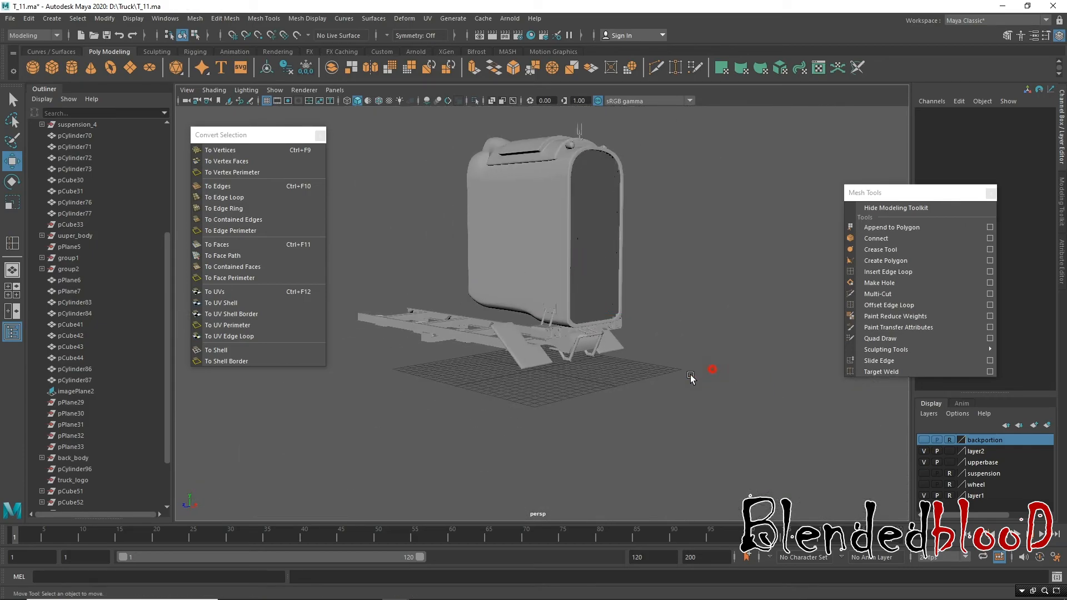
Step: Make the backportion, suspension and wheel layers visible so the whole truck is shown
{"action": "left_click_drag", "start_coordinate": [710, 369], "coordinate": [893, 435], "text": "alt"}
{"action": "left_click", "coordinate": [924, 439]}
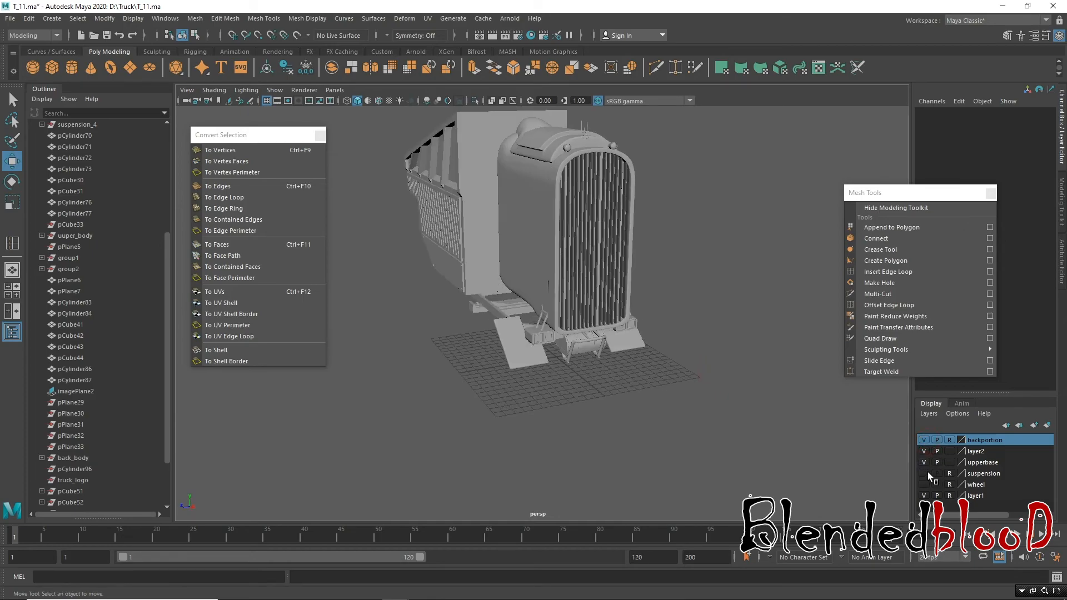
{"action": "left_click", "coordinate": [924, 484]}
Step: Examine the complete truck from the rear, above and front, including the dump body, wheels and cab
{"action": "left_click_drag", "start_coordinate": [723, 430], "coordinate": [662, 382], "text": "alt"}
{"action": "right_click_drag", "start_coordinate": [662, 381], "coordinate": [624, 362], "text": "alt"}
{"action": "left_click_drag", "start_coordinate": [407, 290], "coordinate": [556, 311], "text": "alt"}
{"action": "middle_click_drag", "start_coordinate": [556, 312], "coordinate": [612, 274], "text": "alt"}
{"action": "scroll", "coordinate": [553, 274], "scroll_direction": "up", "scroll_amount": 4}
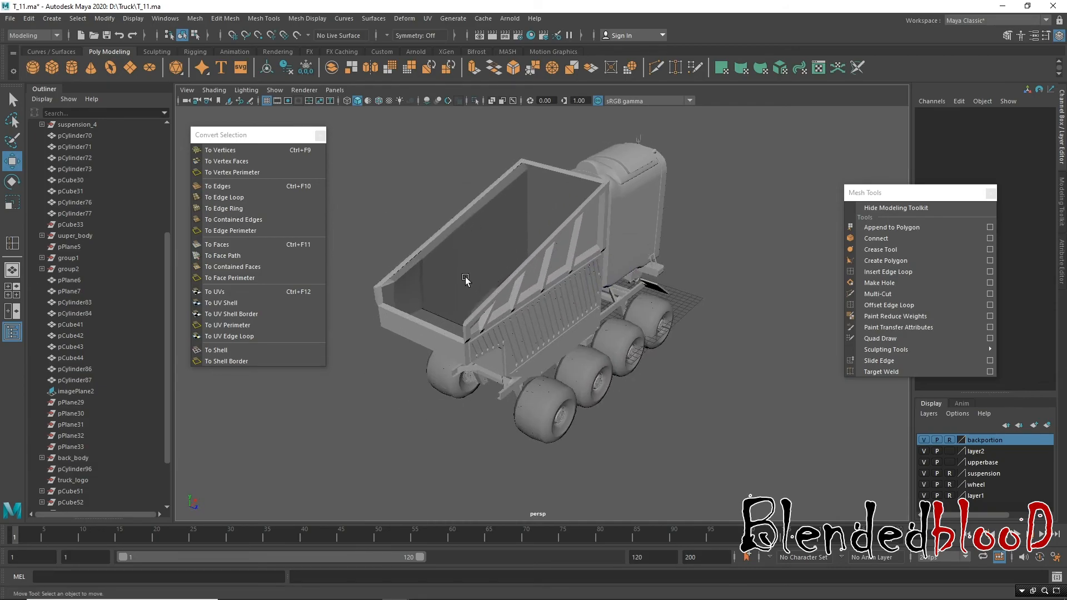
{"action": "left_click_drag", "start_coordinate": [694, 254], "coordinate": [550, 250], "text": "alt"}
{"action": "right_click_drag", "start_coordinate": [624, 209], "coordinate": [572, 173], "text": "alt"}
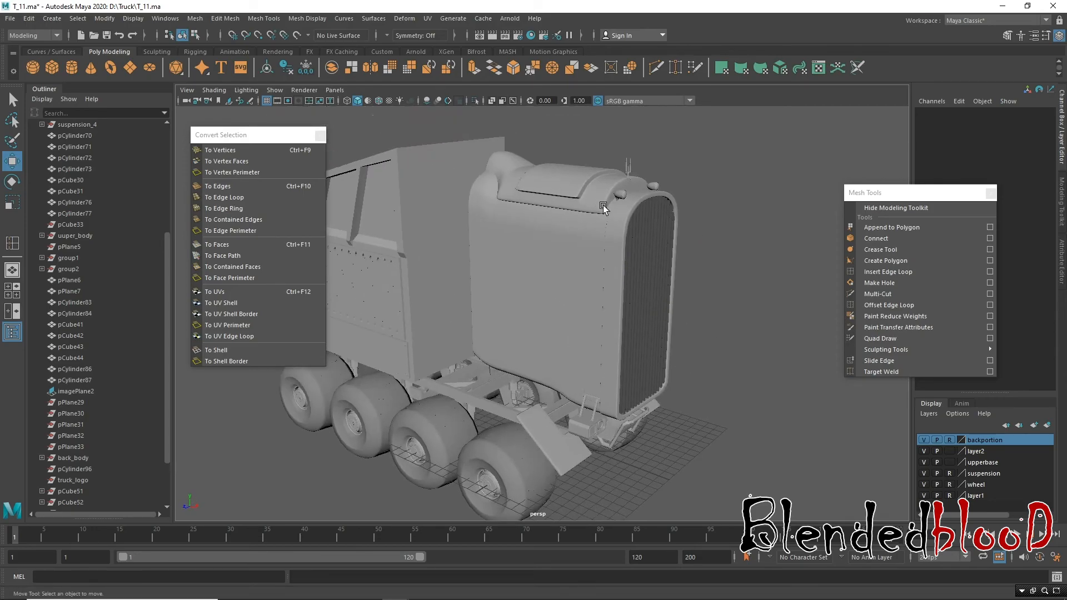
{"action": "right_click_drag", "start_coordinate": [670, 479], "coordinate": [618, 429], "text": "alt"}
{"action": "middle_click_drag", "start_coordinate": [622, 372], "coordinate": [712, 415], "text": "alt"}
Step: Close the floating Convert Selection and Mesh Tools menus and delete the construction history of all objects in the scene
{"action": "left_click_drag", "start_coordinate": [394, 149], "coordinate": [770, 470]}
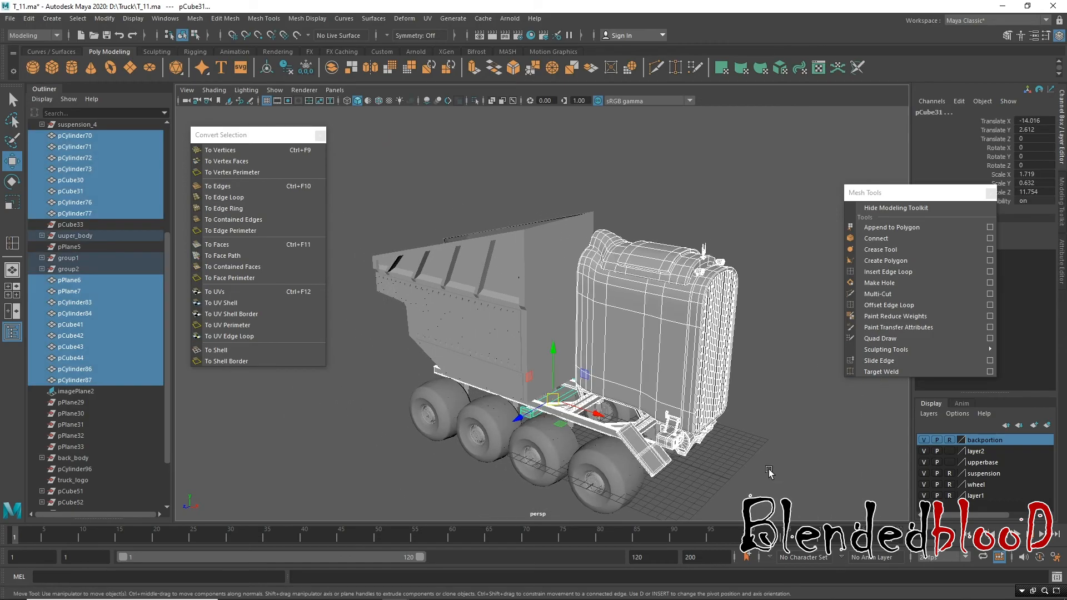
{"action": "scroll", "coordinate": [741, 433], "scroll_direction": "up", "scroll_amount": 5}
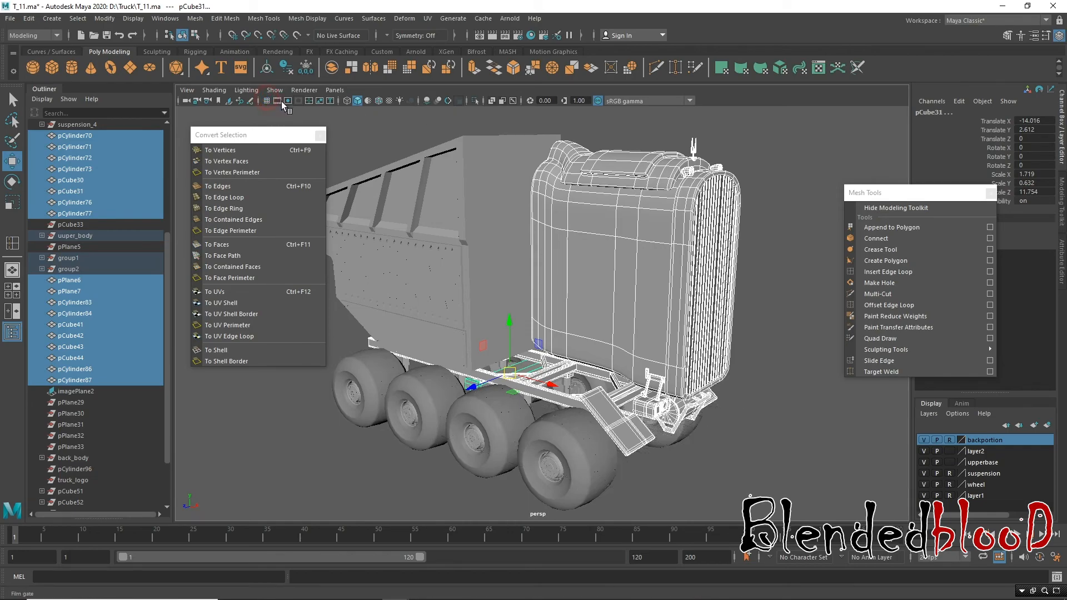
{"action": "left_click", "coordinate": [320, 135]}
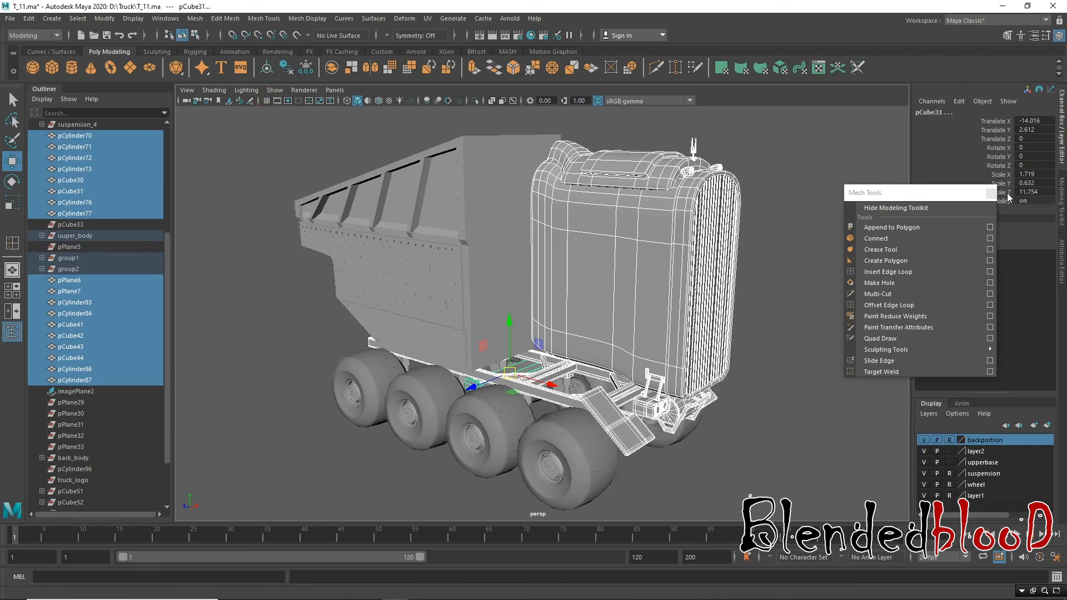
{"action": "left_click", "coordinate": [991, 192]}
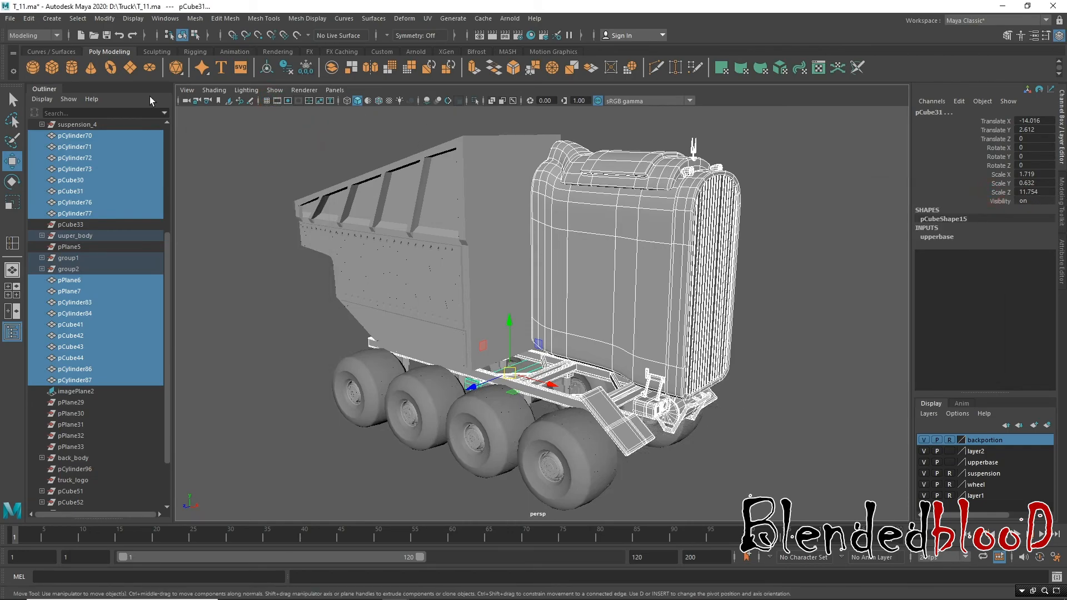
{"action": "left_click", "coordinate": [32, 19]}
{"action": "mouse_move", "coordinate": [101, 161]}
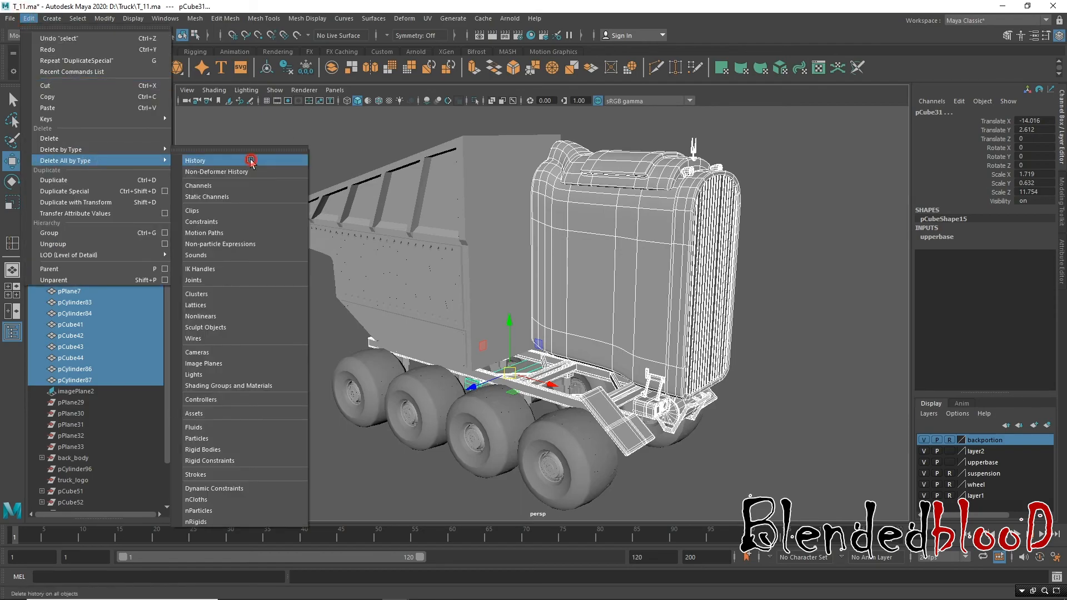
{"action": "left_click", "coordinate": [250, 161]}
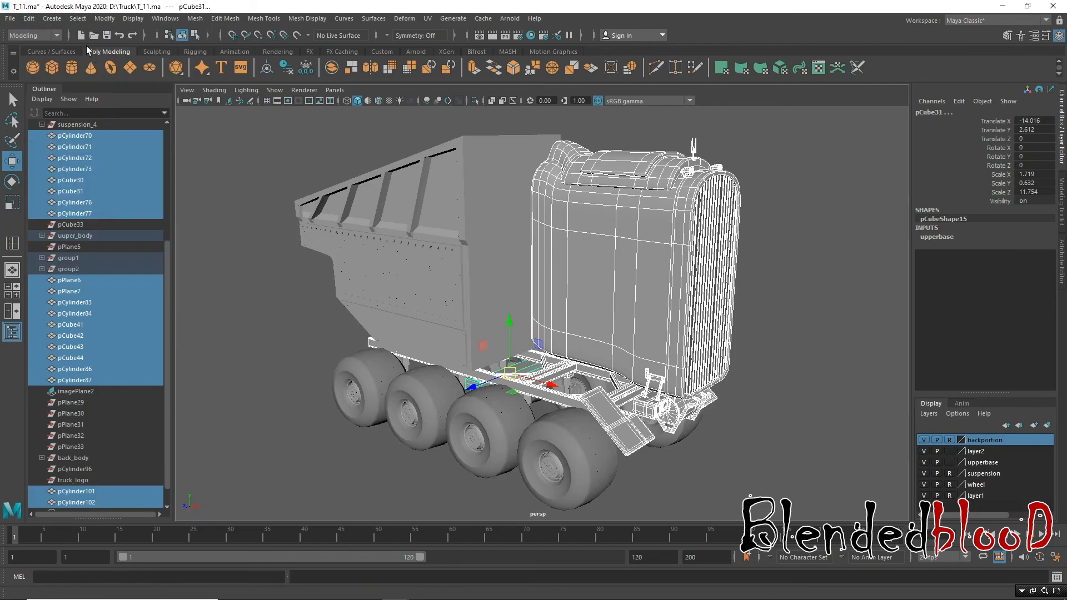
Step: Deselect everything and switch the perspective view to bounding box display
{"action": "left_click", "coordinate": [233, 137]}
{"action": "left_click", "coordinate": [214, 91]}
{"action": "left_click", "coordinate": [229, 167]}
Step: Save the scene as T_10.ma in D:\Truck, overwriting the existing file
{"action": "left_click", "coordinate": [10, 18]}
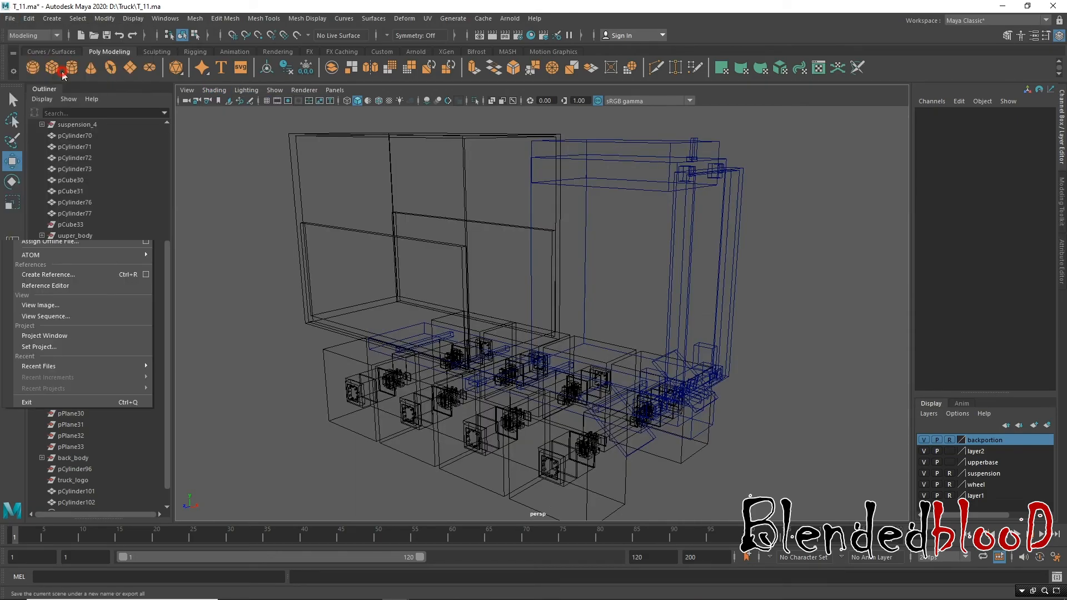
{"action": "left_click", "coordinate": [43, 75]}
{"action": "double_click", "coordinate": [422, 186]}
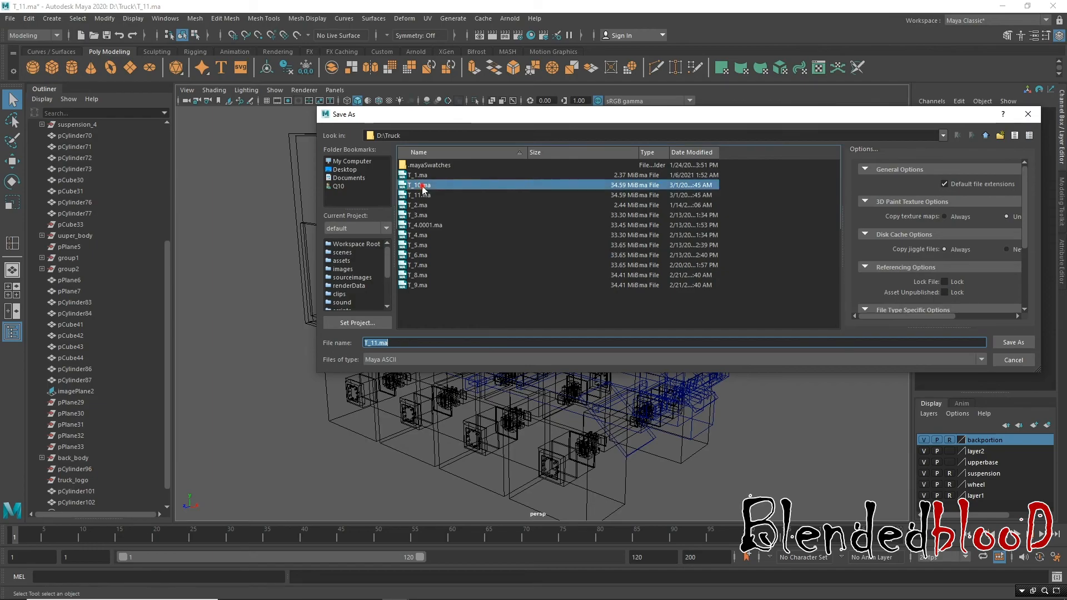
{"action": "left_click", "coordinate": [684, 261]}
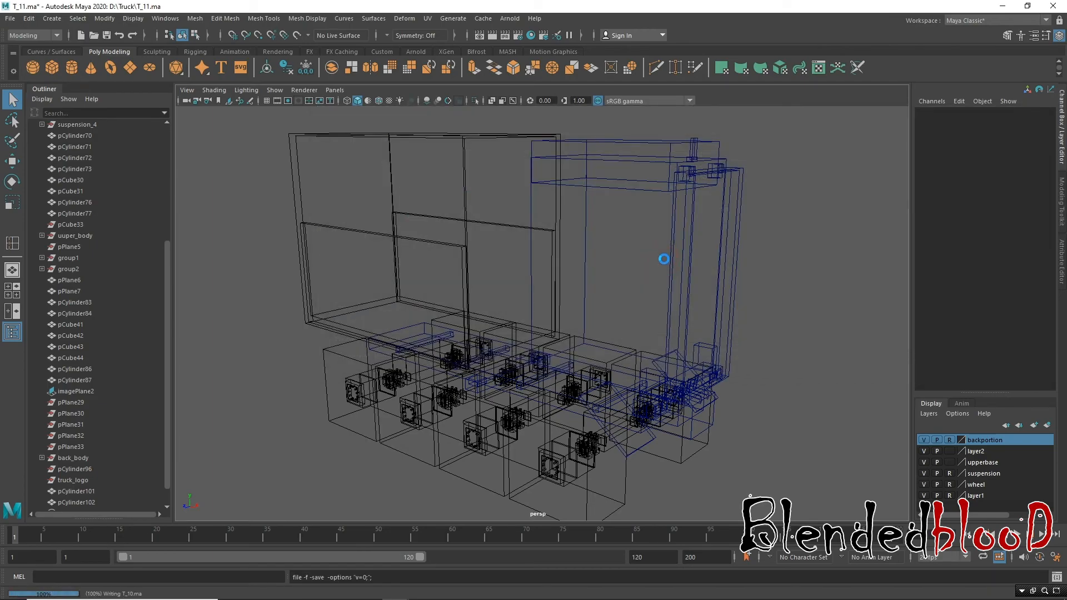
{"action": "key", "text": "w"}
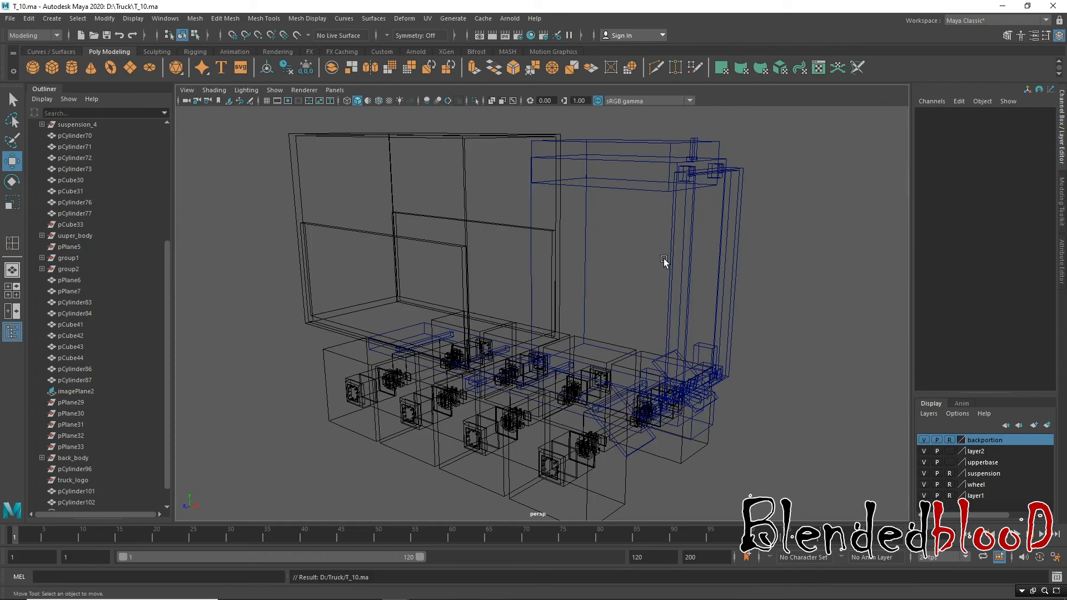
Step: Save the scene again as T_11.ma in D:\Truck, overwriting the existing file
{"action": "left_click", "coordinate": [10, 19]}
{"action": "left_click", "coordinate": [56, 74]}
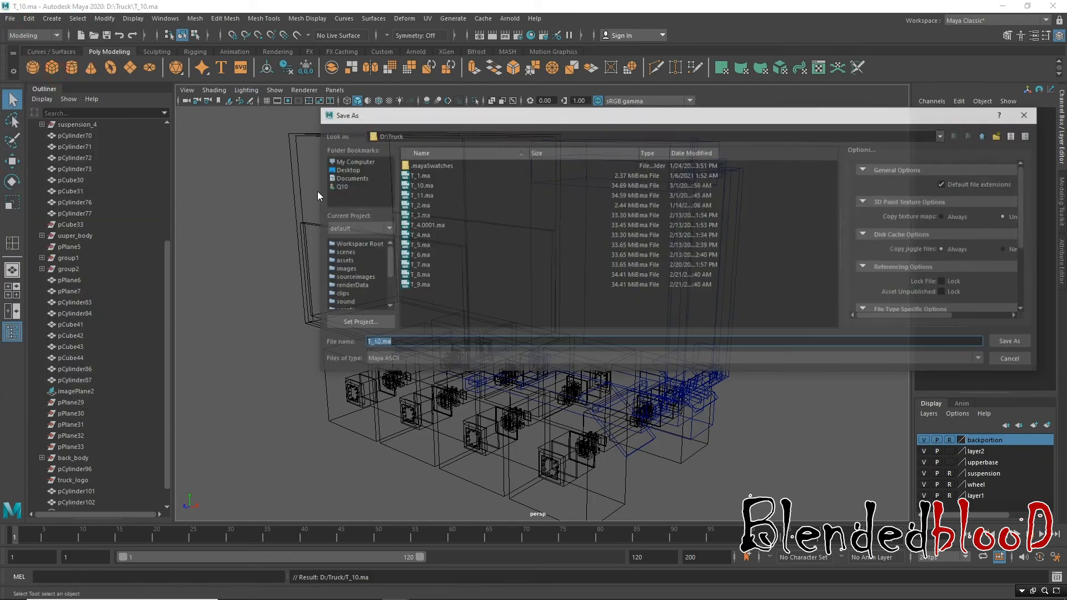
{"action": "double_click", "coordinate": [428, 198]}
{"action": "left_click", "coordinate": [654, 261]}
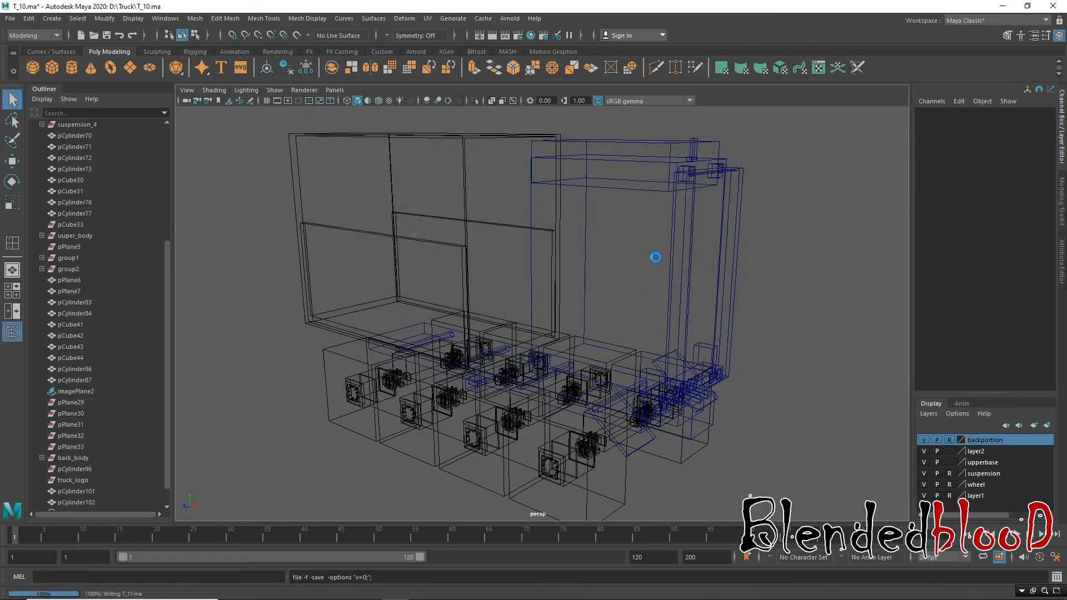
{"action": "key", "text": "w"}
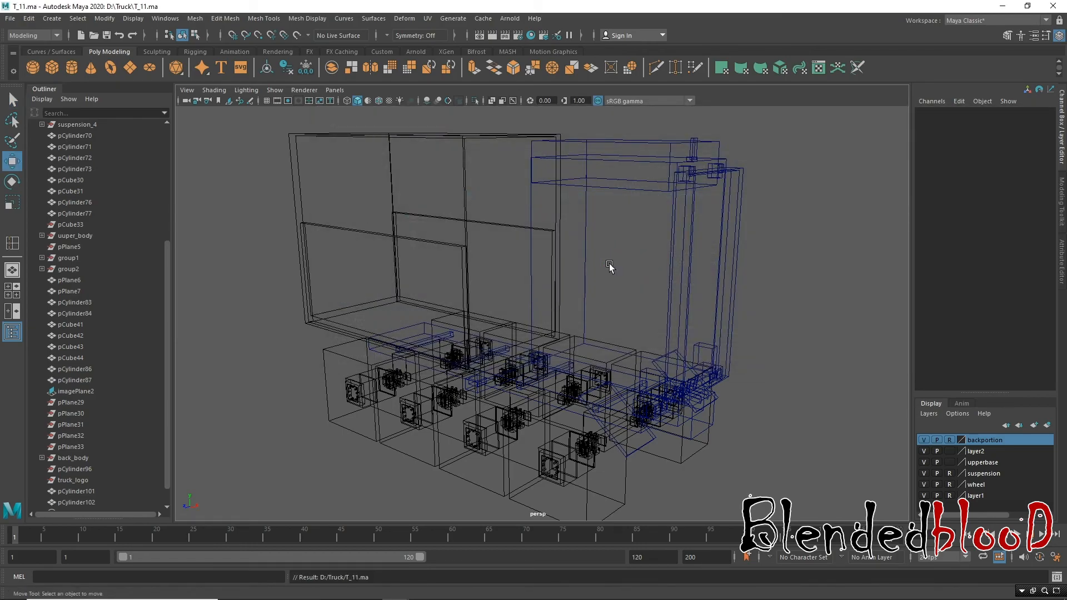
Step: Return the perspective view to smooth shaded display and view the truck from its side
{"action": "key", "text": "5"}
{"action": "mouse_move", "coordinate": [822, 298]}
{"action": "left_mouse_down", "text": "alt"}
{"action": "mouse_move", "coordinate": [812, 291]}
{"action": "mouse_move", "coordinate": [817, 315]}
{"action": "mouse_move", "coordinate": [746, 324]}
{"action": "mouse_move", "coordinate": [676, 369]}
{"action": "mouse_move", "coordinate": [700, 354]}
{"action": "left_mouse_up", "text": "alt"}
{"action": "left_click_drag", "start_coordinate": [484, 248], "coordinate": [451, 200], "text": "alt"}
{"action": "left_click_drag", "start_coordinate": [426, 295], "coordinate": [434, 284], "text": "alt"}
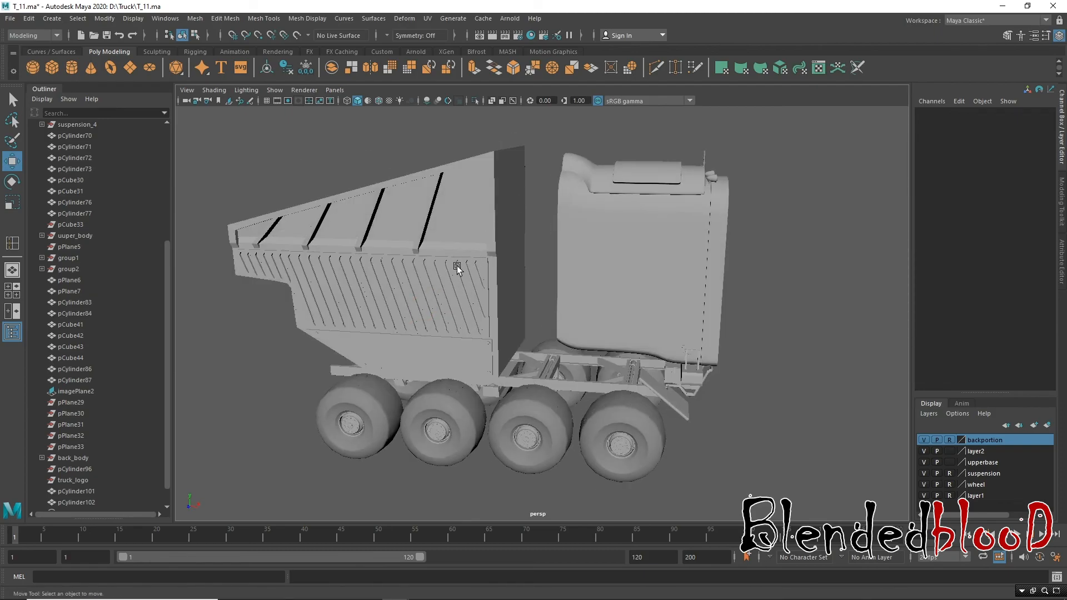
{"action": "left_click_drag", "start_coordinate": [686, 431], "coordinate": [662, 415], "text": "alt"}
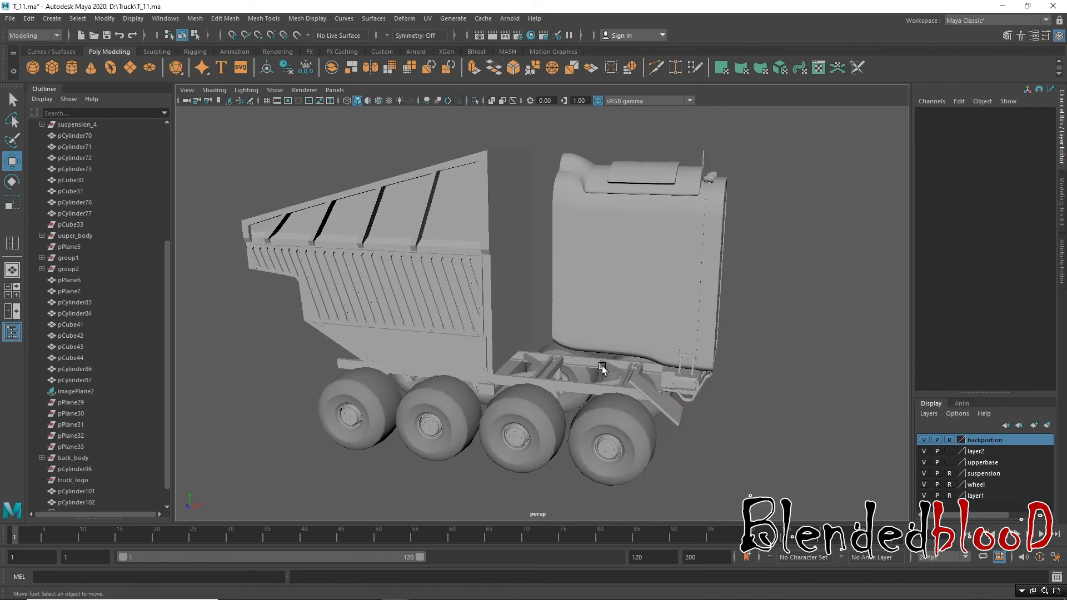
Step: Compare the truck model with the reference image, examining the area between cab and dump body and the whole truck from several sides
{"action": "key", "text": "space"}
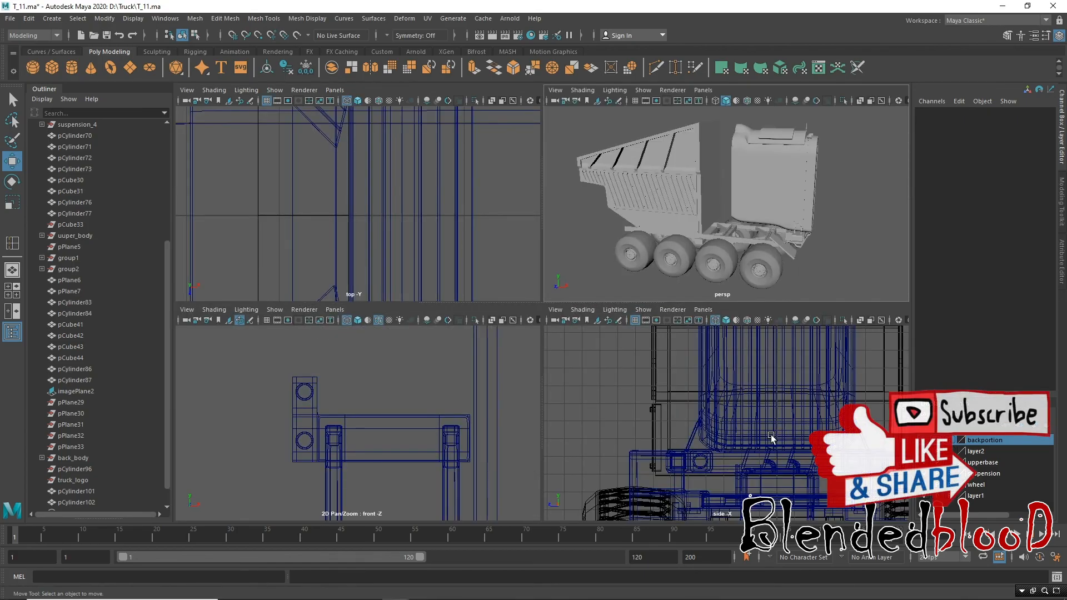
{"action": "right_click_drag", "start_coordinate": [768, 456], "coordinate": [589, 358], "text": "alt"}
{"action": "middle_click_drag", "start_coordinate": [753, 414], "coordinate": [511, 387], "text": "alt"}
{"action": "middle_click_drag", "start_coordinate": [761, 395], "coordinate": [689, 427], "text": "alt"}
{"action": "right_click_drag", "start_coordinate": [689, 426], "coordinate": [750, 409], "text": "alt"}
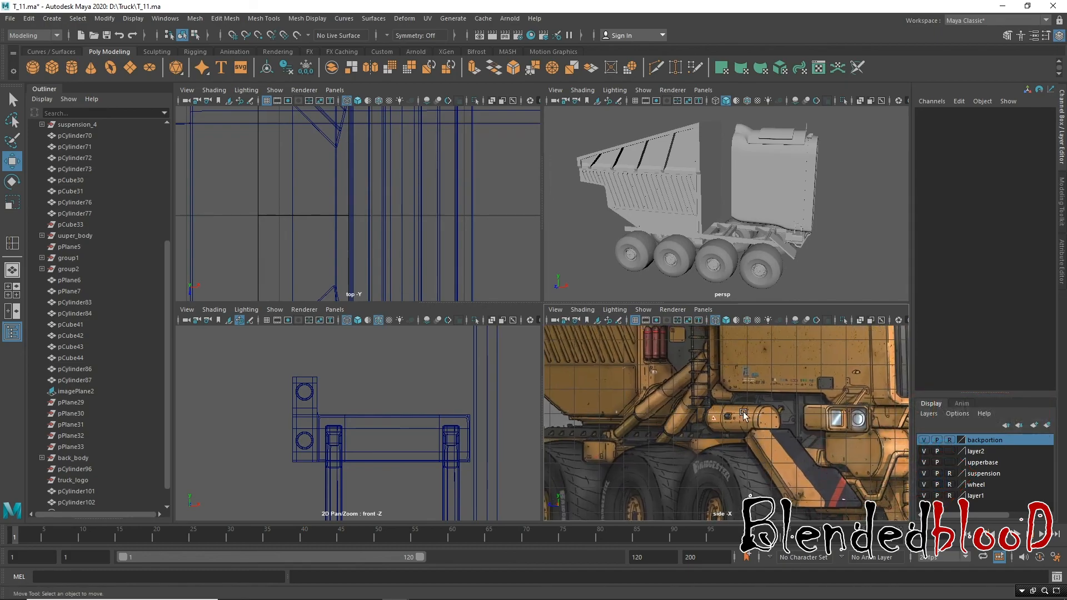
{"action": "middle_click_drag", "start_coordinate": [736, 418], "coordinate": [760, 468], "text": "alt"}
{"action": "right_click_drag", "start_coordinate": [789, 465], "coordinate": [738, 441], "text": "alt"}
{"action": "middle_click_drag", "start_coordinate": [721, 344], "coordinate": [734, 375], "text": "alt"}
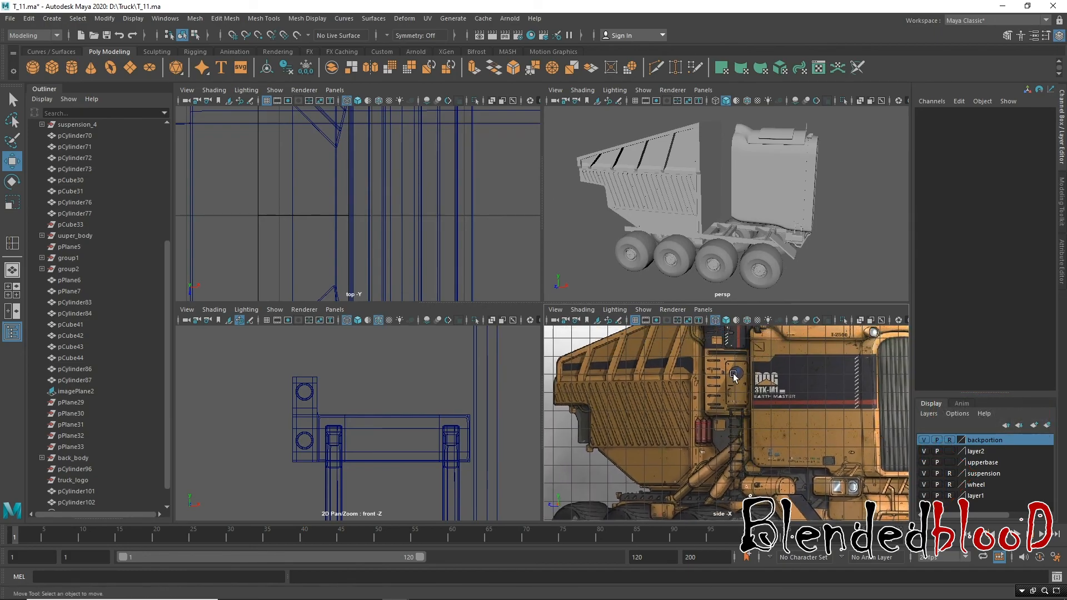
{"action": "right_click_drag", "start_coordinate": [760, 412], "coordinate": [730, 402], "text": "alt"}
{"action": "middle_click_drag", "start_coordinate": [722, 352], "coordinate": [723, 402], "text": "alt"}
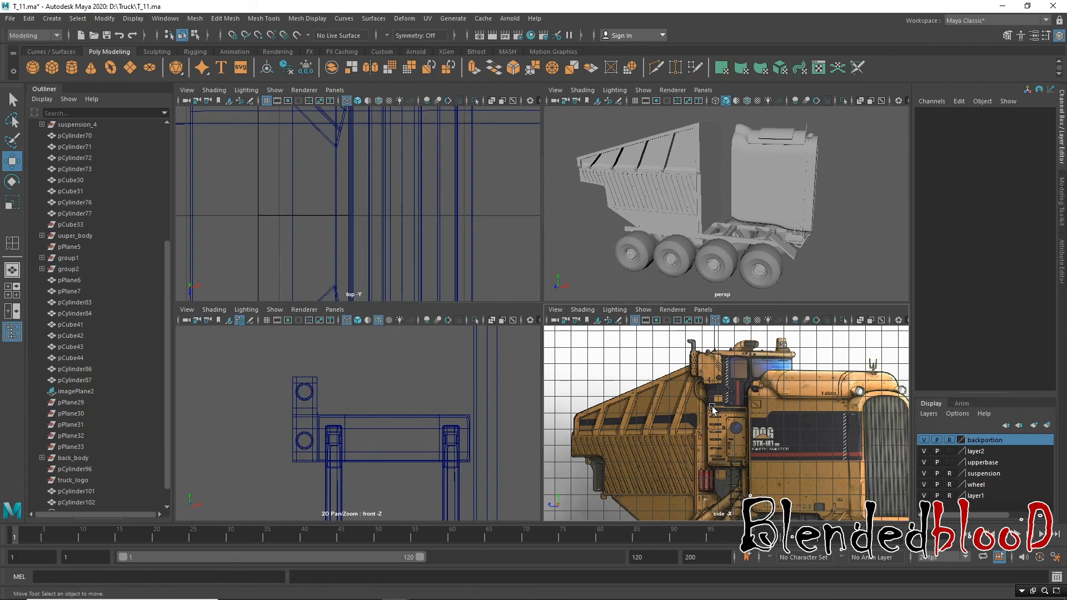
{"action": "left_click_drag", "start_coordinate": [809, 188], "coordinate": [688, 155], "text": "alt"}
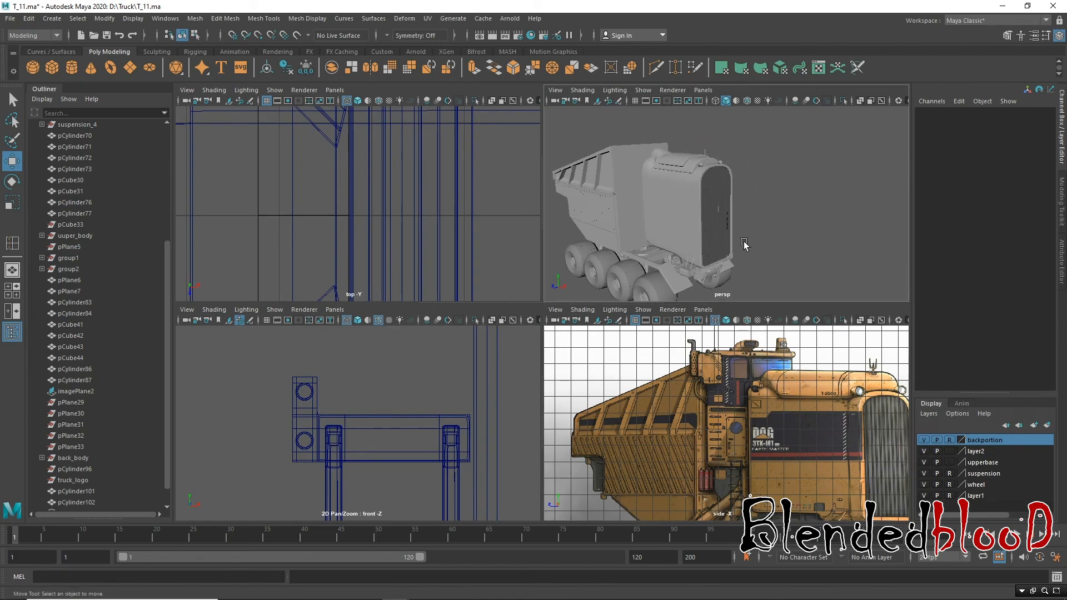
{"action": "left_click_drag", "start_coordinate": [744, 245], "coordinate": [742, 238], "text": "alt"}
{"action": "middle_click_drag", "start_coordinate": [831, 380], "coordinate": [785, 366], "text": "alt"}
{"action": "scroll", "coordinate": [785, 364], "scroll_direction": "down", "scroll_amount": 1}
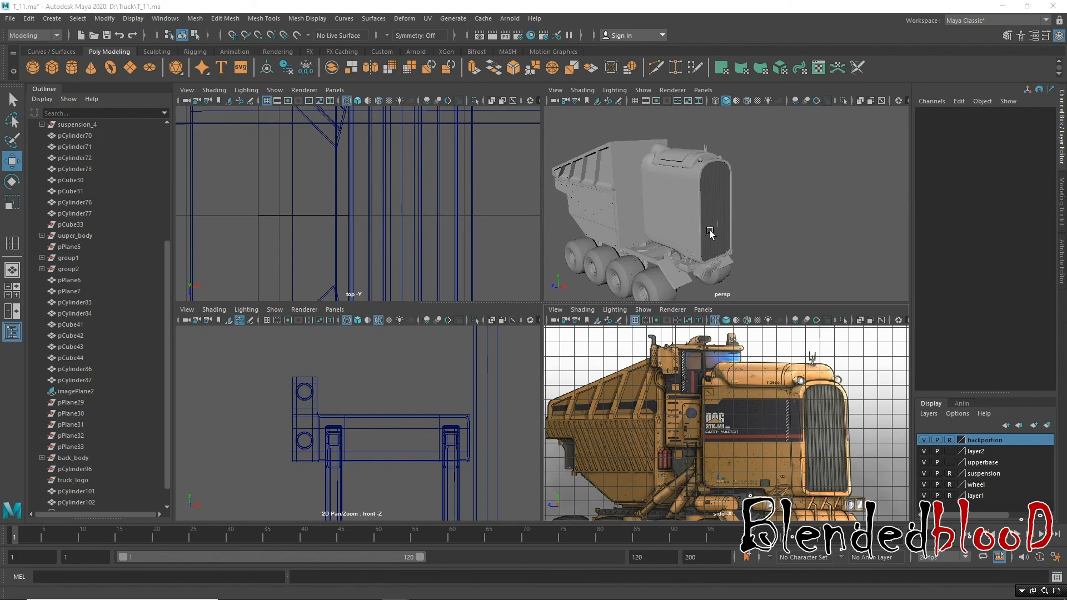
{"action": "key", "text": "space"}
{"action": "left_click_drag", "start_coordinate": [712, 231], "coordinate": [713, 234], "text": "alt"}
{"action": "middle_click_drag", "start_coordinate": [576, 303], "coordinate": [660, 270], "text": "alt"}
{"action": "left_click_drag", "start_coordinate": [660, 270], "coordinate": [511, 273], "text": "alt"}
{"action": "left_click_drag", "start_coordinate": [579, 311], "coordinate": [445, 317], "text": "alt"}
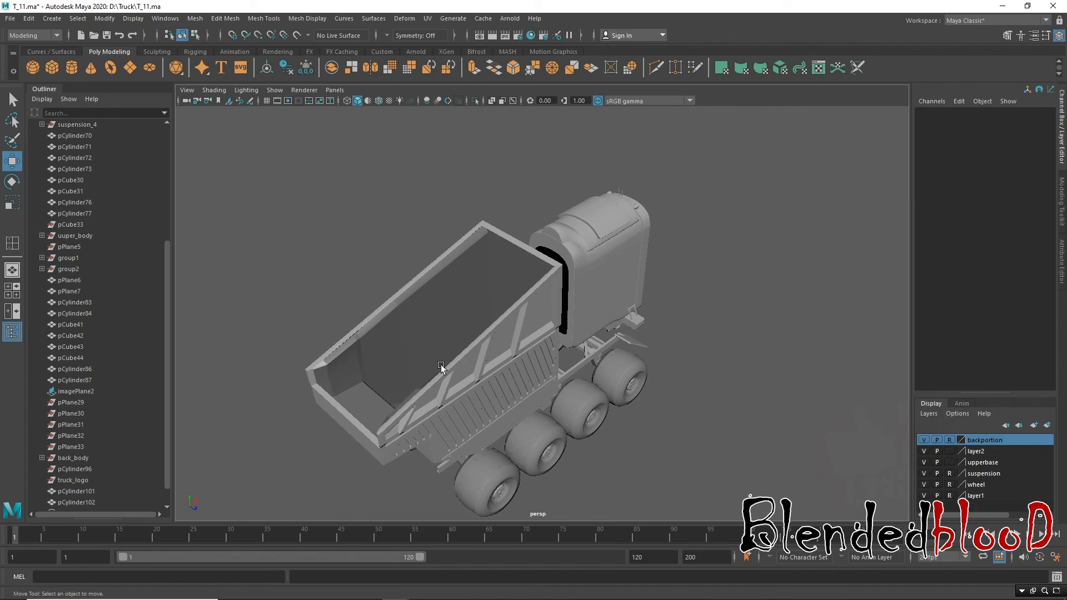
{"action": "left_click_drag", "start_coordinate": [580, 369], "coordinate": [591, 282], "text": "alt"}
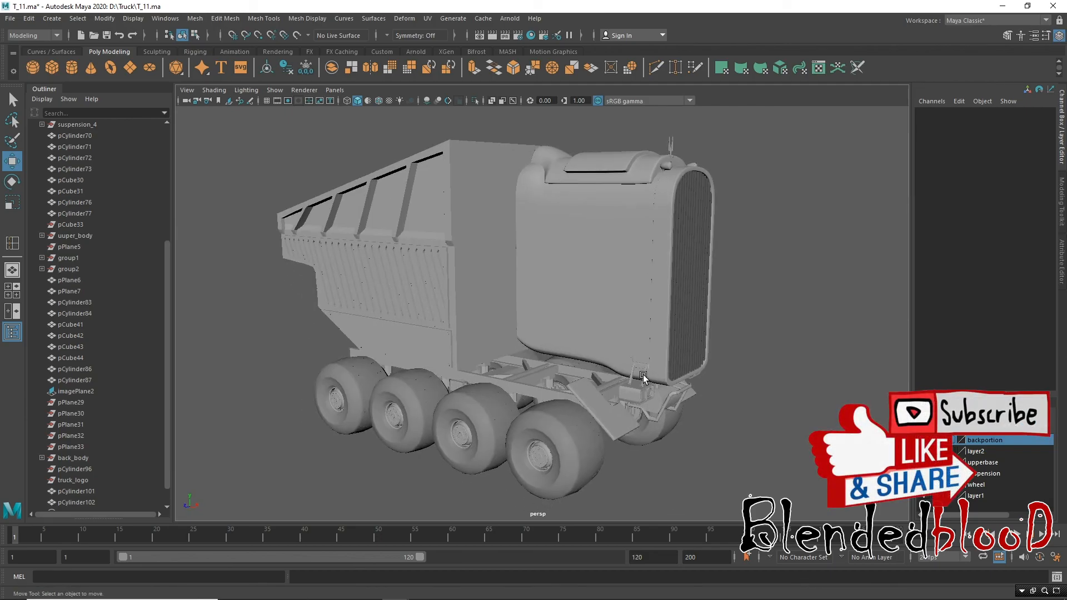